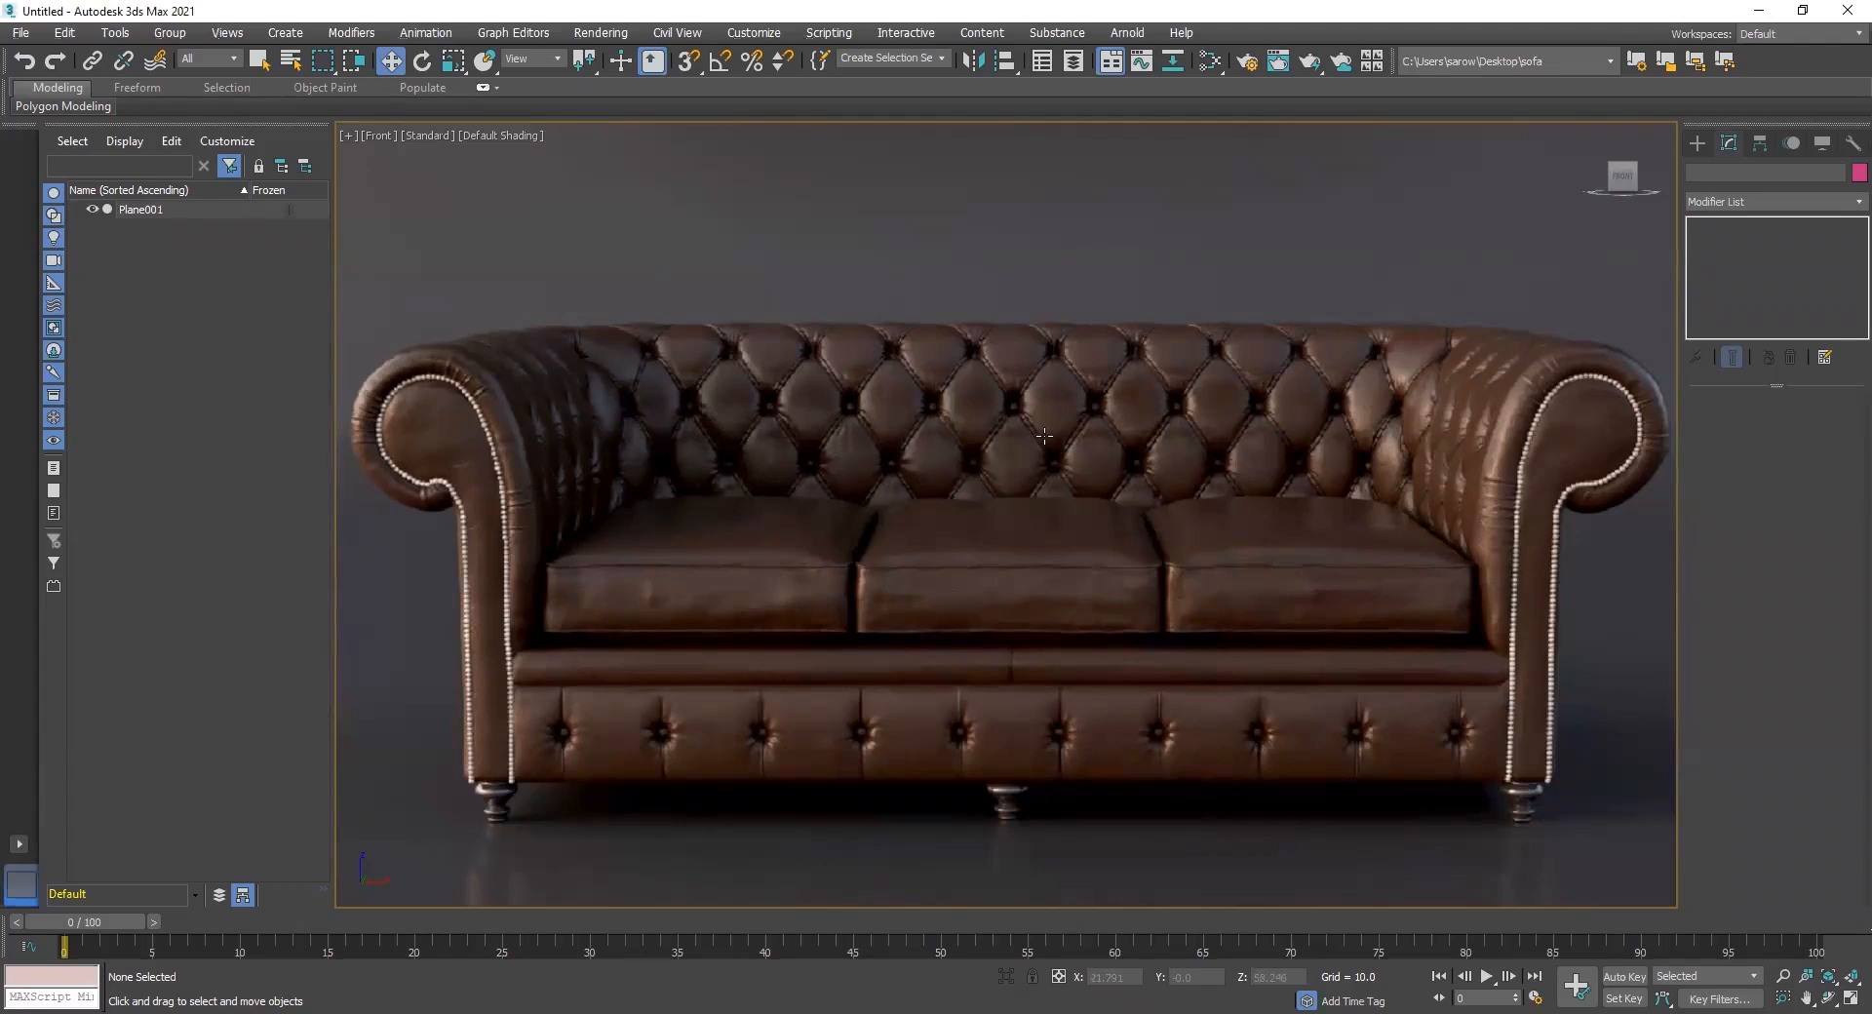
# Move the sofa reference plane back to Y = 1500
pyautogui.hotkey('alt', 'w')
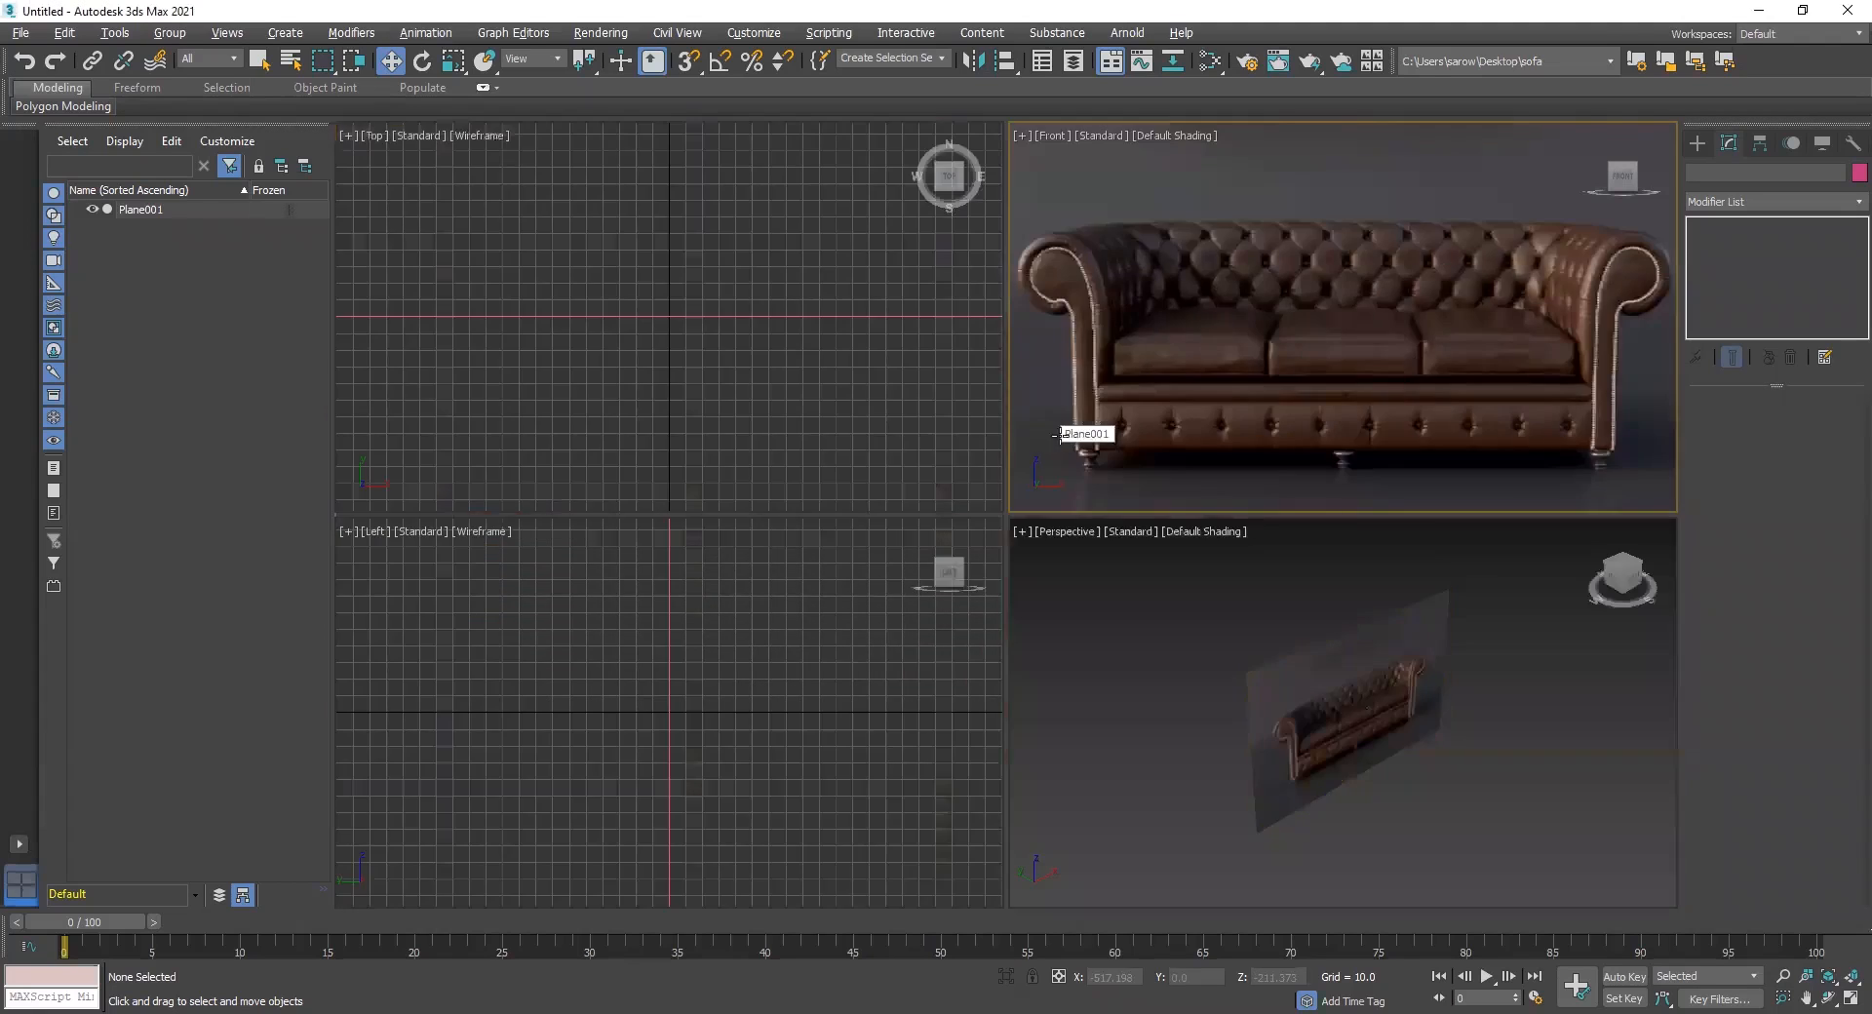
pyautogui.click(1346, 656)
pyautogui.moveTo(1308, 682); pyautogui.dragTo(1164, 656)
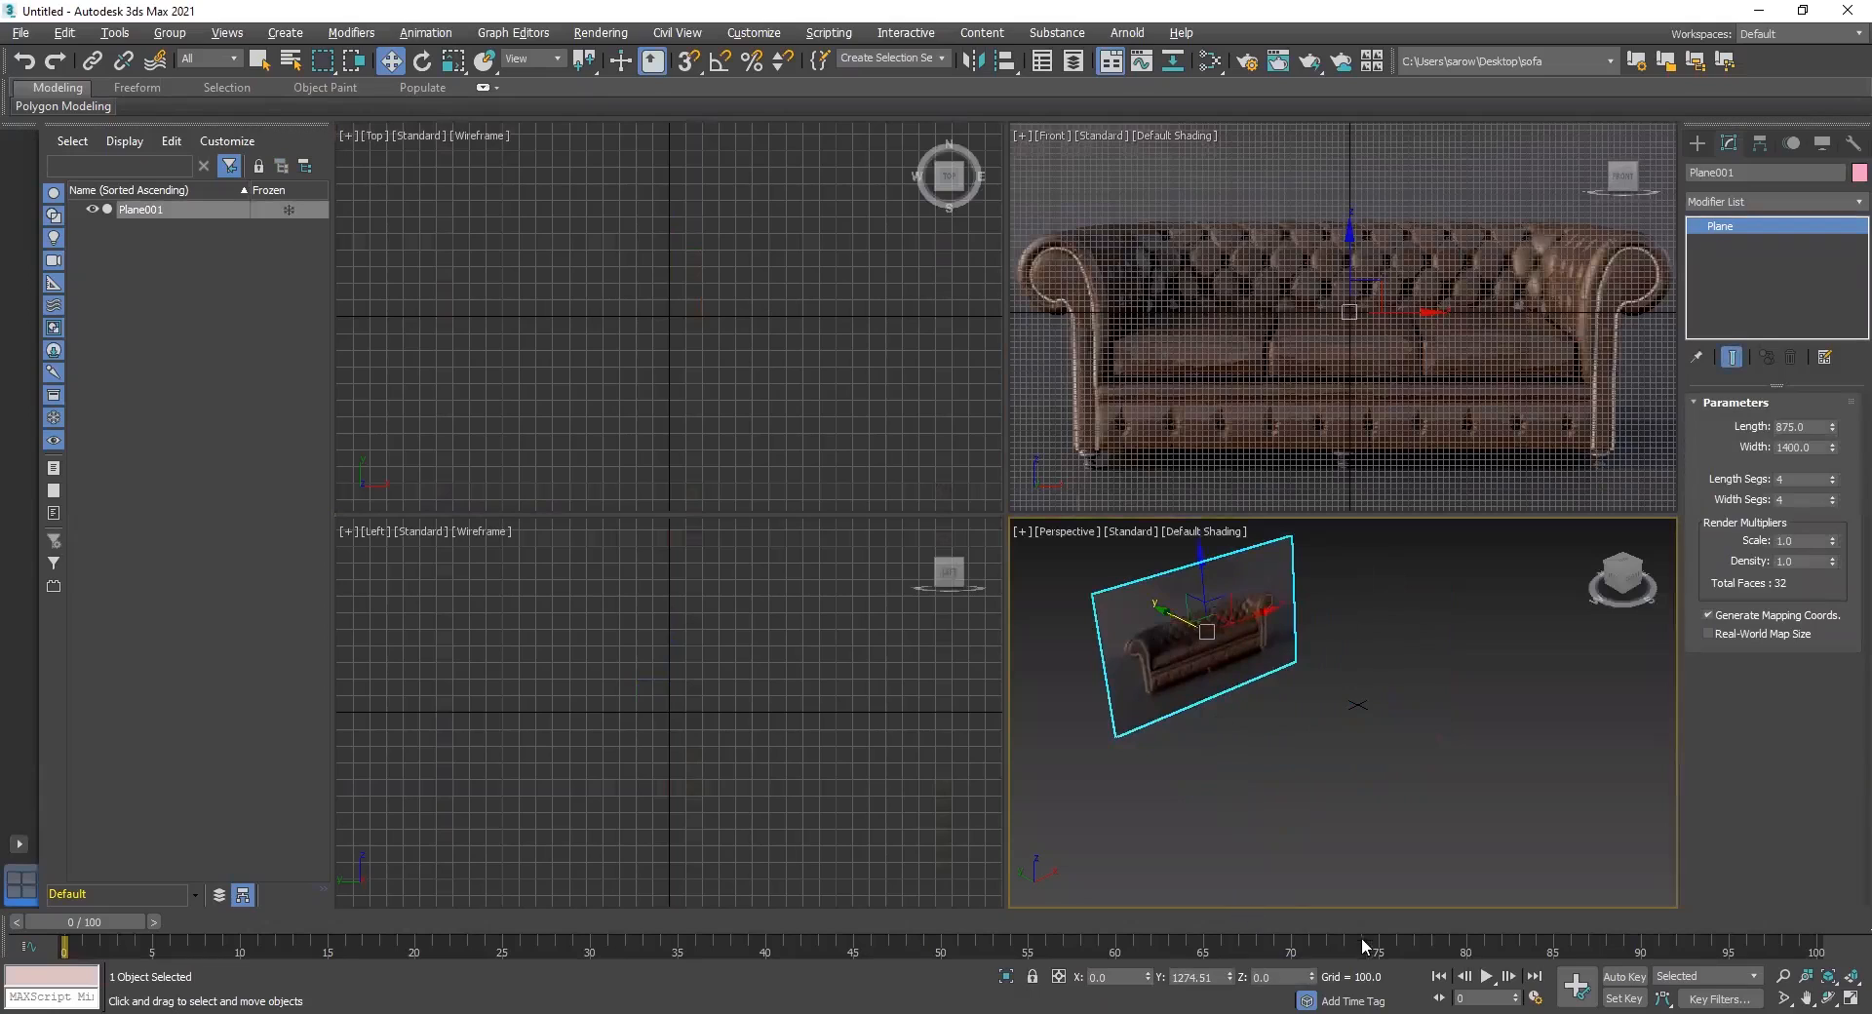
pyautogui.doubleClick(1217, 978)
pyautogui.write('1500')
pyautogui.press('Return')
# Hide the grid in the front view and display the sofa reference in Default Shading without edges
pyautogui.moveTo(1363, 305); pyautogui.dragTo(1332, 367, button='middle')
pyautogui.press('F4')
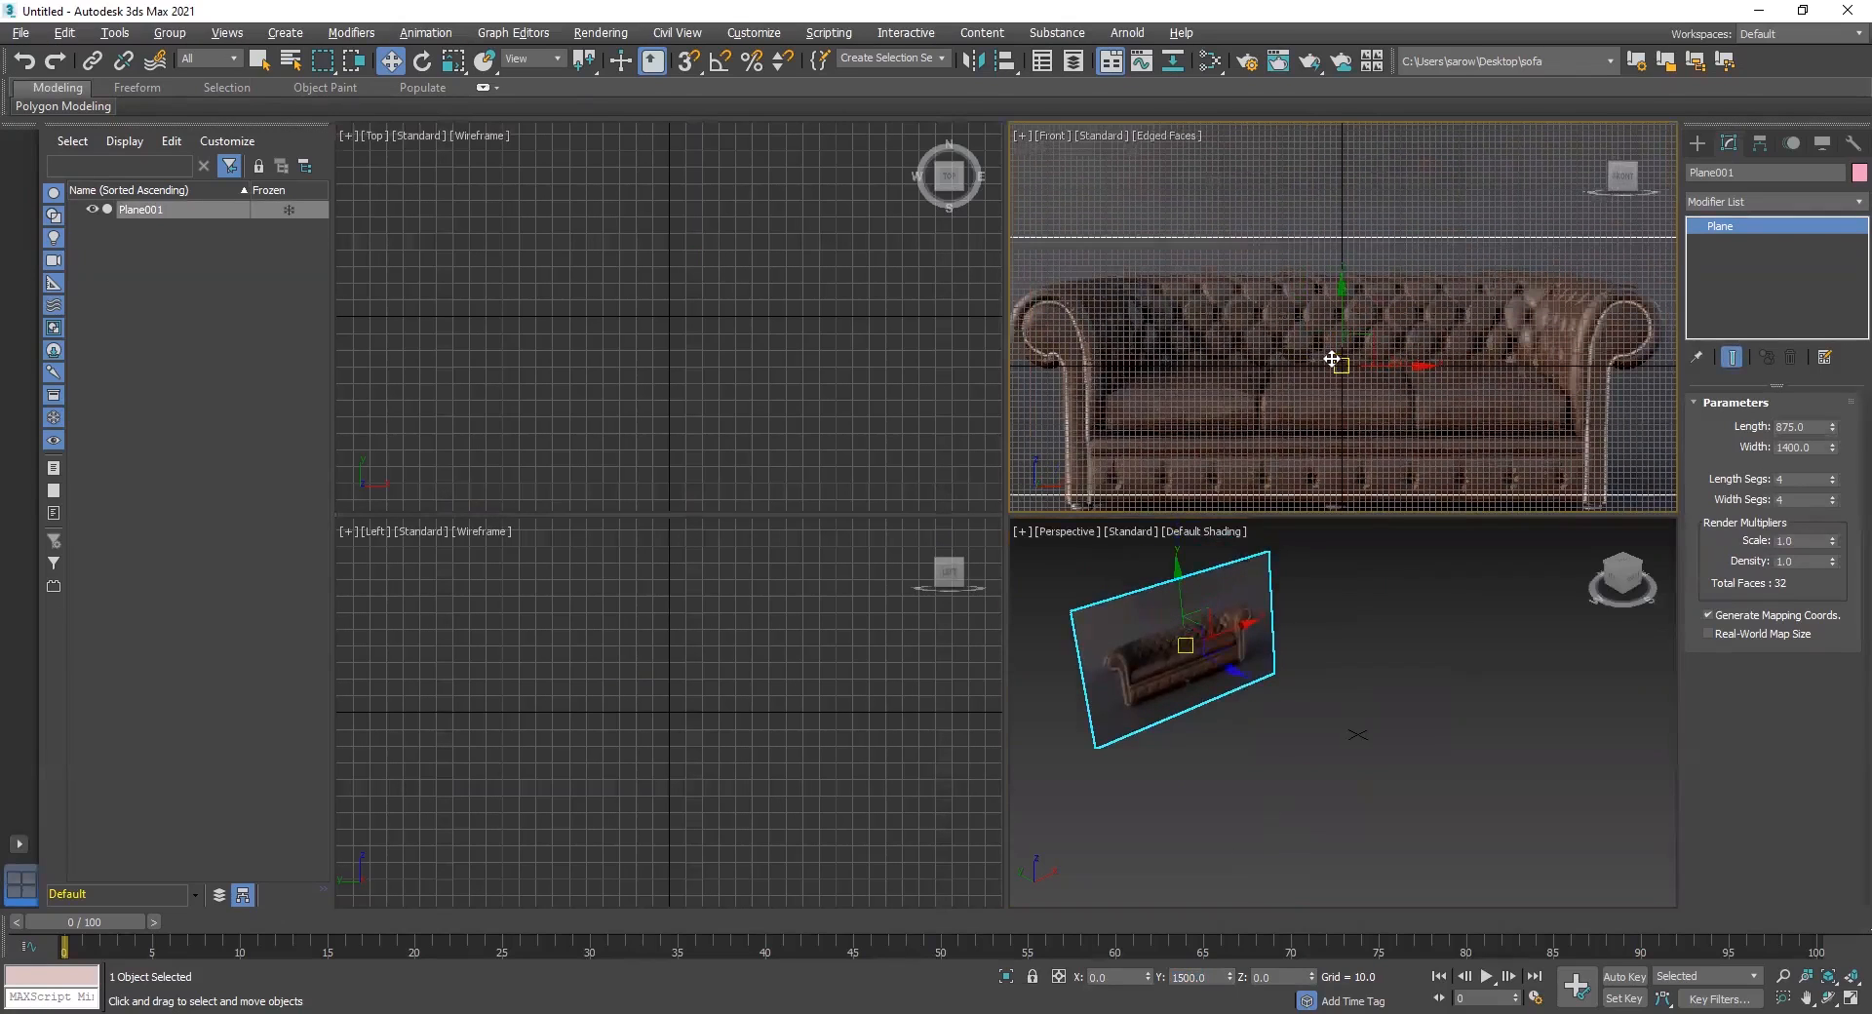
pyautogui.press('F3')
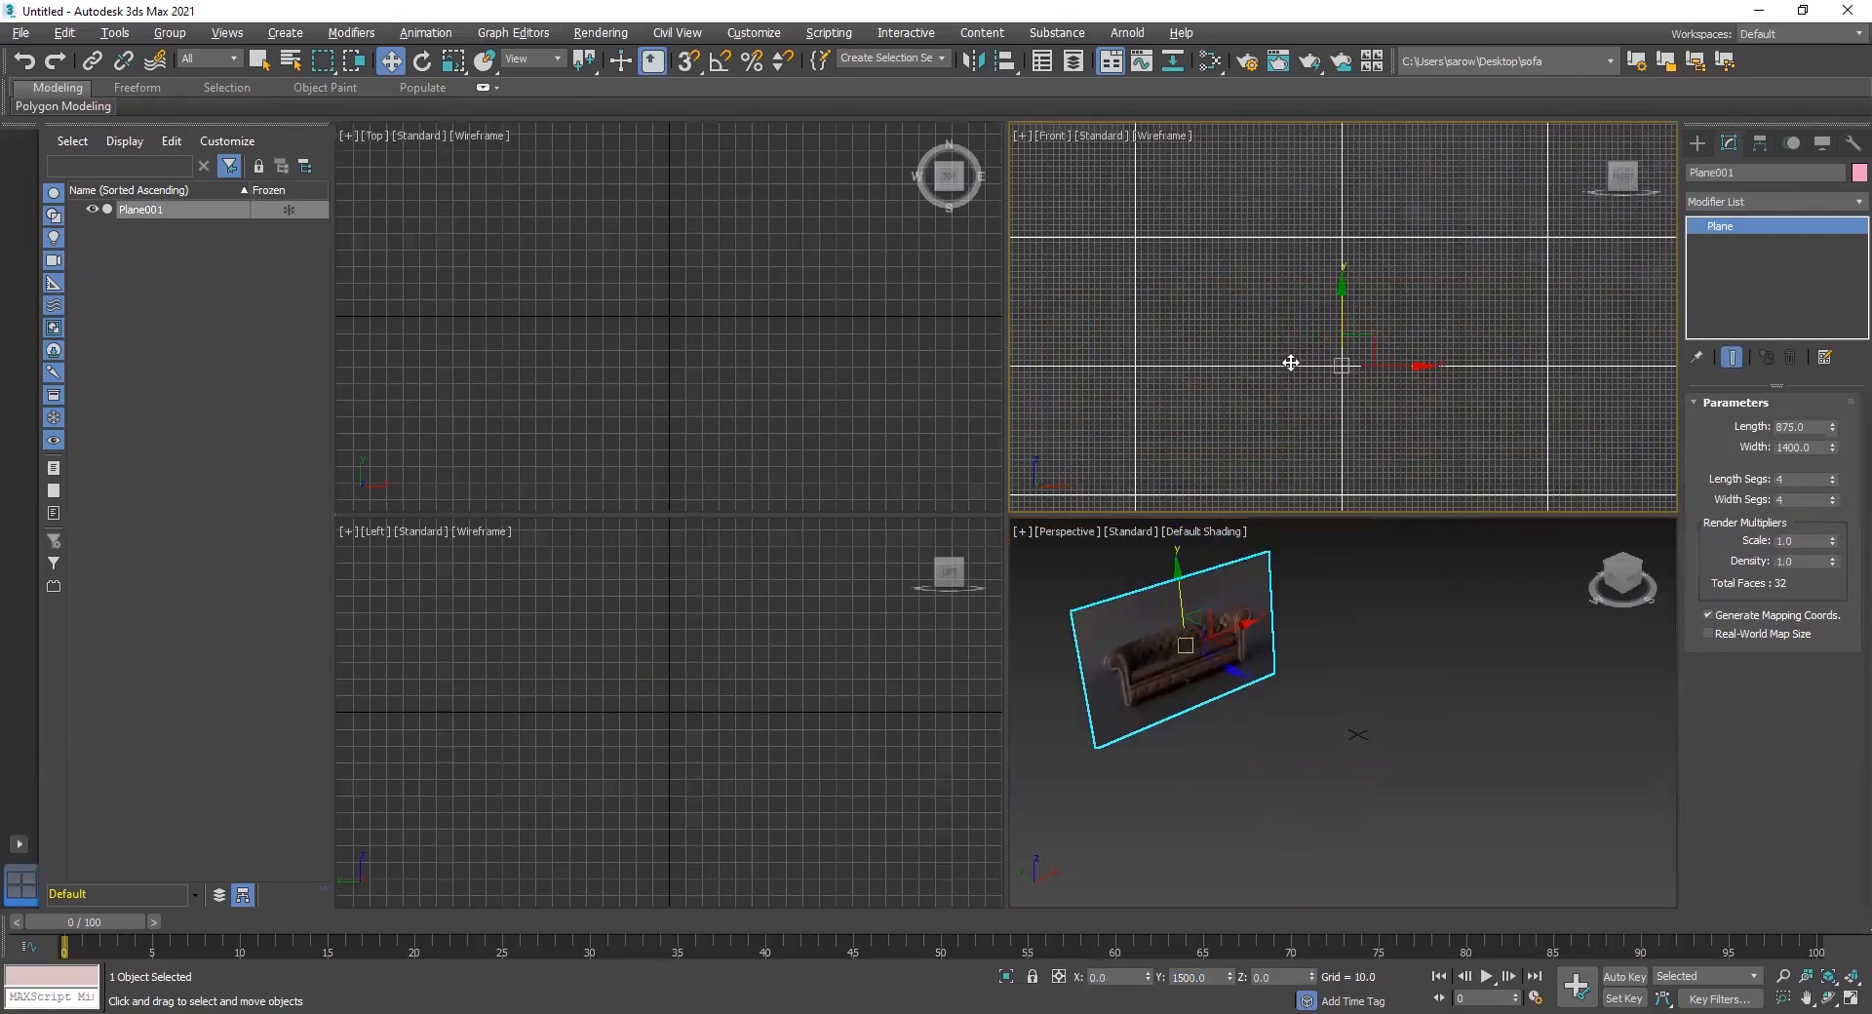
pyautogui.press('F3')
pyautogui.press('F4')
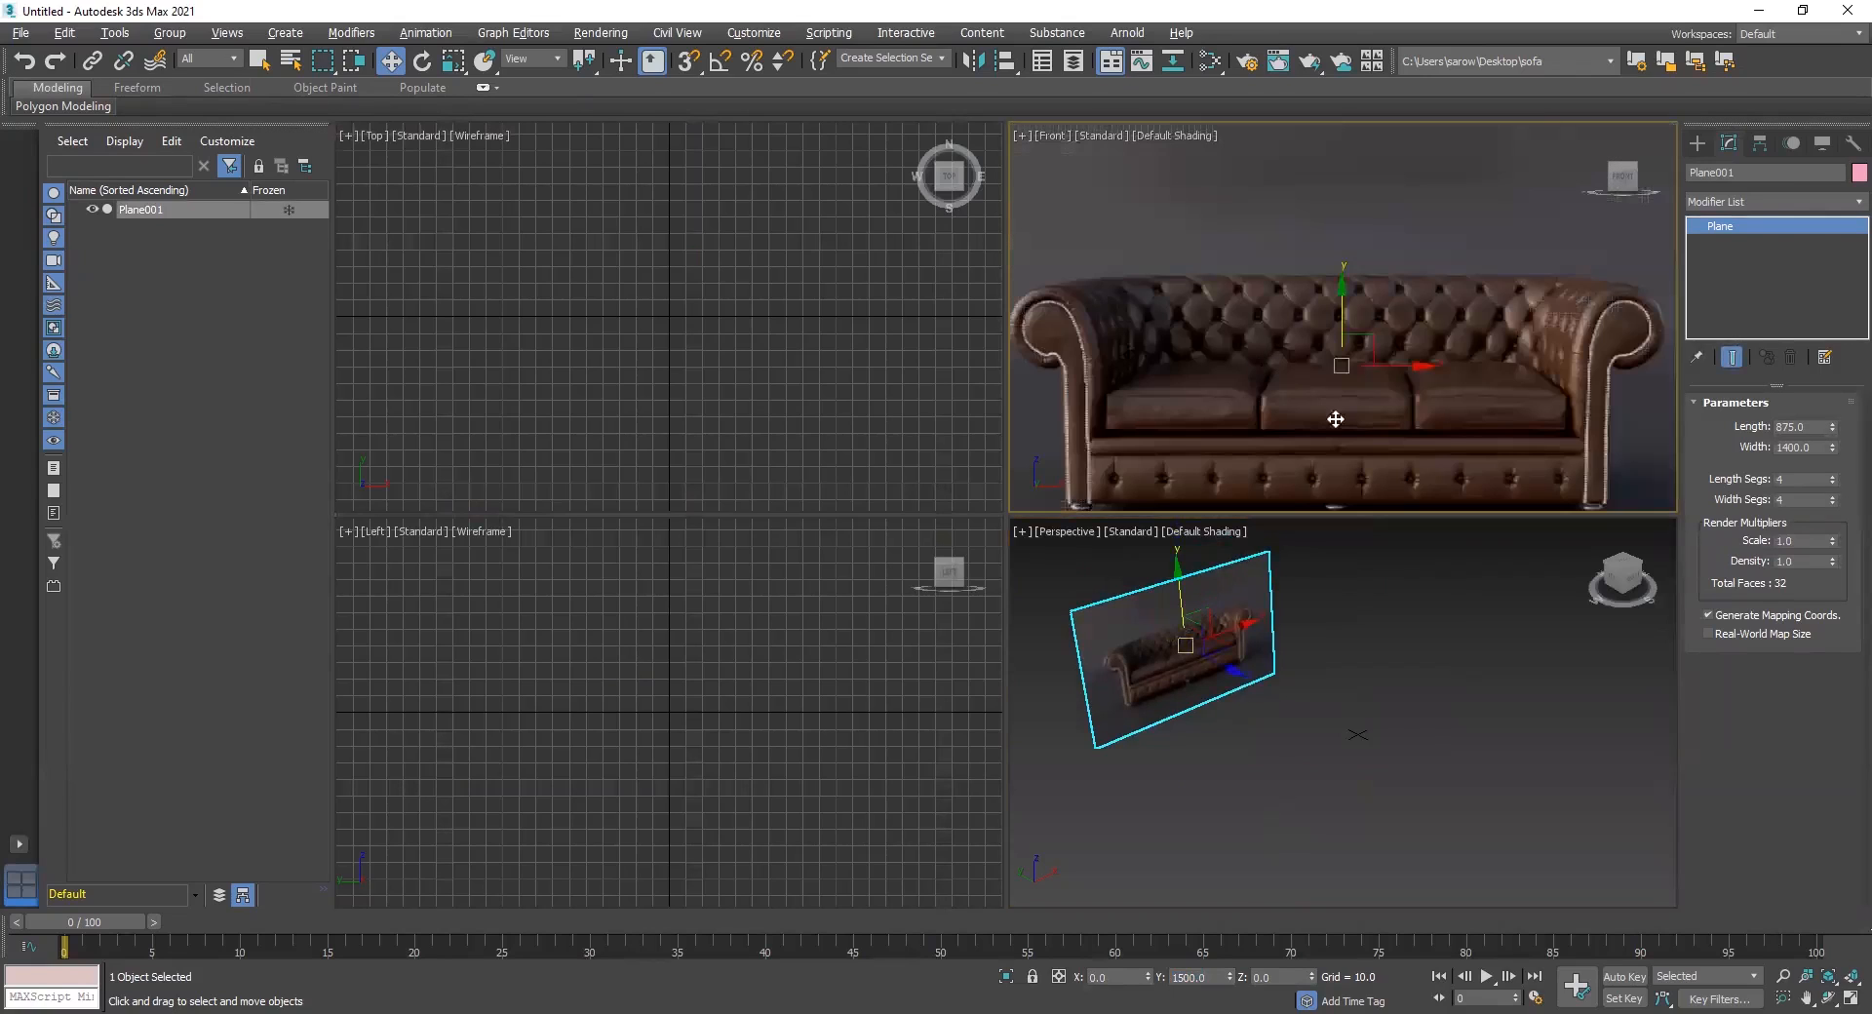
# Examine the diamond tufting on the sofa's backrest, along with its cushions and arms, in the maximized front view
pyautogui.scroll(4, 1336, 420)
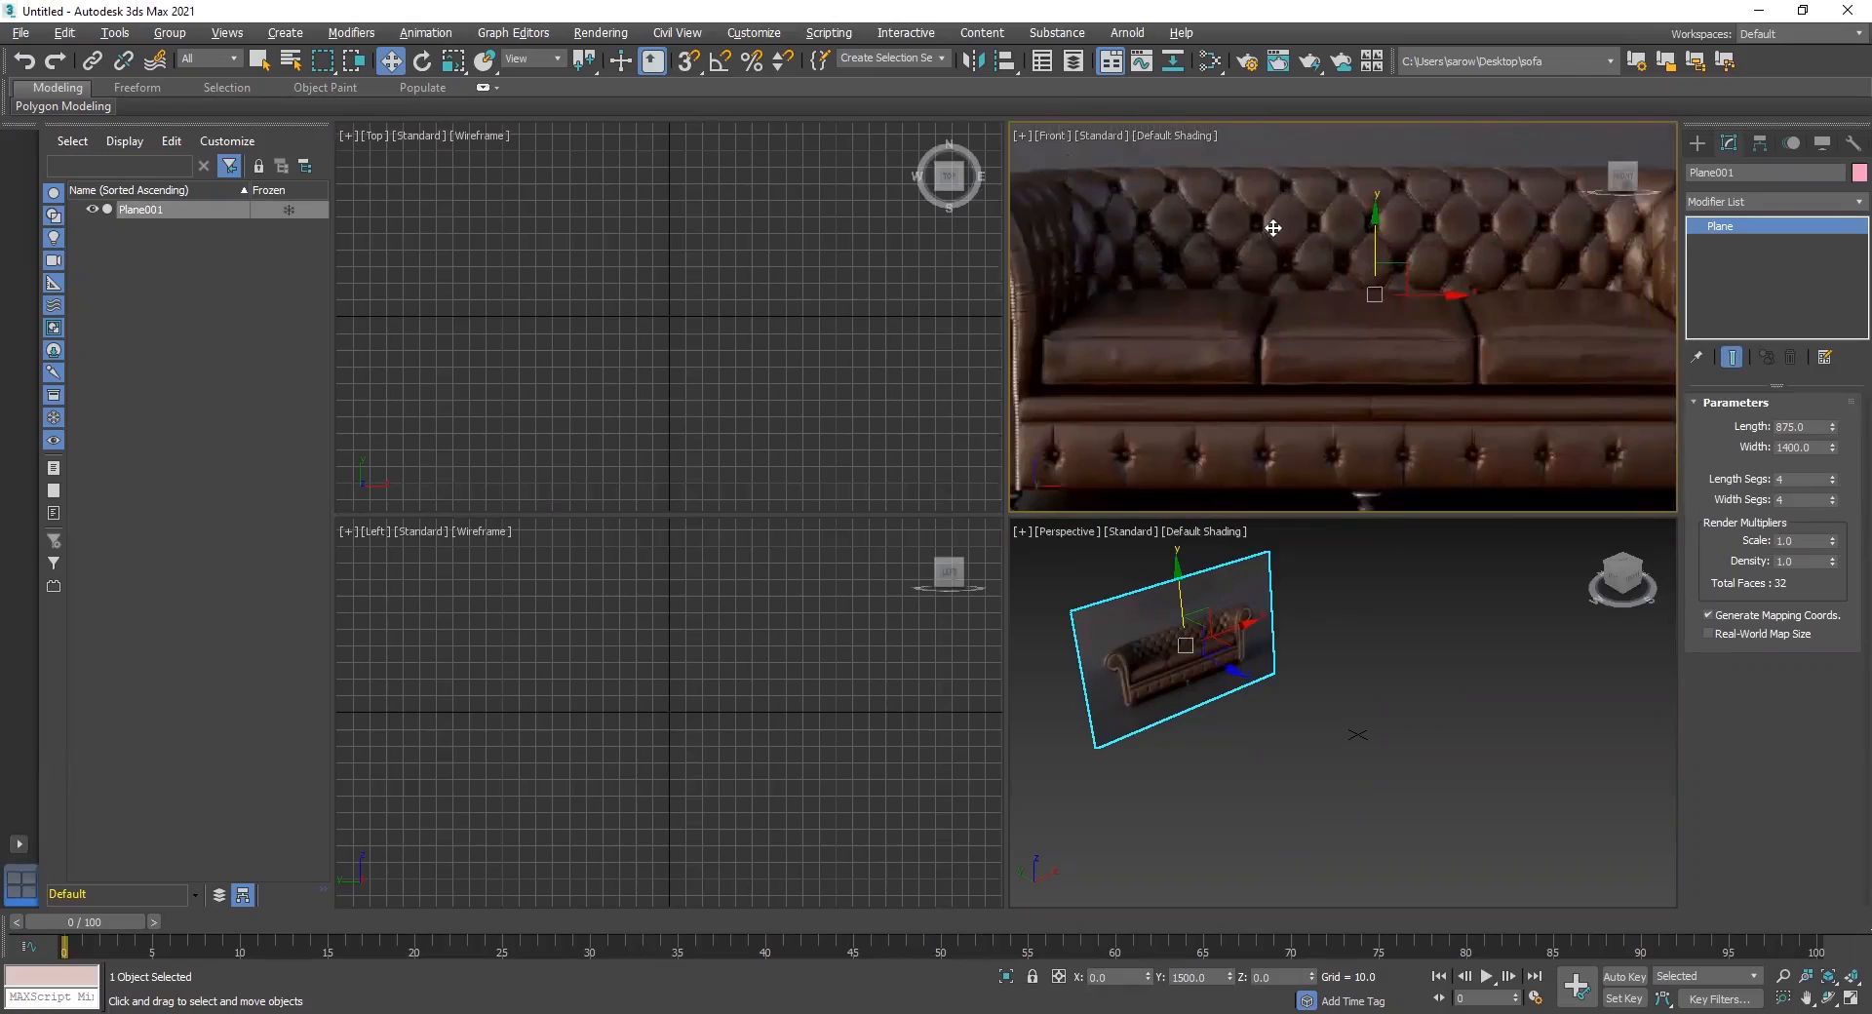
pyautogui.hotkey('alt', 'w')
pyautogui.scroll(5, 1170, 322)
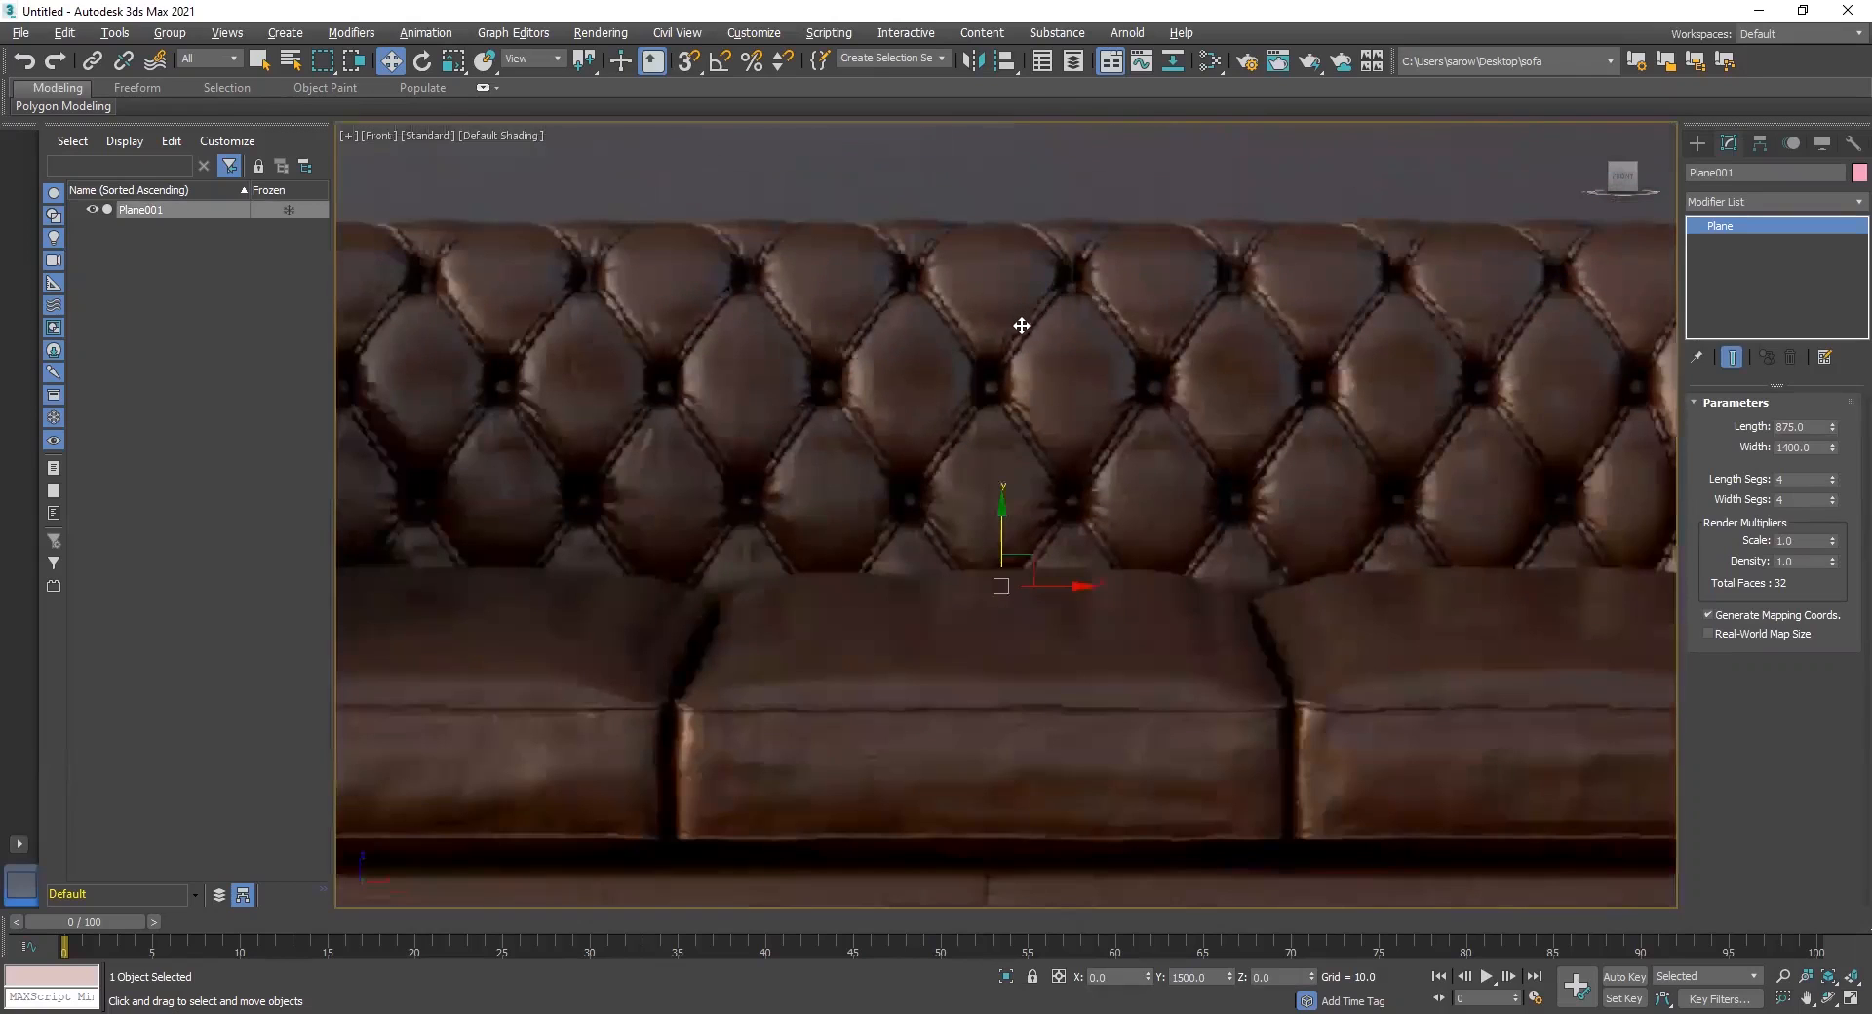
pyautogui.moveTo(831, 441); pyautogui.dragTo(979, 351, button='middle')
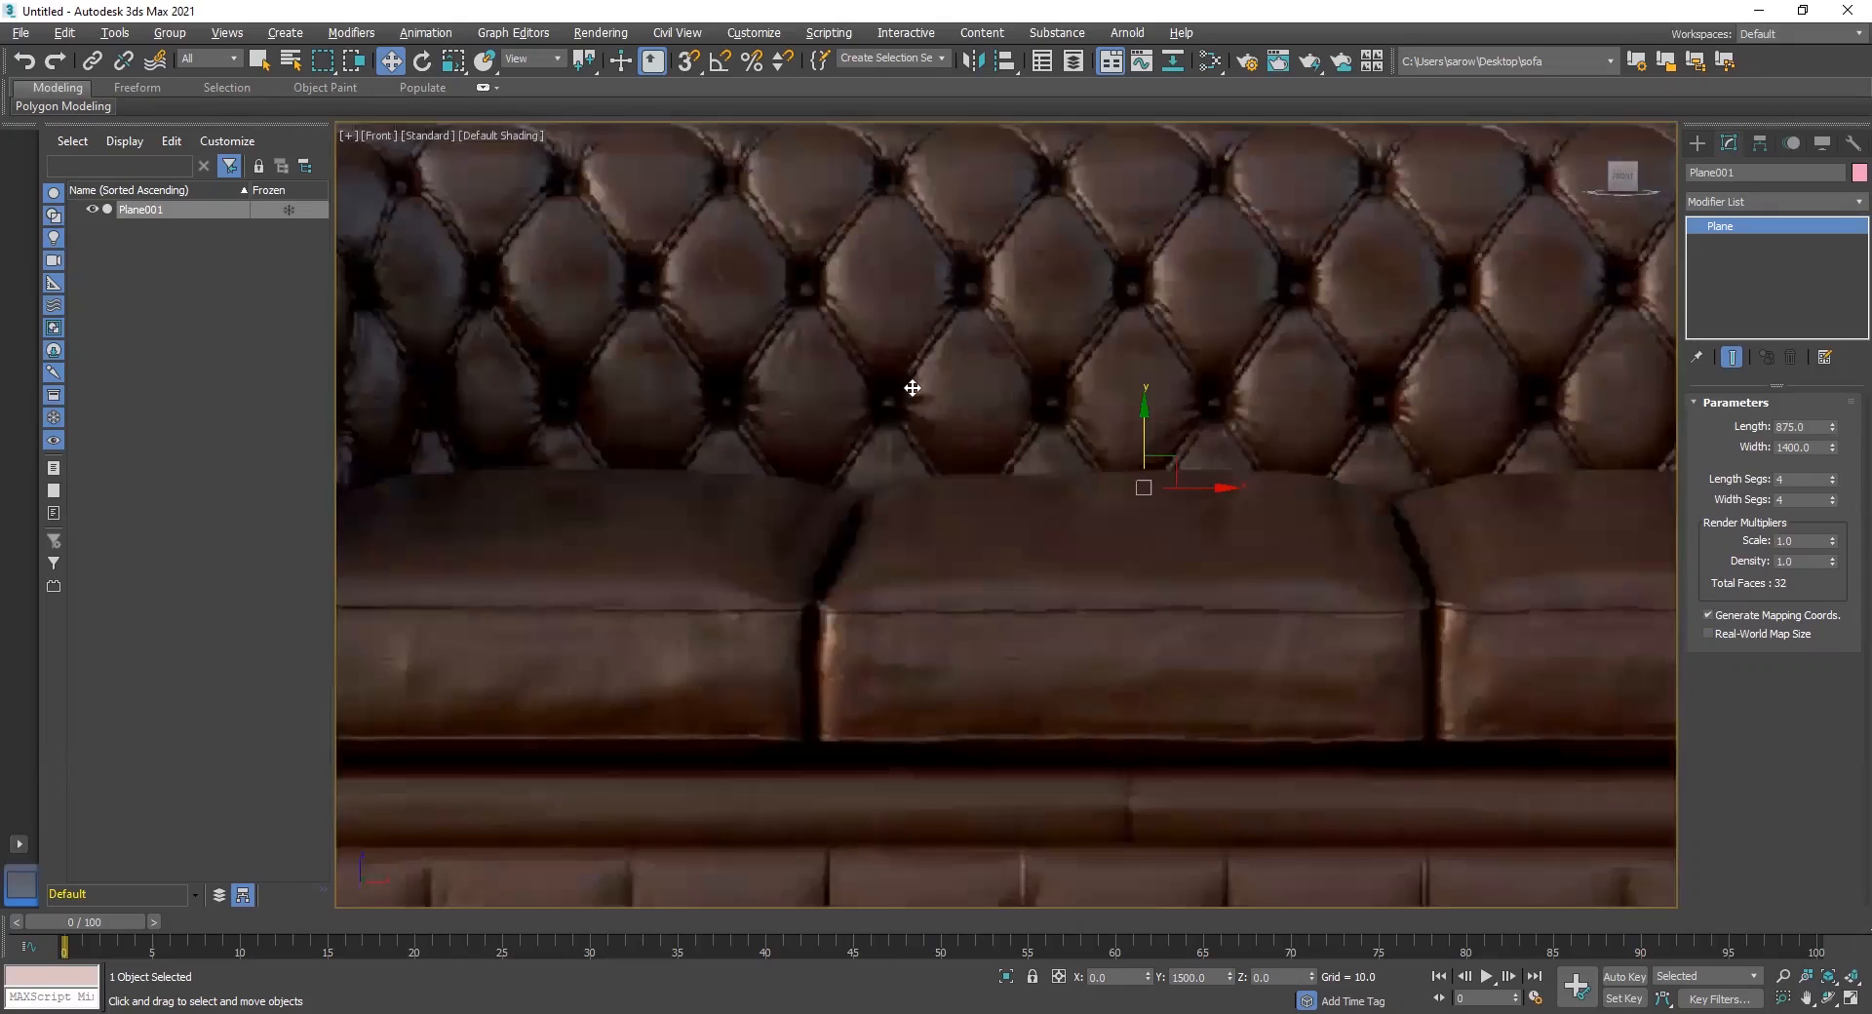
pyautogui.scroll(-3, 912, 388)
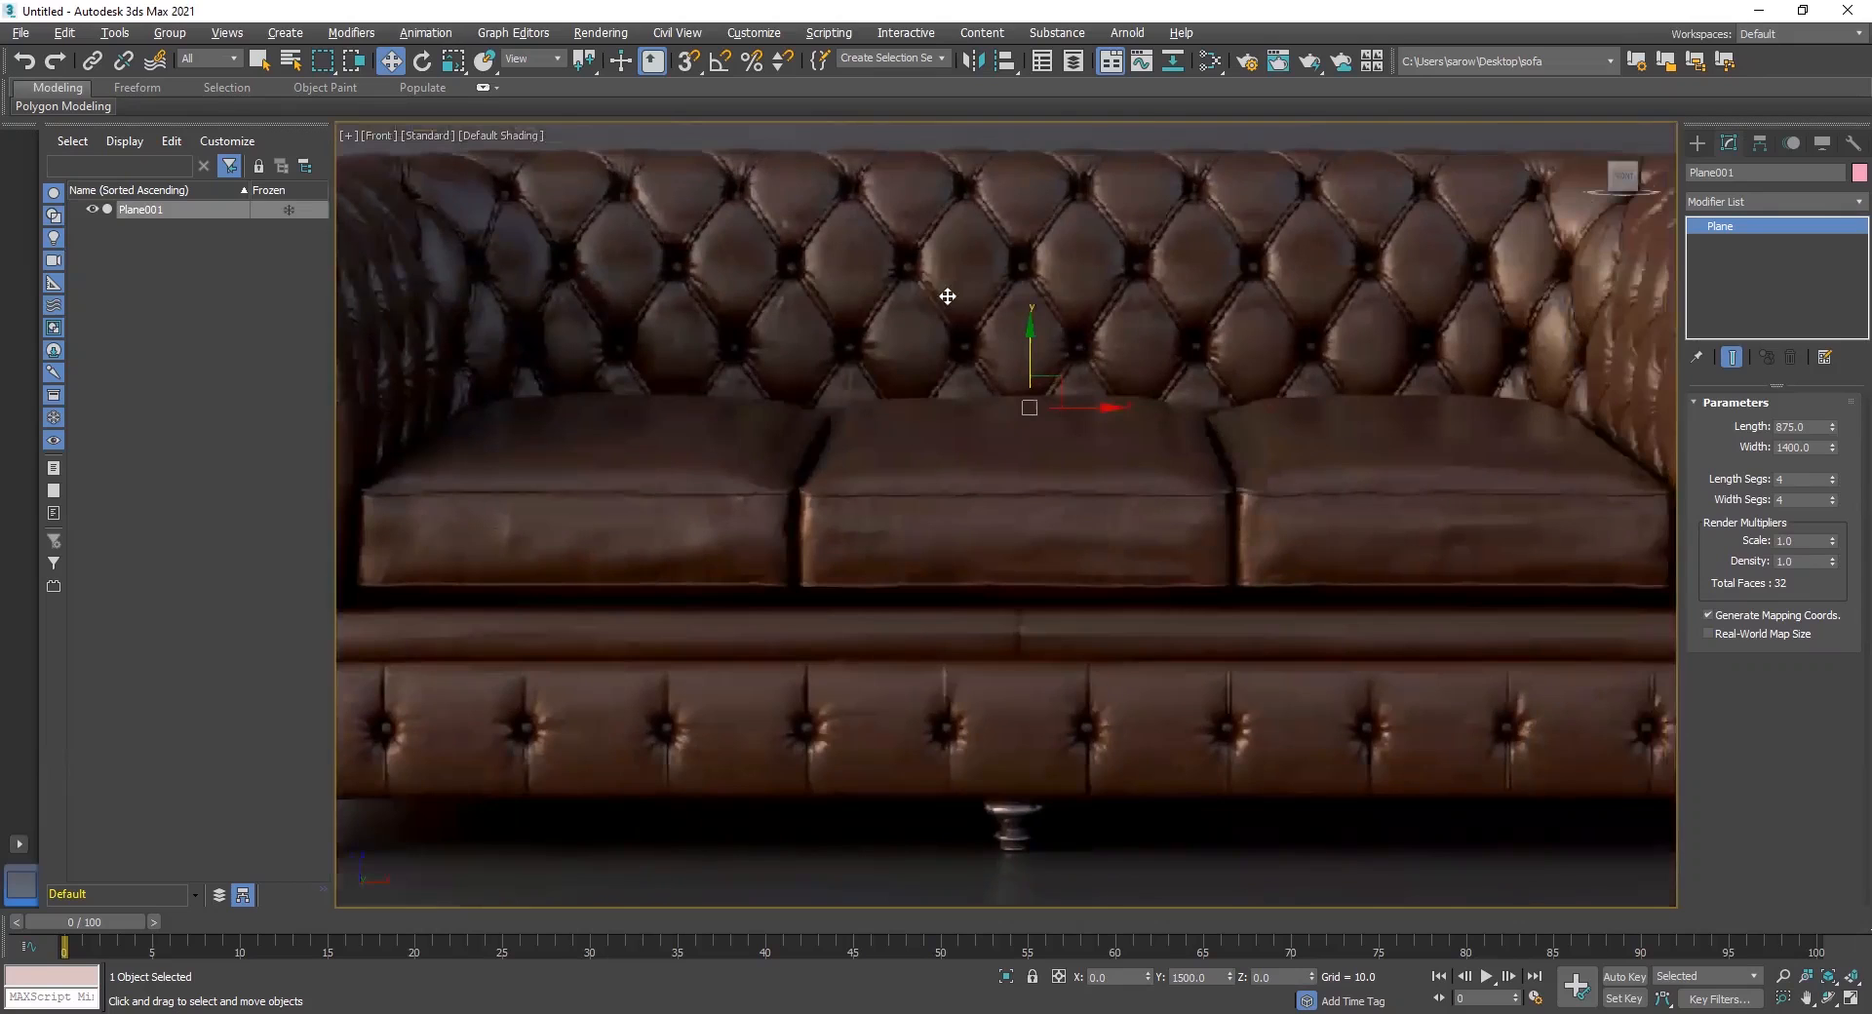
pyautogui.moveTo(1014, 291); pyautogui.dragTo(1079, 340, button='middle')
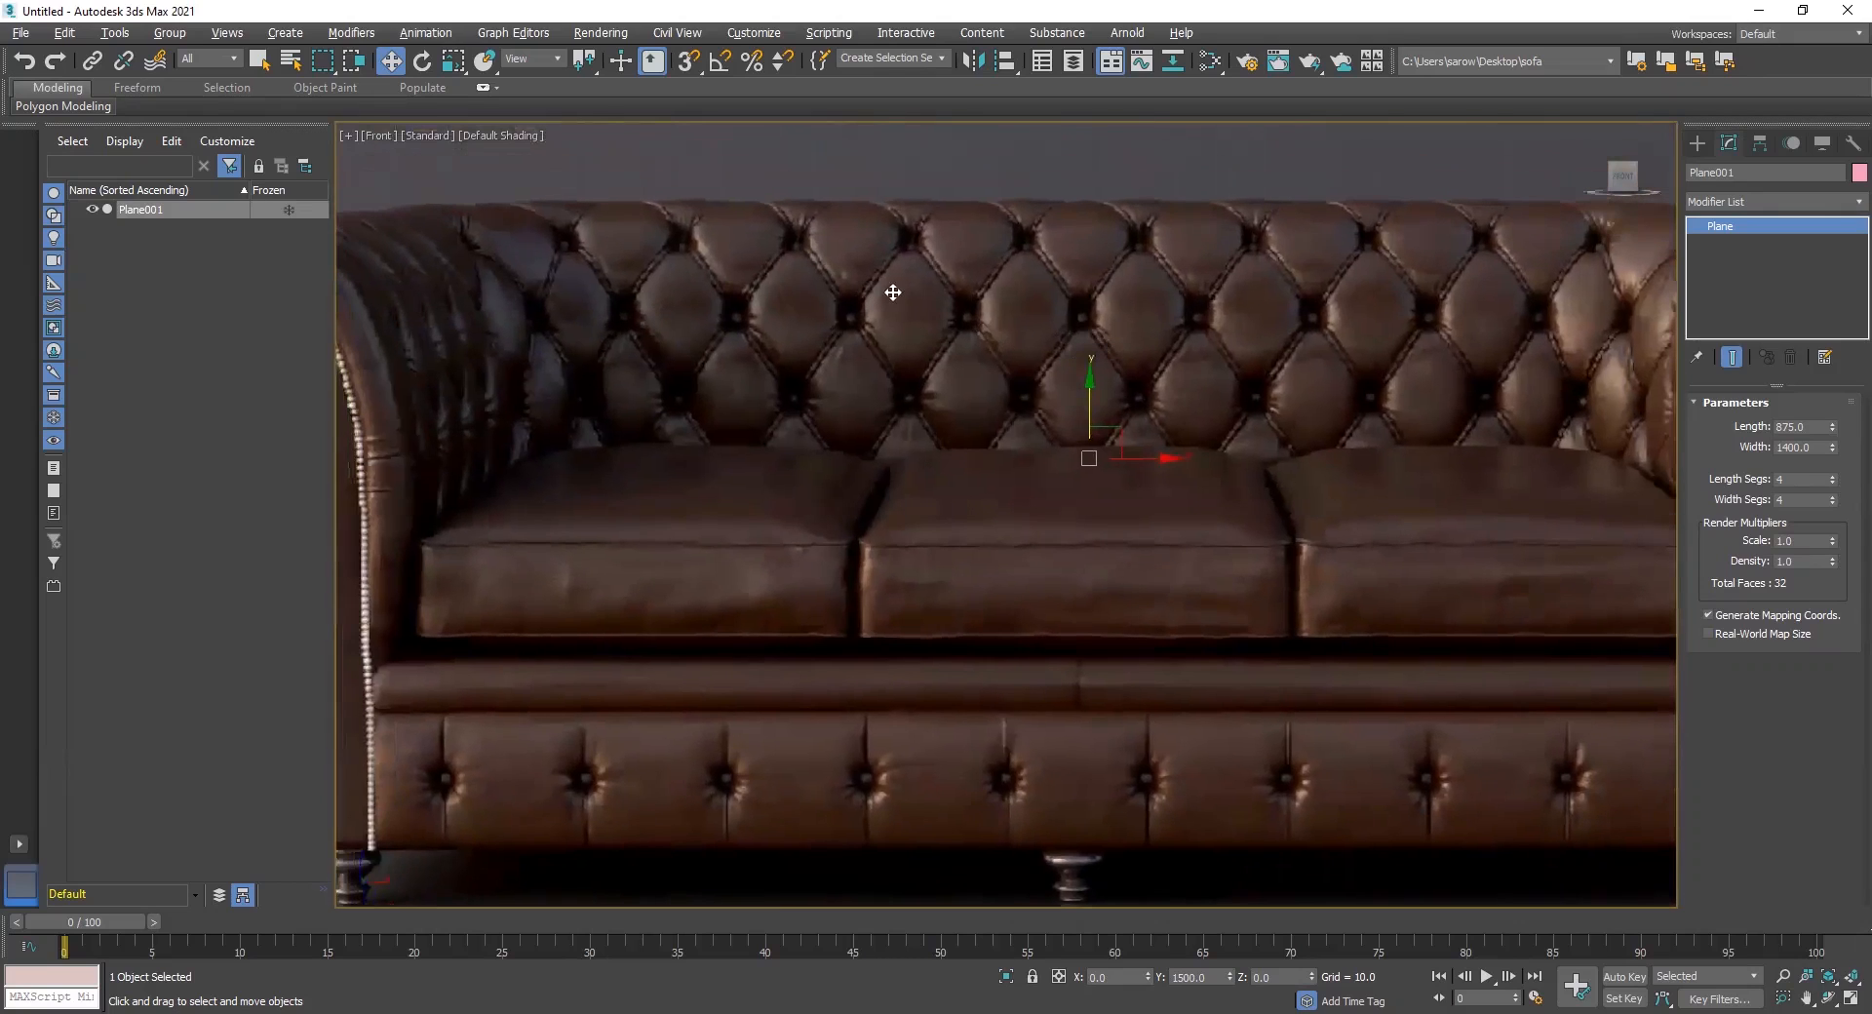
pyautogui.moveTo(899, 404); pyautogui.dragTo(794, 355, button='middle')
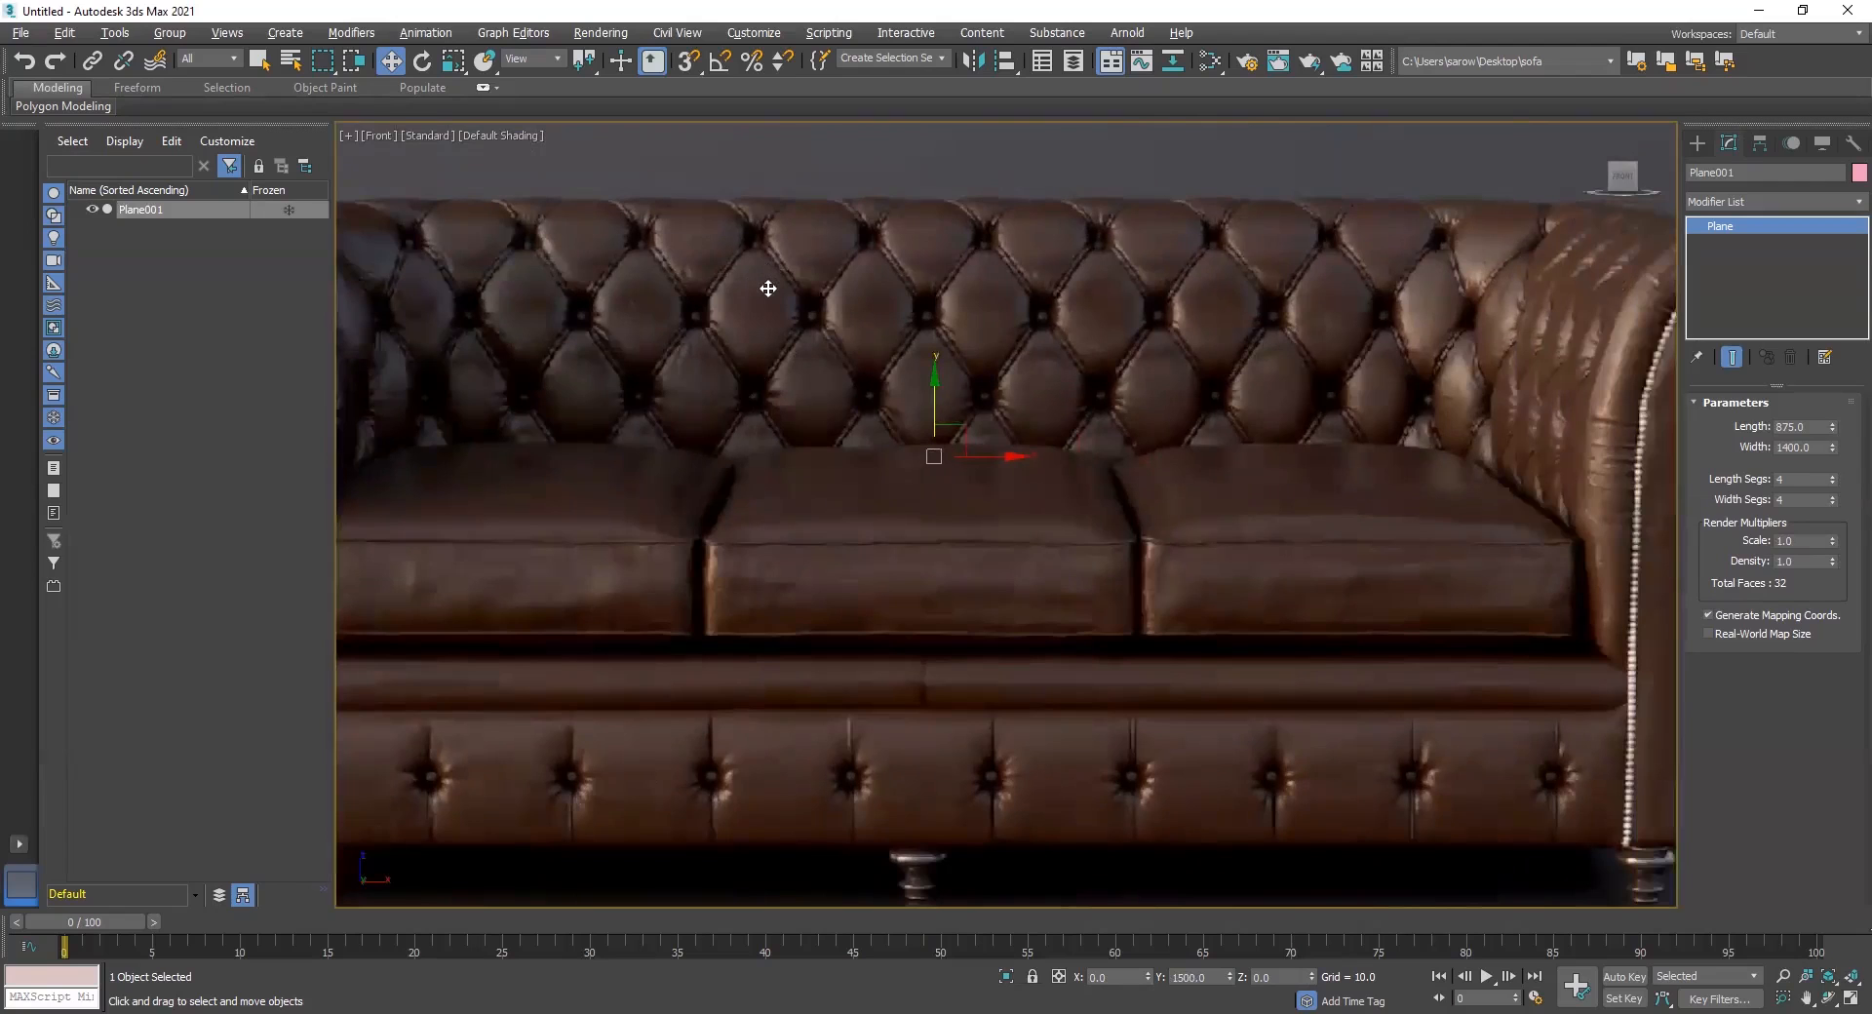
pyautogui.moveTo(969, 396); pyautogui.dragTo(1034, 359, button='middle')
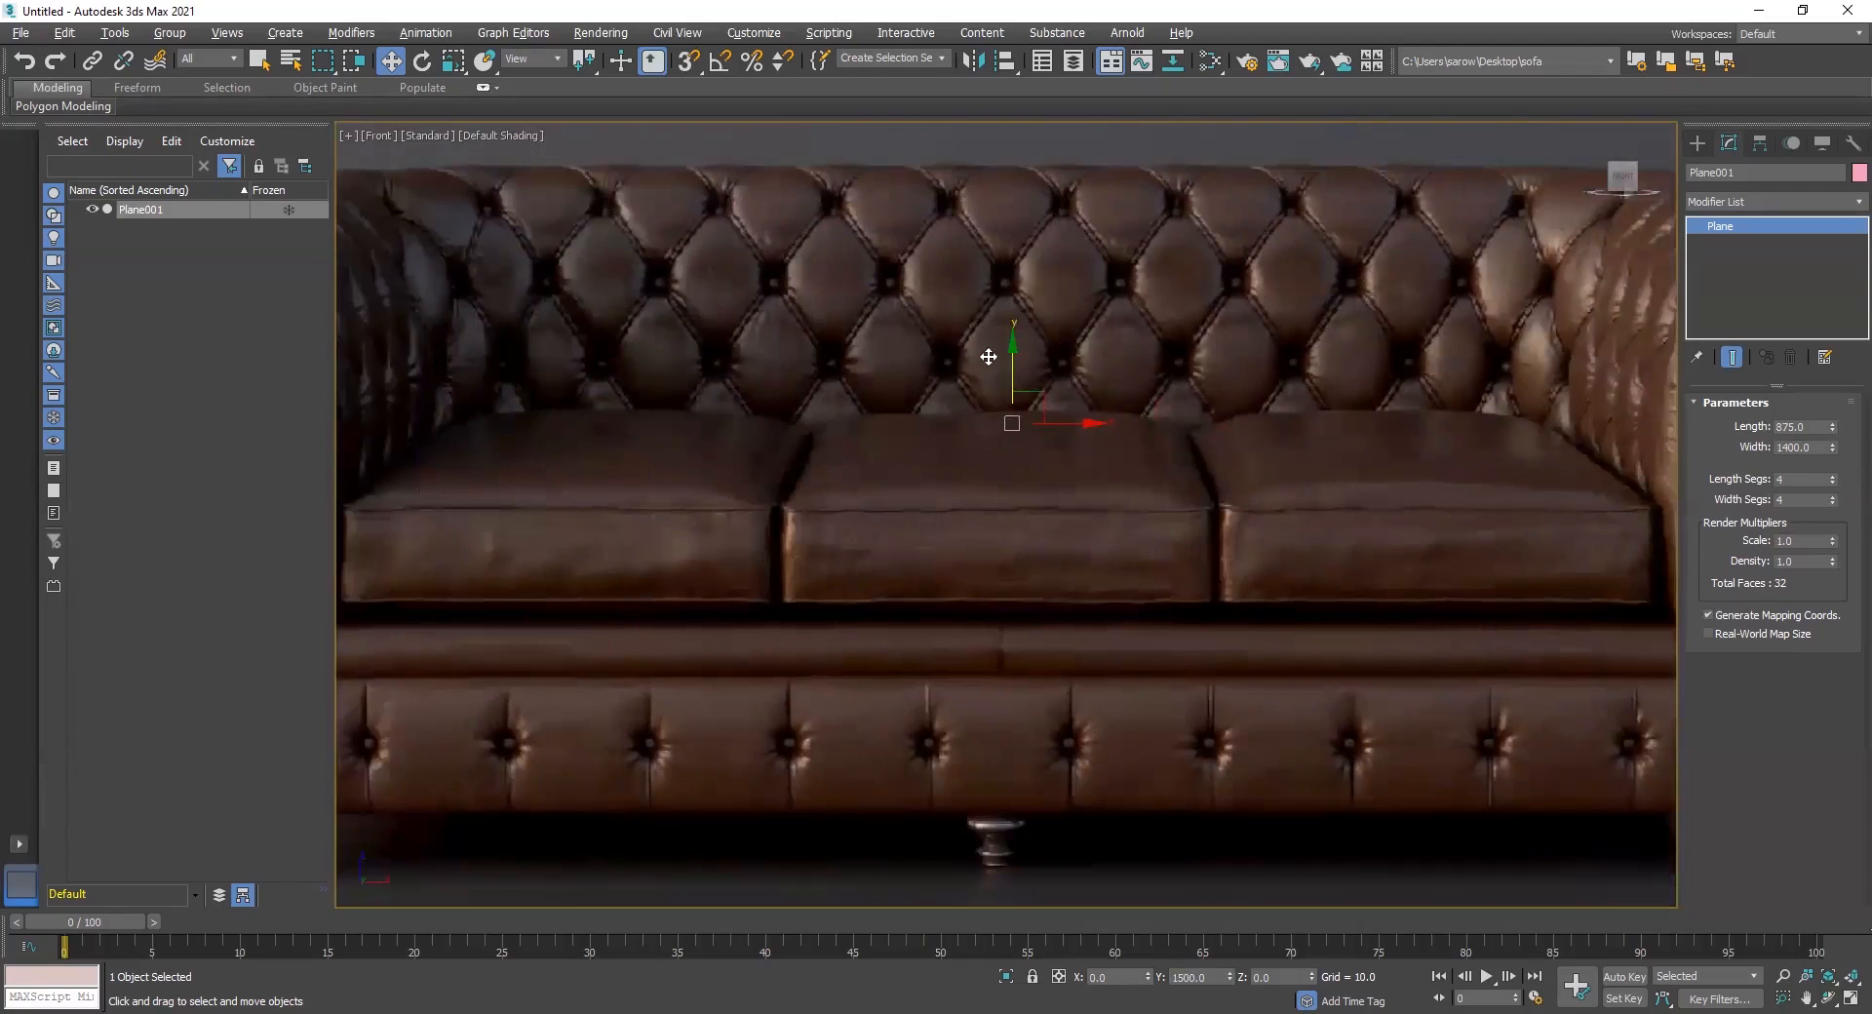
pyautogui.scroll(-4, 989, 357)
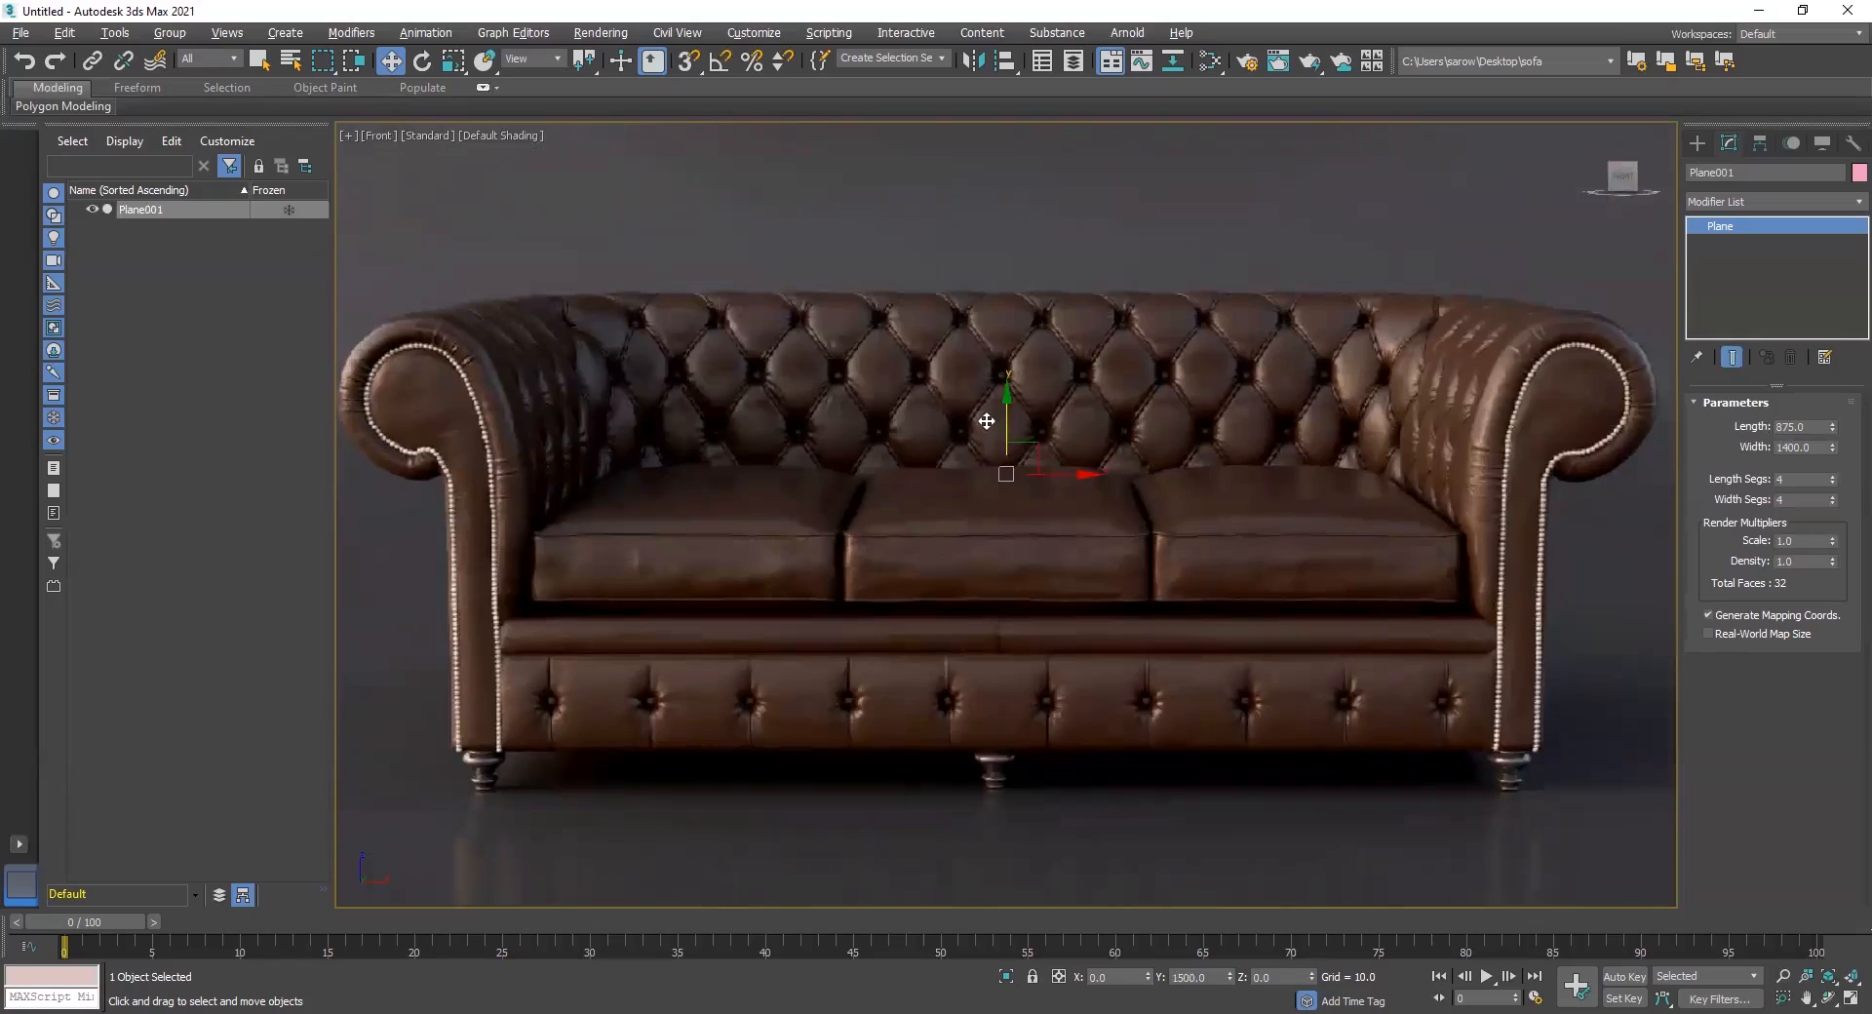
pyautogui.moveTo(903, 407)
pyautogui.mouseDown(button='middle')
pyautogui.moveTo(878, 380)
pyautogui.moveTo(884, 396)
pyautogui.mouseUp(button='middle')
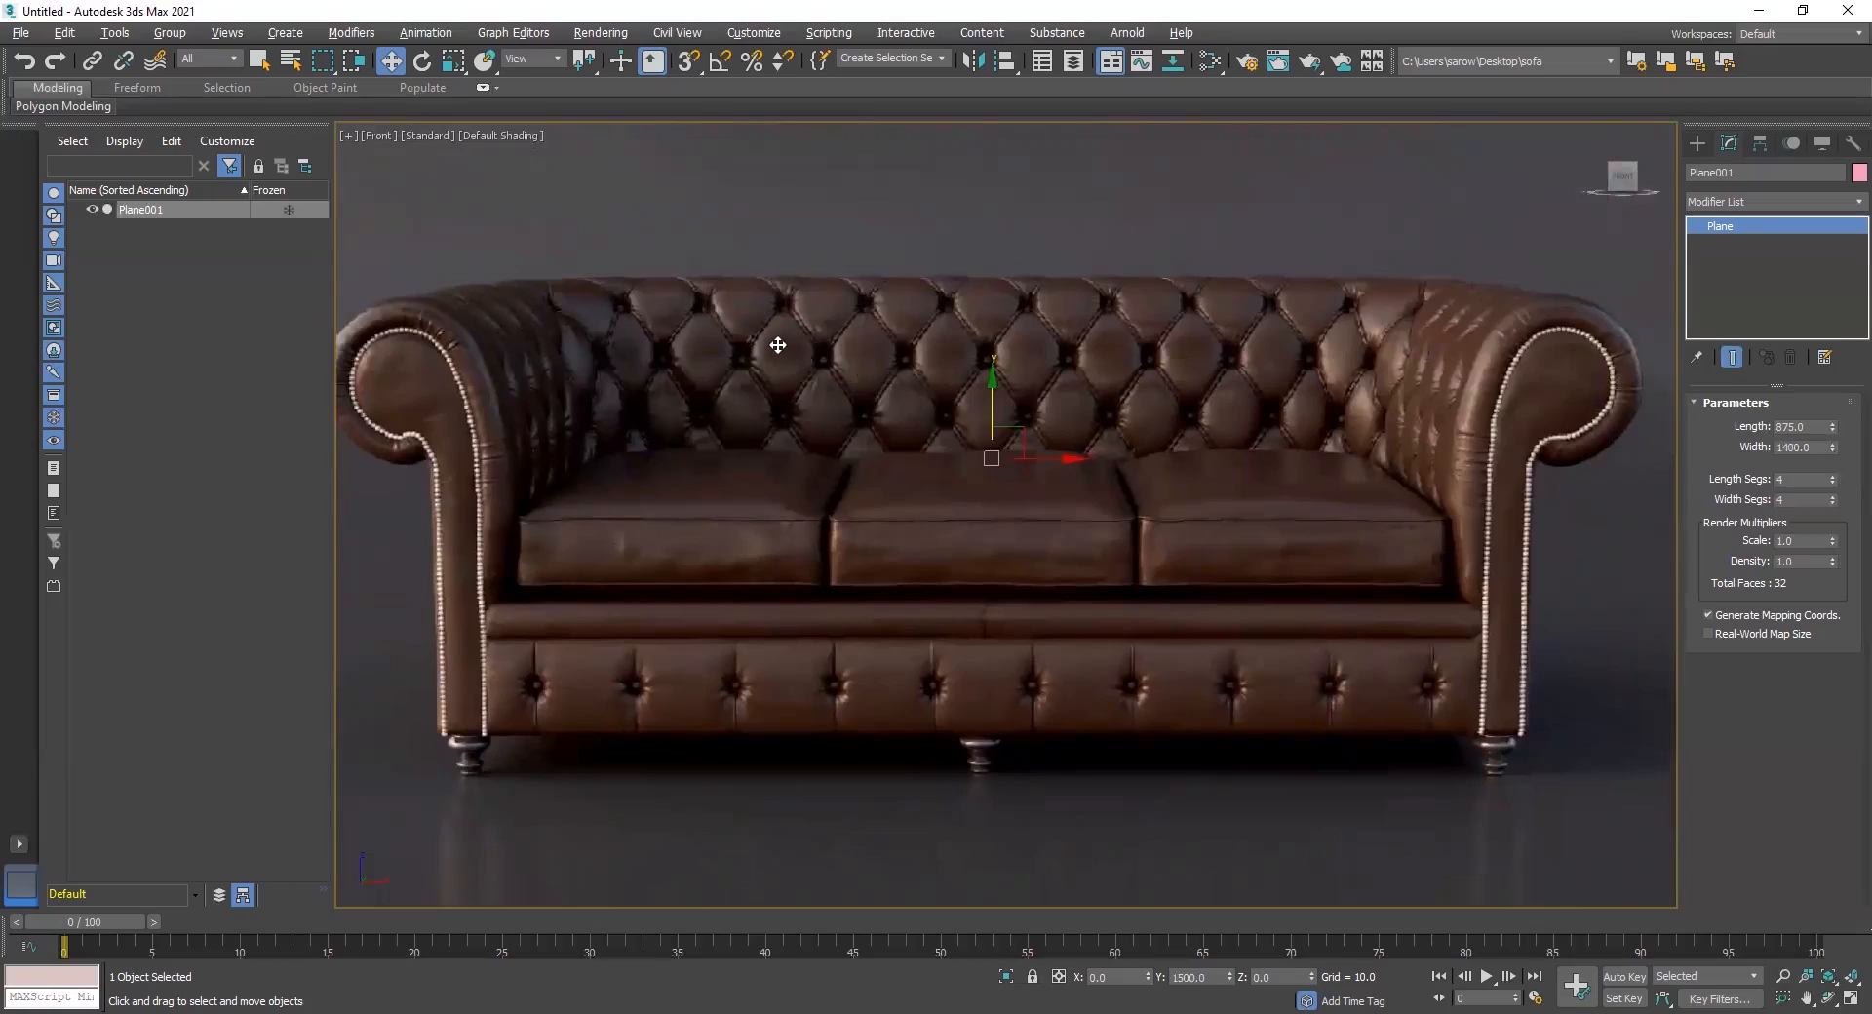
# Create a plane of about 1154 by 1673 units in the front view, covering the whole sofa reference image
pyautogui.click(1695, 144)
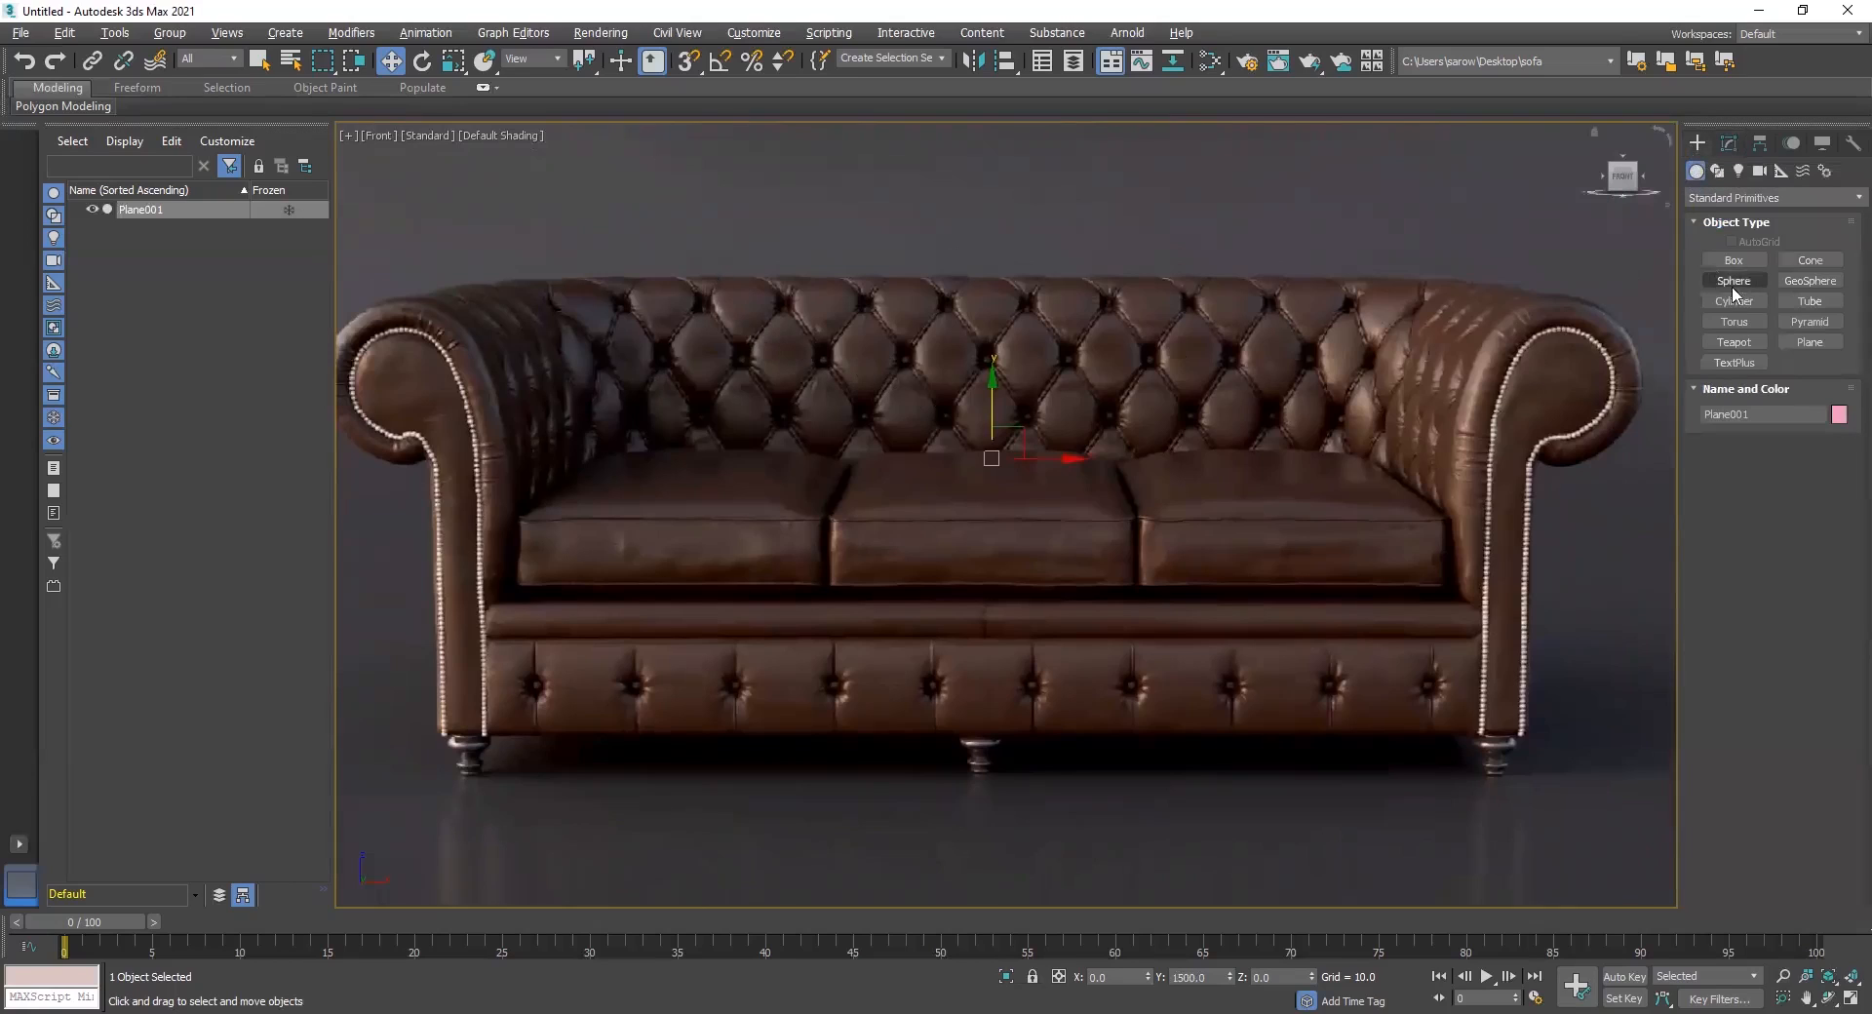
pyautogui.click(1809, 343)
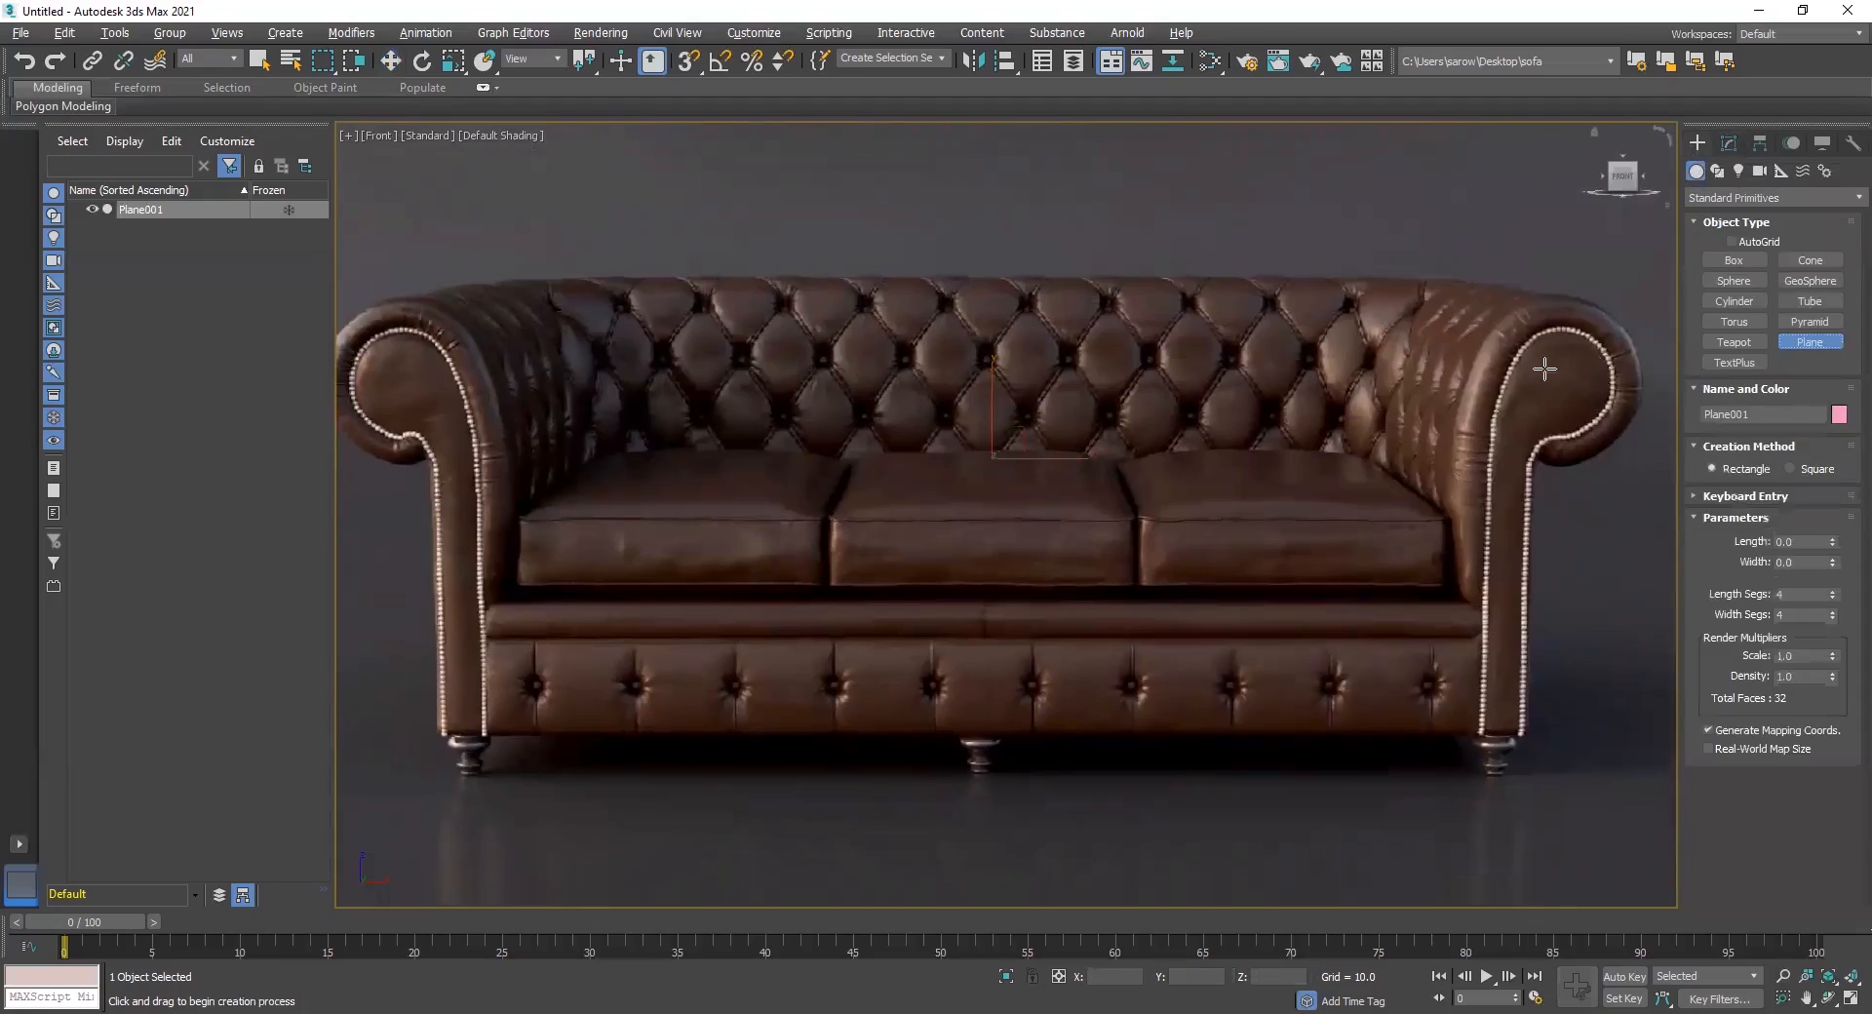
pyautogui.hotkey('shift', 'f')
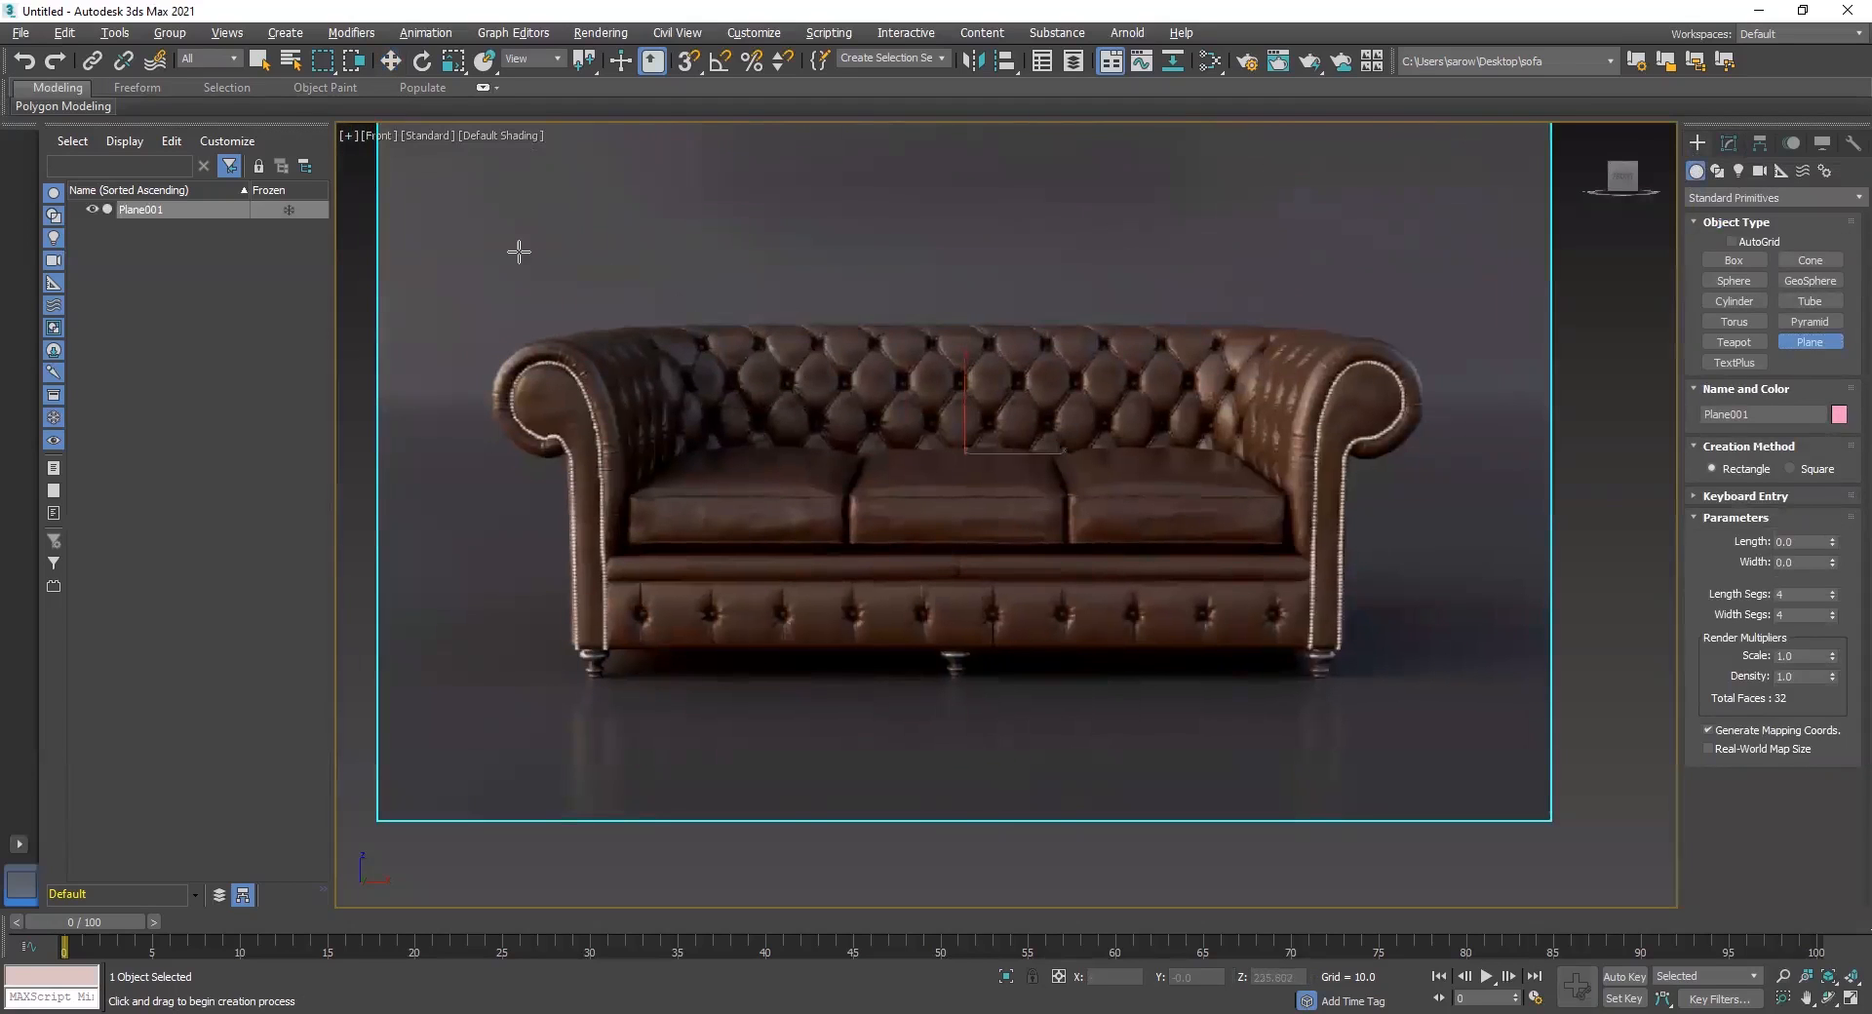
pyautogui.scroll(-2, 525, 242)
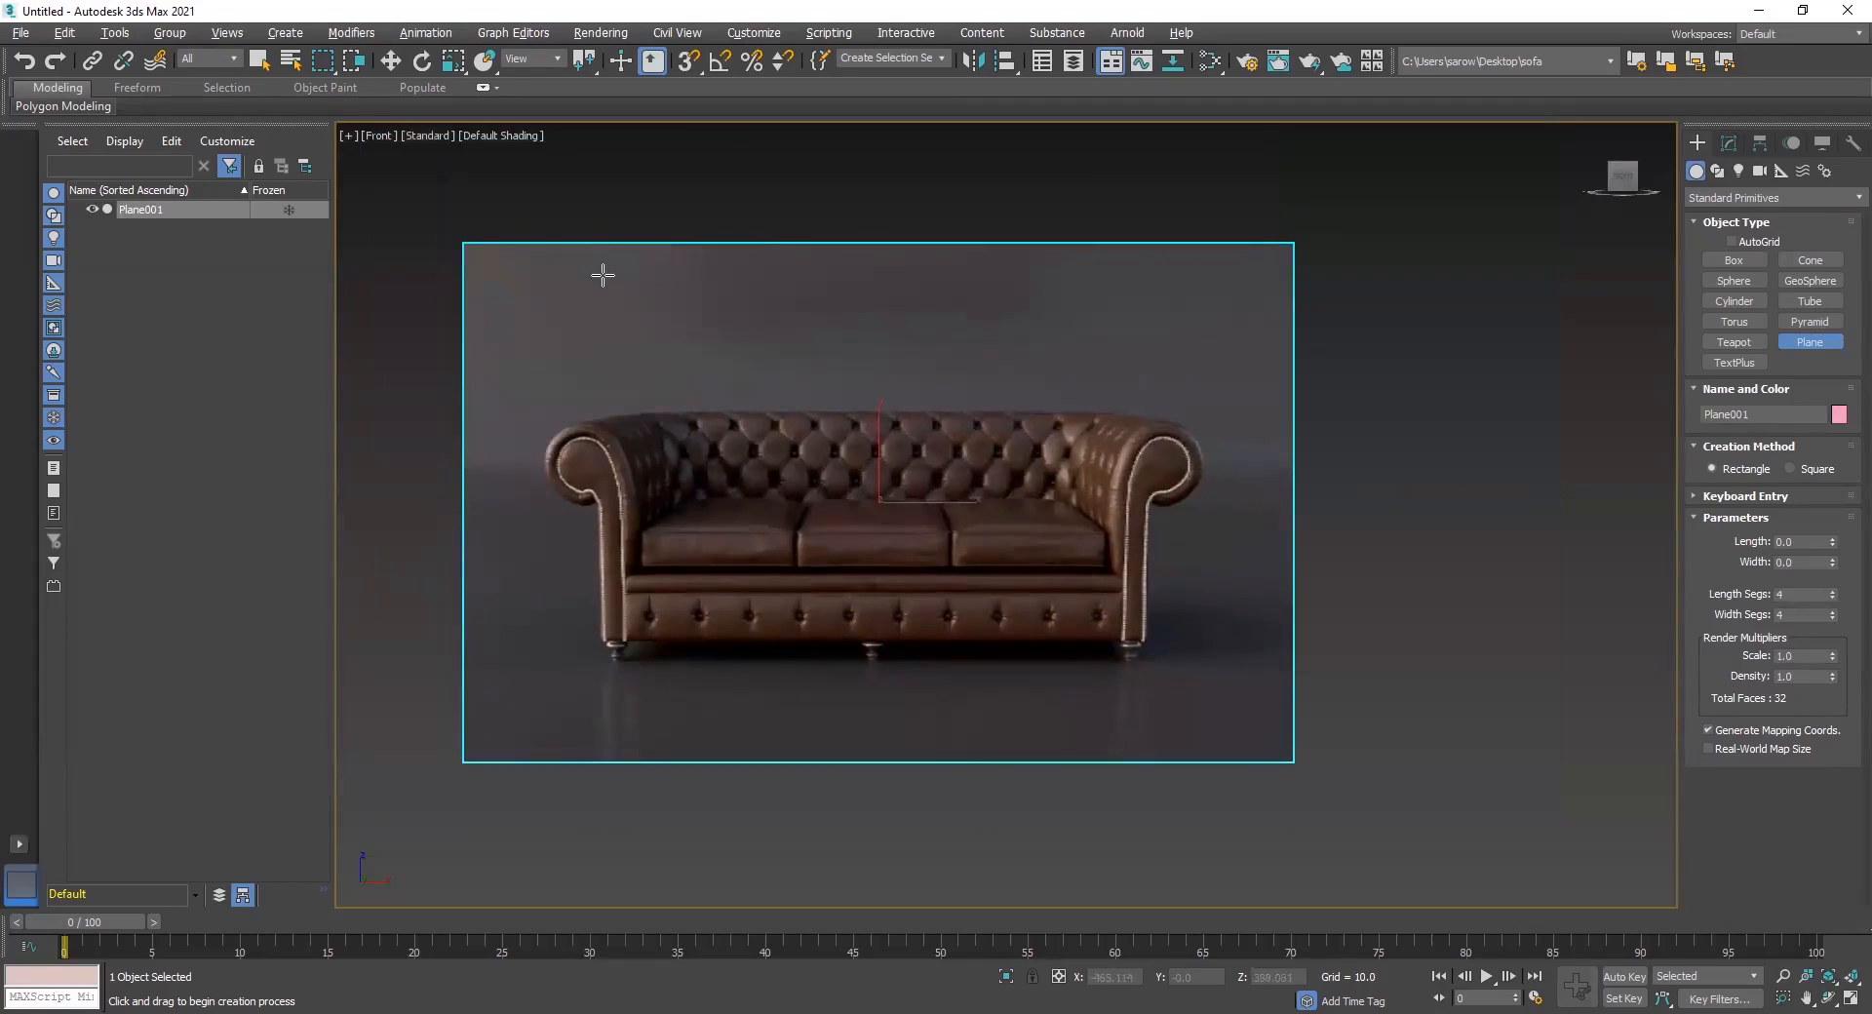
pyautogui.moveTo(439, 195); pyautogui.dragTo(1134, 640)
pyautogui.moveTo(1266, 696); pyautogui.dragTo(1433, 880)
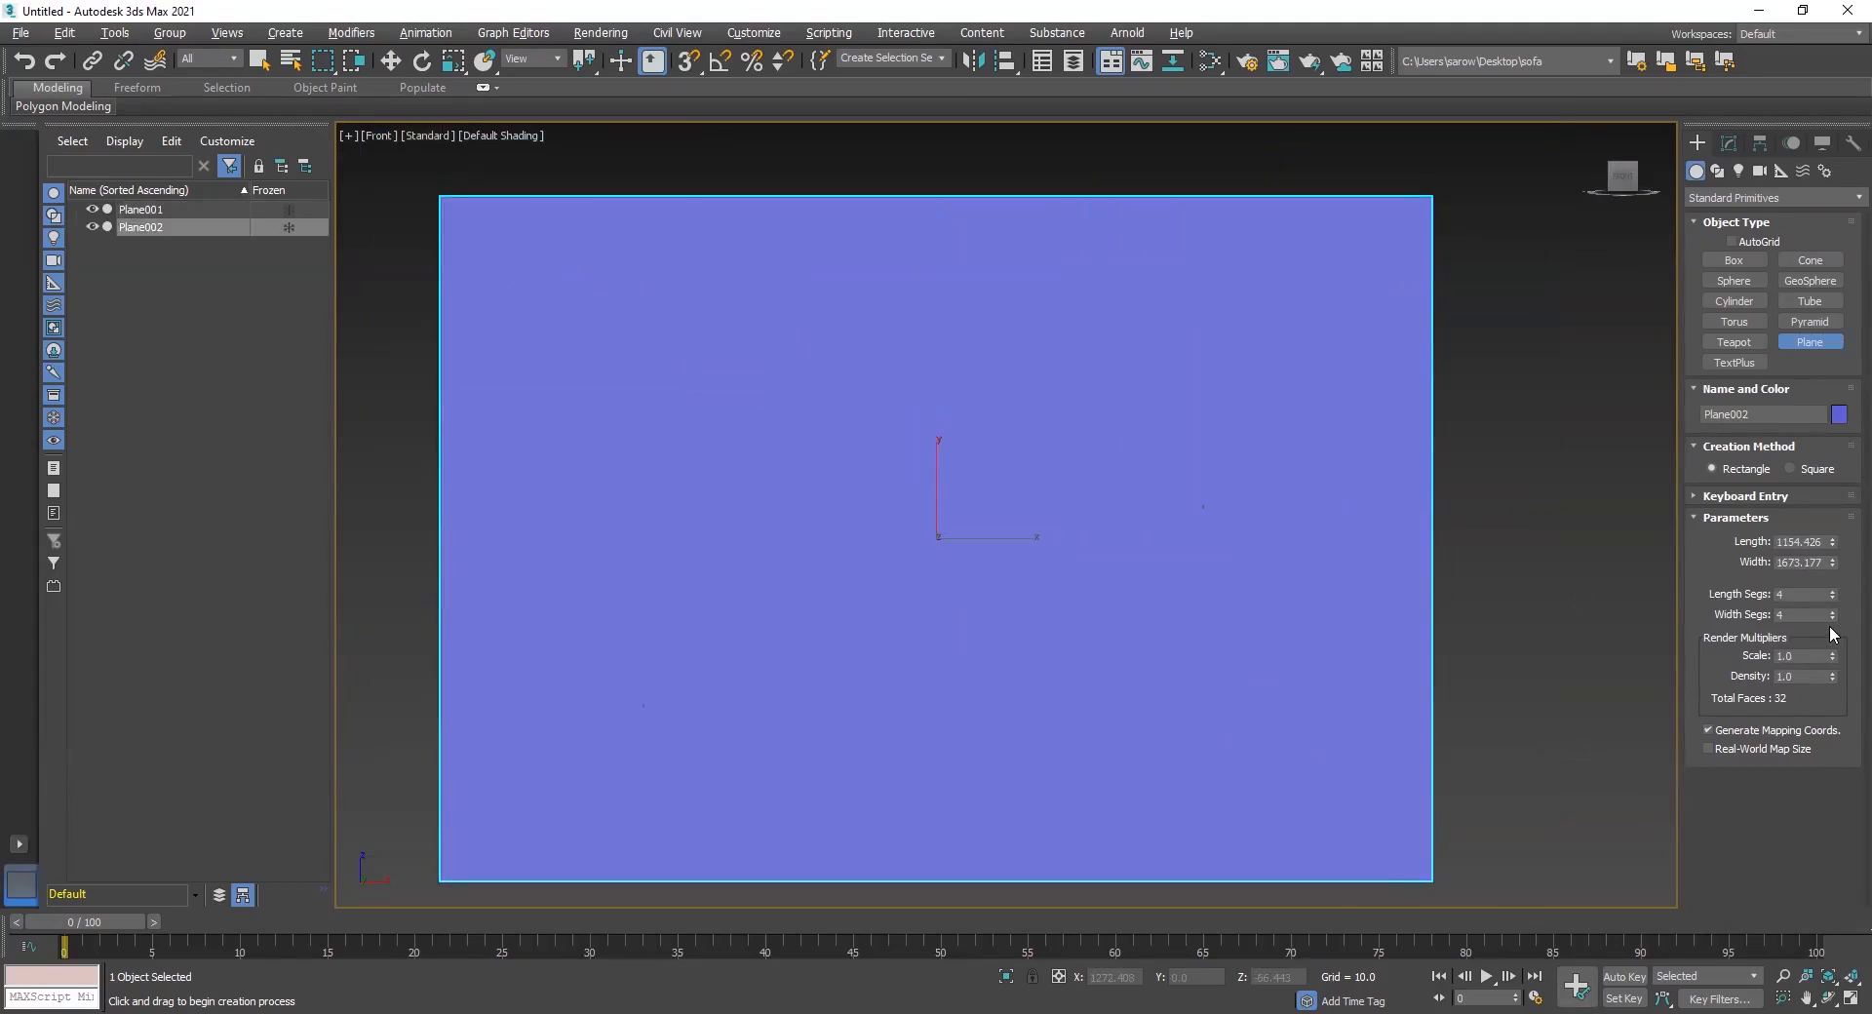
# Set the new plane's length and width to 2500
pyautogui.doubleClick(1822, 541)
pyautogui.write('2500')
pyautogui.press('Tab')
pyautogui.press('Return')
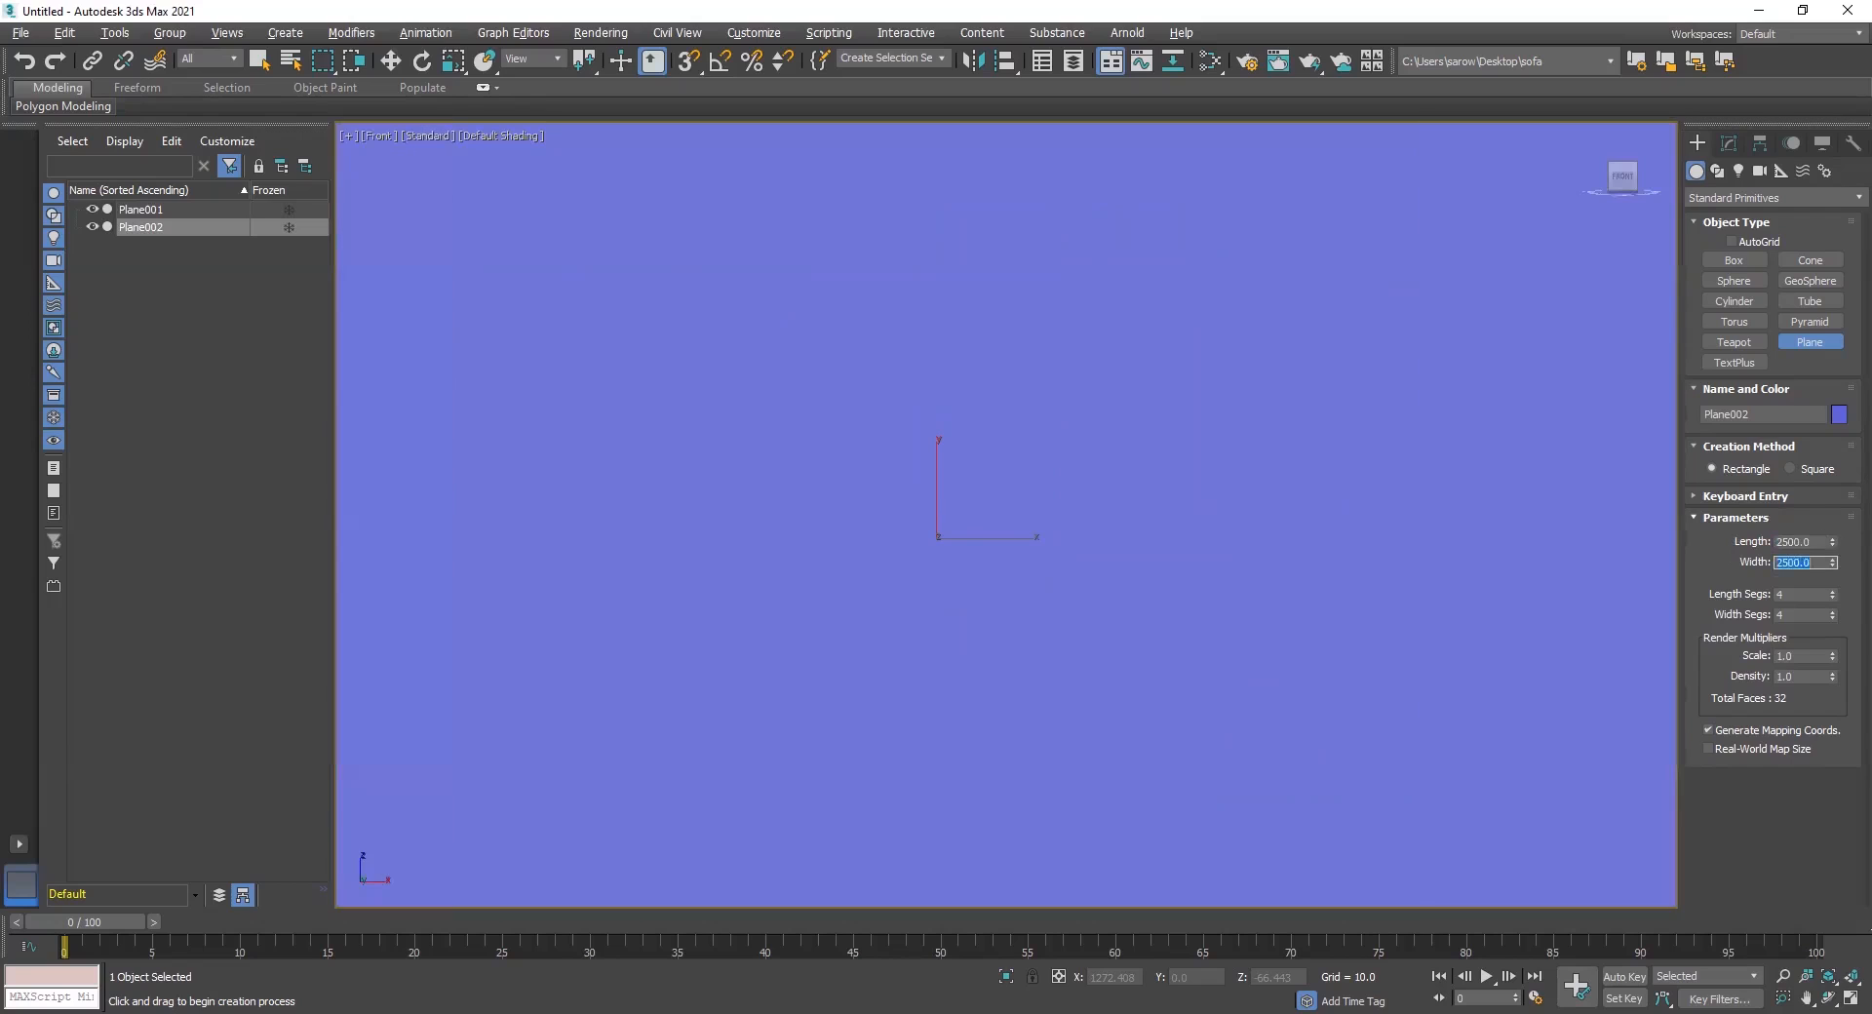
# Make the new plane see-through over the sofa image and display its edges with Edged Faces
pyautogui.scroll(-3, 1268, 578)
pyautogui.moveTo(1256, 523); pyautogui.dragTo(1214, 489, button='middle')
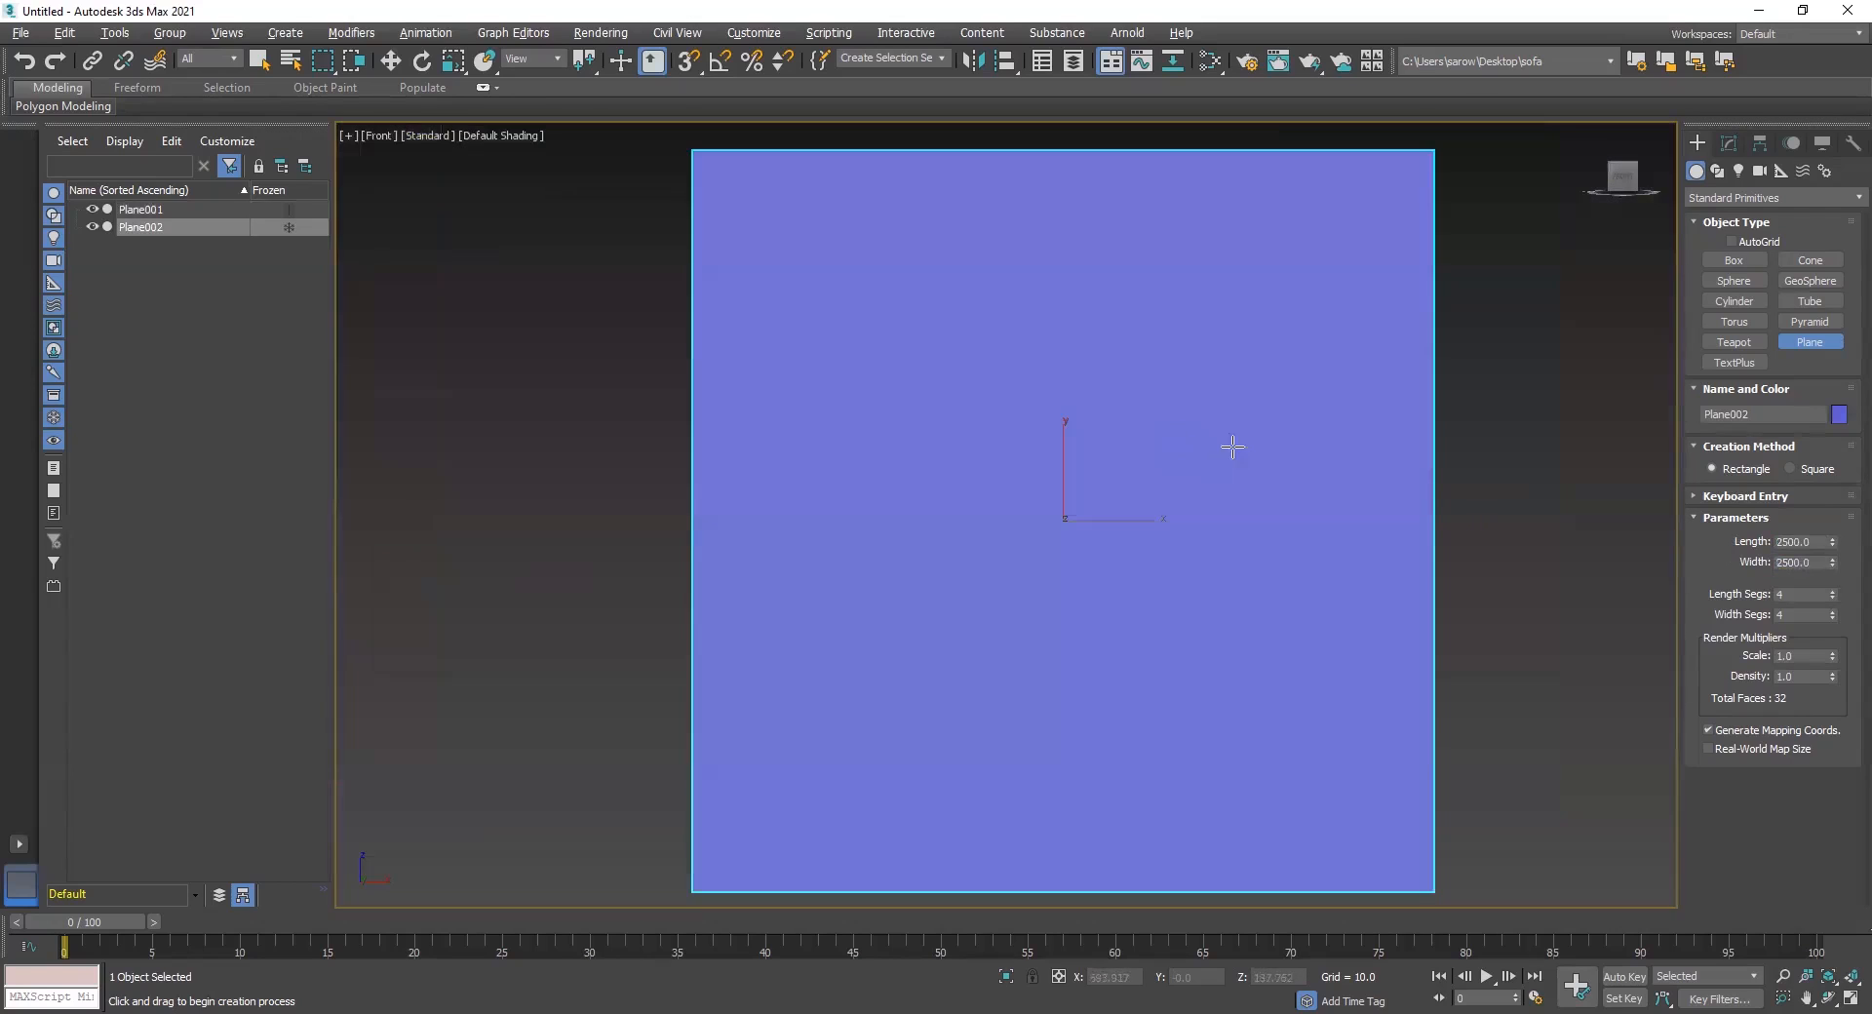
pyautogui.moveTo(1235, 417); pyautogui.dragTo(1205, 373, button='middle')
pyautogui.hotkey('alt', 'x')
pyautogui.scroll(2, 948, 427)
pyautogui.scroll(4, 945, 427)
pyautogui.scroll(-4, 958, 466)
pyautogui.scroll(-2, 958, 466)
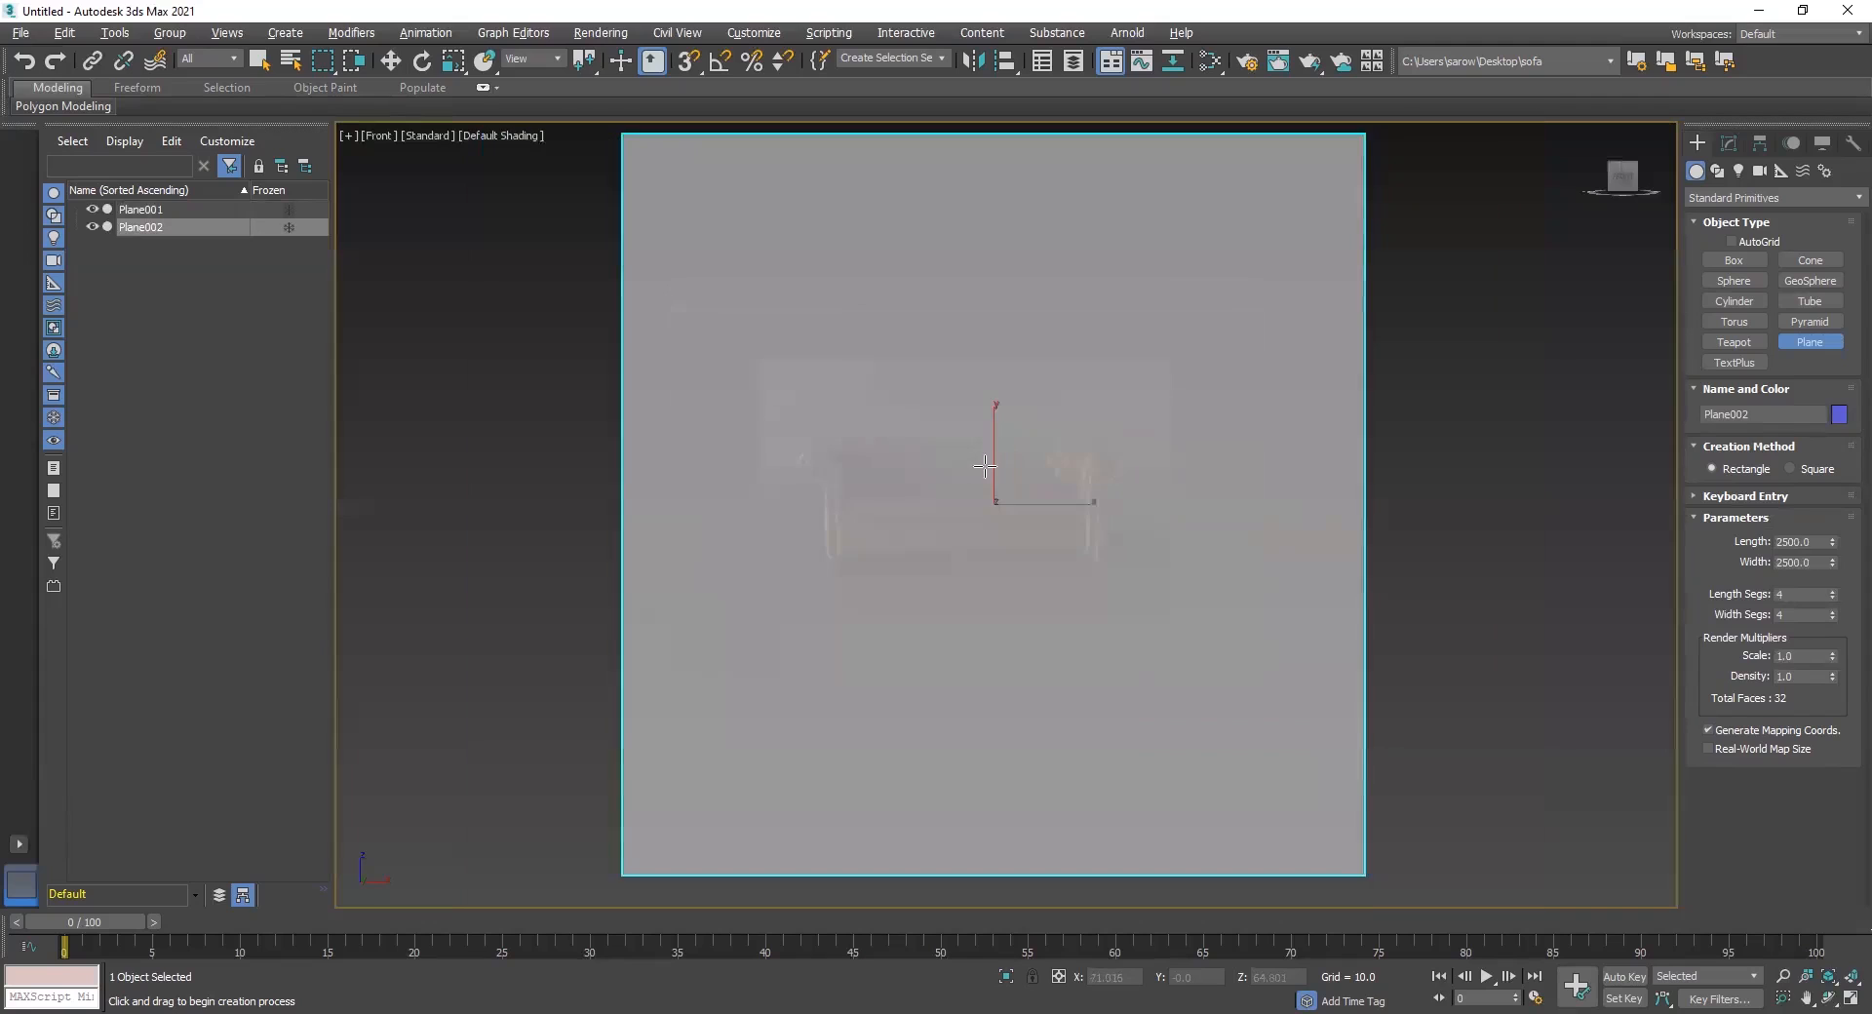
pyautogui.press('F4')
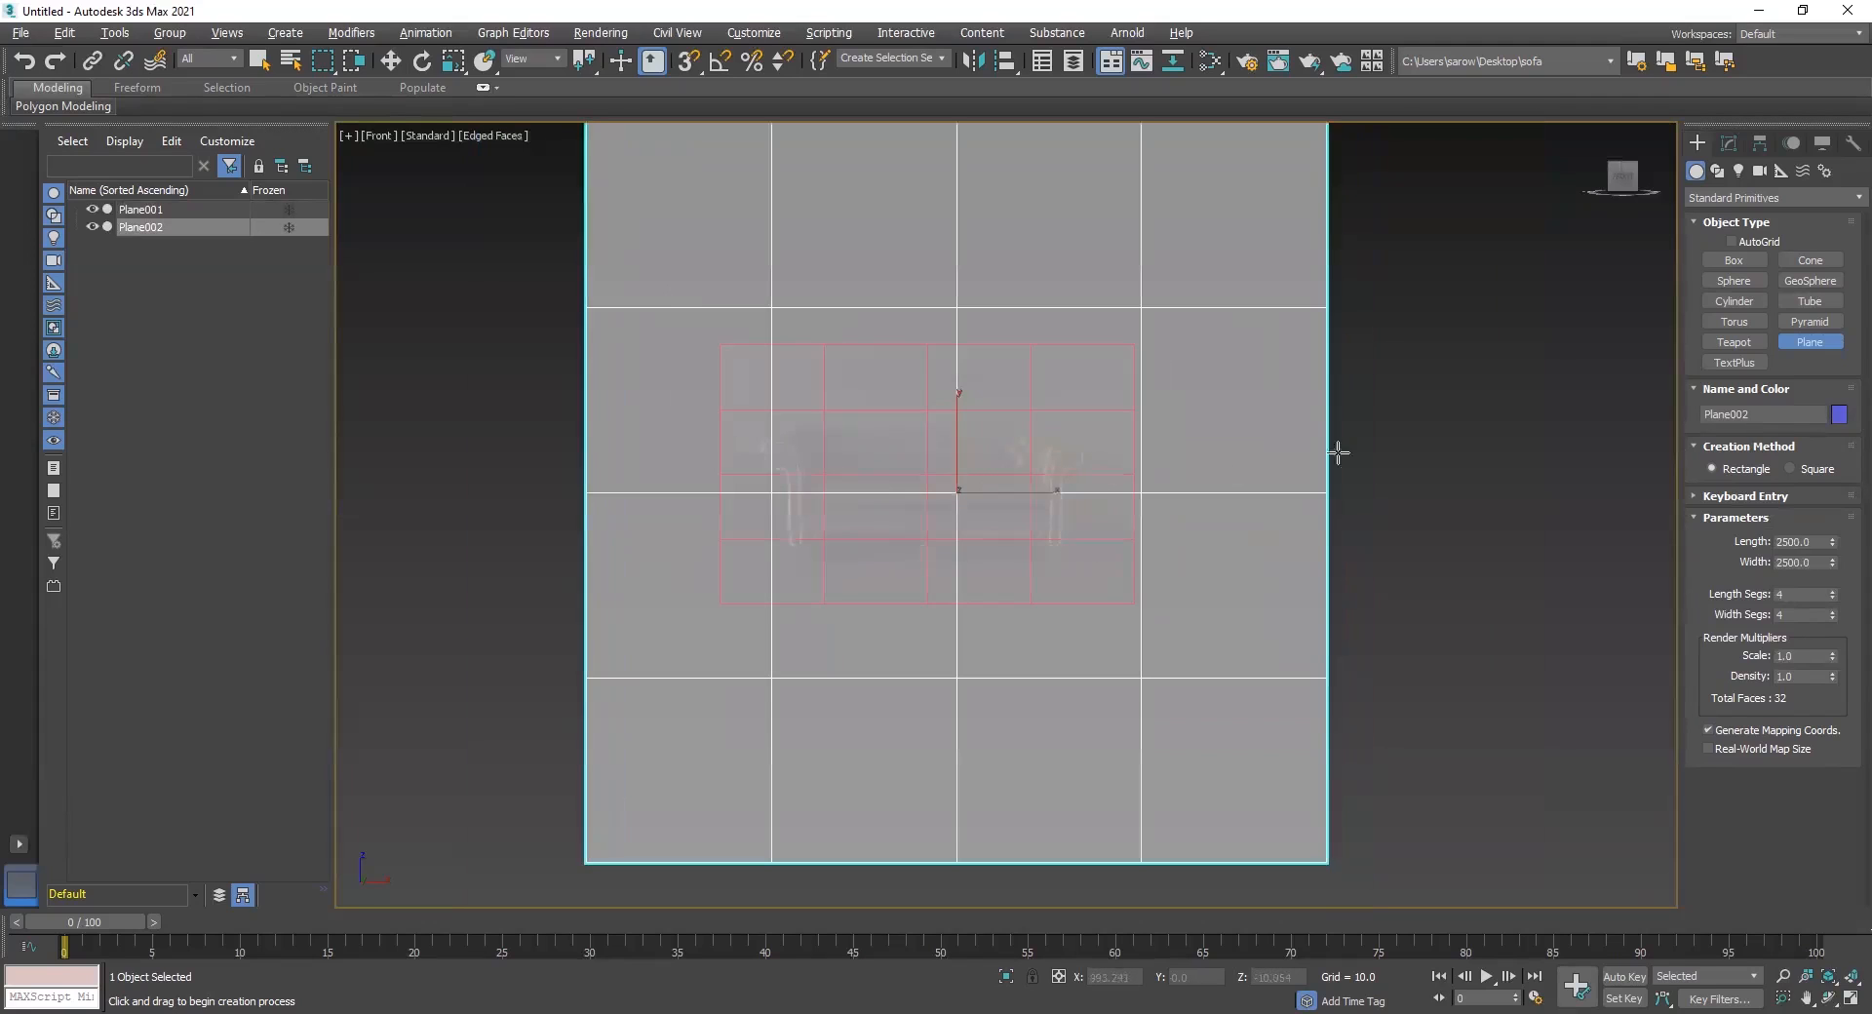
# Set the see-through plane's length and width segments to 40 each
pyautogui.moveTo(971, 423); pyautogui.dragTo(992, 445, button='middle')
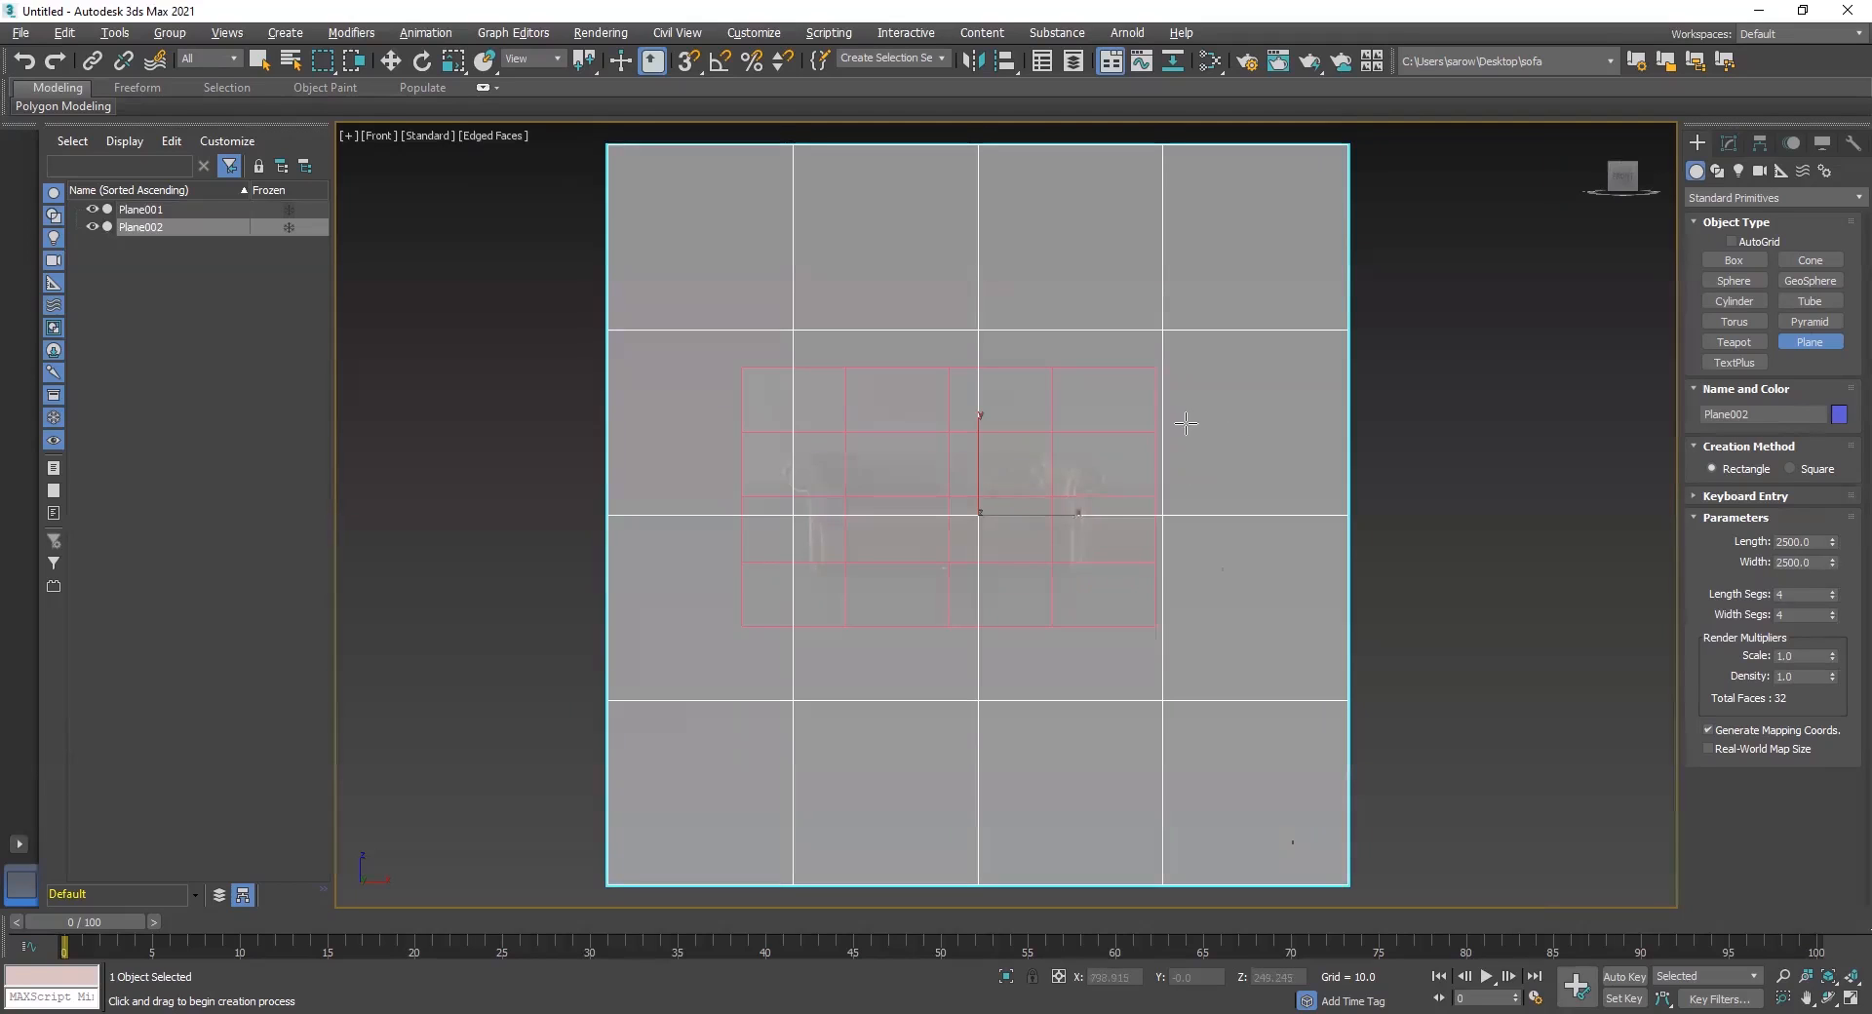
pyautogui.scroll(5, 863, 478)
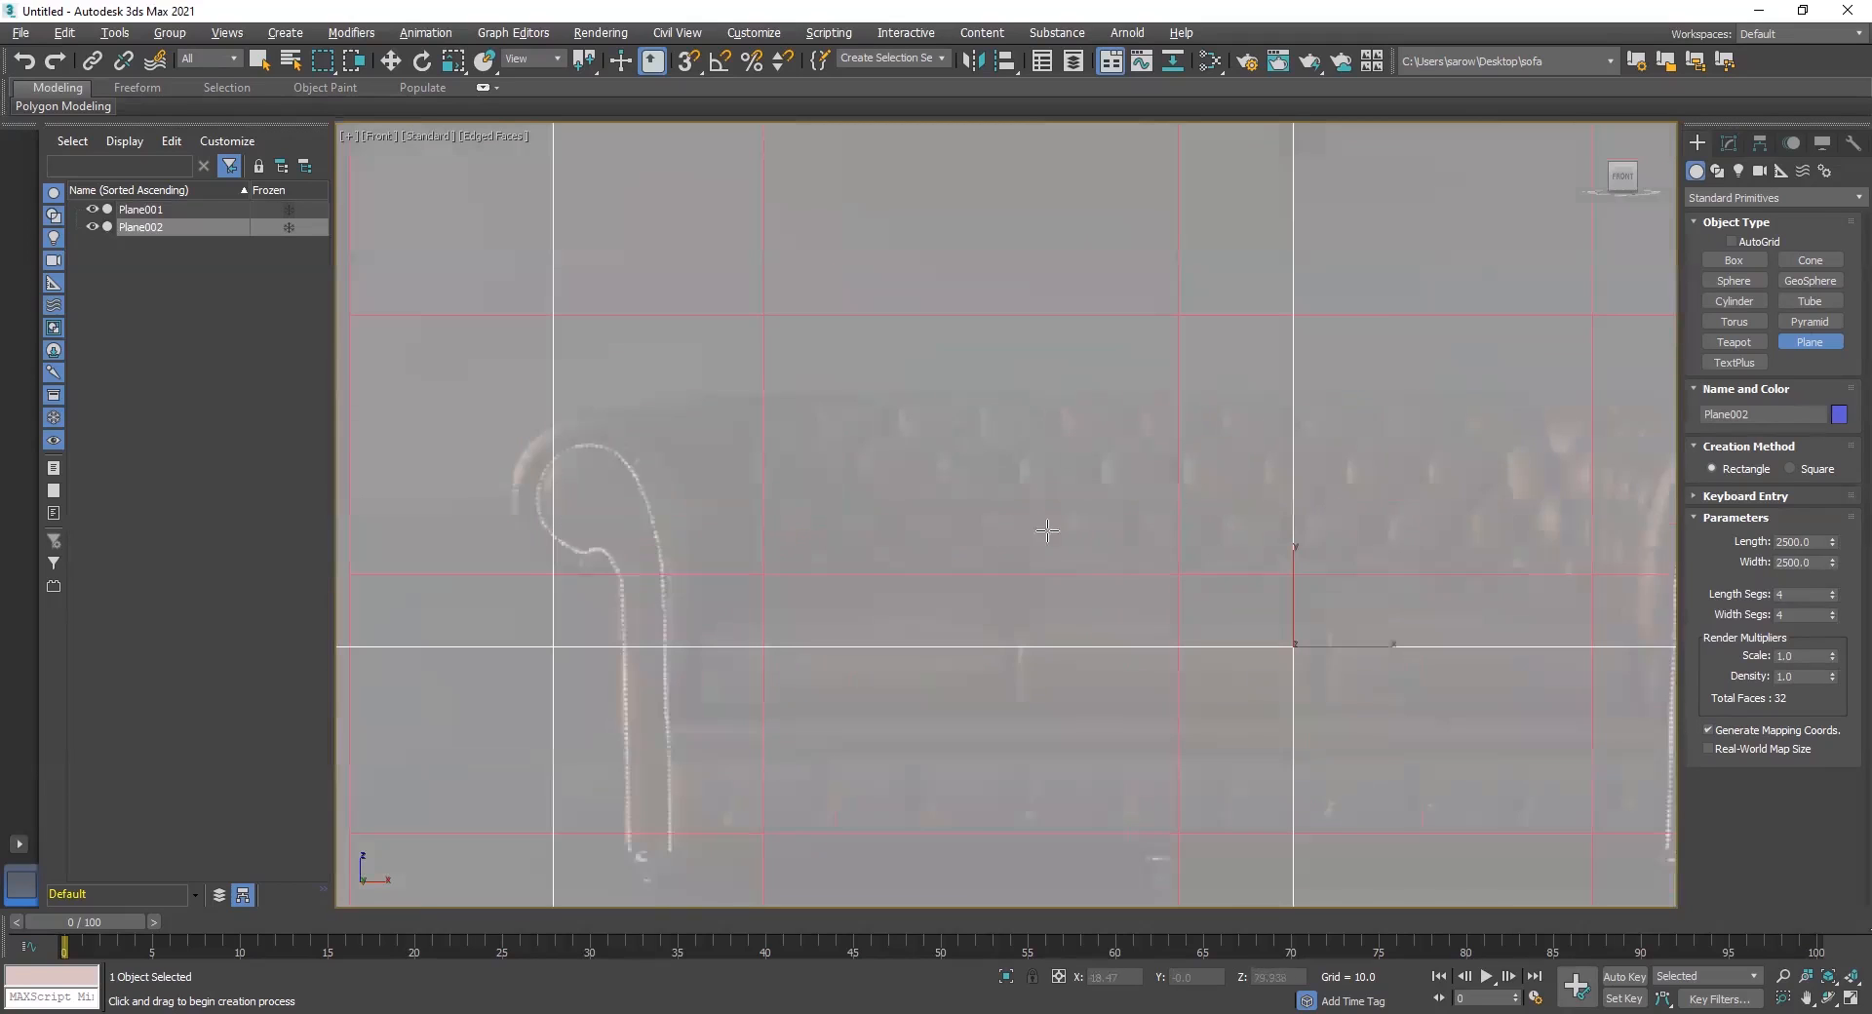
pyautogui.scroll(-5, 1055, 462)
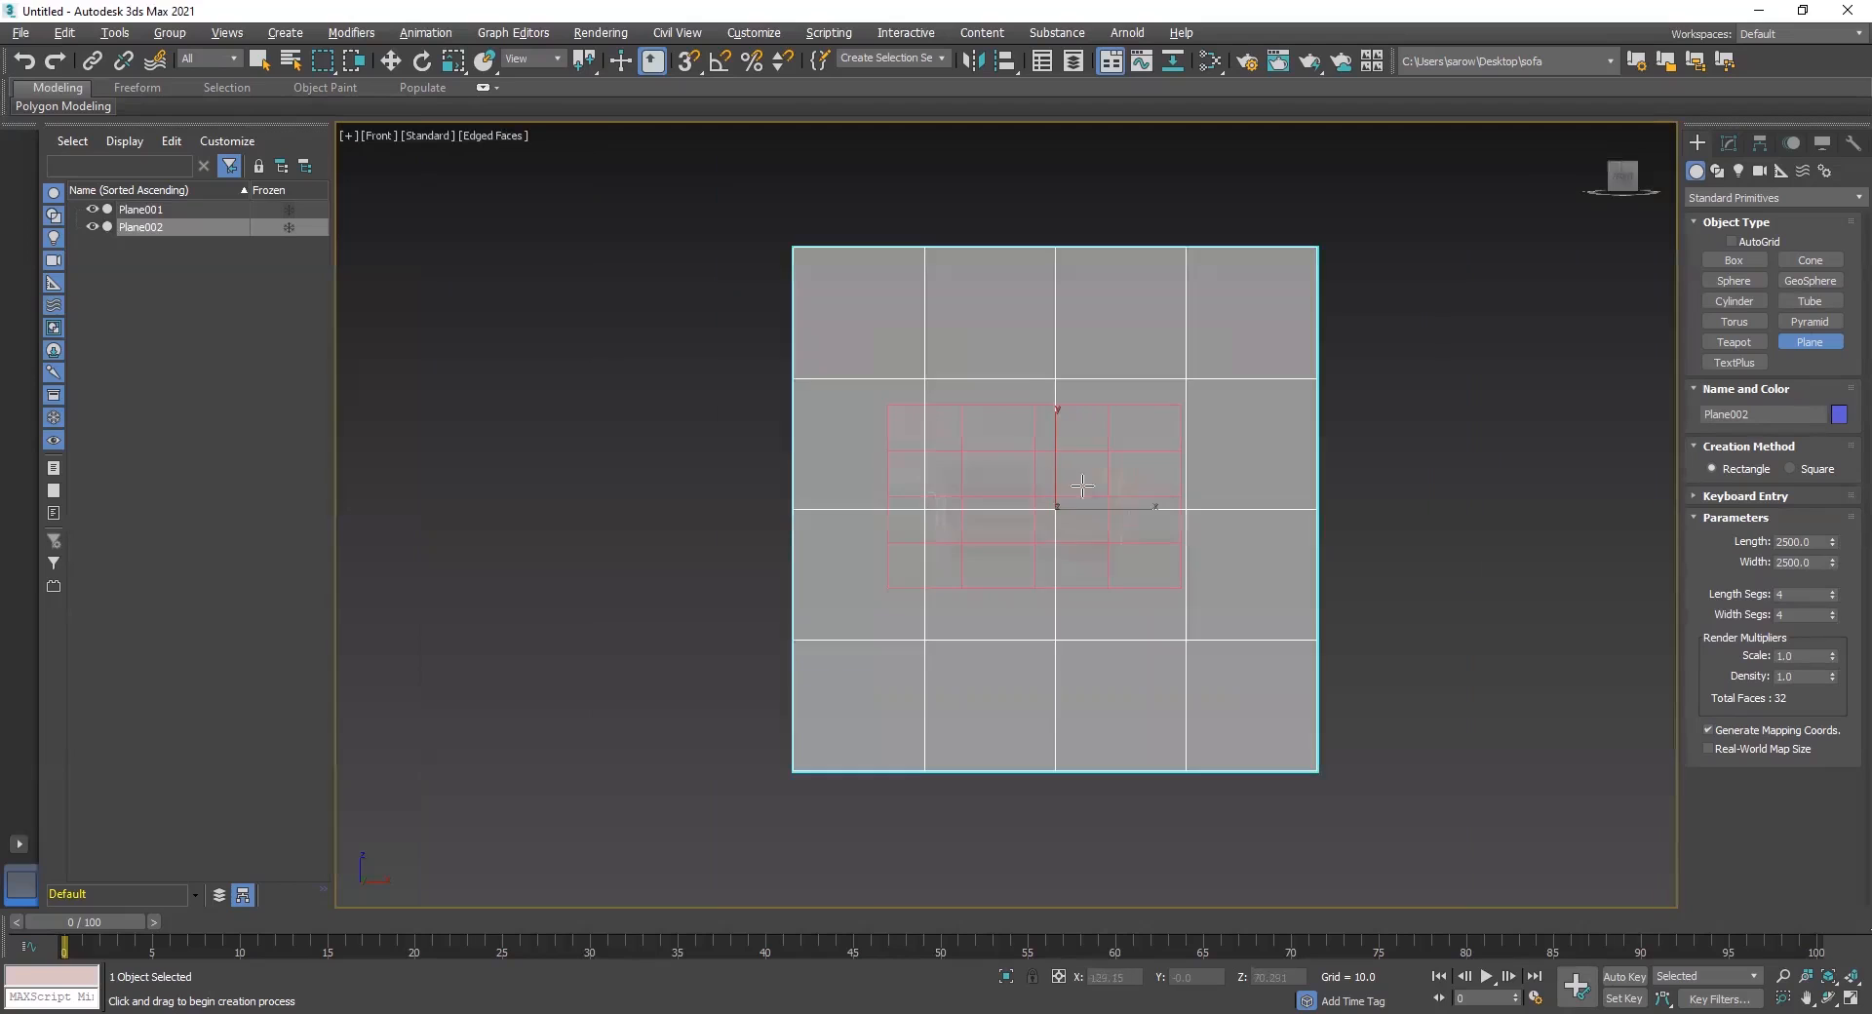
pyautogui.scroll(4, 942, 500)
pyautogui.scroll(-2, 953, 458)
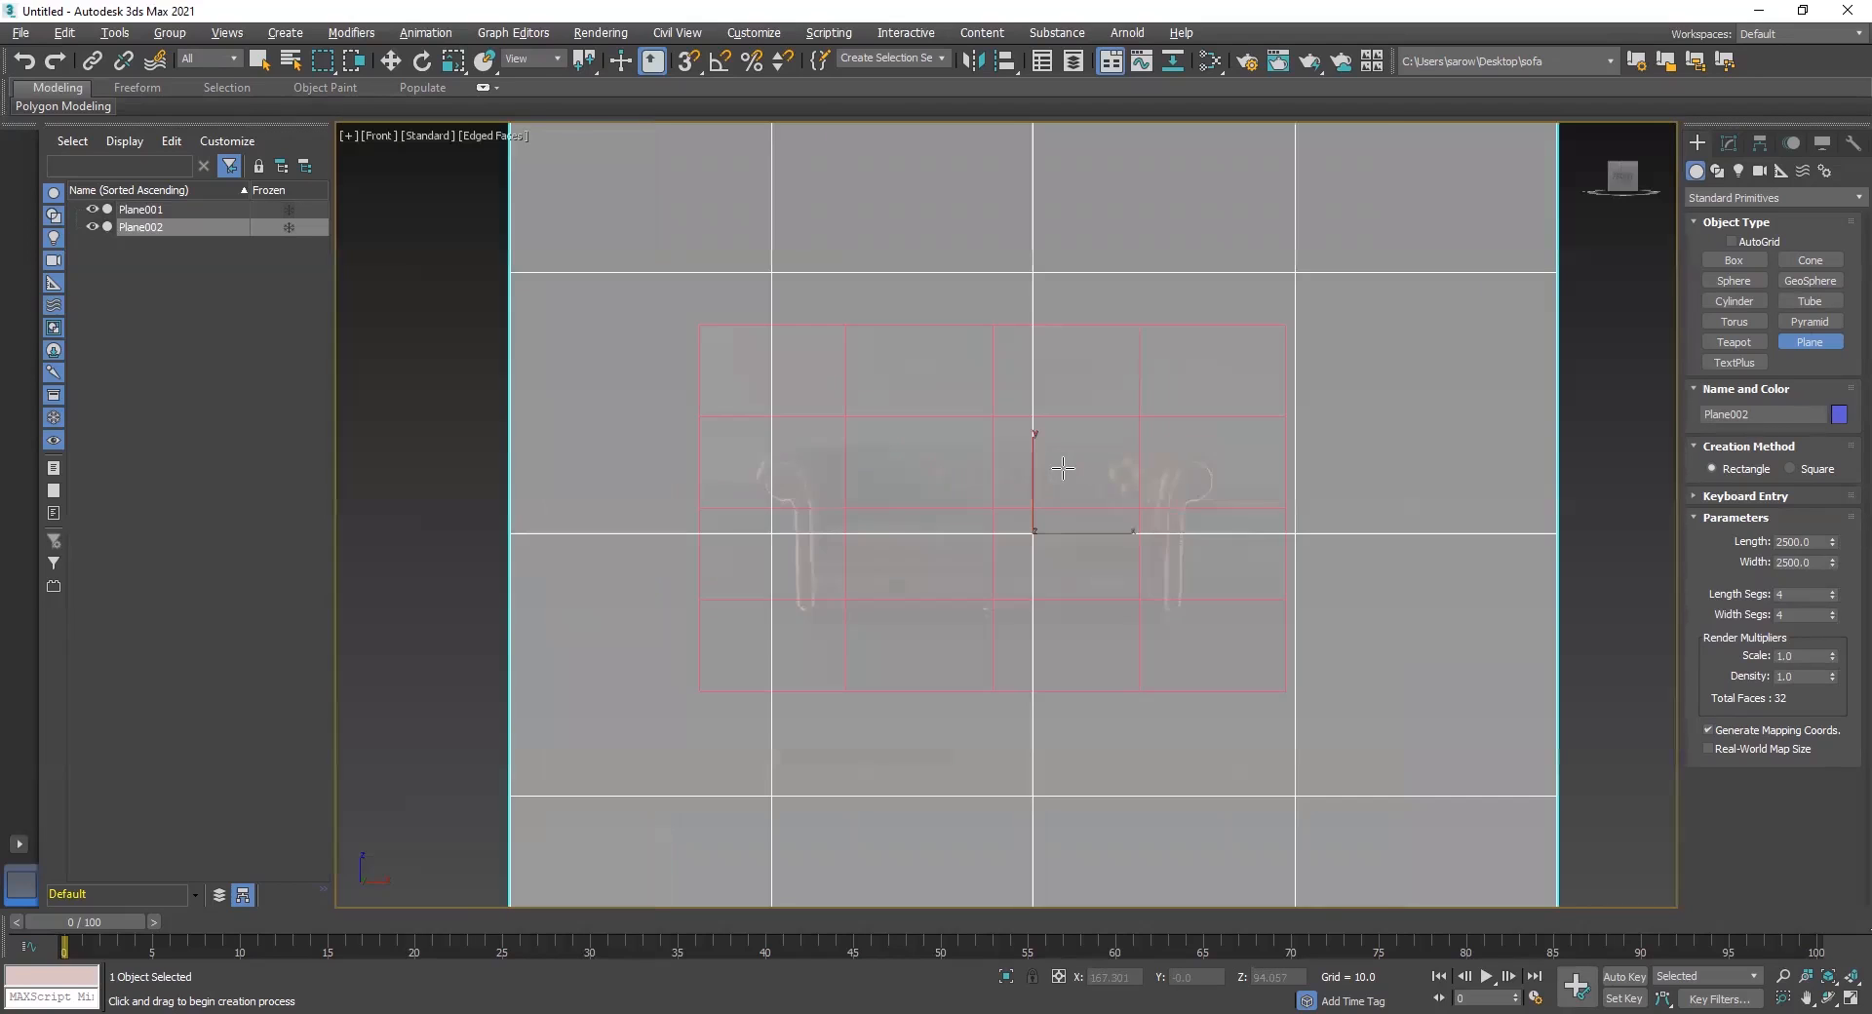
pyautogui.scroll(3, 838, 466)
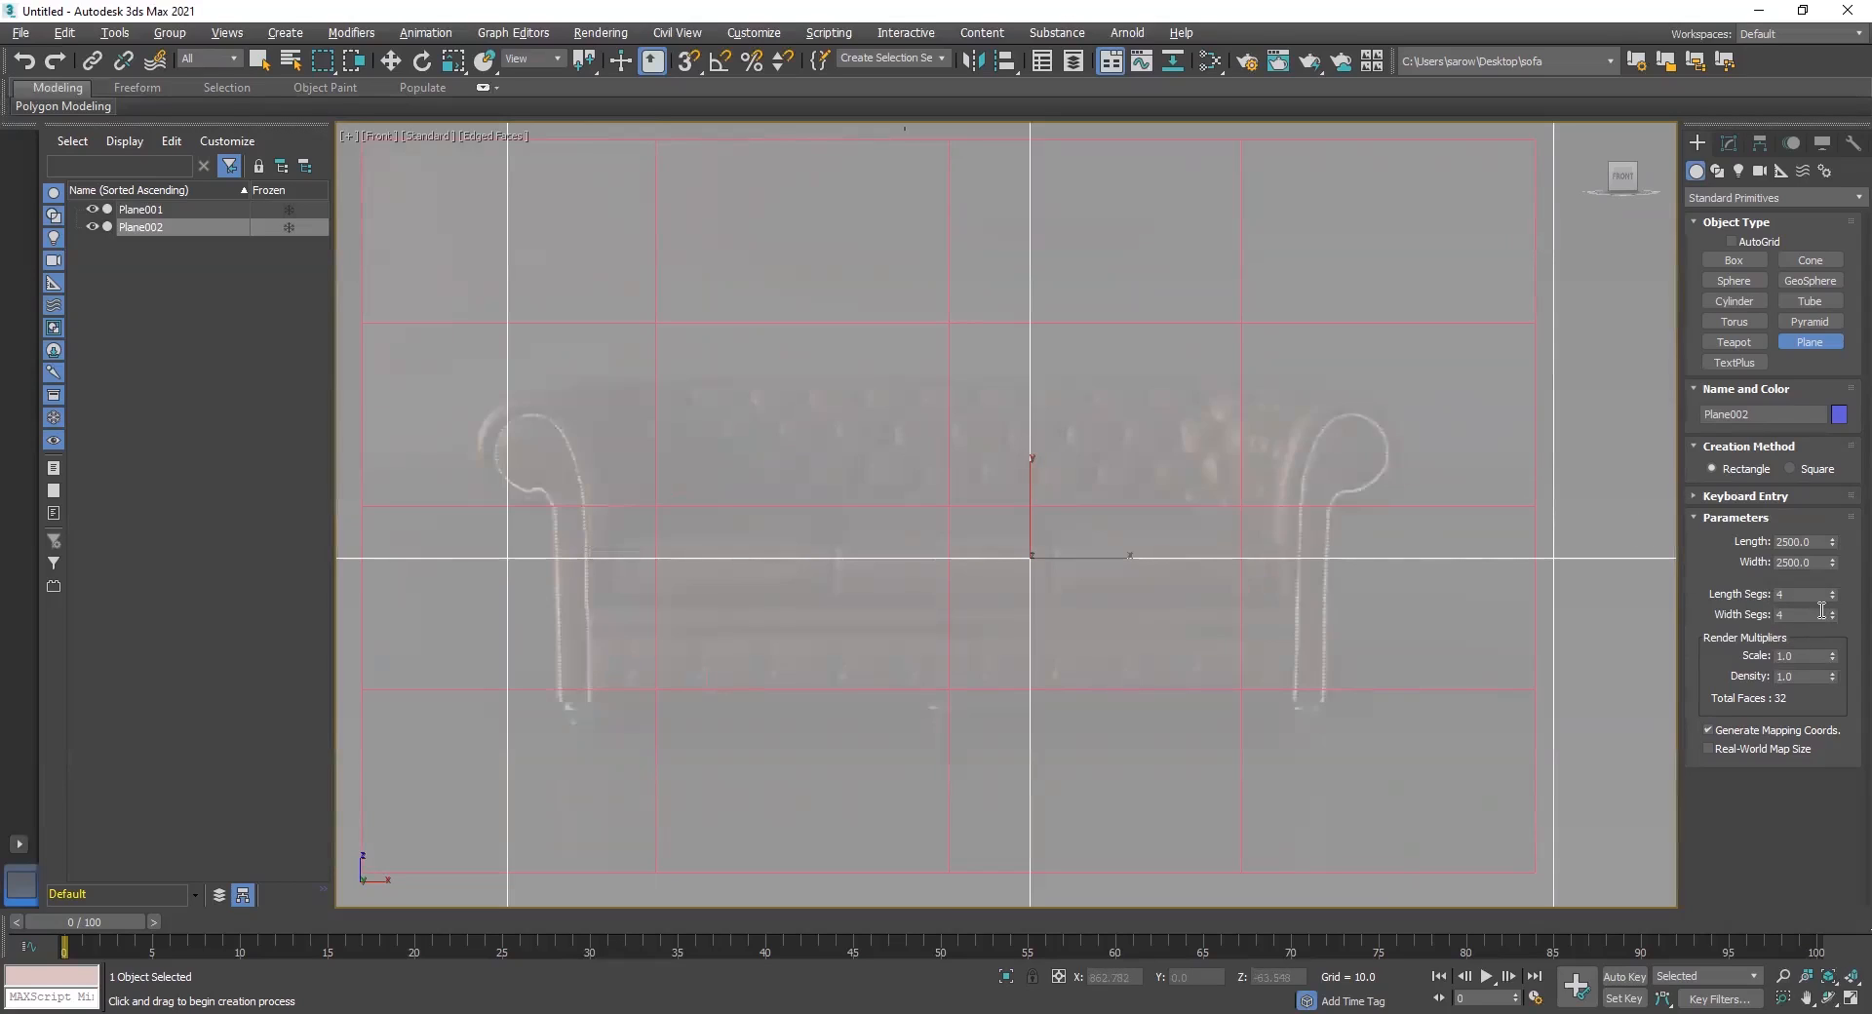
pyautogui.doubleClick(1786, 594)
pyautogui.write('40')
pyautogui.press('Tab')
pyautogui.write('40')
pyautogui.press('Return')
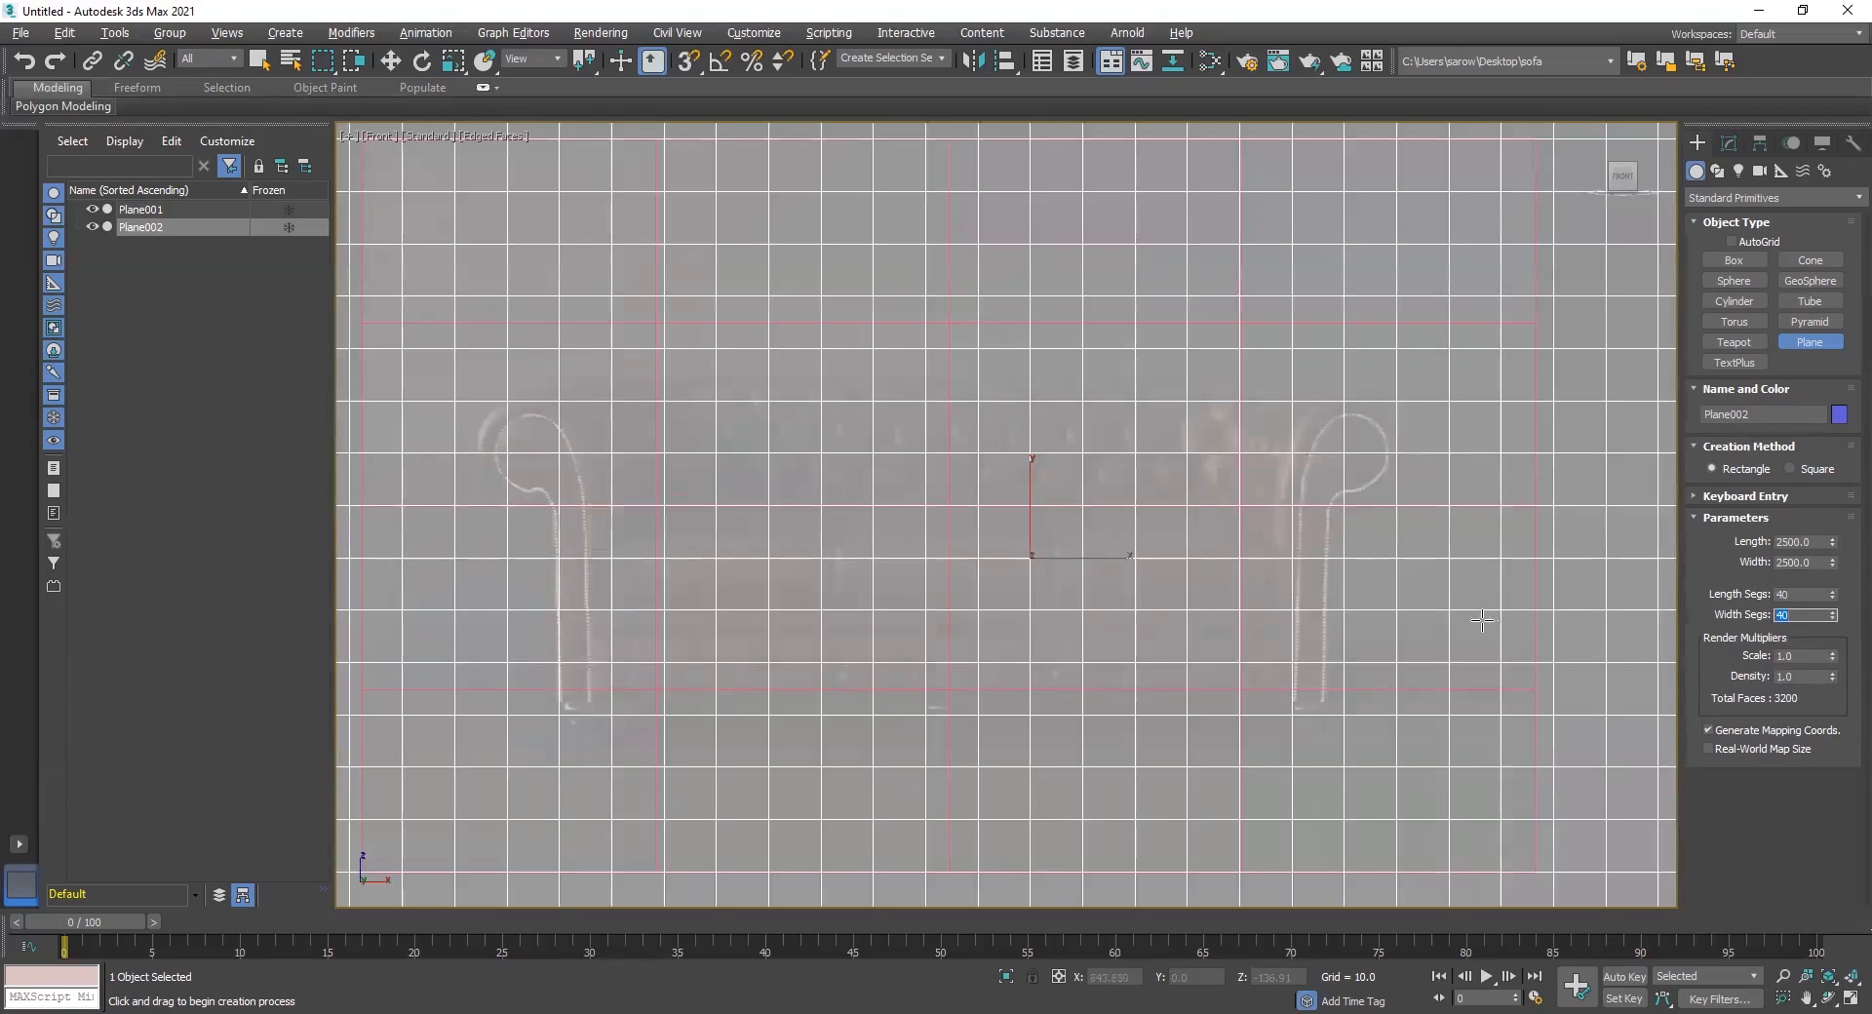
# Rotate the segmented plane to 45 degrees on Y so its grid forms diamonds over the sofa's tufting
pyautogui.scroll(3, 849, 424)
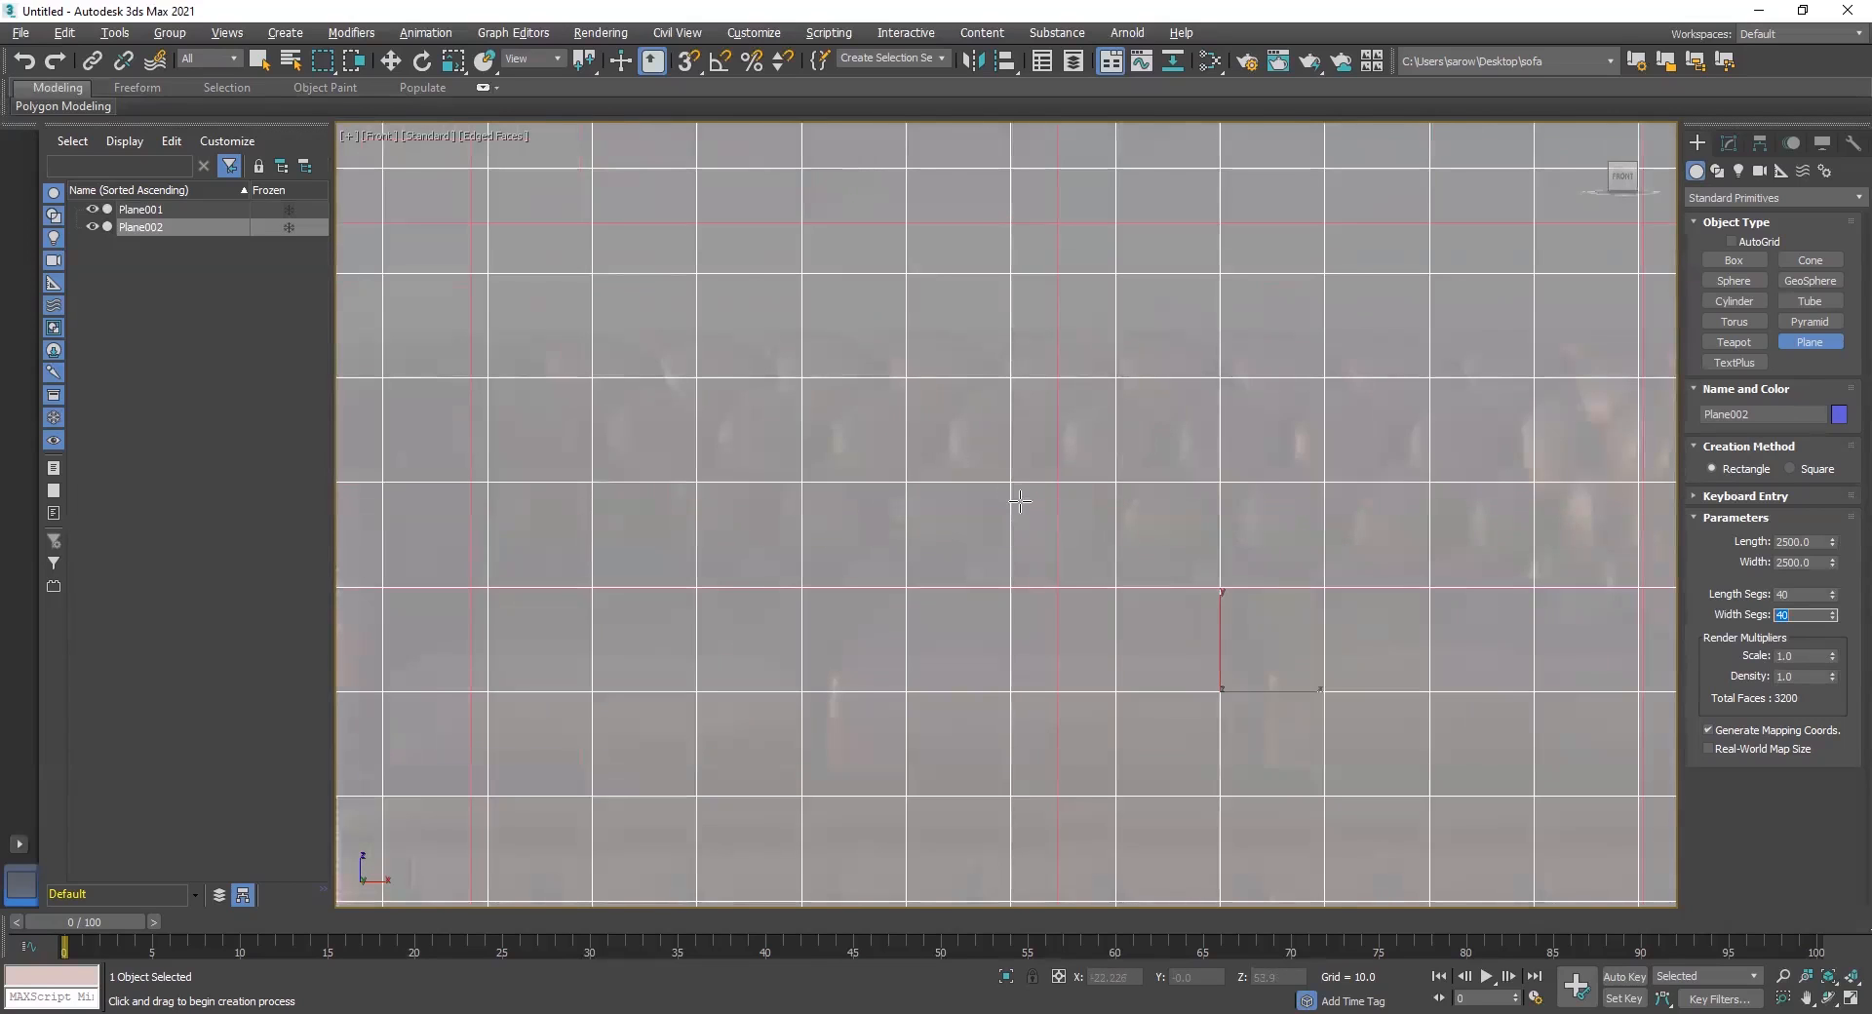
pyautogui.scroll(-4, 1007, 496)
pyautogui.scroll(5, 1051, 503)
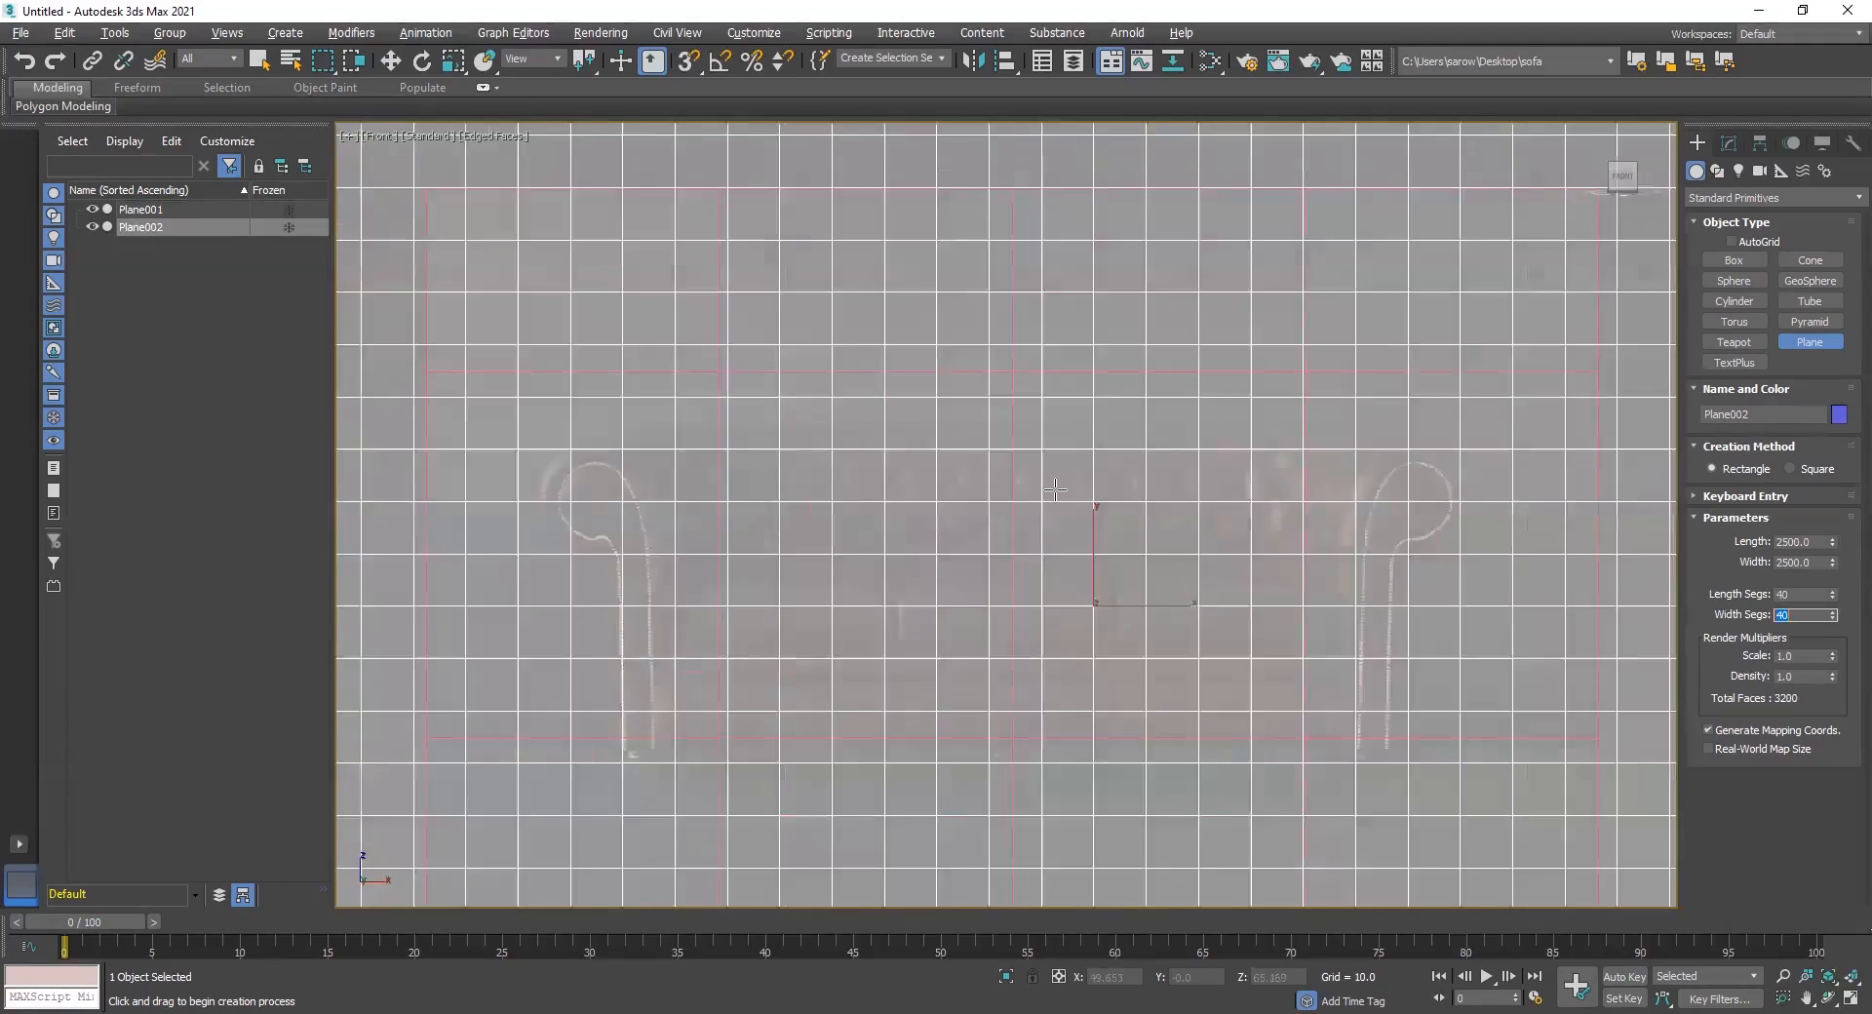
pyautogui.scroll(-6, 1052, 502)
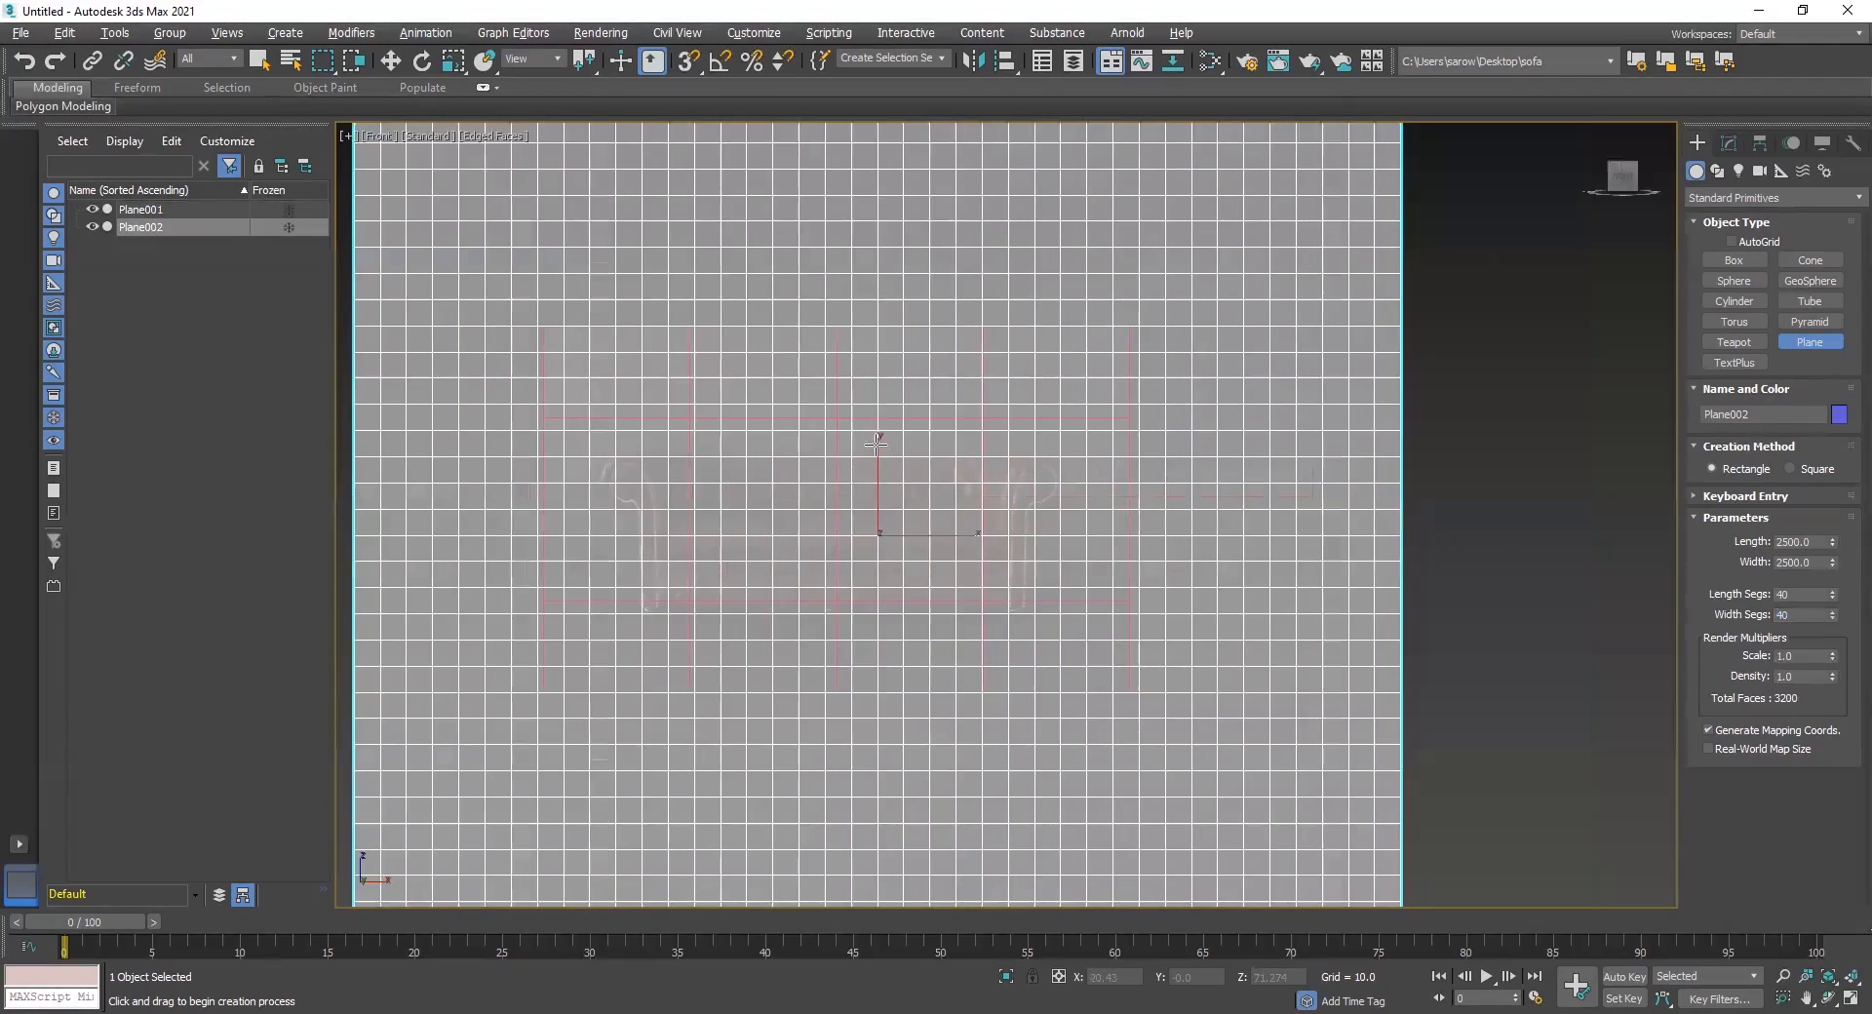
pyautogui.press('w')
pyautogui.moveTo(1071, 417); pyautogui.dragTo(1128, 396, button='middle')
pyautogui.press('e')
pyautogui.moveTo(980, 498); pyautogui.dragTo(1143, 841)
pyautogui.doubleClick(1209, 979)
pyautogui.press('Return')
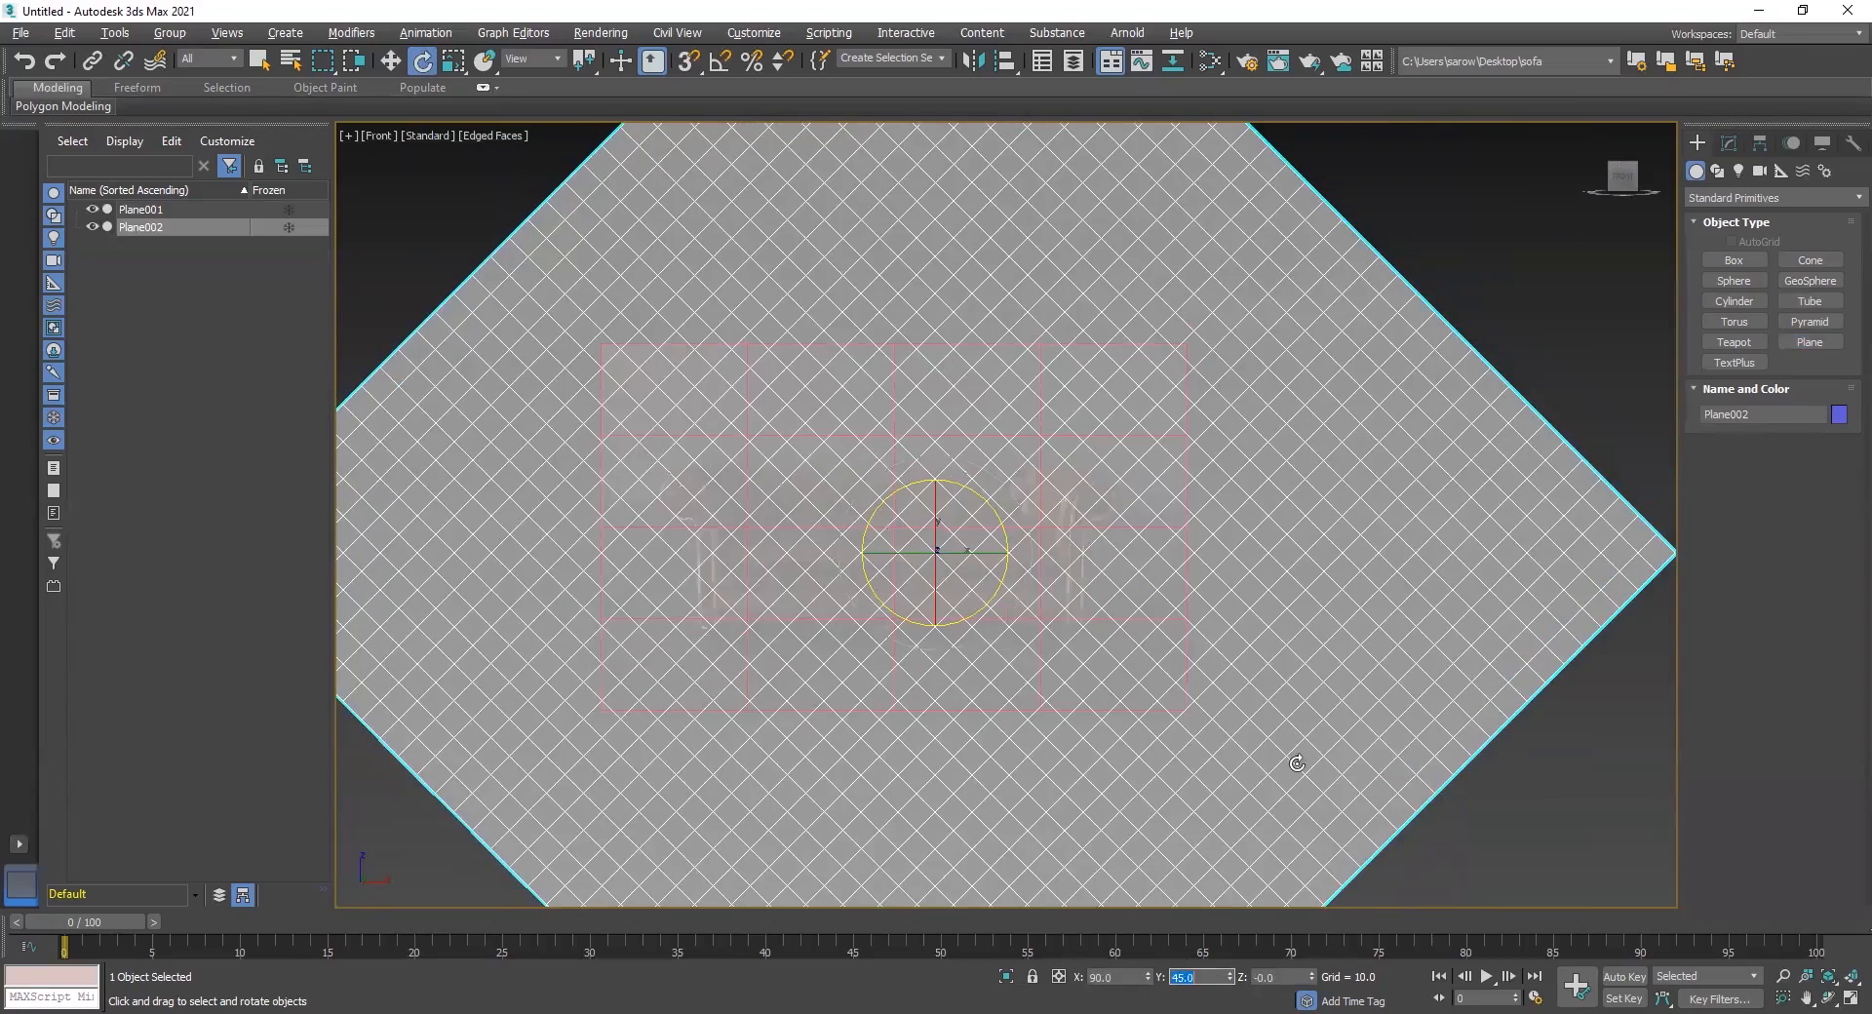
pyautogui.scroll(5, 958, 453)
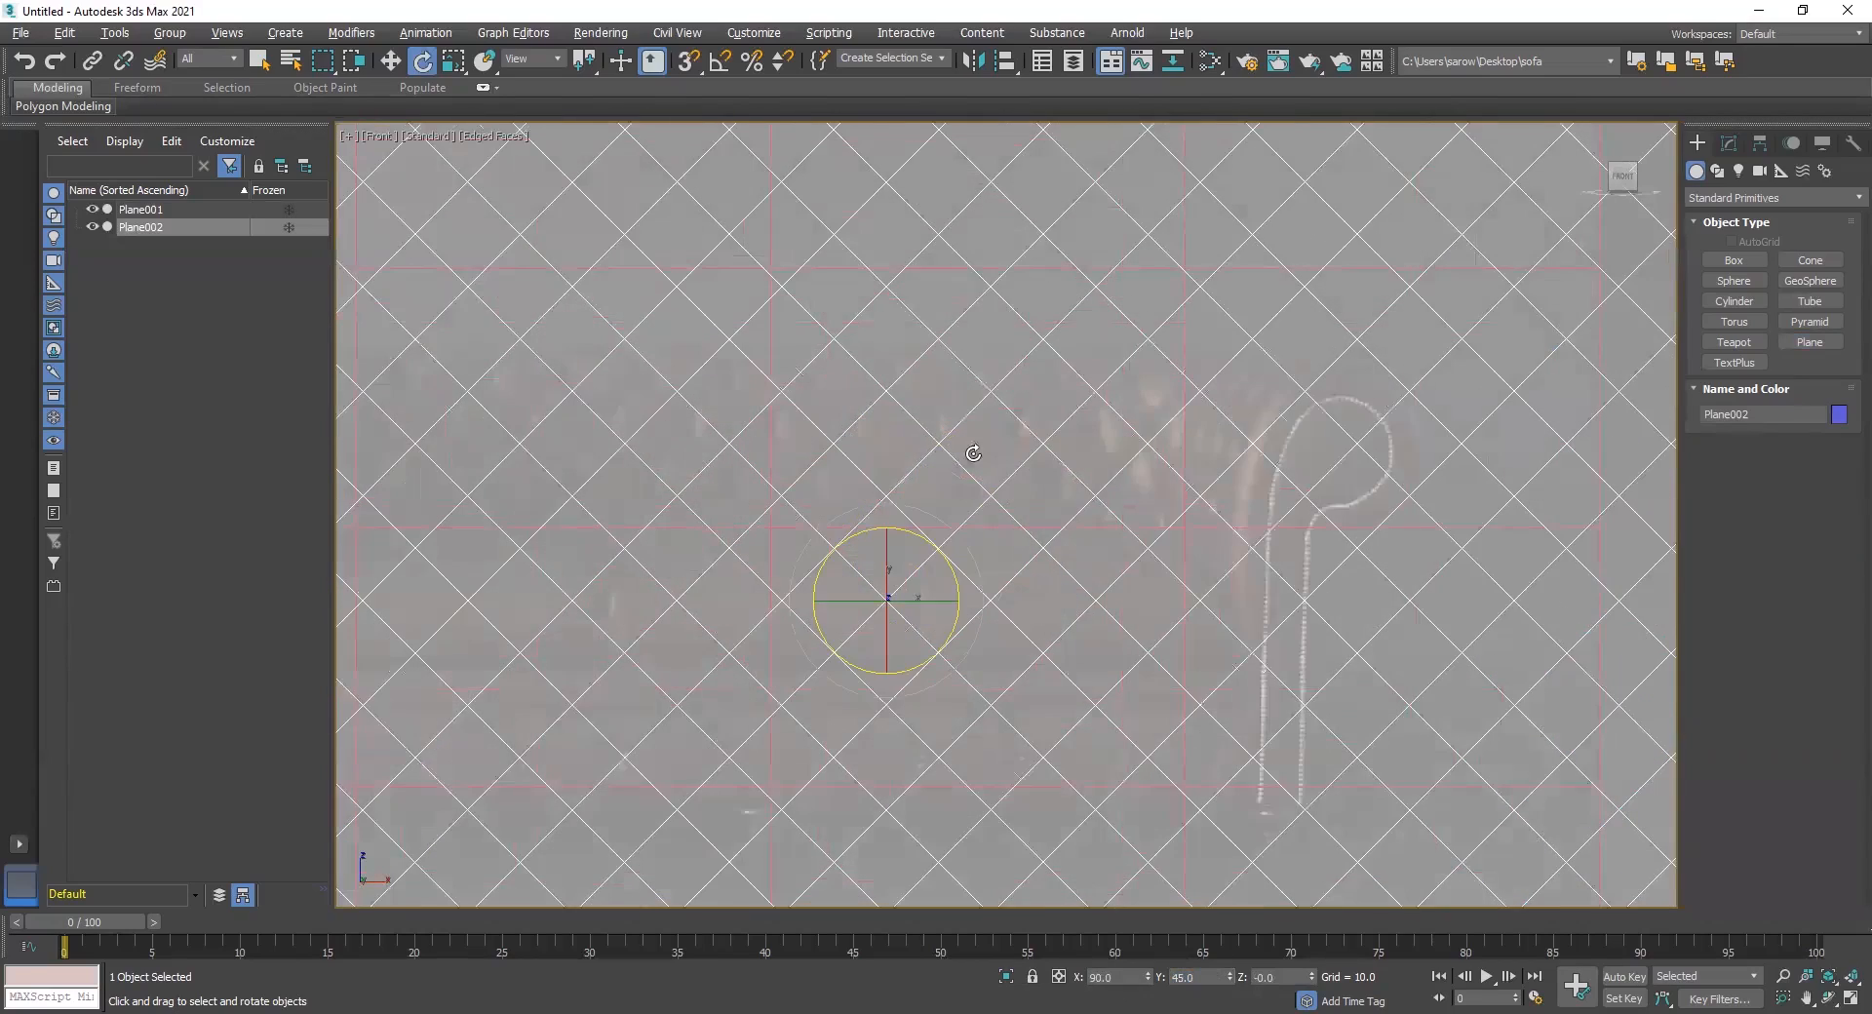
pyautogui.moveTo(837, 474); pyautogui.dragTo(869, 472, button='middle')
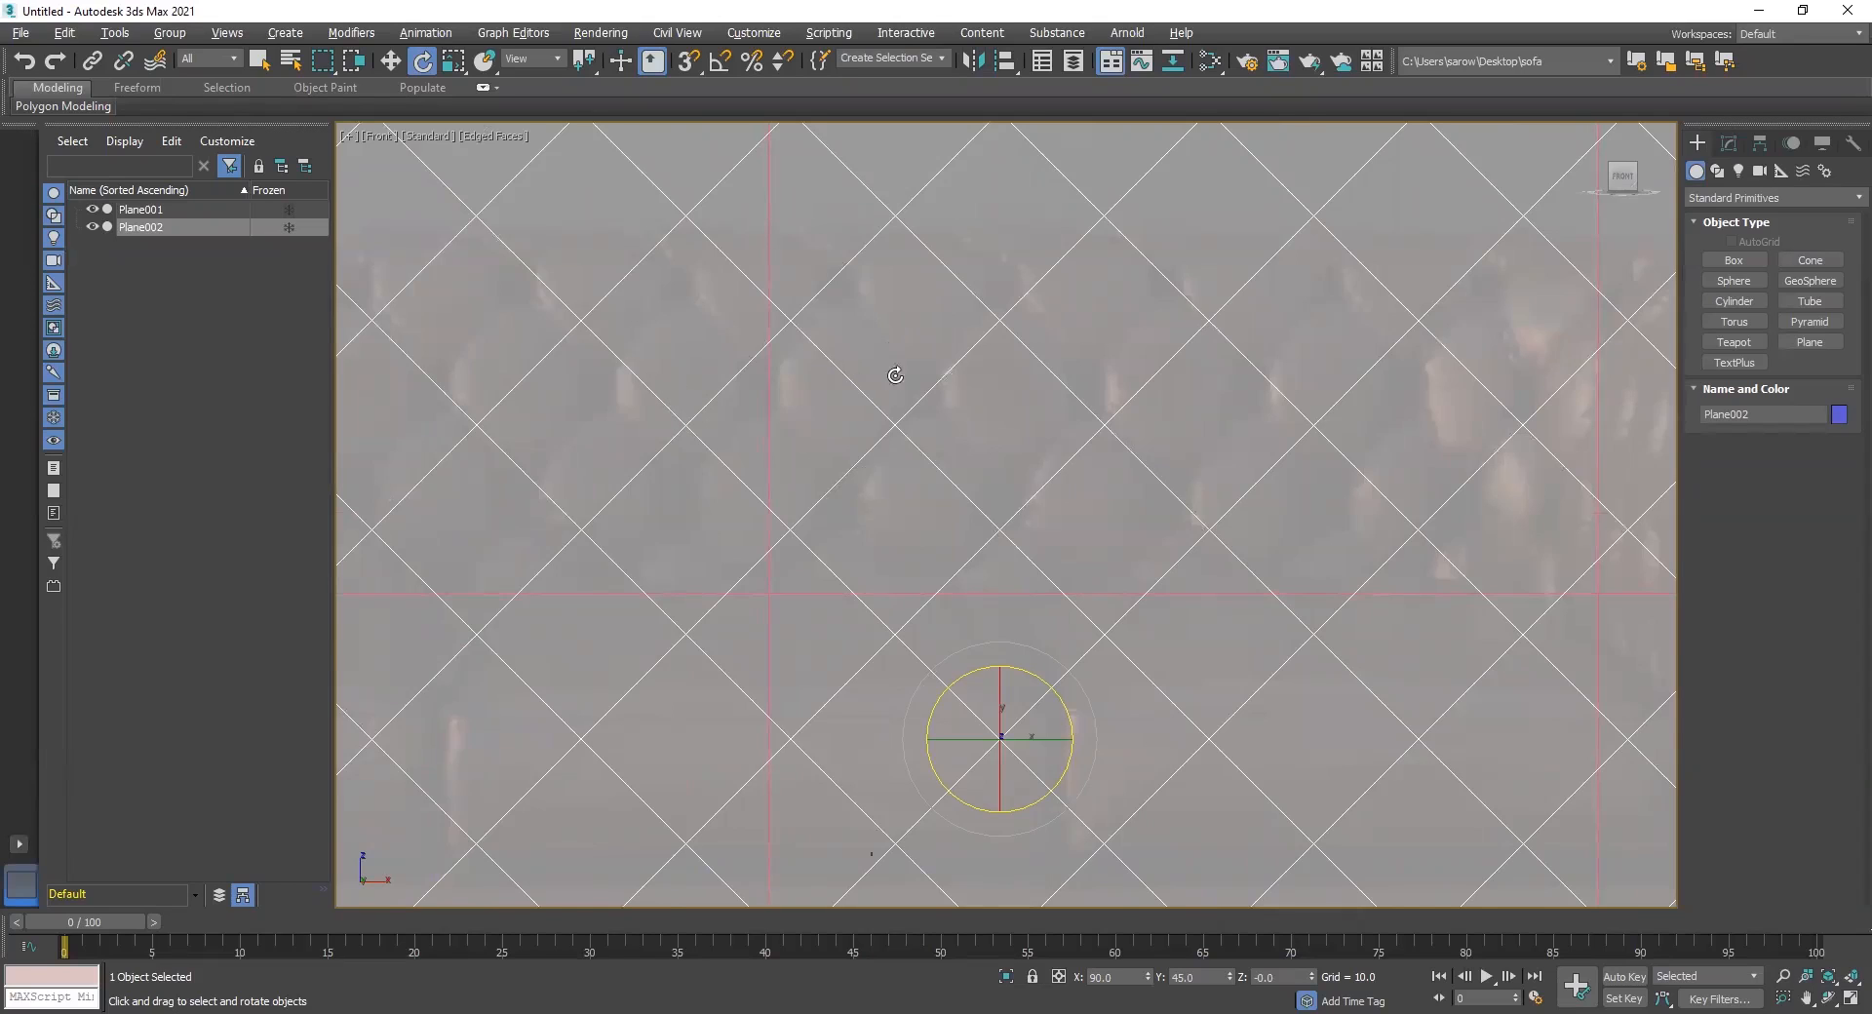
# Examine how the rotated diamond grid covers the sofa's tufting and where the plane extends past the reference image
pyautogui.scroll(-4, 890, 368)
pyautogui.scroll(-2, 813, 354)
pyautogui.scroll(7, 869, 330)
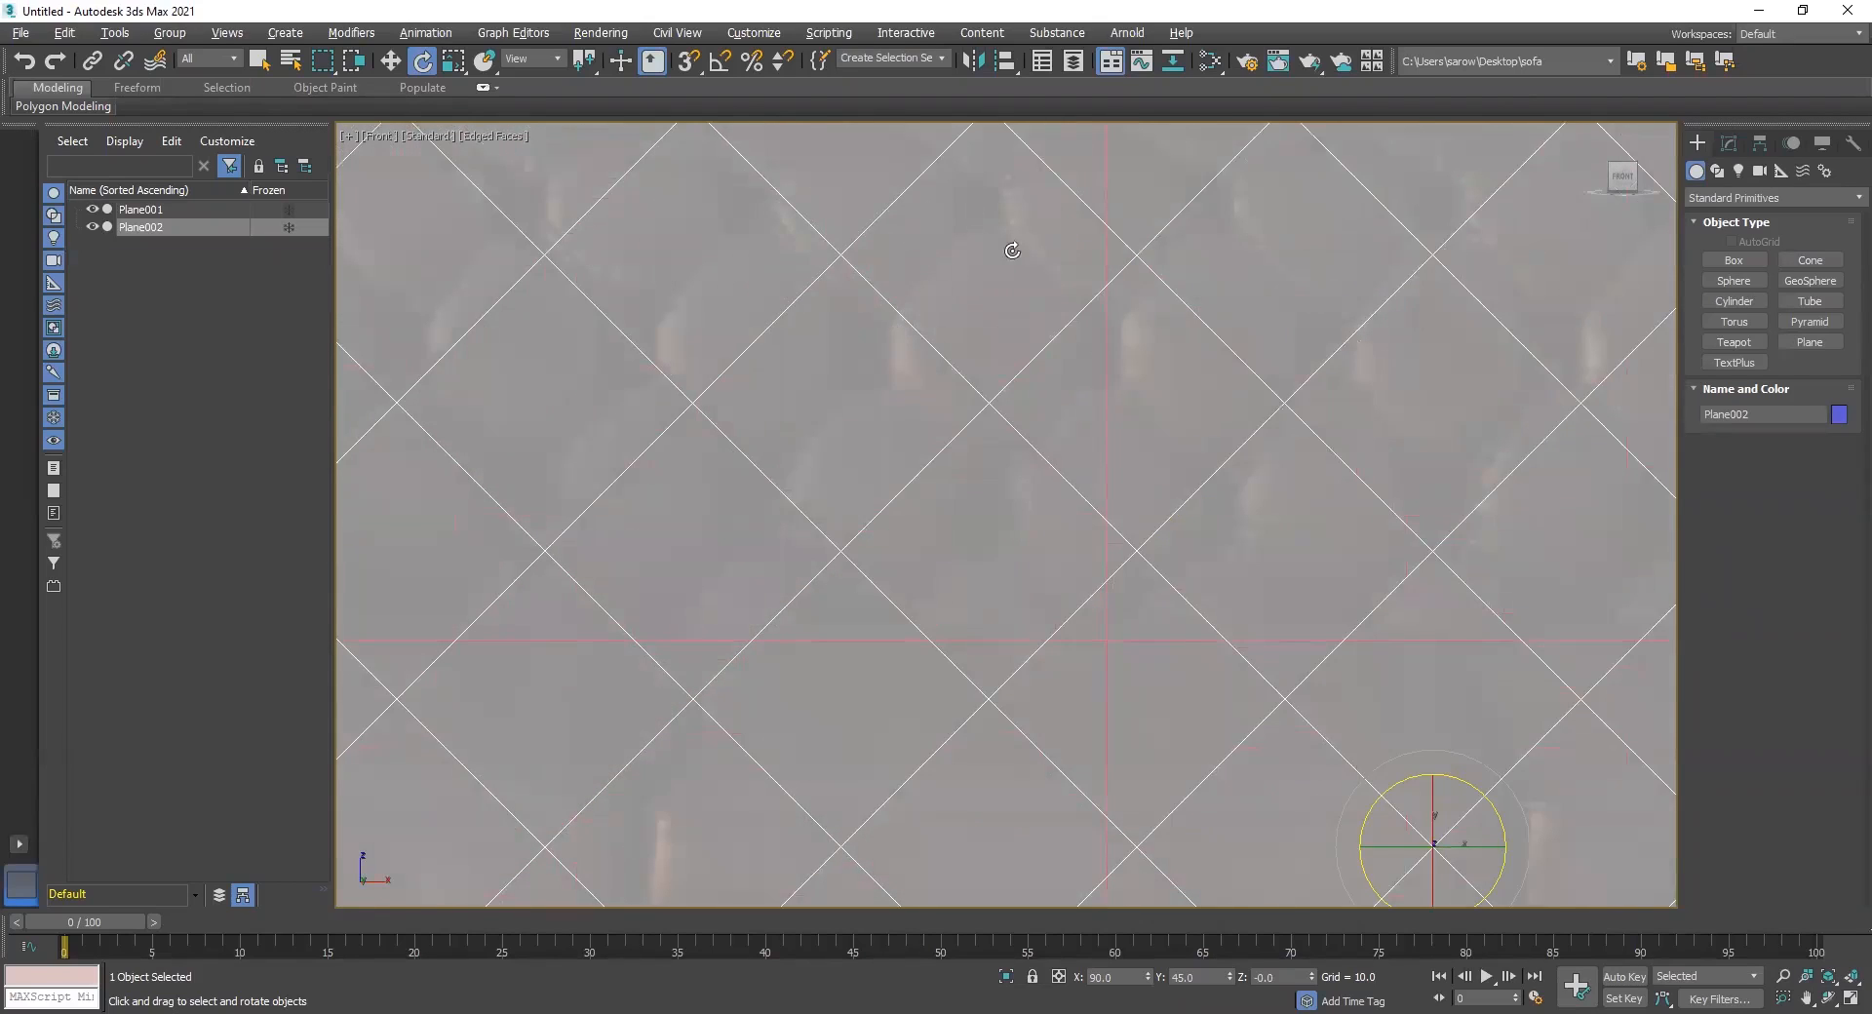
pyautogui.scroll(-5, 980, 317)
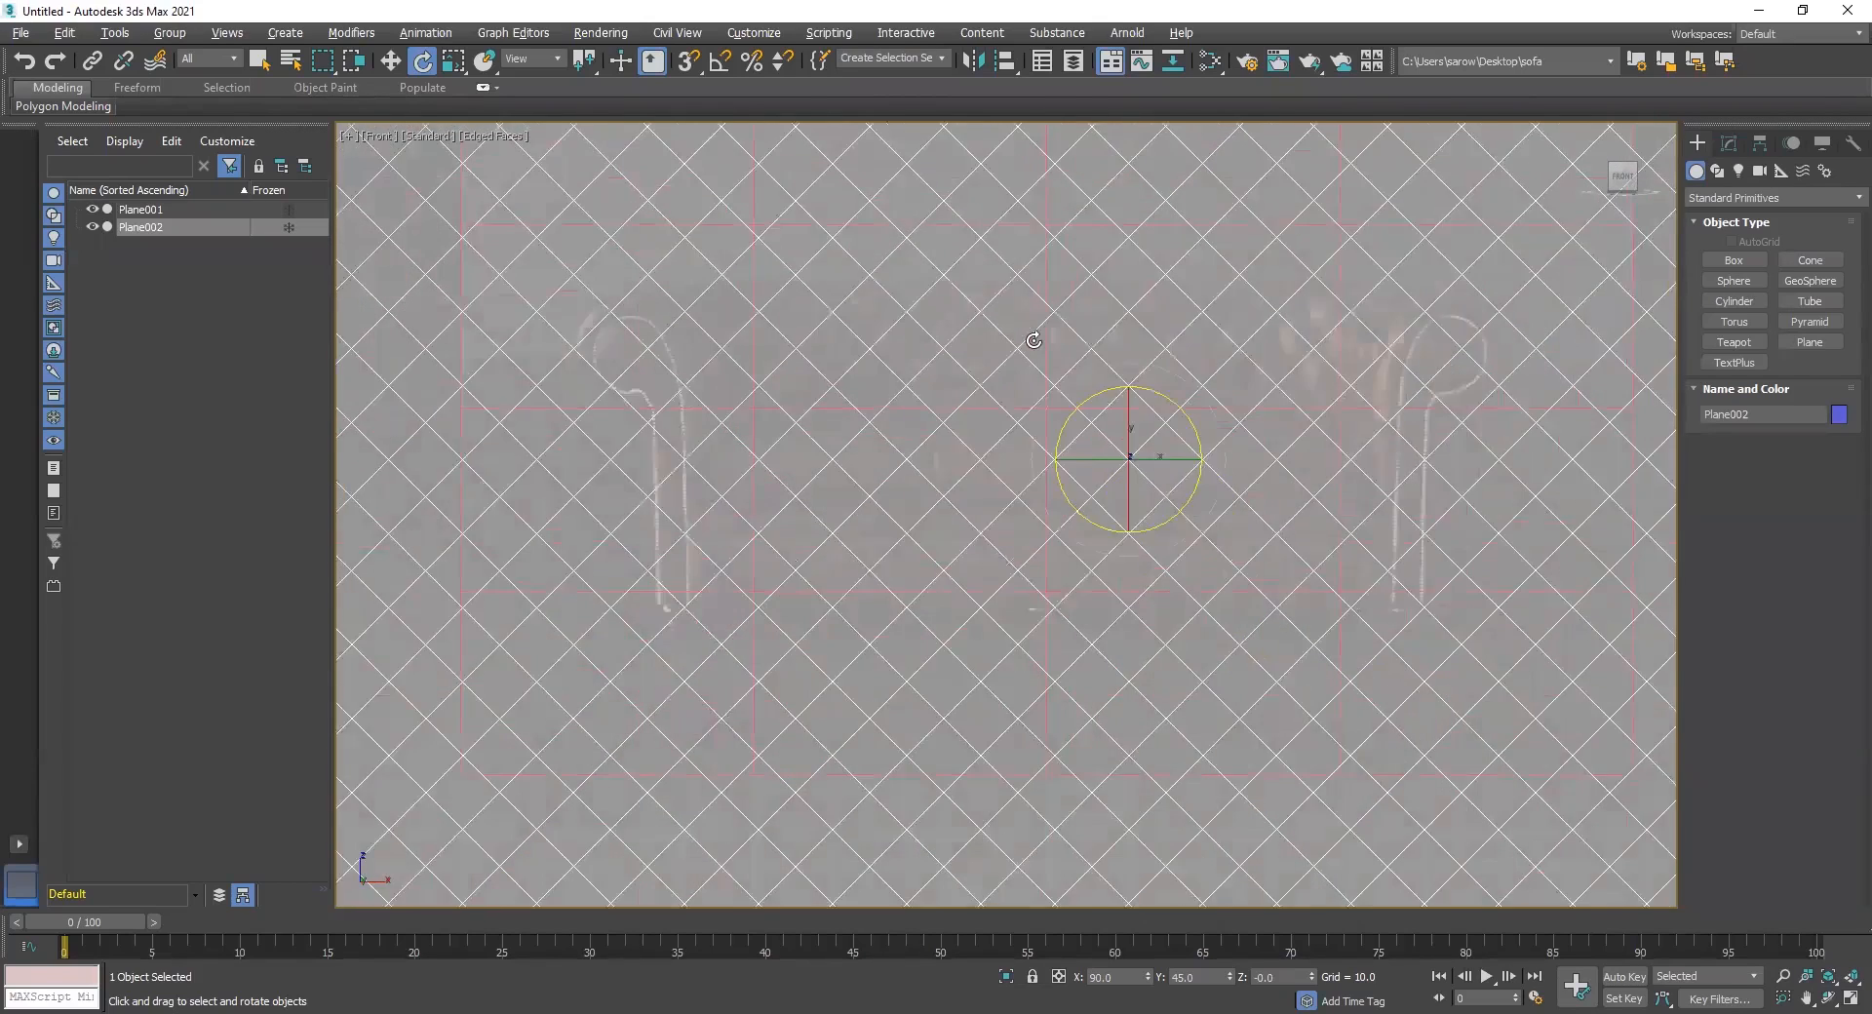
pyautogui.moveTo(960, 347); pyautogui.dragTo(870, 463, button='middle')
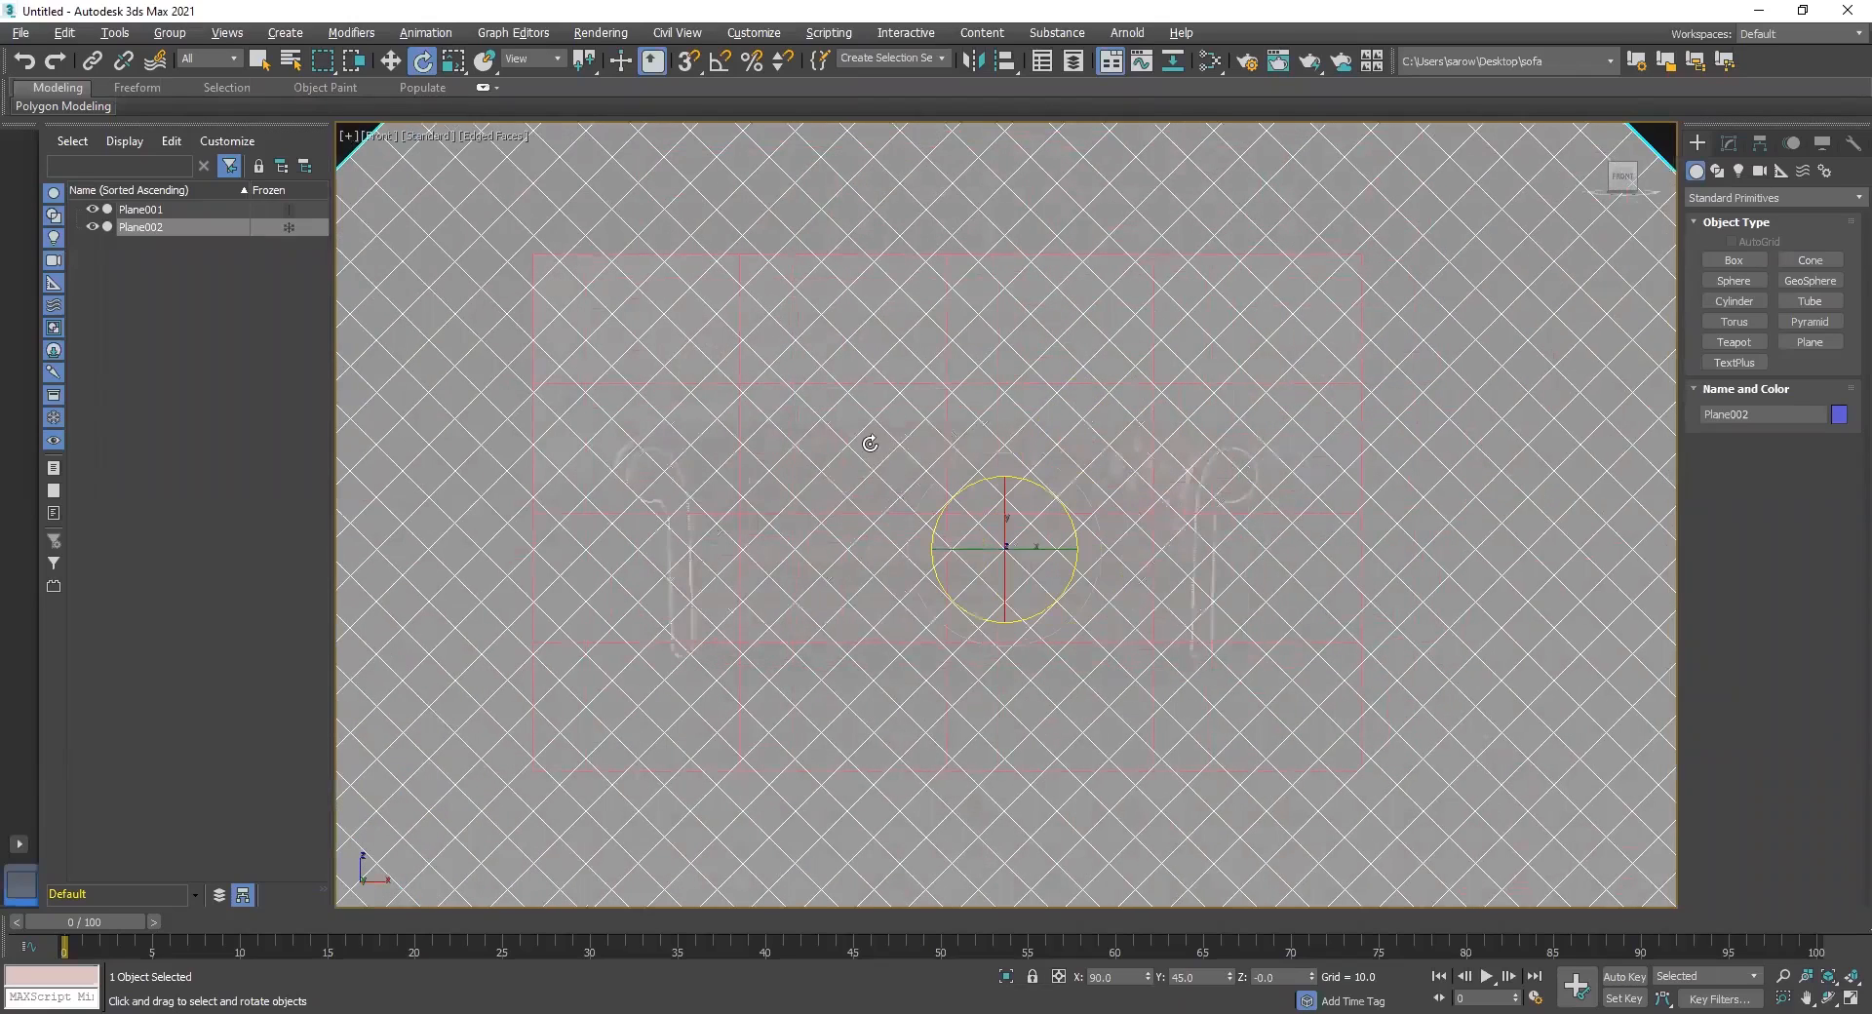
pyautogui.scroll(-2, 873, 443)
pyautogui.moveTo(964, 406); pyautogui.dragTo(827, 416, button='middle')
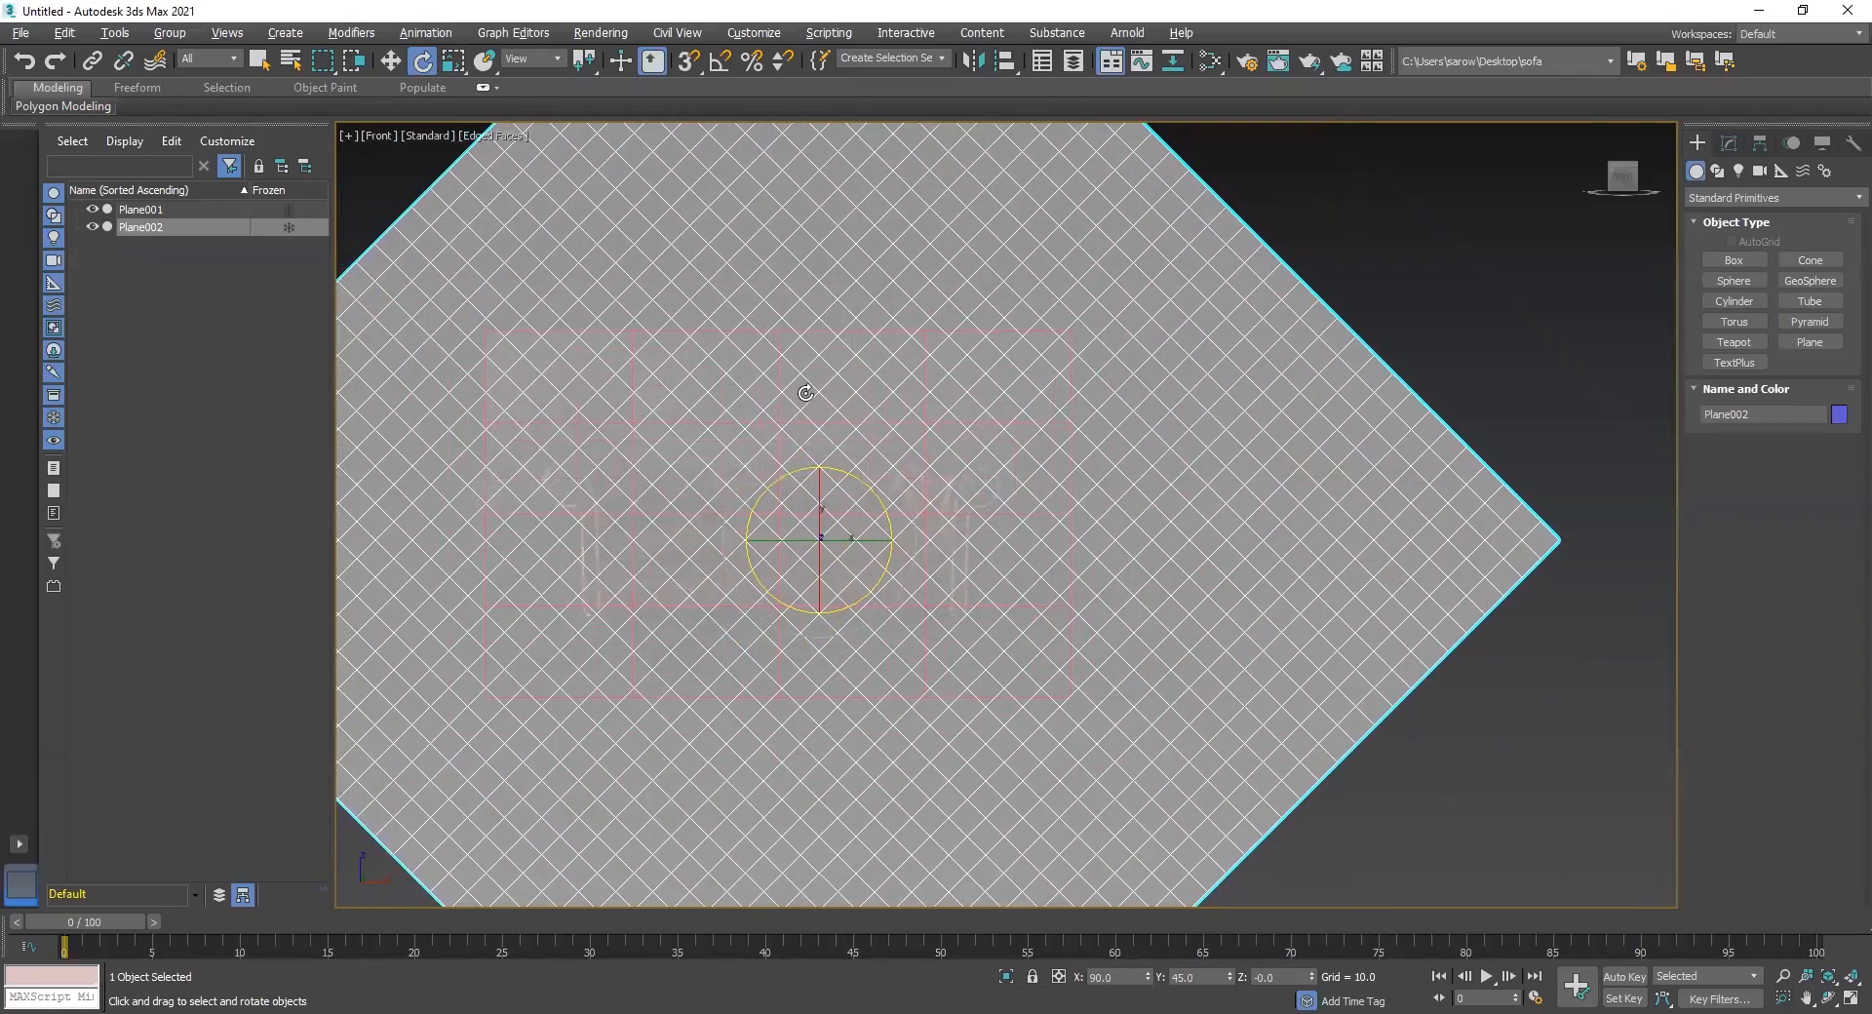
pyautogui.scroll(-2, 834, 404)
pyautogui.moveTo(958, 403); pyautogui.dragTo(1108, 403, button='middle')
# Center the grid plane horizontally by setting its X position to 0
pyautogui.press('w')
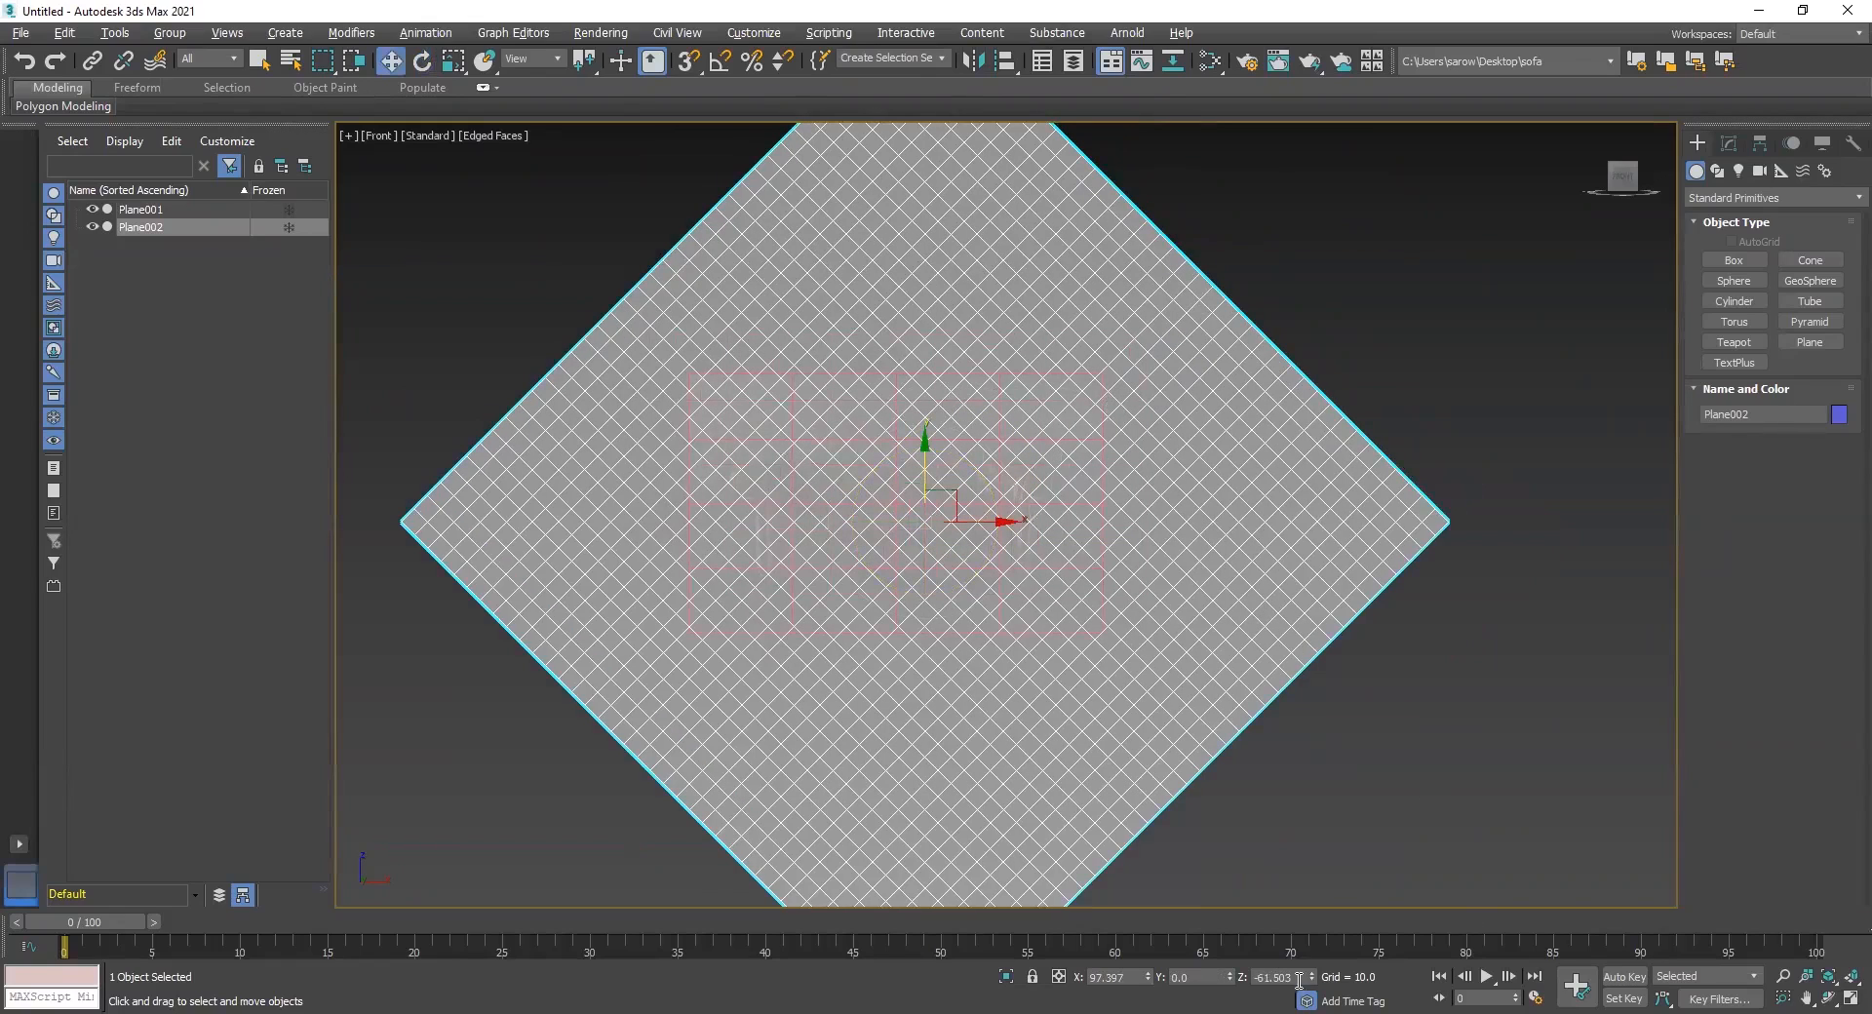
pyautogui.click(1139, 977)
pyautogui.write('0')
pyautogui.press('Return')
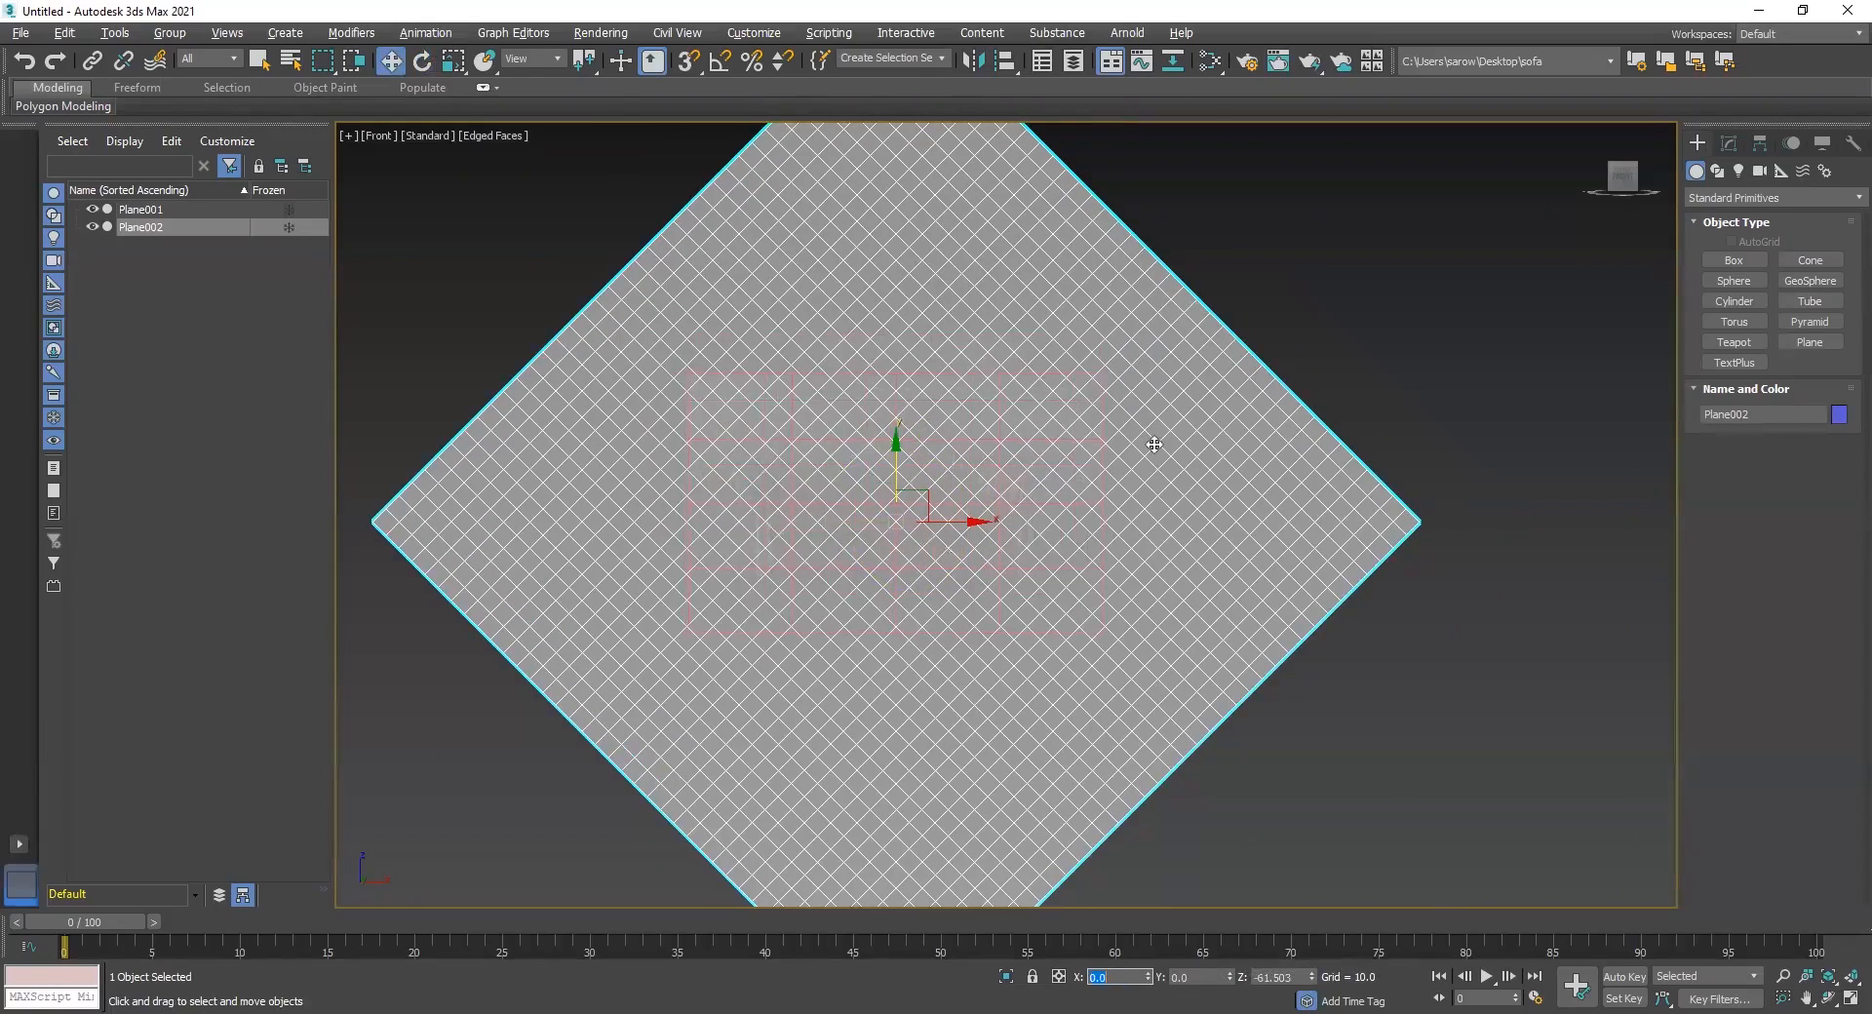
# Convert the rotated grid plane to an Editable Poly
pyautogui.moveTo(1156, 445); pyautogui.dragTo(1170, 442, button='middle')
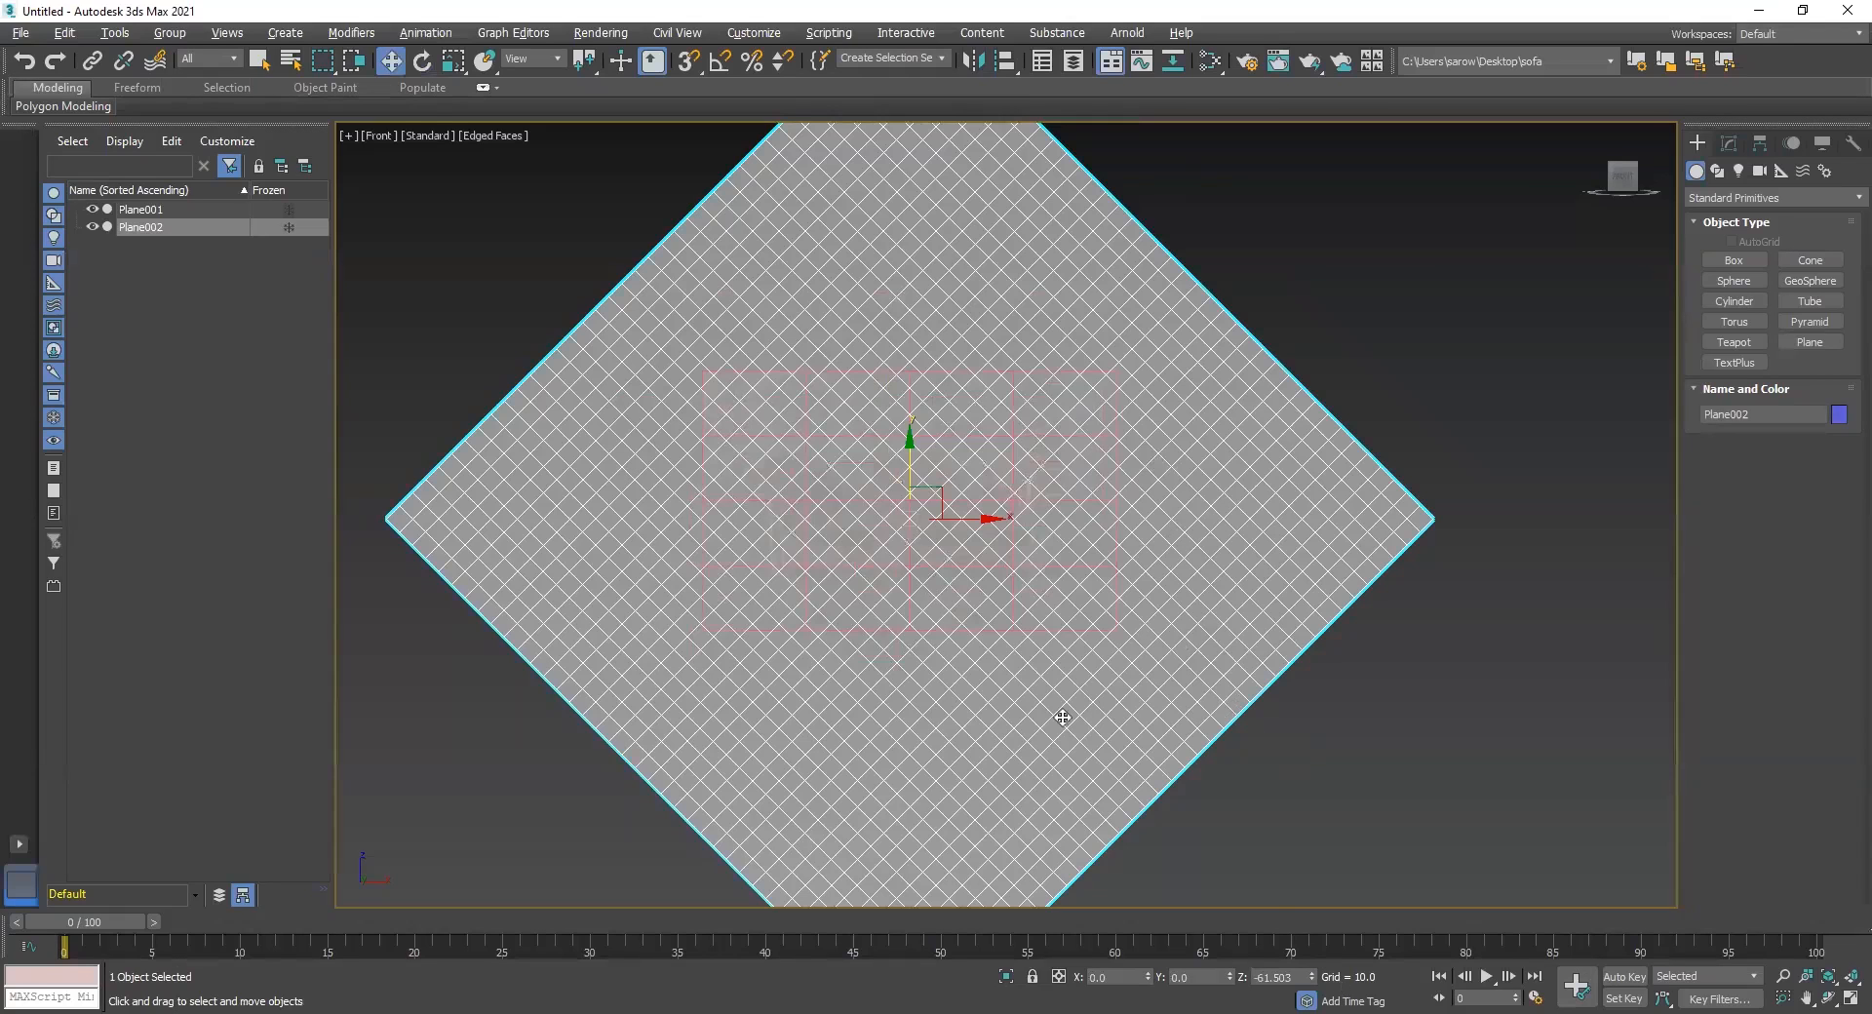
pyautogui.scroll(3, 916, 475)
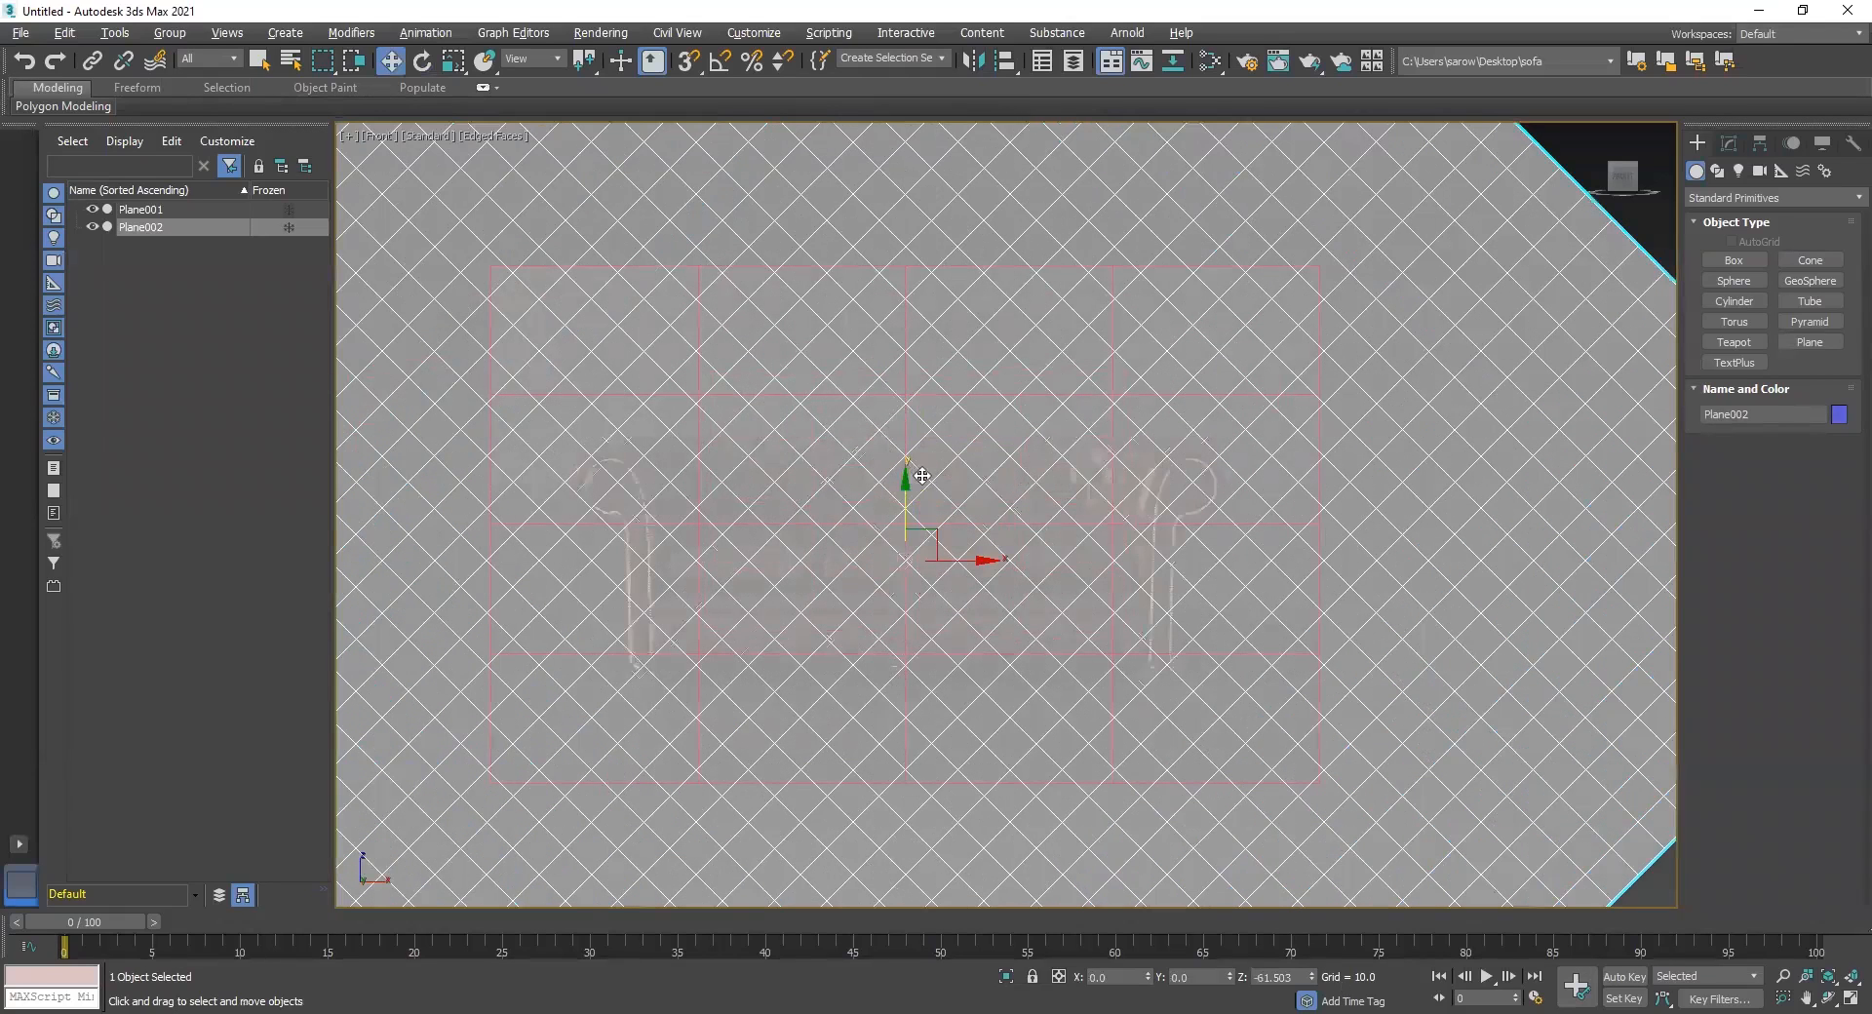
pyautogui.scroll(4, 916, 478)
pyautogui.scroll(-2, 898, 553)
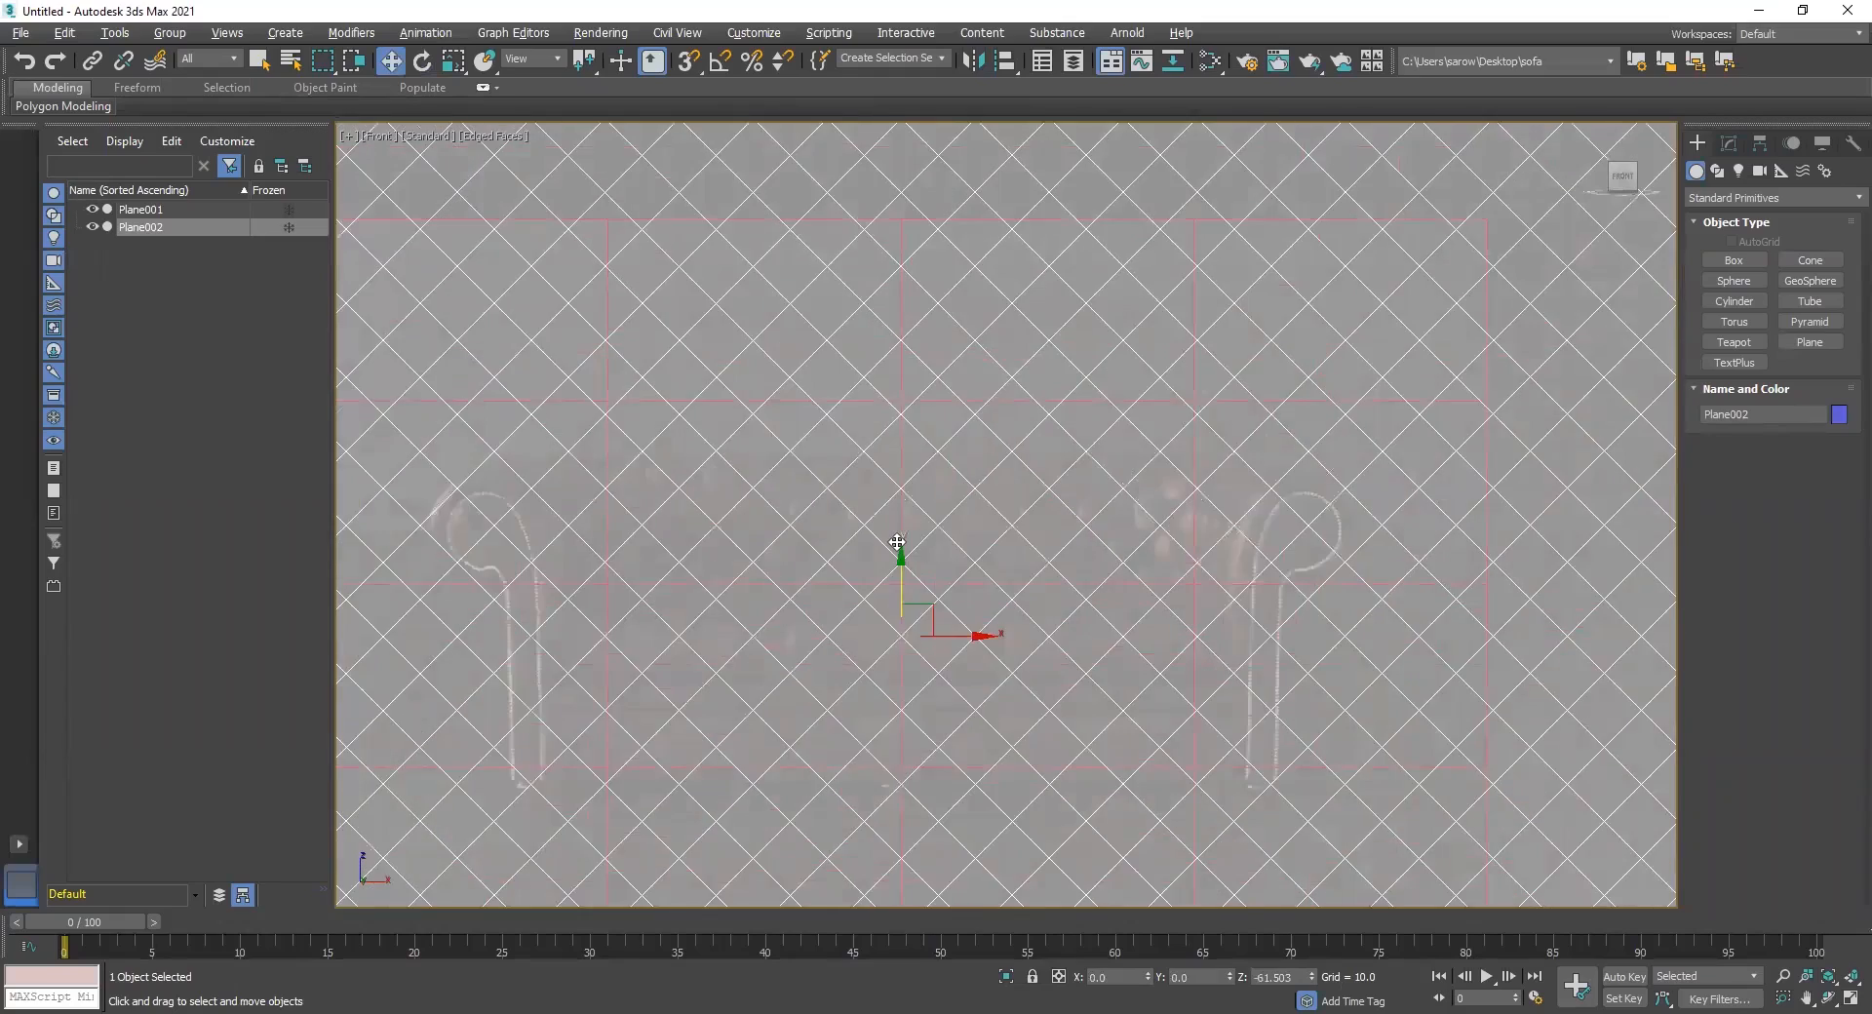
pyautogui.scroll(2, 897, 542)
pyautogui.scroll(-5, 897, 542)
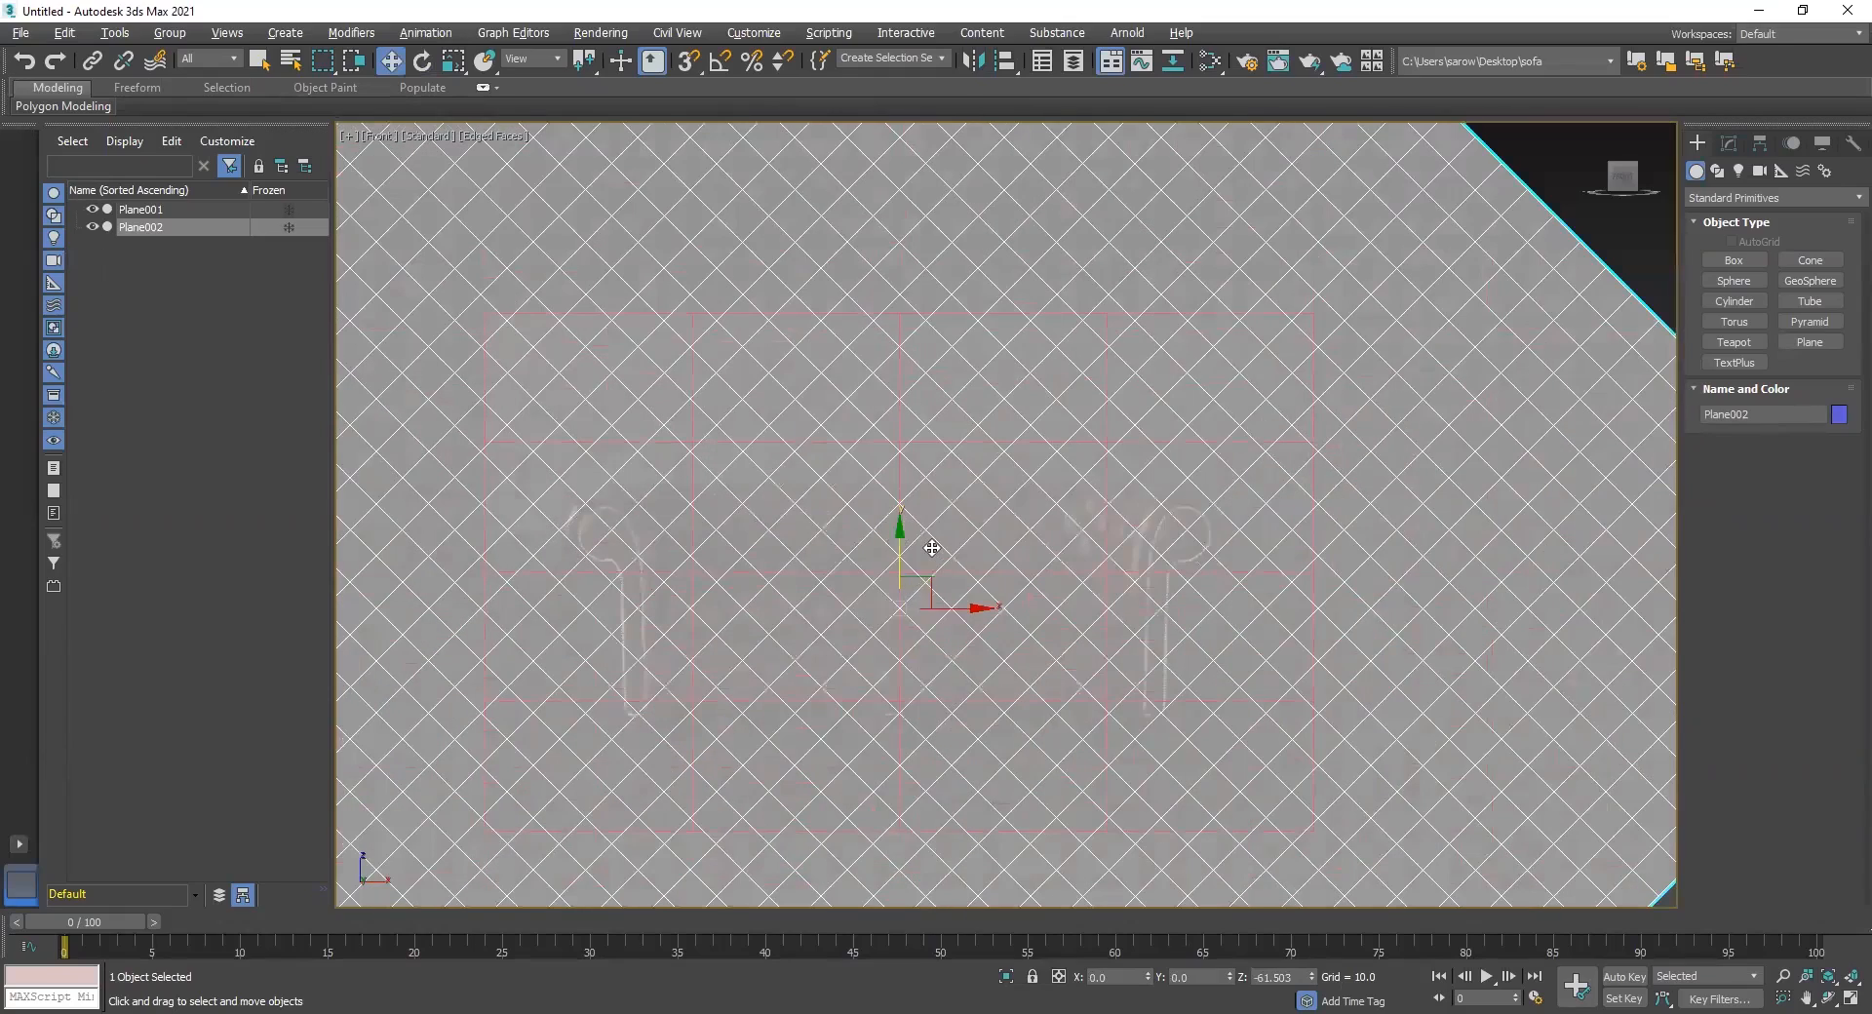
pyautogui.scroll(-2, 926, 578)
pyautogui.moveTo(926, 578); pyautogui.dragTo(899, 644, button='middle')
pyautogui.click(1729, 143)
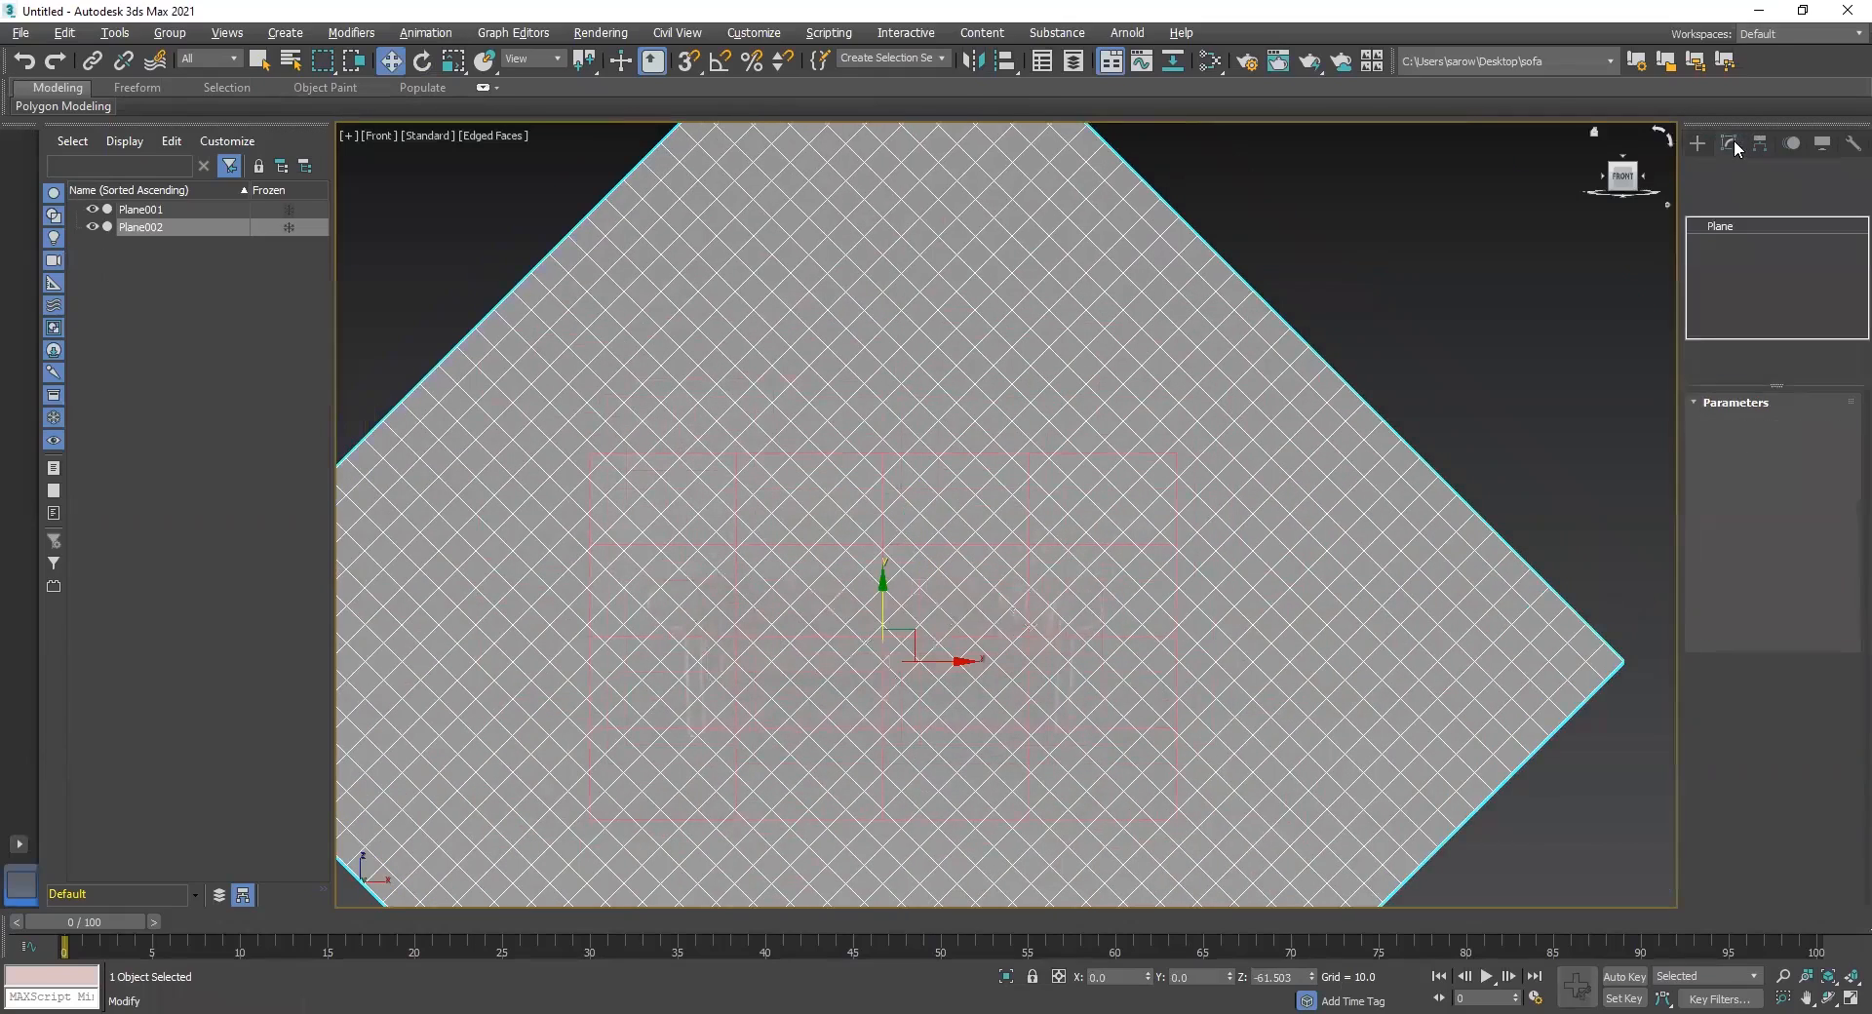
pyautogui.rightClick(1732, 227)
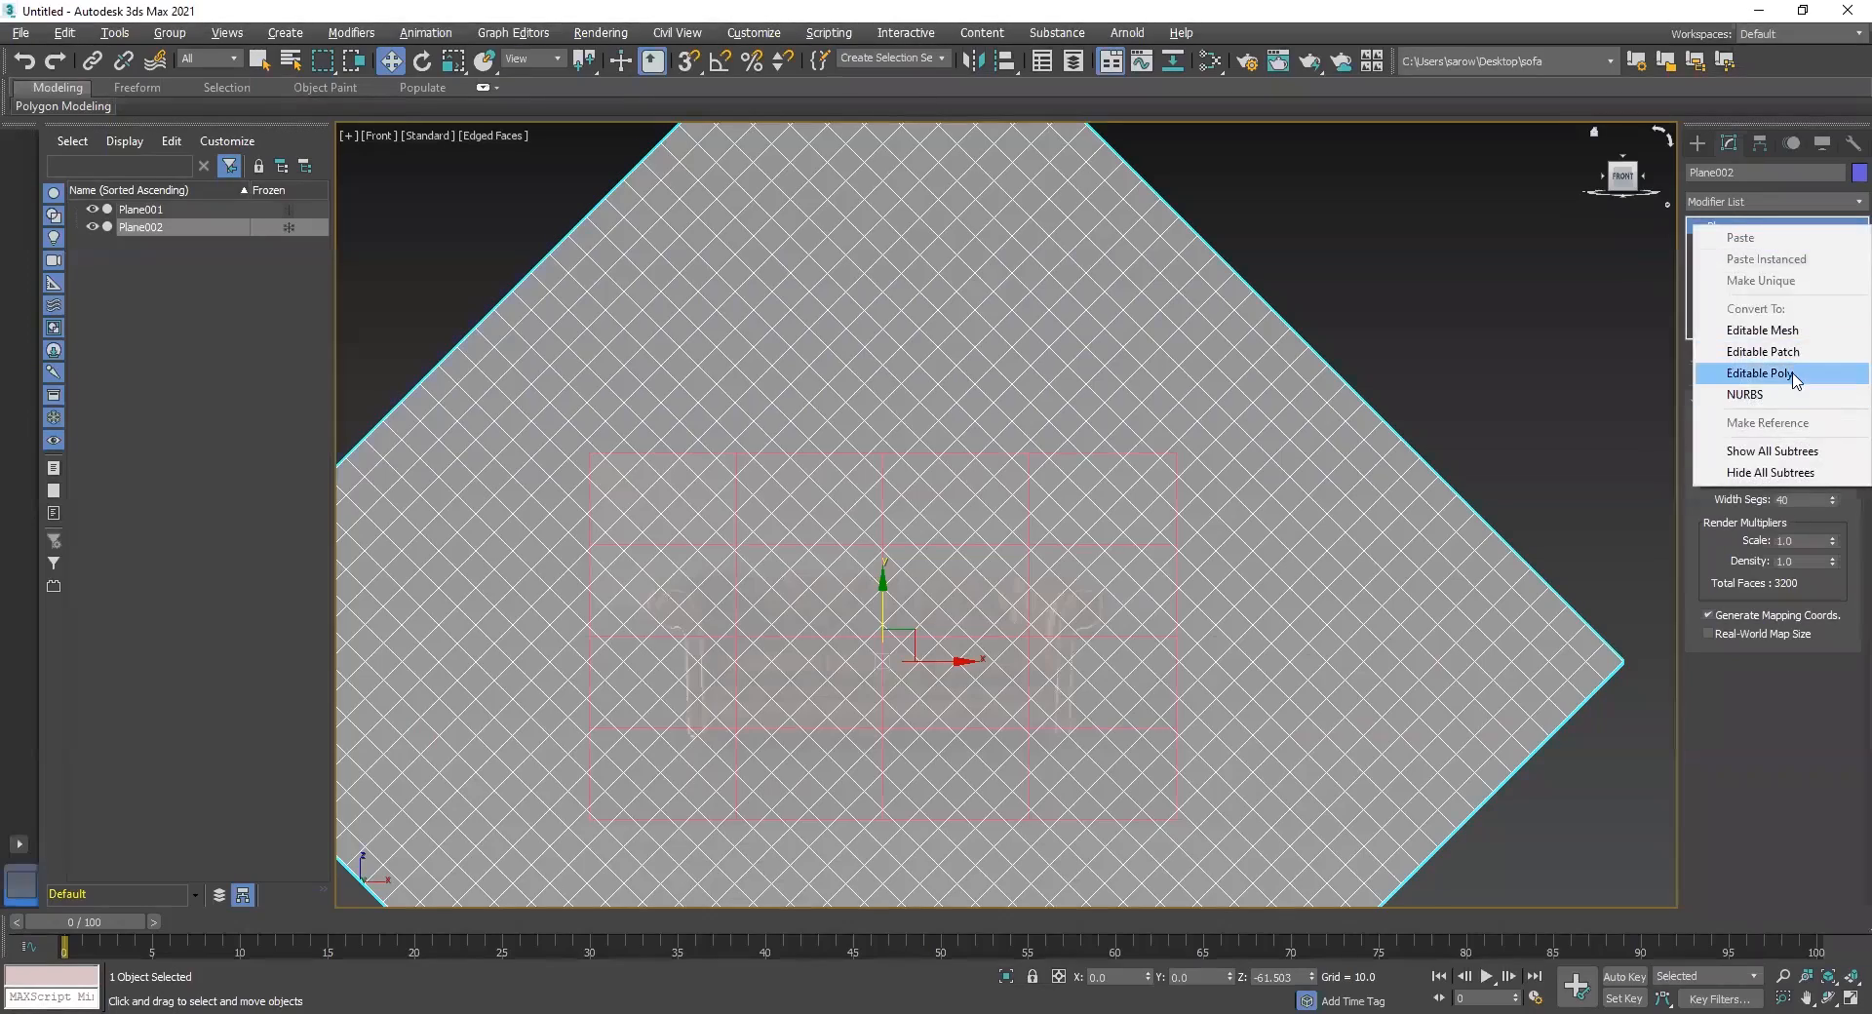
pyautogui.click(1746, 377)
# Delete the grid polygons that extend beyond the upper and right edges of the sofa reference image
pyautogui.scroll(-5, 1078, 446)
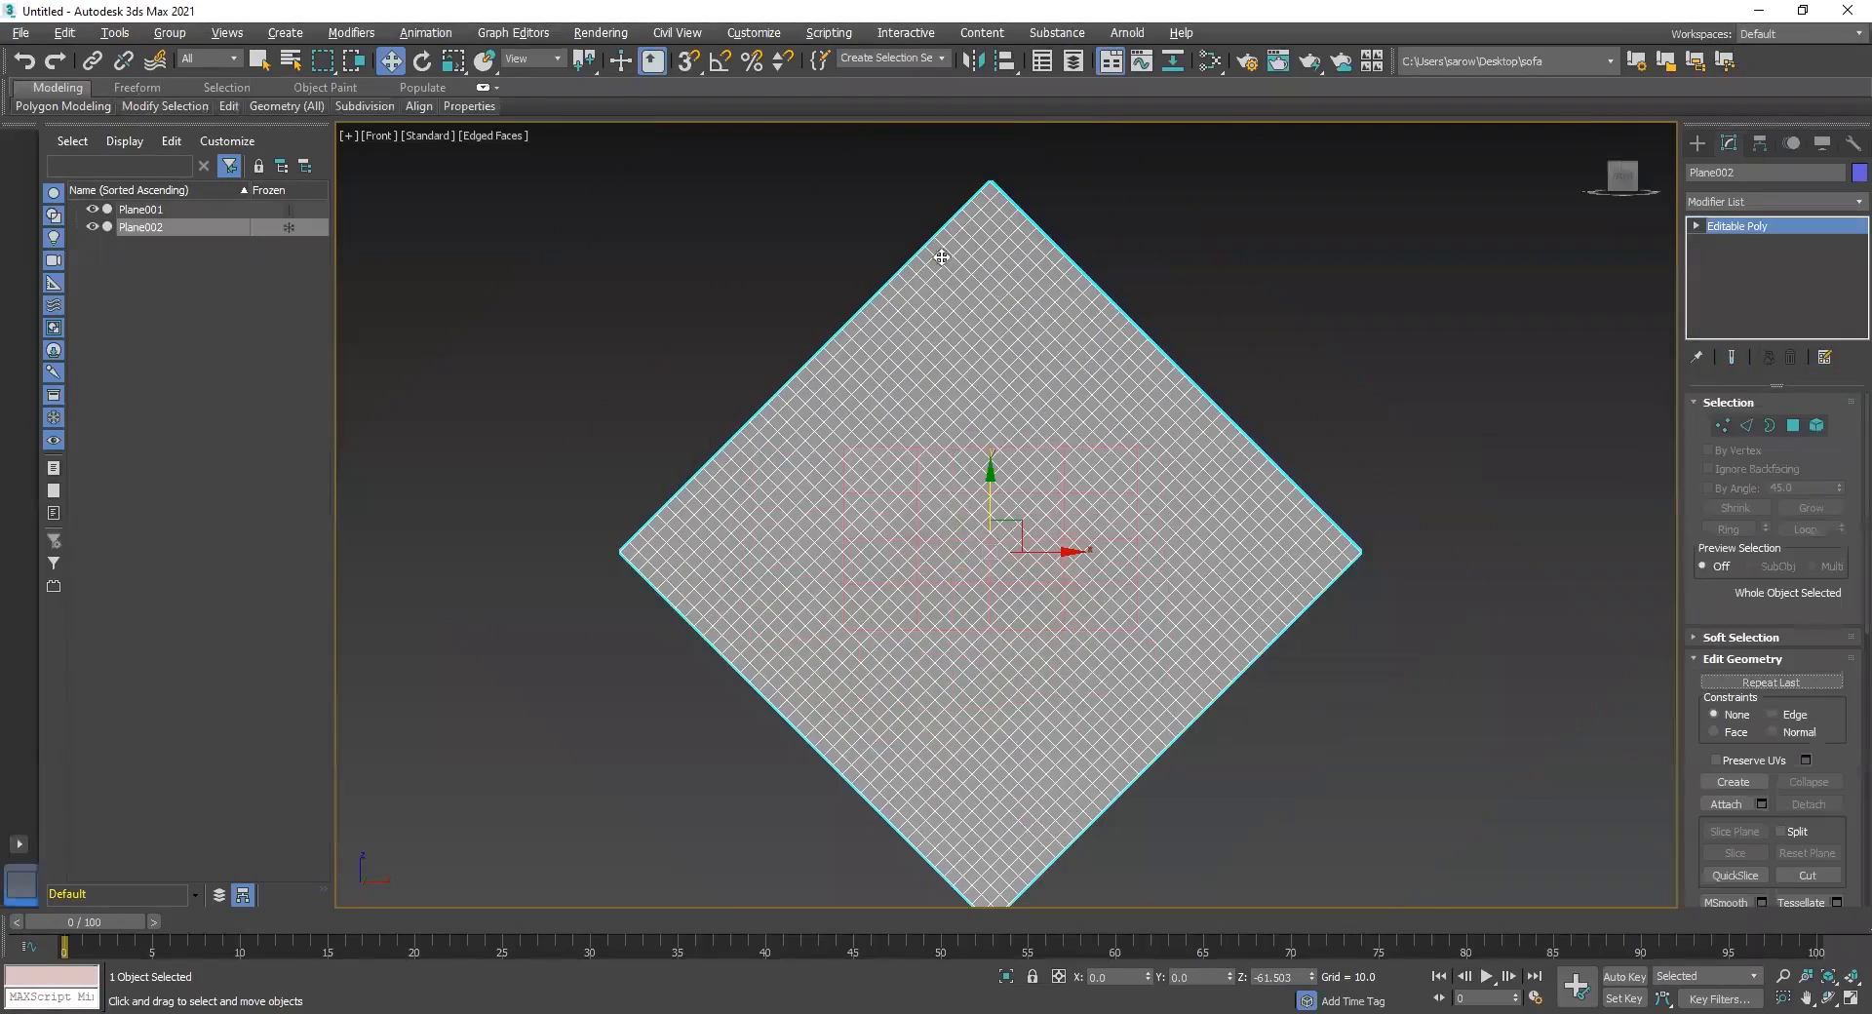
pyautogui.moveTo(685, 178); pyautogui.dragTo(1184, 363)
pyautogui.moveTo(1261, 434); pyautogui.dragTo(1284, 444)
pyautogui.click(1787, 429)
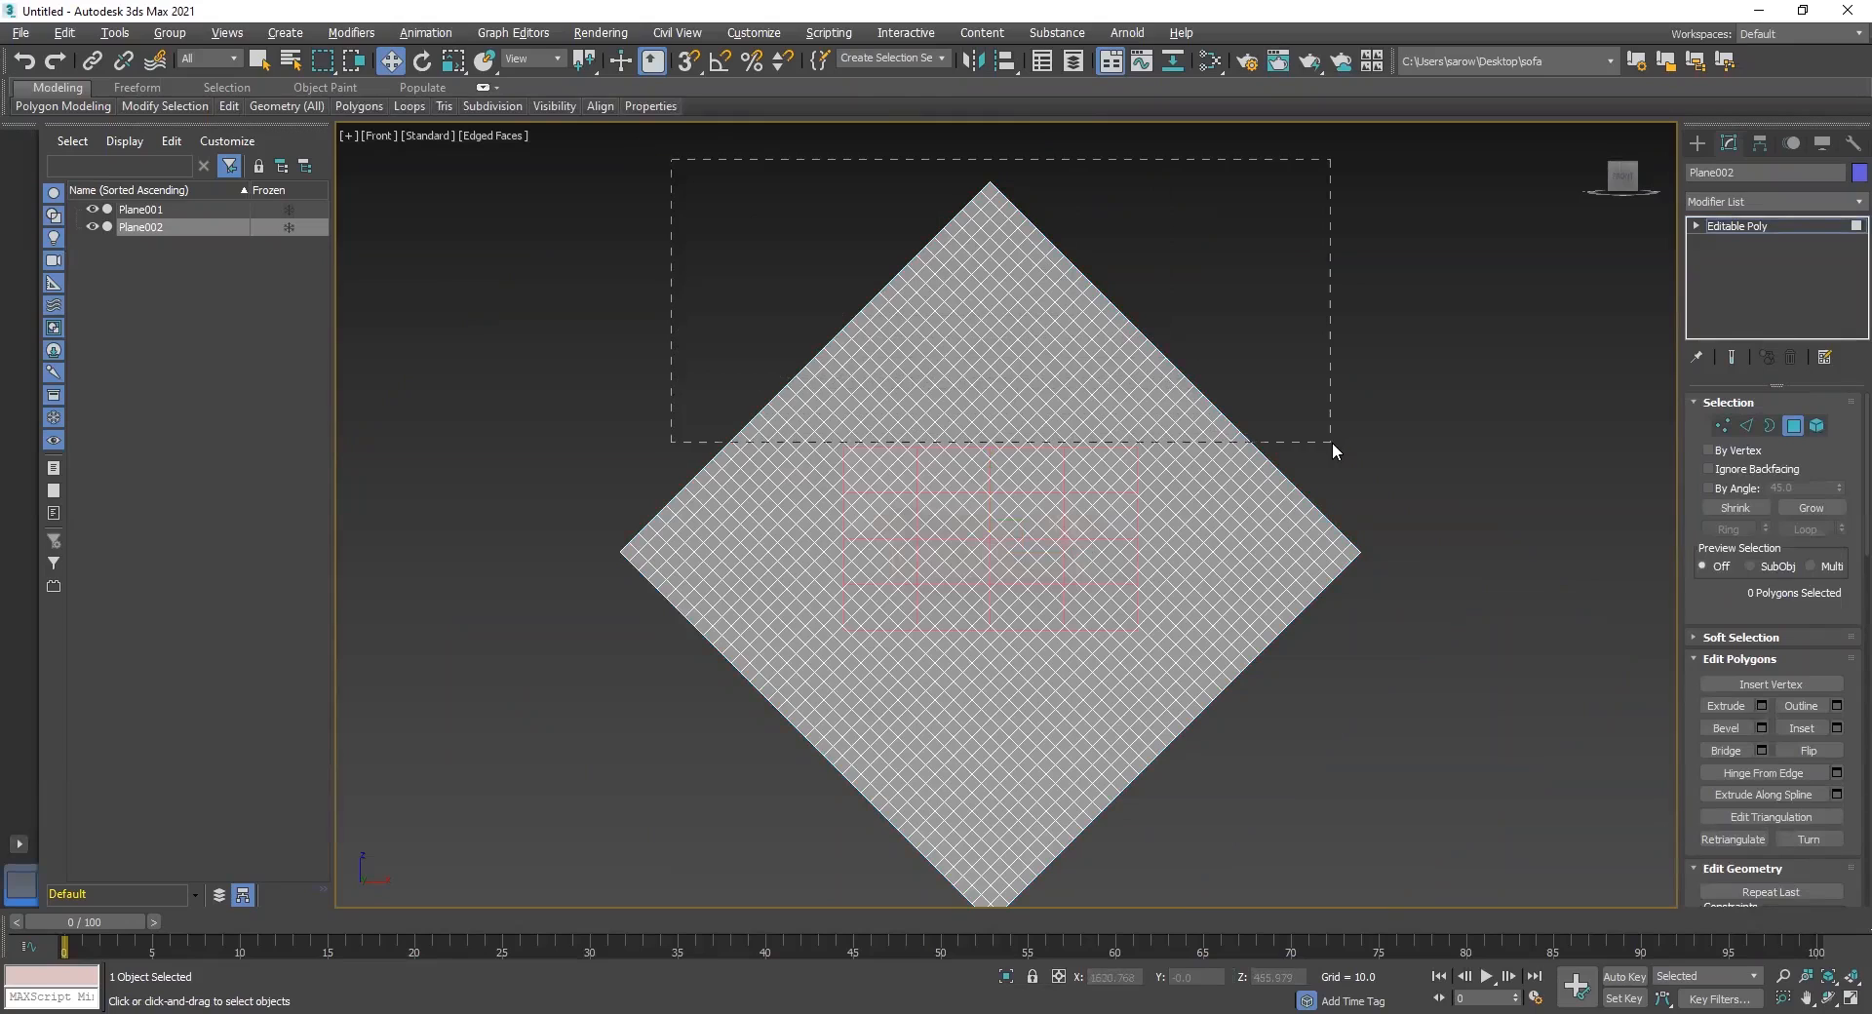
pyautogui.moveTo(1333, 444); pyautogui.dragTo(1333, 445)
pyautogui.press('Delete')
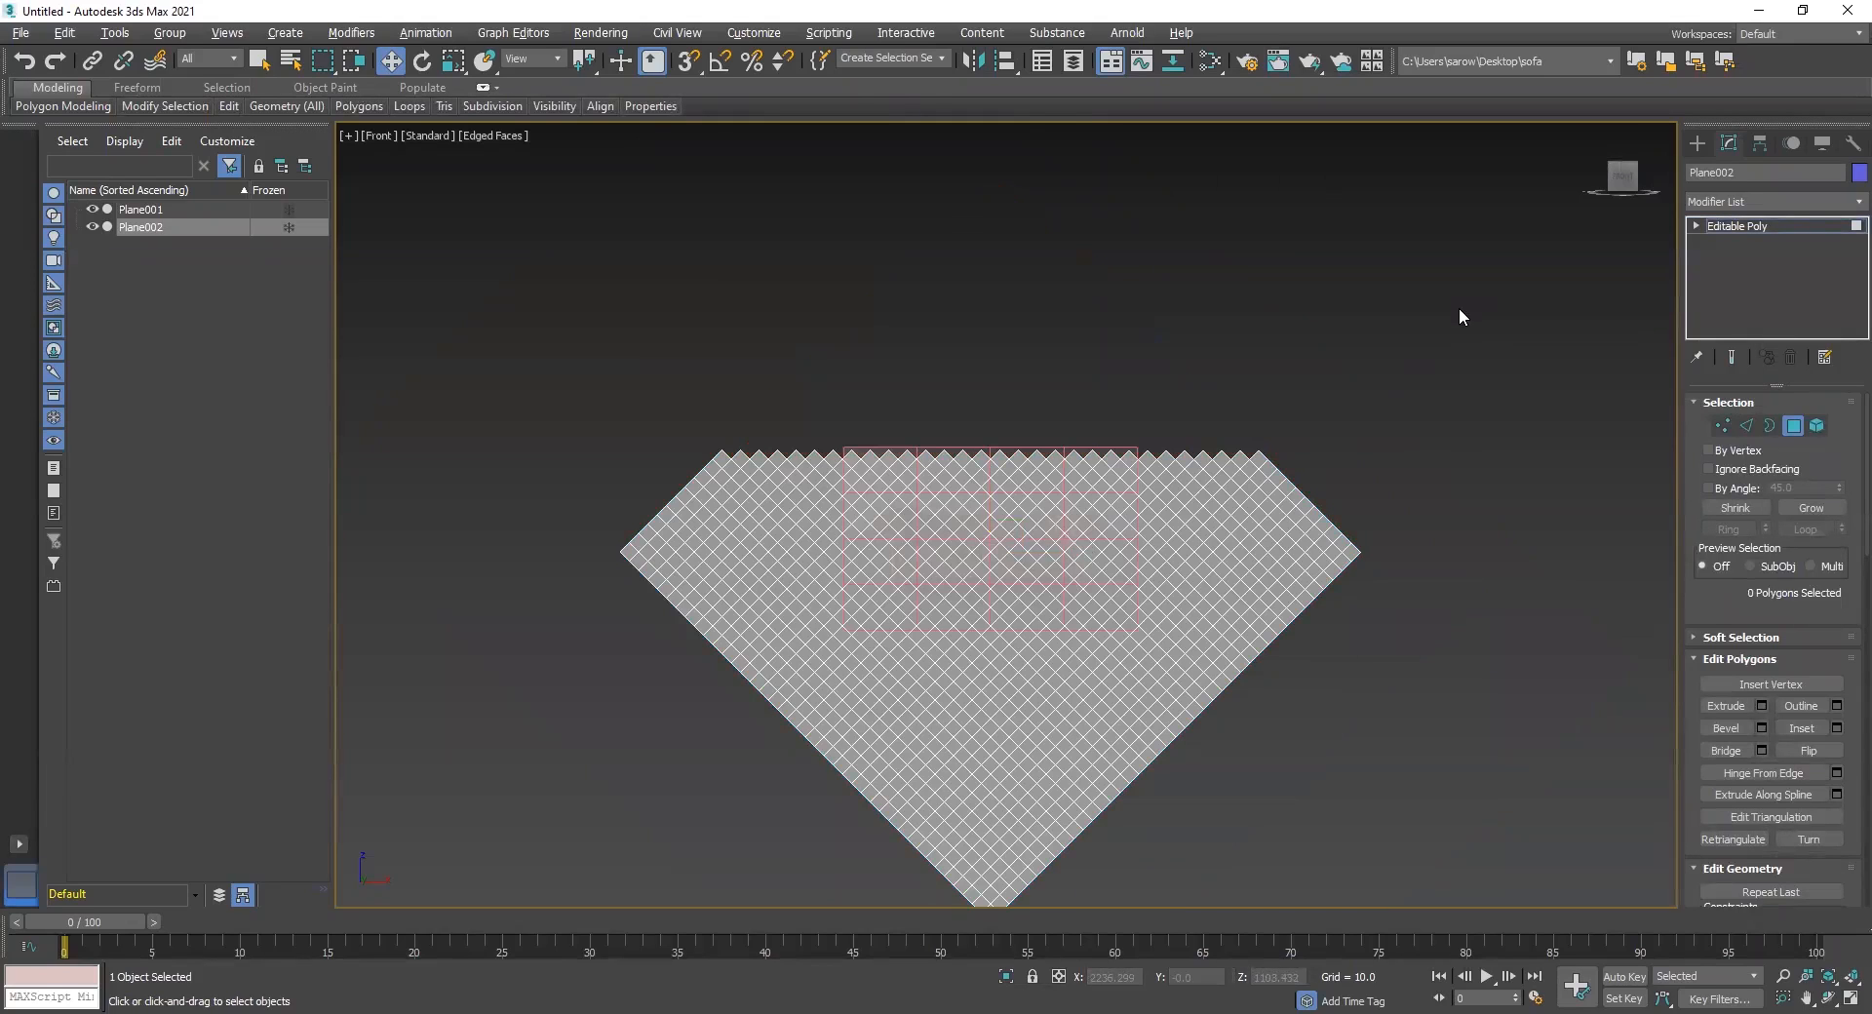
pyautogui.moveTo(1283, 704); pyautogui.dragTo(1143, 857)
pyautogui.press('Delete')
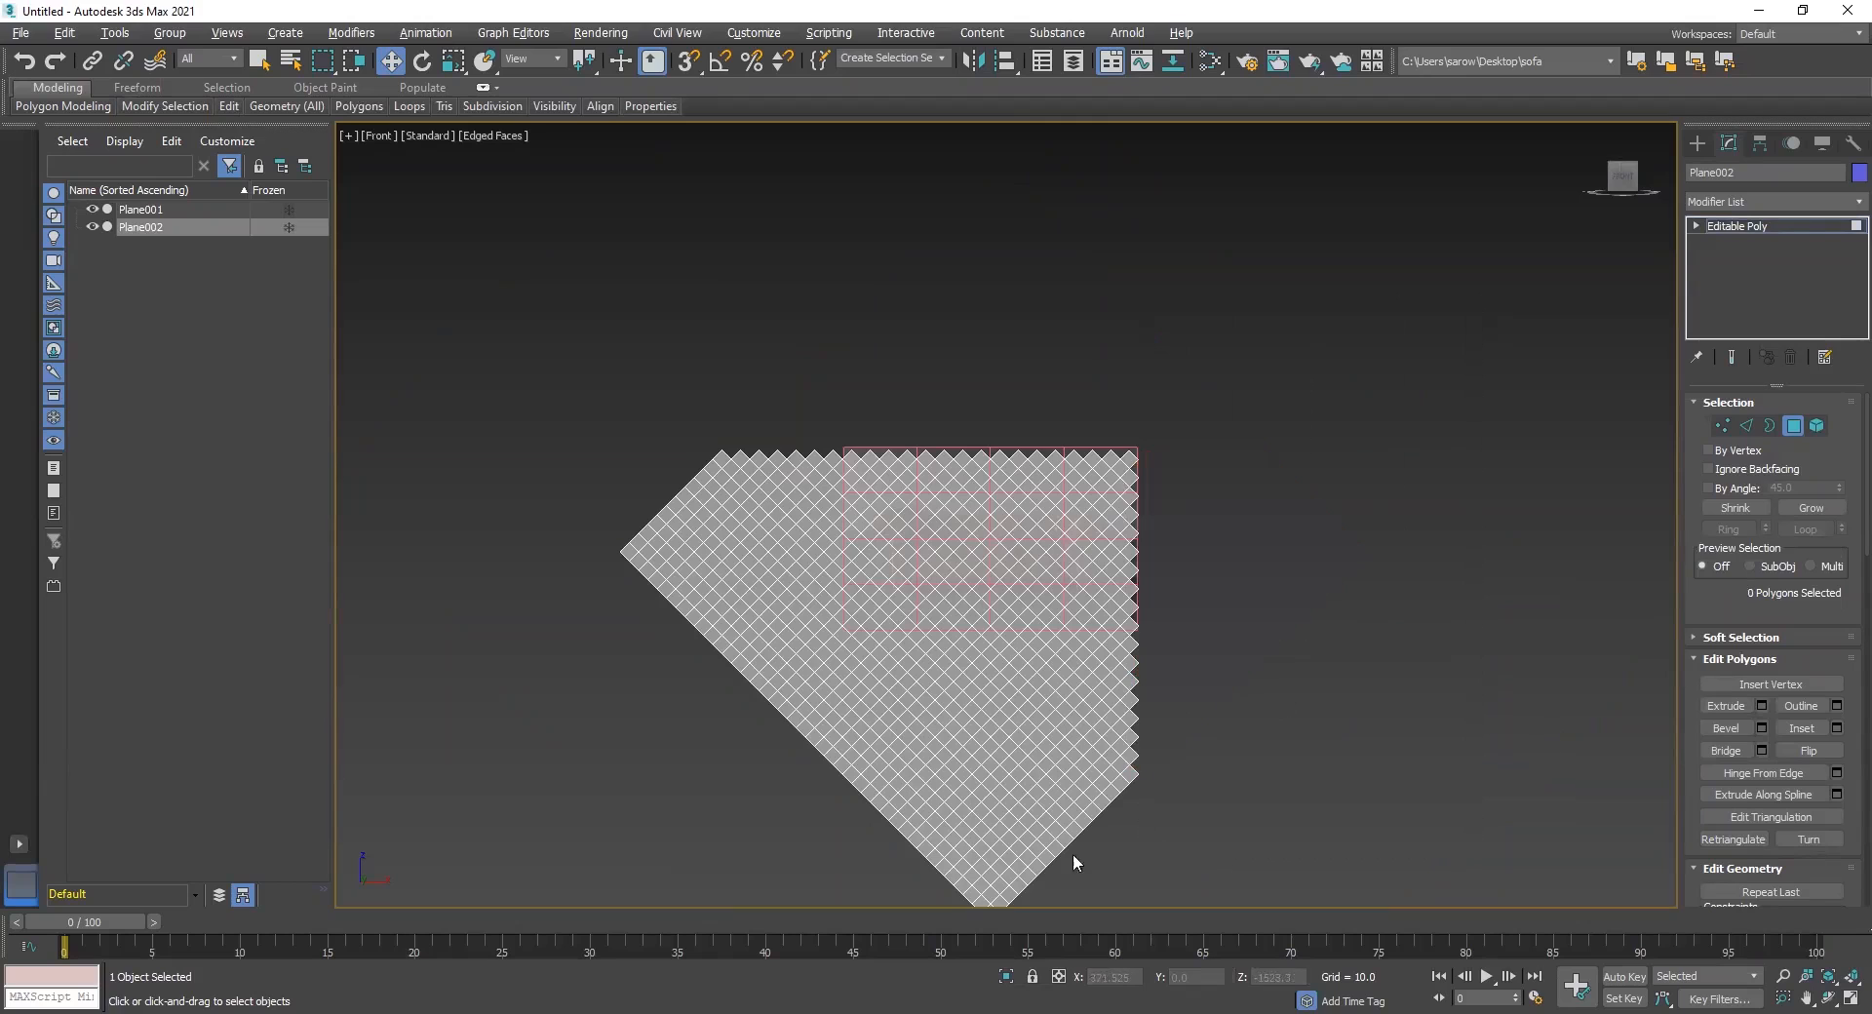
# Delete the grid polygons that extend below and to the left of the sofa reference image
pyautogui.scroll(-3, 1031, 728)
pyautogui.moveTo(1313, 639); pyautogui.dragTo(1305, 576)
pyautogui.press('Delete')
pyautogui.scroll(3, 999, 600)
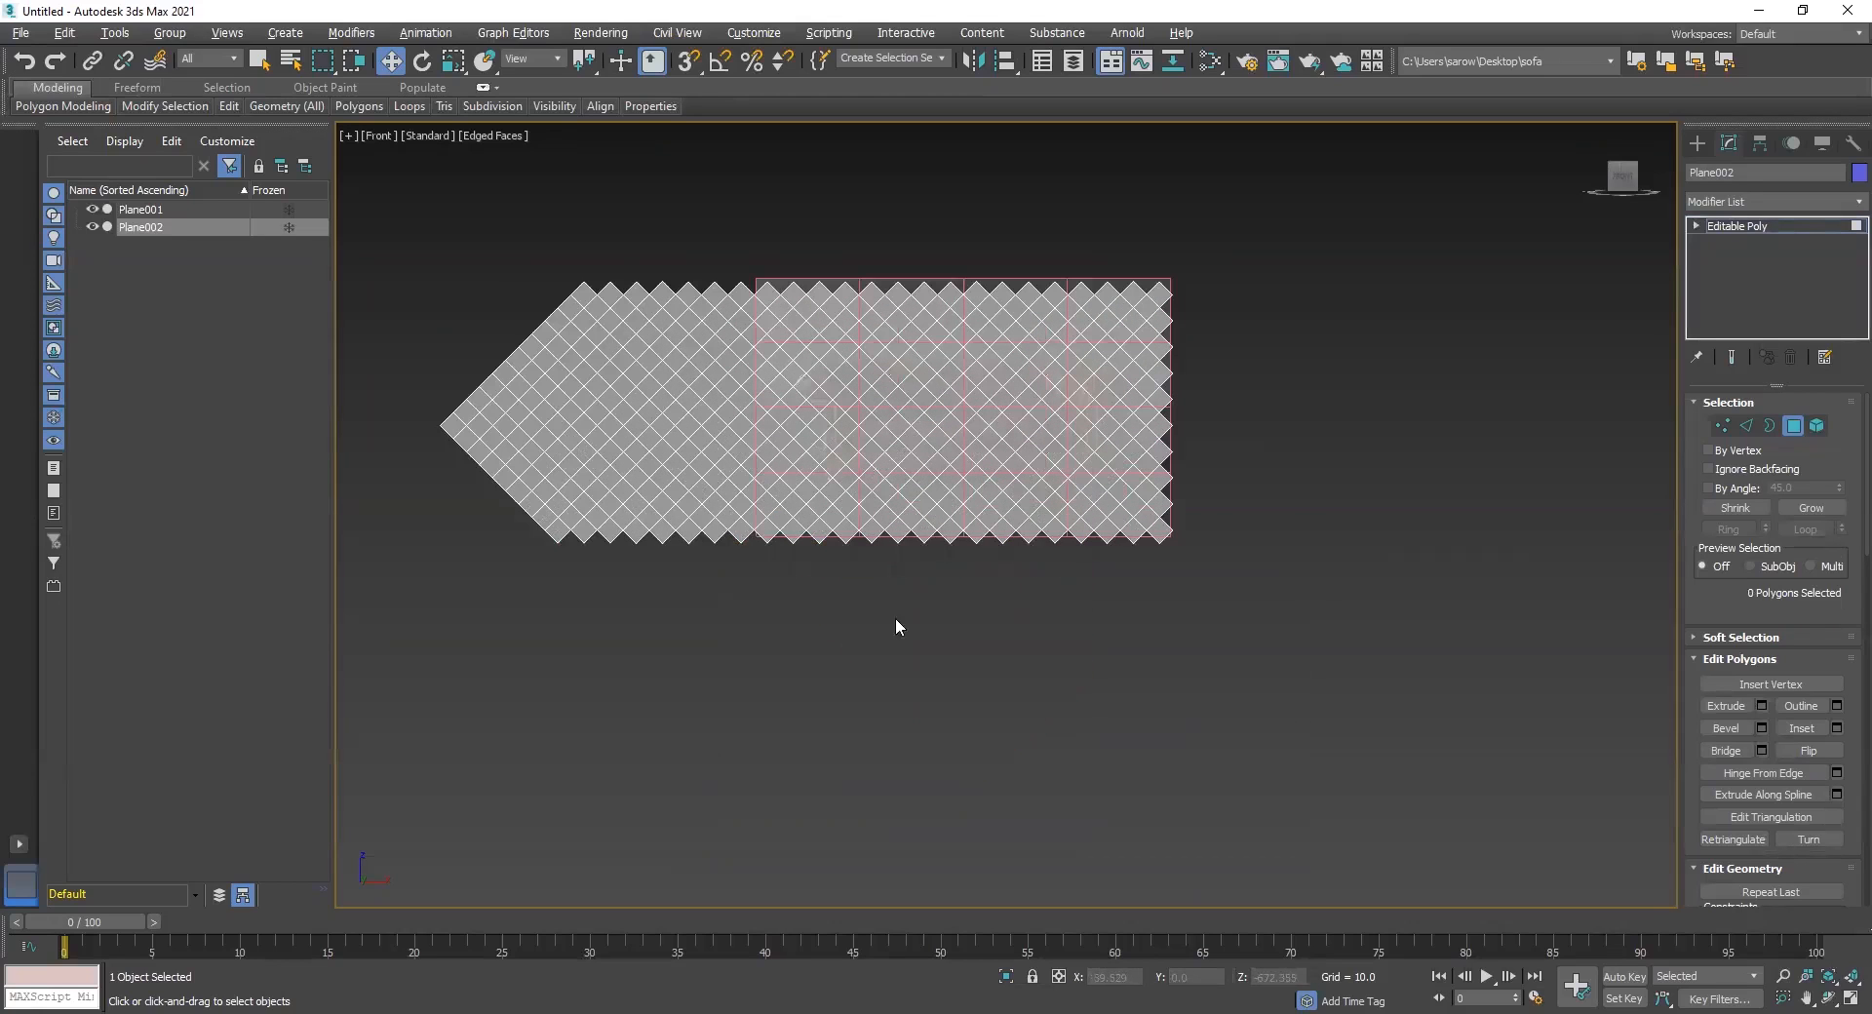
pyautogui.moveTo(460, 375); pyautogui.dragTo(594, 418, button='middle')
pyautogui.moveTo(750, 722); pyautogui.dragTo(884, 751)
pyautogui.press('Delete')
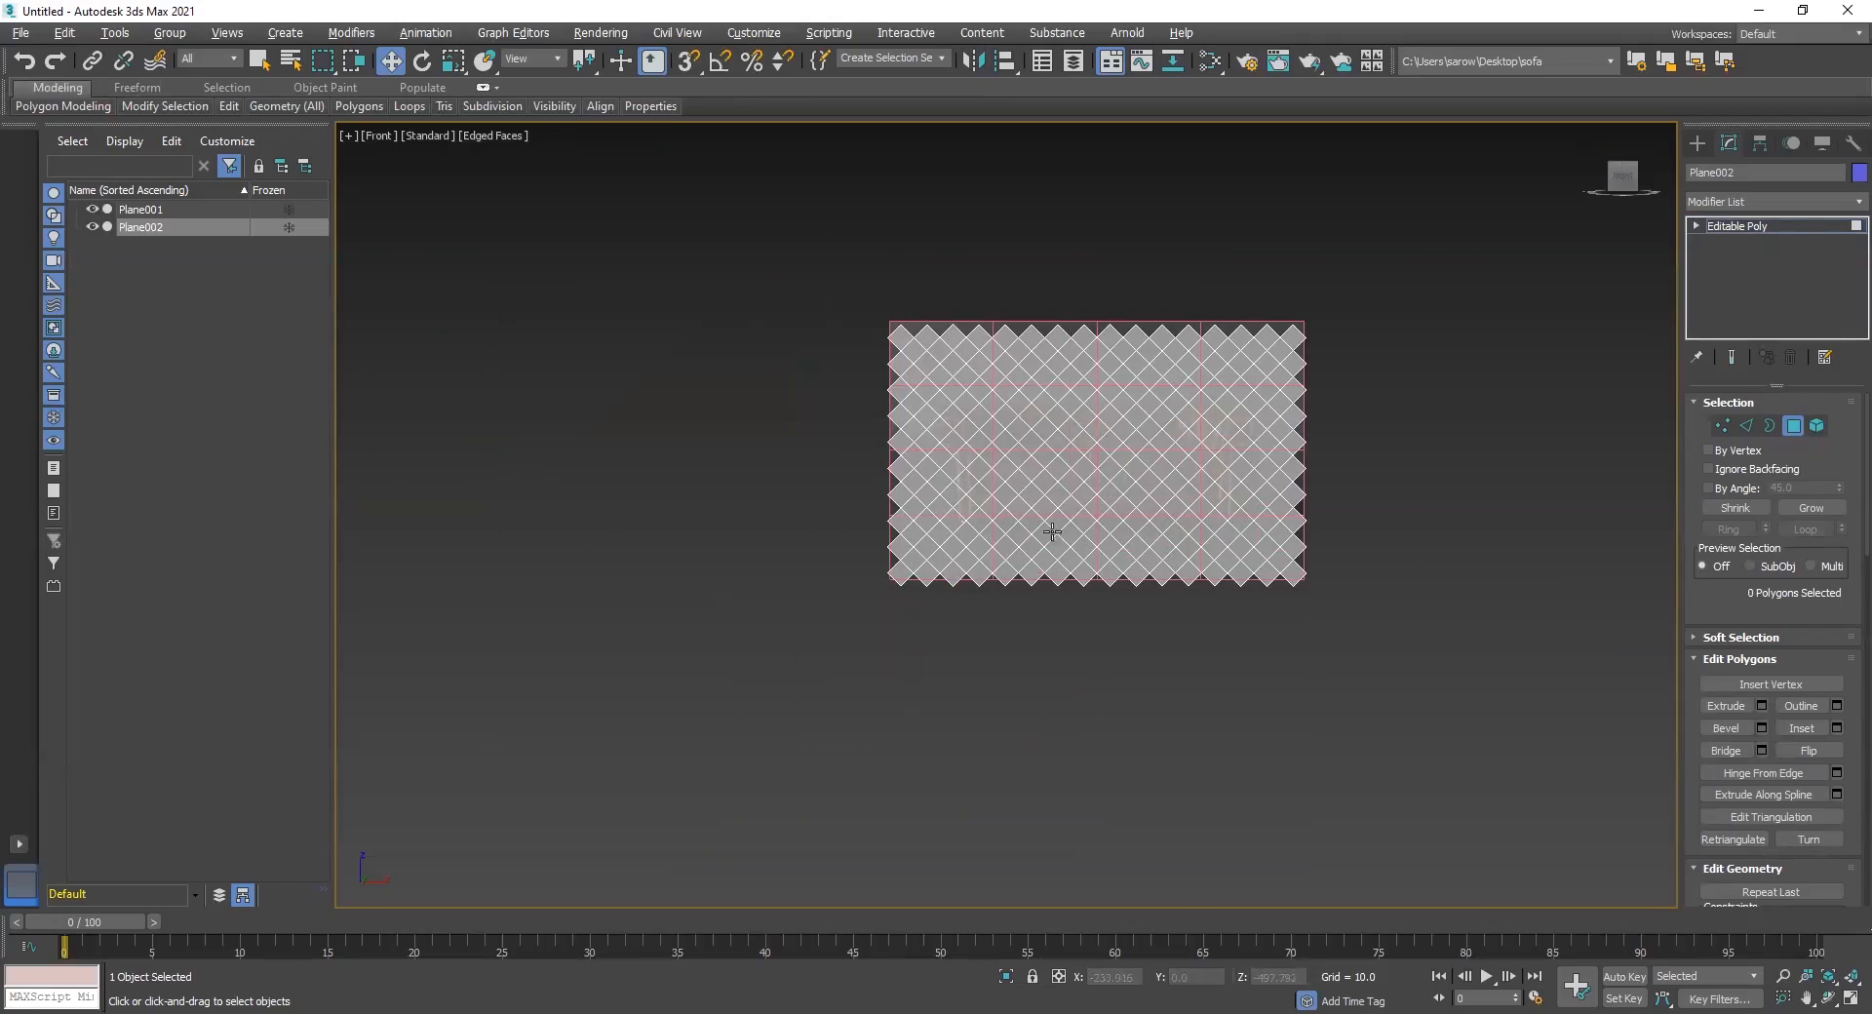
# Leave polygon editing and move the whole grid to about X -36.6, Z -46.3 to align a grid intersection with a backrest button
pyautogui.scroll(4, 1146, 459)
pyautogui.scroll(3, 1033, 356)
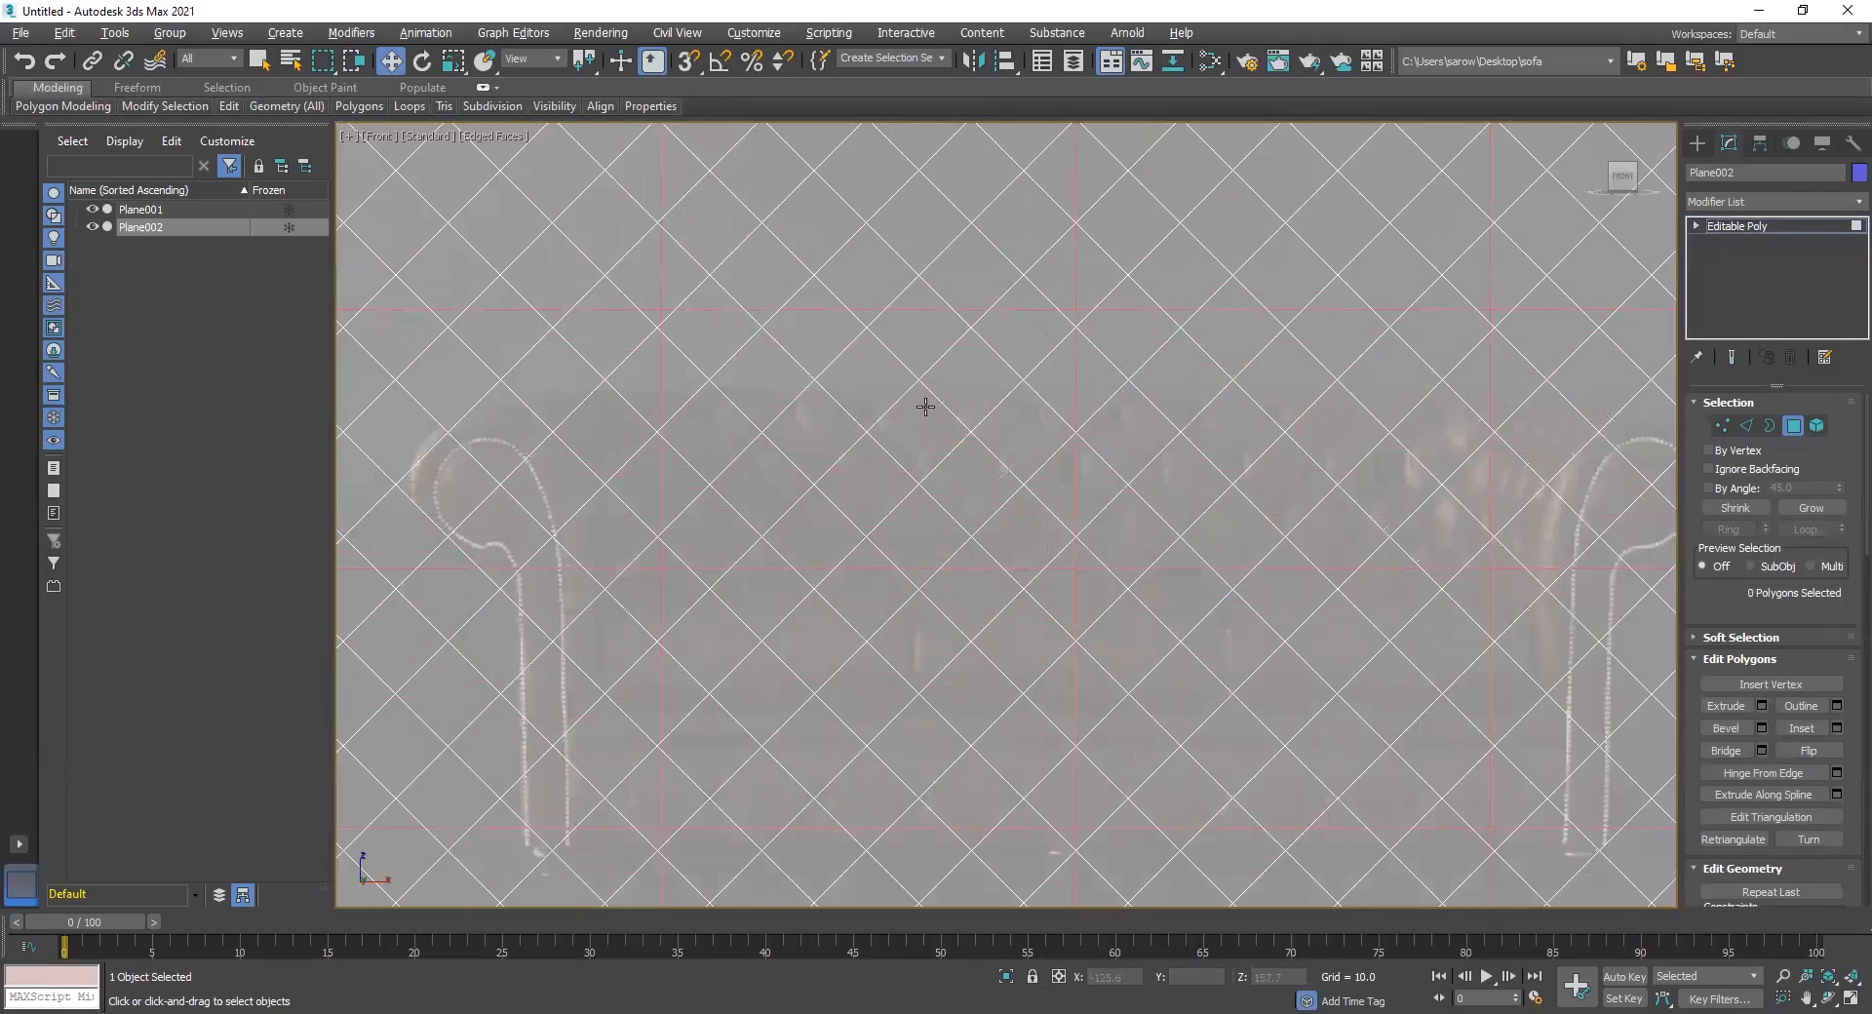
pyautogui.scroll(-1, 887, 380)
pyautogui.press('r')
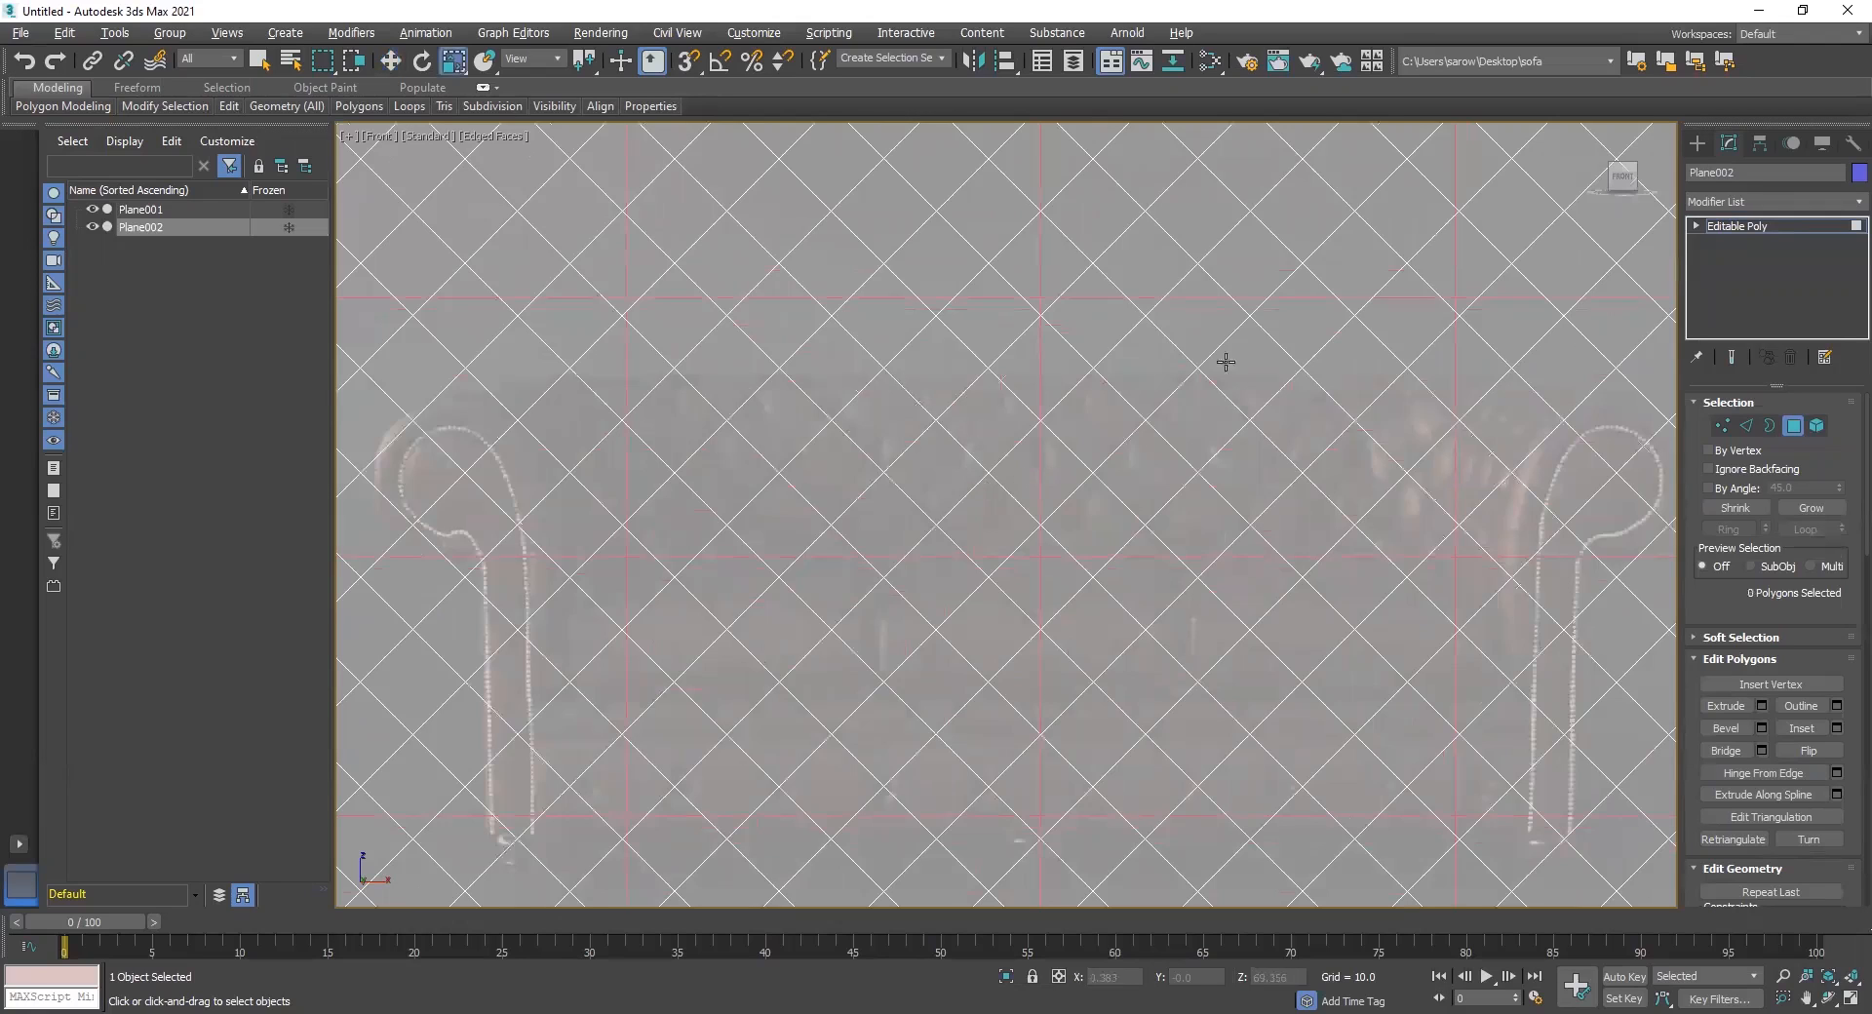
pyautogui.click(1744, 231)
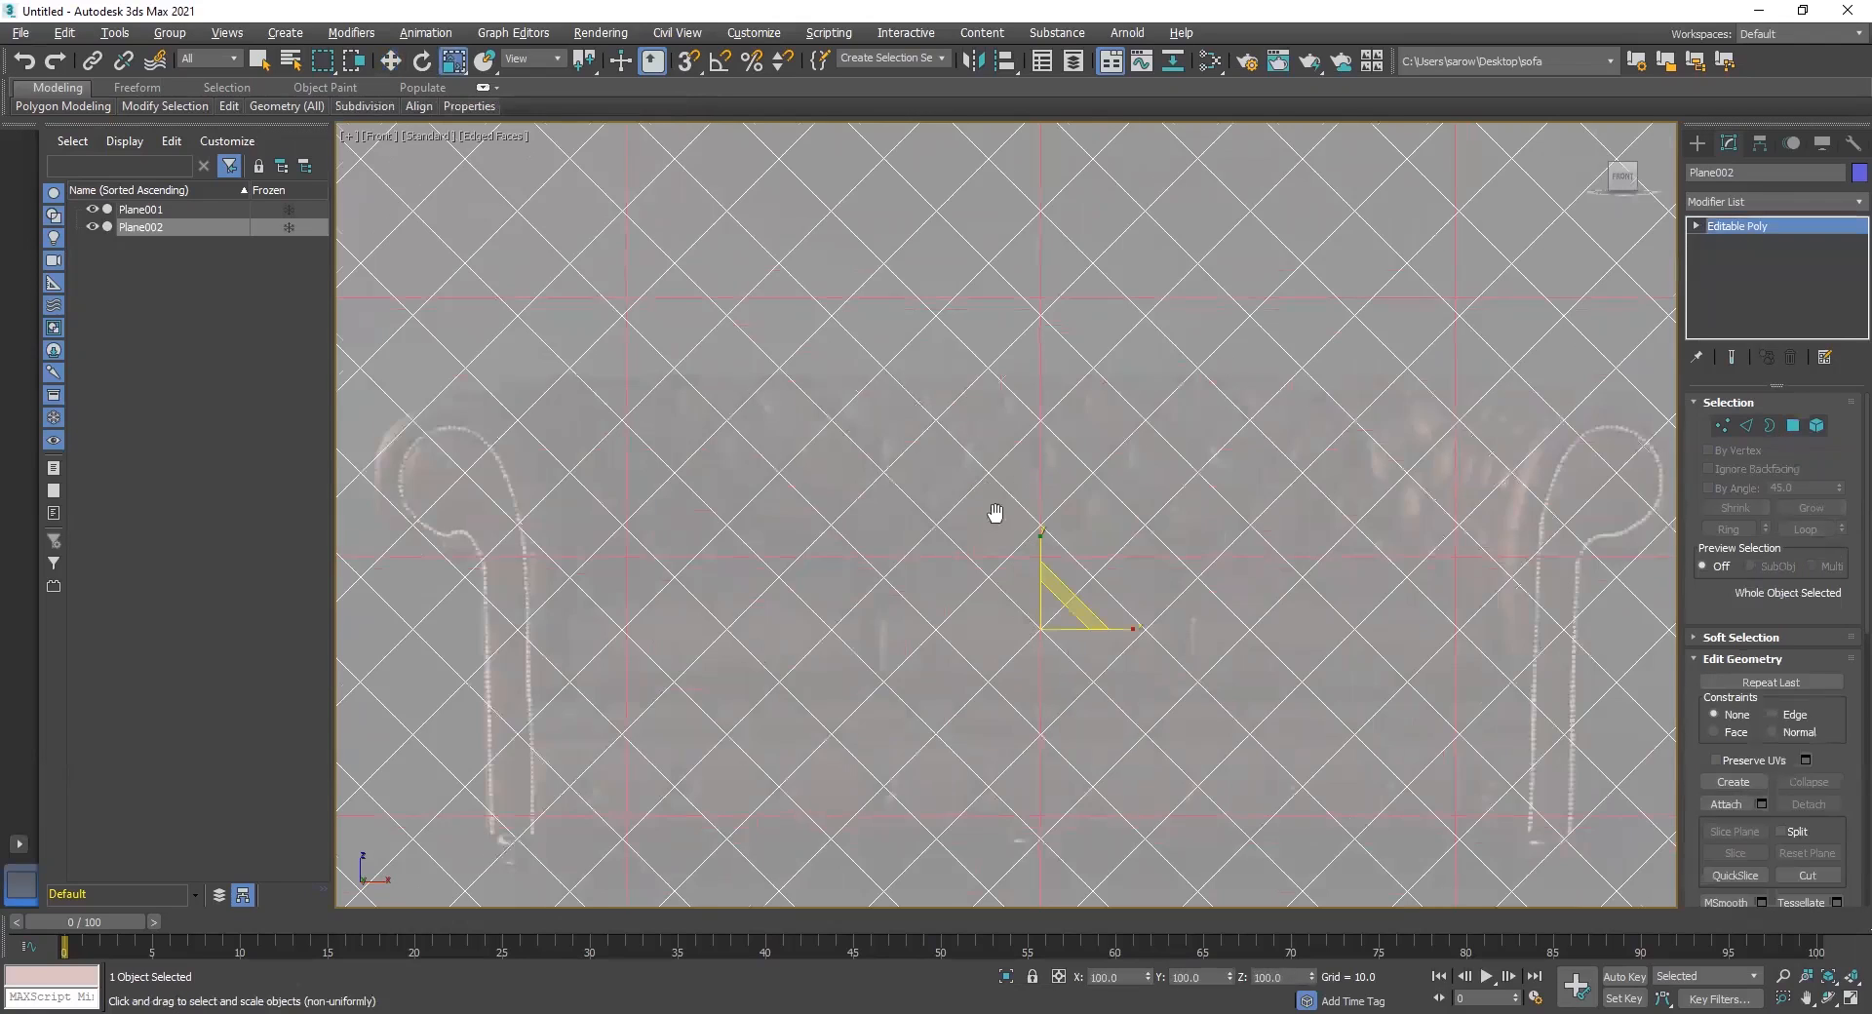
pyautogui.scroll(3, 995, 514)
pyautogui.moveTo(1095, 497); pyautogui.dragTo(1084, 701, button='middle')
pyautogui.moveTo(1024, 452); pyautogui.dragTo(1077, 558, button='middle')
pyautogui.press('w')
pyautogui.moveTo(1081, 789); pyautogui.dragTo(990, 769)
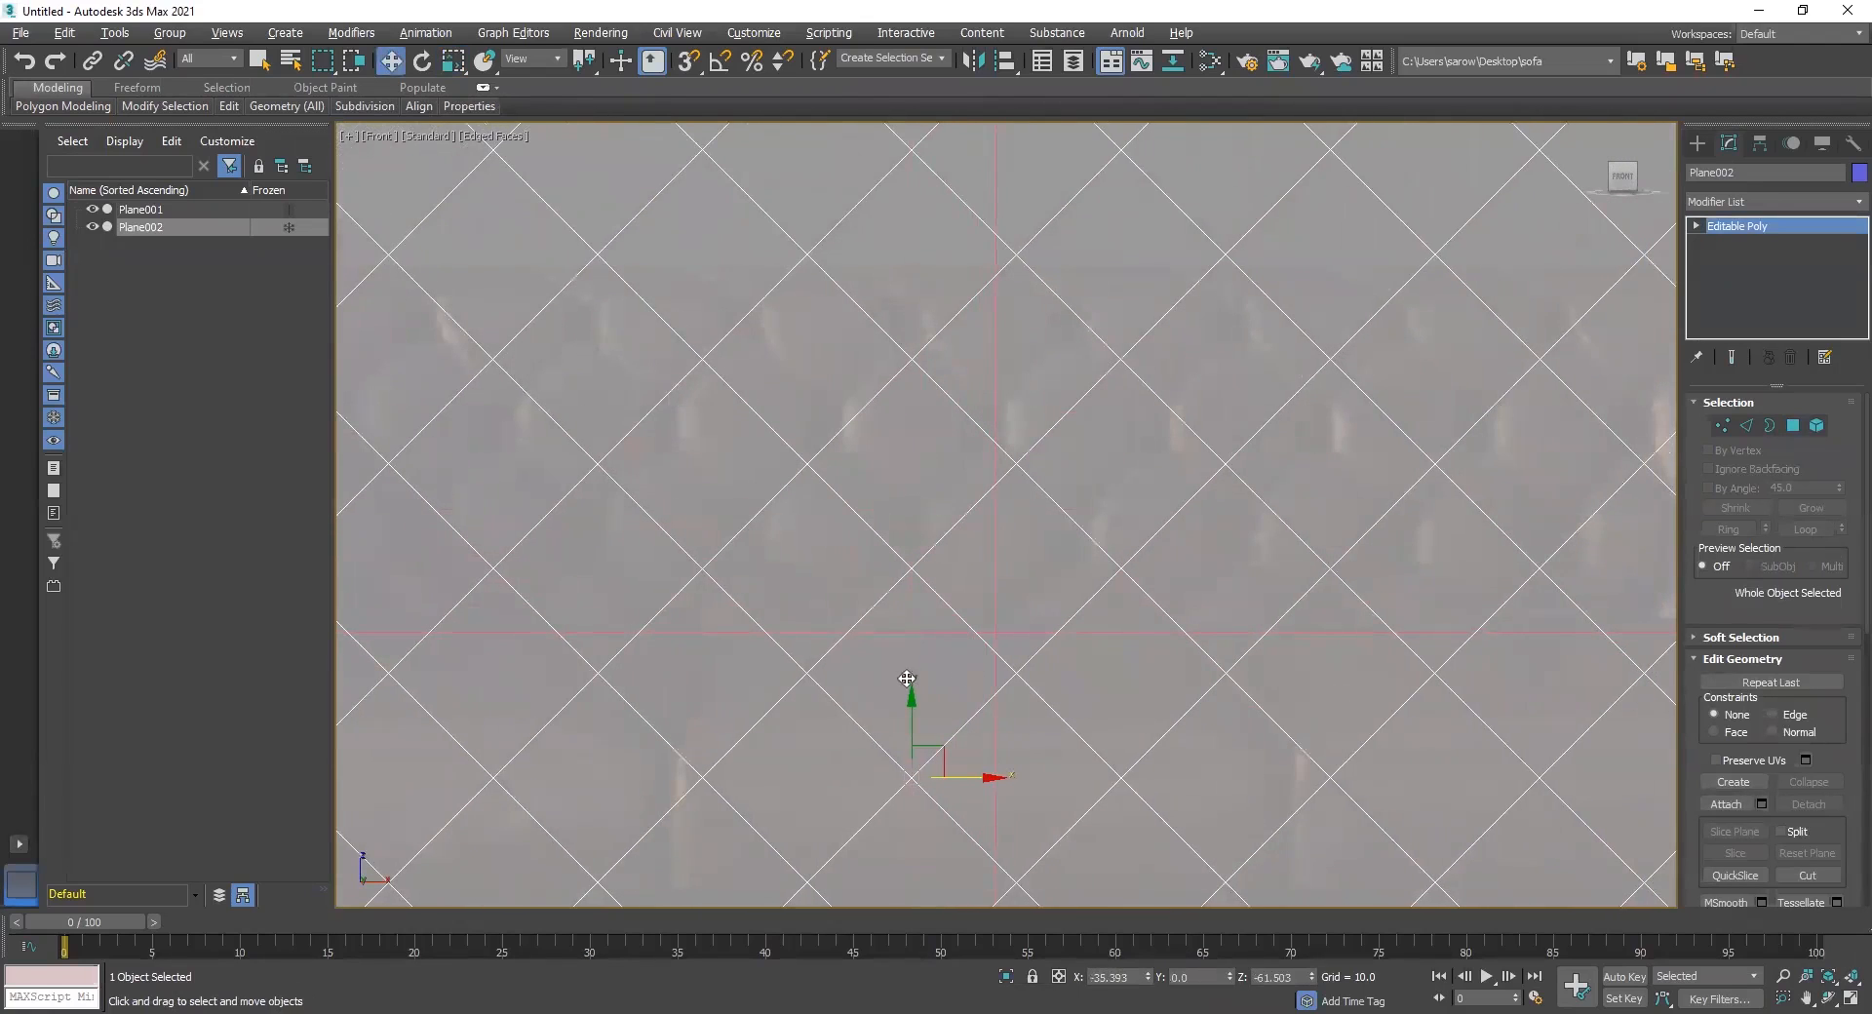
pyautogui.moveTo(911, 706); pyautogui.dragTo(913, 666)
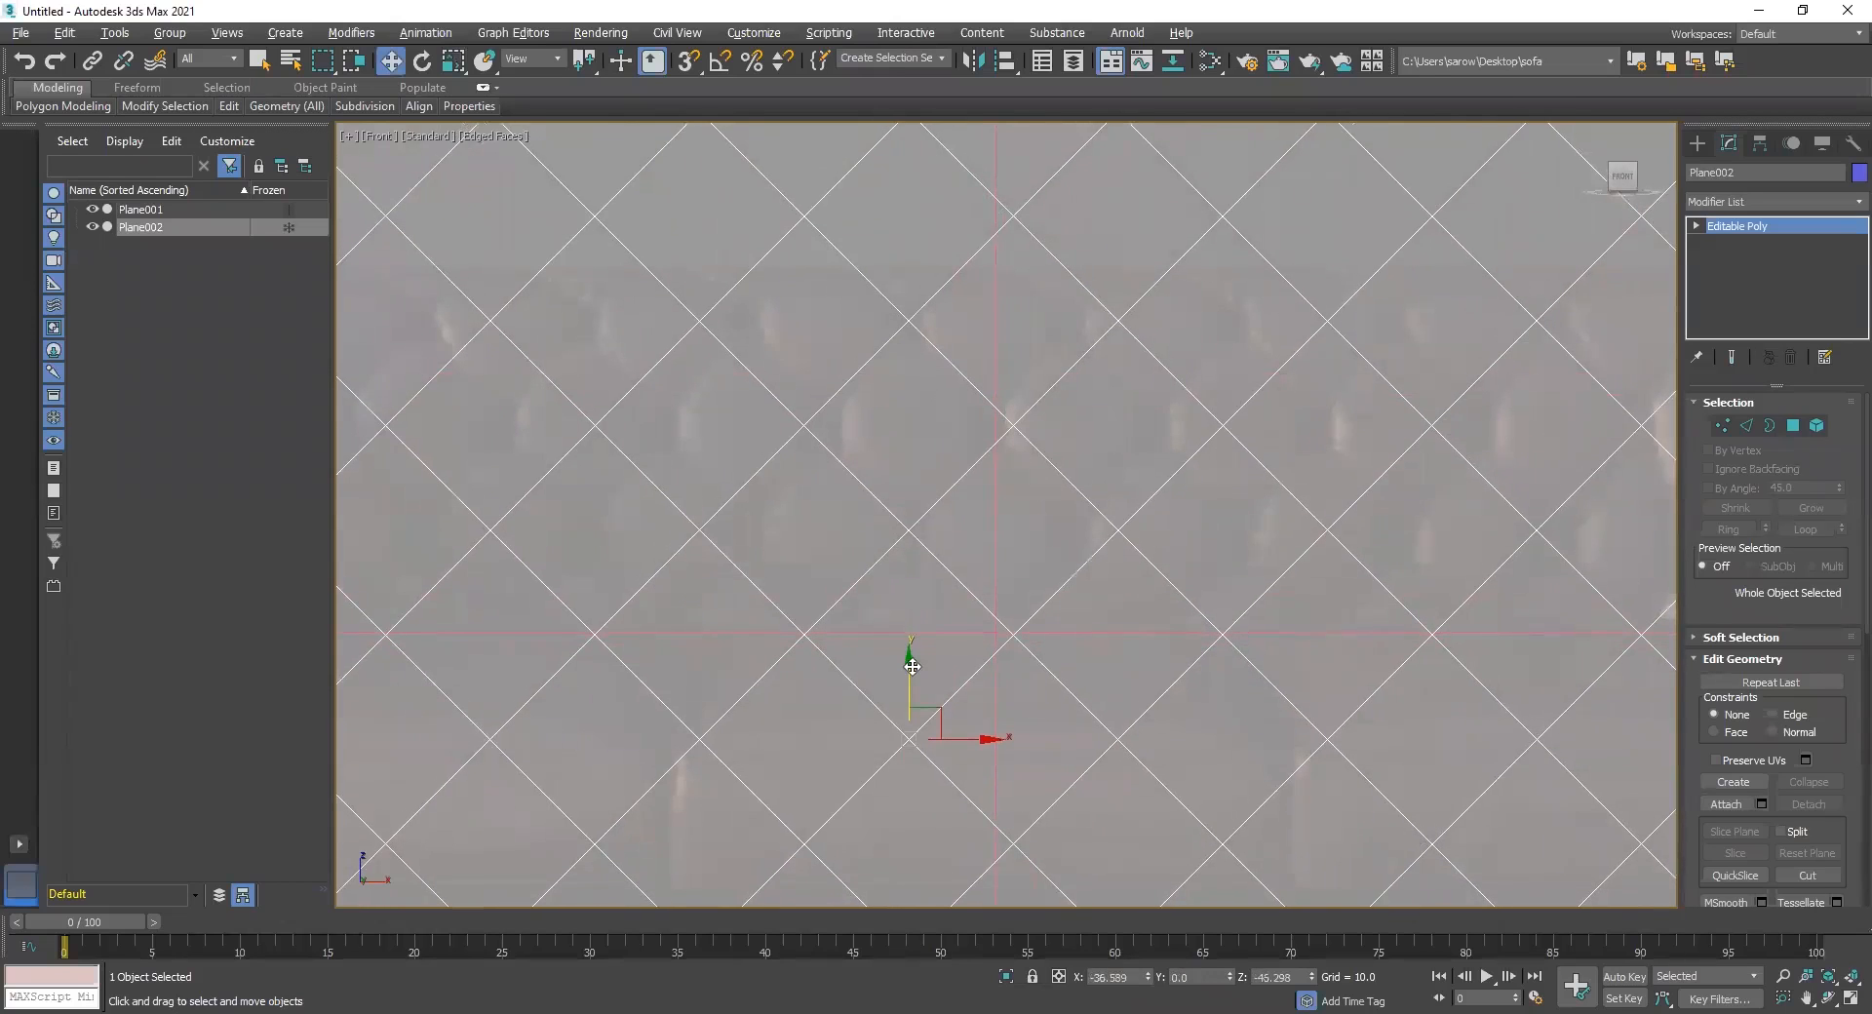
# Scale the grid along X to about 78.3% to match the tufting's diamond width and lower it to about Z -51.3
pyautogui.press('r')
pyautogui.moveTo(1005, 738); pyautogui.dragTo(976, 740)
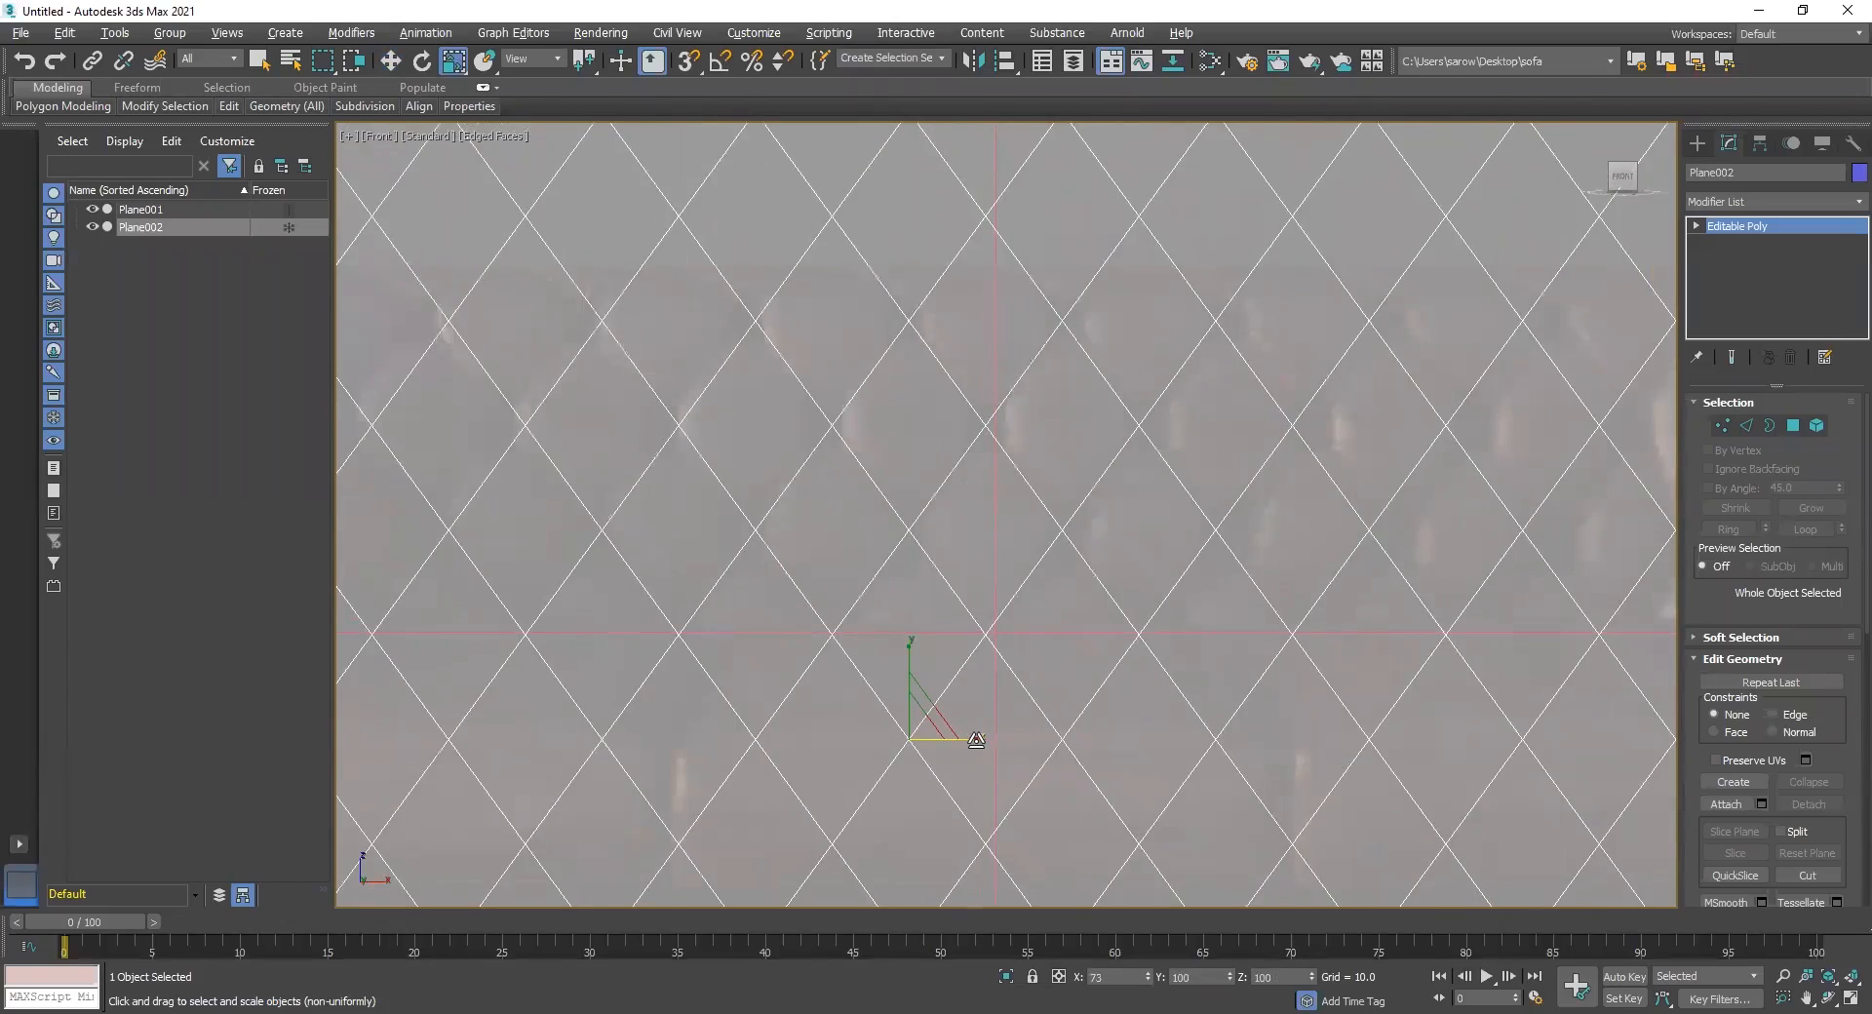
pyautogui.moveTo(976, 740); pyautogui.dragTo(976, 743)
pyautogui.moveTo(1041, 634); pyautogui.dragTo(1245, 501, button='middle')
pyautogui.moveTo(900, 480); pyautogui.dragTo(781, 609, button='middle')
pyautogui.press('w')
pyautogui.moveTo(1048, 738)
pyautogui.mouseDown()
pyautogui.moveTo(1028, 744)
pyautogui.moveTo(1069, 737)
pyautogui.mouseUp()
pyautogui.press('r')
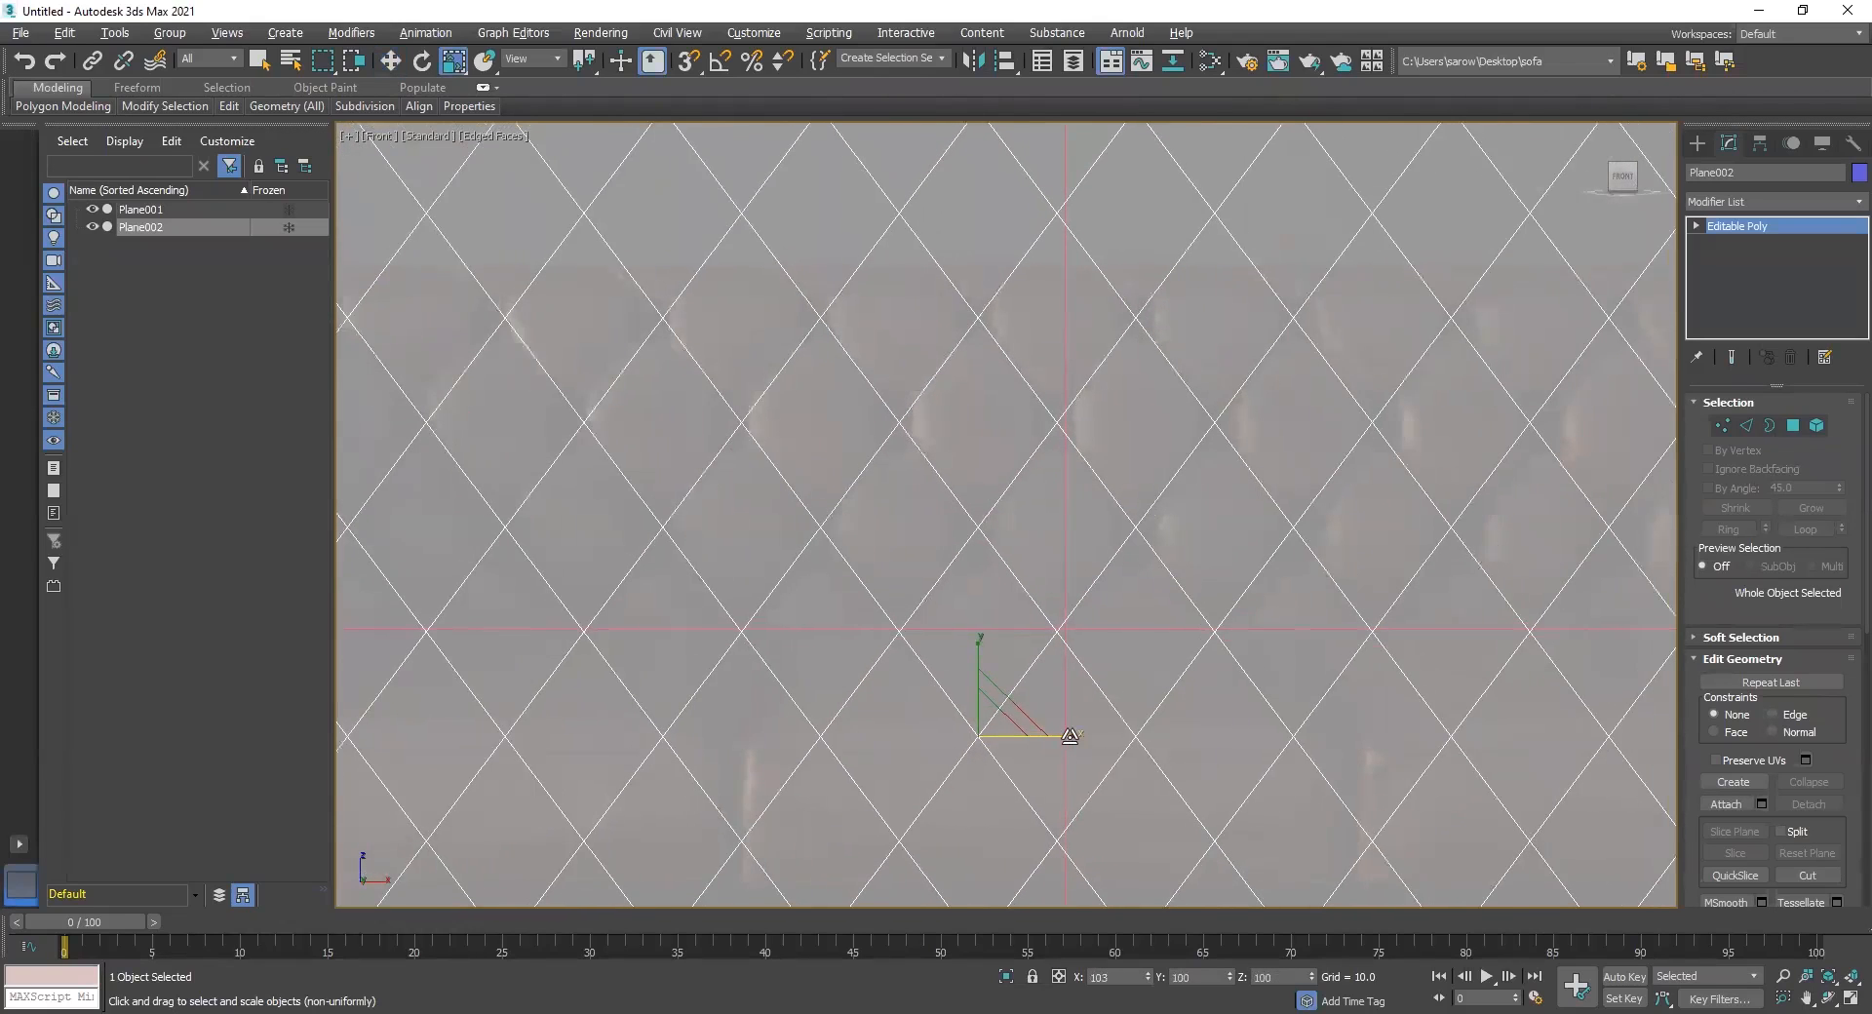
pyautogui.moveTo(1070, 736); pyautogui.dragTo(1071, 737)
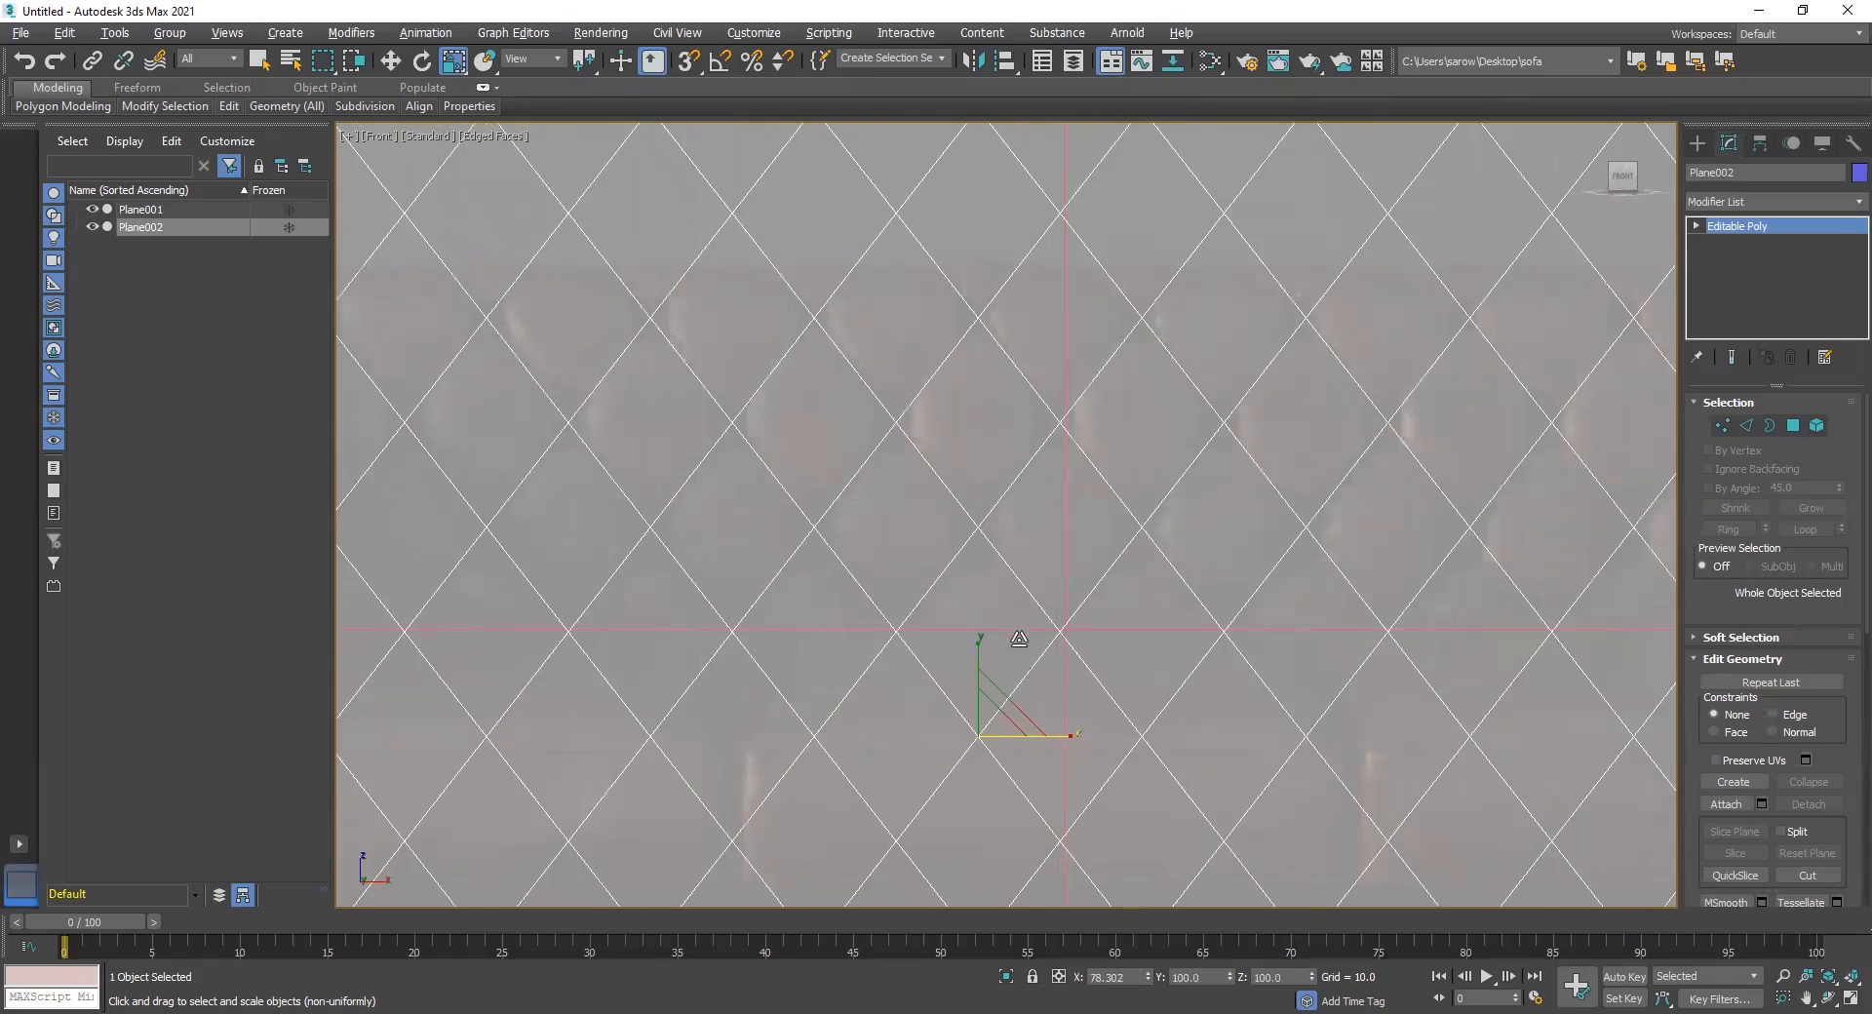
pyautogui.moveTo(978, 648); pyautogui.dragTo(980, 675)
pyautogui.press('w')
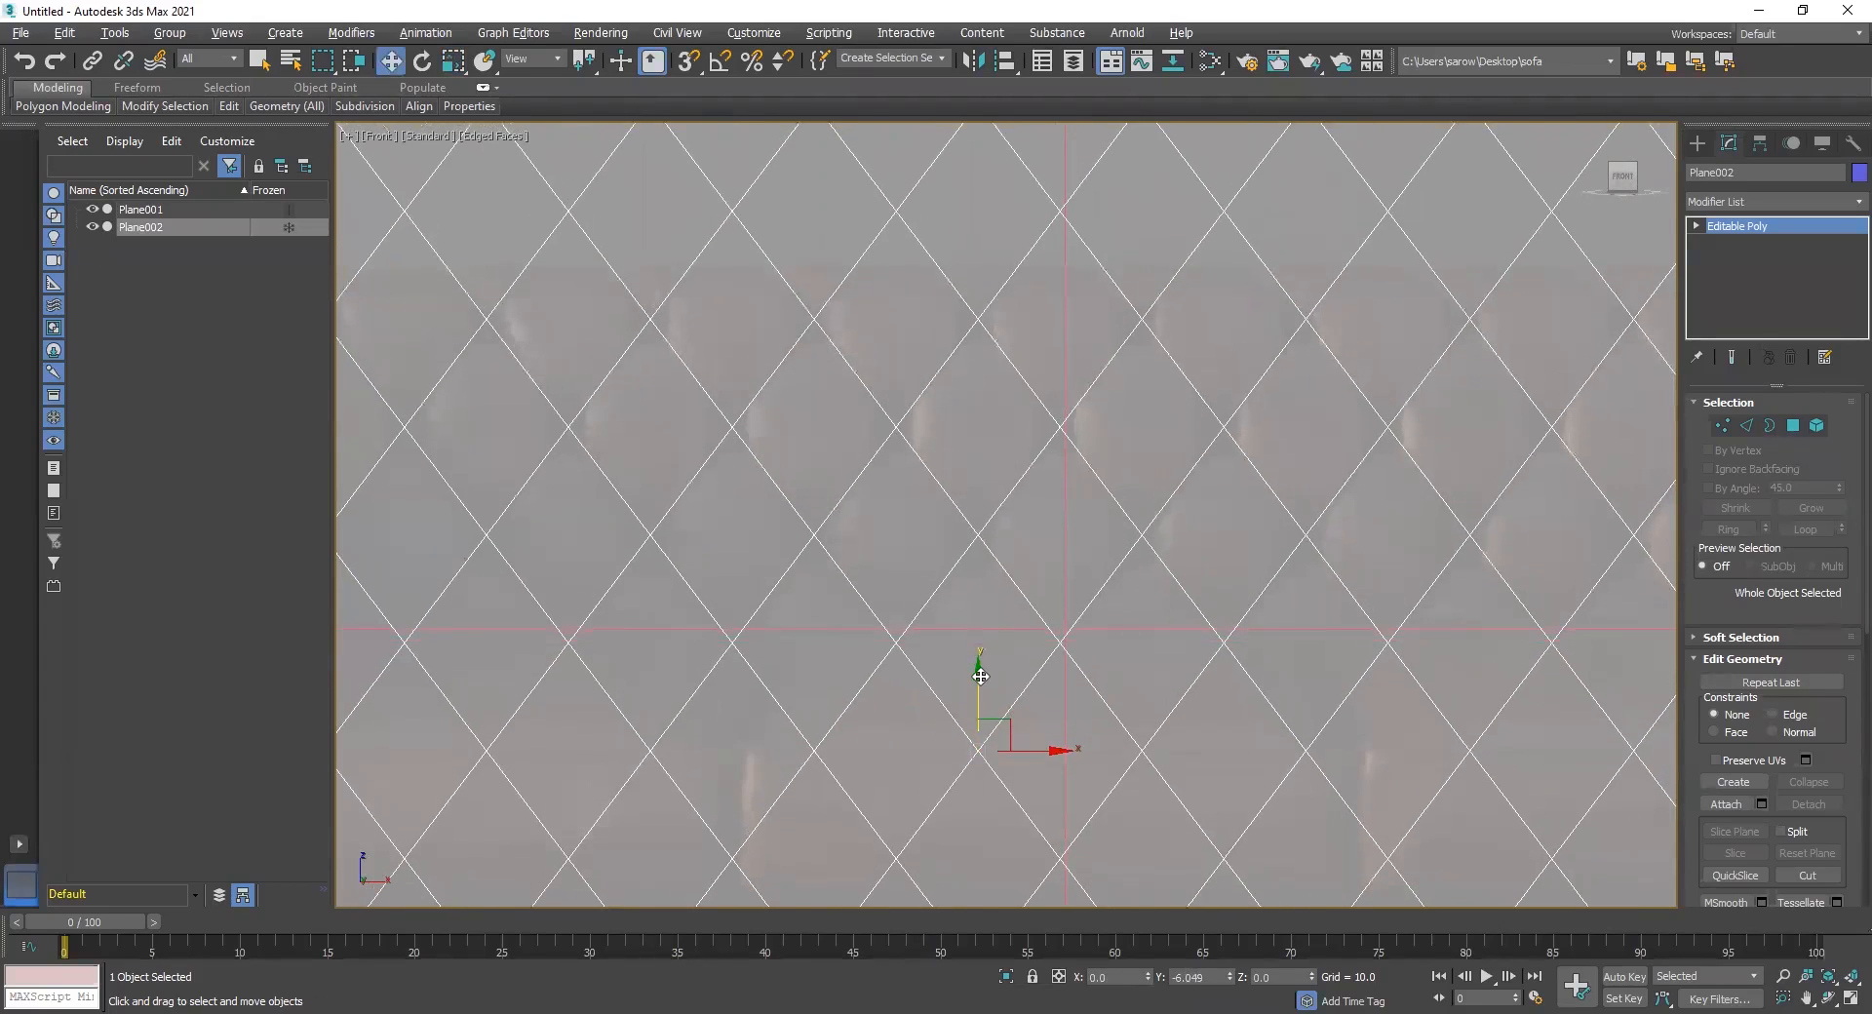
# Check how the grid's intersections line up with the tufting buttons across the whole backrest and down to the sofa's base
pyautogui.moveTo(1011, 584); pyautogui.dragTo(549, 410, button='middle')
pyautogui.moveTo(1253, 456); pyautogui.dragTo(1652, 640, button='middle')
pyautogui.moveTo(845, 505); pyautogui.dragTo(1120, 514, button='middle')
pyautogui.moveTo(610, 524)
pyautogui.mouseDown(button='middle')
pyautogui.moveTo(974, 426)
pyautogui.moveTo(719, 397)
pyautogui.mouseUp(button='middle')
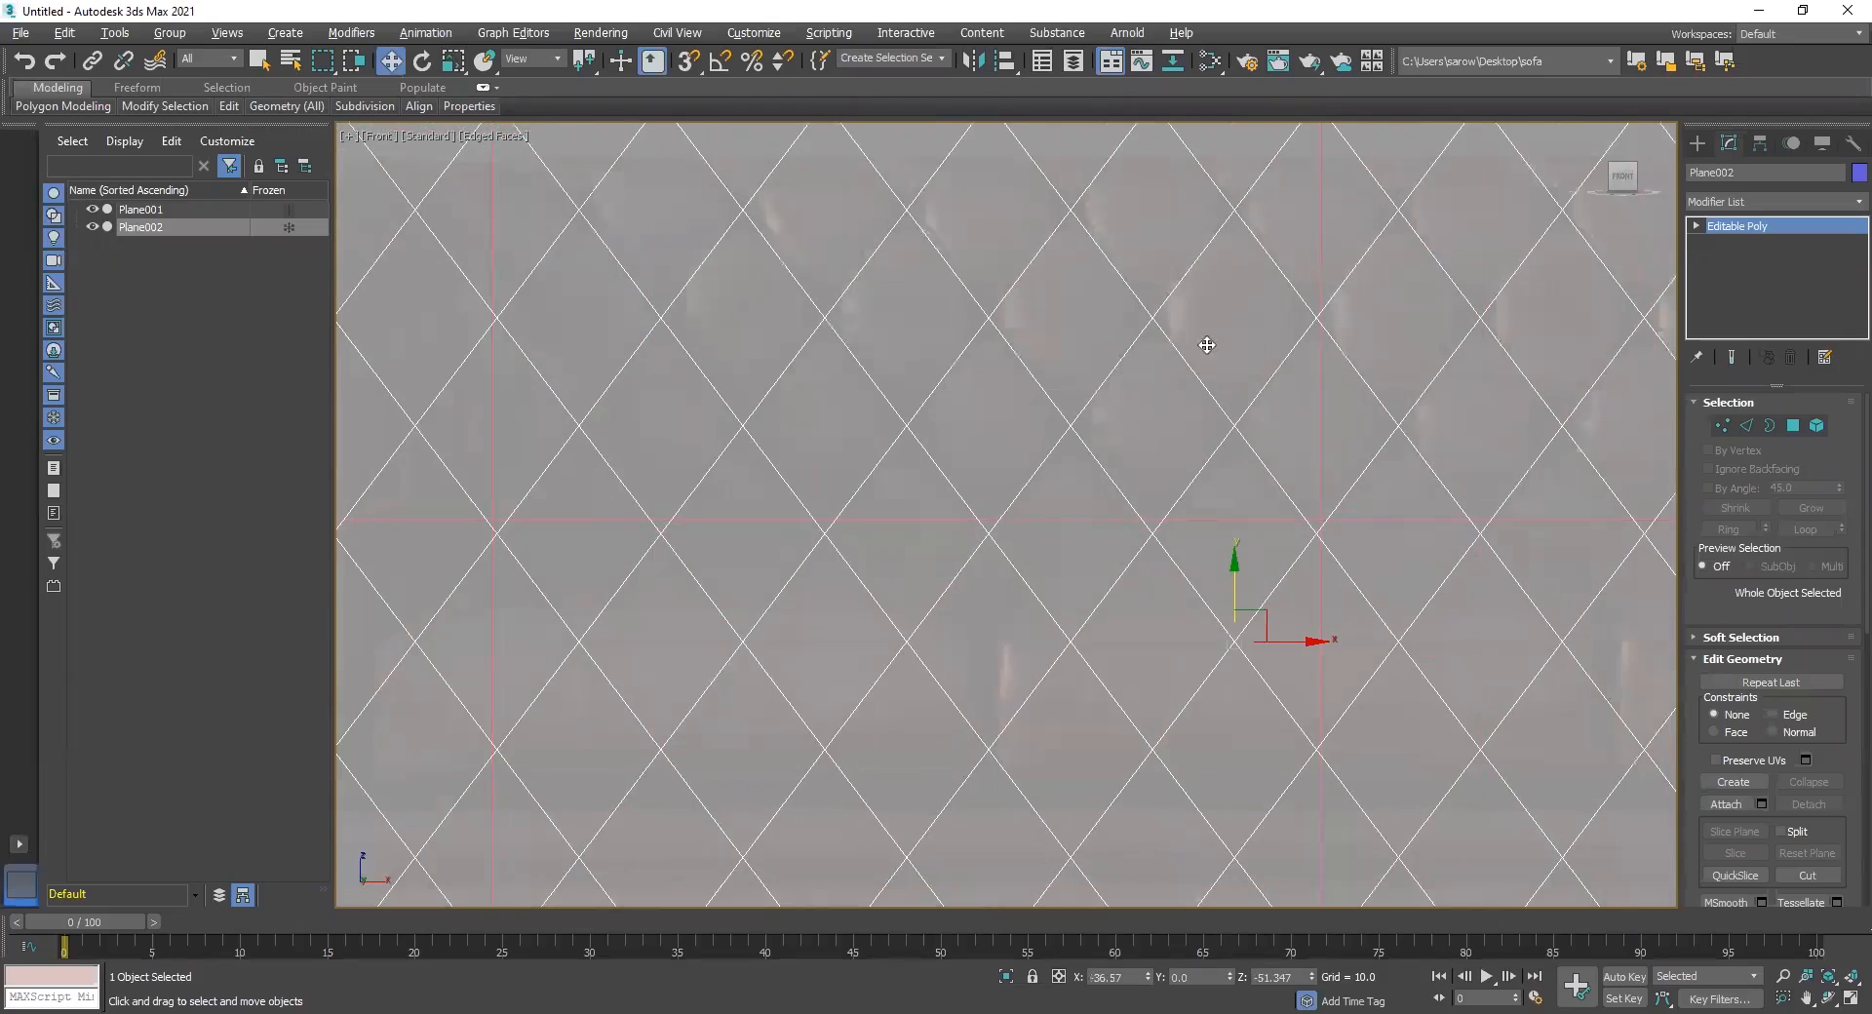
pyautogui.moveTo(745, 488); pyautogui.dragTo(681, 387, button='middle')
pyautogui.moveTo(1045, 405); pyautogui.dragTo(530, 539, button='middle')
pyautogui.moveTo(996, 491); pyautogui.dragTo(1348, 464, button='middle')
pyautogui.moveTo(1141, 435); pyautogui.dragTo(1349, 518, button='middle')
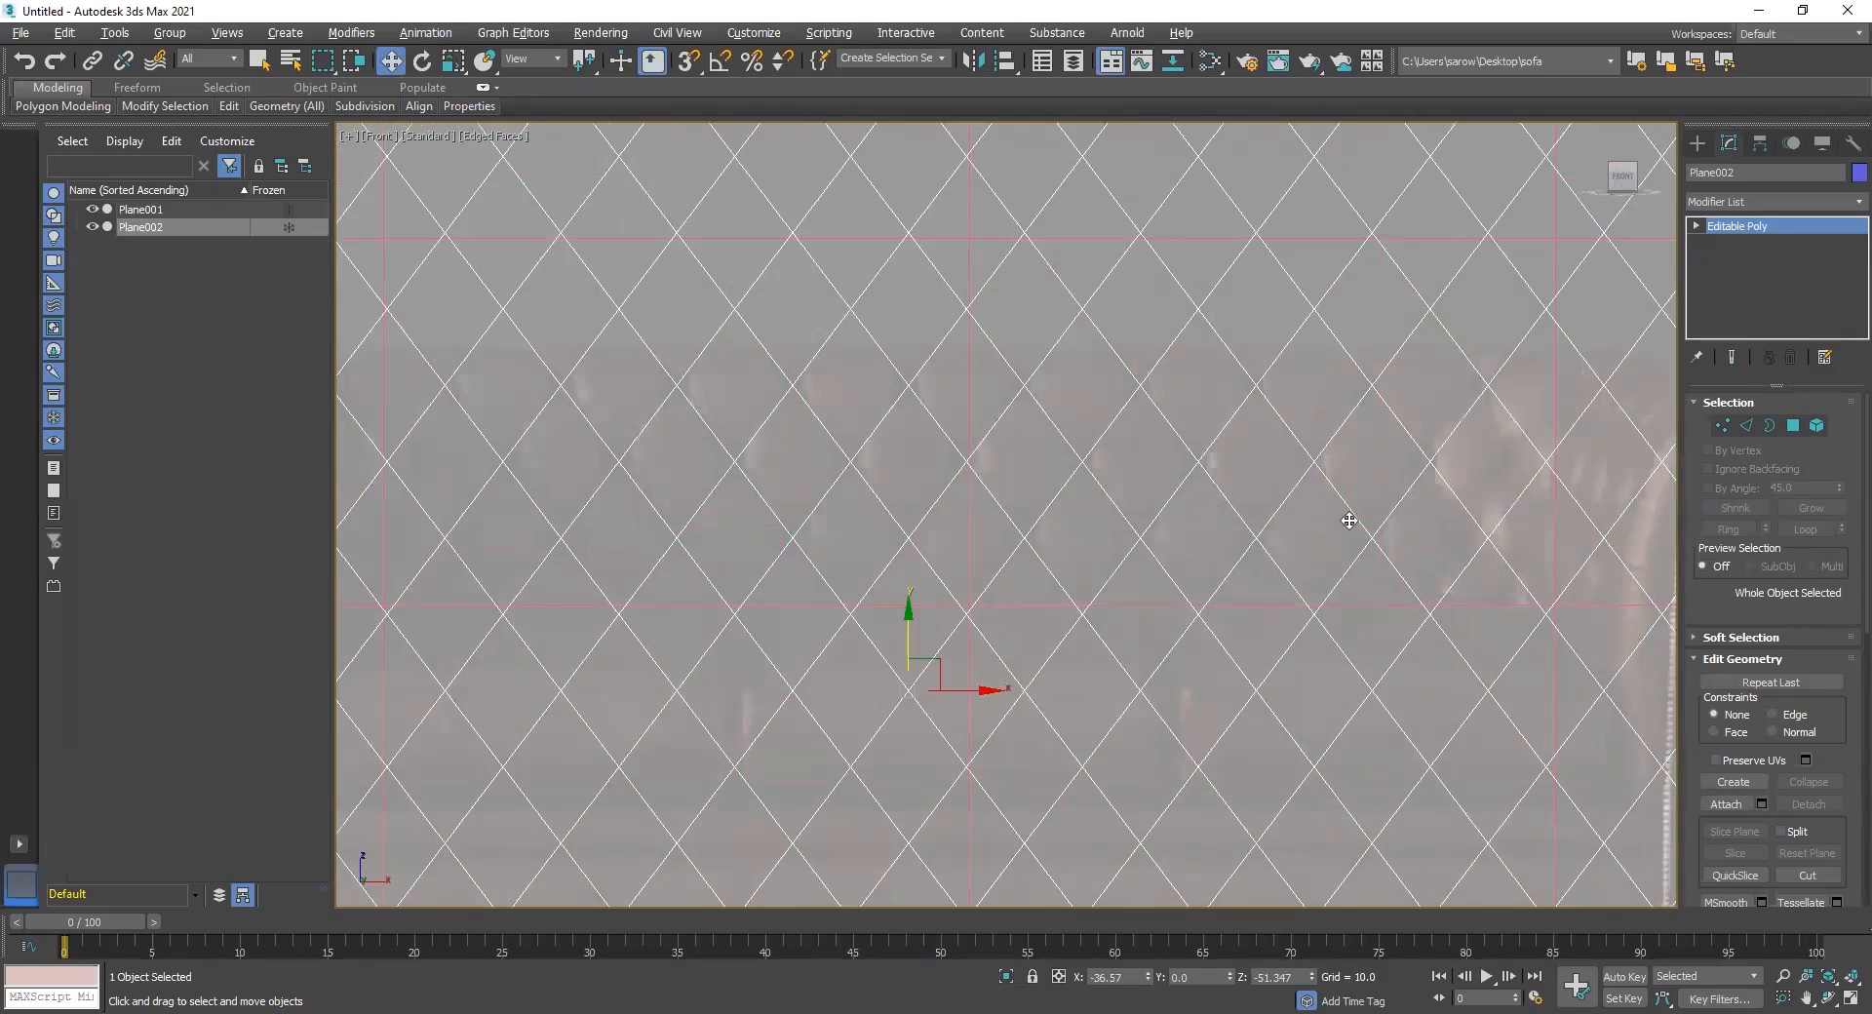
pyautogui.scroll(-3, 1125, 468)
pyautogui.scroll(1, 1093, 487)
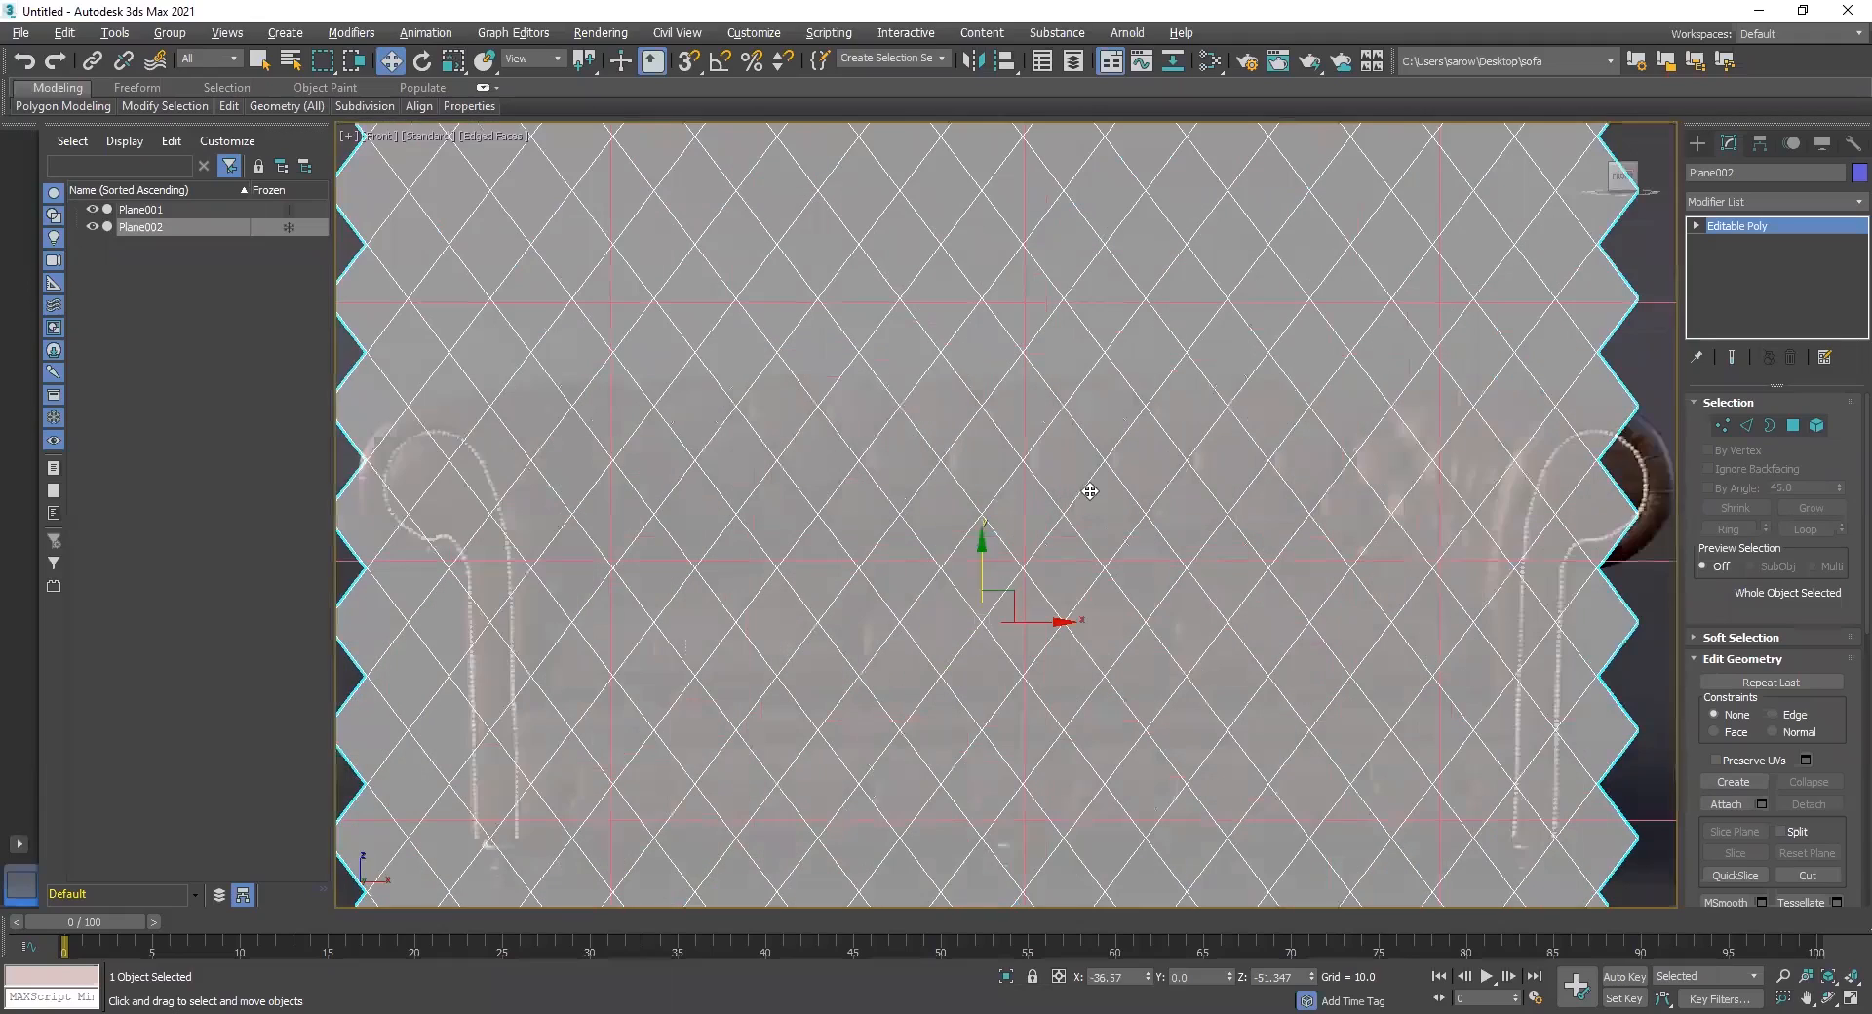
pyautogui.scroll(-2, 1090, 514)
pyautogui.scroll(1, 1060, 484)
pyautogui.scroll(1, 882, 518)
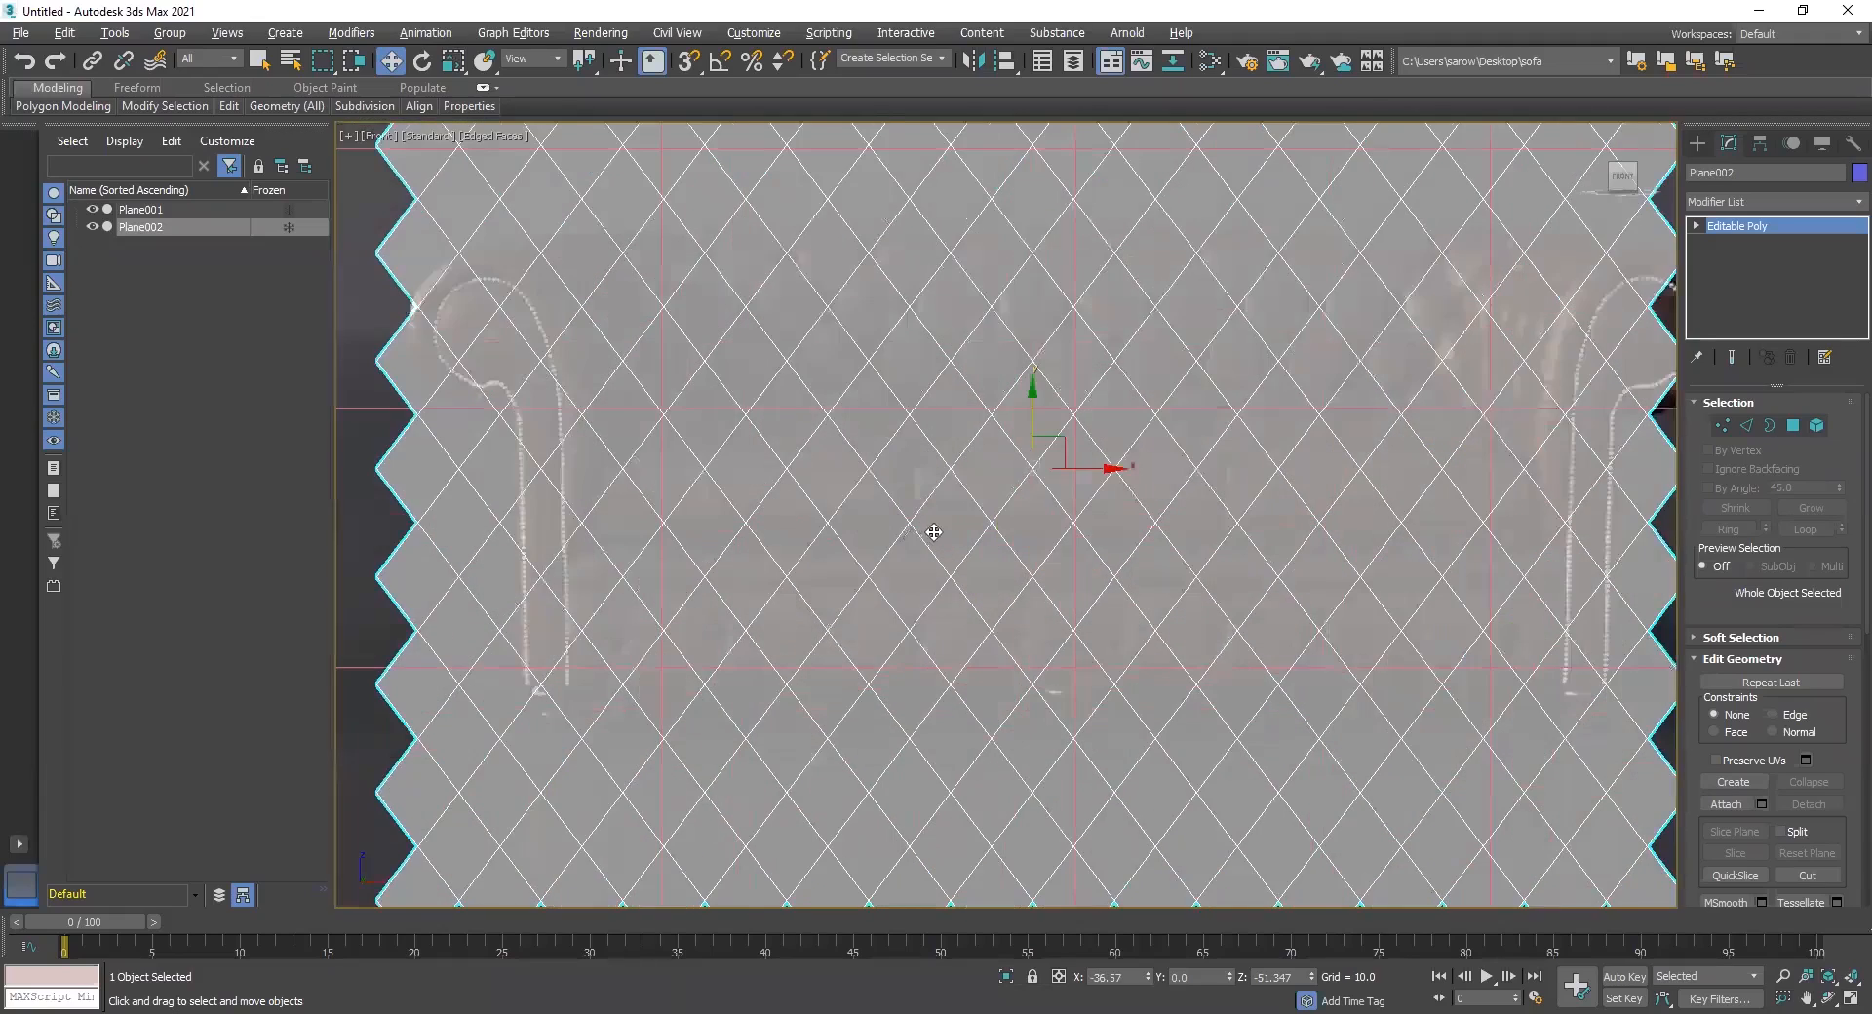
pyautogui.scroll(2, 936, 530)
pyautogui.scroll(2, 1015, 536)
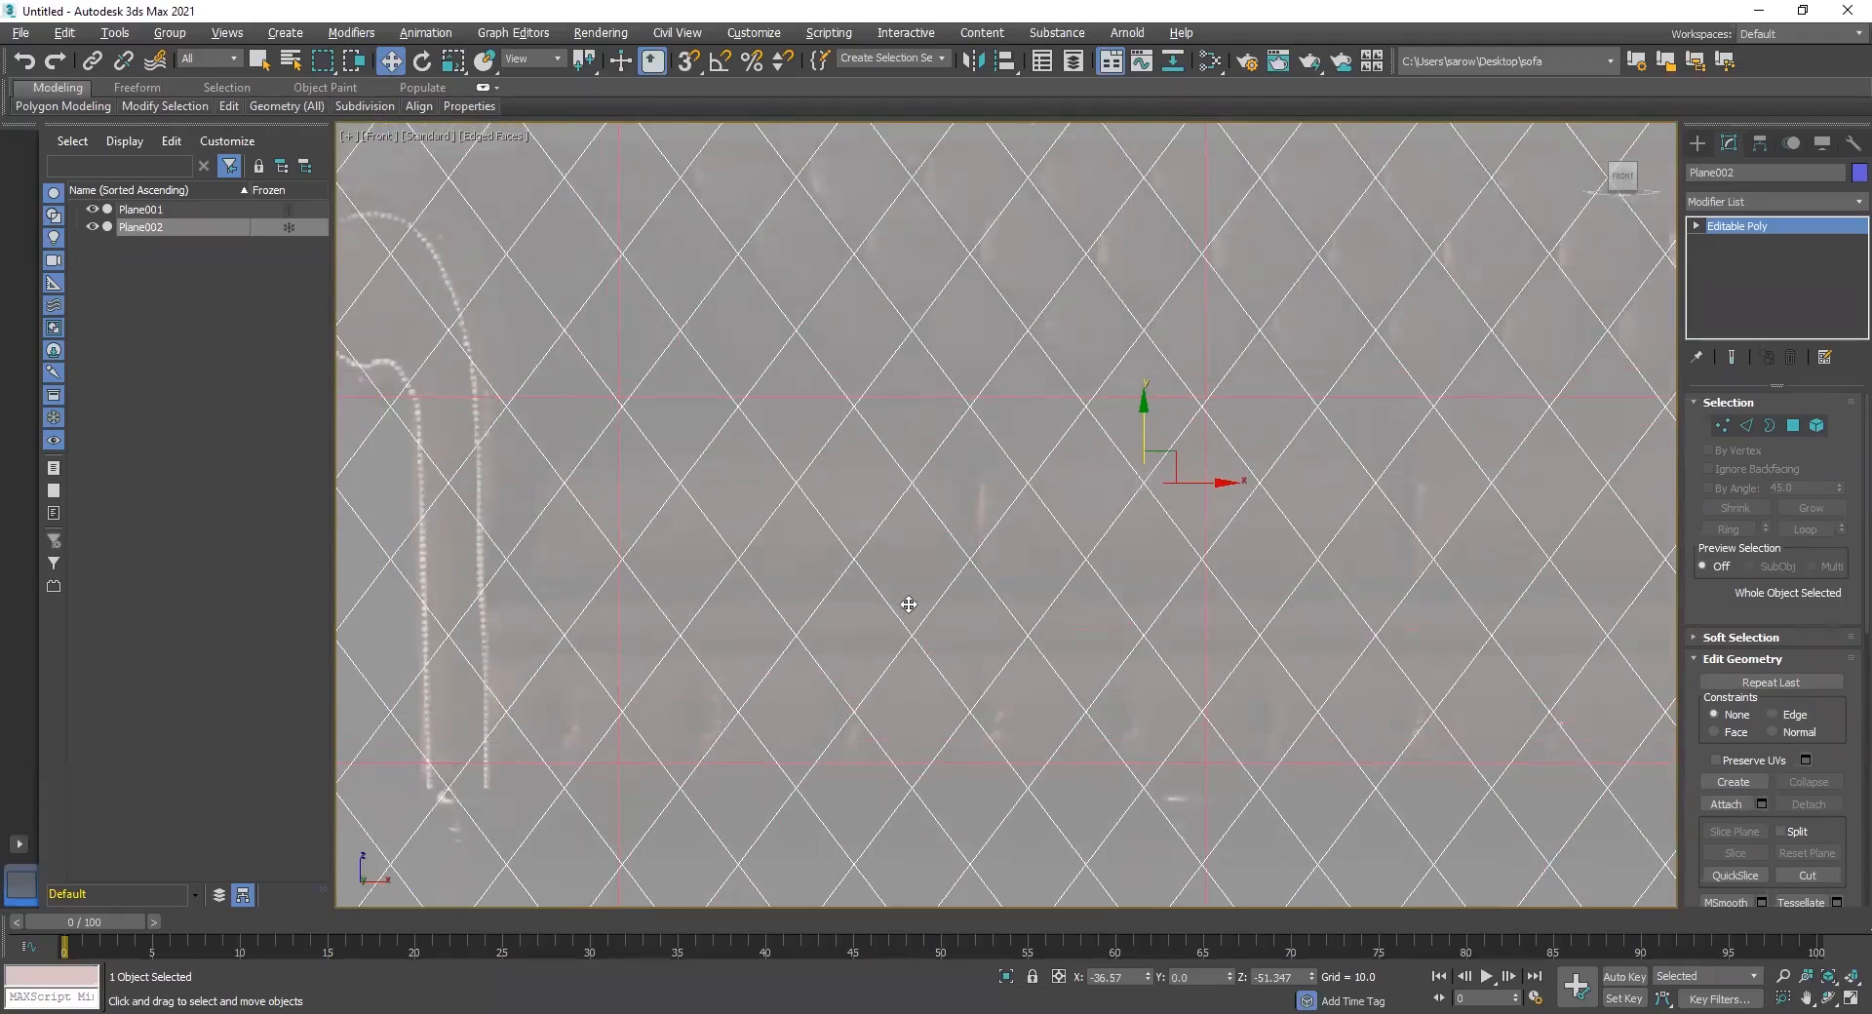
# Hide the diamond grid plane to expose the backrest's tufting on the reference image
pyautogui.moveTo(987, 499); pyautogui.dragTo(1004, 639, button='middle')
pyautogui.moveTo(920, 573); pyautogui.dragTo(778, 573, button='middle')
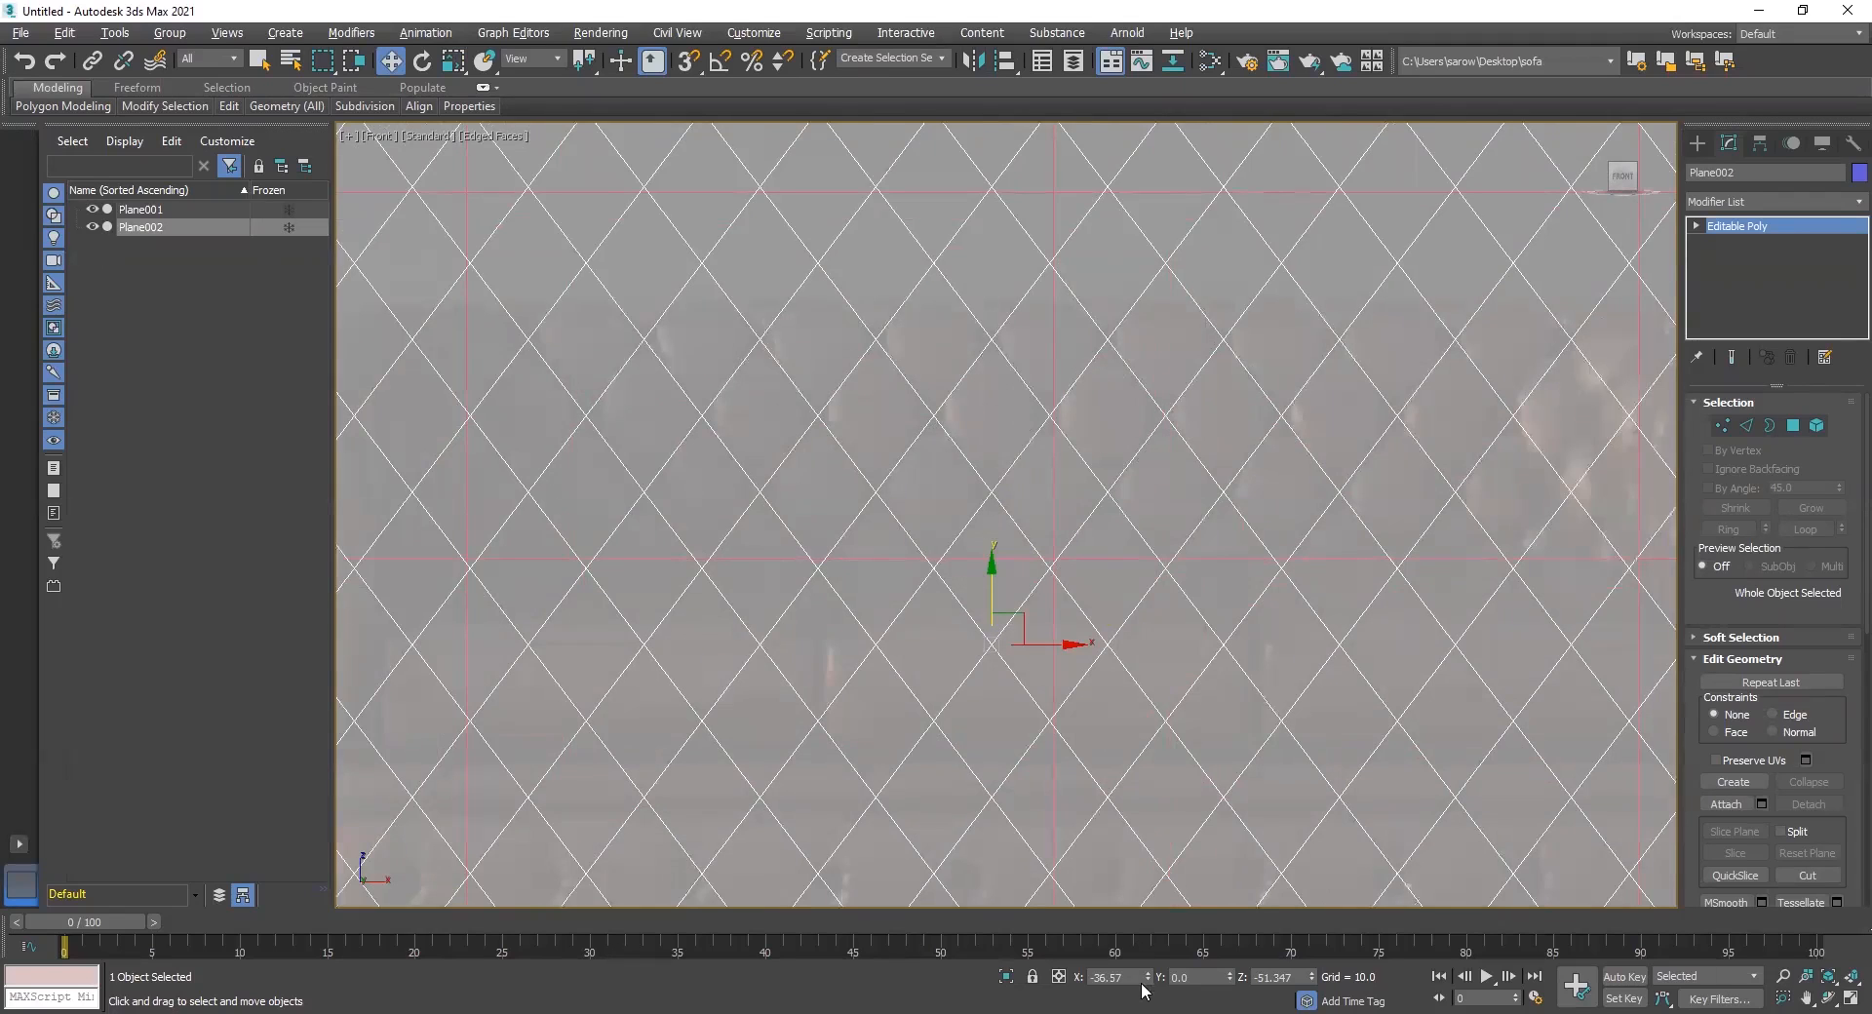
pyautogui.scroll(3, 1161, 398)
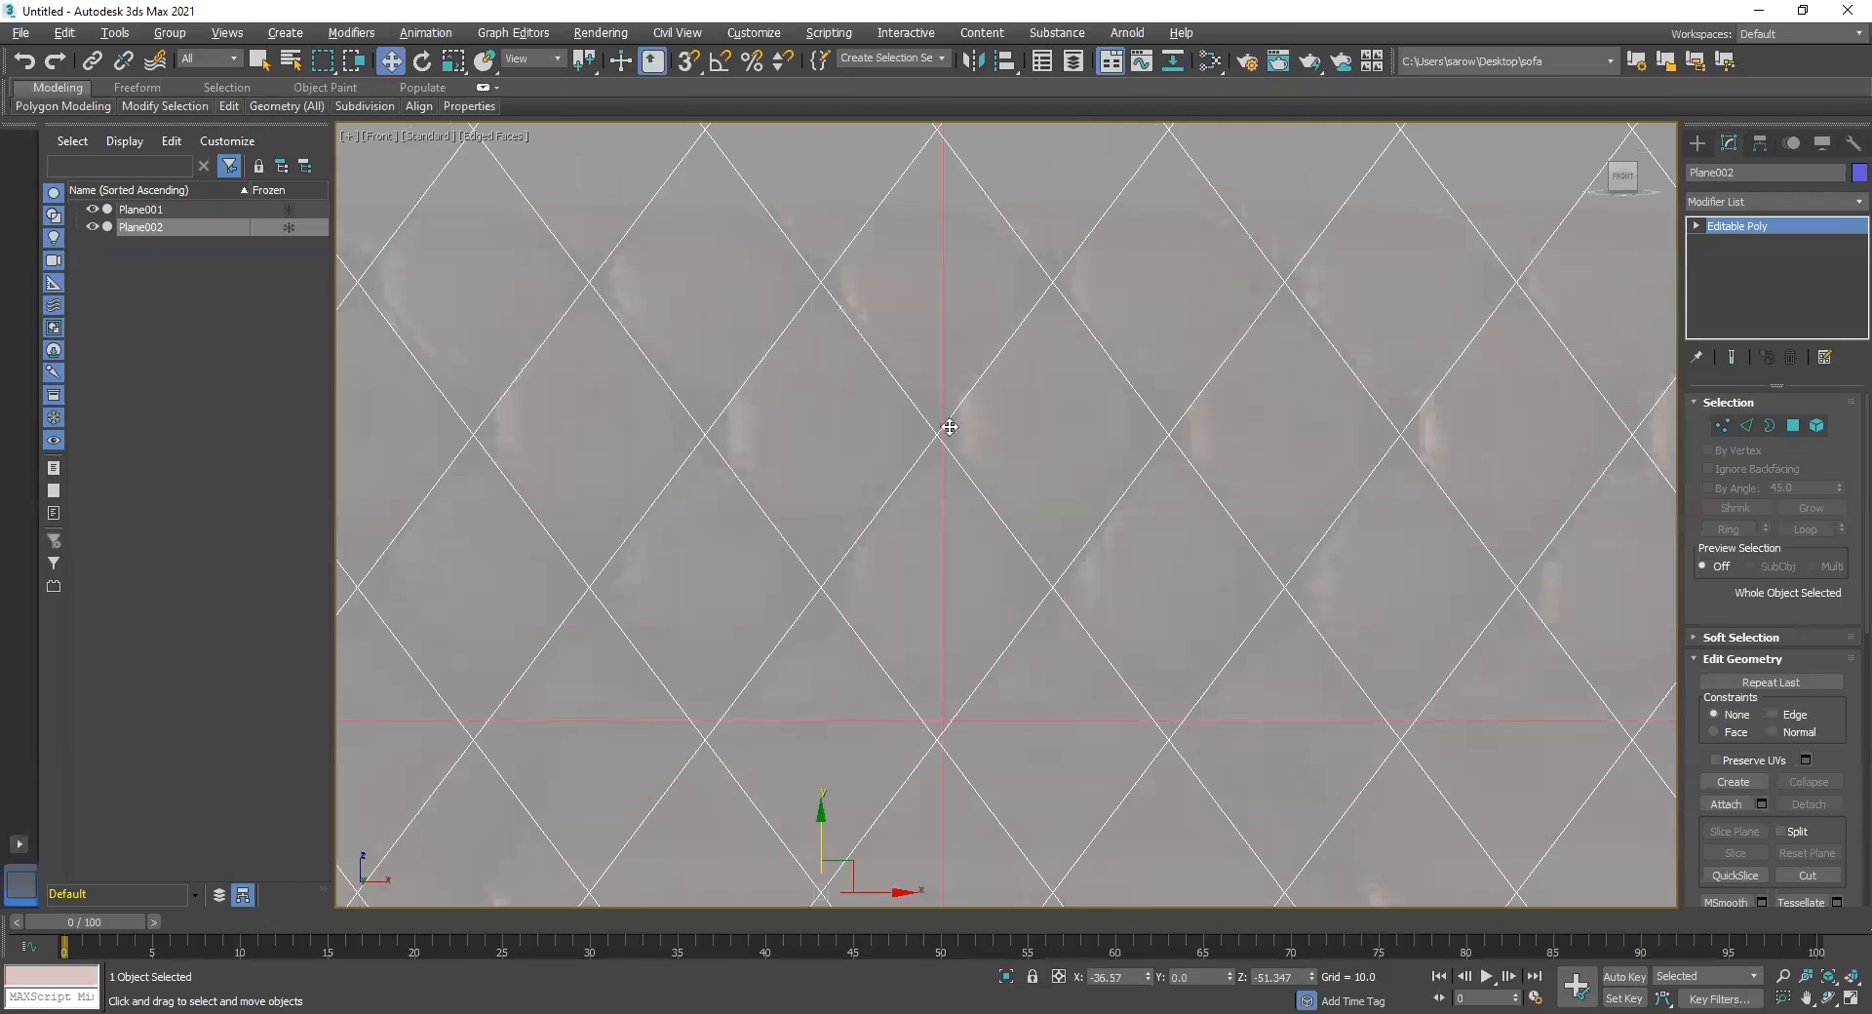
pyautogui.click(92, 225)
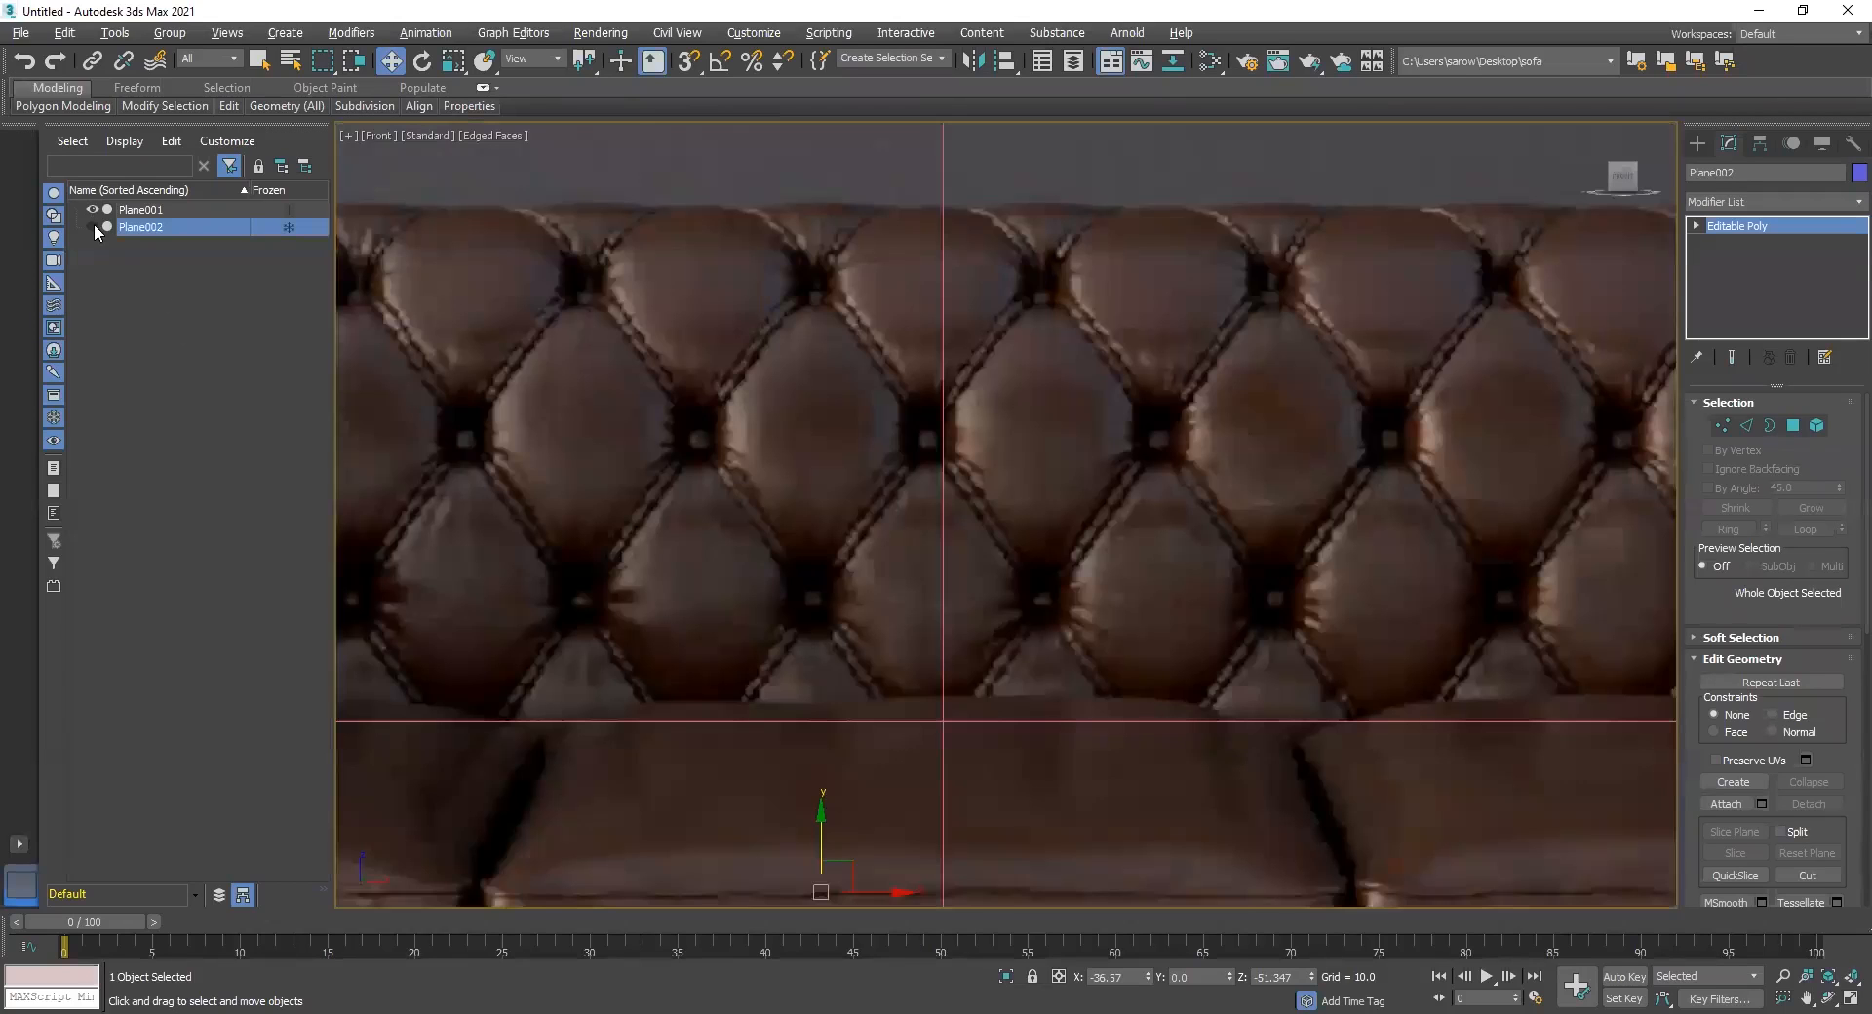
# Compare the diamond grid with the backrest's tufting buttons by repeatedly showing and hiding the grid plane, ending with it shown
pyautogui.click(94, 225)
pyautogui.click(94, 225)
pyautogui.click(94, 225)
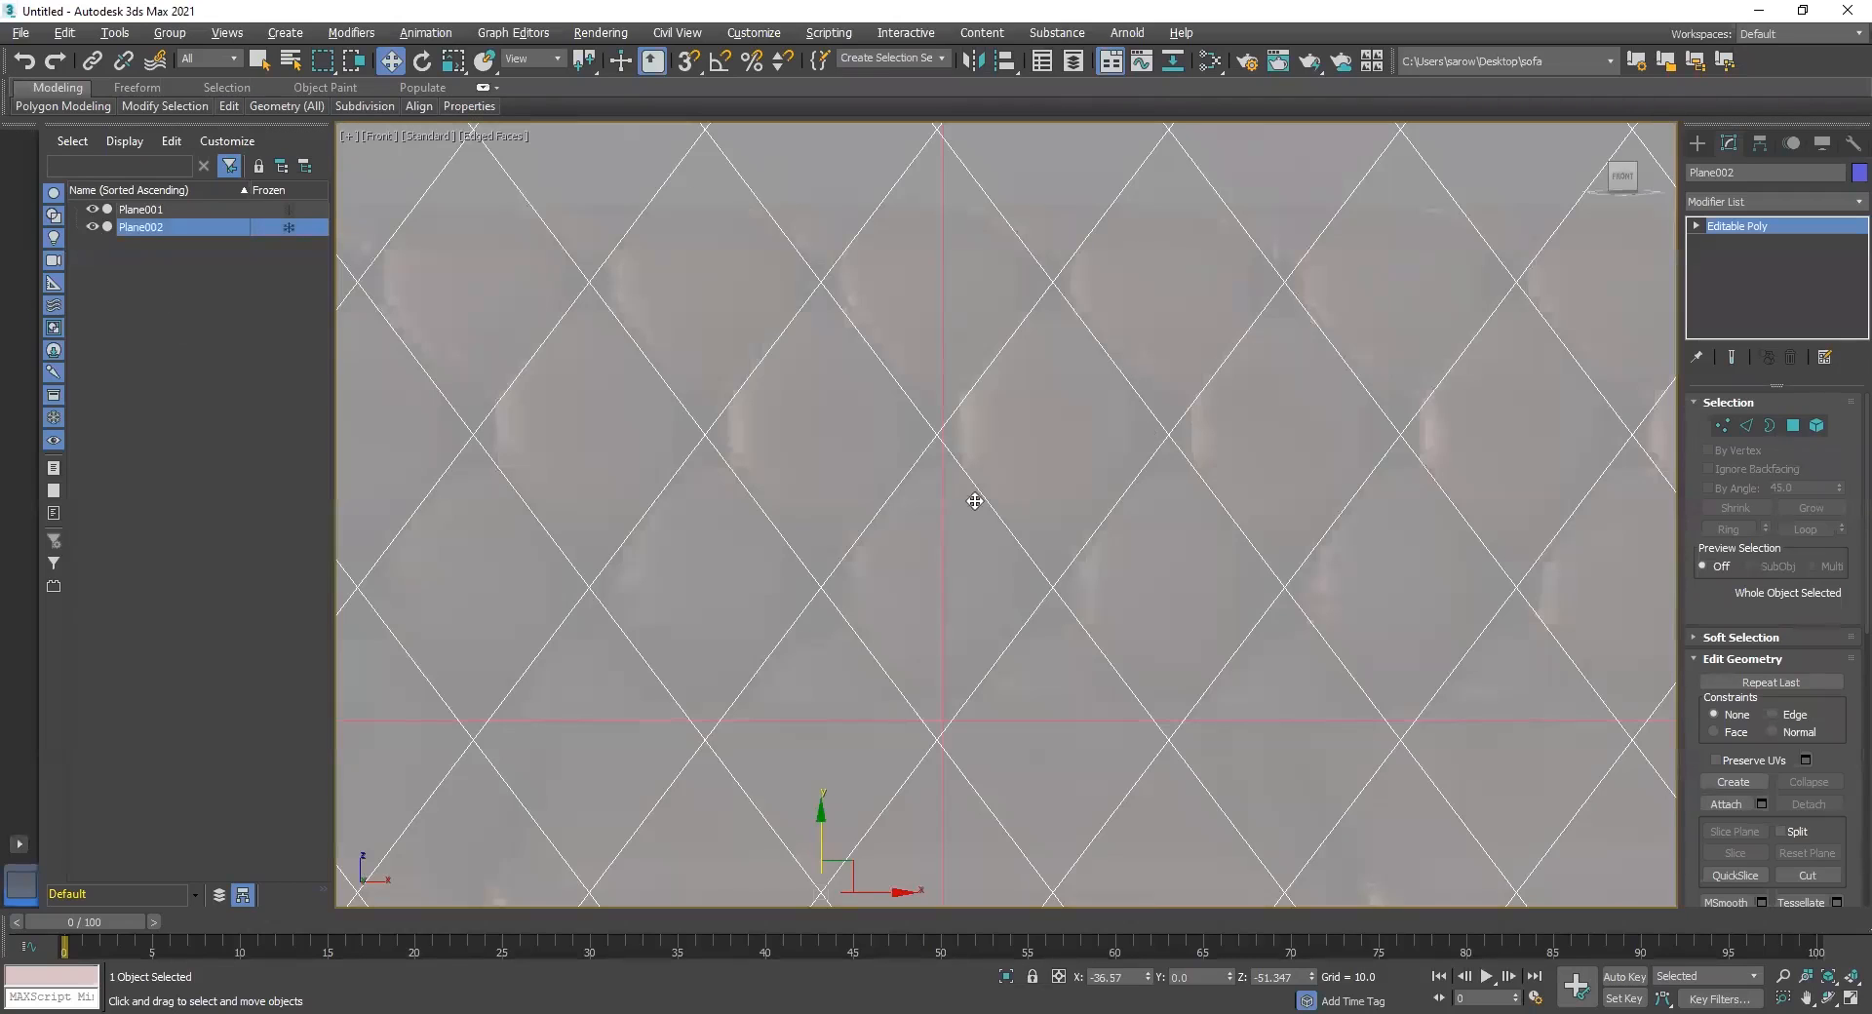
pyautogui.click(88, 220)
pyautogui.click(87, 221)
pyautogui.click(91, 226)
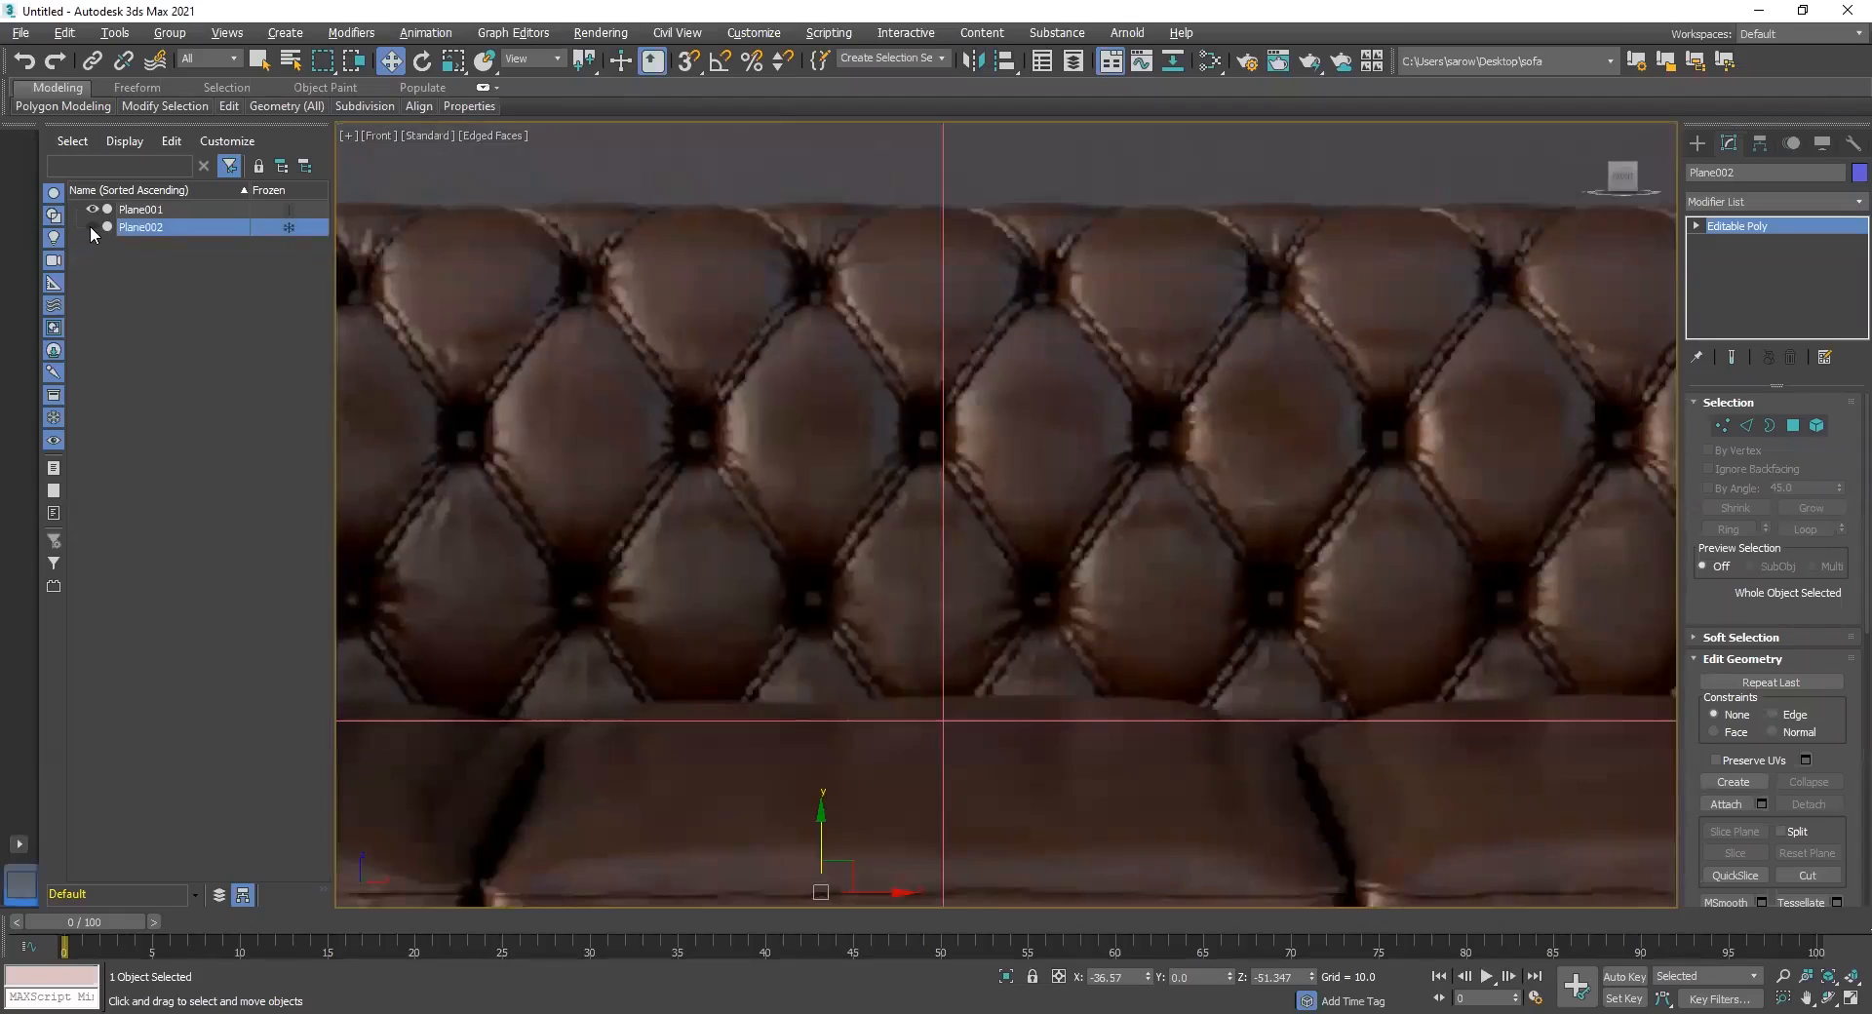
pyautogui.click(92, 226)
pyautogui.click(91, 226)
pyautogui.click(90, 225)
pyautogui.click(91, 225)
pyautogui.click(91, 225)
pyautogui.click(91, 225)
pyautogui.click(91, 225)
pyautogui.click(91, 225)
pyautogui.click(92, 226)
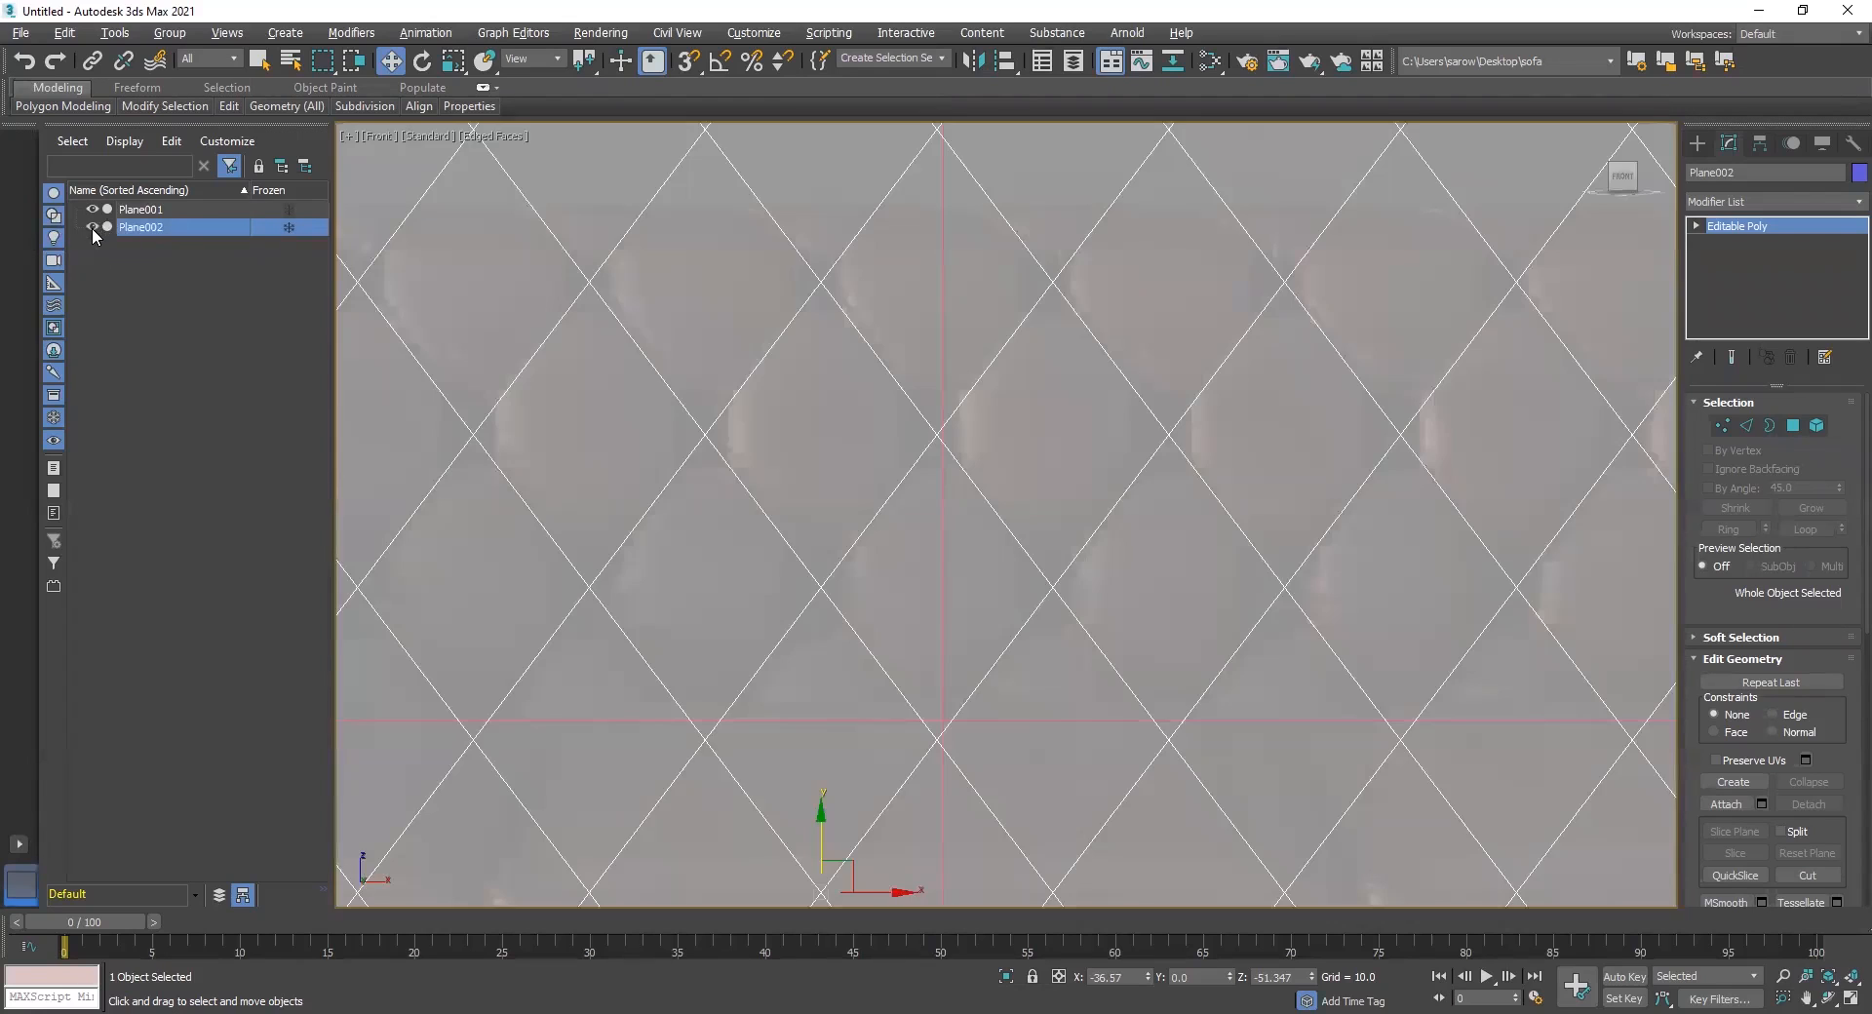
# Select all the vertices of the diamond grid plane for editing
pyautogui.scroll(-8, 845, 472)
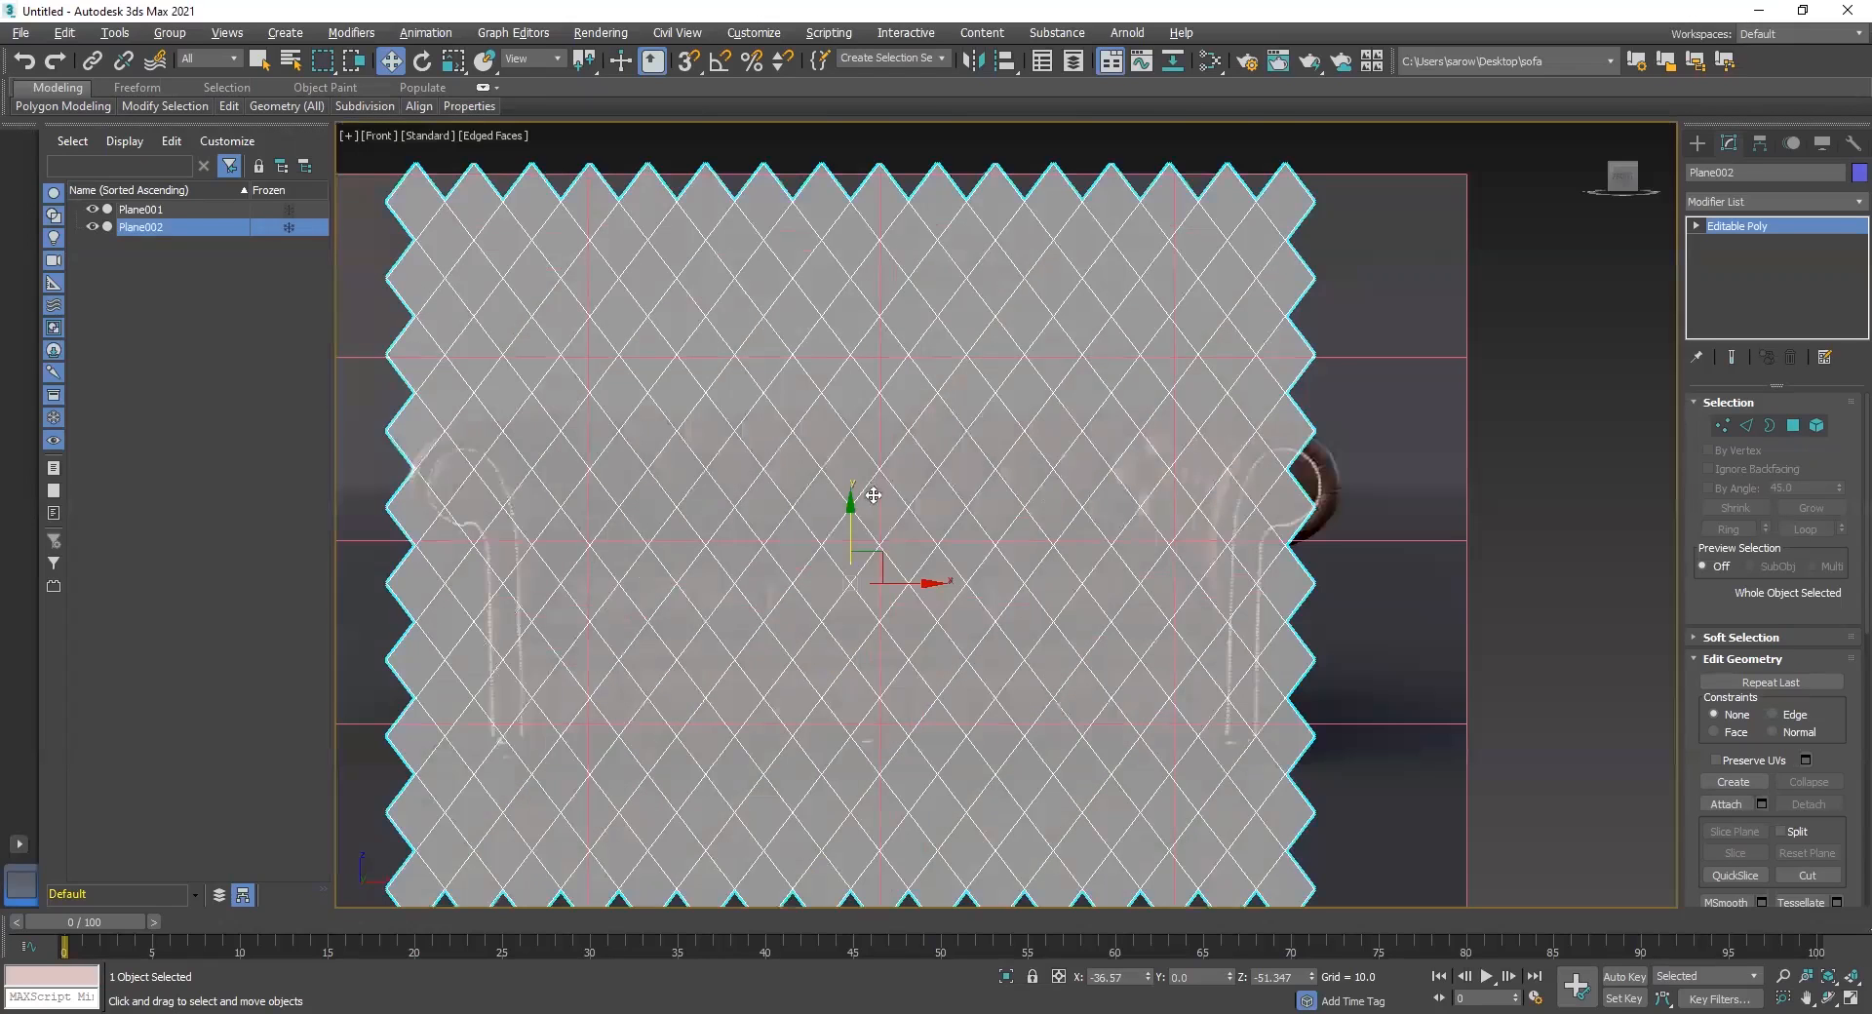
pyautogui.click(1723, 425)
pyautogui.scroll(-3, 1080, 516)
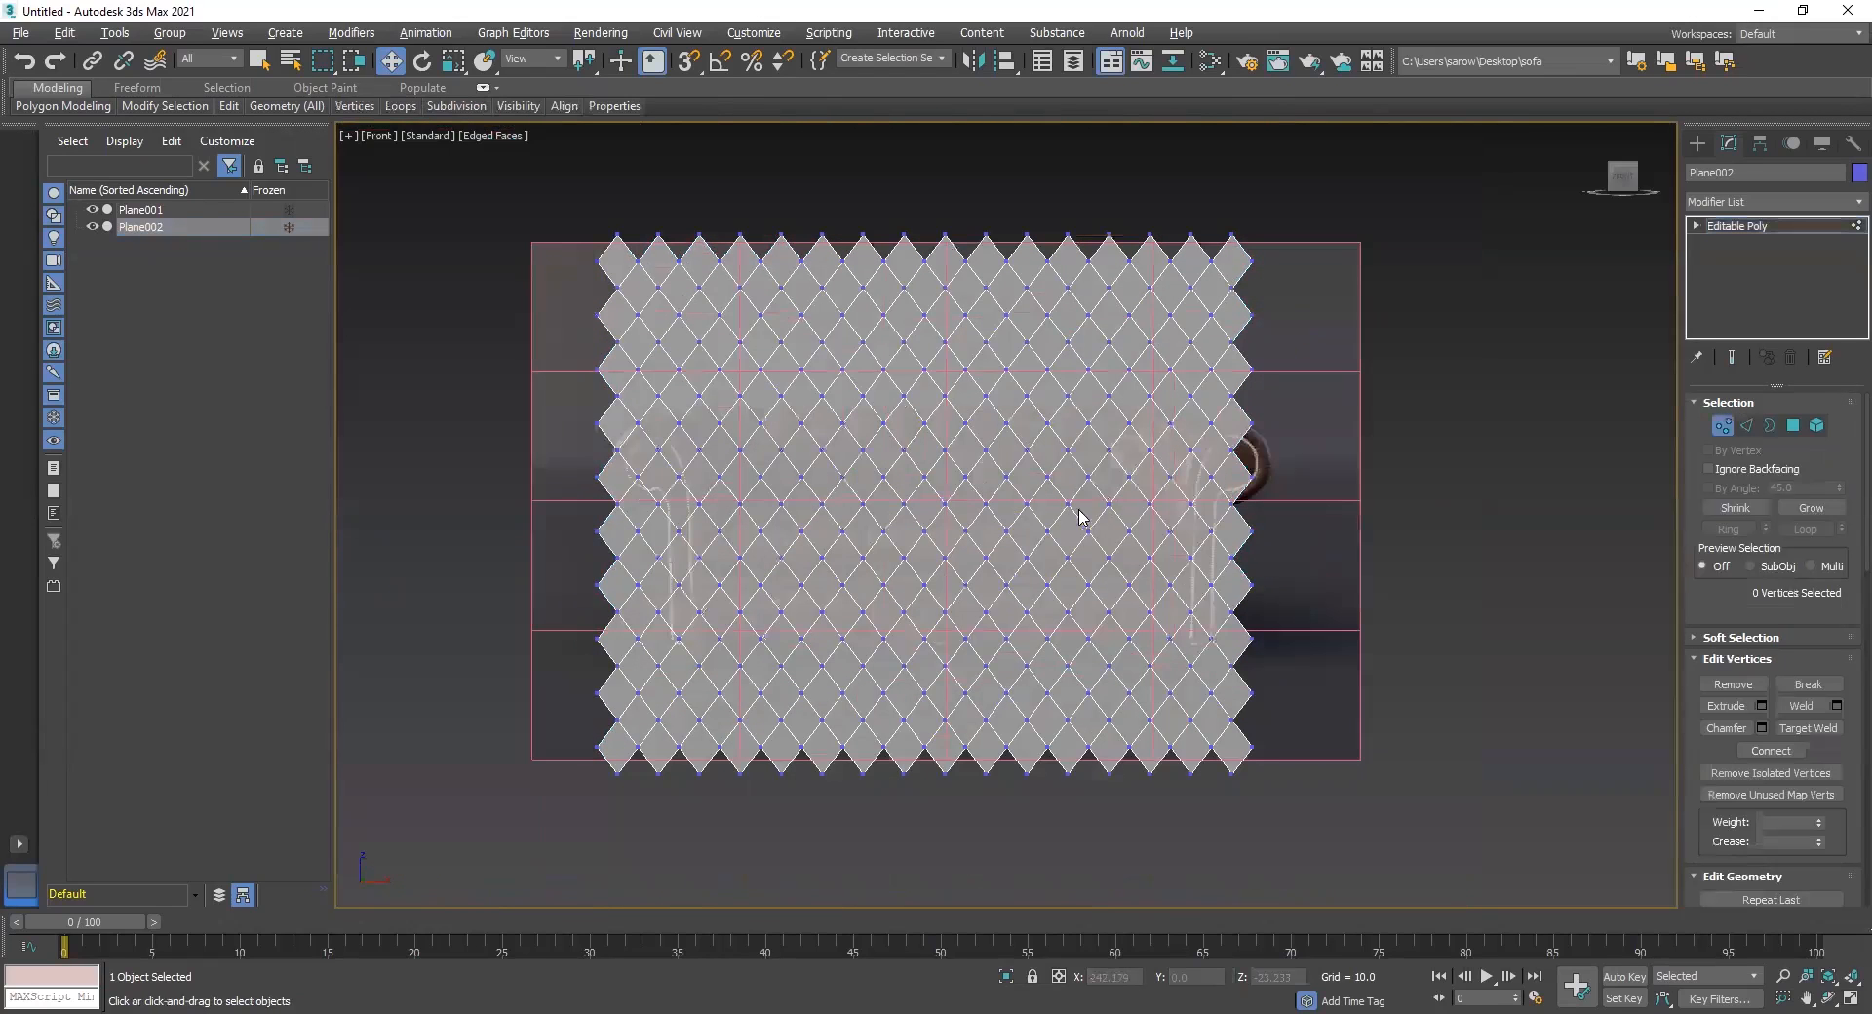
pyautogui.hotkey('ctrl', 'a')
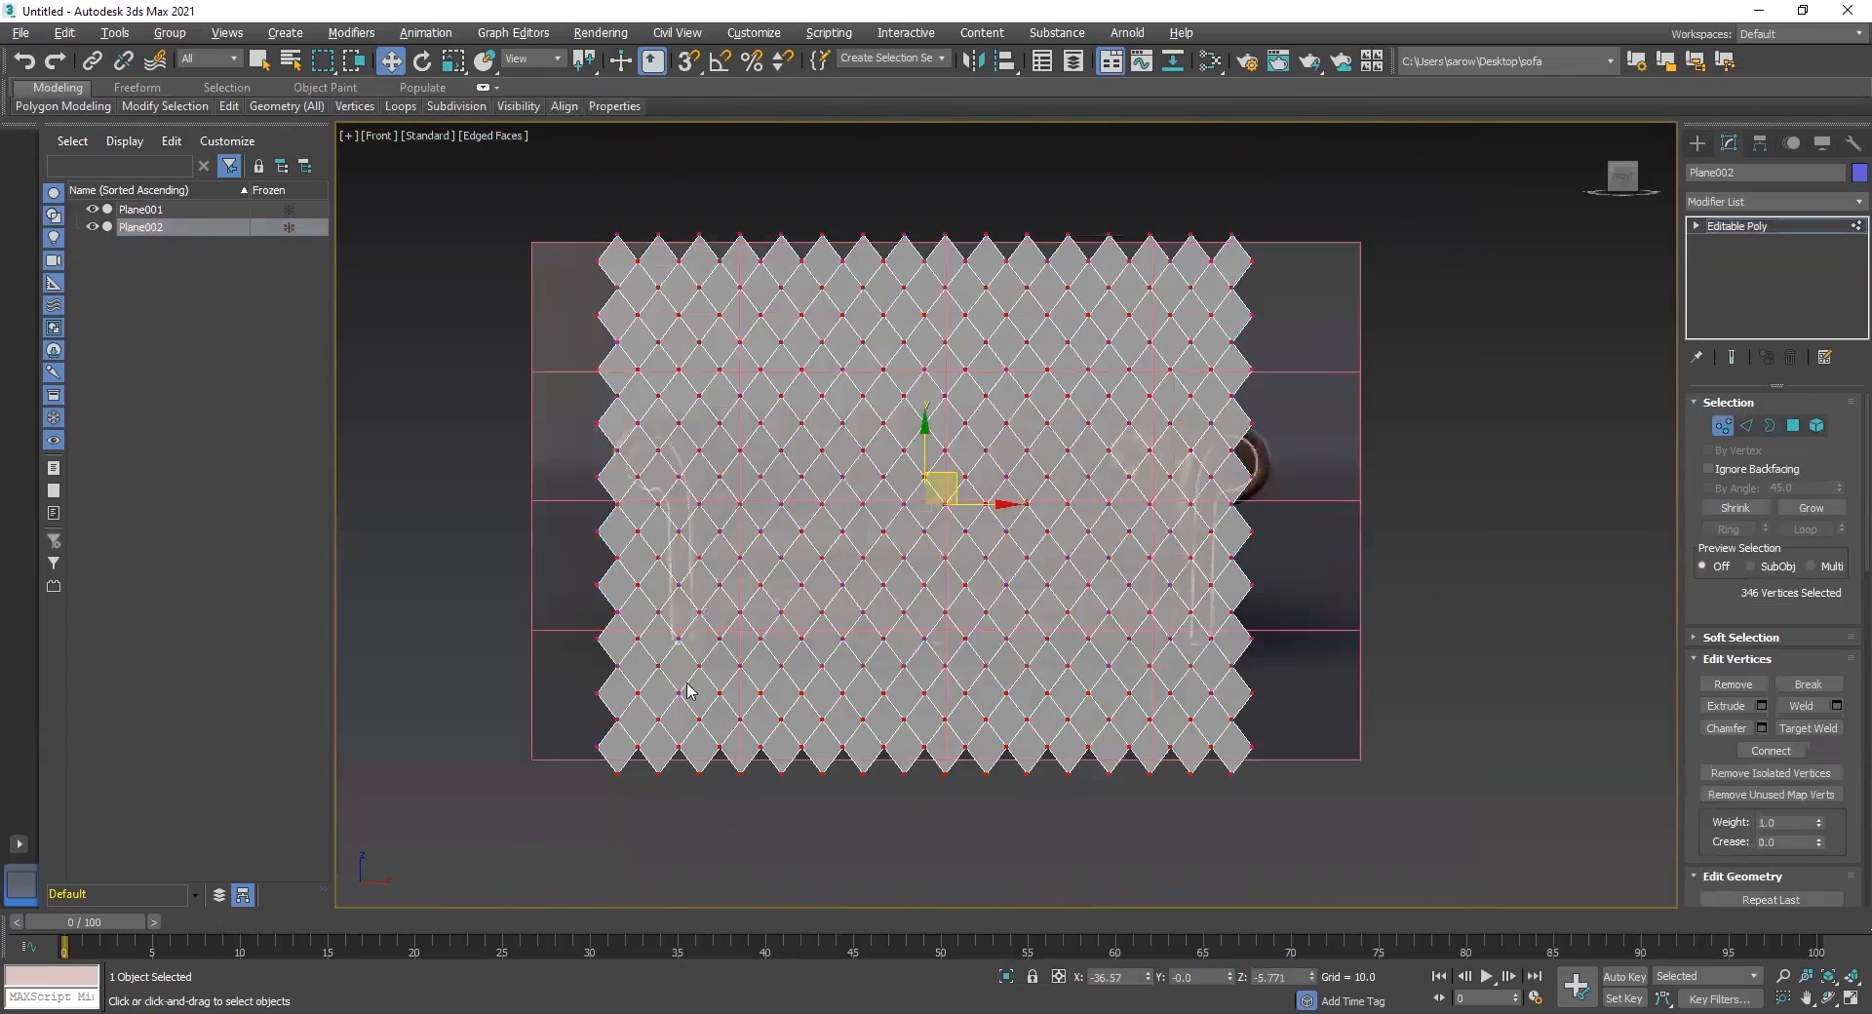
pyautogui.scroll(10, 973, 572)
pyautogui.moveTo(1256, 312); pyautogui.dragTo(1082, 591, button='middle')
pyautogui.scroll(3, 1019, 316)
pyautogui.moveTo(1004, 417); pyautogui.dragTo(1005, 478, button='middle')
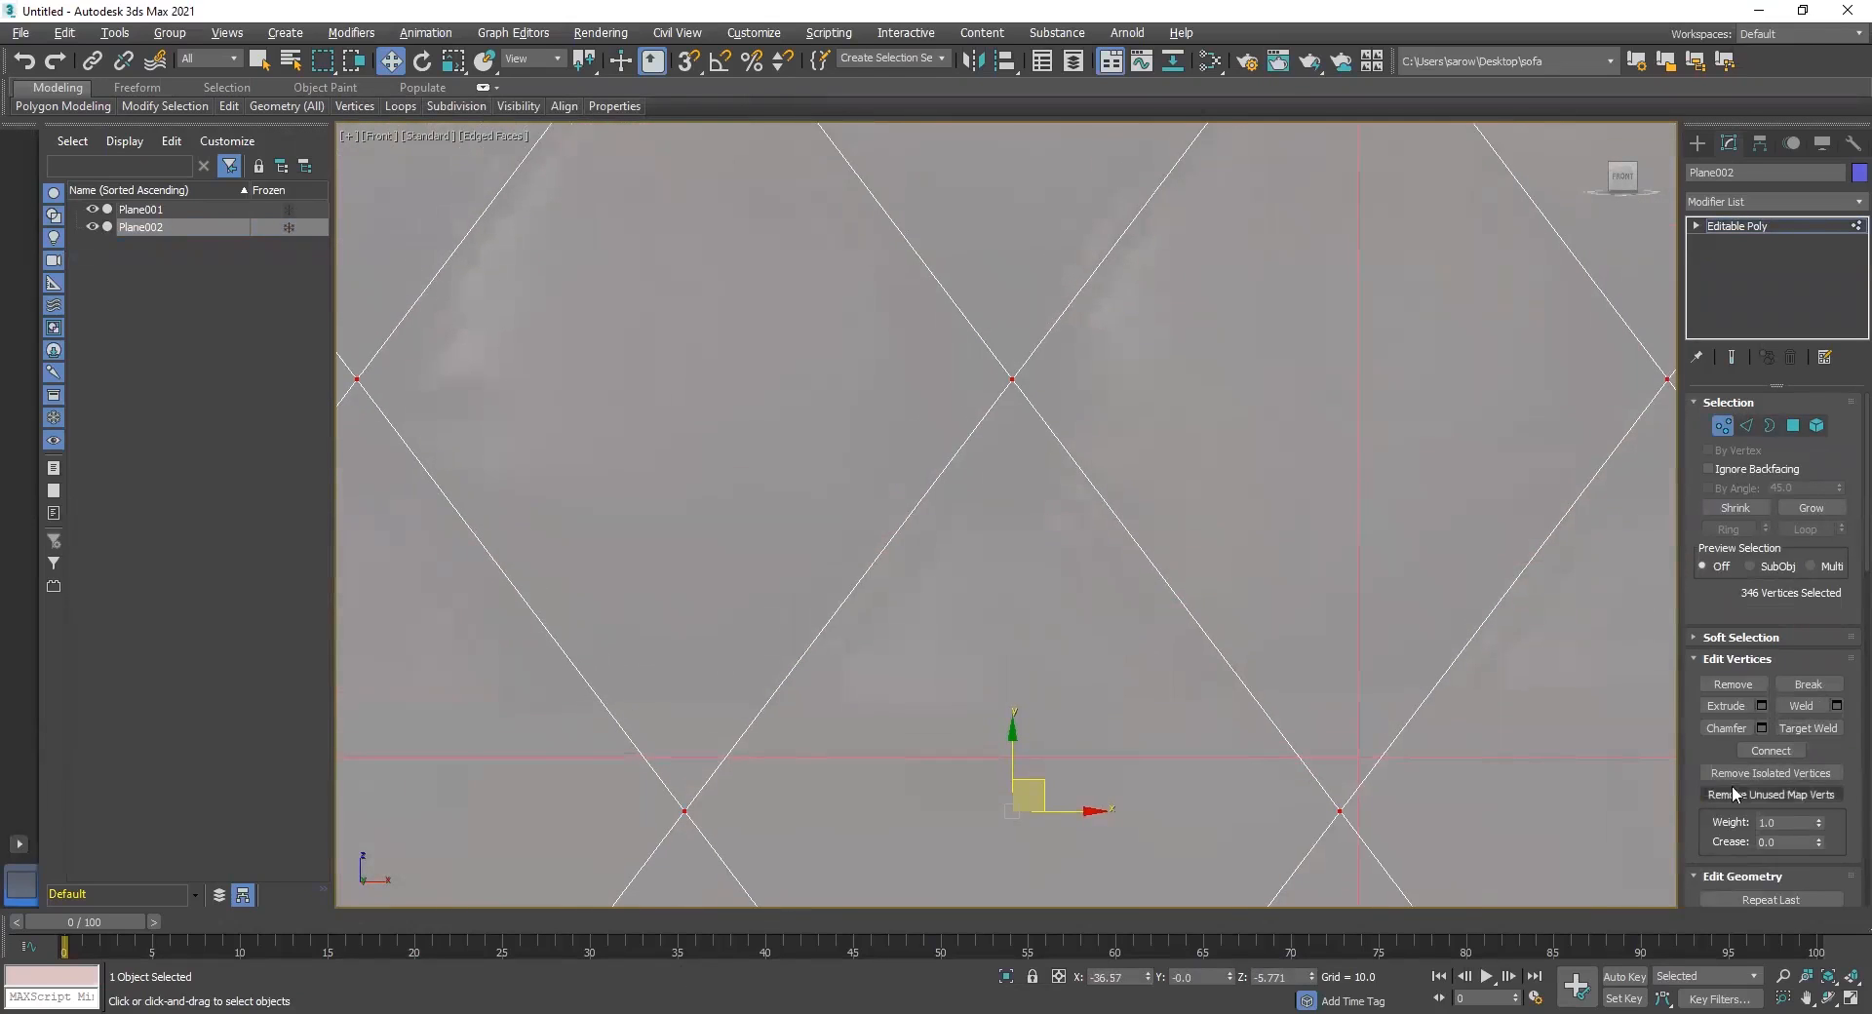
# Start a vertex chamfer on all the grid's intersections and raise the chamfer amount to about 17.4
pyautogui.click(1763, 731)
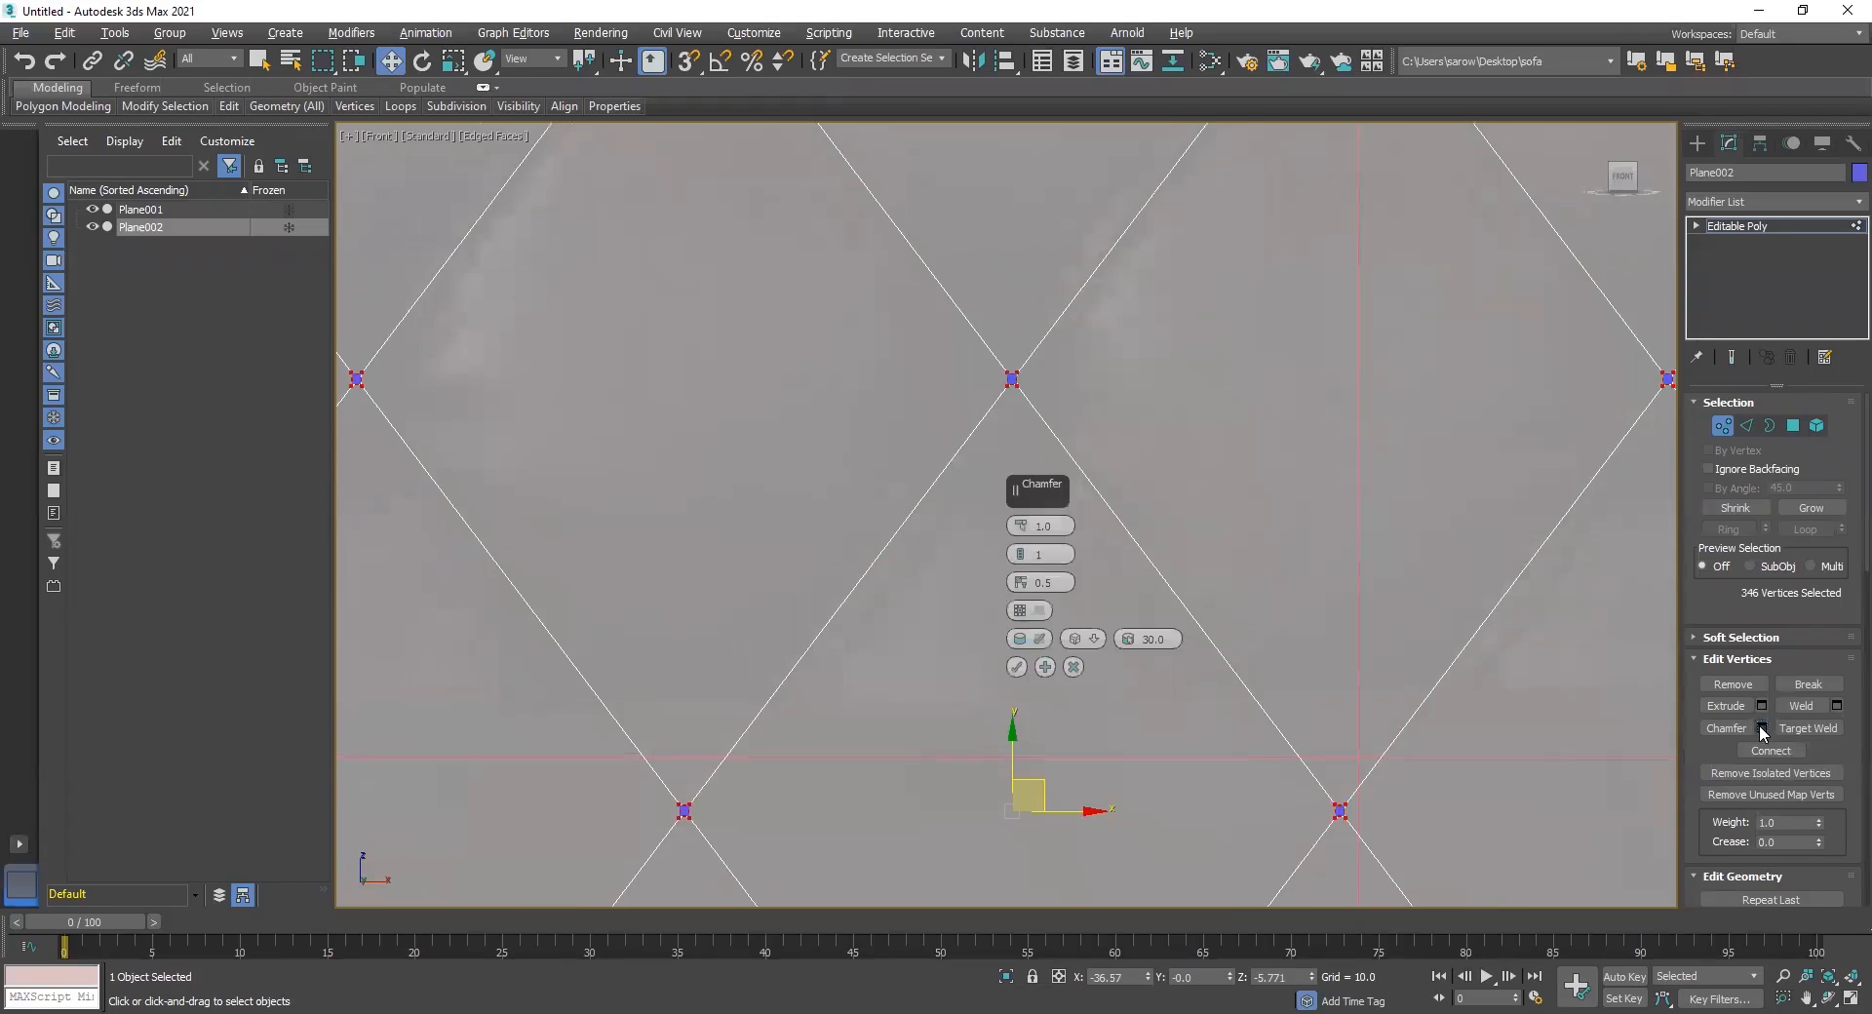
pyautogui.scroll(3, 945, 619)
pyautogui.moveTo(852, 609); pyautogui.dragTo(804, 622, button='middle')
pyautogui.scroll(4, 981, 367)
pyautogui.moveTo(980, 351); pyautogui.dragTo(858, 509, button='middle')
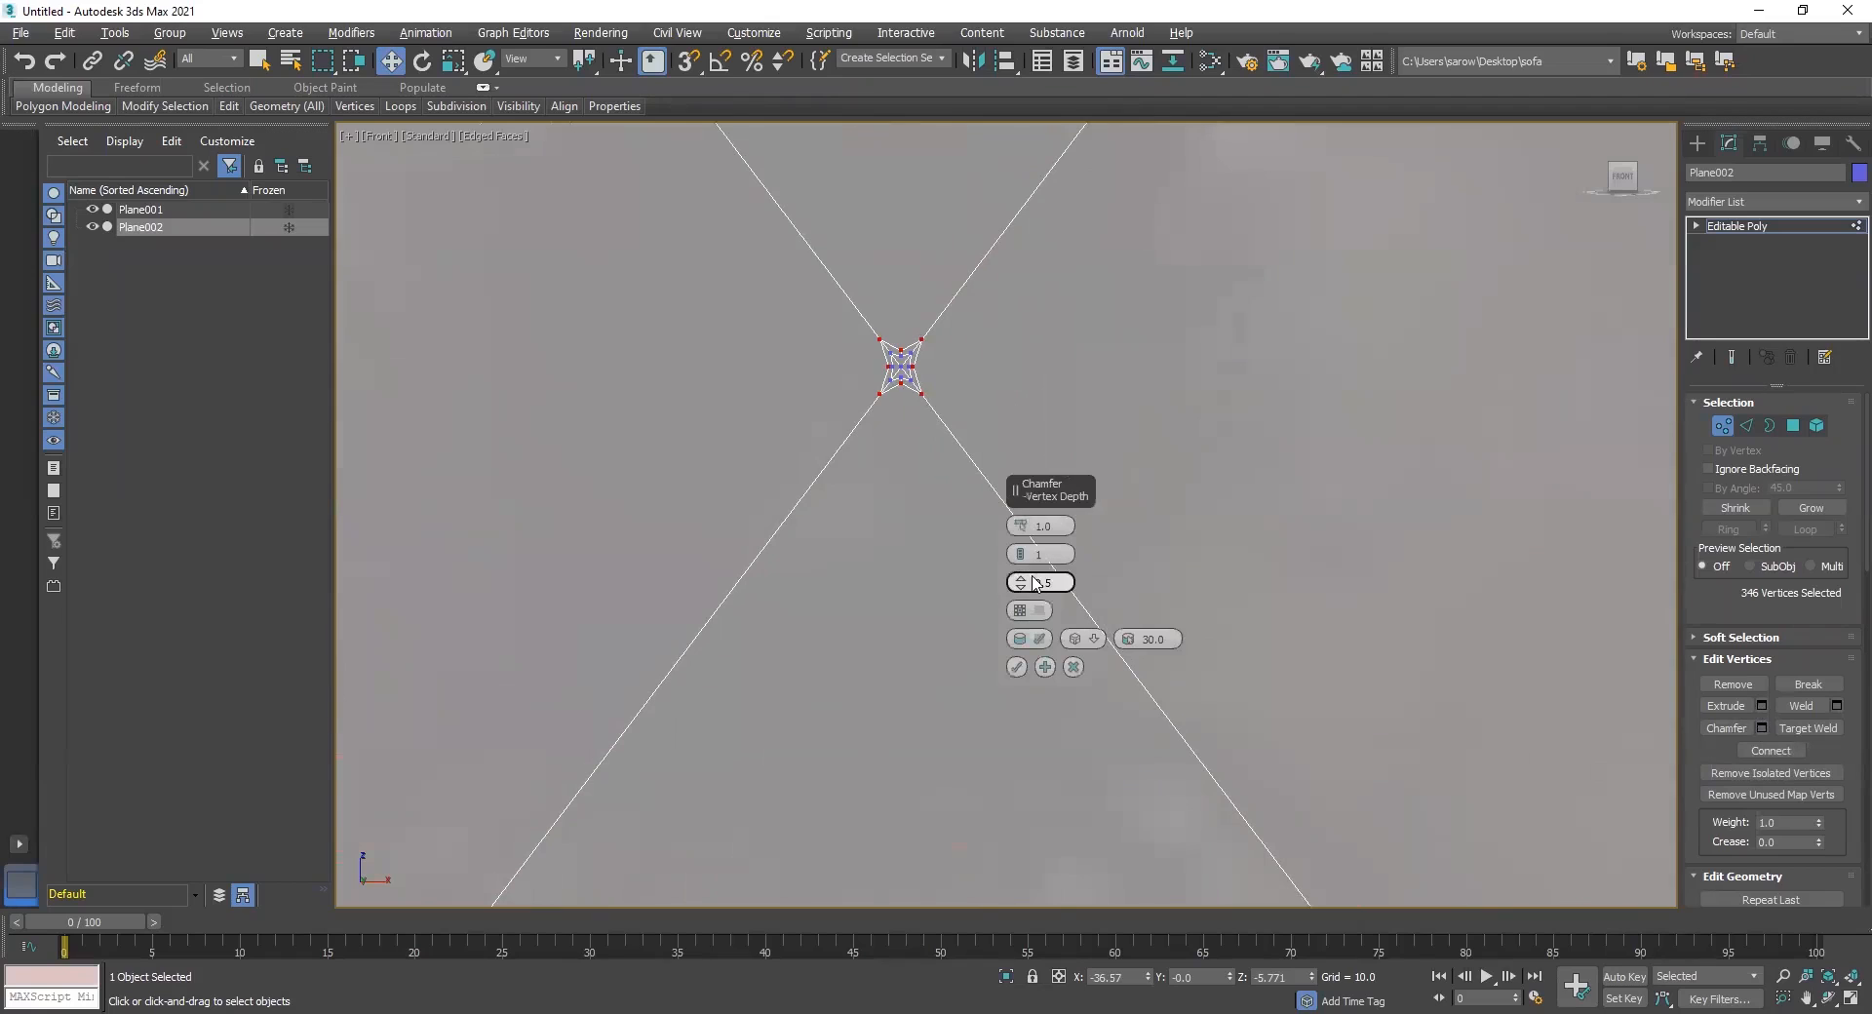
pyautogui.moveTo(1018, 564); pyautogui.dragTo(953, 451)
pyautogui.scroll(-7, 819, 472)
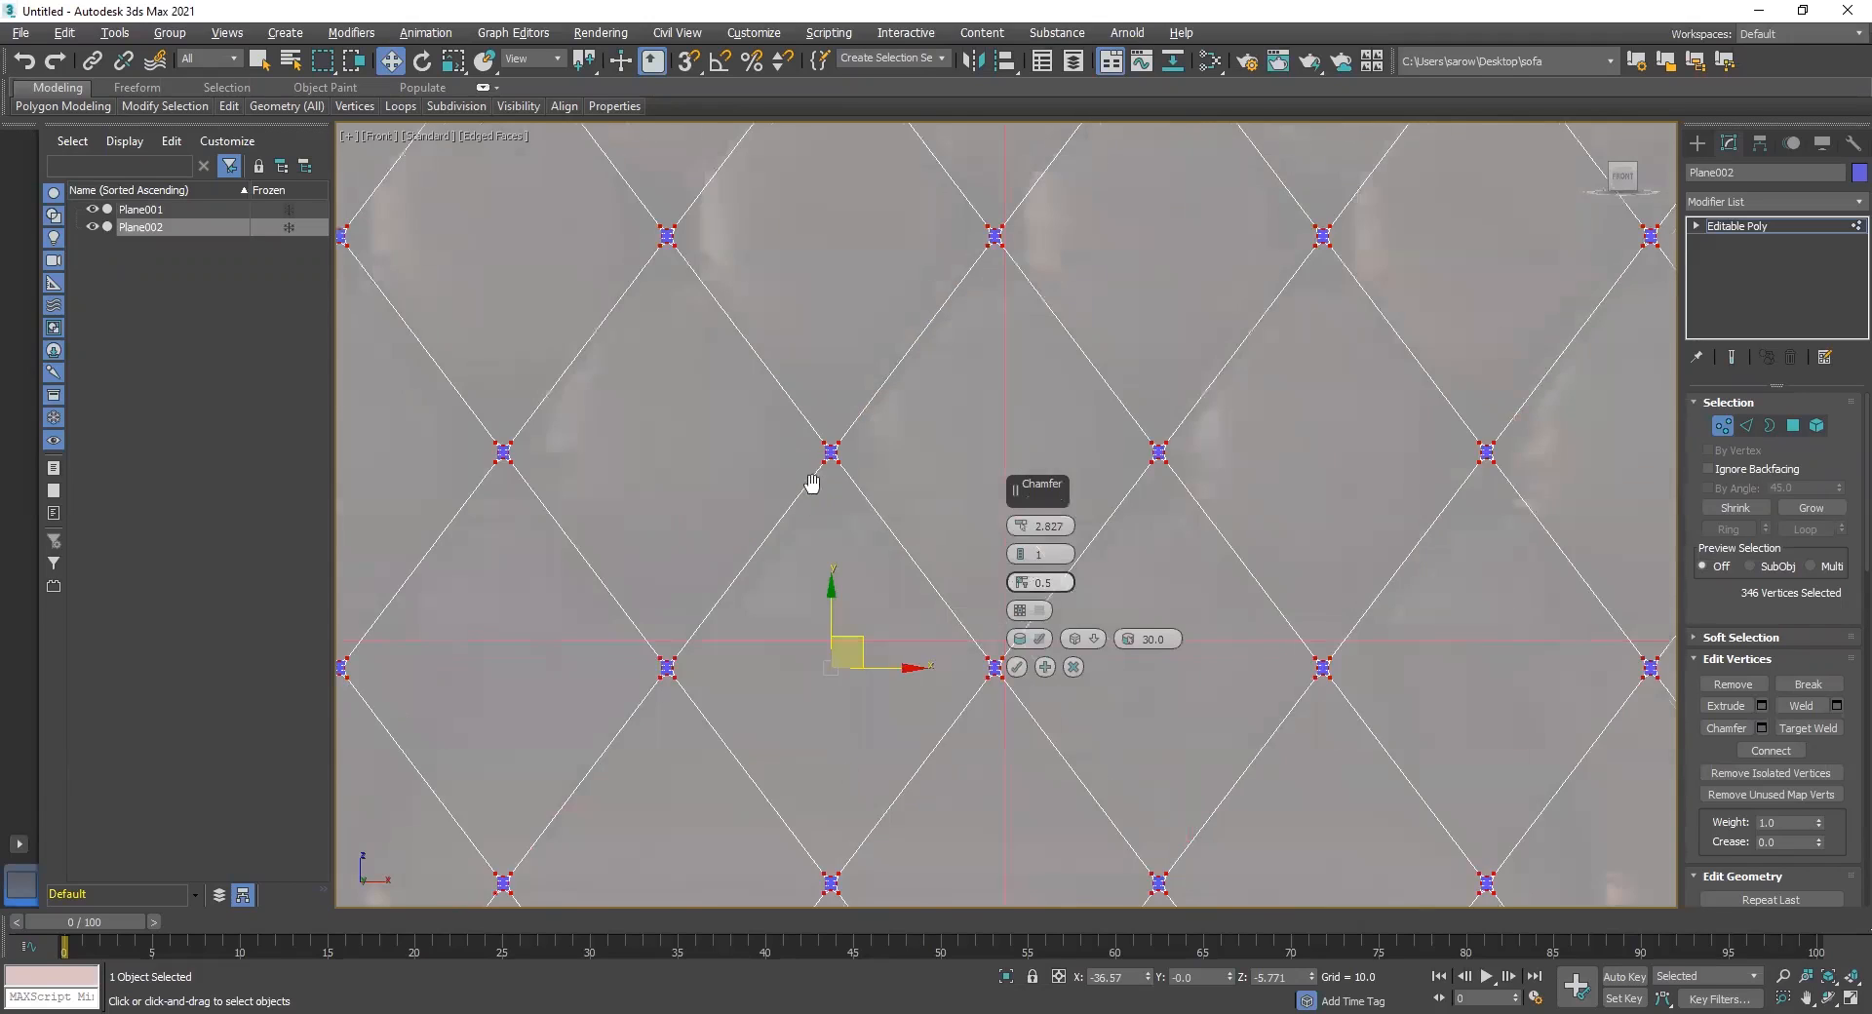
pyautogui.moveTo(811, 483); pyautogui.dragTo(832, 593, button='middle')
pyautogui.moveTo(1027, 532); pyautogui.dragTo(1024, 454)
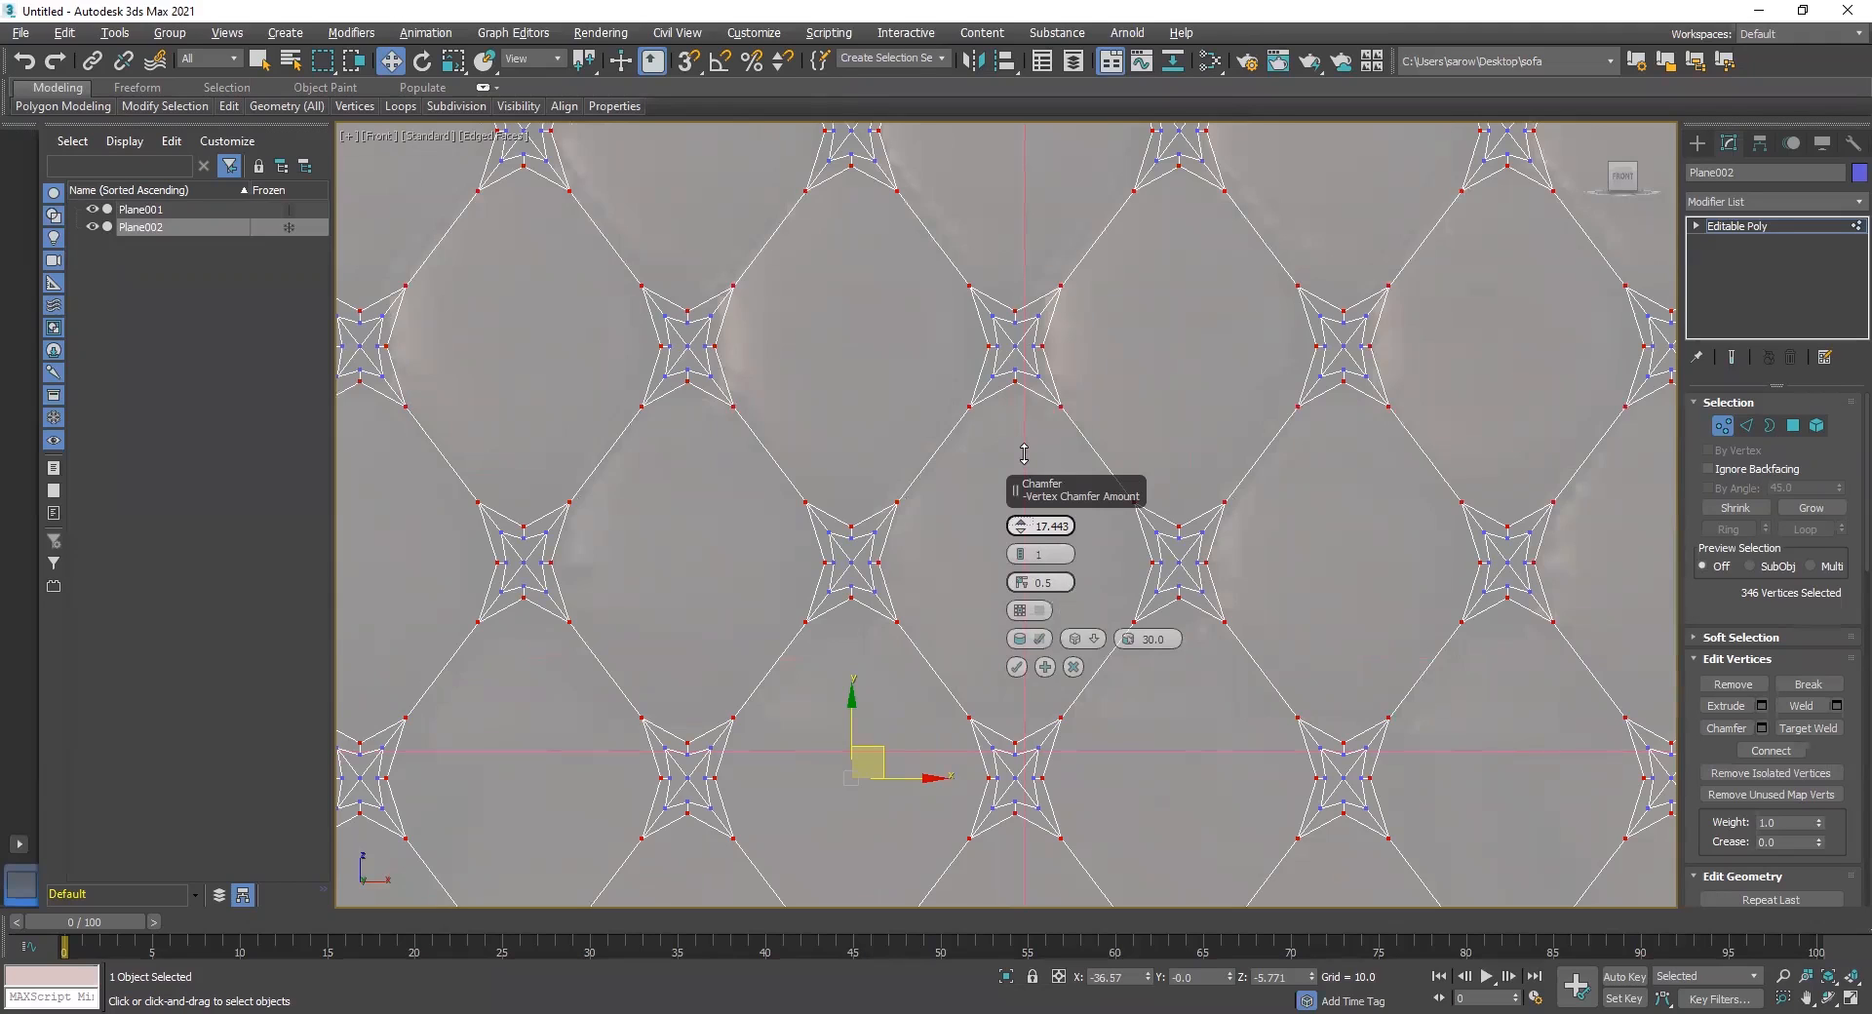
# Keep the chamfer at 1 segment, set the vertex depth to 0.85 and reduce the amount to about 16.8
pyautogui.moveTo(1022, 556)
pyautogui.mouseDown()
pyautogui.moveTo(1022, 536)
pyautogui.moveTo(1022, 563)
pyautogui.mouseUp()
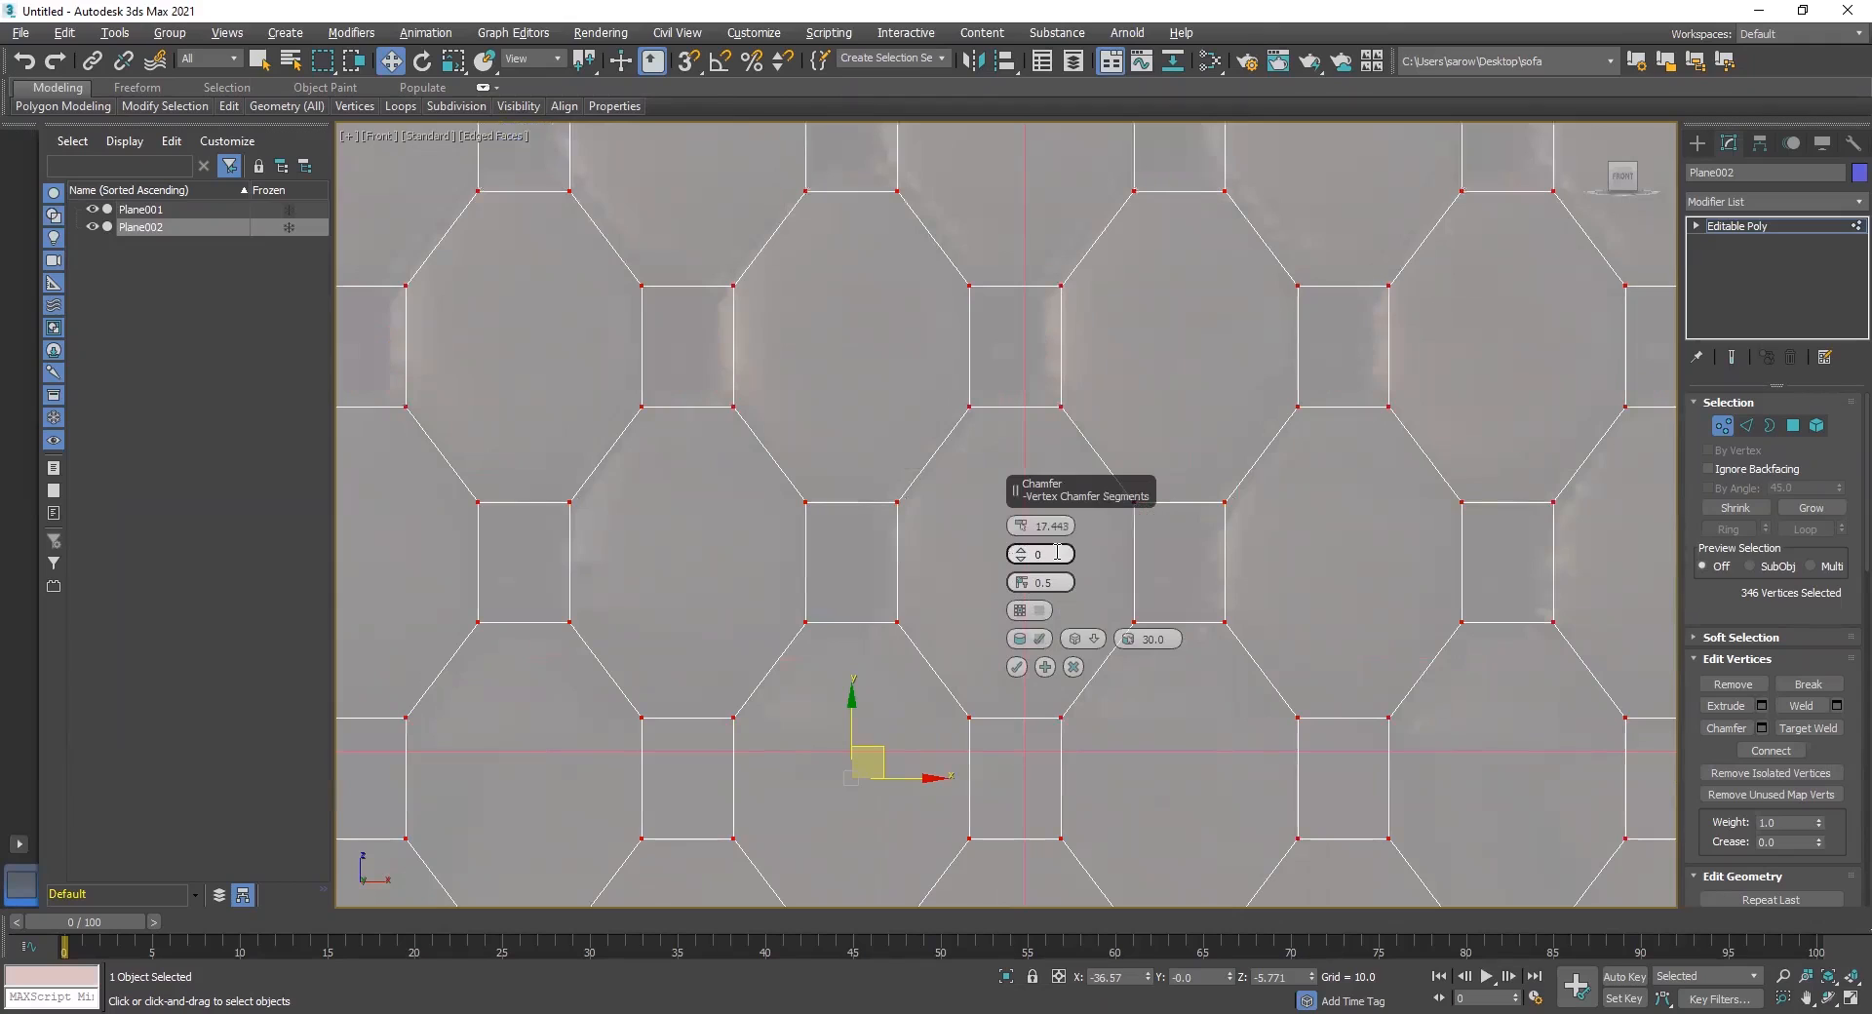
pyautogui.write('1')
pyautogui.click(1029, 587)
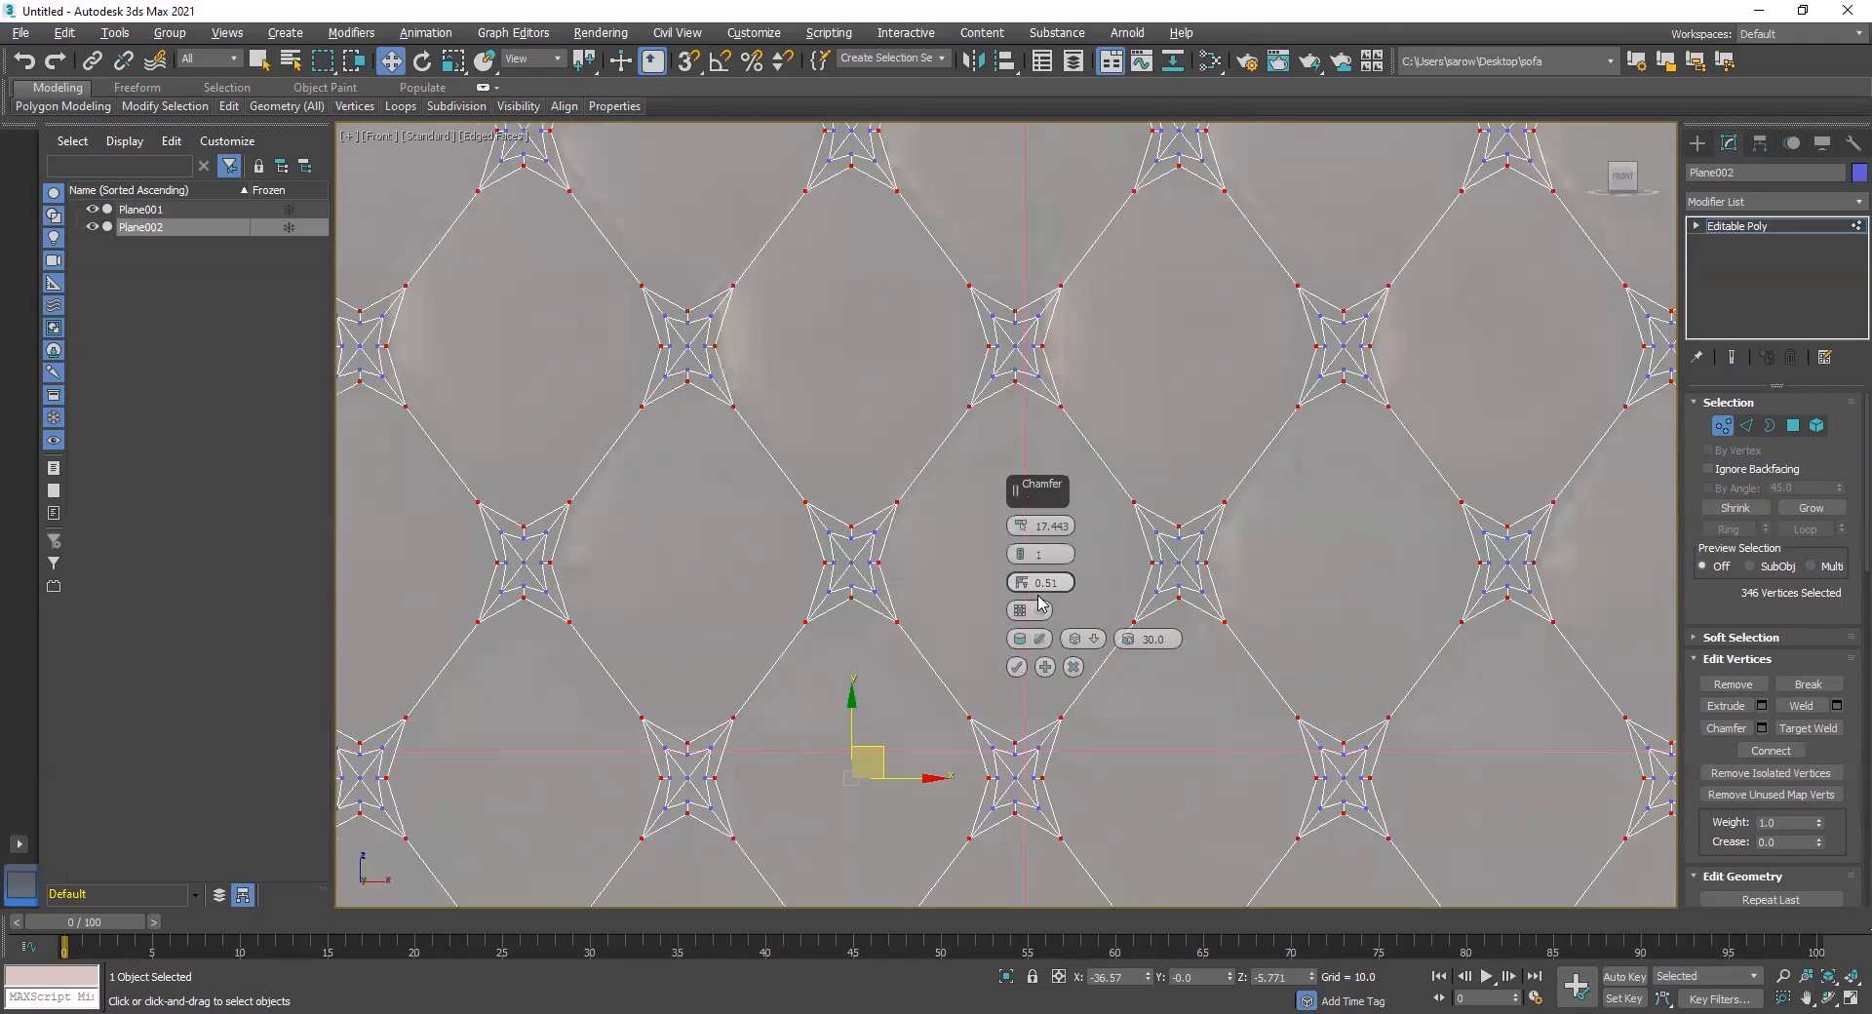
pyautogui.moveTo(1029, 587); pyautogui.dragTo(994, 517)
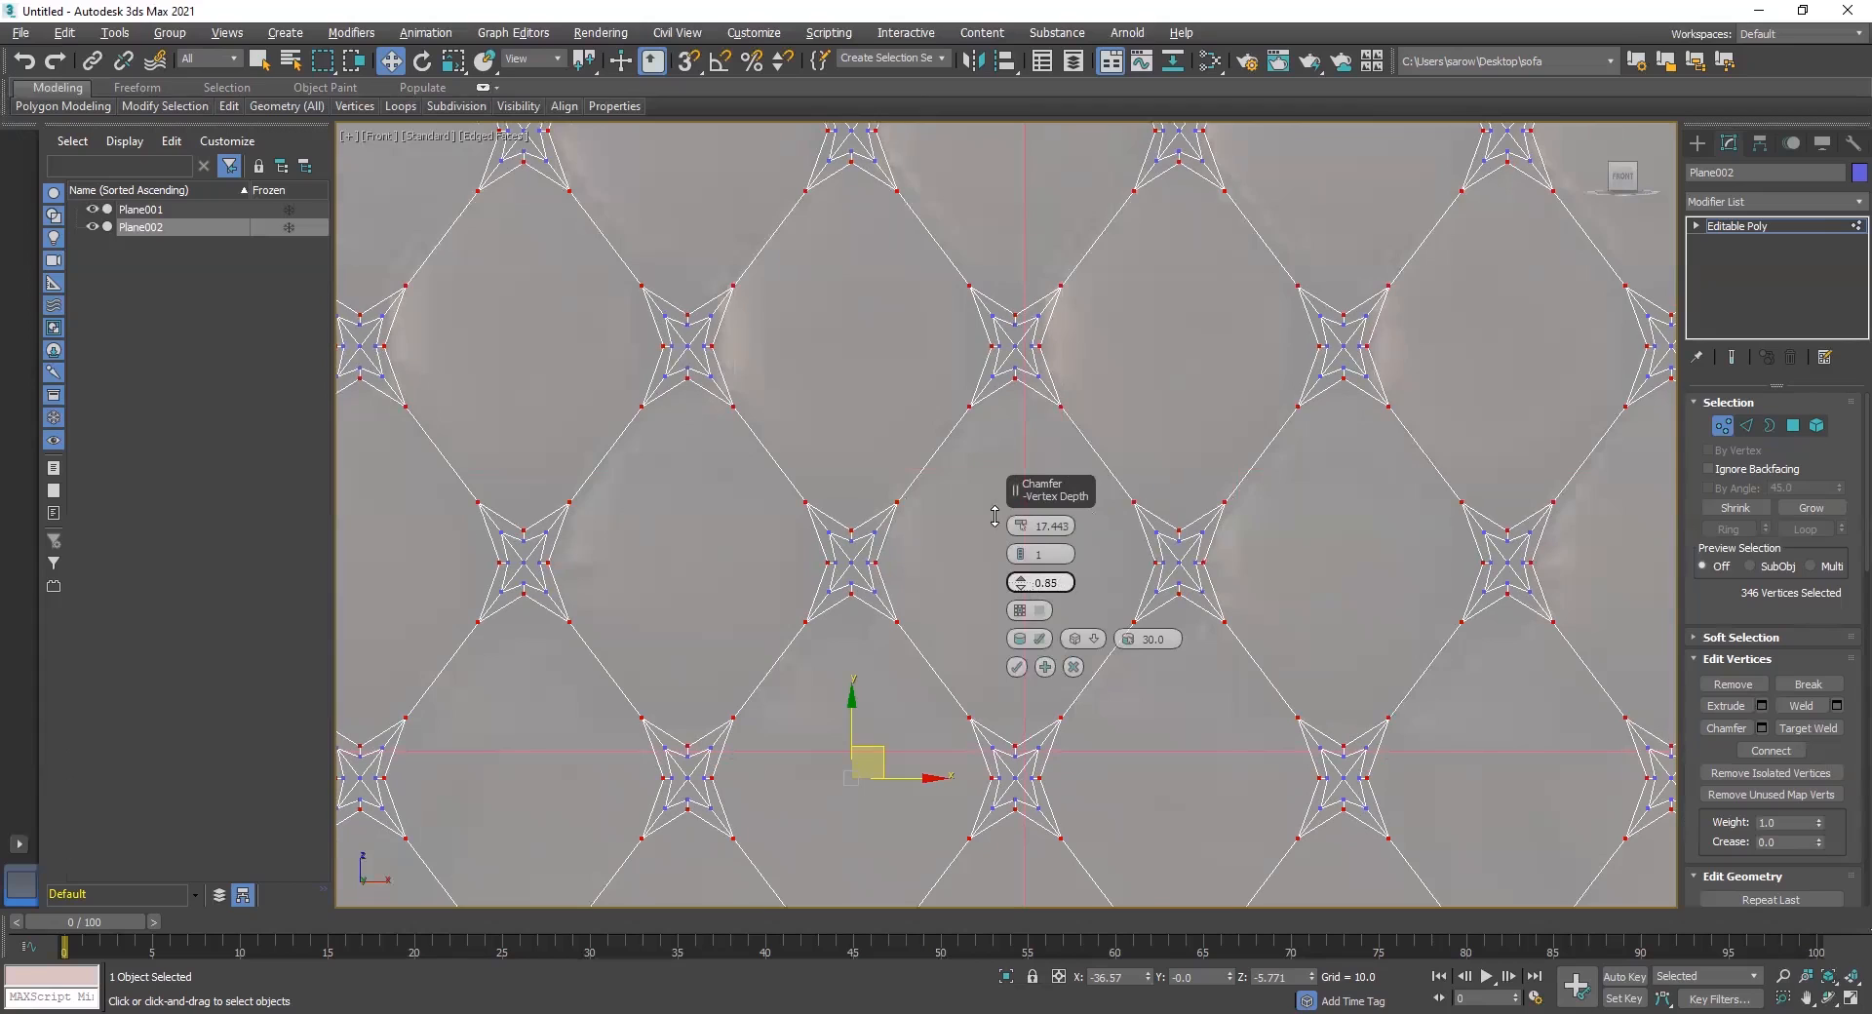
pyautogui.moveTo(1021, 527); pyautogui.dragTo(1019, 526)
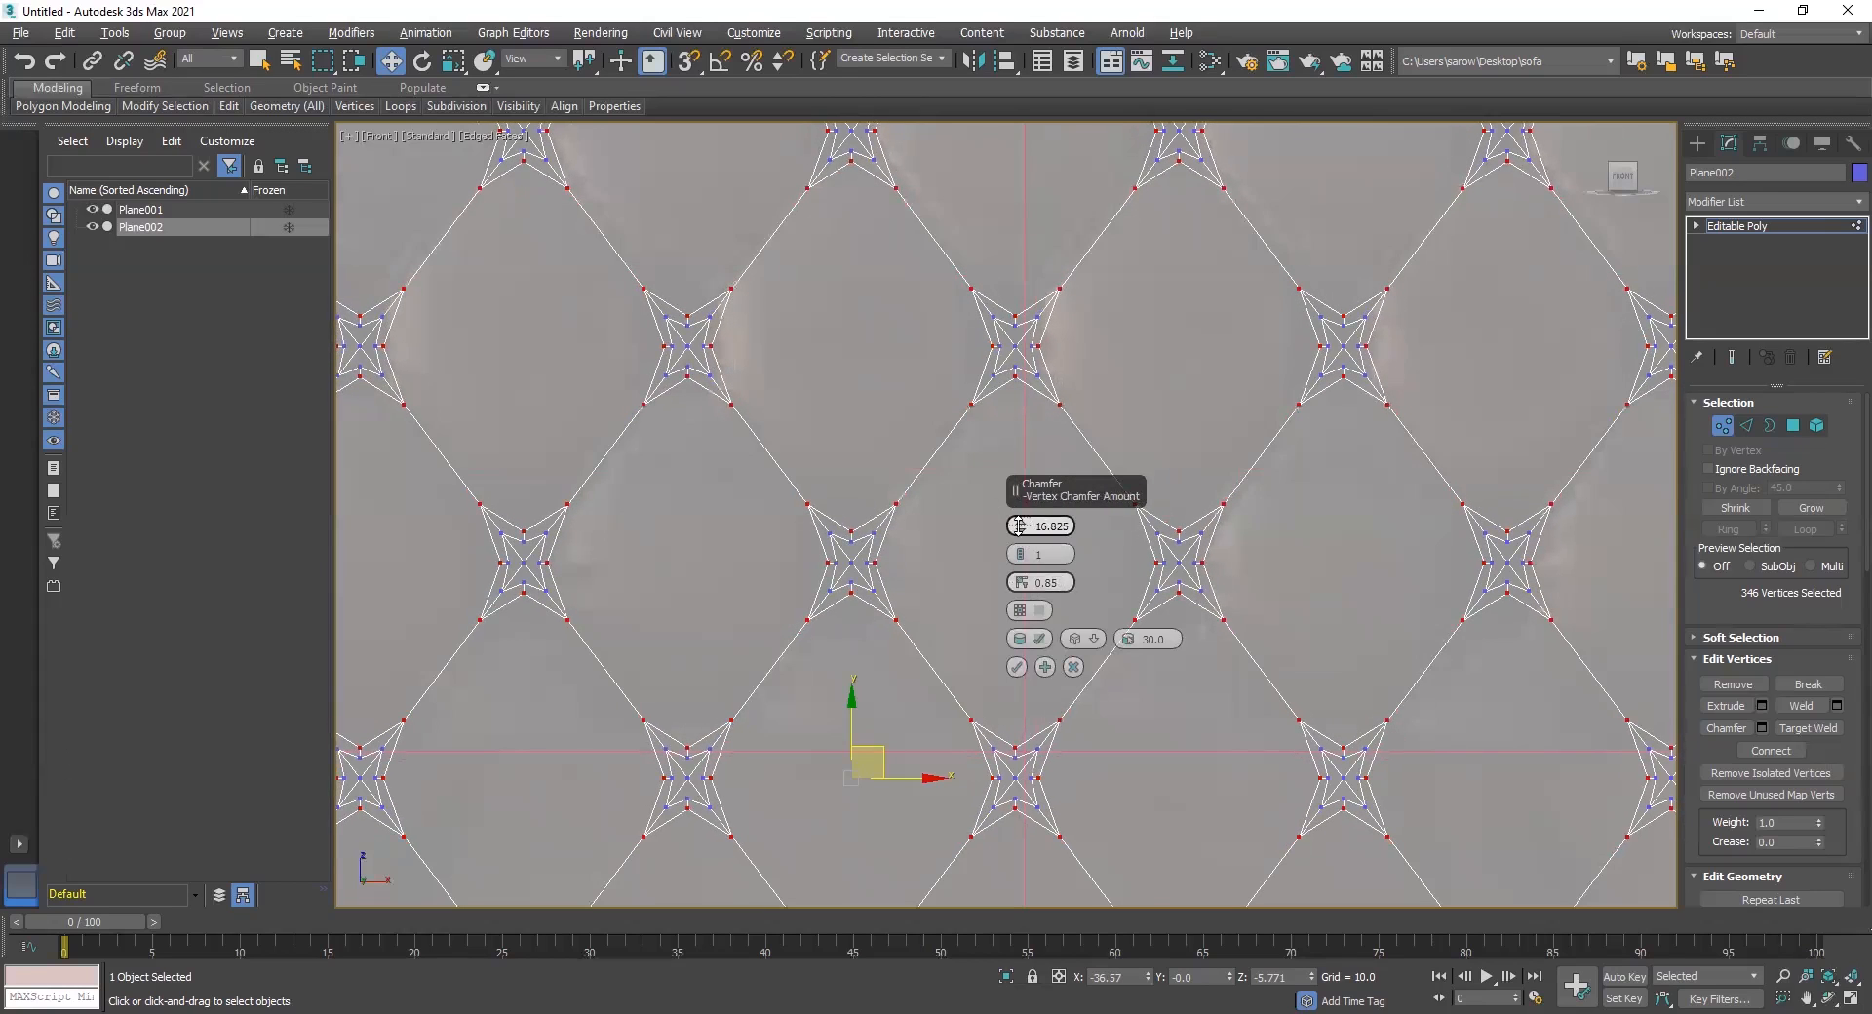
# Check the star-shaped chamfer preview around the grid's intersections and apply it with a smooth threshold of 30
pyautogui.scroll(-3, 726, 536)
pyautogui.scroll(2, 1171, 554)
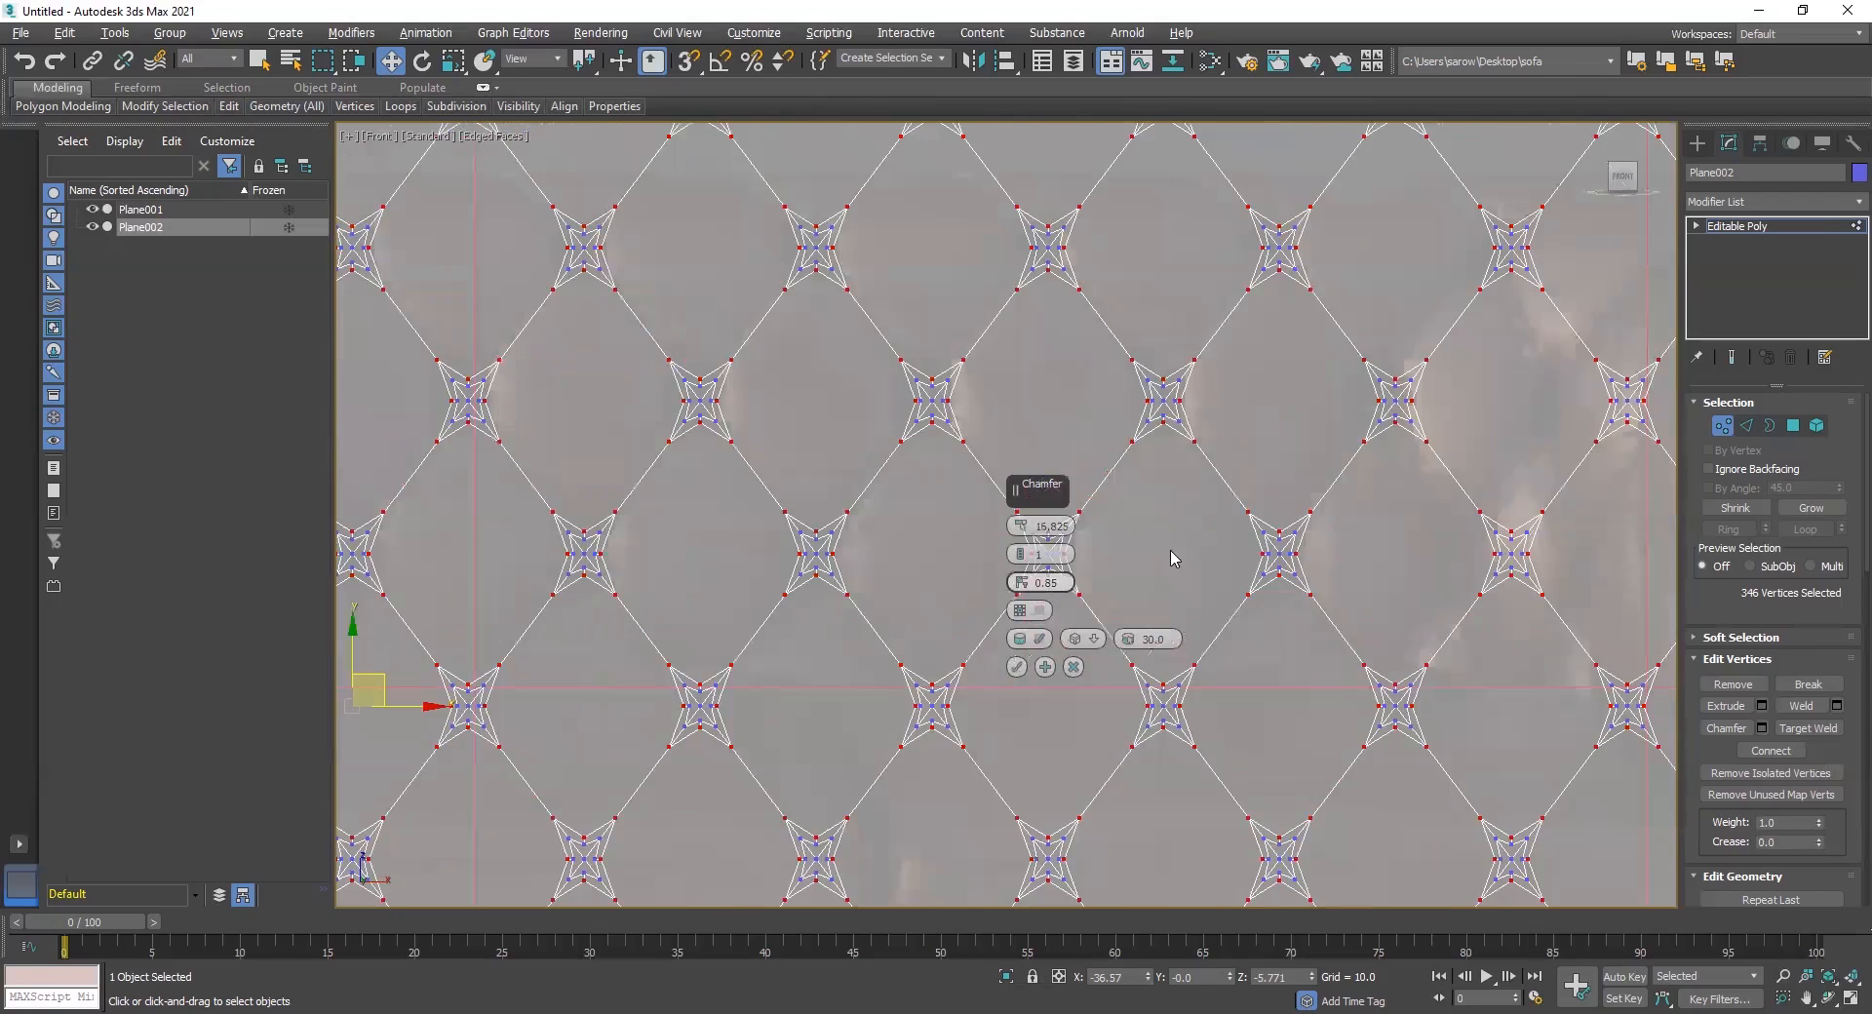
pyautogui.scroll(3, 1183, 529)
pyautogui.moveTo(628, 565); pyautogui.dragTo(708, 566, button='middle')
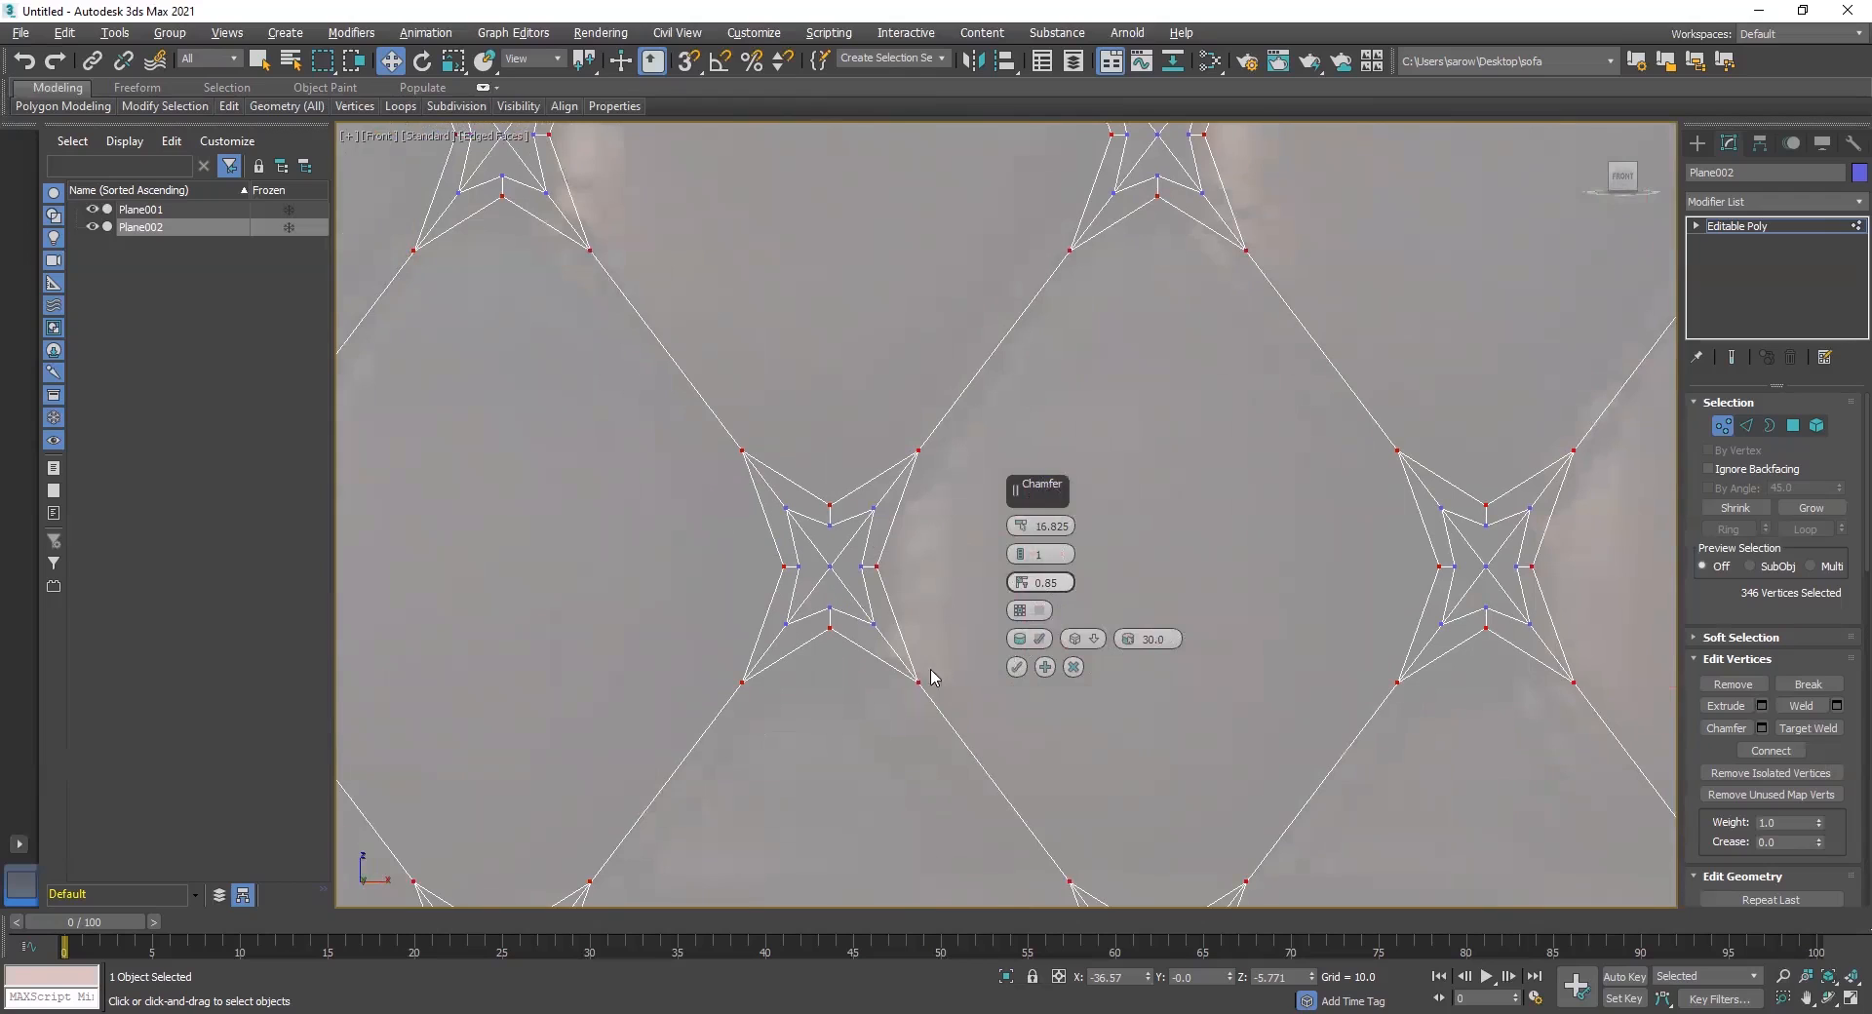
pyautogui.moveTo(890, 611); pyautogui.dragTo(879, 569, button='middle')
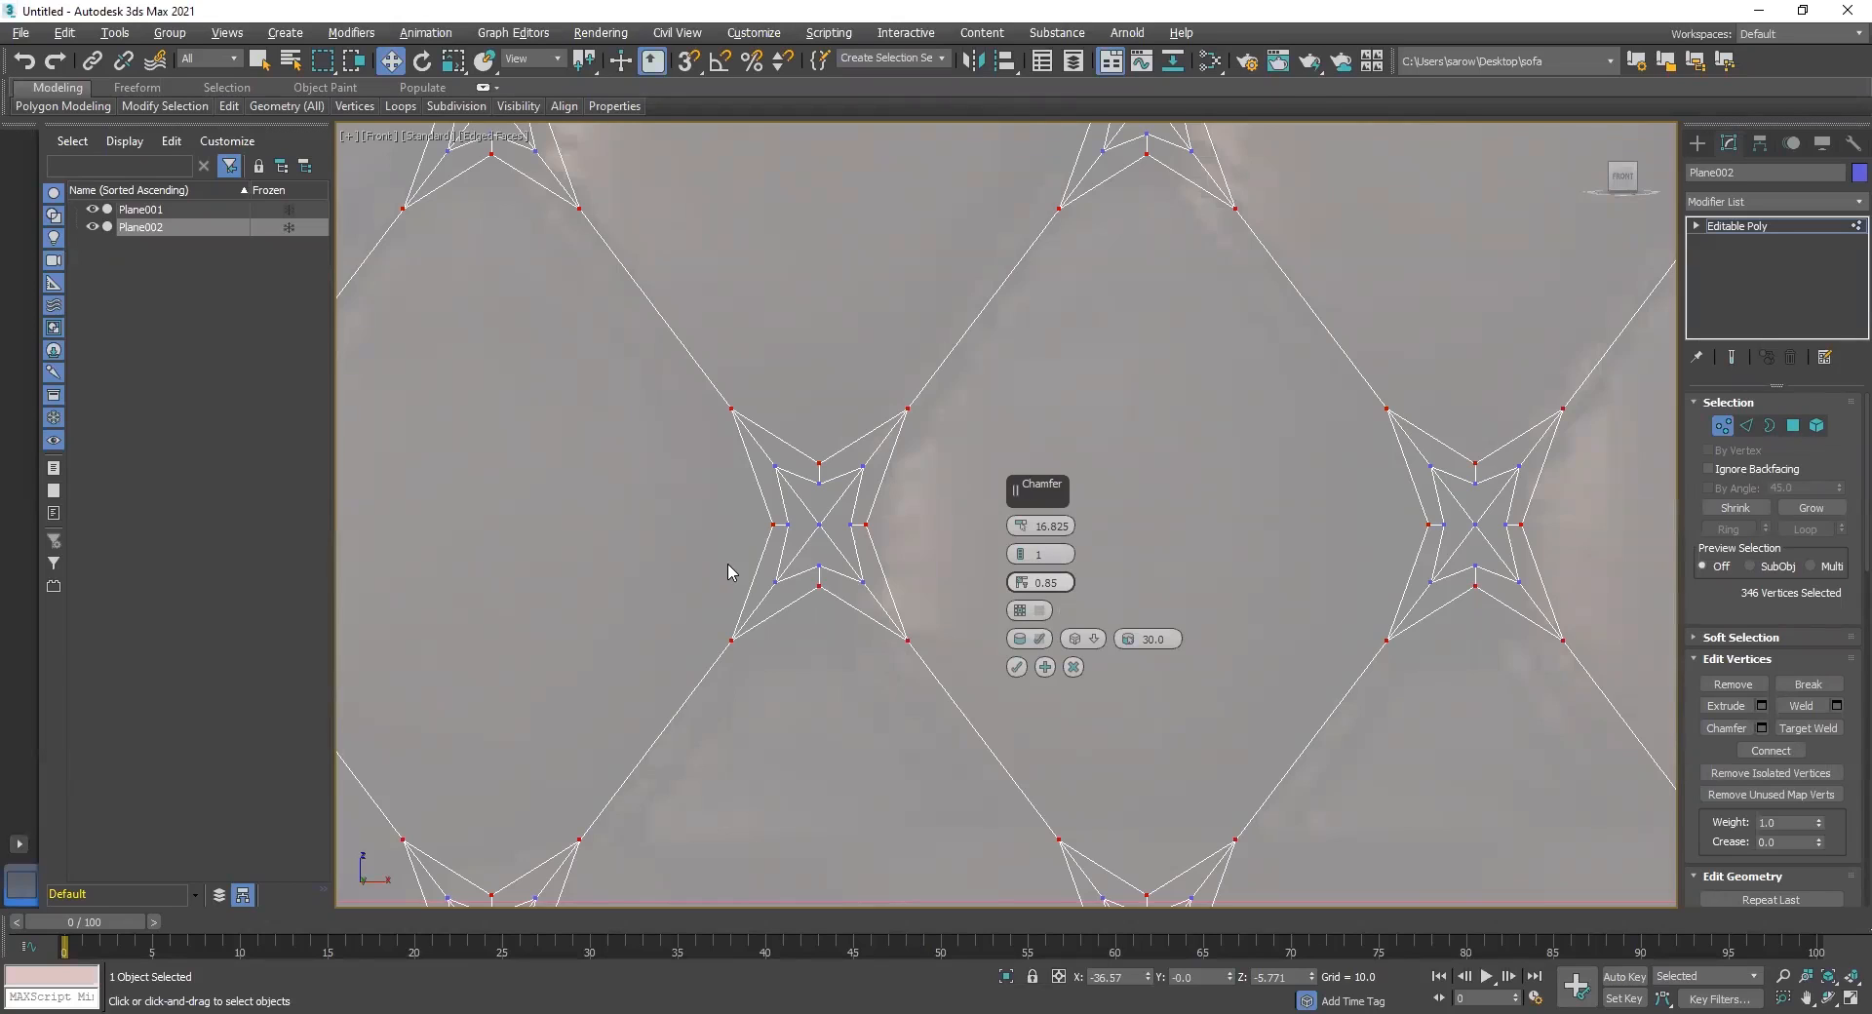
pyautogui.moveTo(857, 706); pyautogui.dragTo(855, 651, button='middle')
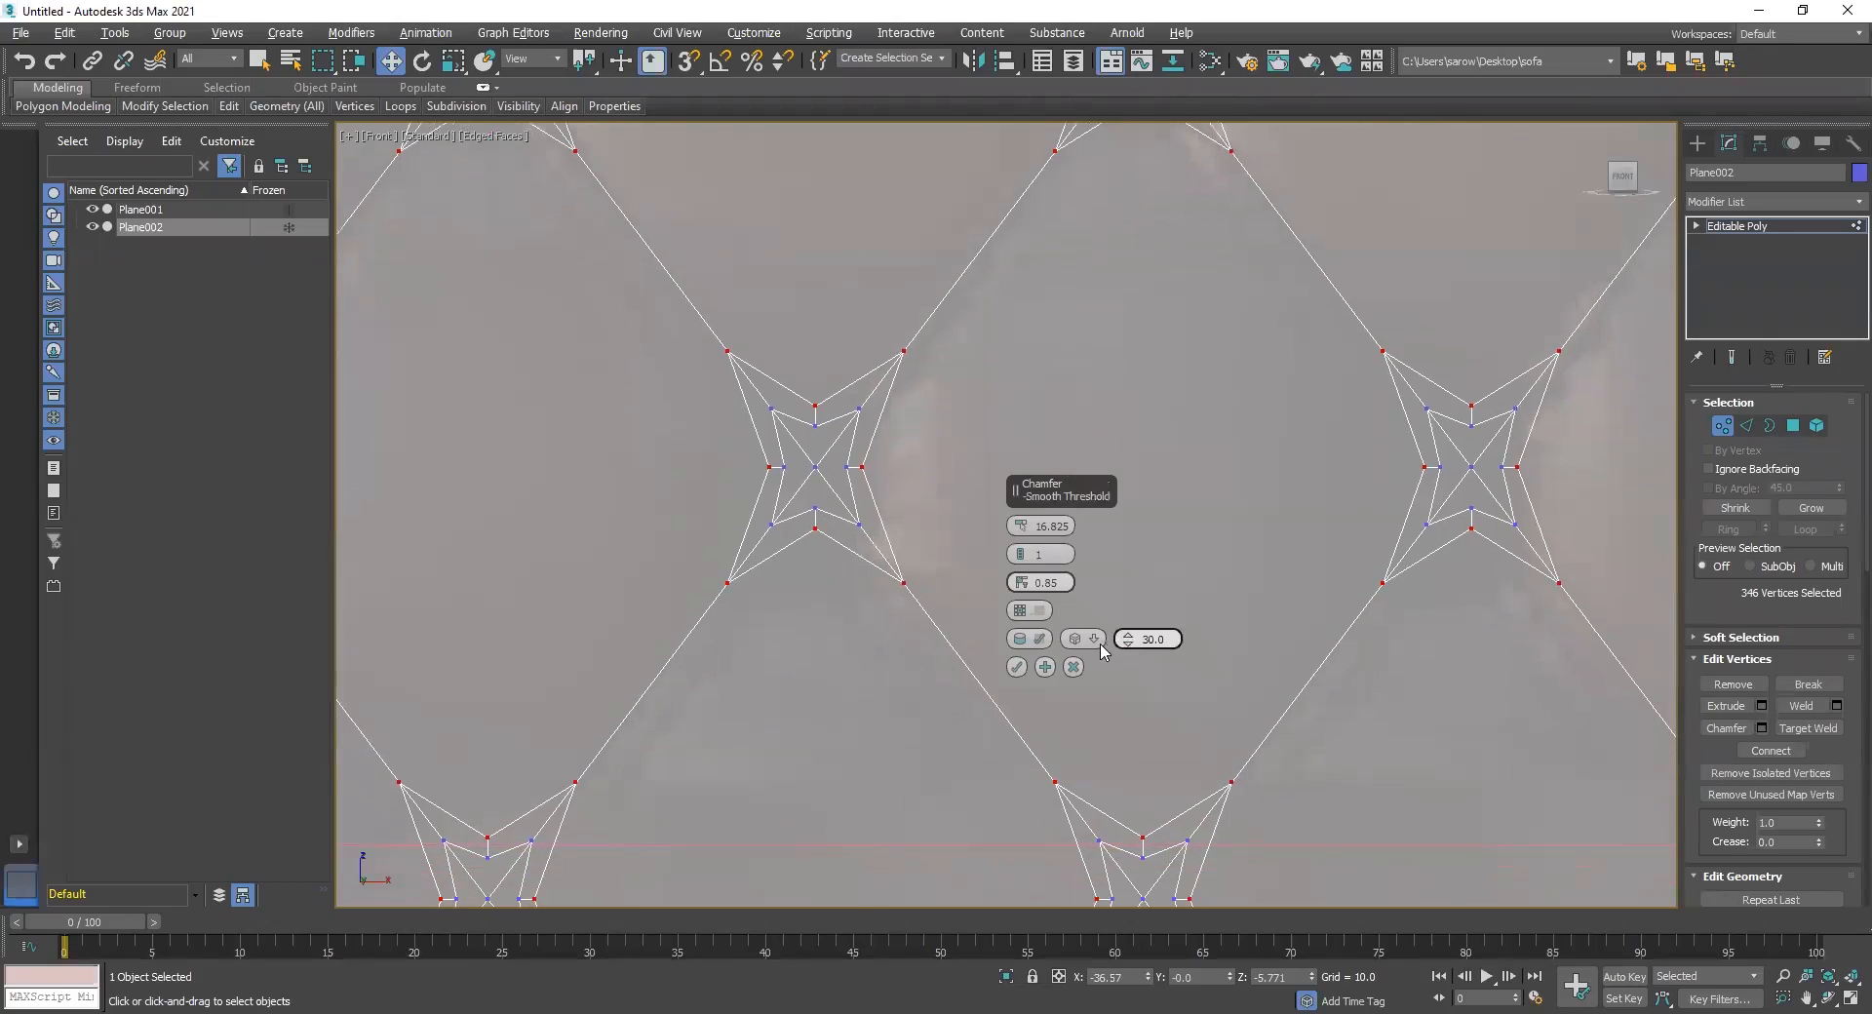
pyautogui.moveTo(1128, 640)
pyautogui.mouseDown()
pyautogui.moveTo(1127, 583)
pyautogui.moveTo(1102, 676)
pyautogui.moveTo(1126, 563)
pyautogui.moveTo(1139, 632)
pyautogui.mouseUp()
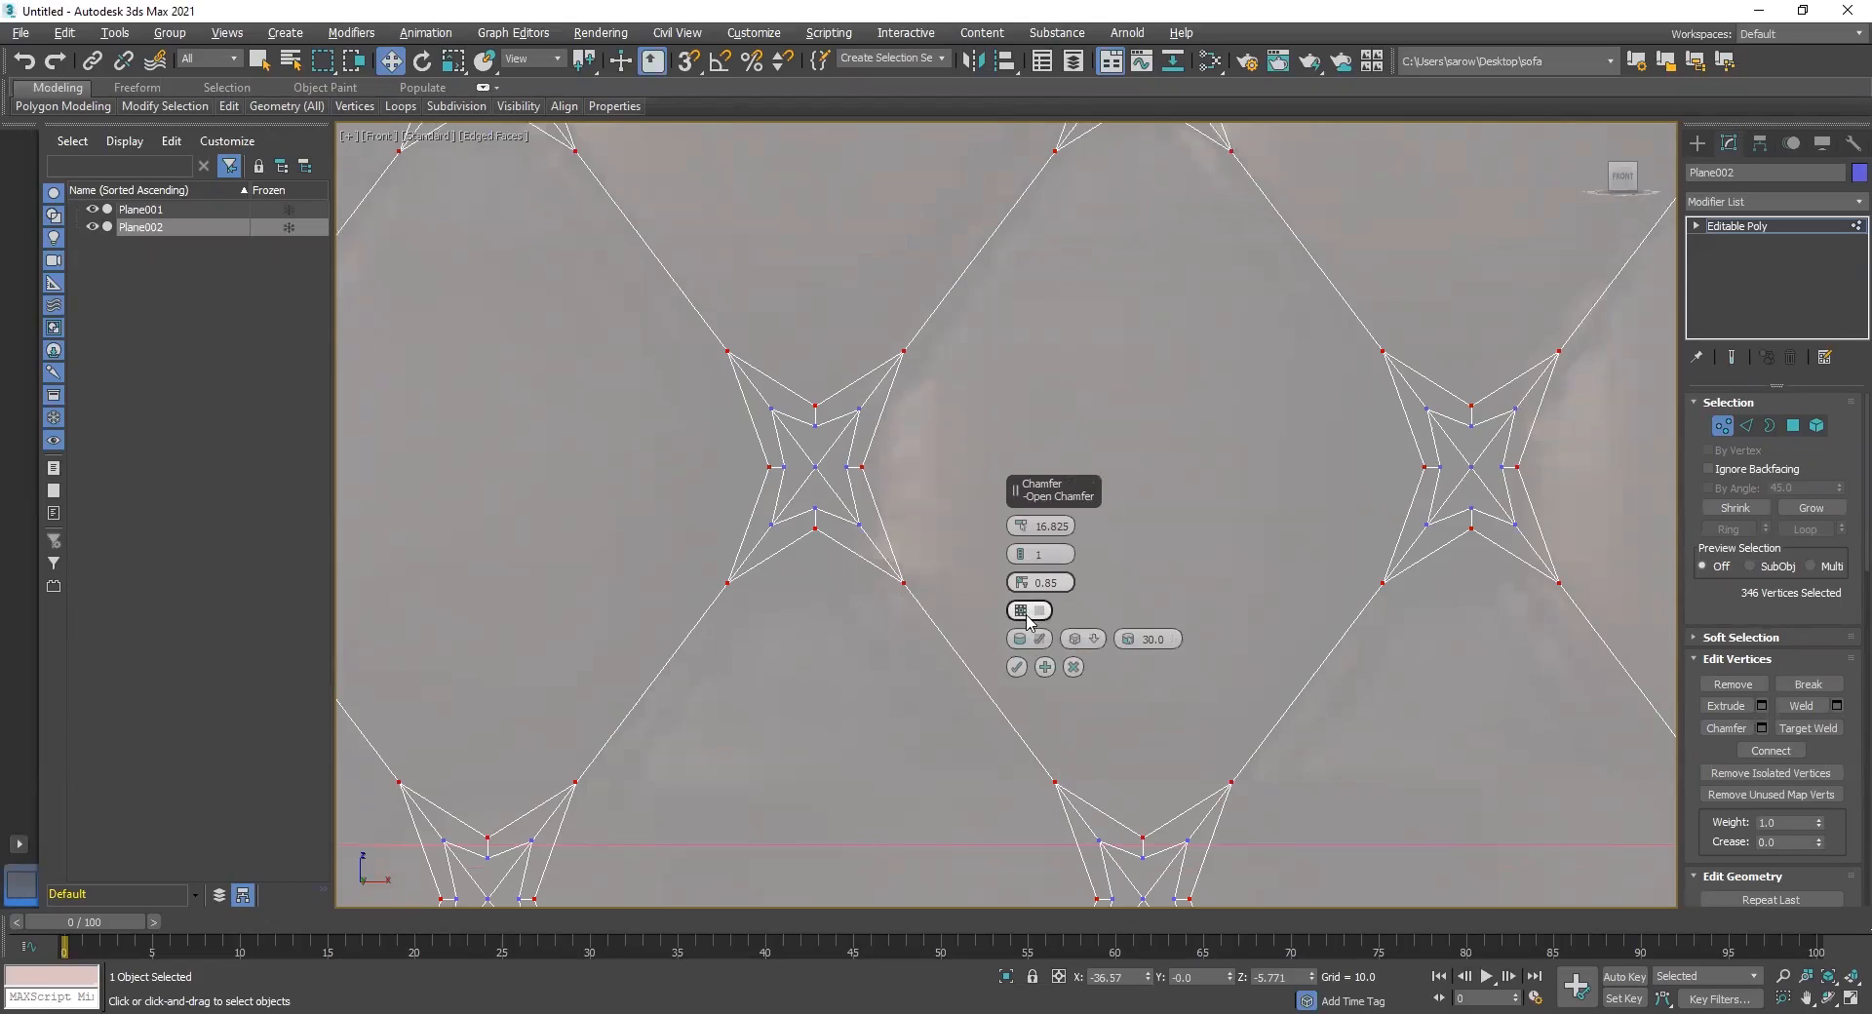
pyautogui.click(1017, 667)
# Examine the chamfered star shapes up close and across the whole diamond grid
pyautogui.scroll(-5, 923, 564)
pyautogui.scroll(8, 923, 564)
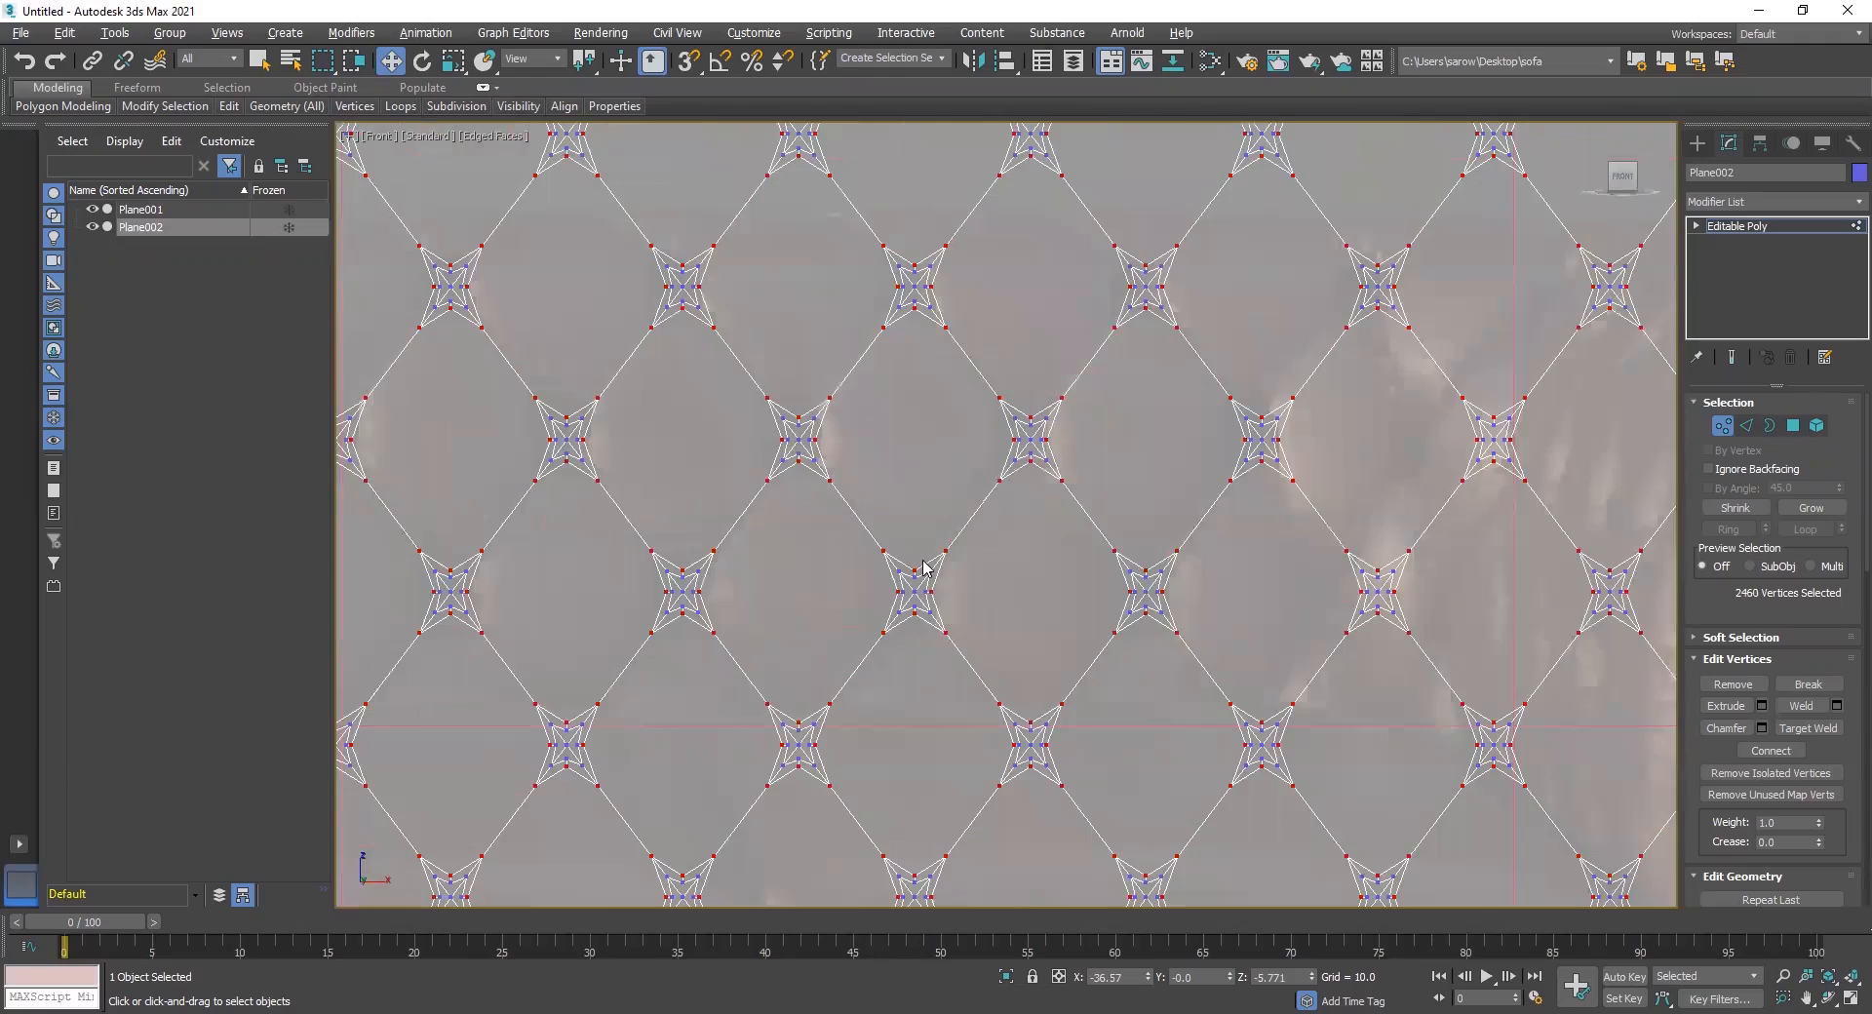
pyautogui.moveTo(906, 552); pyautogui.dragTo(939, 495, button='middle')
pyautogui.scroll(-2, 939, 494)
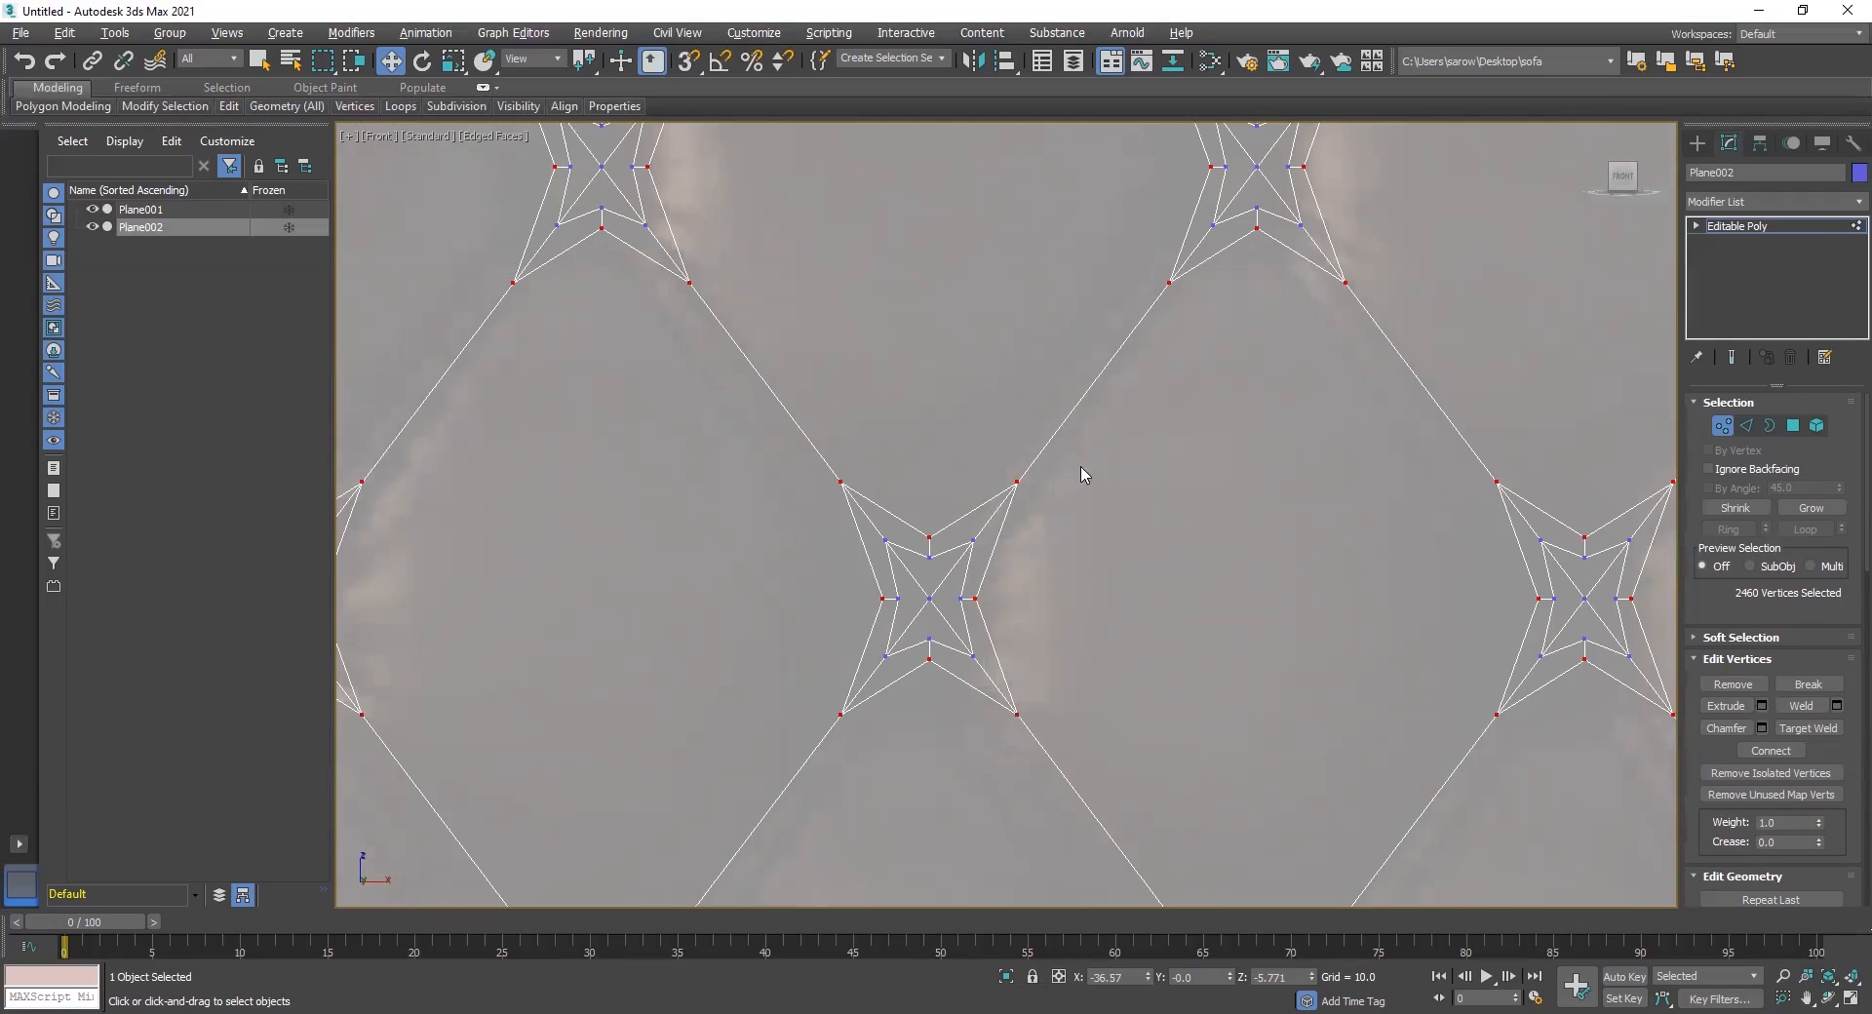
pyautogui.scroll(-6, 1081, 475)
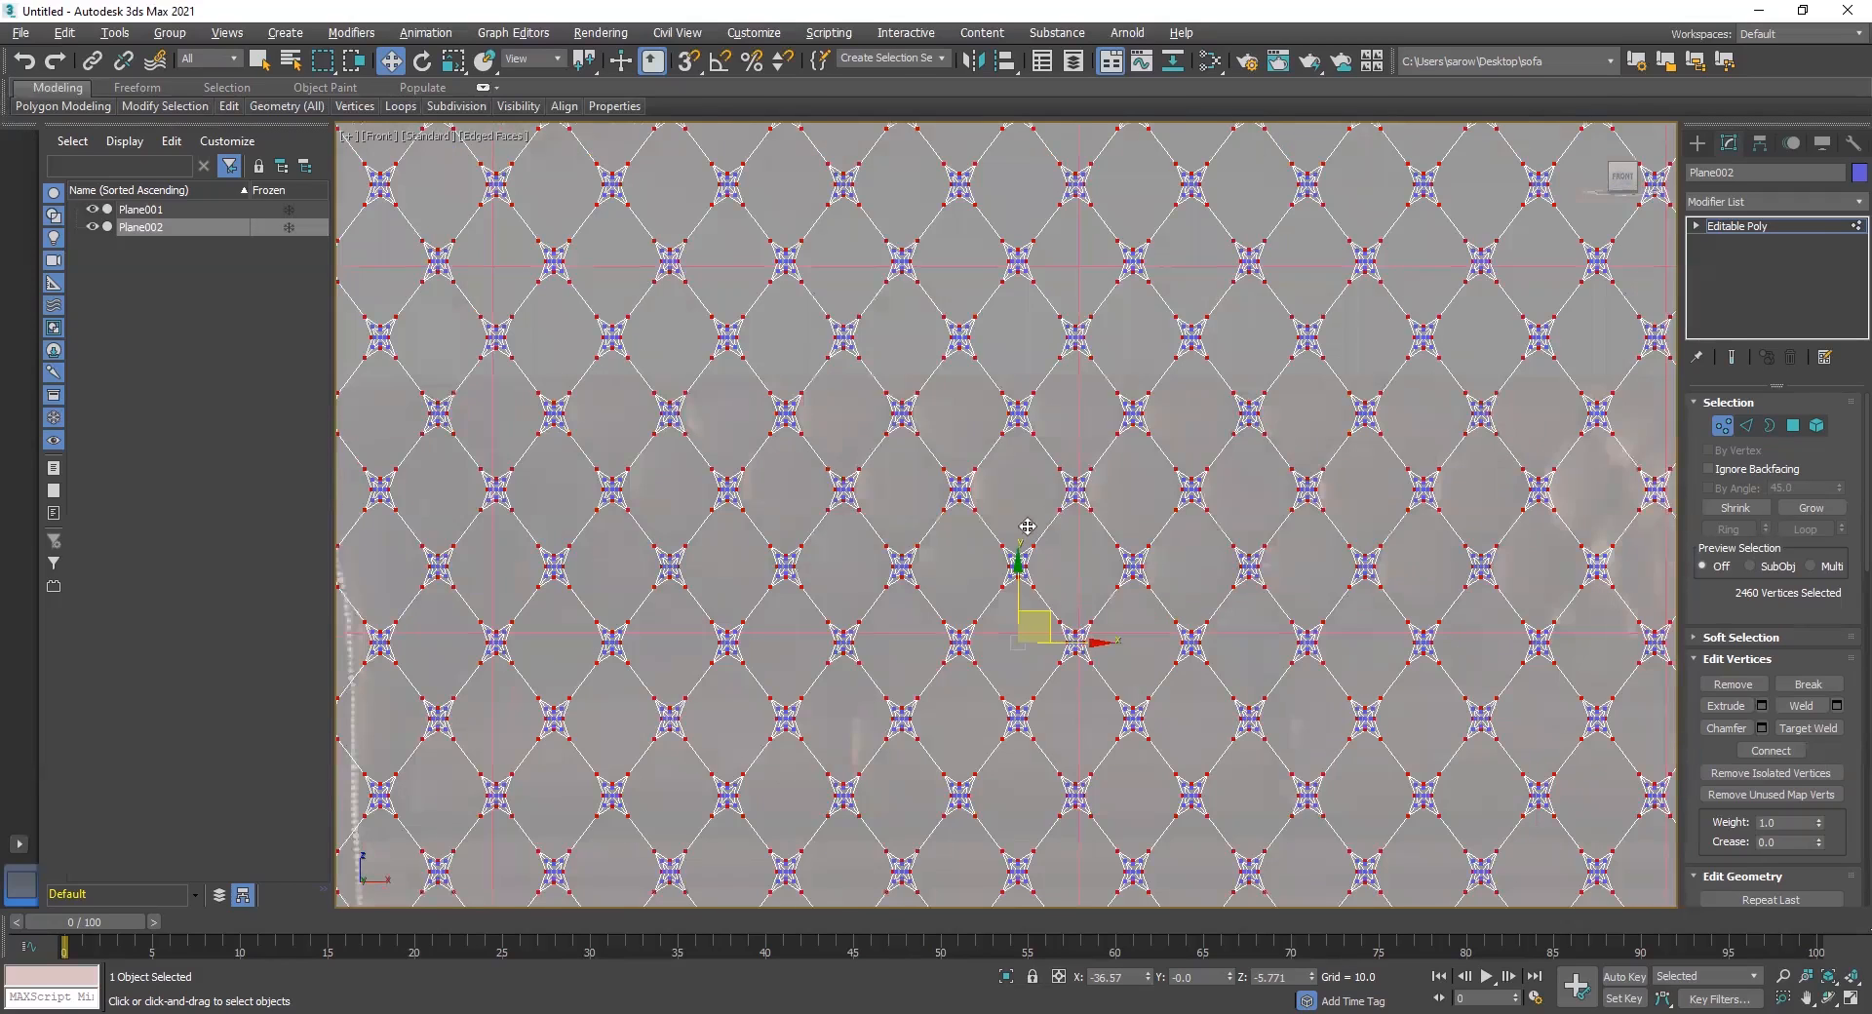
pyautogui.scroll(-4, 1005, 537)
pyautogui.scroll(4, 780, 468)
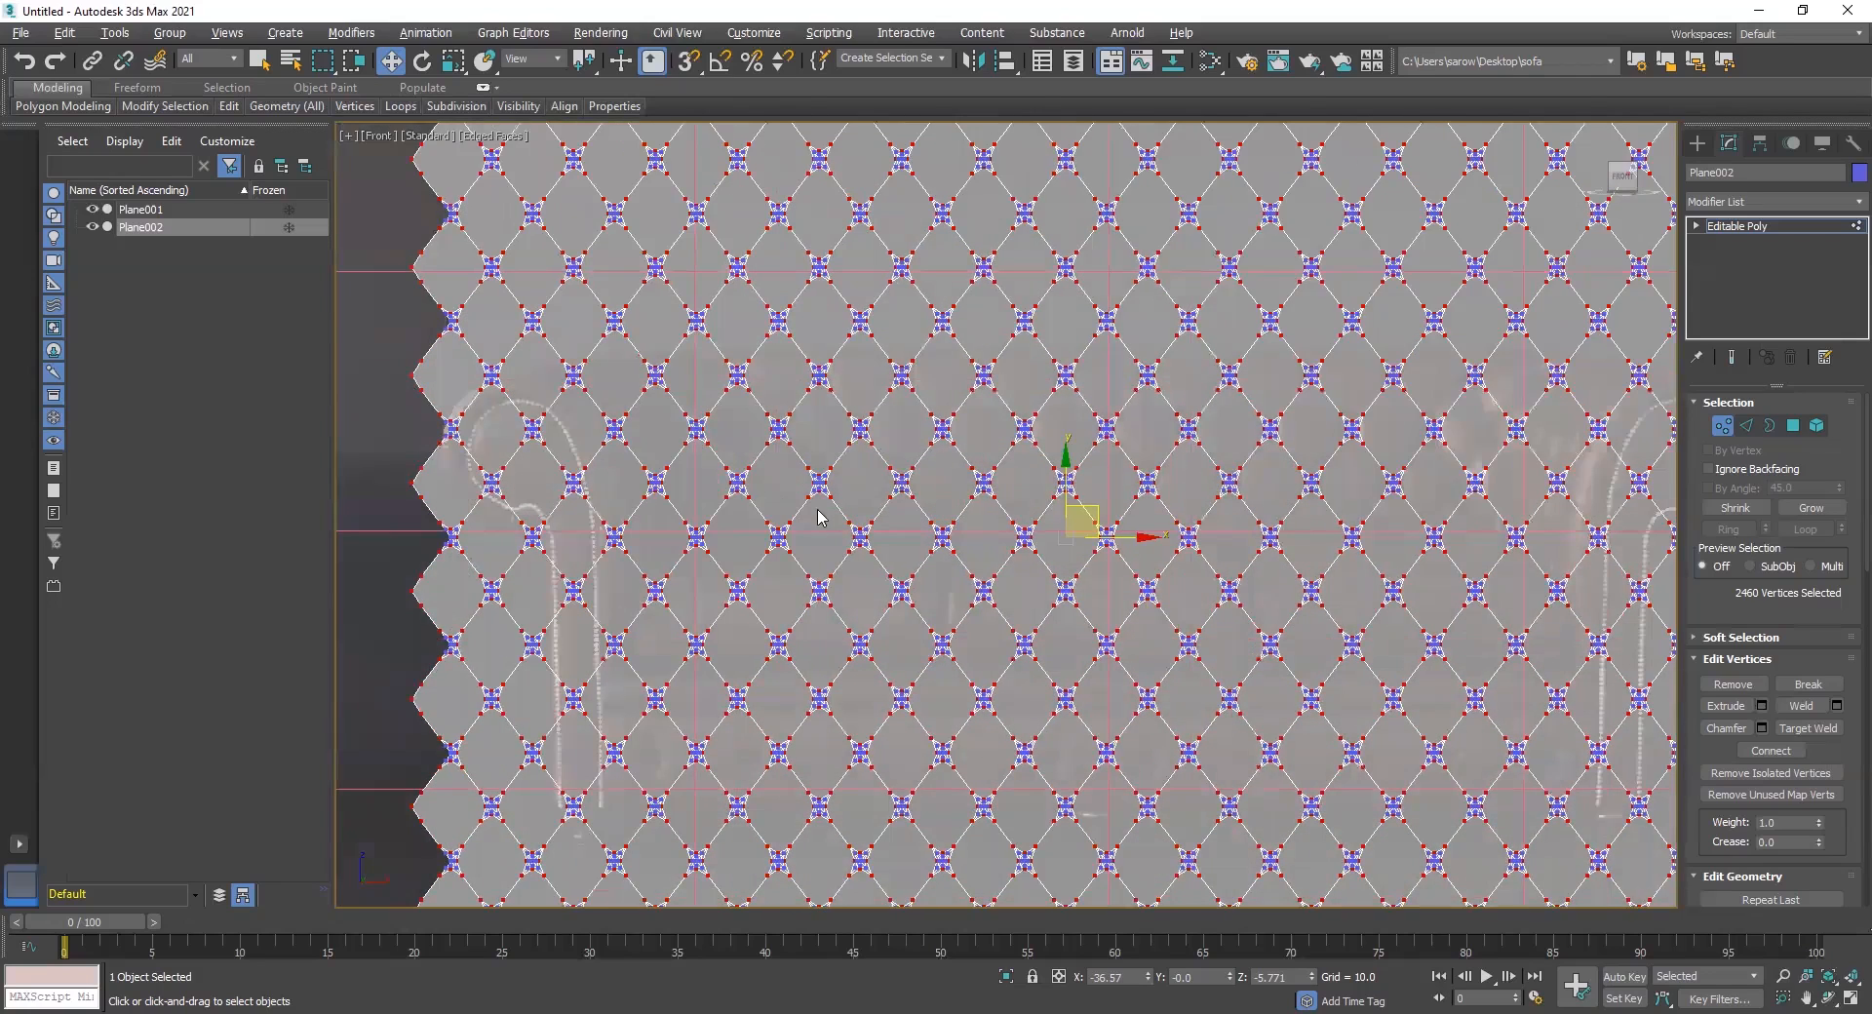
pyautogui.scroll(-3, 809, 455)
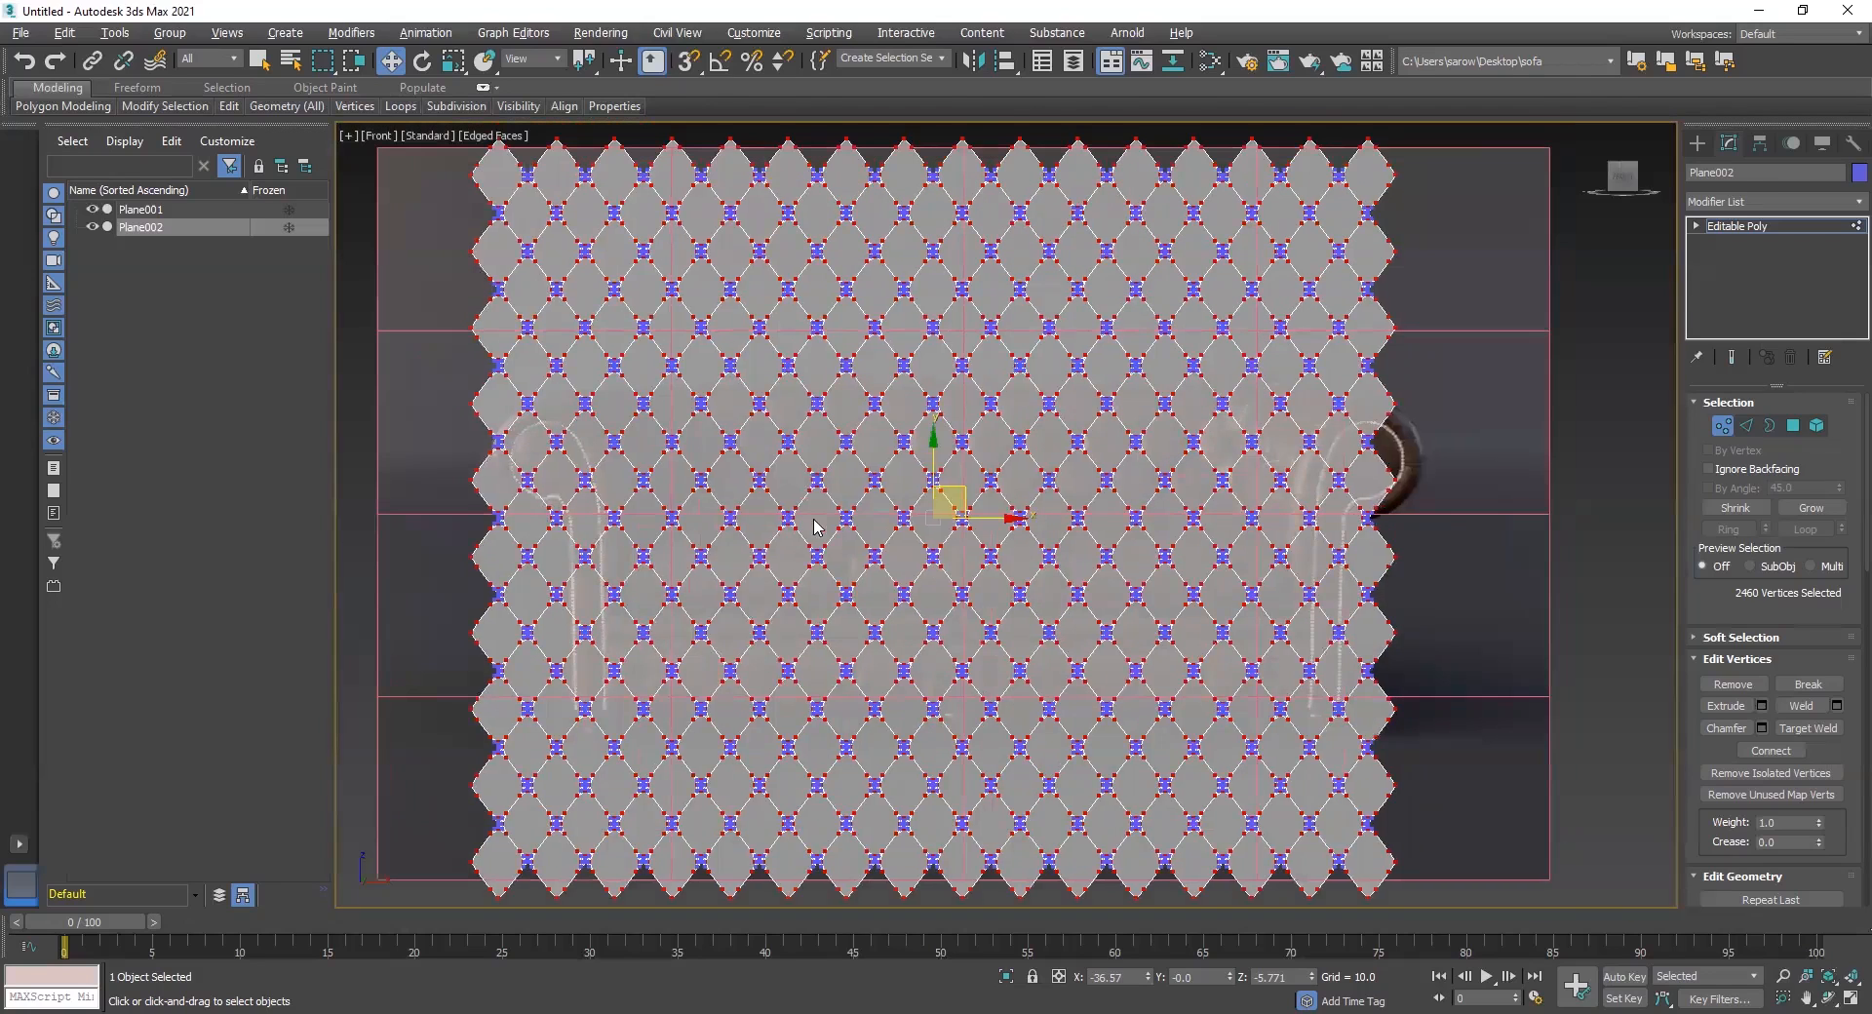
pyautogui.moveTo(531, 264); pyautogui.dragTo(604, 327, button='middle')
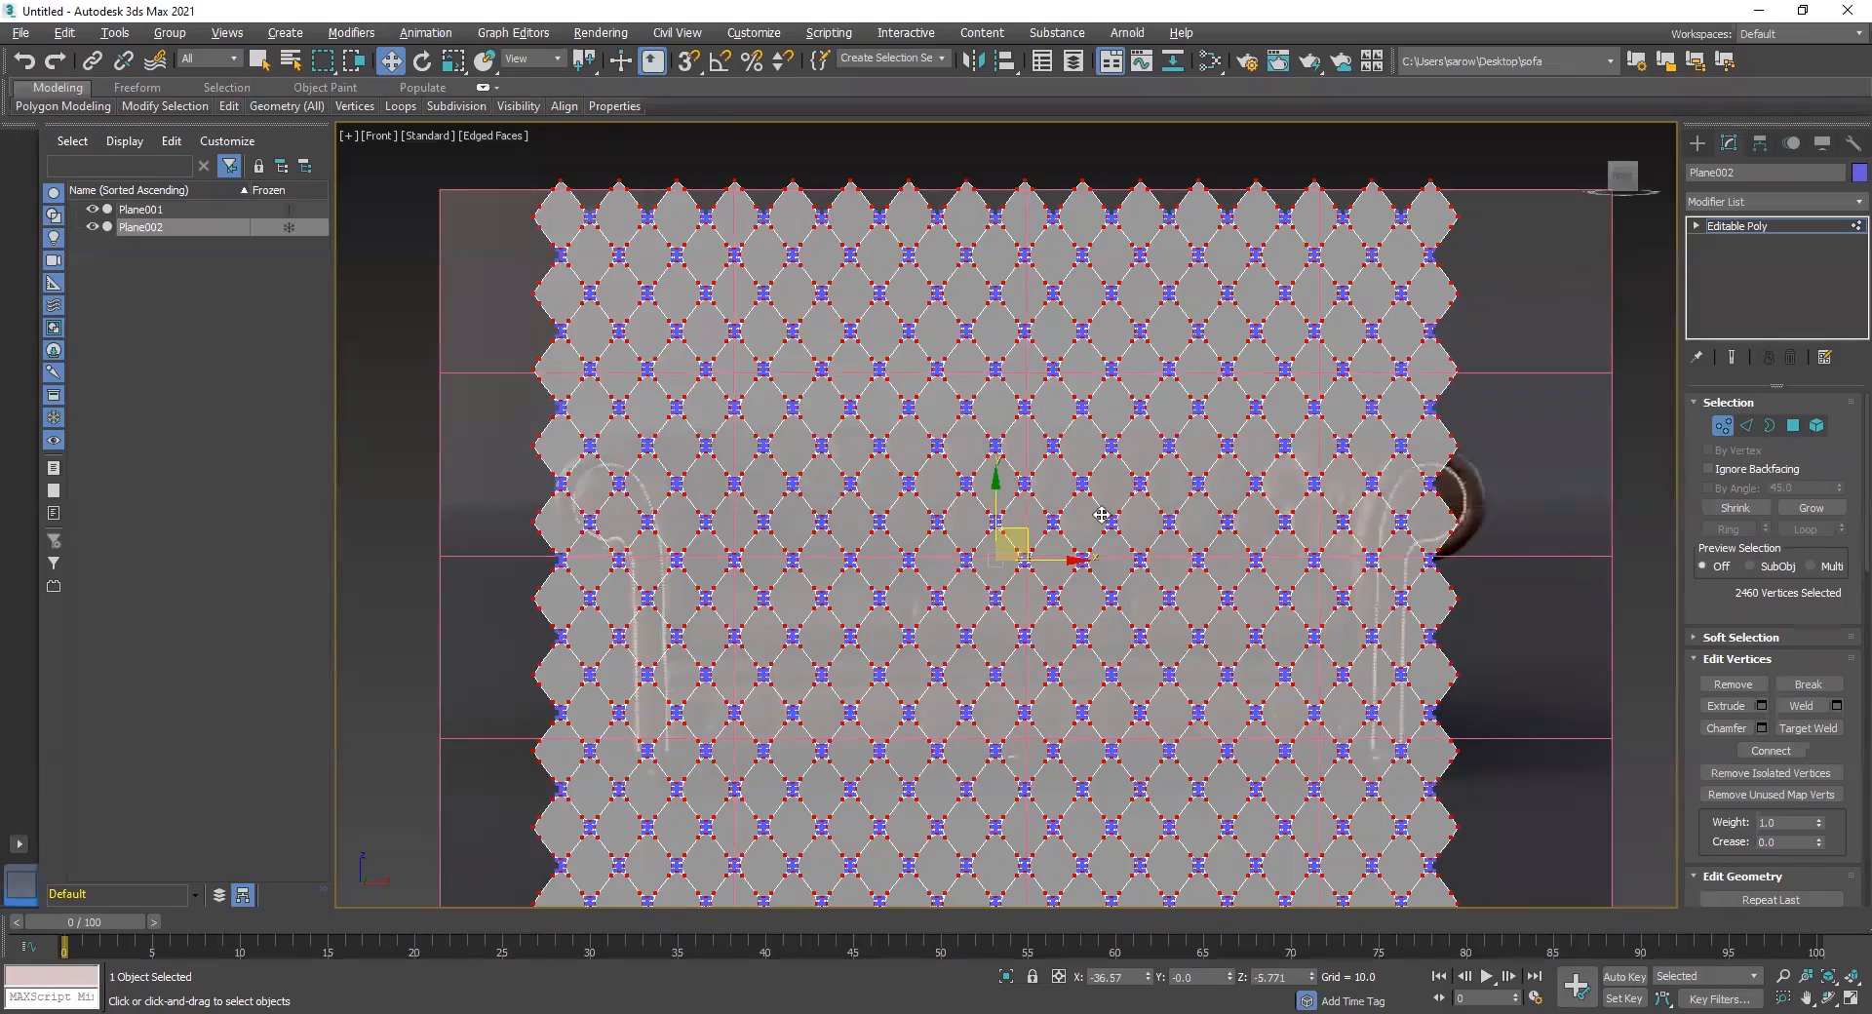
# Switch to polygon editing and select the first large diamonds in the grid's upper-left corner, leaving the star polygons out
pyautogui.click(1793, 426)
pyautogui.moveTo(633, 478); pyautogui.dragTo(642, 454, button='middle')
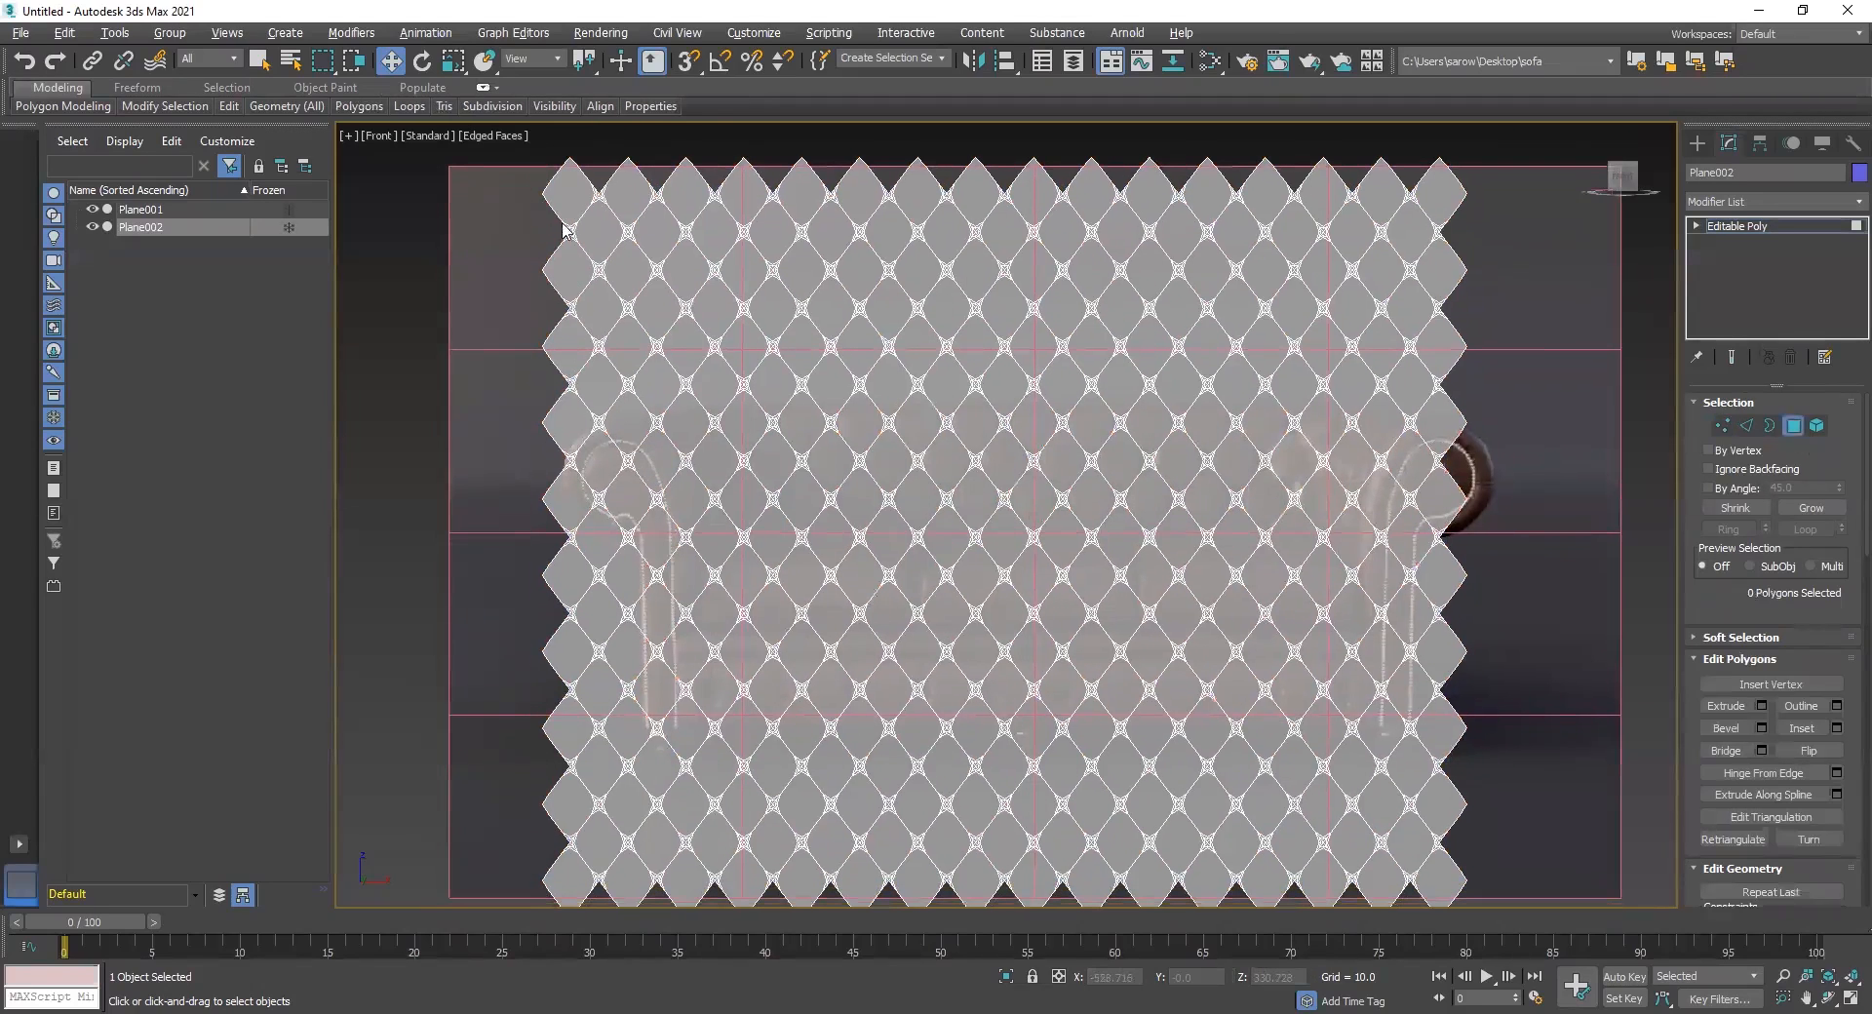
pyautogui.click(574, 184)
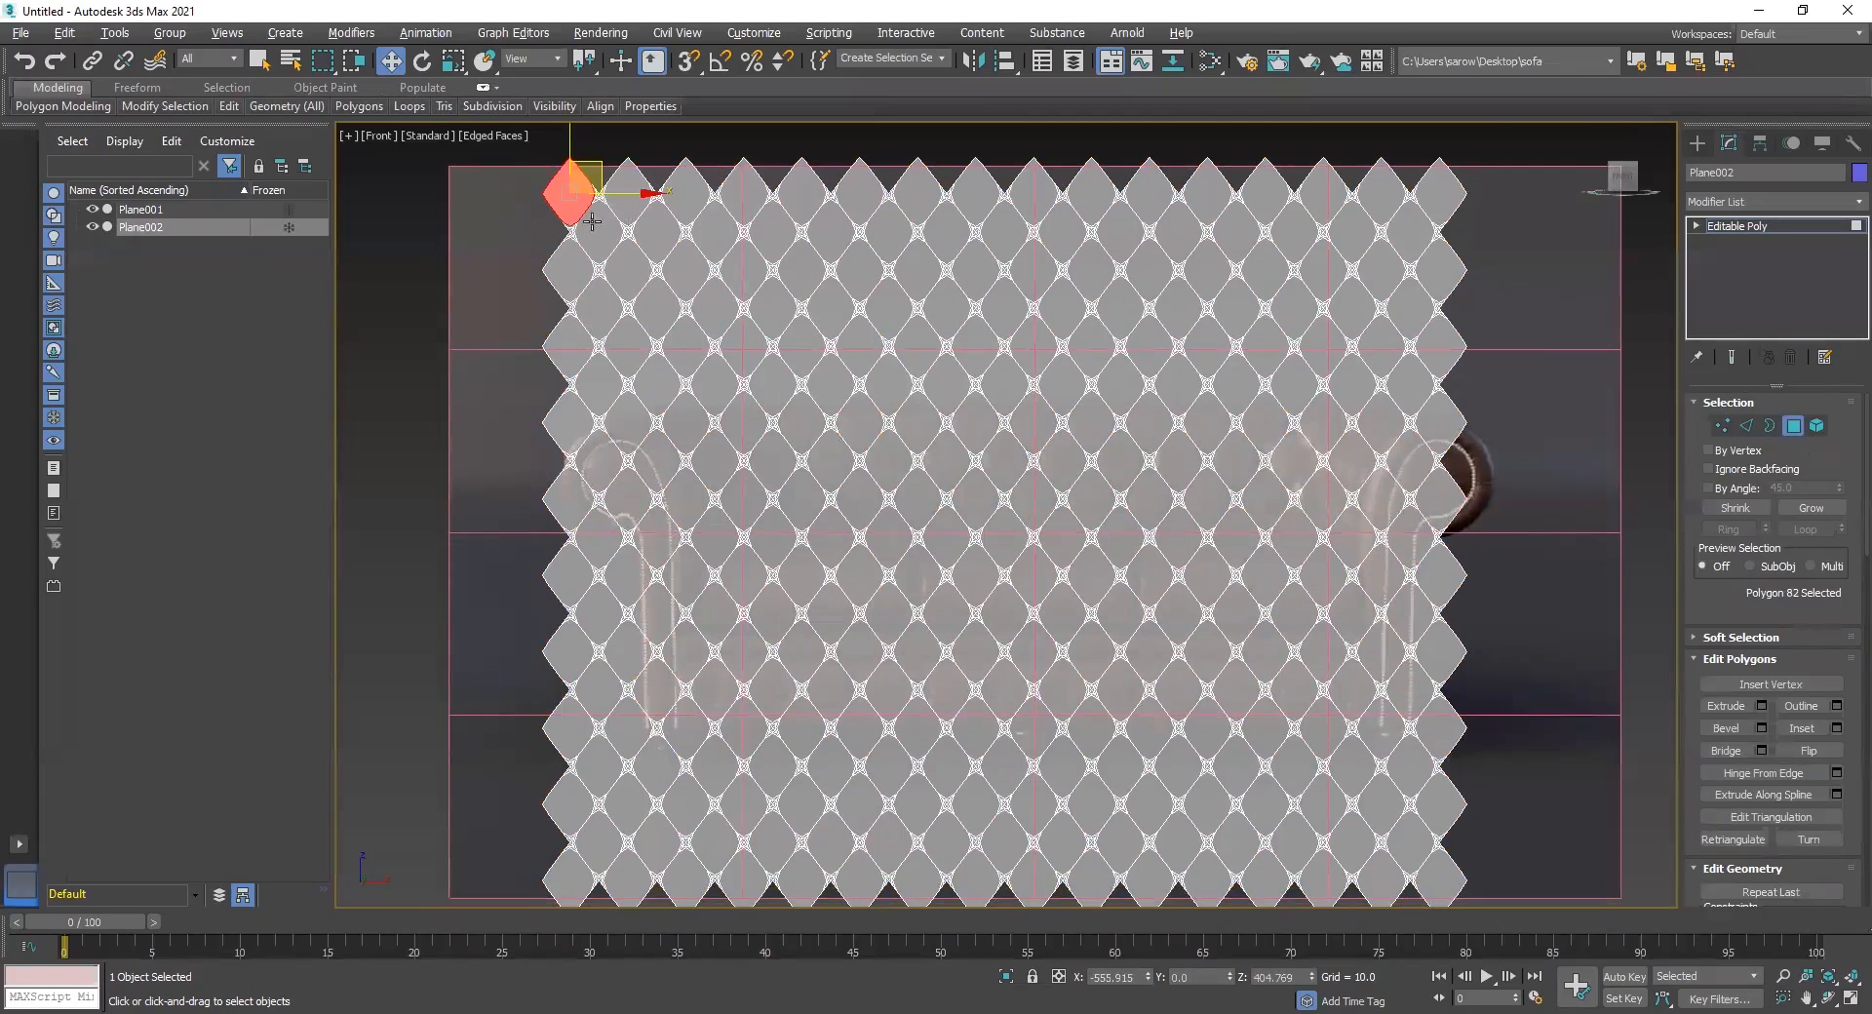
pyautogui.scroll(8, 592, 223)
pyautogui.moveTo(656, 188); pyautogui.dragTo(644, 442, button='middle')
pyautogui.scroll(-1, 644, 443)
pyautogui.keyDown('ctrl'); pyautogui.click(759, 368); pyautogui.keyUp('ctrl')
pyautogui.keyDown('ctrl'); pyautogui.click(619, 450); pyautogui.keyUp('ctrl')
pyautogui.keyDown('ctrl'); pyautogui.click(557, 574); pyautogui.keyUp('ctrl')
pyautogui.keyDown('ctrl'); pyautogui.click(712, 602); pyautogui.keyUp('ctrl')
pyautogui.keyDown('ctrl'); pyautogui.click(878, 478); pyautogui.keyUp('ctrl')
pyautogui.keyDown('ctrl'); pyautogui.click(1032, 301); pyautogui.keyUp('ctrl')
pyautogui.keyDown('ctrl'); pyautogui.click(661, 758); pyautogui.keyUp('ctrl')
pyautogui.moveTo(661, 759); pyautogui.dragTo(633, 583, button='middle')
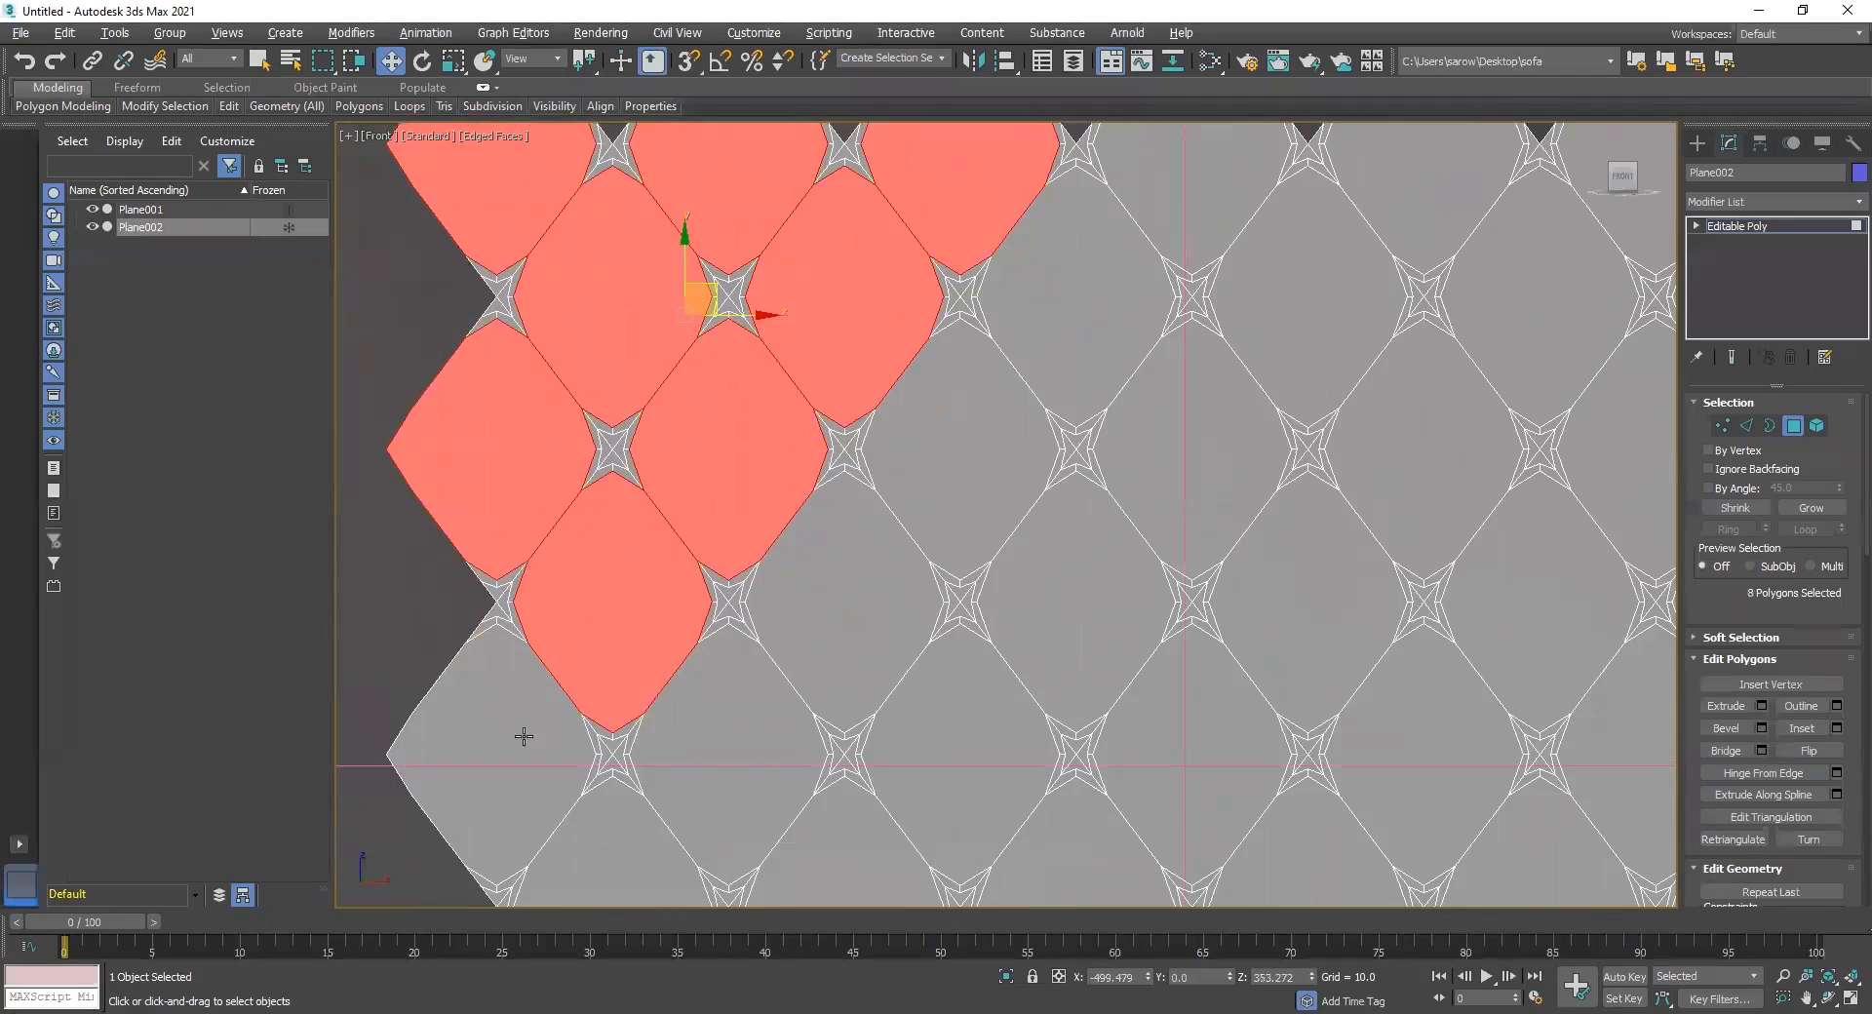
# Extend the corner selection with the next diagonal band of large diamonds, from the left edge up to the top row
pyautogui.keyDown('ctrl'); pyautogui.click(567, 802); pyautogui.keyUp('ctrl')
pyautogui.keyDown('ctrl'); pyautogui.click(589, 837); pyautogui.keyUp('ctrl')
pyautogui.keyDown('ctrl'); pyautogui.click(726, 733); pyautogui.keyUp('ctrl')
pyautogui.keyDown('ctrl'); pyautogui.click(853, 629); pyautogui.keyUp('ctrl')
pyautogui.keyDown('ctrl'); pyautogui.click(1032, 455); pyautogui.keyUp('ctrl')
pyautogui.keyDown('ctrl'); pyautogui.click(1048, 363); pyautogui.keyUp('ctrl')
pyautogui.keyDown('ctrl'); pyautogui.click(1185, 205); pyautogui.keyUp('ctrl')
pyautogui.moveTo(1187, 205); pyautogui.dragTo(902, 511, button='middle')
pyautogui.scroll(-8, 1053, 534)
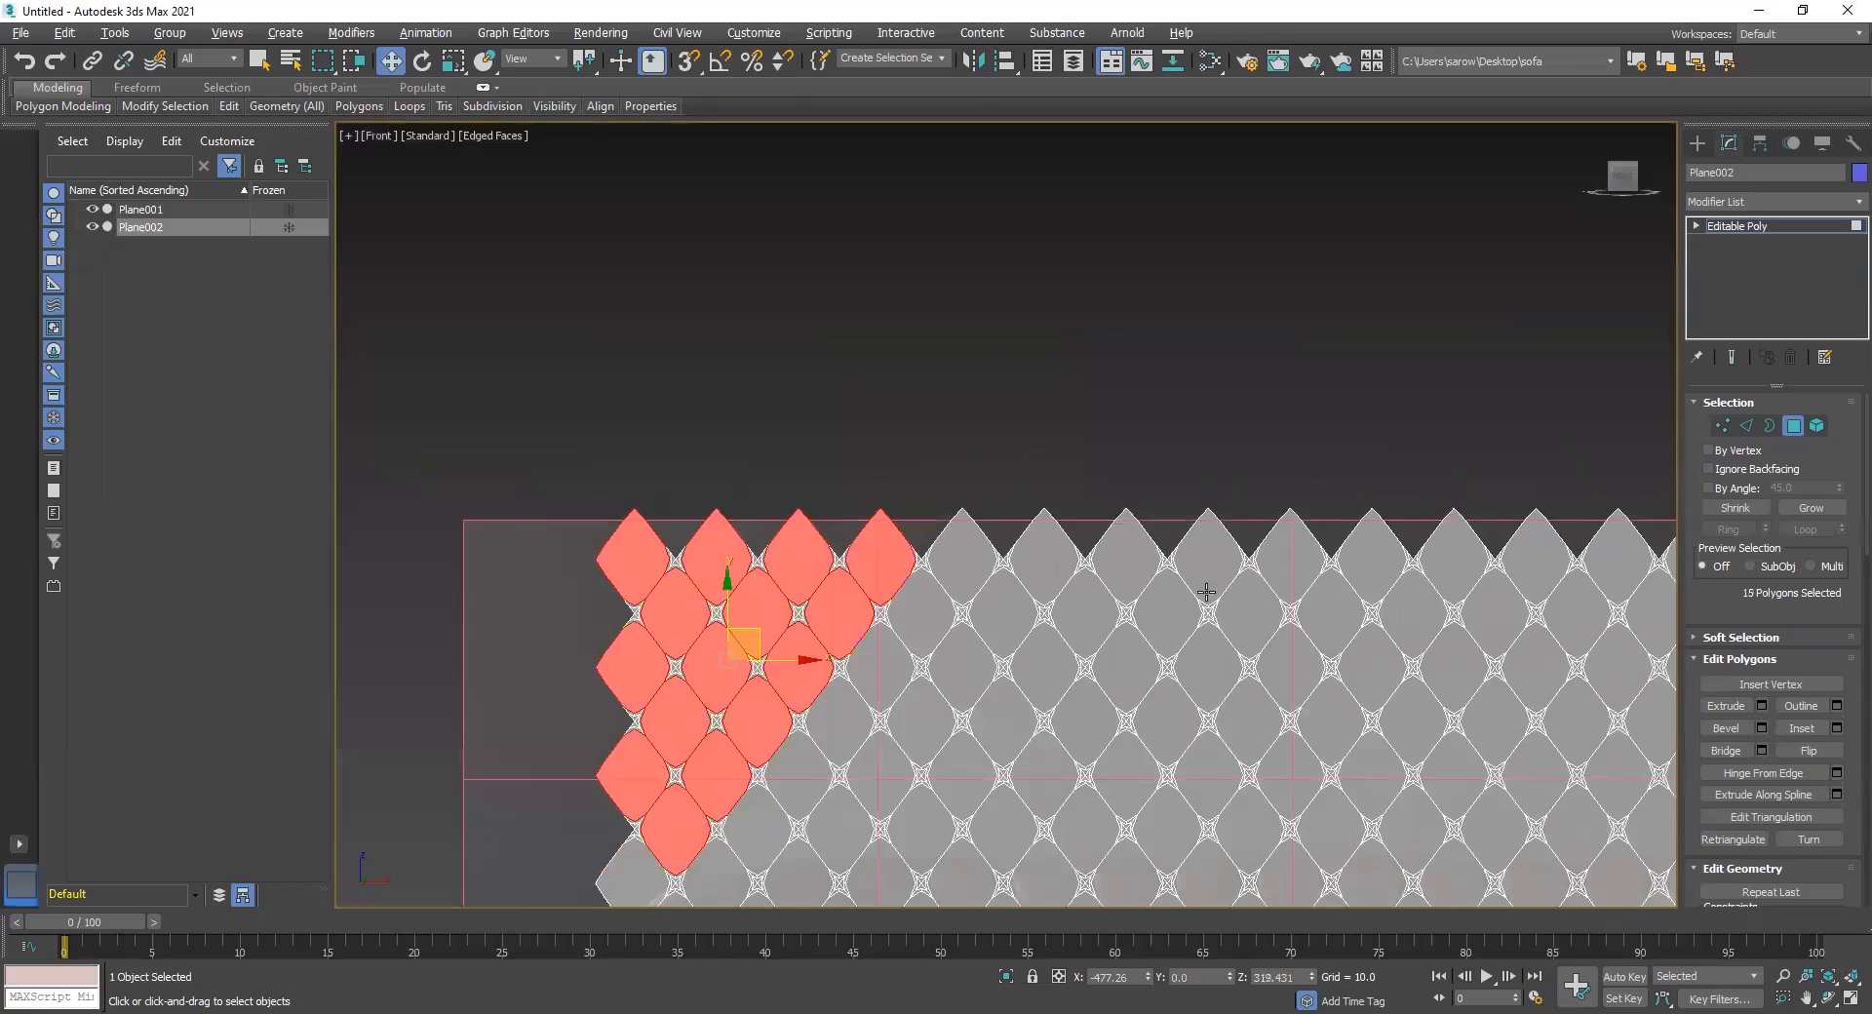
# Add the grid's outer border diamonds to the selection: top row, right column, bottom row and left column
pyautogui.moveTo(744, 541); pyautogui.dragTo(549, 532, button='middle')
pyautogui.keyDown('ctrl'); pyautogui.moveTo(1143, 504); pyautogui.dragTo(522, 523); pyautogui.keyUp('ctrl')
pyautogui.moveTo(1038, 659); pyautogui.dragTo(759, 313, button='middle')
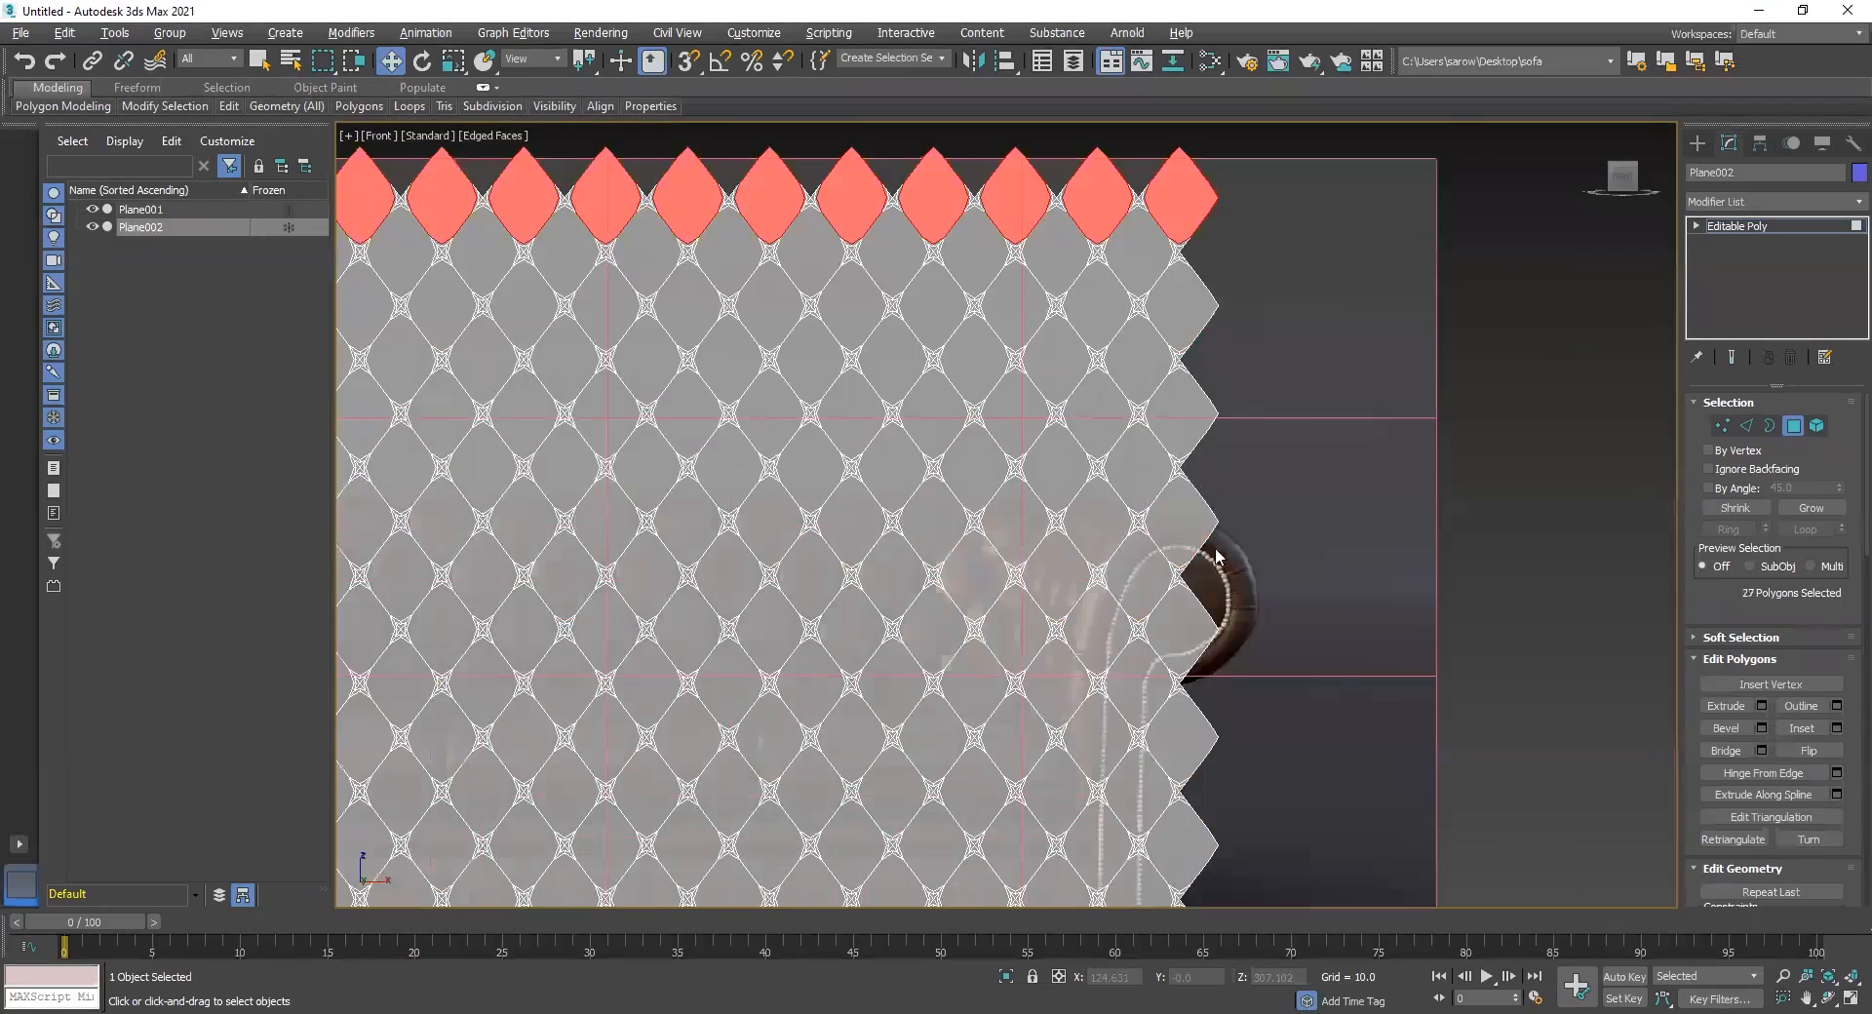
pyautogui.scroll(-5, 1121, 419)
pyautogui.moveTo(1170, 332); pyautogui.dragTo(1198, 790)
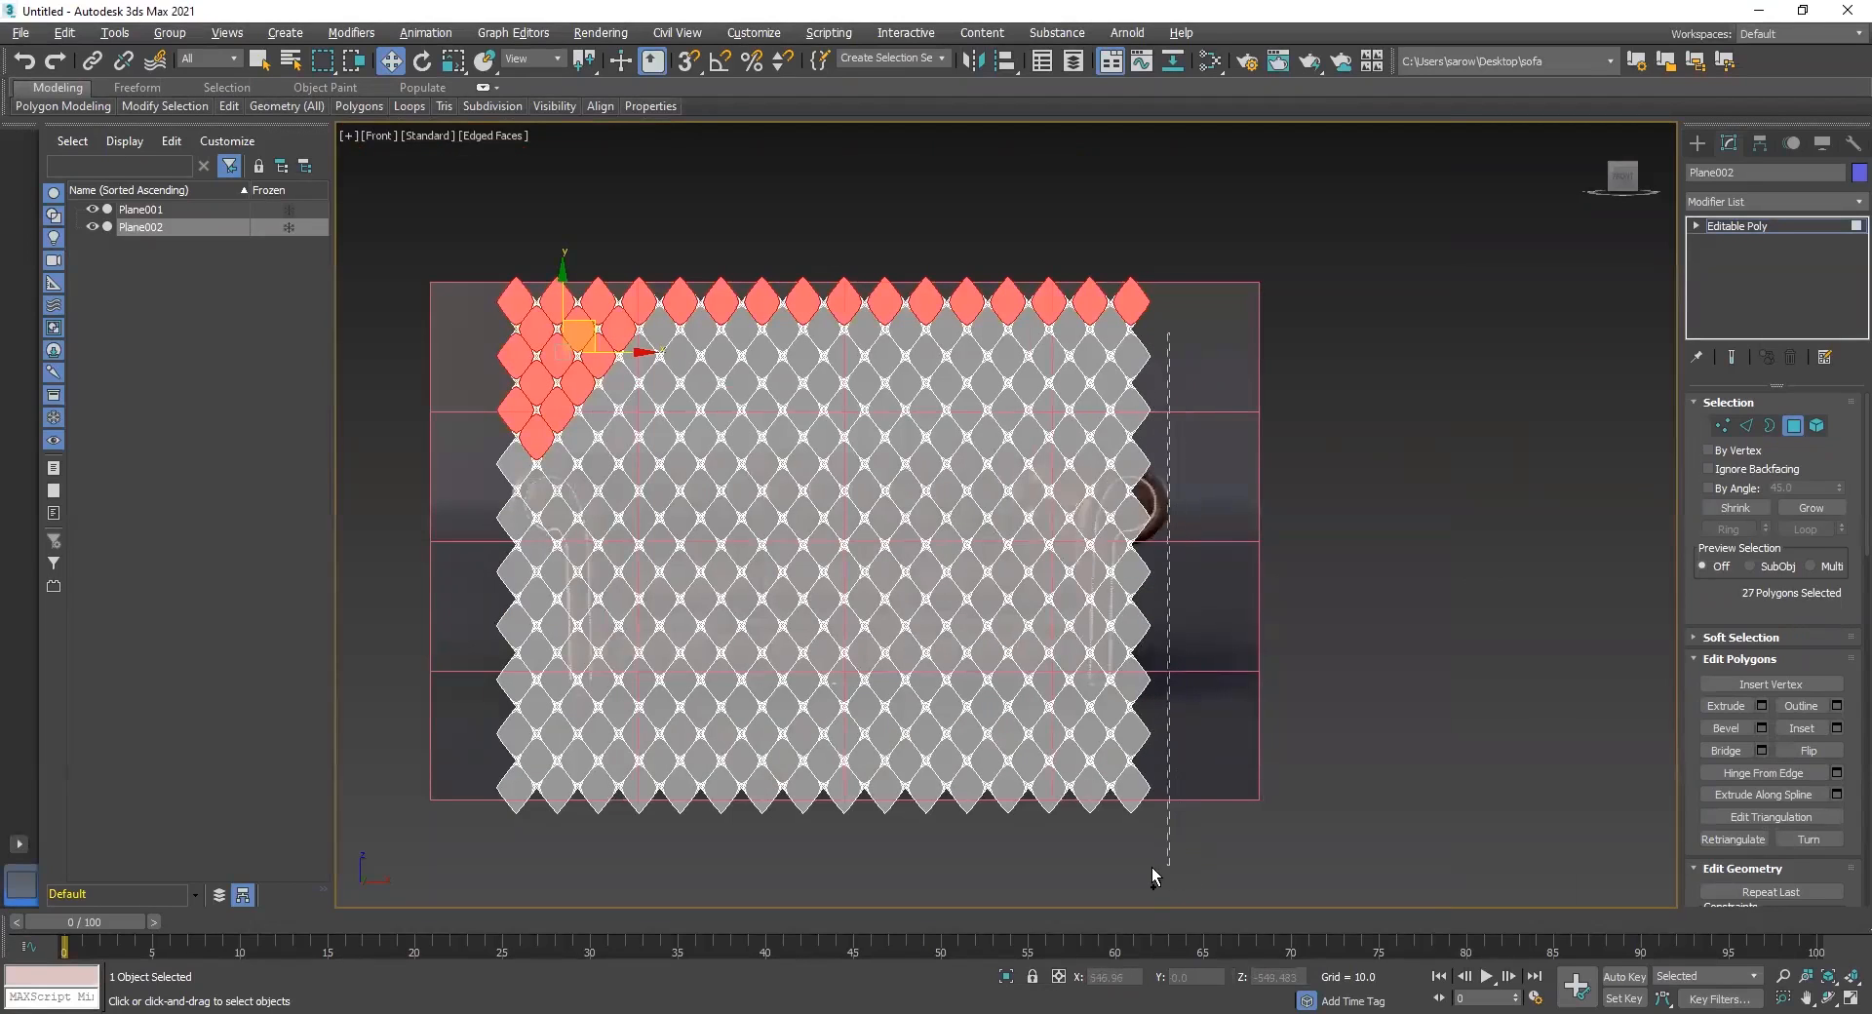
pyautogui.keyDown('ctrl'); pyautogui.moveTo(1140, 866); pyautogui.dragTo(1140, 866); pyautogui.keyUp('ctrl')
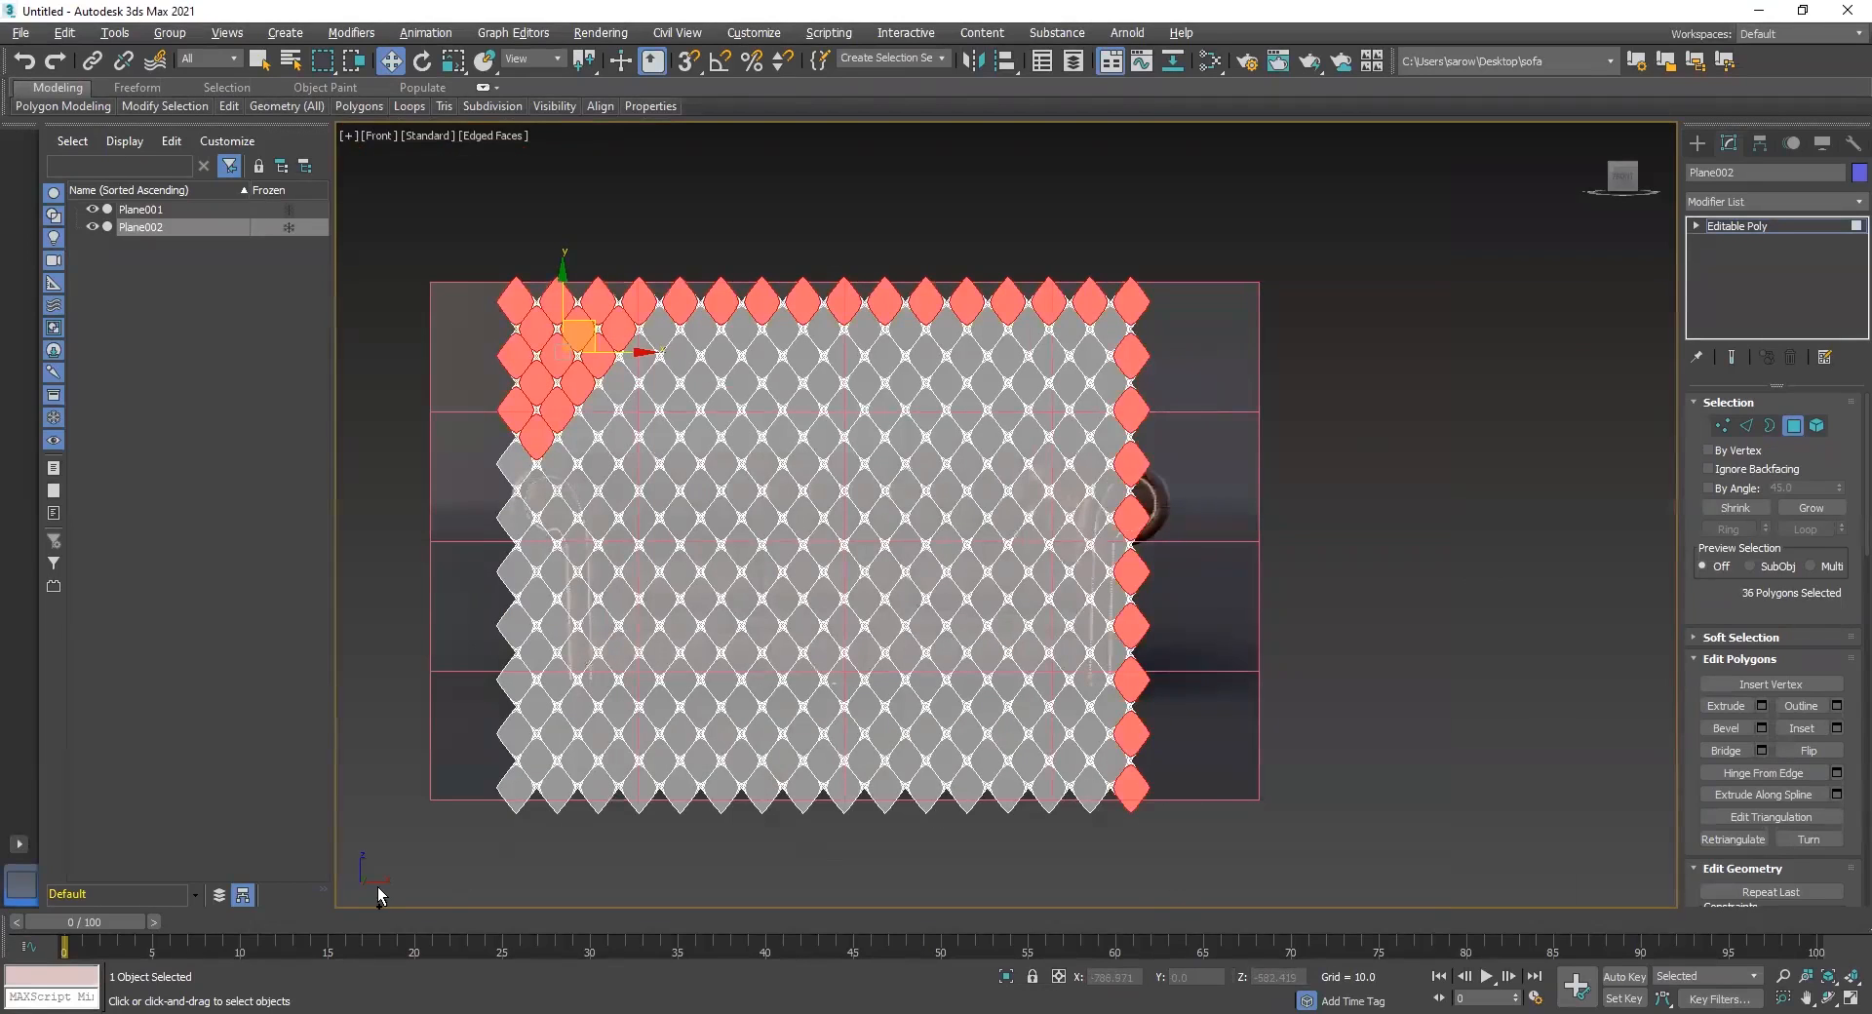
pyautogui.keyDown('ctrl'); pyautogui.moveTo(907, 821); pyautogui.dragTo(1107, 815); pyautogui.keyUp('ctrl')
pyautogui.keyDown('ctrl'); pyautogui.moveTo(511, 585); pyautogui.dragTo(507, 733); pyautogui.keyUp('ctrl')
# Add the large diamonds of the second to fourth rows in the left half of the grid to the selection
pyautogui.scroll(4, 576, 639)
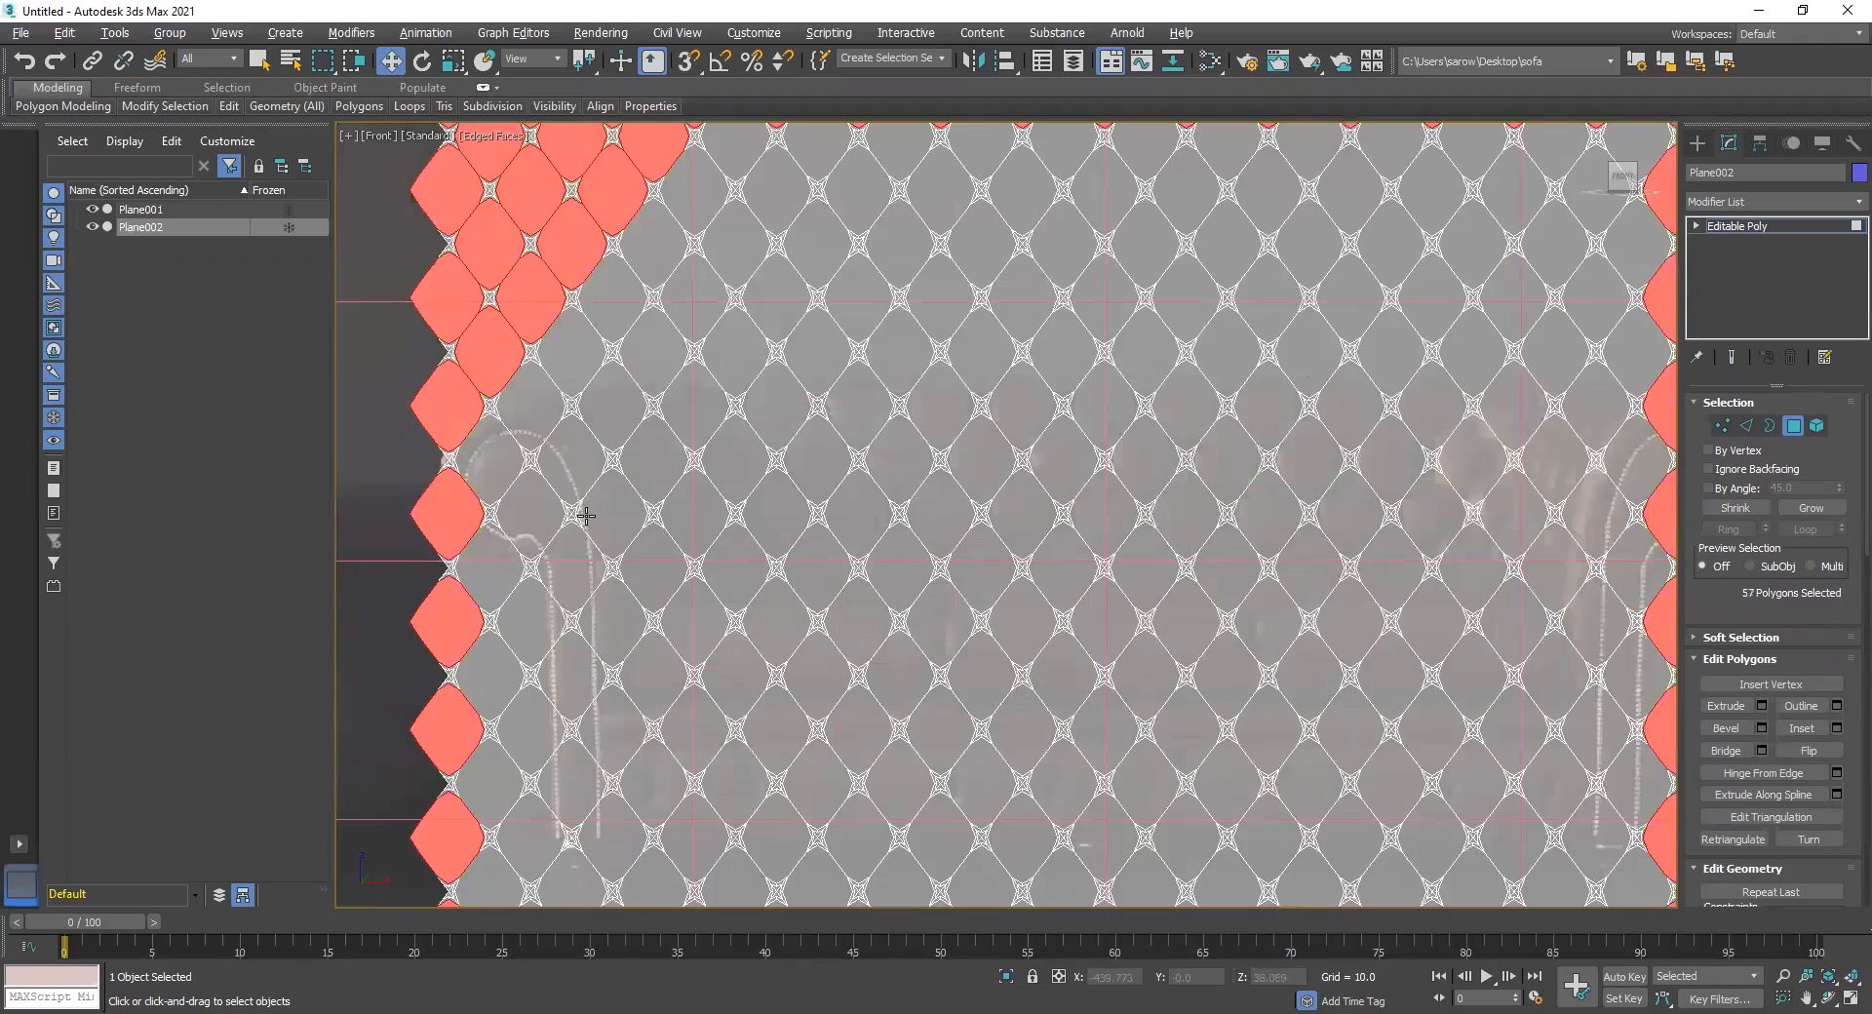
pyautogui.moveTo(576, 639); pyautogui.dragTo(489, 902, button='middle')
pyautogui.keyDown('ctrl'); pyautogui.click(653, 407); pyautogui.keyUp('ctrl')
pyautogui.keyDown('ctrl'); pyautogui.click(607, 455); pyautogui.keyUp('ctrl')
pyautogui.keyDown('ctrl'); pyautogui.click(689, 452); pyautogui.keyUp('ctrl')
pyautogui.keyDown('ctrl'); pyautogui.click(726, 393); pyautogui.keyUp('ctrl')
pyautogui.keyDown('ctrl'); pyautogui.click(808, 395); pyautogui.keyUp('ctrl')
pyautogui.keyDown('ctrl'); pyautogui.click(781, 445); pyautogui.keyUp('ctrl')
pyautogui.keyDown('ctrl'); pyautogui.click(738, 493); pyautogui.keyUp('ctrl')
pyautogui.keyDown('ctrl'); pyautogui.click(814, 502); pyautogui.keyUp('ctrl')
pyautogui.keyDown('ctrl'); pyautogui.click(856, 448); pyautogui.keyUp('ctrl')
pyautogui.keyDown('ctrl'); pyautogui.click(901, 400); pyautogui.keyUp('ctrl')
# Add the remaining second-row diamonds to the selection, from the grid's middle to its right edge
pyautogui.keyDown('ctrl'); pyautogui.click(994, 394); pyautogui.keyUp('ctrl')
pyautogui.keyDown('ctrl'); pyautogui.click(1060, 396); pyautogui.keyUp('ctrl')
pyautogui.keyDown('ctrl'); pyautogui.click(1132, 396); pyautogui.keyUp('ctrl')
pyautogui.keyDown('ctrl'); pyautogui.click(1227, 400); pyautogui.keyUp('ctrl')
pyautogui.keyDown('ctrl'); pyautogui.click(1312, 395); pyautogui.keyUp('ctrl')
pyautogui.keyDown('ctrl'); pyautogui.click(1402, 397); pyautogui.keyUp('ctrl')
pyautogui.keyDown('ctrl'); pyautogui.click(1464, 398); pyautogui.keyUp('ctrl')
pyautogui.keyDown('ctrl'); pyautogui.click(1542, 393); pyautogui.keyUp('ctrl')
# Add the large diamonds of the third to fifth rows in the right half of the grid to the selection
pyautogui.keyDown('ctrl'); pyautogui.click(1525, 458); pyautogui.keyUp('ctrl')
pyautogui.keyDown('ctrl'); pyautogui.click(1553, 516); pyautogui.keyUp('ctrl')
pyautogui.keyDown('ctrl'); pyautogui.click(1519, 556); pyautogui.keyUp('ctrl')
pyautogui.keyDown('ctrl'); pyautogui.click(1469, 508); pyautogui.keyUp('ctrl')
pyautogui.keyDown('ctrl'); pyautogui.click(1439, 458); pyautogui.keyUp('ctrl')
pyautogui.keyDown('ctrl'); pyautogui.click(1350, 470); pyautogui.keyUp('ctrl')
pyautogui.keyDown('ctrl'); pyautogui.click(1379, 511); pyautogui.keyUp('ctrl')
pyautogui.keyDown('ctrl'); pyautogui.click(1343, 561); pyautogui.keyUp('ctrl')
pyautogui.keyDown('ctrl'); pyautogui.click(1311, 509); pyautogui.keyUp('ctrl')
pyautogui.keyDown('ctrl'); pyautogui.click(1269, 474); pyautogui.keyUp('ctrl')
pyautogui.keyDown('ctrl'); pyautogui.click(1190, 467); pyautogui.keyUp('ctrl')
pyautogui.keyDown('ctrl'); pyautogui.click(1221, 517); pyautogui.keyUp('ctrl')
pyautogui.keyDown('ctrl'); pyautogui.click(1150, 502); pyautogui.keyUp('ctrl')
pyautogui.keyDown('ctrl'); pyautogui.click(1103, 450); pyautogui.keyUp('ctrl')
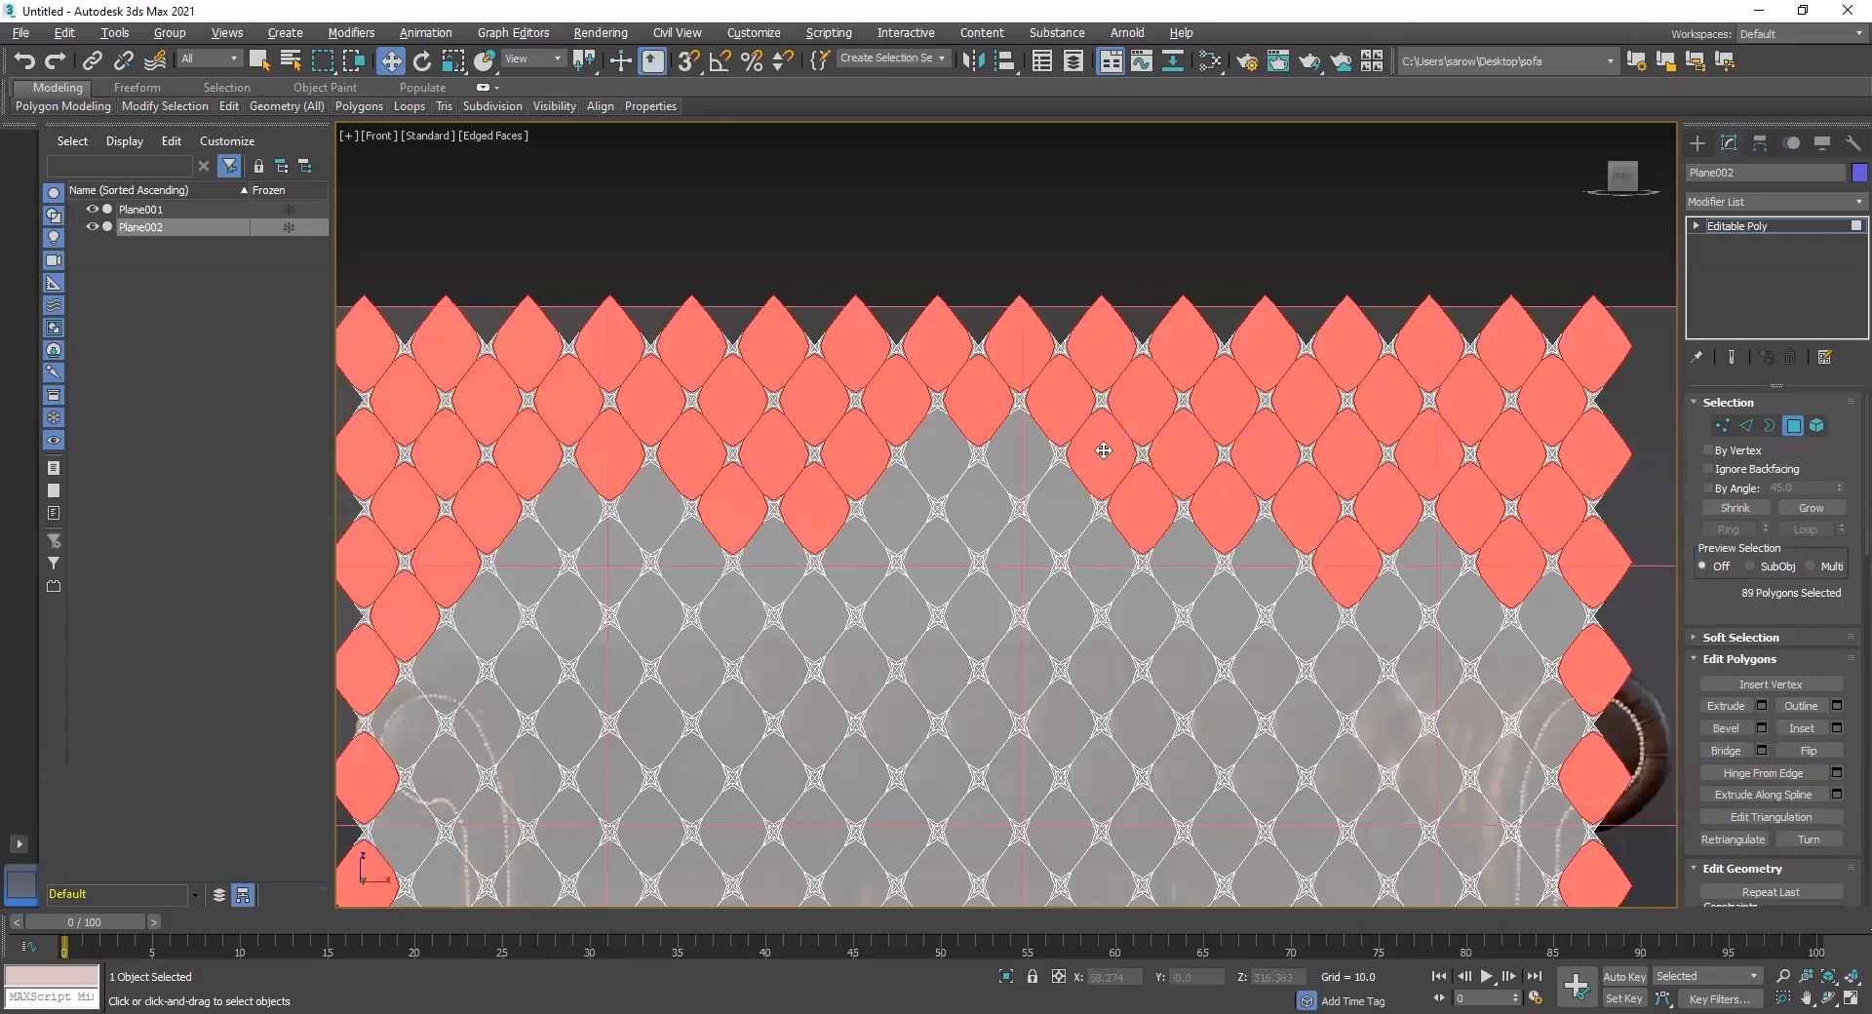
# Add the unselected large diamonds of the third to fifth rows around the grid's middle to the selection
pyautogui.keyDown('ctrl'); pyautogui.click(1032, 447); pyautogui.keyUp('ctrl')
pyautogui.keyDown('ctrl'); pyautogui.click(946, 454); pyautogui.keyUp('ctrl')
pyautogui.keyDown('ctrl'); pyautogui.click(985, 502); pyautogui.keyUp('ctrl')
pyautogui.keyDown('ctrl'); pyautogui.click(1067, 507); pyautogui.keyUp('ctrl')
pyautogui.keyDown('ctrl'); pyautogui.click(1034, 562); pyautogui.keyUp('ctrl')
pyautogui.keyDown('ctrl'); pyautogui.click(941, 556); pyautogui.keyUp('ctrl')
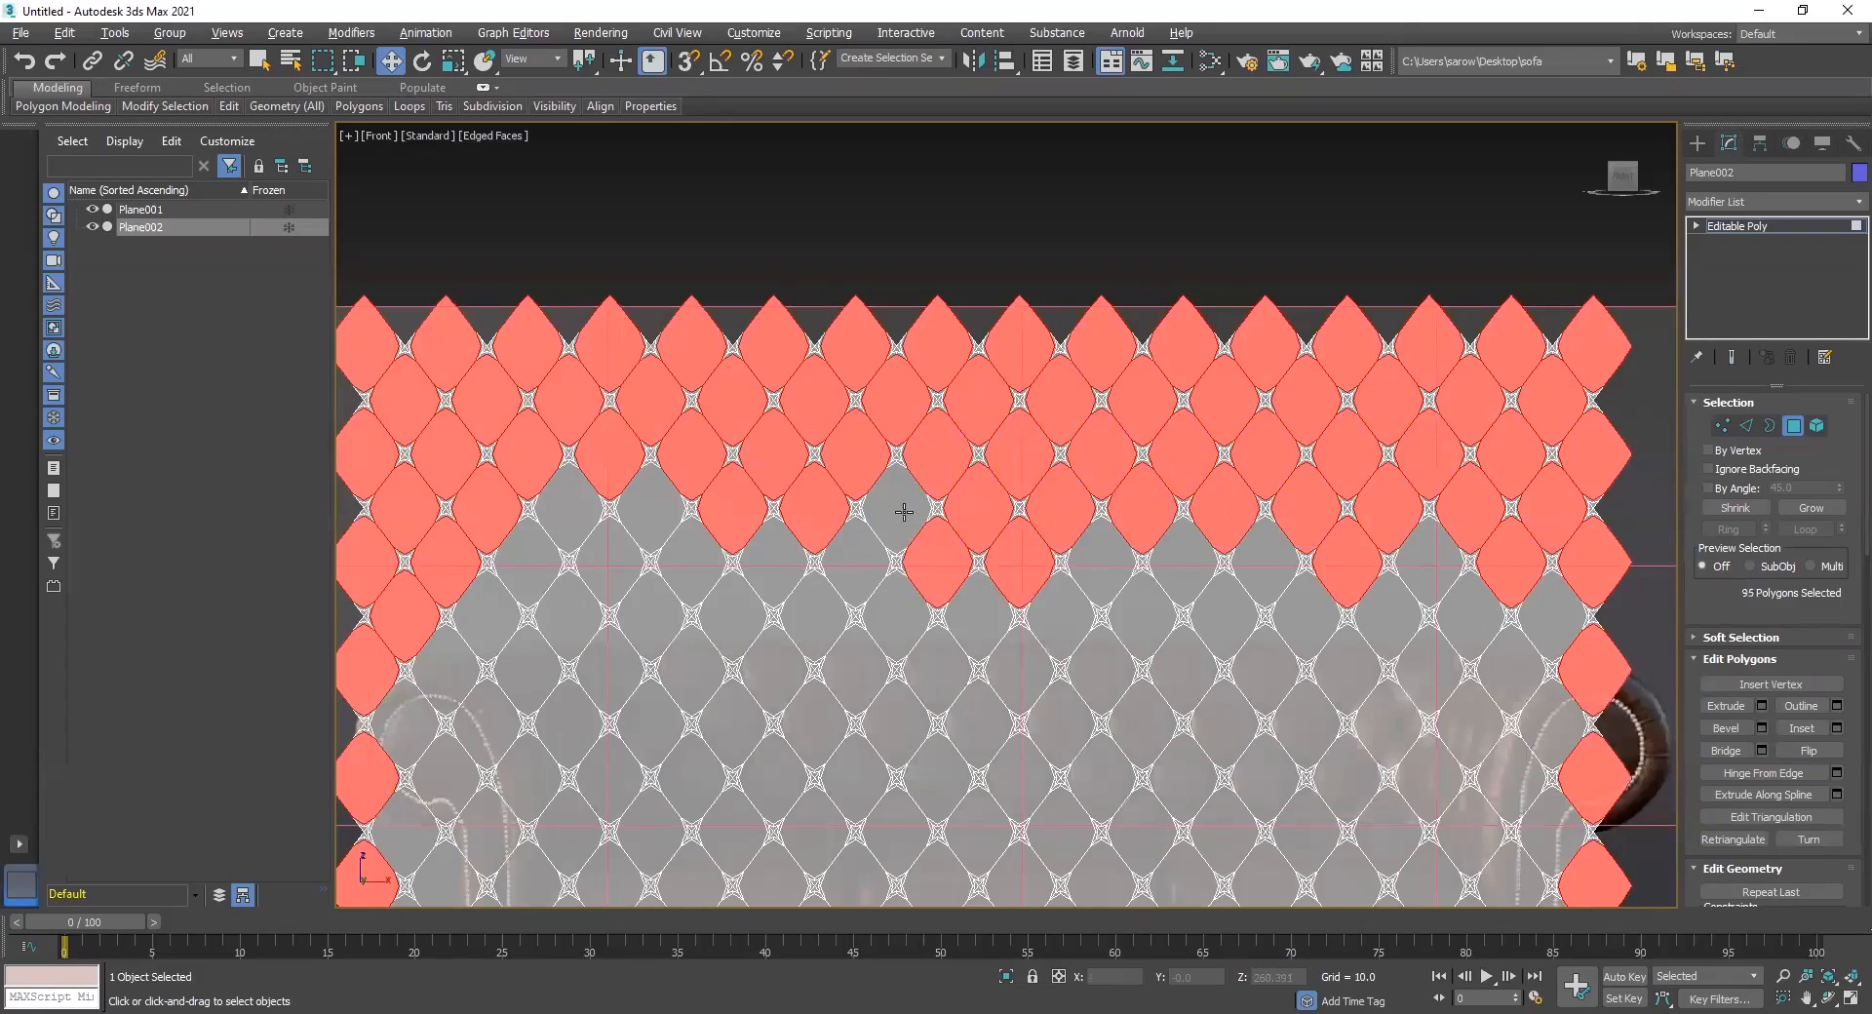
pyautogui.keyDown('ctrl'); pyautogui.click(862, 558); pyautogui.keyUp('ctrl')
pyautogui.keyDown('ctrl'); pyautogui.click(765, 563); pyautogui.keyUp('ctrl')
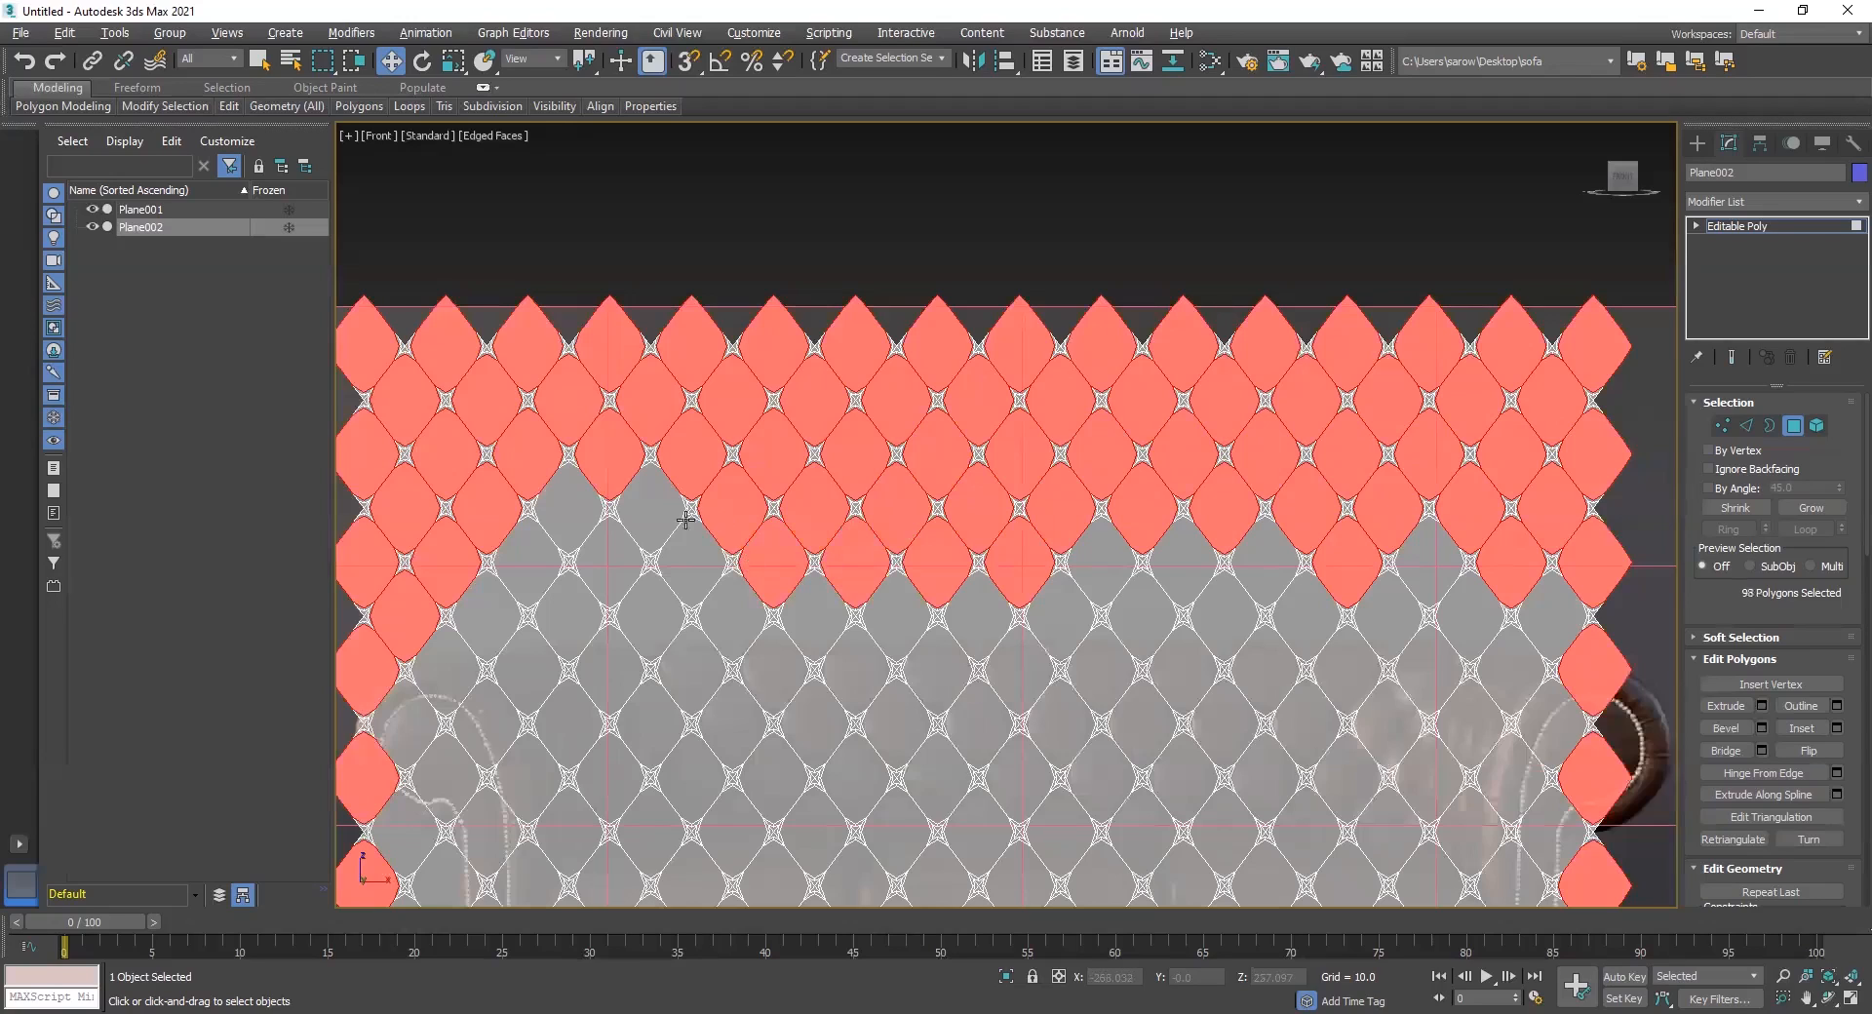
# Fill the remaining gap in the fourth and fifth rows near the grid's left side with selected large diamonds
pyautogui.keyDown('ctrl'); pyautogui.click(646, 517); pyautogui.keyUp('ctrl')
pyautogui.keyDown('ctrl'); pyautogui.click(687, 561); pyautogui.keyUp('ctrl')
pyautogui.keyDown('ctrl'); pyautogui.click(596, 556); pyautogui.keyUp('ctrl')
pyautogui.keyDown('ctrl'); pyautogui.click(567, 502); pyautogui.keyUp('ctrl')
pyautogui.keyDown('ctrl'); pyautogui.click(530, 556); pyautogui.keyUp('ctrl')
# Extend the selection with the sixth- and seventh-row large diamonds in the left half of the grid
pyautogui.keyDown('ctrl'); pyautogui.click(568, 616); pyautogui.keyUp('ctrl')
pyautogui.keyDown('ctrl'); pyautogui.click(644, 609); pyautogui.keyUp('ctrl')
pyautogui.keyDown('ctrl'); pyautogui.click(722, 613); pyautogui.keyUp('ctrl')
pyautogui.keyDown('ctrl'); pyautogui.click(792, 613); pyautogui.keyUp('ctrl')
pyautogui.keyDown('ctrl'); pyautogui.click(892, 613); pyautogui.keyUp('ctrl')
pyautogui.keyDown('ctrl'); pyautogui.click(971, 614); pyautogui.keyUp('ctrl')
pyautogui.keyDown('ctrl'); pyautogui.click(941, 666); pyautogui.keyUp('ctrl')
pyautogui.keyDown('ctrl'); pyautogui.click(861, 664); pyautogui.keyUp('ctrl')
pyautogui.keyDown('ctrl'); pyautogui.click(775, 671); pyautogui.keyUp('ctrl')
pyautogui.keyDown('ctrl'); pyautogui.click(684, 673); pyautogui.keyUp('ctrl')
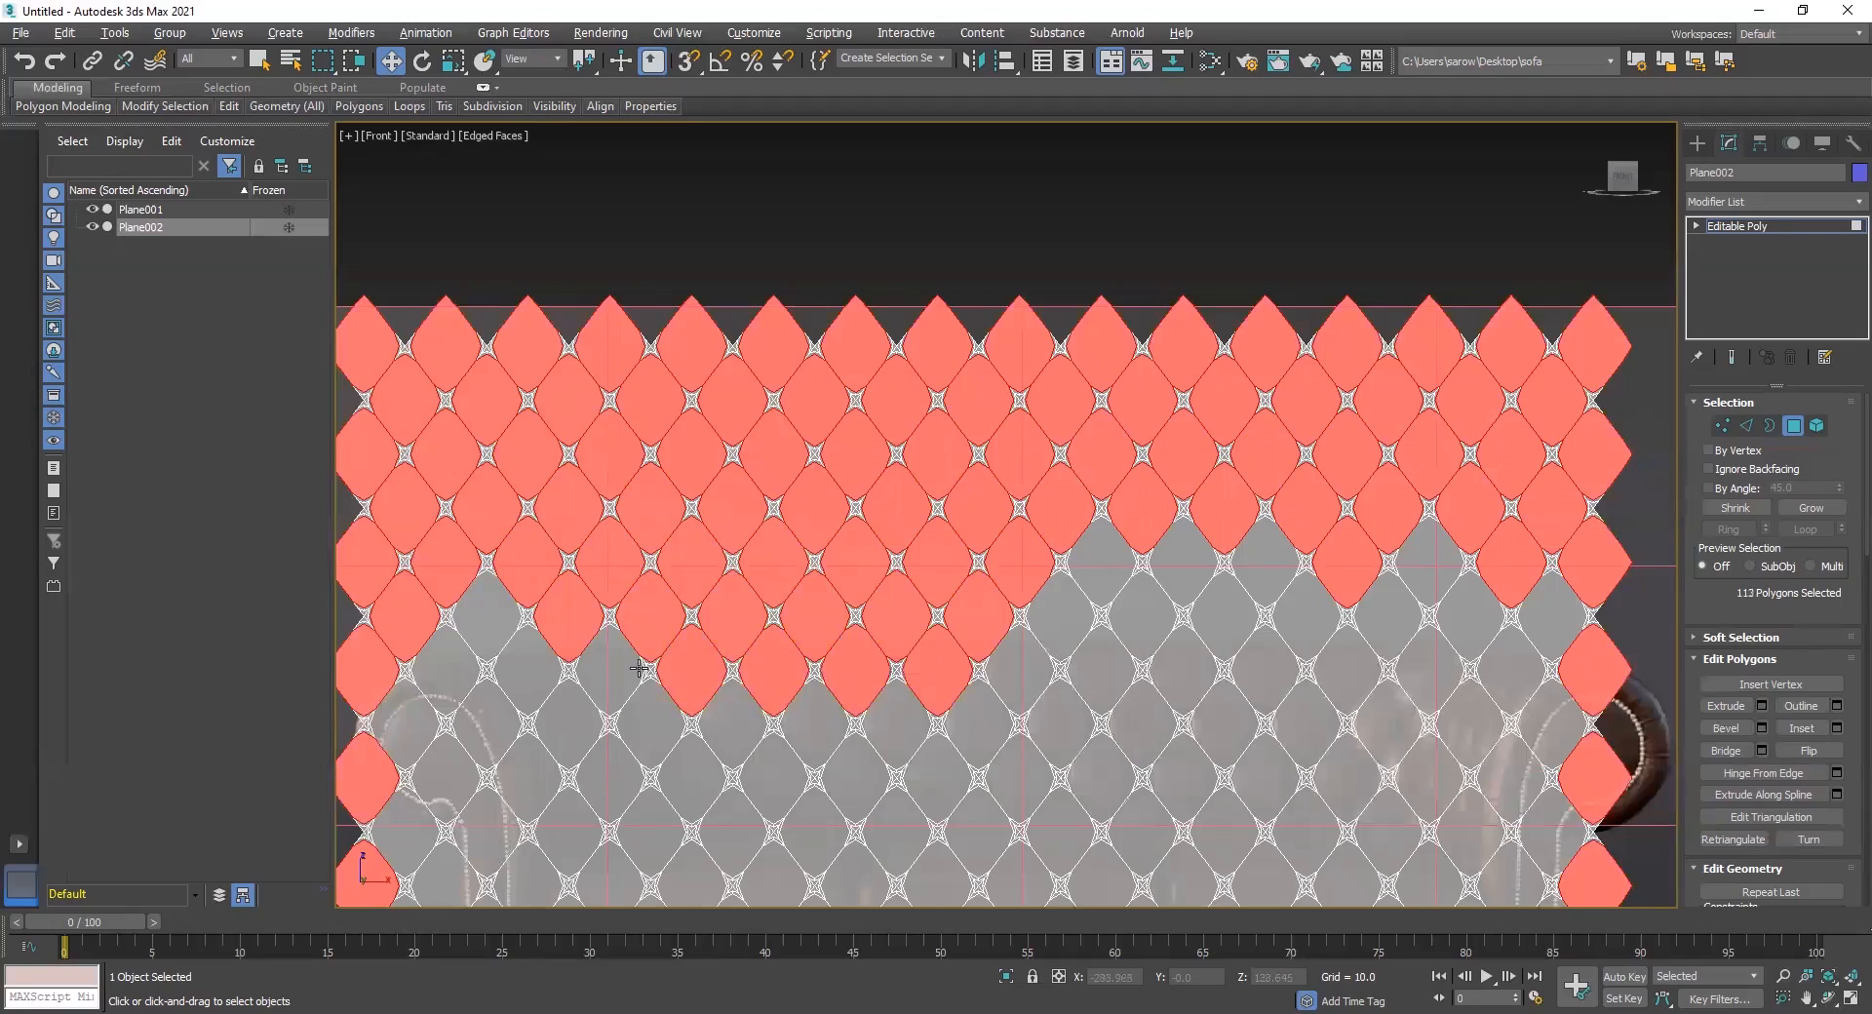
pyautogui.keyDown('ctrl'); pyautogui.click(615, 666); pyautogui.keyUp('ctrl')
# Add a downward-tapering group of large diamonds from the eighth to the eleventh row in the left half to the selection
pyautogui.keyDown('ctrl'); pyautogui.click(648, 732); pyautogui.keyUp('ctrl')
pyautogui.keyDown('ctrl'); pyautogui.click(723, 731); pyautogui.keyUp('ctrl')
pyautogui.keyDown('ctrl'); pyautogui.click(818, 732); pyautogui.keyUp('ctrl')
pyautogui.keyDown('ctrl'); pyautogui.click(889, 727); pyautogui.keyUp('ctrl')
pyautogui.keyDown('ctrl'); pyautogui.click(845, 779); pyautogui.keyUp('ctrl')
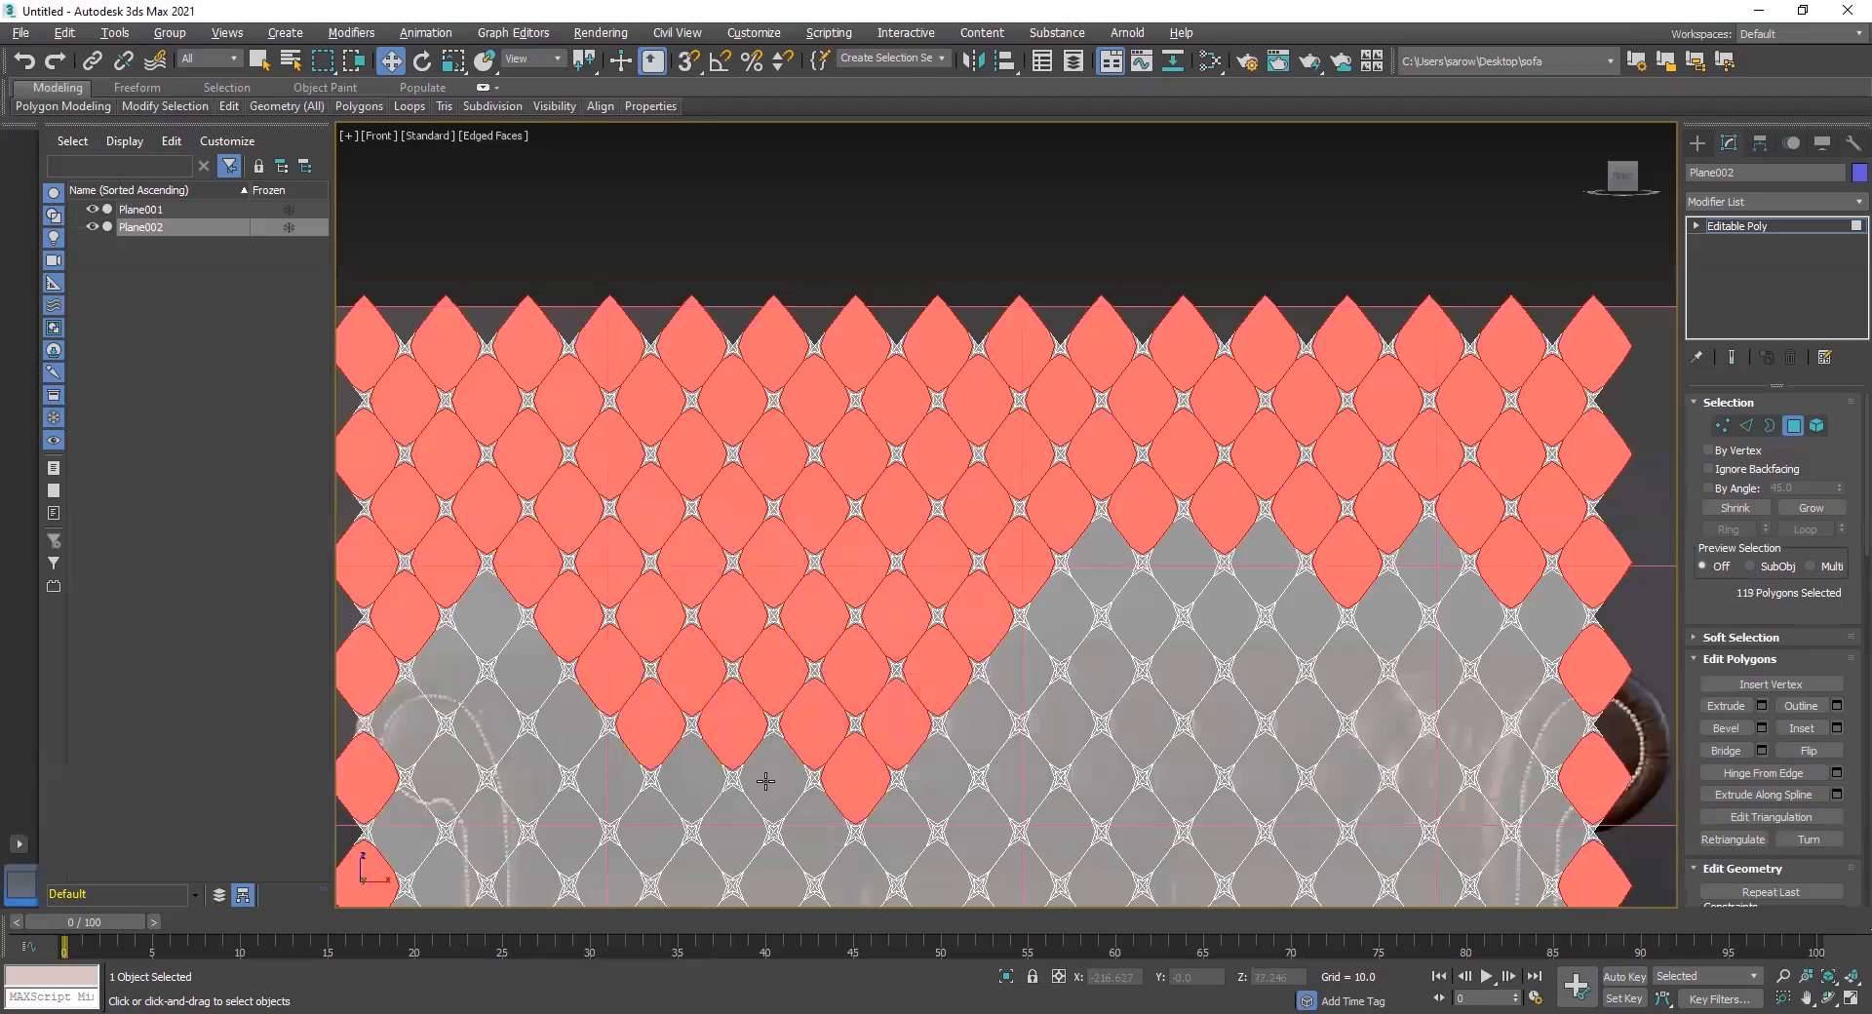
pyautogui.keyDown('ctrl'); pyautogui.click(765, 782); pyautogui.keyUp('ctrl')
pyautogui.keyDown('ctrl'); pyautogui.click(685, 774); pyautogui.keyUp('ctrl')
pyautogui.keyDown('ctrl'); pyautogui.click(728, 836); pyautogui.keyUp('ctrl')
pyautogui.keyDown('ctrl'); pyautogui.click(802, 849); pyautogui.keyUp('ctrl')
pyautogui.keyDown('ctrl'); pyautogui.click(770, 880); pyautogui.keyUp('ctrl')
# Add the unselected sixth- to eighth-row large diamonds beside the grid's left border to the selection
pyautogui.keyDown('ctrl'); pyautogui.click(483, 629); pyautogui.keyUp('ctrl')
pyautogui.keyDown('ctrl'); pyautogui.click(446, 673); pyautogui.keyUp('ctrl')
pyautogui.keyDown('ctrl'); pyautogui.click(407, 726); pyautogui.keyUp('ctrl')
pyautogui.keyDown('ctrl'); pyautogui.click(485, 726); pyautogui.keyUp('ctrl')
pyautogui.keyDown('ctrl'); pyautogui.click(521, 685); pyautogui.keyUp('ctrl')
pyautogui.keyDown('ctrl'); pyautogui.click(570, 725); pyautogui.keyUp('ctrl')
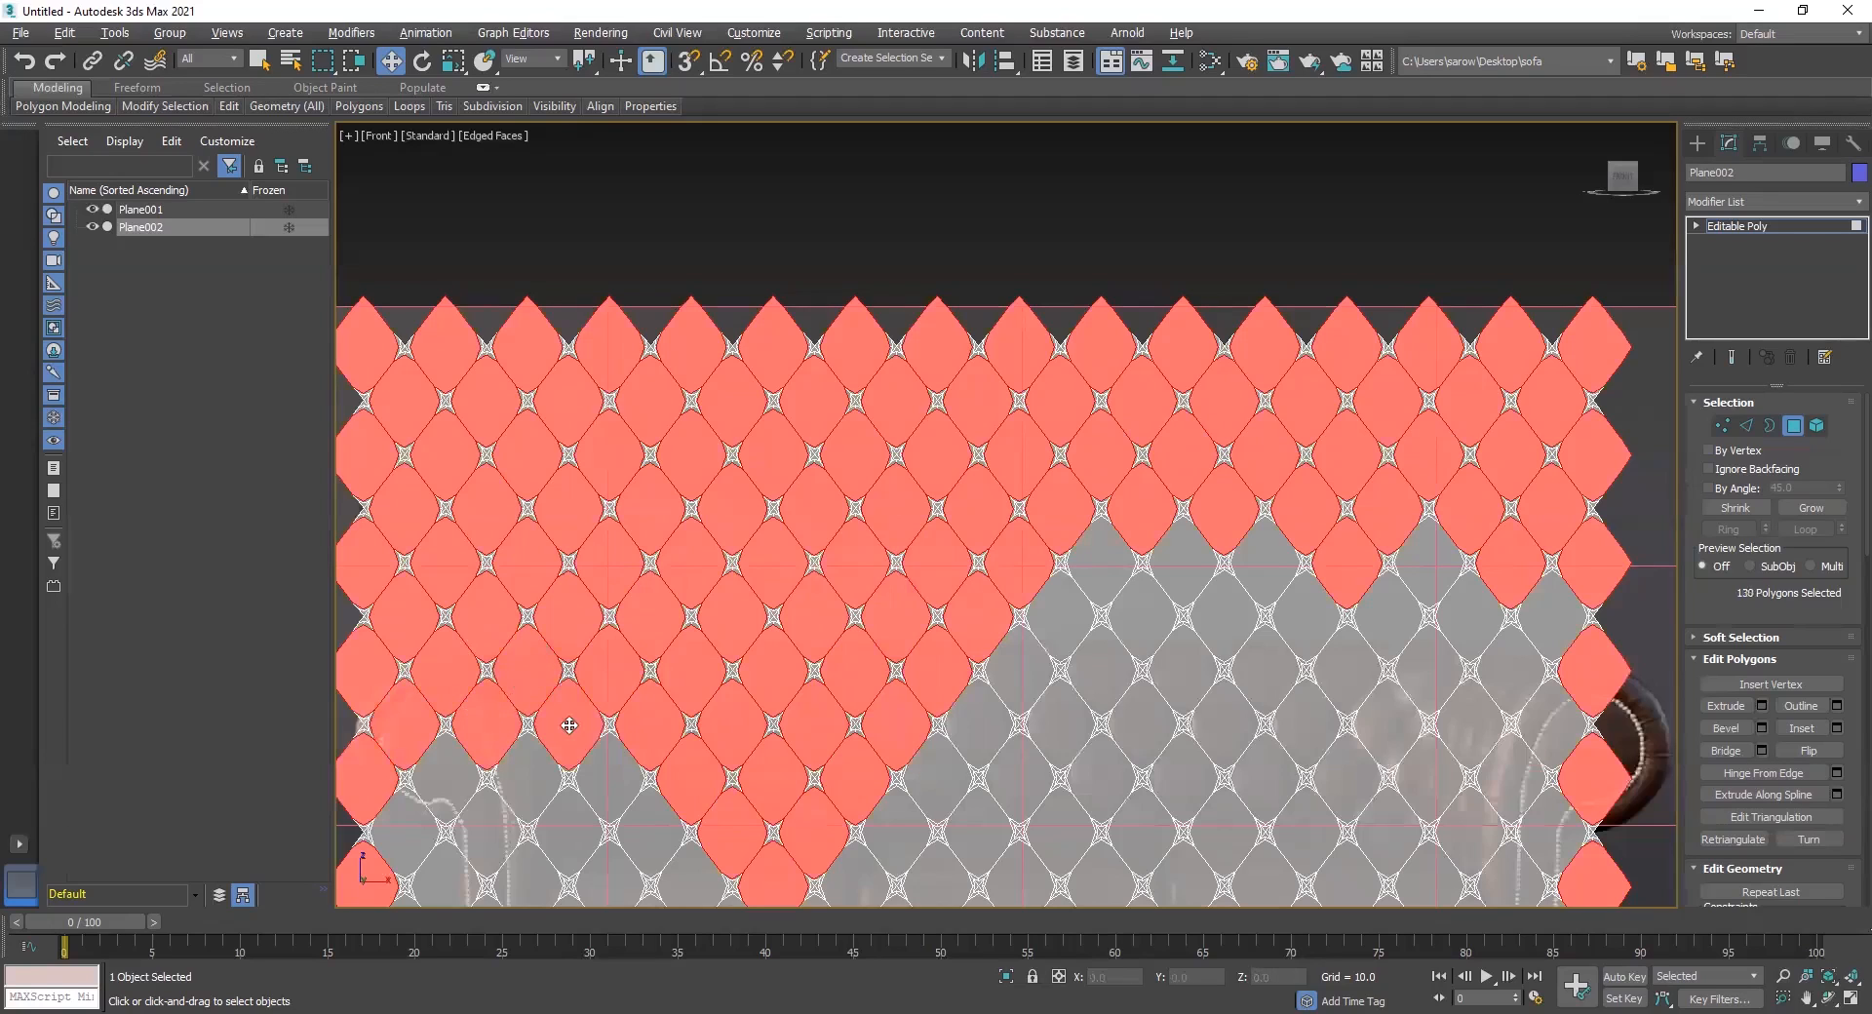
# Add the unselected ninth- and tenth-row large diamonds between the left border and the tapering group to the selection
pyautogui.keyDown('ctrl'); pyautogui.click(612, 761); pyautogui.keyUp('ctrl')
pyautogui.keyDown('ctrl'); pyautogui.click(646, 825); pyautogui.keyUp('ctrl')
pyautogui.keyDown('ctrl'); pyautogui.click(551, 832); pyautogui.keyUp('ctrl')
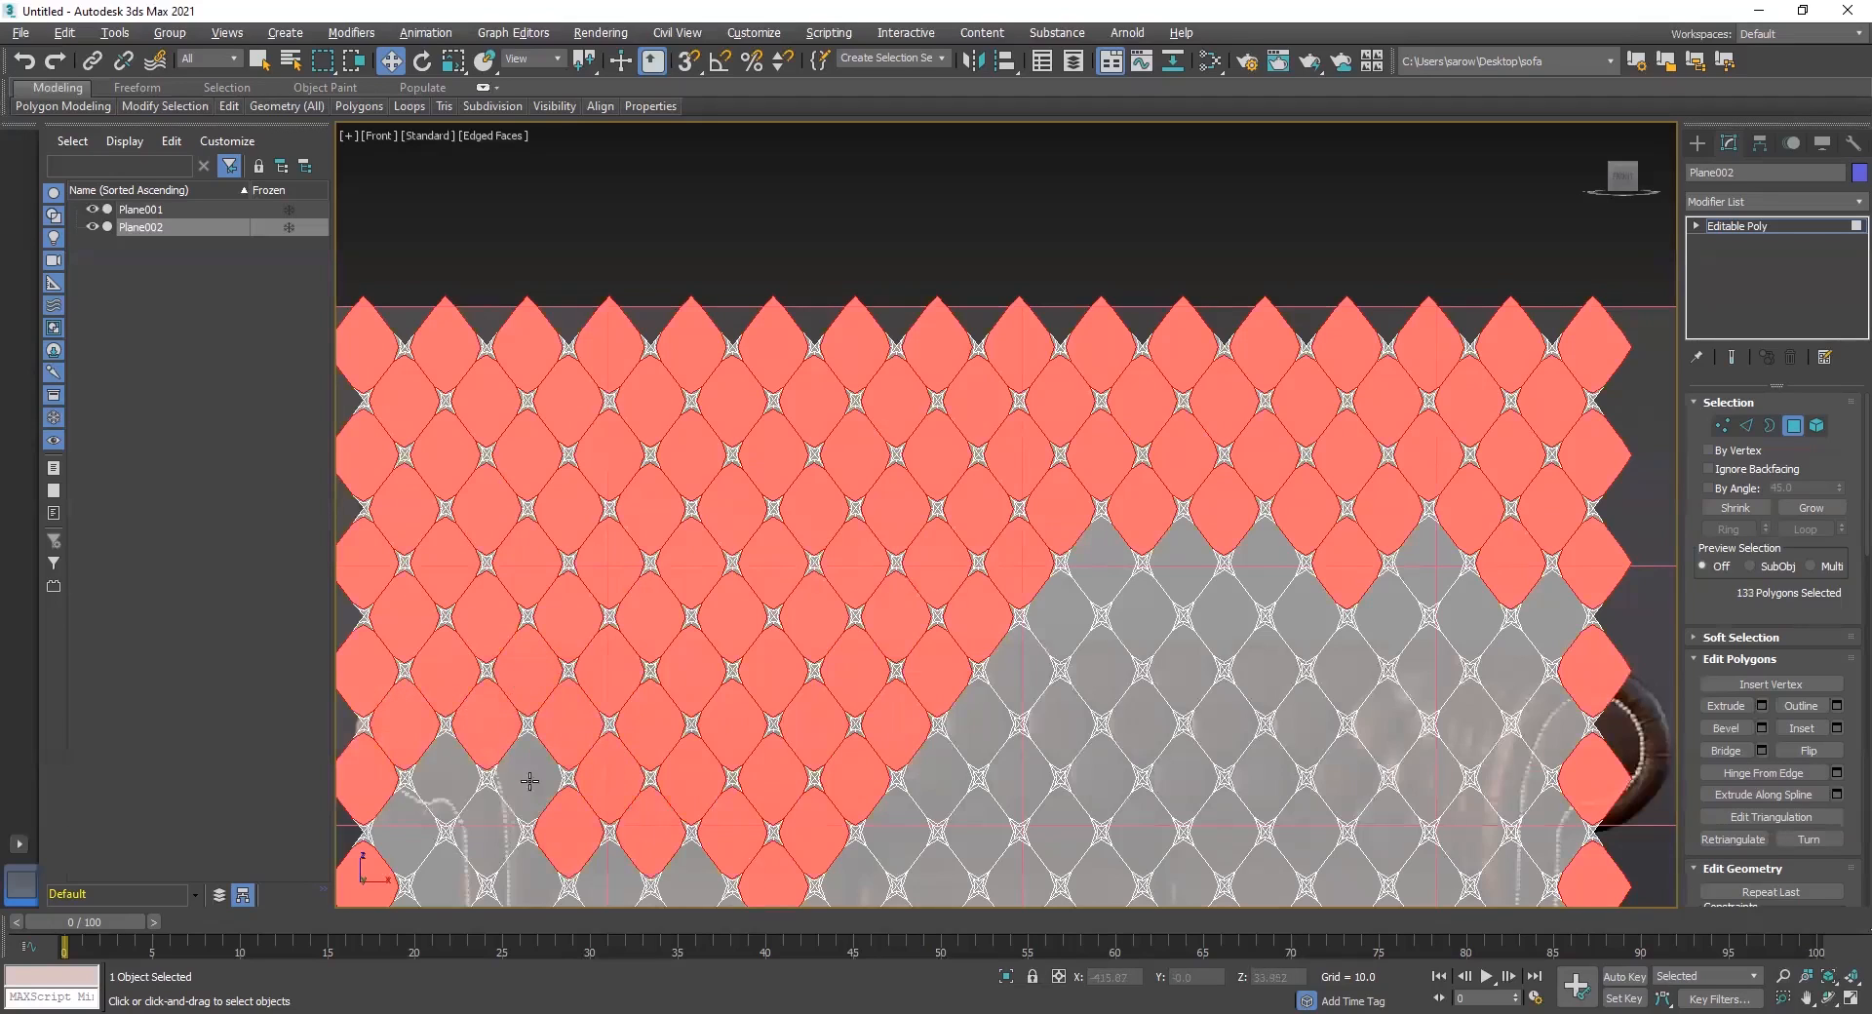
pyautogui.keyDown('ctrl'); pyautogui.click(527, 781); pyautogui.keyUp('ctrl')
pyautogui.keyDown('ctrl'); pyautogui.click(469, 832); pyautogui.keyUp('ctrl')
pyautogui.keyDown('ctrl'); pyautogui.click(435, 781); pyautogui.keyUp('ctrl')
# Add the last tenth-row diamond at the left border and the adjoining eleventh-row large diamonds to the selection
pyautogui.moveTo(510, 823); pyautogui.dragTo(572, 620, button='middle')
pyautogui.keyDown('ctrl'); pyautogui.click(464, 627); pyautogui.keyUp('ctrl')
pyautogui.keyDown('ctrl'); pyautogui.click(500, 677); pyautogui.keyUp('ctrl')
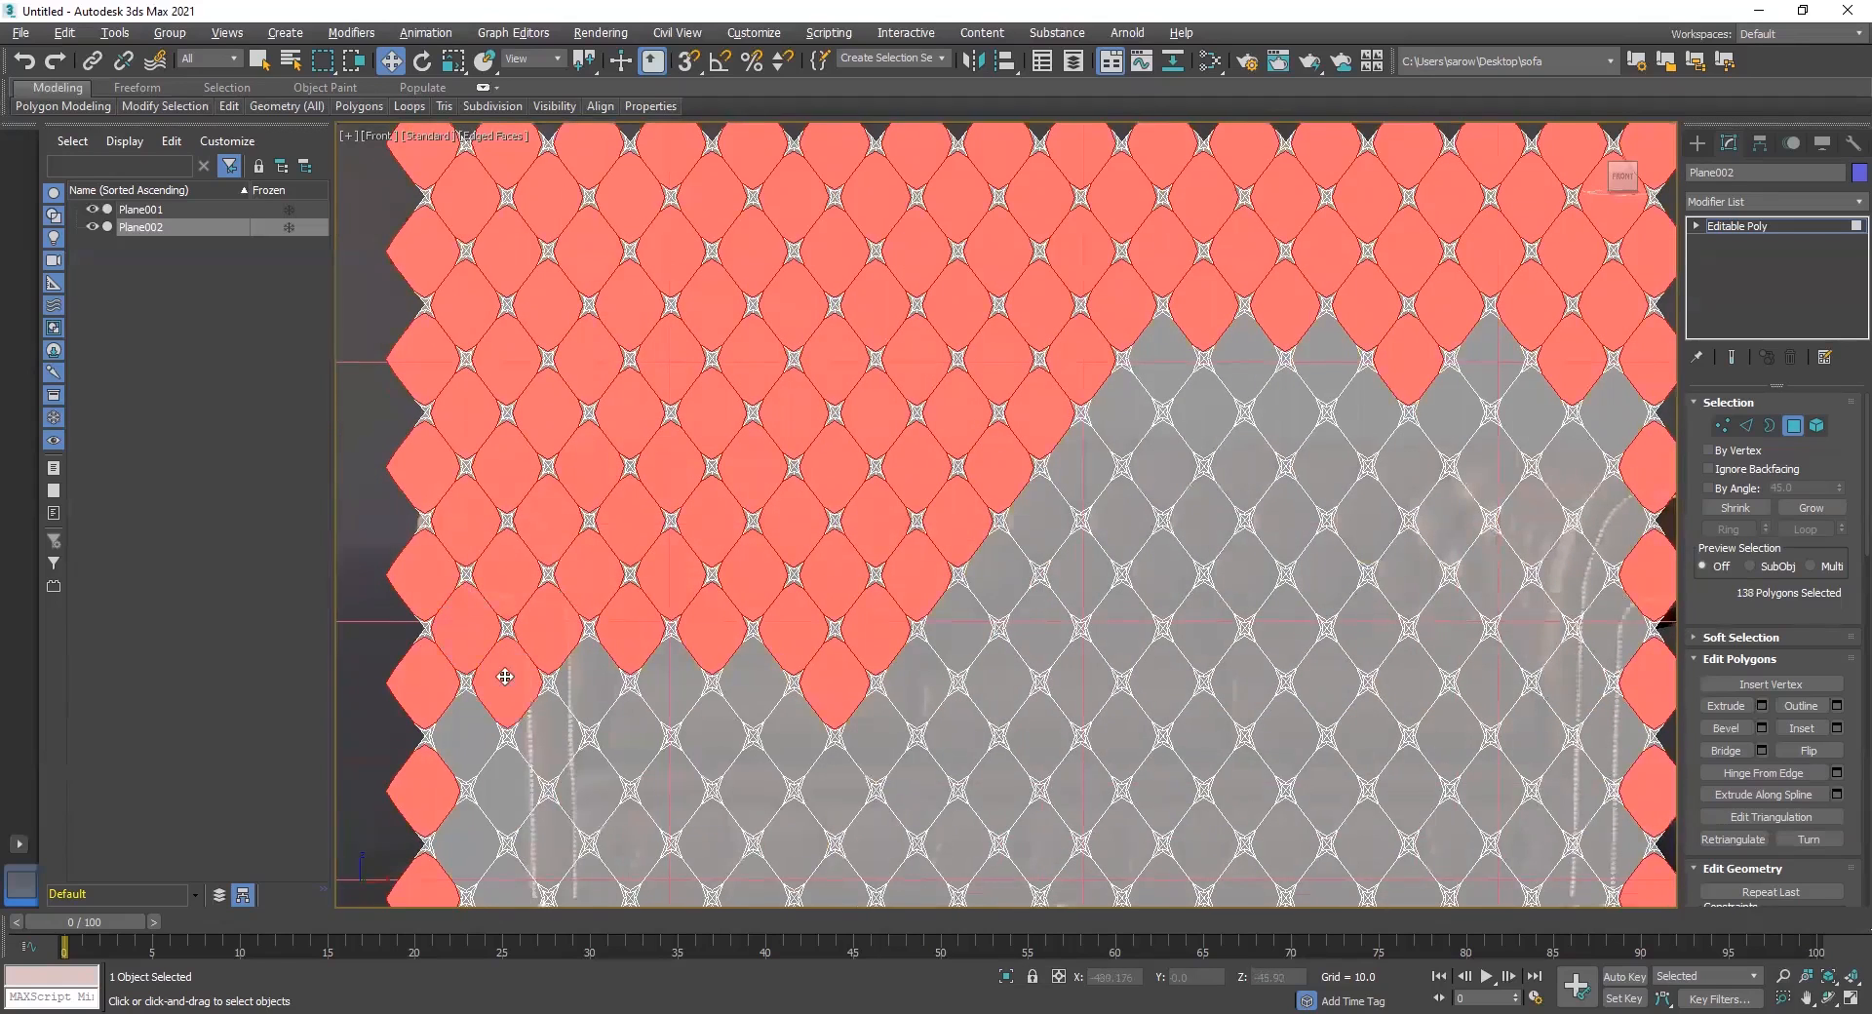
pyautogui.keyDown('ctrl'); pyautogui.click(576, 696); pyautogui.keyUp('ctrl')
pyautogui.keyDown('ctrl'); pyautogui.click(669, 689); pyautogui.keyUp('ctrl')
pyautogui.keyDown('ctrl'); pyautogui.click(755, 682); pyautogui.keyUp('ctrl')
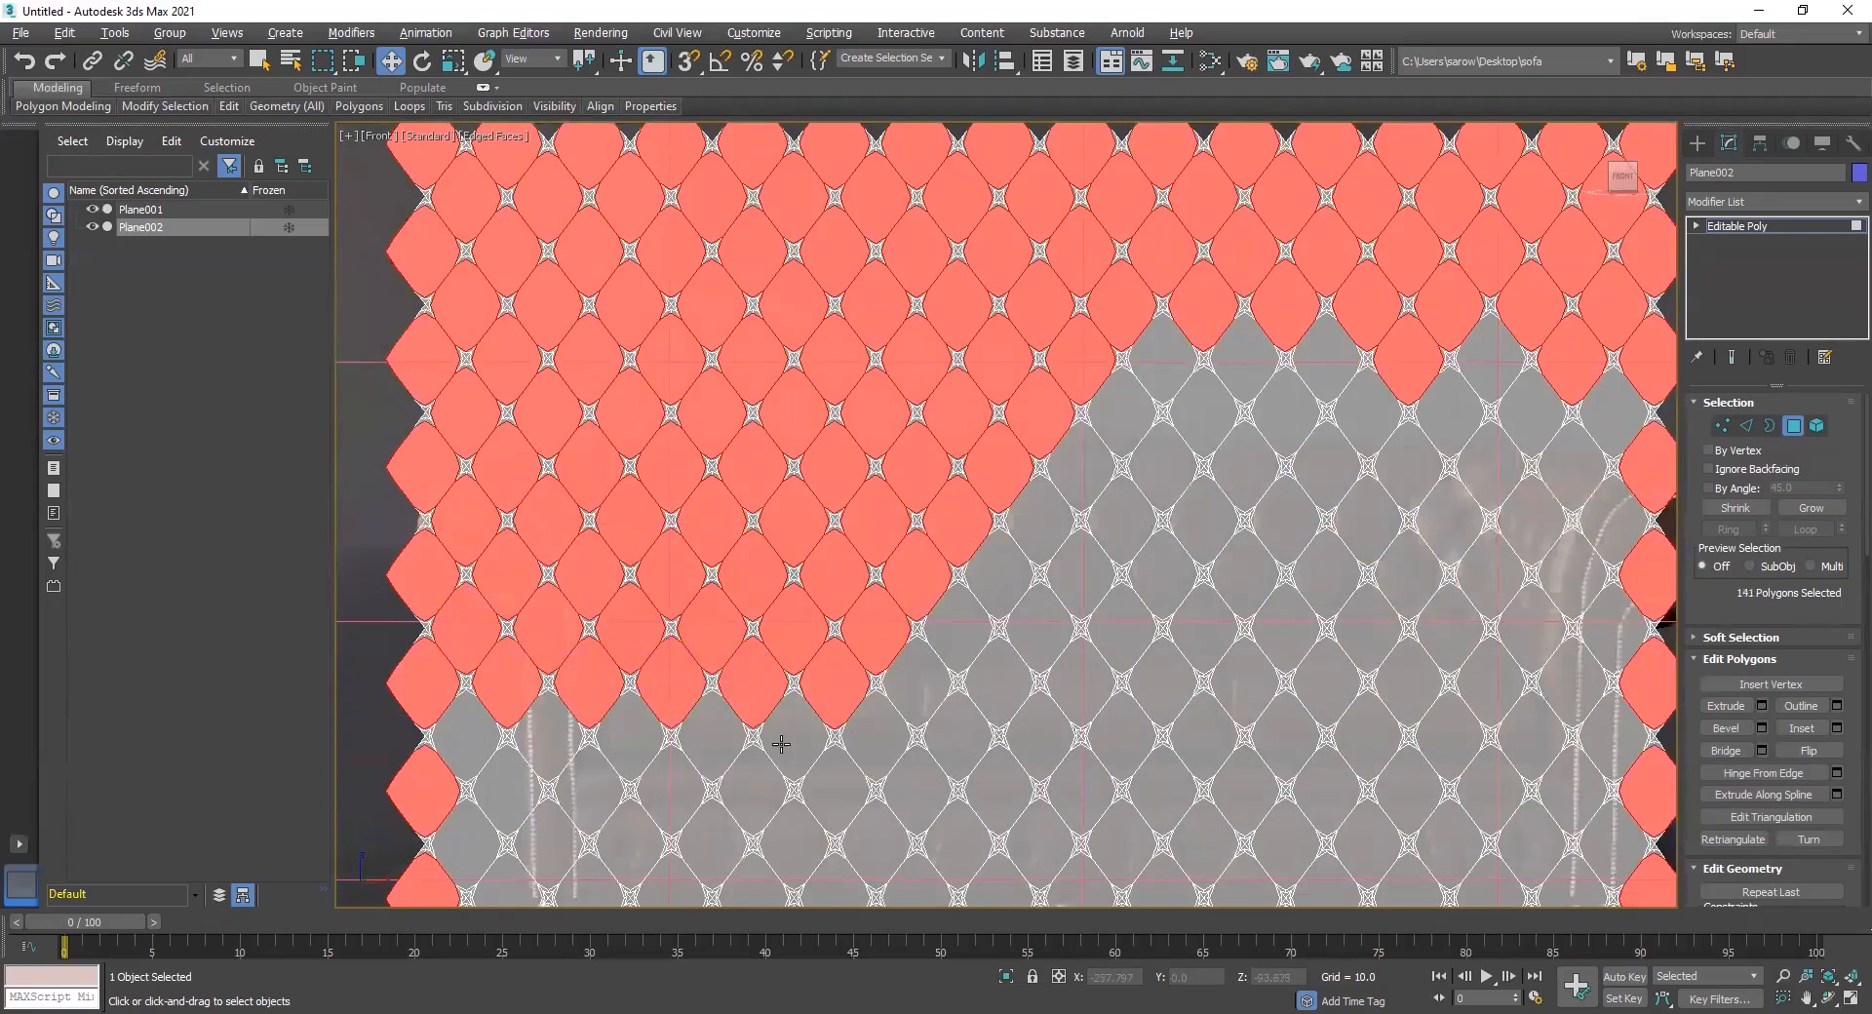
# Extend the selection through the twelfth to fifteenth rows of large diamonds near the grid's left border
pyautogui.keyDown('ctrl'); pyautogui.click(784, 744); pyautogui.keyUp('ctrl')
pyautogui.keyDown('ctrl'); pyautogui.click(751, 784); pyautogui.keyUp('ctrl')
pyautogui.keyDown('ctrl'); pyautogui.click(697, 753); pyautogui.keyUp('ctrl')
pyautogui.keyDown('ctrl'); pyautogui.click(671, 787); pyautogui.keyUp('ctrl')
pyautogui.keyDown('ctrl'); pyautogui.click(629, 749); pyautogui.keyUp('ctrl')
pyautogui.keyDown('ctrl'); pyautogui.click(588, 788); pyautogui.keyUp('ctrl')
pyautogui.keyDown('ctrl'); pyautogui.click(552, 739); pyautogui.keyUp('ctrl')
pyautogui.keyDown('ctrl'); pyautogui.click(469, 738); pyautogui.keyUp('ctrl')
pyautogui.keyDown('ctrl'); pyautogui.click(500, 784); pyautogui.keyUp('ctrl')
pyautogui.keyDown('ctrl'); pyautogui.click(547, 847); pyautogui.keyUp('ctrl')
pyautogui.keyDown('ctrl'); pyautogui.click(475, 849); pyautogui.keyUp('ctrl')
pyautogui.keyDown('ctrl'); pyautogui.click(508, 898); pyautogui.keyUp('ctrl')
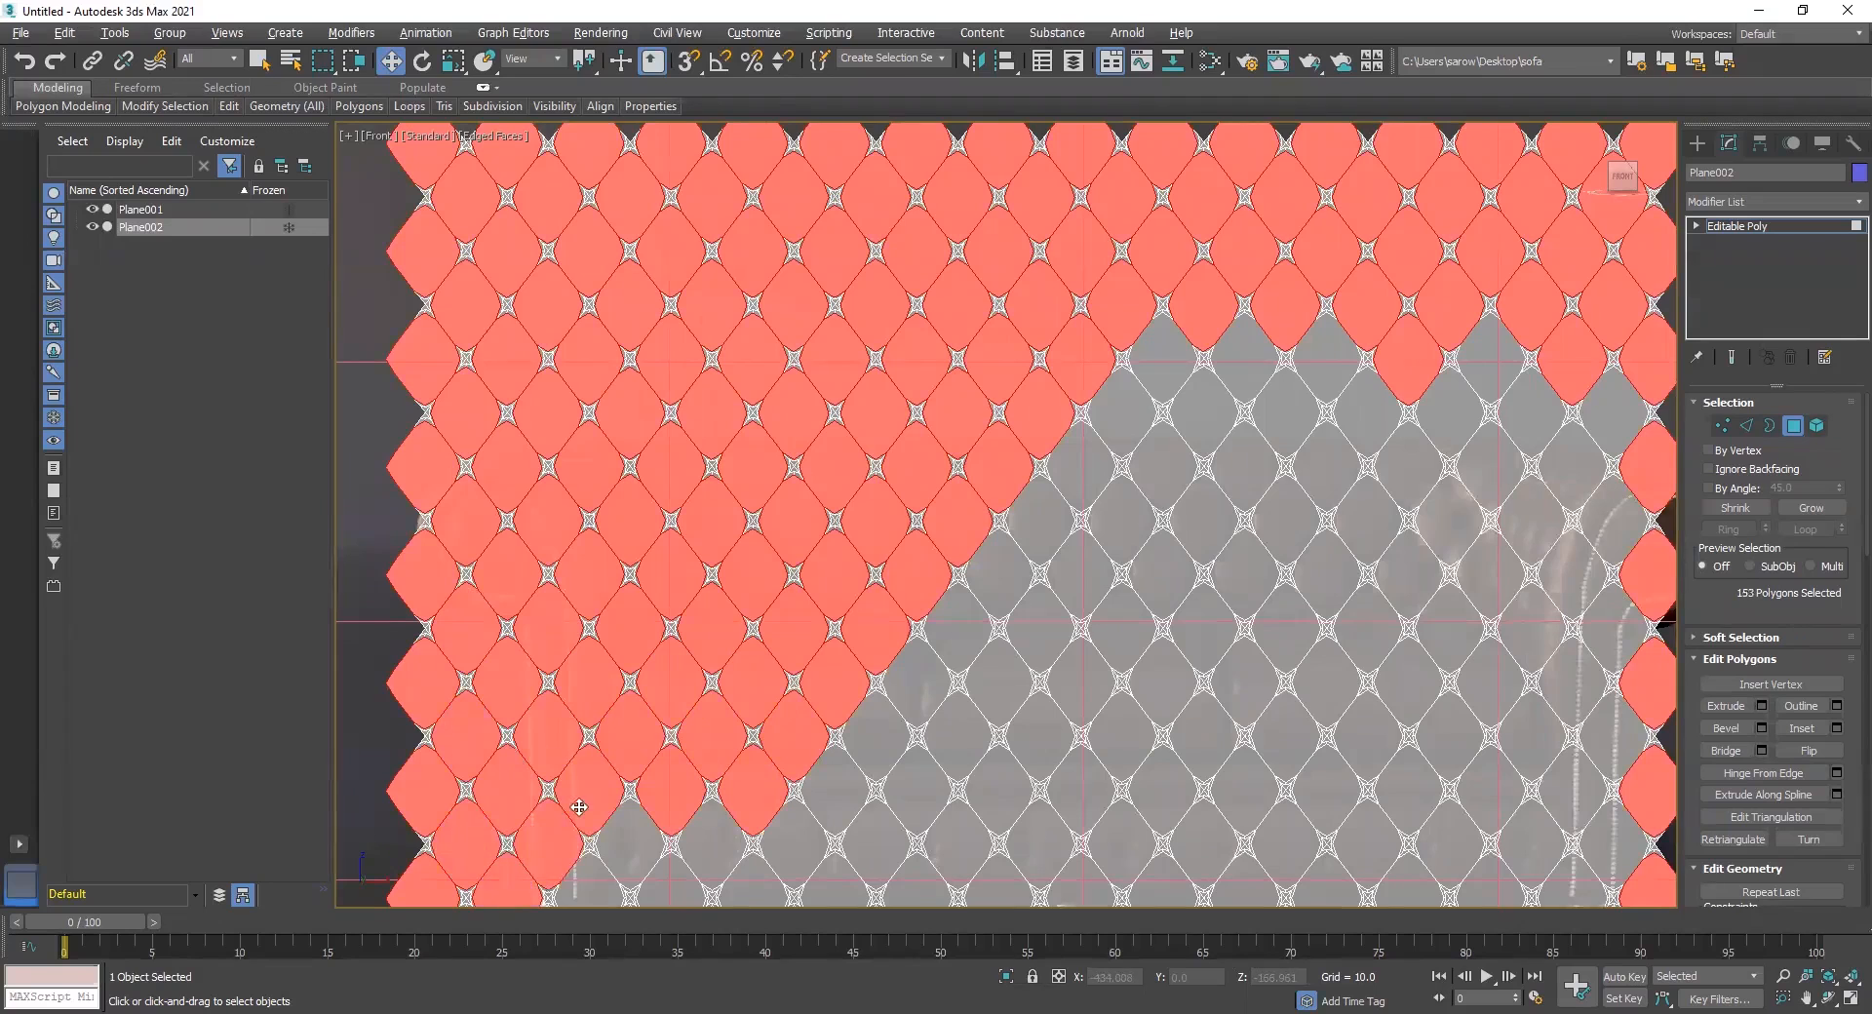
# Add the next diagonal bands of large diamonds in the grid's lower-left corner, rising from the left border, to the selection
pyautogui.moveTo(510, 889); pyautogui.dragTo(506, 669, button='middle')
pyautogui.keyDown('ctrl'); pyautogui.click(466, 716); pyautogui.keyUp('ctrl')
pyautogui.moveTo(443, 842); pyautogui.dragTo(440, 830, button='middle')
pyautogui.keyDown('ctrl'); pyautogui.click(455, 826); pyautogui.keyUp('ctrl')
pyautogui.keyDown('ctrl'); pyautogui.click(499, 775); pyautogui.keyUp('ctrl')
pyautogui.keyDown('ctrl'); pyautogui.click(542, 722); pyautogui.keyUp('ctrl')
pyautogui.keyDown('ctrl'); pyautogui.click(583, 667); pyautogui.keyUp('ctrl')
pyautogui.keyDown('ctrl'); pyautogui.click(639, 629); pyautogui.keyUp('ctrl')
pyautogui.keyDown('ctrl'); pyautogui.click(706, 628); pyautogui.keyUp('ctrl')
pyautogui.keyDown('ctrl'); pyautogui.click(665, 683); pyautogui.keyUp('ctrl')
pyautogui.keyDown('ctrl'); pyautogui.click(629, 726); pyautogui.keyUp('ctrl')
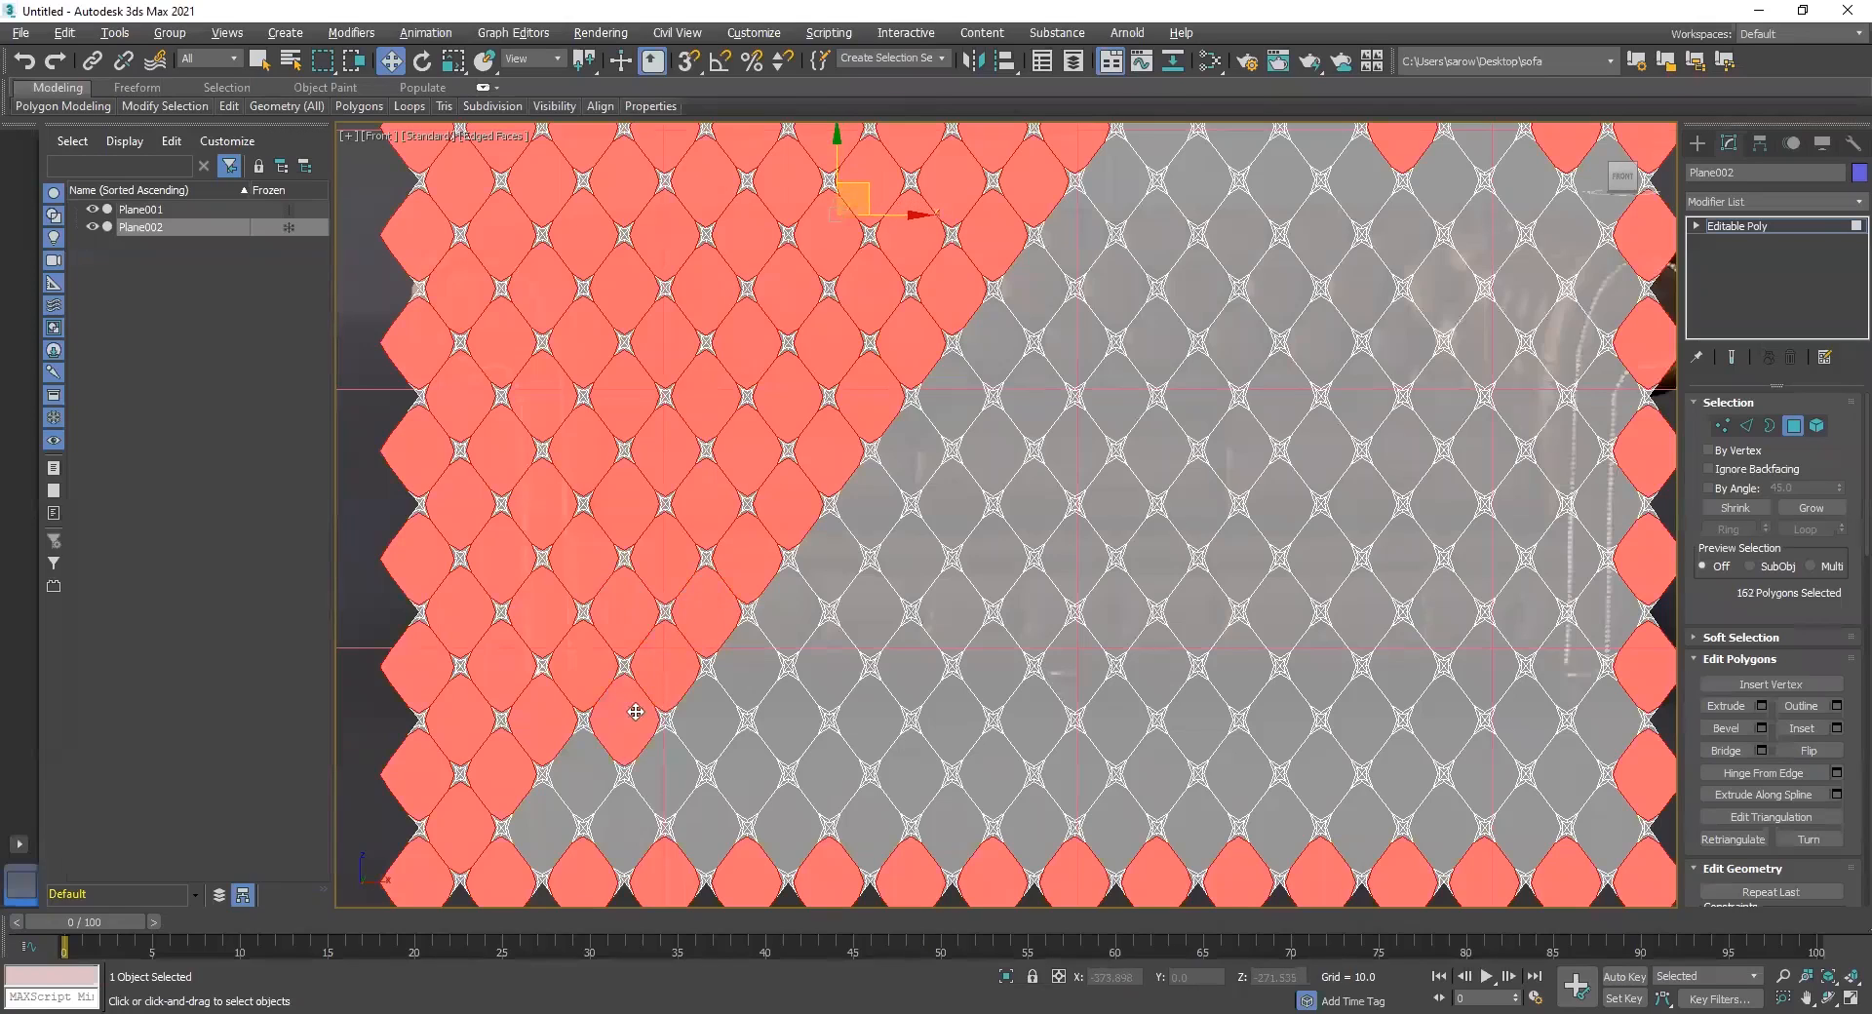
# Fill the remaining large diamonds just above the bottom border row near the lower-left corner into the selection
pyautogui.keyDown('ctrl'); pyautogui.click(581, 791); pyautogui.keyUp('ctrl')
pyautogui.keyDown('ctrl'); pyautogui.click(548, 819); pyautogui.keyUp('ctrl')
pyautogui.keyDown('ctrl'); pyautogui.click(641, 817); pyautogui.keyUp('ctrl')
pyautogui.keyDown('ctrl'); pyautogui.click(663, 774); pyautogui.keyUp('ctrl')
pyautogui.keyDown('ctrl'); pyautogui.click(687, 726); pyautogui.keyUp('ctrl')
pyautogui.keyDown('ctrl'); pyautogui.click(717, 727); pyautogui.keyUp('ctrl')
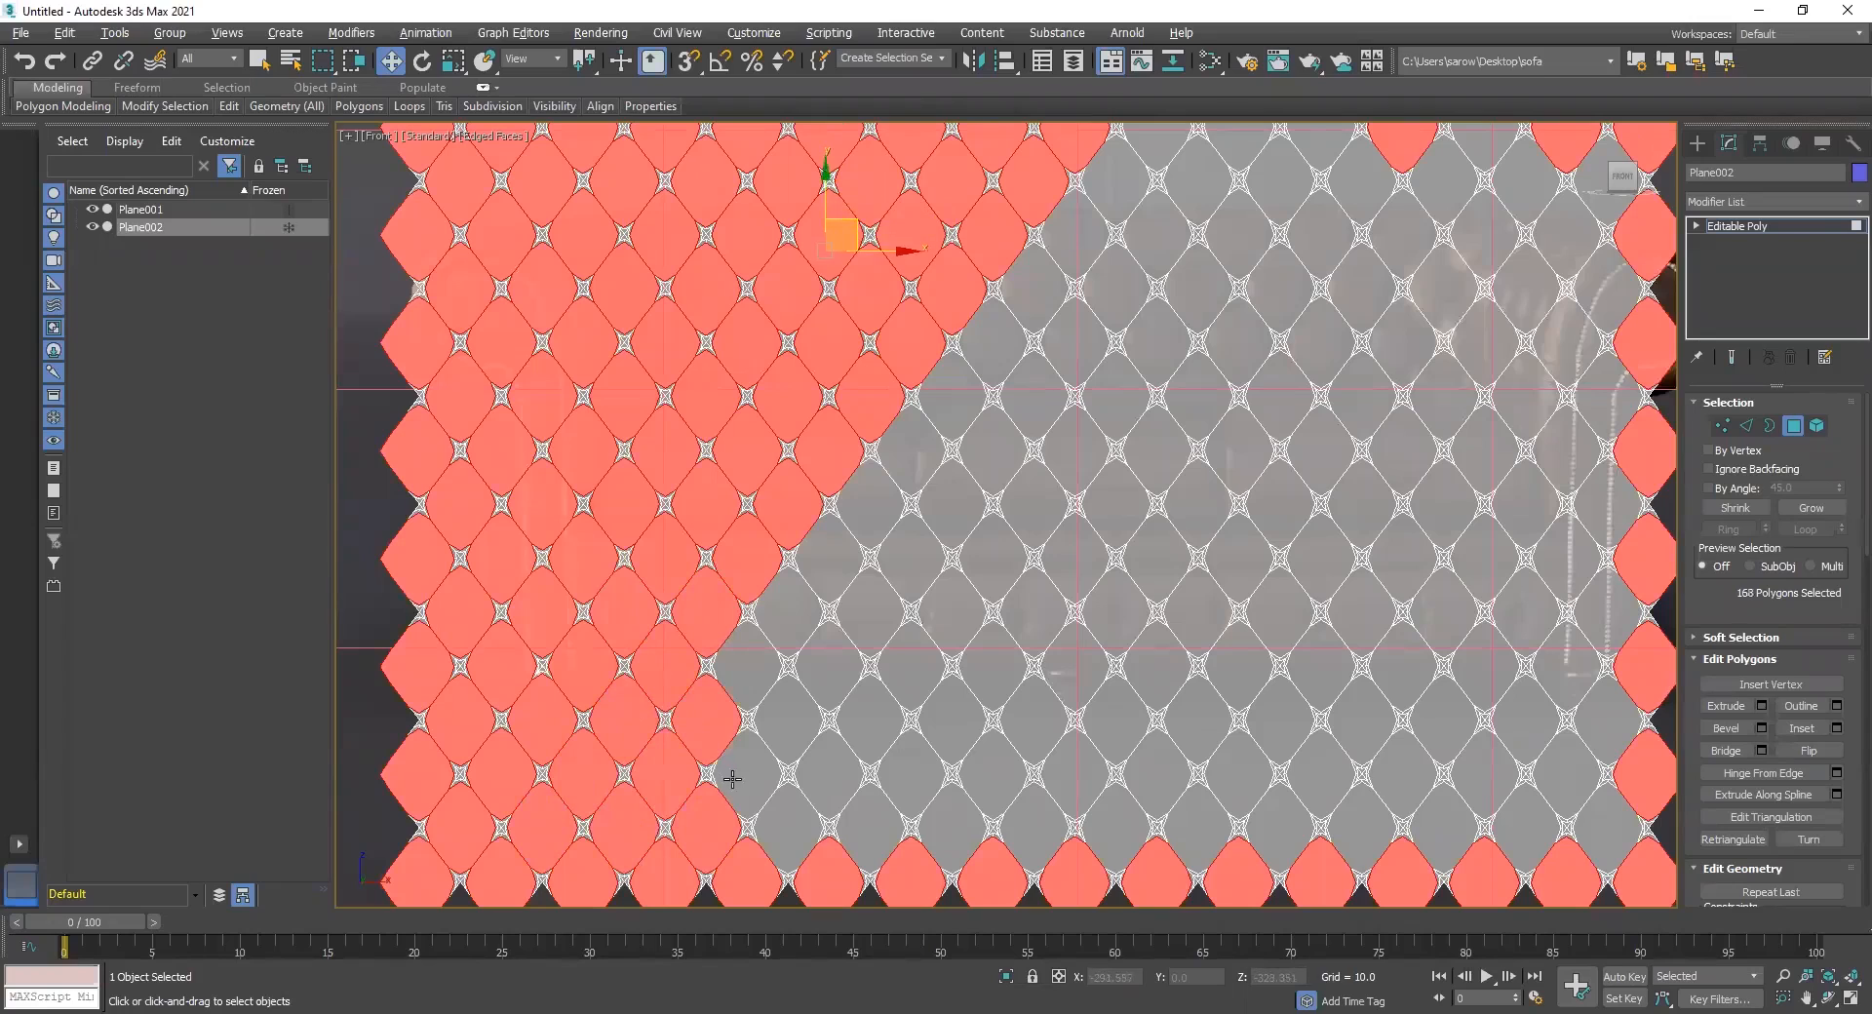
# Extend the lower-left selection rightward with the adjoining large diamonds in the five rows above the bottom border row
pyautogui.keyDown('ctrl'); pyautogui.click(759, 775); pyautogui.keyUp('ctrl')
pyautogui.keyDown('ctrl'); pyautogui.click(801, 815); pyautogui.keyUp('ctrl')
pyautogui.keyDown('ctrl'); pyautogui.click(873, 834); pyautogui.keyUp('ctrl')
pyautogui.keyDown('ctrl'); pyautogui.click(829, 765); pyautogui.keyUp('ctrl')
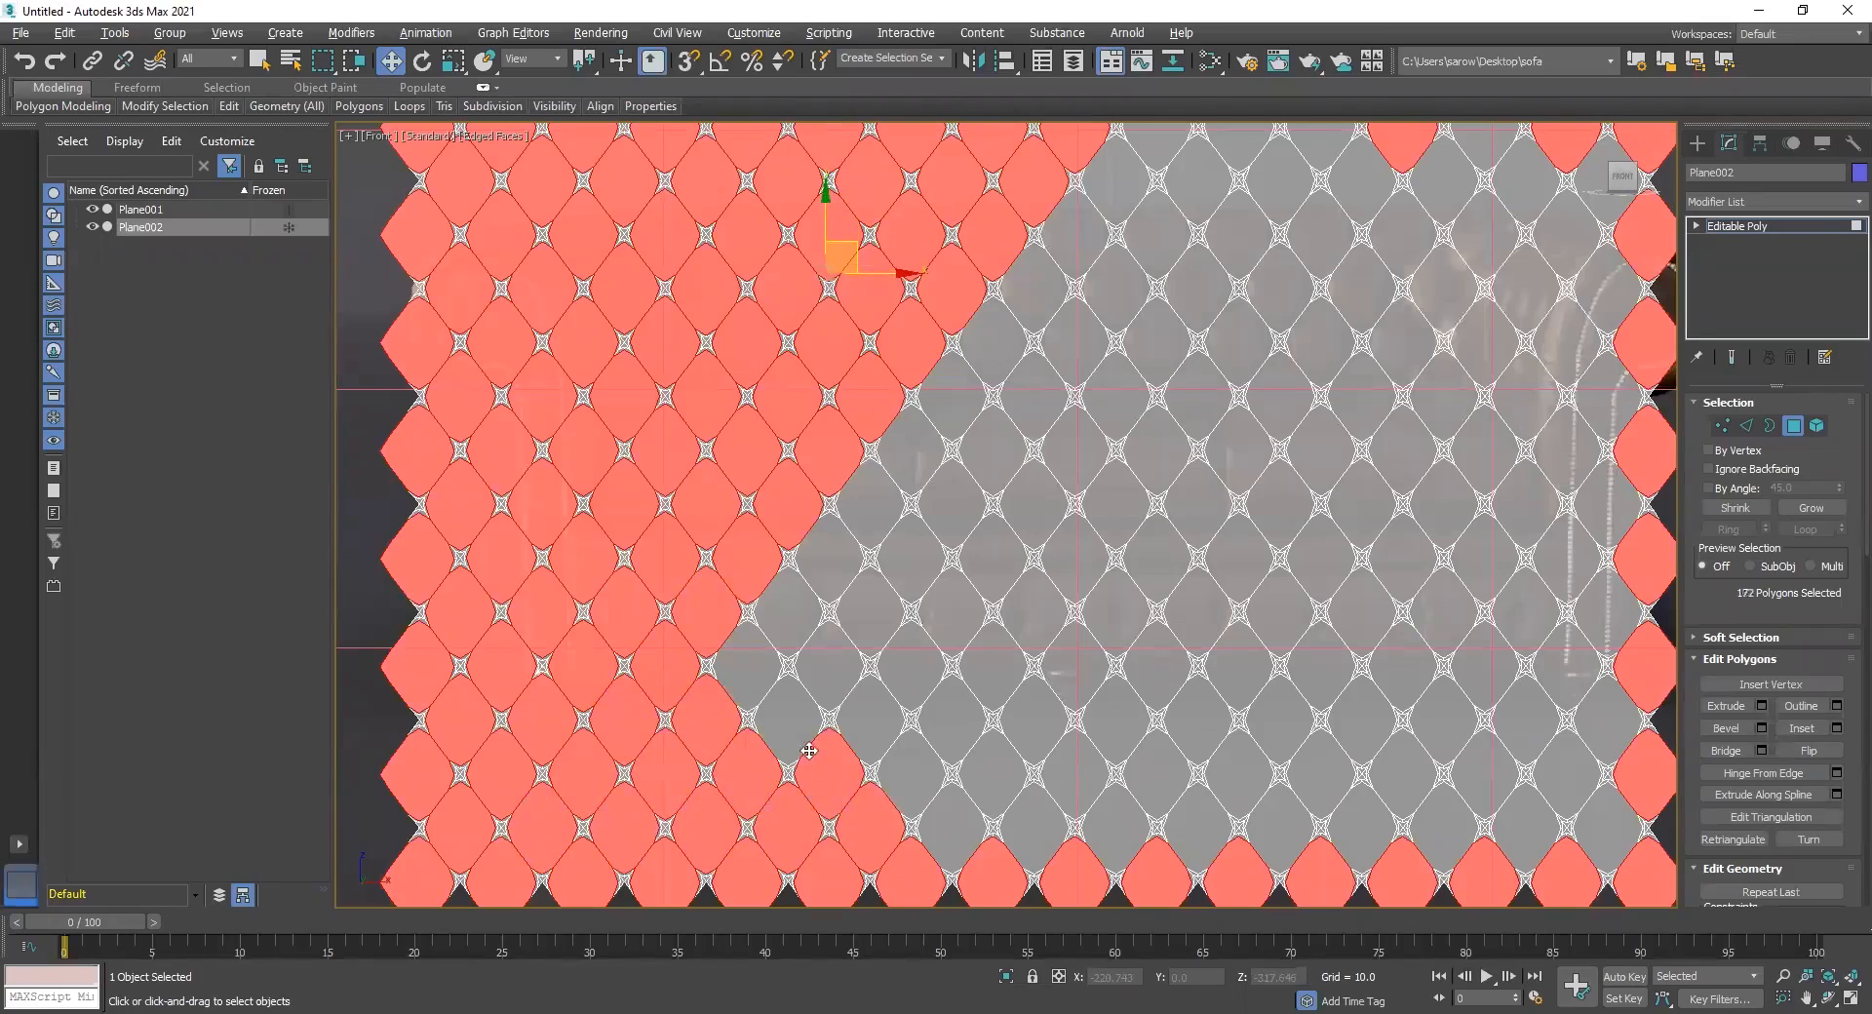
pyautogui.keyDown('ctrl'); pyautogui.click(790, 717); pyautogui.keyUp('ctrl')
pyautogui.keyDown('ctrl'); pyautogui.click(751, 676); pyautogui.keyUp('ctrl')
pyautogui.keyDown('ctrl'); pyautogui.click(781, 611); pyautogui.keyUp('ctrl')
pyautogui.keyDown('ctrl'); pyautogui.click(834, 659); pyautogui.keyUp('ctrl')
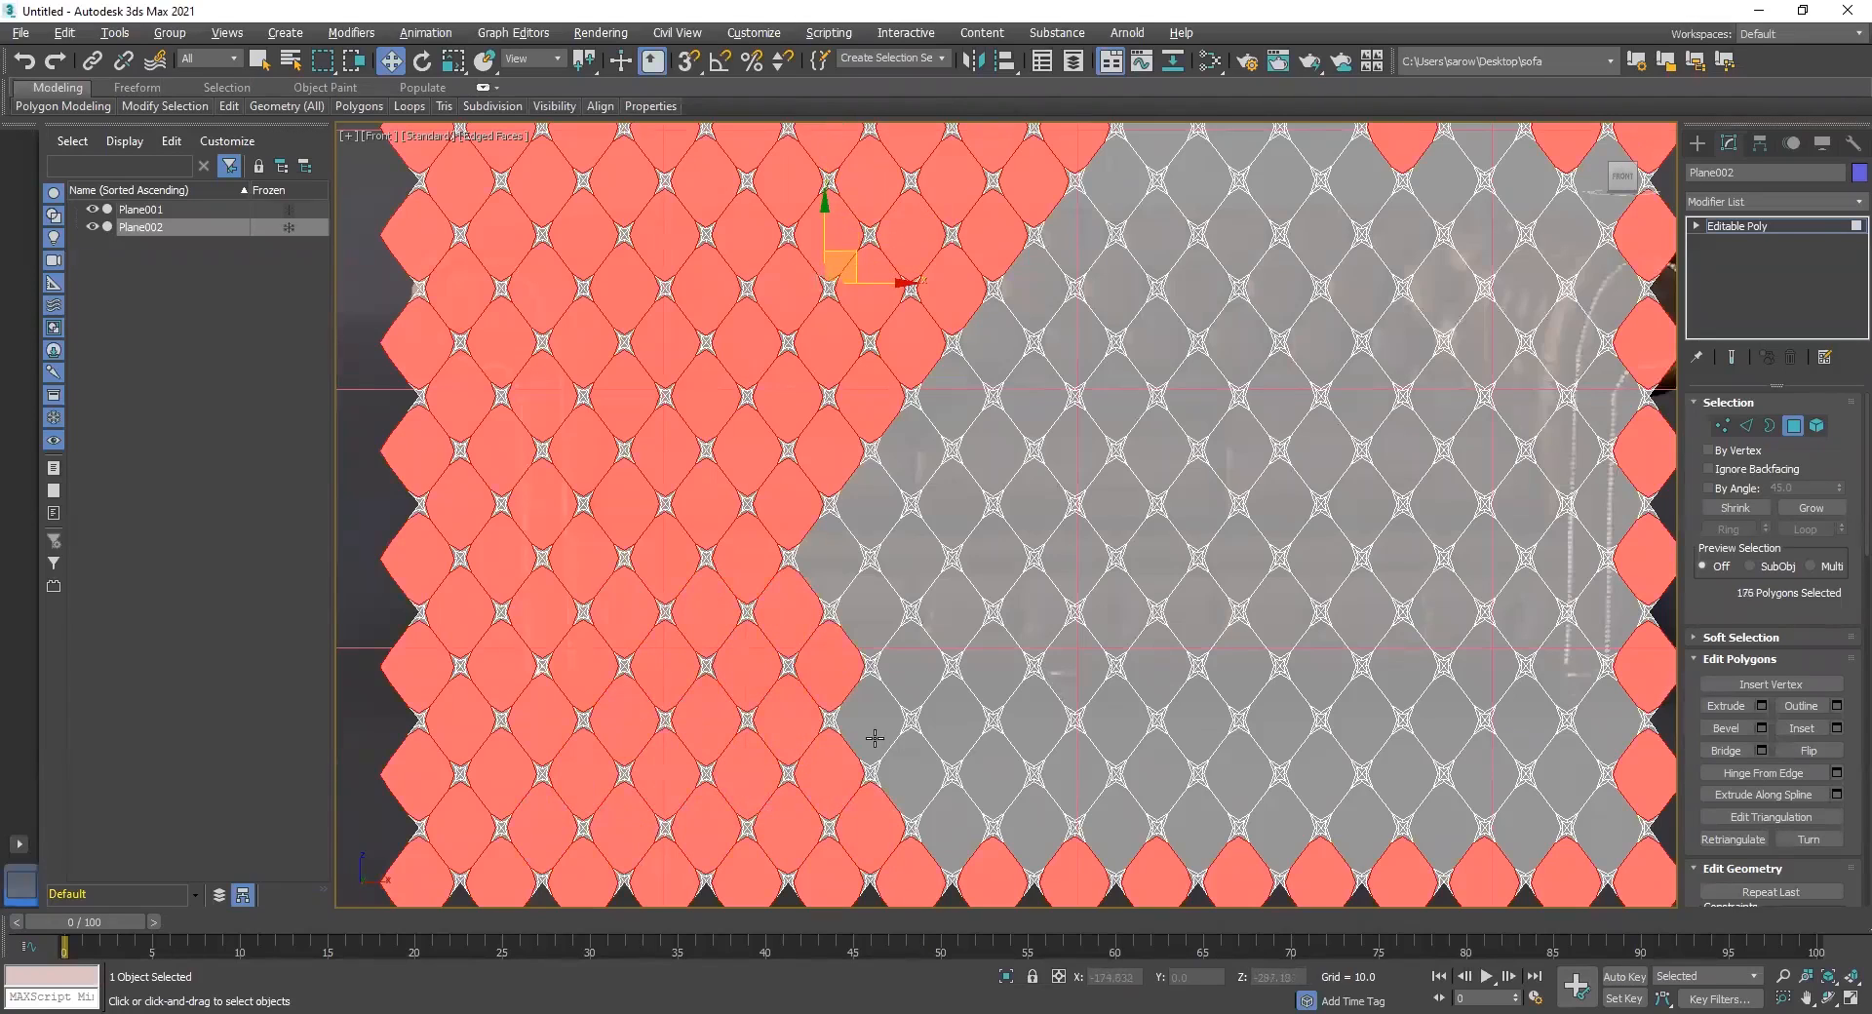
# Add the next descending band of large diamonds and continue along the row just above the bottom border toward the middle
pyautogui.keyDown('ctrl'); pyautogui.click(875, 719); pyautogui.keyUp('ctrl')
pyautogui.keyDown('ctrl'); pyautogui.click(919, 785); pyautogui.keyUp('ctrl')
pyautogui.keyDown('ctrl'); pyautogui.click(957, 819); pyautogui.keyUp('ctrl')
pyautogui.keyDown('ctrl'); pyautogui.click(1003, 834); pyautogui.keyUp('ctrl')
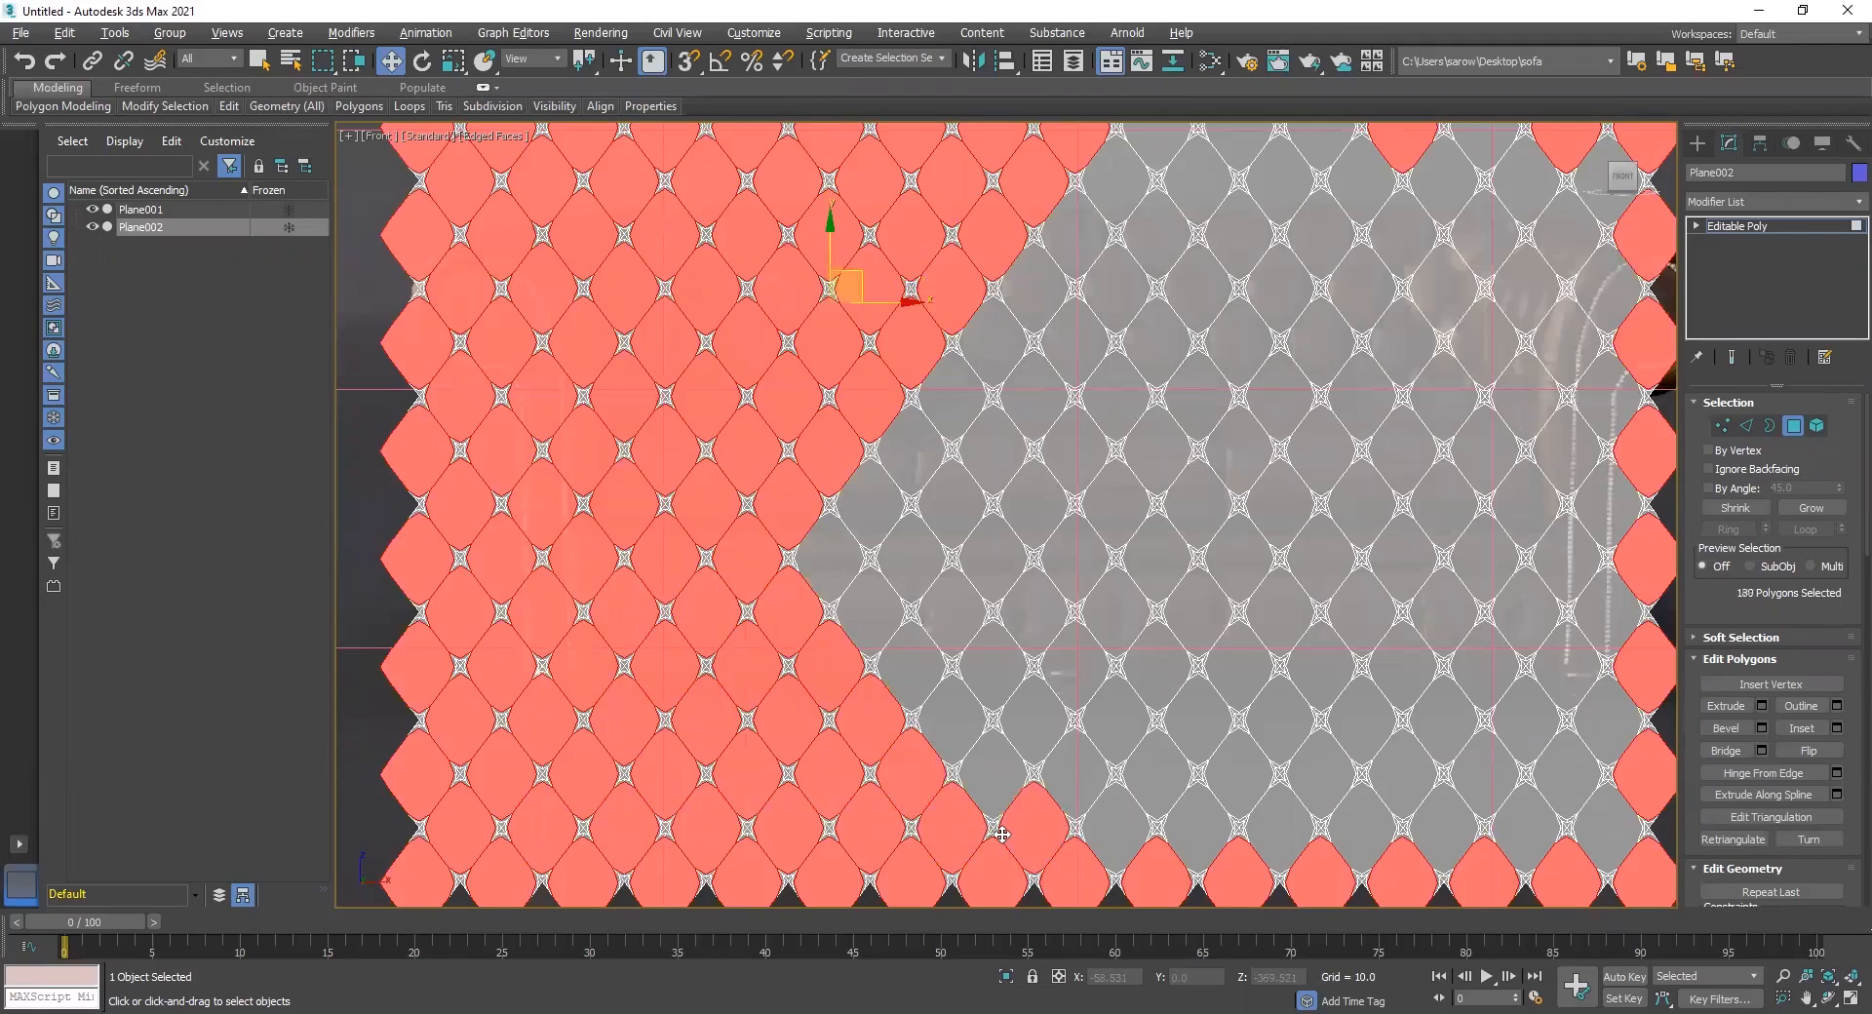
pyautogui.keyDown('ctrl'); pyautogui.click(1133, 831); pyautogui.keyUp('ctrl')
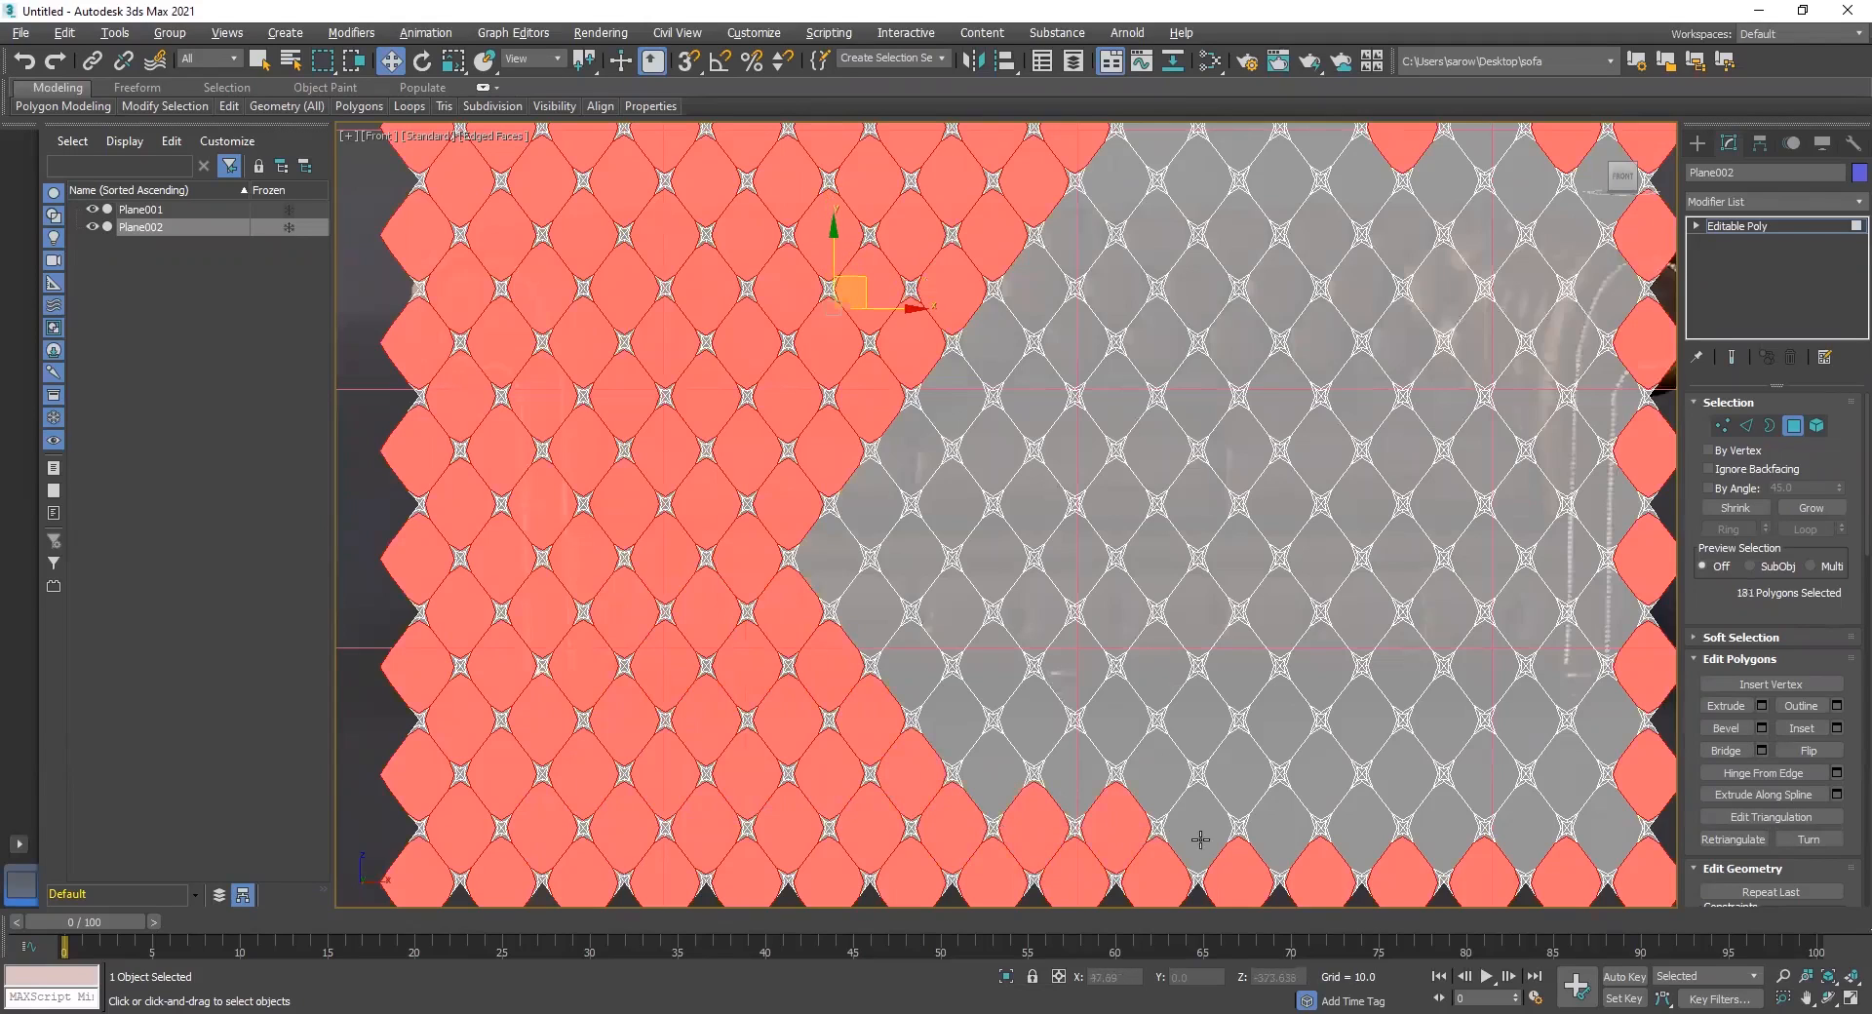
# Add two large diamonds rising diagonally from the selection in the lower middle, undoing the accidental move of the selected polygons
pyautogui.scroll(5, 1102, 722)
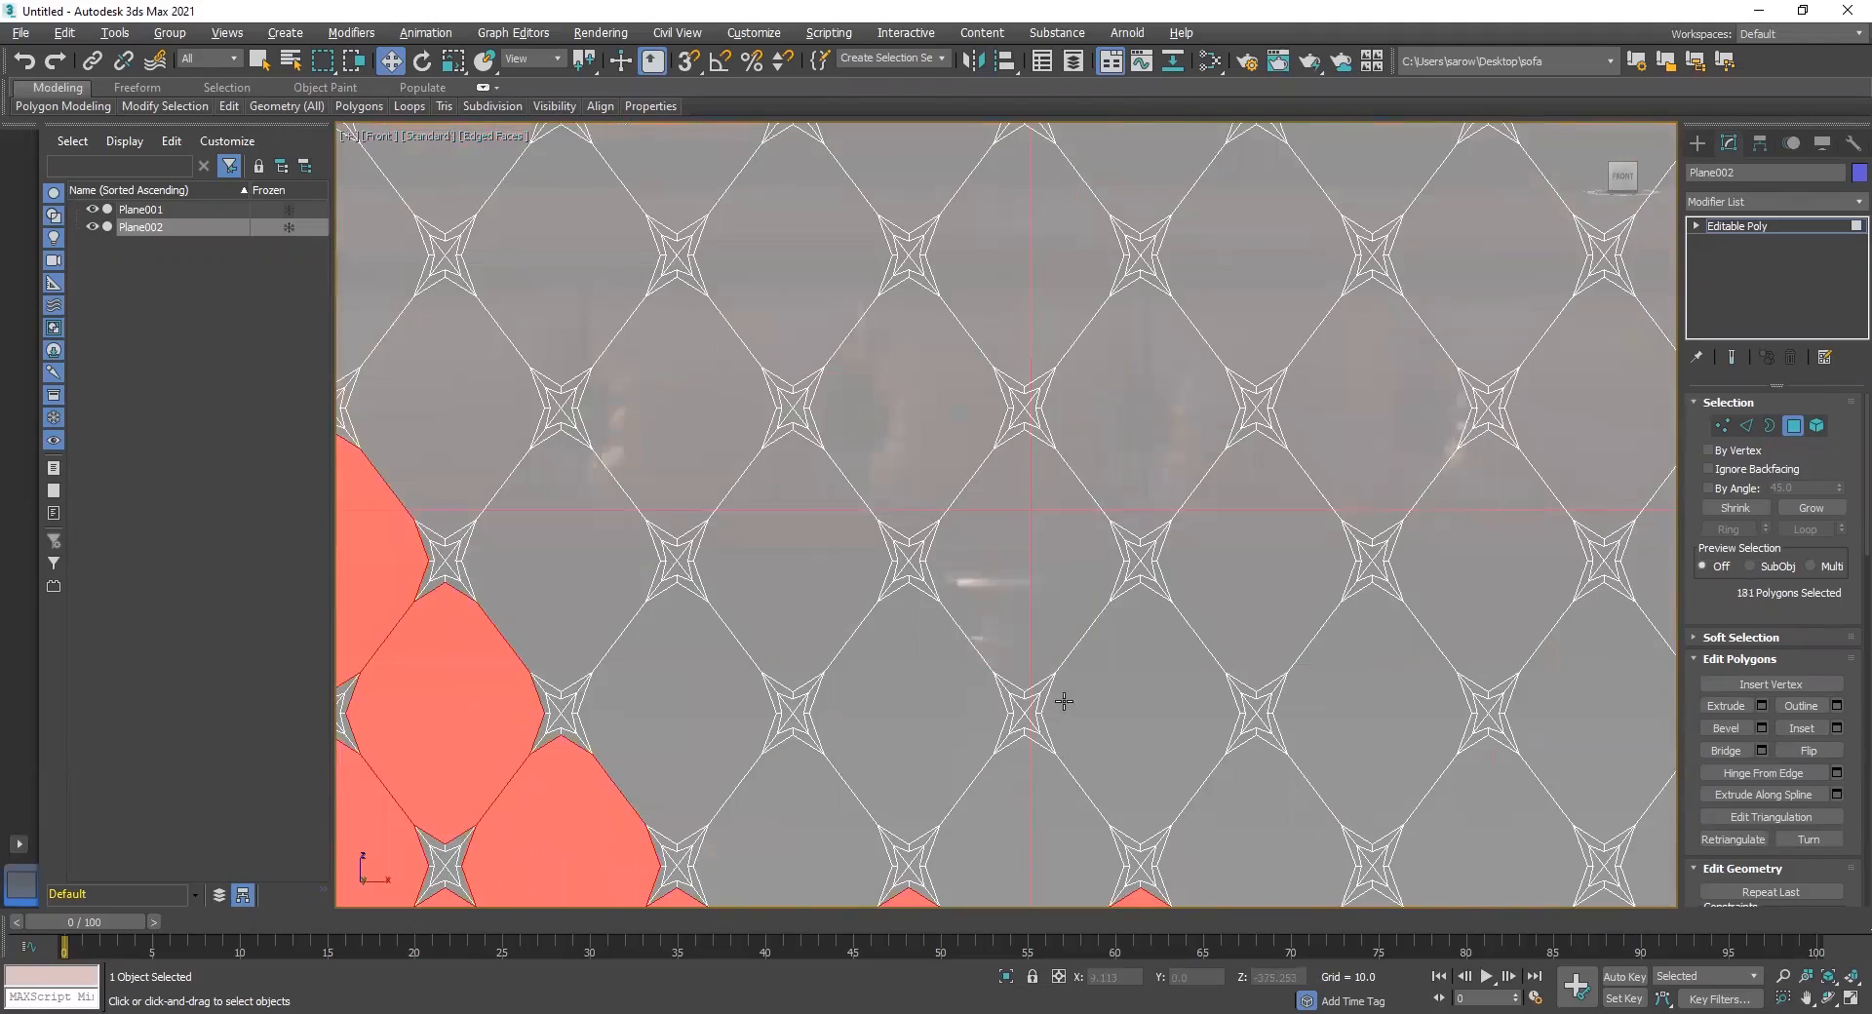
pyautogui.scroll(-1, 1062, 700)
pyautogui.moveTo(1106, 708); pyautogui.dragTo(621, 633, button='middle')
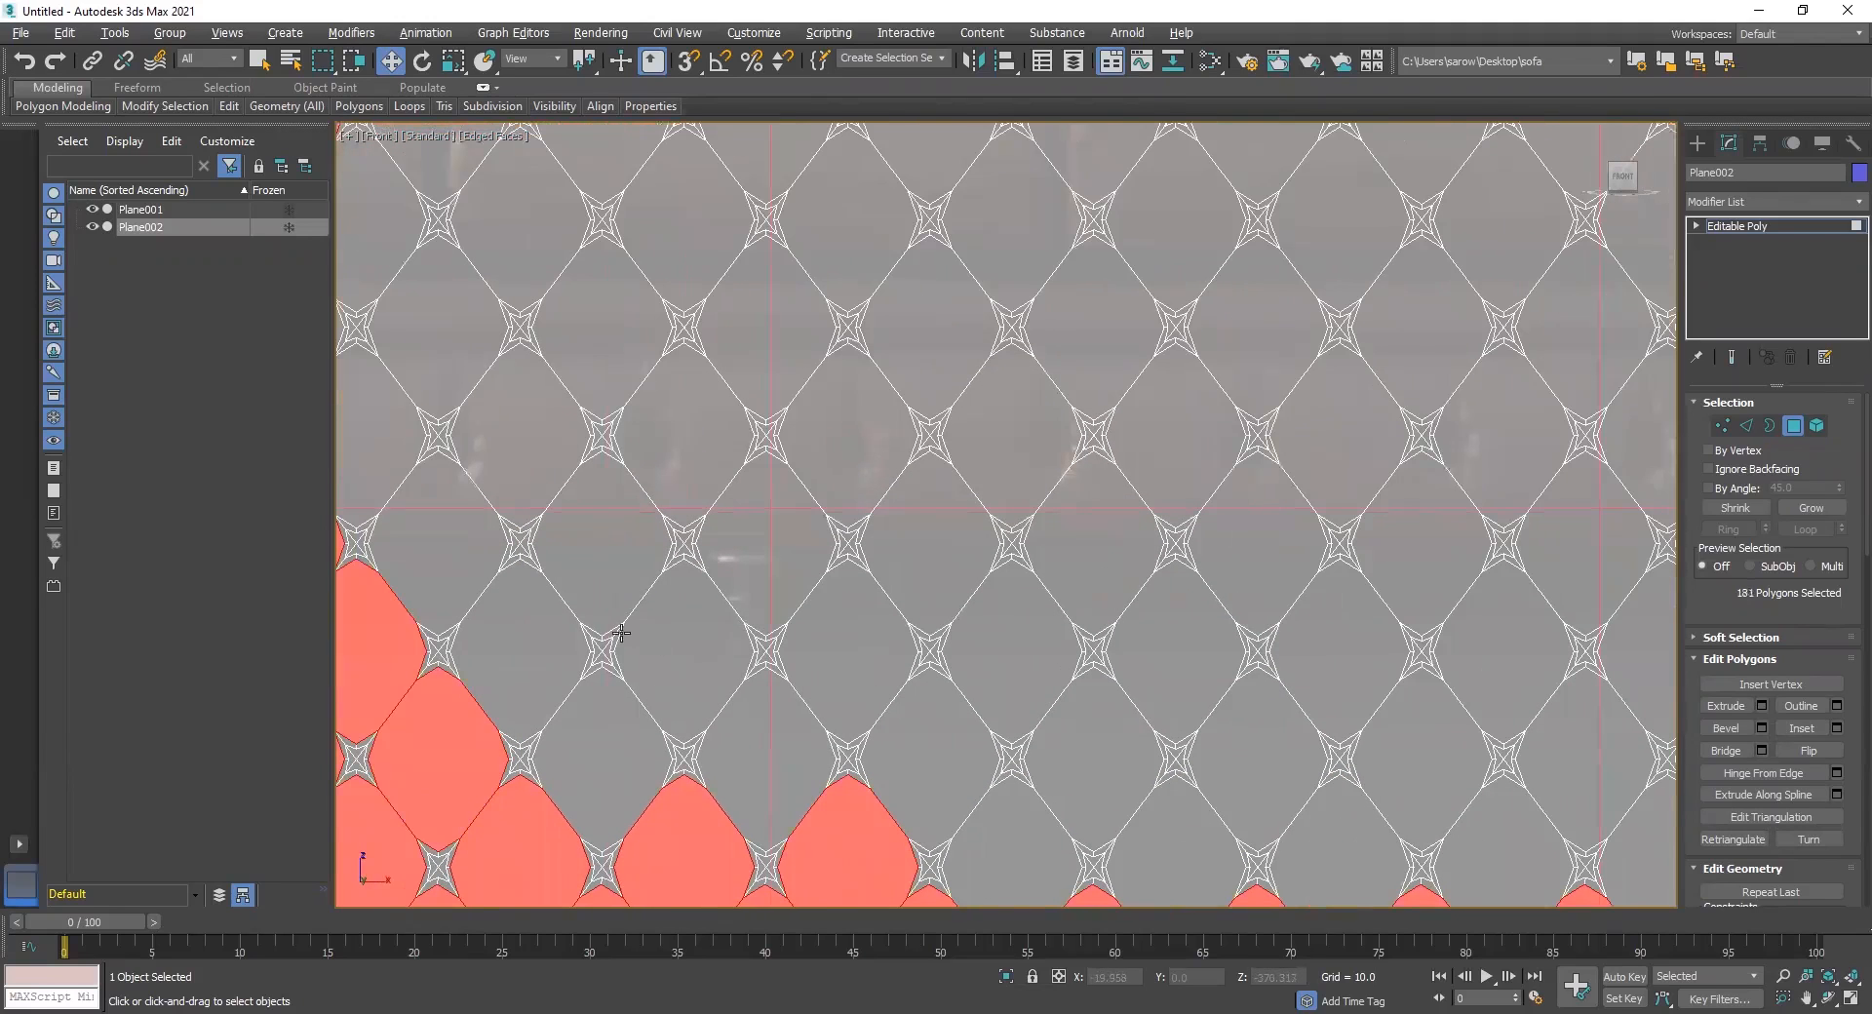
pyautogui.keyDown('ctrl'); pyautogui.moveTo(514, 610); pyautogui.dragTo(570, 620); pyautogui.keyUp('ctrl')
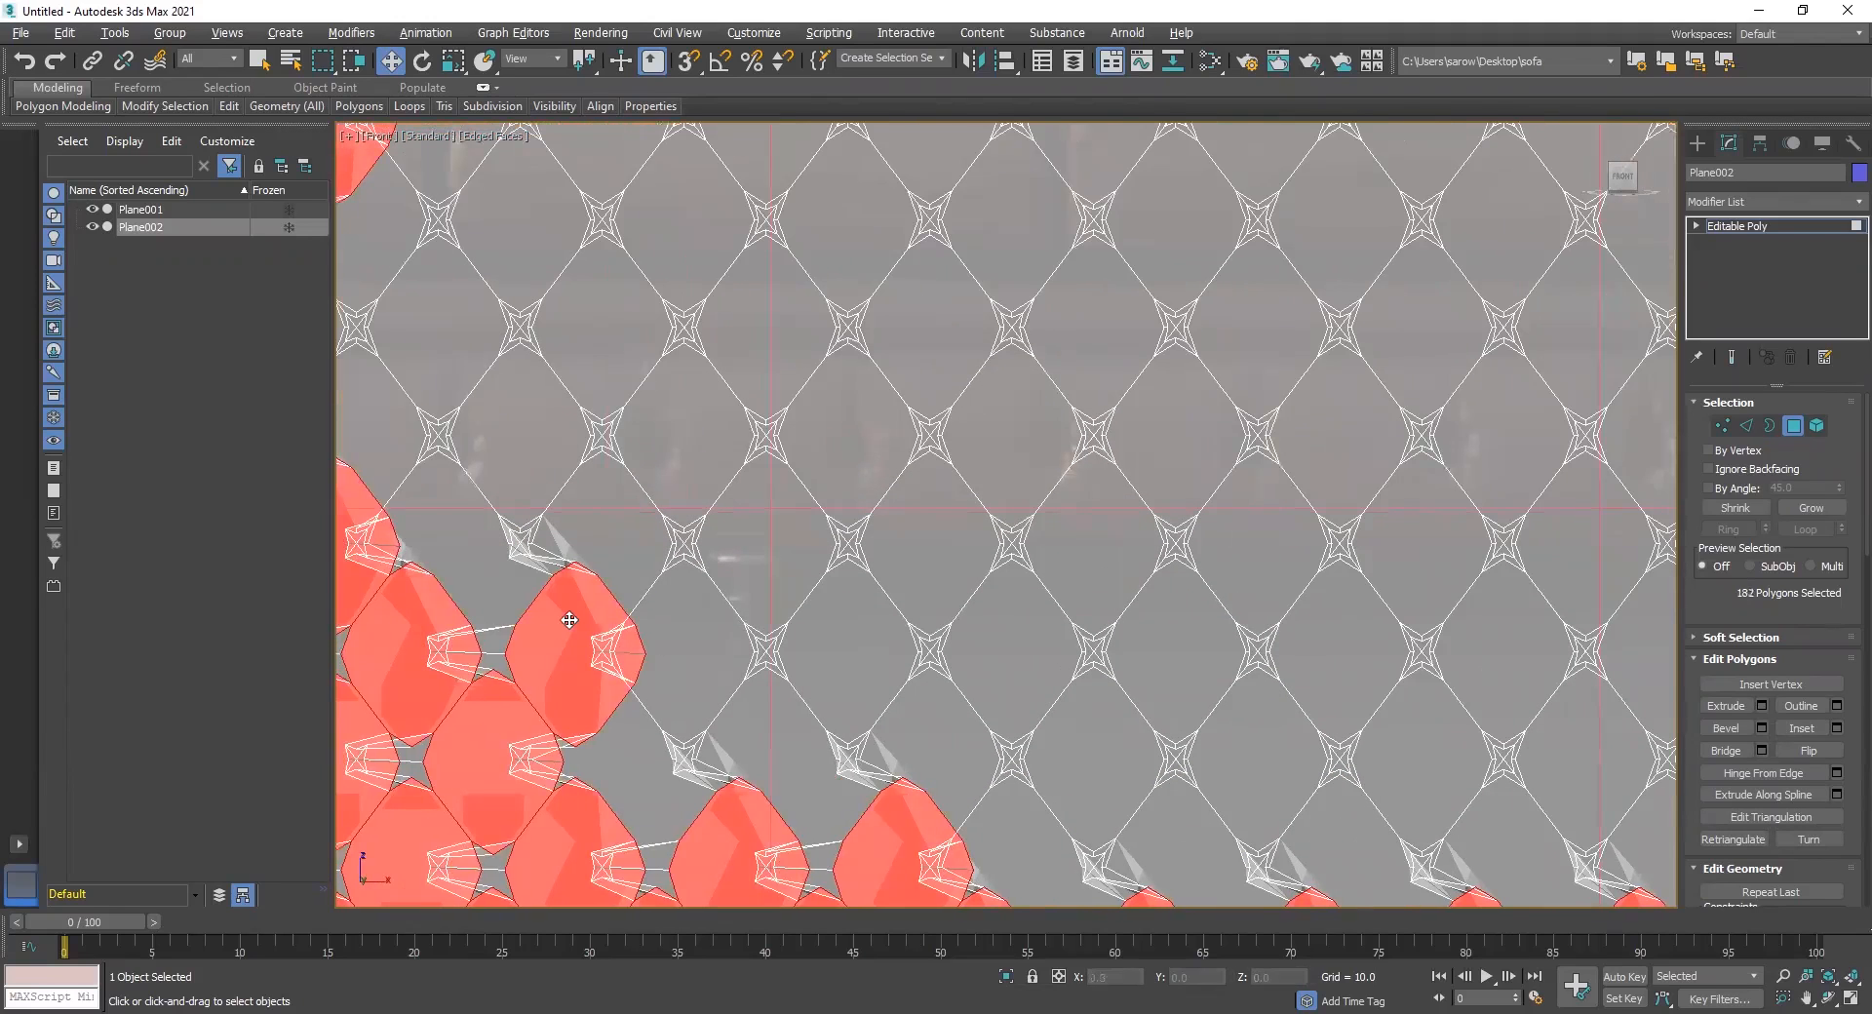
pyautogui.hotkey('ctrl', 'z')
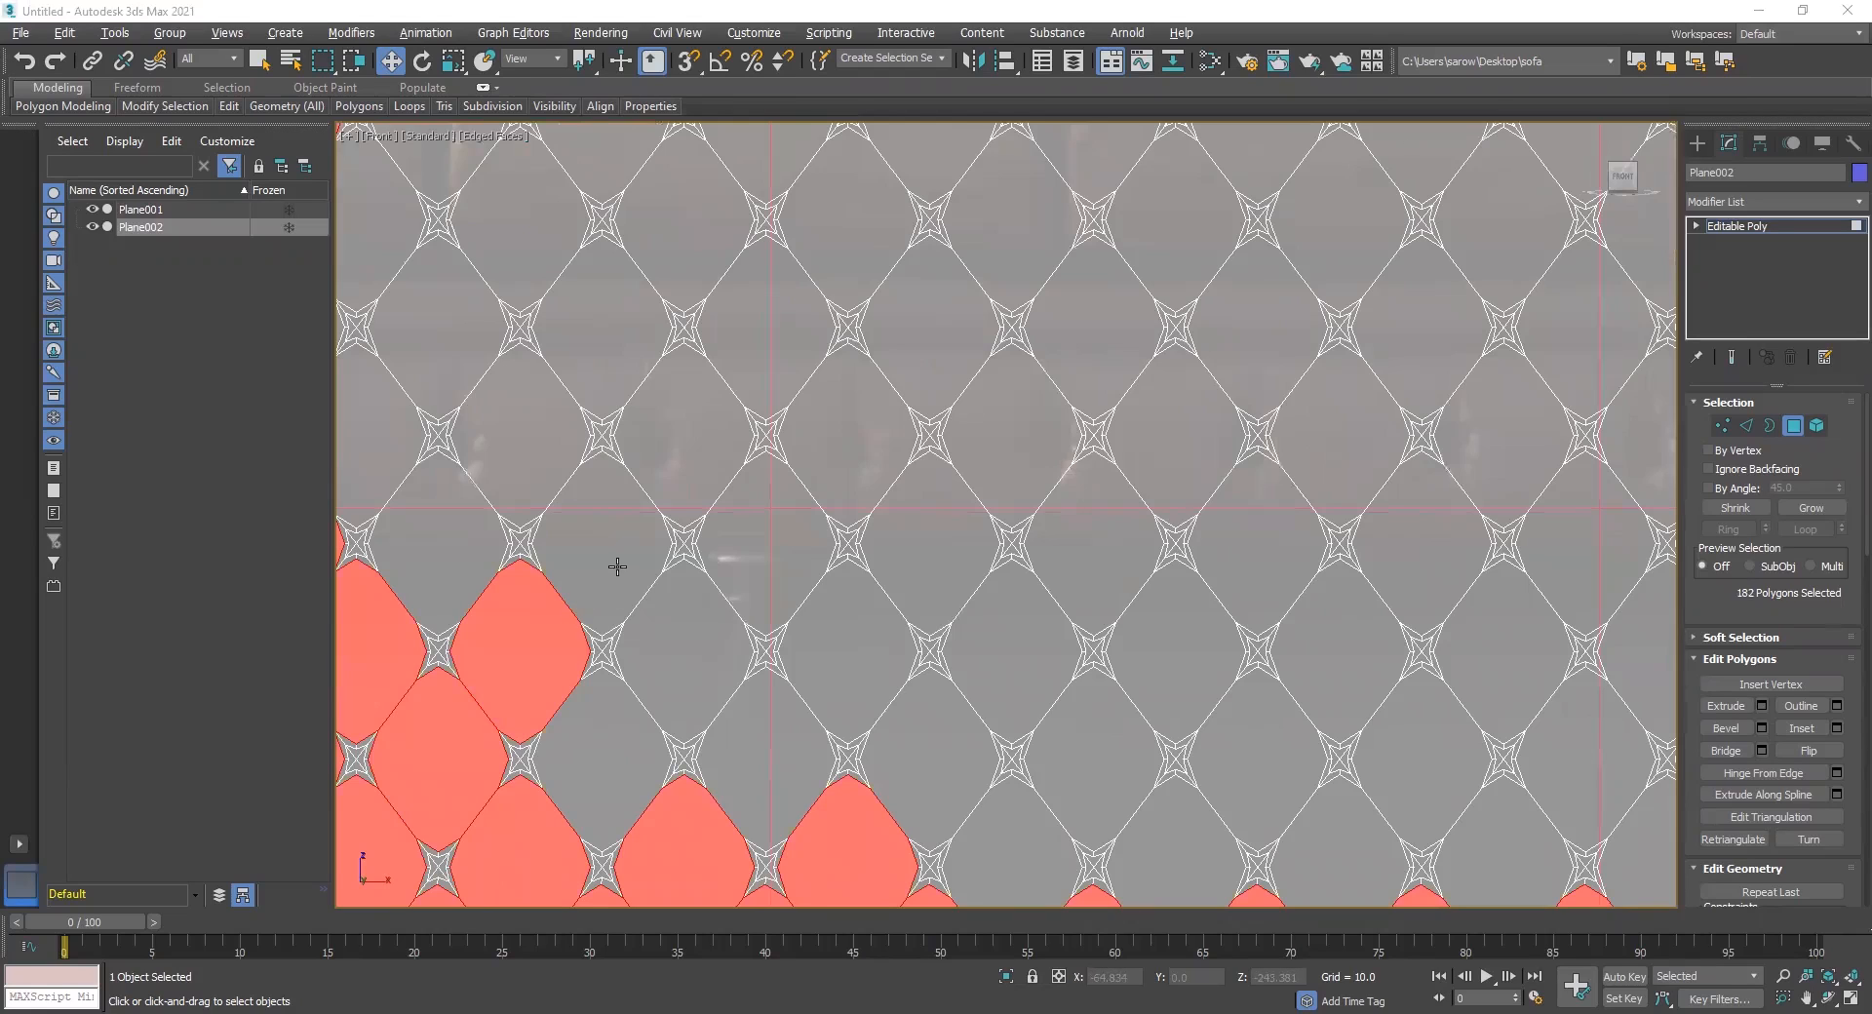
pyautogui.keyDown('ctrl'); pyautogui.click(612, 571); pyautogui.keyUp('ctrl')
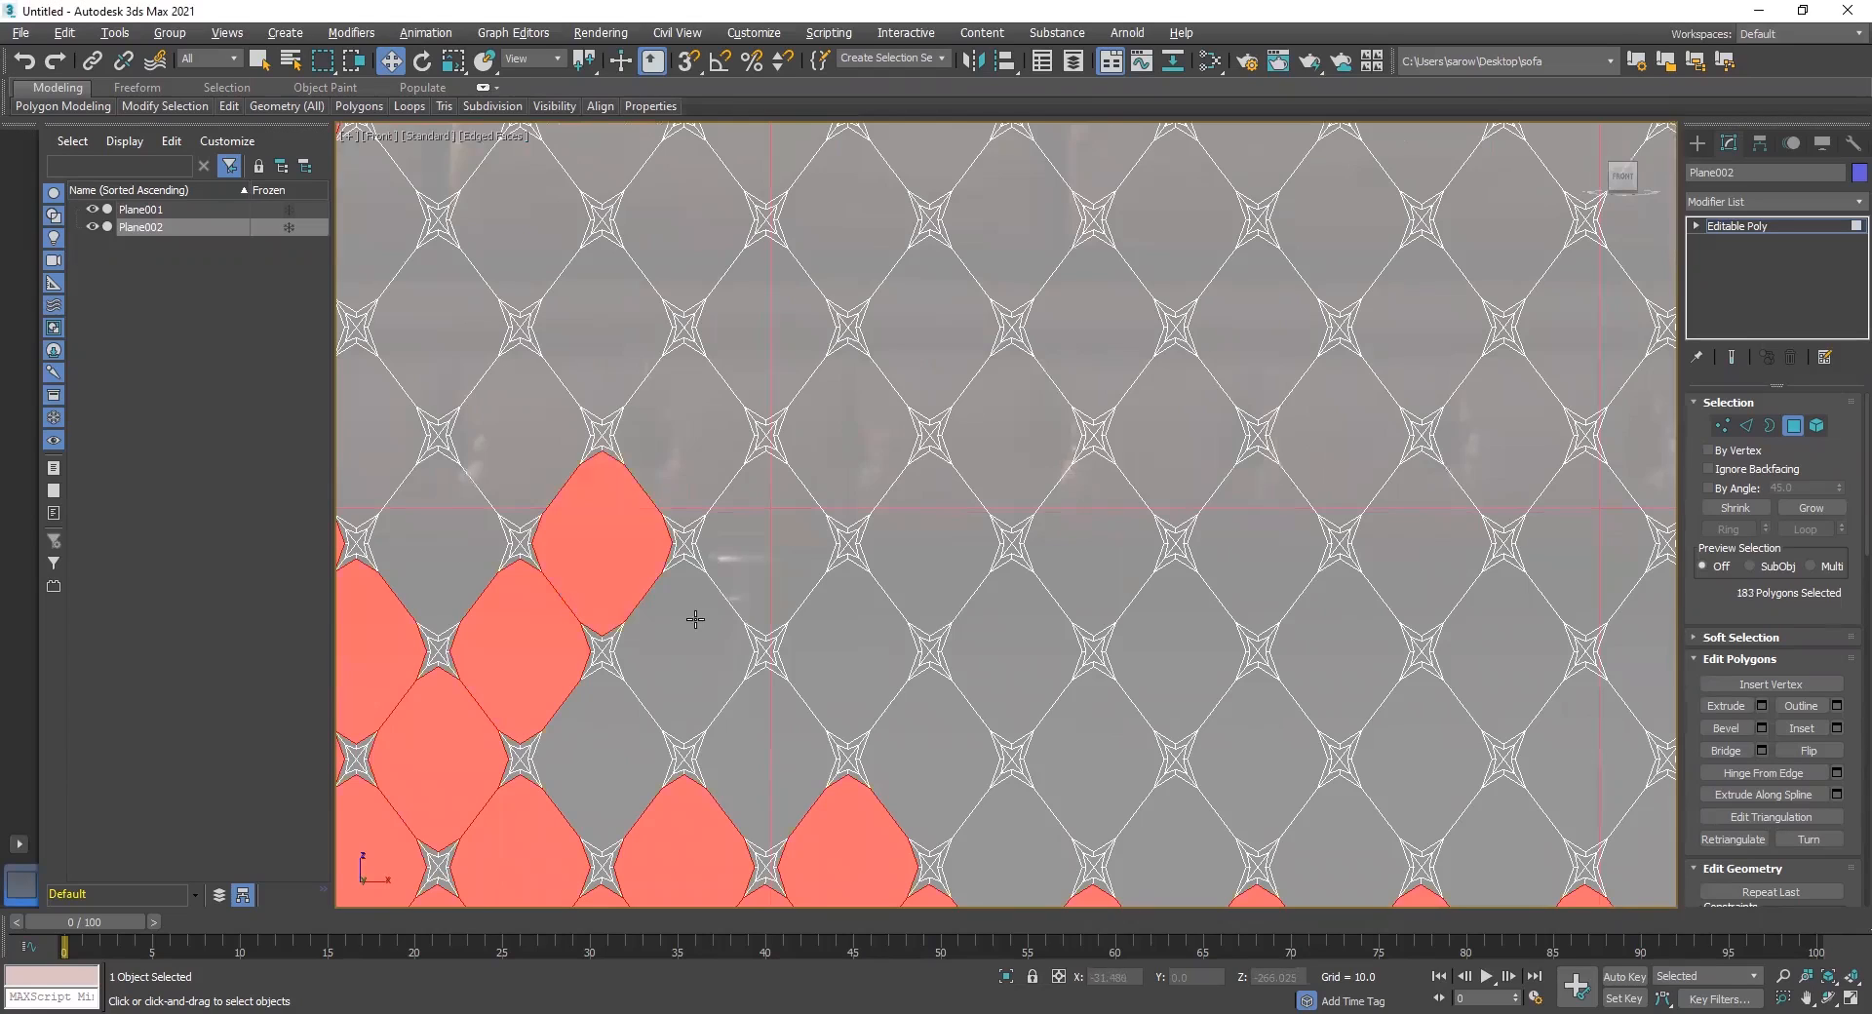
# Switch the viewport to wireframe and add the neighbouring large diamonds in the lower middle of the grid to the selection
pyautogui.press('F3')
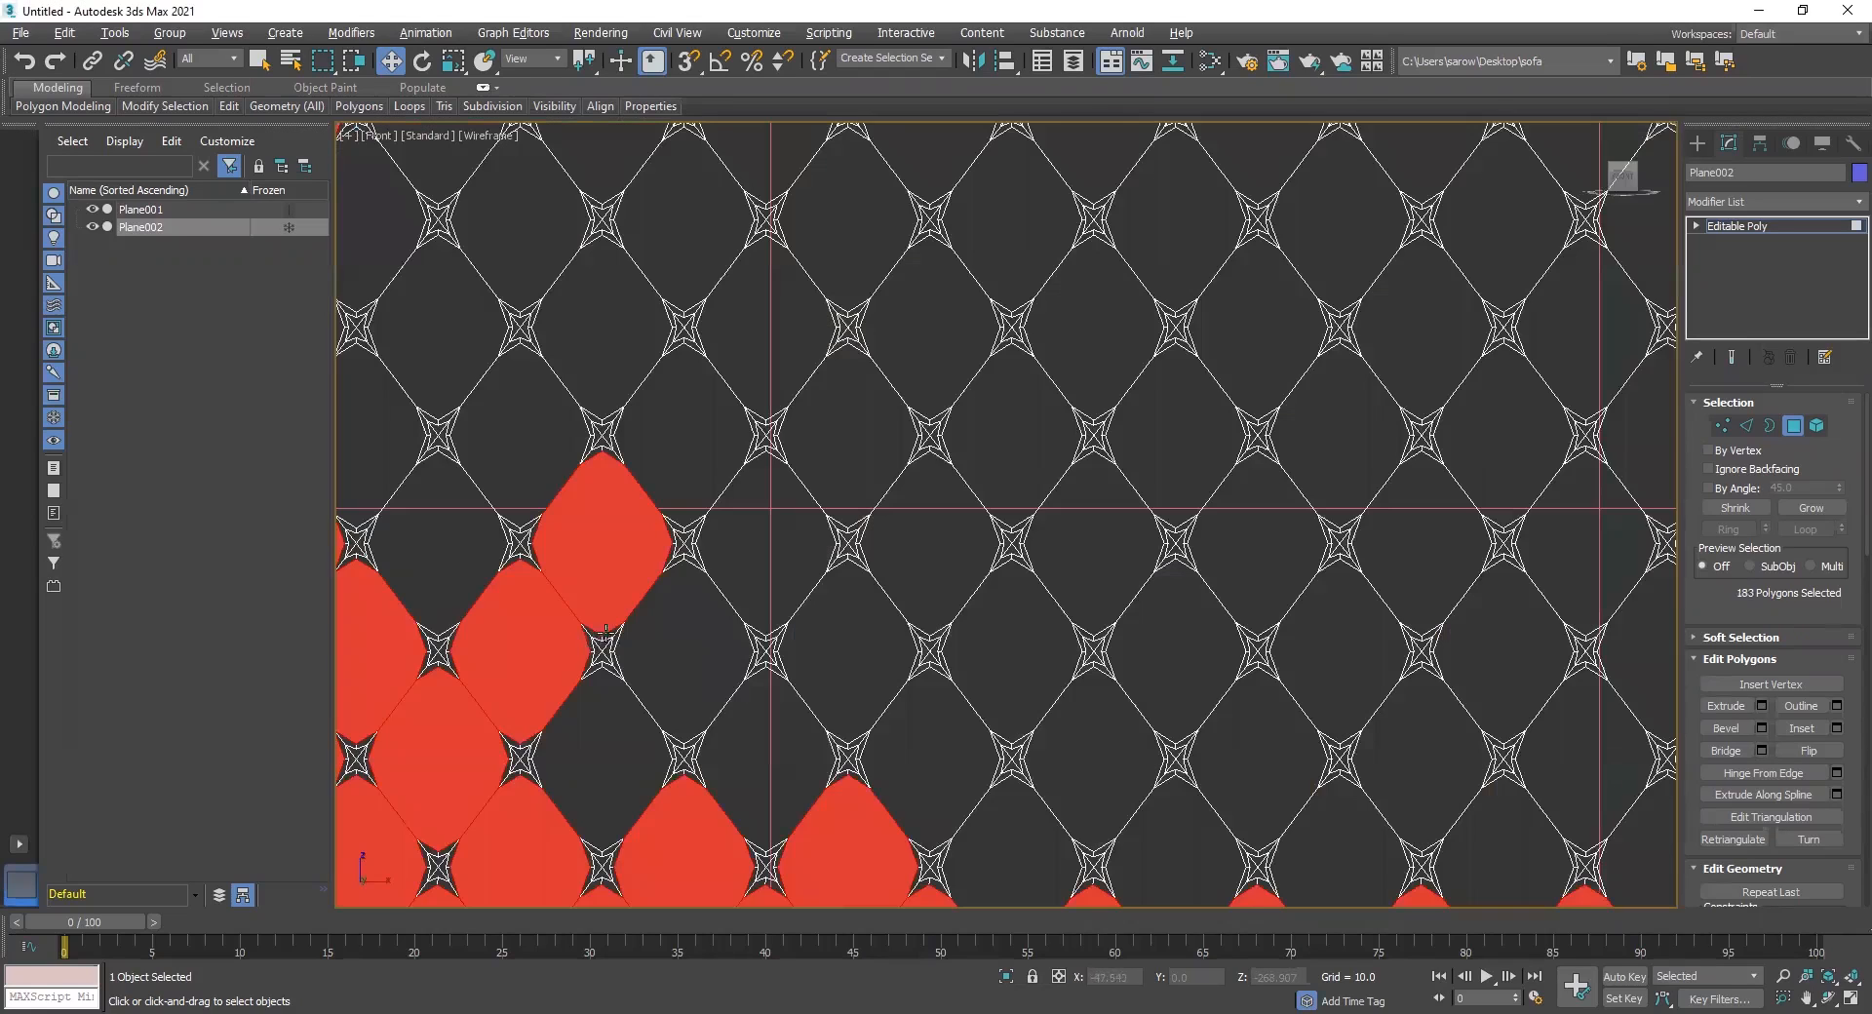
pyautogui.keyDown('ctrl'); pyautogui.click(673, 619); pyautogui.keyUp('ctrl')
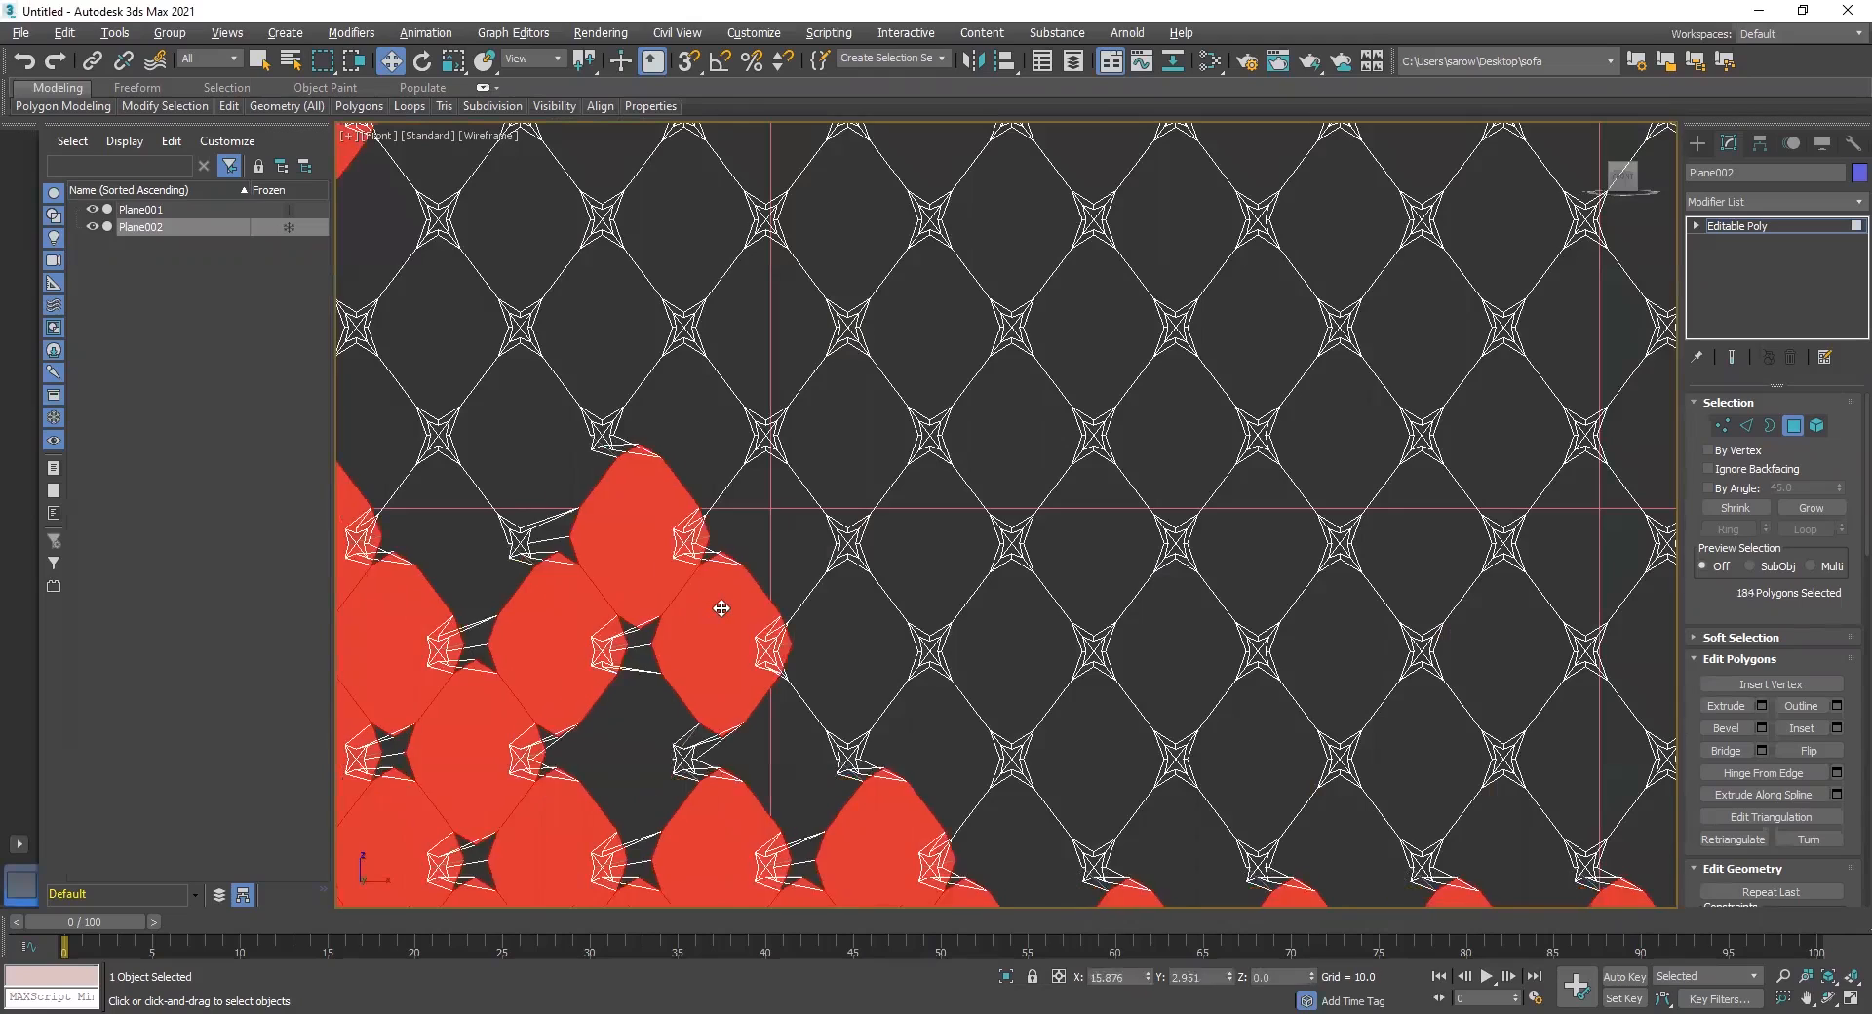
pyautogui.keyDown('ctrl'); pyautogui.click(752, 559); pyautogui.keyUp('ctrl')
pyautogui.keyDown('ctrl'); pyautogui.click(635, 739); pyautogui.keyUp('ctrl')
pyautogui.keyDown('ctrl'); pyautogui.click(765, 757); pyautogui.keyUp('ctrl')
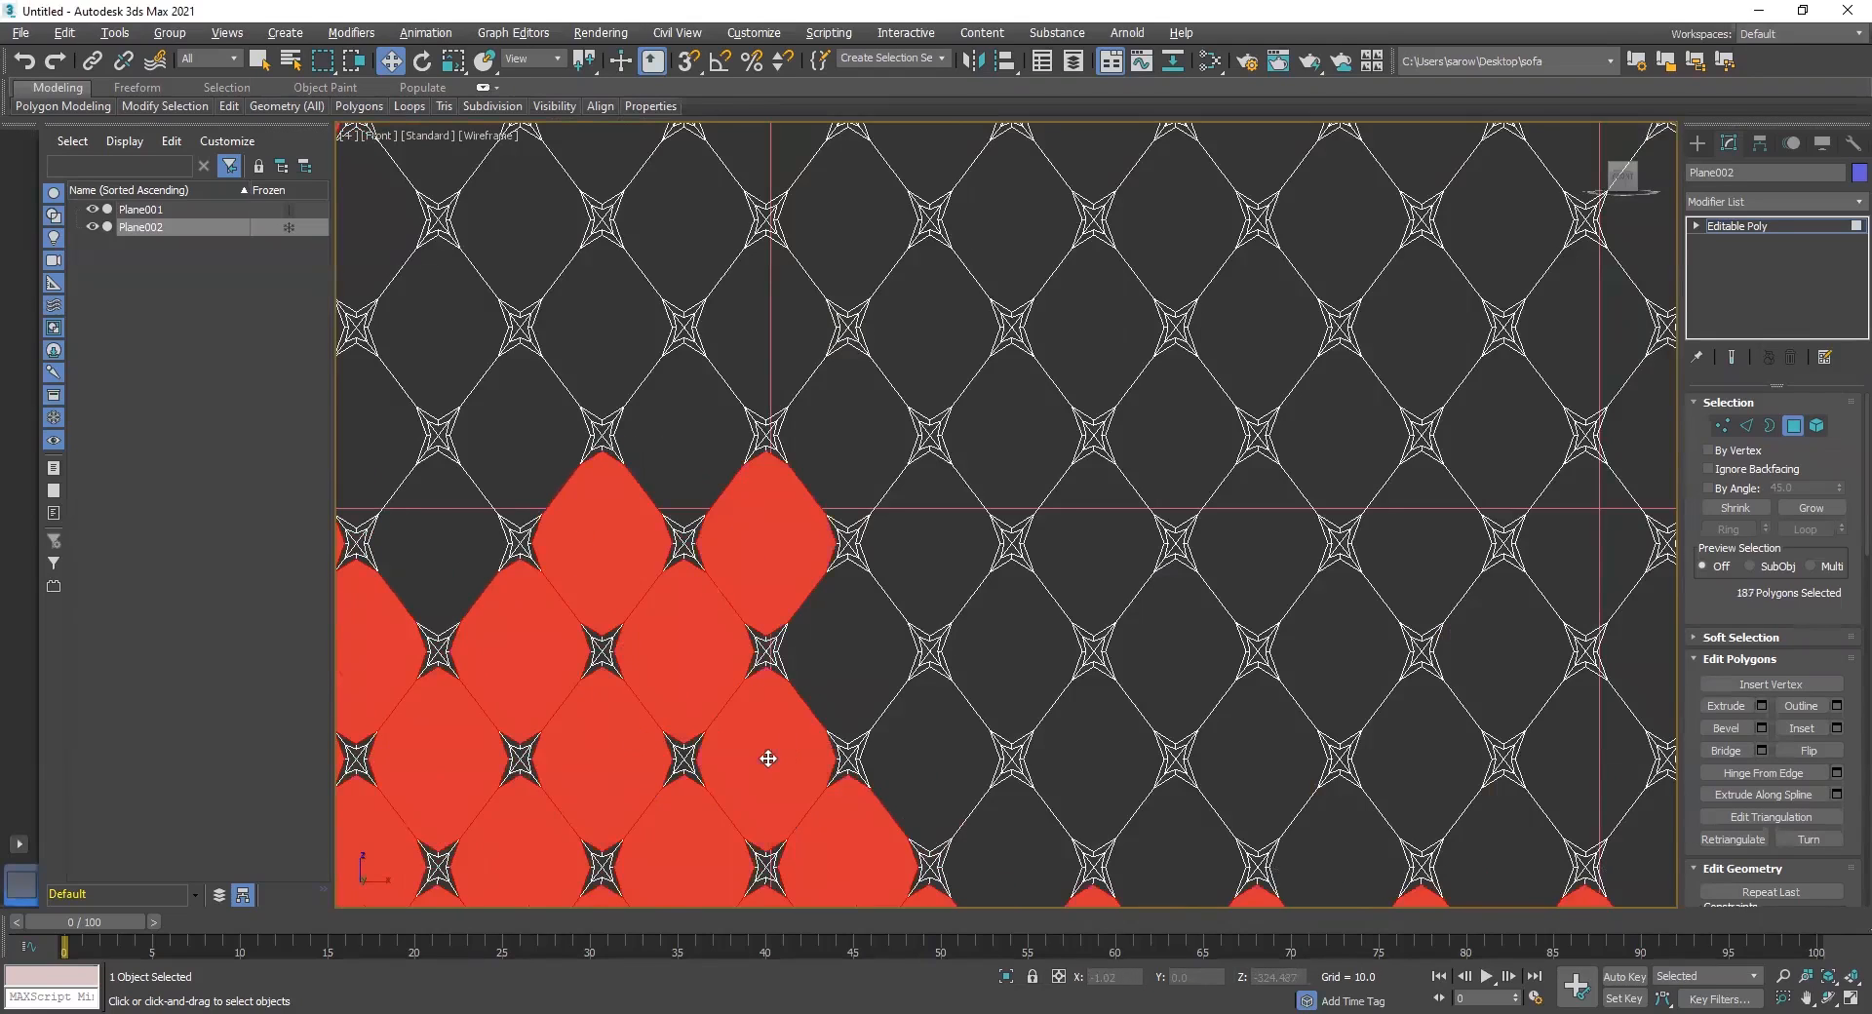
pyautogui.keyDown('ctrl'); pyautogui.click(853, 682); pyautogui.keyUp('ctrl')
pyautogui.keyDown('ctrl'); pyautogui.click(928, 761); pyautogui.keyUp('ctrl')
# Restore the shaded viewport display and add the three gap diamonds along the lower-left selection's edge
pyautogui.scroll(-2, 775, 728)
pyautogui.moveTo(719, 644); pyautogui.dragTo(929, 781, button='middle')
pyautogui.press('F3')
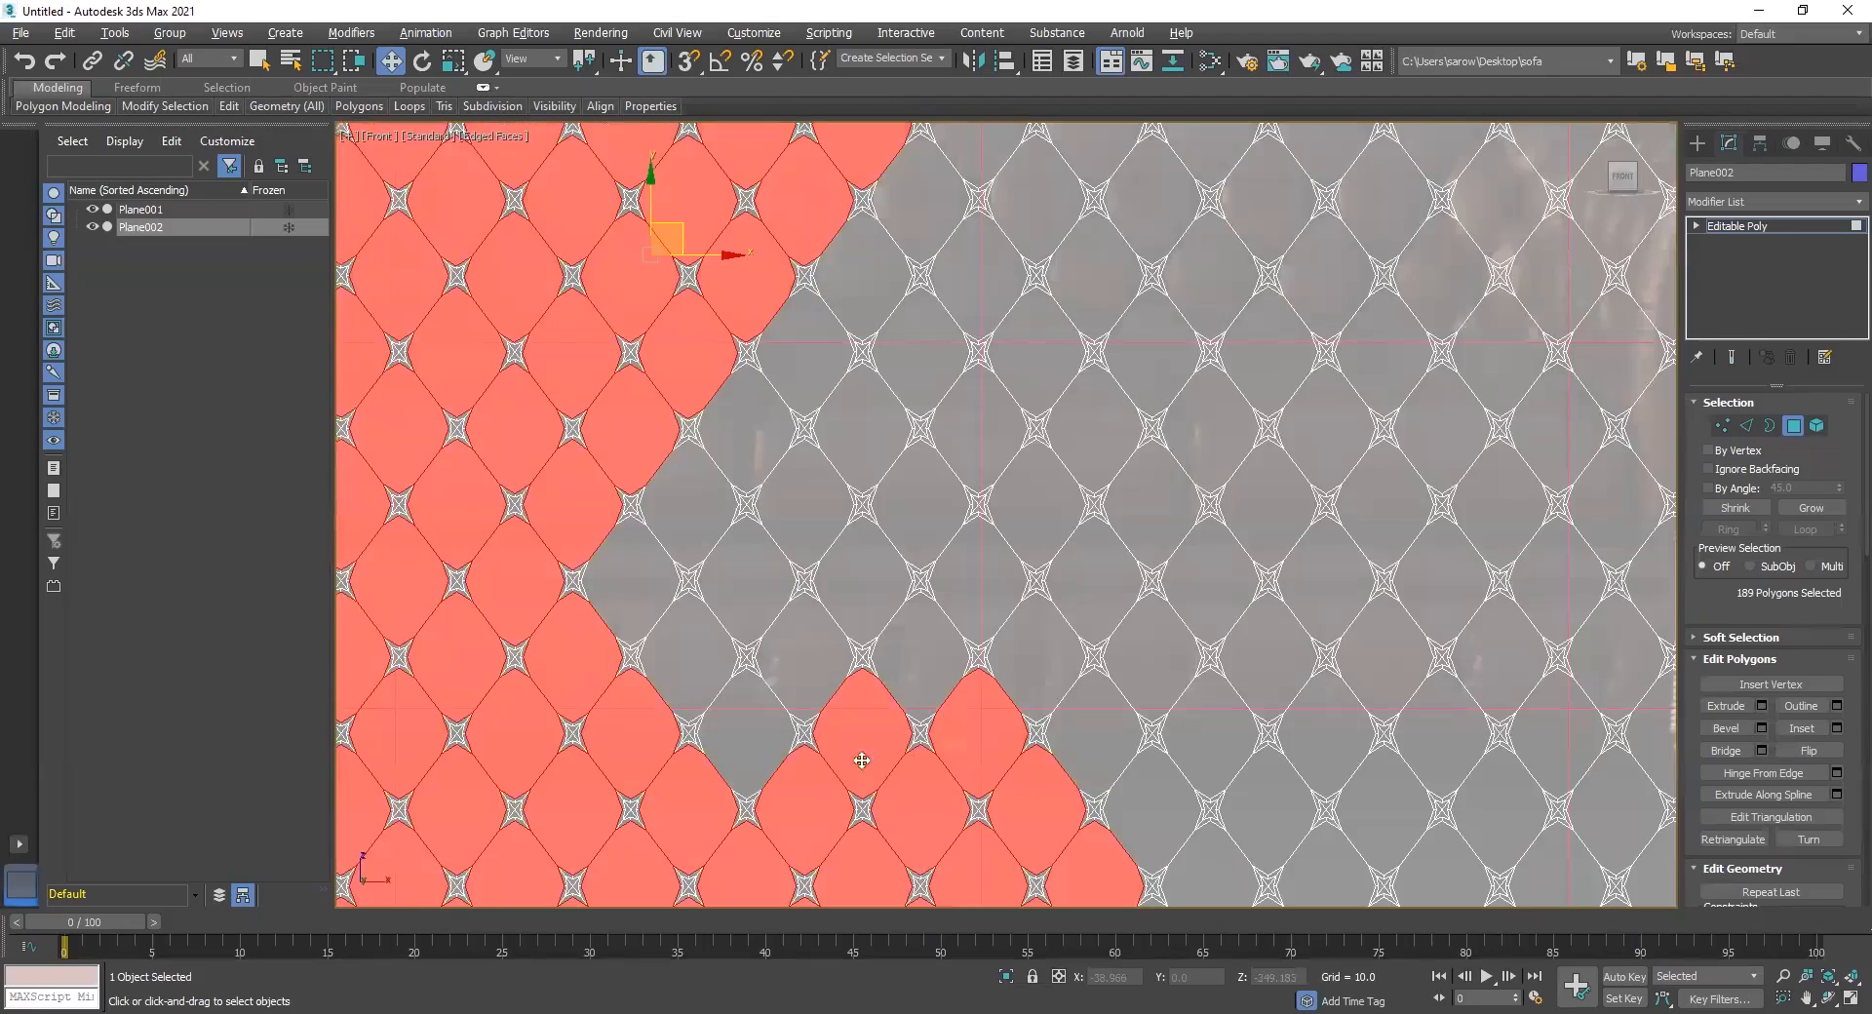
pyautogui.keyDown('ctrl'); pyautogui.click(720, 708); pyautogui.keyUp('ctrl')
pyautogui.keyDown('ctrl'); pyautogui.click(697, 656); pyautogui.keyUp('ctrl')
pyautogui.keyDown('ctrl'); pyautogui.click(628, 594); pyautogui.keyUp('ctrl')
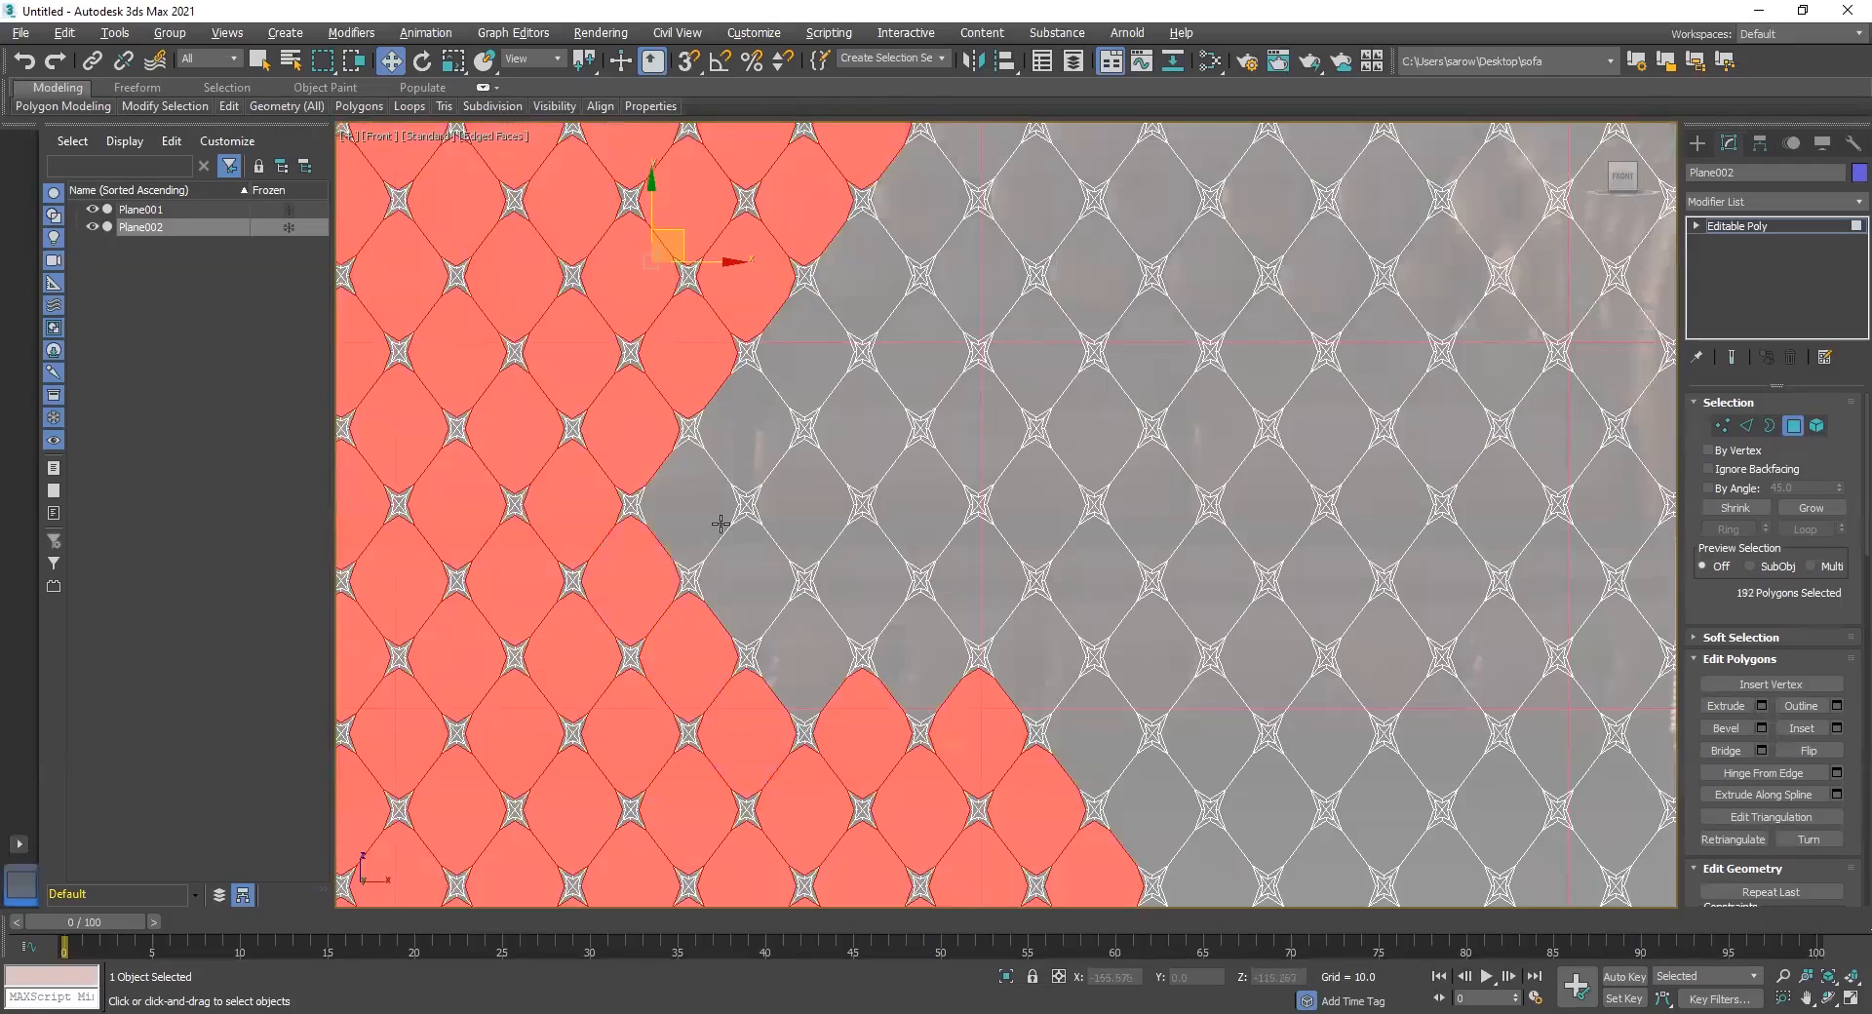
# Add five large diamonds inside the notch of the selection's right edge, in the lower half of the grid
pyautogui.keyDown('ctrl'); pyautogui.click(711, 522); pyautogui.keyUp('ctrl')
pyautogui.keyDown('ctrl'); pyautogui.click(765, 589); pyautogui.keyUp('ctrl')
pyautogui.keyDown('ctrl'); pyautogui.click(795, 653); pyautogui.keyUp('ctrl')
pyautogui.keyDown('ctrl'); pyautogui.click(865, 583); pyautogui.keyUp('ctrl')
pyautogui.keyDown('ctrl'); pyautogui.click(810, 507); pyautogui.keyUp('ctrl')
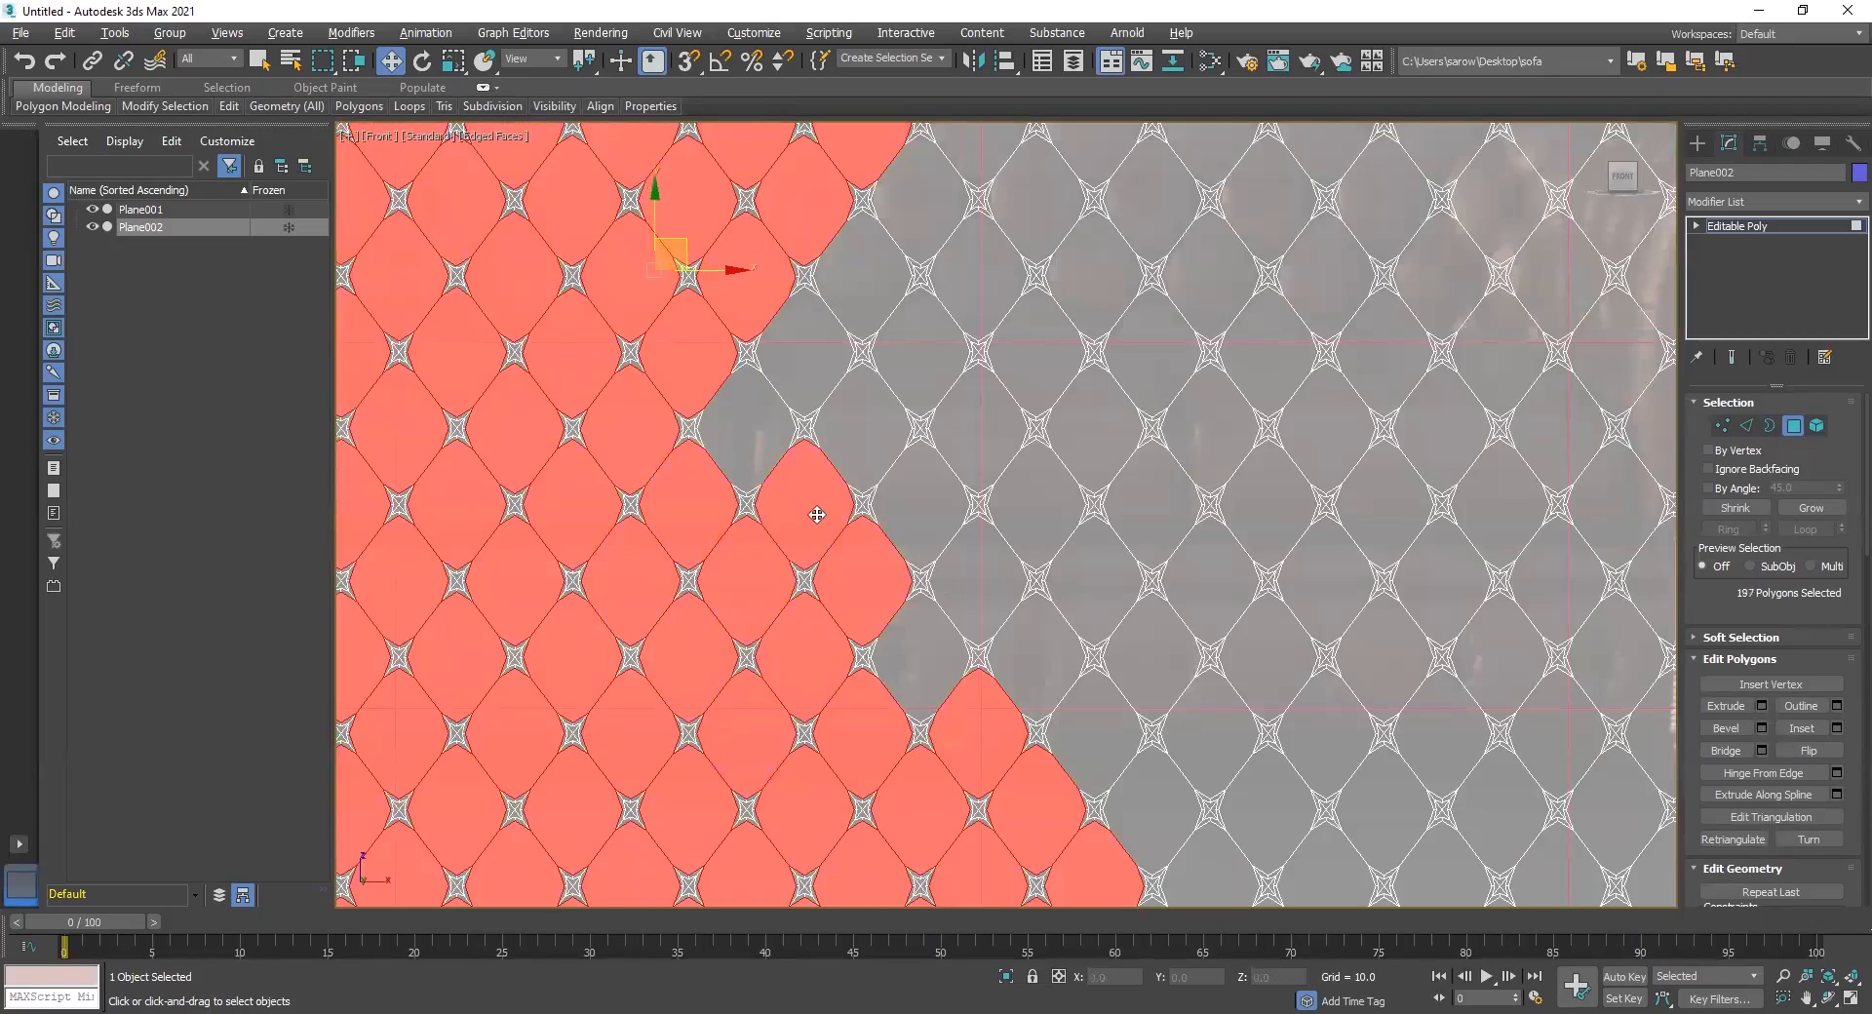
# Extend the selection's right edge with the next diagonal band of large diamonds, closing the remaining gaps around the notch
pyautogui.keyDown('ctrl'); pyautogui.click(744, 444); pyautogui.keyUp('ctrl')
pyautogui.keyDown('ctrl'); pyautogui.click(812, 348); pyautogui.keyUp('ctrl')
pyautogui.keyDown('ctrl'); pyautogui.click(868, 407); pyautogui.keyUp('ctrl')
pyautogui.keyDown('ctrl'); pyautogui.click(916, 508); pyautogui.keyUp('ctrl')
pyautogui.keyDown('ctrl'); pyautogui.click(984, 574); pyautogui.keyUp('ctrl')
pyautogui.keyDown('ctrl'); pyautogui.click(930, 638); pyautogui.keyUp('ctrl')
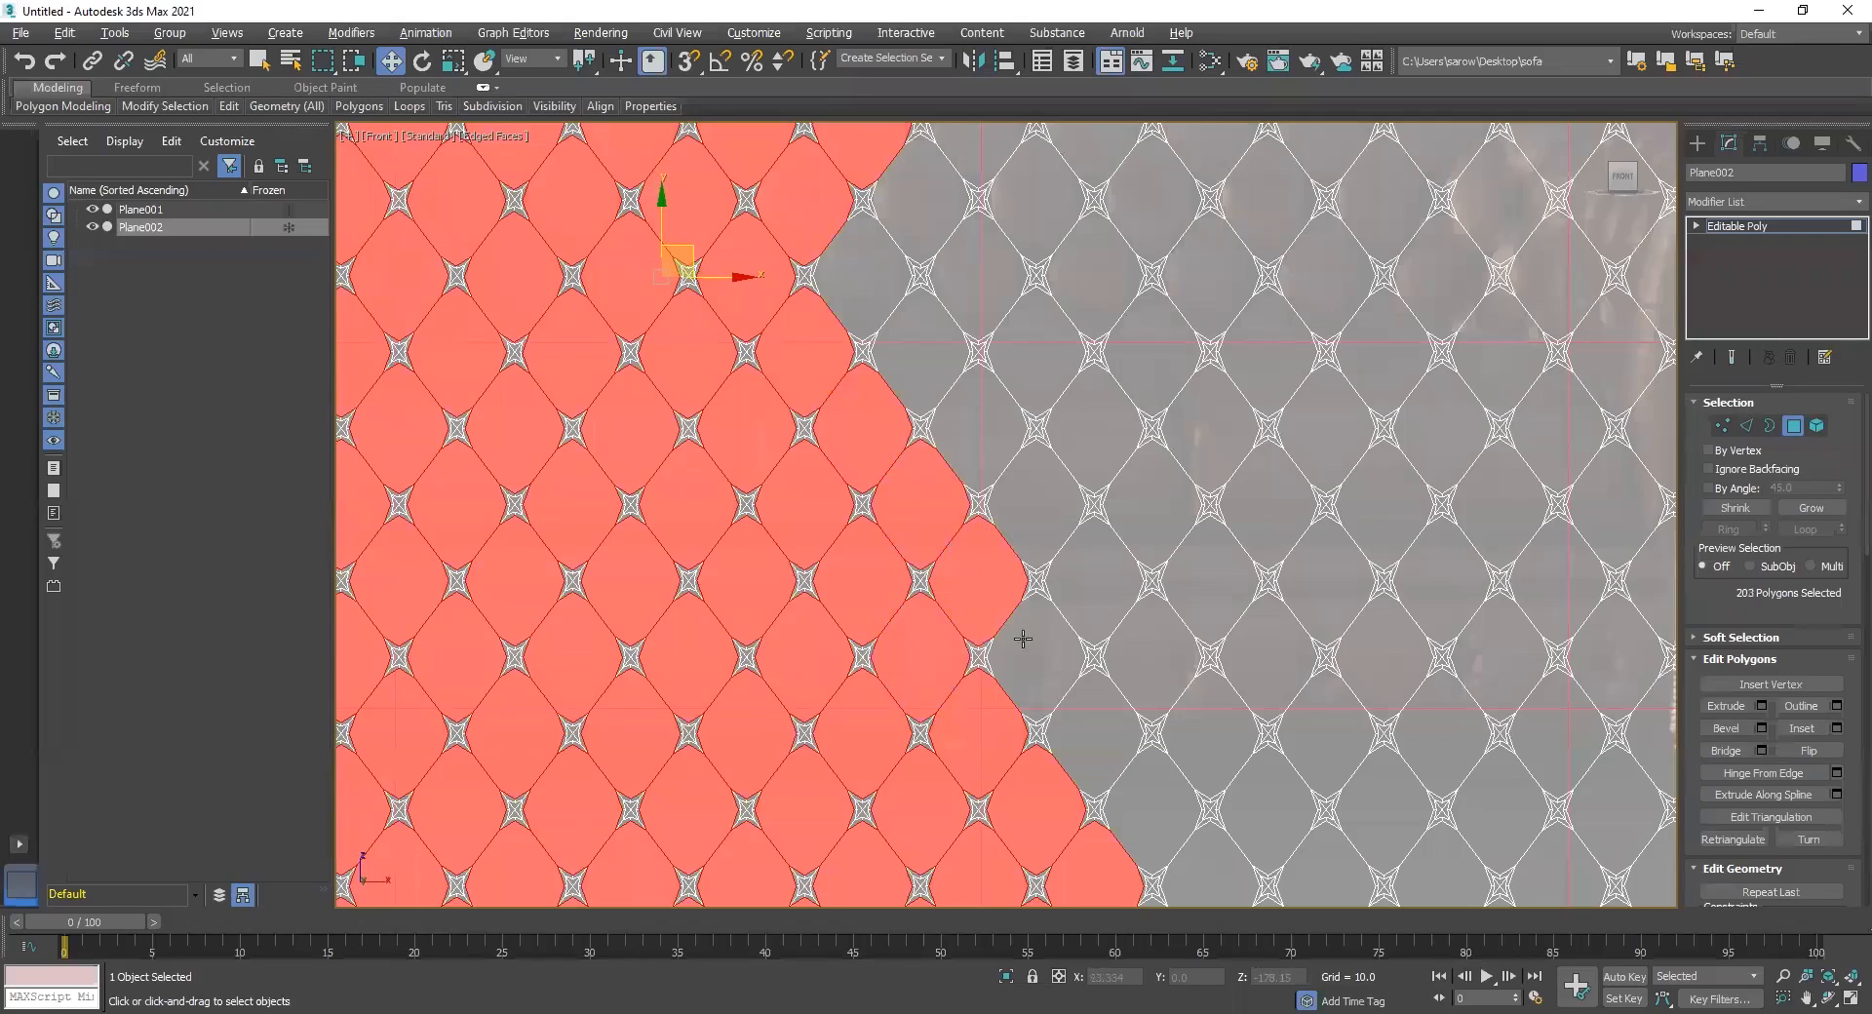
# Add two diagonal bands of four large diamonds each along the lower part of the selection's right edge
pyautogui.keyDown('ctrl'); pyautogui.click(1032, 637); pyautogui.keyUp('ctrl')
pyautogui.keyDown('ctrl'); pyautogui.click(1086, 739); pyautogui.keyUp('ctrl')
pyautogui.keyDown('ctrl'); pyautogui.click(1153, 806); pyautogui.keyUp('ctrl')
pyautogui.keyDown('ctrl'); pyautogui.click(1198, 878); pyautogui.keyUp('ctrl')
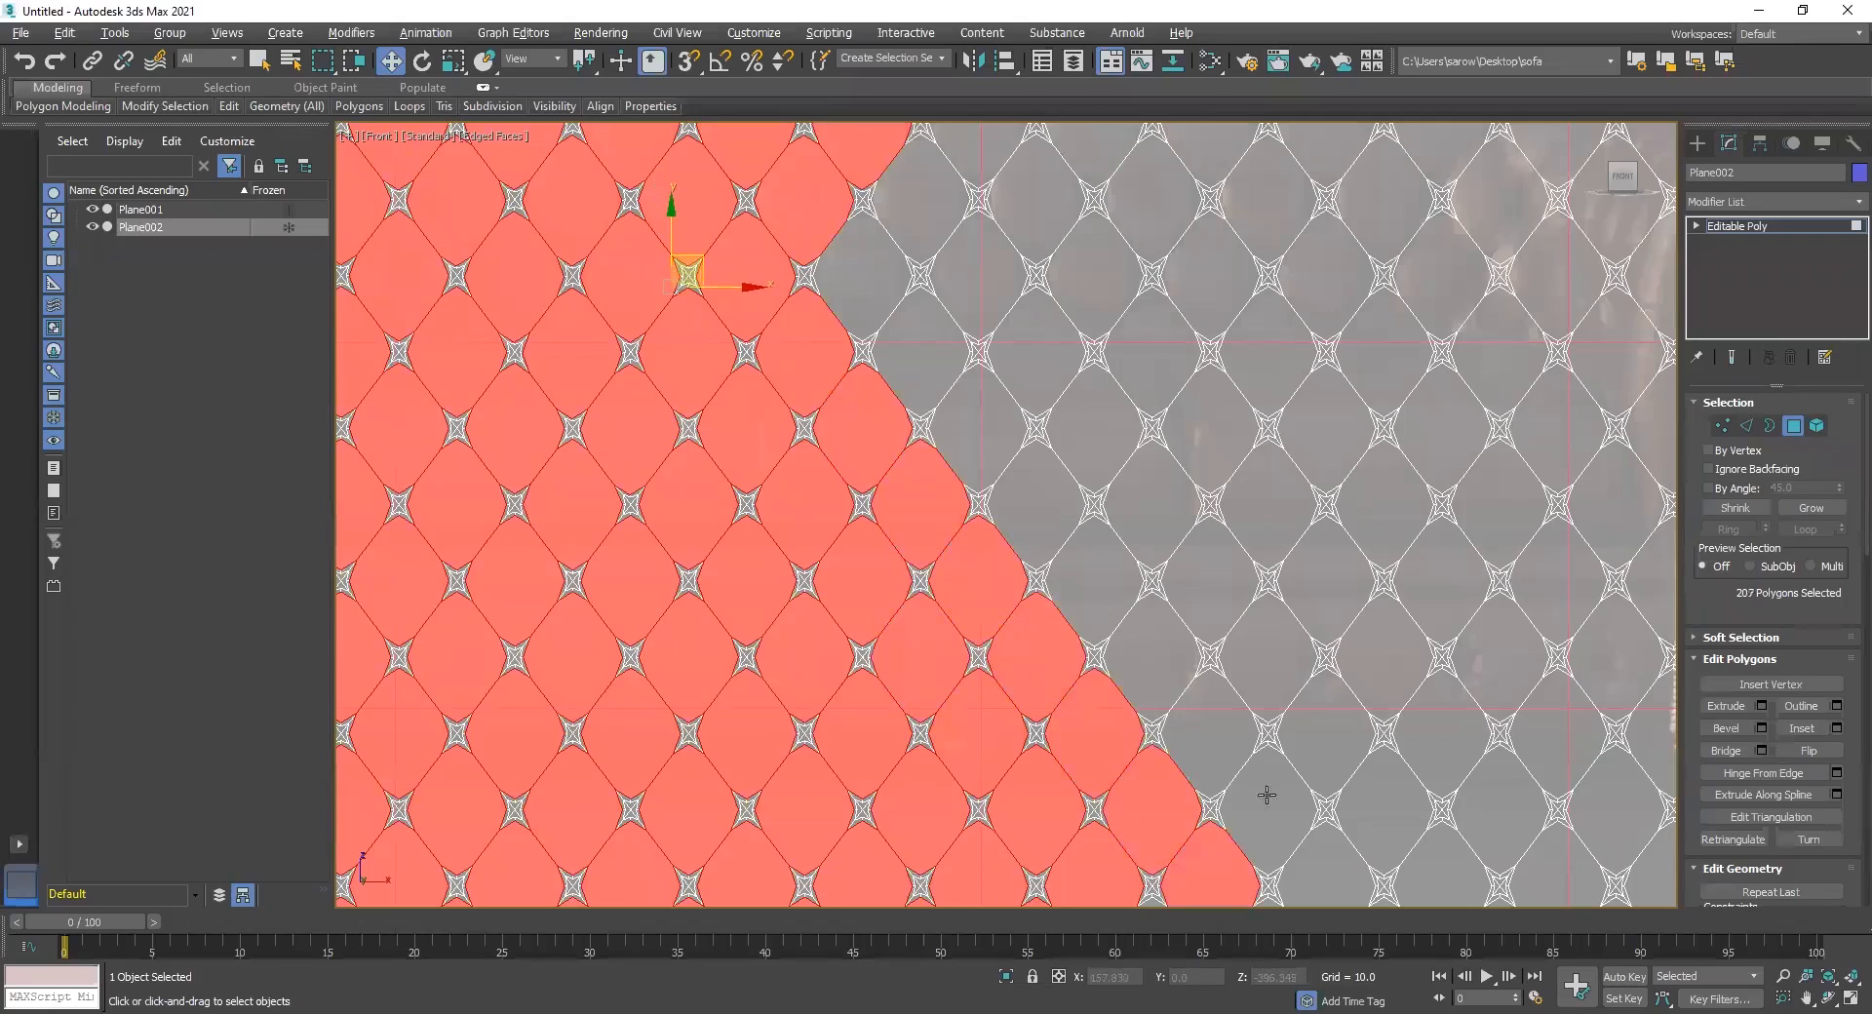
pyautogui.keyDown('ctrl'); pyautogui.click(1265, 795); pyautogui.keyUp('ctrl')
pyautogui.keyDown('ctrl'); pyautogui.click(1201, 727); pyautogui.keyUp('ctrl')
pyautogui.keyDown('ctrl'); pyautogui.click(1156, 636); pyautogui.keyUp('ctrl')
pyautogui.keyDown('ctrl'); pyautogui.click(1094, 560); pyautogui.keyUp('ctrl')
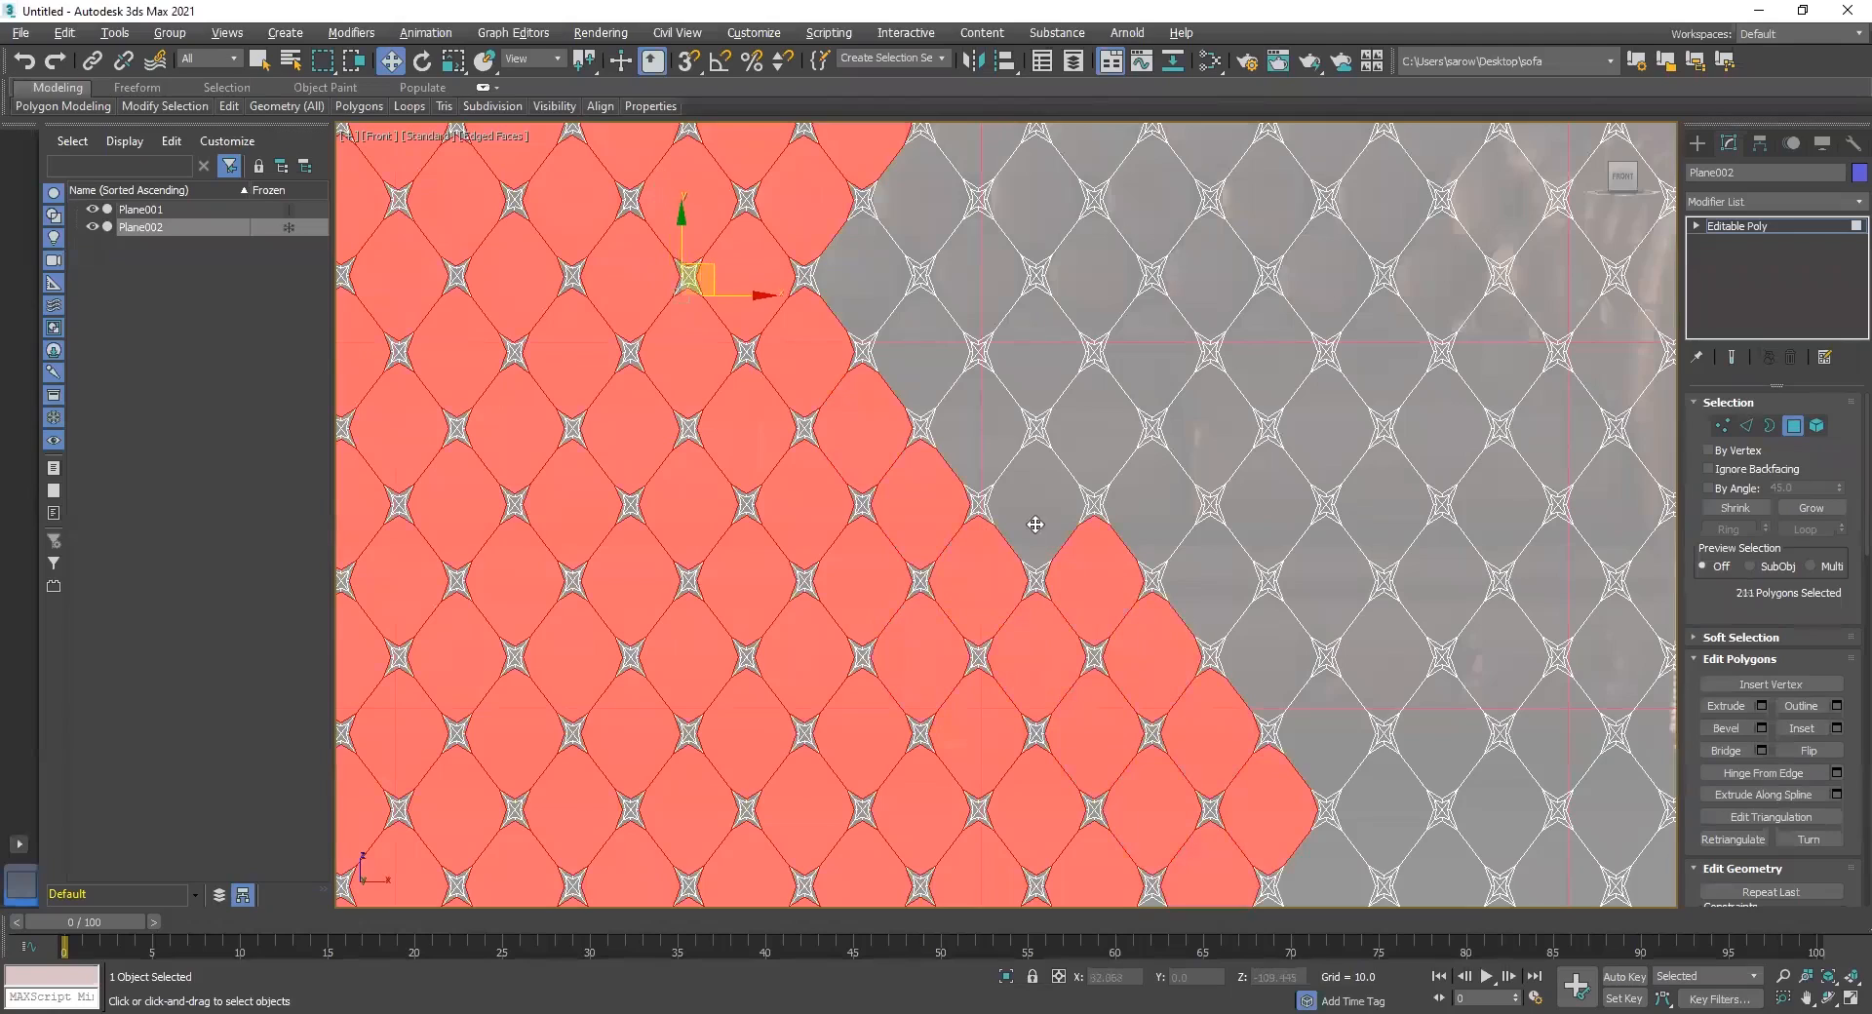
# Fill the remaining gaps along the upper part of the selection's right edge with five large diamonds
pyautogui.keyDown('ctrl'); pyautogui.click(1035, 492); pyautogui.keyUp('ctrl')
pyautogui.keyDown('ctrl'); pyautogui.click(907, 362); pyautogui.keyUp('ctrl')
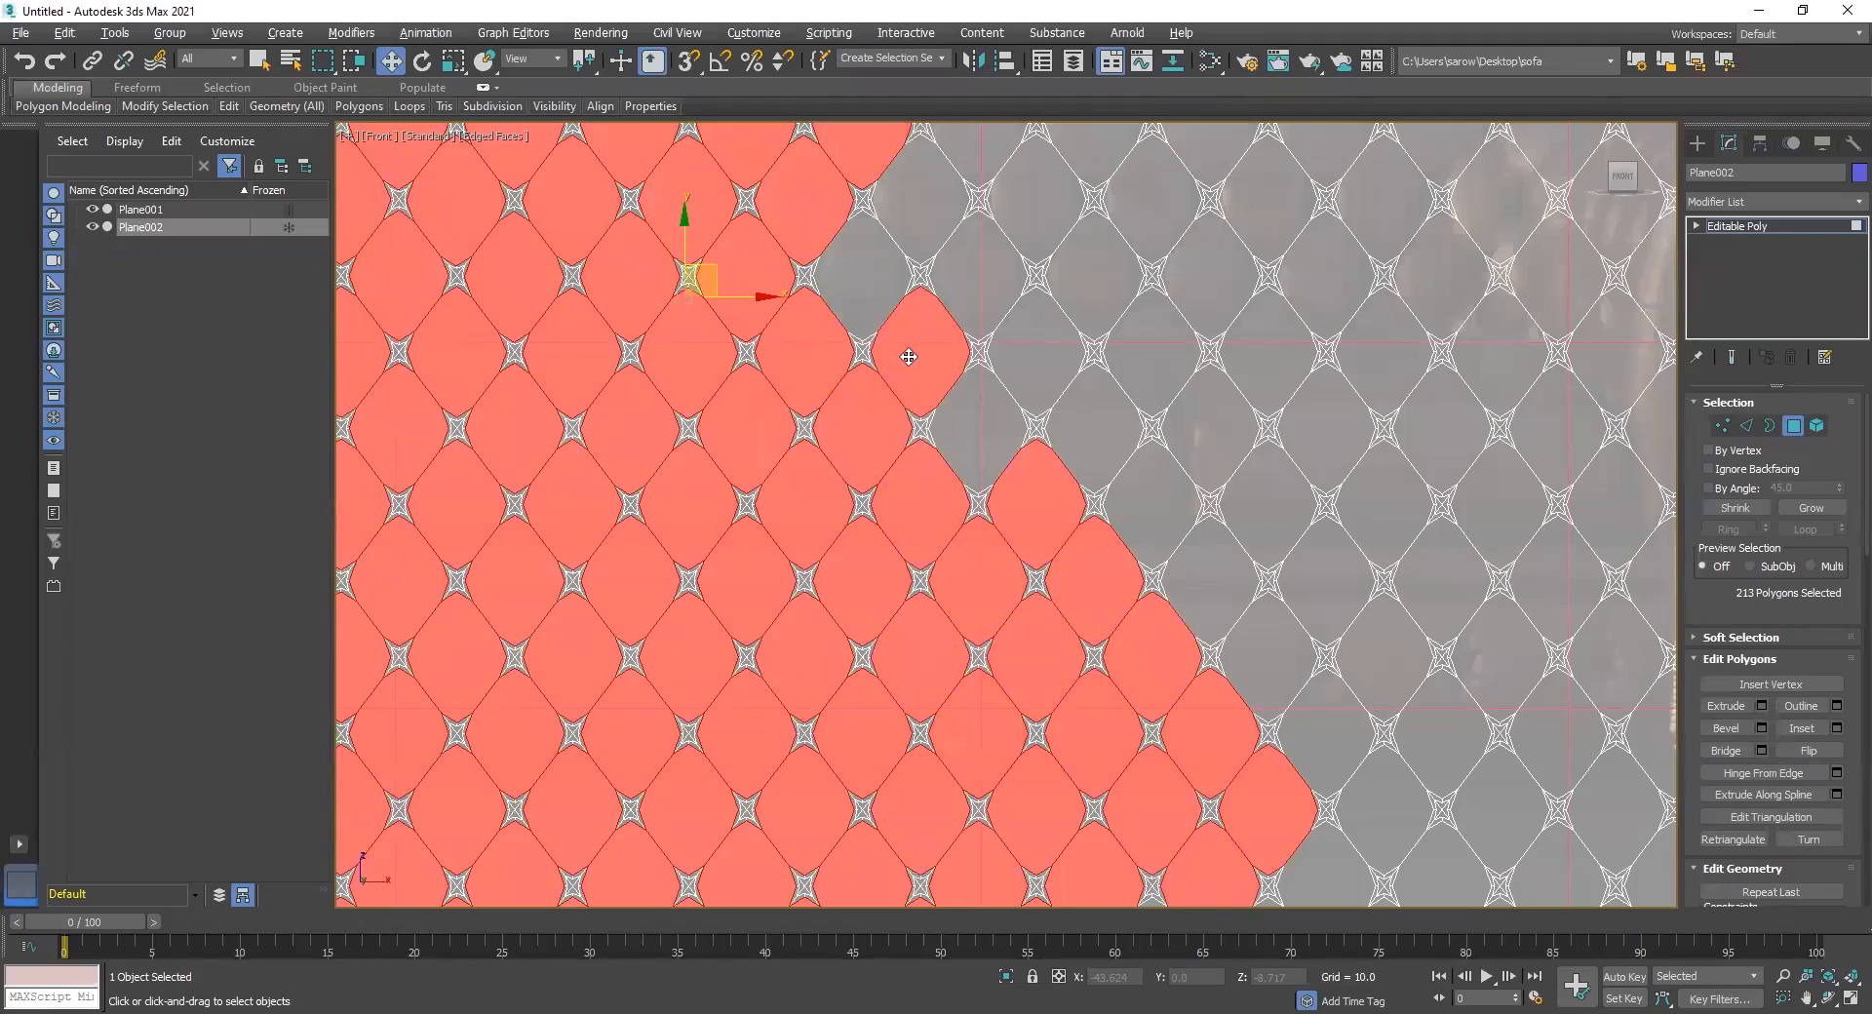
pyautogui.keyDown('ctrl'); pyautogui.click(905, 275); pyautogui.keyUp('ctrl')
pyautogui.keyDown('ctrl'); pyautogui.click(981, 423); pyautogui.keyUp('ctrl')
pyautogui.keyDown('ctrl'); pyautogui.click(931, 200); pyautogui.keyUp('ctrl')
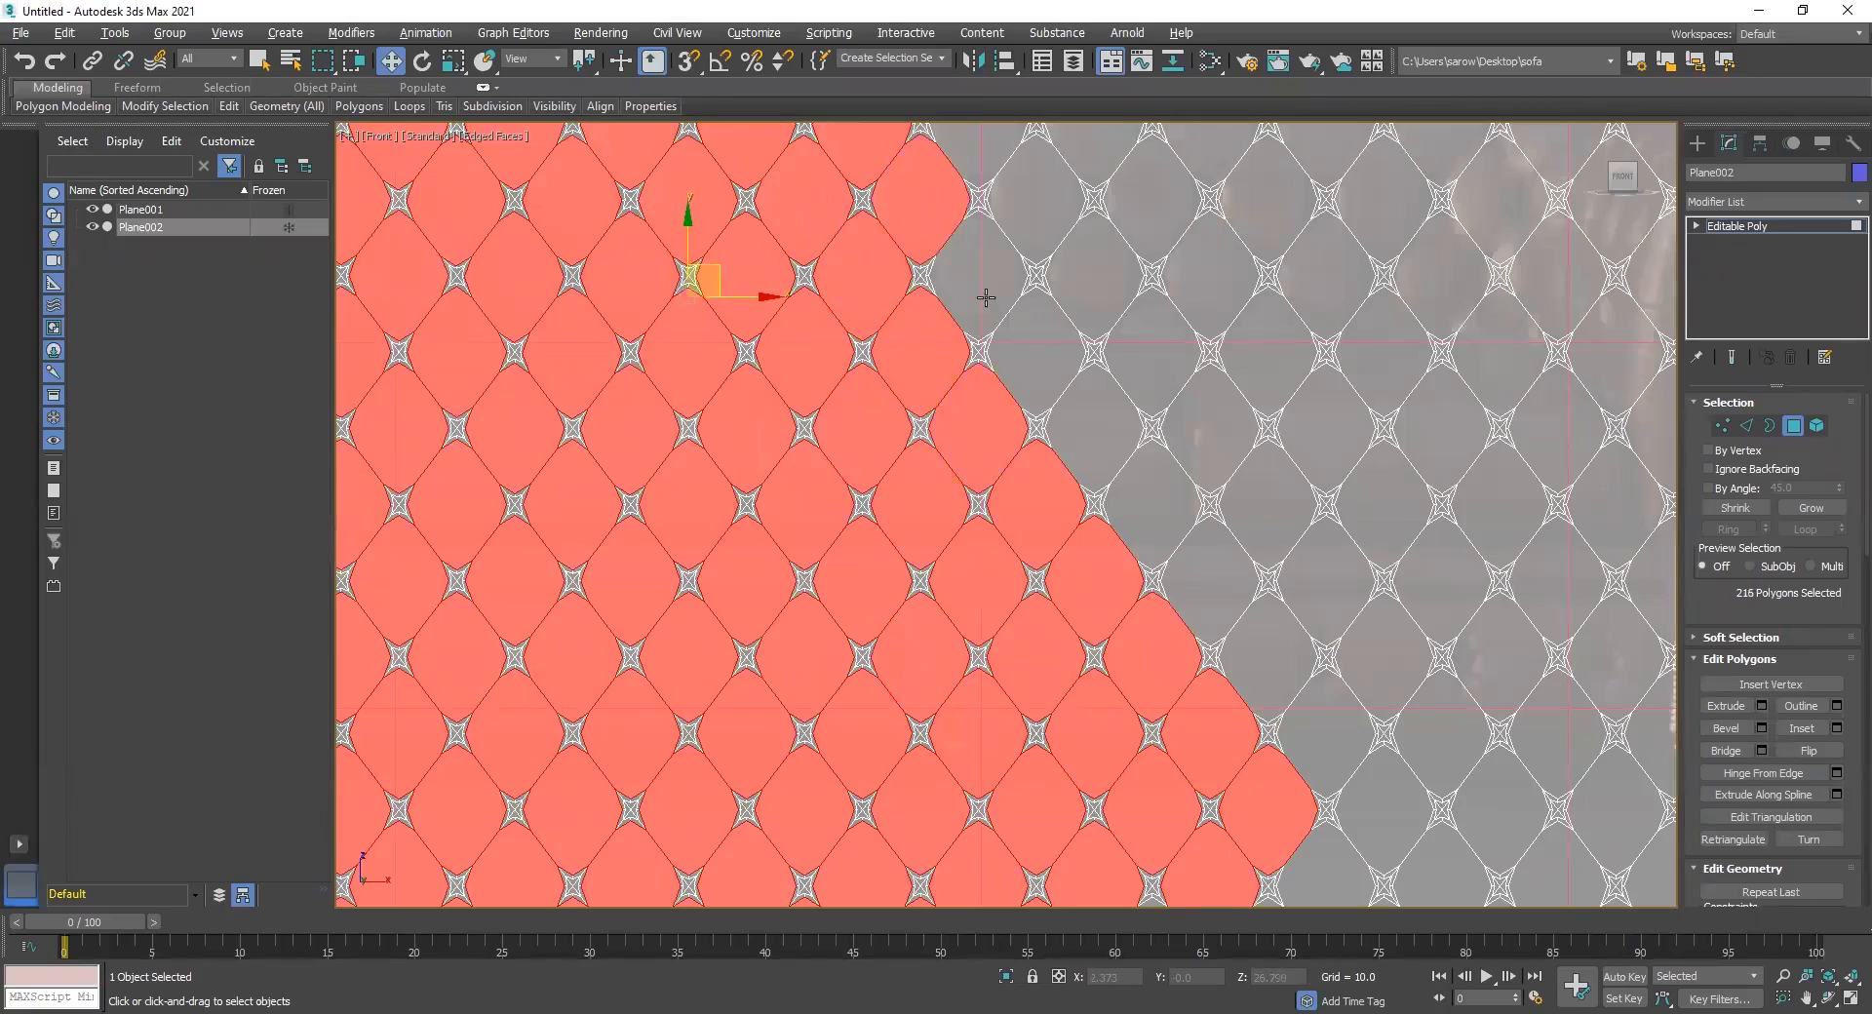
# Extend the selection with the next full diagonal band of seven large diamonds along its right edge
pyautogui.keyDown('ctrl'); pyautogui.click(985, 292); pyautogui.keyUp('ctrl')
pyautogui.keyDown('ctrl'); pyautogui.click(1053, 359); pyautogui.keyUp('ctrl')
pyautogui.keyDown('ctrl'); pyautogui.click(1092, 429); pyautogui.keyUp('ctrl')
pyautogui.keyDown('ctrl'); pyautogui.click(1130, 485); pyautogui.keyUp('ctrl')
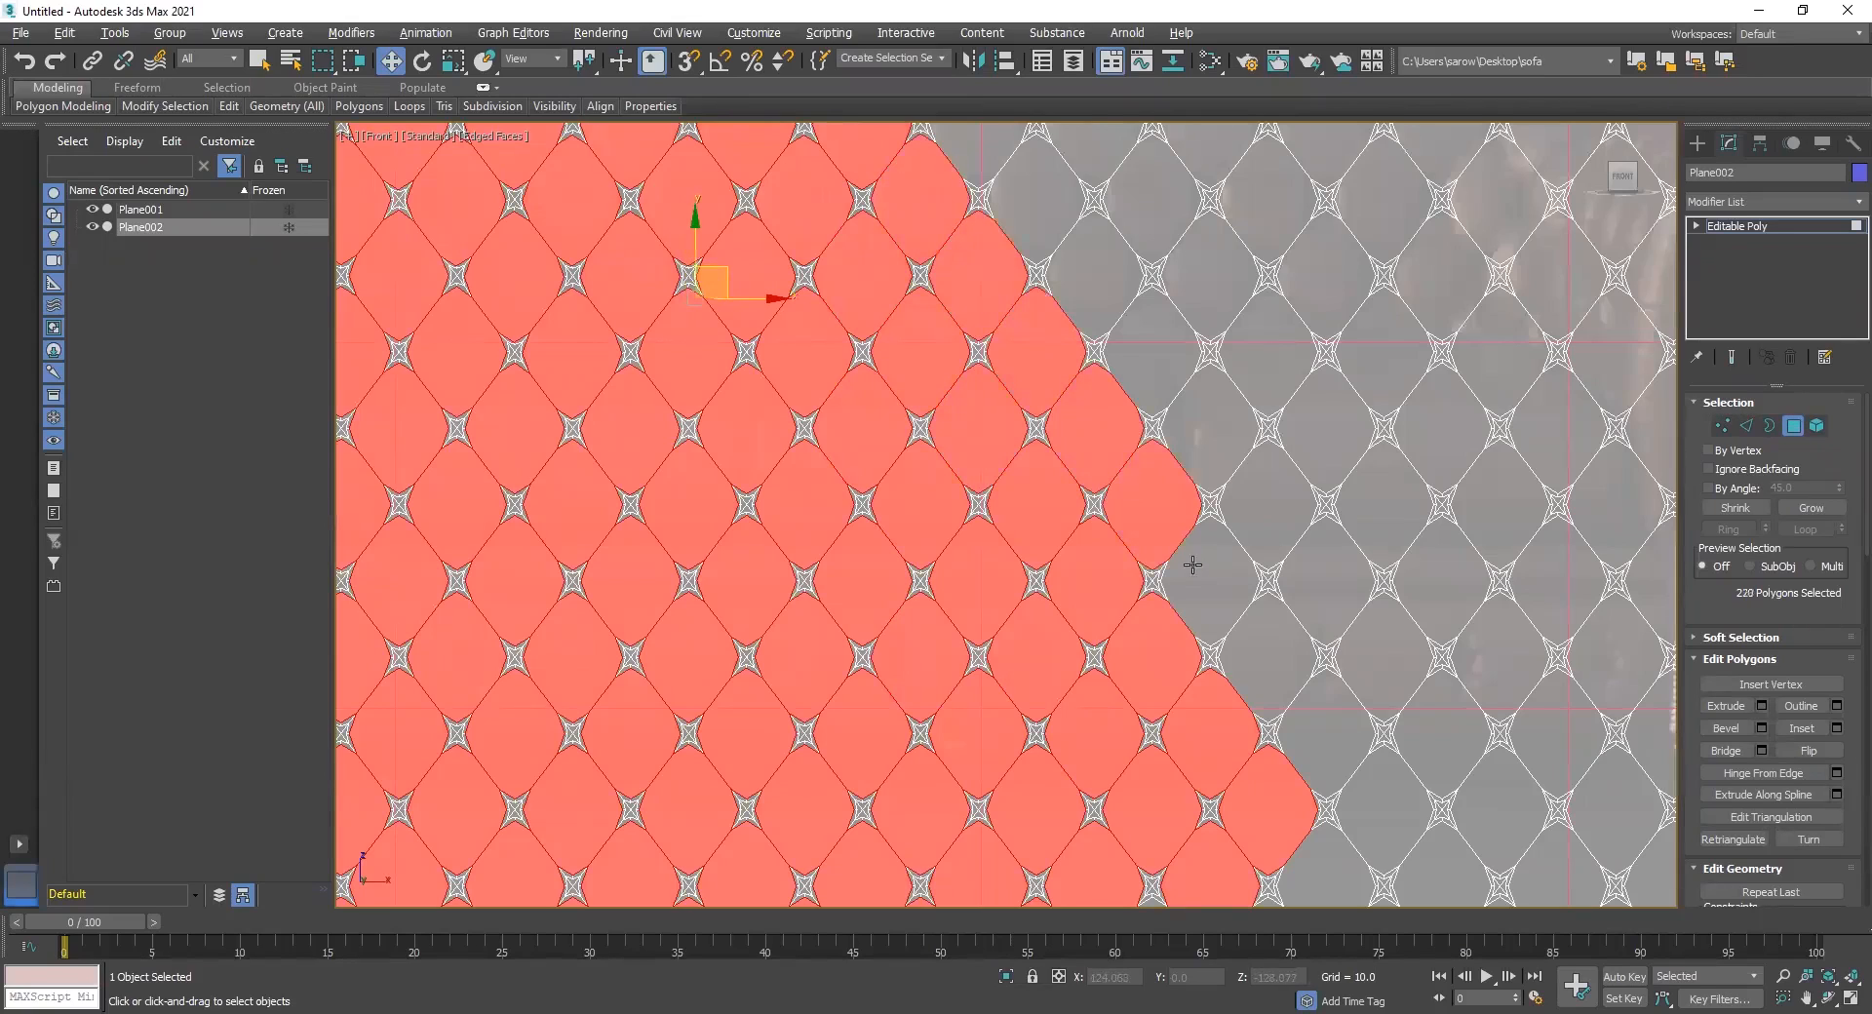
pyautogui.keyDown('ctrl'); pyautogui.click(1236, 610); pyautogui.keyUp('ctrl')
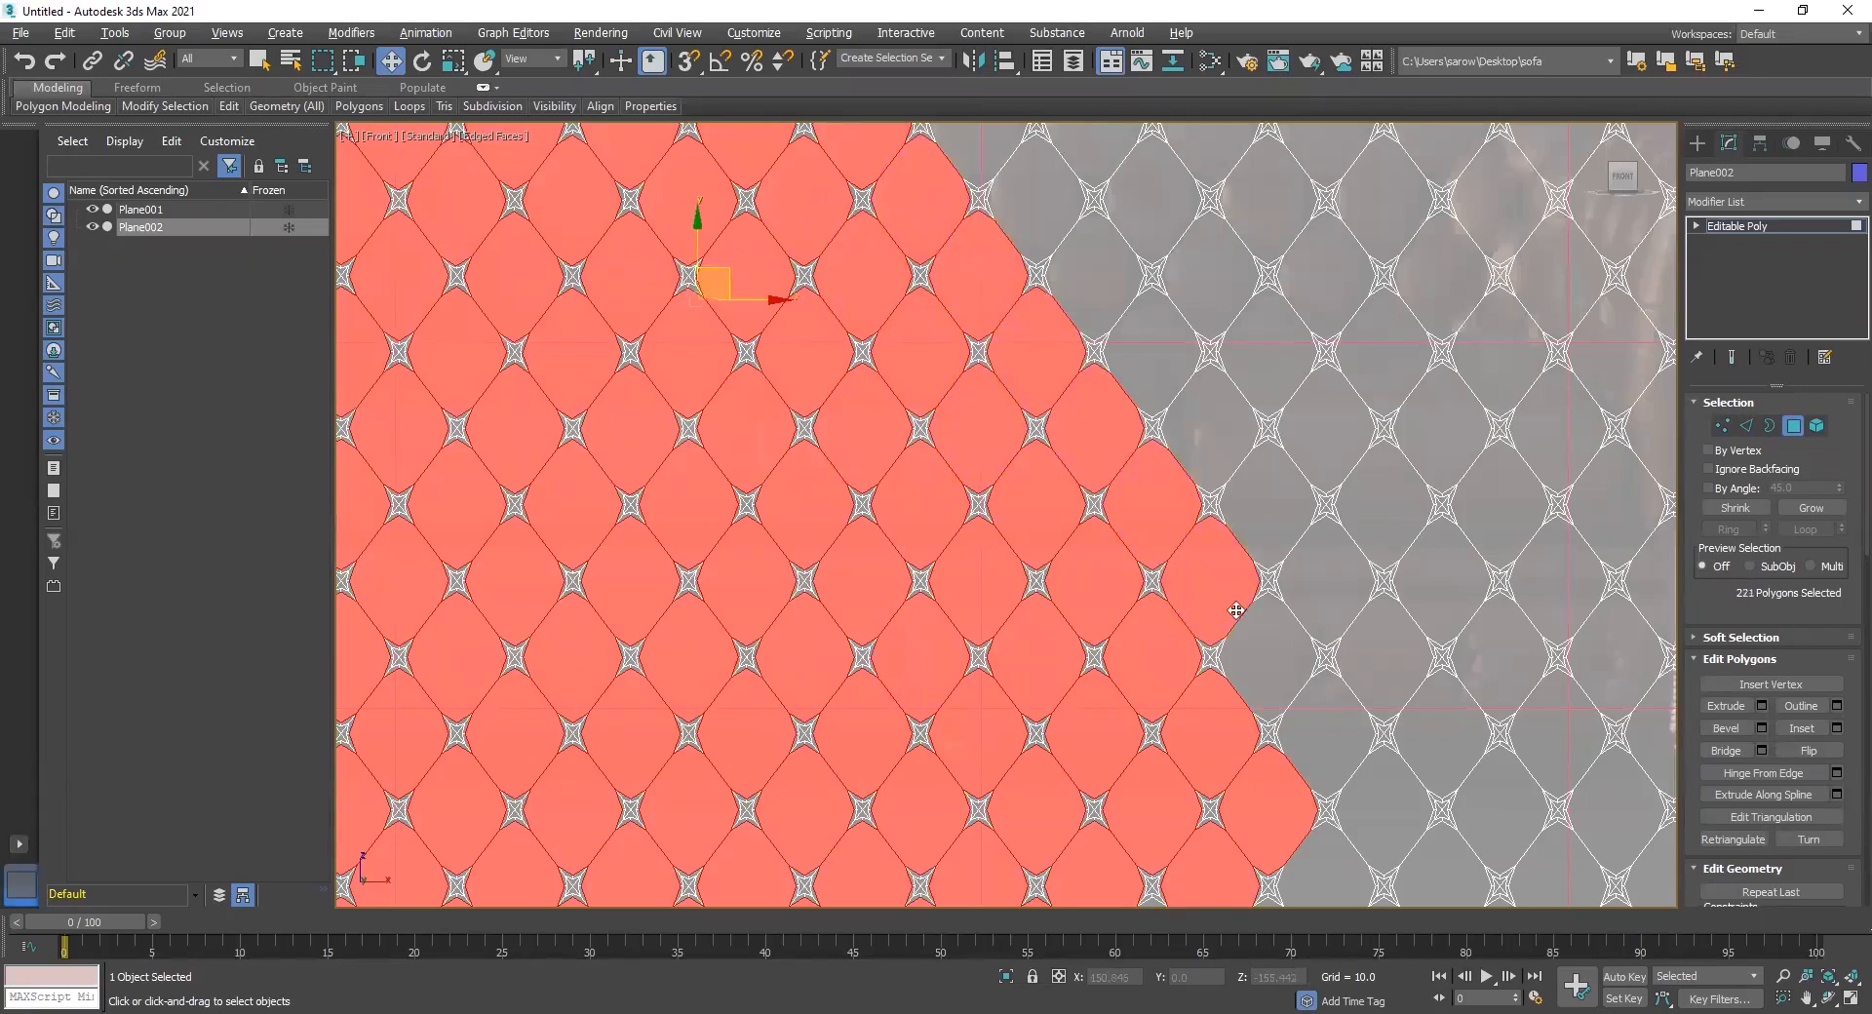
pyautogui.keyDown('ctrl'); pyautogui.click(1292, 655); pyautogui.keyUp('ctrl')
pyautogui.keyDown('ctrl'); pyautogui.click(1340, 741); pyautogui.keyUp('ctrl')
# Build the selection outward from the diagonal edge, adding the large diamonds in the middle rows of the unselected area
pyautogui.keyDown('ctrl'); pyautogui.click(1393, 675); pyautogui.keyUp('ctrl')
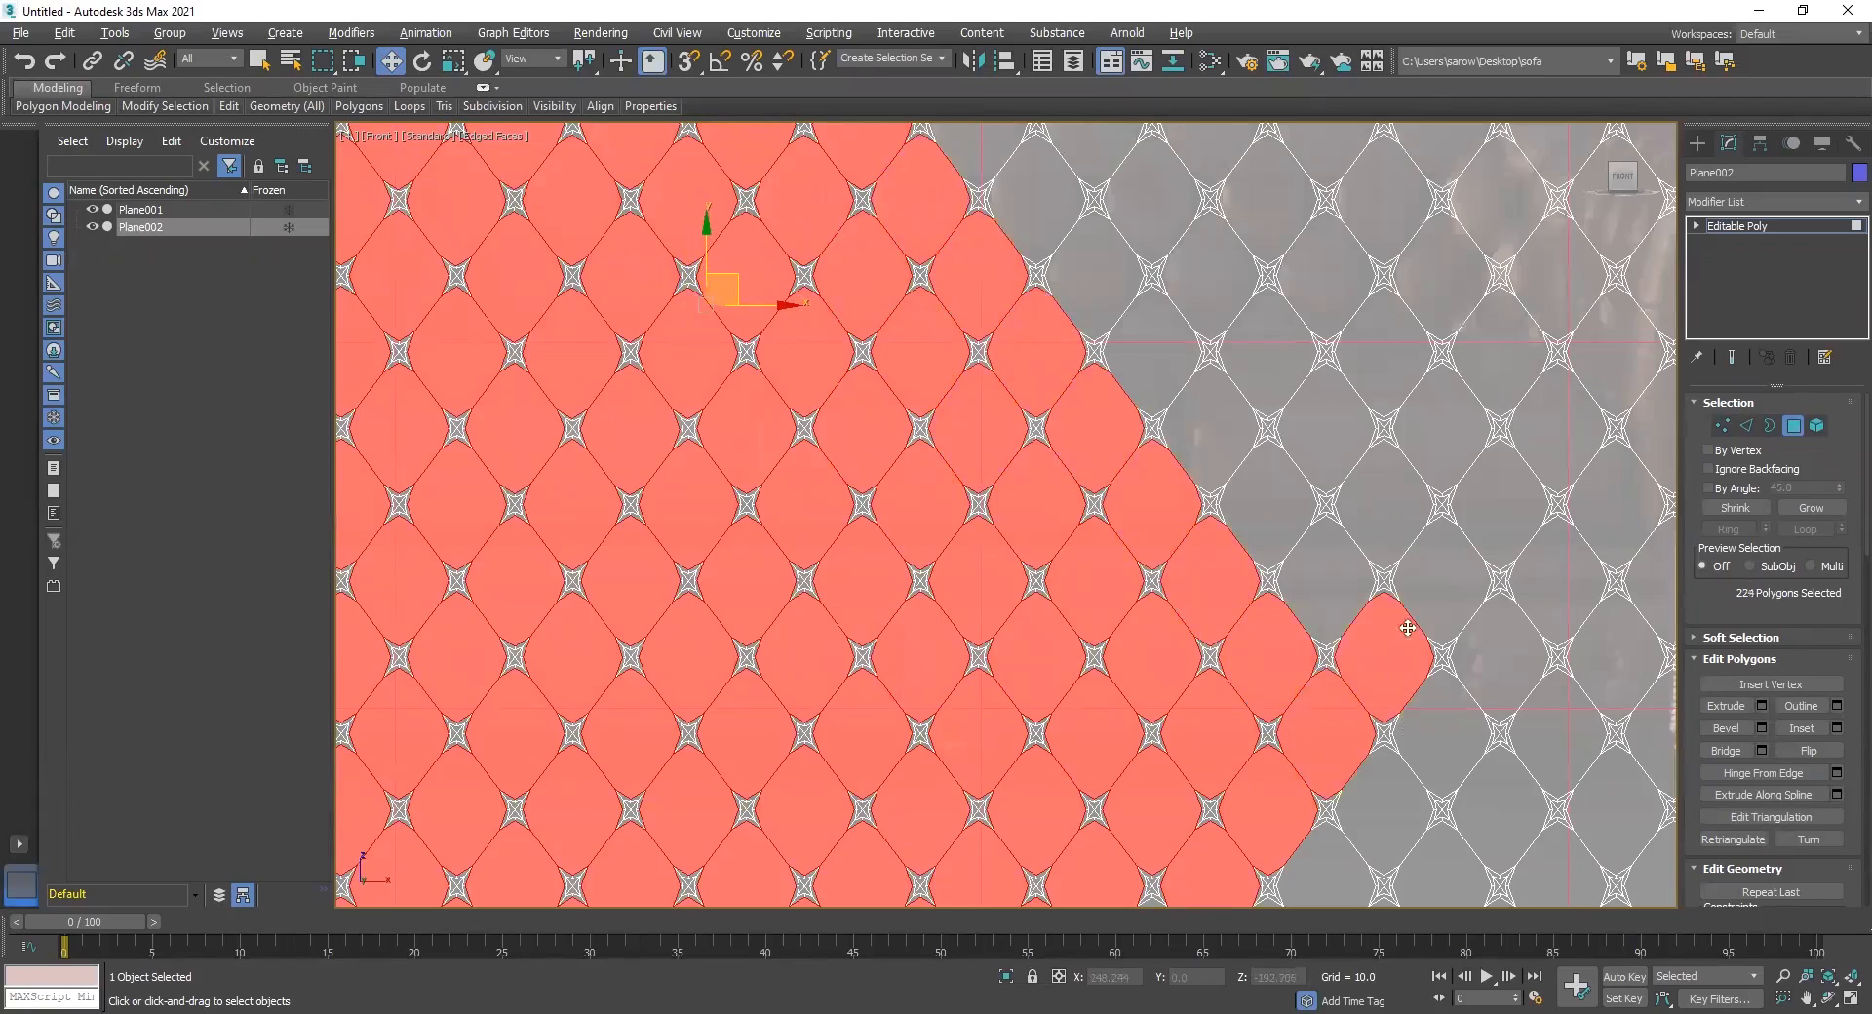
pyautogui.keyDown('ctrl'); pyautogui.click(1432, 582); pyautogui.keyUp('ctrl')
pyautogui.keyDown('ctrl'); pyautogui.click(1385, 556); pyautogui.keyUp('ctrl')
pyautogui.keyDown('ctrl'); pyautogui.click(1285, 491); pyautogui.keyUp('ctrl')
pyautogui.keyDown('ctrl'); pyautogui.click(1315, 434); pyautogui.keyUp('ctrl')
pyautogui.keyDown('ctrl'); pyautogui.click(1291, 363); pyautogui.keyUp('ctrl')
pyautogui.keyDown('ctrl'); pyautogui.click(1224, 429); pyautogui.keyUp('ctrl')
pyautogui.keyDown('ctrl'); pyautogui.click(1158, 352); pyautogui.keyUp('ctrl')
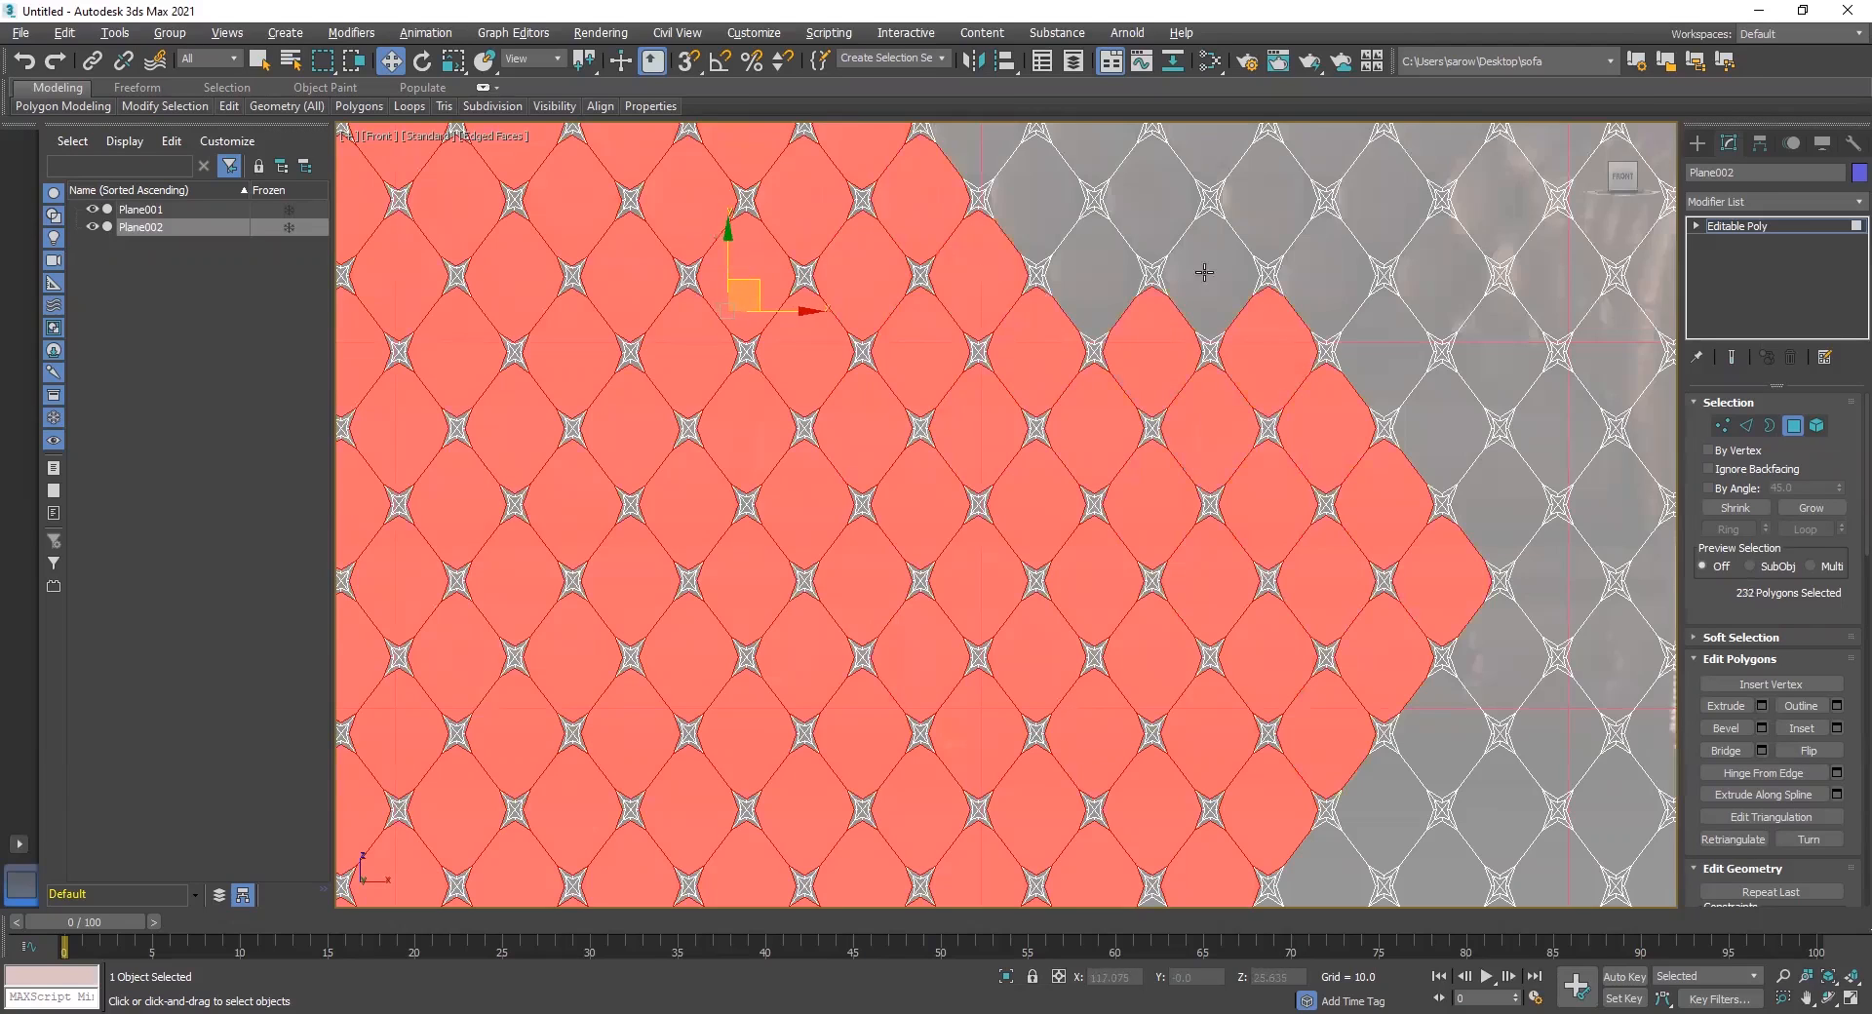
# Add the large diamonds above the stepped edge to close the gaps in the upper rows
pyautogui.keyDown('ctrl'); pyautogui.click(1201, 275); pyautogui.keyUp('ctrl')
pyautogui.keyDown('ctrl'); pyautogui.click(1146, 220); pyautogui.keyUp('ctrl')
pyautogui.keyDown('ctrl'); pyautogui.click(1097, 265); pyautogui.keyUp('ctrl')
pyautogui.keyDown('ctrl'); pyautogui.click(1039, 190); pyautogui.keyUp('ctrl')
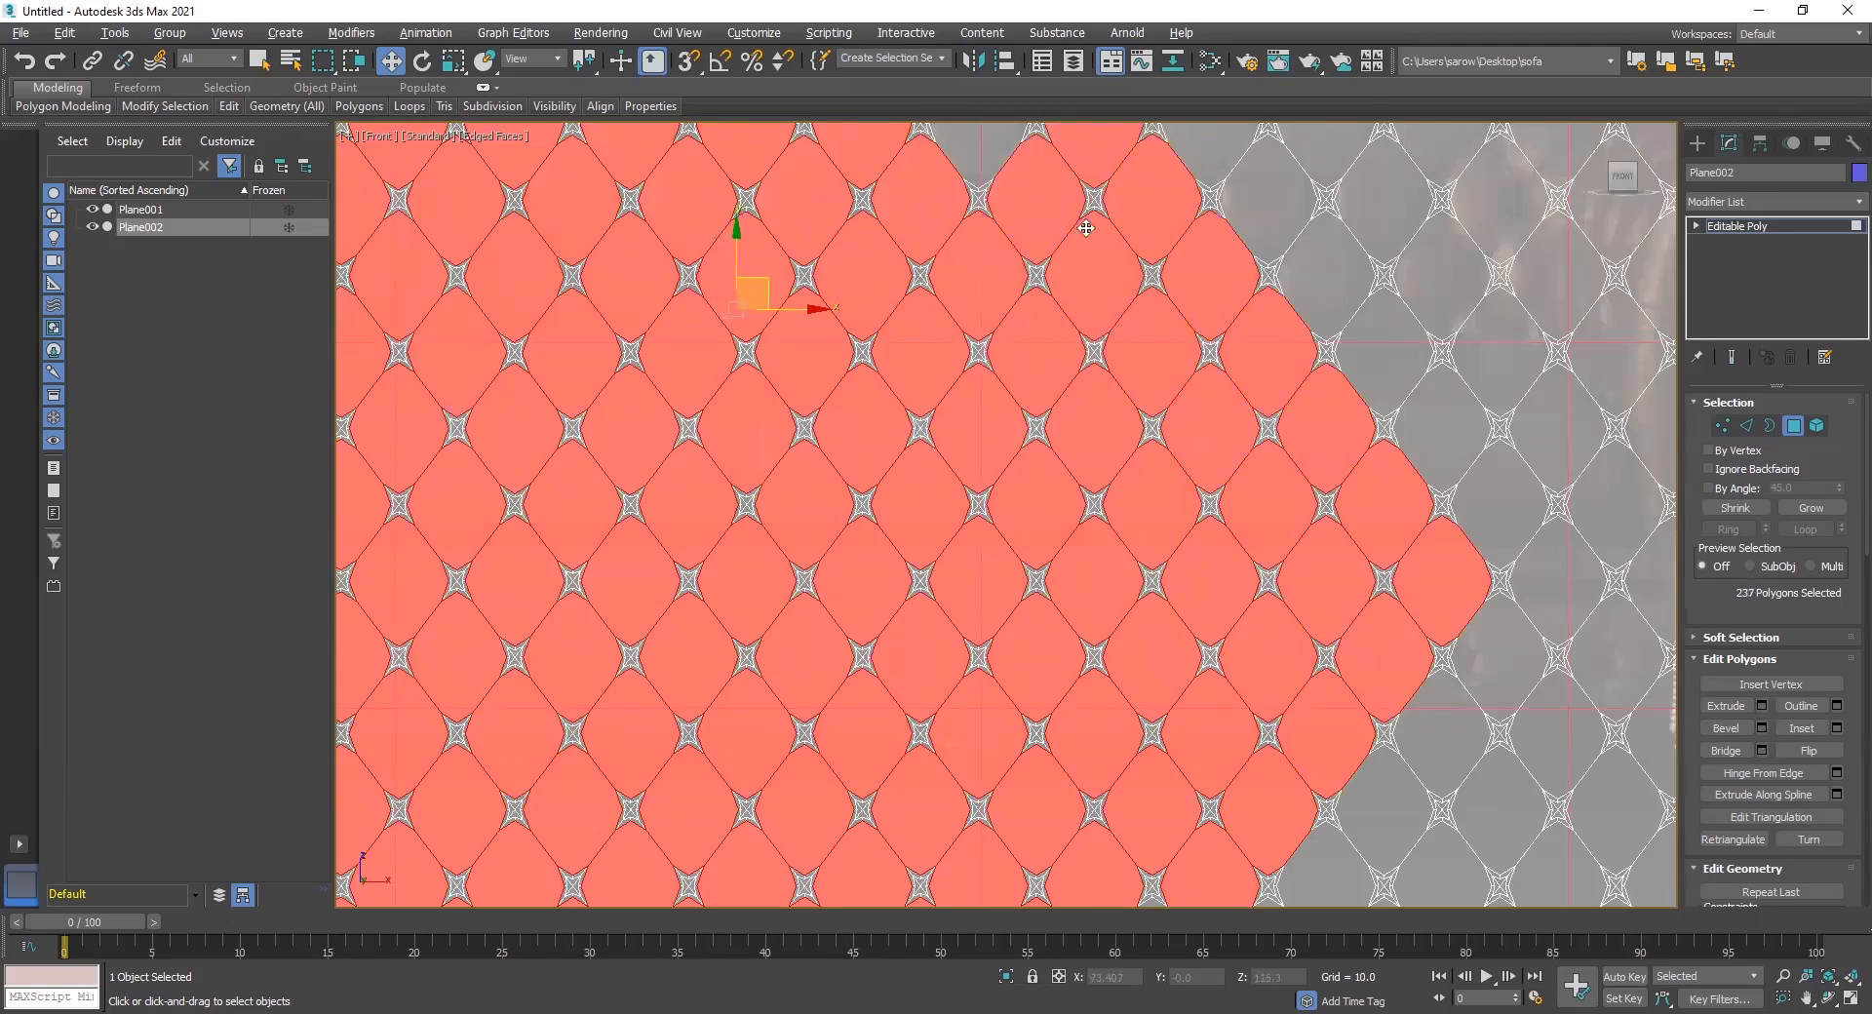
# Add nine large diamonds in the upper corner of the unselected area, below the already selected upper rows
pyautogui.moveTo(1131, 448); pyautogui.dragTo(1173, 586, button='middle')
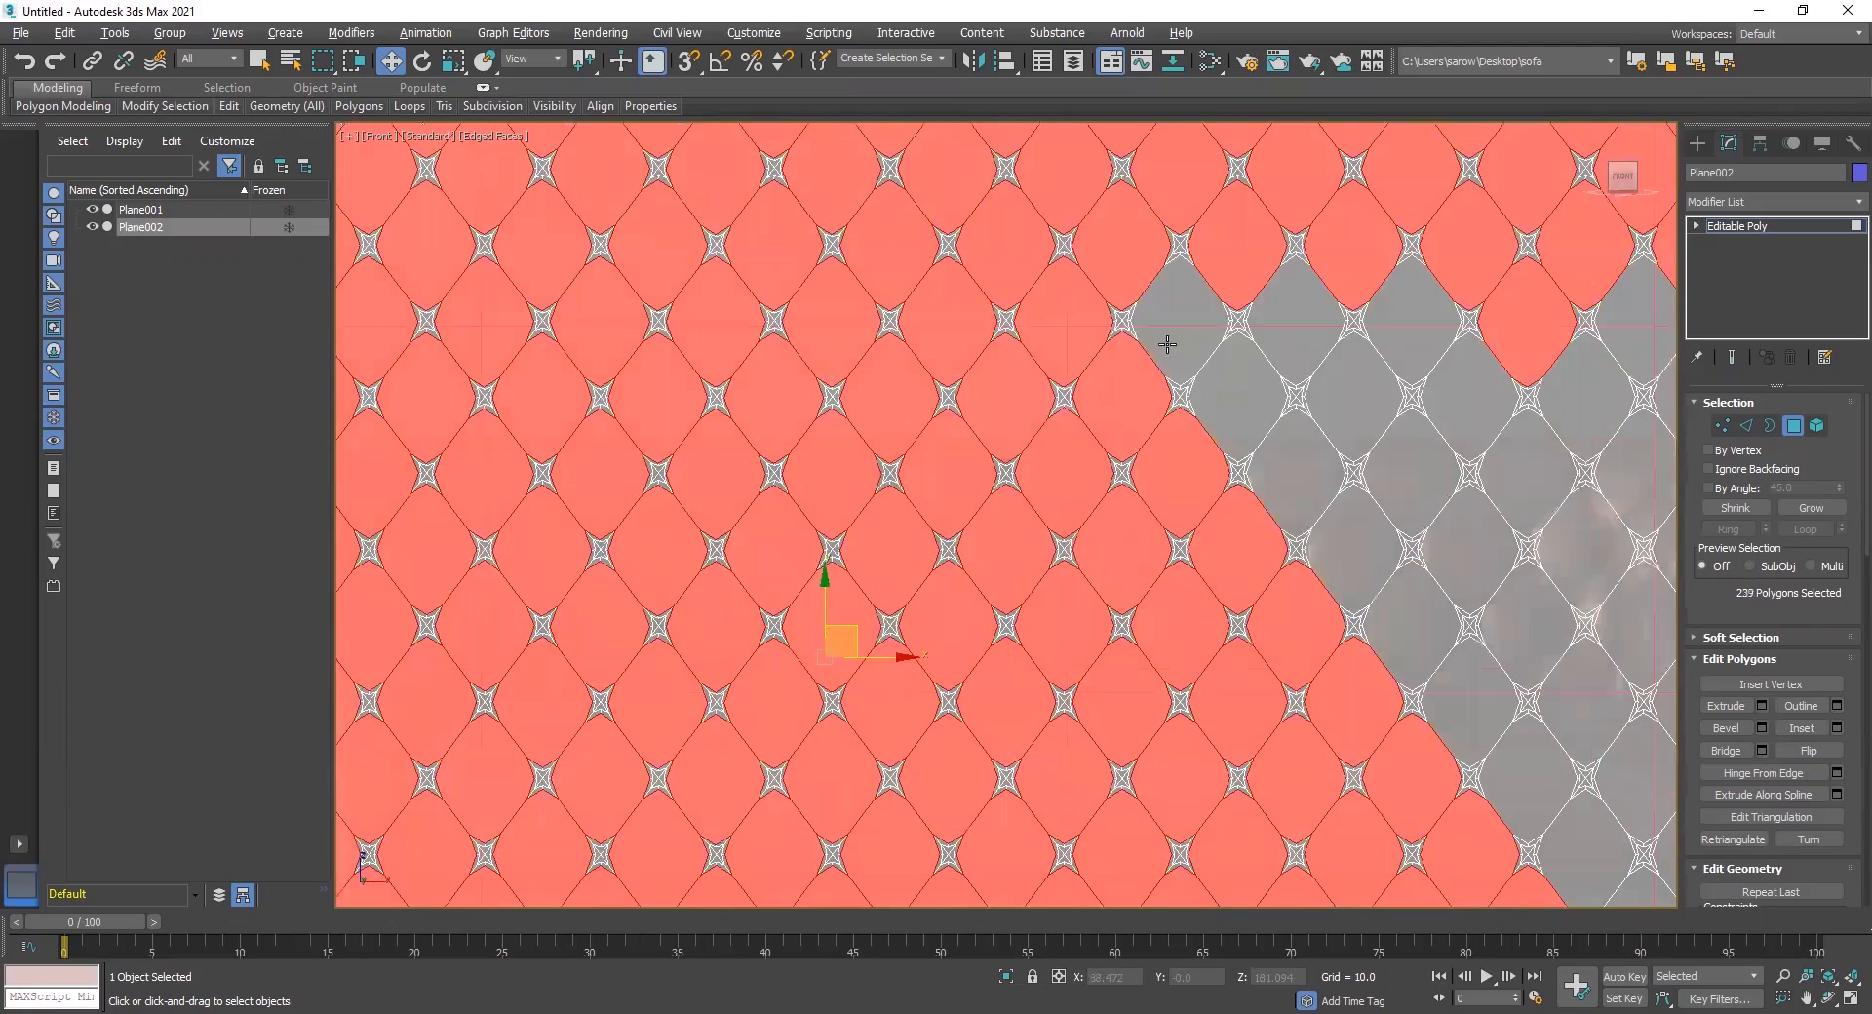
pyautogui.keyDown('ctrl'); pyautogui.click(1173, 340); pyautogui.keyUp('ctrl')
pyautogui.keyDown('ctrl'); pyautogui.click(1258, 336); pyautogui.keyUp('ctrl')
pyautogui.keyDown('ctrl'); pyautogui.click(1263, 386); pyautogui.keyUp('ctrl')
pyautogui.keyDown('ctrl'); pyautogui.click(1311, 463); pyautogui.keyUp('ctrl')
pyautogui.keyDown('ctrl'); pyautogui.click(1377, 388); pyautogui.keyUp('ctrl')
pyautogui.keyDown('ctrl'); pyautogui.click(1421, 317); pyautogui.keyUp('ctrl')
pyautogui.keyDown('ctrl'); pyautogui.click(1469, 420); pyautogui.keyUp('ctrl')
pyautogui.keyDown('ctrl'); pyautogui.click(1411, 496); pyautogui.keyUp('ctrl')
pyautogui.keyDown('ctrl'); pyautogui.click(1365, 575); pyautogui.keyUp('ctrl')
# Add five large diamonds along the gap's edge facing the grid's right border, near the reference sofa's armrest
pyautogui.moveTo(978, 597); pyautogui.dragTo(520, 587, button='middle')
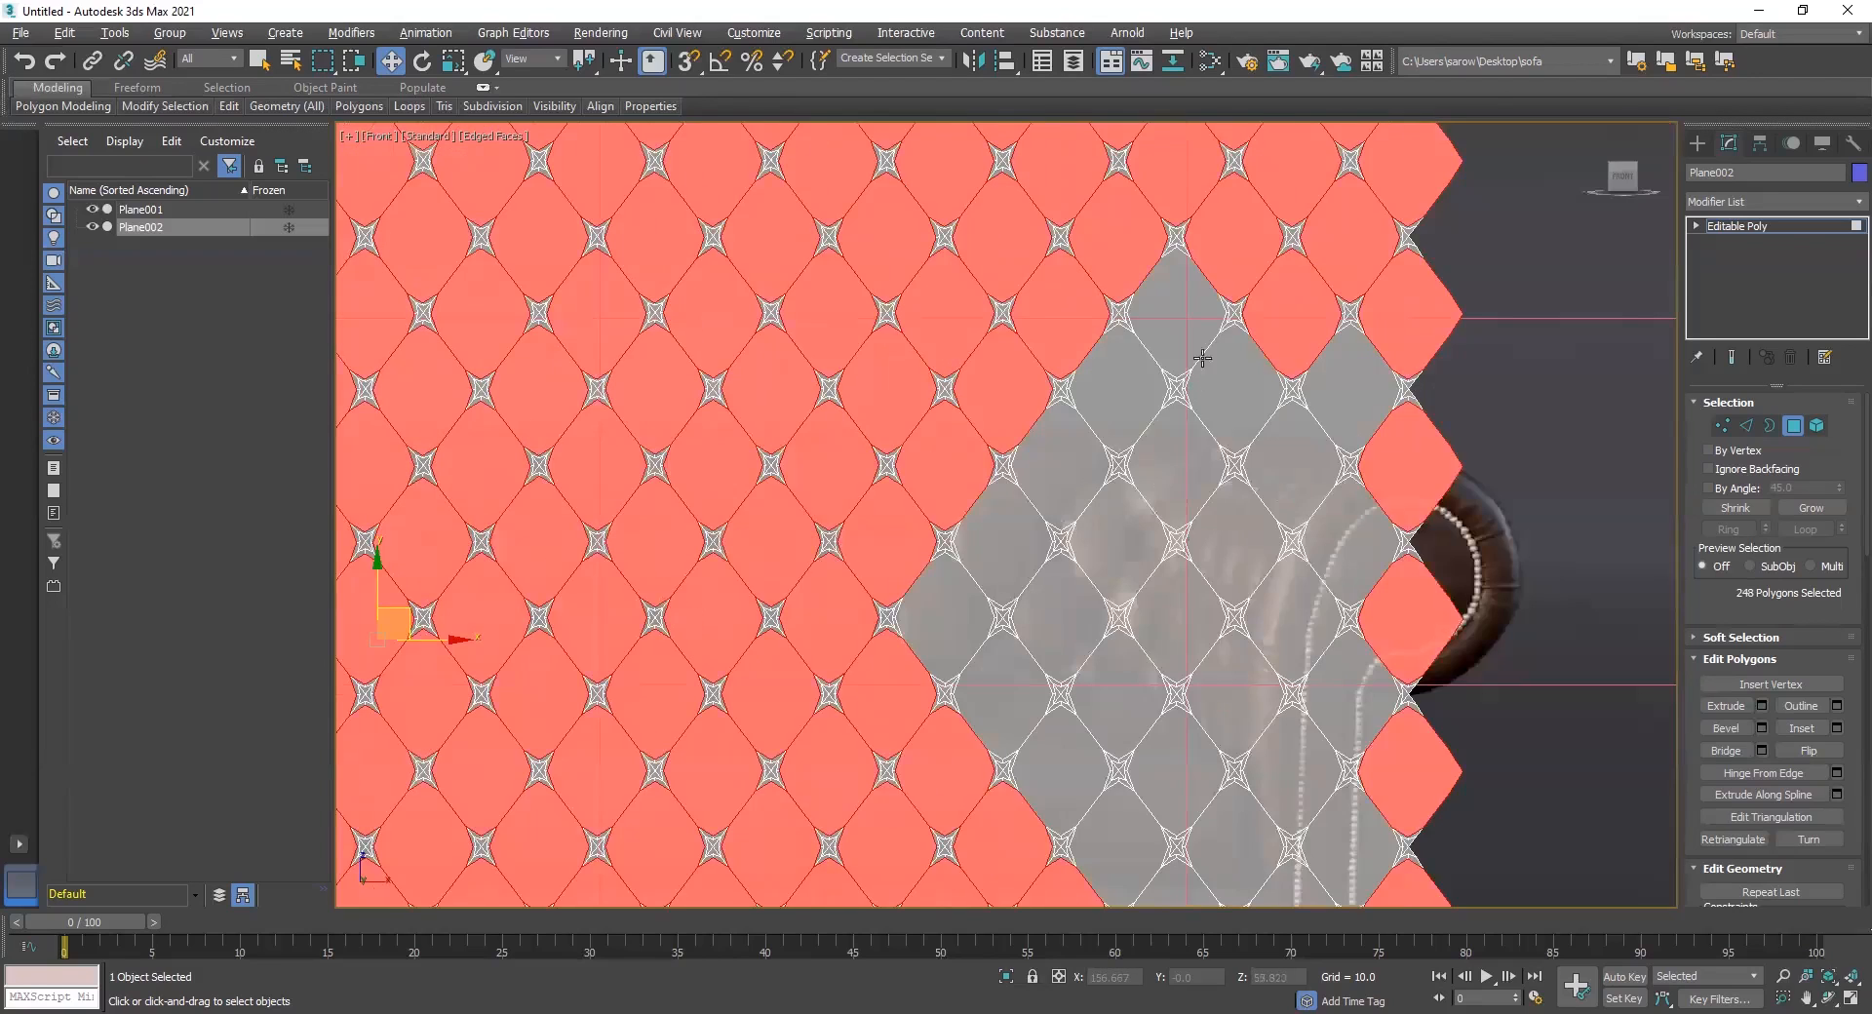
pyautogui.keyDown('ctrl'); pyautogui.click(1197, 315); pyautogui.keyUp('ctrl')
pyautogui.keyDown('ctrl'); pyautogui.click(1228, 402); pyautogui.keyUp('ctrl')
pyautogui.keyDown('ctrl'); pyautogui.click(1256, 468); pyautogui.keyUp('ctrl')
pyautogui.keyDown('ctrl'); pyautogui.click(1376, 402); pyautogui.keyUp('ctrl')
pyautogui.keyDown('ctrl'); pyautogui.click(1369, 533); pyautogui.keyUp('ctrl')
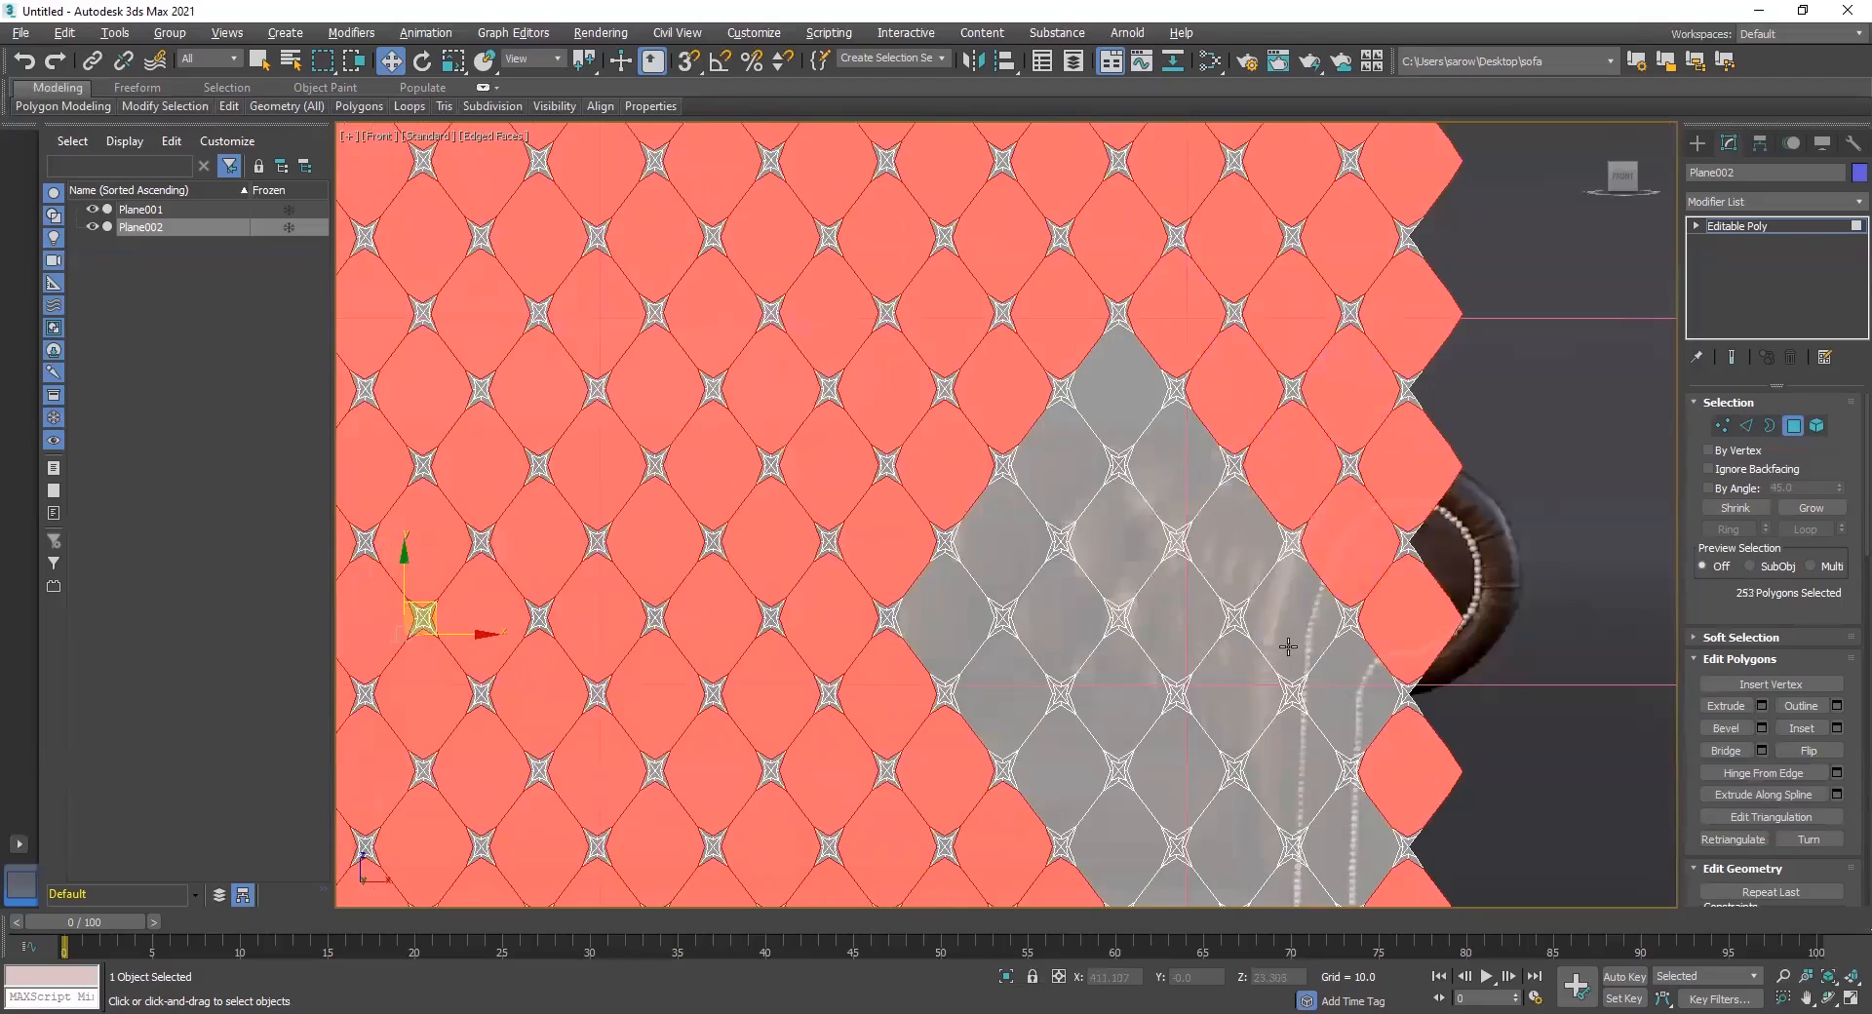
# Add nine large diamonds across the upper part of the remaining gap, working diagonally from the armrest to its peak
pyautogui.keyDown('ctrl'); pyautogui.click(1341, 703); pyautogui.keyUp('ctrl')
pyautogui.keyDown('ctrl'); pyautogui.click(1287, 622); pyautogui.keyUp('ctrl')
pyautogui.keyDown('ctrl'); pyautogui.click(1233, 684); pyautogui.keyUp('ctrl')
pyautogui.keyDown('ctrl'); pyautogui.click(1170, 624); pyautogui.keyUp('ctrl')
pyautogui.keyDown('ctrl'); pyautogui.click(1231, 534); pyautogui.keyUp('ctrl')
pyautogui.keyDown('ctrl'); pyautogui.click(1166, 479); pyautogui.keyUp('ctrl')
pyautogui.keyDown('ctrl'); pyautogui.click(1120, 549); pyautogui.keyUp('ctrl')
pyautogui.keyDown('ctrl'); pyautogui.click(1121, 410); pyautogui.keyUp('ctrl')
pyautogui.keyDown('ctrl'); pyautogui.click(1059, 482); pyautogui.keyUp('ctrl')
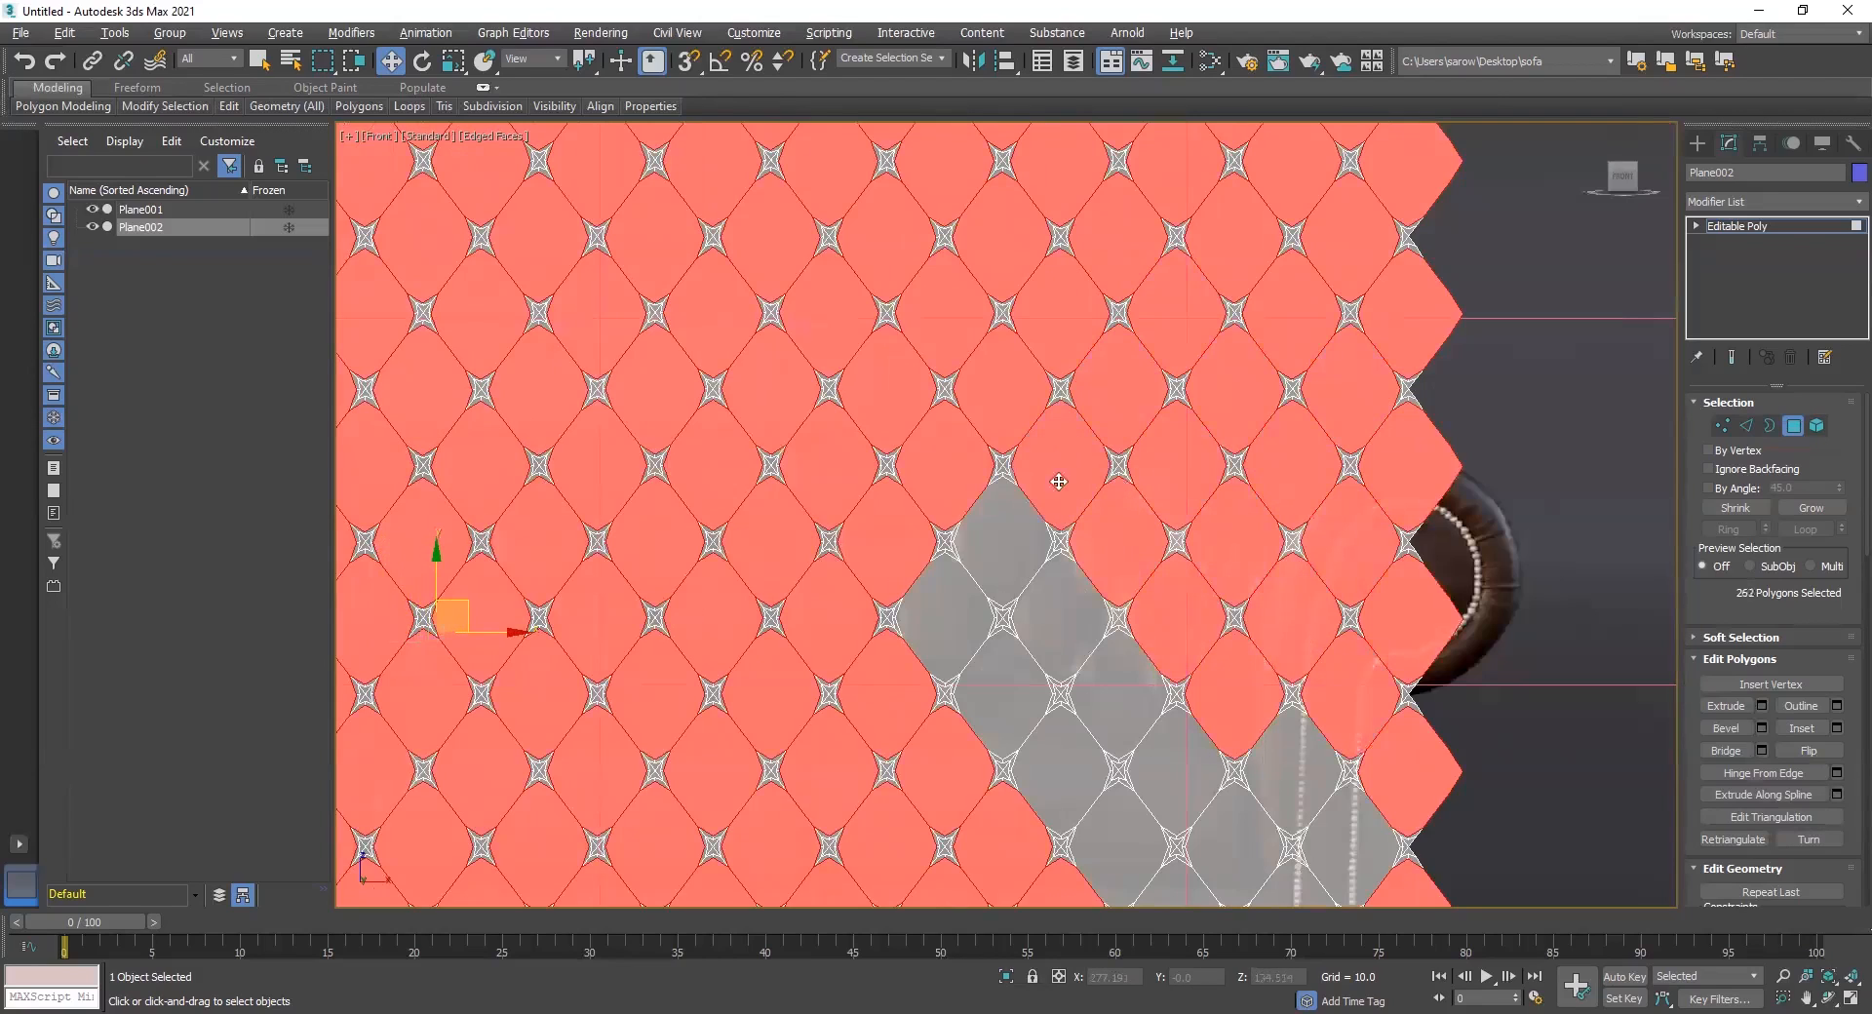
# Add eight more large diamonds at the gap's upper end, following its left edge diagonally down
pyautogui.keyDown('ctrl'); pyautogui.click(1022, 539); pyautogui.keyUp('ctrl')
pyautogui.keyDown('ctrl'); pyautogui.click(960, 609); pyautogui.keyUp('ctrl')
pyautogui.keyDown('ctrl'); pyautogui.click(992, 709); pyautogui.keyUp('ctrl')
pyautogui.keyDown('ctrl'); pyautogui.click(1071, 632); pyautogui.keyUp('ctrl')
pyautogui.keyDown('ctrl'); pyautogui.click(1102, 680); pyautogui.keyUp('ctrl')
pyautogui.keyDown('ctrl'); pyautogui.click(1068, 773); pyautogui.keyUp('ctrl')
pyautogui.keyDown('ctrl'); pyautogui.click(1133, 843); pyautogui.keyUp('ctrl')
pyautogui.keyDown('ctrl'); pyautogui.click(1182, 790); pyautogui.keyUp('ctrl')
# Add four large diamonds down the gap's right edge, beside the grid's right border below the armrest
pyautogui.moveTo(1196, 811); pyautogui.dragTo(936, 470, button='middle')
pyautogui.keyDown('ctrl'); pyautogui.click(1049, 474); pyautogui.keyUp('ctrl')
pyautogui.keyDown('ctrl'); pyautogui.click(1078, 518); pyautogui.keyUp('ctrl')
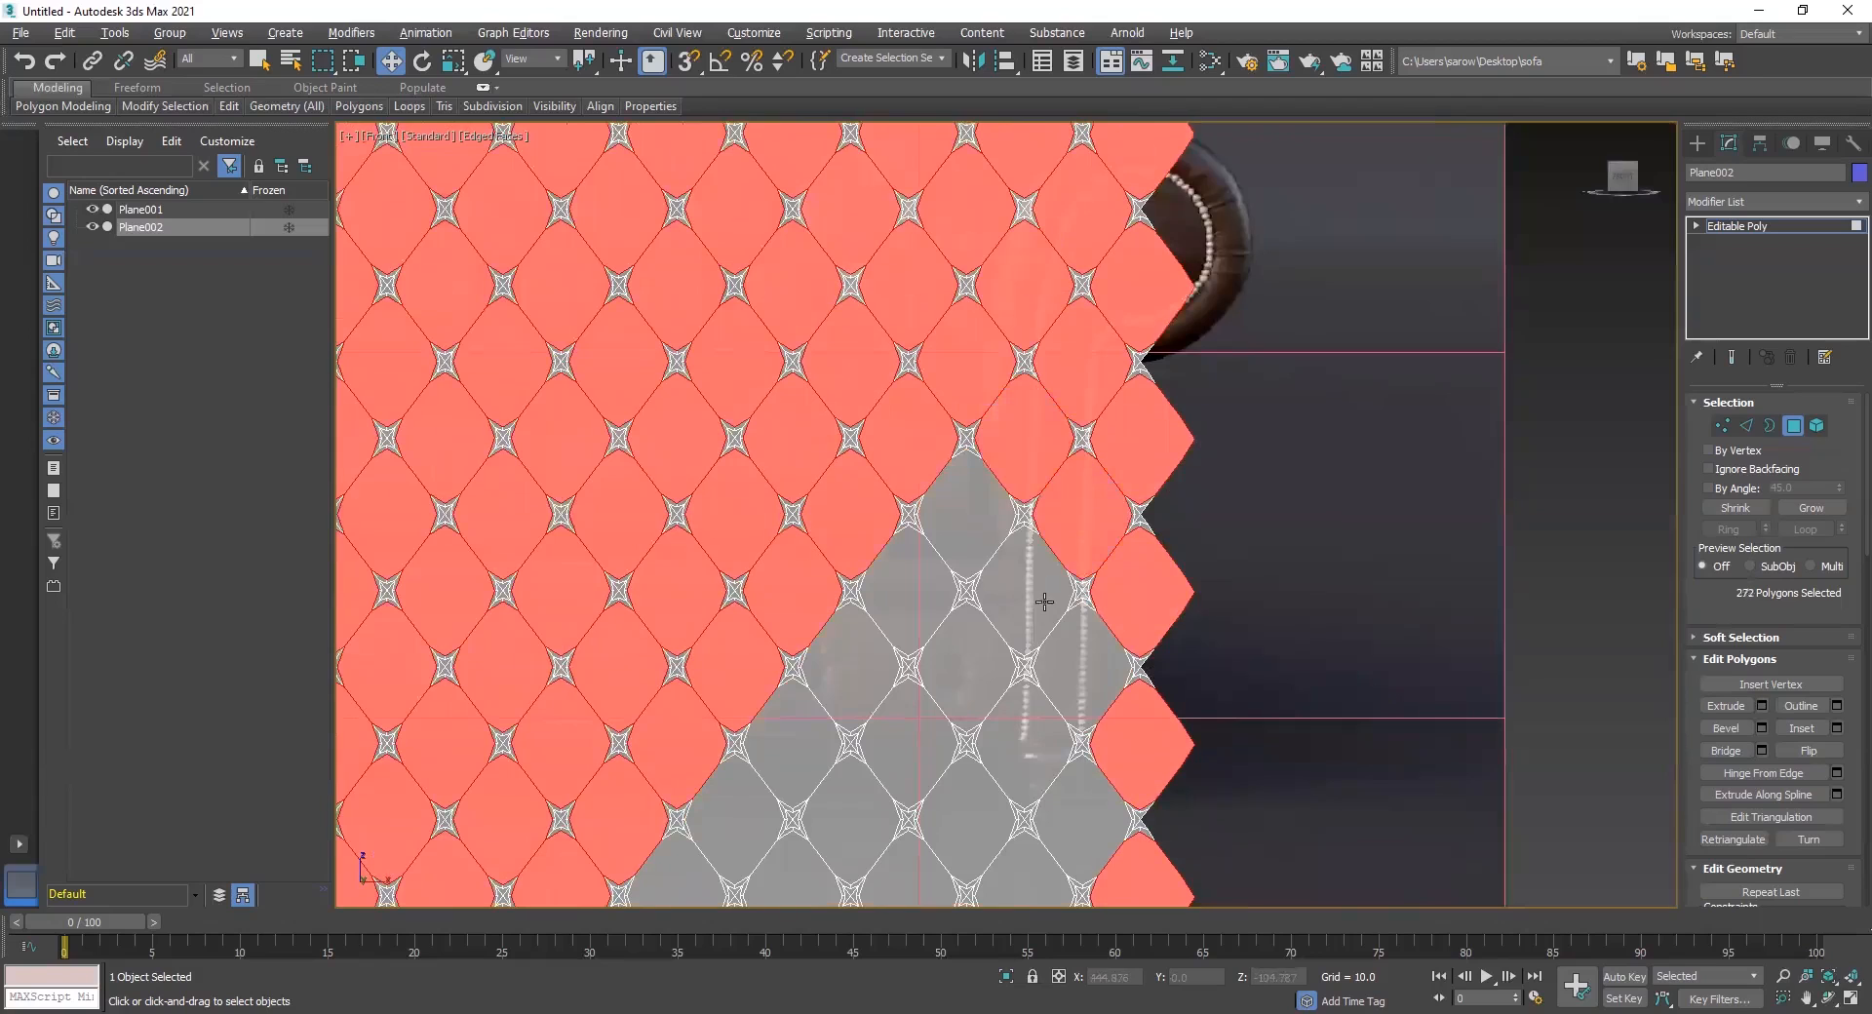
pyautogui.keyDown('ctrl'); pyautogui.click(1044, 602); pyautogui.keyUp('ctrl')
pyautogui.keyDown('ctrl'); pyautogui.click(1069, 679); pyautogui.keyUp('ctrl')
# Add five large diamonds at the peak of the triangular gap and down its right side
pyautogui.keyDown('ctrl'); pyautogui.moveTo(913, 520); pyautogui.dragTo(938, 527); pyautogui.keyUp('ctrl')
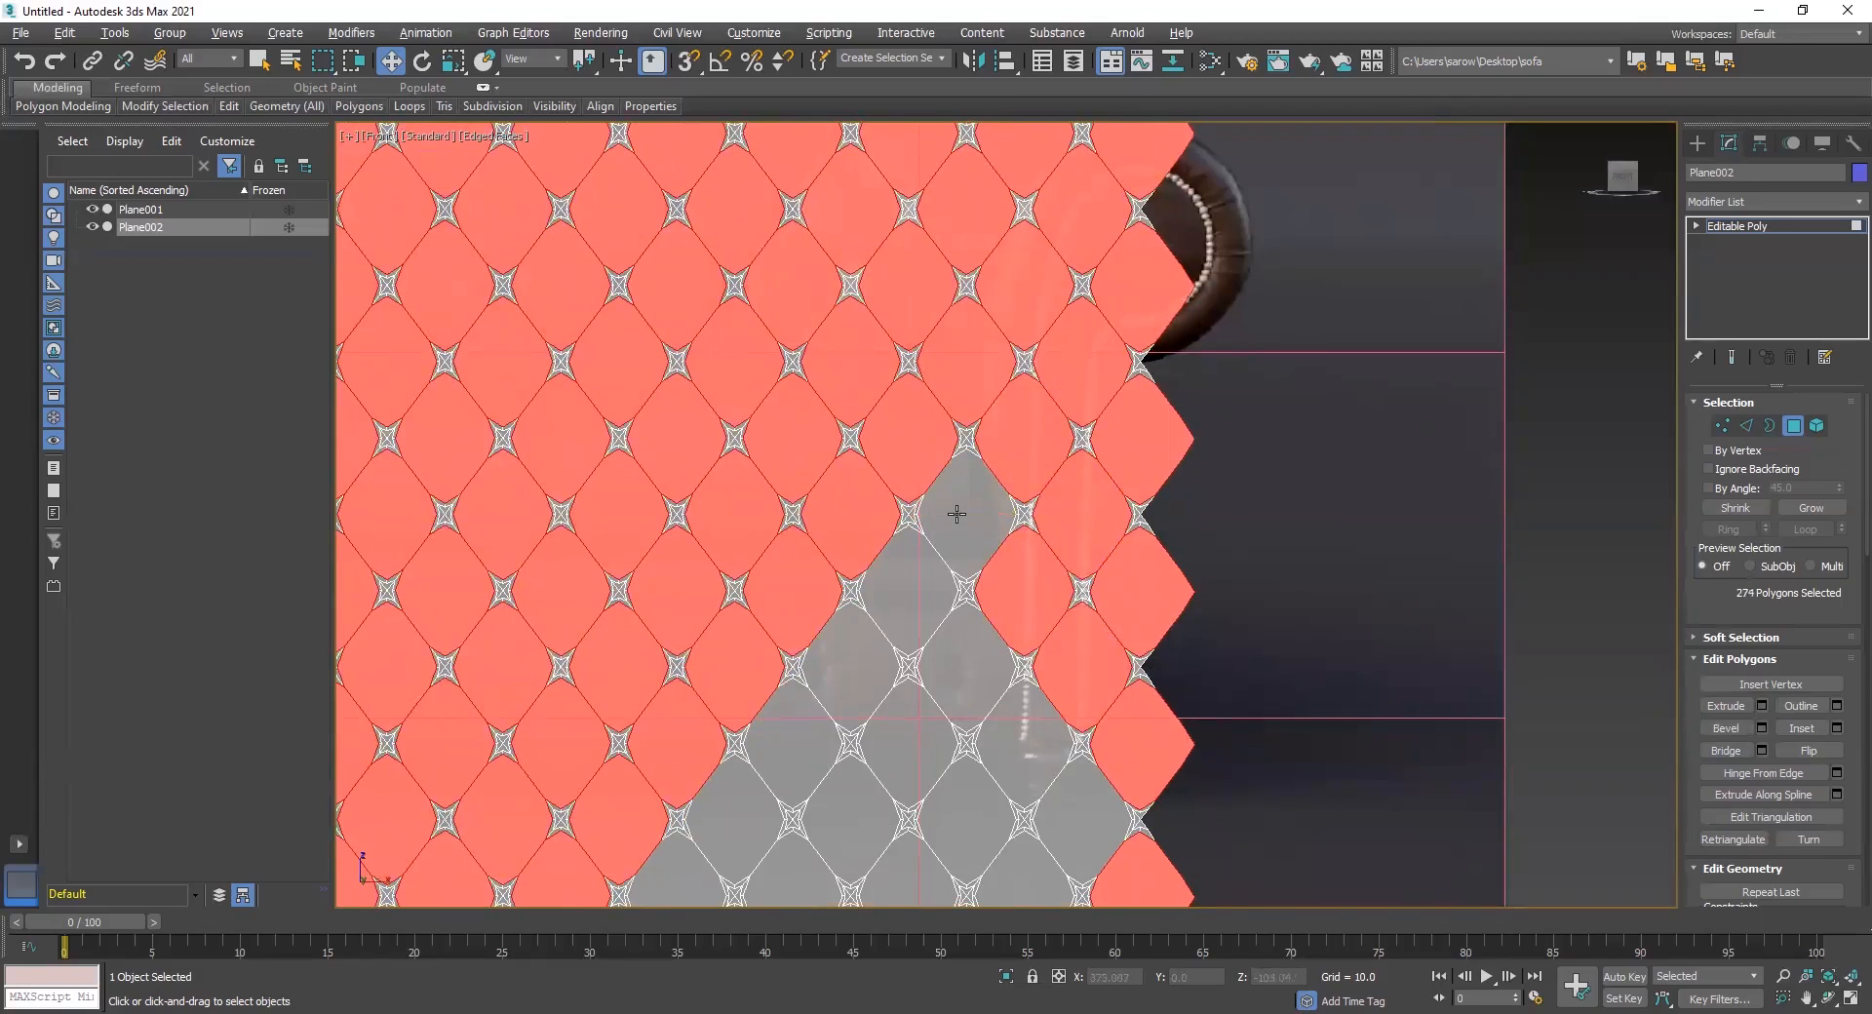
pyautogui.keyDown('ctrl'); pyautogui.click(953, 499); pyautogui.keyUp('ctrl')
pyautogui.keyDown('ctrl'); pyautogui.click(903, 595); pyautogui.keyUp('ctrl')
pyautogui.keyDown('ctrl'); pyautogui.click(979, 686); pyautogui.keyUp('ctrl')
pyautogui.keyDown('ctrl'); pyautogui.click(1020, 761); pyautogui.keyUp('ctrl')
pyautogui.keyDown('ctrl'); pyautogui.click(1072, 827); pyautogui.keyUp('ctrl')
# Add six large diamonds along both sides of the triangular gap in the grid's lower rows
pyautogui.moveTo(1034, 770); pyautogui.dragTo(1002, 627, button='middle')
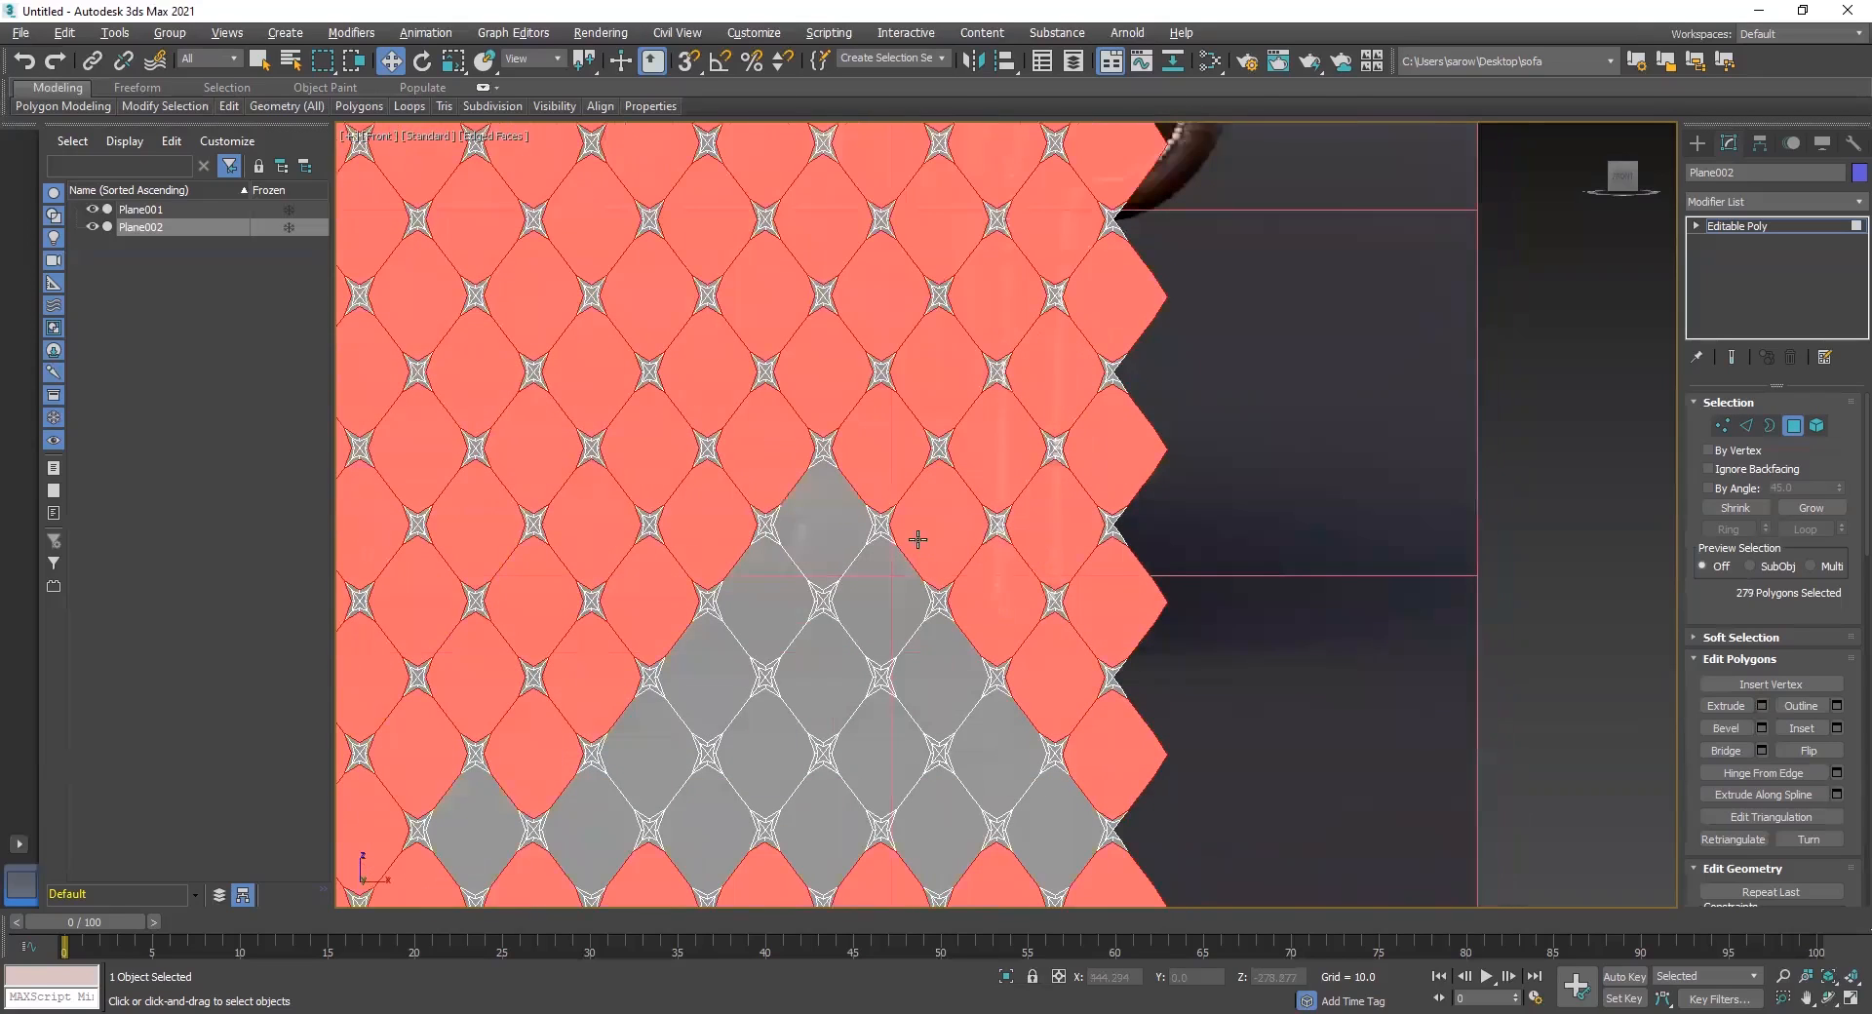
pyautogui.moveTo(917, 539); pyautogui.dragTo(911, 405, button='middle')
pyautogui.keyDown('ctrl'); pyautogui.click(983, 616); pyautogui.keyUp('ctrl')
pyautogui.keyDown('ctrl'); pyautogui.click(917, 537); pyautogui.keyUp('ctrl')
pyautogui.keyDown('ctrl'); pyautogui.click(894, 481); pyautogui.keyUp('ctrl')
pyautogui.keyDown('ctrl'); pyautogui.click(826, 401); pyautogui.keyUp('ctrl')
pyautogui.keyDown('ctrl'); pyautogui.click(782, 469); pyautogui.keyUp('ctrl')
pyautogui.keyDown('ctrl'); pyautogui.click(692, 545); pyautogui.keyUp('ctrl')
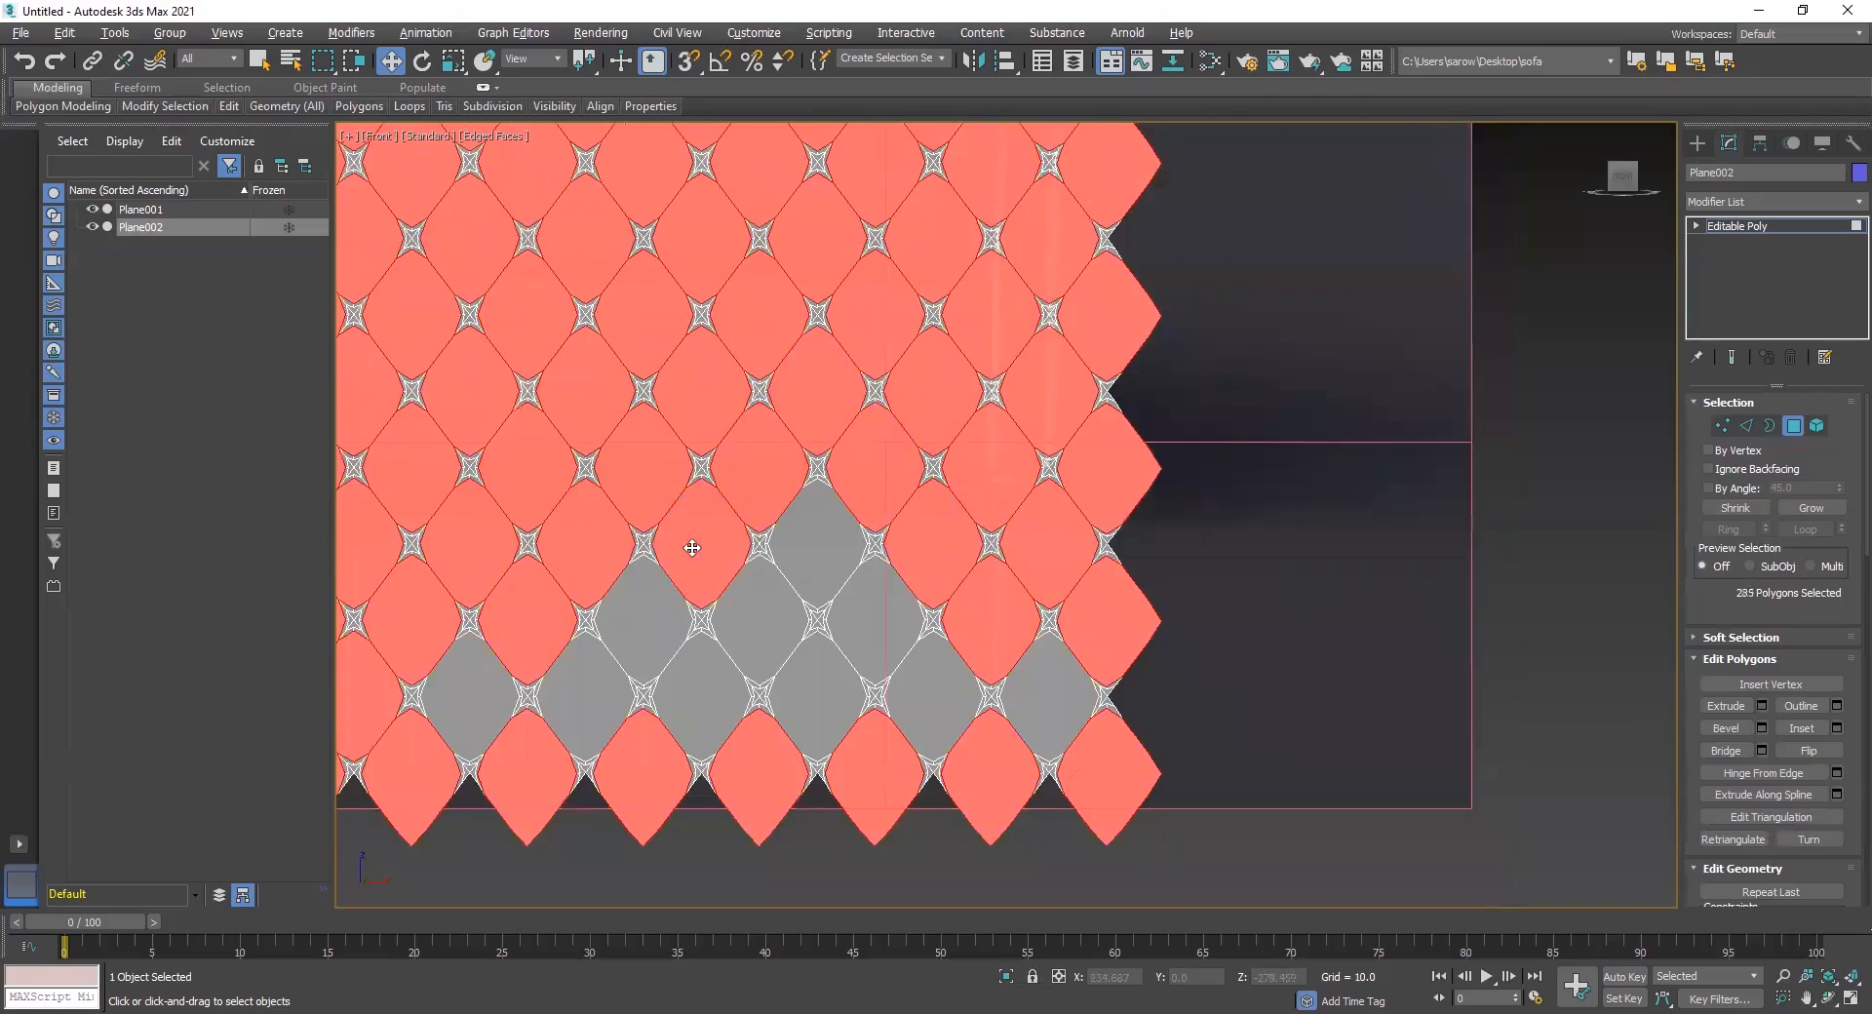
# Add seven large diamonds in the left and middle parts of the remaining gap above the grid's bottom row
pyautogui.keyDown('ctrl'); pyautogui.click(654, 613); pyautogui.keyUp('ctrl')
pyautogui.keyDown('ctrl'); pyautogui.click(593, 666); pyautogui.keyUp('ctrl')
pyautogui.keyDown('ctrl'); pyautogui.click(466, 694); pyautogui.keyUp('ctrl')
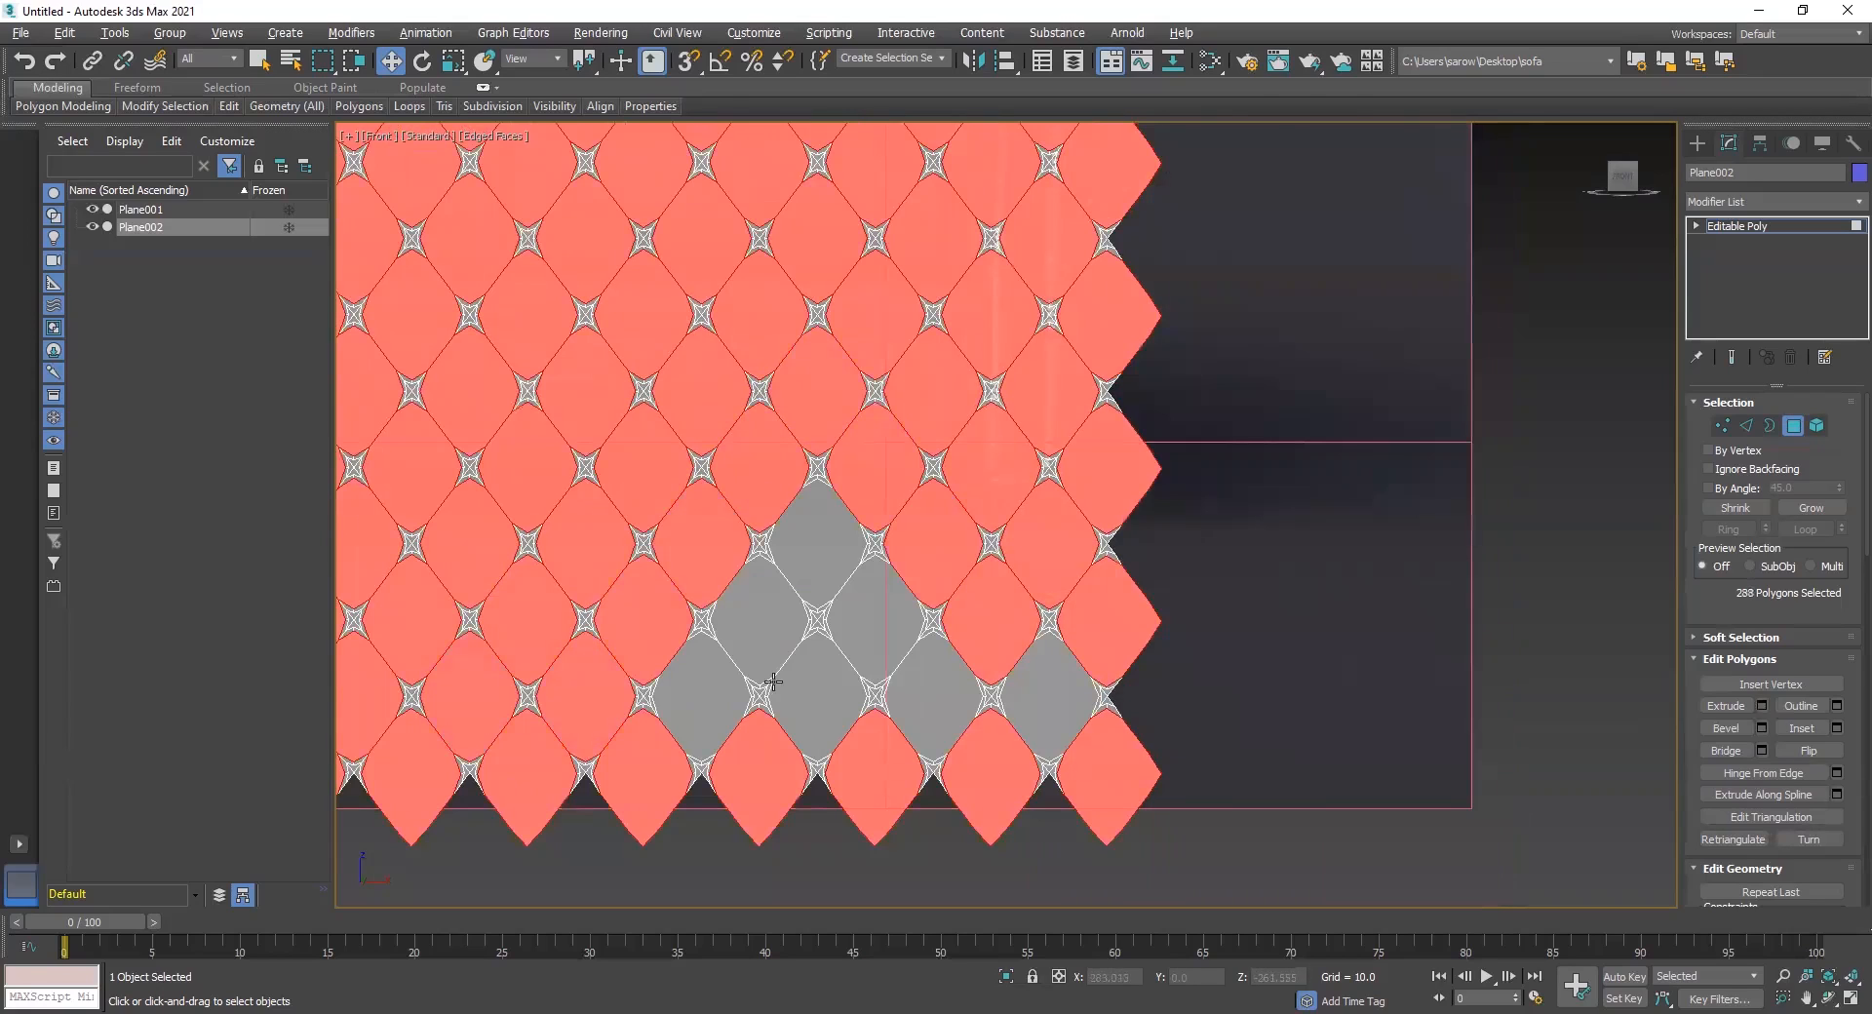
pyautogui.keyDown('ctrl'); pyautogui.click(713, 686); pyautogui.keyUp('ctrl')
pyautogui.keyDown('ctrl'); pyautogui.click(753, 630); pyautogui.keyUp('ctrl')
pyautogui.keyDown('ctrl'); pyautogui.click(820, 542); pyautogui.keyUp('ctrl')
pyautogui.keyDown('ctrl'); pyautogui.click(817, 681); pyautogui.keyUp('ctrl')
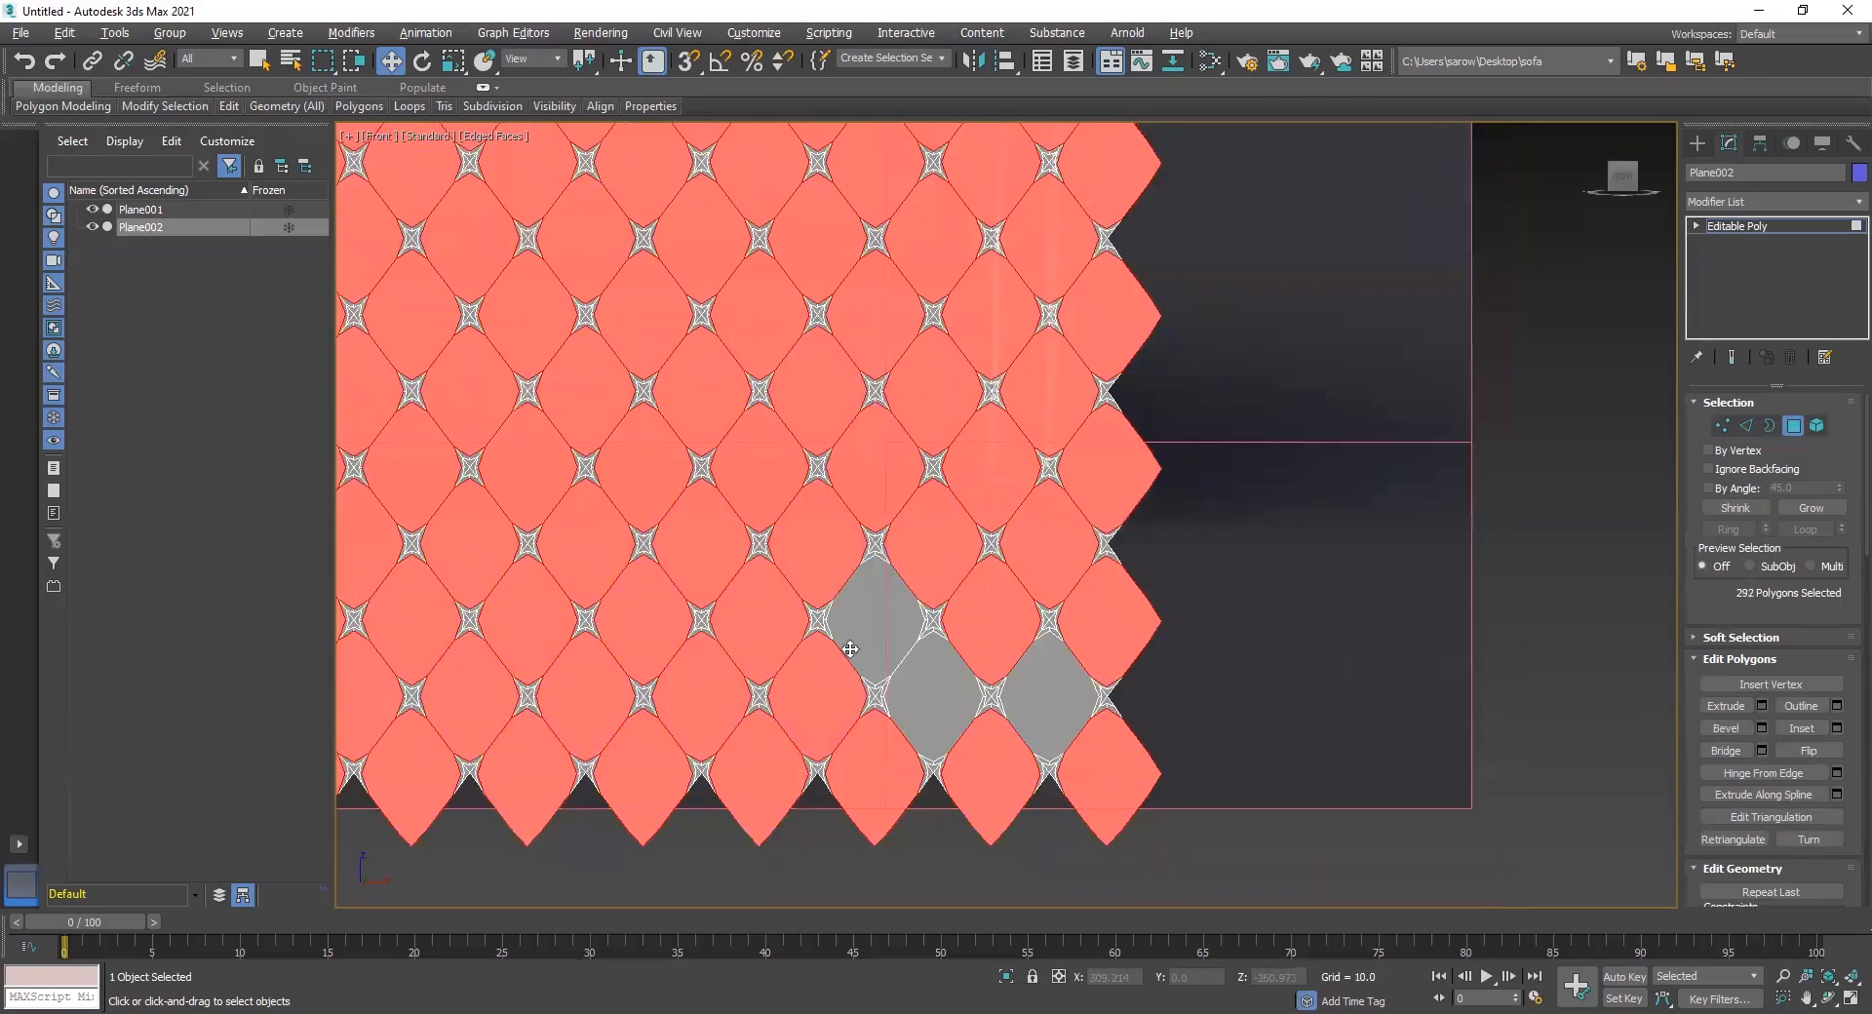
# Add the last three unselected large diamonds near the grid's lower-right corner
pyautogui.keyDown('ctrl'); pyautogui.click(850, 648); pyautogui.keyUp('ctrl')
pyautogui.keyDown('ctrl'); pyautogui.click(910, 686); pyautogui.keyUp('ctrl')
pyautogui.keyDown('ctrl'); pyautogui.click(1020, 701); pyautogui.keyUp('ctrl')
pyautogui.scroll(-3, 792, 624)
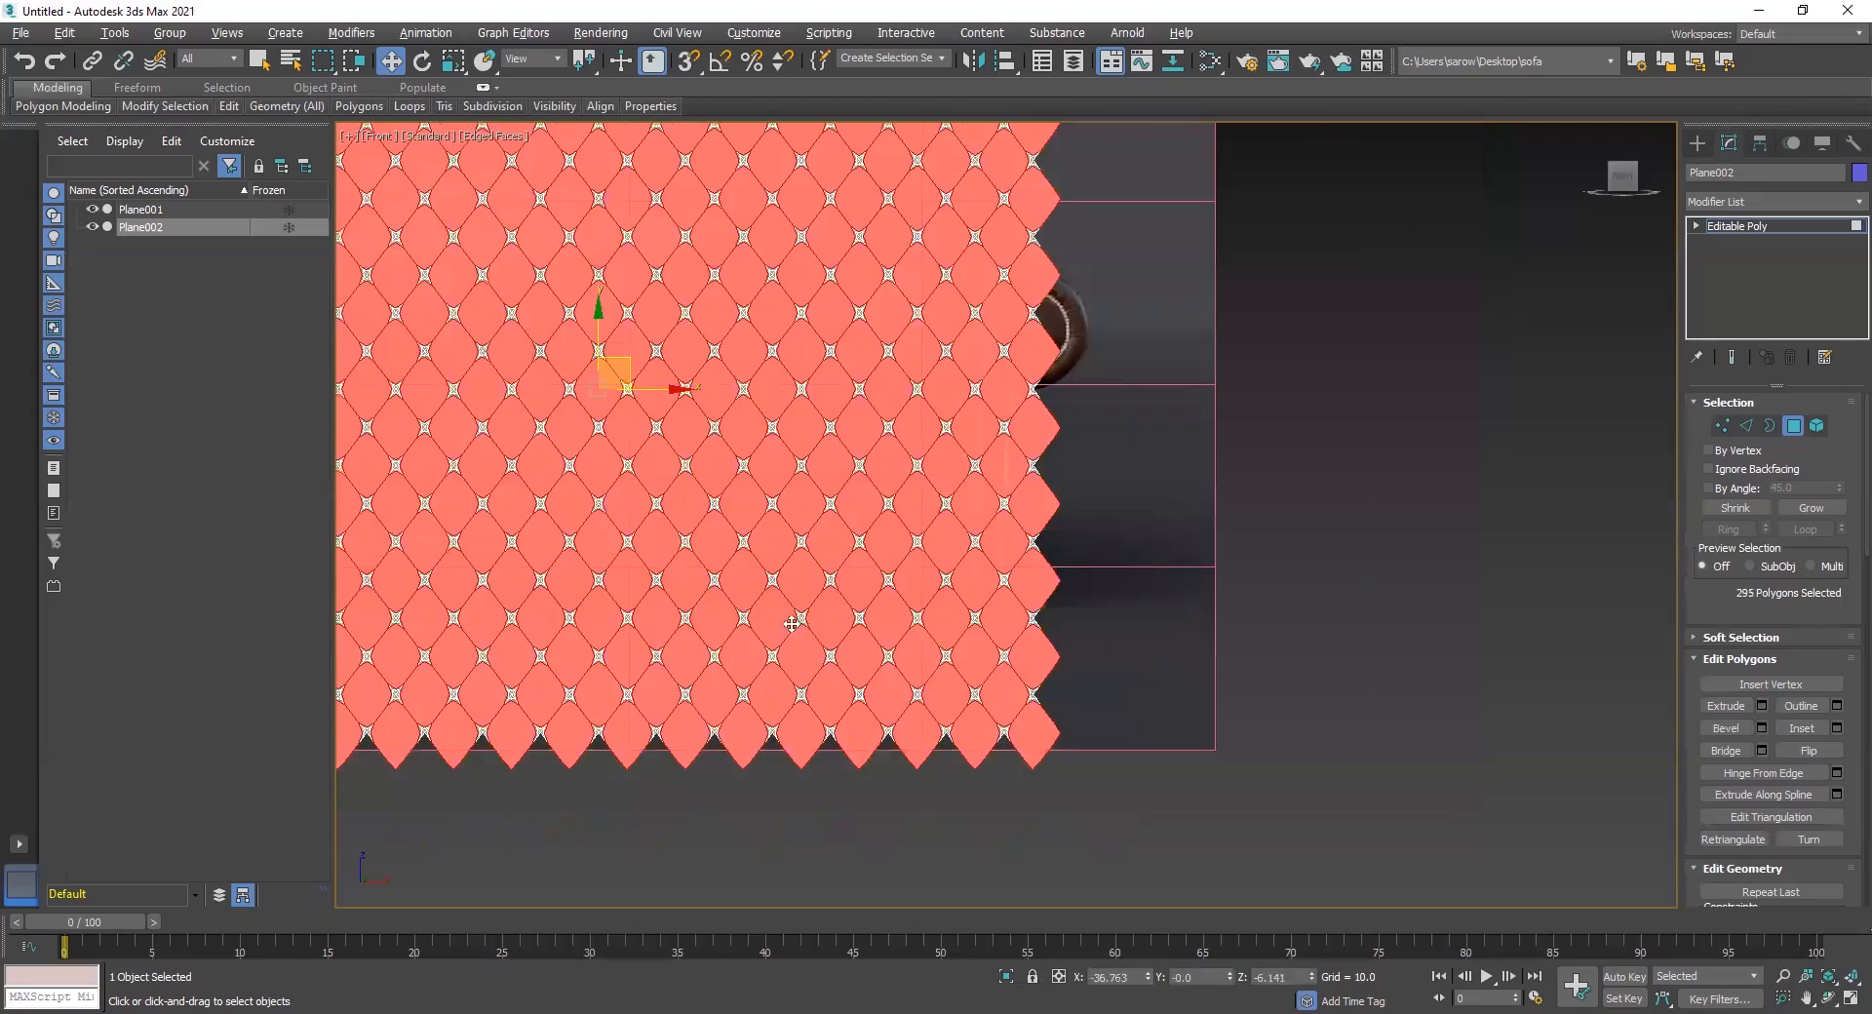
pyautogui.press('z')
pyautogui.scroll(-2, 874, 586)
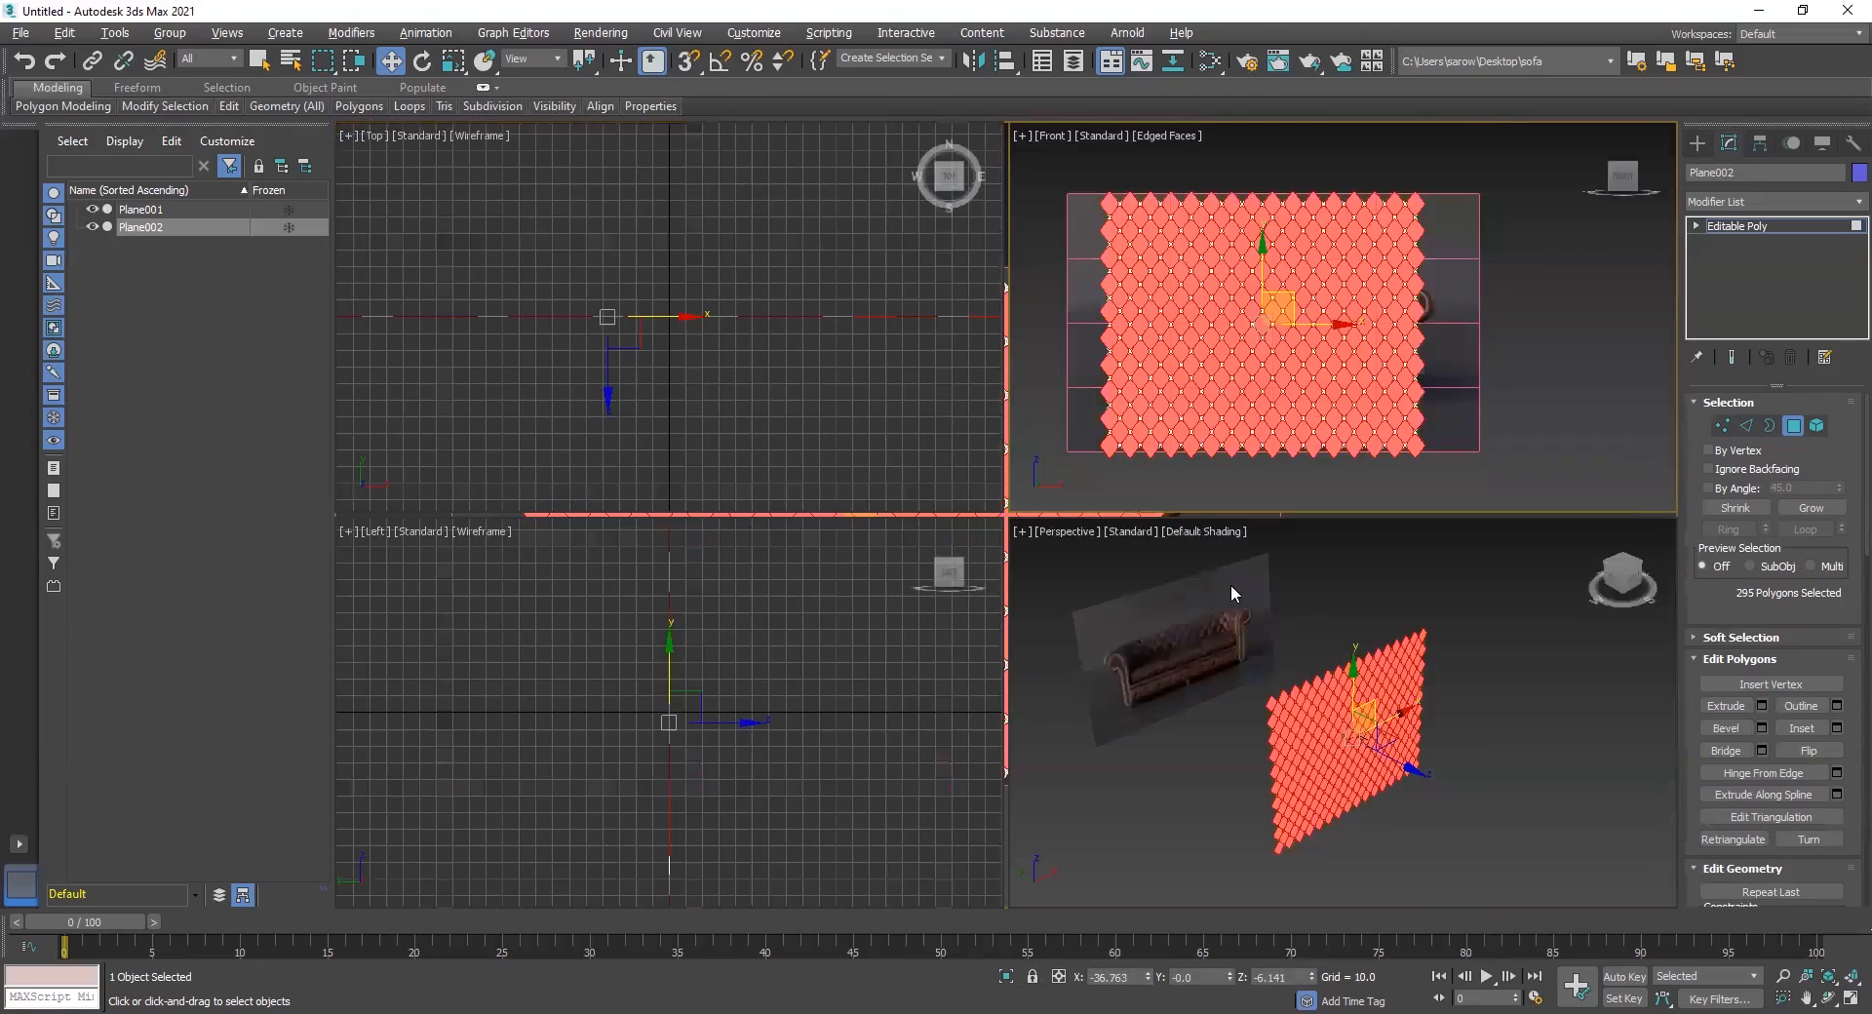
# Move all selected diamonds forward along the Y axis in the perspective view, to about Y -6.1
pyautogui.hotkey('alt', 'w')
pyautogui.hotkey('alt', 'w')
pyautogui.scroll(5, 1180, 622)
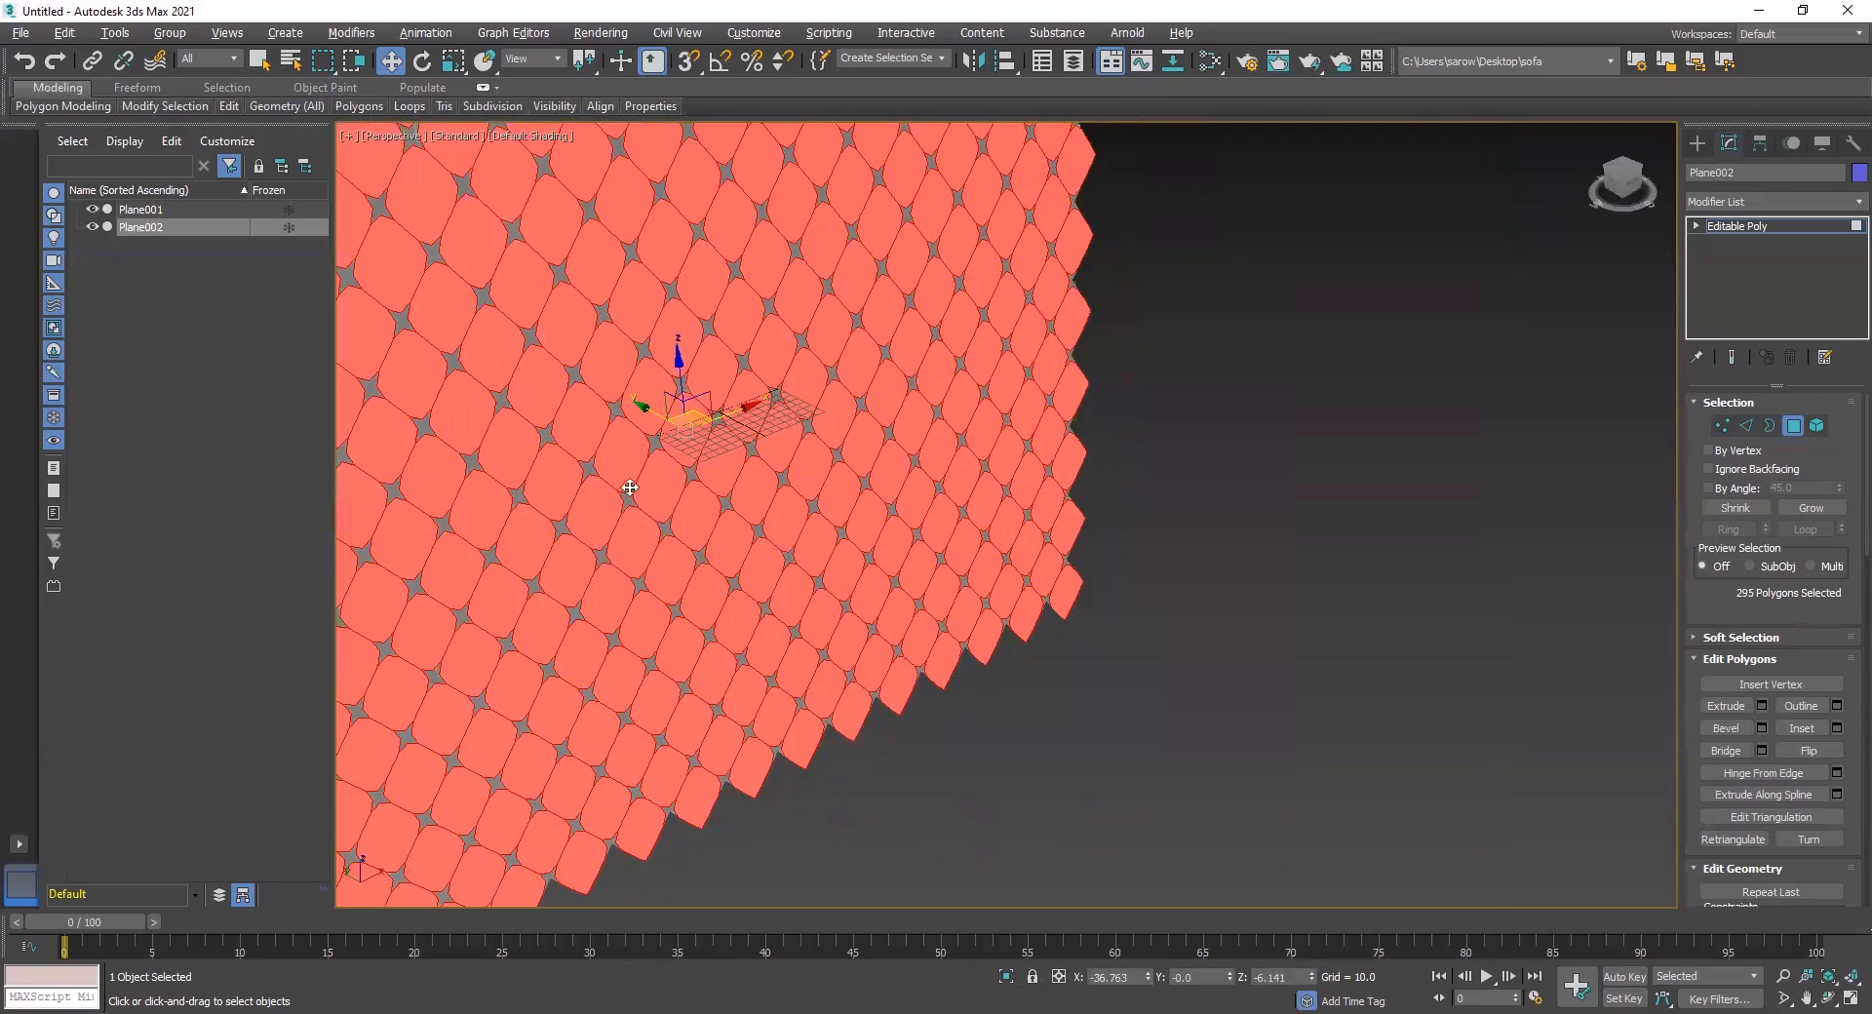
pyautogui.keyDown('alt'); pyautogui.moveTo(649, 477); pyautogui.dragTo(663, 503, button='middle'); pyautogui.keyUp('alt')
pyautogui.moveTo(627, 407); pyautogui.dragTo(653, 413)
pyautogui.moveTo(653, 414)
pyautogui.keyDown('alt'); pyautogui.mouseDown(button='middle')
pyautogui.moveTo(753, 423)
pyautogui.moveTo(745, 437)
pyautogui.moveTo(817, 417)
pyautogui.moveTo(778, 433)
pyautogui.moveTo(680, 407)
pyautogui.moveTo(671, 522)
pyautogui.moveTo(634, 418)
pyautogui.mouseUp(button='middle'); pyautogui.keyUp('alt')
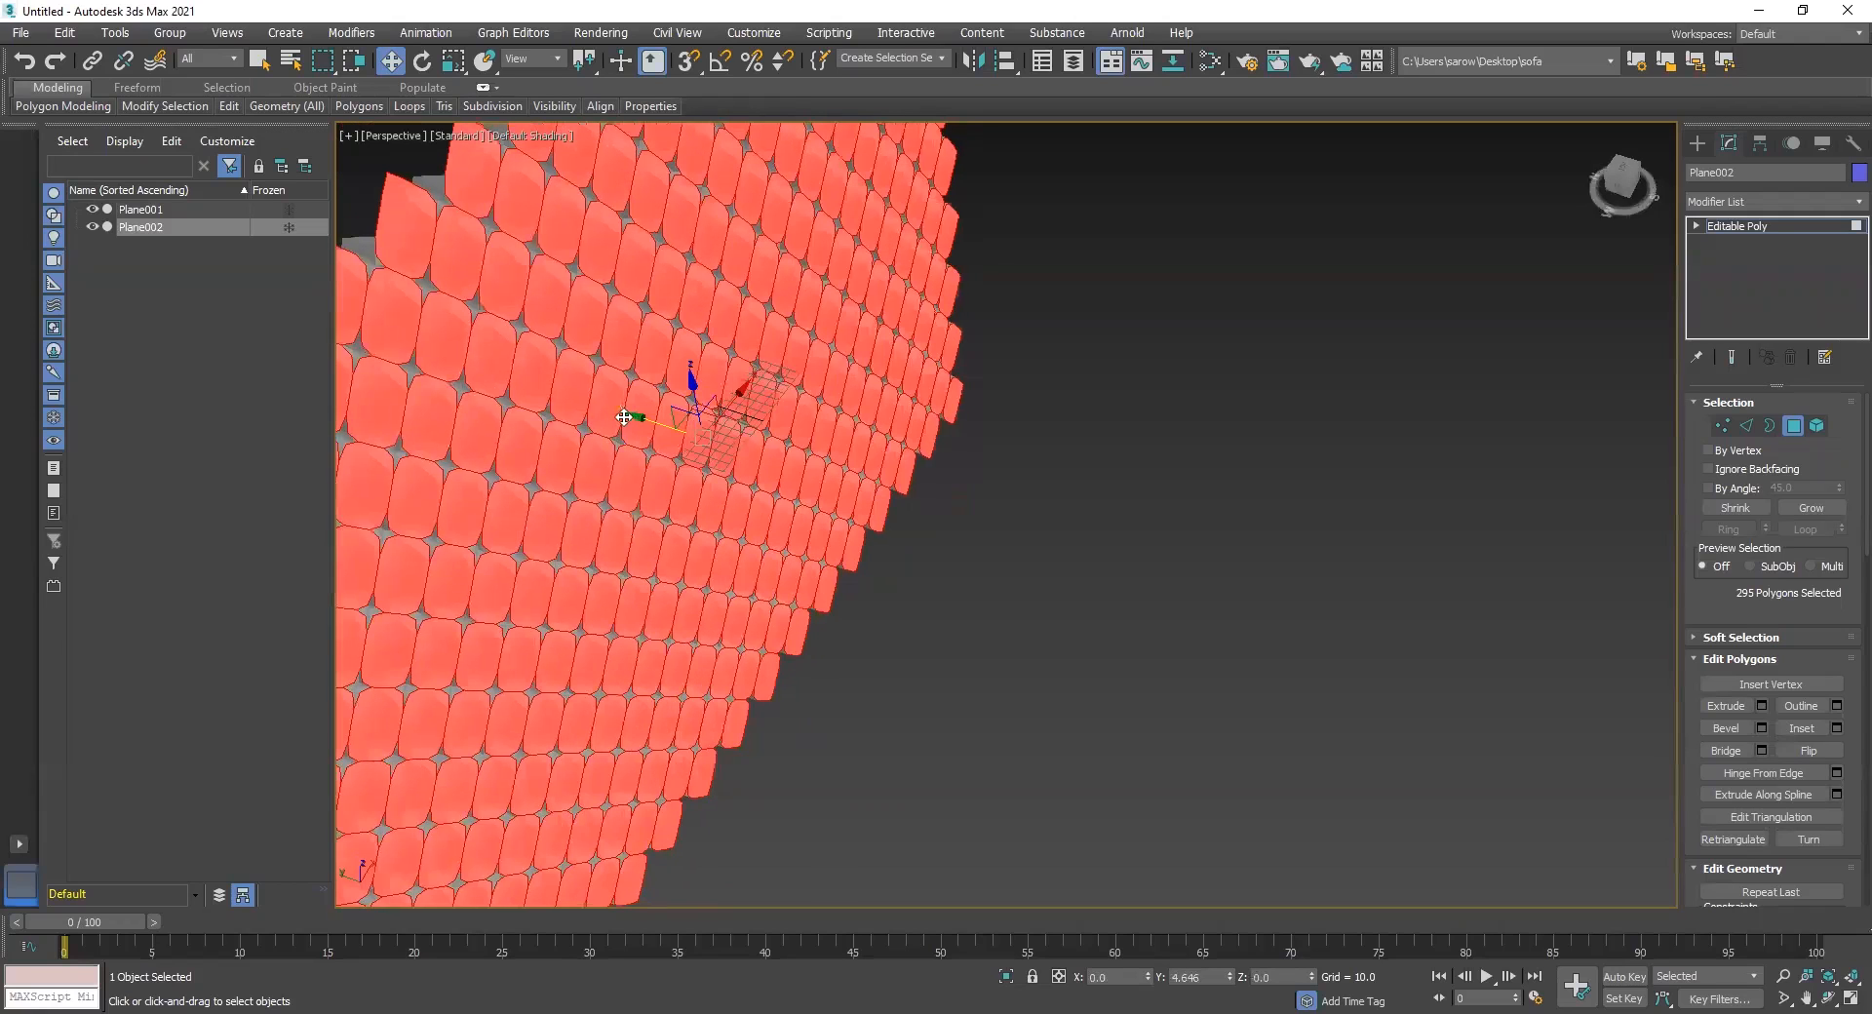
pyautogui.moveTo(634, 417); pyautogui.dragTo(773, 434)
pyautogui.keyDown('alt'); pyautogui.moveTo(968, 466); pyautogui.dragTo(884, 452, button='middle'); pyautogui.keyUp('alt')
pyautogui.moveTo(854, 419); pyautogui.dragTo(835, 425)
pyautogui.keyDown('alt'); pyautogui.moveTo(835, 425); pyautogui.dragTo(804, 451, button='middle'); pyautogui.keyUp('alt')
pyautogui.click(825, 430)
pyautogui.hotkey('ctrl', 'z')
pyautogui.moveTo(841, 441); pyautogui.dragTo(840, 440)
# Compare the raised diamonds with the tufting on the sofa reference image from several angles
pyautogui.keyDown('alt'); pyautogui.moveTo(894, 460); pyautogui.dragTo(1021, 539, button='middle'); pyautogui.keyUp('alt')
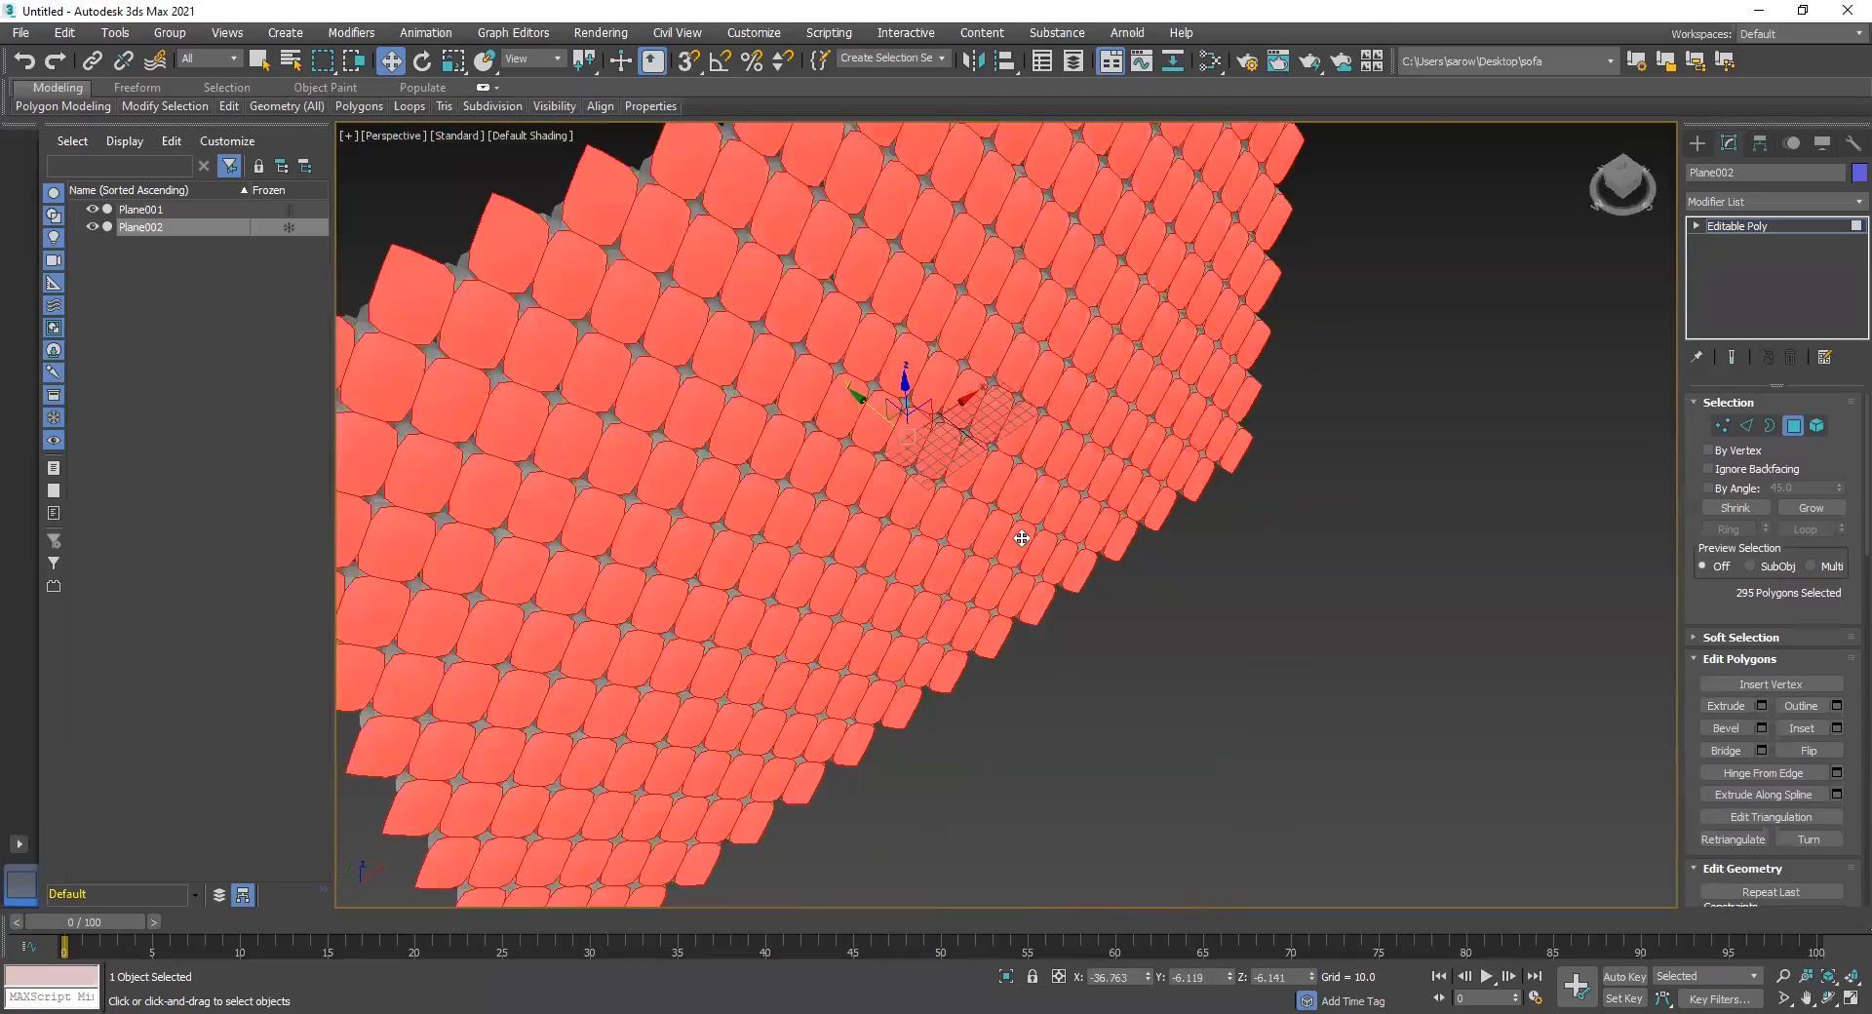
pyautogui.keyDown('alt'); pyautogui.moveTo(1023, 697); pyautogui.dragTo(849, 432, button='middle'); pyautogui.keyUp('alt')
pyautogui.moveTo(849, 432); pyautogui.dragTo(1205, 876, button='middle')
pyautogui.keyDown('alt'); pyautogui.moveTo(1205, 876); pyautogui.dragTo(1024, 532, button='middle'); pyautogui.keyUp('alt')
pyautogui.scroll(6, 1122, 287)
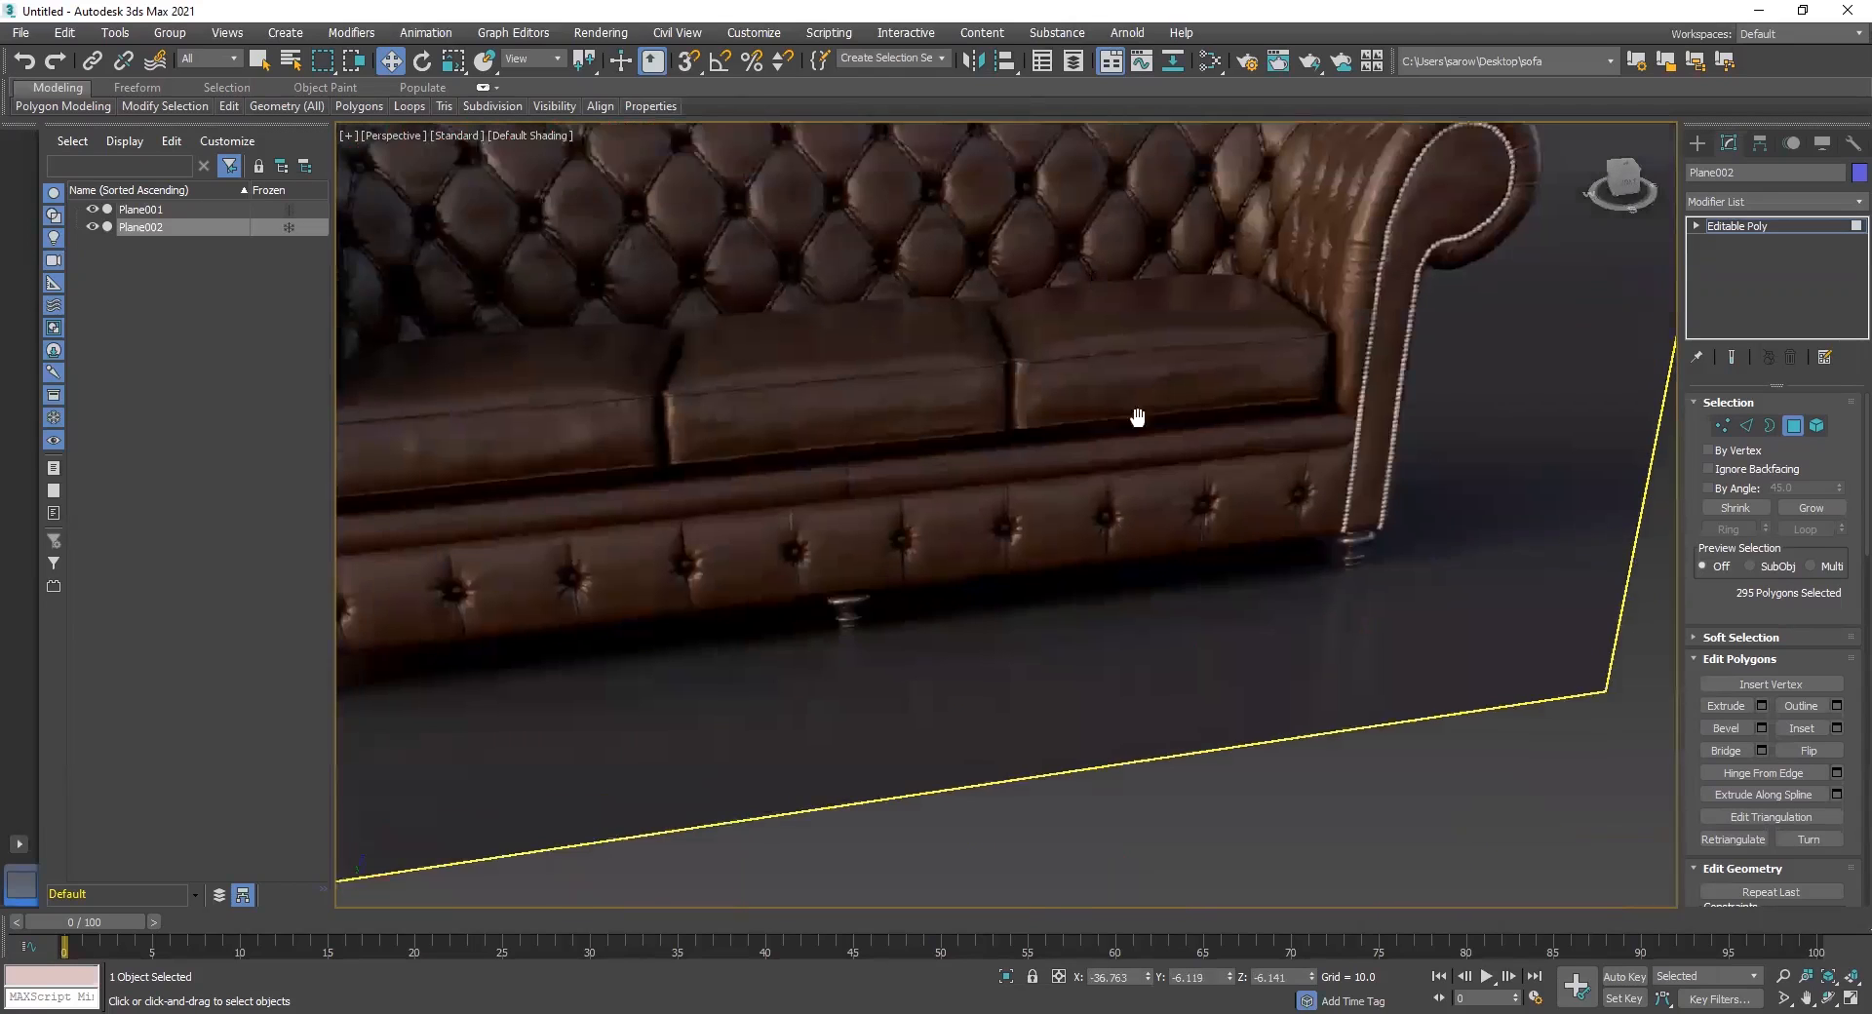
pyautogui.scroll(-5, 1149, 583)
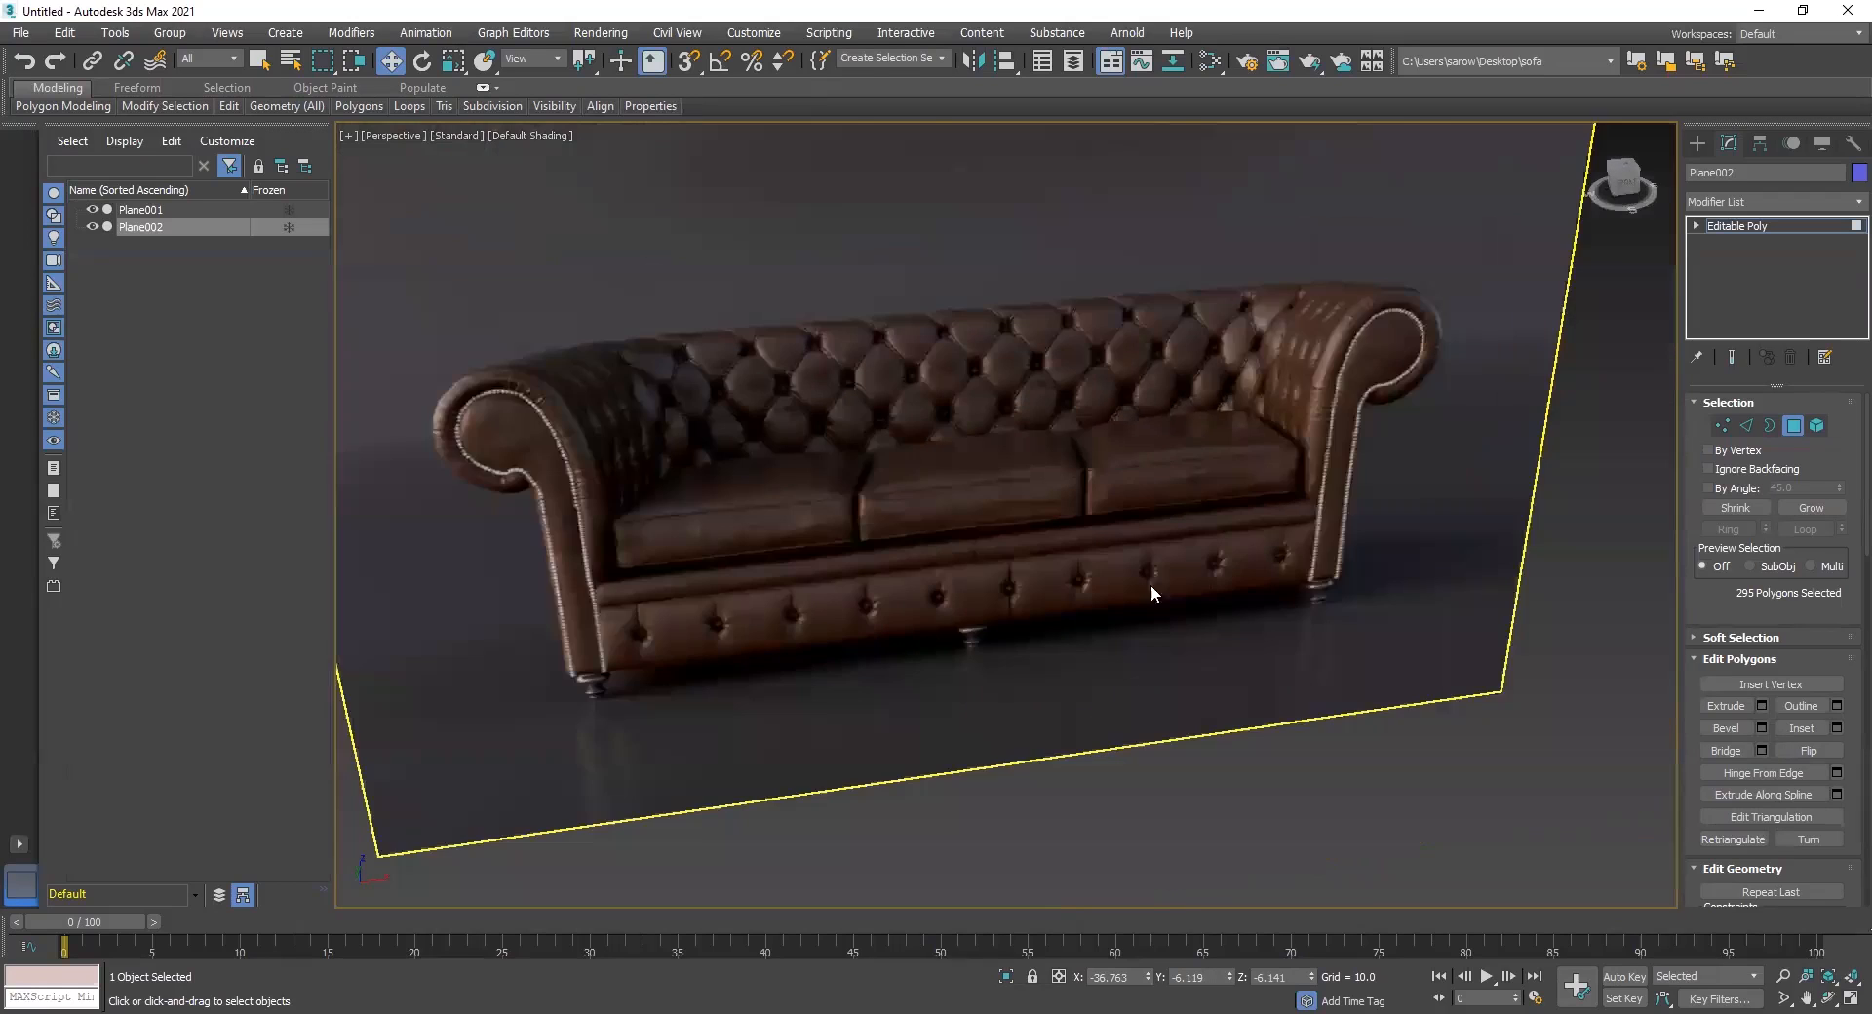
pyautogui.scroll(10, 1108, 318)
pyautogui.scroll(-8, 1079, 489)
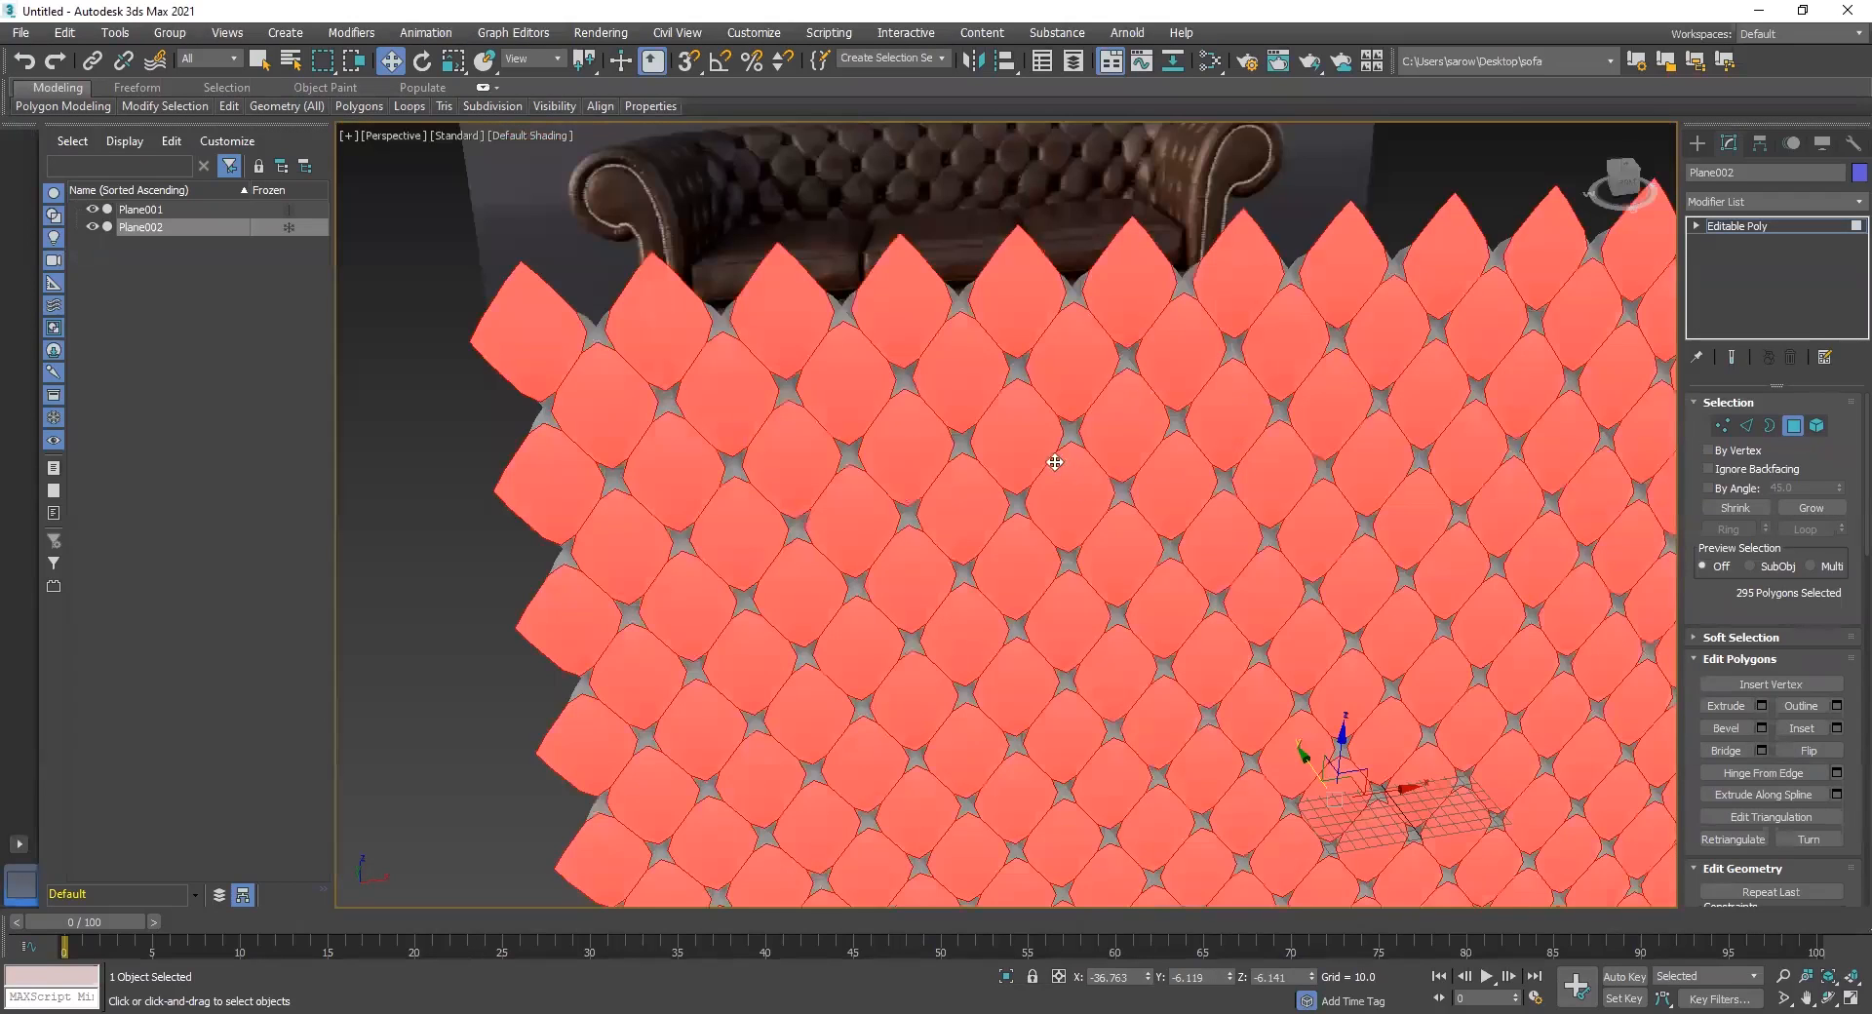
pyautogui.scroll(2, 1457, 542)
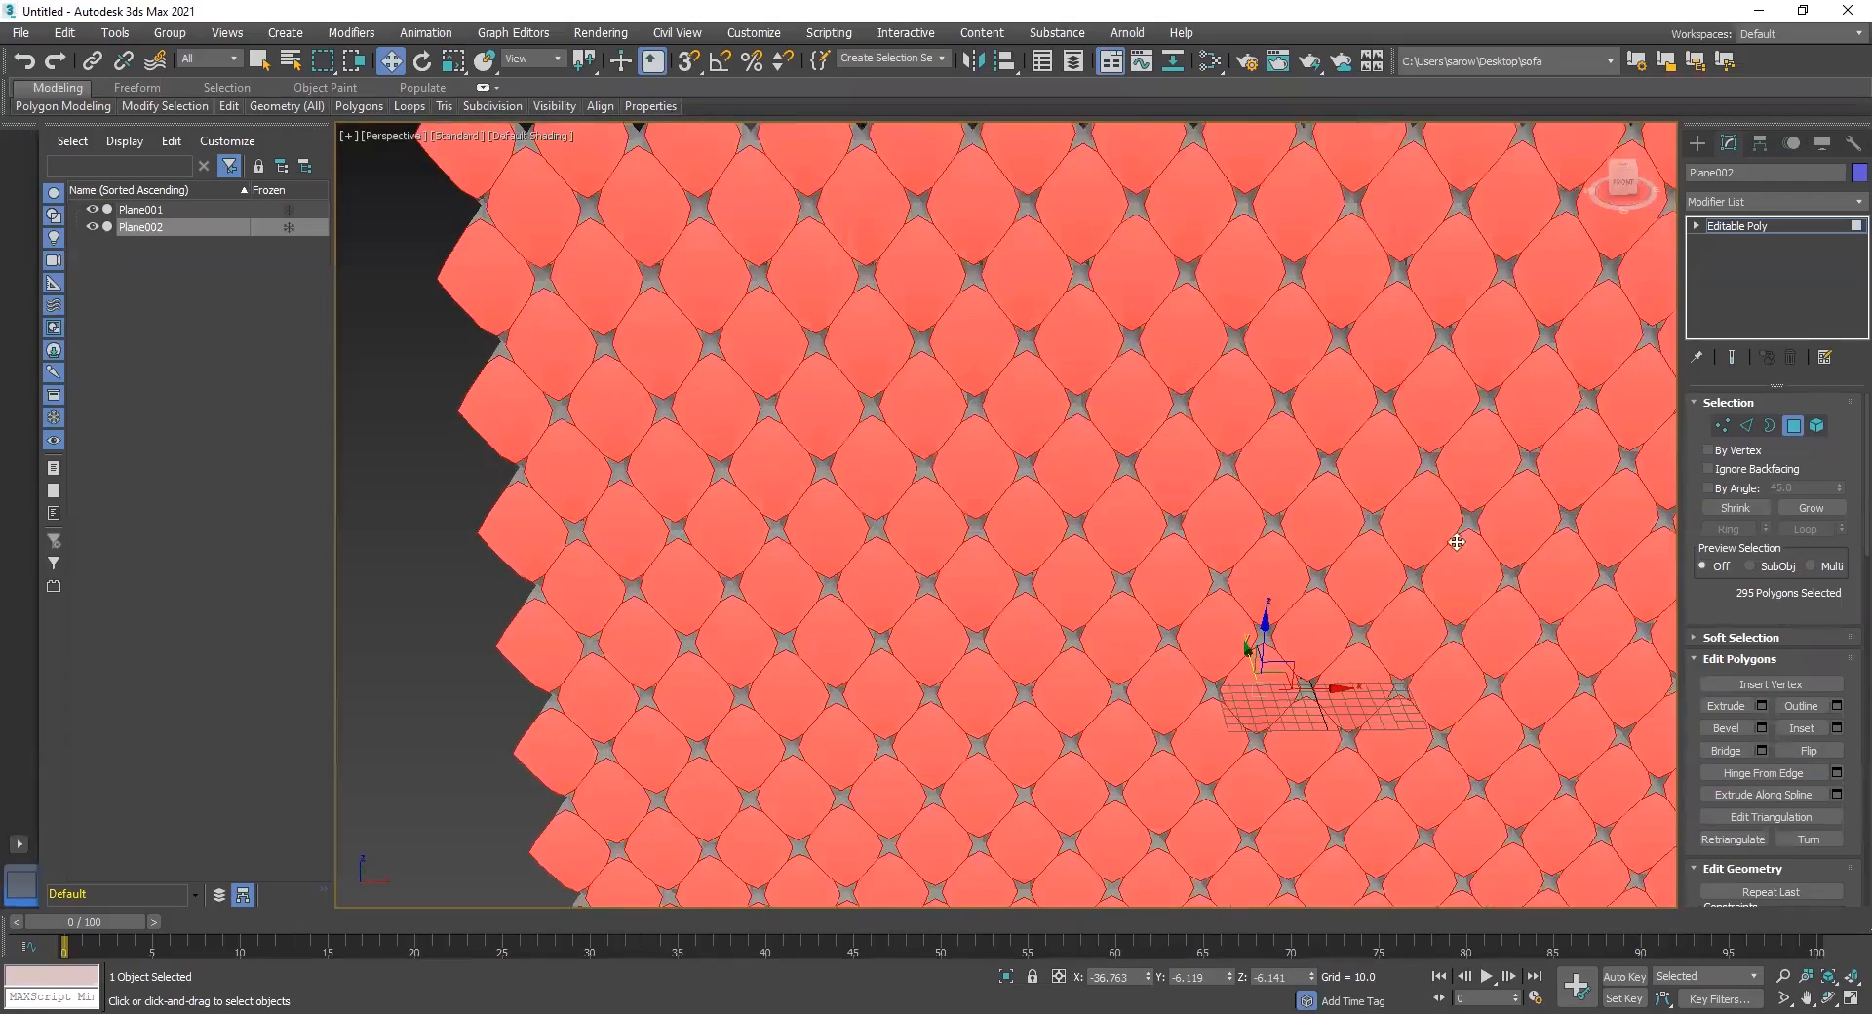
# Extrude the selected diamonds as separate polygons with a height of 10
pyautogui.click(1761, 705)
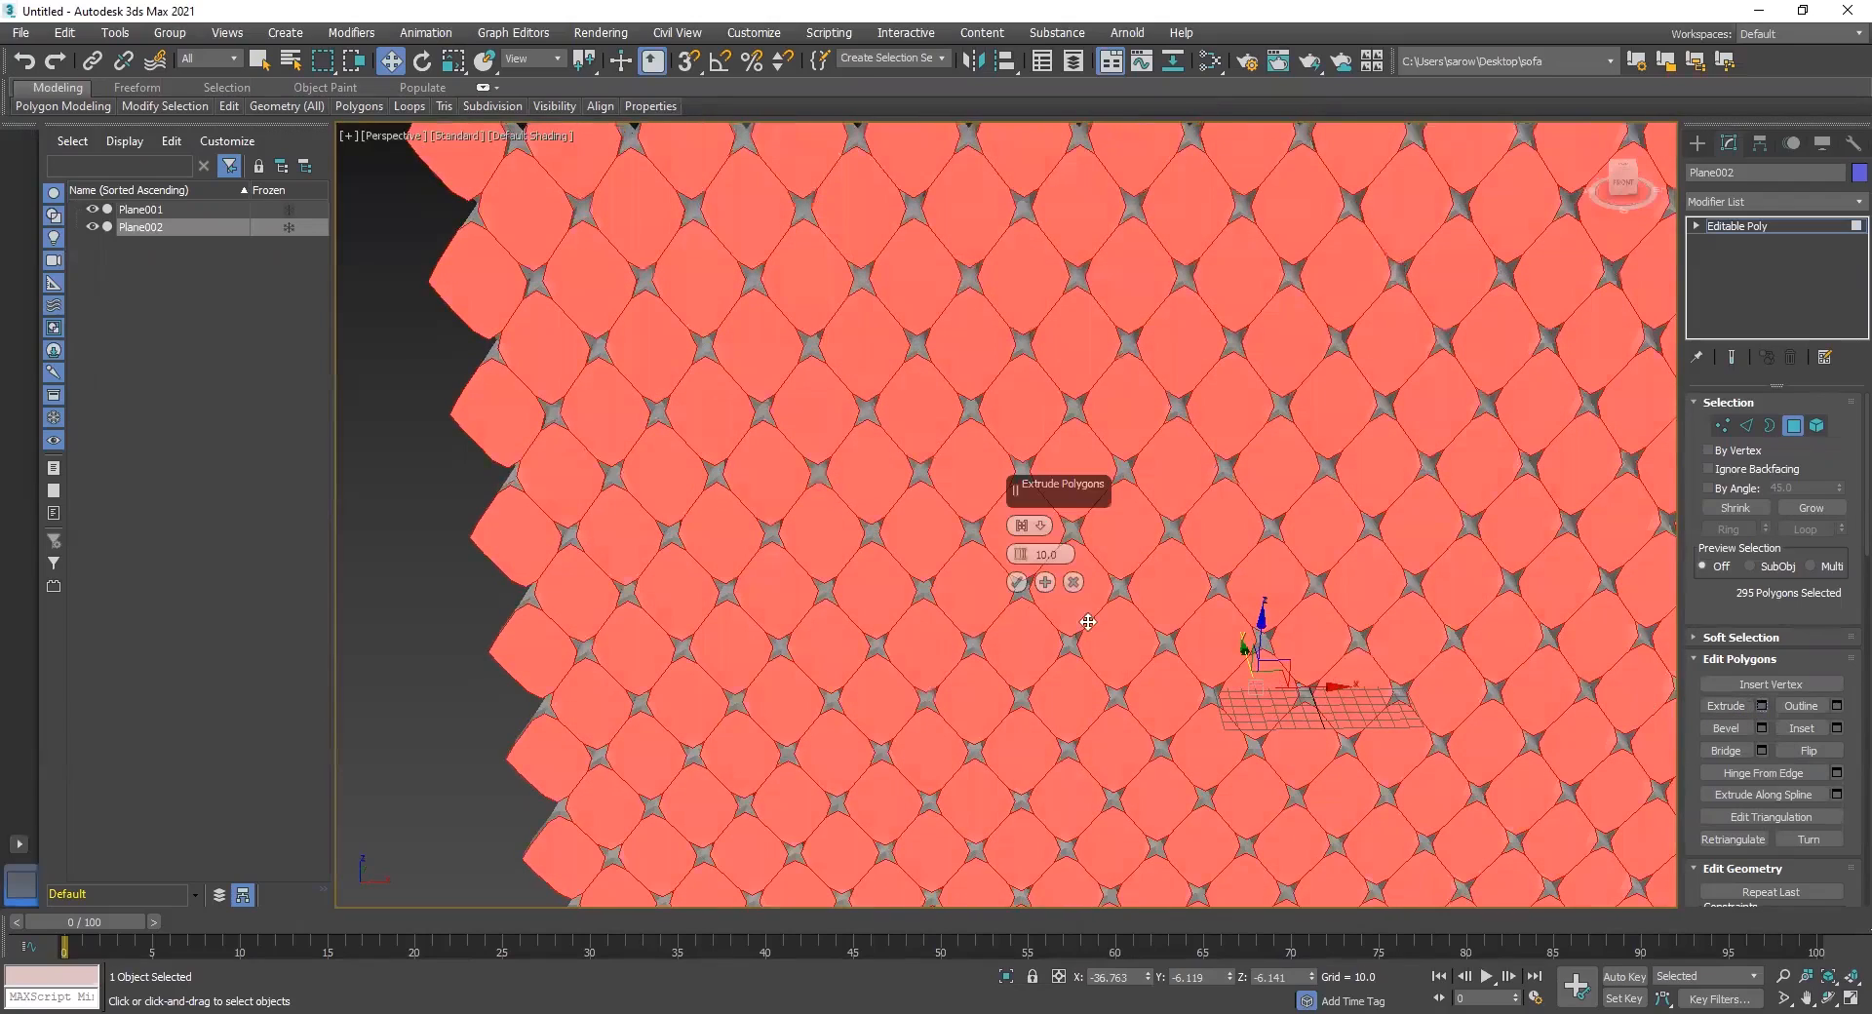
pyautogui.keyDown('alt'); pyautogui.moveTo(877, 522); pyautogui.dragTo(946, 515, button='middle'); pyautogui.keyUp('alt')
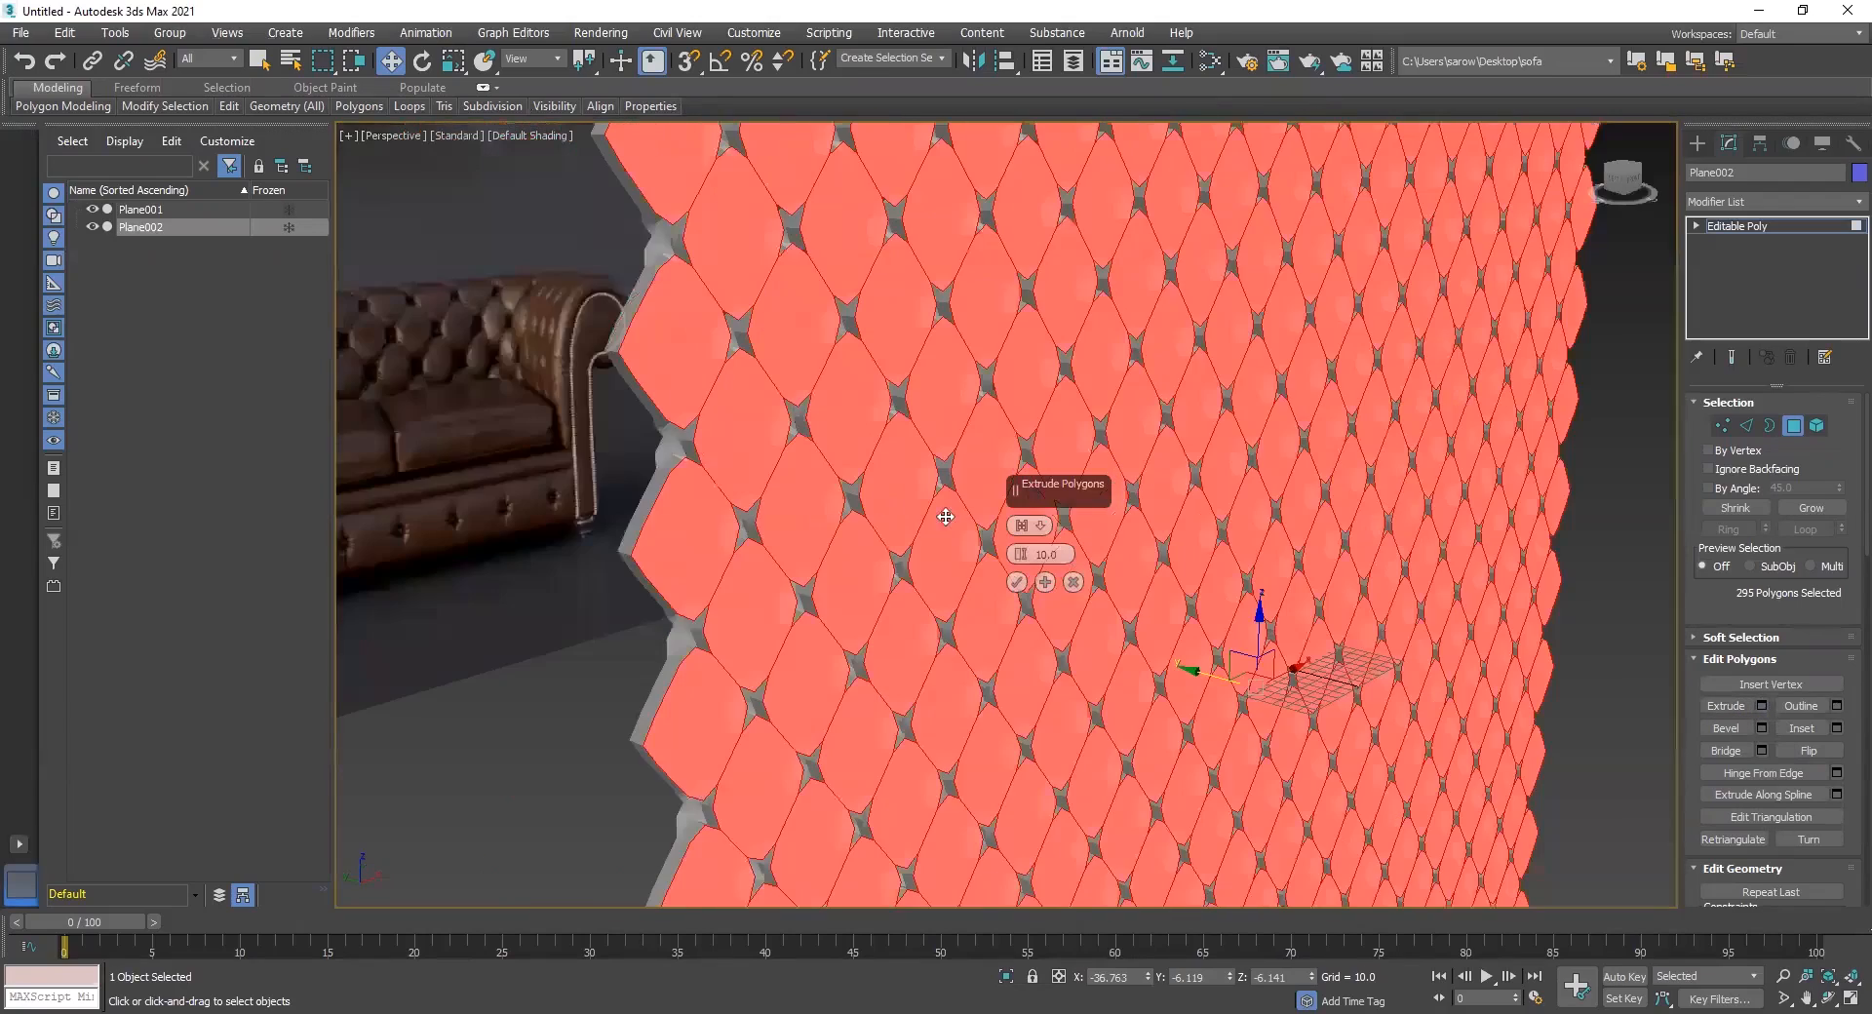
pyautogui.click(1039, 528)
pyautogui.click(1092, 581)
pyautogui.keyDown('alt'); pyautogui.moveTo(672, 482); pyautogui.dragTo(791, 495, button='middle'); pyautogui.keyUp('alt')
pyautogui.moveTo(1023, 558); pyautogui.dragTo(1029, 578)
pyautogui.moveTo(885, 579)
pyautogui.mouseDown(button='middle')
pyautogui.moveTo(763, 573)
pyautogui.moveTo(753, 489)
pyautogui.moveTo(849, 488)
pyautogui.moveTo(694, 577)
pyautogui.moveTo(794, 576)
pyautogui.moveTo(804, 602)
pyautogui.mouseUp(button='middle')
pyautogui.press('F3')
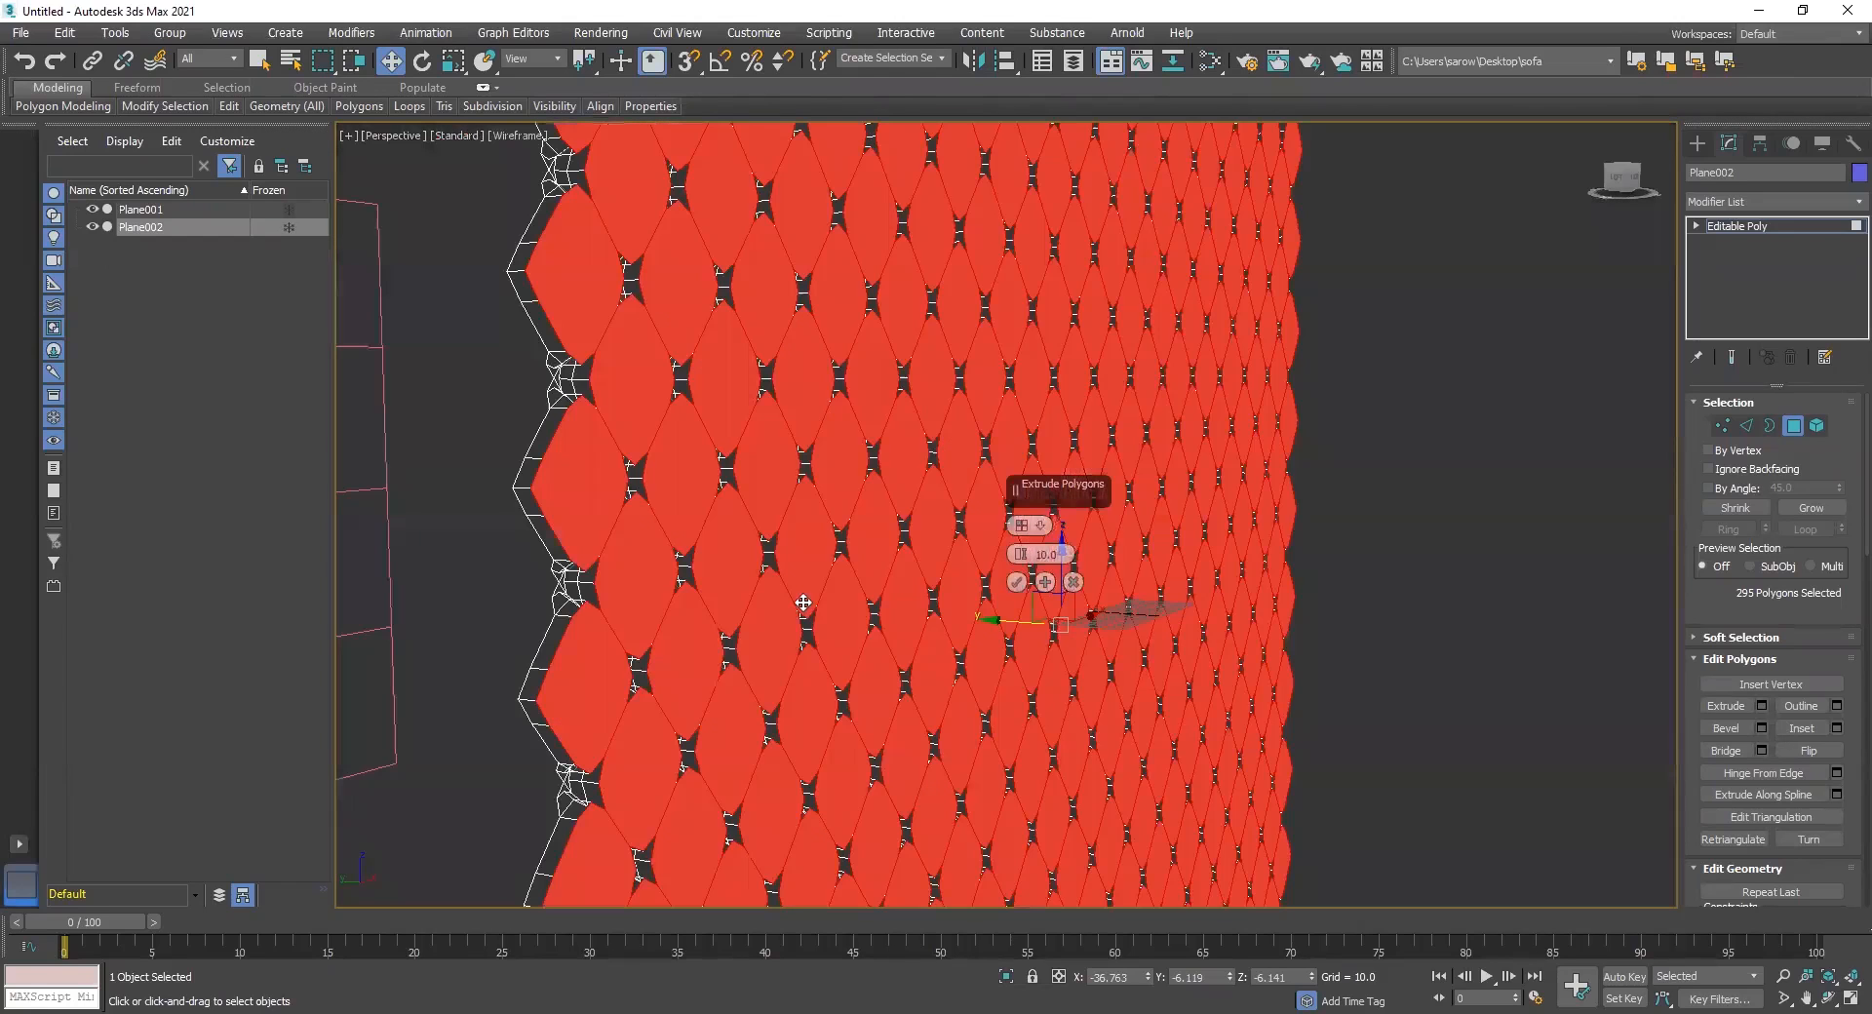
pyautogui.press('F3')
pyautogui.moveTo(940, 568)
pyautogui.keyDown('alt'); pyautogui.mouseDown(button='middle')
pyautogui.moveTo(1019, 579)
pyautogui.moveTo(850, 589)
pyautogui.mouseUp(button='middle'); pyautogui.keyUp('alt')
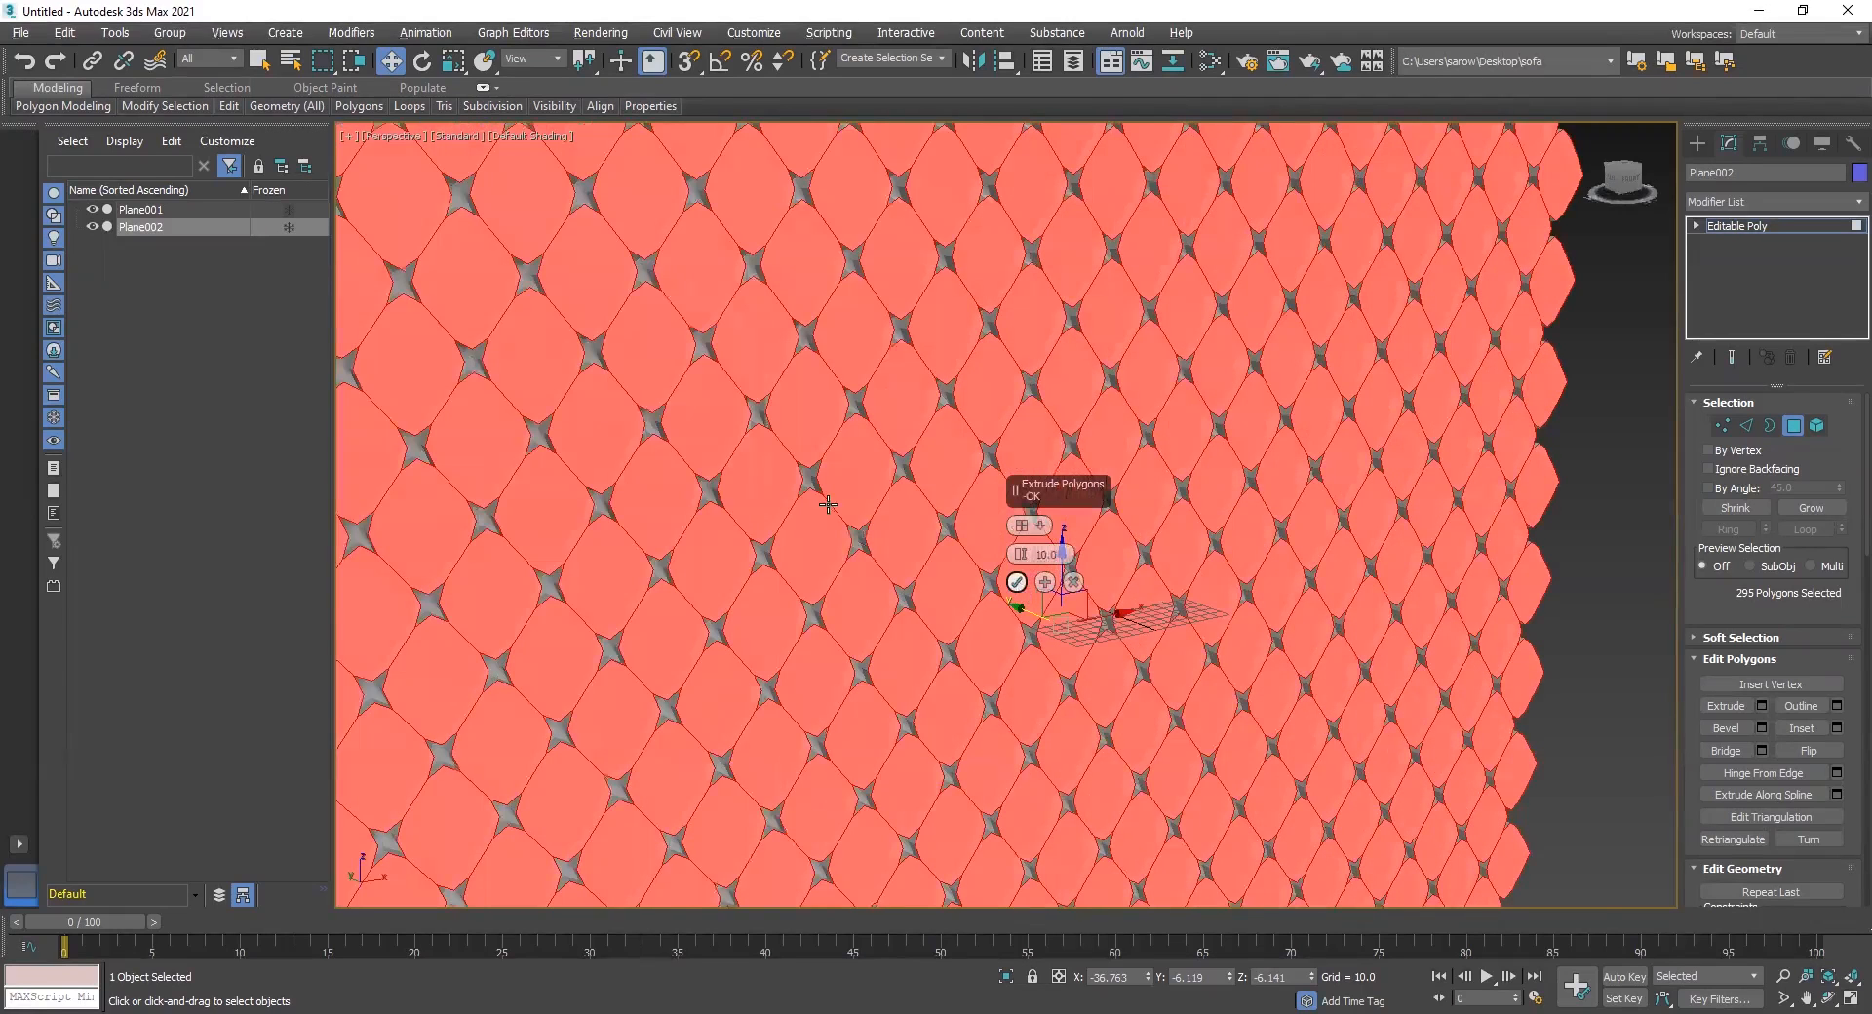
# Scale the extruded diamond faces down uniformly to form sloped sides and wider grooves between them
pyautogui.keyDown('alt'); pyautogui.moveTo(828, 504); pyautogui.dragTo(813, 480, button='middle'); pyautogui.keyUp('alt')
pyautogui.press('r')
pyautogui.keyDown('alt'); pyautogui.moveTo(831, 393); pyautogui.dragTo(818, 479, button='middle'); pyautogui.keyUp('alt')
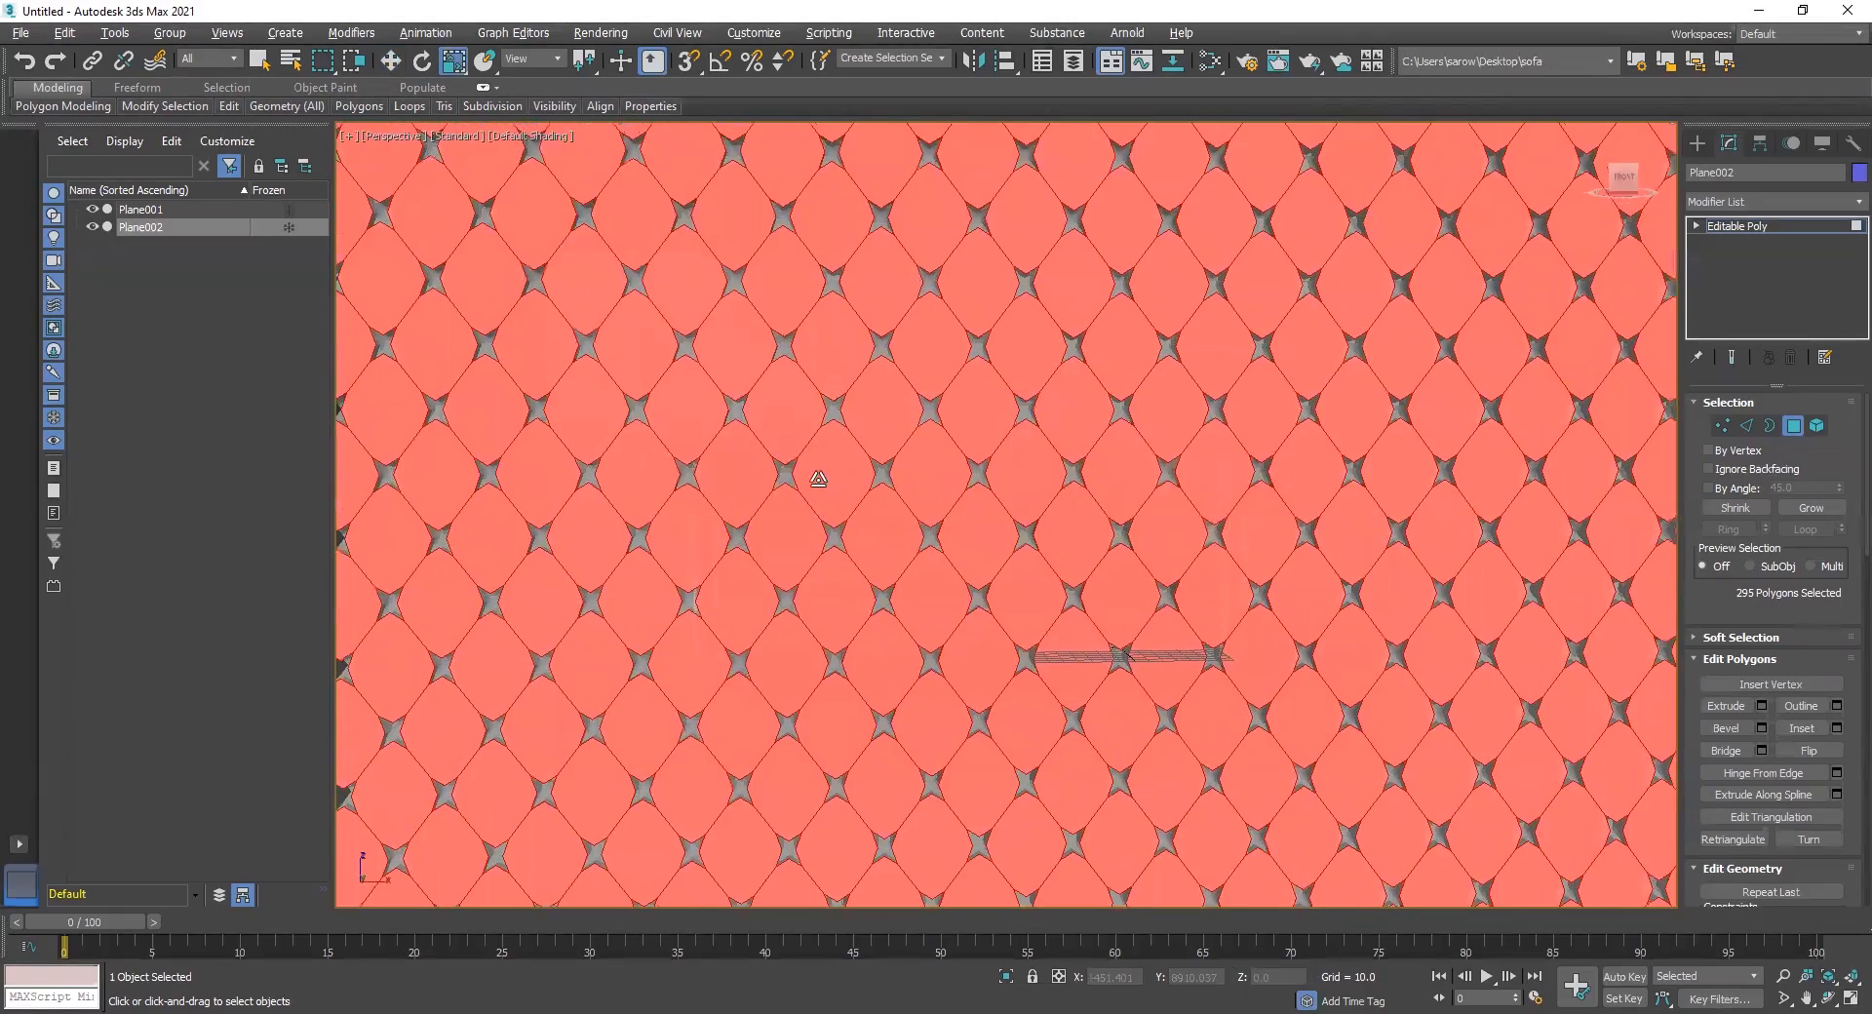
pyautogui.moveTo(818, 479); pyautogui.dragTo(779, 494)
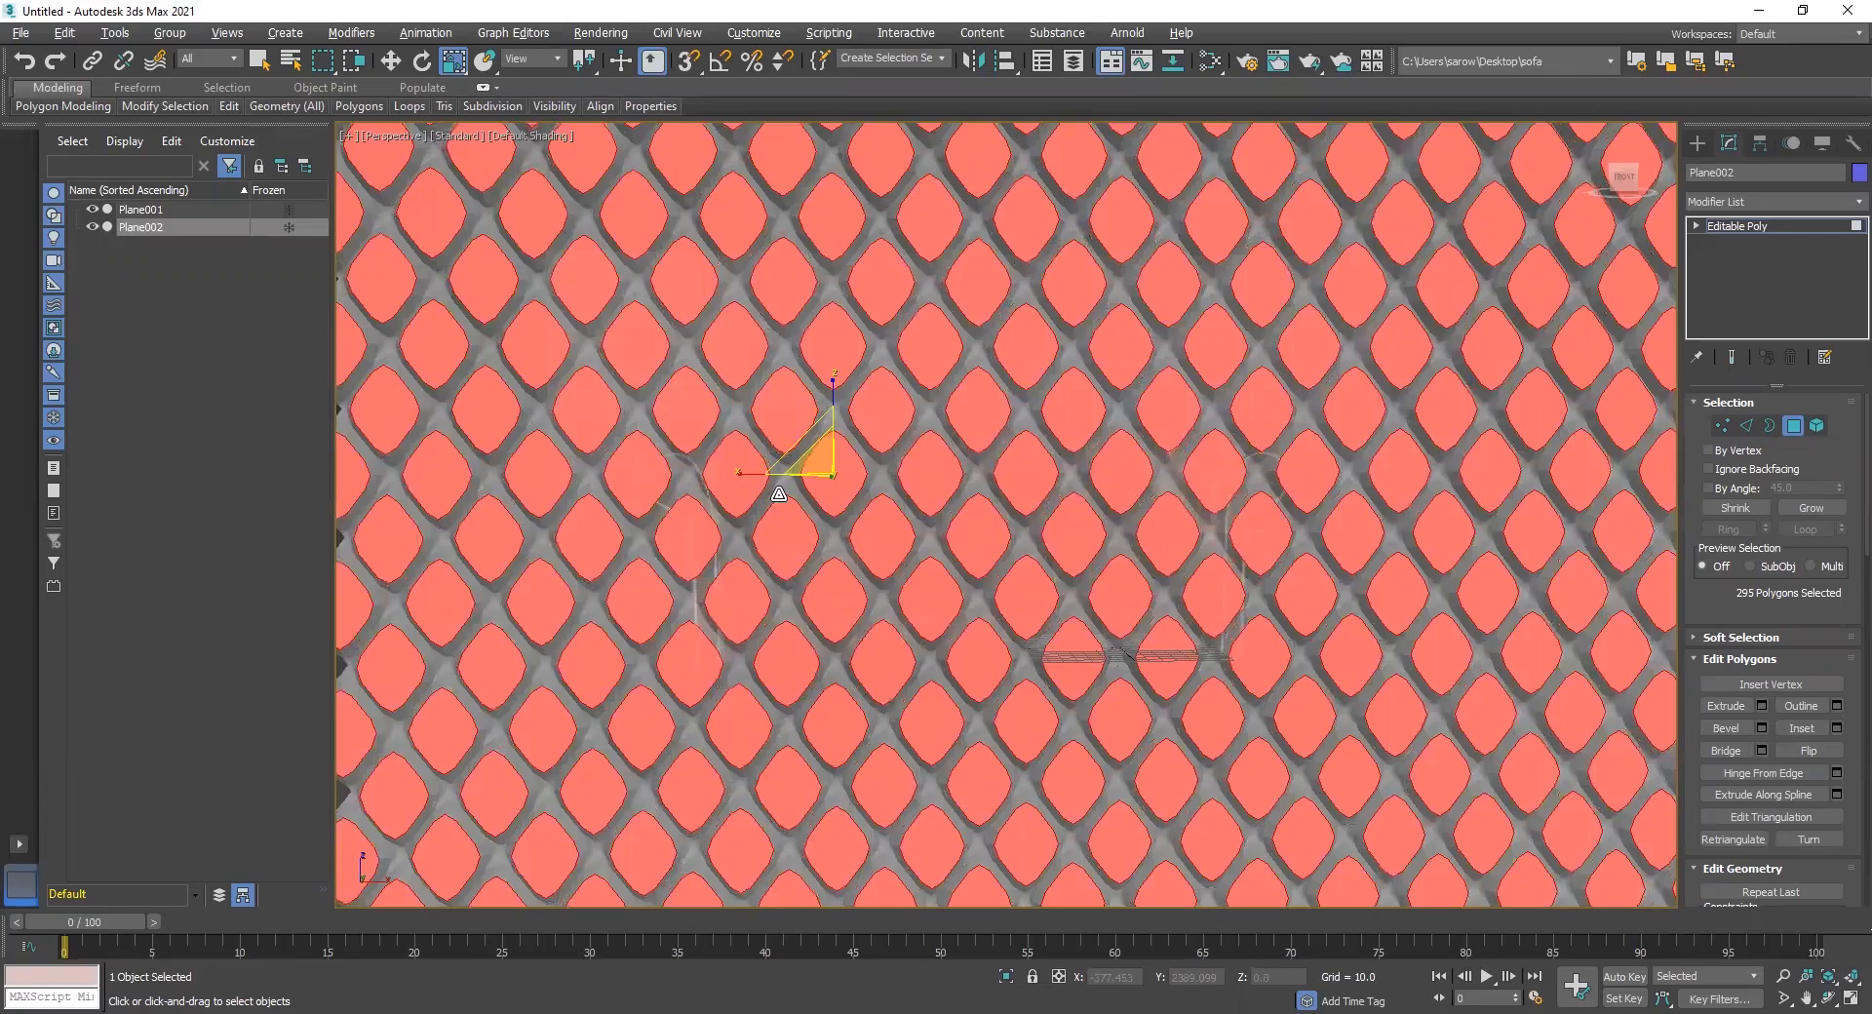
pyautogui.press('r')
pyautogui.keyDown('alt'); pyautogui.moveTo(882, 542); pyautogui.dragTo(809, 546, button='middle'); pyautogui.keyUp('alt')
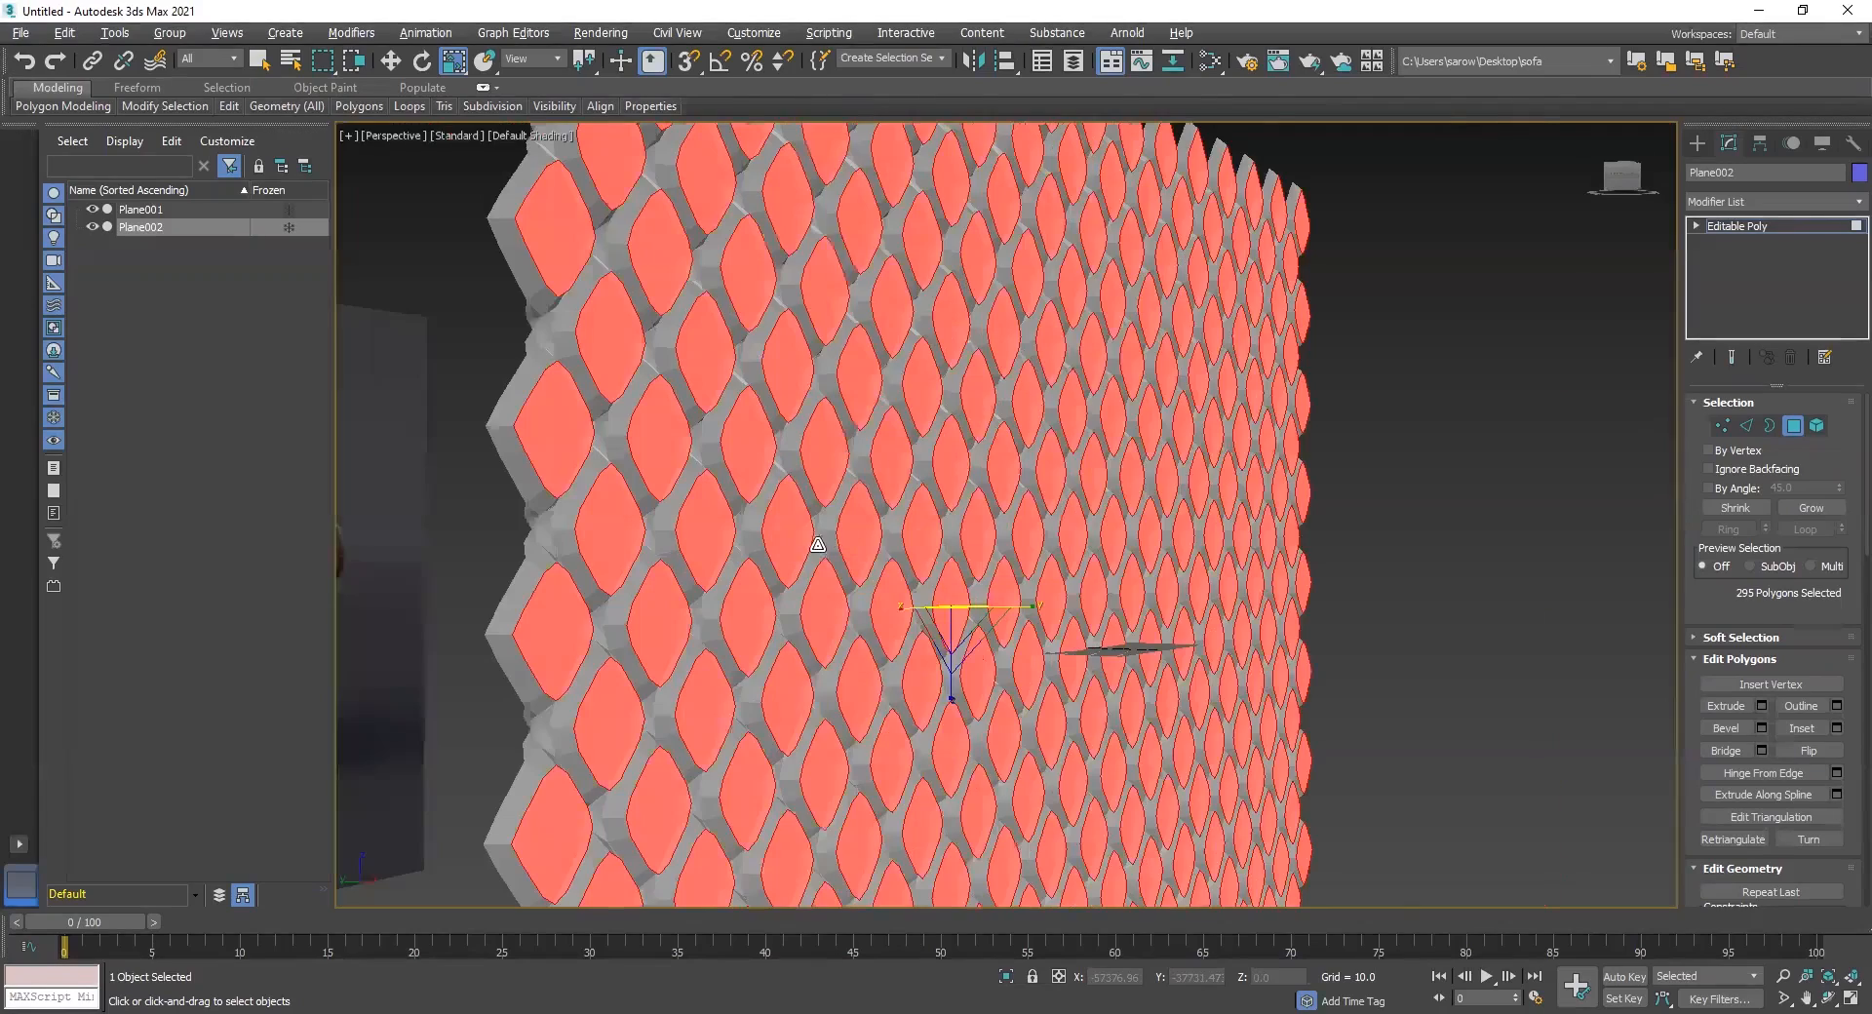
# Extrude the selected diamond polygons once more with a height of 10
pyautogui.scroll(4, 882, 531)
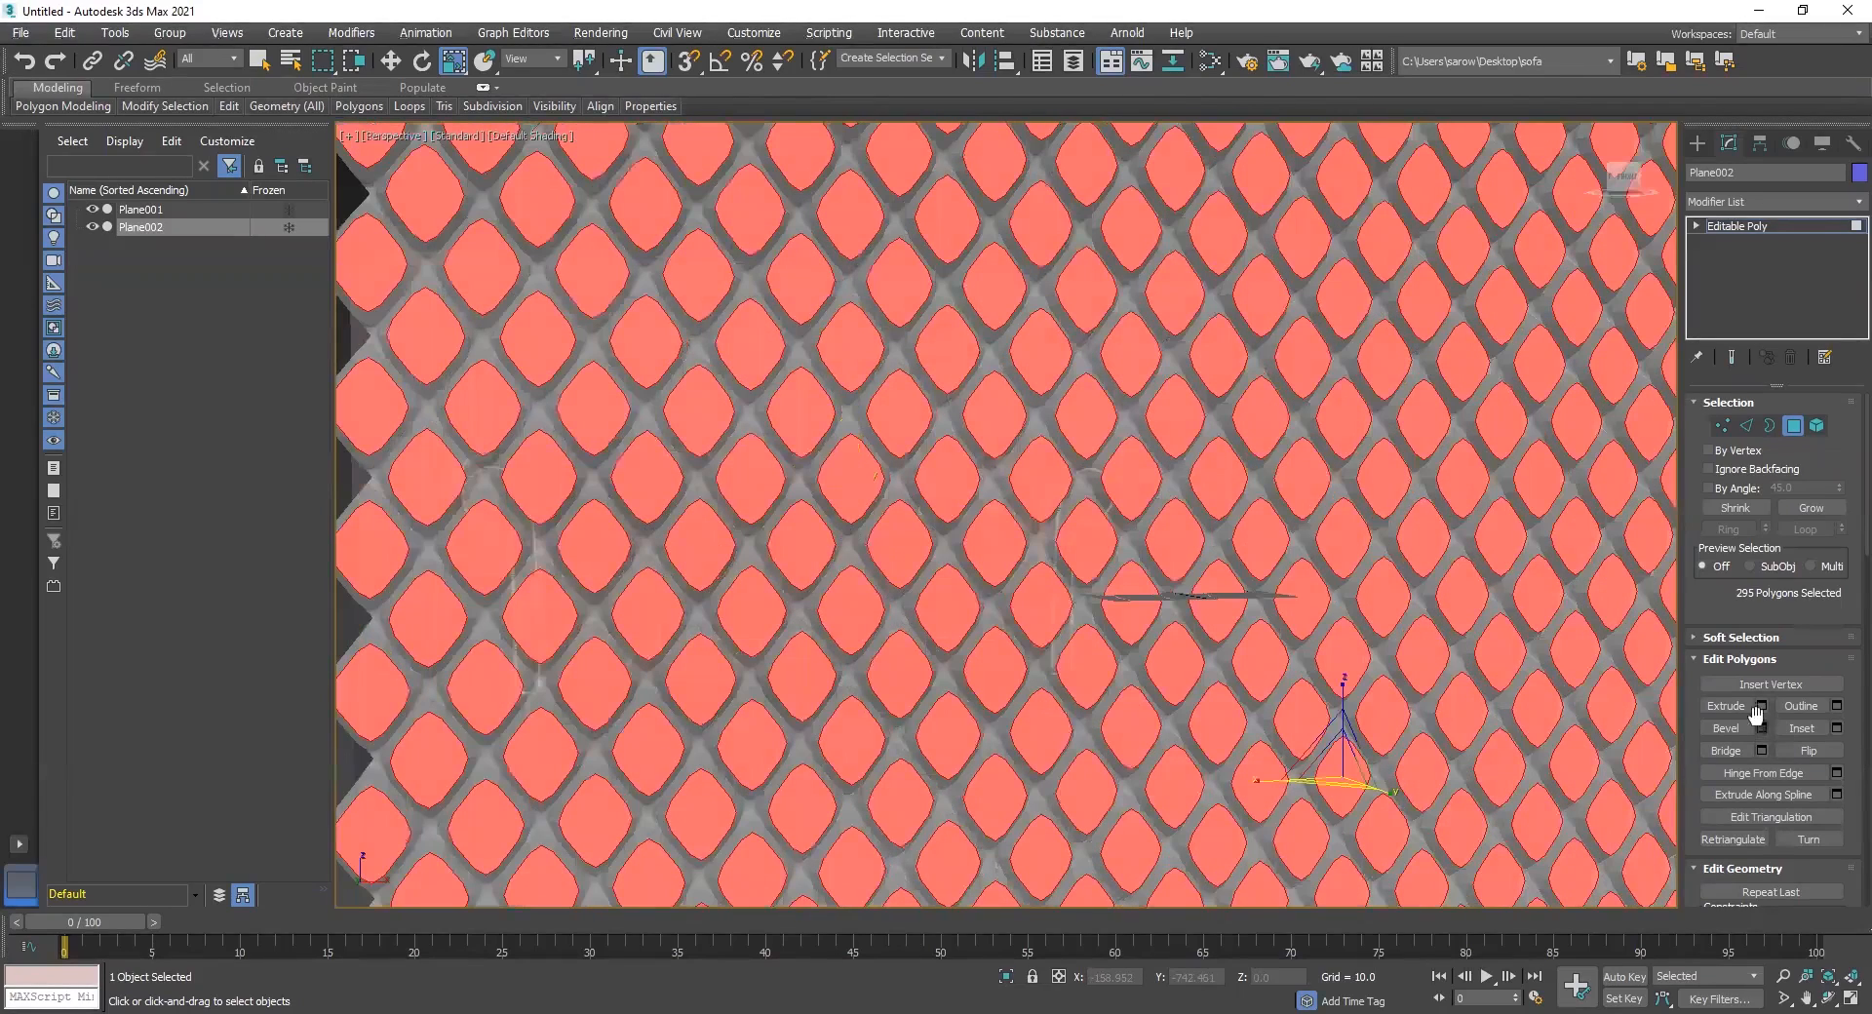
pyautogui.click(1761, 705)
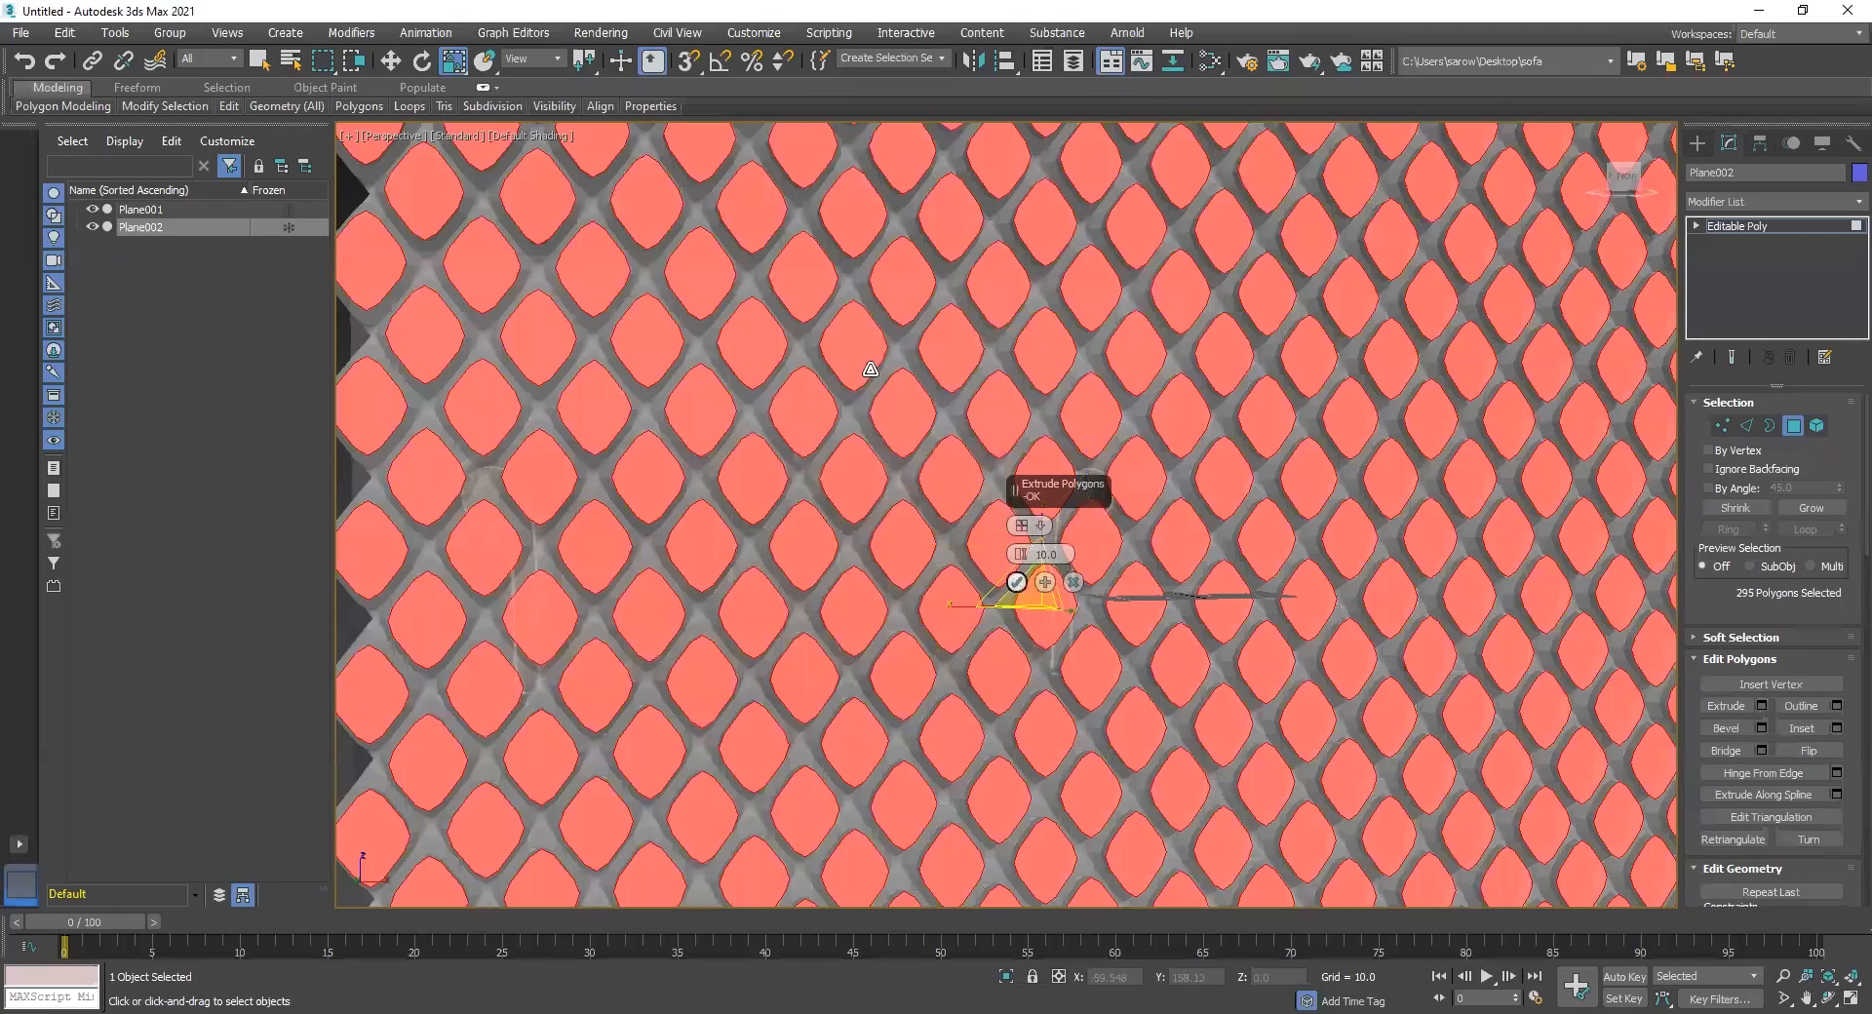
pyautogui.click(1014, 583)
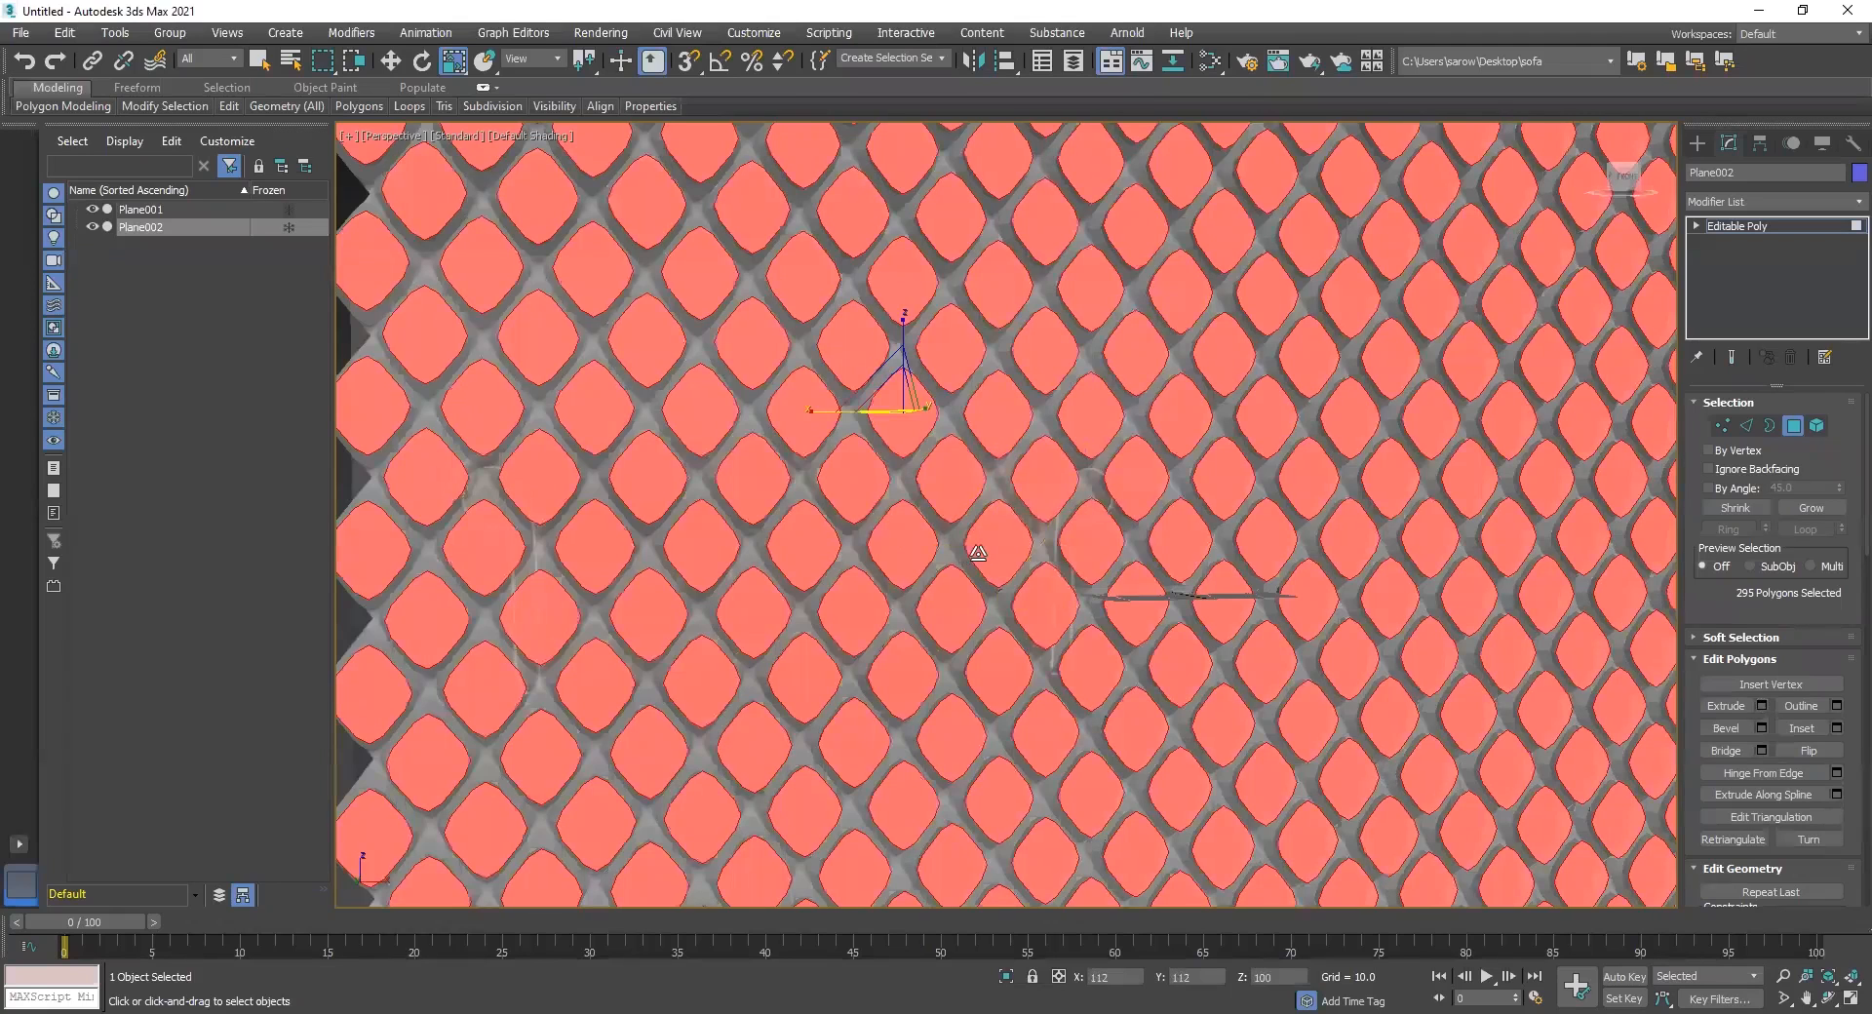
# Scale the newly extruded diamond faces down uniformly to about 54% and leave polygon editing
pyautogui.moveTo(978, 573); pyautogui.dragTo(949, 631)
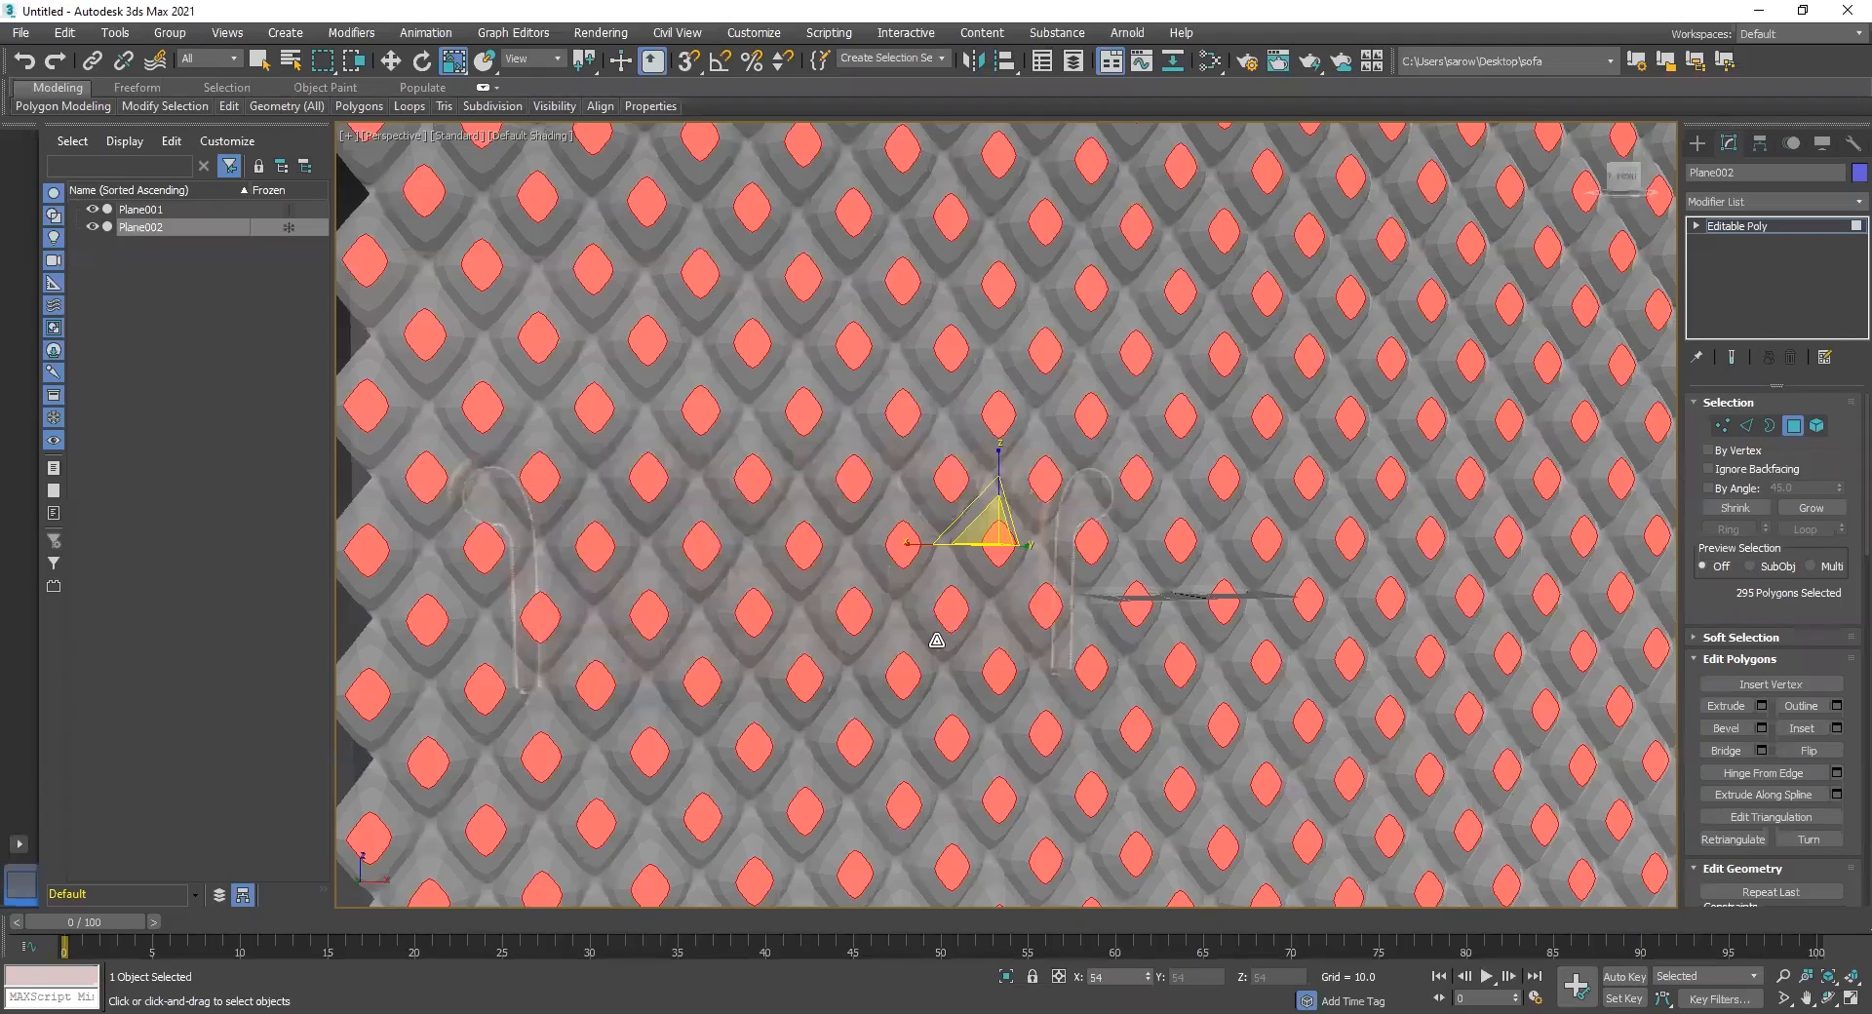
pyautogui.keyDown('alt'); pyautogui.moveTo(851, 575); pyautogui.dragTo(861, 539, button='middle'); pyautogui.keyUp('alt')
pyautogui.press('w')
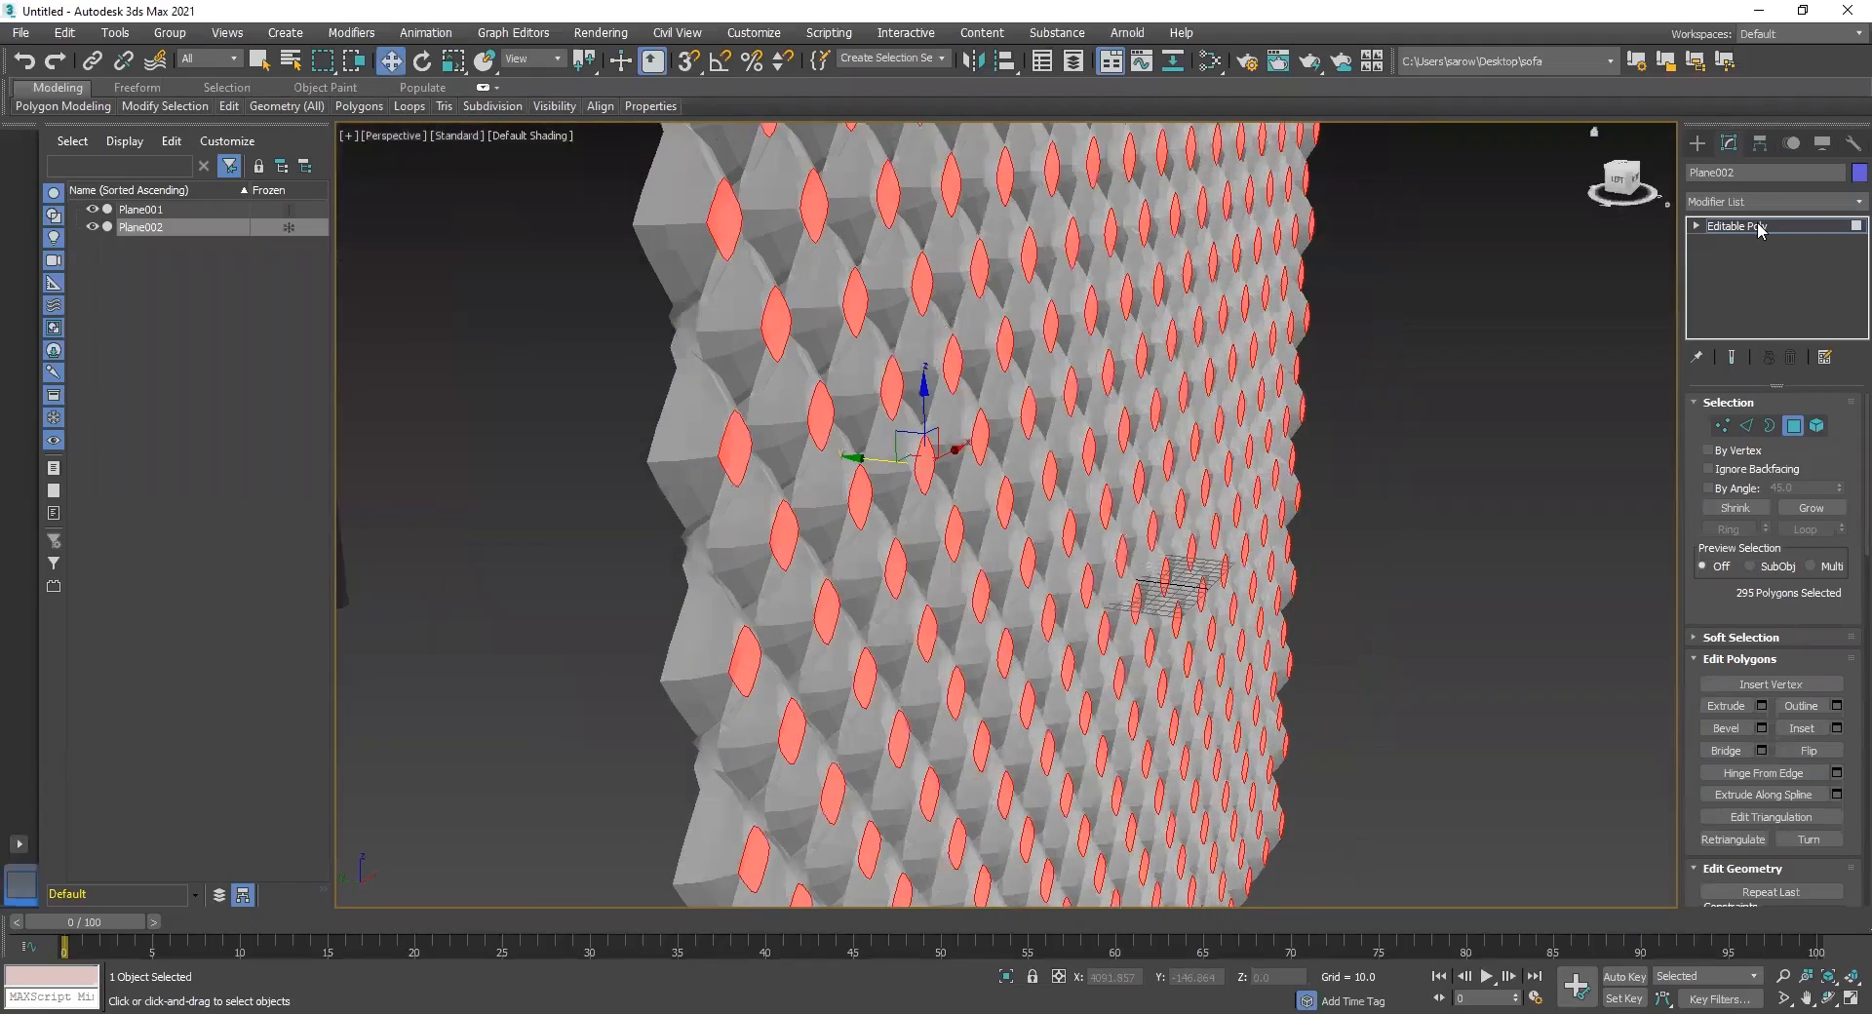
pyautogui.click(1740, 227)
# Examine the faceted diamond panel up close and from several angles against the sofa reference image
pyautogui.scroll(5, 1159, 517)
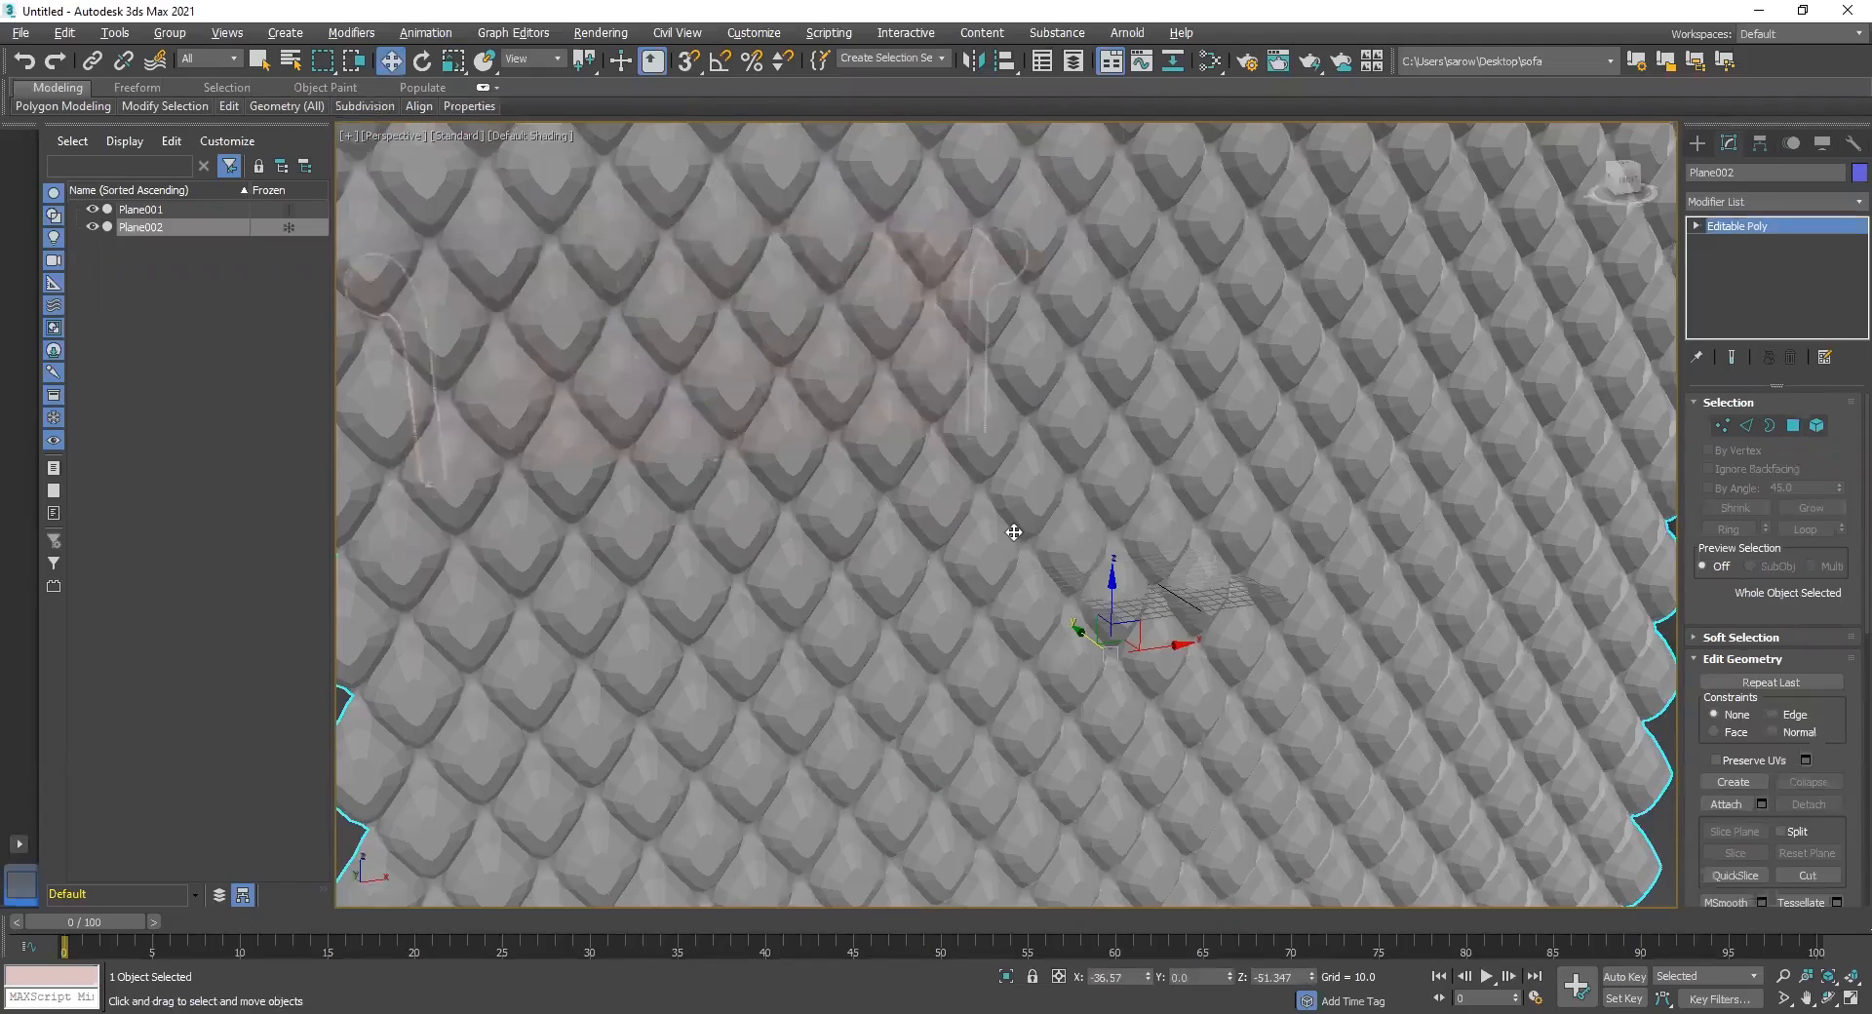
pyautogui.scroll(-5, 1036, 476)
pyautogui.keyDown('alt'); pyautogui.moveTo(1036, 477); pyautogui.dragTo(1079, 510, button='middle'); pyautogui.keyUp('alt')
pyautogui.scroll(3, 927, 490)
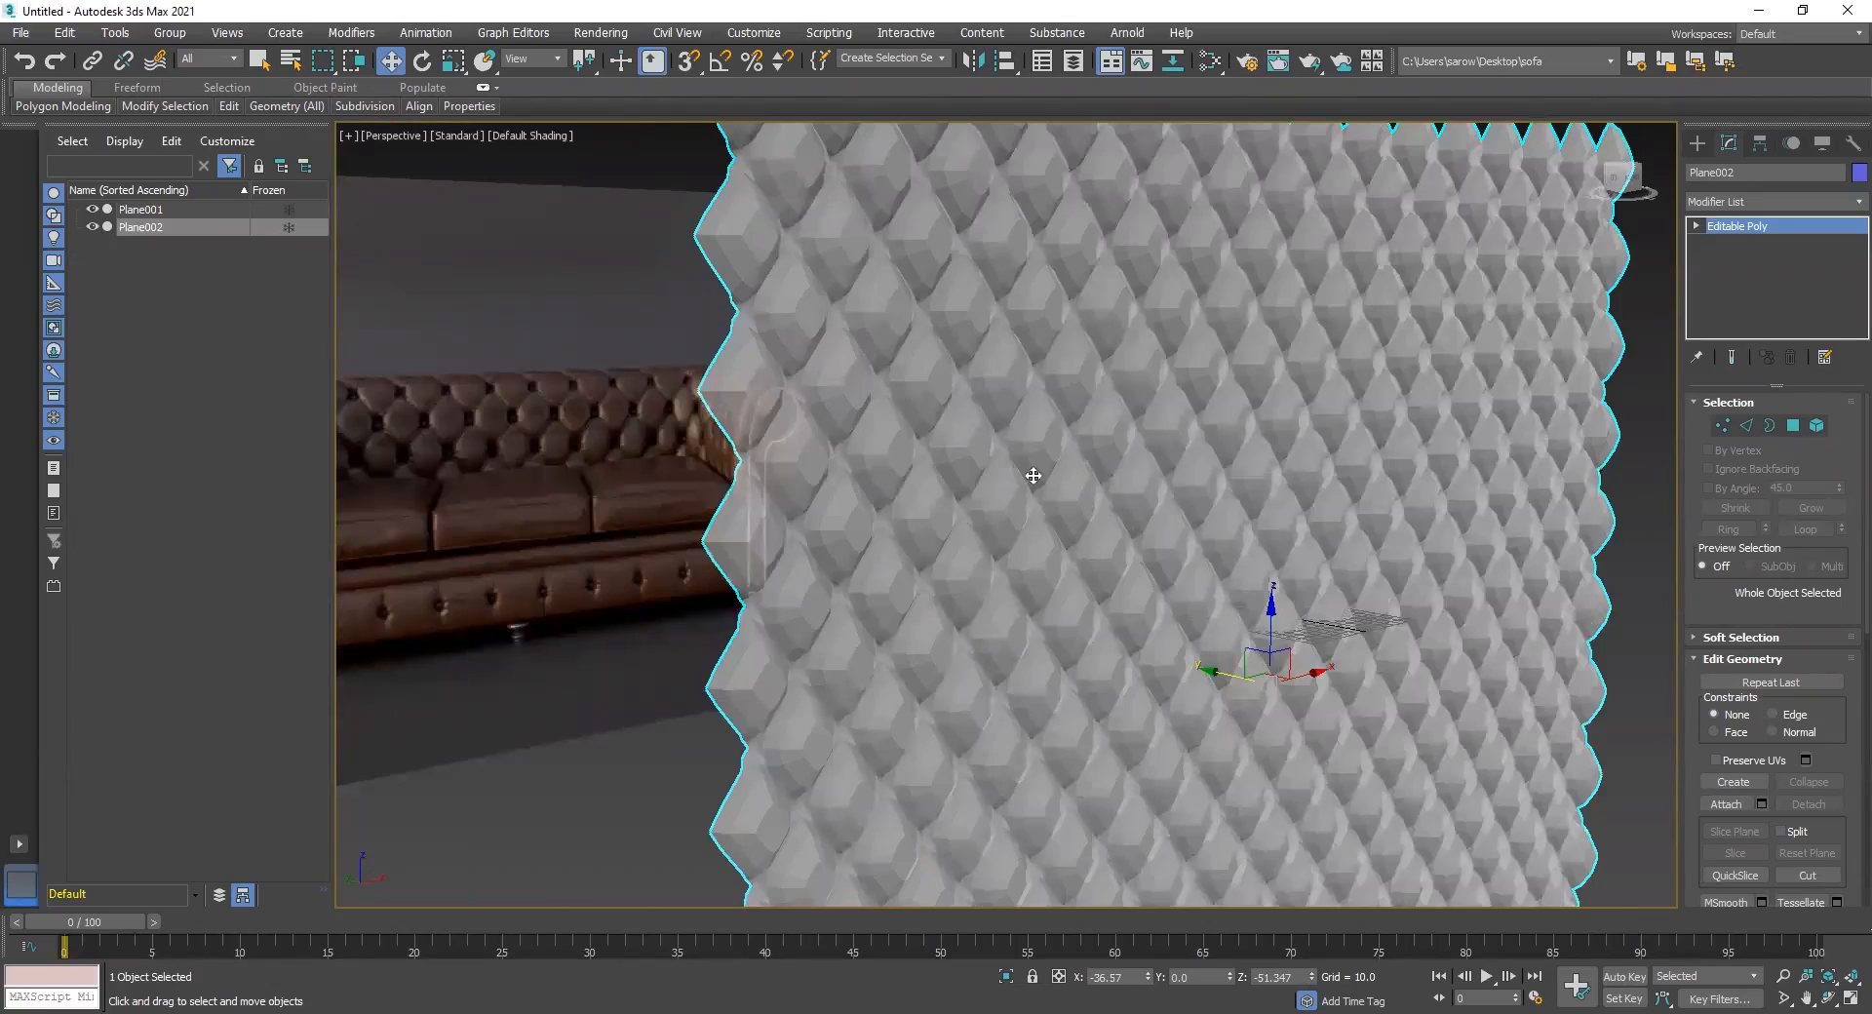
pyautogui.scroll(4, 1029, 517)
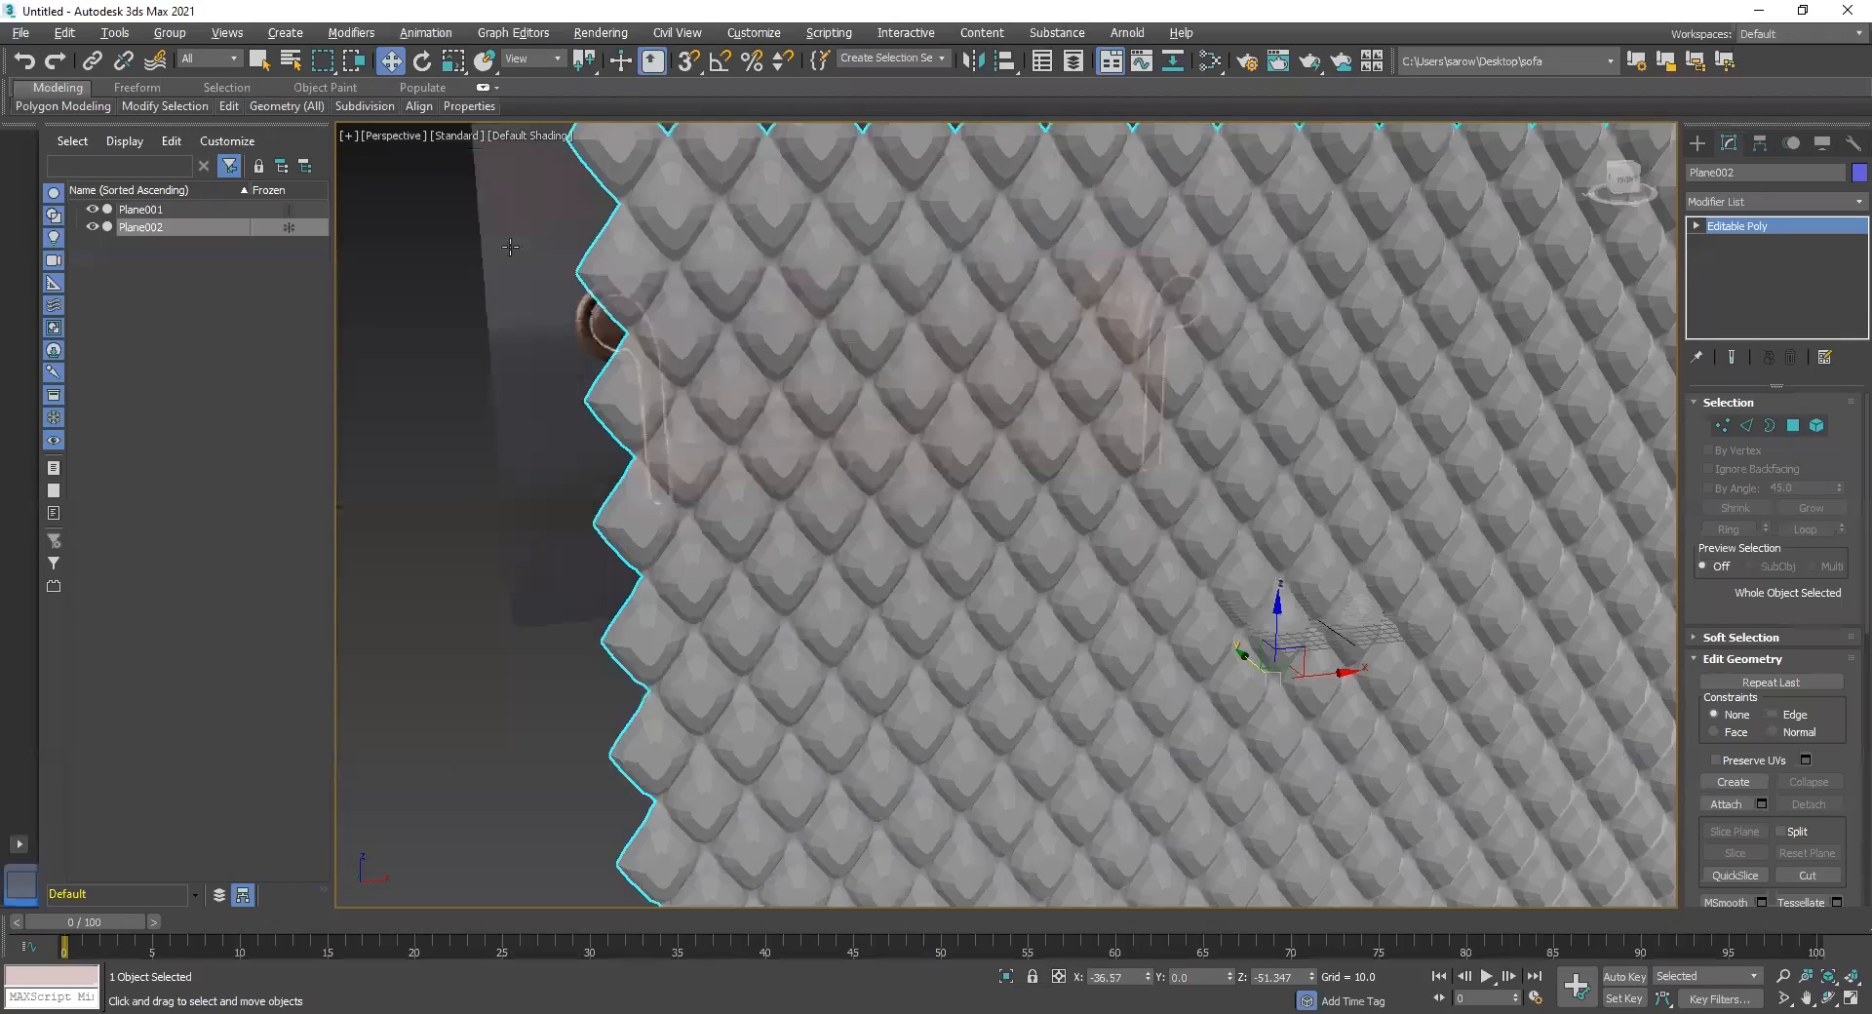
pyautogui.scroll(3, 1216, 355)
pyautogui.scroll(-5, 1216, 355)
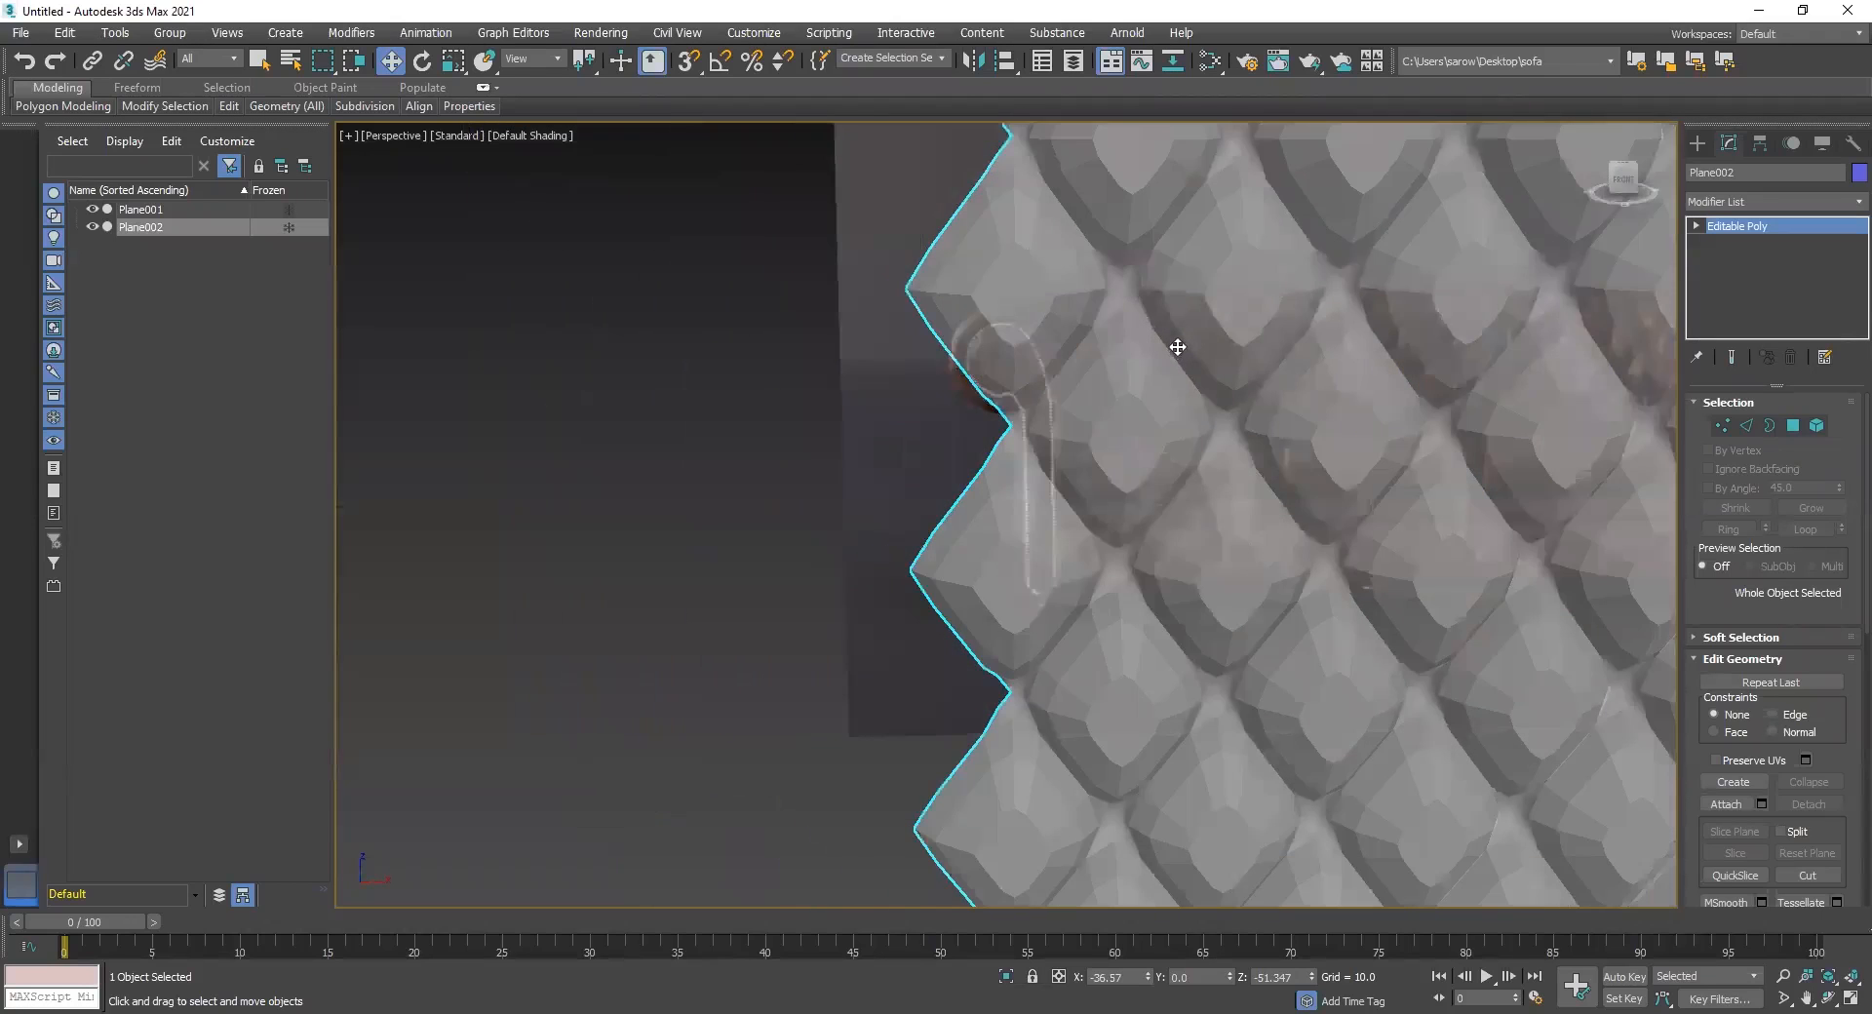
pyautogui.keyDown('alt'); pyautogui.moveTo(1281, 359); pyautogui.dragTo(1110, 439, button='middle'); pyautogui.keyUp('alt')
pyautogui.scroll(-3, 1321, 418)
pyautogui.press('z')
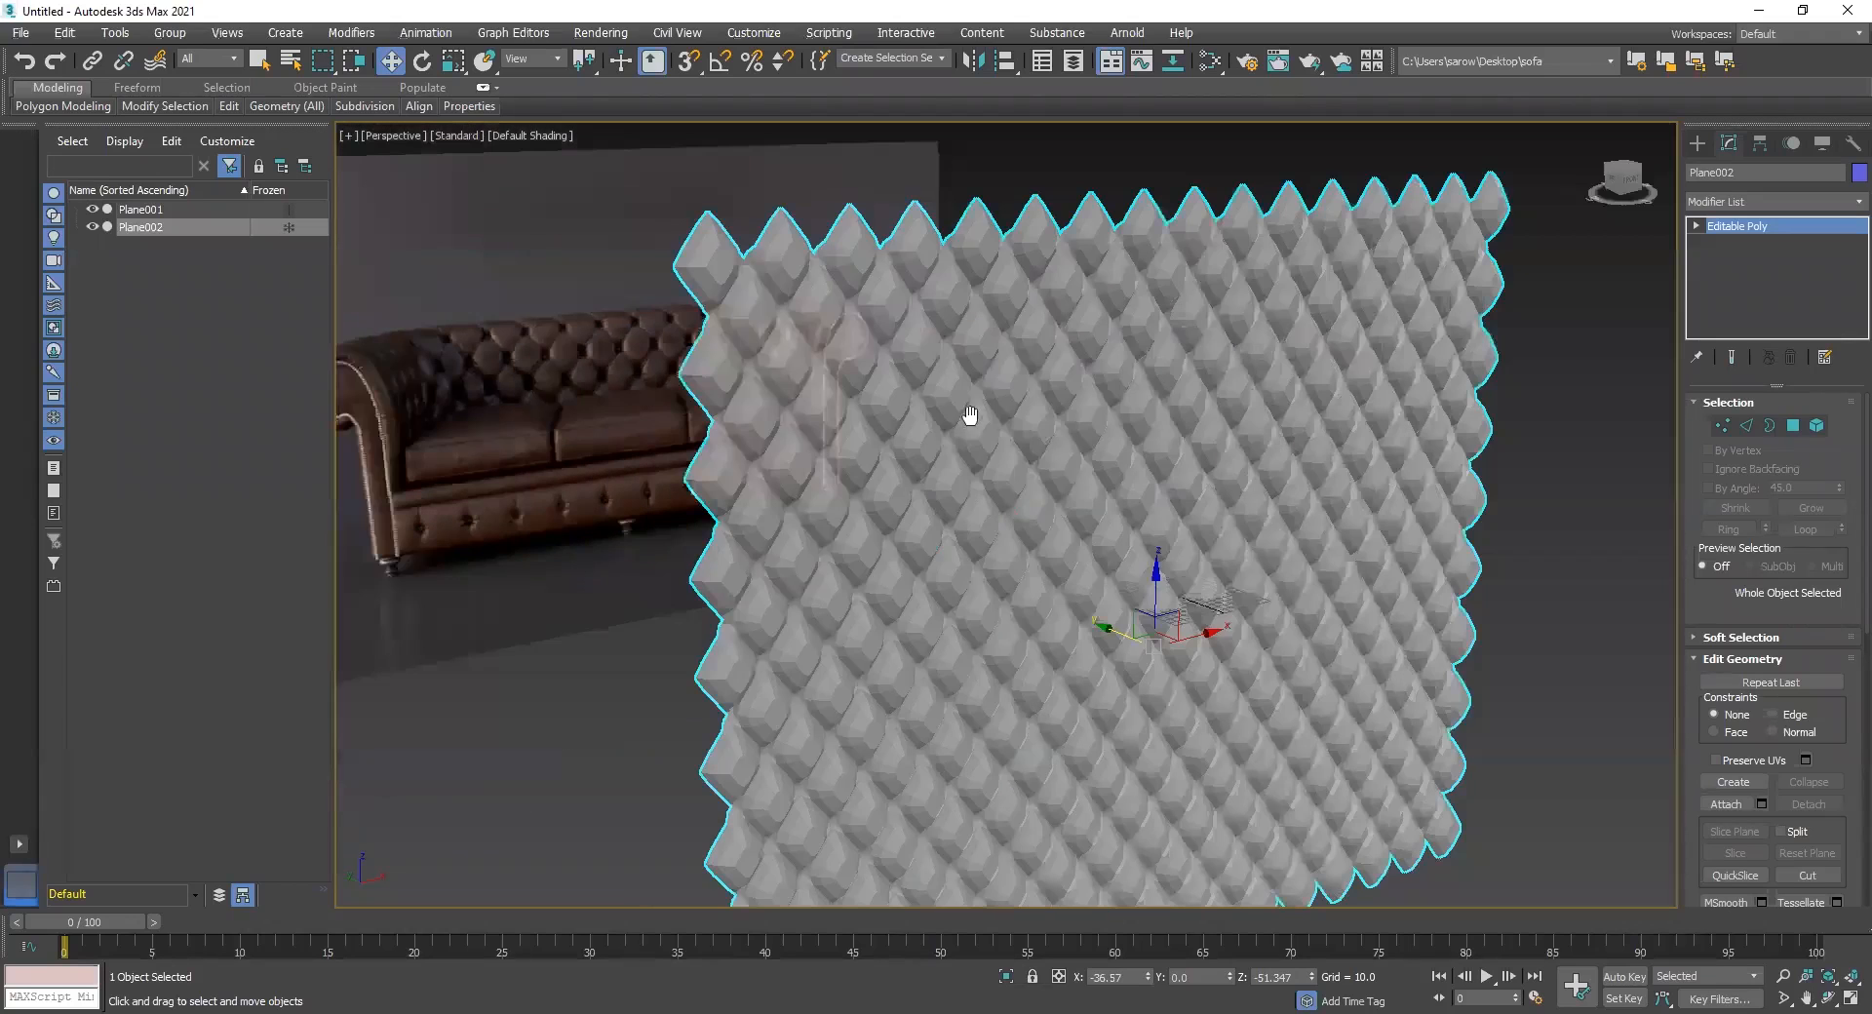
pyautogui.keyDown('alt'); pyautogui.moveTo(977, 563); pyautogui.dragTo(939, 597, button='middle'); pyautogui.keyUp('alt')
# Turn off the see-through display of the diamond panel and change its object color to light gray
pyautogui.hotkey('alt', 'x')
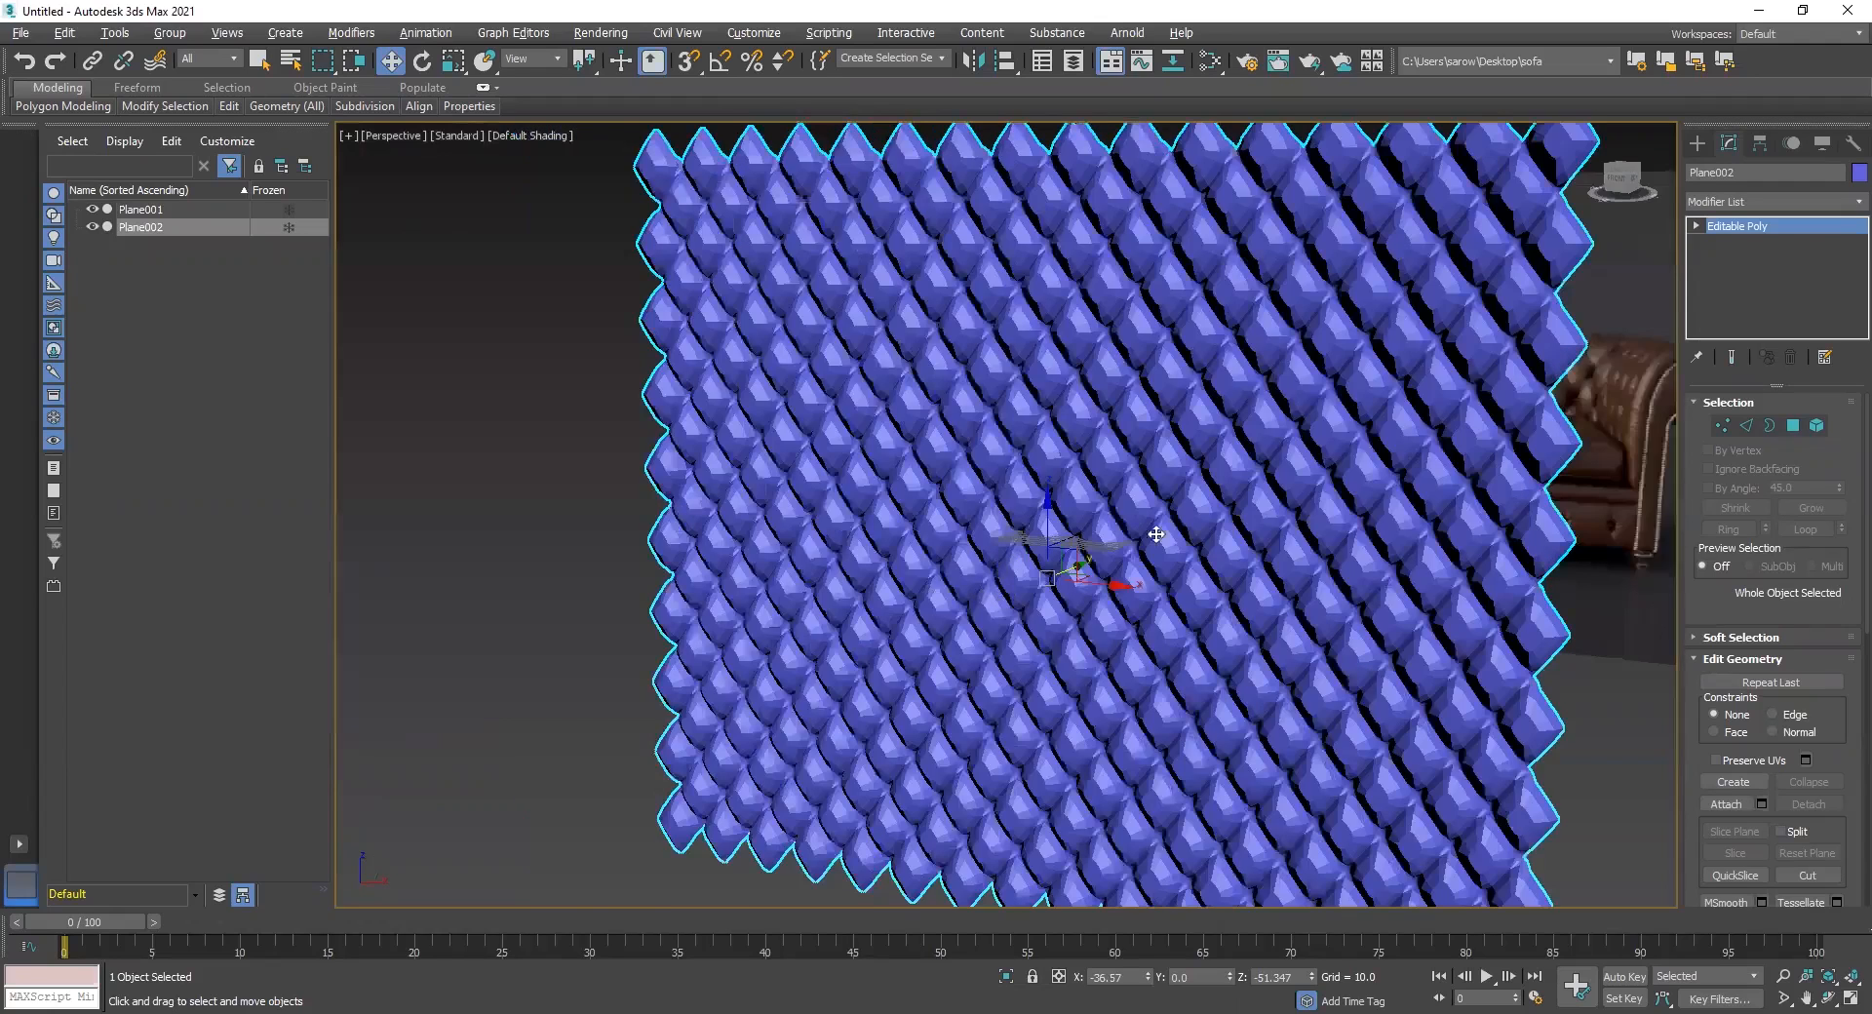
pyautogui.scroll(3, 1209, 491)
pyautogui.keyDown('alt'); pyautogui.moveTo(1170, 507); pyautogui.dragTo(1214, 501, button='middle'); pyautogui.keyUp('alt')
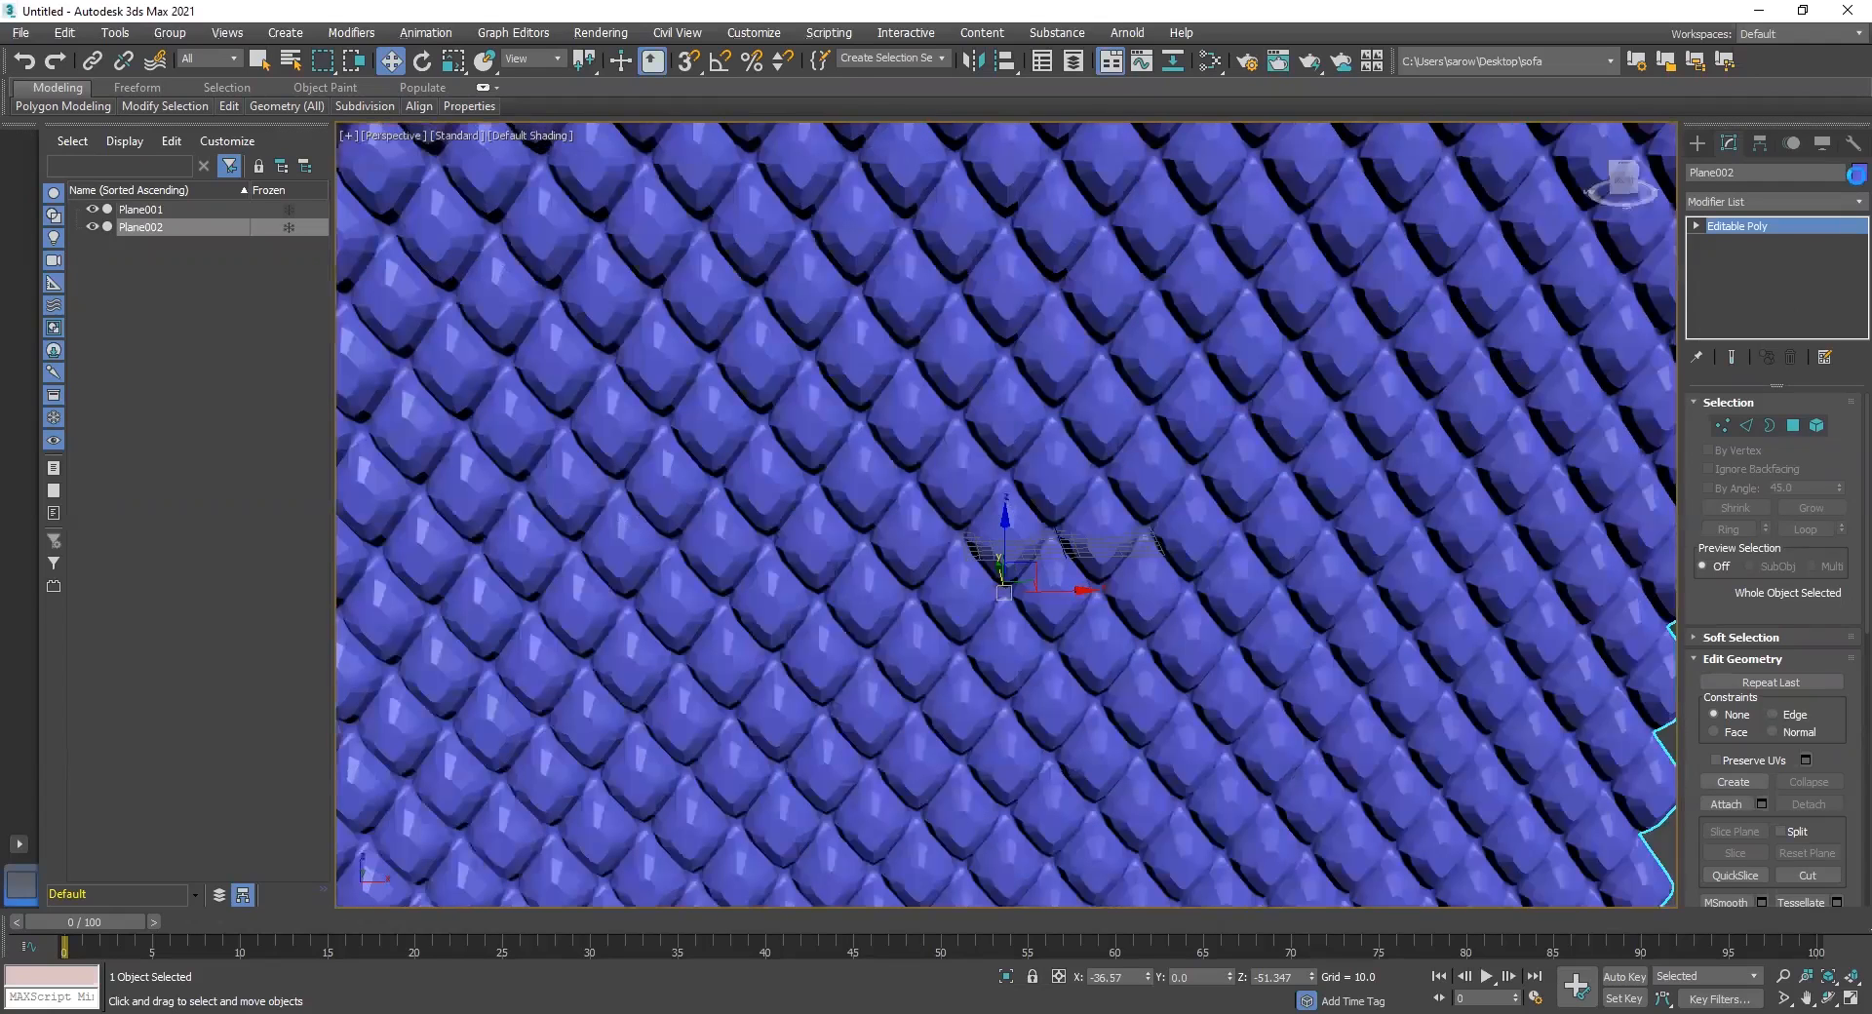
pyautogui.click(1860, 173)
pyautogui.click(1093, 442)
pyautogui.click(1380, 499)
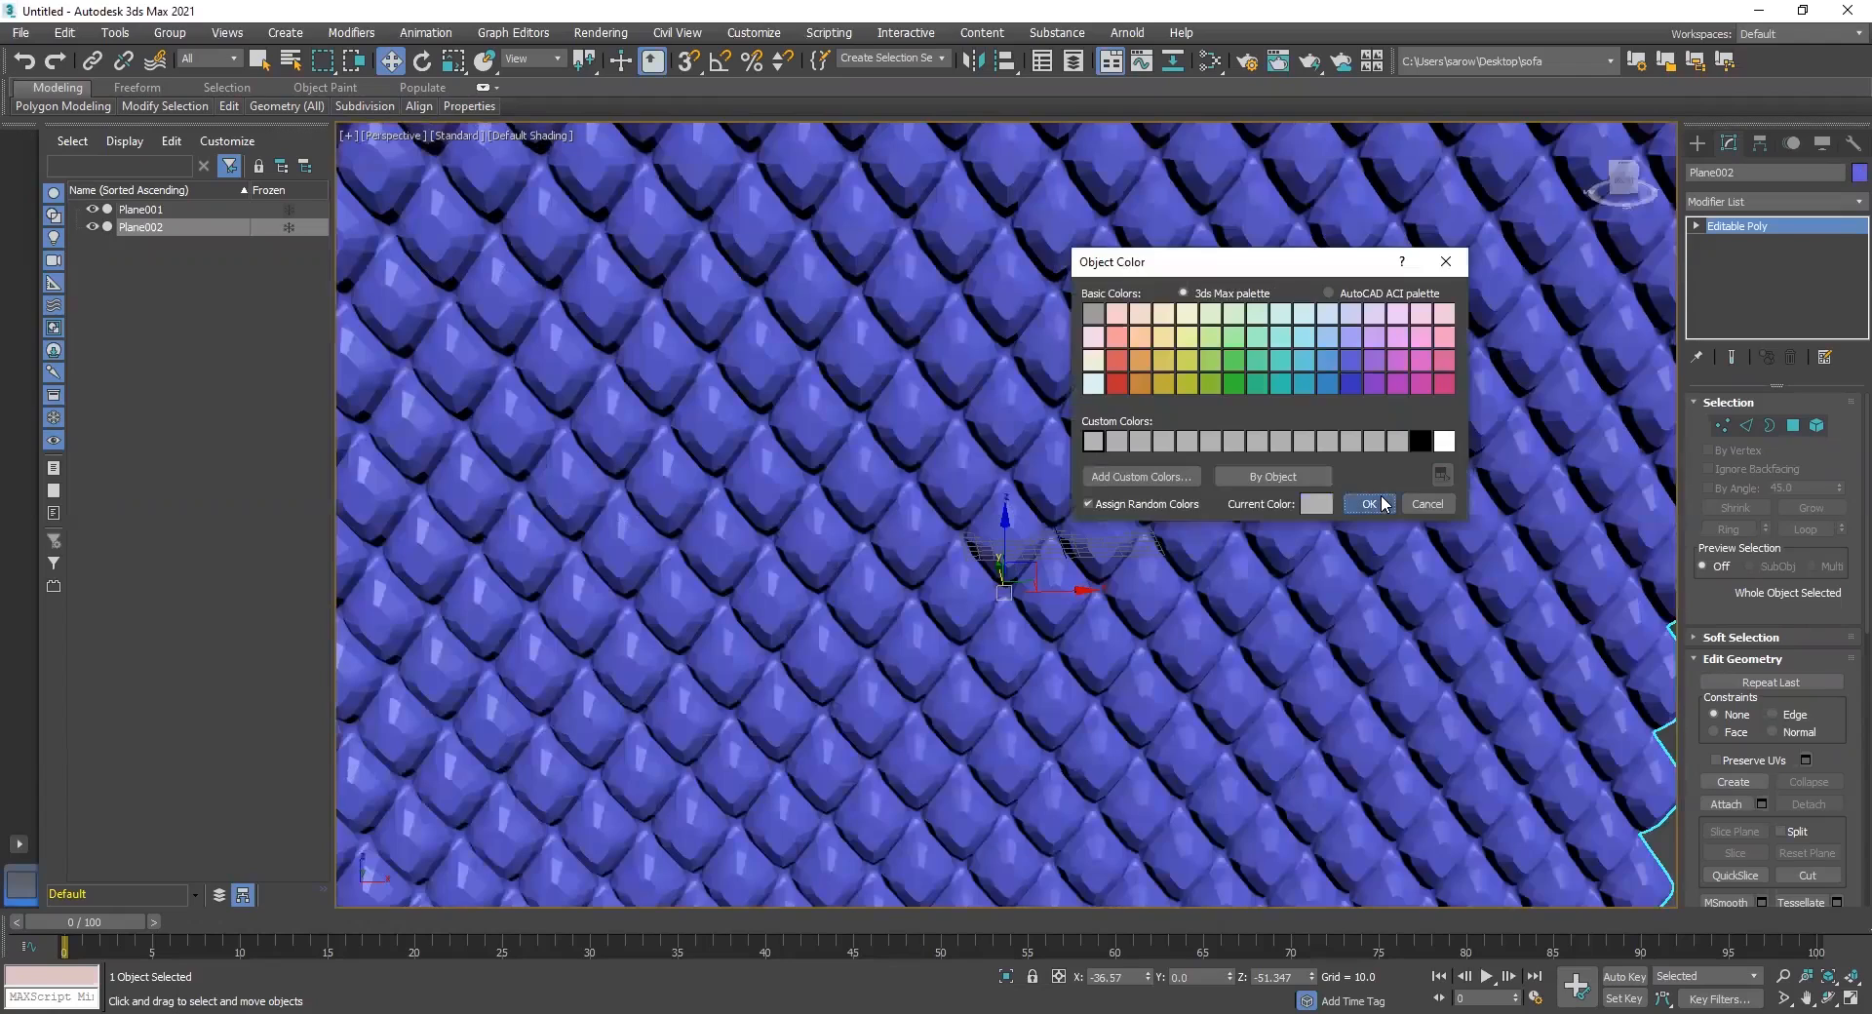
# Apply a TurboSmooth modifier to the diamond panel with 2 iterations
pyautogui.keyDown('alt'); pyautogui.moveTo(992, 583); pyautogui.dragTo(873, 638, button='middle'); pyautogui.keyUp('alt')
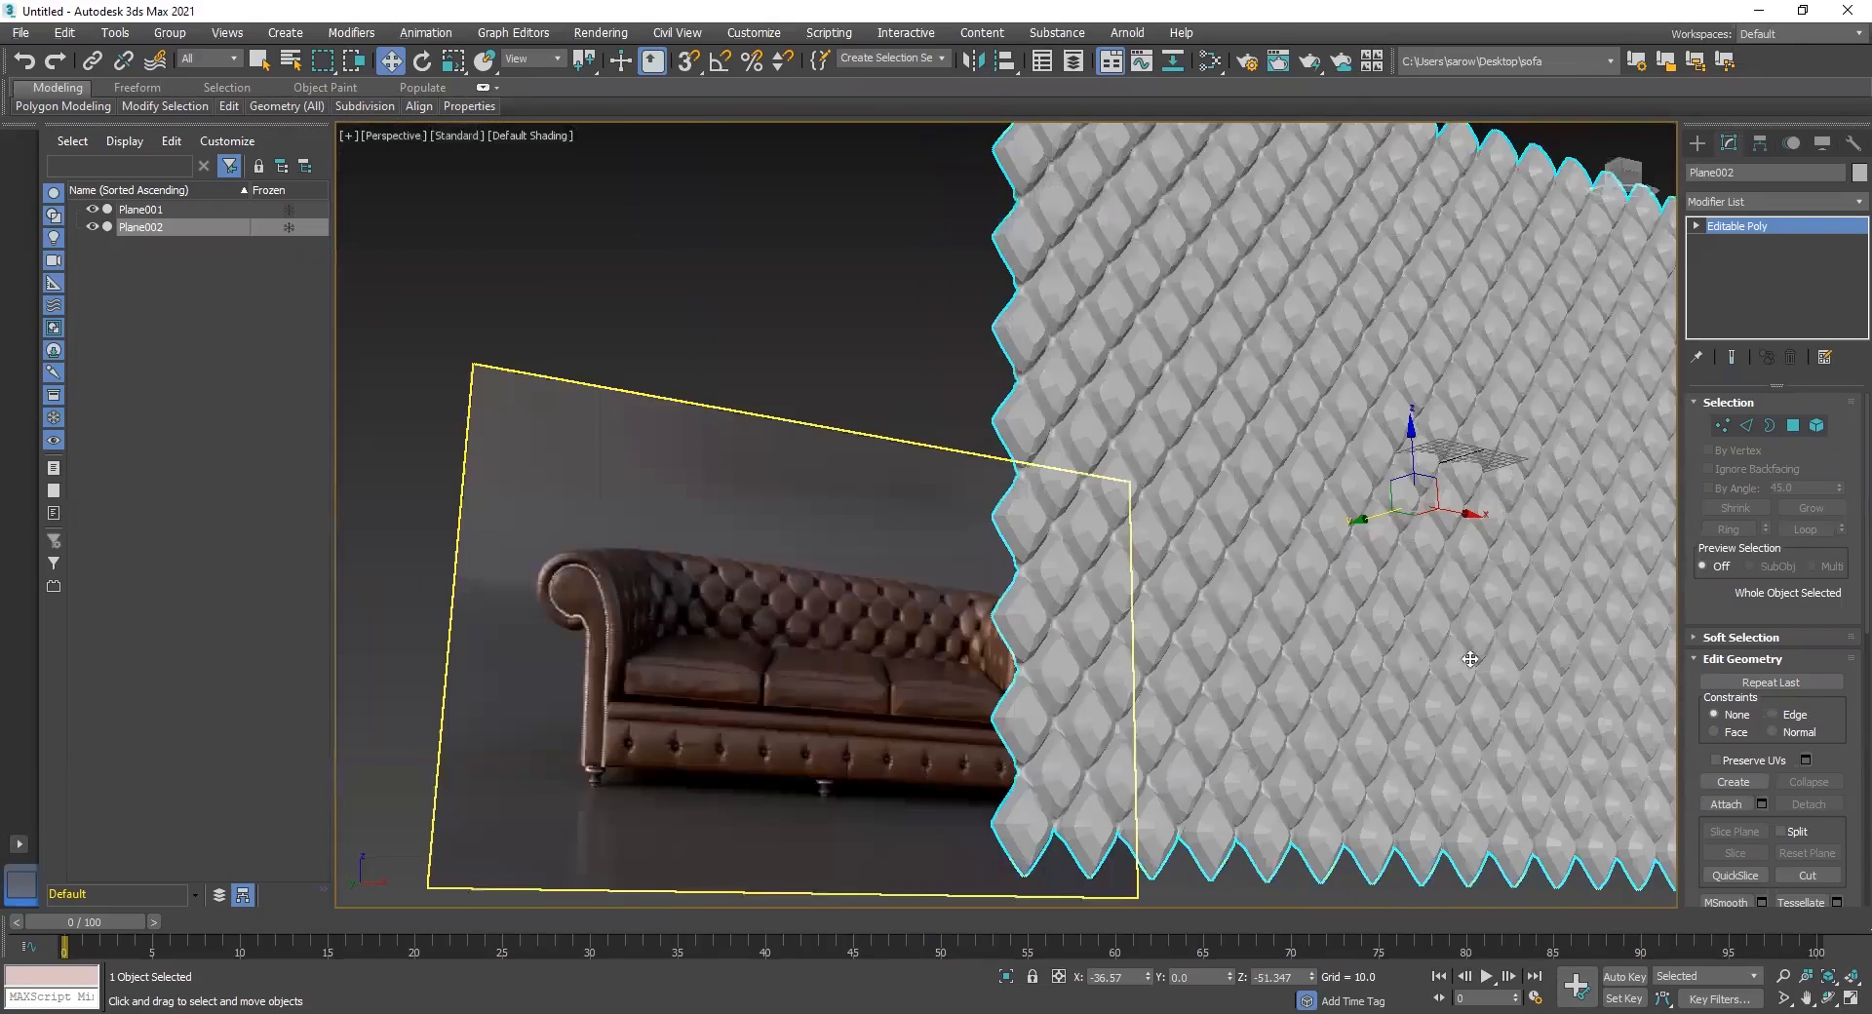
pyautogui.keyDown('alt'); pyautogui.moveTo(1507, 652); pyautogui.dragTo(1235, 646, button='middle'); pyautogui.keyUp('alt')
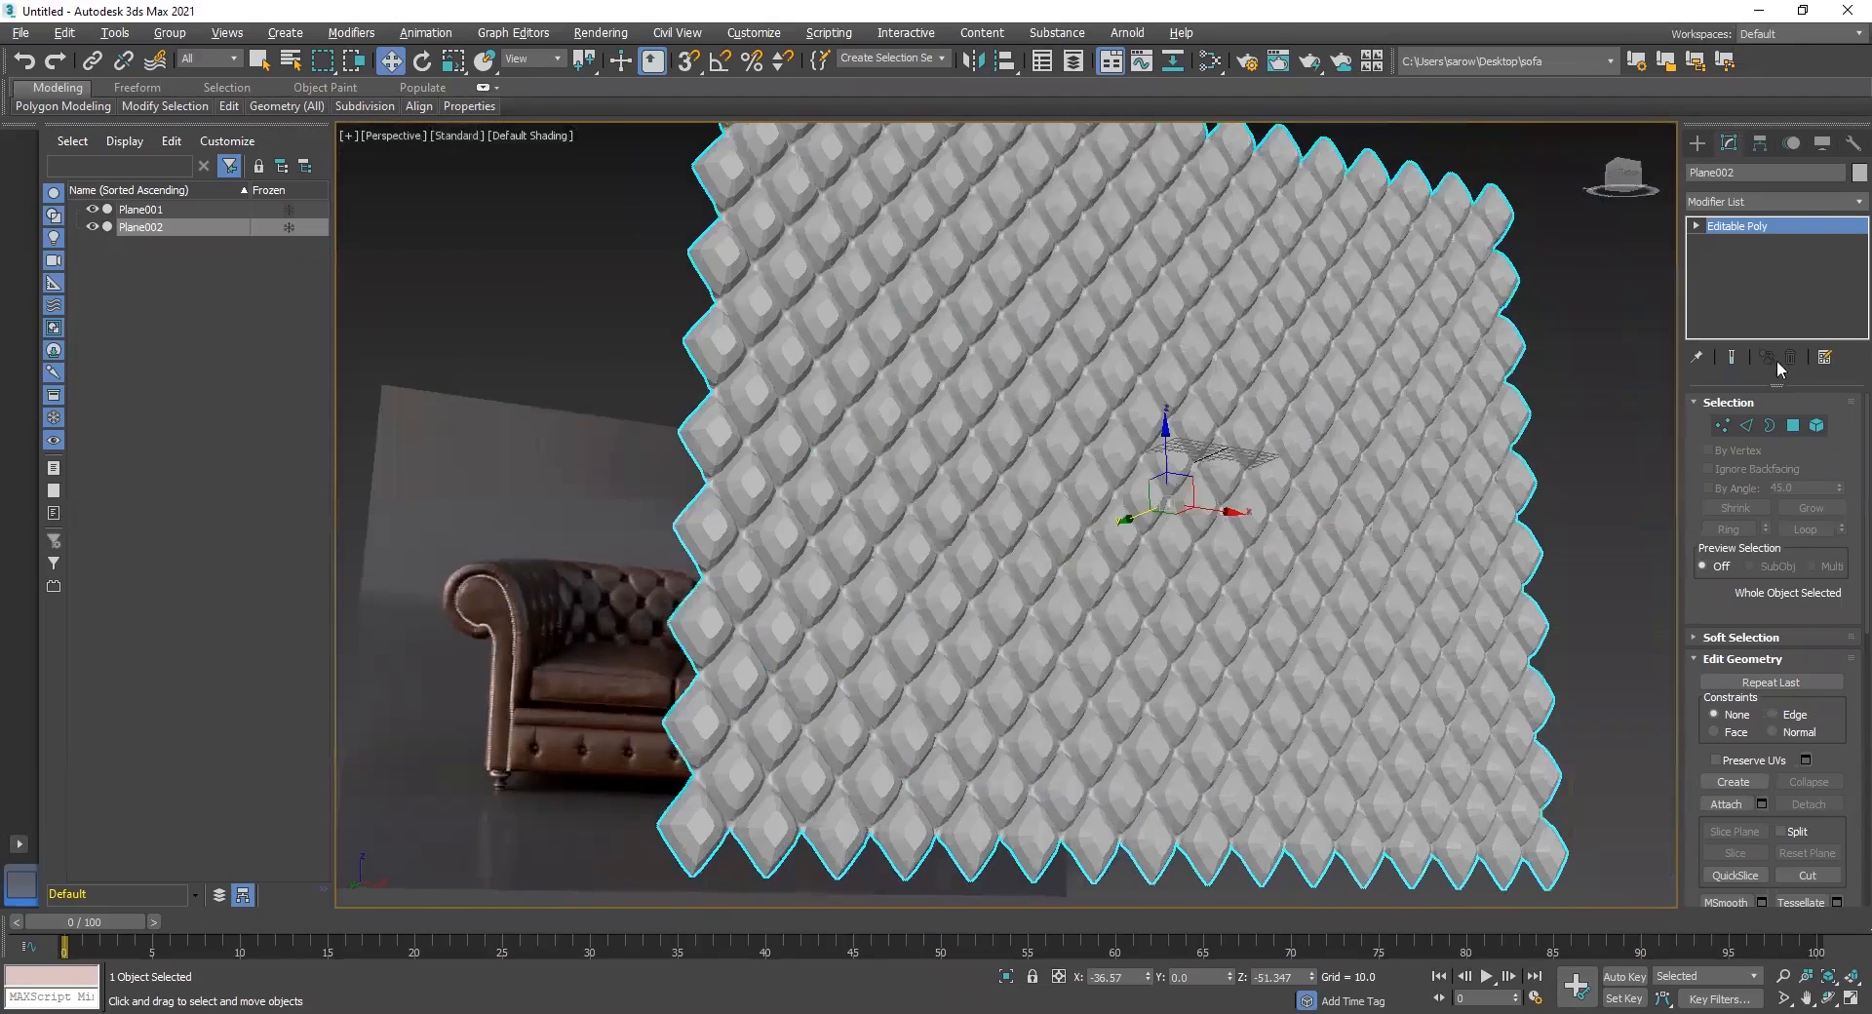
pyautogui.click(1795, 205)
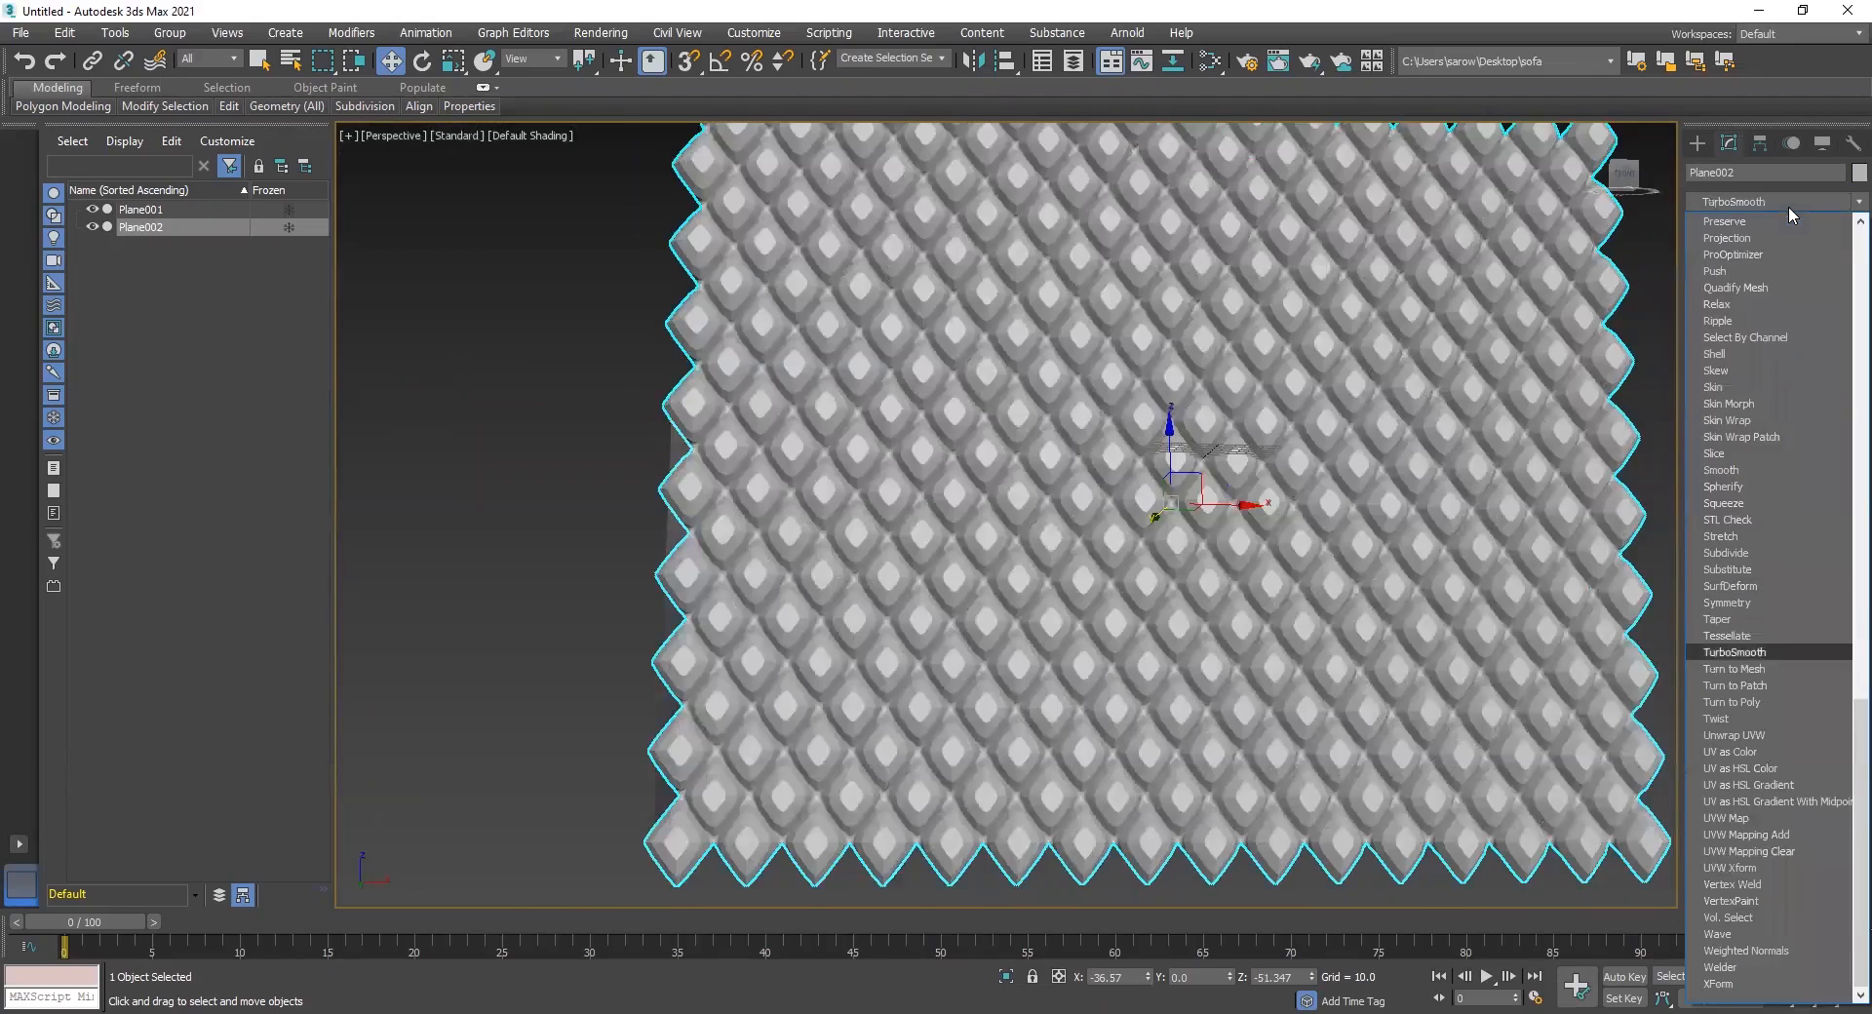
pyautogui.click(1731, 652)
pyautogui.keyDown('alt'); pyautogui.moveTo(1162, 595); pyautogui.dragTo(1240, 565, button='middle'); pyautogui.keyUp('alt')
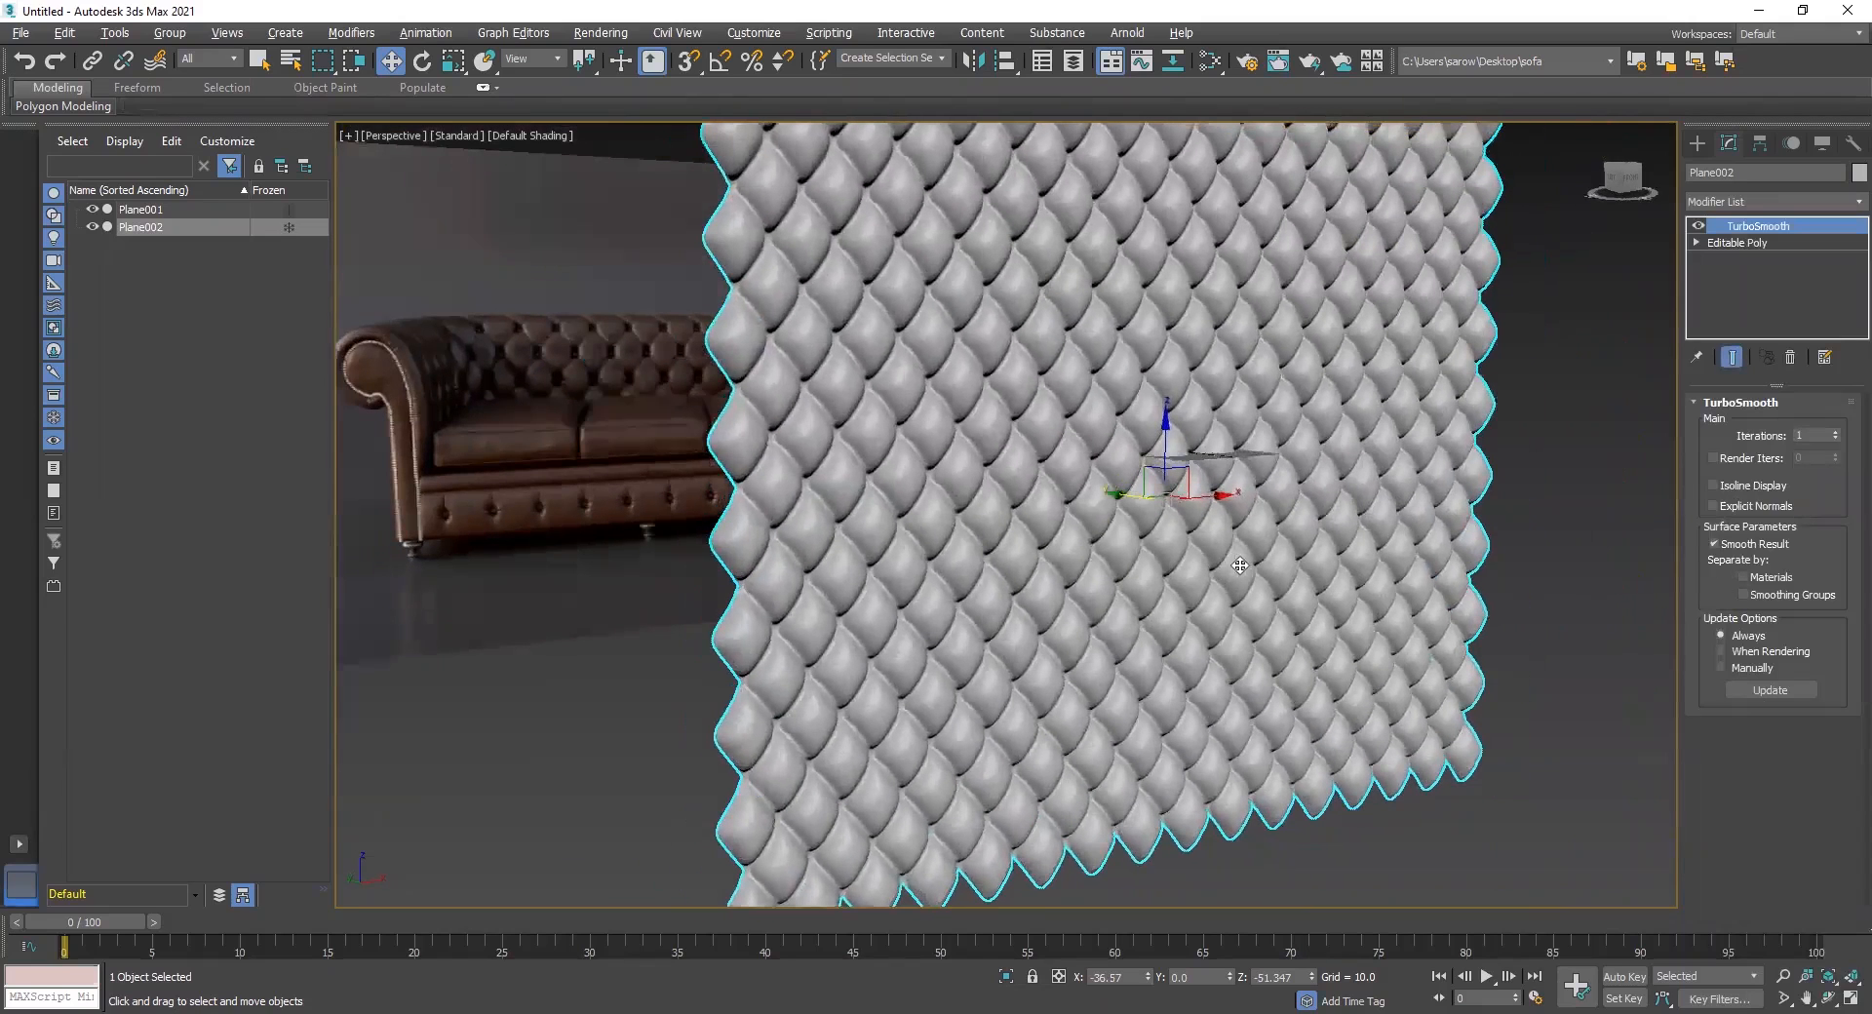
pyautogui.click(1837, 440)
pyautogui.click(1838, 432)
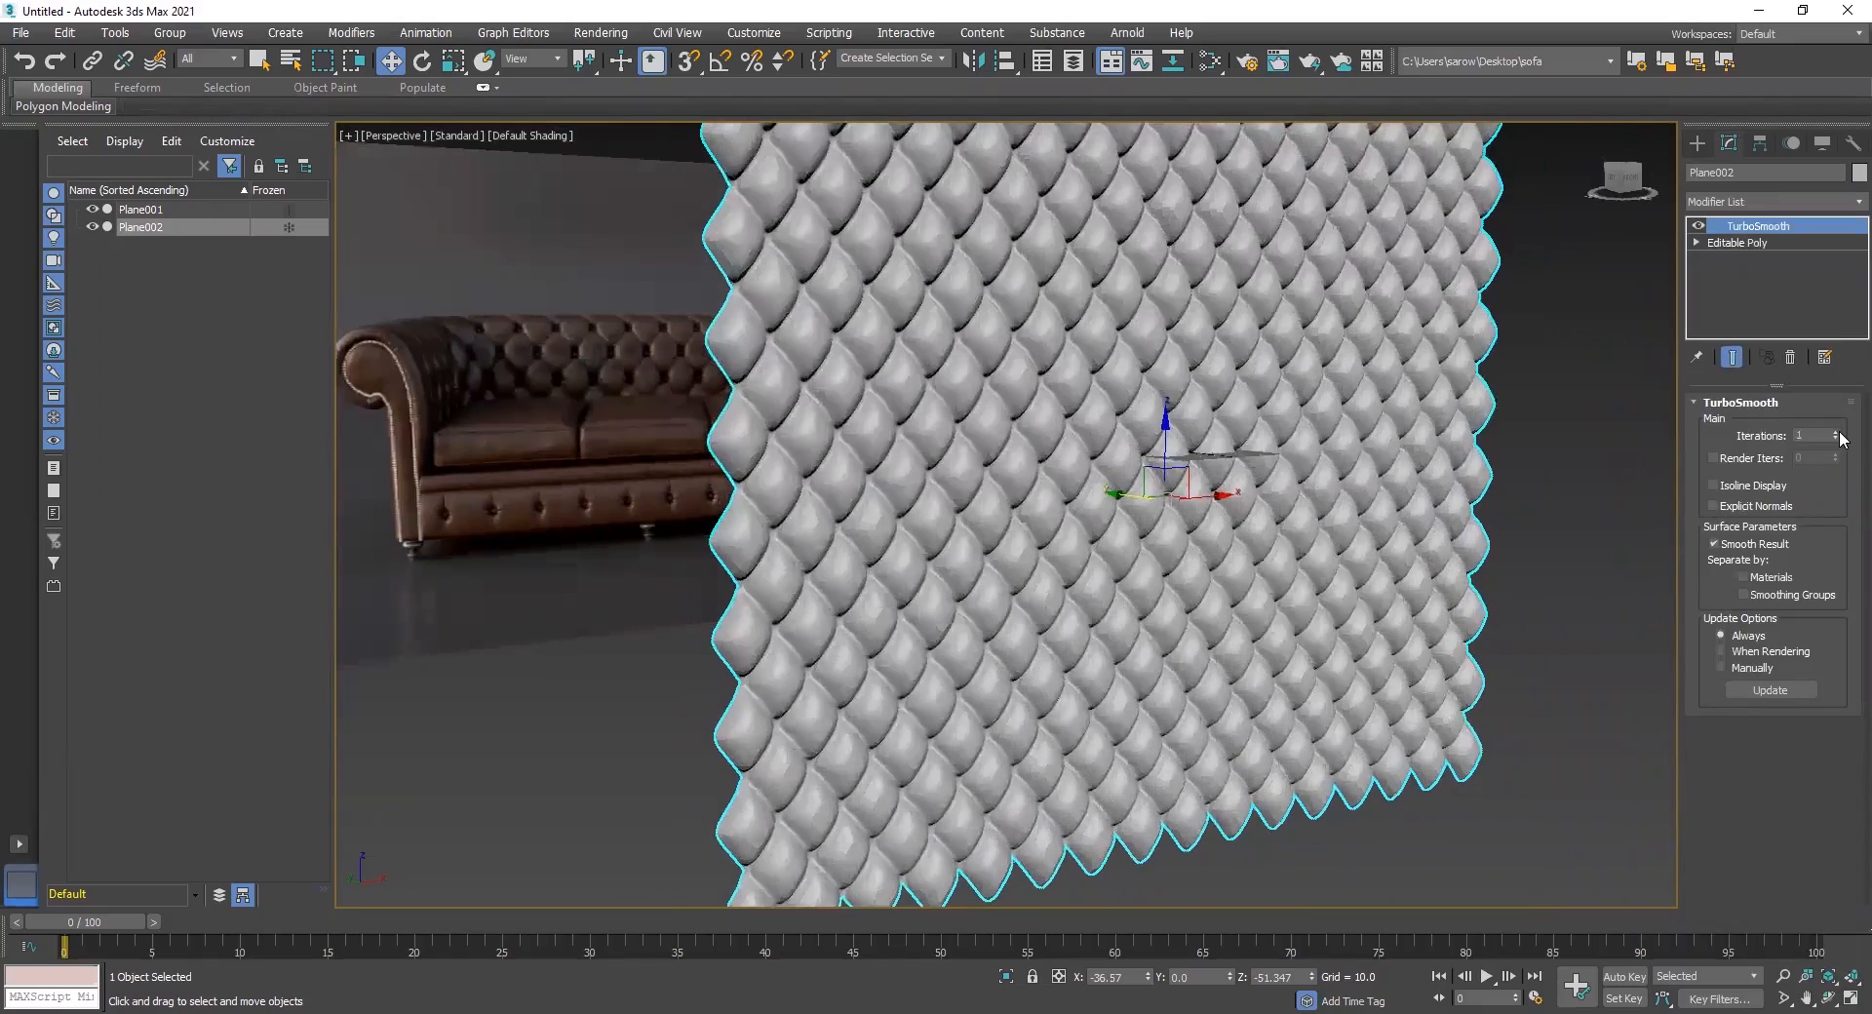
# Flatten the smoothed panel by scaling it along the Y axis to about 40%, comparing it with the sofa reference's tufting
pyautogui.keyDown('alt'); pyautogui.moveTo(1367, 507); pyautogui.dragTo(747, 493, button='middle'); pyautogui.keyUp('alt')
pyautogui.keyDown('alt'); pyautogui.moveTo(537, 409); pyautogui.dragTo(517, 365, button='middle'); pyautogui.keyUp('alt')
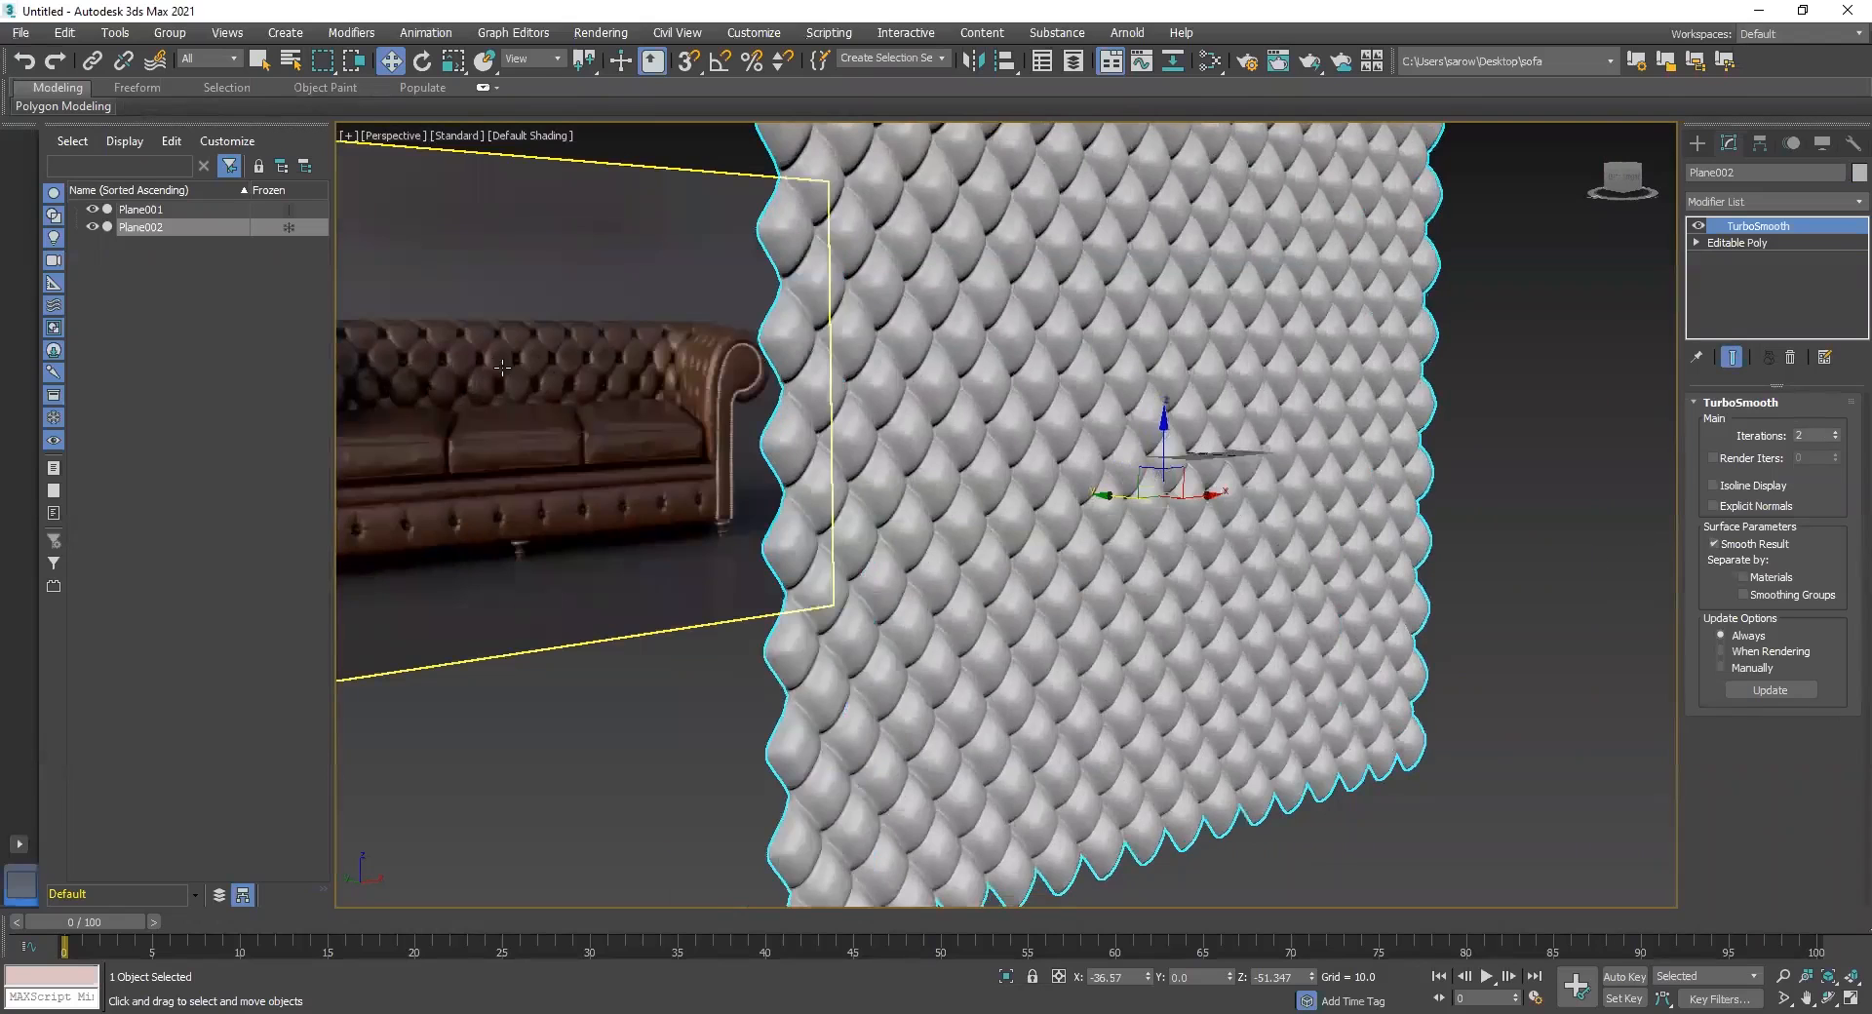
pyautogui.keyDown('alt'); pyautogui.moveTo(1013, 494); pyautogui.dragTo(1237, 523, button='middle'); pyautogui.keyUp('alt')
pyautogui.press('r')
pyautogui.moveTo(1231, 525); pyautogui.dragTo(1160, 483)
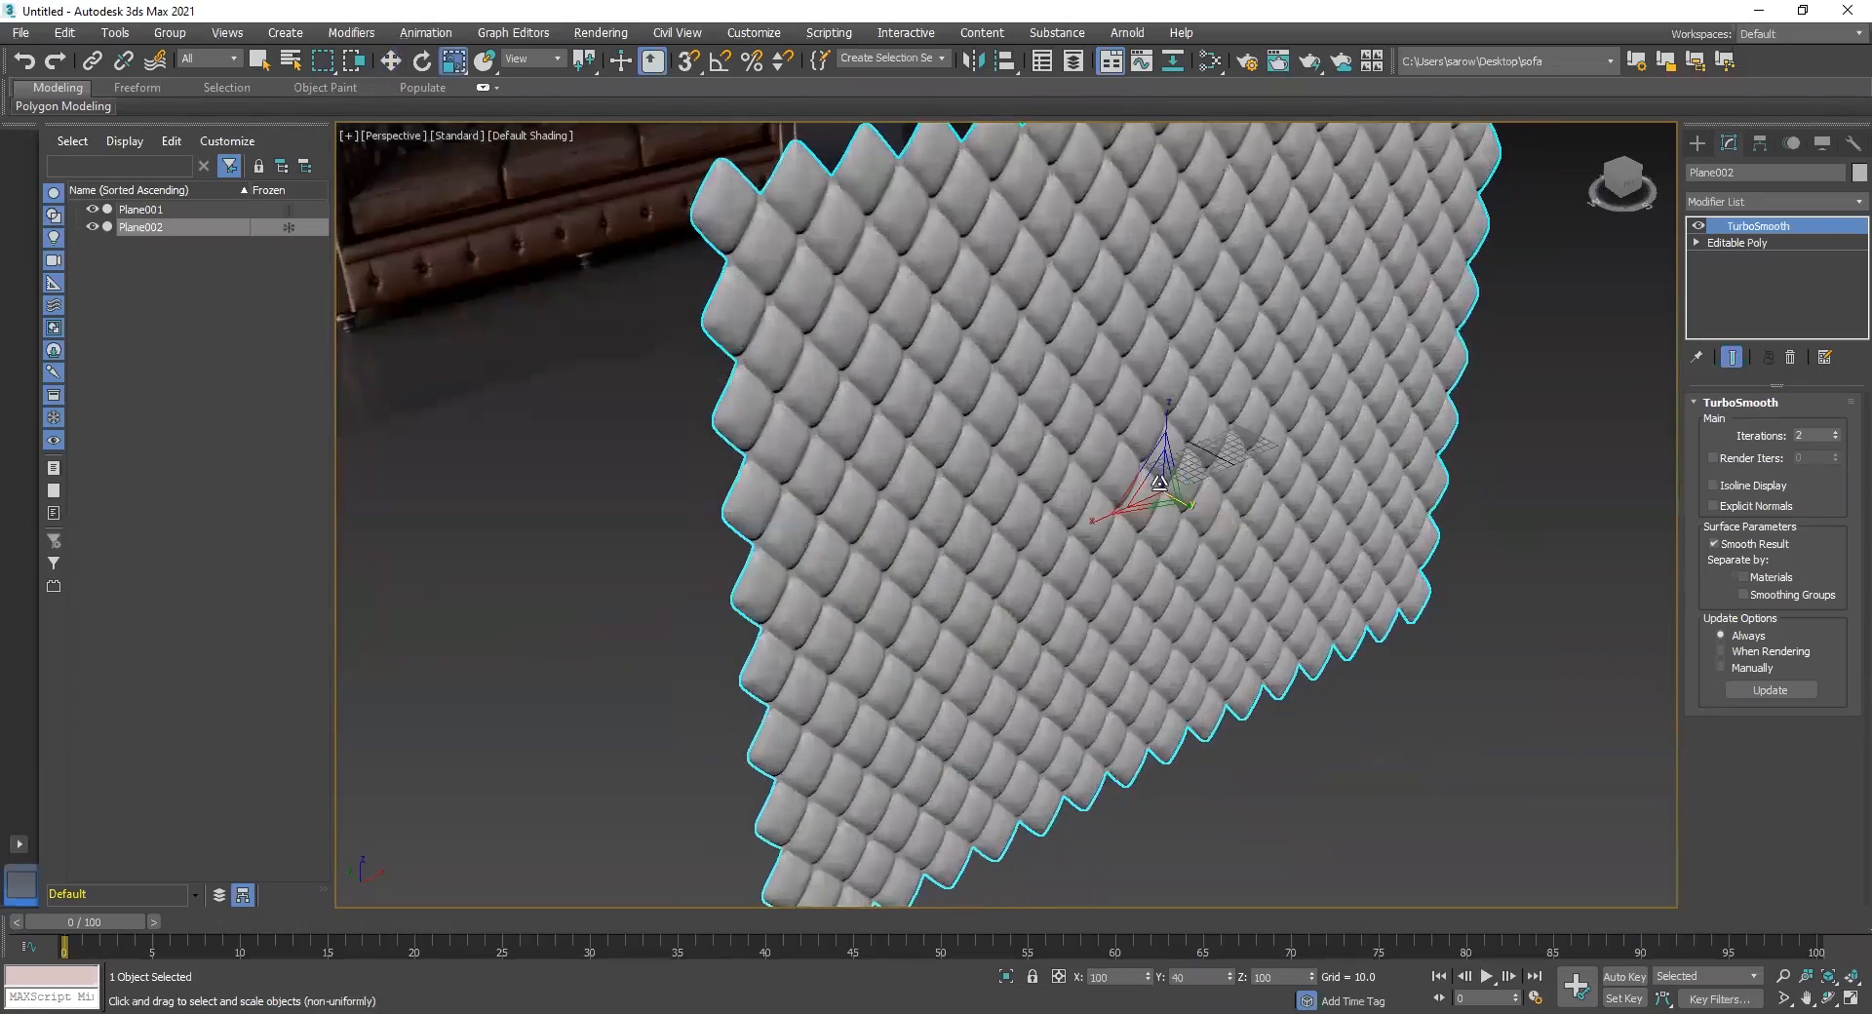
pyautogui.keyDown('alt'); pyautogui.moveTo(1059, 544); pyautogui.dragTo(1010, 543, button='middle'); pyautogui.keyUp('alt')
pyautogui.keyDown('alt'); pyautogui.moveTo(1259, 540); pyautogui.dragTo(1300, 491, button='middle'); pyautogui.keyUp('alt')
pyautogui.moveTo(1302, 491); pyautogui.dragTo(1296, 487)
pyautogui.keyDown('alt'); pyautogui.moveTo(1296, 487); pyautogui.dragTo(1142, 565, button='middle'); pyautogui.keyUp('alt')
pyautogui.keyDown('alt'); pyautogui.moveTo(1268, 561); pyautogui.dragTo(1427, 545, button='middle'); pyautogui.keyUp('alt')
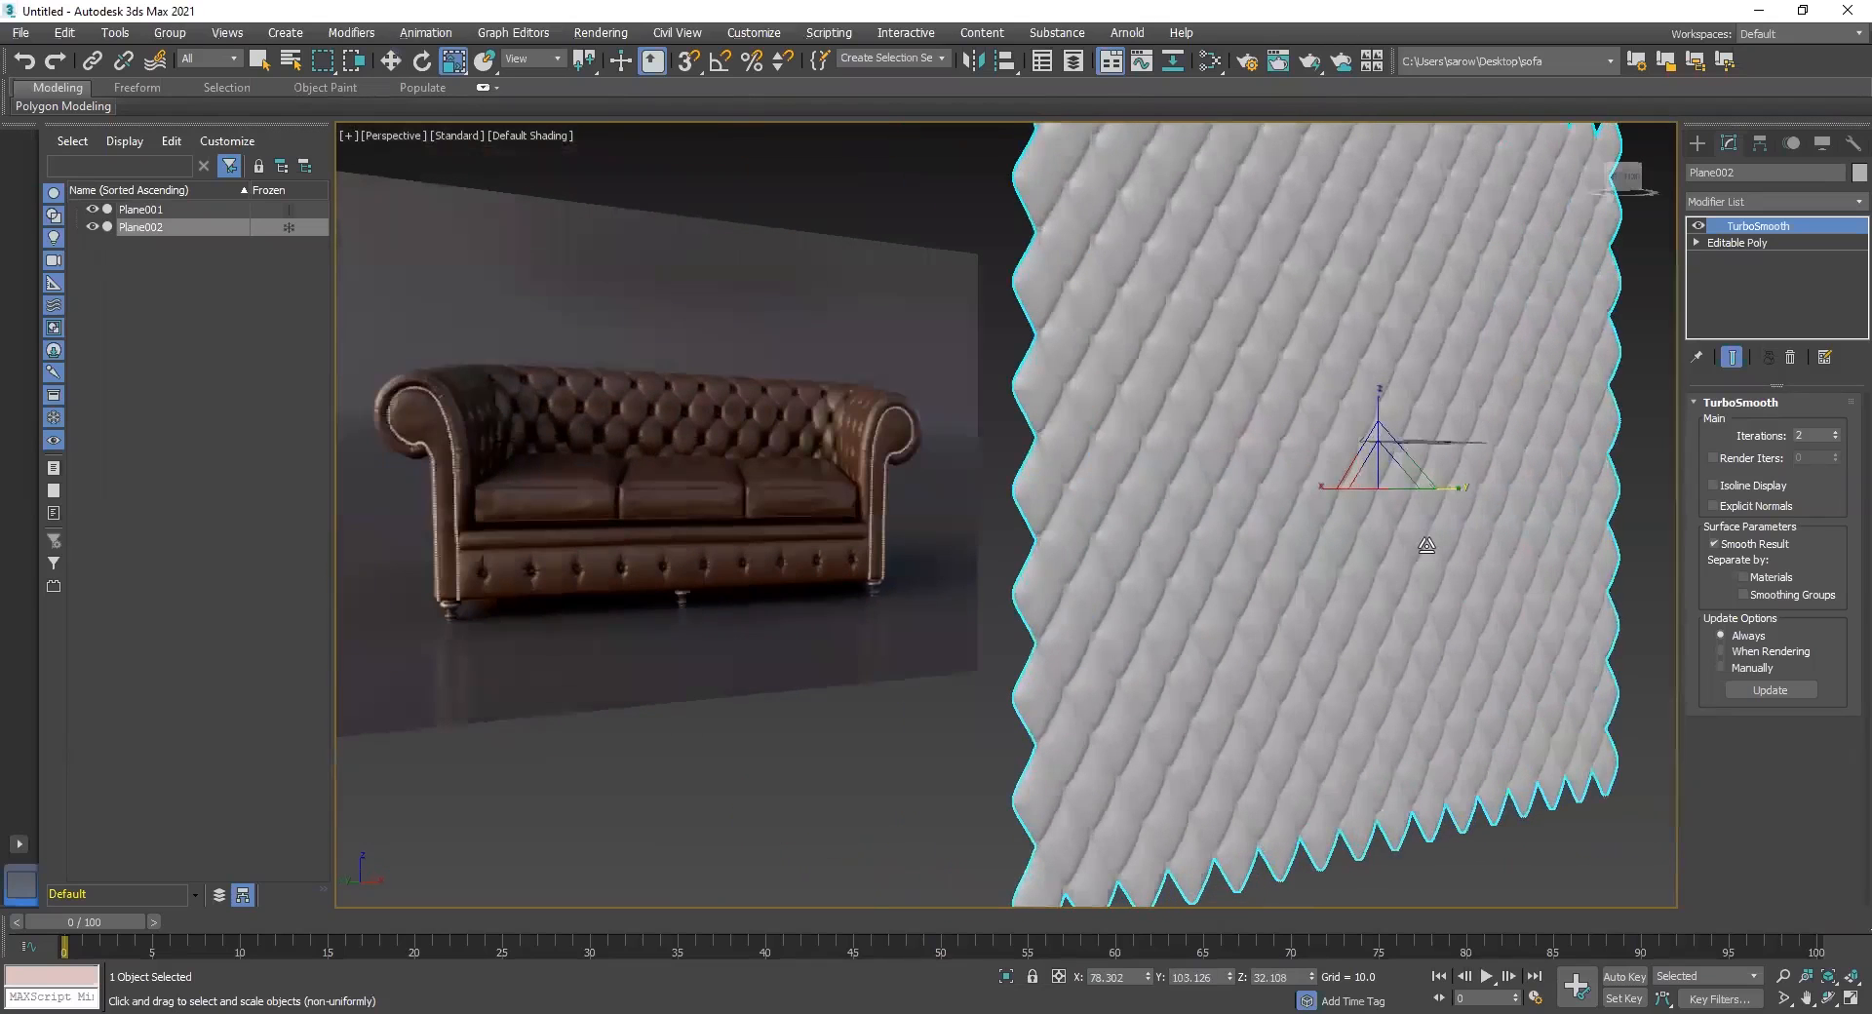
# Thicken the panel slightly by scaling it along the Y axis to a local Z scale of about 47.2
pyautogui.moveTo(1479, 485); pyautogui.dragTo(1492, 486)
pyautogui.keyDown('alt'); pyautogui.moveTo(1446, 620); pyautogui.dragTo(1072, 244, button='middle'); pyautogui.keyUp('alt')
pyautogui.scroll(3, 1134, 466)
pyautogui.scroll(3, 926, 235)
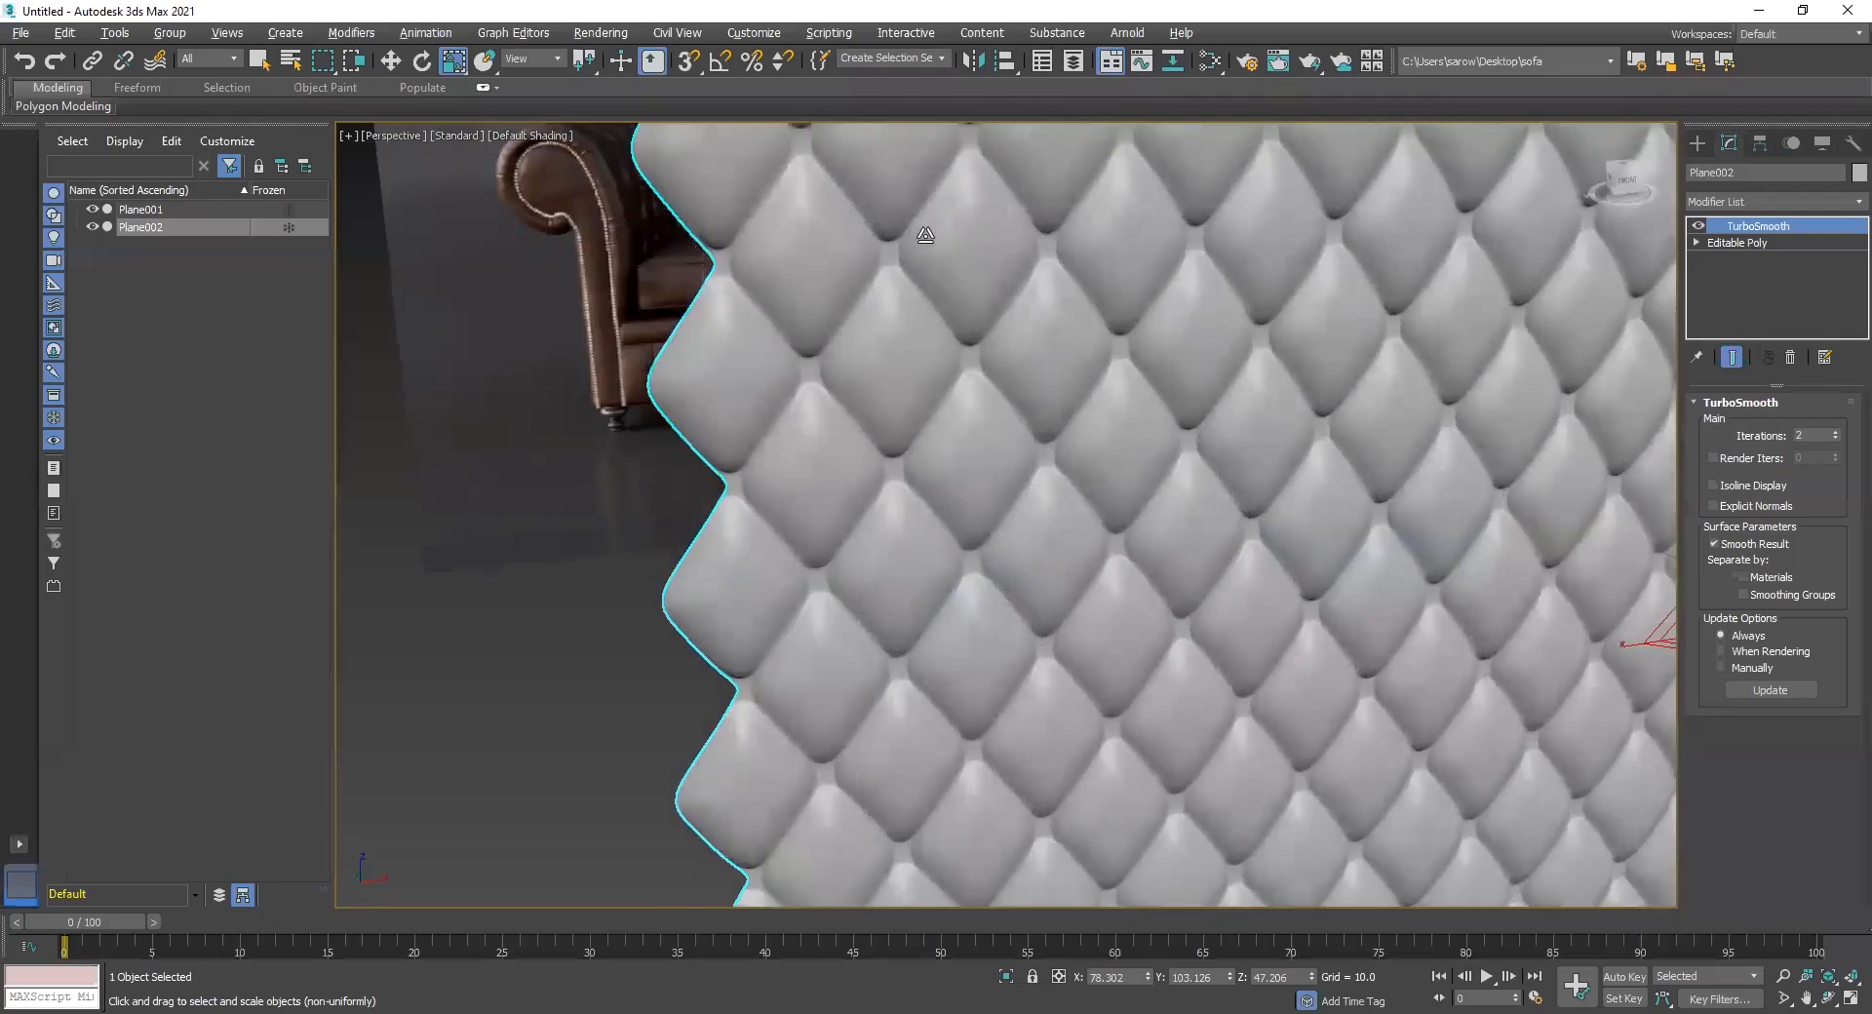
pyautogui.scroll(-5, 918, 241)
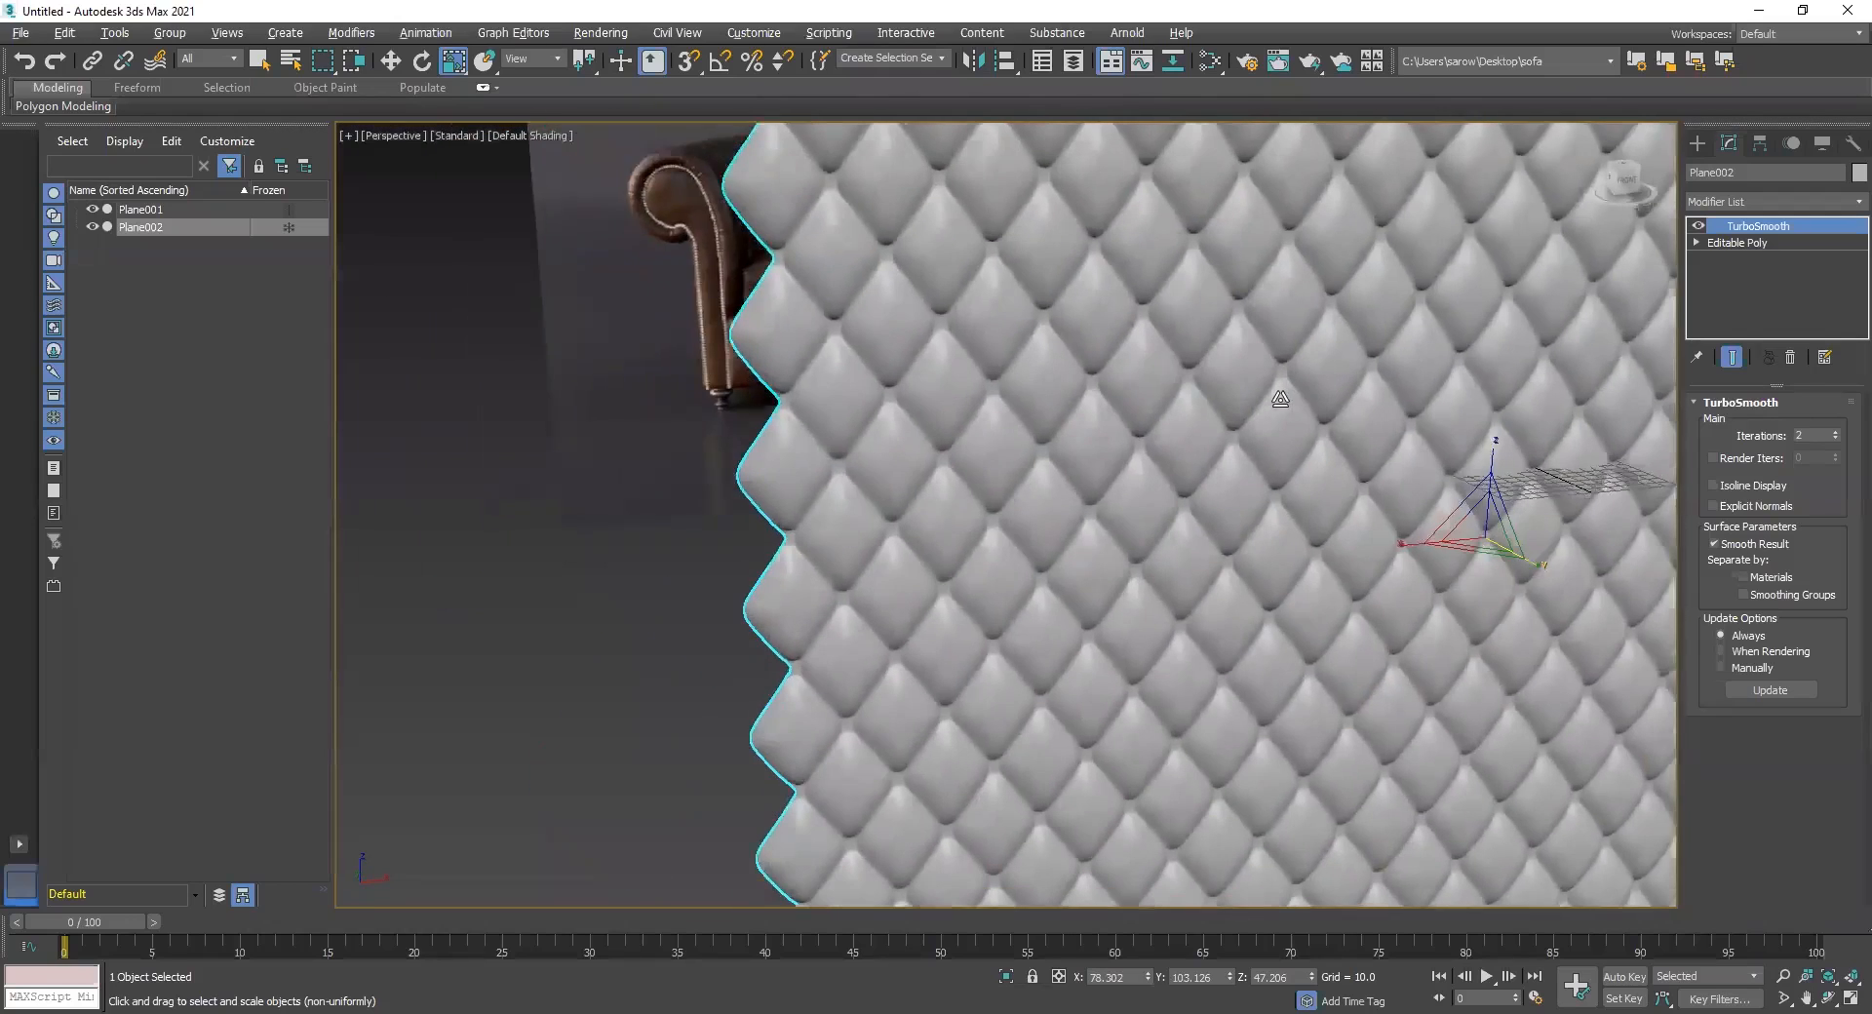
# In the top view, box-select the Editable Poly's recessed rear polygons over the first stretch at the panel's left end
pyautogui.press('t')
pyautogui.scroll(5, 1038, 566)
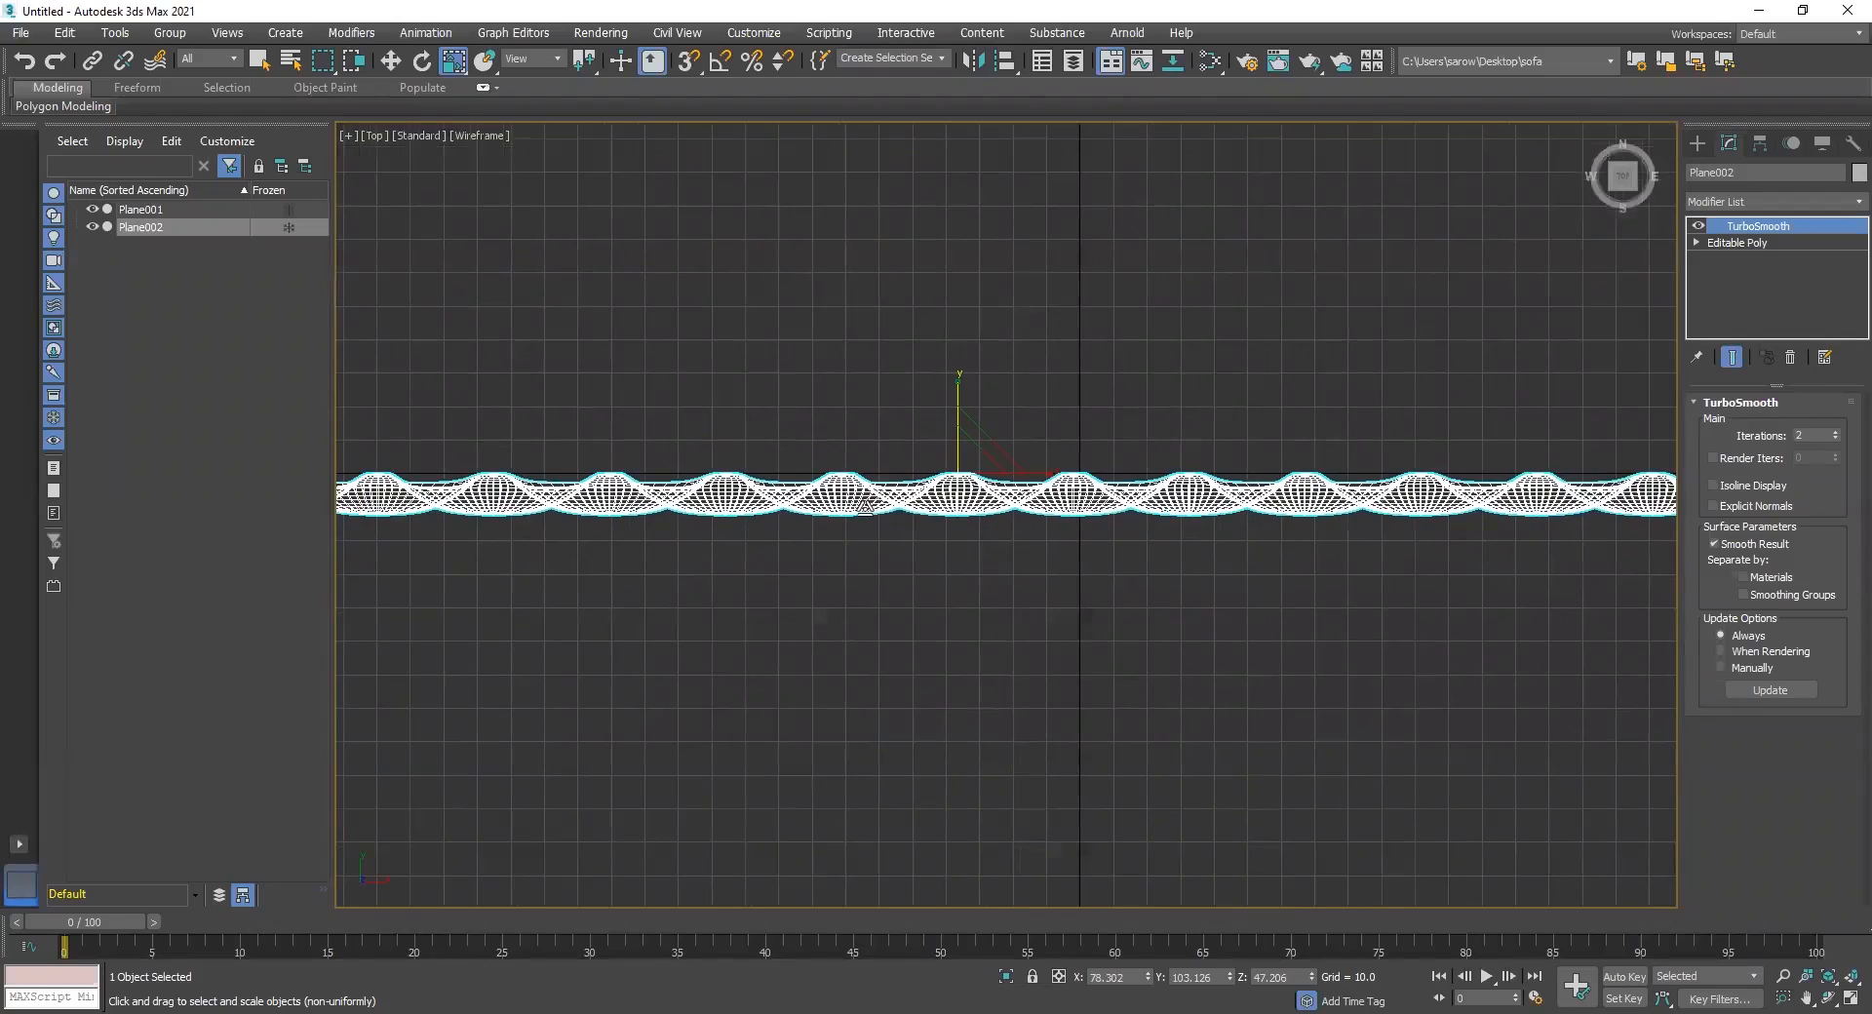
pyautogui.scroll(-2, 931, 504)
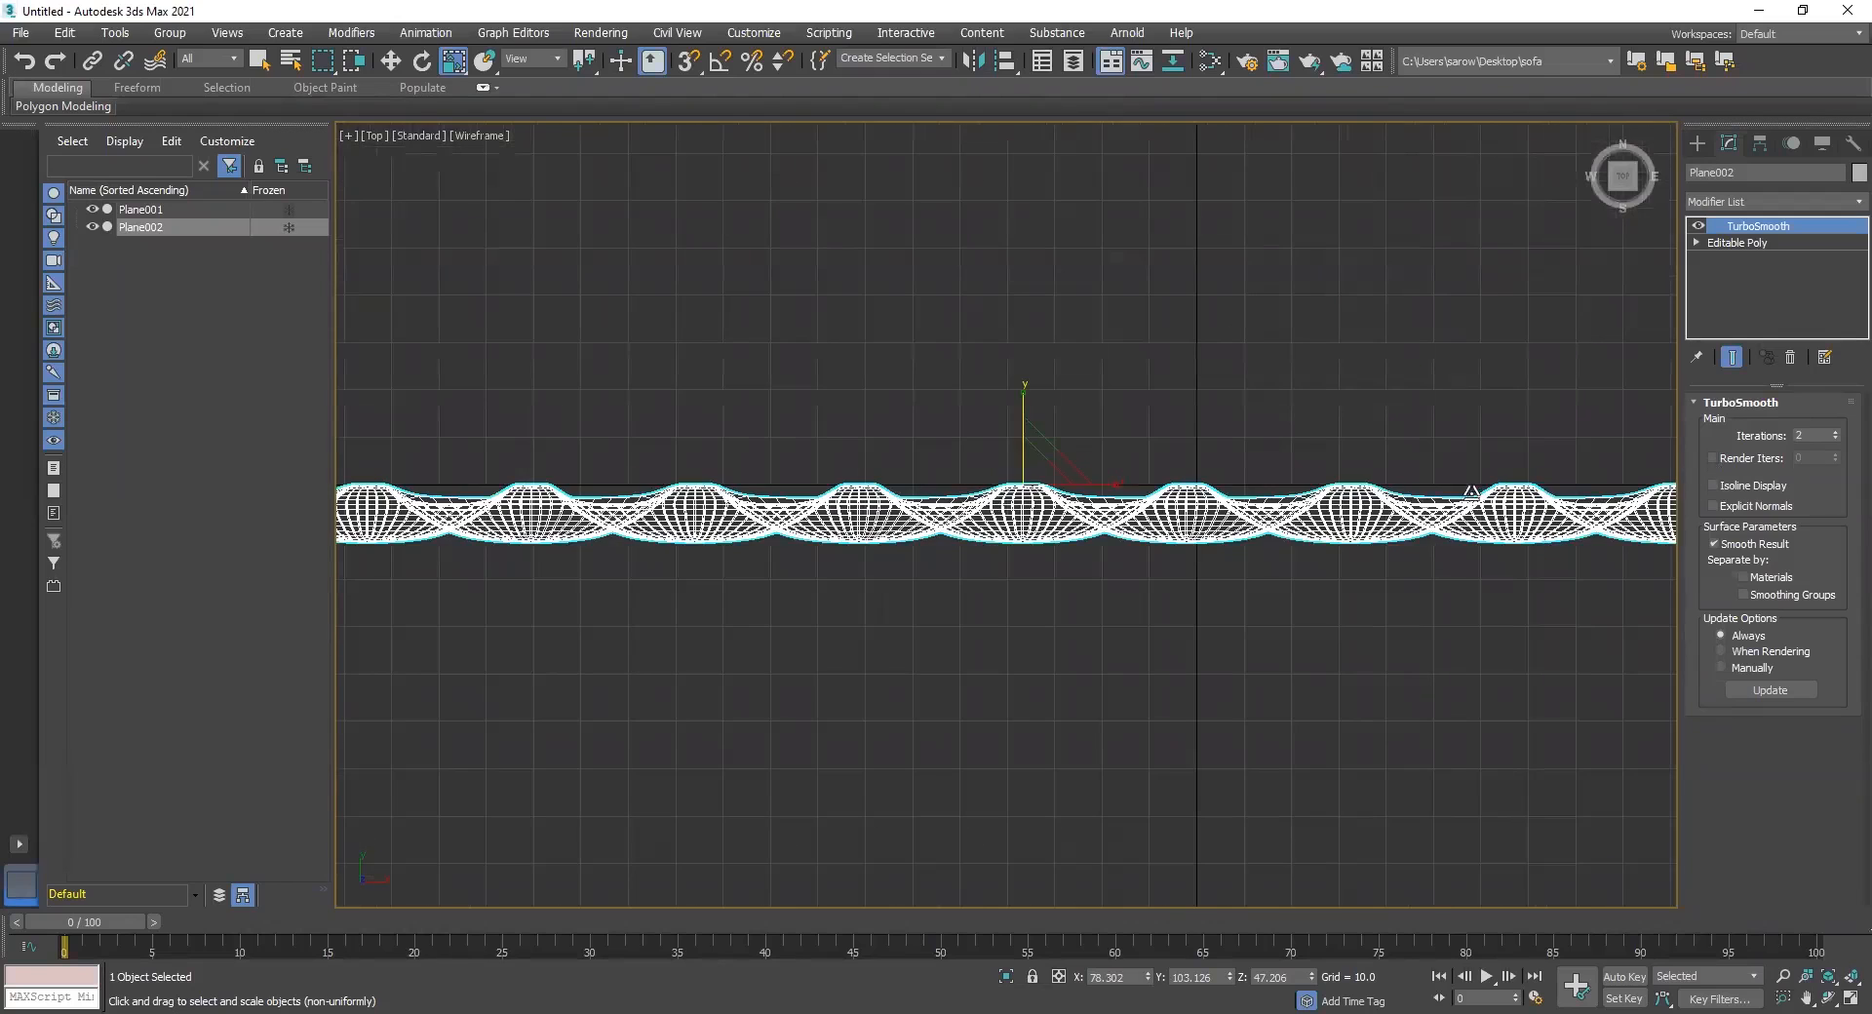
pyautogui.click(1761, 244)
pyautogui.scroll(-2, 1023, 473)
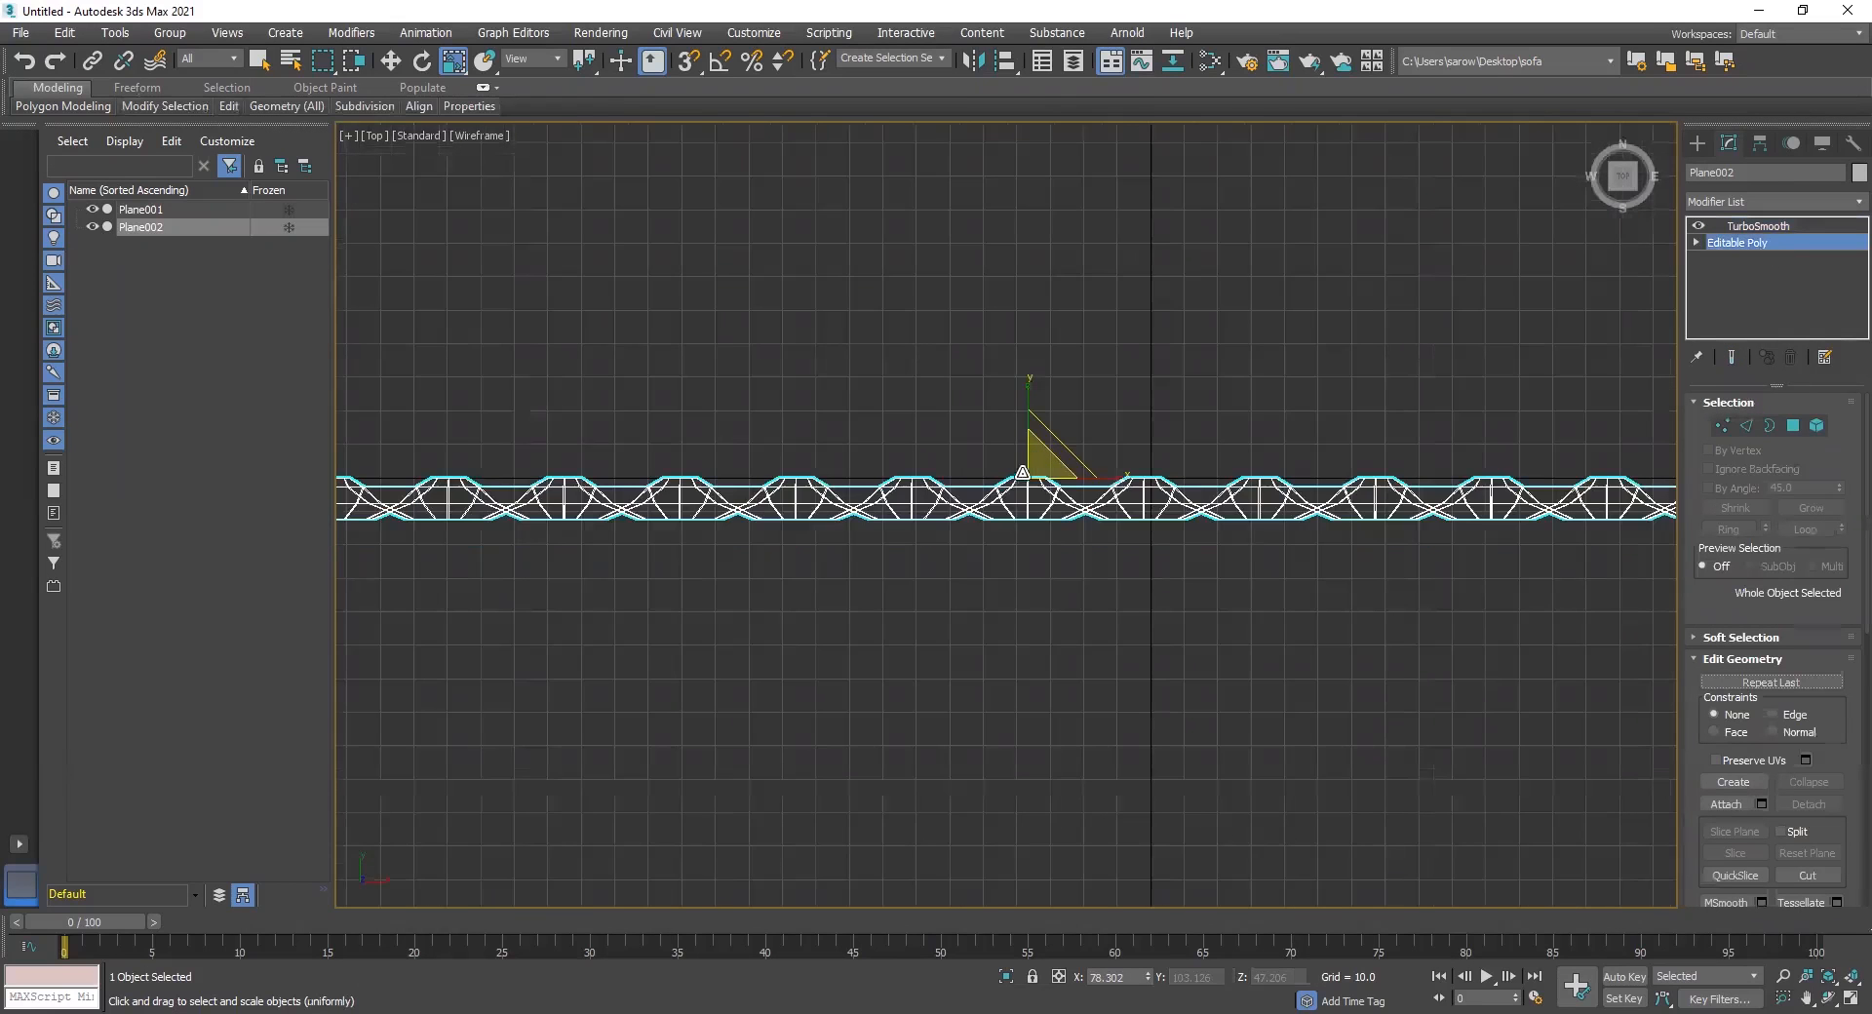
pyautogui.moveTo(1120, 522); pyautogui.dragTo(1137, 510, button='middle')
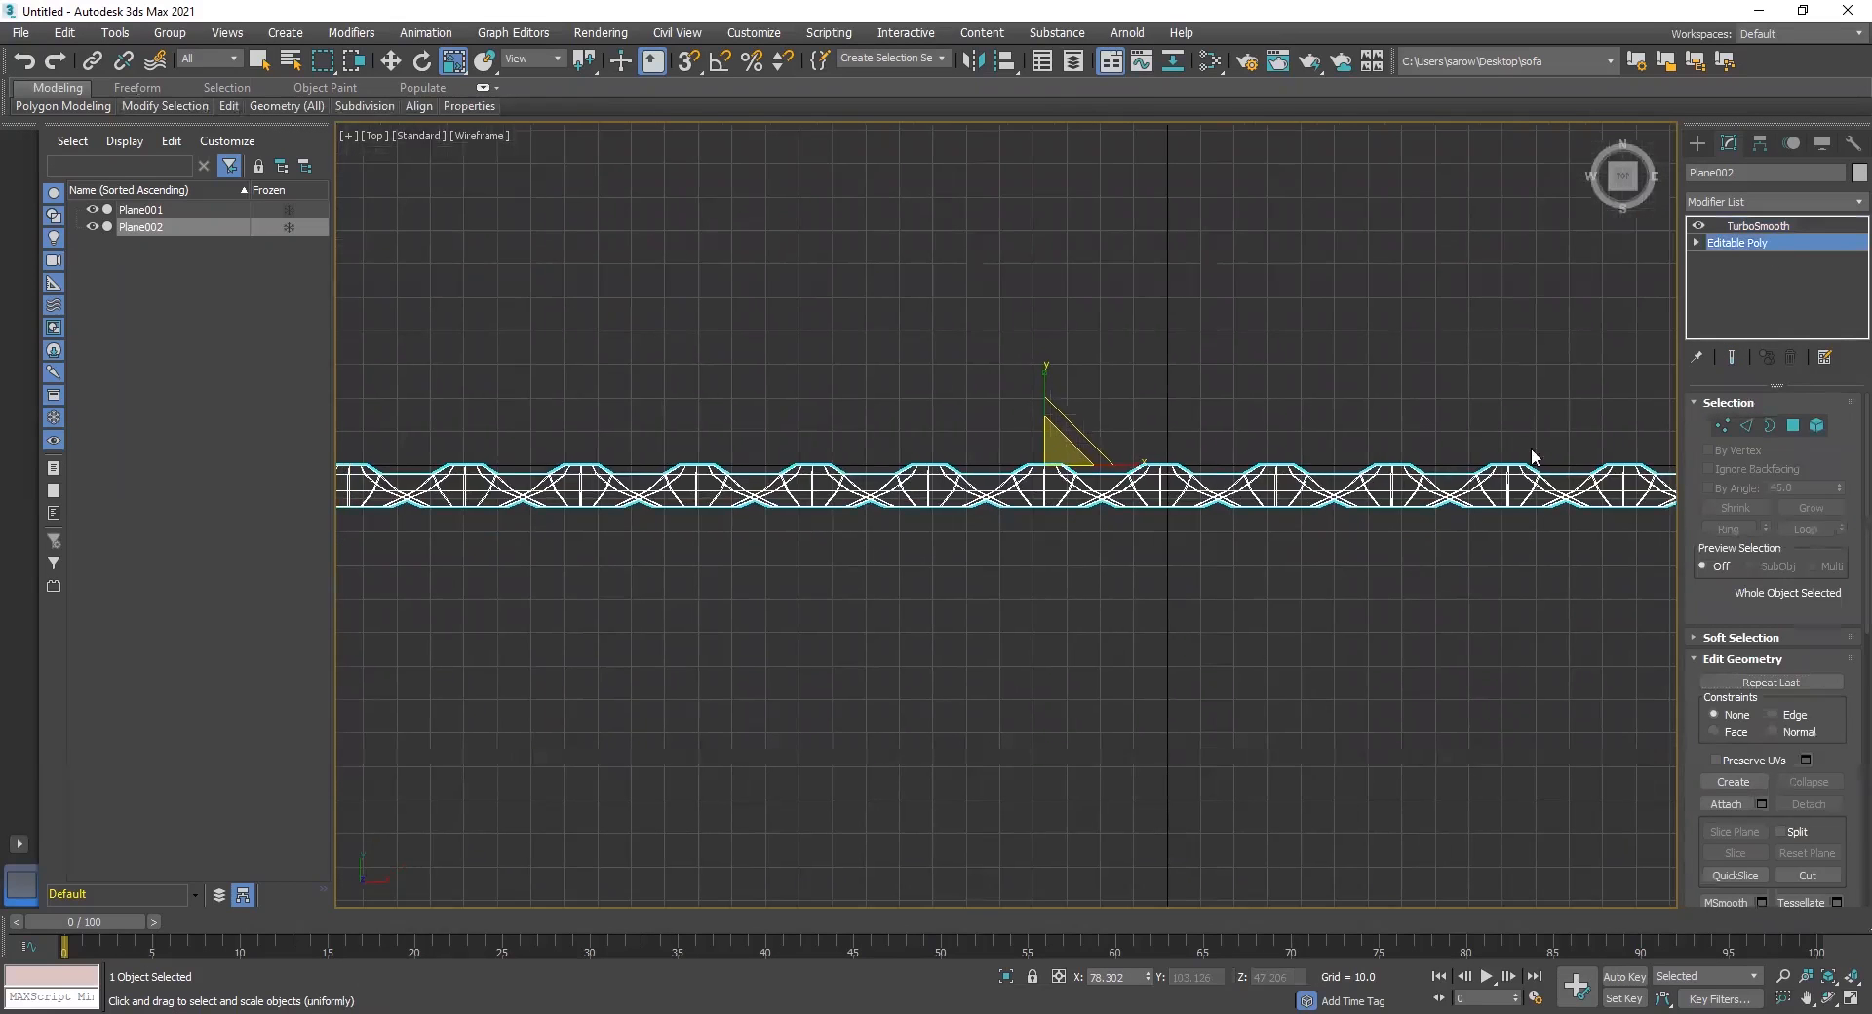
pyautogui.click(1795, 426)
pyautogui.scroll(-3, 1153, 546)
pyautogui.moveTo(487, 538); pyautogui.dragTo(511, 488, button='middle')
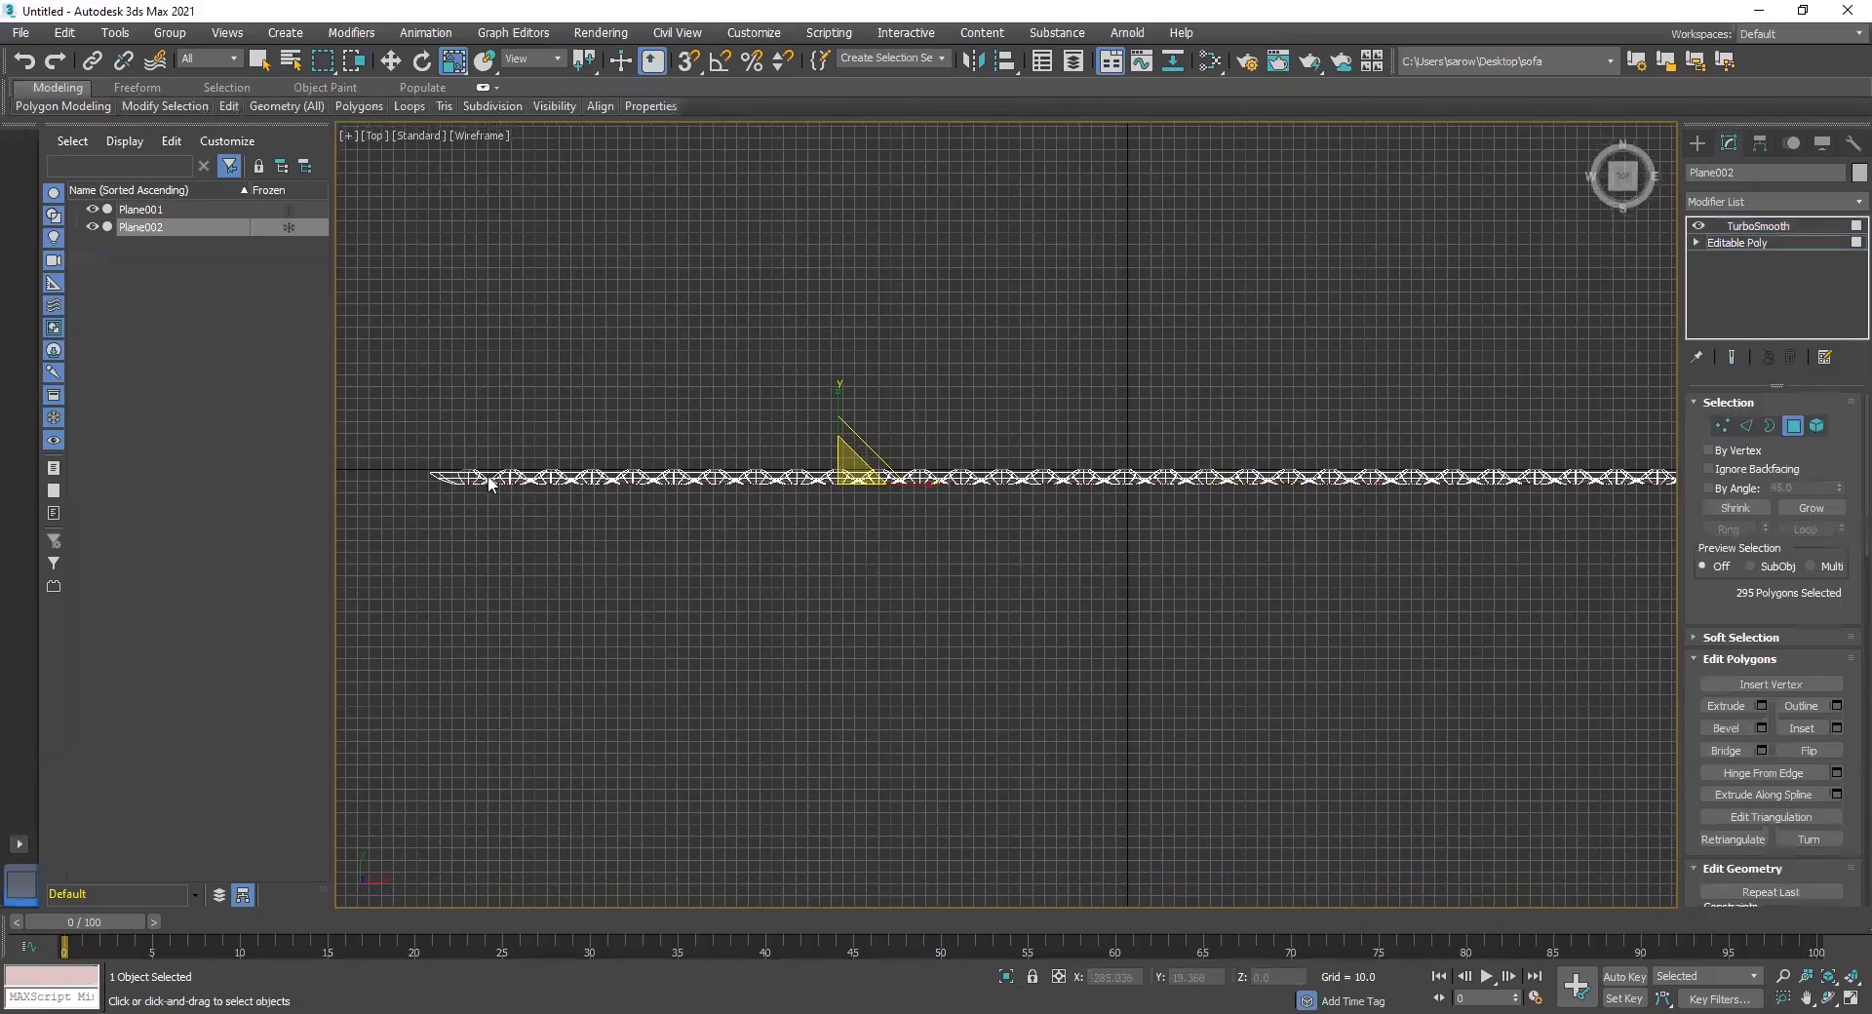
pyautogui.scroll(5, 443, 519)
pyautogui.moveTo(417, 489); pyautogui.dragTo(1554, 531)
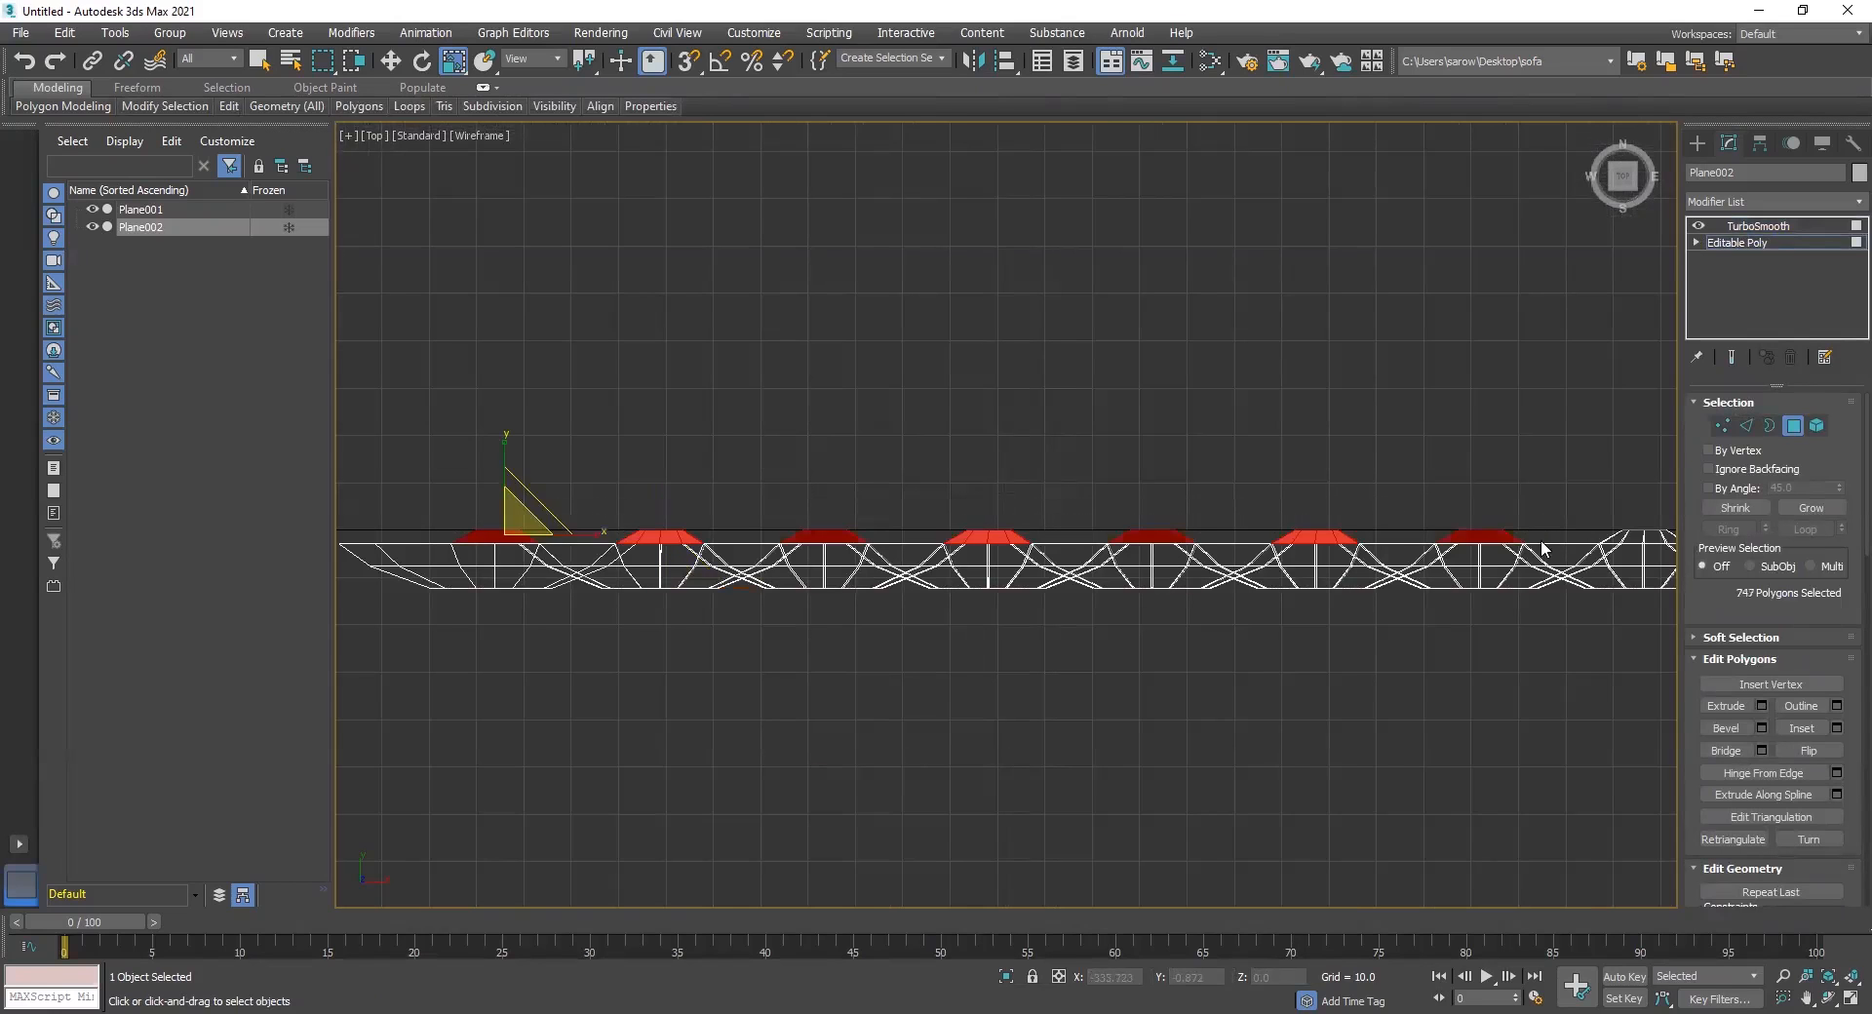
# Extend the polygon selection to the recessed rear polygons along the rest of the panel up to its right end
pyautogui.moveTo(1474, 570); pyautogui.dragTo(686, 476, button='middle')
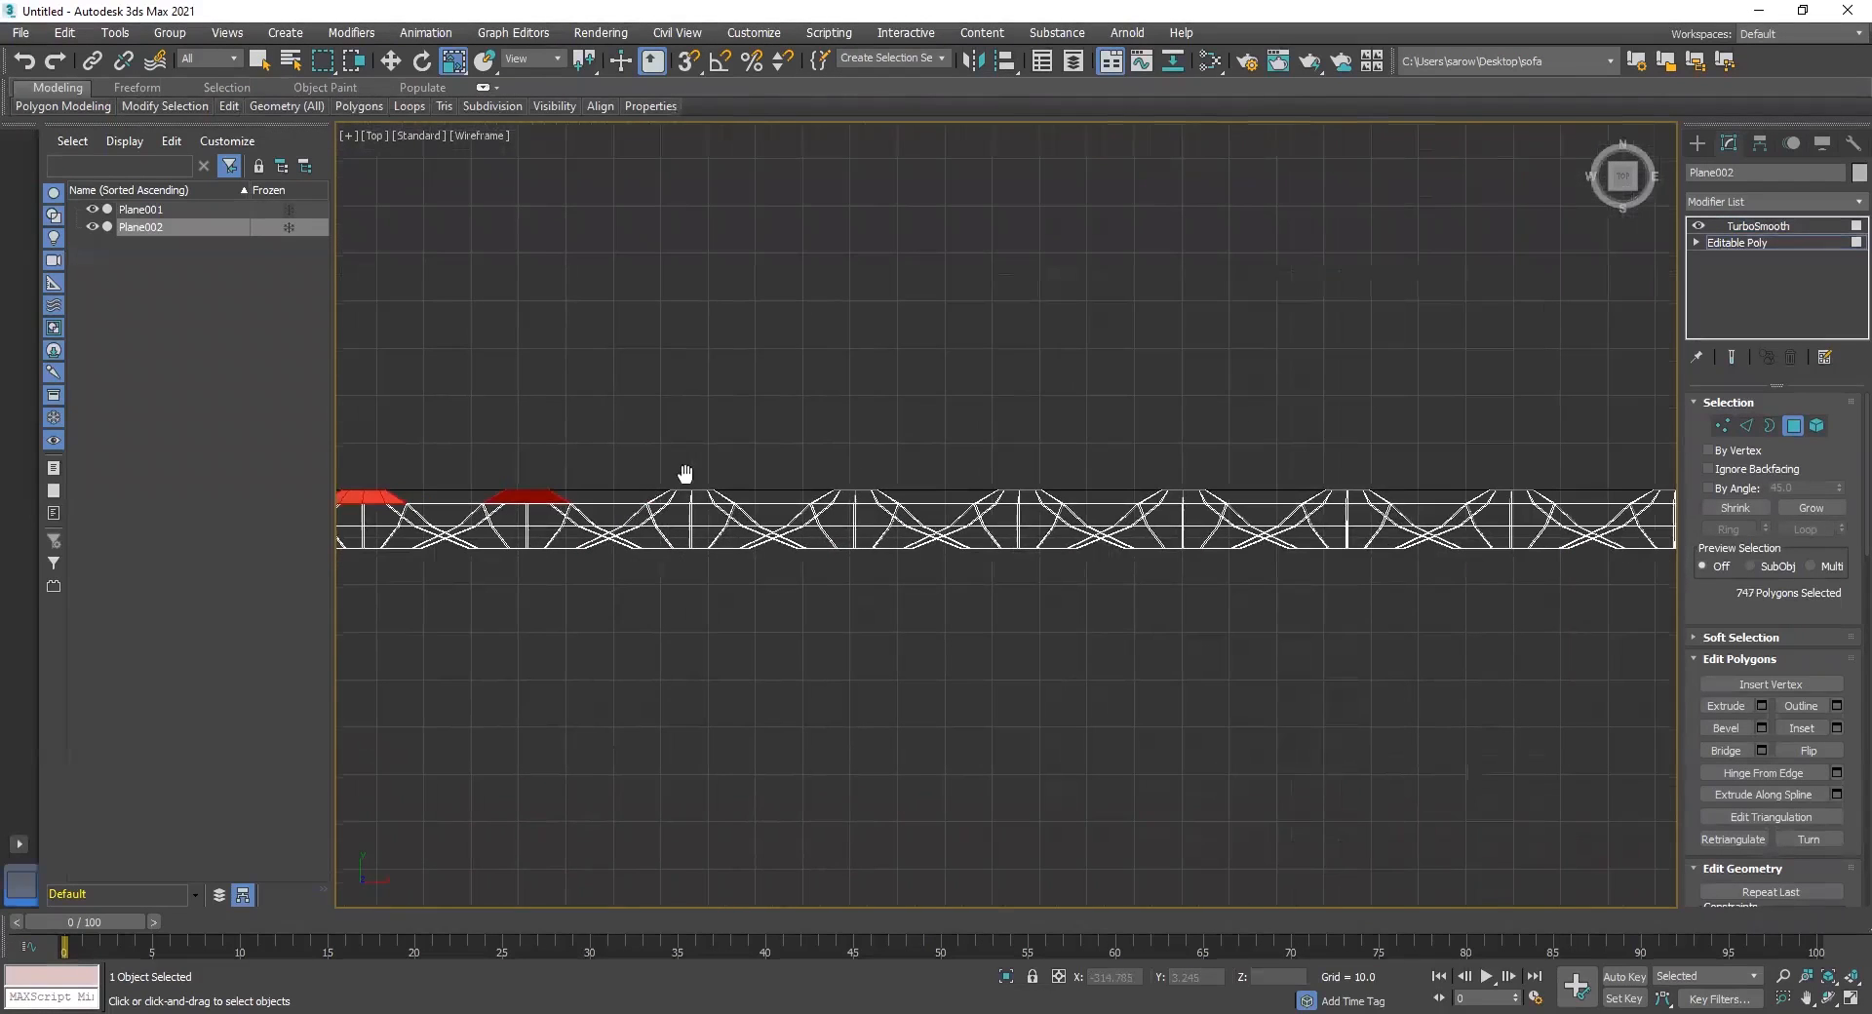
pyautogui.moveTo(599, 449); pyautogui.dragTo(1573, 509)
pyautogui.moveTo(1479, 585); pyautogui.dragTo(426, 575, button='middle')
pyautogui.moveTo(1521, 479); pyautogui.dragTo(1595, 500)
pyautogui.moveTo(1595, 499); pyautogui.dragTo(558, 494, button='middle')
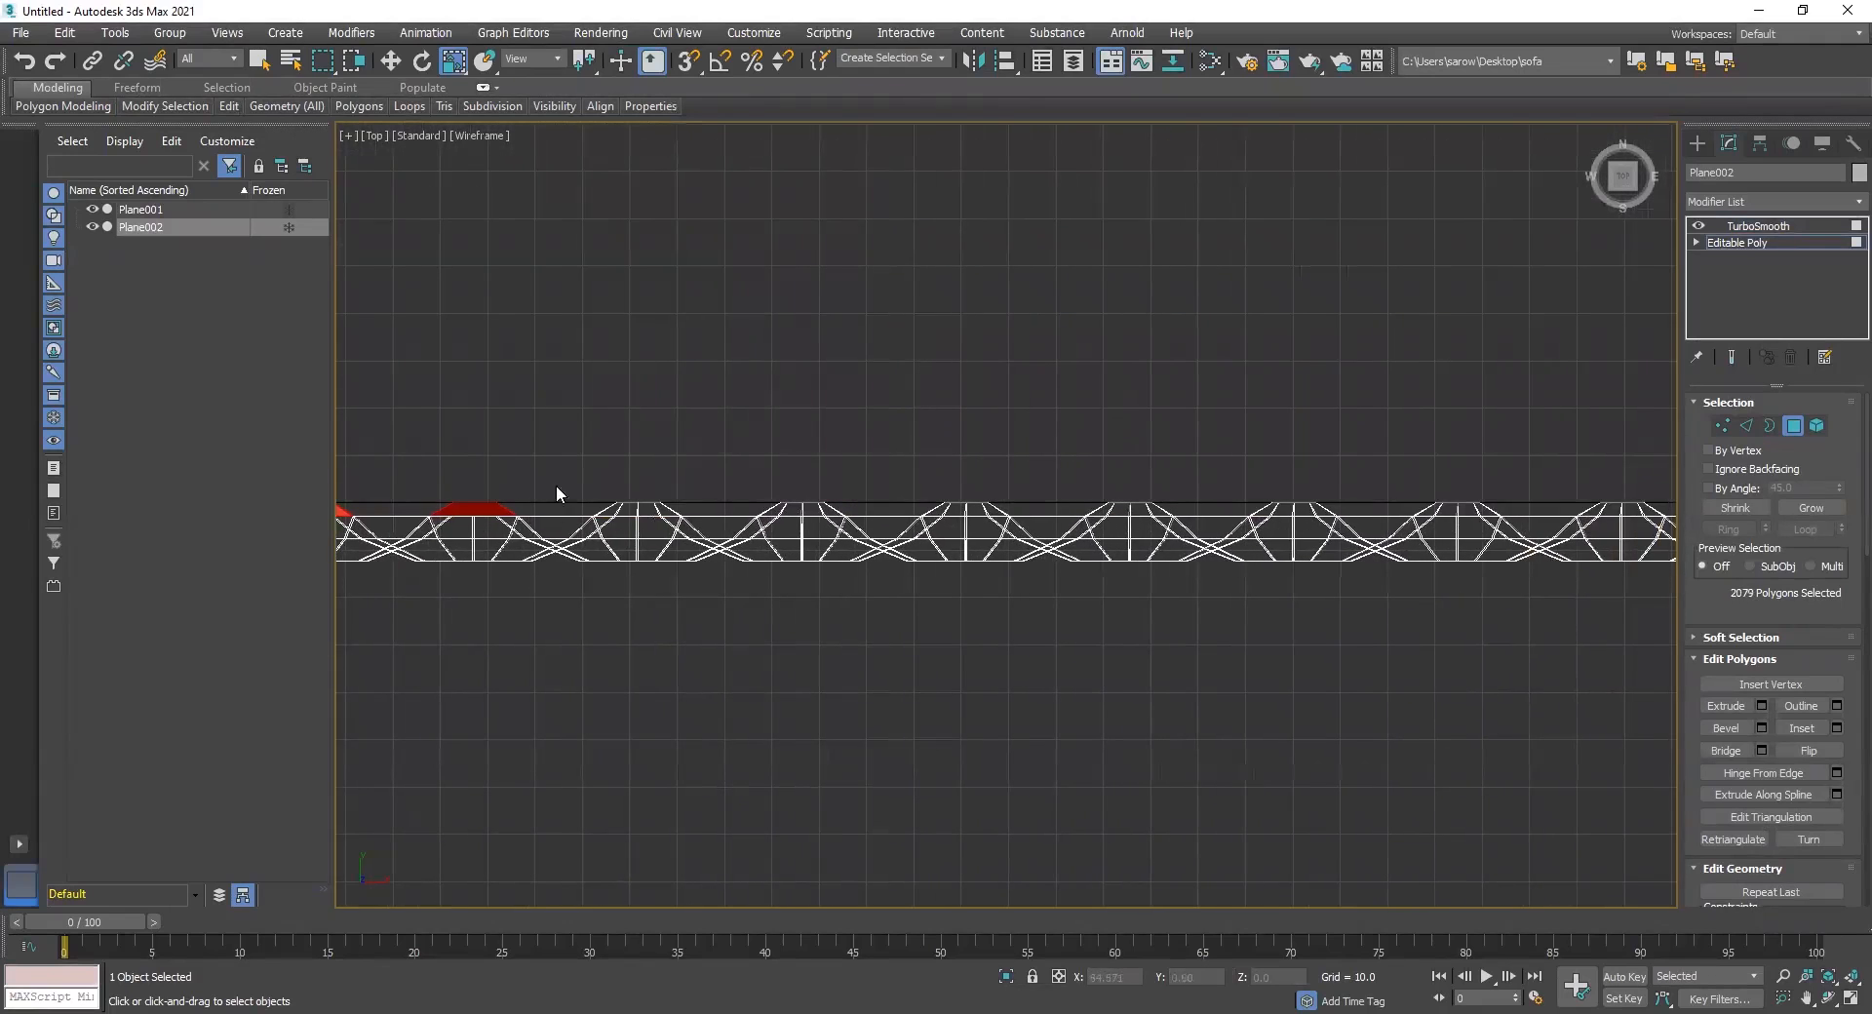
pyautogui.moveTo(1584, 509); pyautogui.dragTo(1639, 516)
pyautogui.moveTo(1639, 518); pyautogui.dragTo(502, 541, button='middle')
pyautogui.moveTo(1353, 548); pyautogui.dragTo(1360, 539)
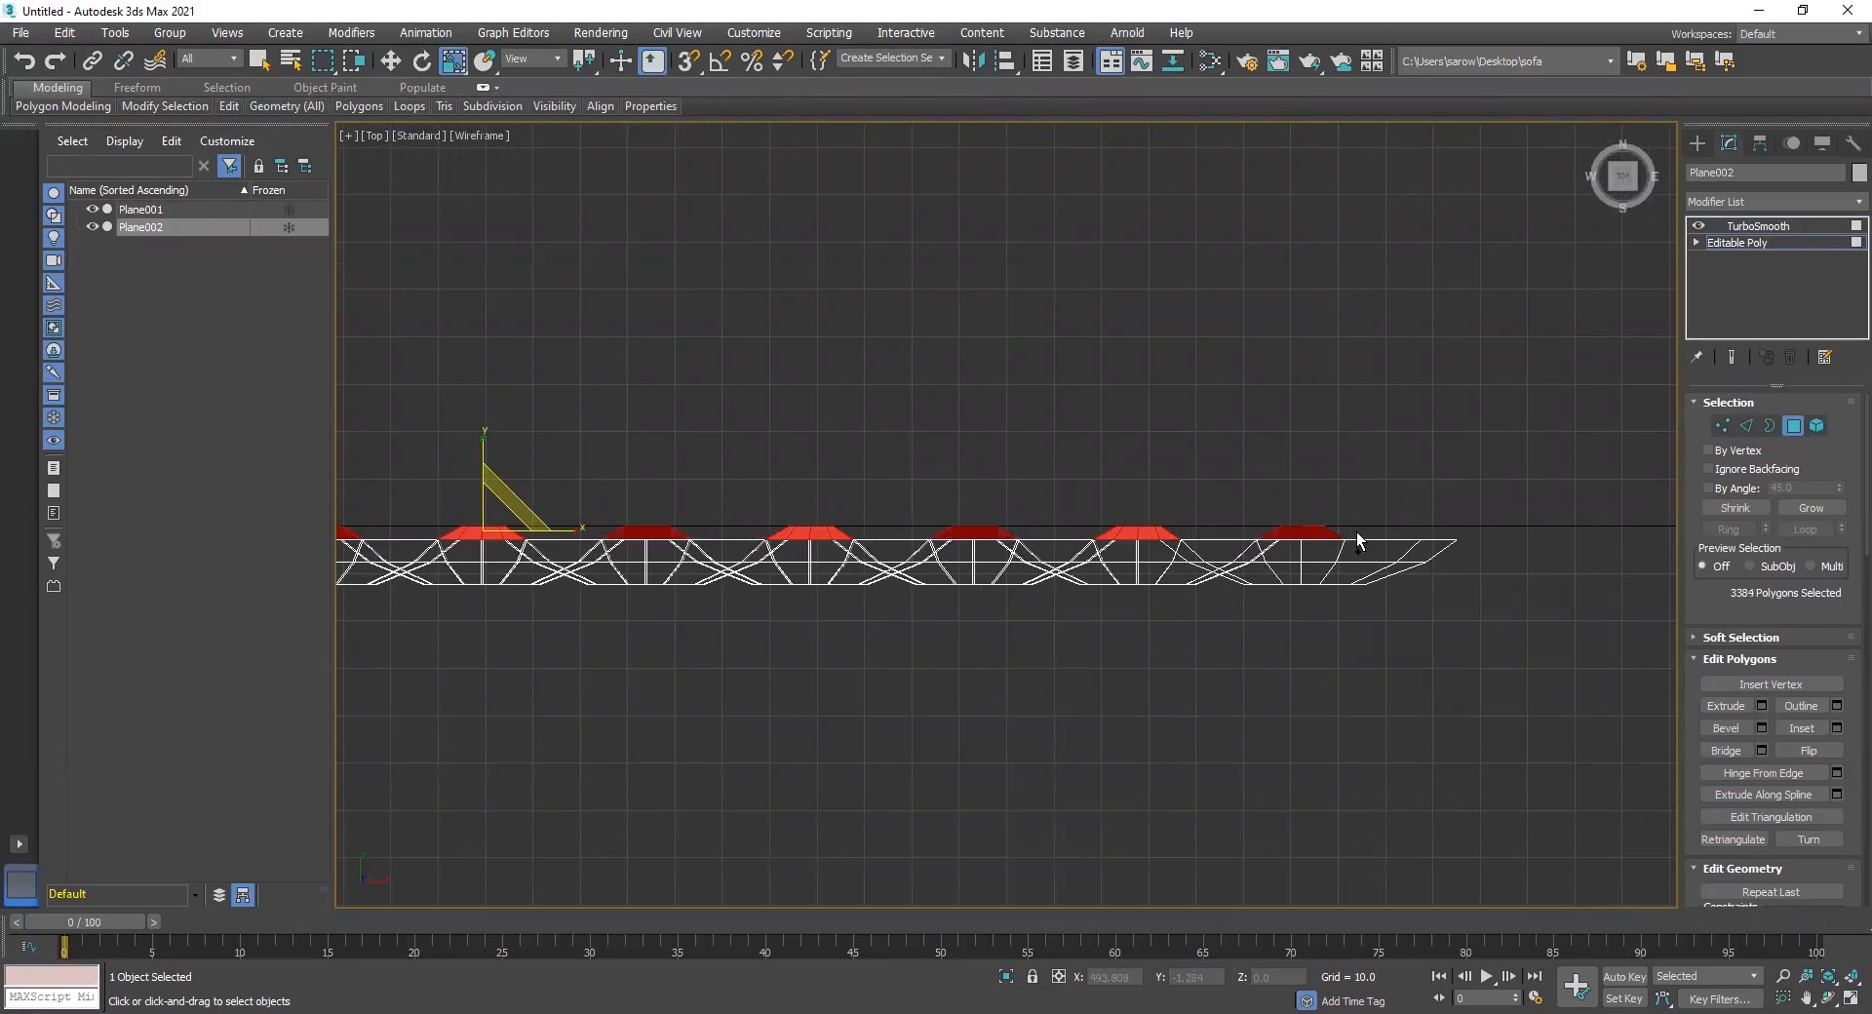
# Return to the perspective view and inspect the selected junction polygons between the diamonds
pyautogui.hotkey('alt', 'w')
pyautogui.rightClick(1504, 610)
pyautogui.hotkey('alt', 'w')
pyautogui.scroll(-3, 1062, 613)
pyautogui.moveTo(1109, 479)
pyautogui.keyDown('alt'); pyautogui.mouseDown(button='middle')
pyautogui.moveTo(1128, 455)
pyautogui.moveTo(1130, 507)
pyautogui.mouseUp(button='middle'); pyautogui.keyUp('alt')
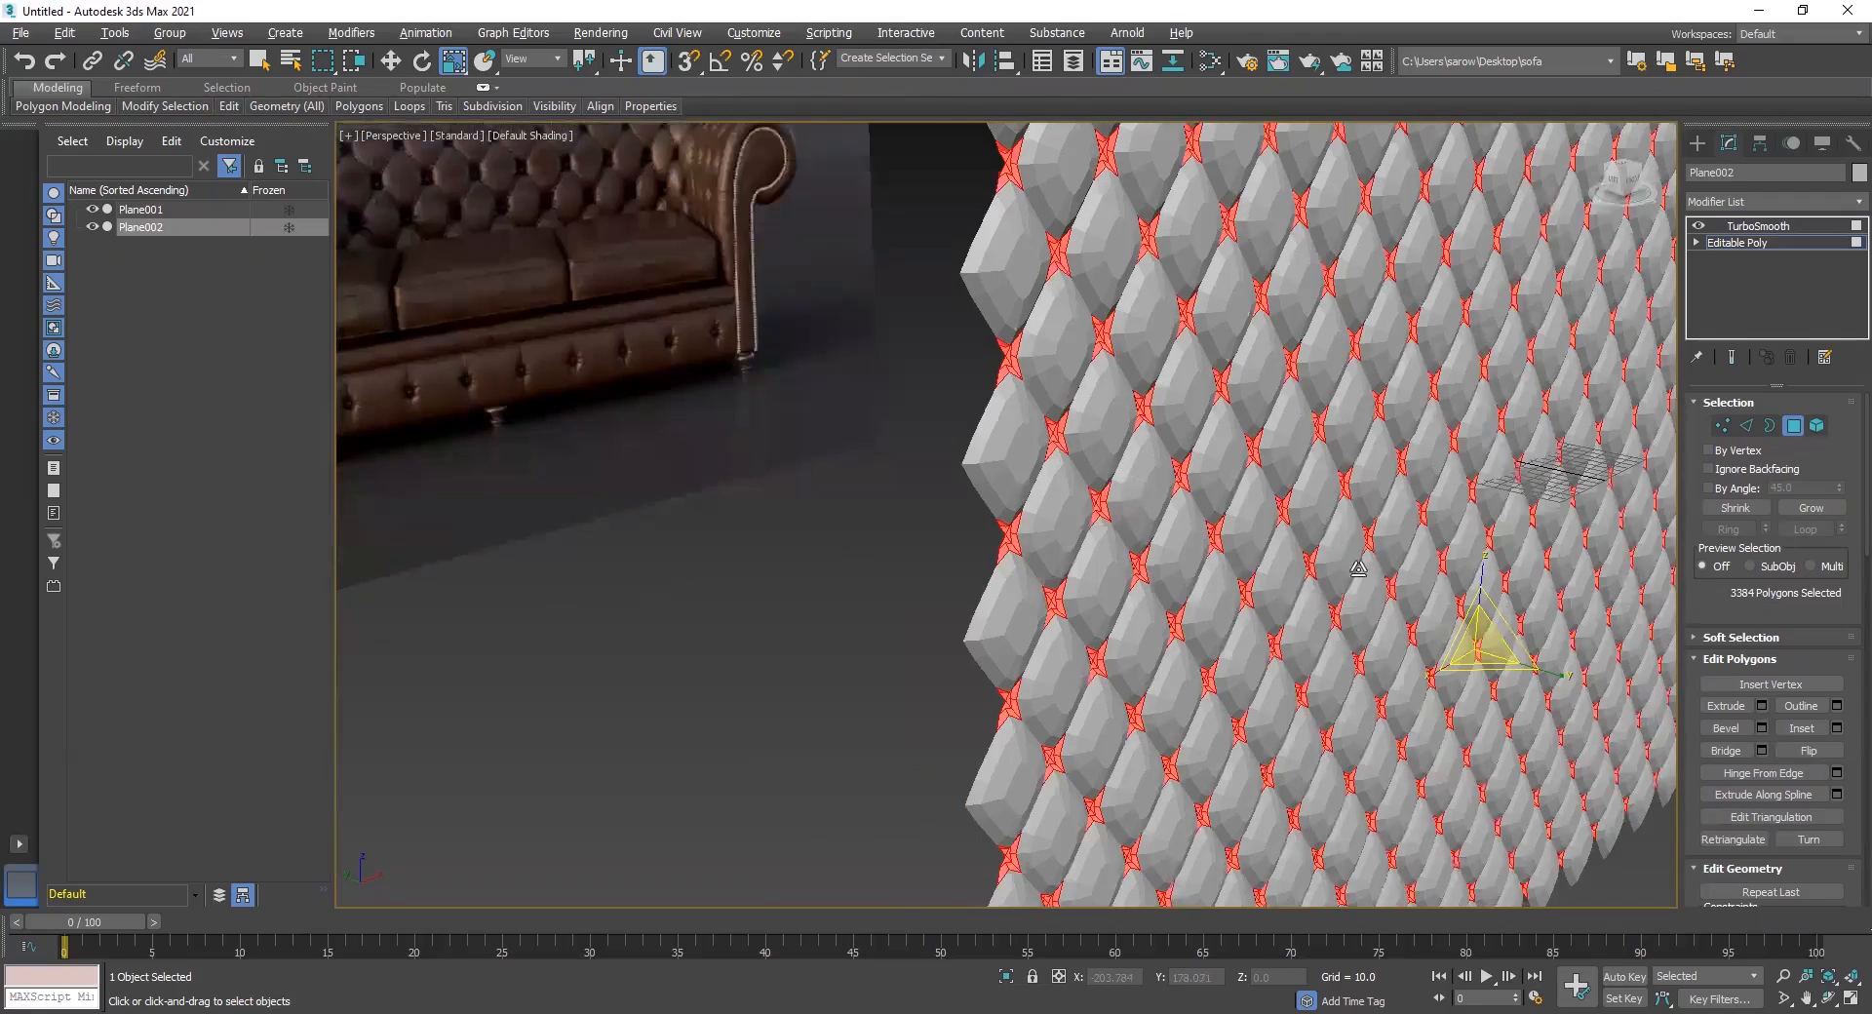
pyautogui.keyDown('alt'); pyautogui.moveTo(1359, 568); pyautogui.dragTo(1377, 574, button='middle'); pyautogui.keyUp('alt')
# Try to push the selected junction polygons about 6 units along the positive Y axis and undo the move
pyautogui.press('w')
pyautogui.moveTo(1267, 514); pyautogui.dragTo(1261, 513)
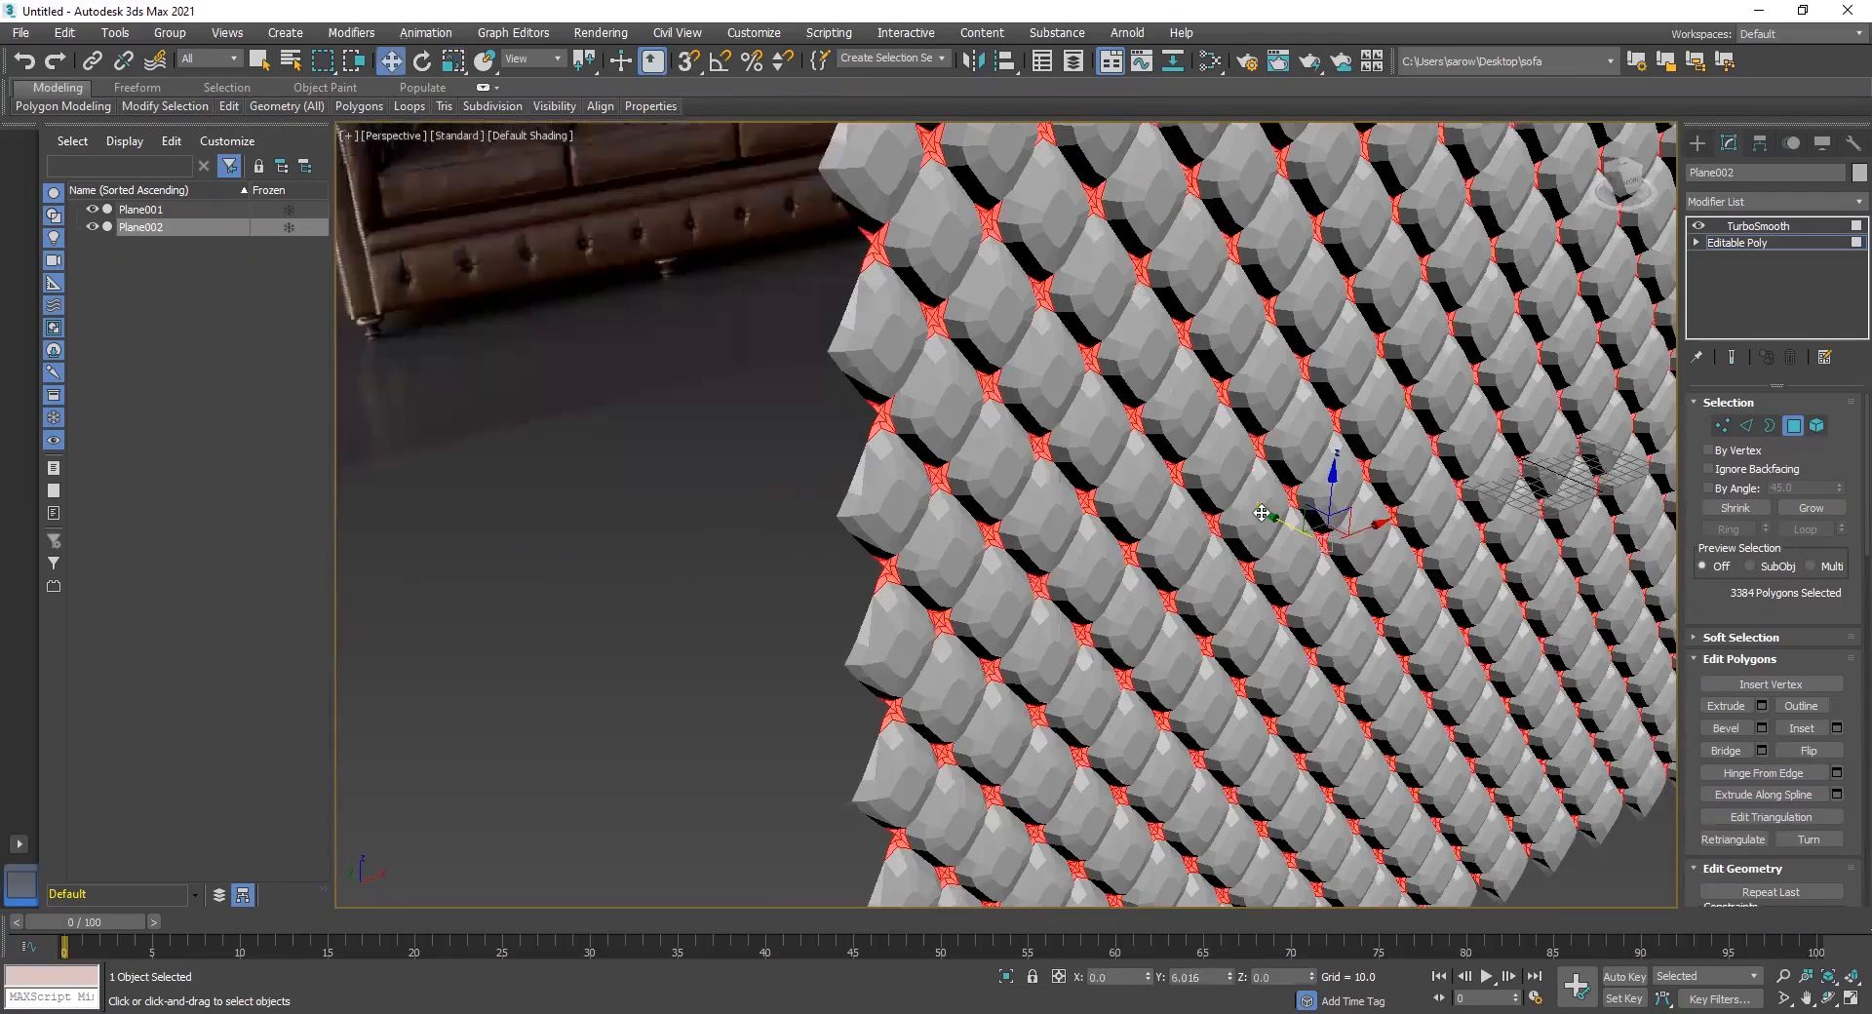
pyautogui.hotkey('ctrl', 'z')
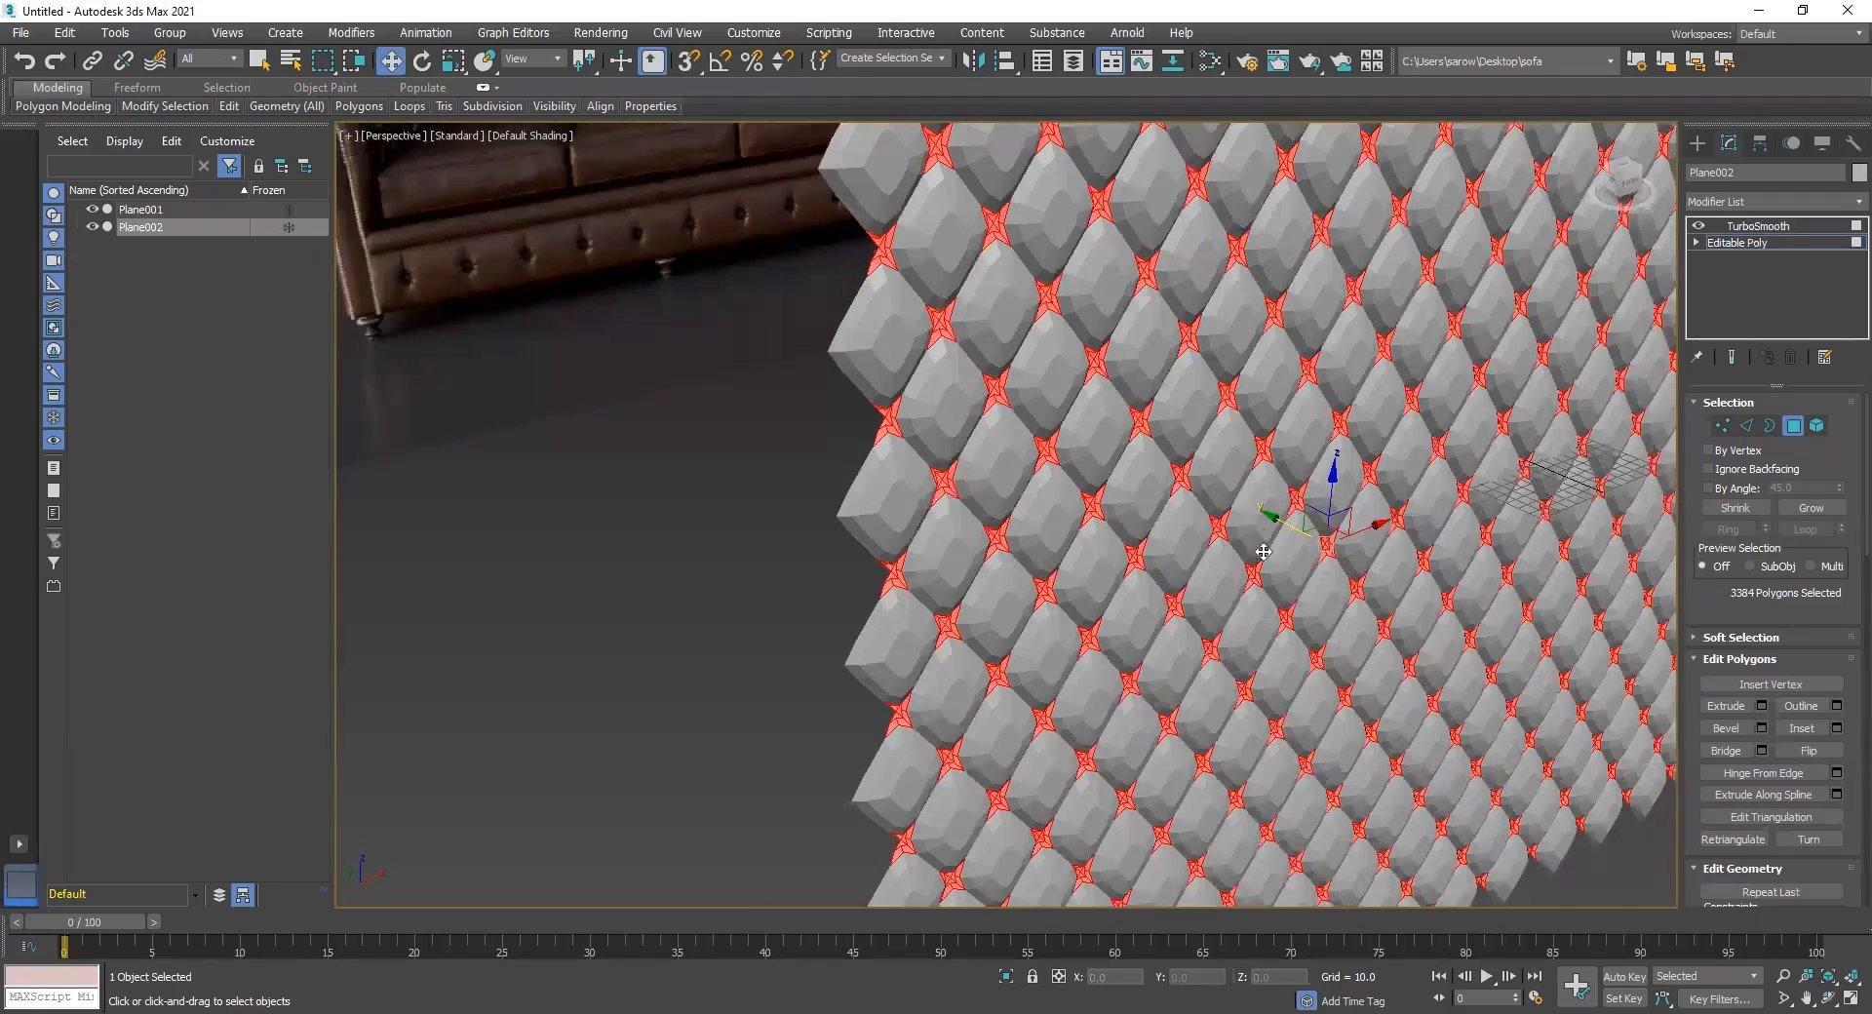
# Start an Extrude with settings on the selected star-shaped polygons between the tufts and change its extrusion type
pyautogui.keyDown('alt'); pyautogui.moveTo(1209, 546); pyautogui.dragTo(1214, 566, button='middle'); pyautogui.keyUp('alt')
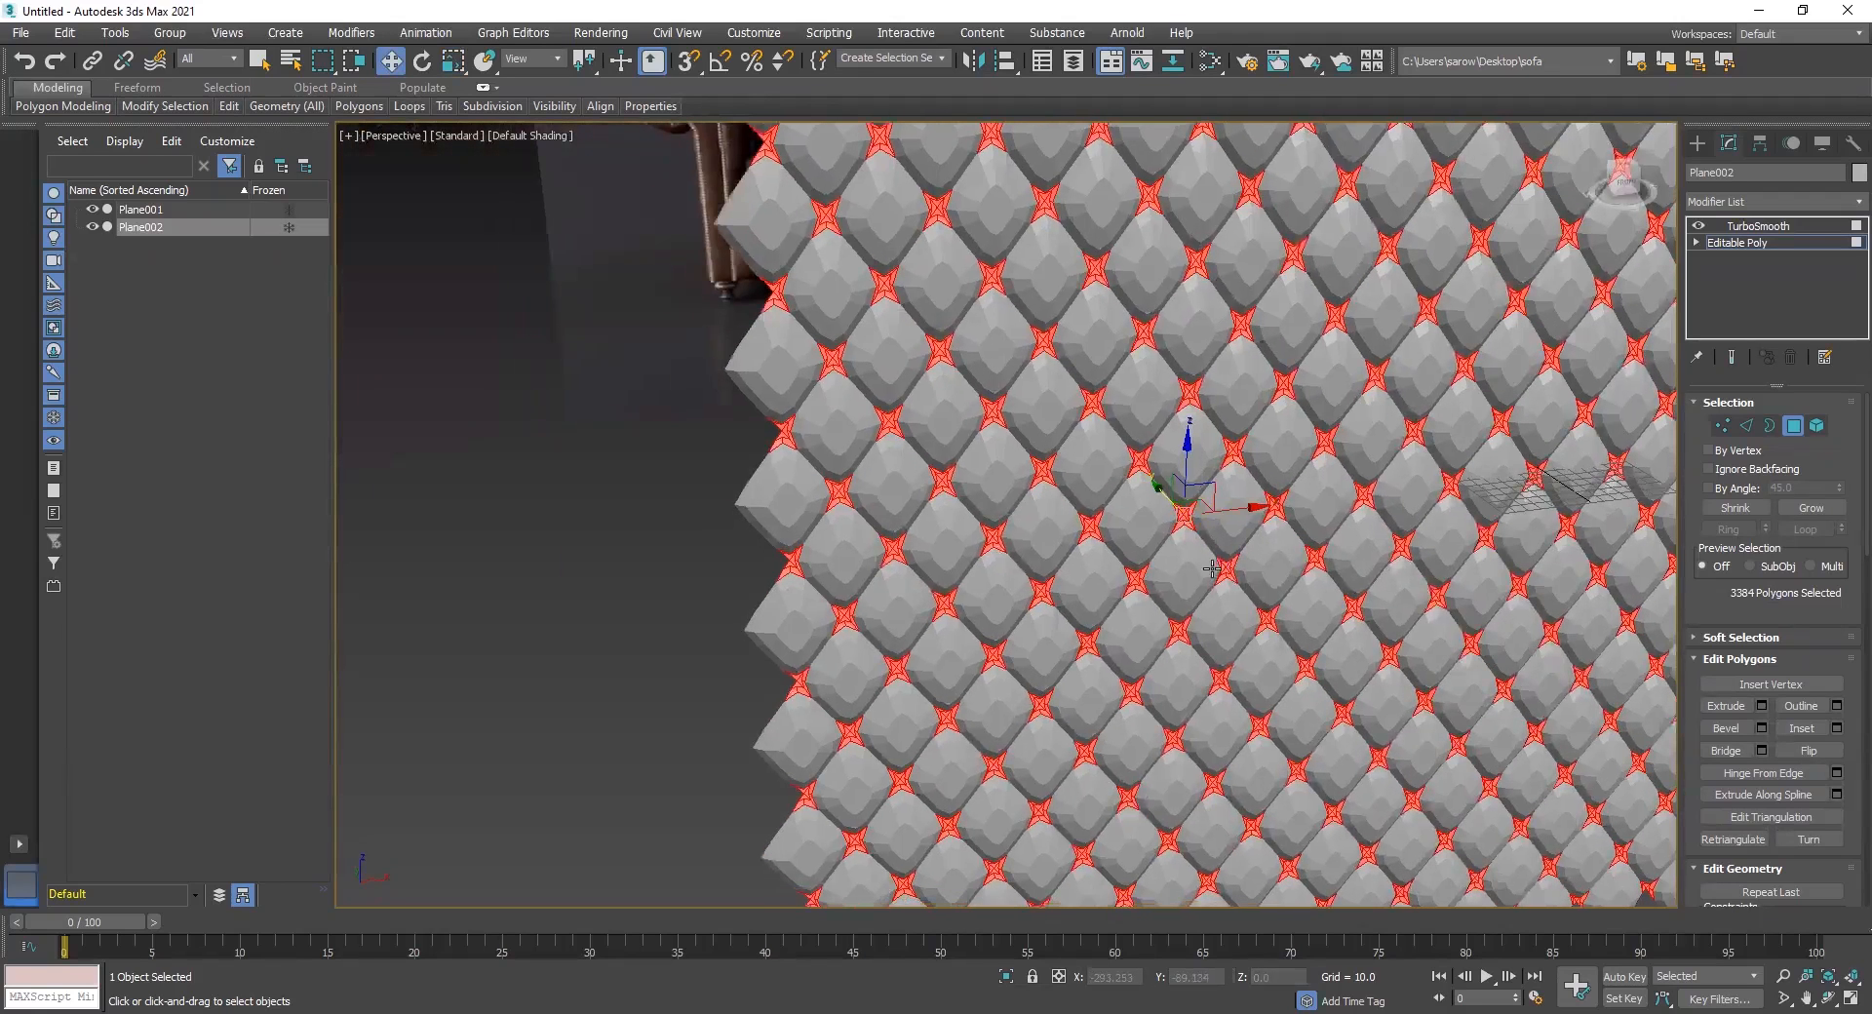
pyautogui.click(1764, 707)
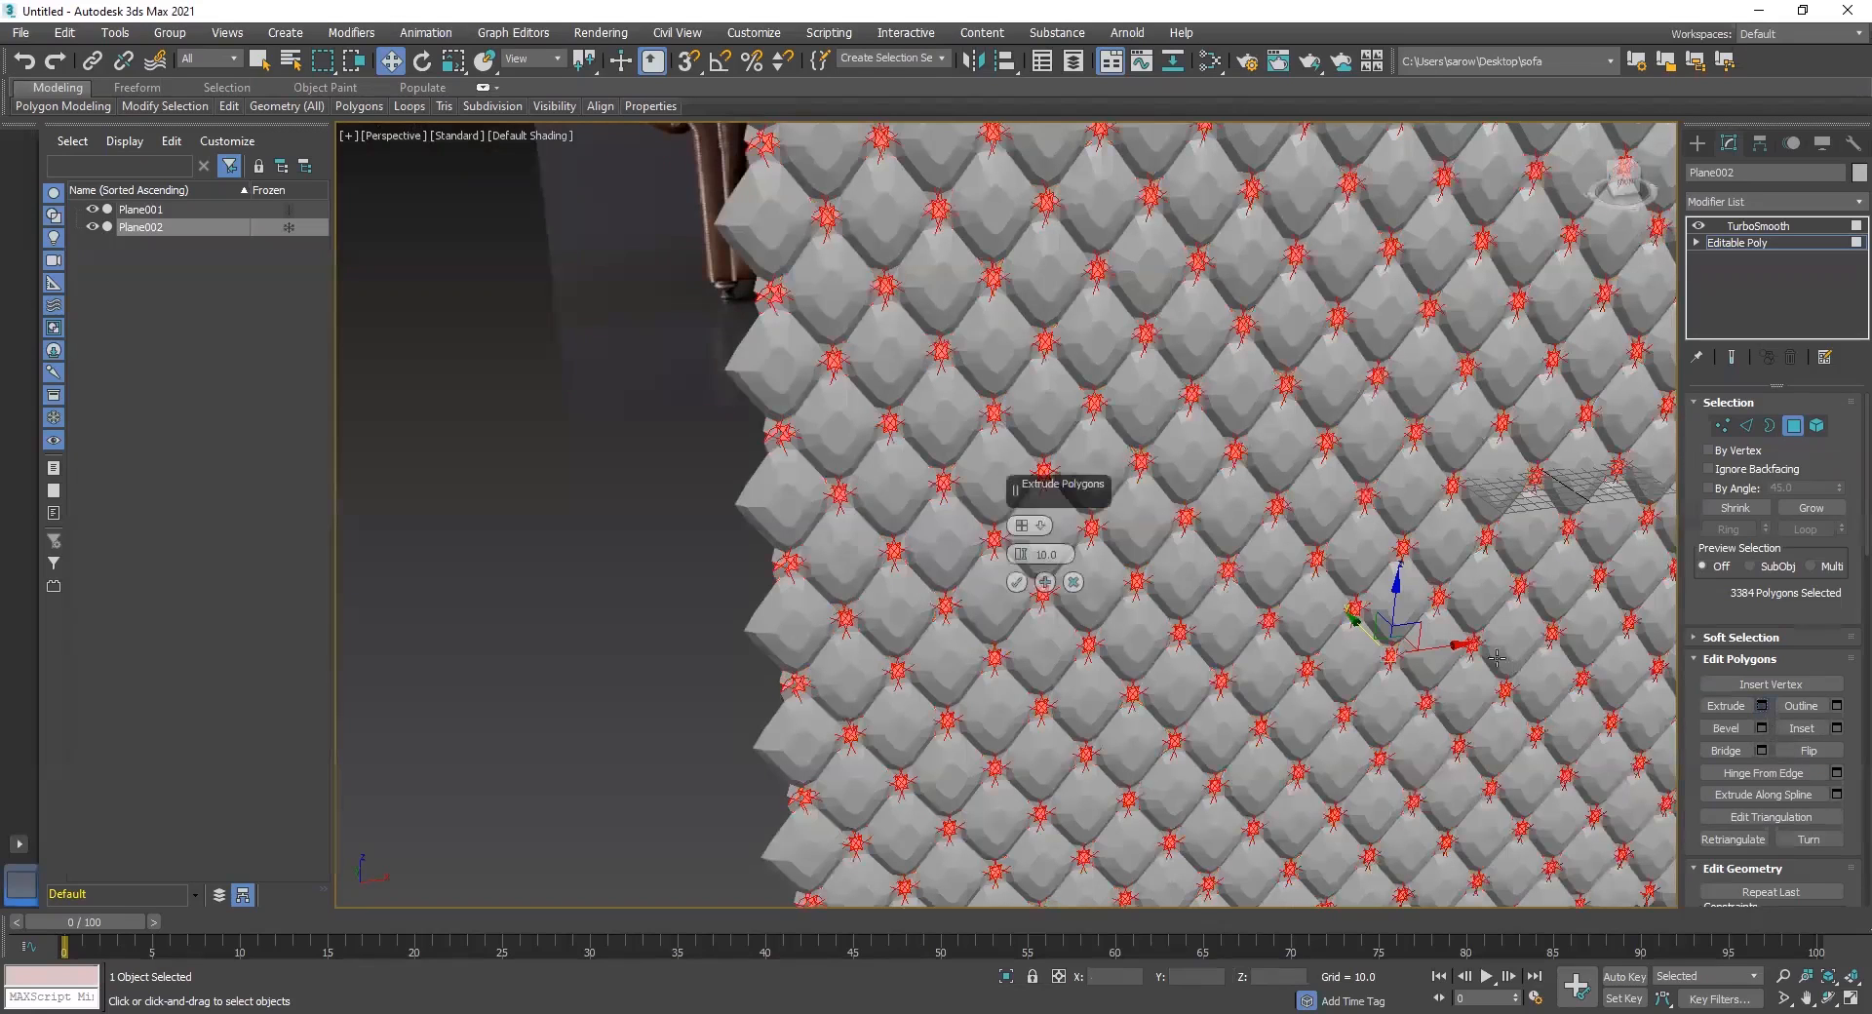
pyautogui.moveTo(1016, 565); pyautogui.dragTo(1014, 634)
pyautogui.moveTo(1016, 699); pyautogui.dragTo(1022, 719)
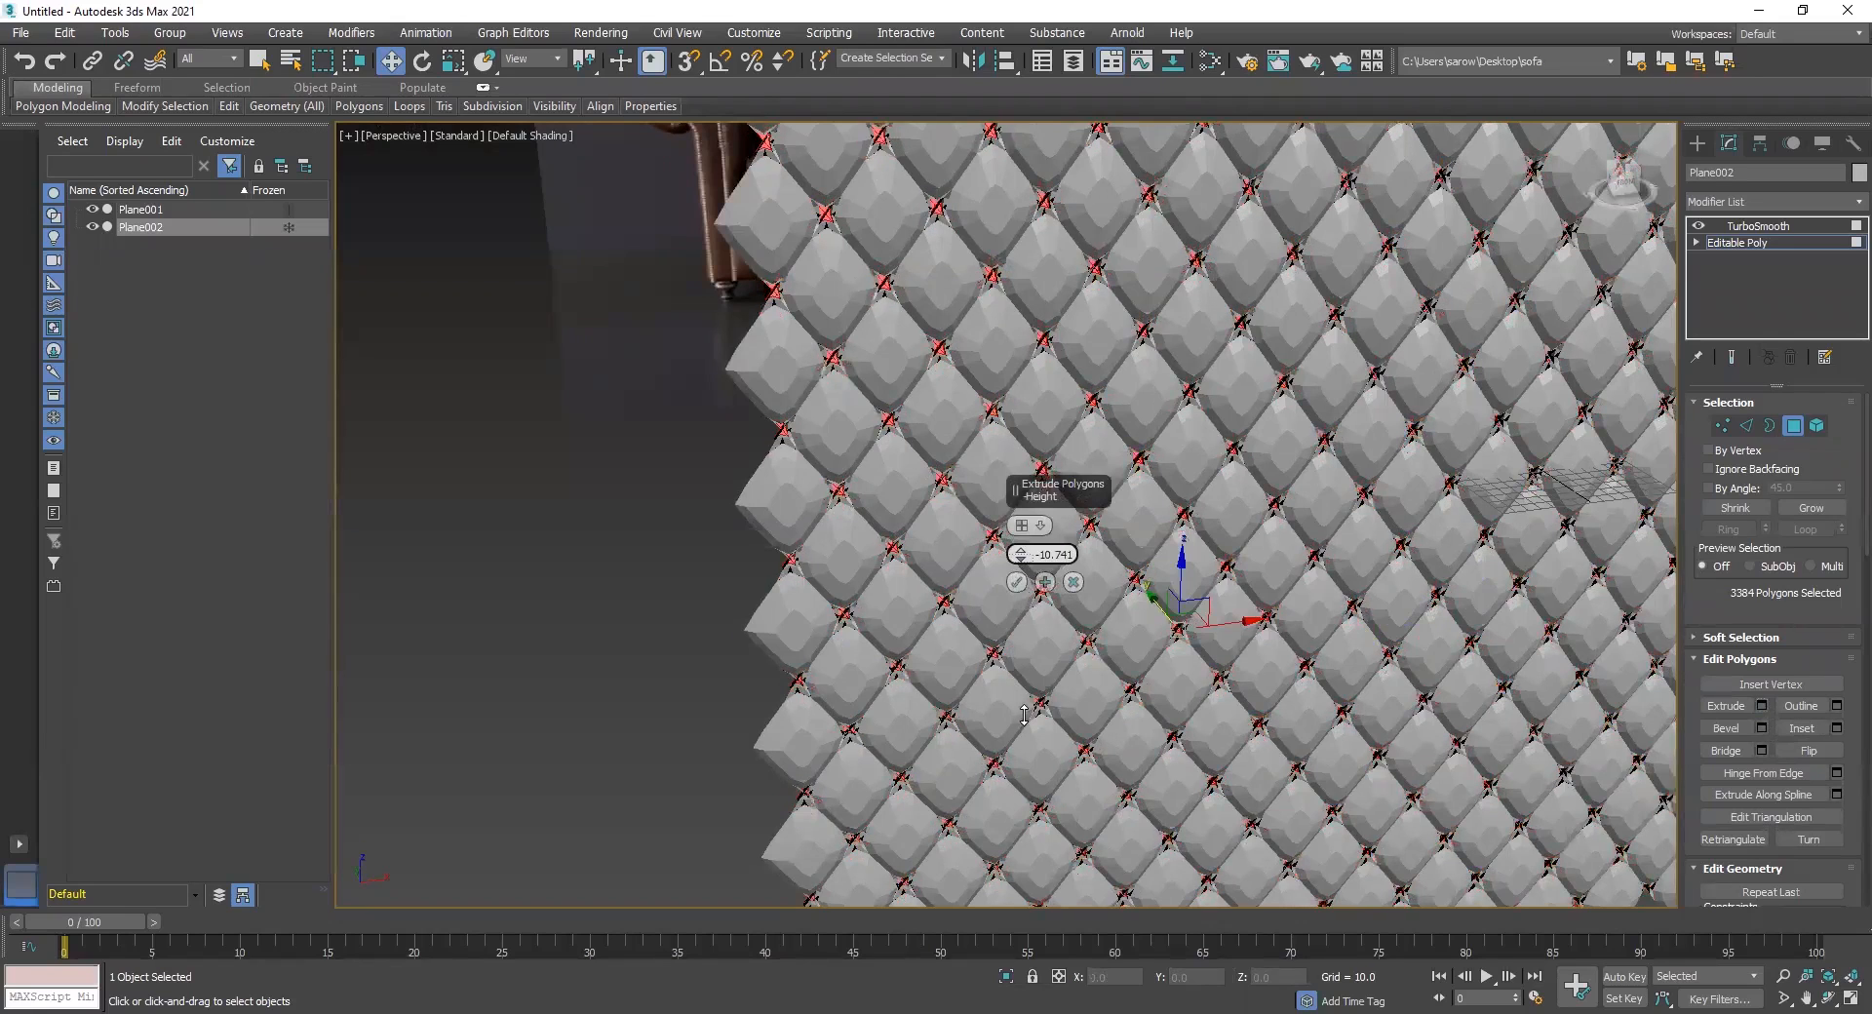
pyautogui.rightClick(1023, 715)
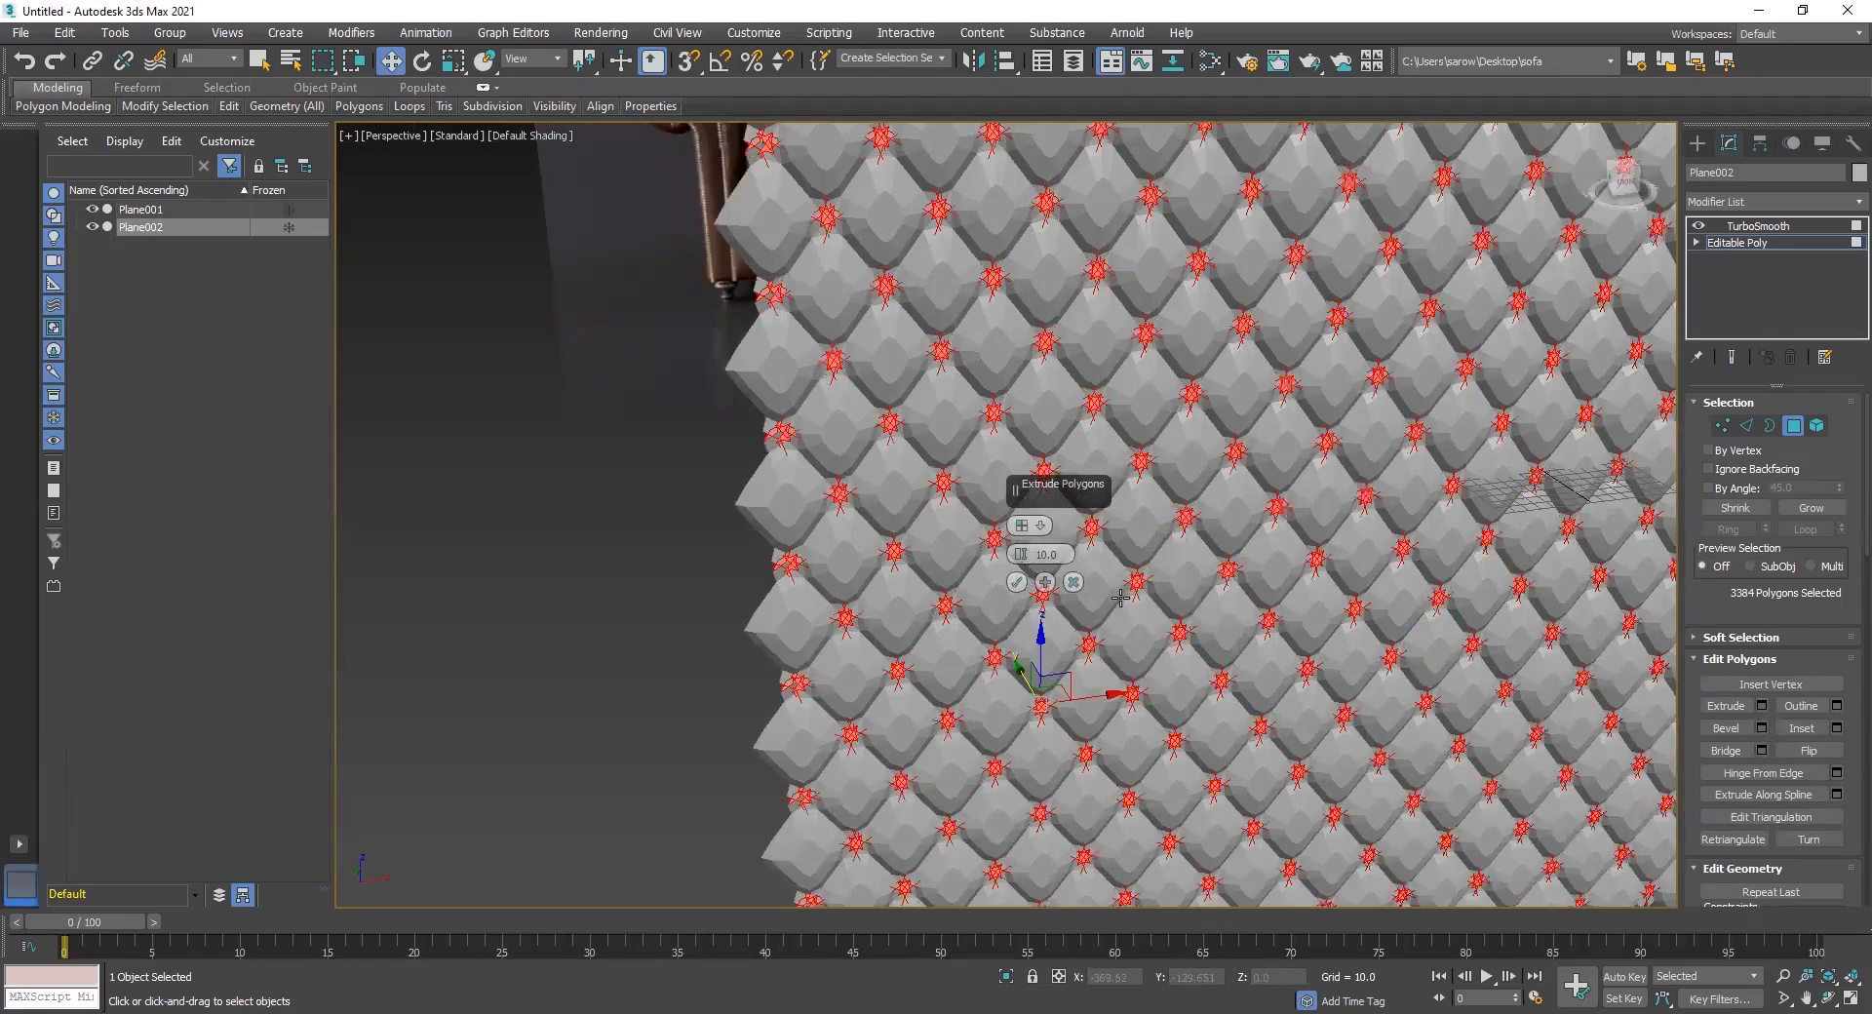
pyautogui.click(1036, 527)
pyautogui.click(1045, 537)
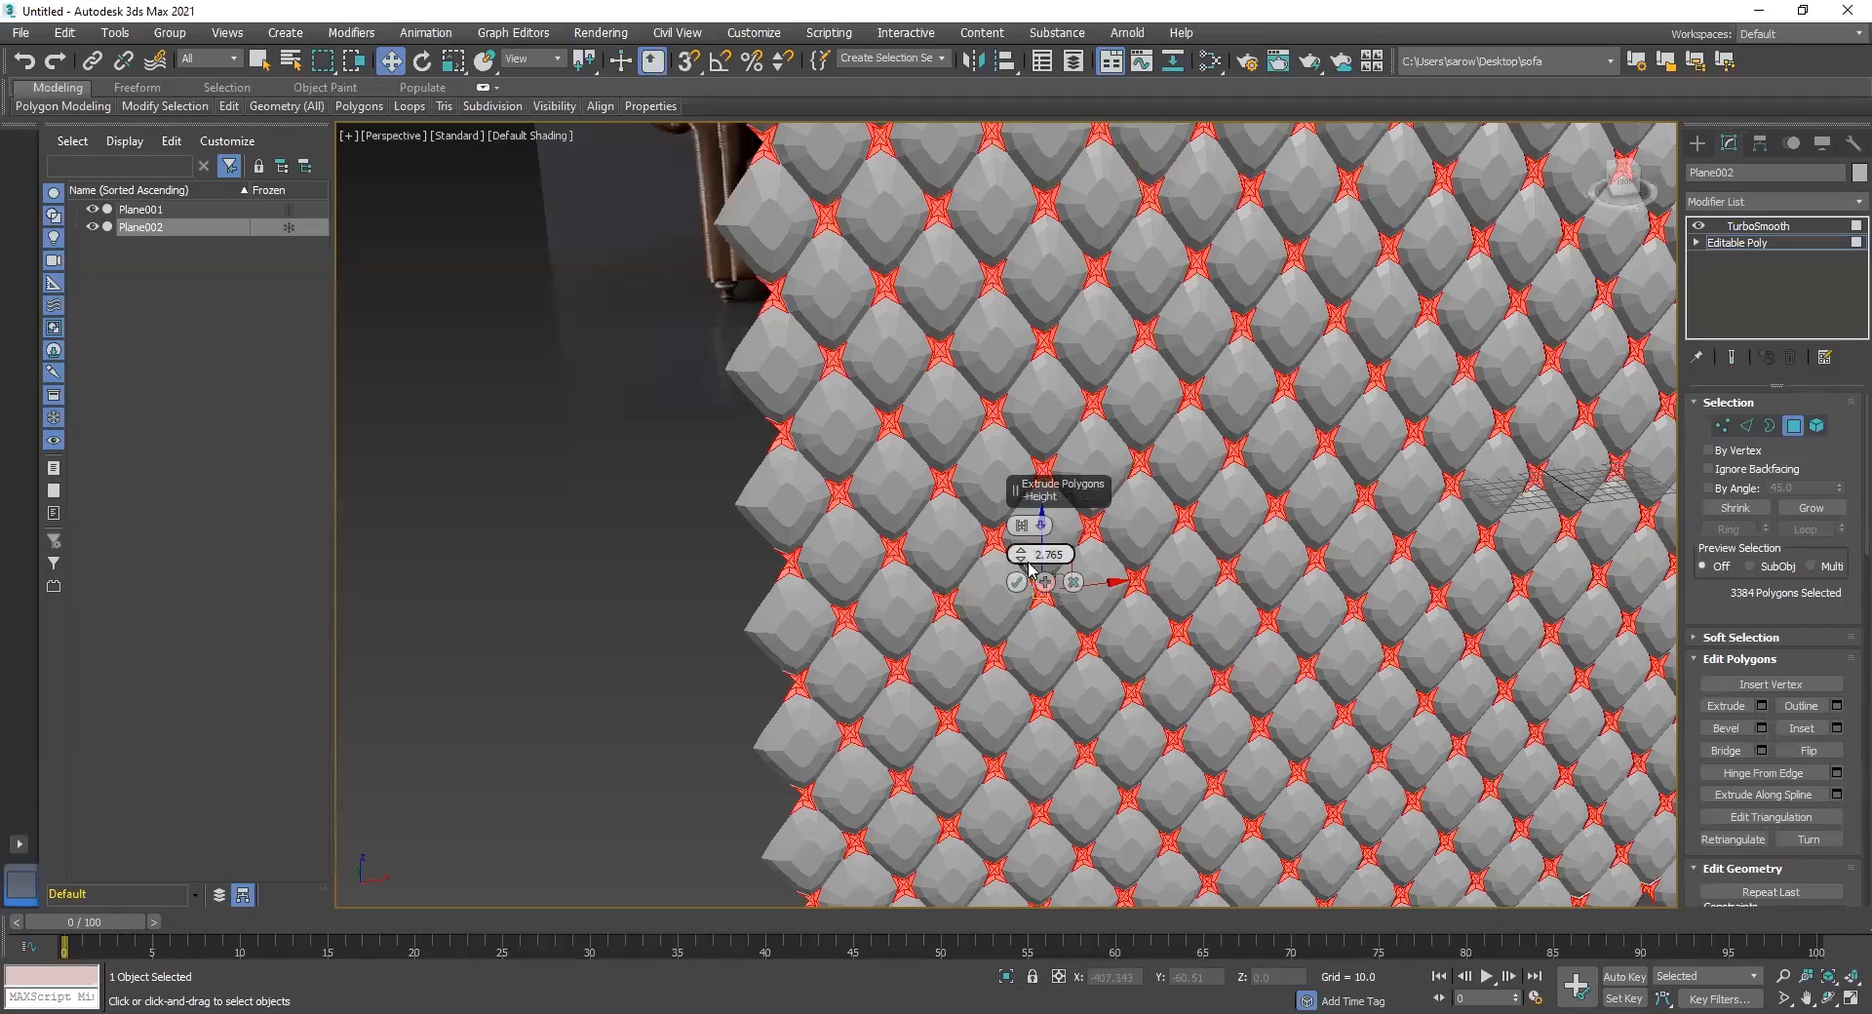
# Extrude the selected star-shaped polygons inward with a height of -10
pyautogui.moveTo(1024, 561); pyautogui.dragTo(1024, 668)
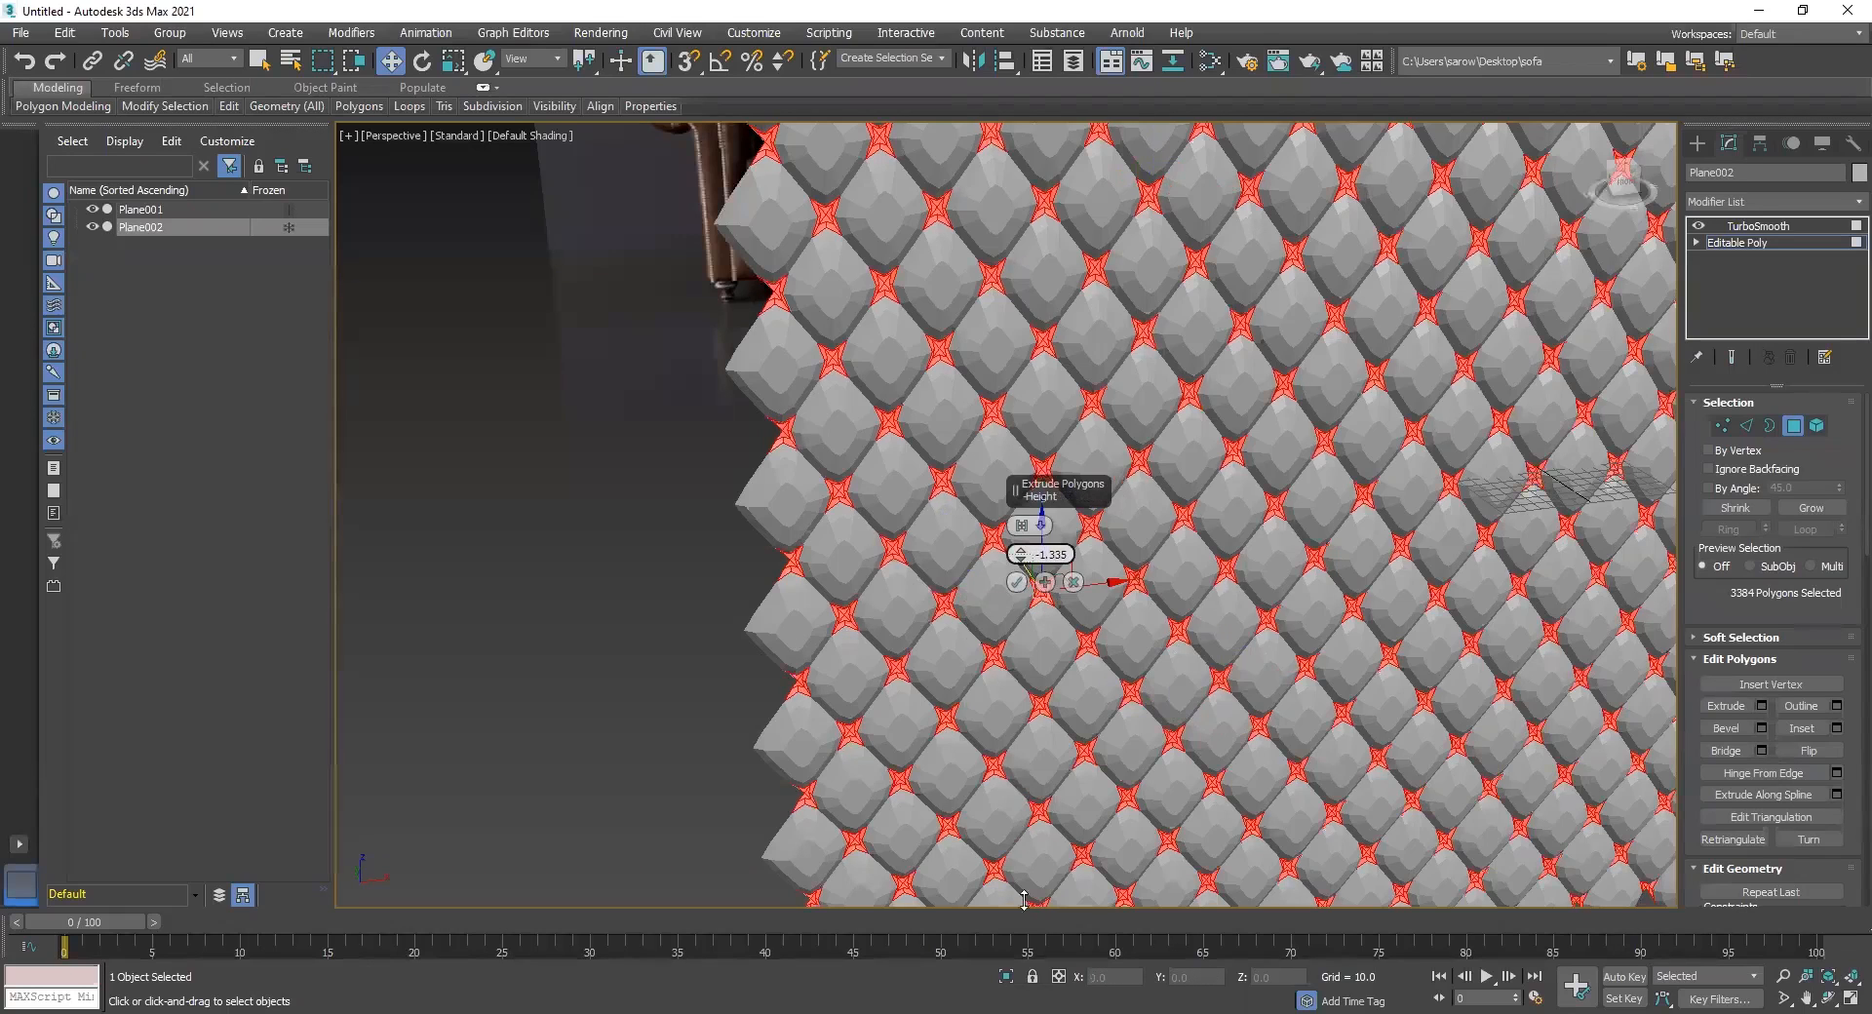
pyautogui.moveTo(1020, 912); pyautogui.dragTo(1020, 1004)
pyautogui.keyDown('alt'); pyautogui.moveTo(964, 581); pyautogui.dragTo(987, 465, button='middle'); pyautogui.keyUp('alt')
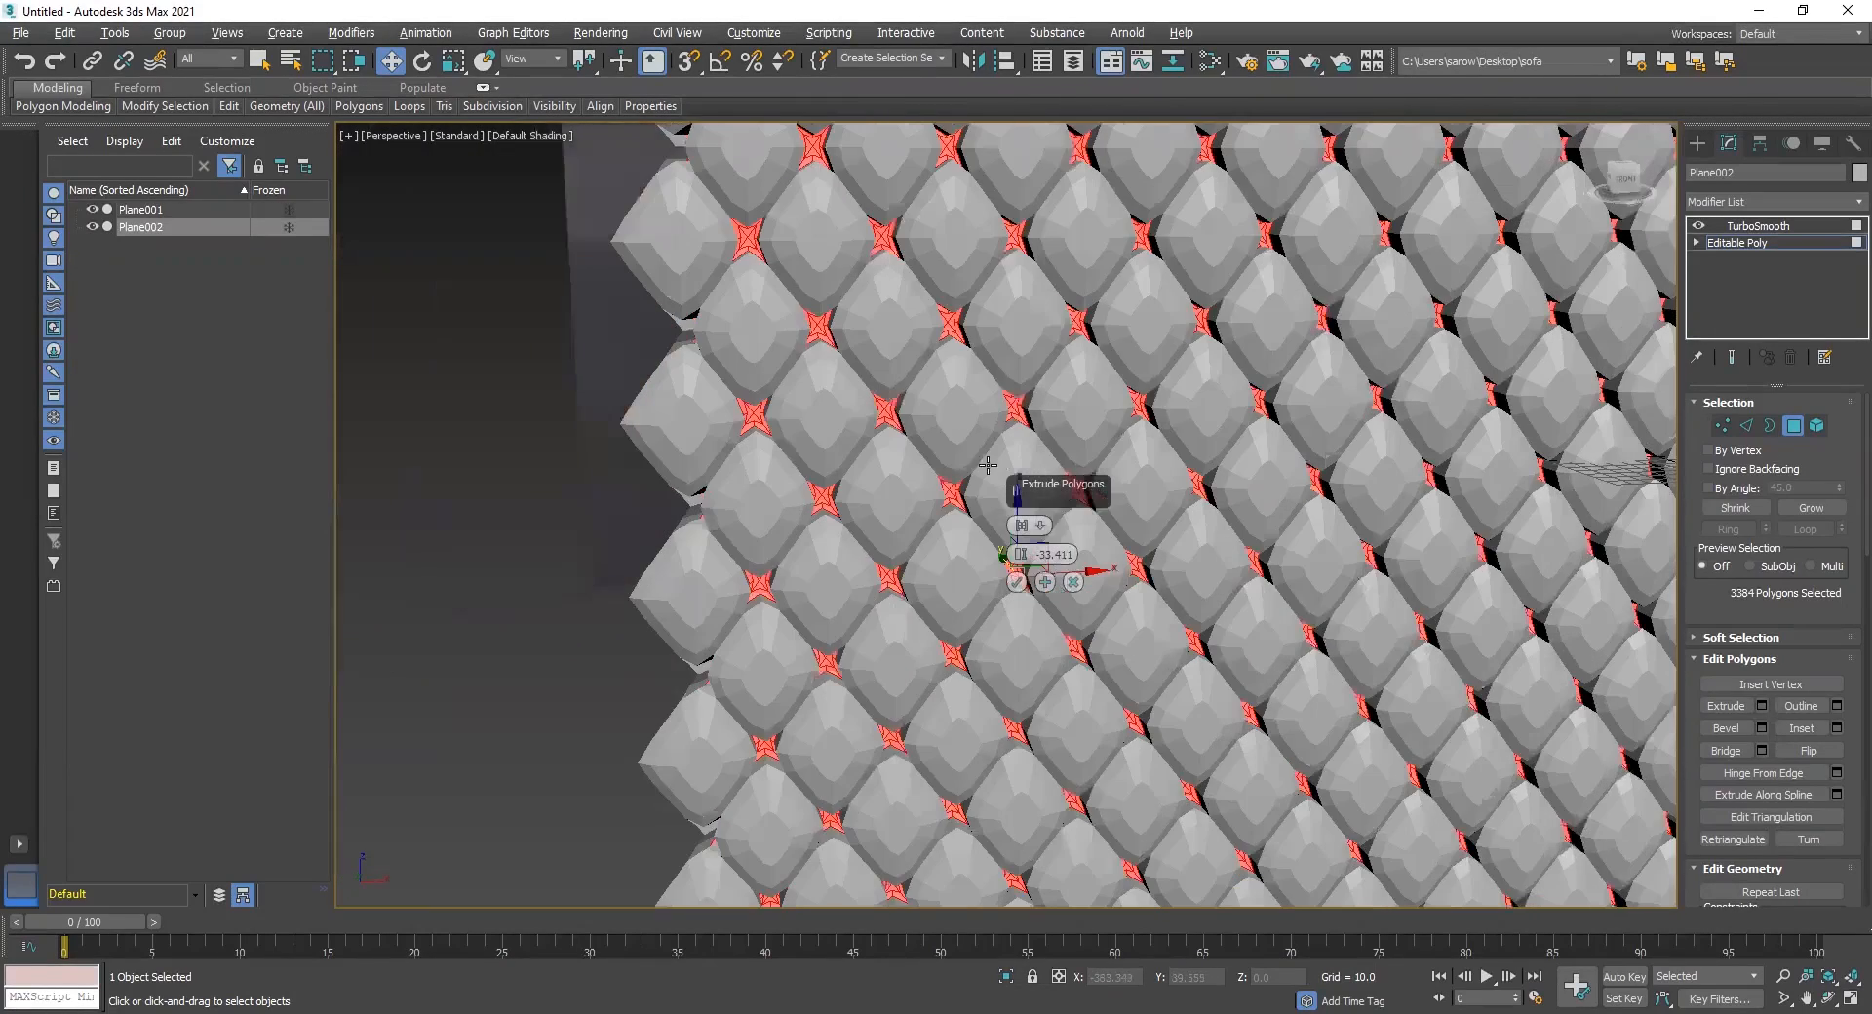
pyautogui.scroll(3, 956, 476)
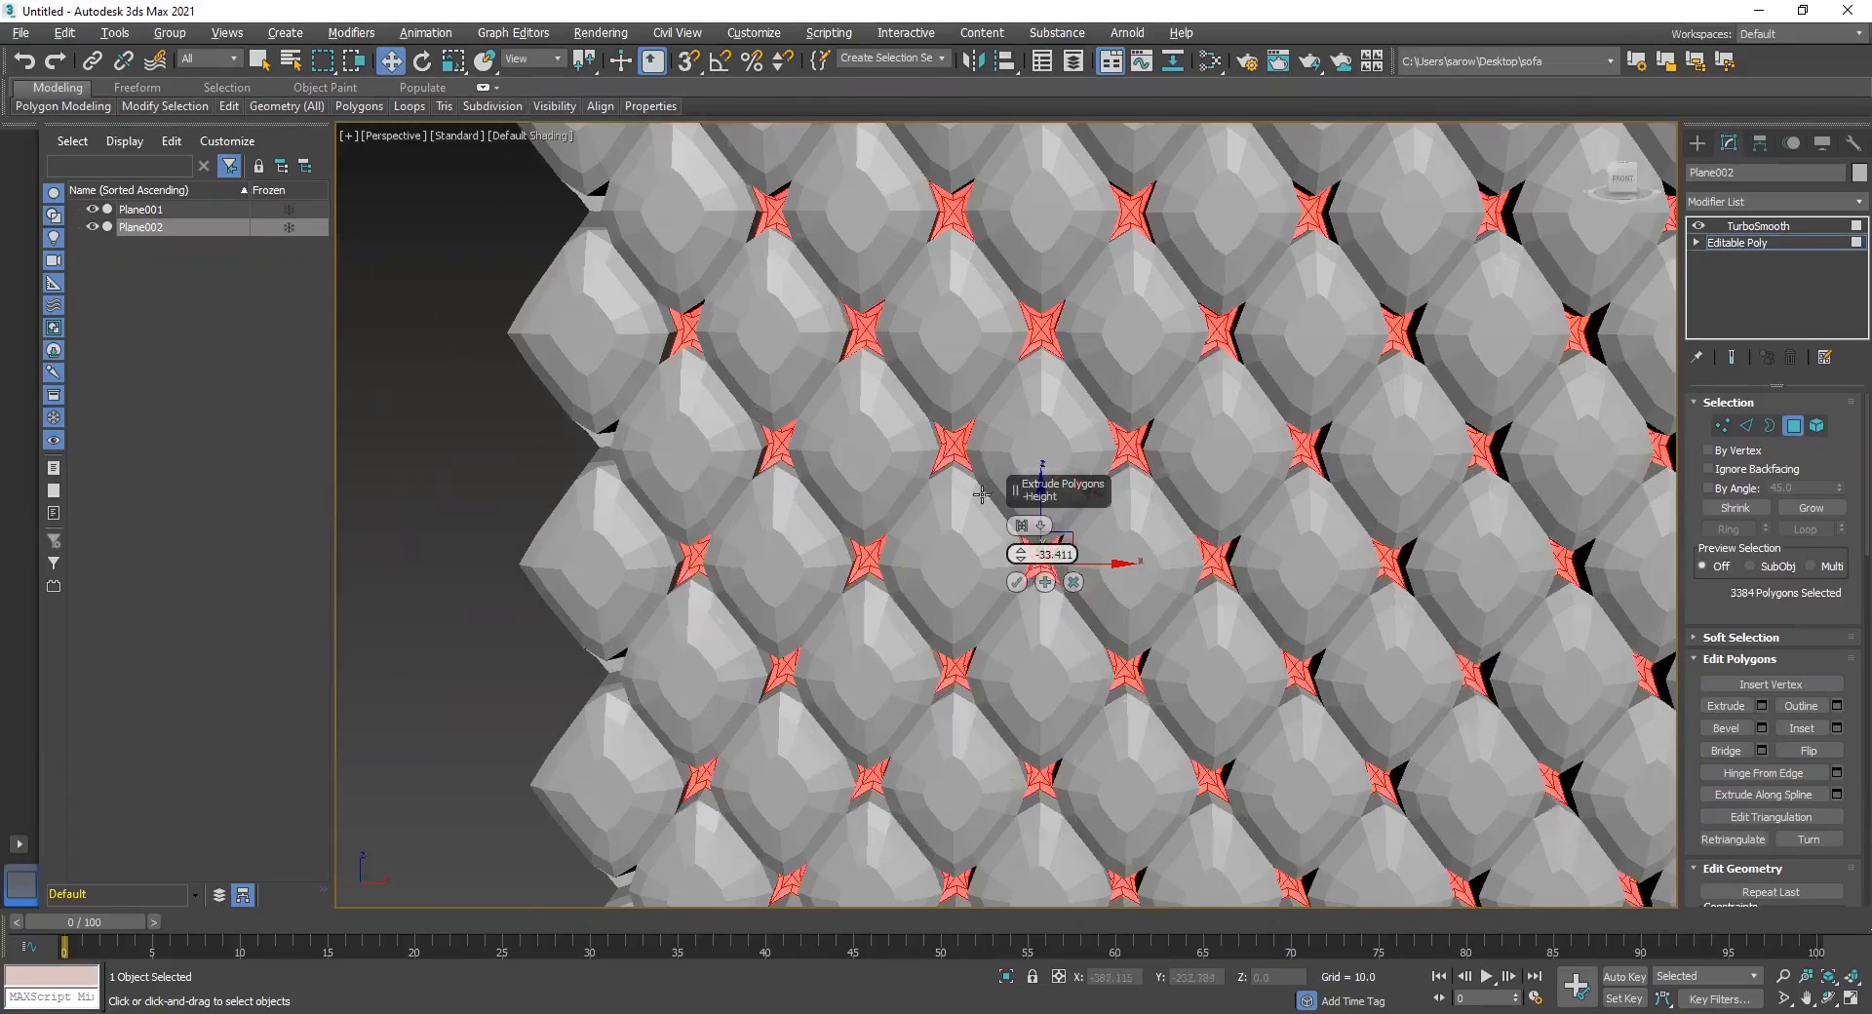
pyautogui.scroll(2, 992, 449)
pyautogui.scroll(1, 992, 450)
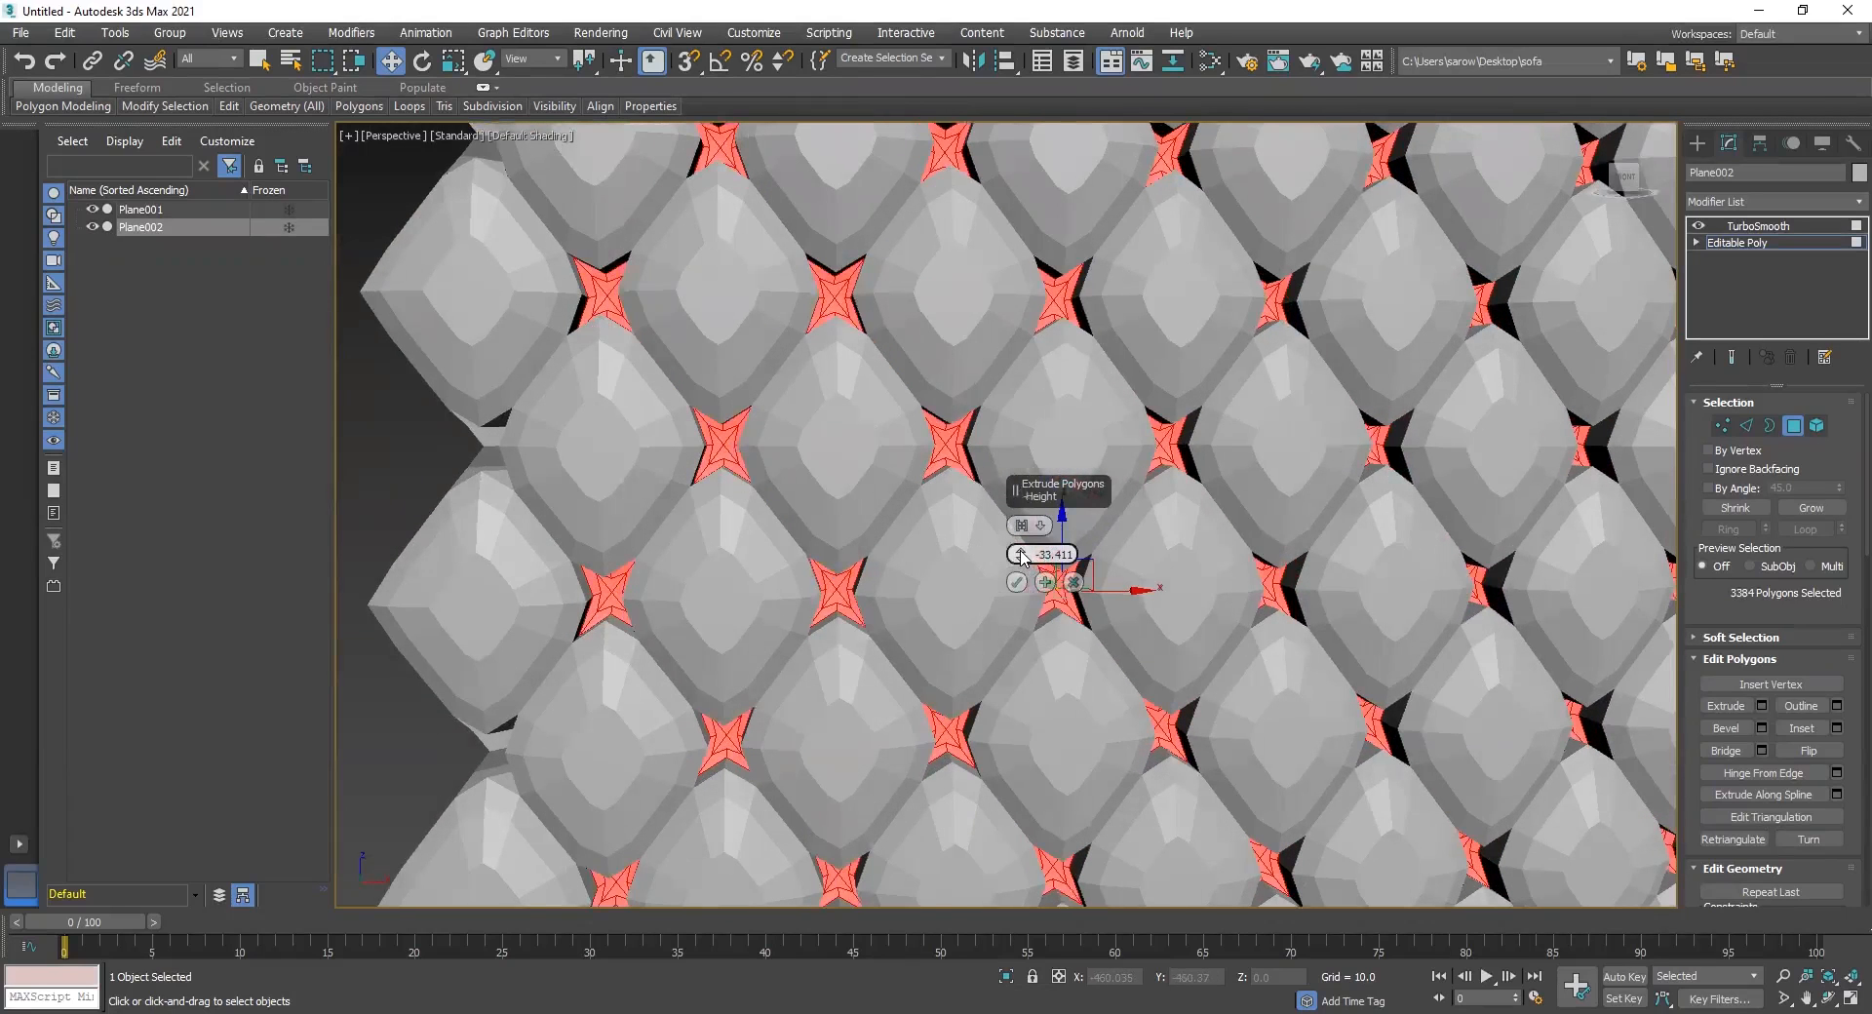
pyautogui.moveTo(1021, 556); pyautogui.dragTo(1016, 385)
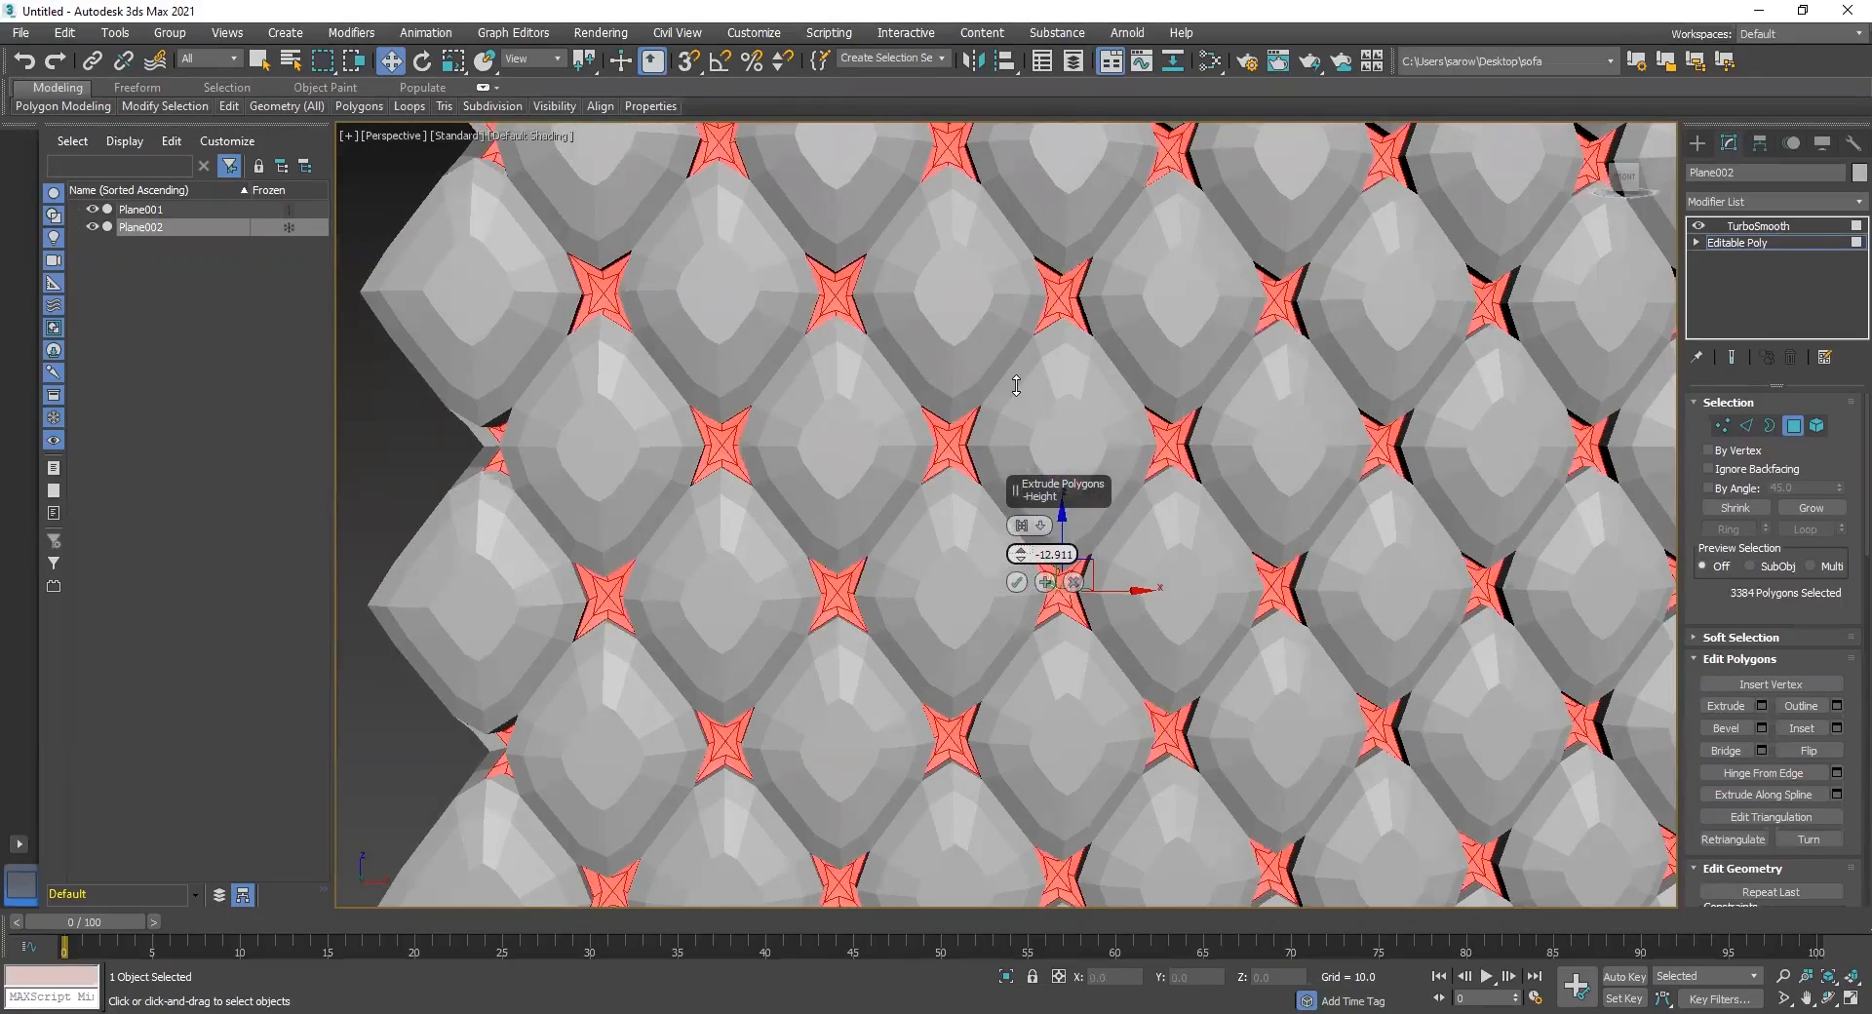
pyautogui.keyDown('alt'); pyautogui.moveTo(517, 447); pyautogui.dragTo(555, 460, button='middle'); pyautogui.keyUp('alt')
pyautogui.keyDown('alt'); pyautogui.moveTo(1076, 565); pyautogui.dragTo(1085, 553, button='middle'); pyautogui.keyUp('alt')
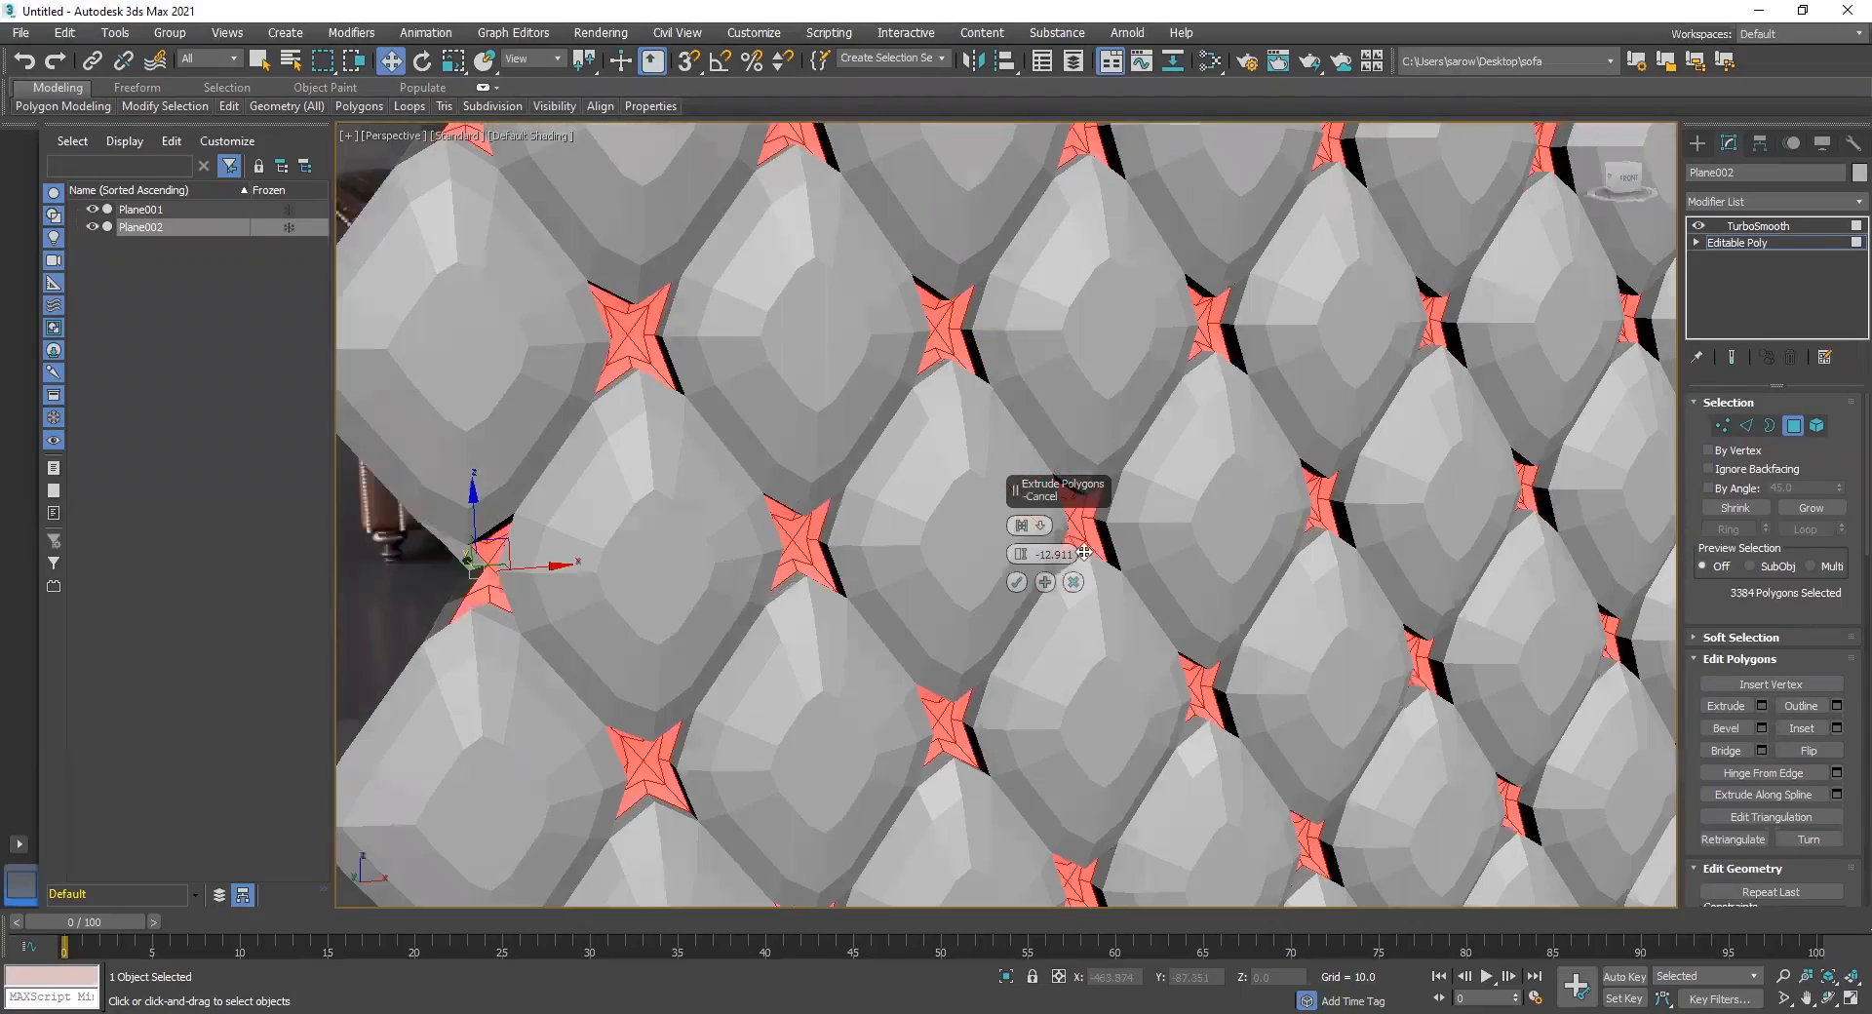
pyautogui.click(1068, 555)
pyautogui.press('BackSpace')
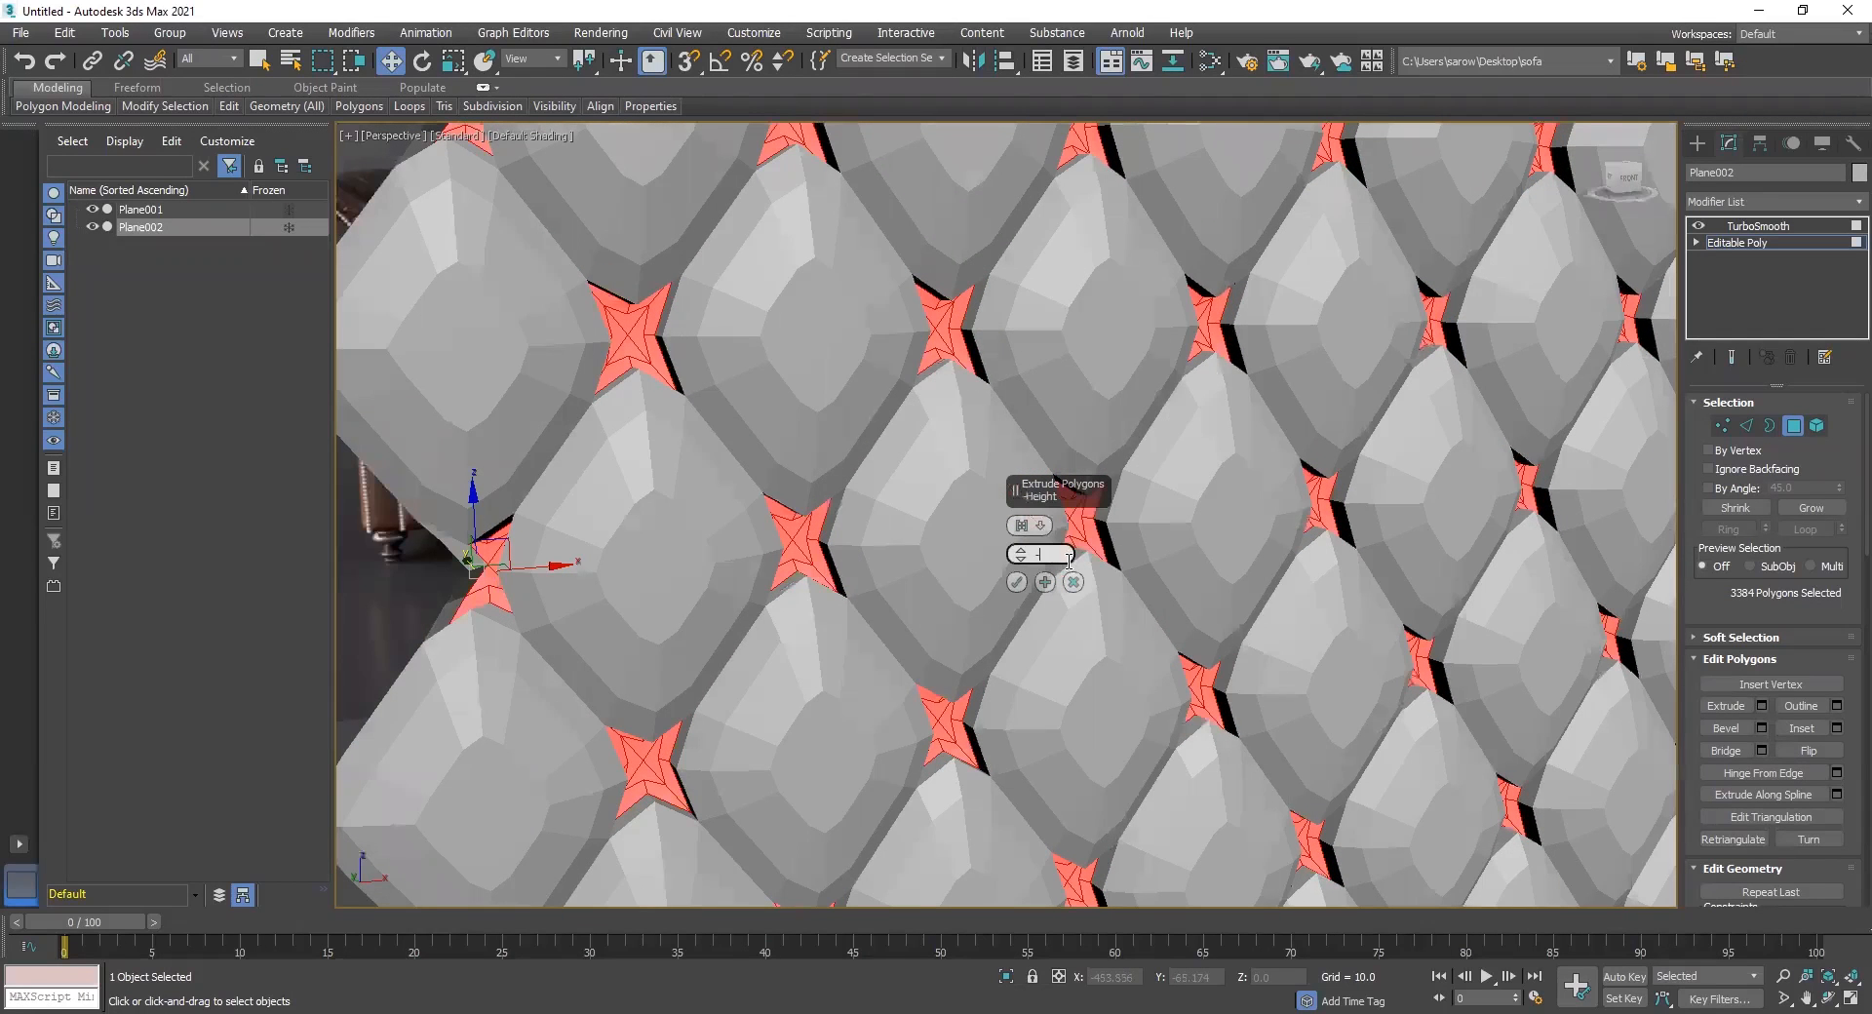
pyautogui.click(1015, 583)
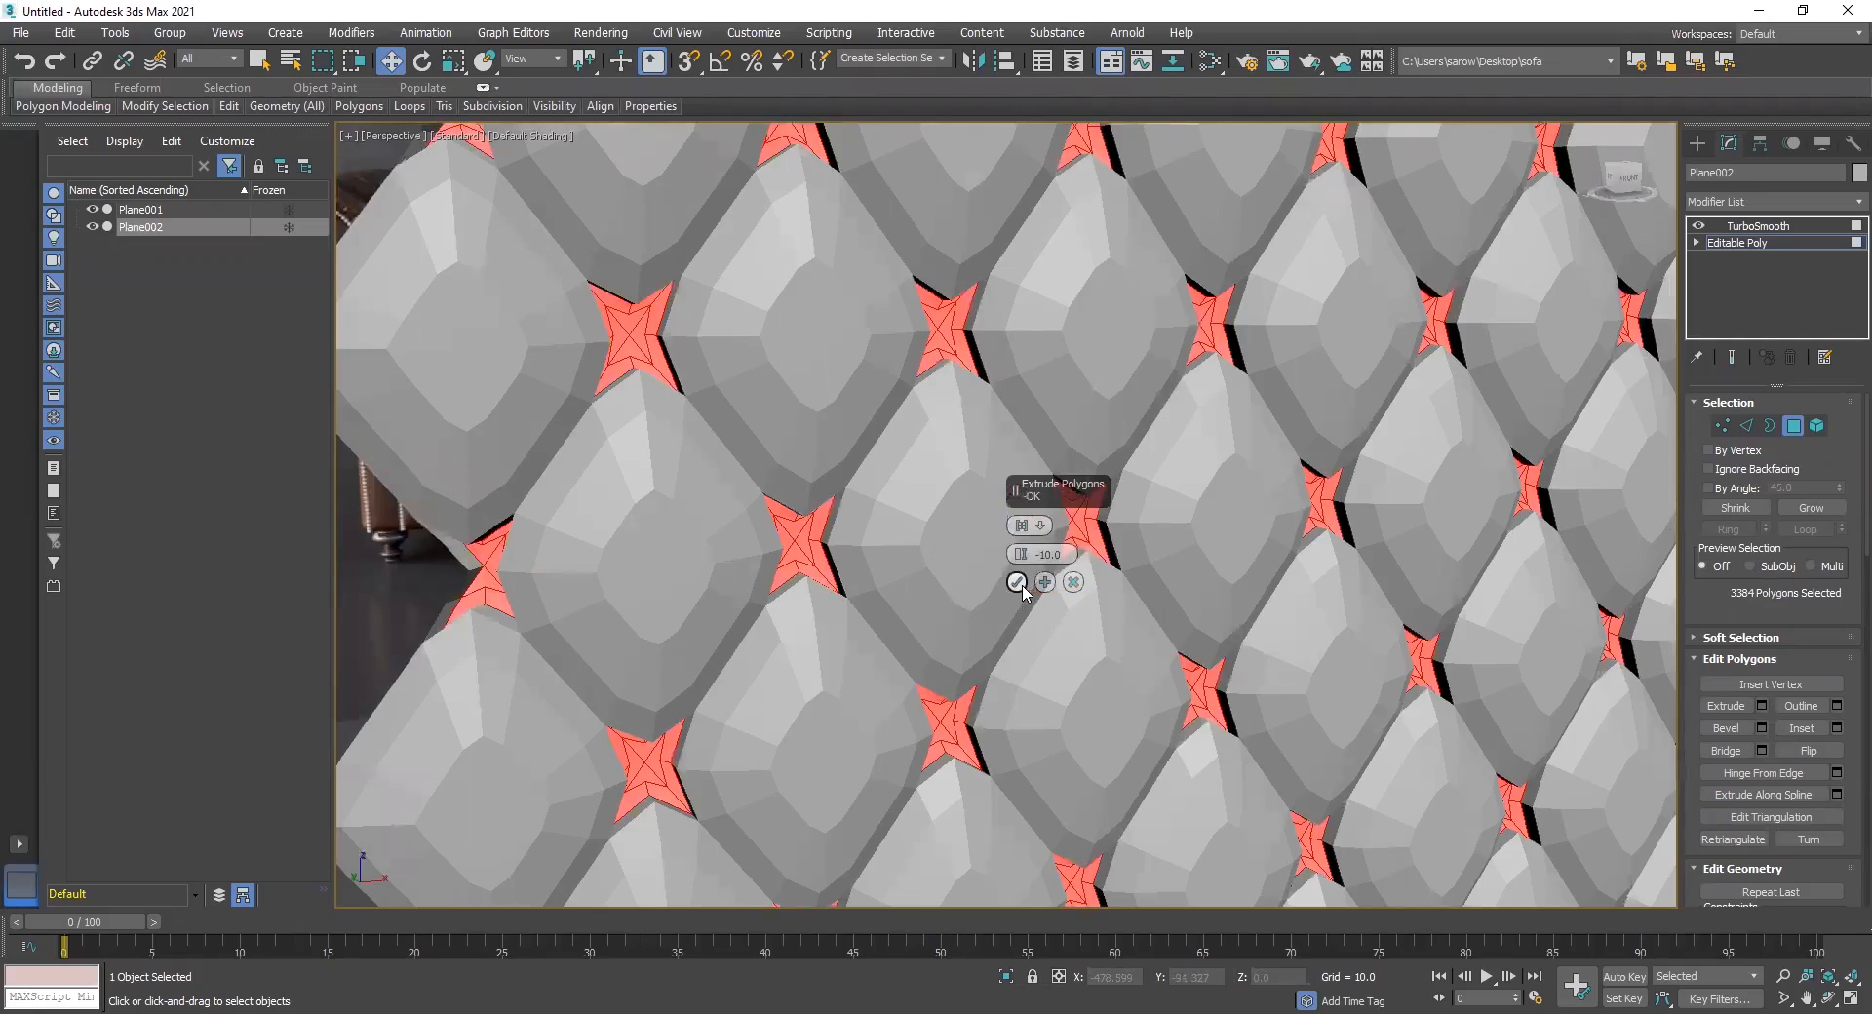
# Leave polygon editing, return to the TurboSmooth level and deselect the tufted panel
pyautogui.click(1746, 243)
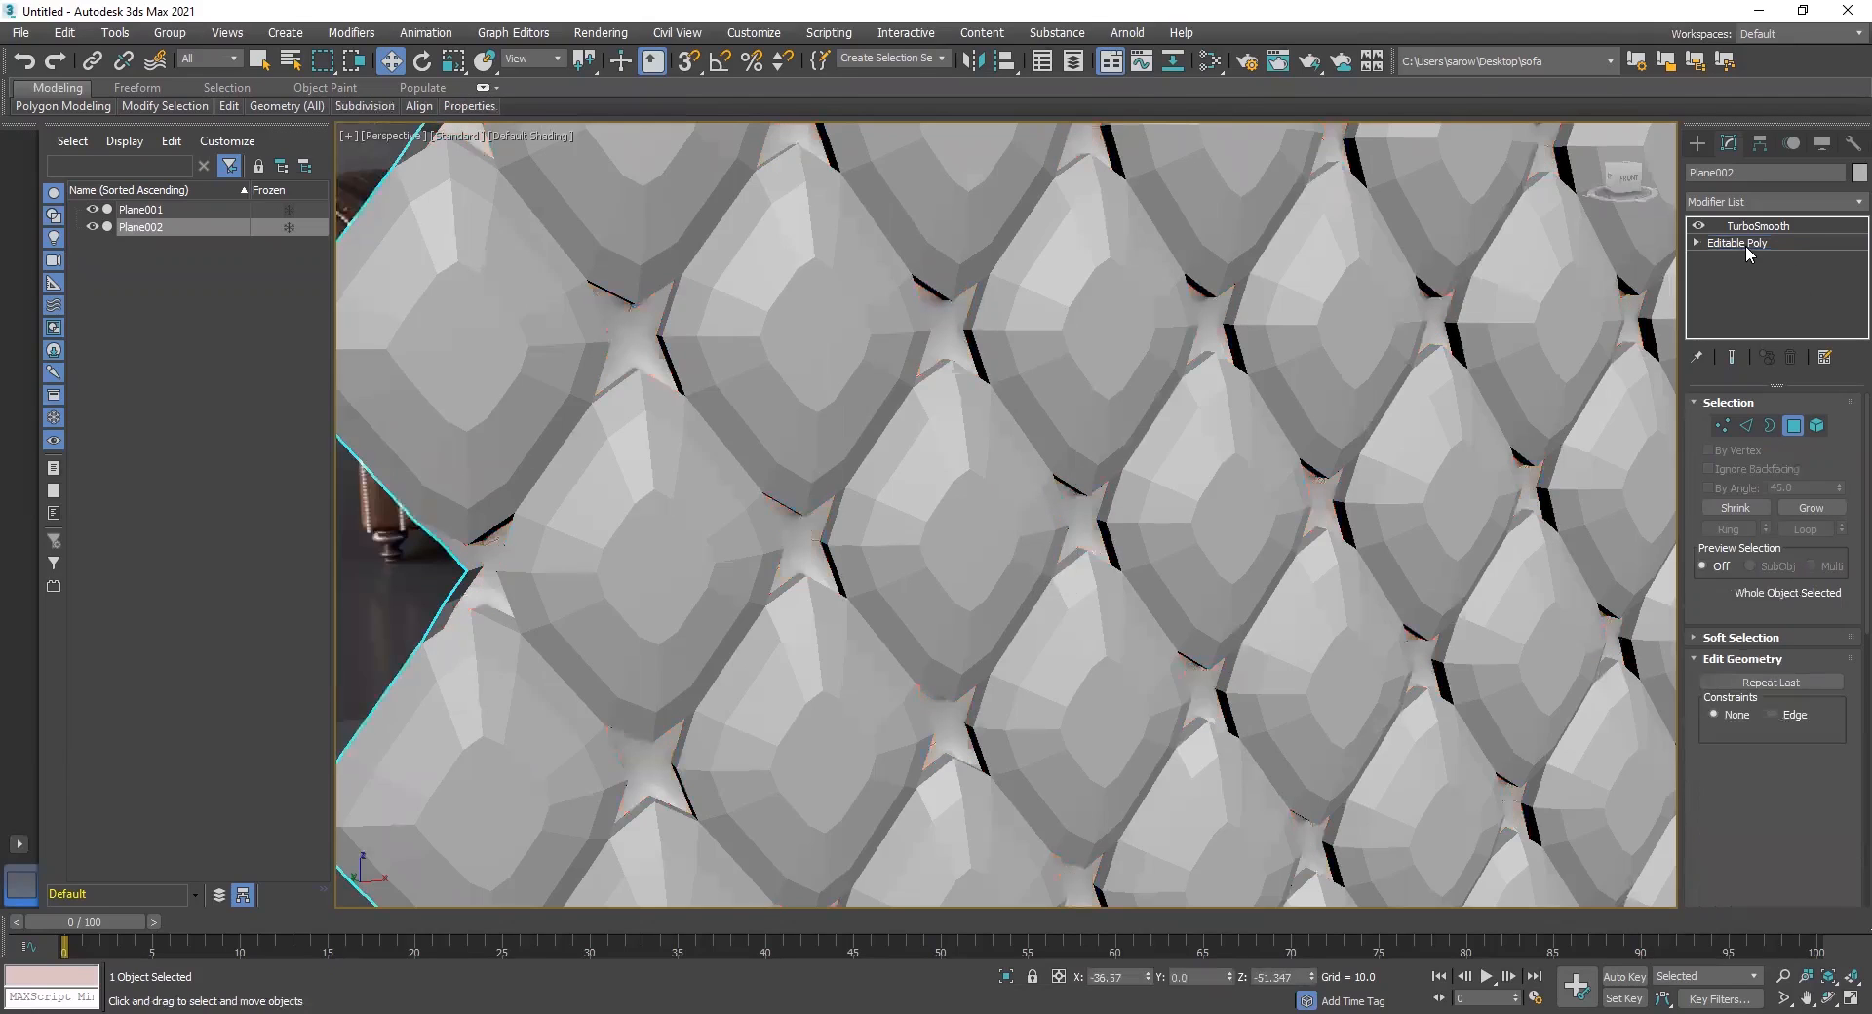
pyautogui.scroll(-5, 1280, 376)
pyautogui.scroll(4, 1241, 447)
pyautogui.scroll(-1, 1238, 449)
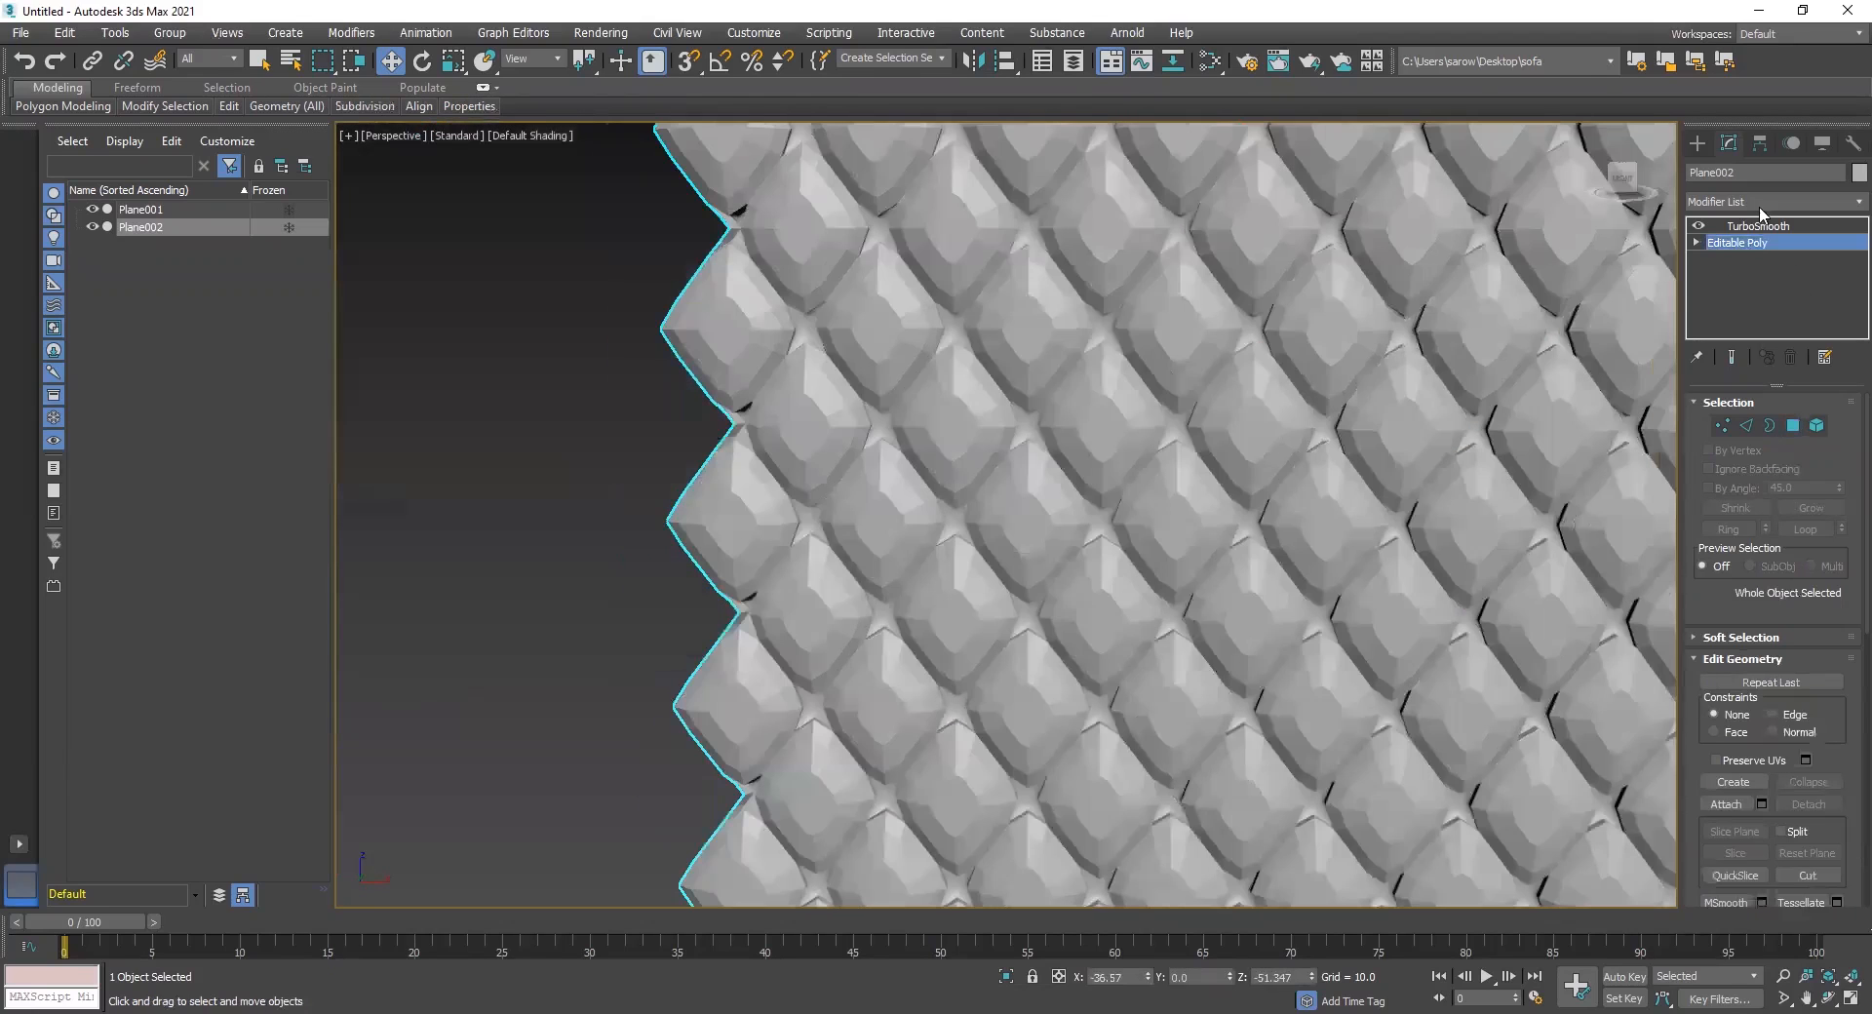
pyautogui.click(1753, 228)
pyautogui.click(517, 629)
pyautogui.scroll(-5, 1527, 534)
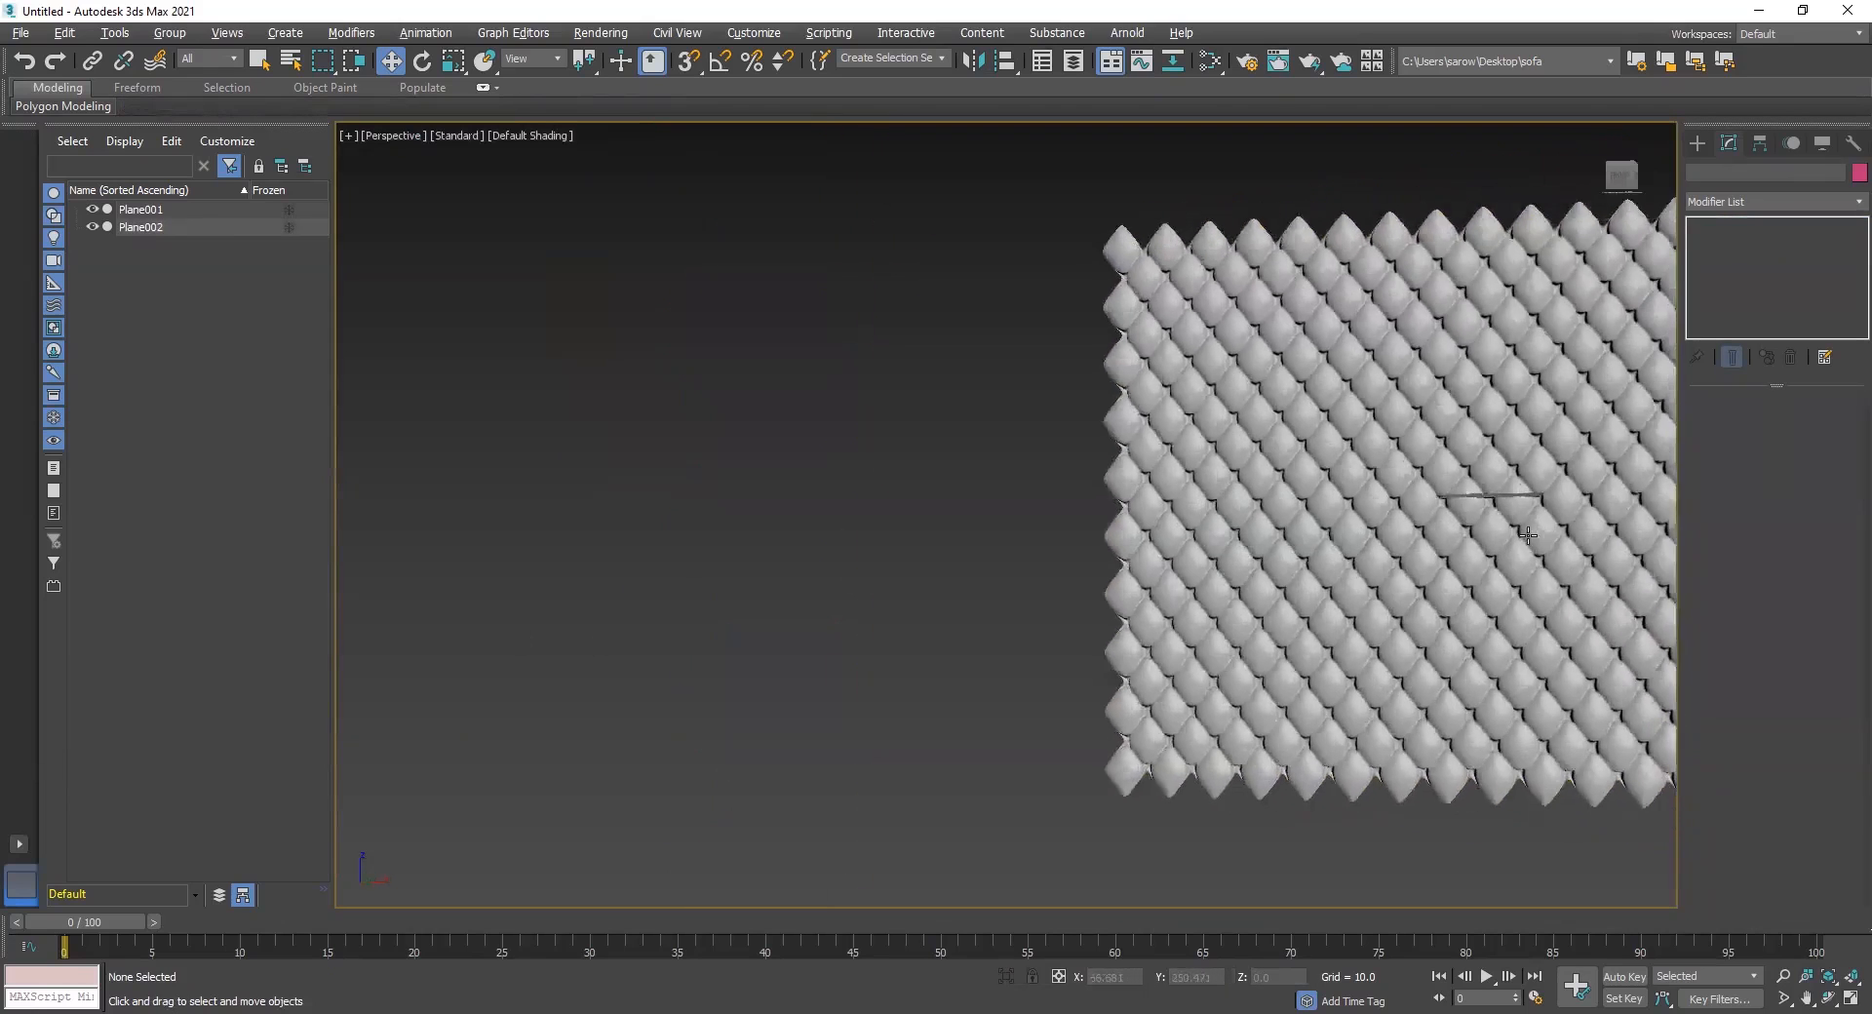
# Compare the smoothed tufting and its recesses with the button dimples in the sofa reference image
pyautogui.keyDown('alt'); pyautogui.moveTo(1528, 535); pyautogui.dragTo(741, 660, button='middle'); pyautogui.keyUp('alt')
pyautogui.scroll(5, 1104, 583)
pyautogui.keyDown('alt'); pyautogui.moveTo(883, 616); pyautogui.dragTo(927, 625, button='middle'); pyautogui.keyUp('alt')
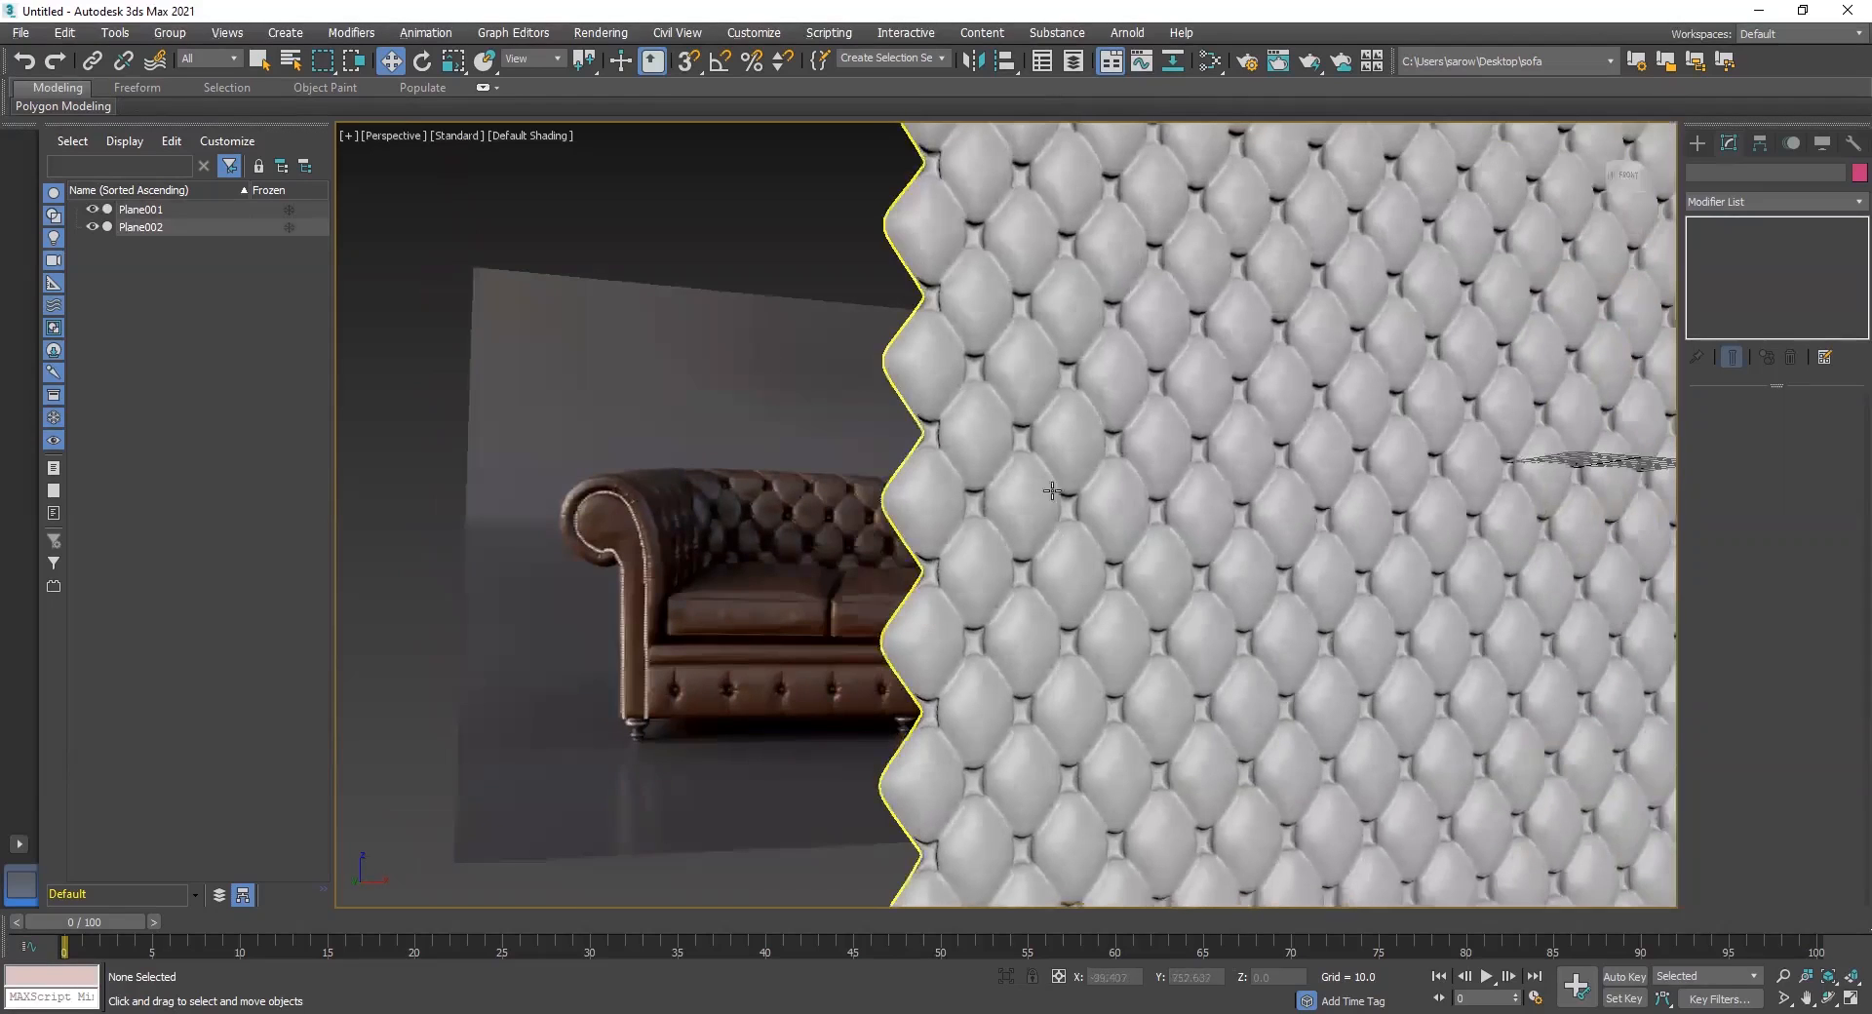
pyautogui.scroll(2, 1051, 477)
pyautogui.keyDown('alt'); pyautogui.moveTo(1031, 473); pyautogui.dragTo(1073, 448, button='middle'); pyautogui.keyUp('alt')
pyautogui.scroll(5, 655, 584)
pyautogui.scroll(4, 881, 345)
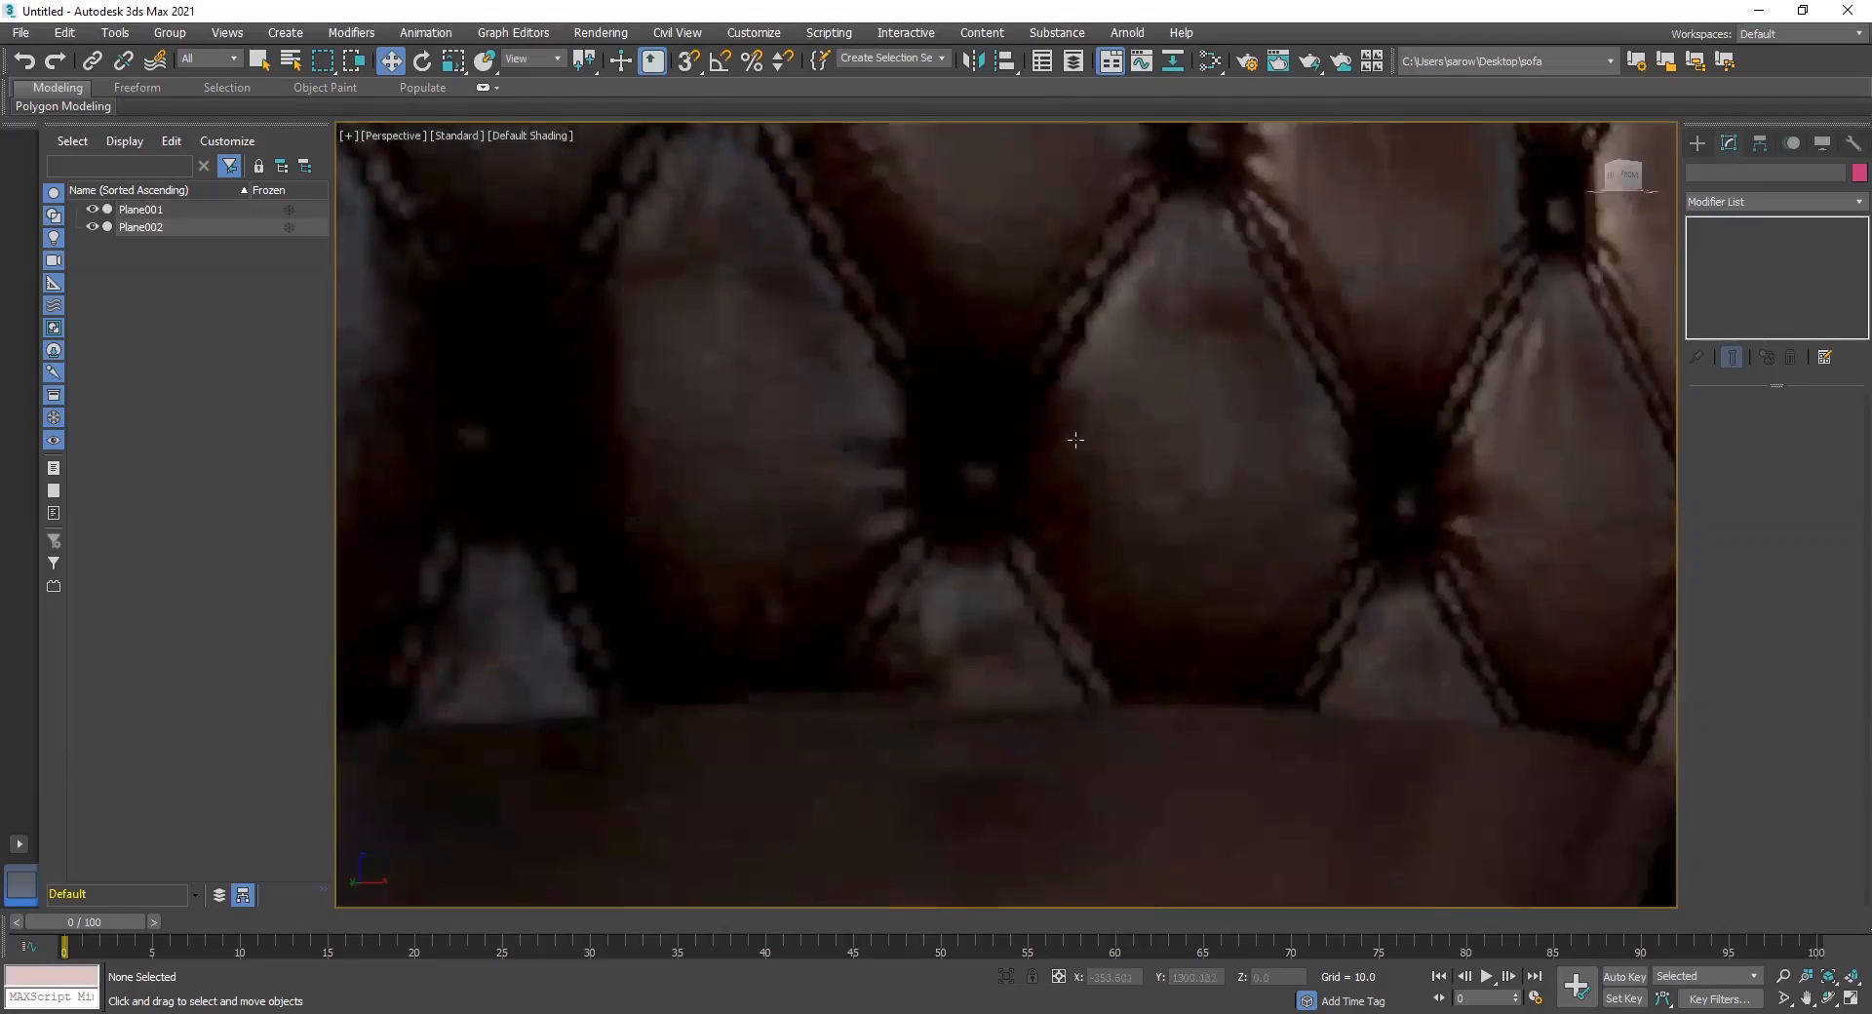
pyautogui.scroll(-5, 1181, 237)
pyautogui.moveTo(1297, 507); pyautogui.dragTo(695, 604, button='middle')
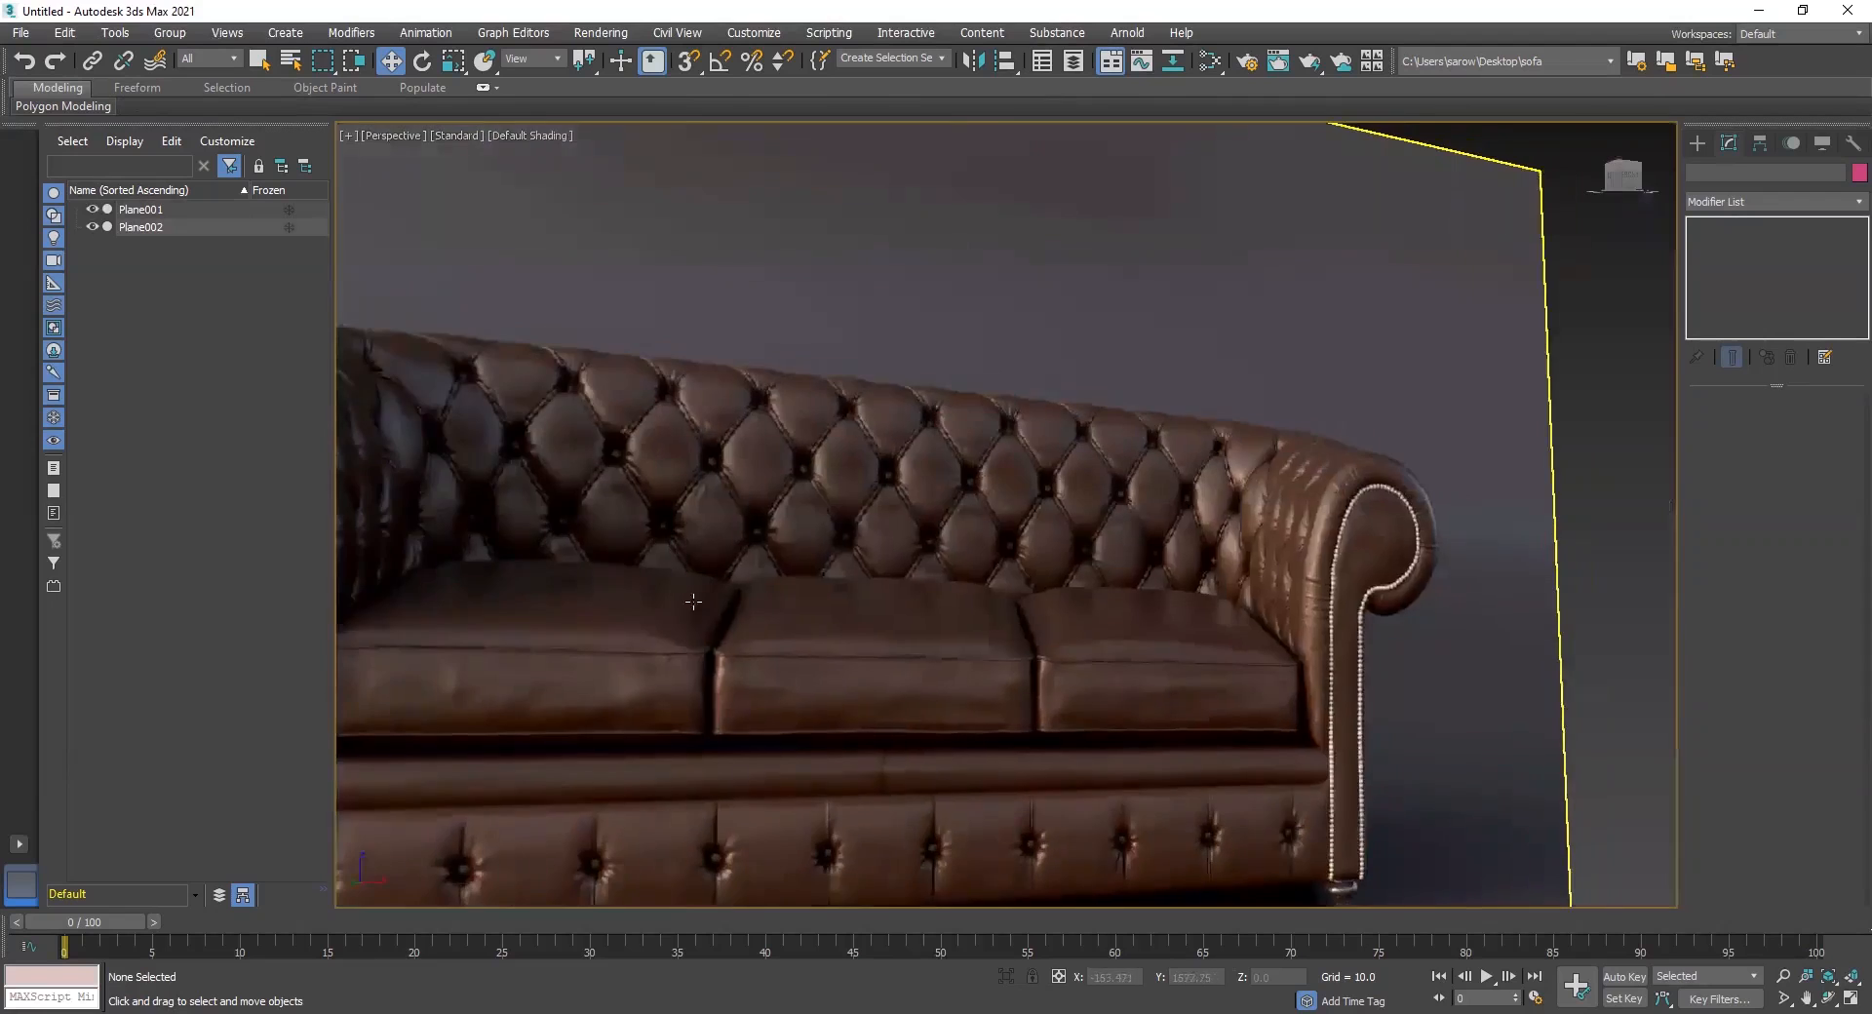
pyautogui.scroll(-5, 1141, 594)
pyautogui.keyDown('alt'); pyautogui.moveTo(1365, 531); pyautogui.dragTo(920, 531, button='middle'); pyautogui.keyUp('alt')
pyautogui.keyDown('alt'); pyautogui.moveTo(835, 470); pyautogui.dragTo(987, 461, button='middle'); pyautogui.keyUp('alt')
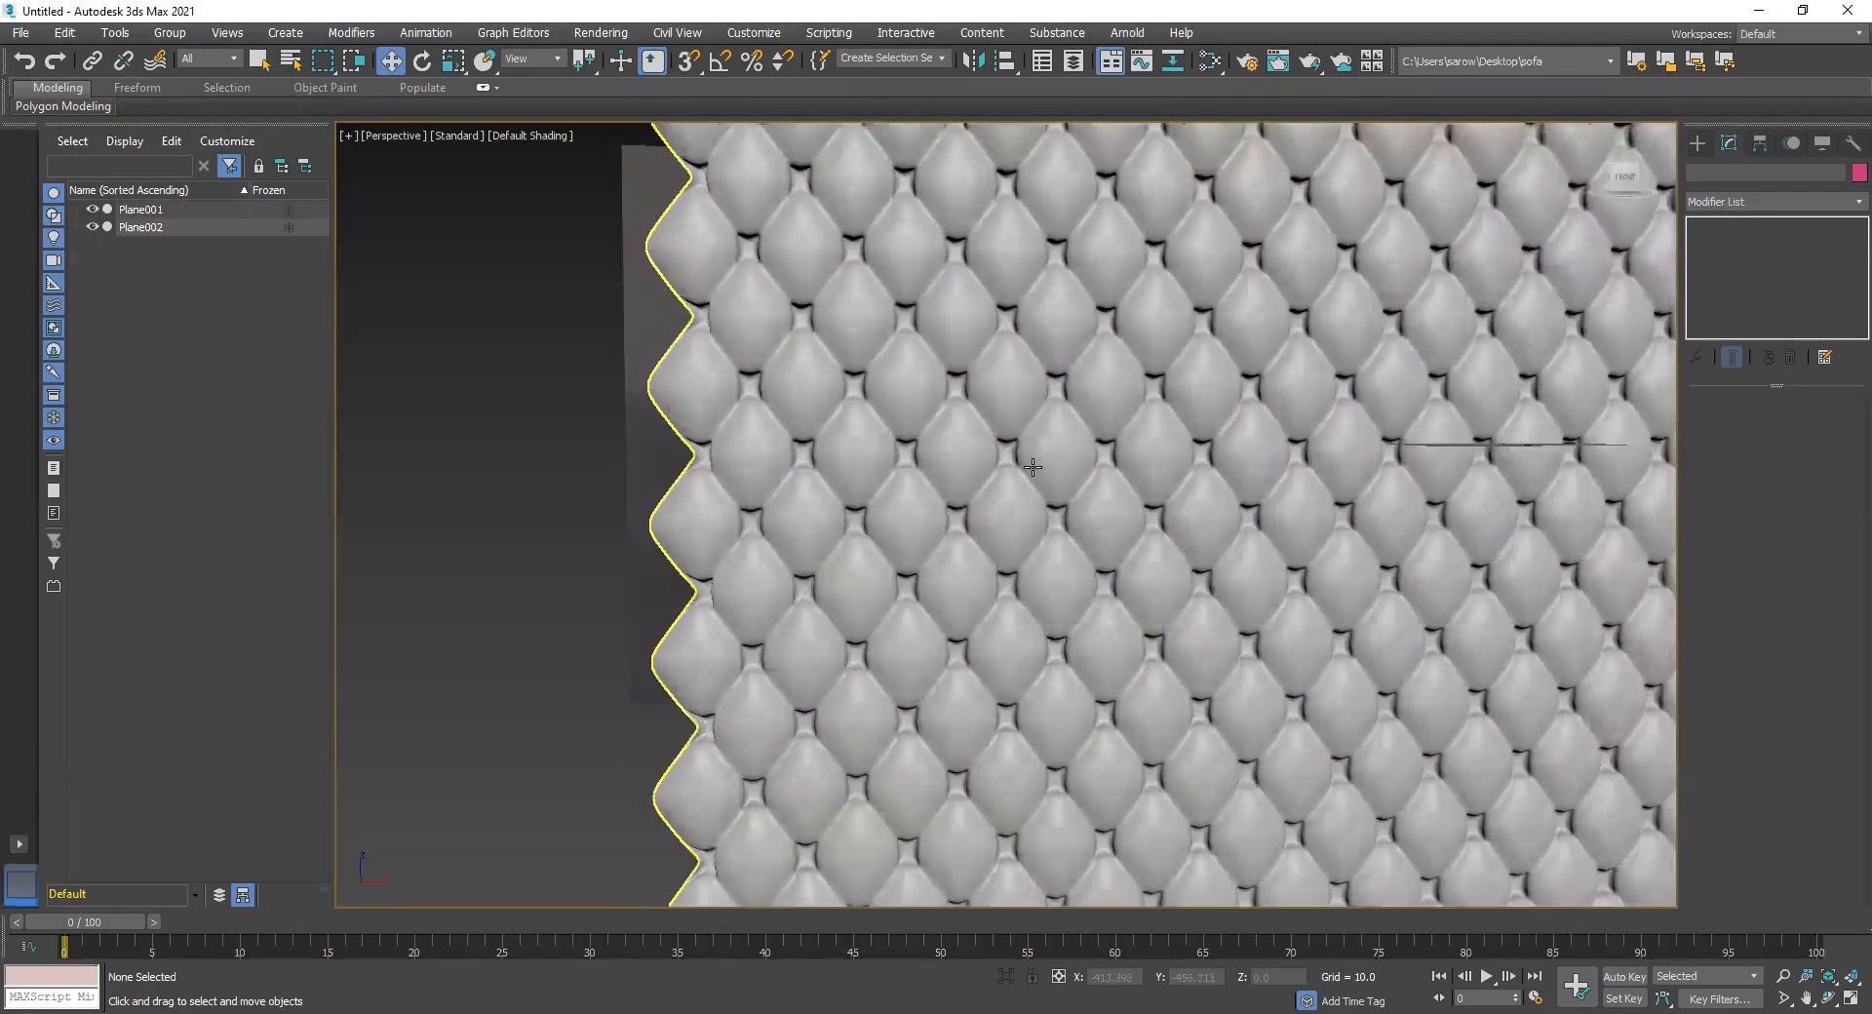
pyautogui.scroll(5, 1032, 467)
pyautogui.scroll(1, 1396, 404)
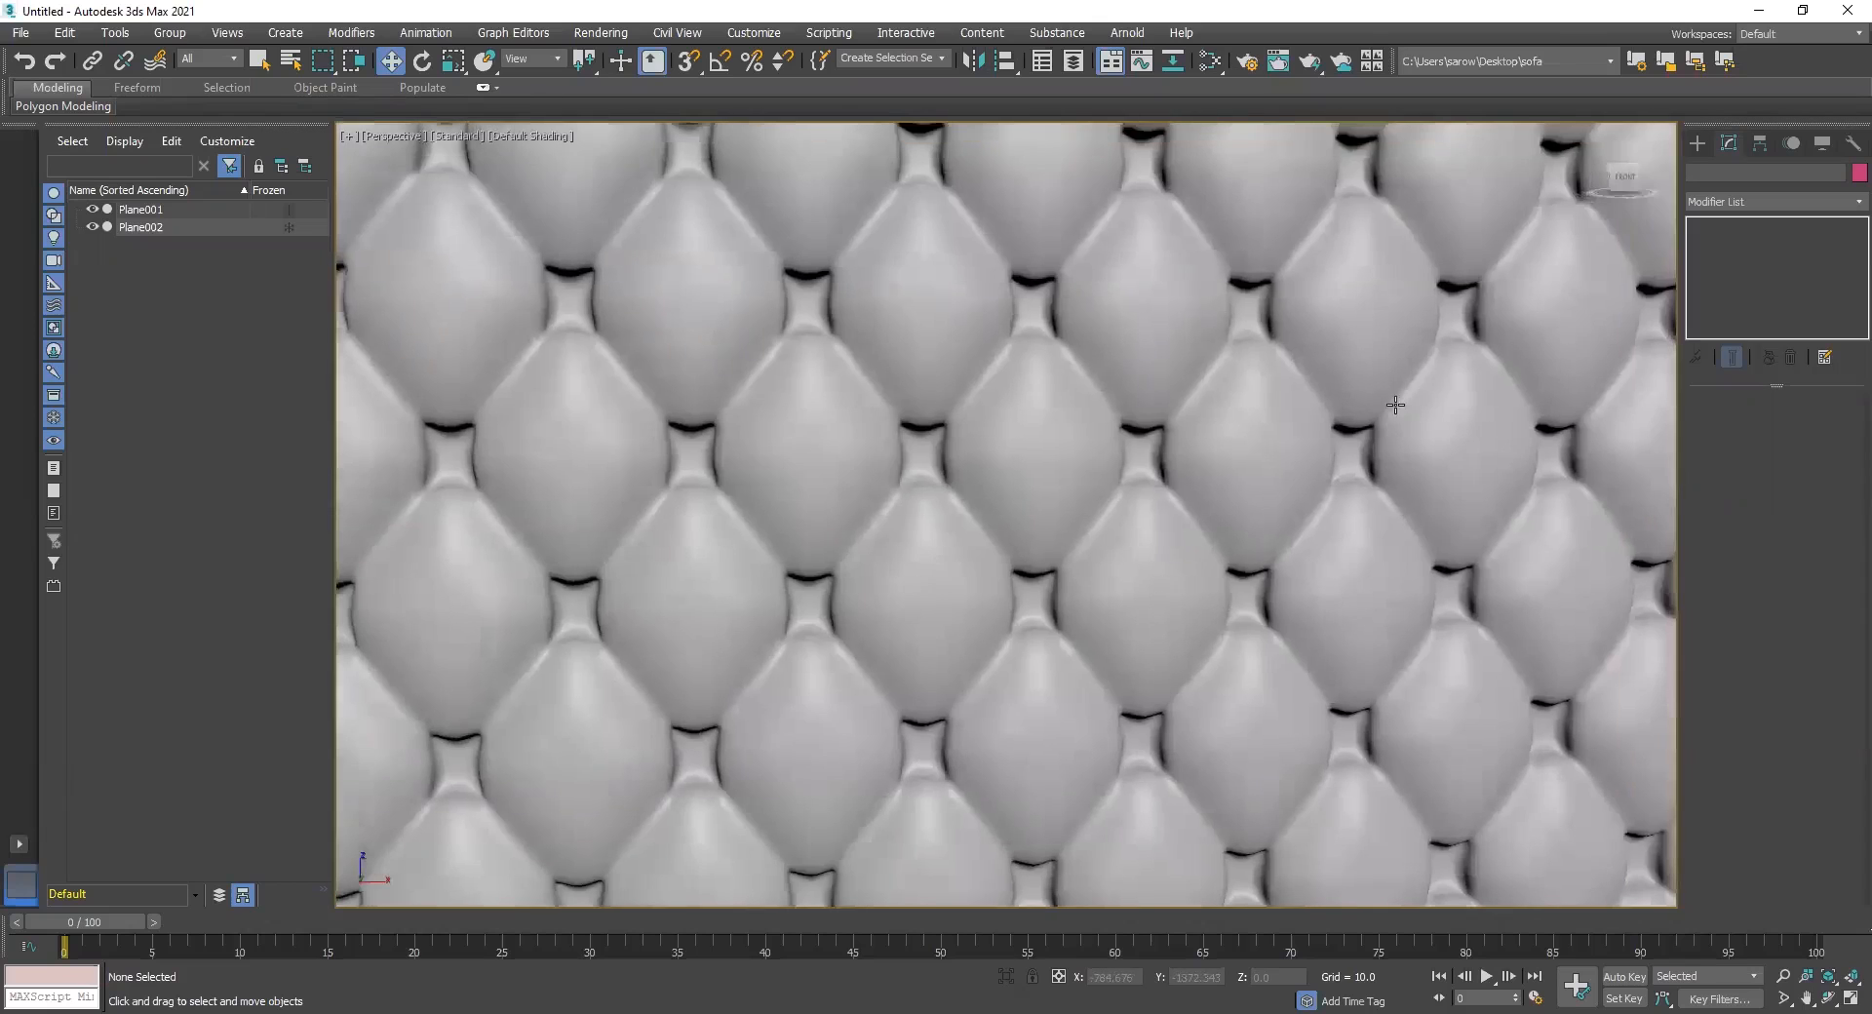
# Select the tufted panel and return to its Editable Poly polygon level, closing in on the selected star-shaped faces
pyautogui.click(1270, 424)
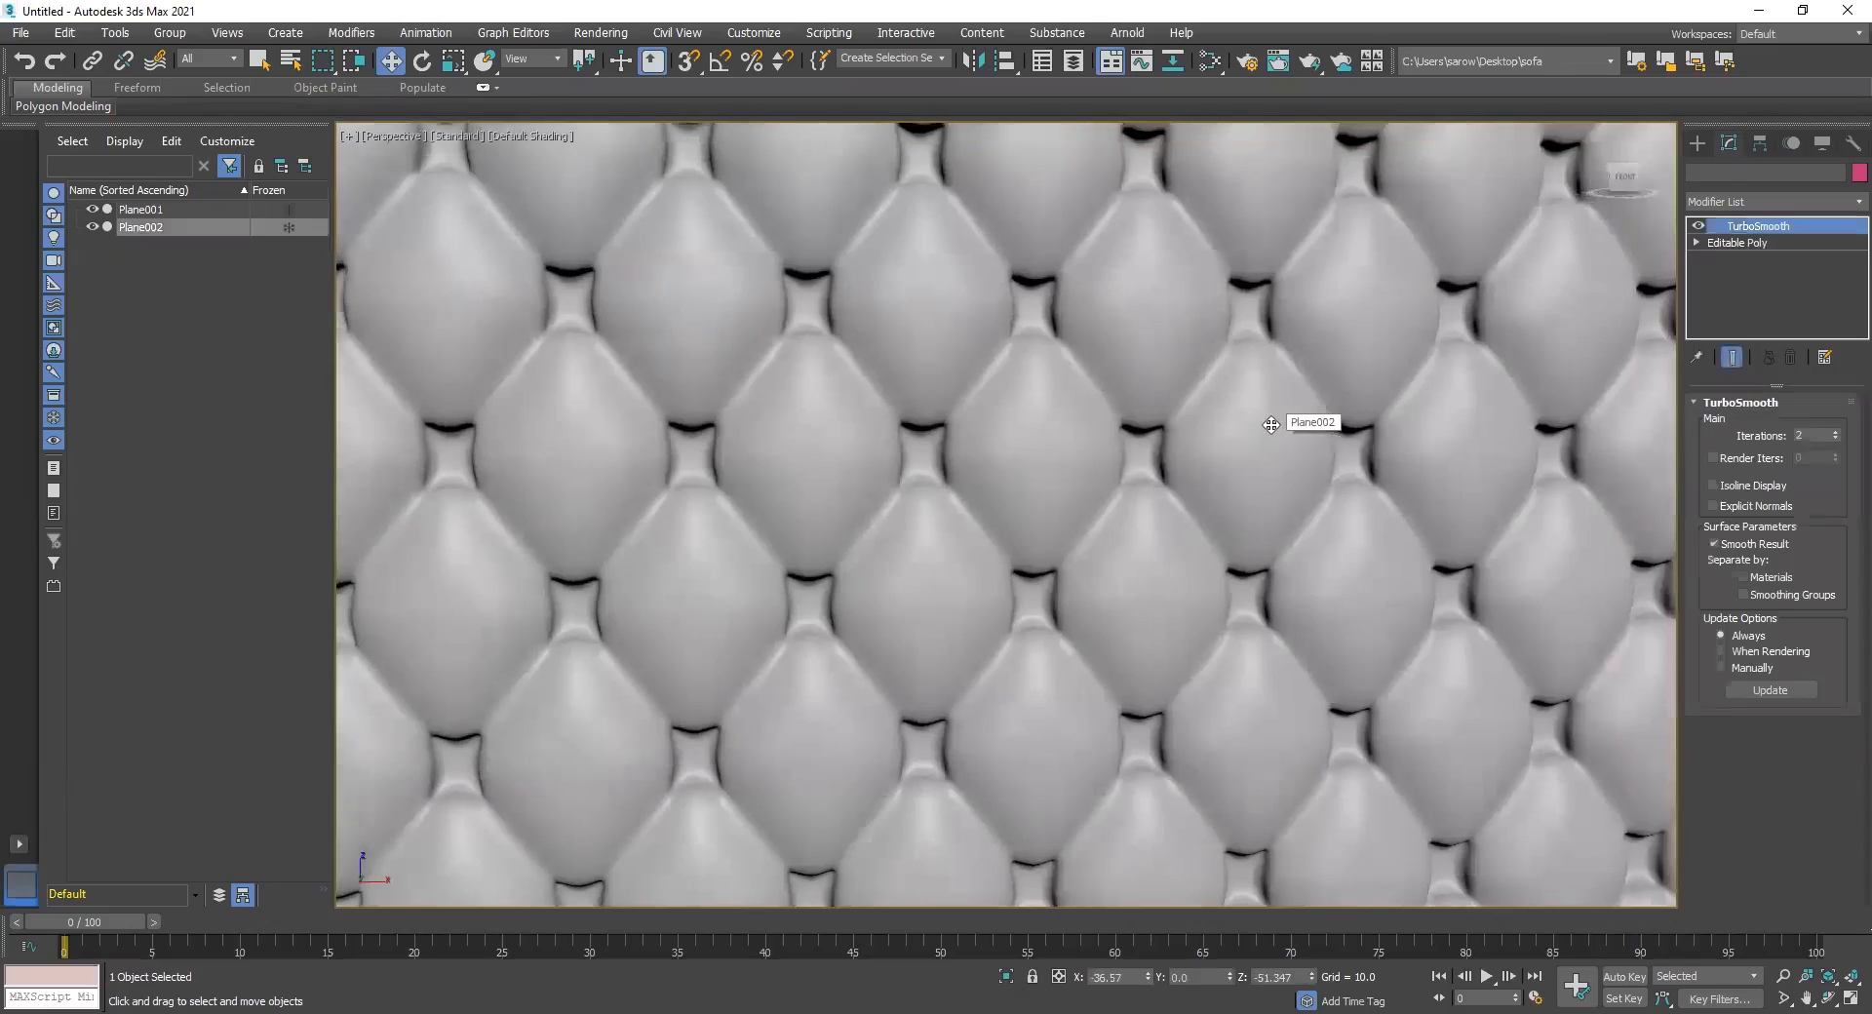
pyautogui.click(1745, 248)
pyautogui.click(1796, 424)
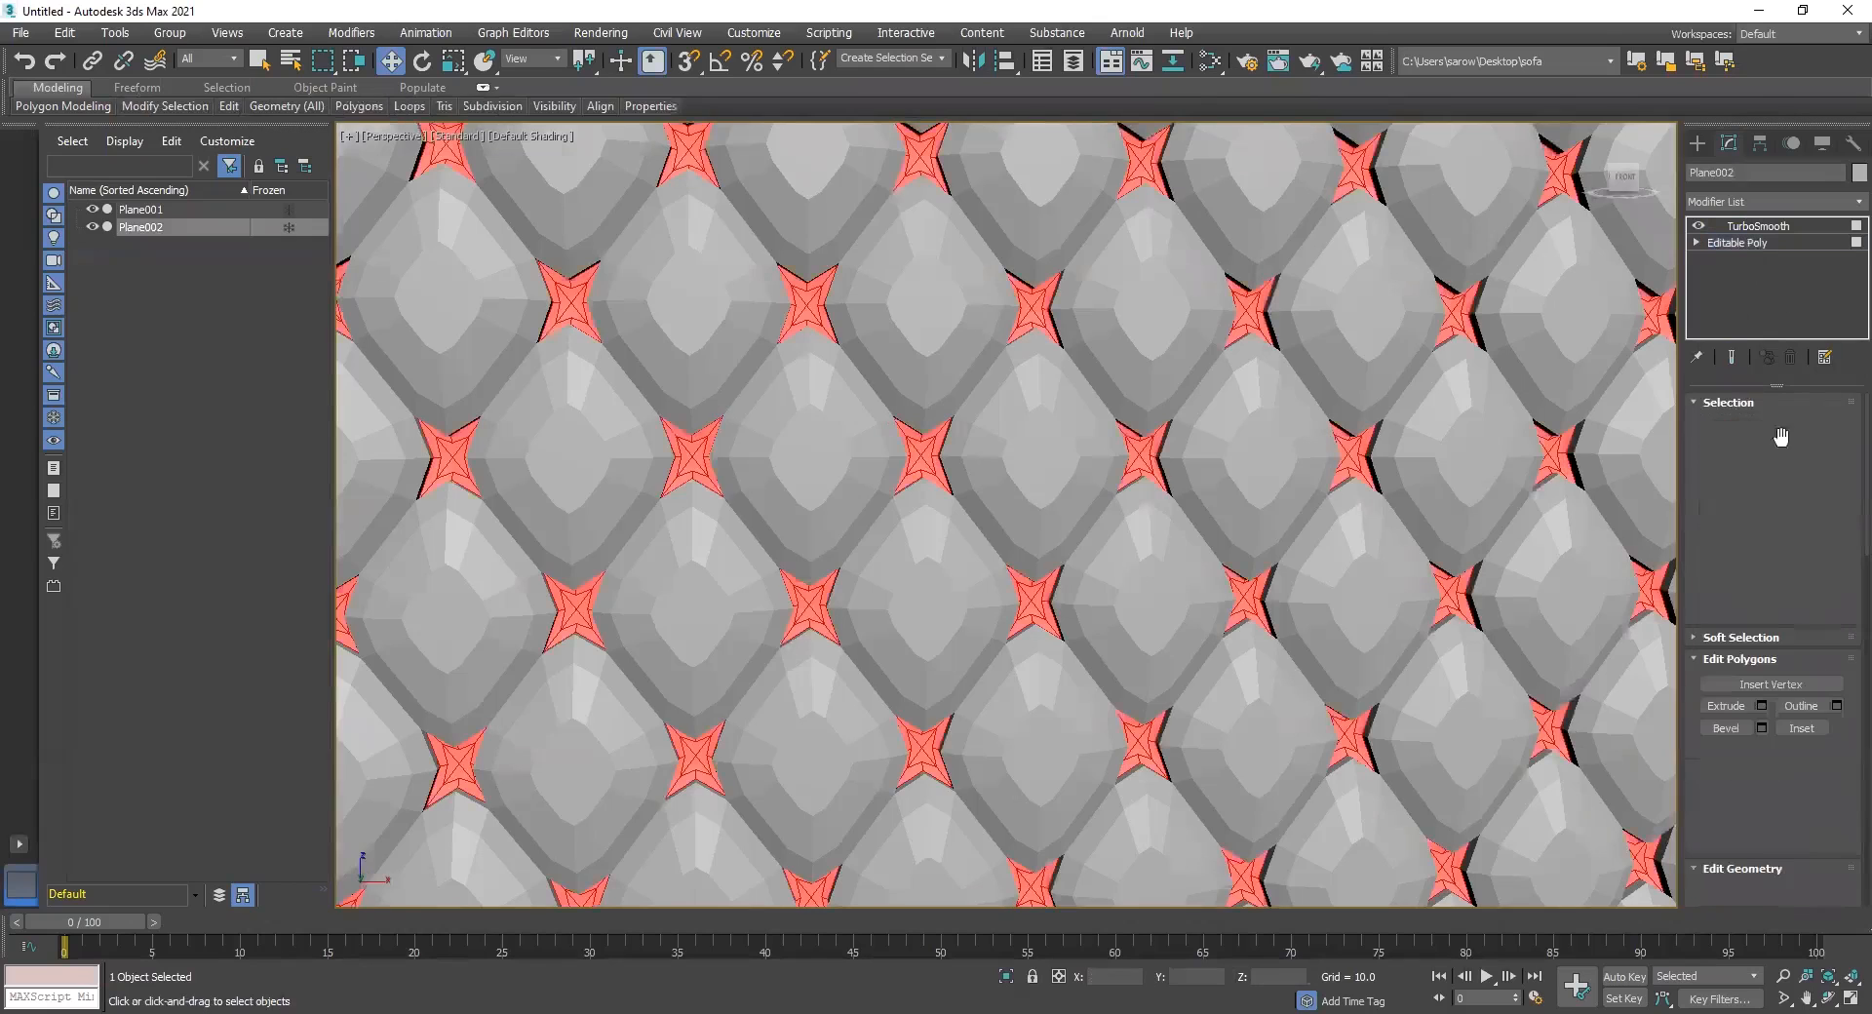
pyautogui.moveTo(893, 483); pyautogui.dragTo(1093, 433, button='middle')
pyautogui.moveTo(882, 467); pyautogui.dragTo(1077, 447, button='middle')
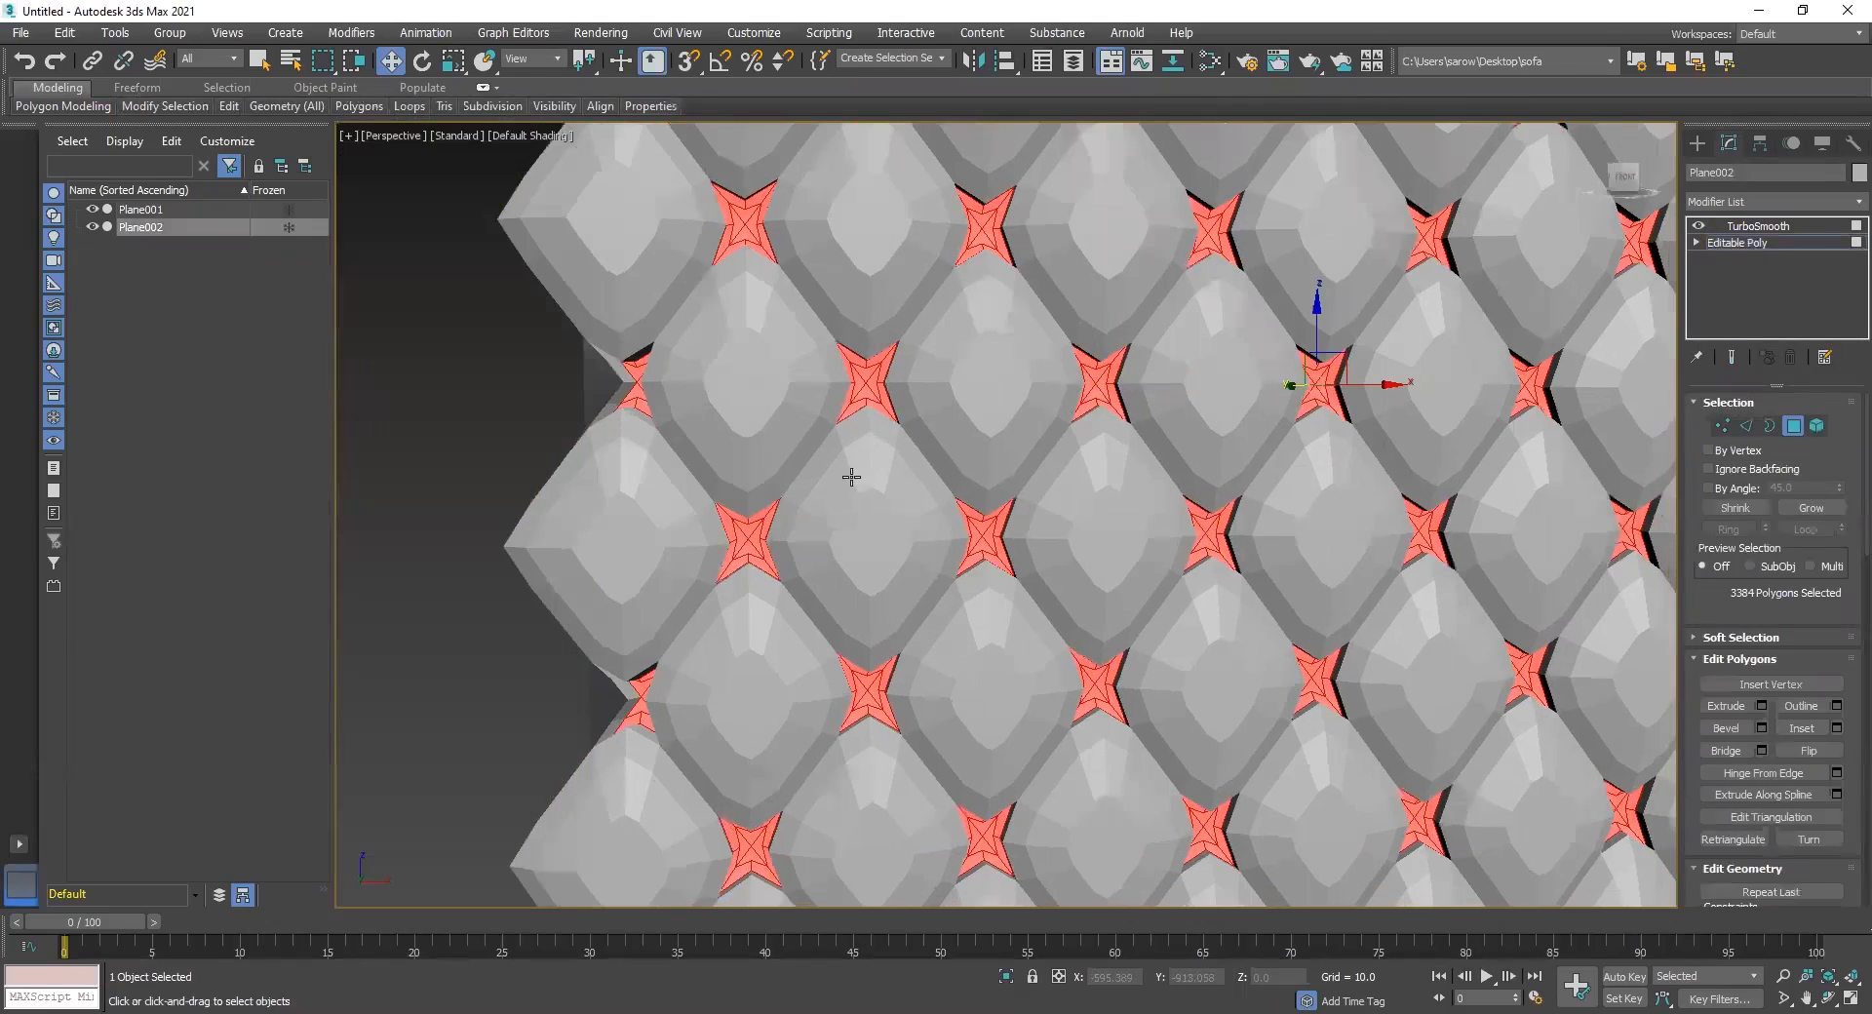
pyautogui.scroll(2, 851, 477)
pyautogui.moveTo(893, 425); pyautogui.dragTo(797, 479, button='middle')
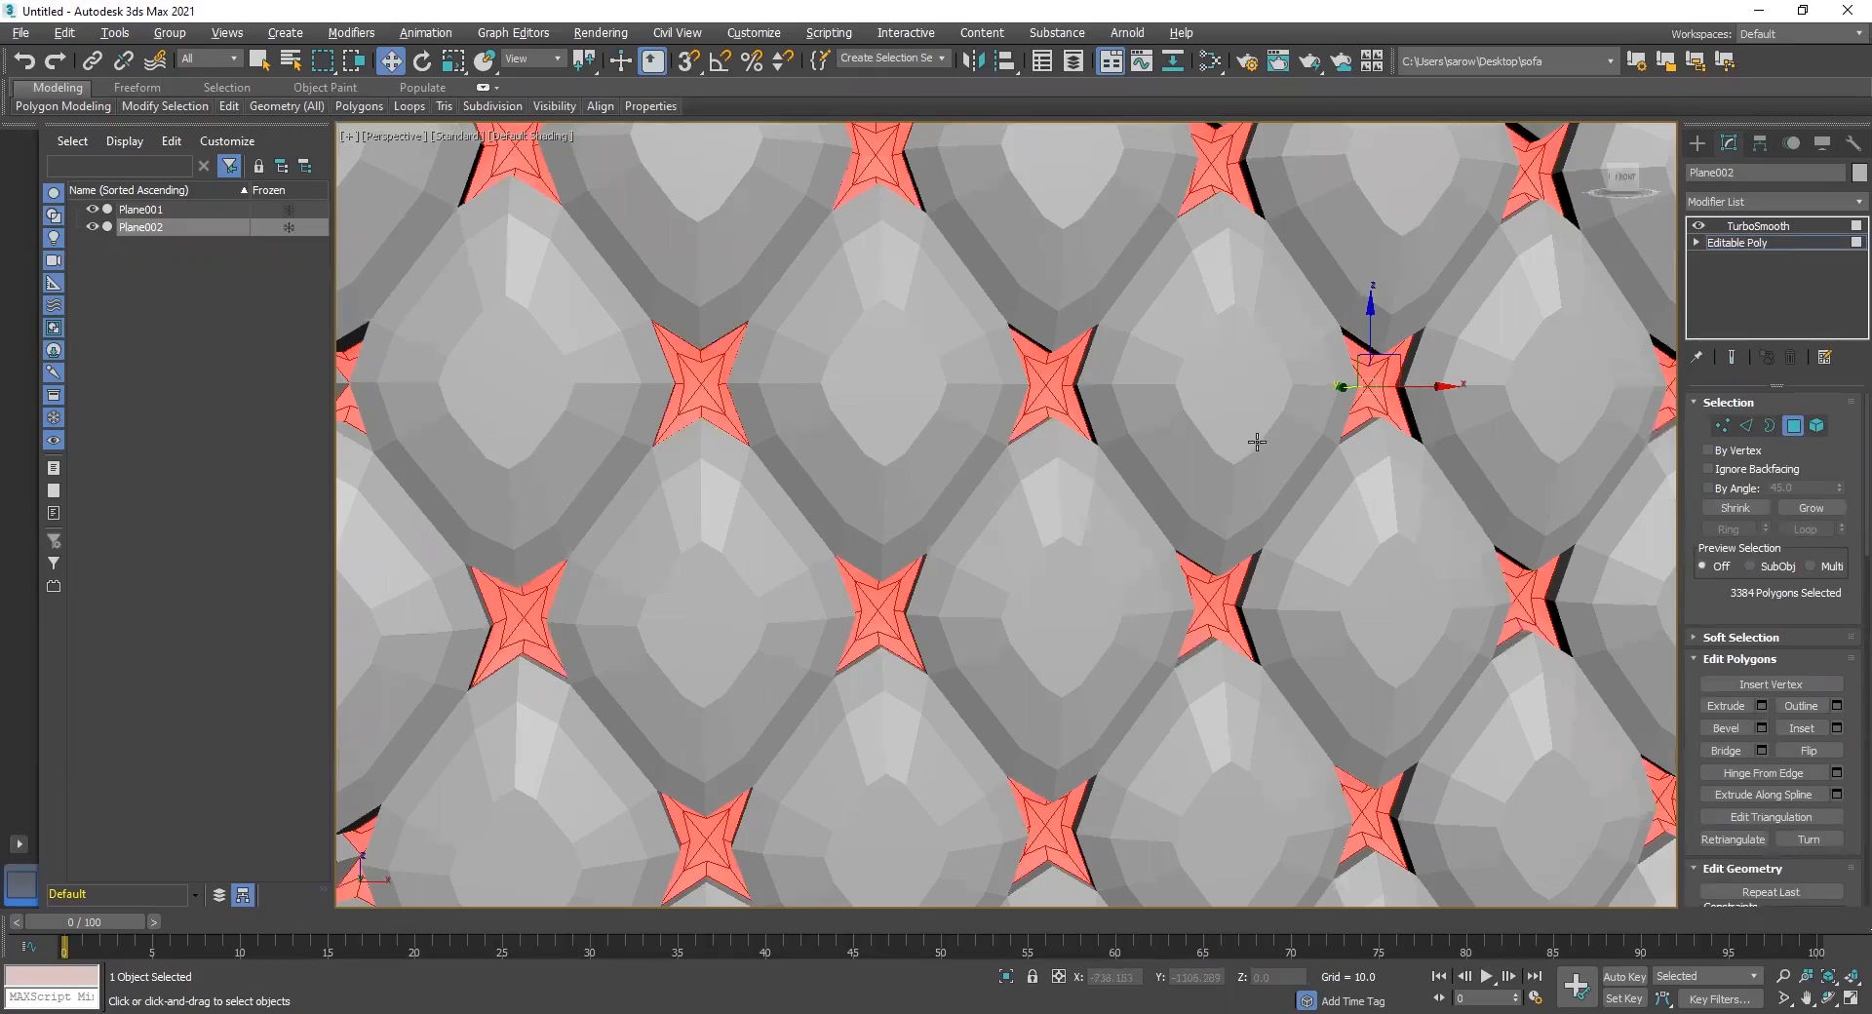
pyautogui.scroll(-2, 1256, 441)
pyautogui.scroll(5, 1303, 422)
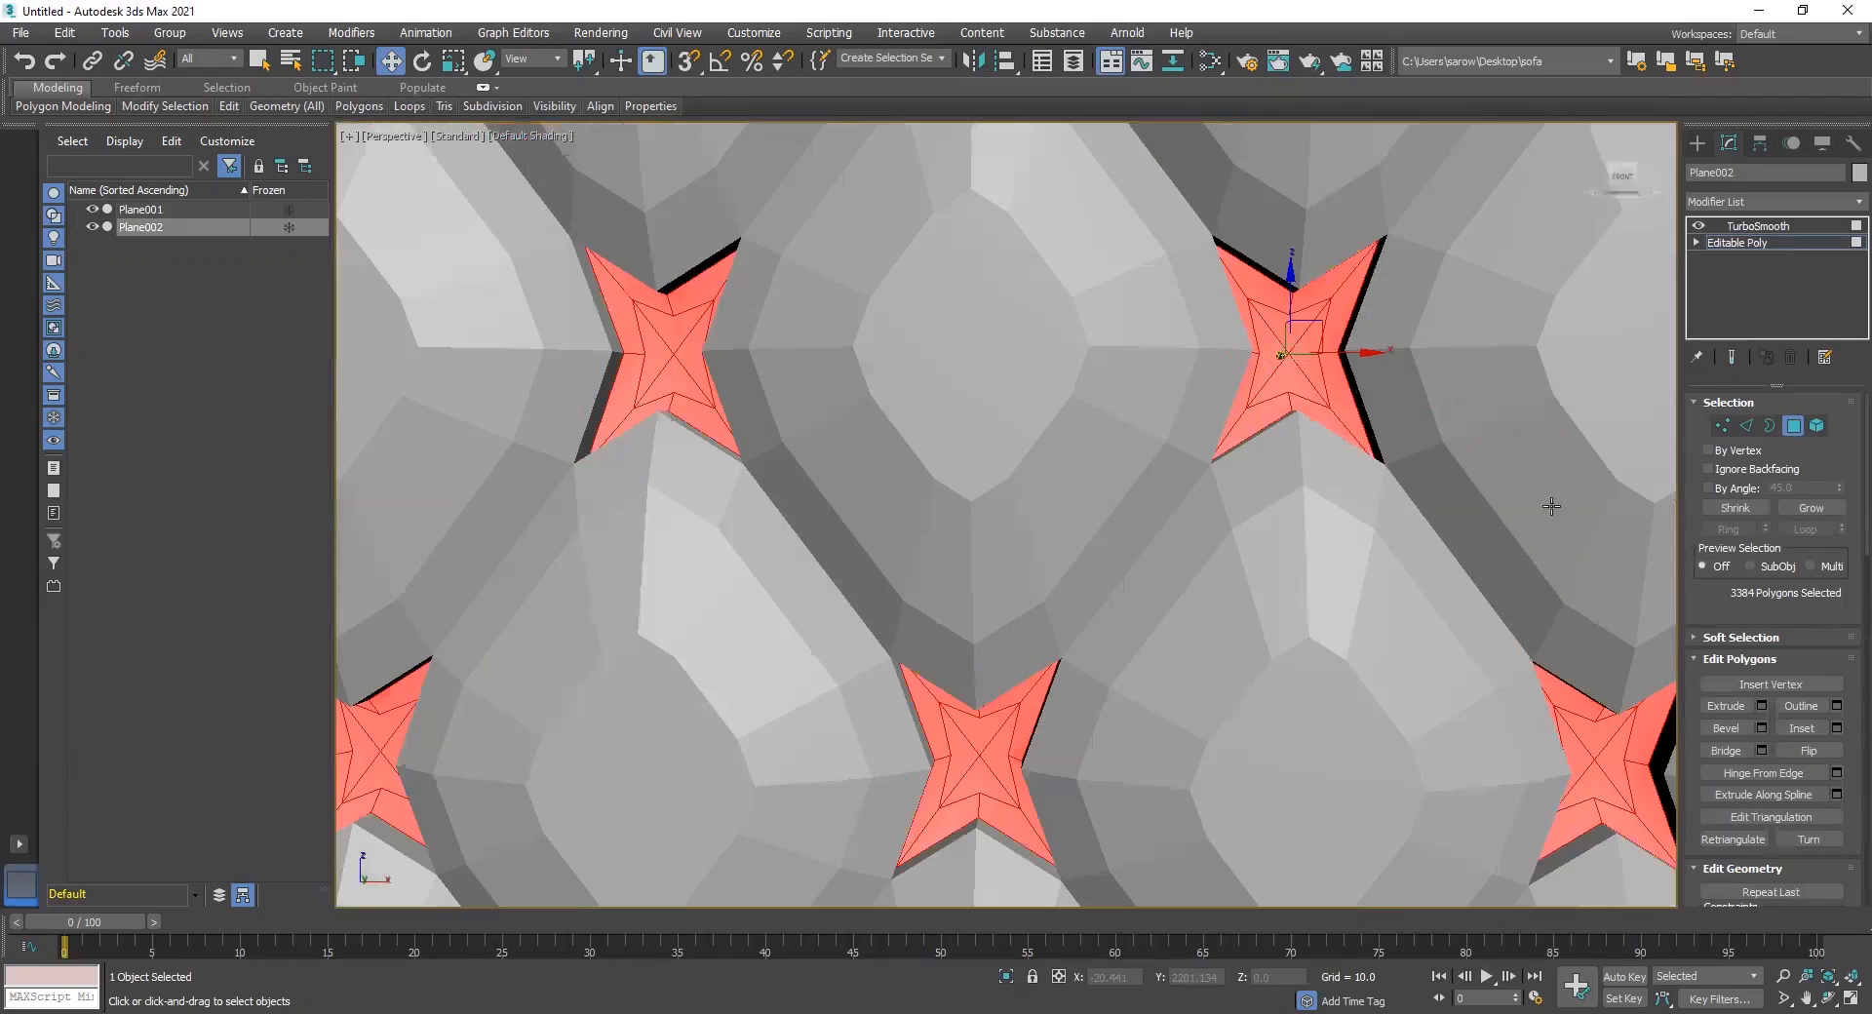
# Extrude the star-shaped polygons again with a height of 25
pyautogui.click(1765, 702)
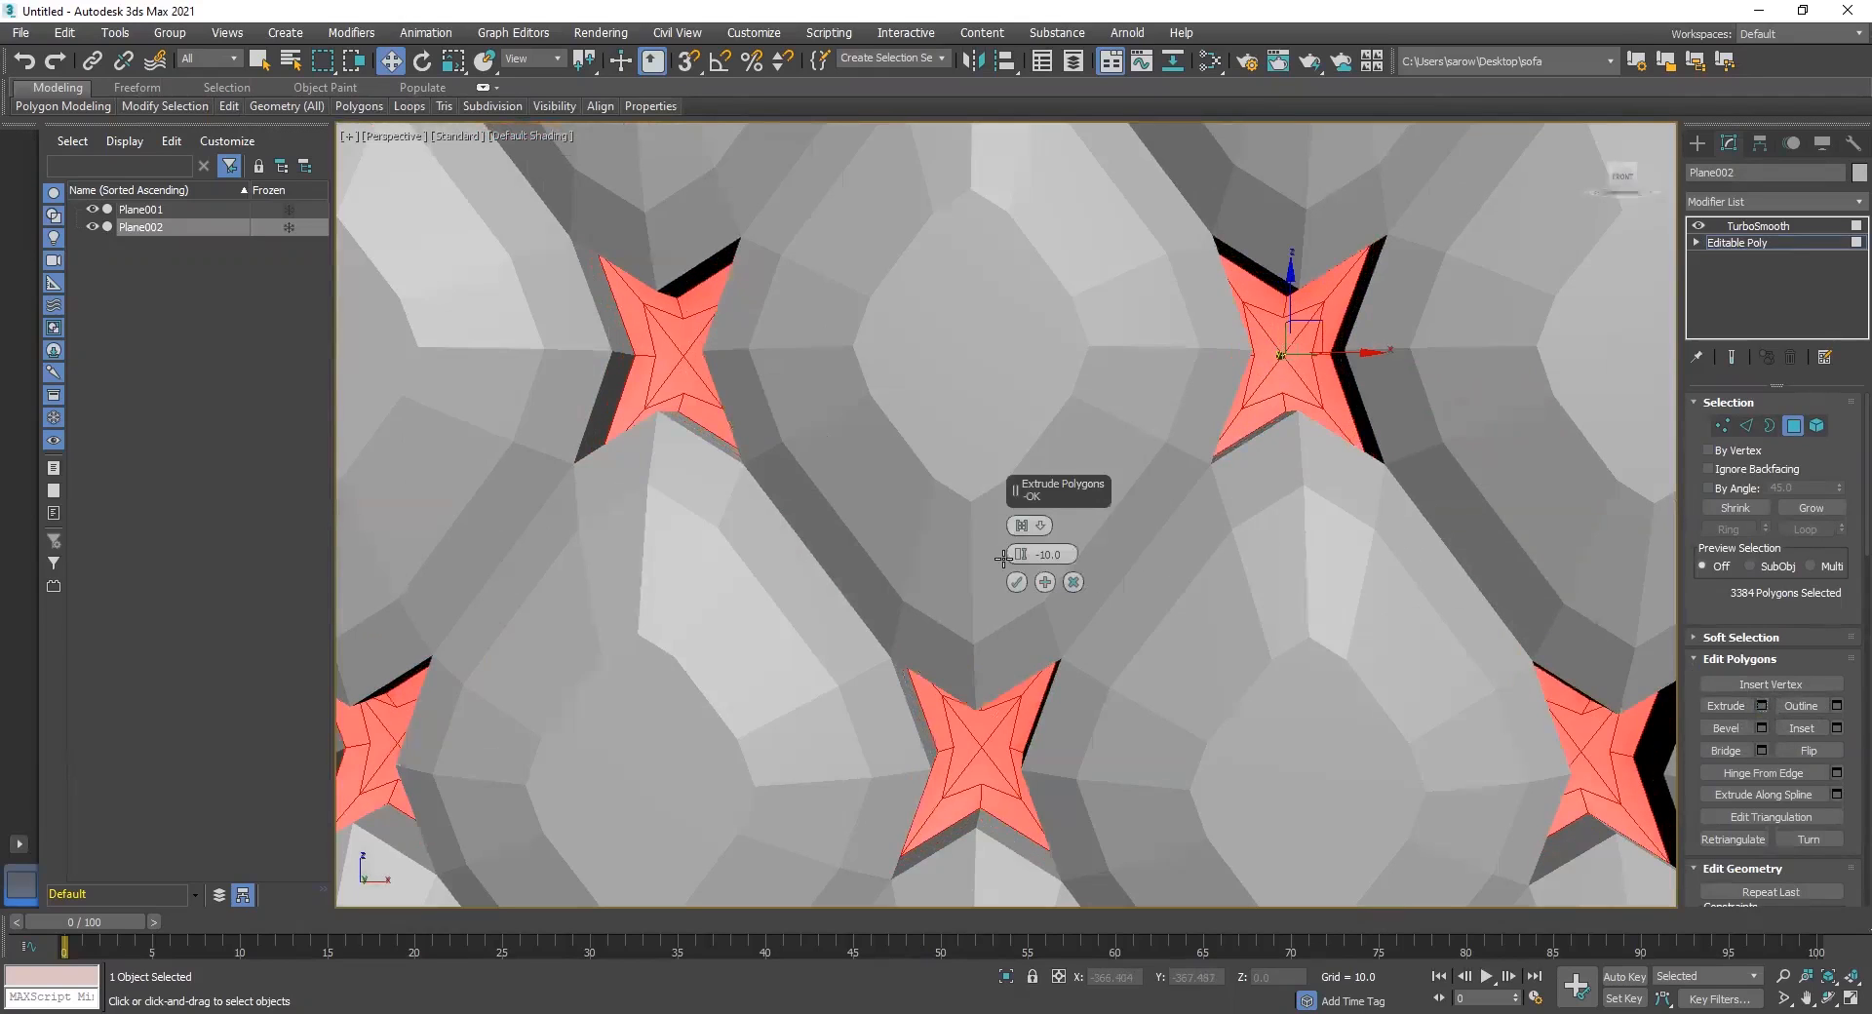
pyautogui.moveTo(1022, 484); pyautogui.dragTo(1030, 262)
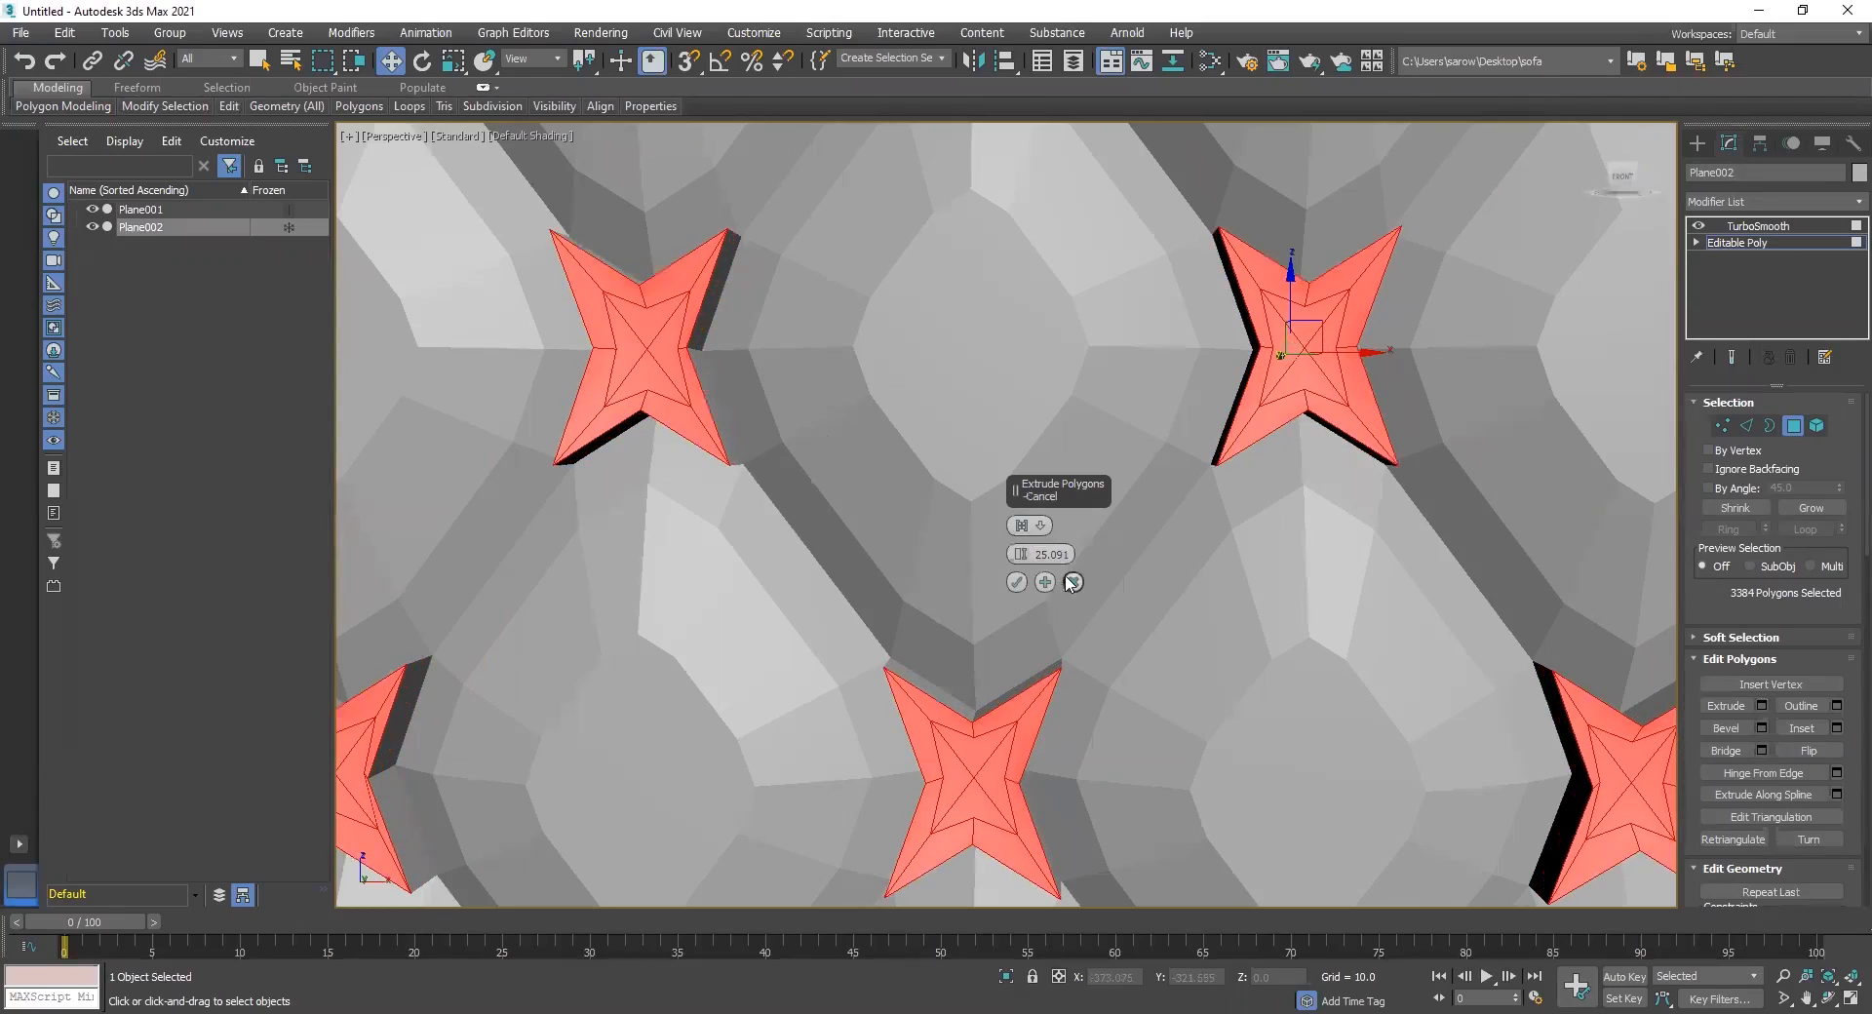
pyautogui.doubleClick(1067, 556)
pyautogui.write('25')
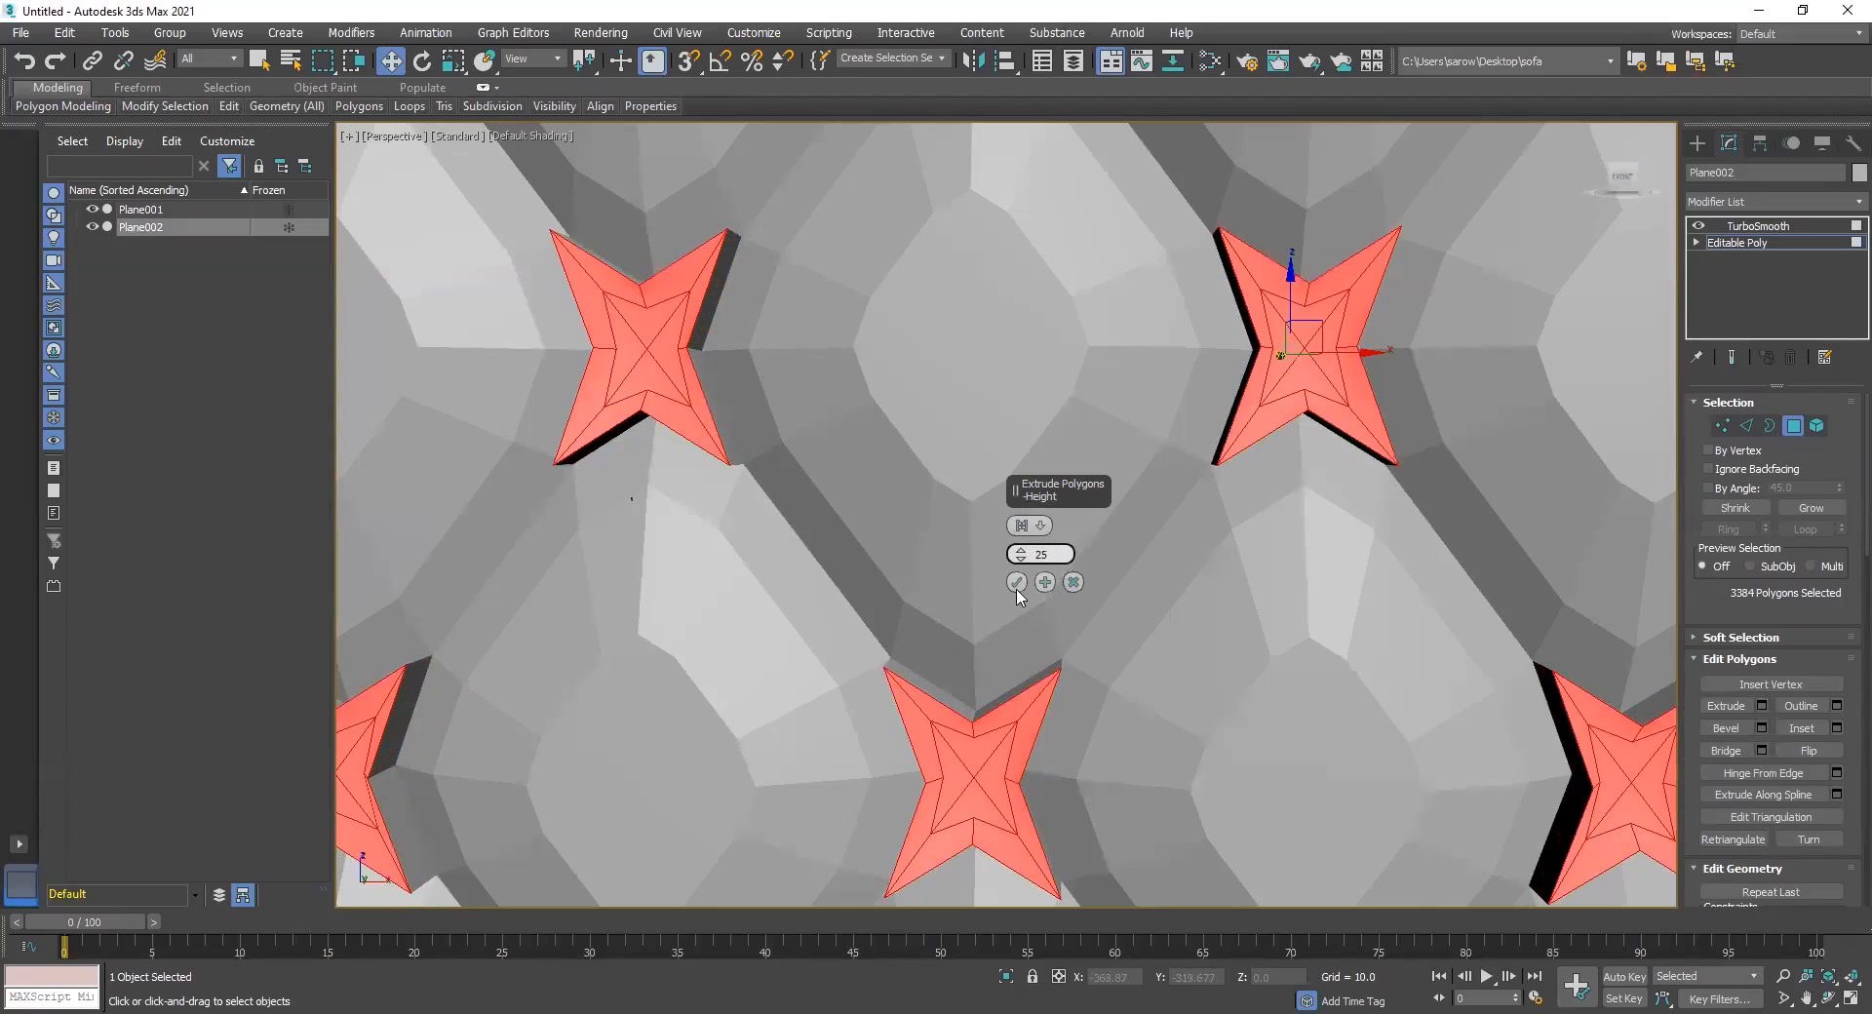
pyautogui.press('Return')
# Scale the extruded star-shaped polygons down within their recesses in the perspective view
pyautogui.press('t')
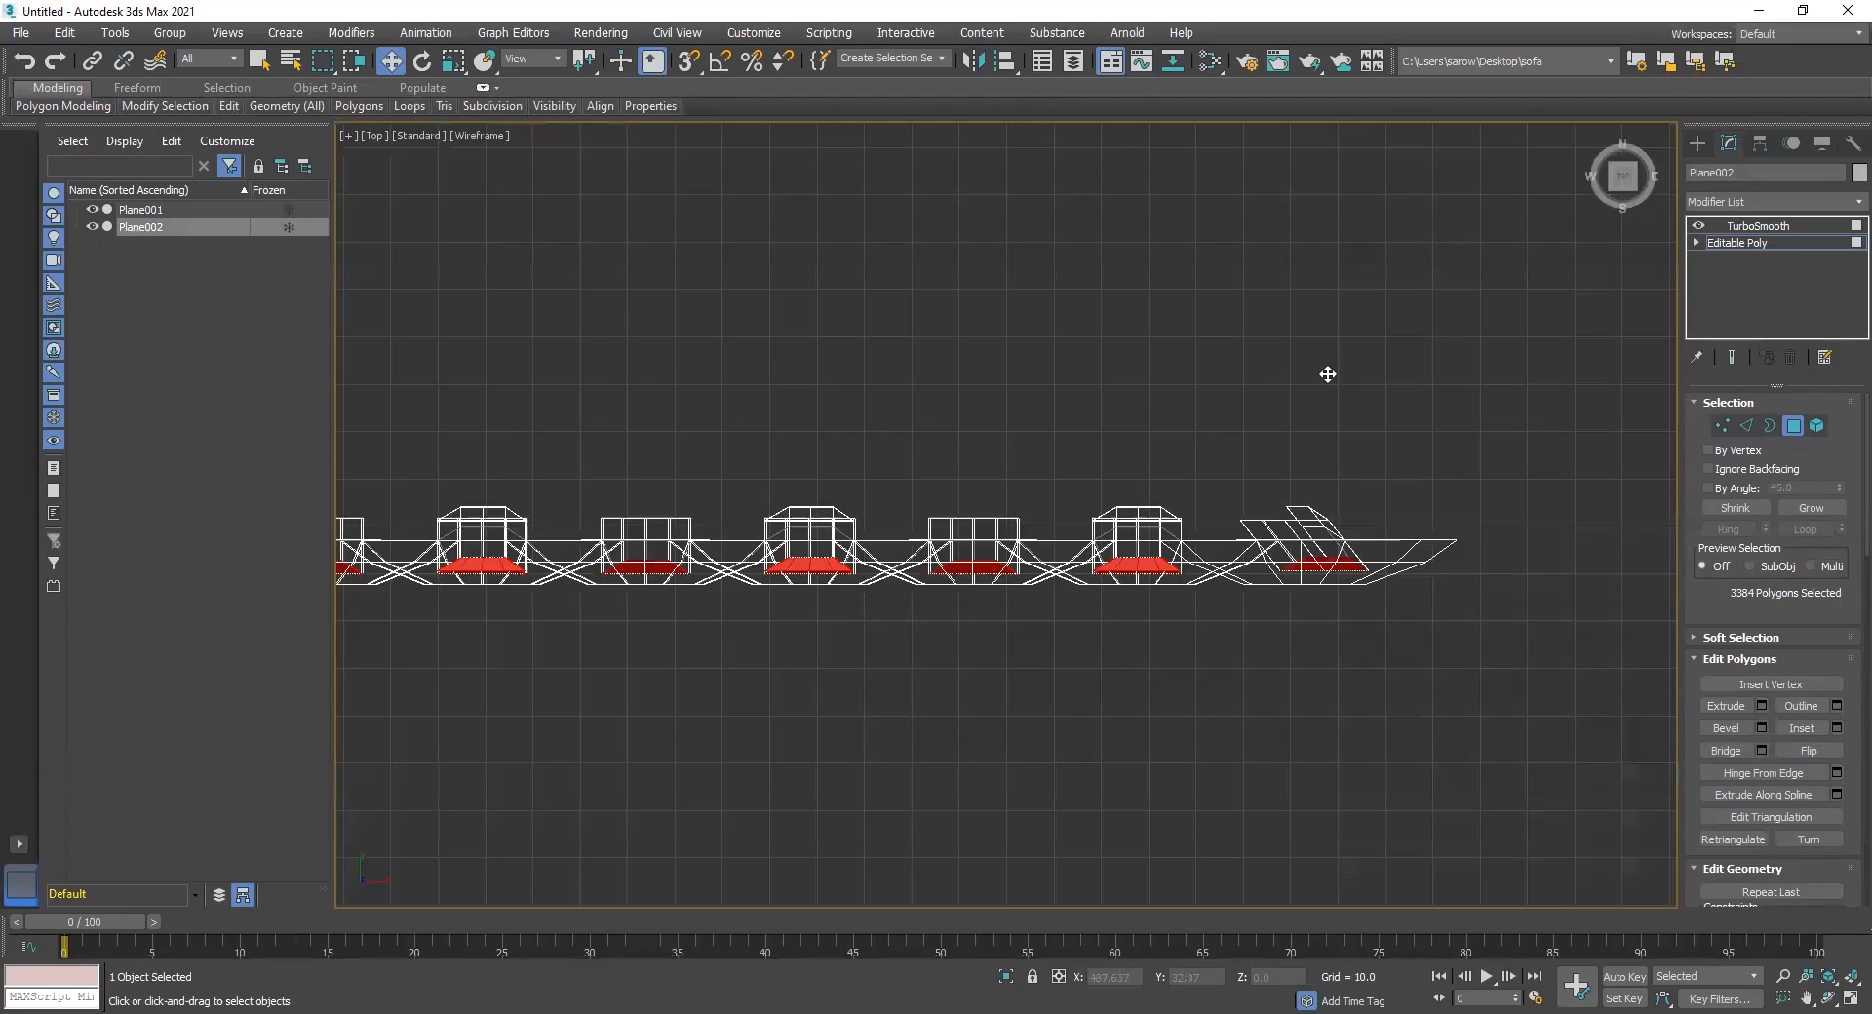
pyautogui.press('p')
pyautogui.press('r')
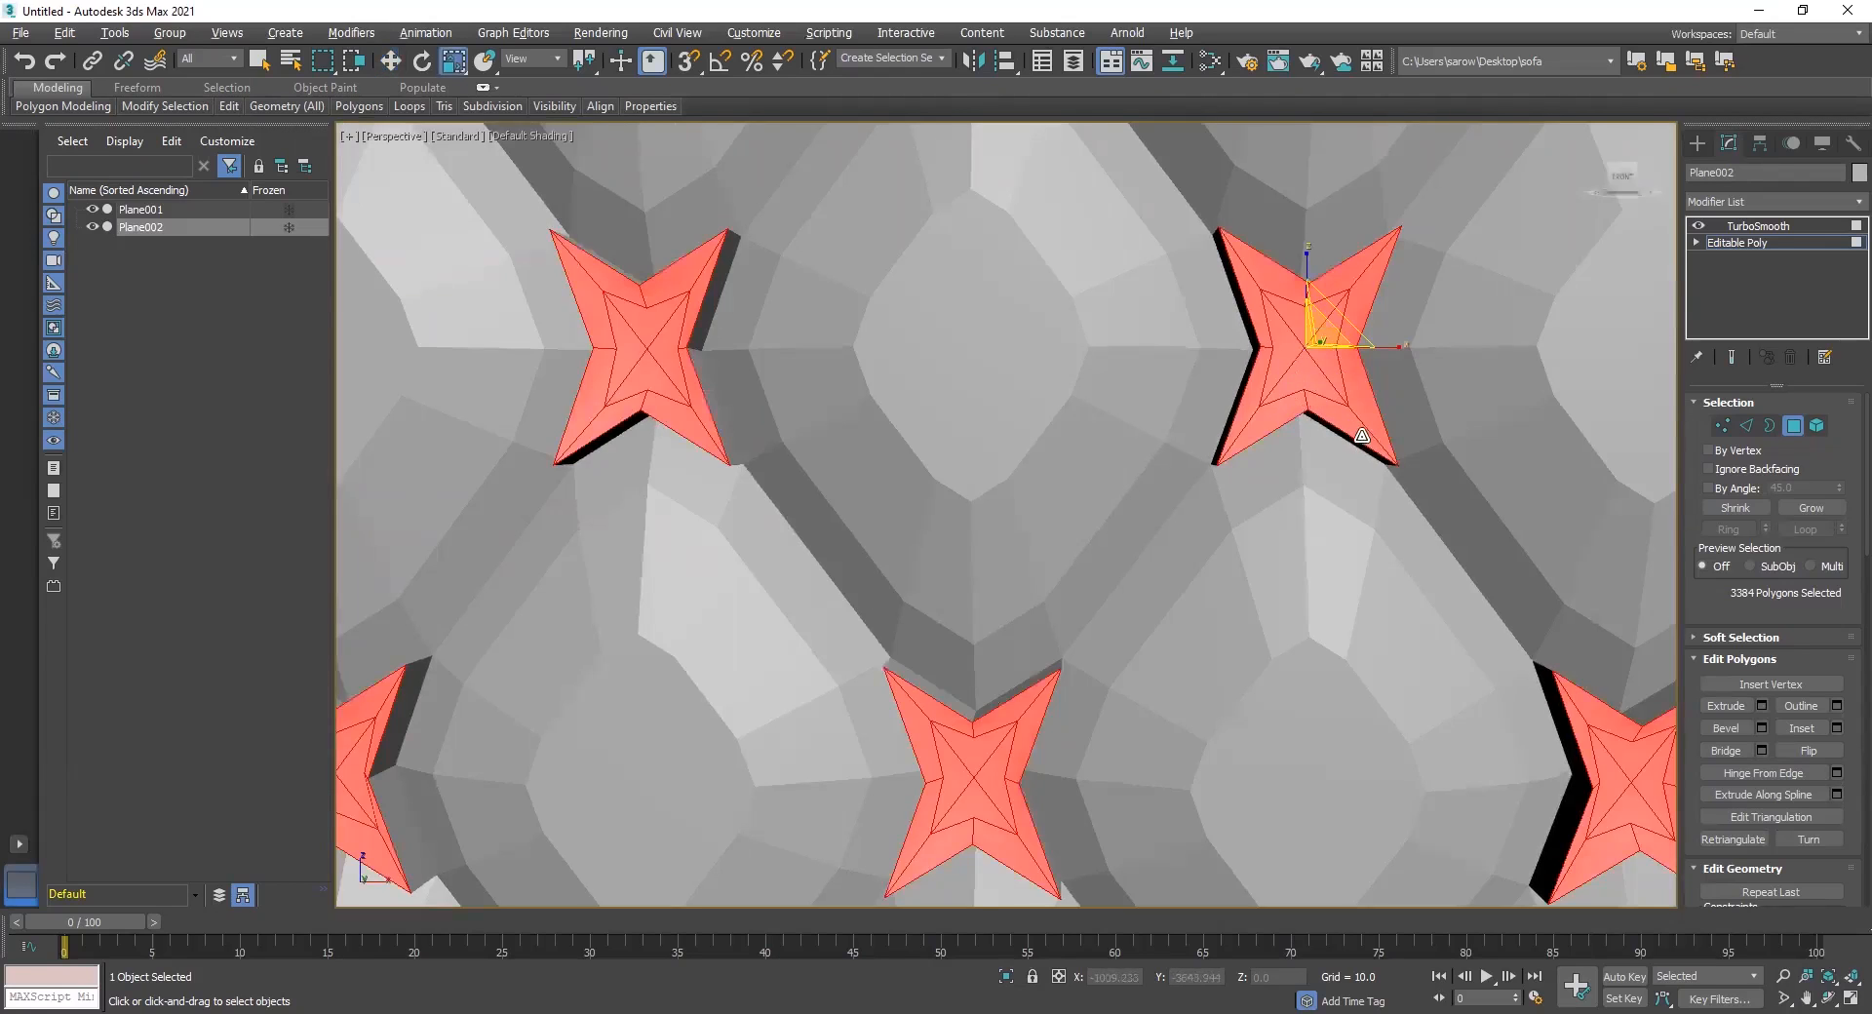
pyautogui.scroll(-5, 1365, 439)
pyautogui.scroll(4, 1337, 290)
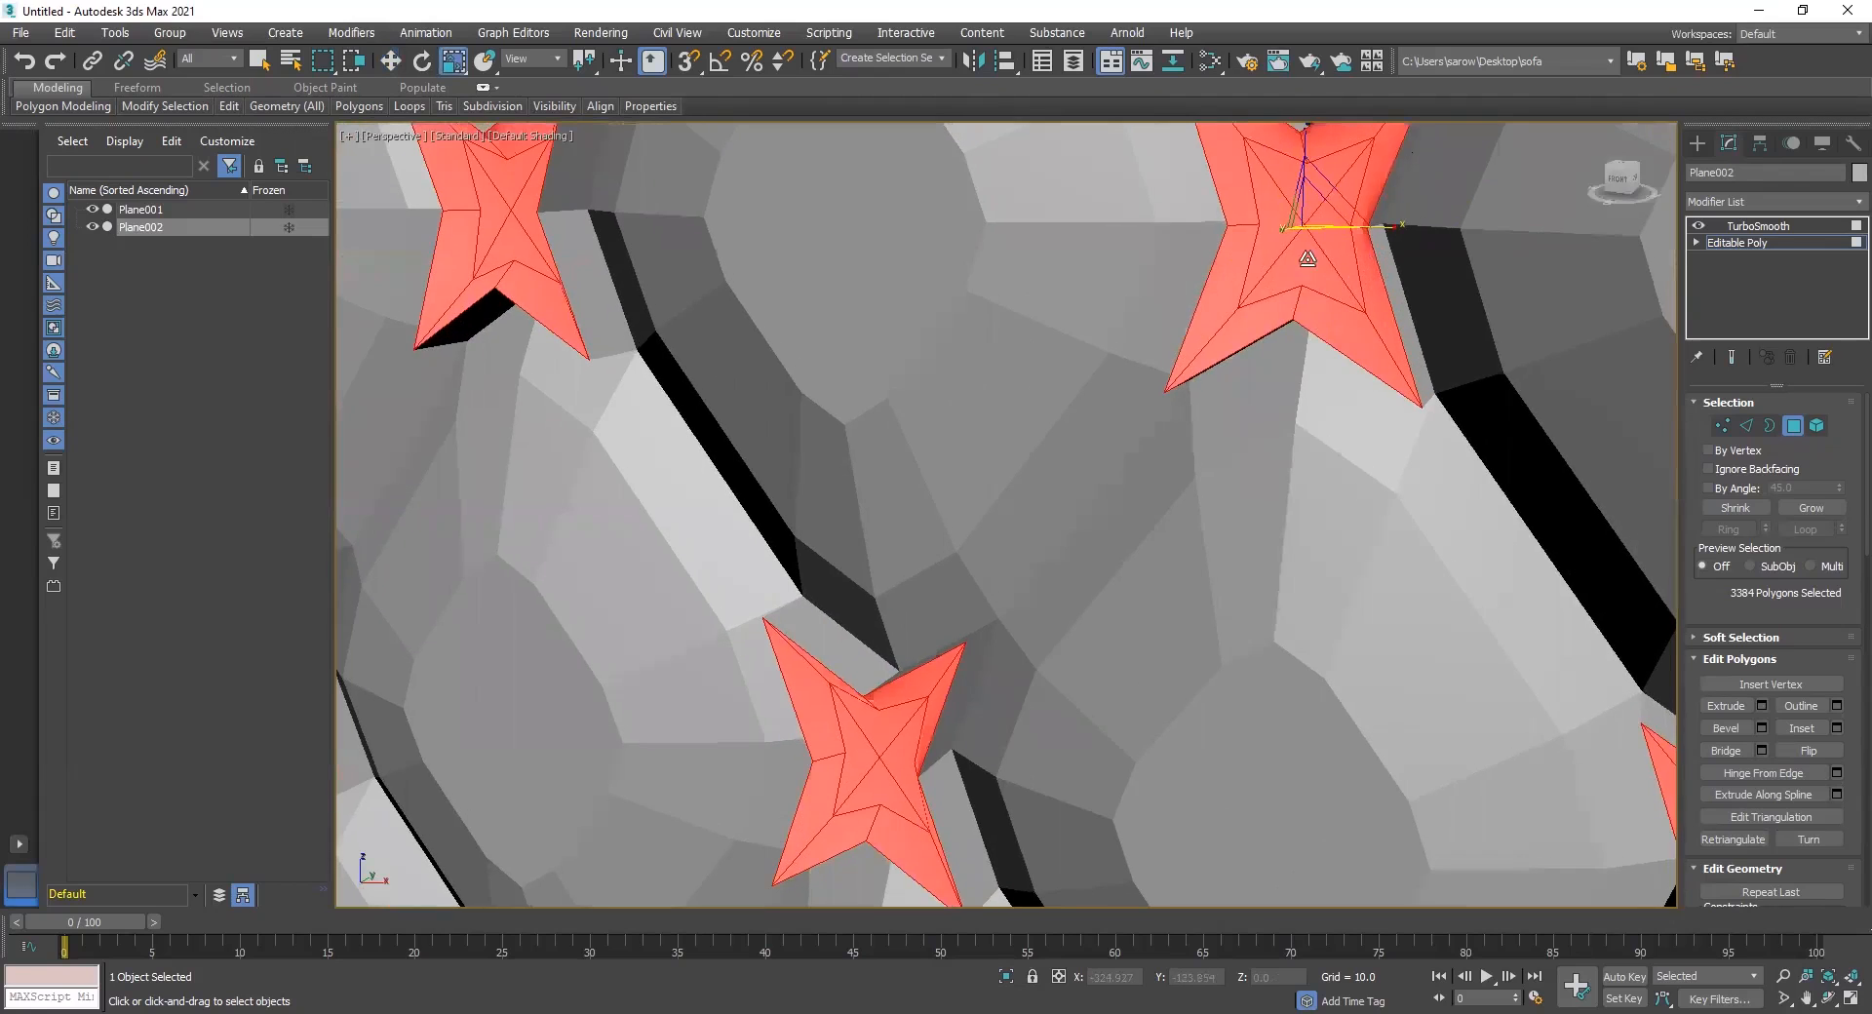
pyautogui.moveTo(1295, 219); pyautogui.dragTo(1275, 274)
pyautogui.scroll(-4, 1275, 274)
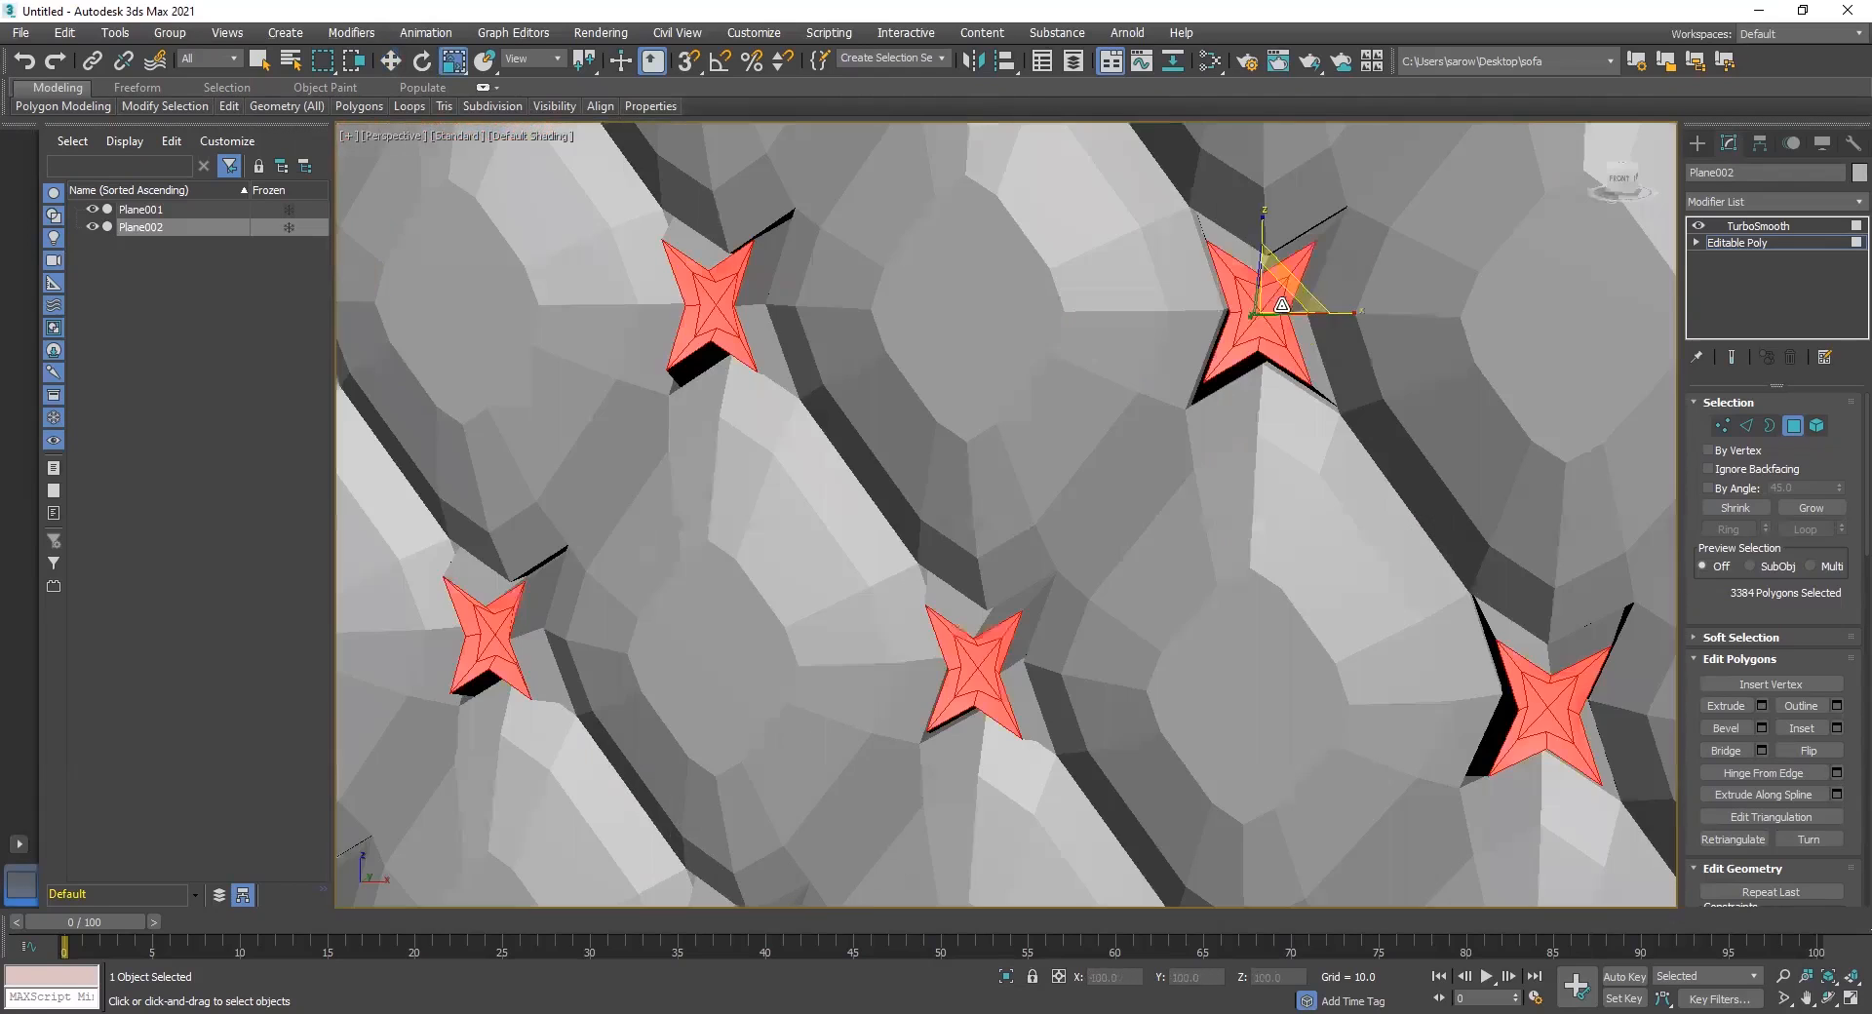
# Refine the size of the star-shaped polygons with a second, slight scale-down
pyautogui.scroll(5, 1278, 293)
pyautogui.moveTo(1317, 332); pyautogui.dragTo(1243, 358, button='middle')
pyautogui.scroll(-1, 1315, 337)
pyautogui.scroll(-2, 1243, 358)
pyautogui.scroll(3, 1244, 358)
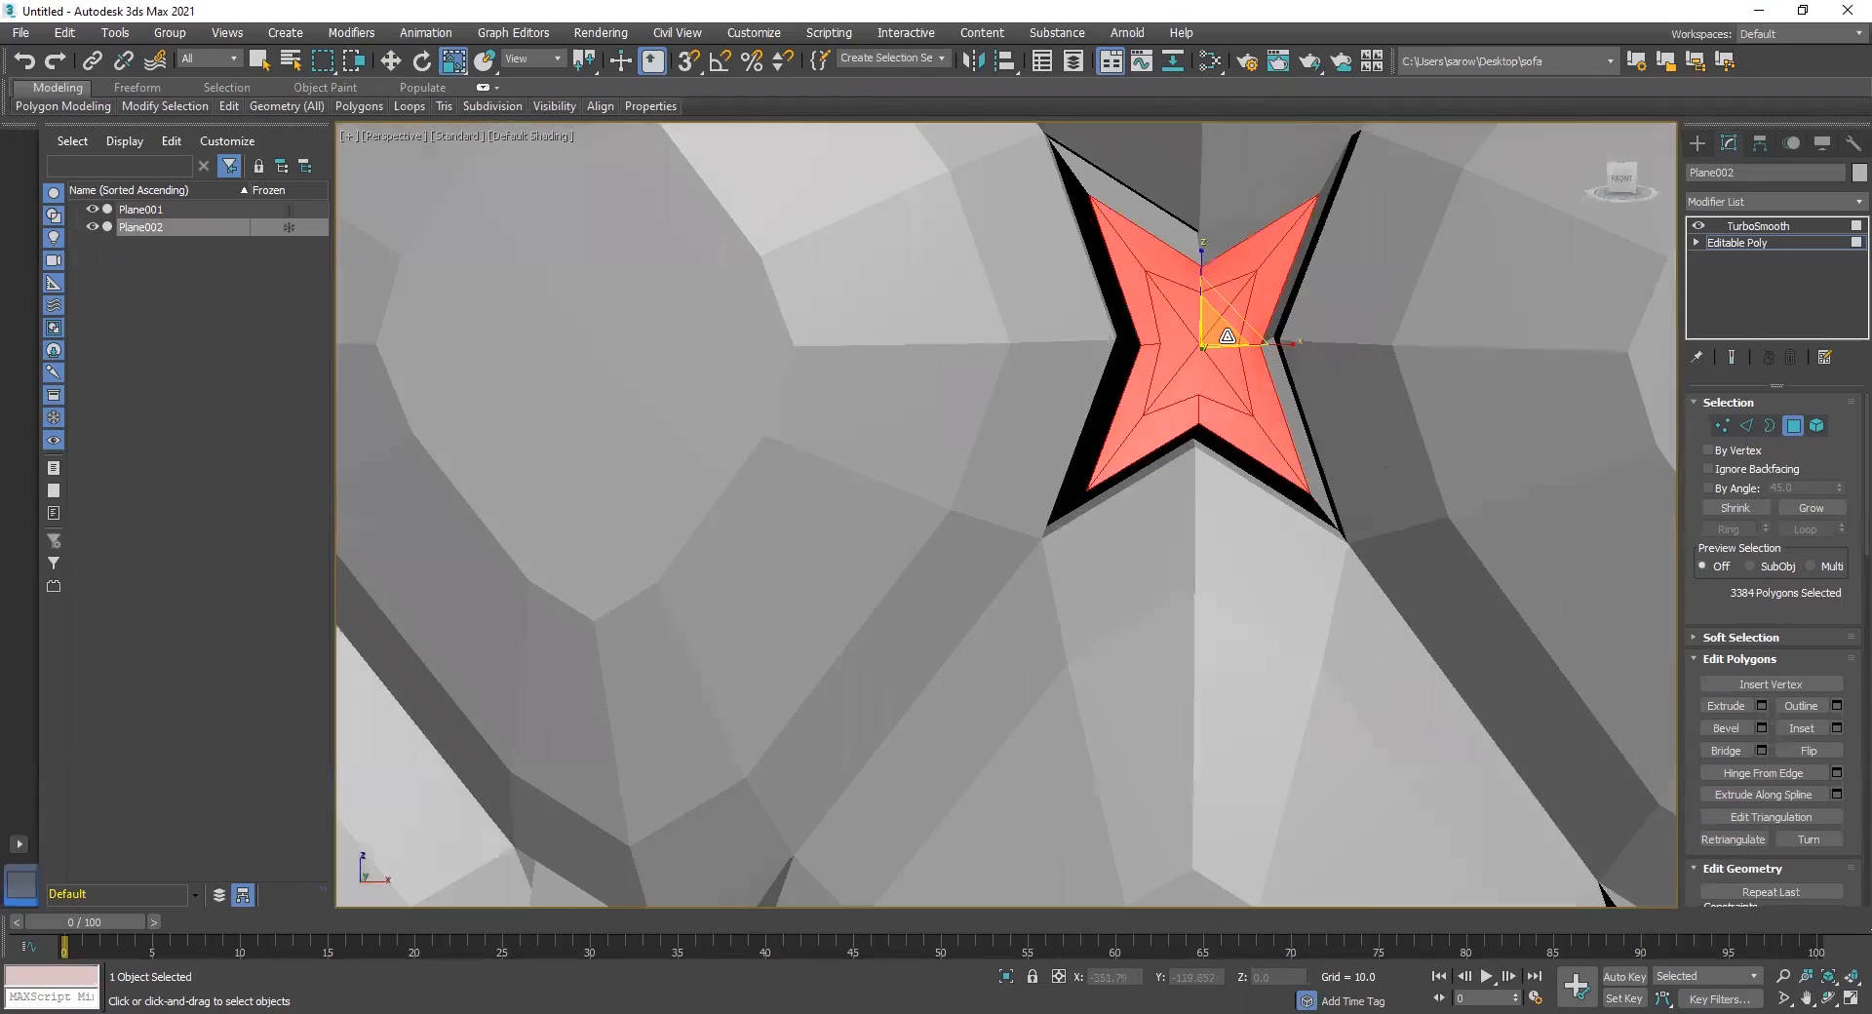
pyautogui.moveTo(1200, 236); pyautogui.dragTo(1284, 205)
pyautogui.scroll(2, 1226, 325)
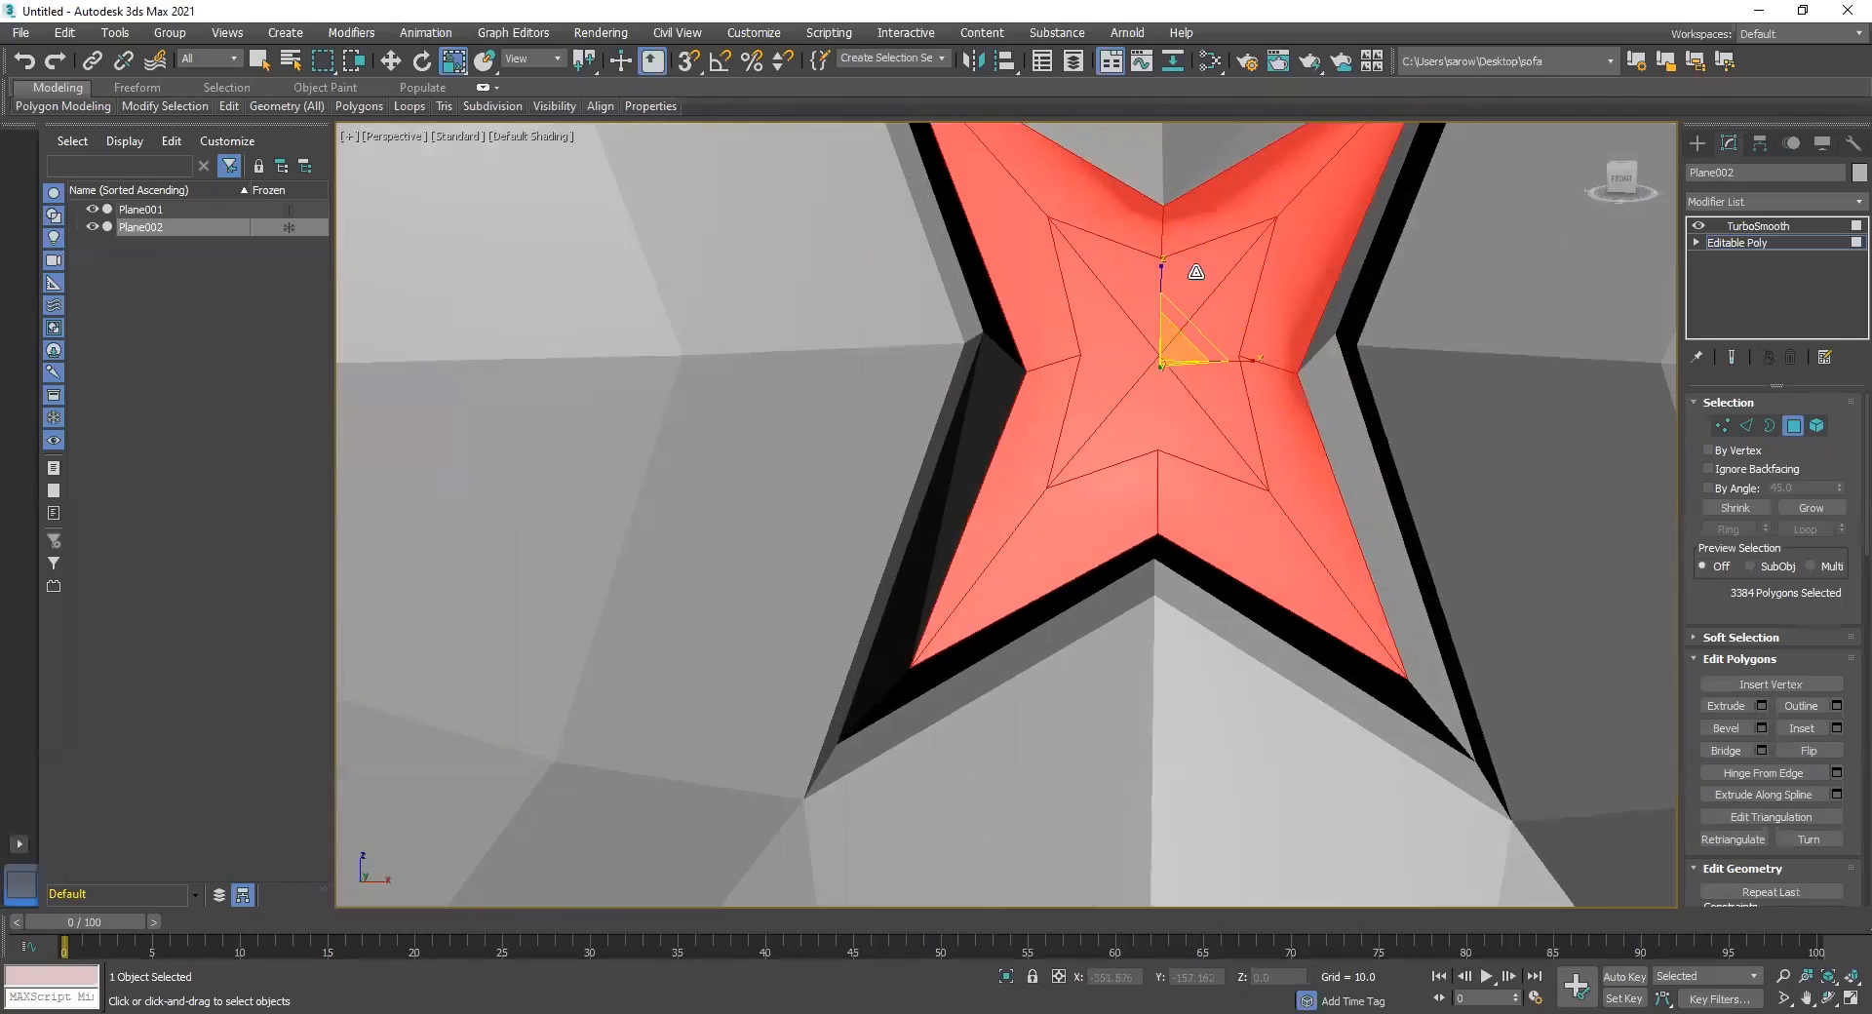
# Try scaling the star-shaped polygons along Z only, undo it, and scale them down uniformly to about 85 percent
pyautogui.moveTo(1156, 284); pyautogui.dragTo(1170, 510)
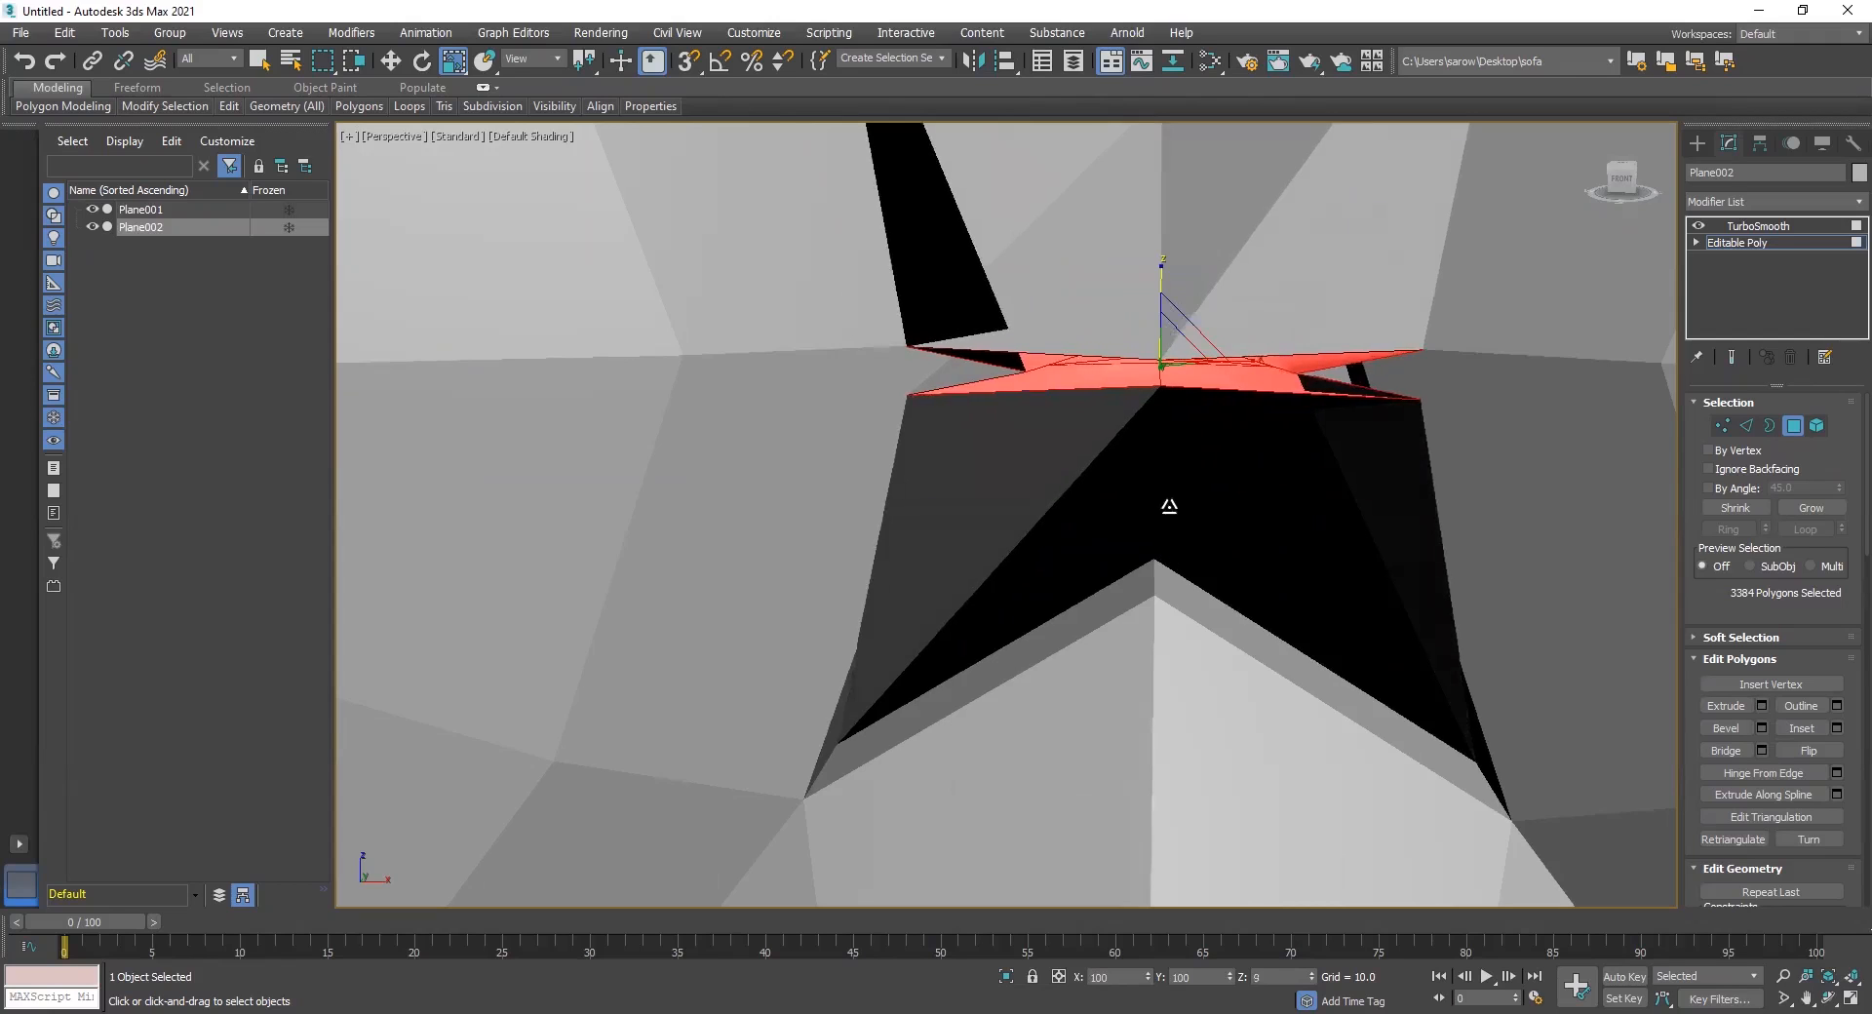
pyautogui.hotkey('ctrl', 'z')
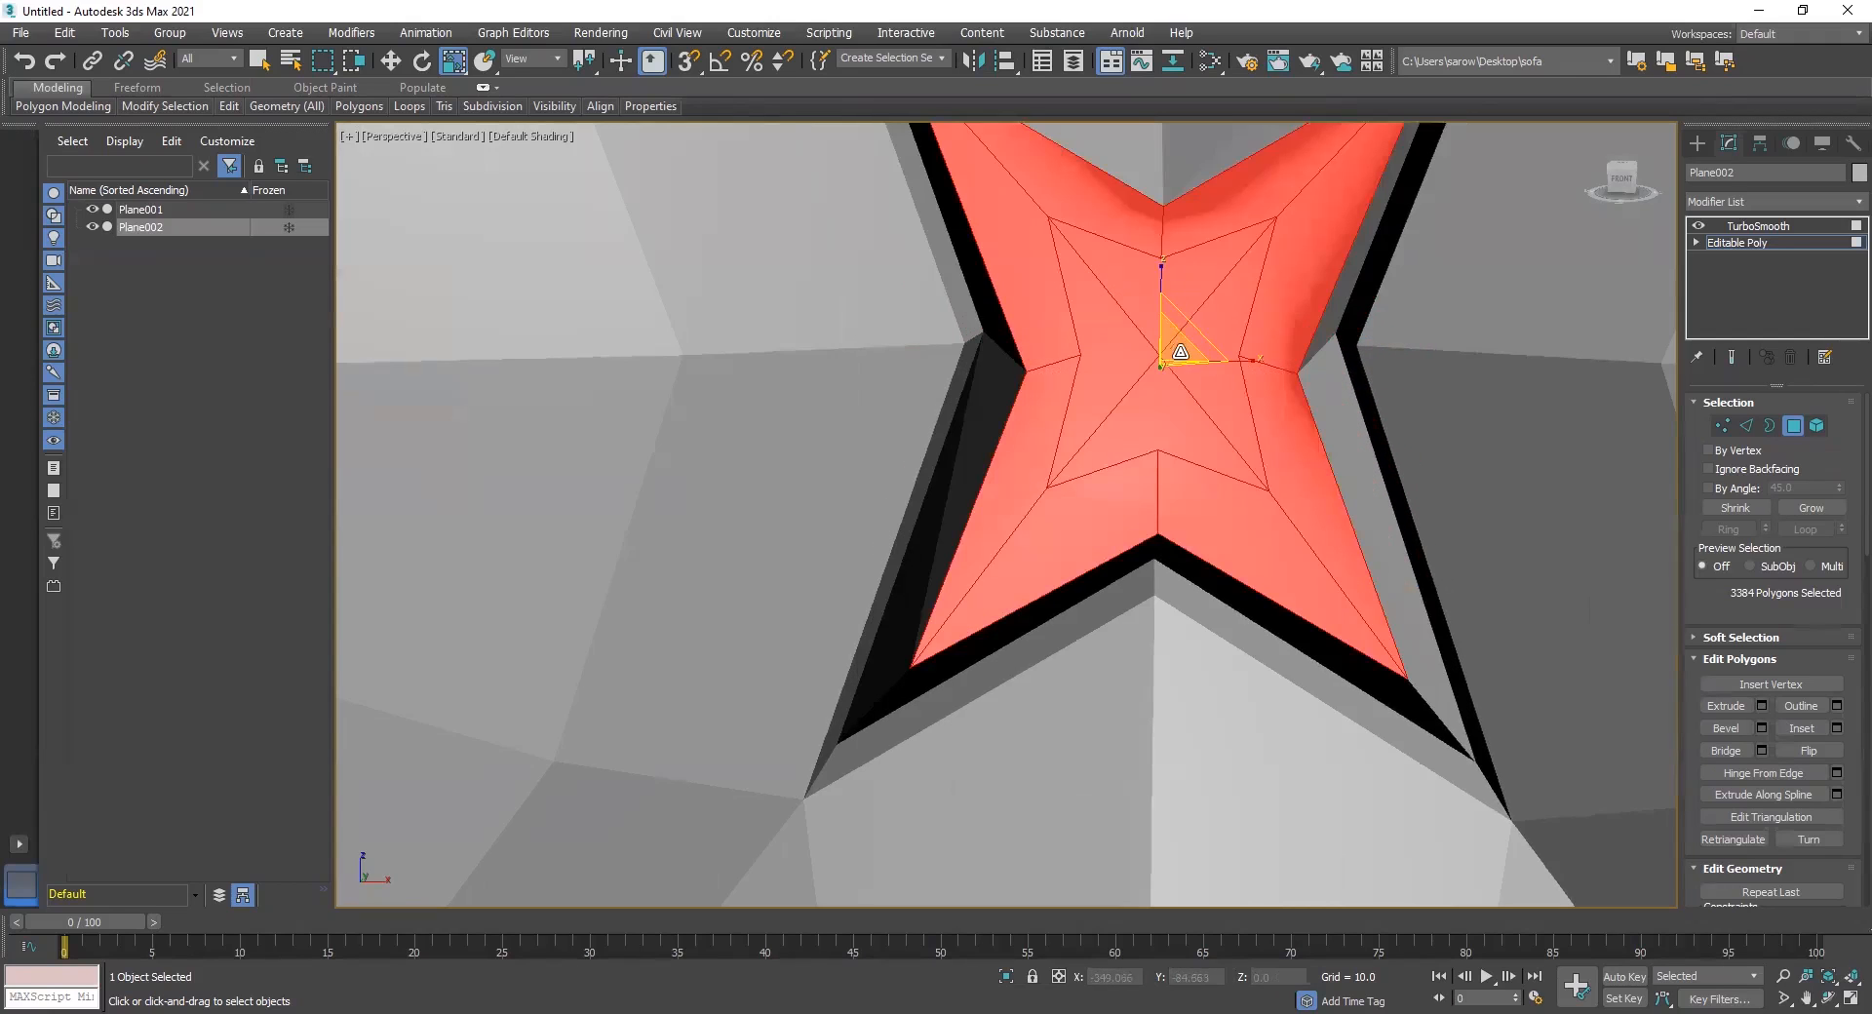
pyautogui.scroll(-5, 1180, 366)
pyautogui.scroll(3, 1170, 373)
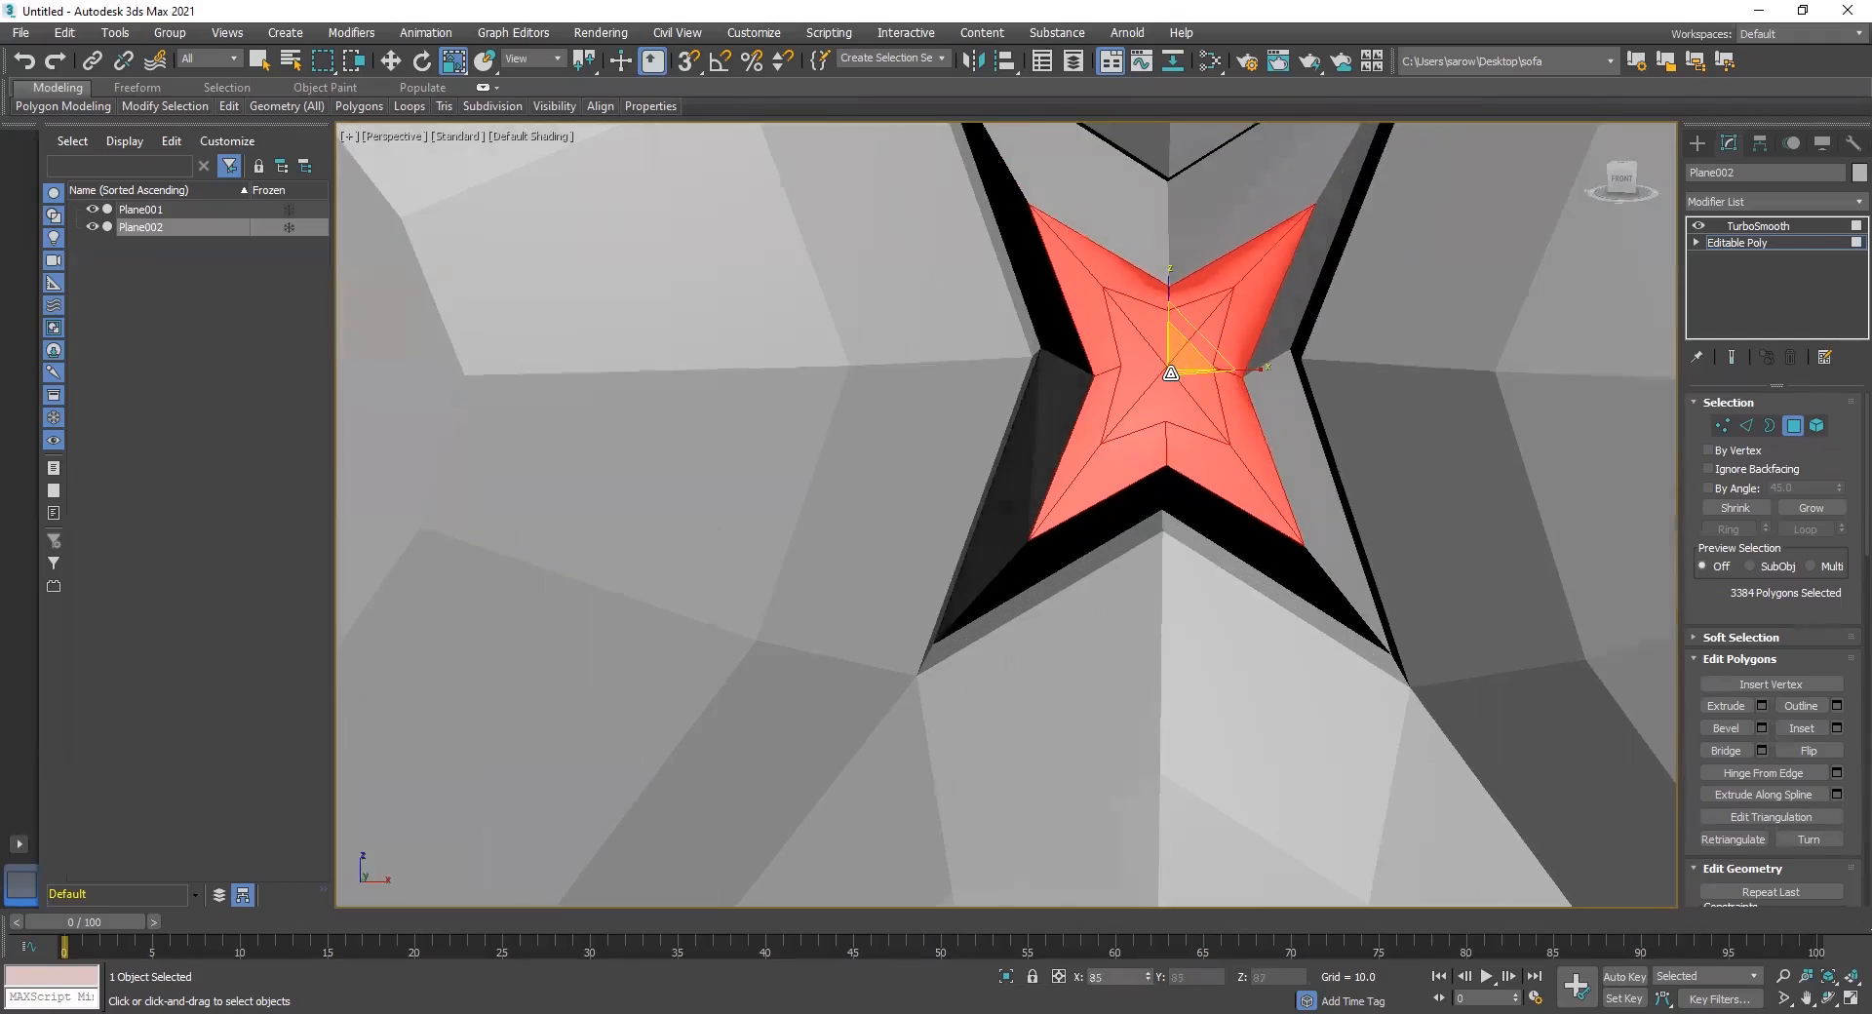
# Return to the TurboSmooth level and examine the smoothed button recesses across the panel and up close
pyautogui.scroll(-1, 1171, 373)
pyautogui.keyDown('alt'); pyautogui.moveTo(1171, 374); pyautogui.dragTo(1399, 361, button='middle'); pyautogui.keyUp('alt')
pyautogui.scroll(-5, 1399, 361)
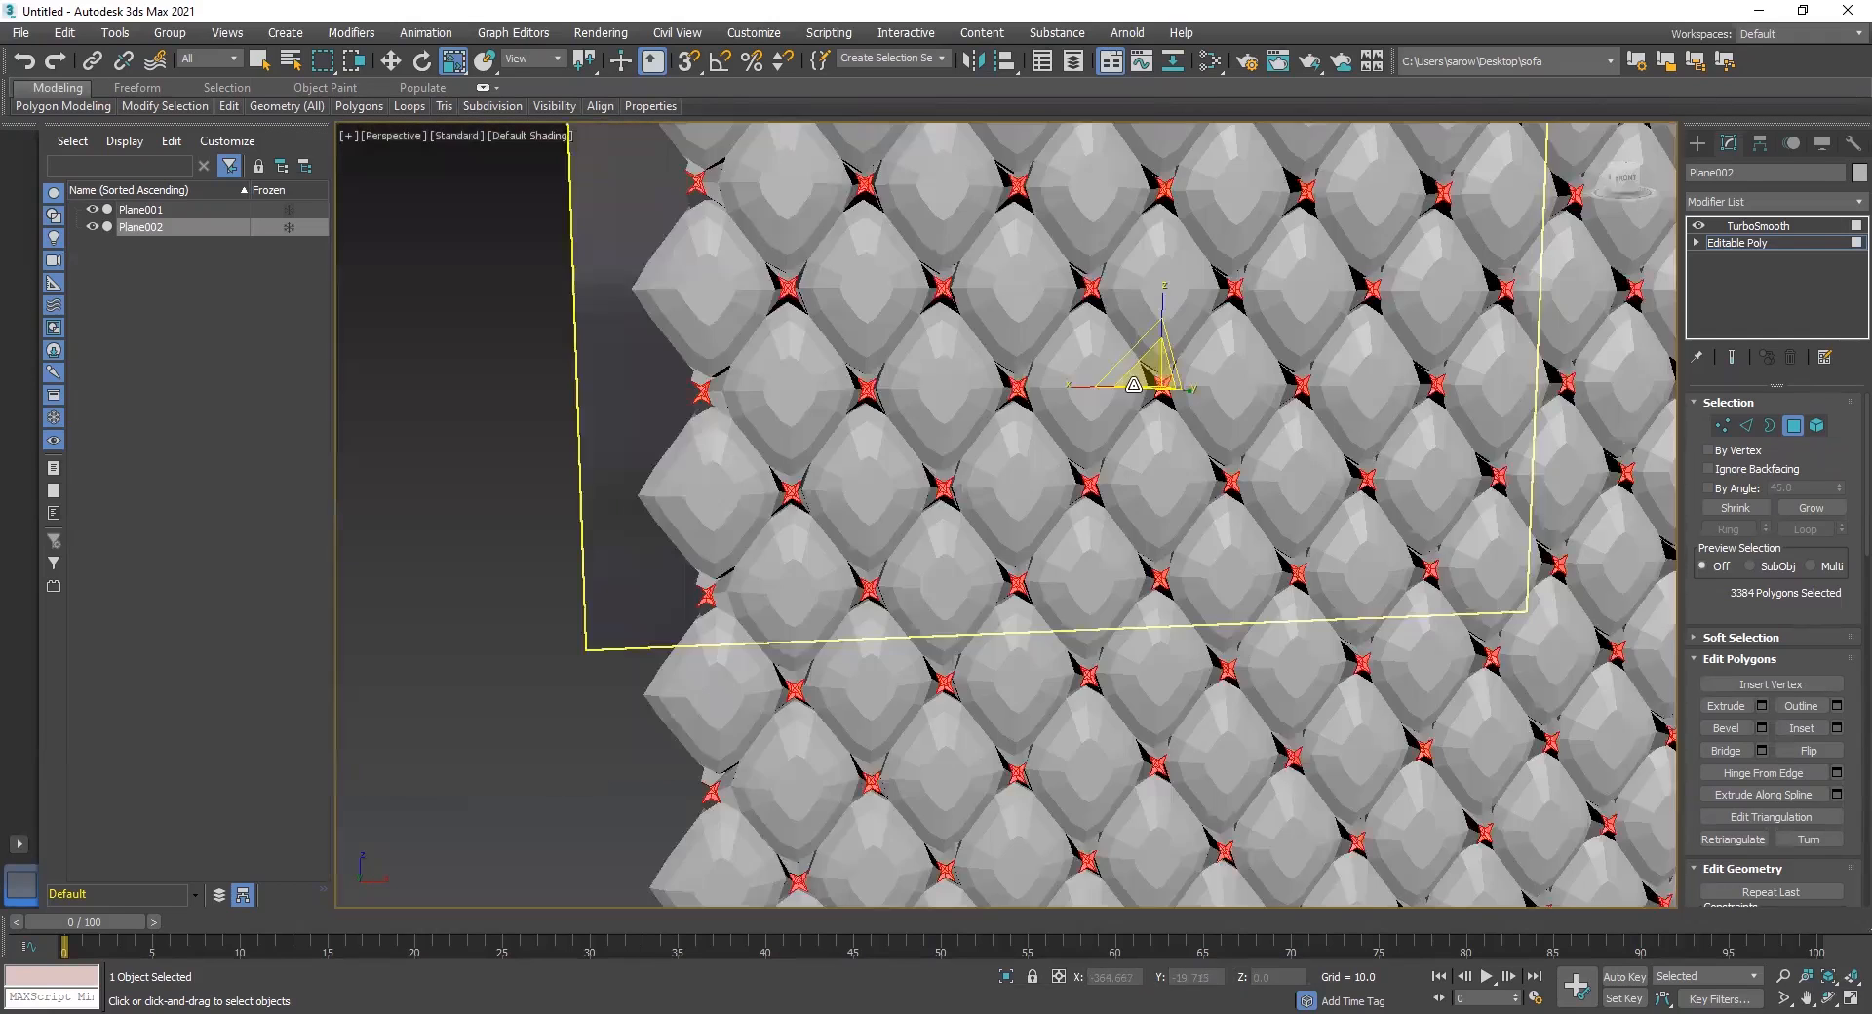
pyautogui.scroll(5, 1339, 362)
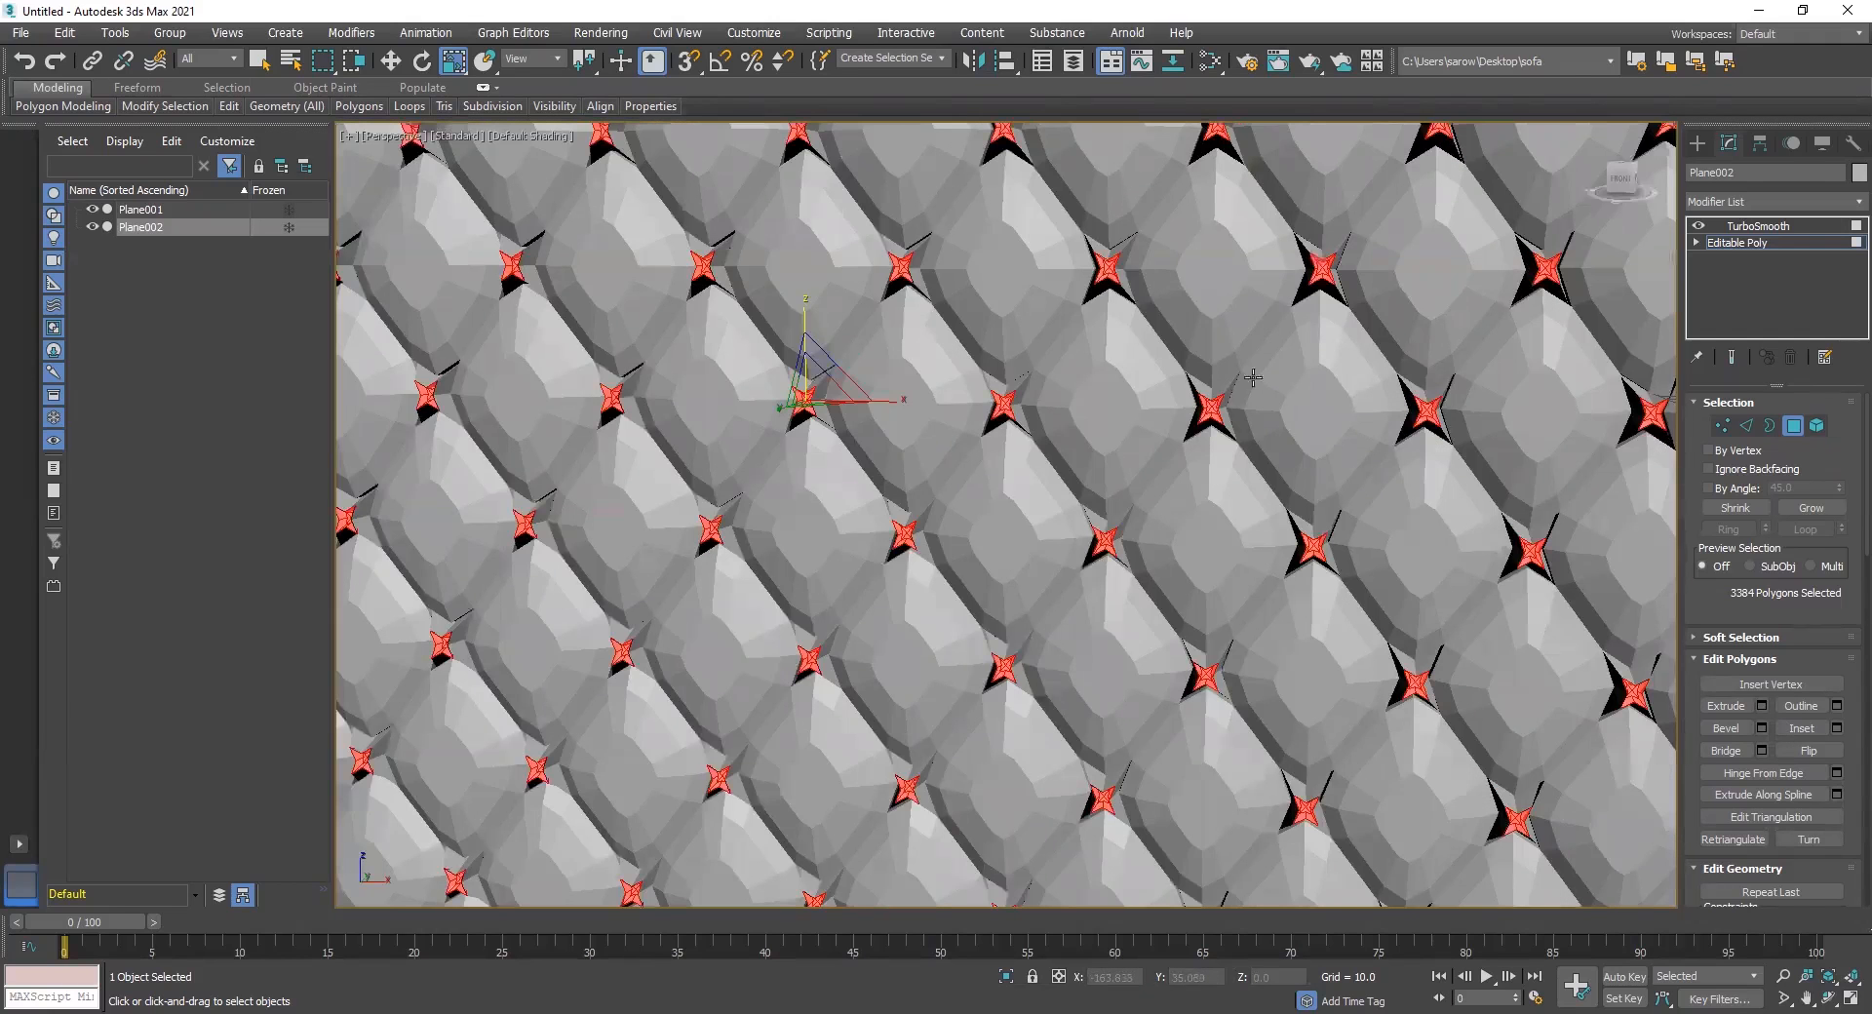
pyautogui.scroll(5, 1253, 381)
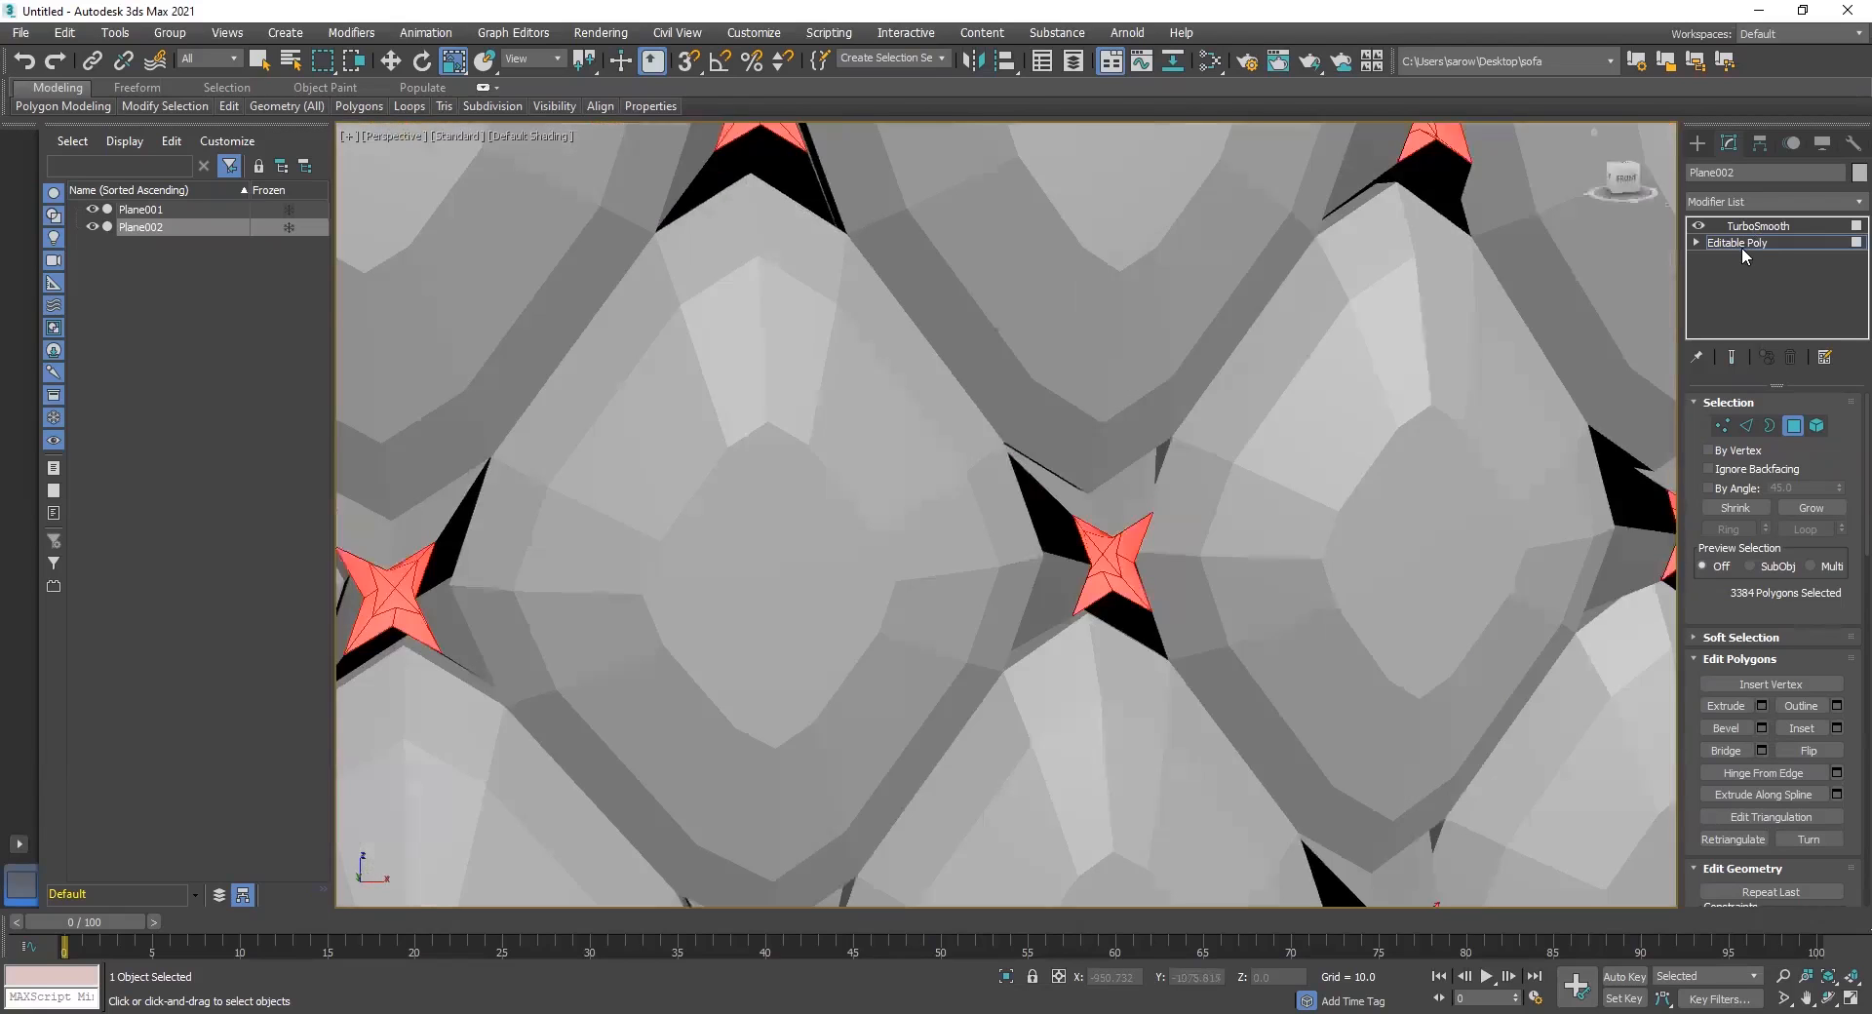
pyautogui.click(1742, 243)
pyautogui.click(1753, 225)
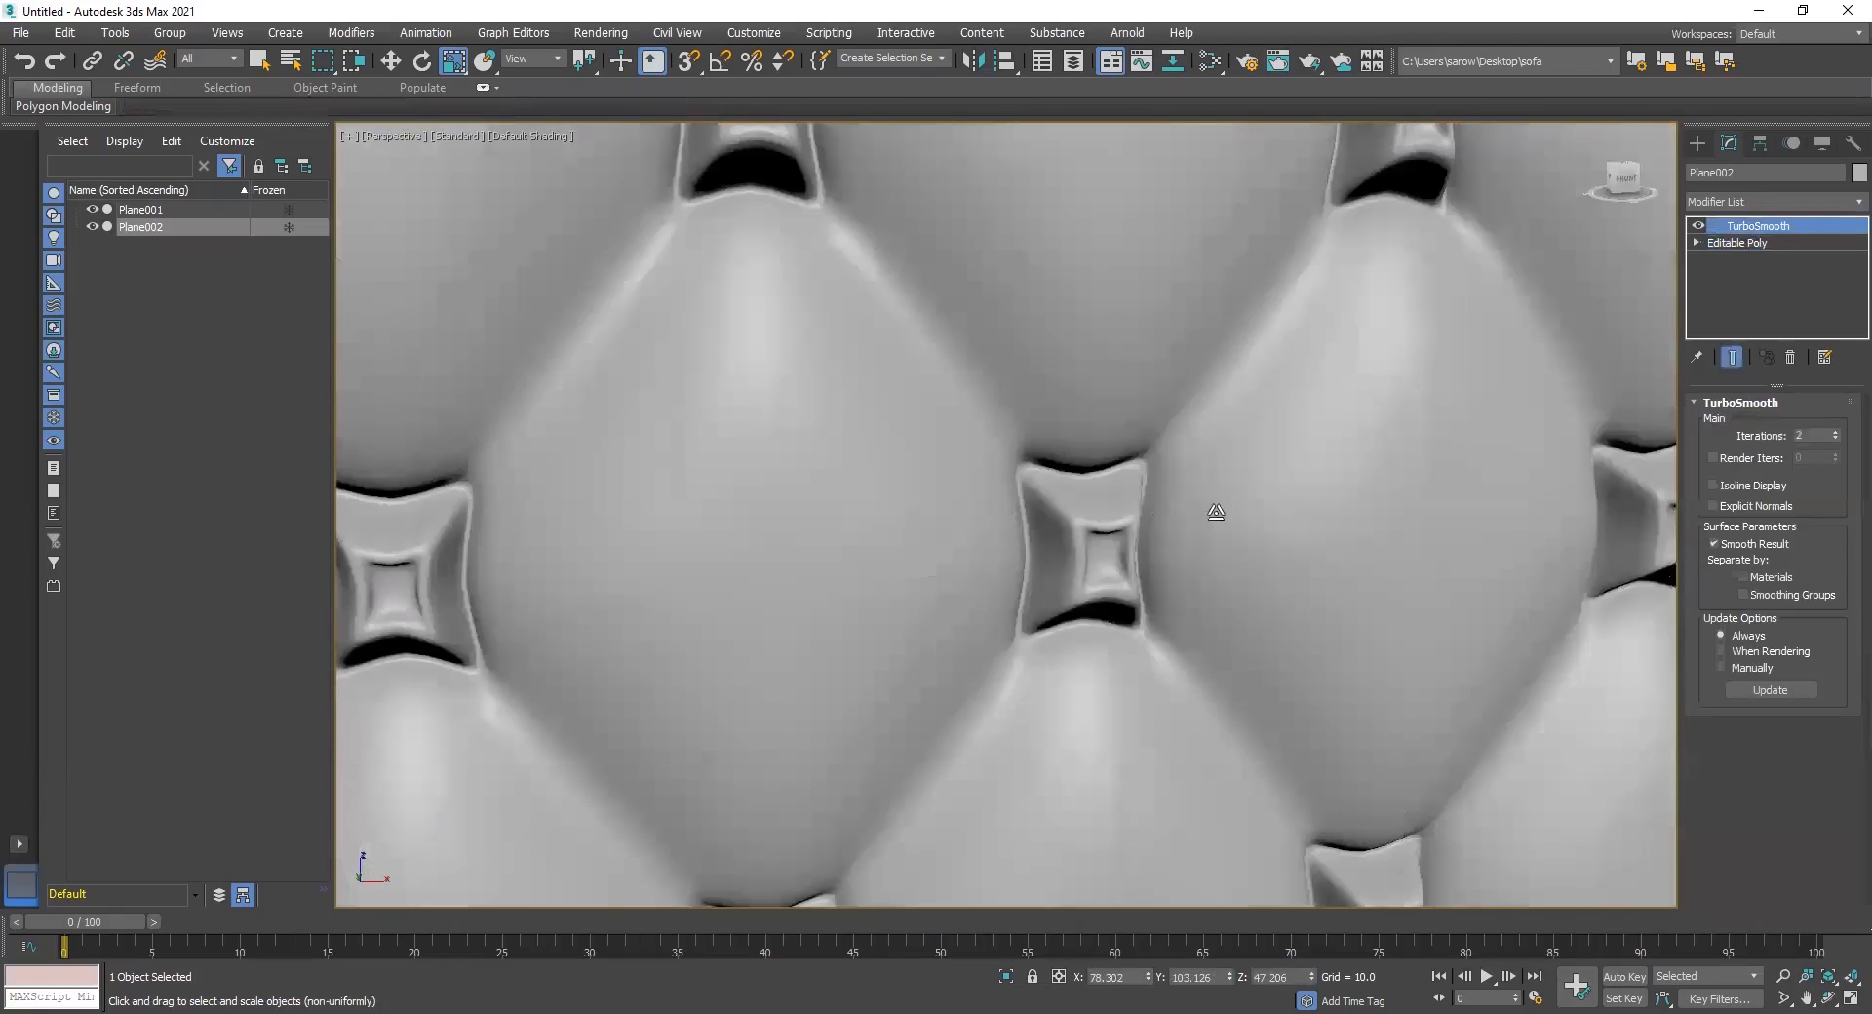
pyautogui.scroll(-3, 1160, 580)
pyautogui.scroll(-3, 1116, 597)
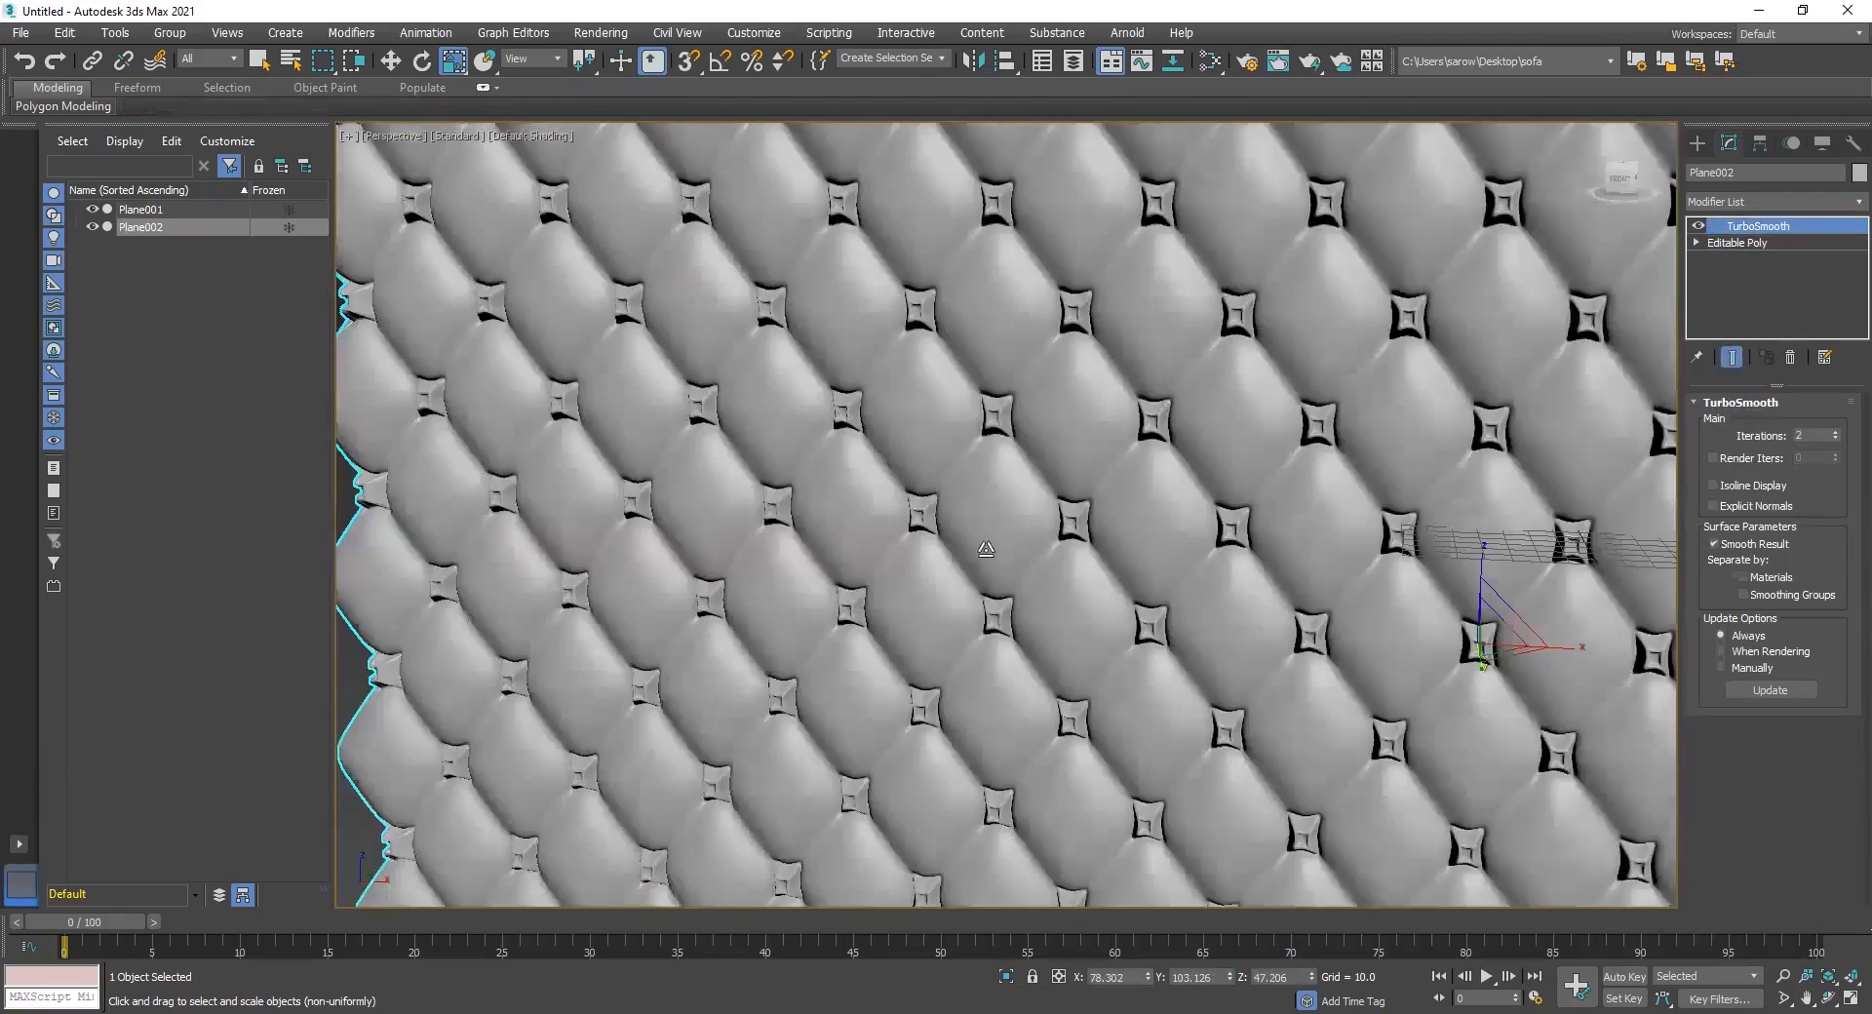
pyautogui.scroll(-3, 1033, 585)
pyautogui.scroll(10, 1016, 445)
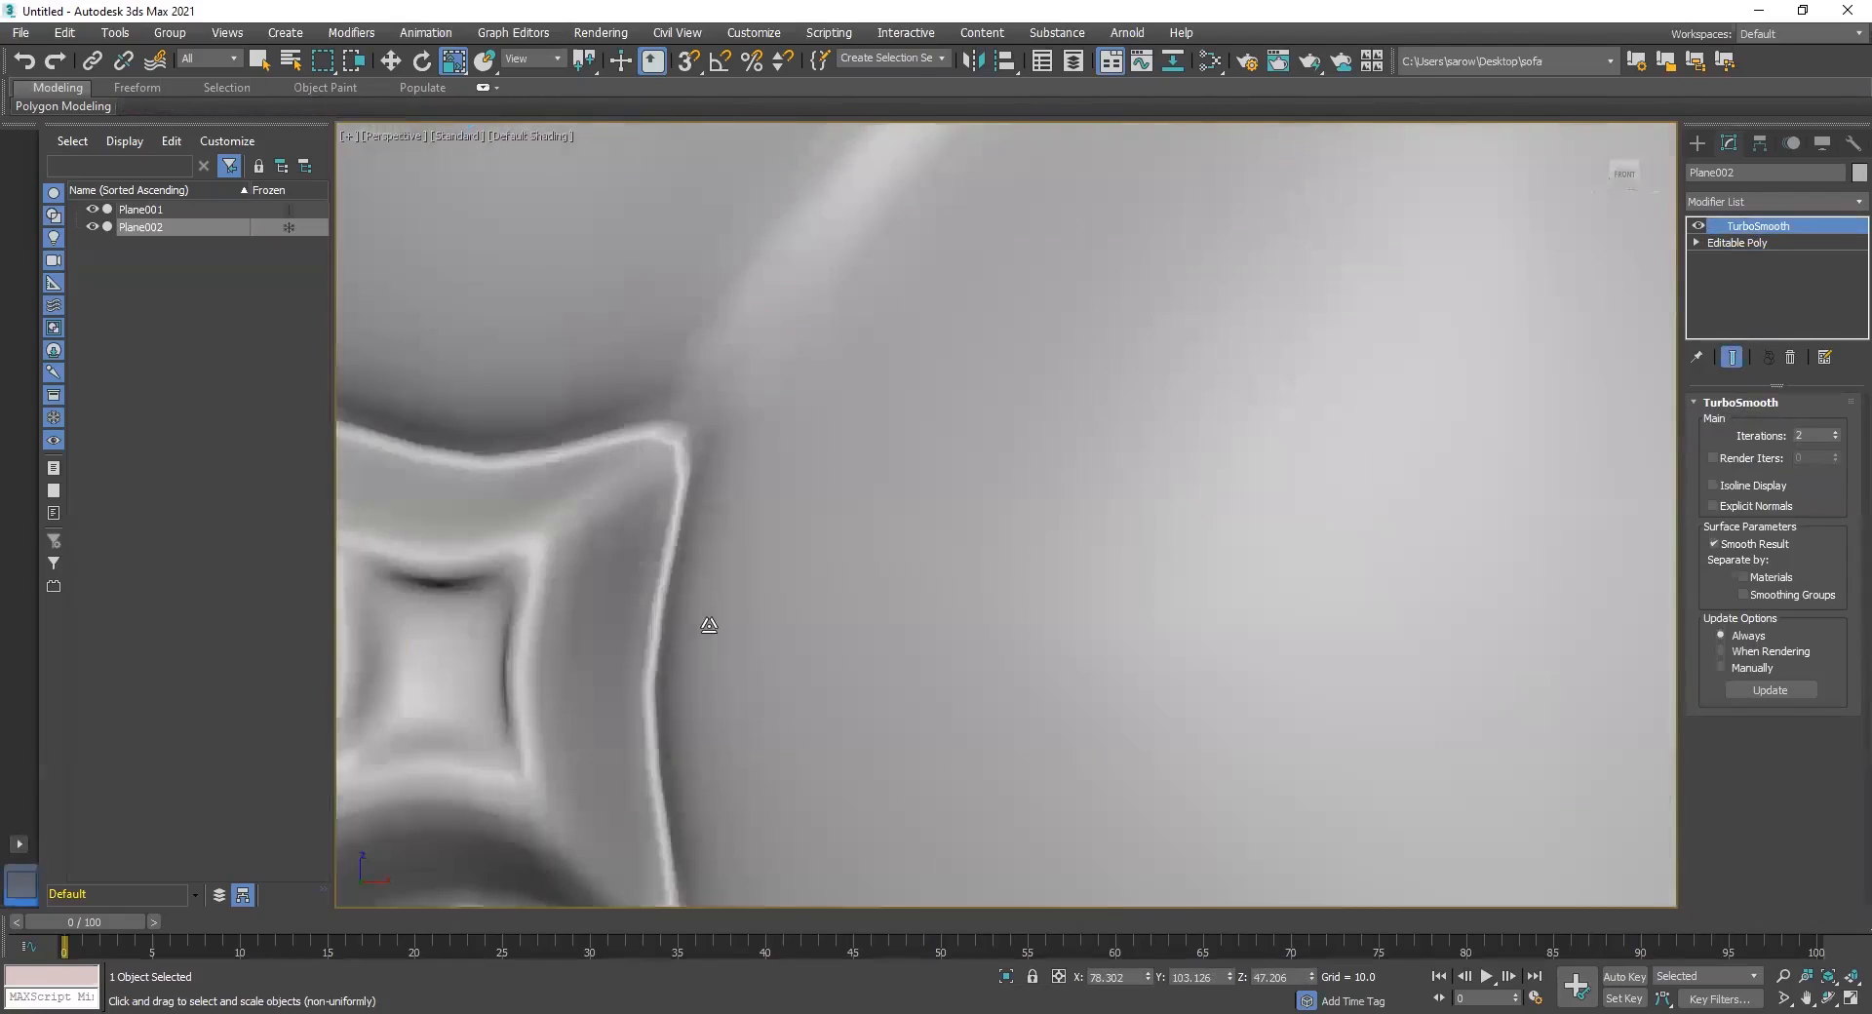
pyautogui.scroll(-2, 710, 626)
pyautogui.scroll(3, 1321, 506)
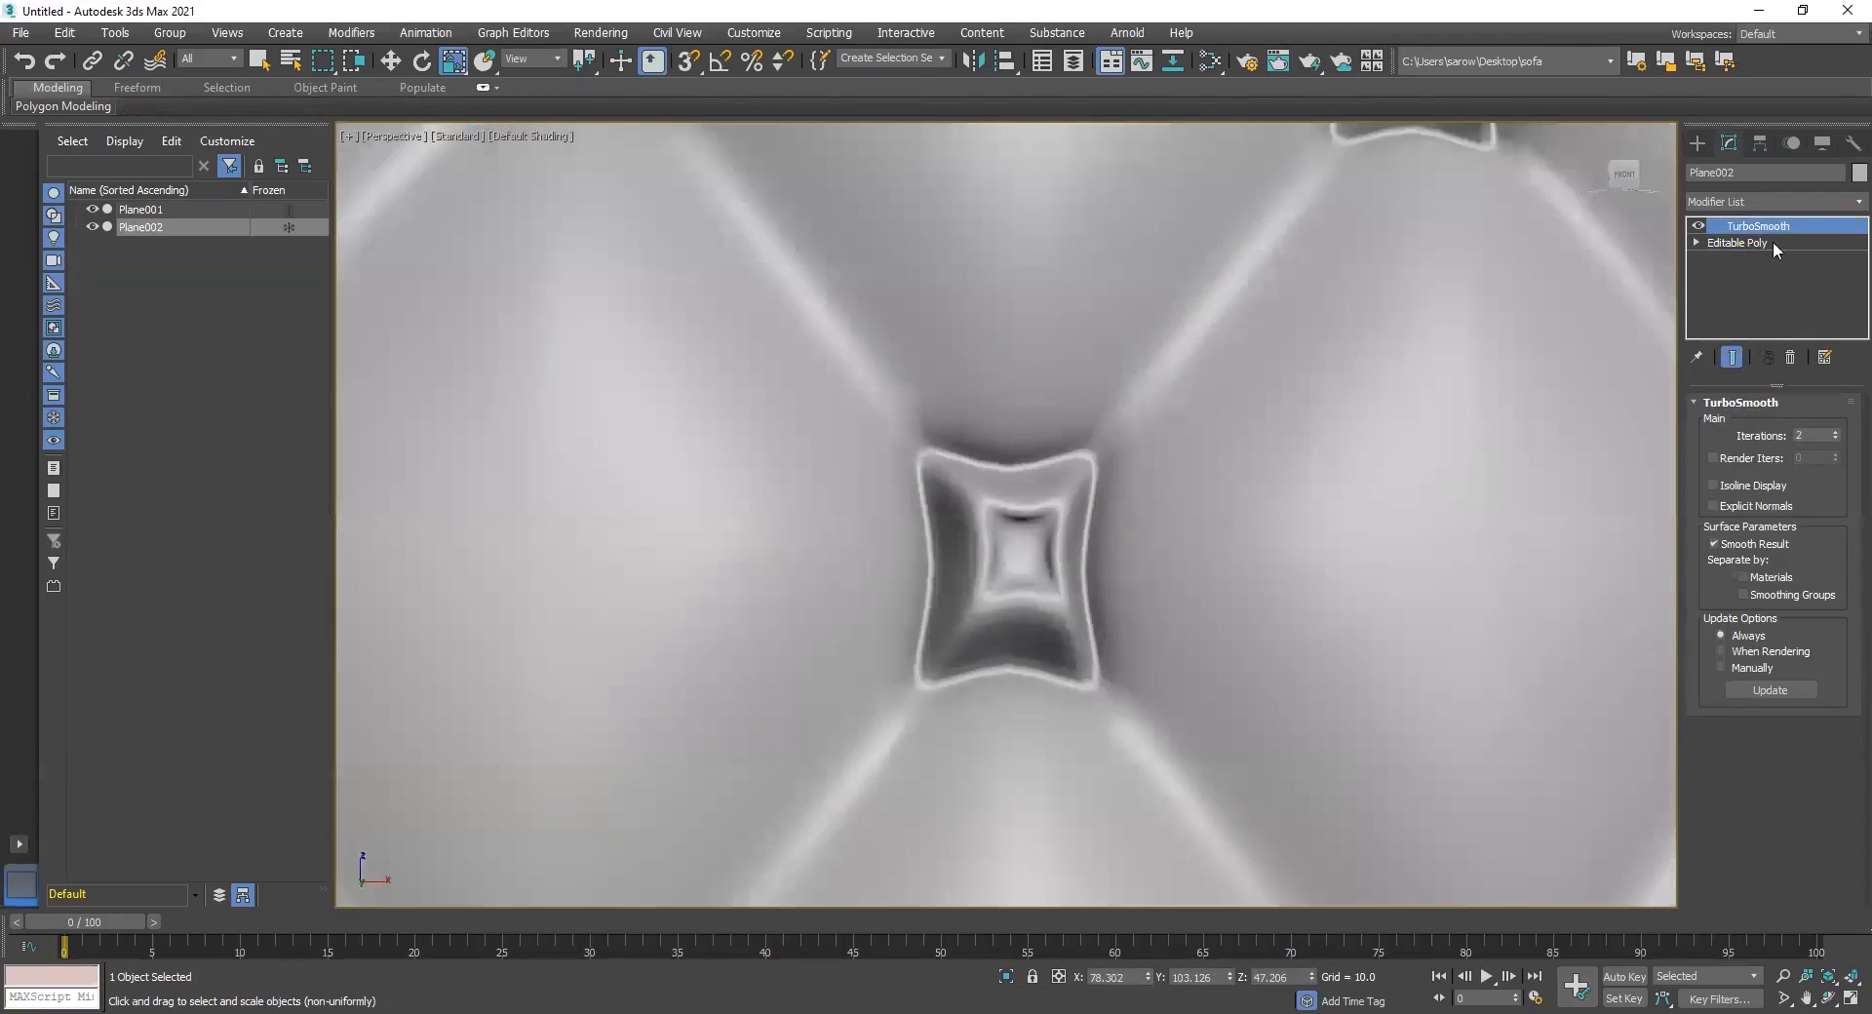
# Return to the panel's Editable Poly polygon level with the star-shaped polygons selected, closing in on the recesses
pyautogui.click(1752, 243)
pyautogui.scroll(4, 1112, 639)
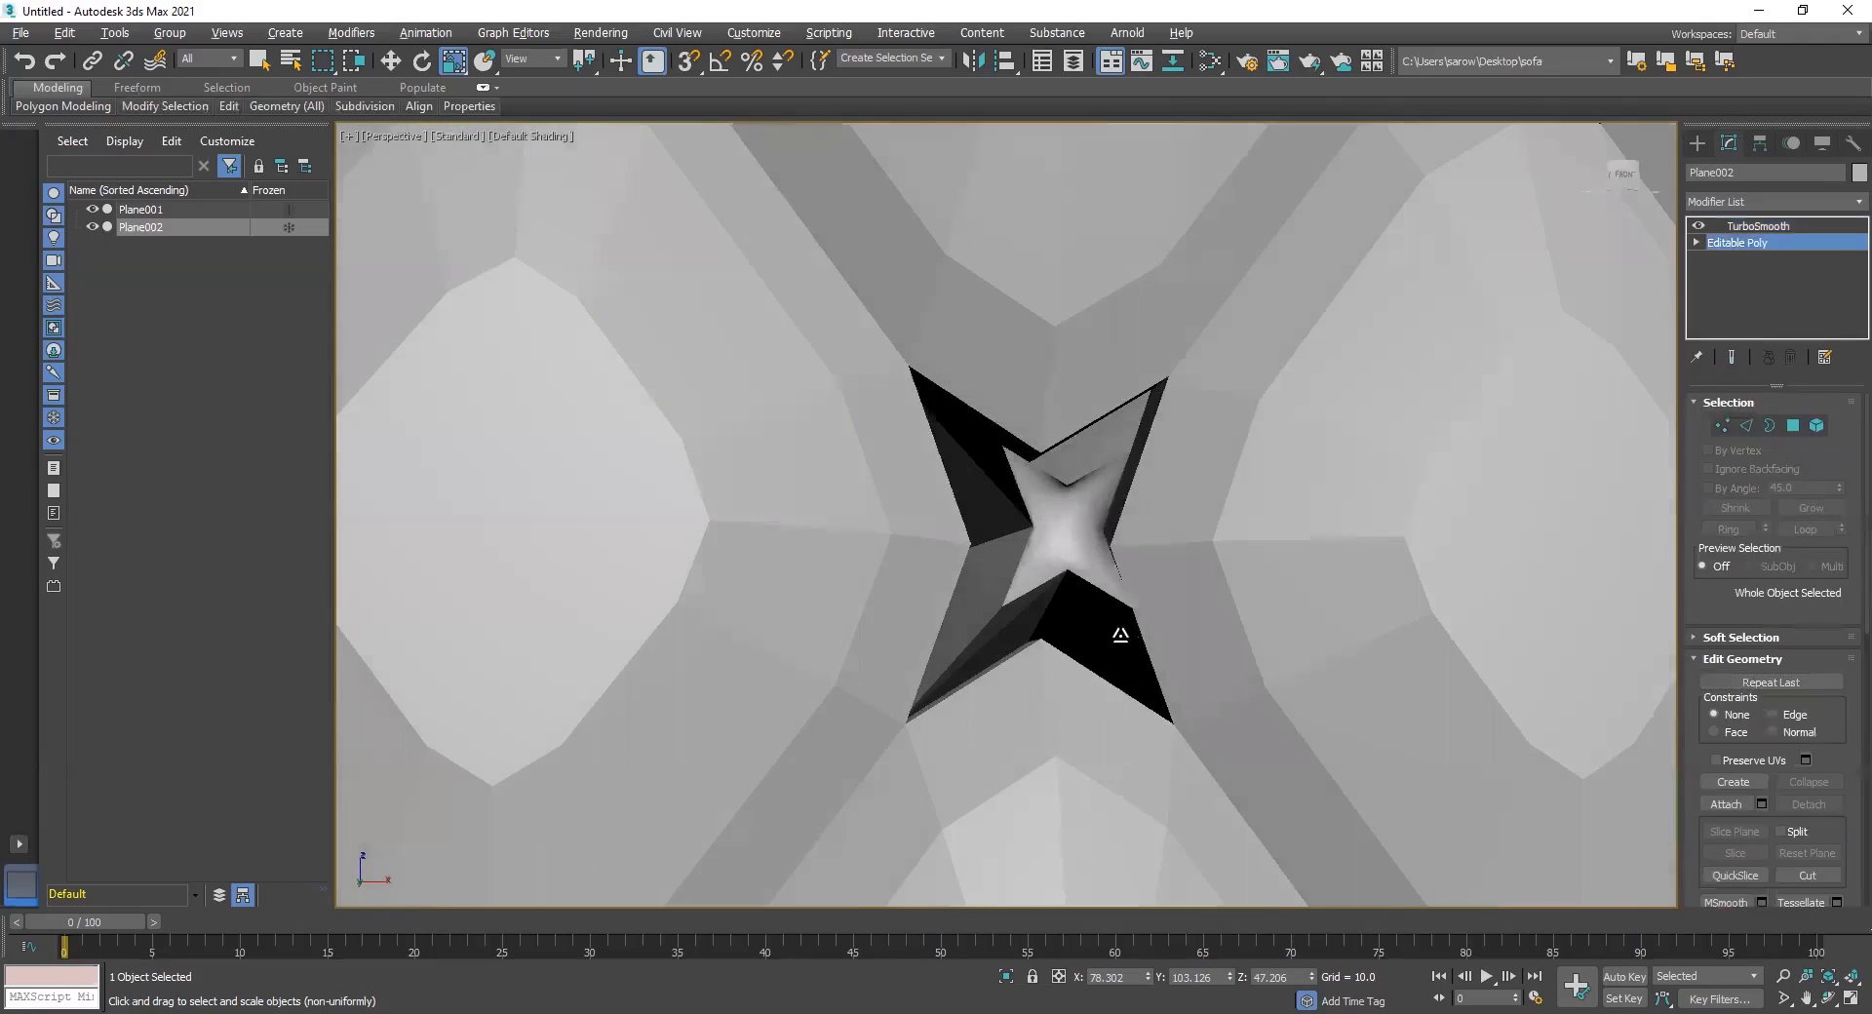
pyautogui.keyDown('alt'); pyautogui.moveTo(1140, 641); pyautogui.dragTo(1065, 584, button='middle'); pyautogui.keyUp('alt')
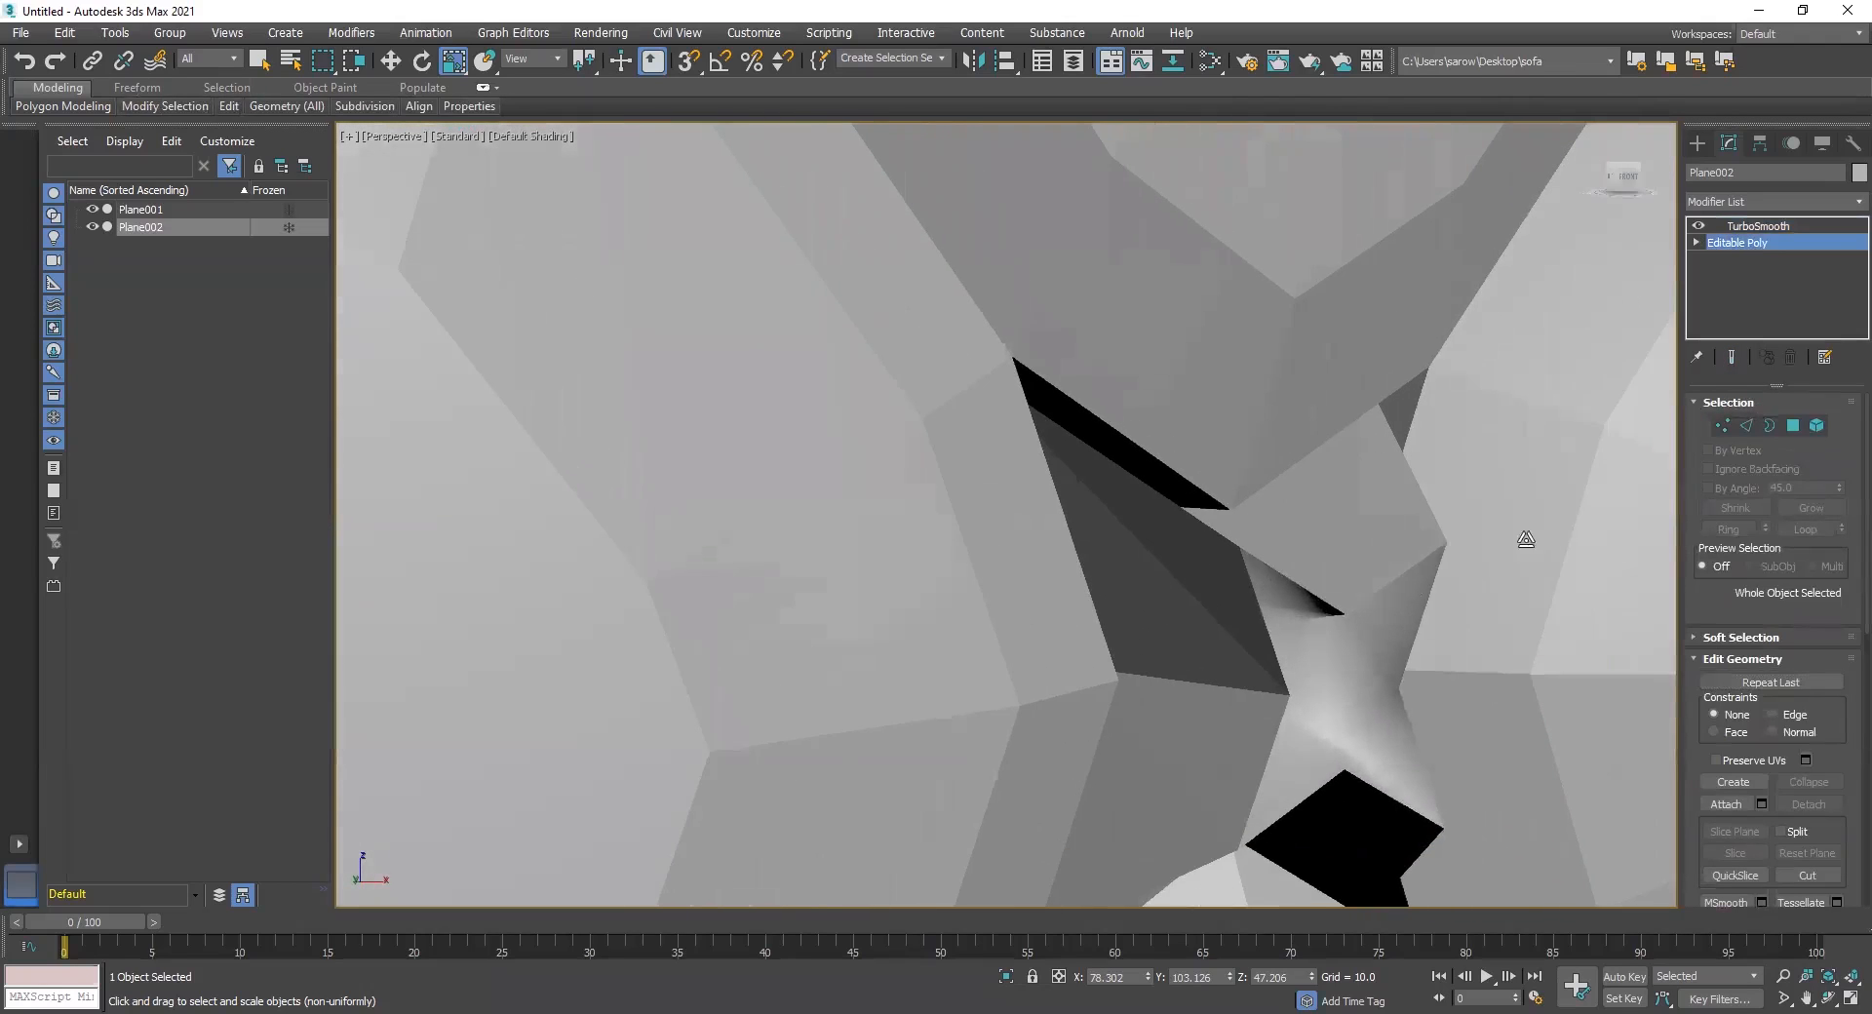
pyautogui.click(1794, 426)
pyautogui.moveTo(1332, 643); pyautogui.dragTo(1242, 599, button='middle')
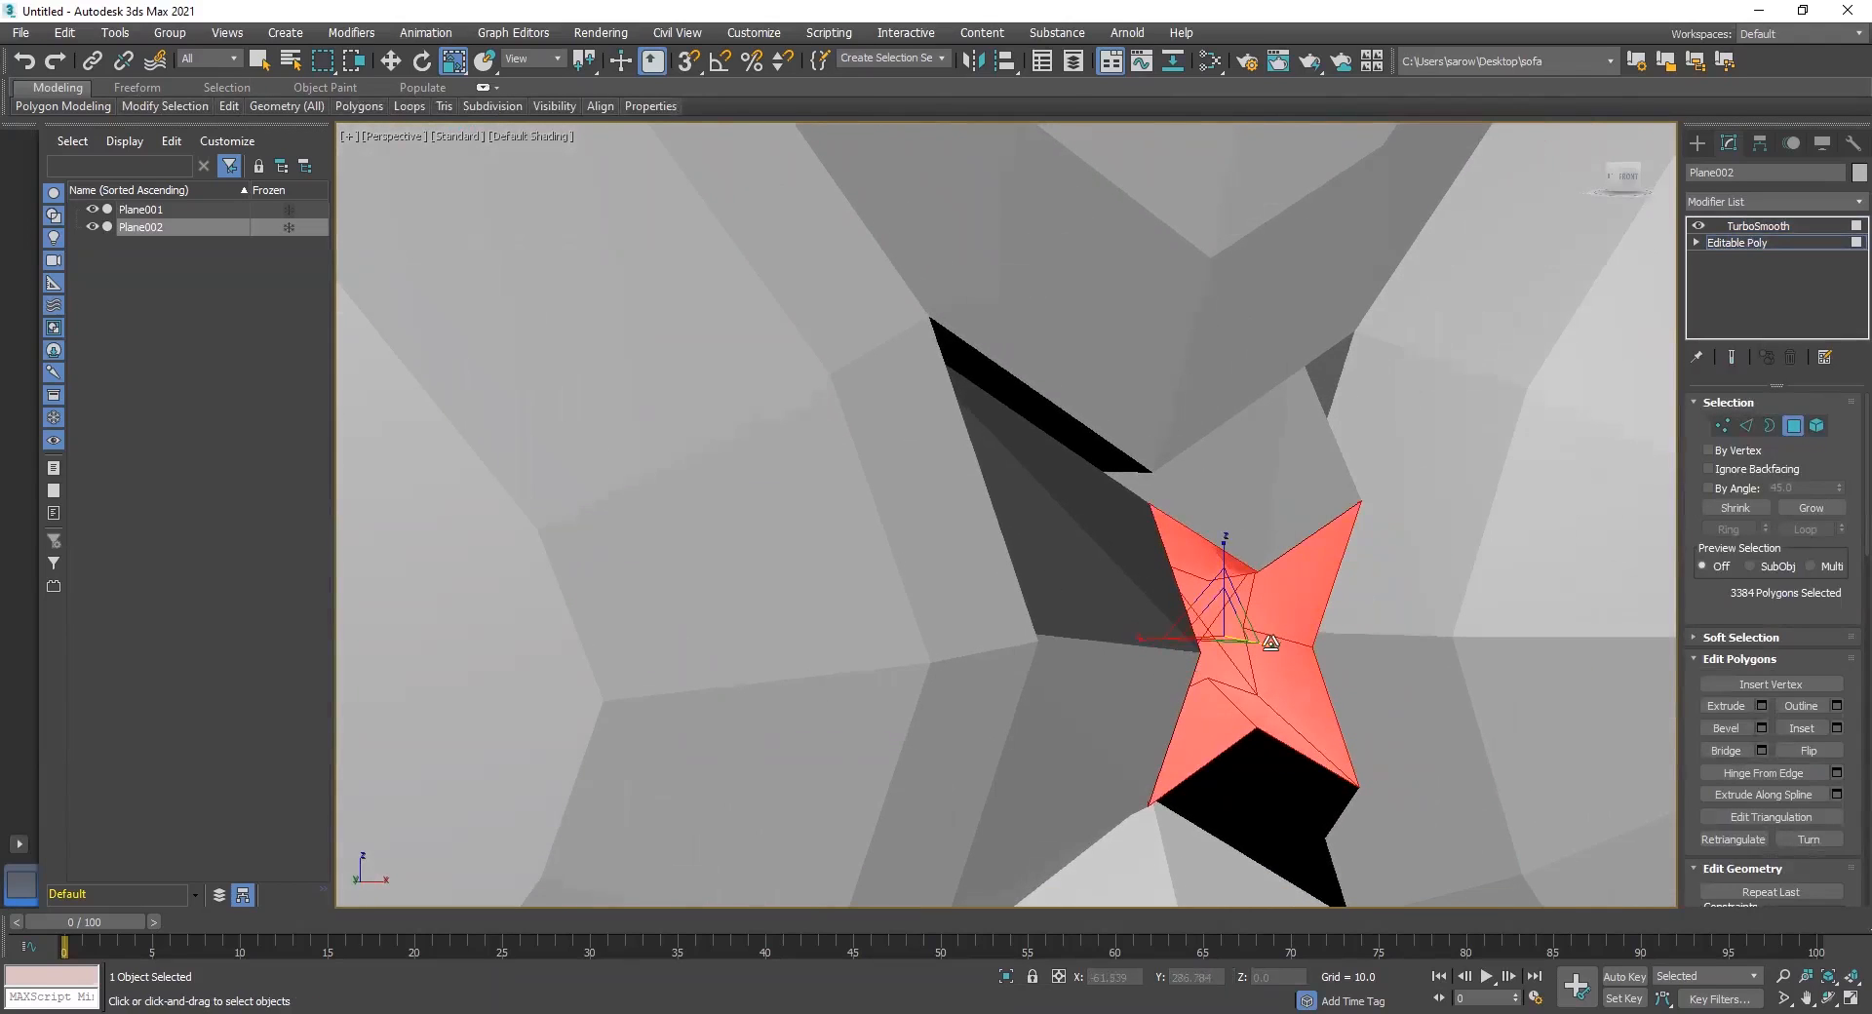
pyautogui.scroll(6, 1184, 619)
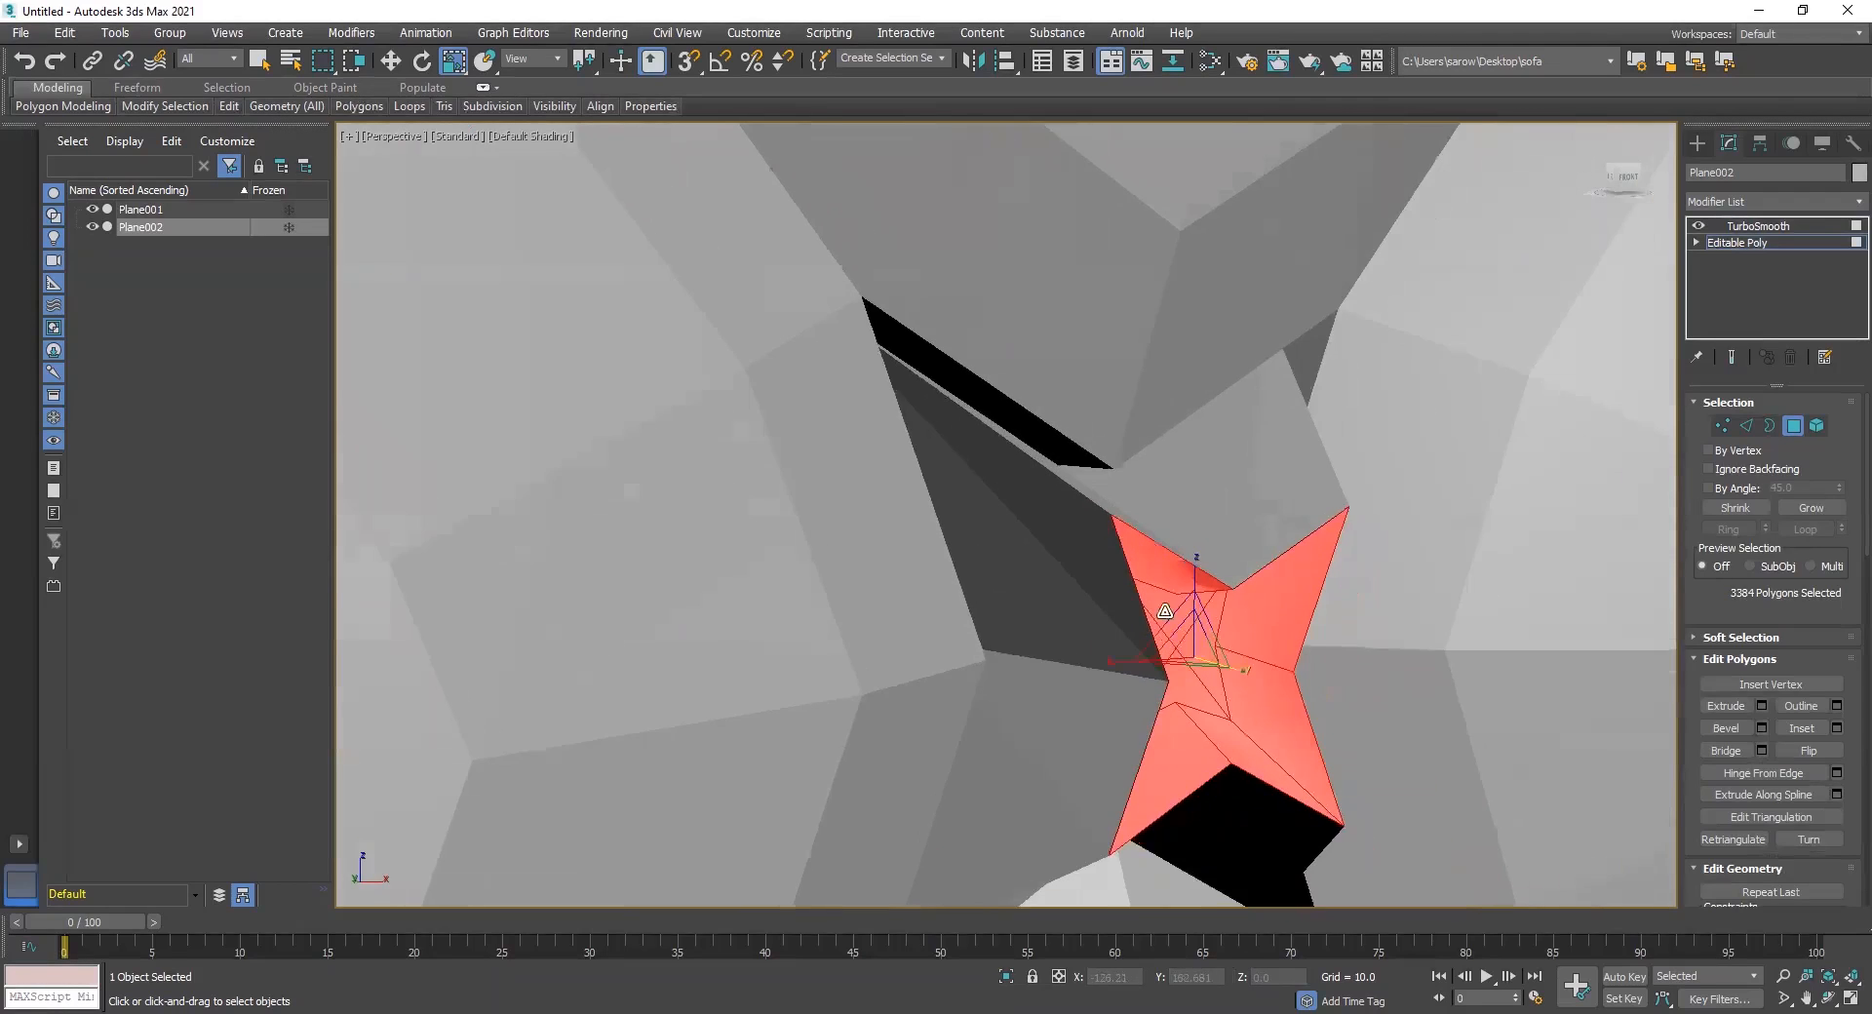
pyautogui.scroll(-6, 1173, 617)
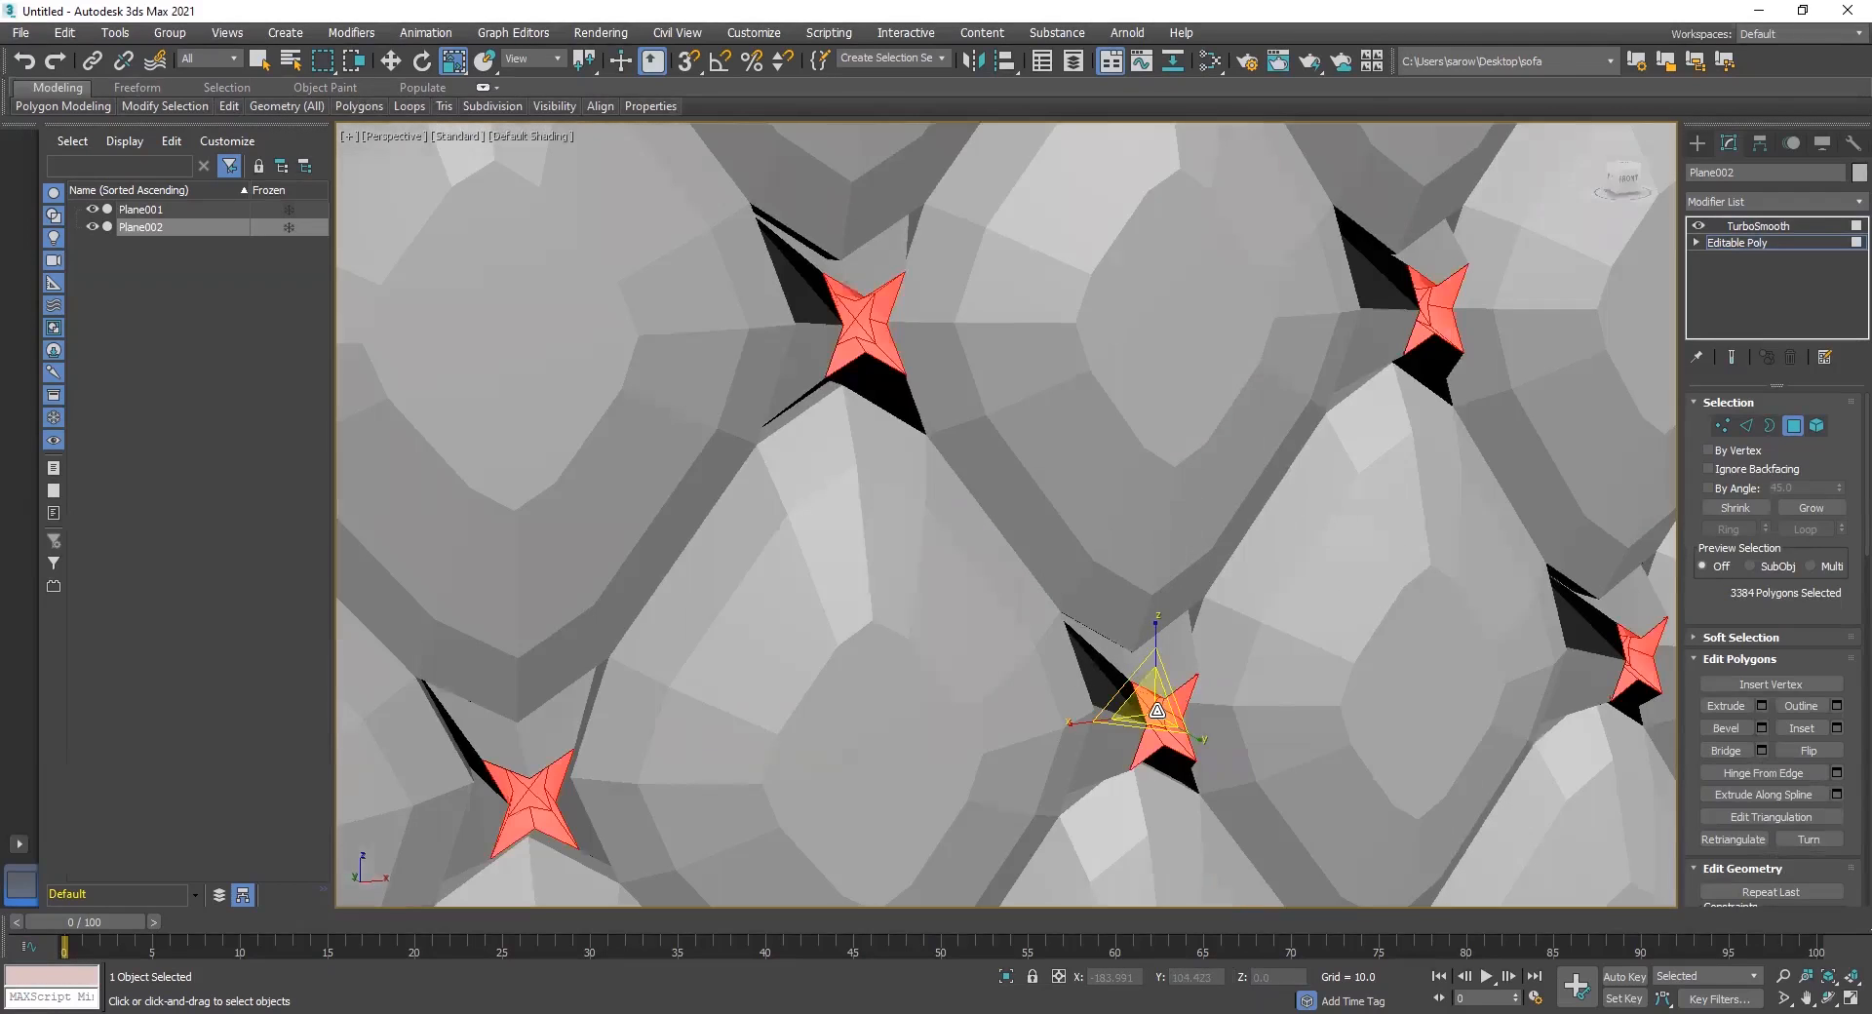
# Try rescaling the star-shaped polygons, and undo back through the earlier scale-downs
pyautogui.moveTo(1109, 741); pyautogui.dragTo(1236, 543)
pyautogui.moveTo(1235, 552); pyautogui.dragTo(1242, 588)
pyautogui.hotkey('ctrl', 'z')
pyautogui.hotkey('ctrl', 'z')
pyautogui.hotkey('ctrl', 'z')
pyautogui.hotkey('ctrl', 'z')
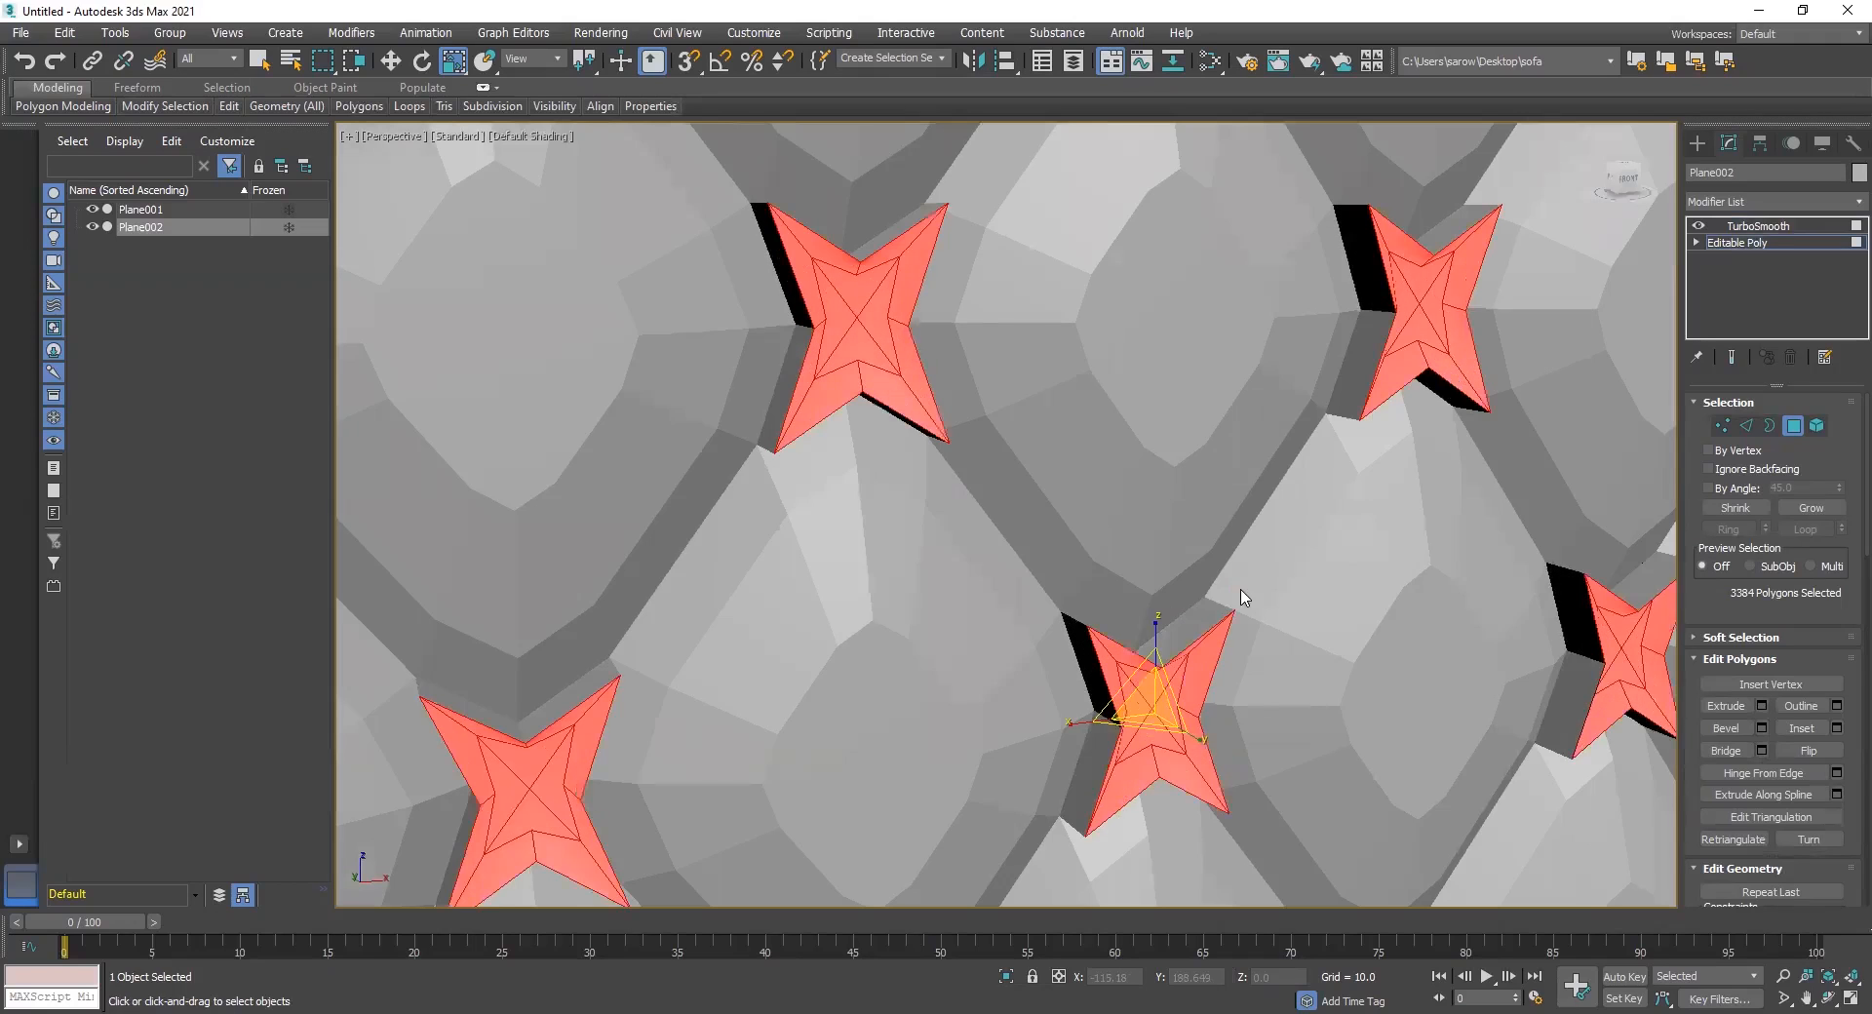
# Flatten the selected star-shaped polygons by scaling them along the Y axis to 1 percent
pyautogui.keyDown('alt'); pyautogui.moveTo(1172, 700); pyautogui.dragTo(1253, 861, button='middle'); pyautogui.keyUp('alt')
pyautogui.moveTo(1245, 849); pyautogui.dragTo(767, 895)
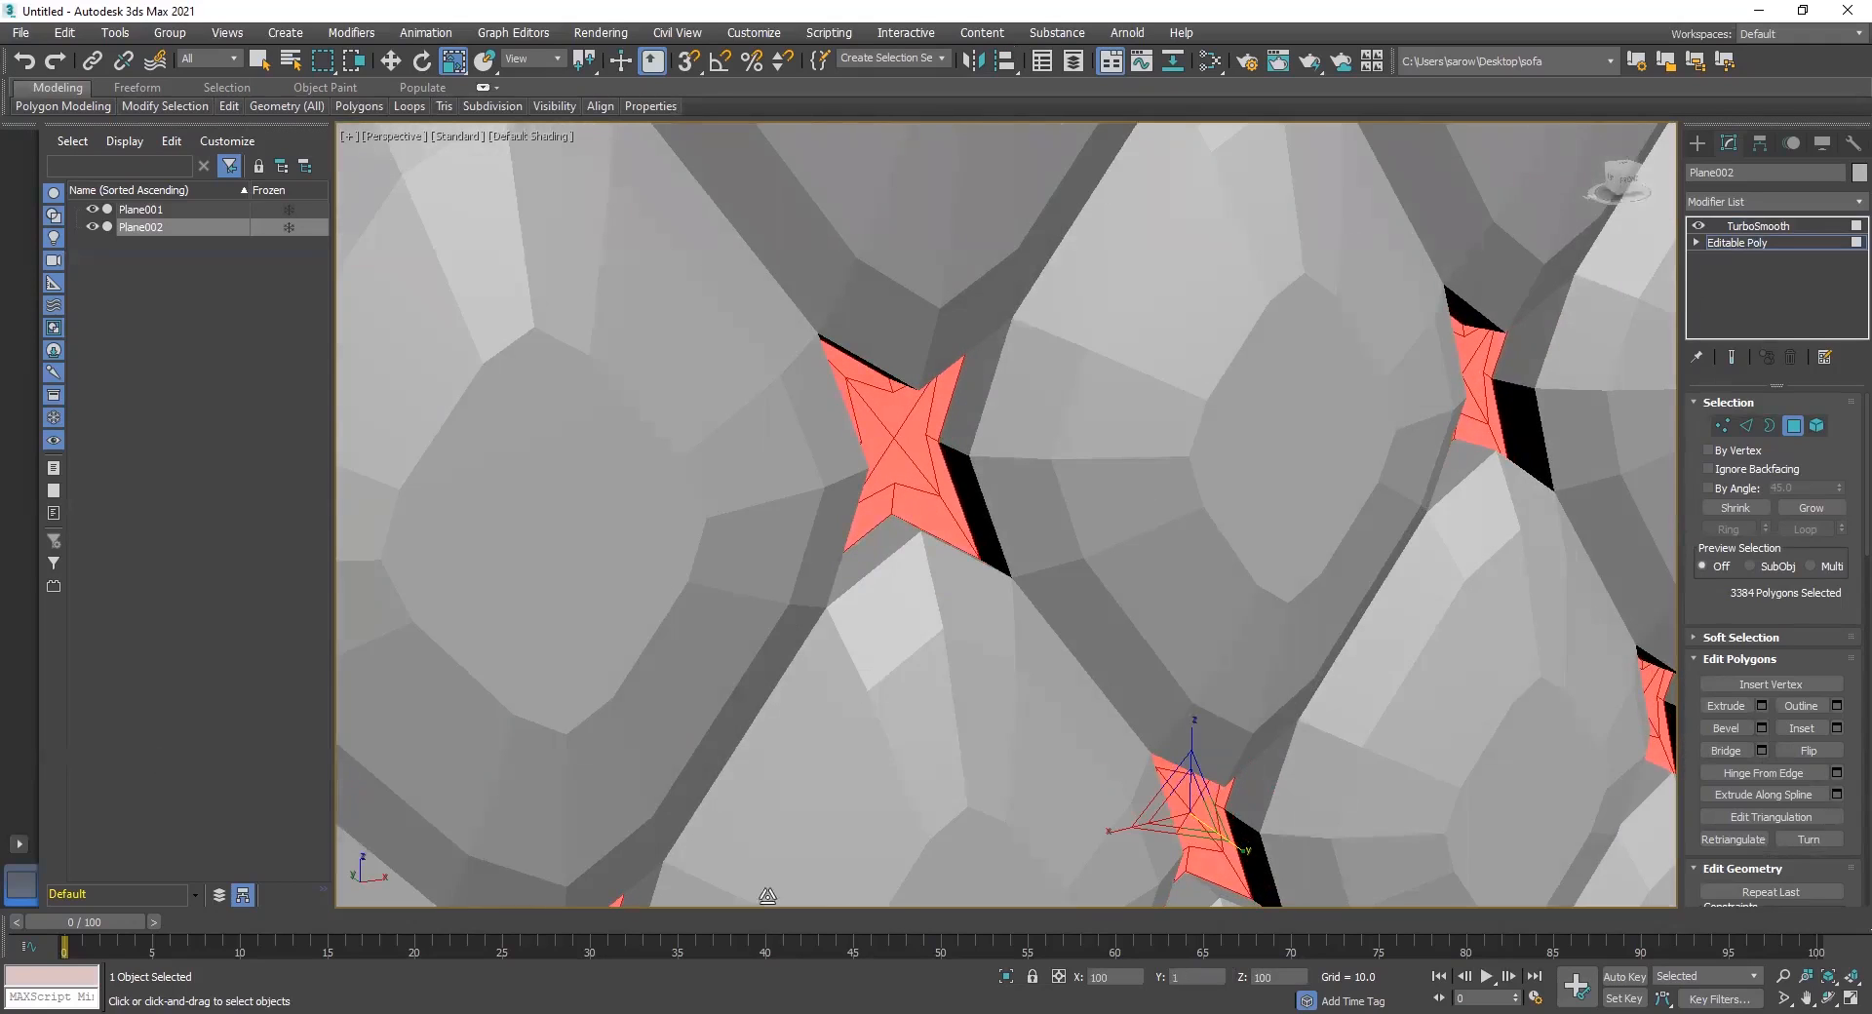
pyautogui.keyDown('alt'); pyautogui.moveTo(1109, 598); pyautogui.dragTo(1112, 715, button='middle'); pyautogui.keyUp('alt')
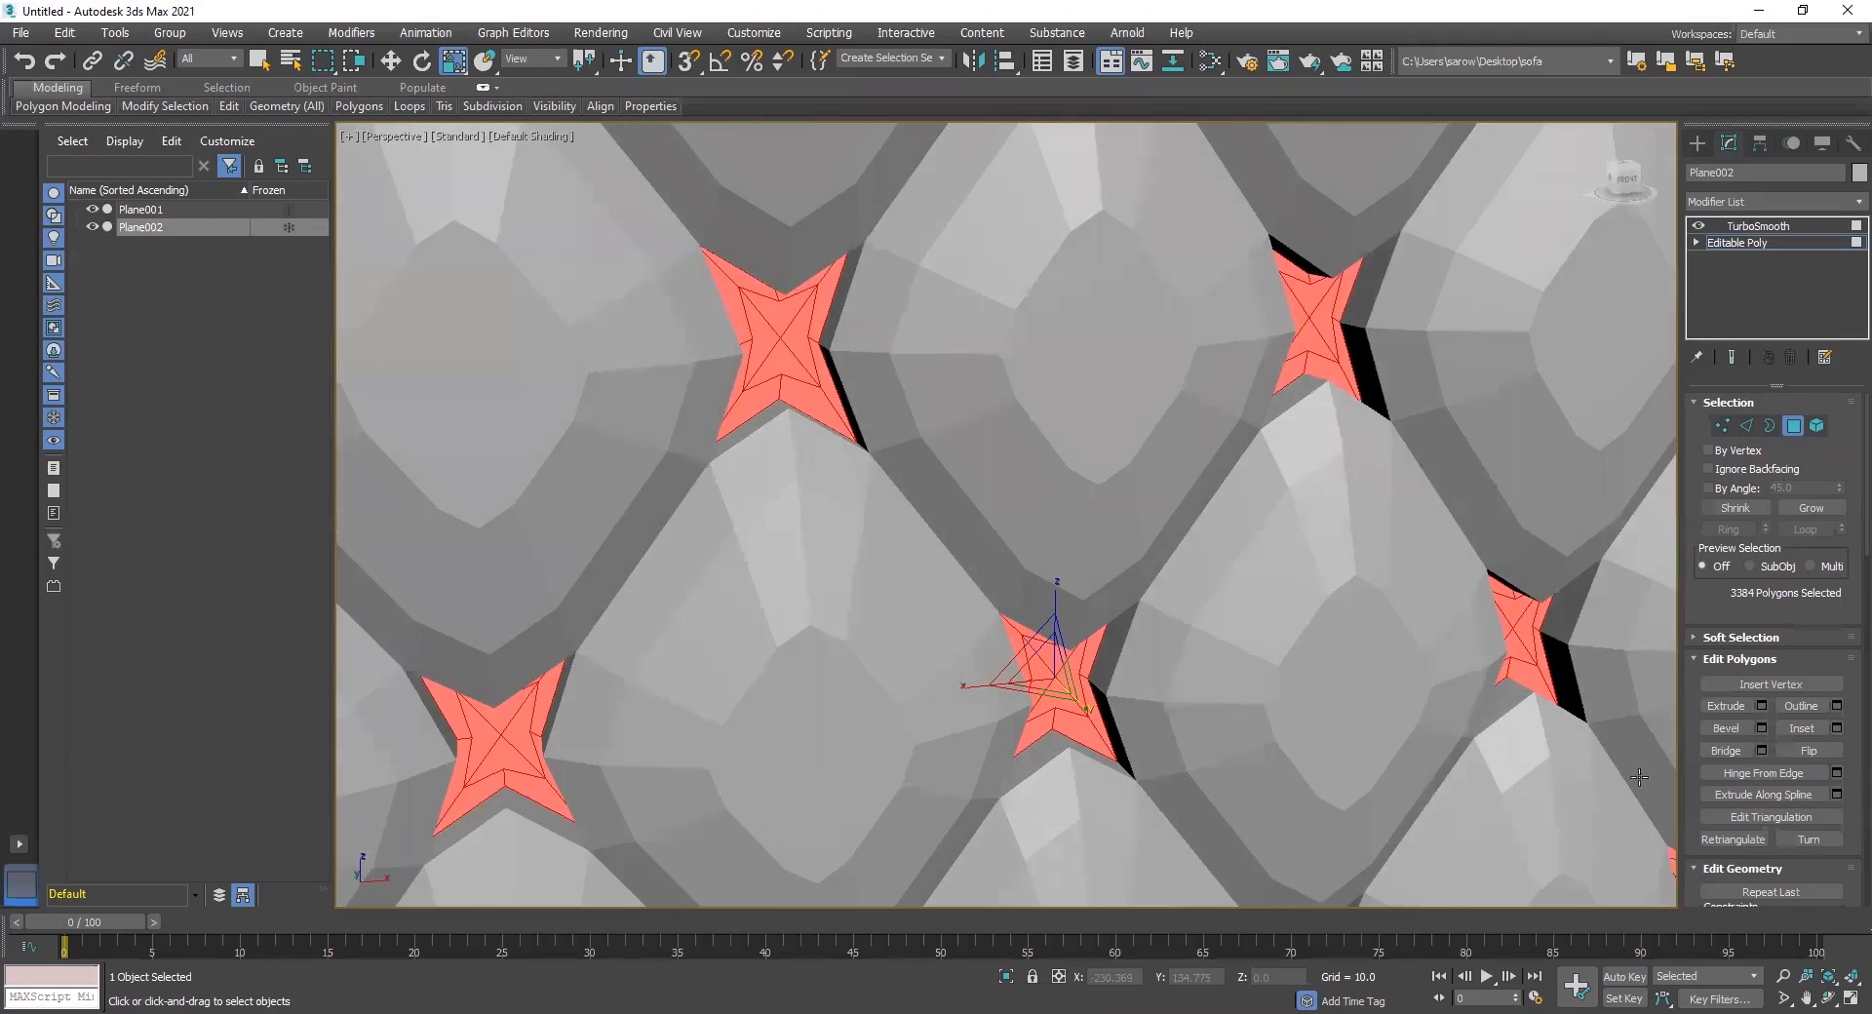
# Extrude the flattened star-shaped polygons with a height of 25 and scale them down uniformly to 71 percent
pyautogui.click(1760, 704)
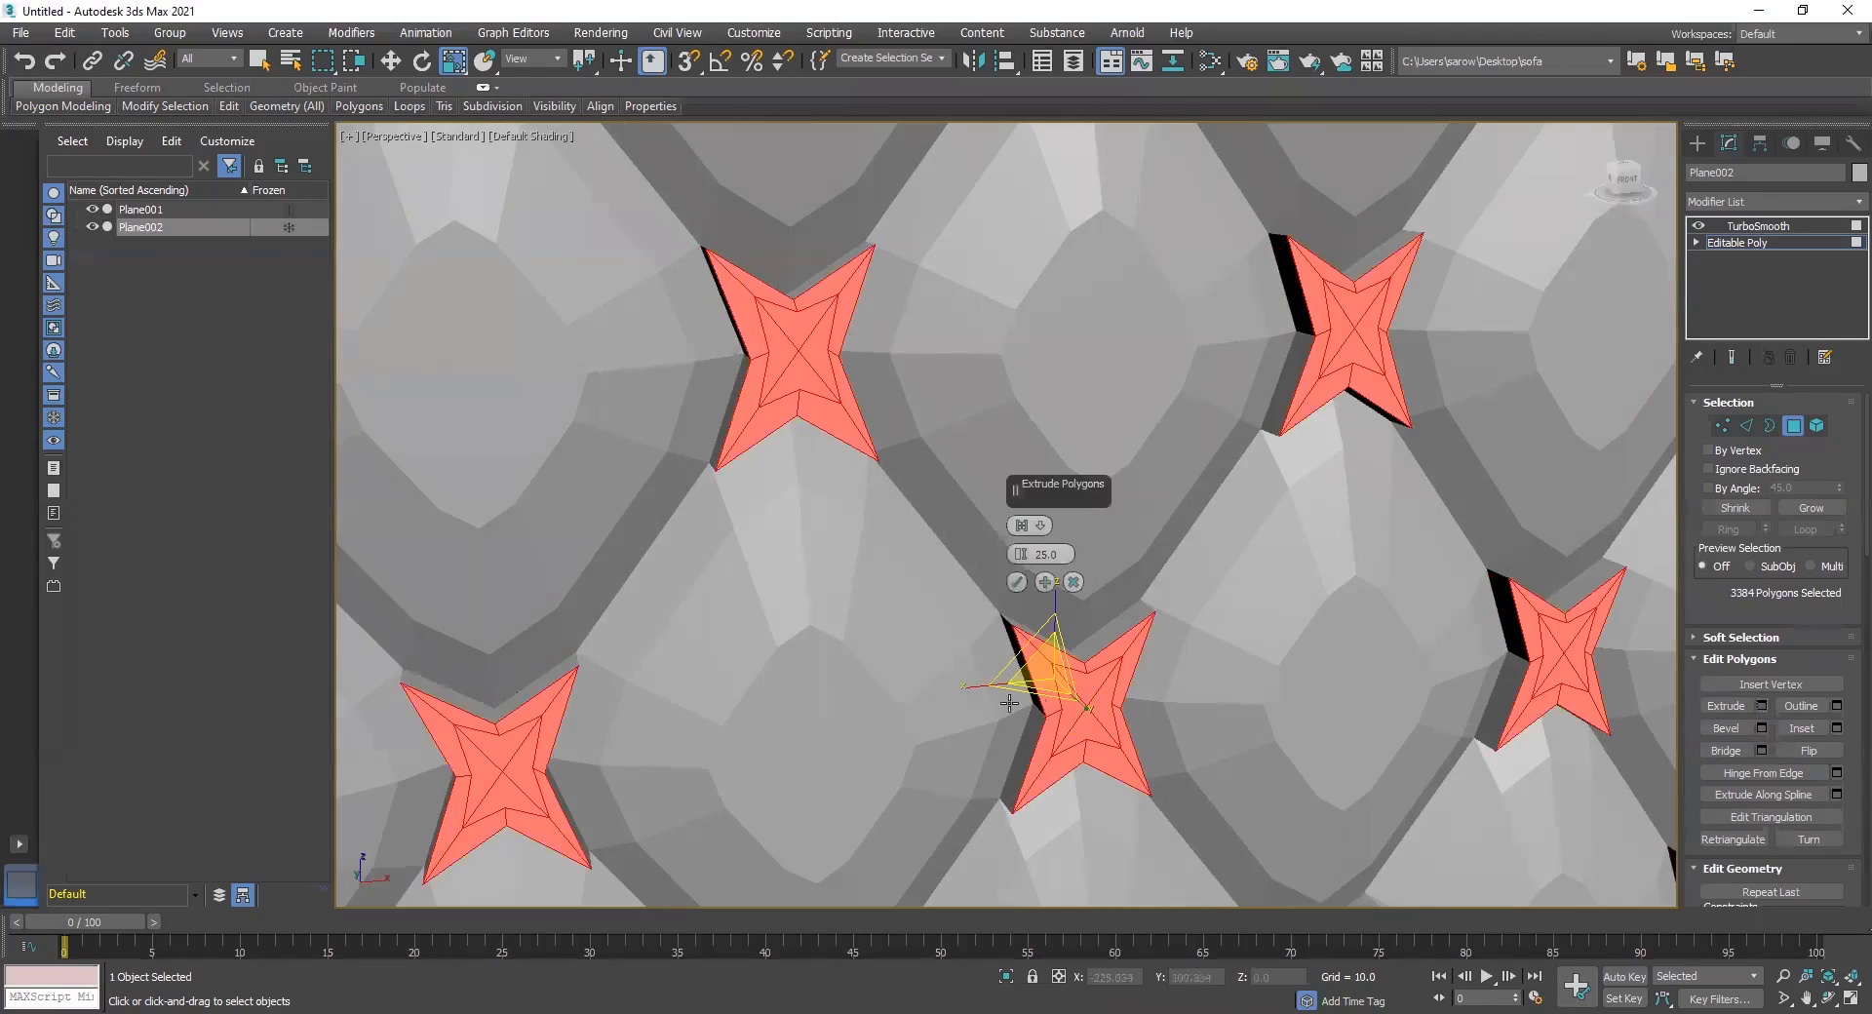
pyautogui.moveTo(1028, 683); pyautogui.dragTo(1001, 719)
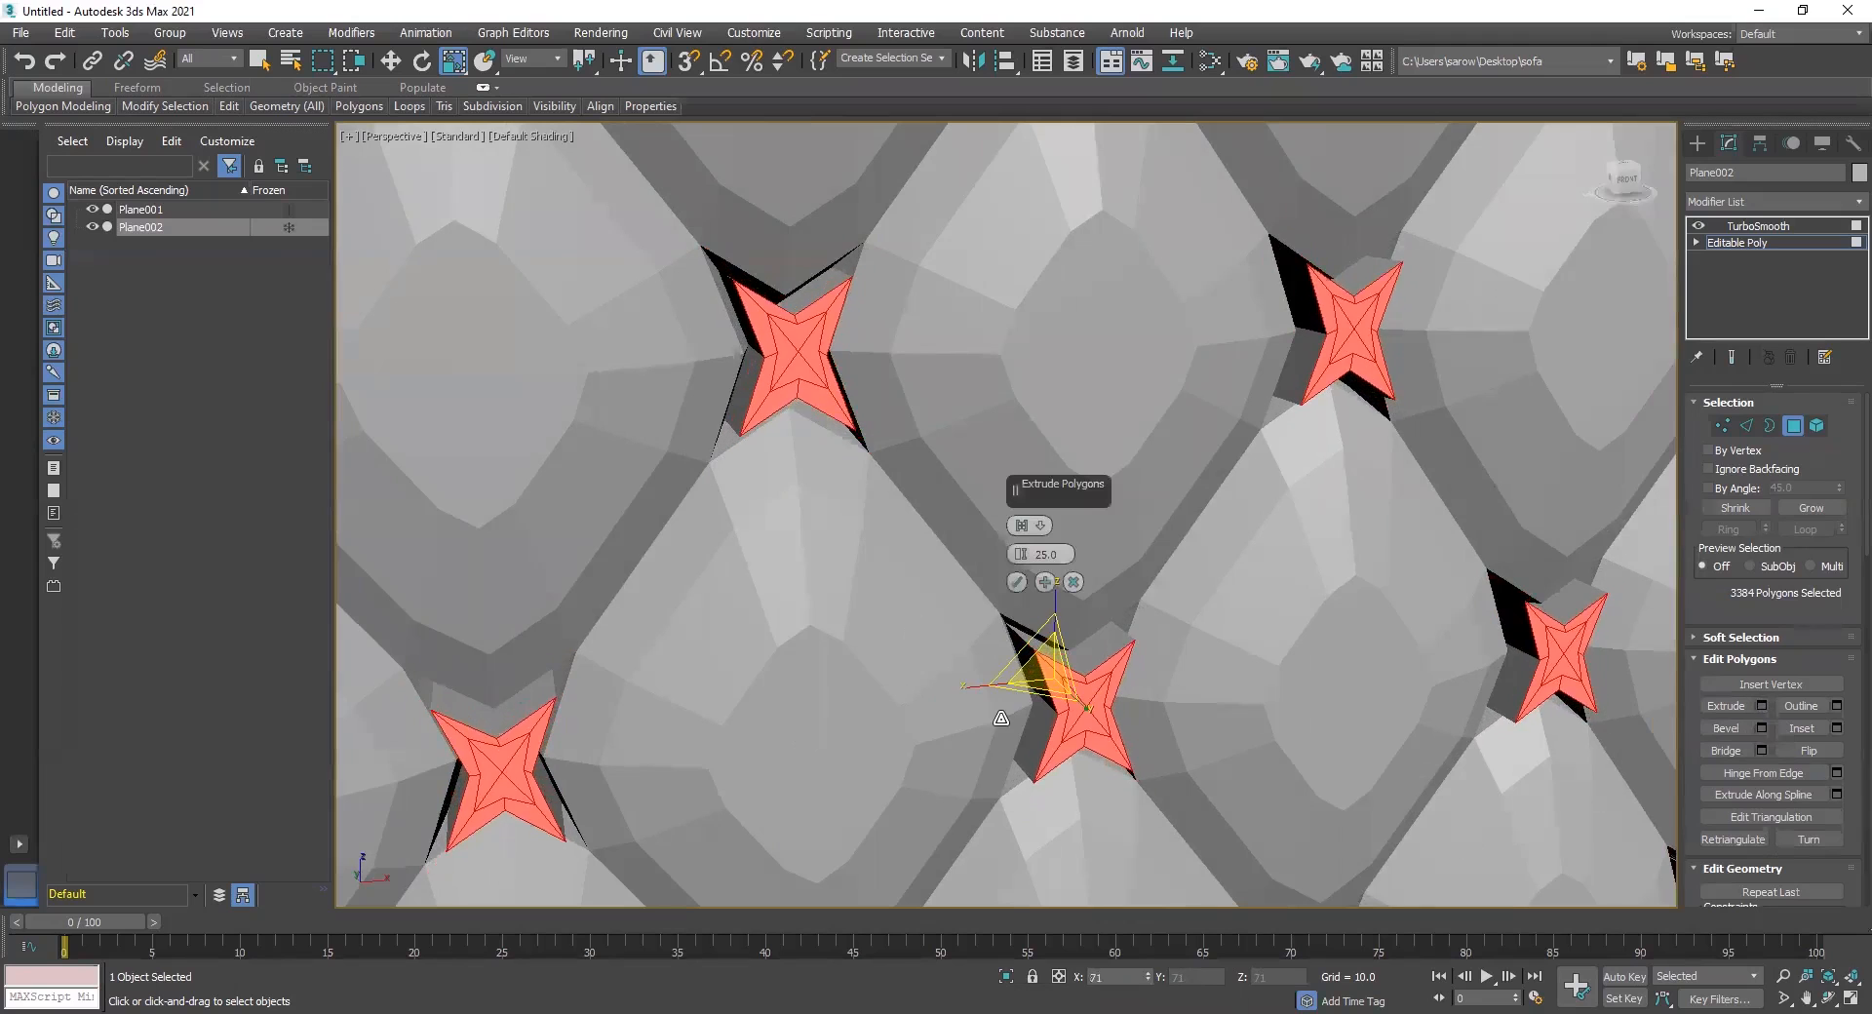
pyautogui.keyDown('alt'); pyautogui.moveTo(1388, 668); pyautogui.dragTo(1282, 648, button='middle'); pyautogui.keyUp('alt')
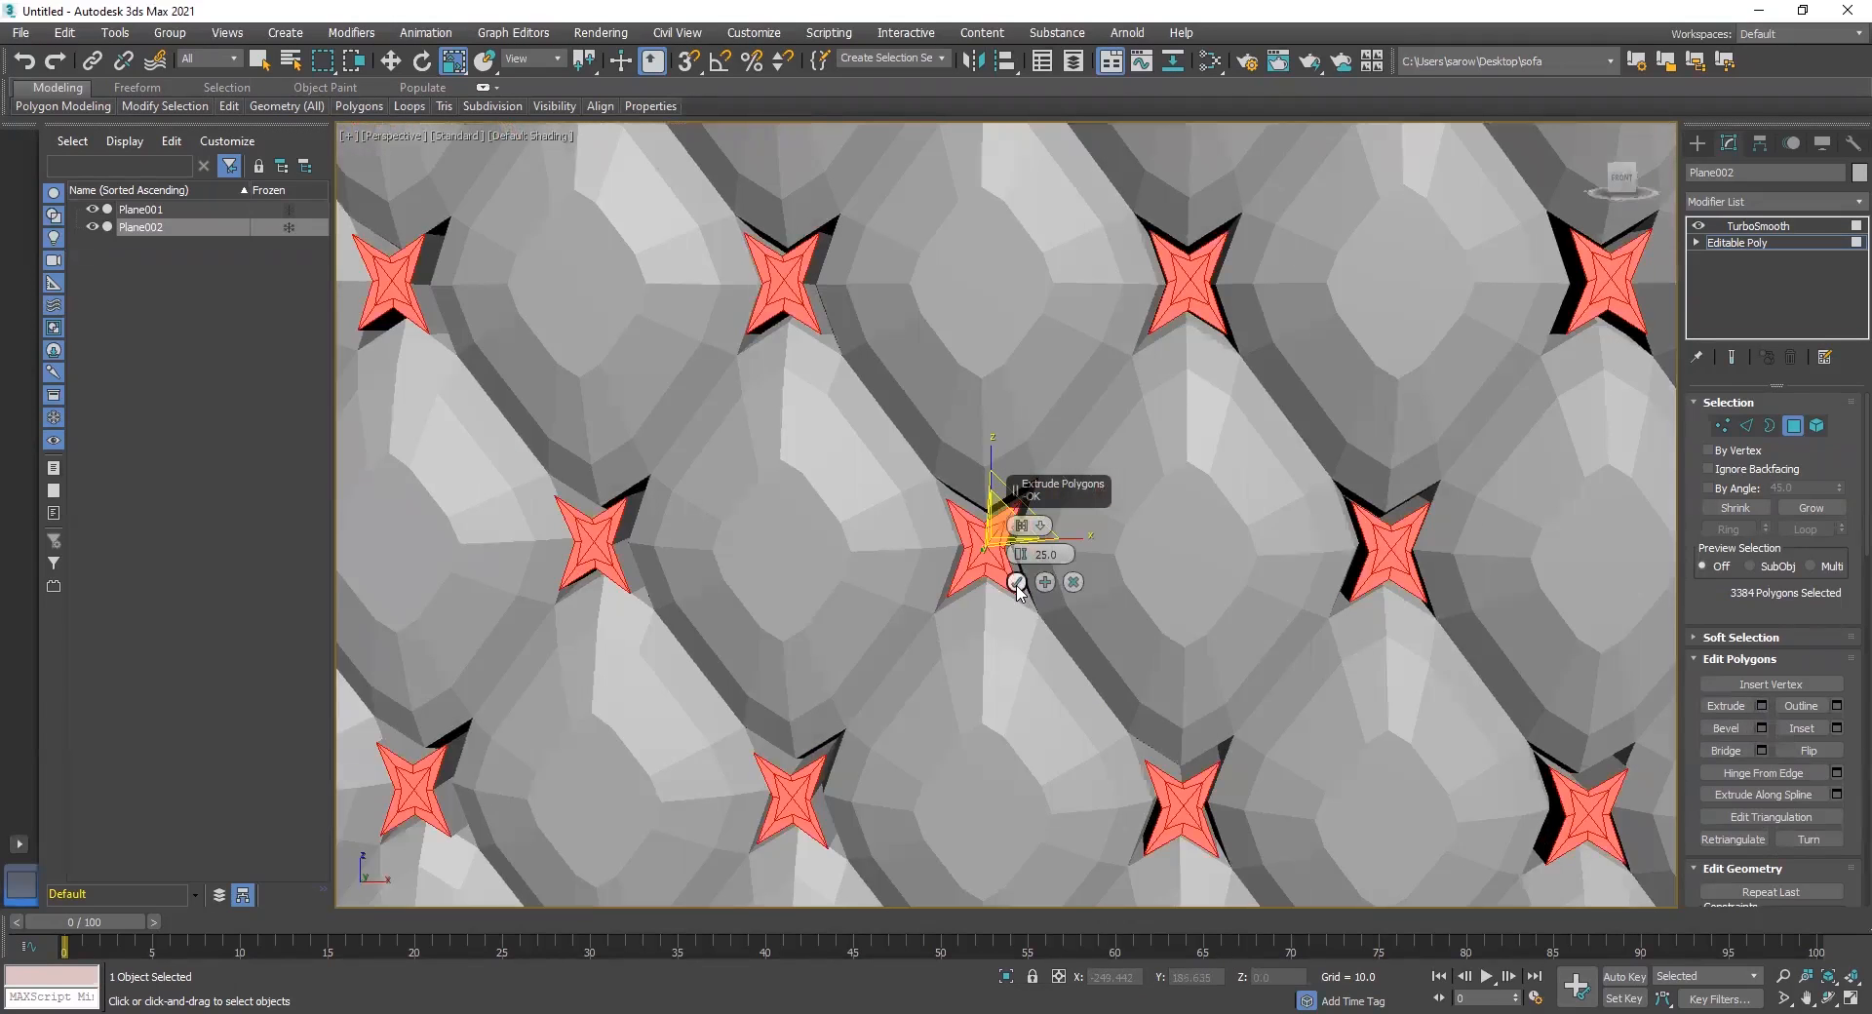
# Return to the TurboSmooth level, deselect the panel, and examine the smoothed tufts beside the reference sofa image
pyautogui.click(1747, 241)
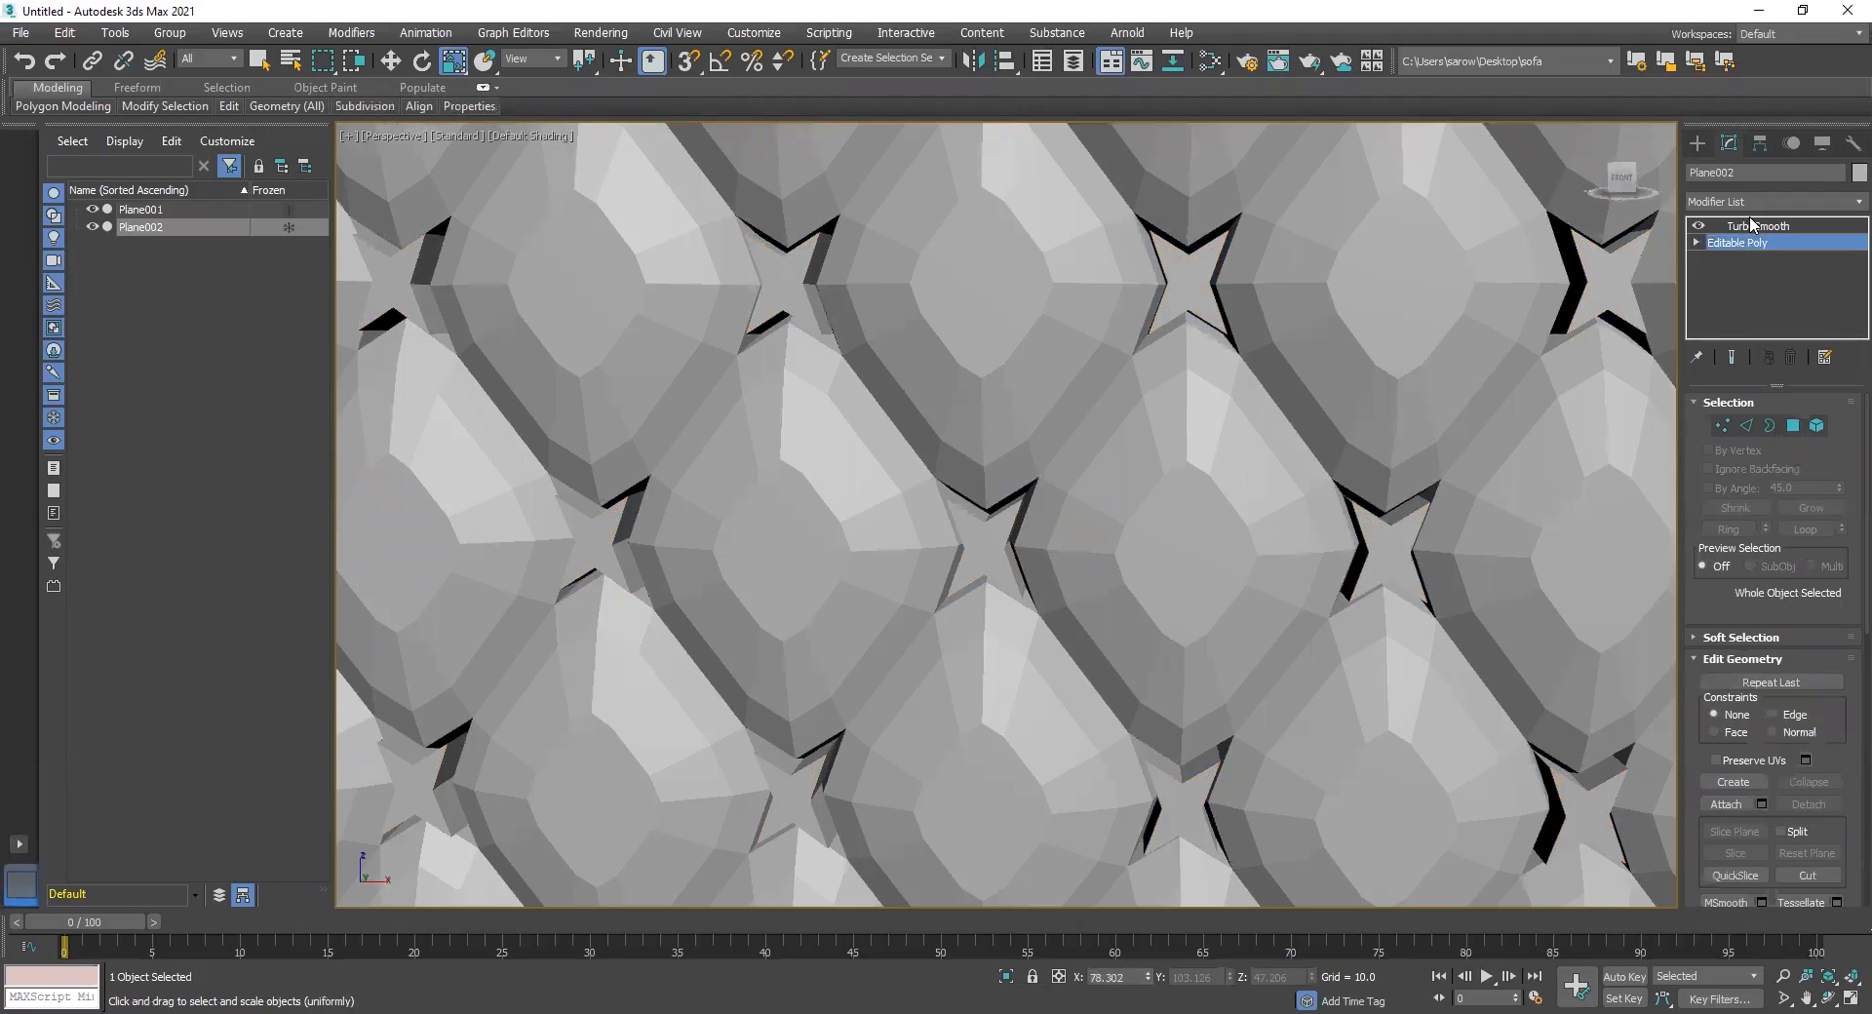
pyautogui.click(1754, 227)
pyautogui.scroll(-4, 681, 629)
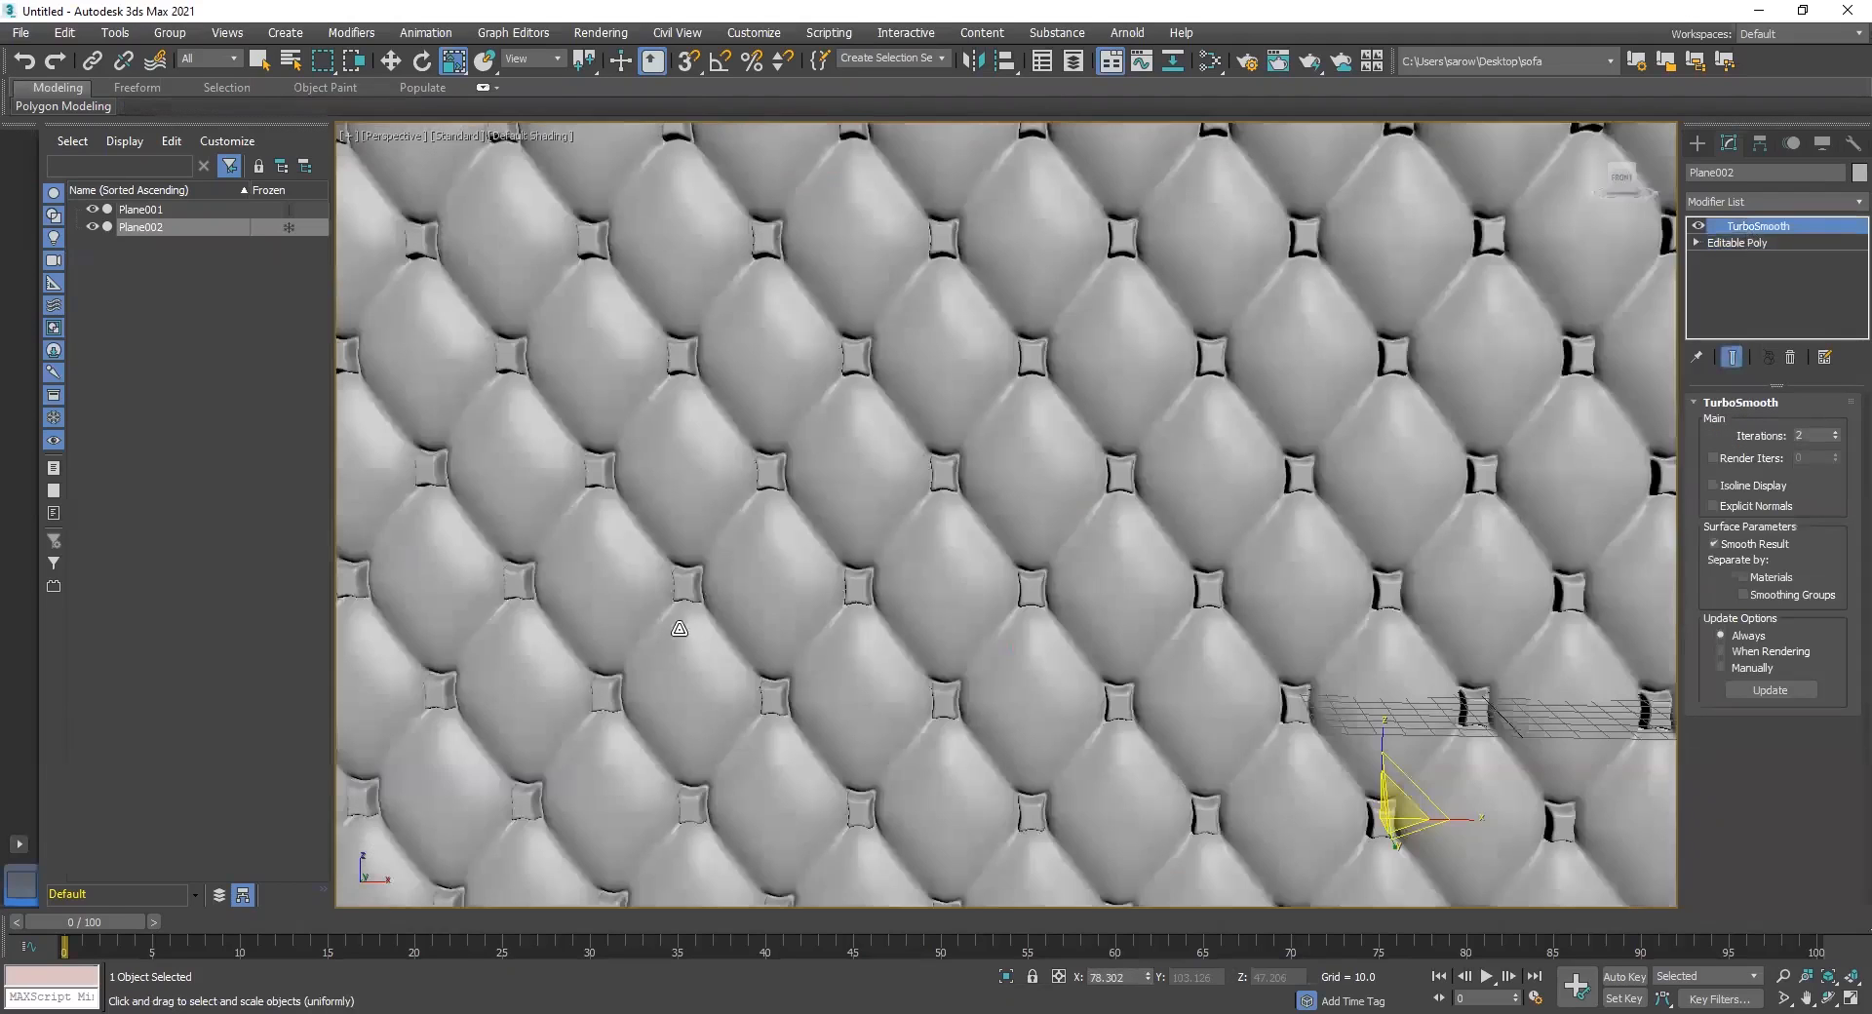
pyautogui.keyDown('alt'); pyautogui.moveTo(759, 571); pyautogui.dragTo(627, 562, button='middle'); pyautogui.keyUp('alt')
pyautogui.scroll(-5, 627, 562)
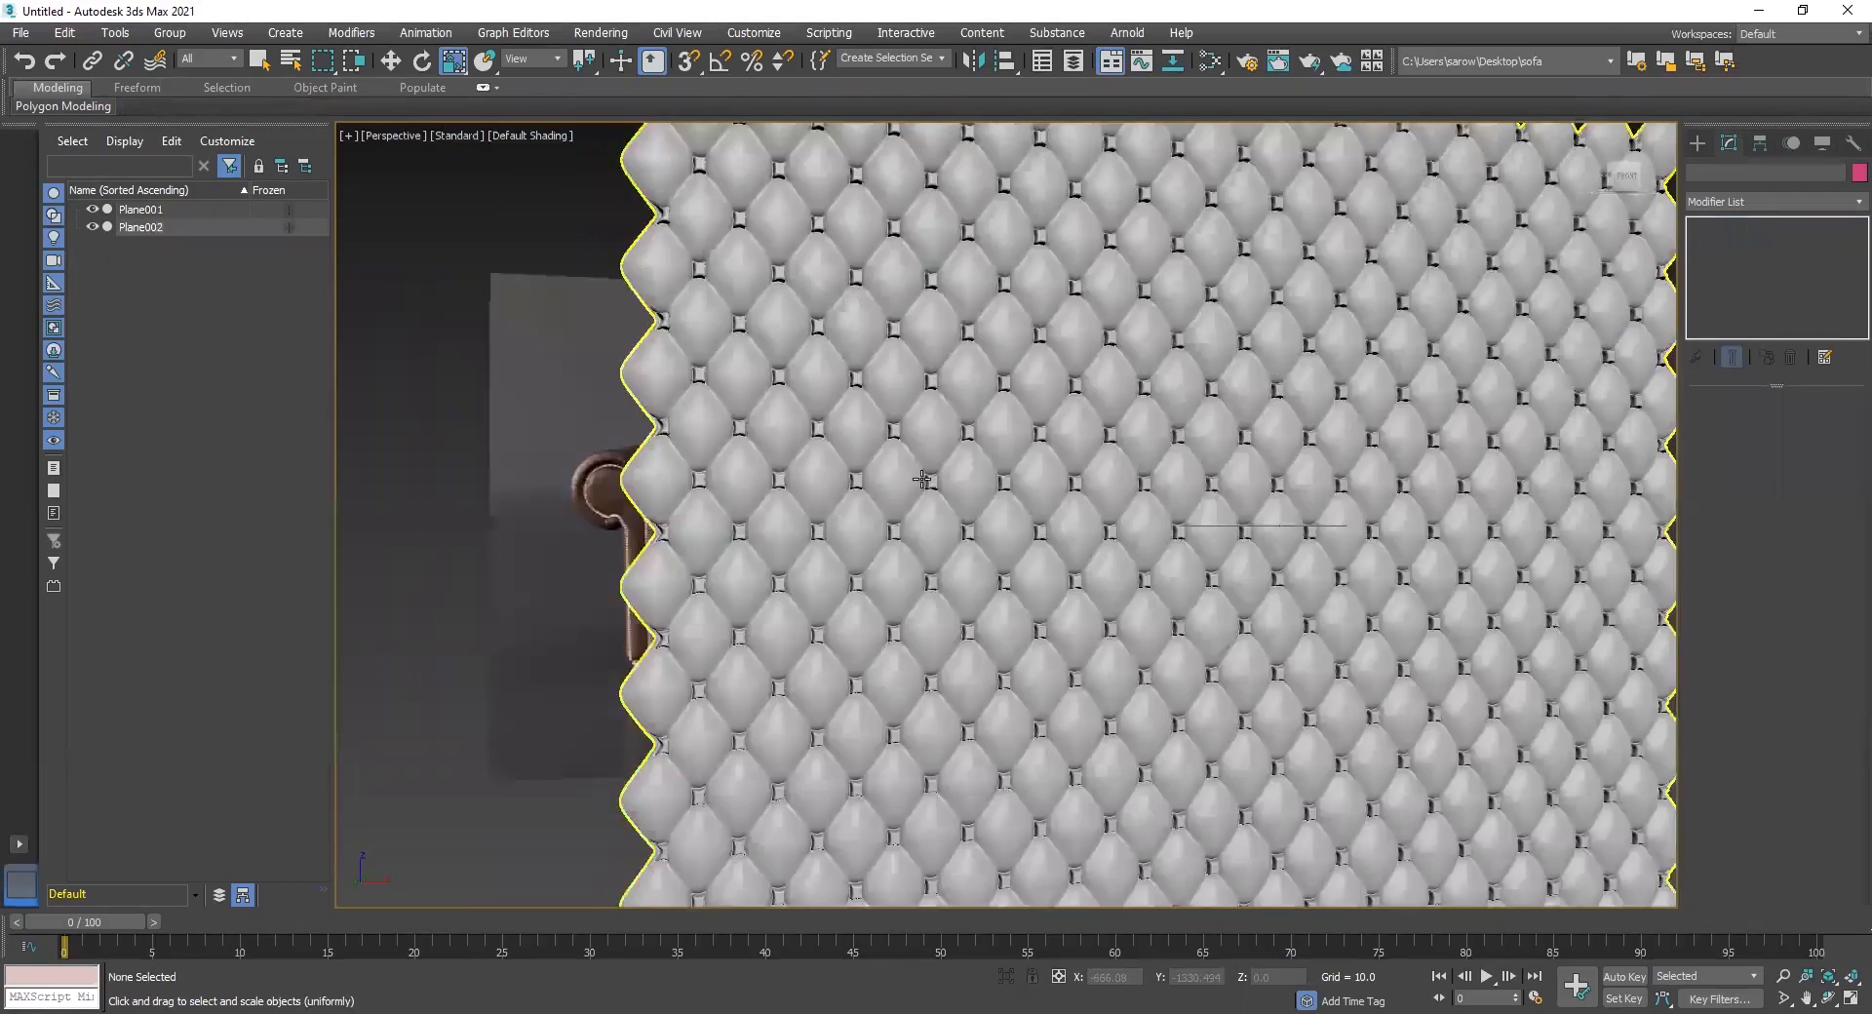
pyautogui.scroll(6, 781, 506)
pyautogui.moveTo(781, 506); pyautogui.dragTo(1170, 435, button='middle')
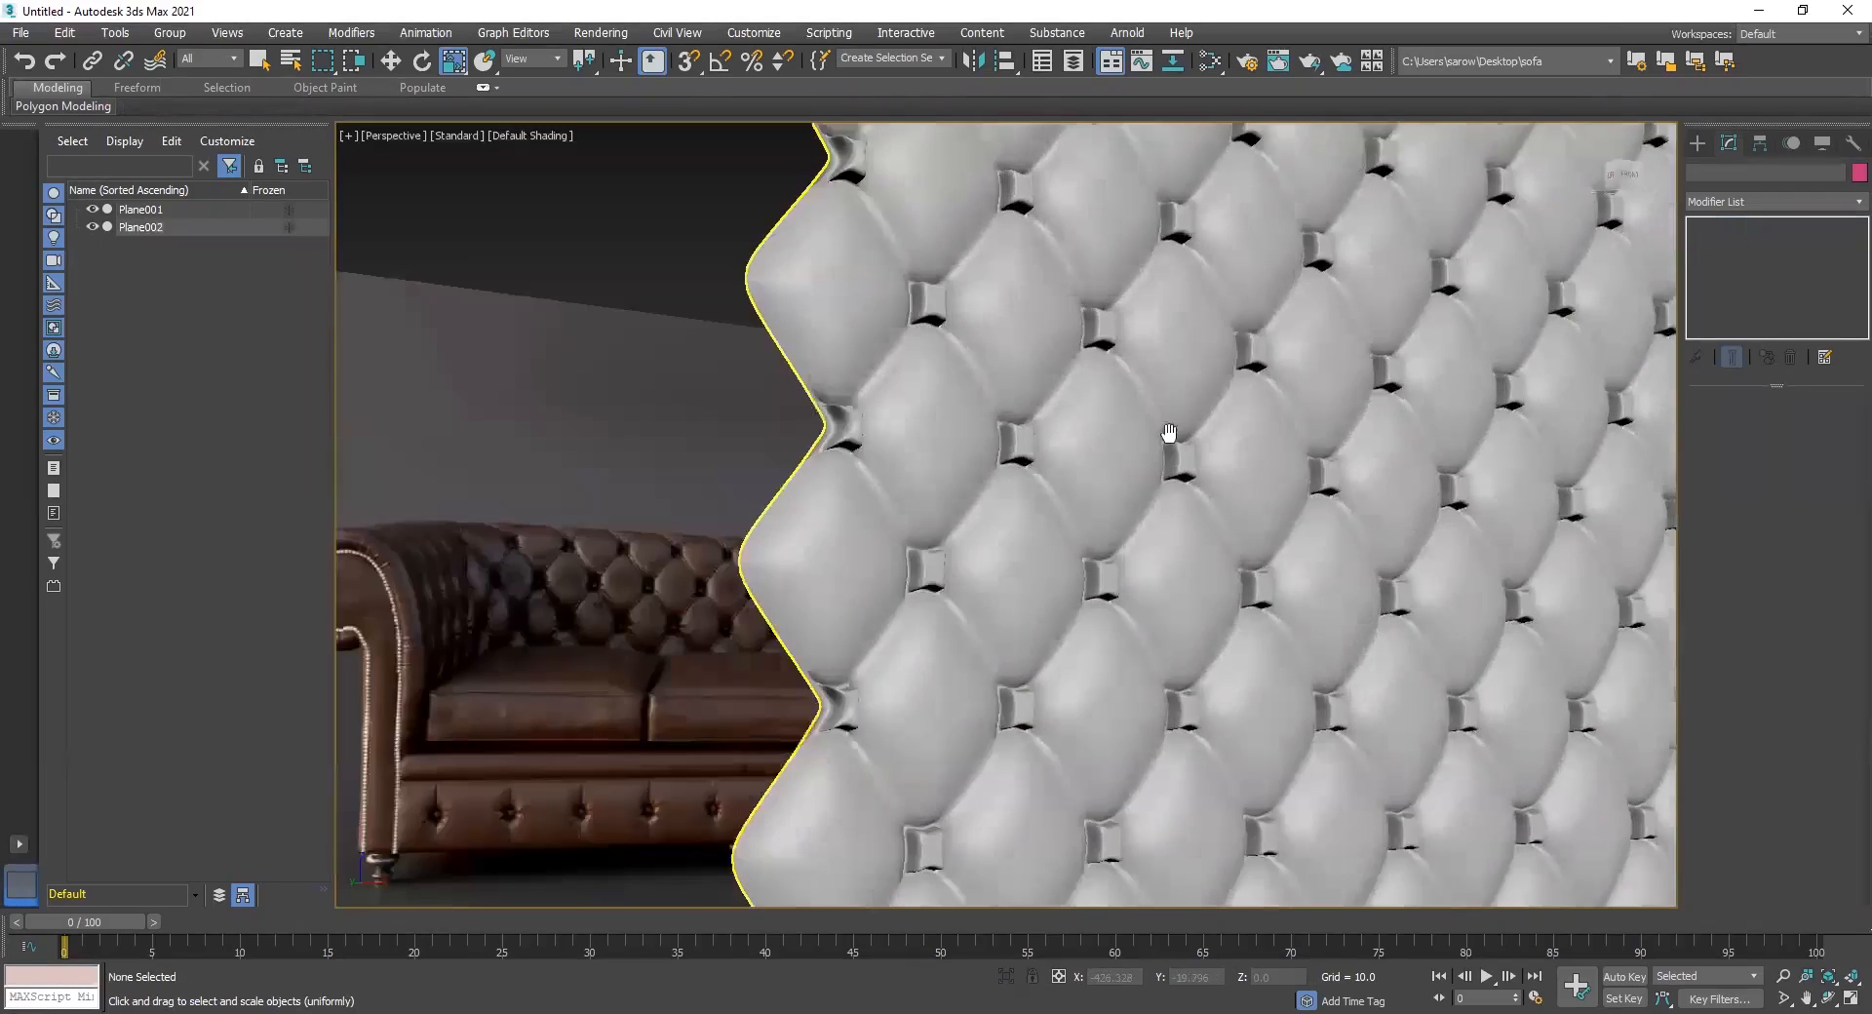
pyautogui.moveTo(946, 491); pyautogui.dragTo(971, 482, button='middle')
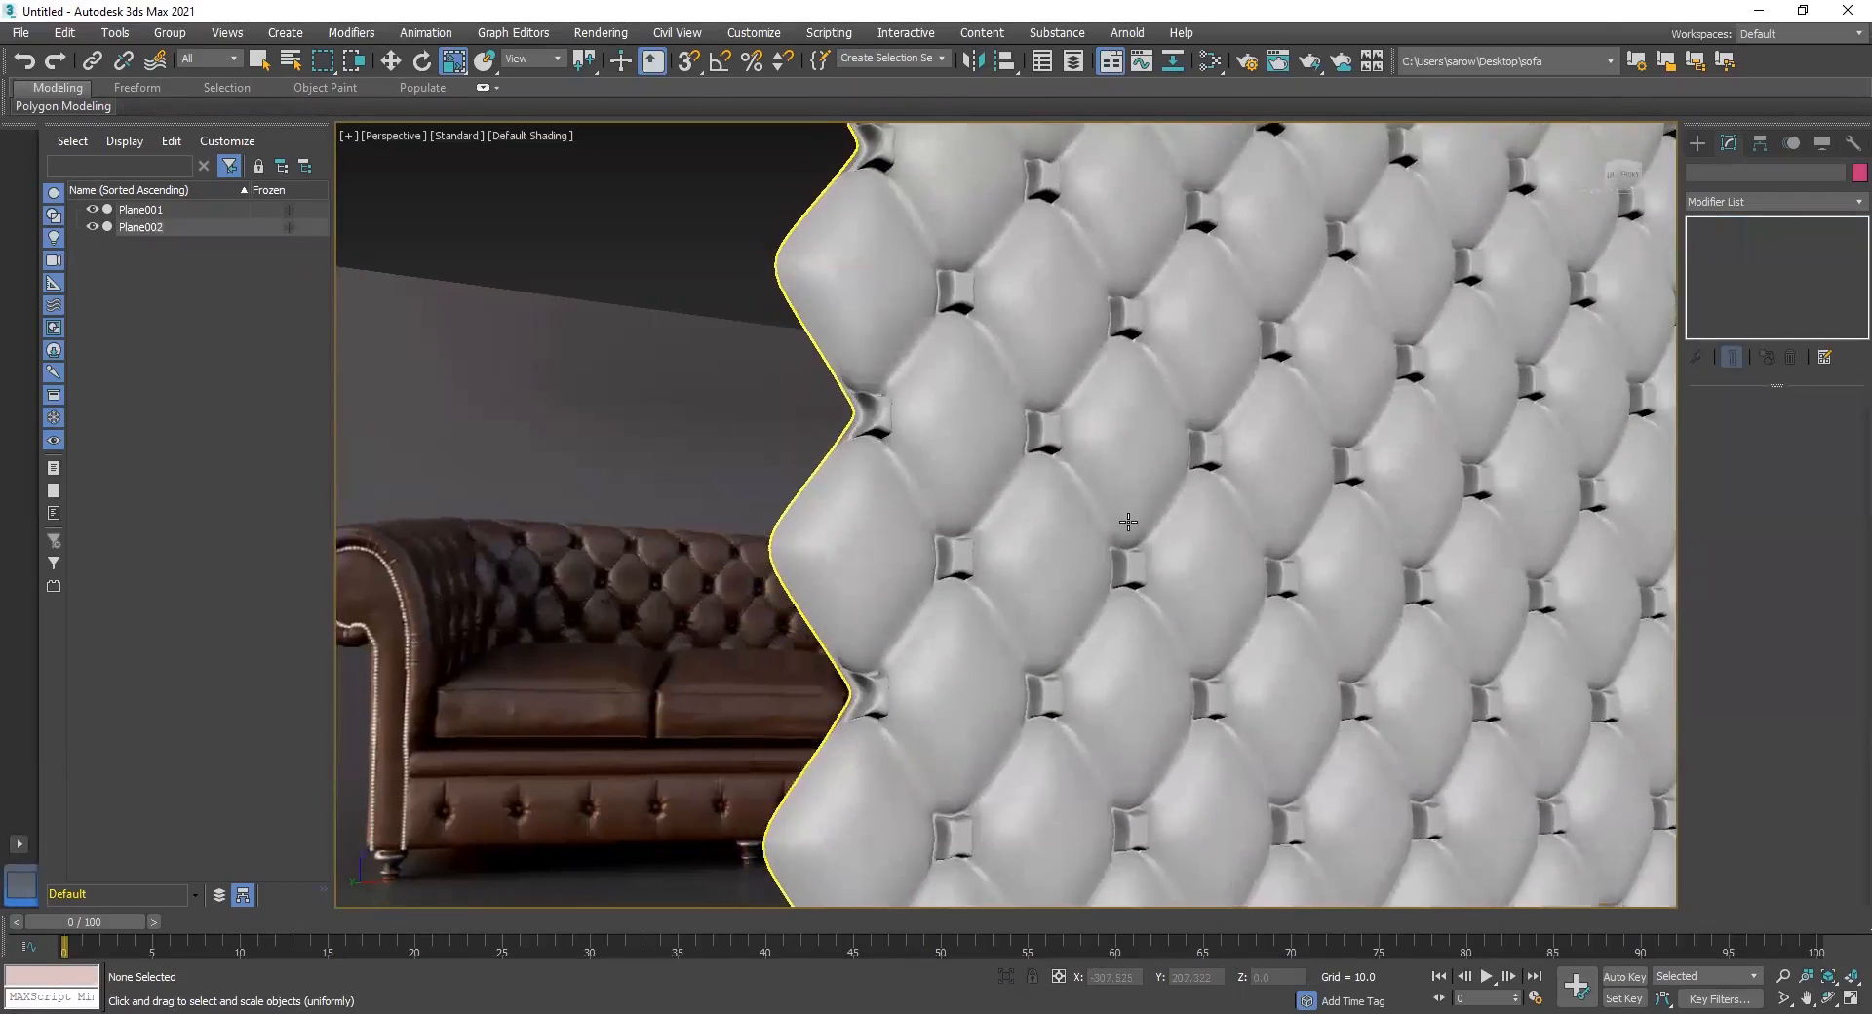
pyautogui.scroll(3, 940, 632)
pyautogui.scroll(-3, 902, 640)
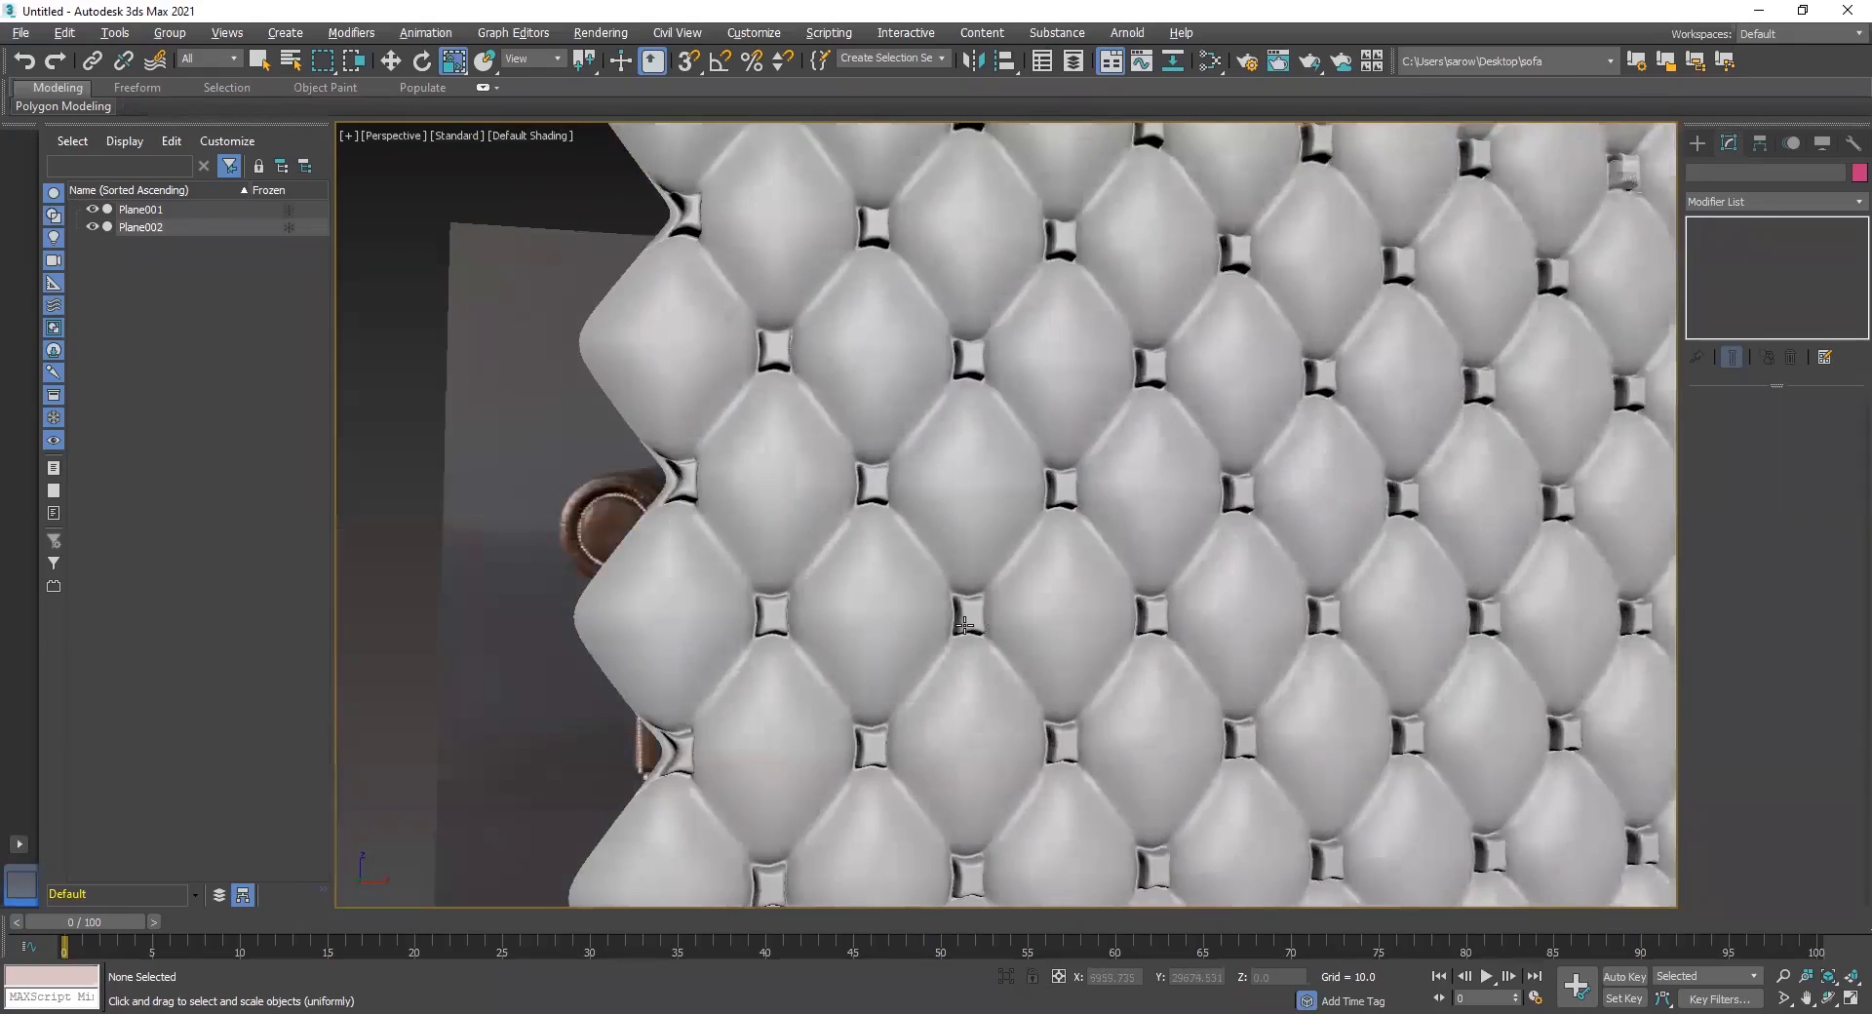
# Reselect the tufted panel, return to its Editable Poly polygon level, and activate the Move tool for the star-shaped polygons
pyautogui.click(1191, 479)
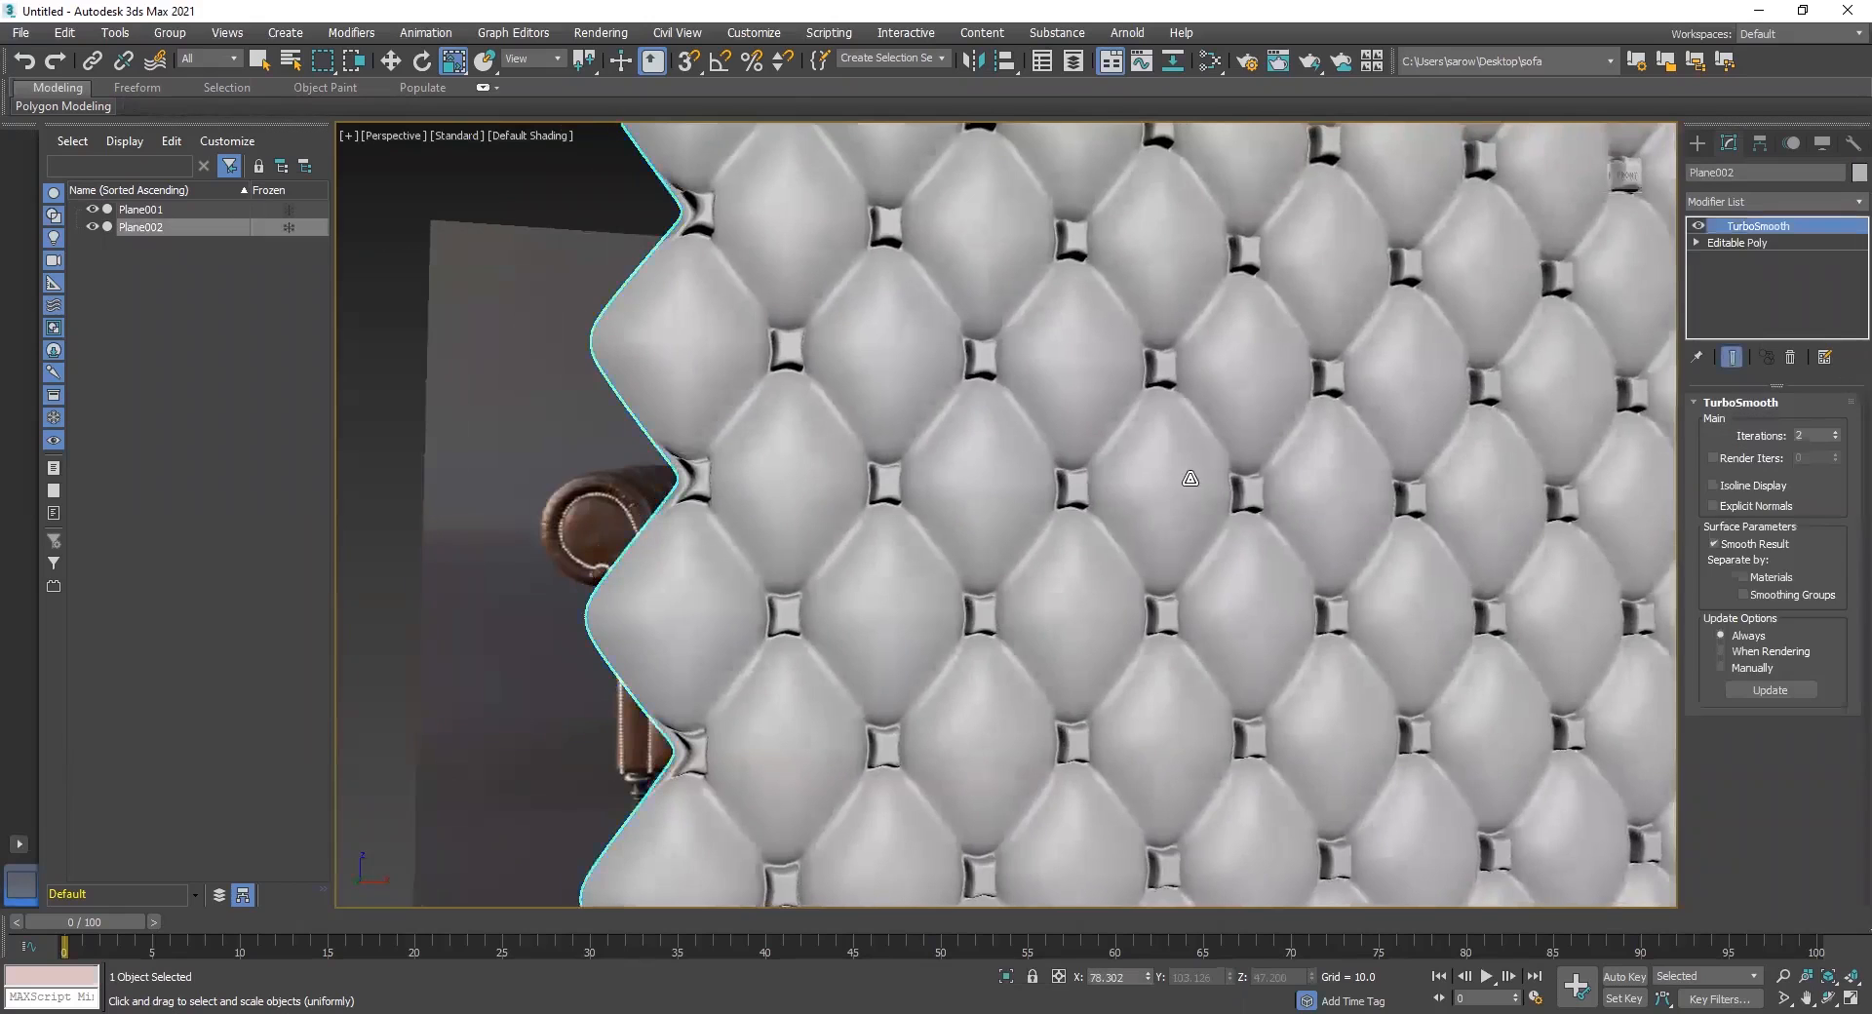
pyautogui.click(1761, 243)
pyautogui.click(1793, 426)
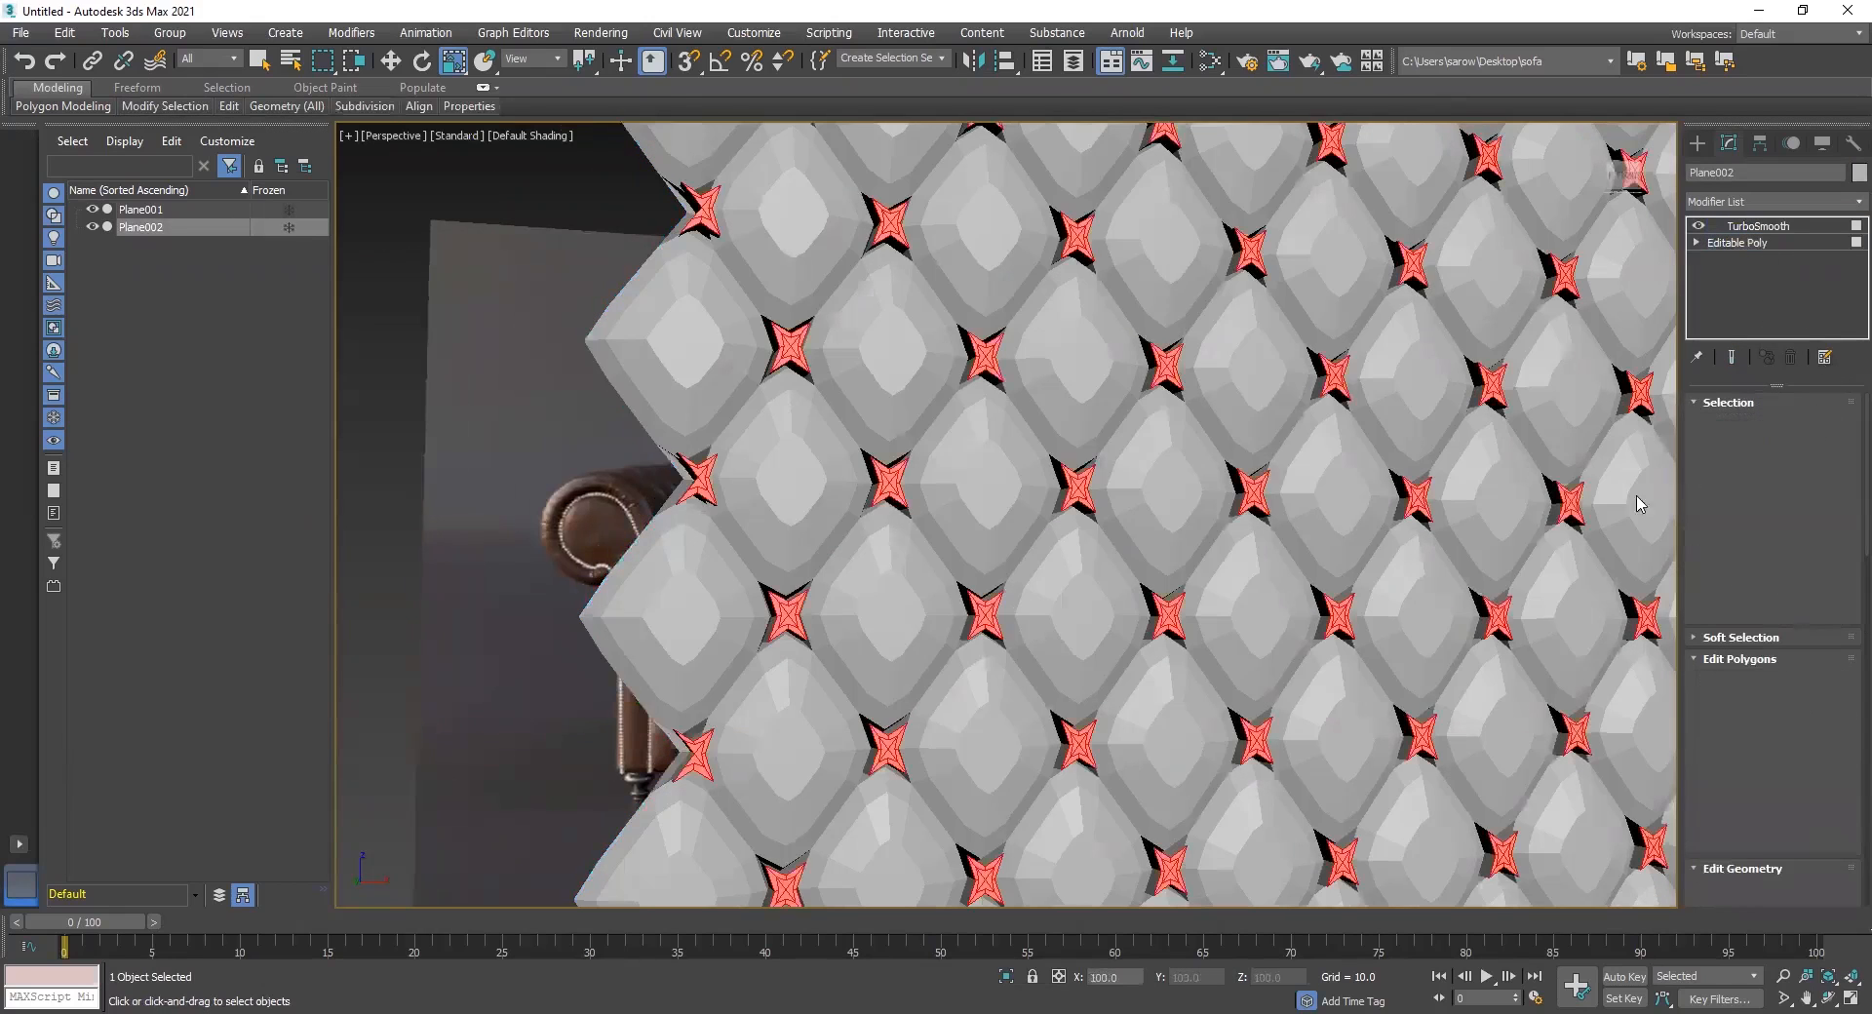
pyautogui.keyDown('alt'); pyautogui.moveTo(1233, 555); pyautogui.dragTo(1102, 550, button='middle'); pyautogui.keyUp('alt')
pyautogui.press('w')
pyautogui.keyDown('alt'); pyautogui.moveTo(717, 594); pyautogui.dragTo(888, 591, button='middle'); pyautogui.keyUp('alt')
pyautogui.scroll(-5, 971, 593)
pyautogui.scroll(8, 965, 585)
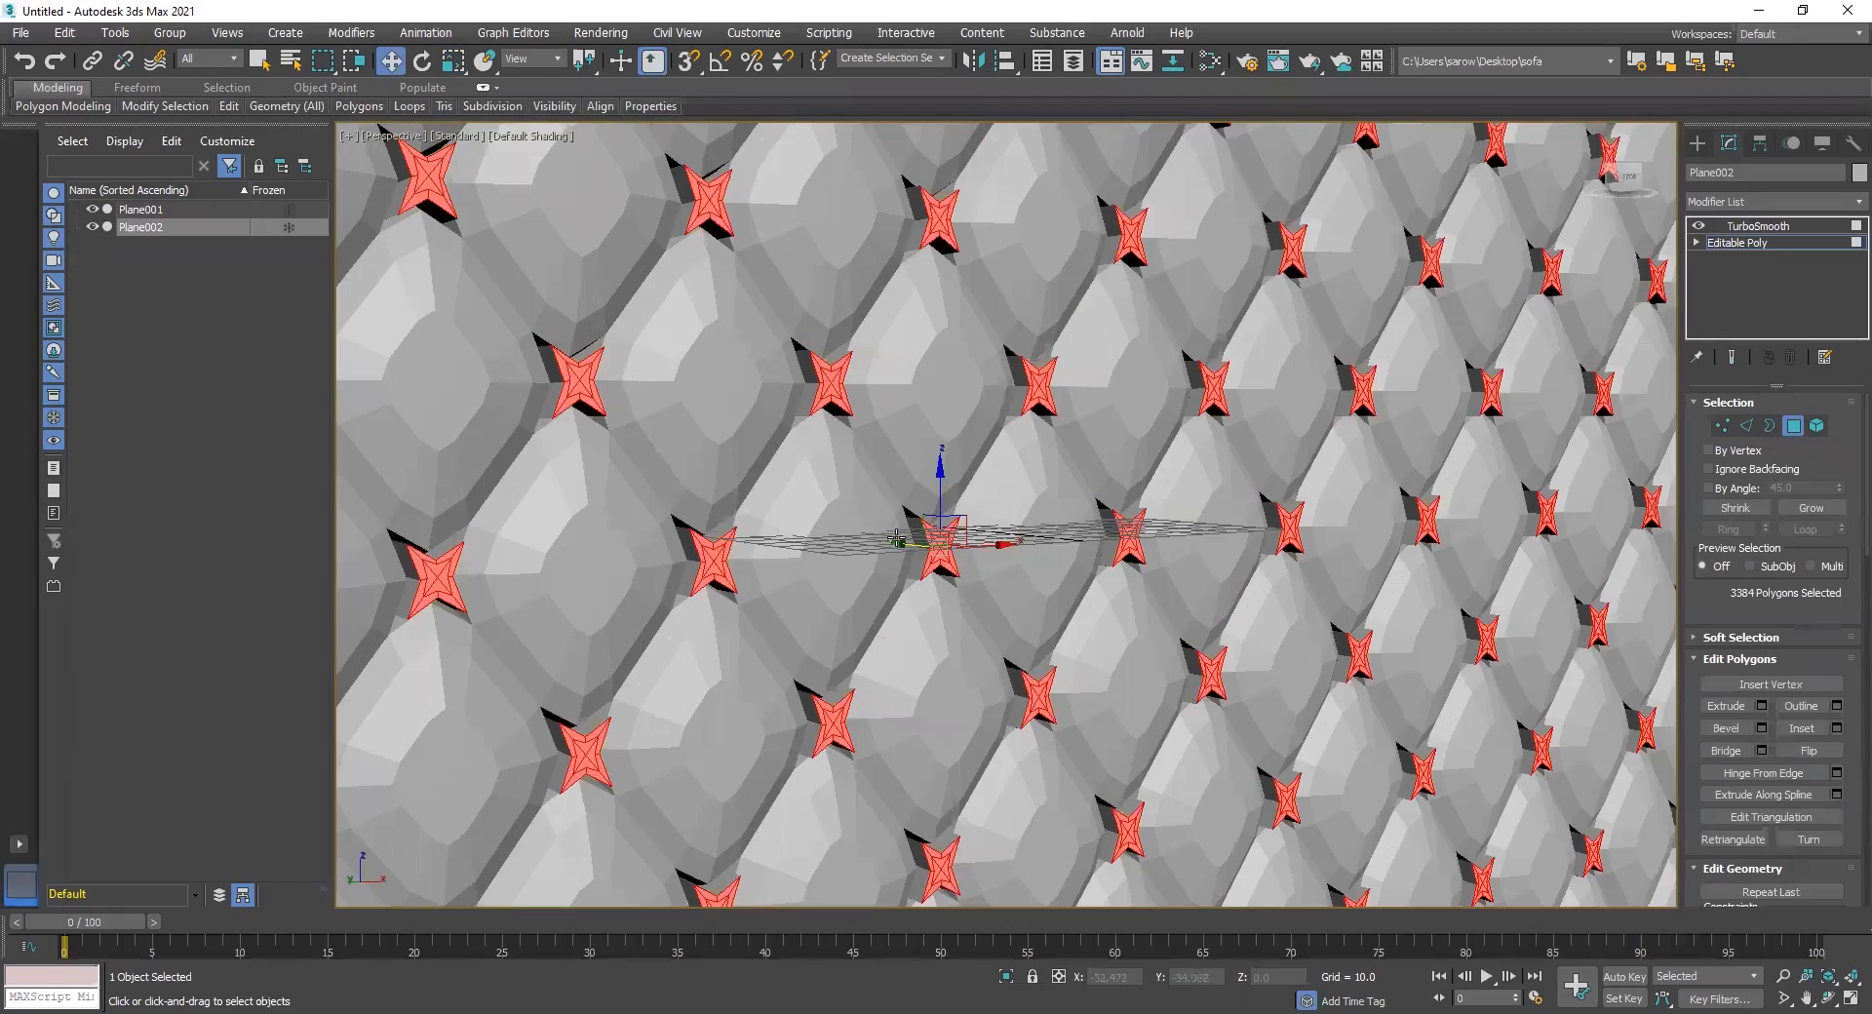
# Try moving the selected star-shaped polygons along the Y axis within their recesses, undoing the shift
pyautogui.click(896, 539)
pyautogui.moveTo(896, 540); pyautogui.dragTo(888, 543)
pyautogui.hotkey('ctrl', 'z')
pyautogui.hotkey('ctrl', 'z')
pyautogui.scroll(2, 946, 541)
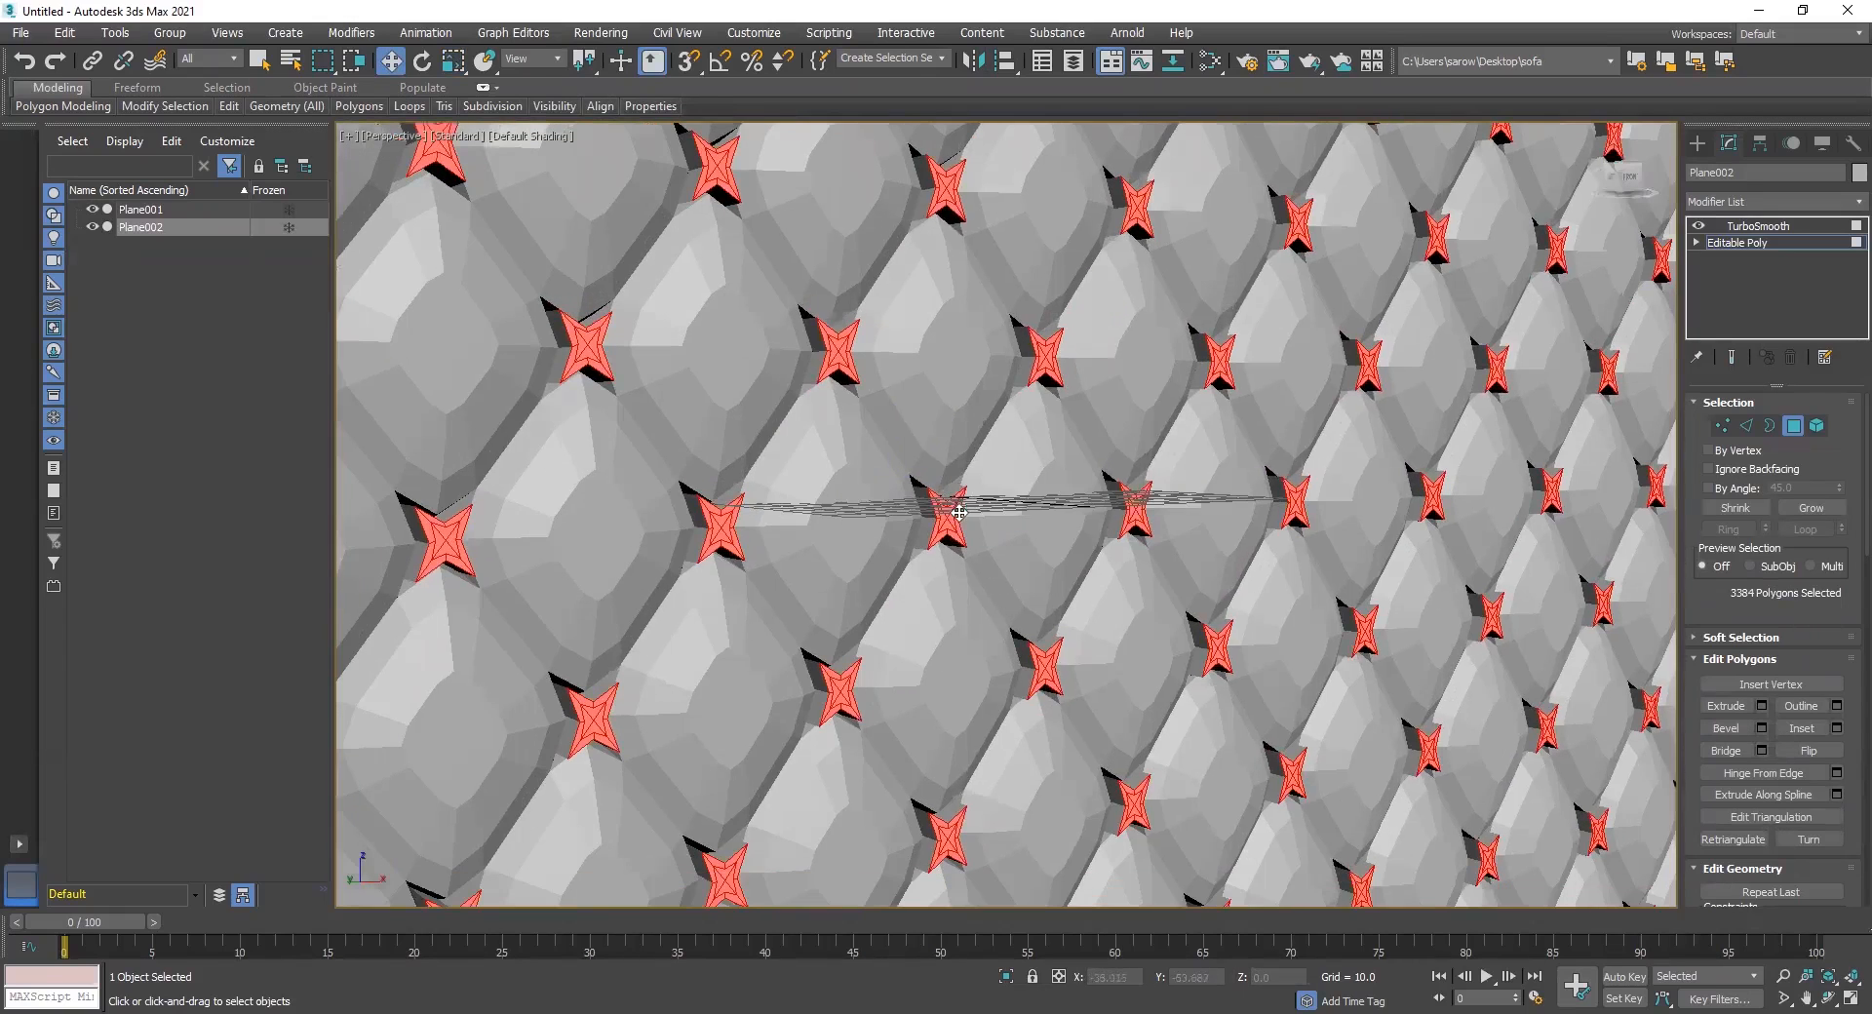
pyautogui.moveTo(956, 573); pyautogui.dragTo(954, 582, button='middle')
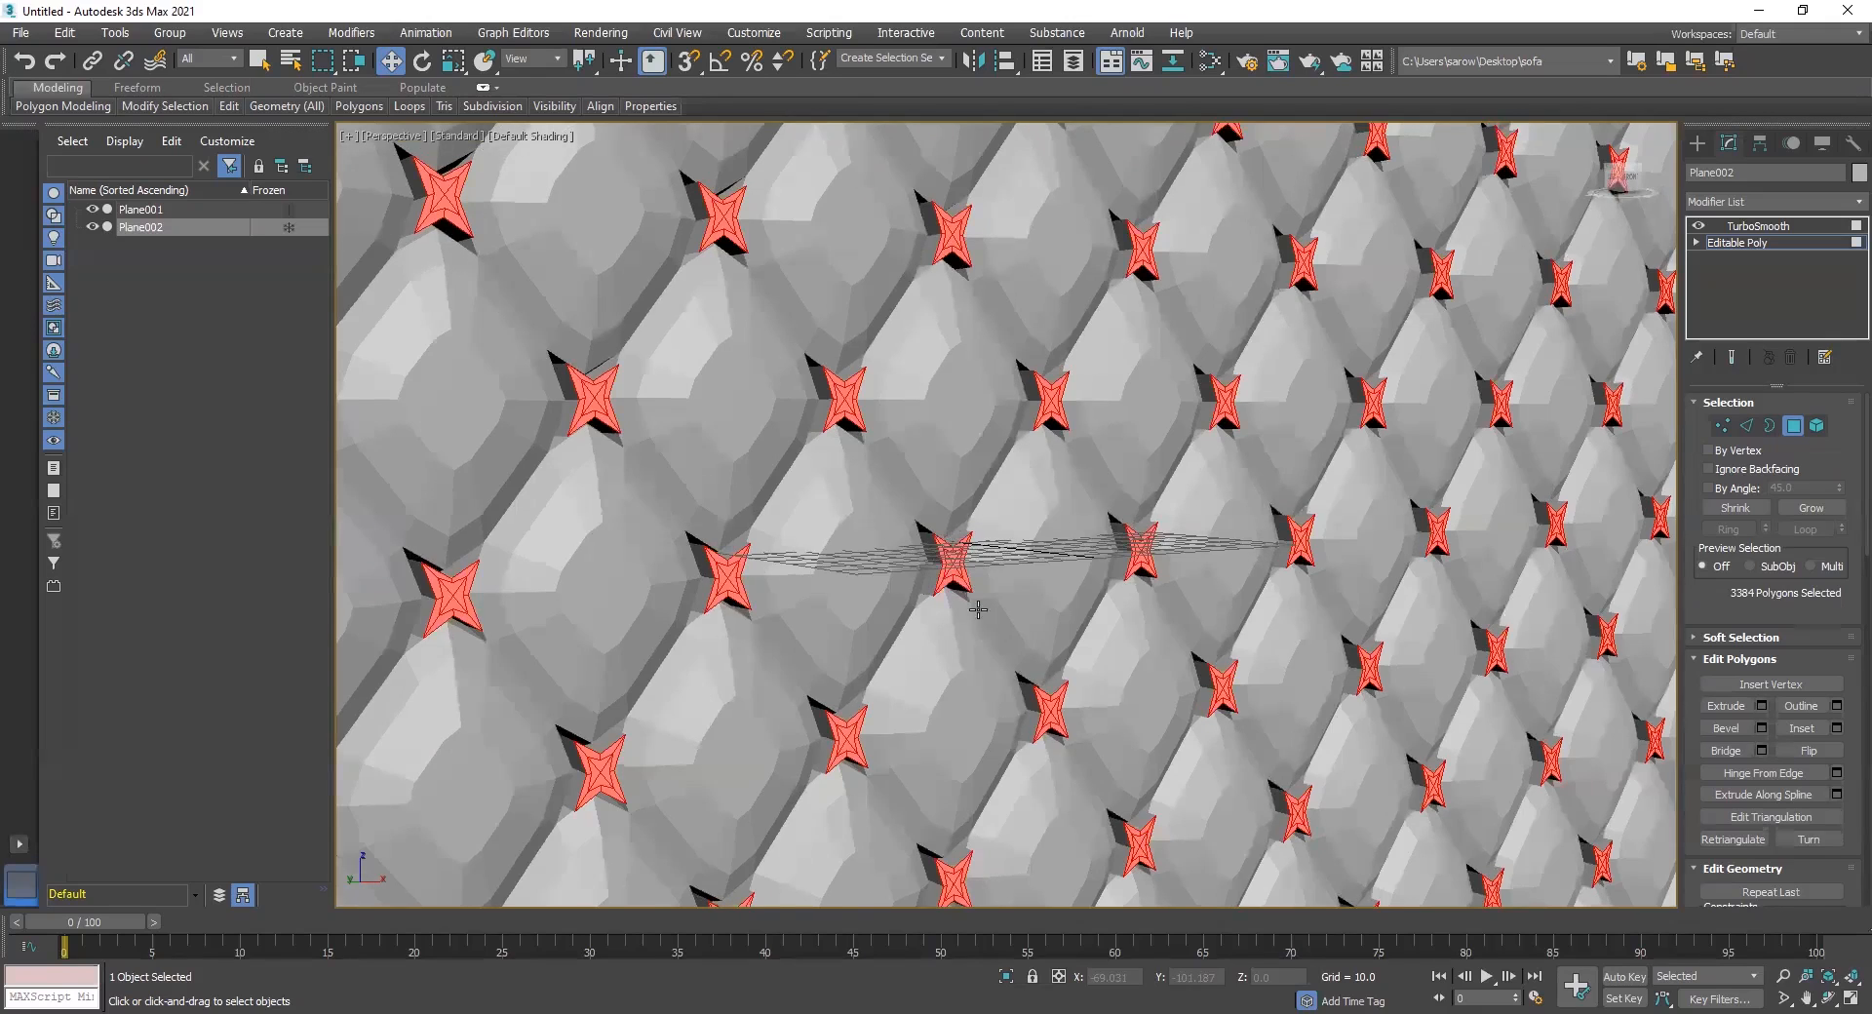
pyautogui.scroll(-10, 978, 614)
pyautogui.scroll(10, 980, 585)
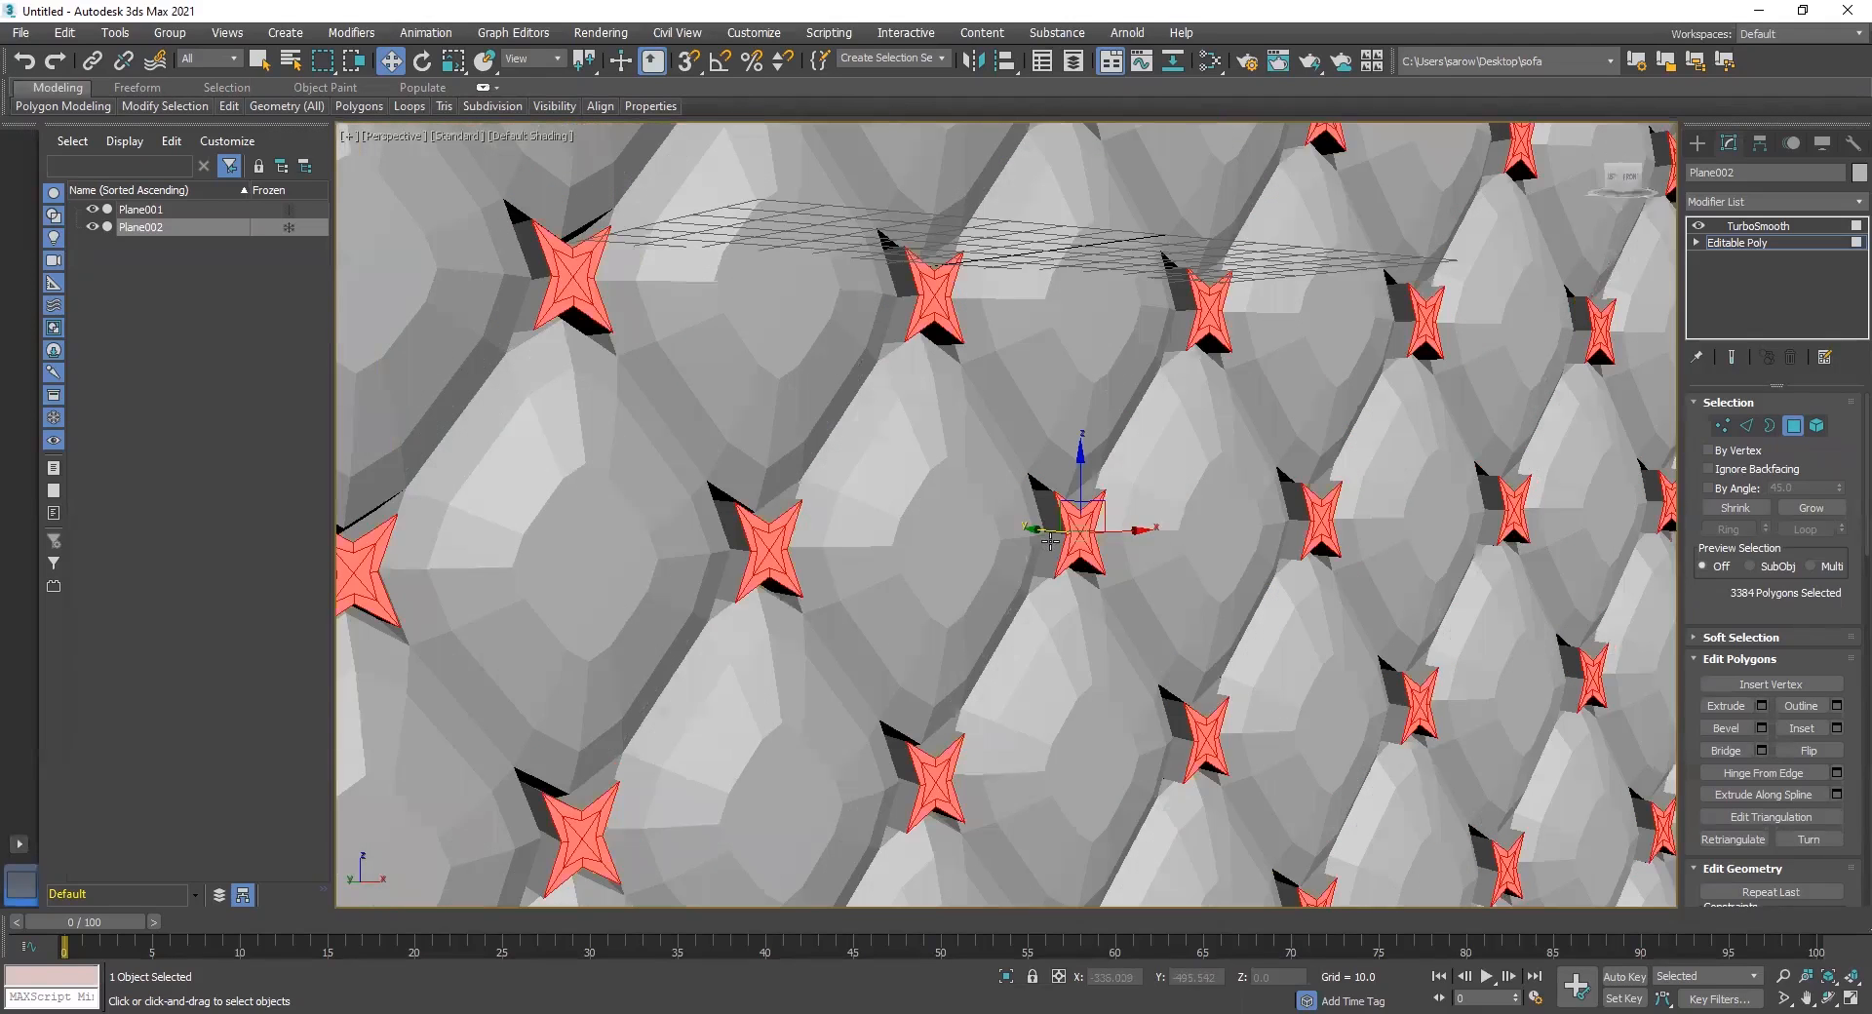
pyautogui.moveTo(1043, 527); pyautogui.dragTo(1038, 524)
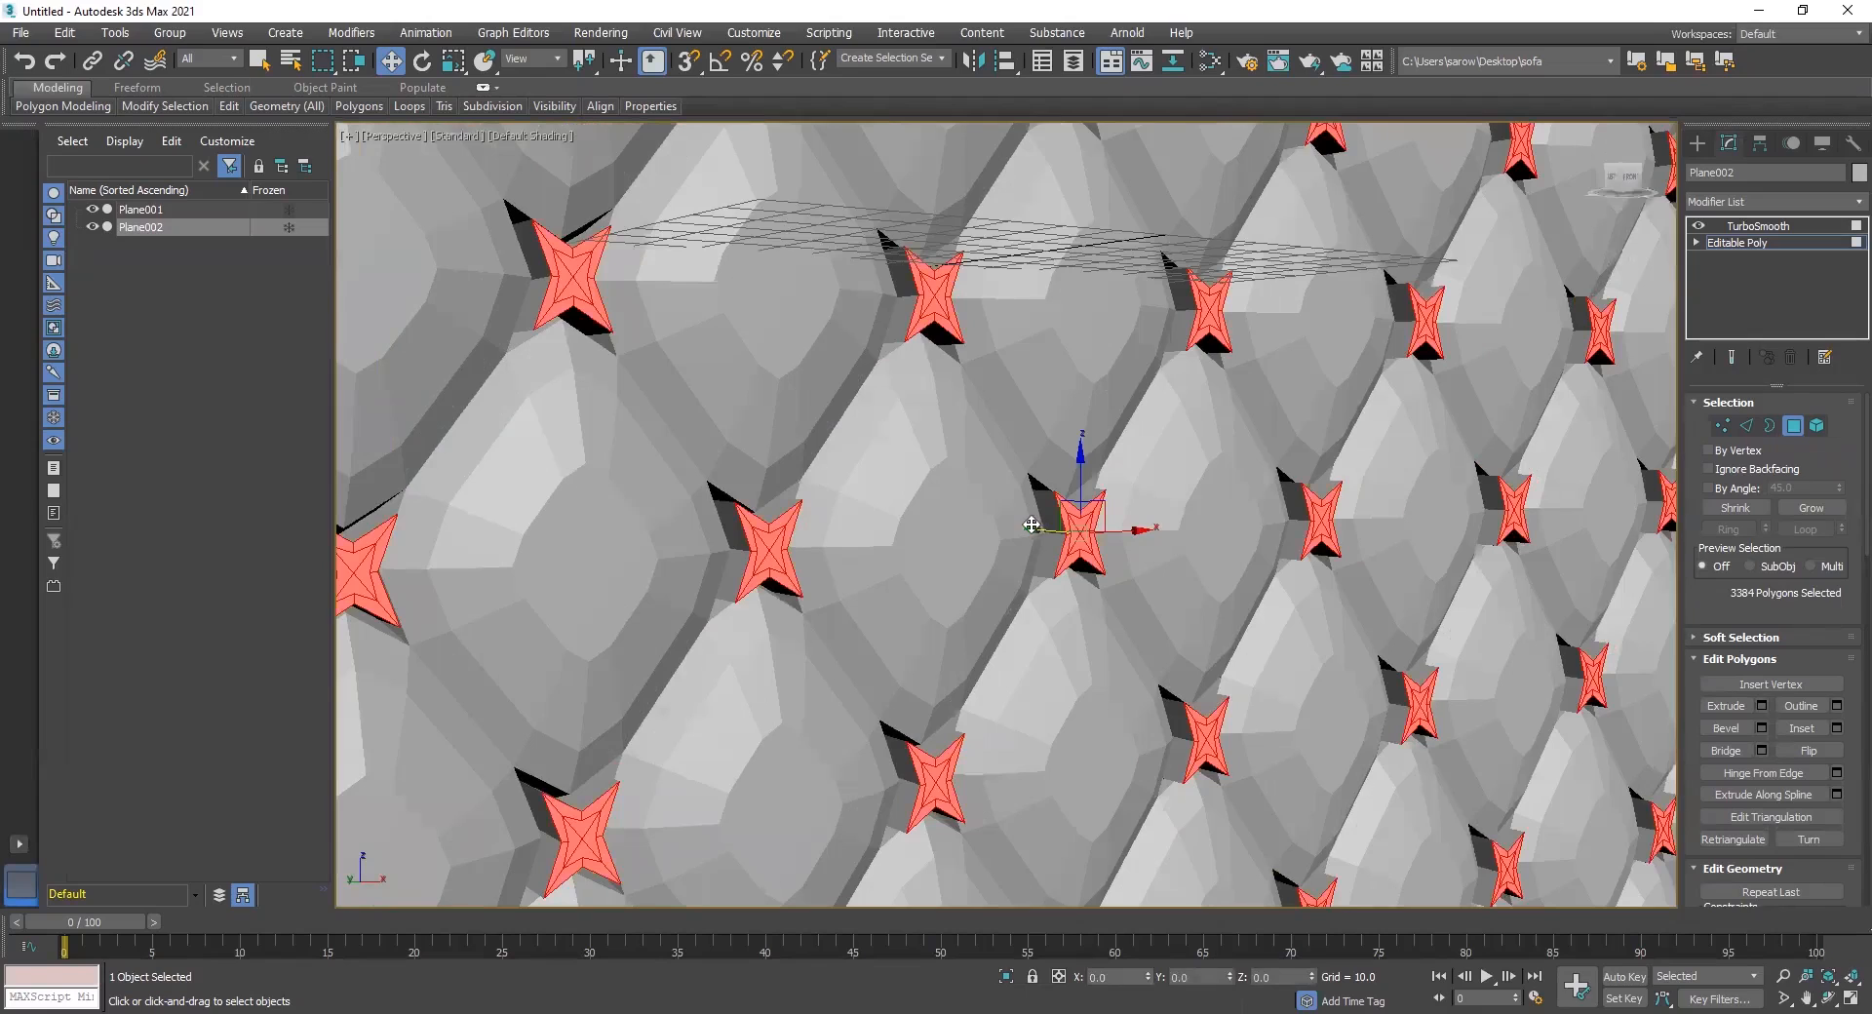
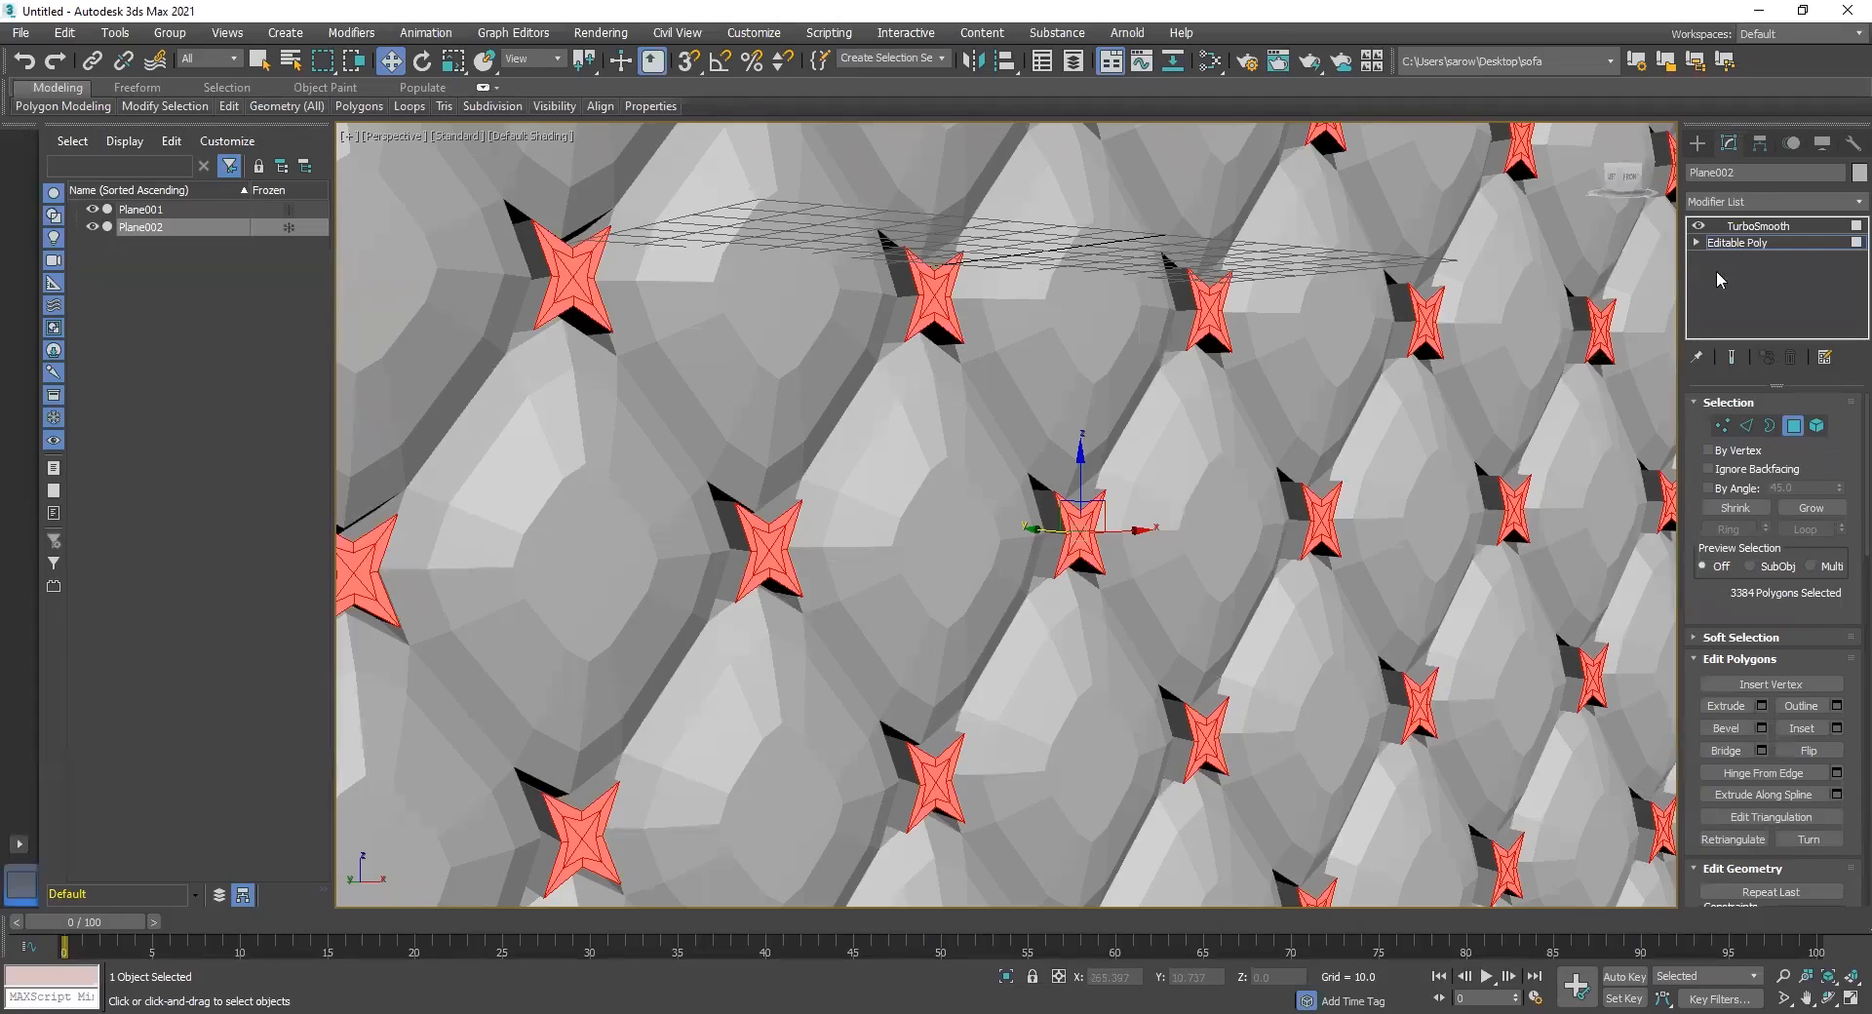
# Move the selected star-shaped polygons about 3.3 units along the positive Y axis in the Top view
pyautogui.click(1732, 244)
pyautogui.click(1732, 244)
pyautogui.click(1082, 536)
pyautogui.hotkey('alt', 'w')
pyautogui.middleClick(527, 390)
pyautogui.hotkey('alt', 'w')
pyautogui.moveTo(853, 377); pyautogui.dragTo(1228, 5, button='middle')
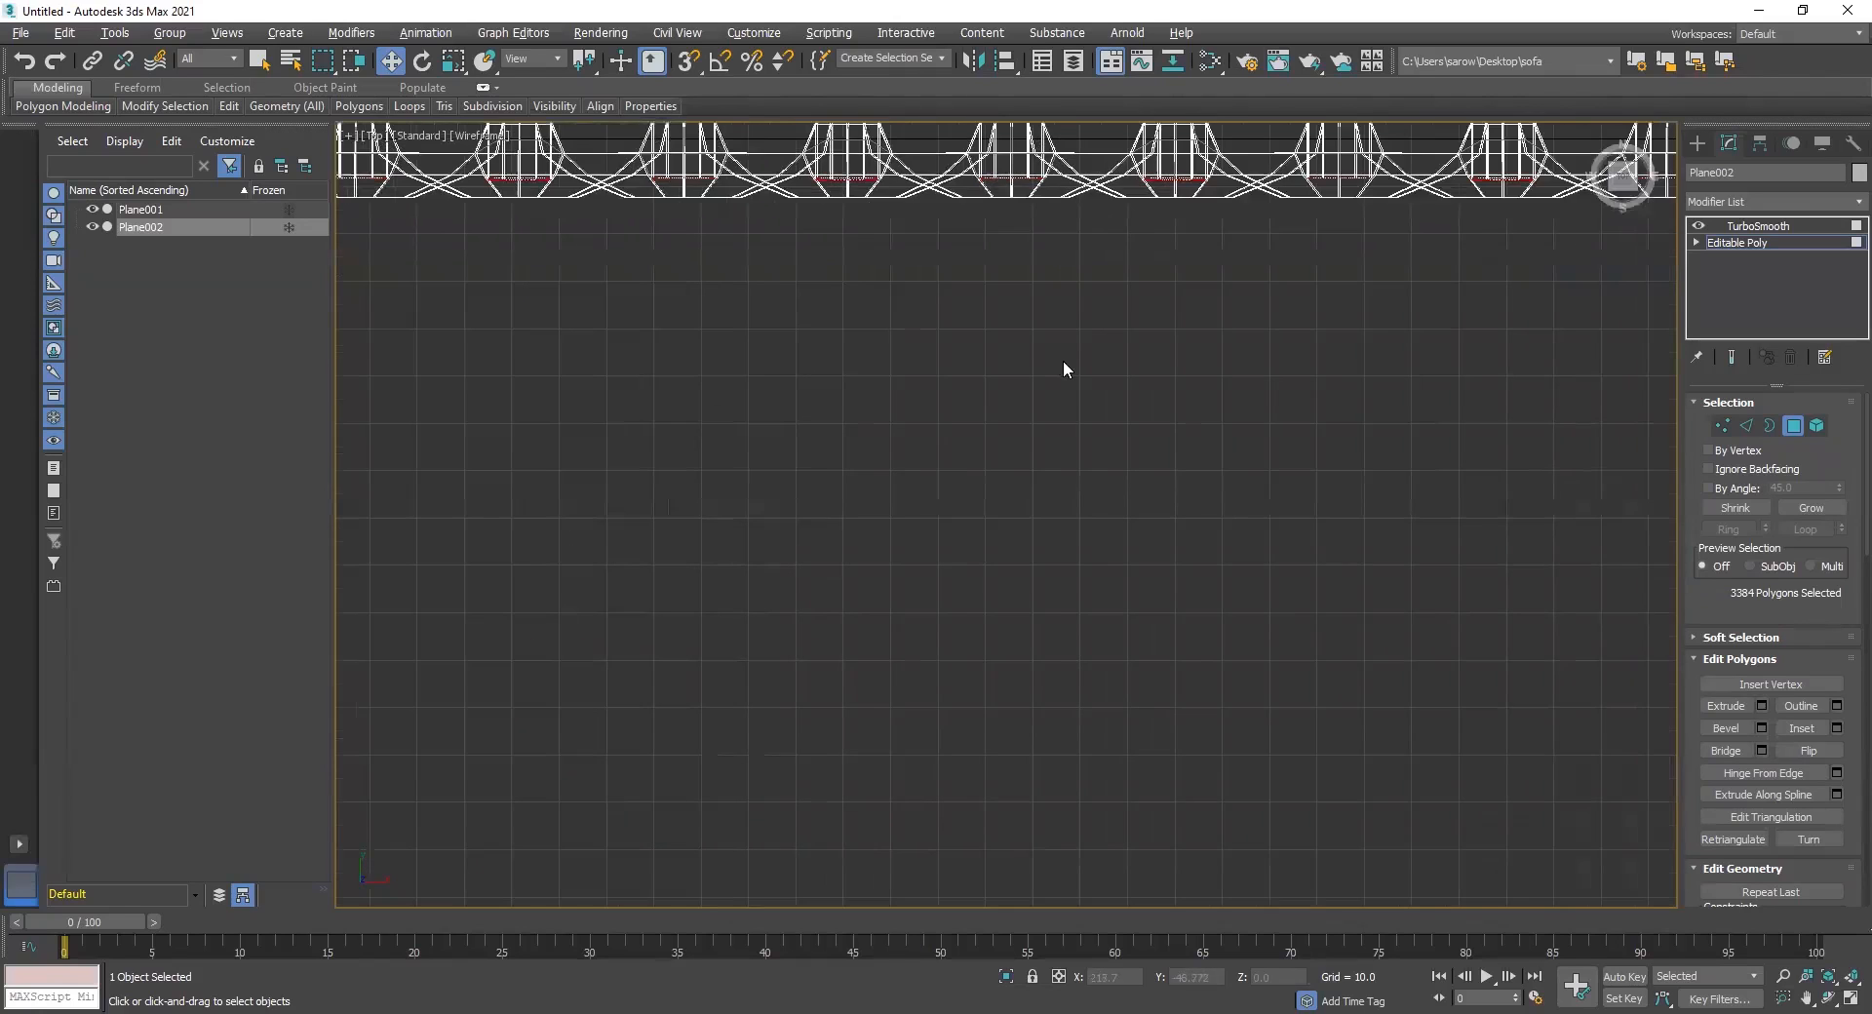
pyautogui.moveTo(1064, 368); pyautogui.dragTo(1, 572, button='middle')
pyautogui.scroll(5, 1119, 306)
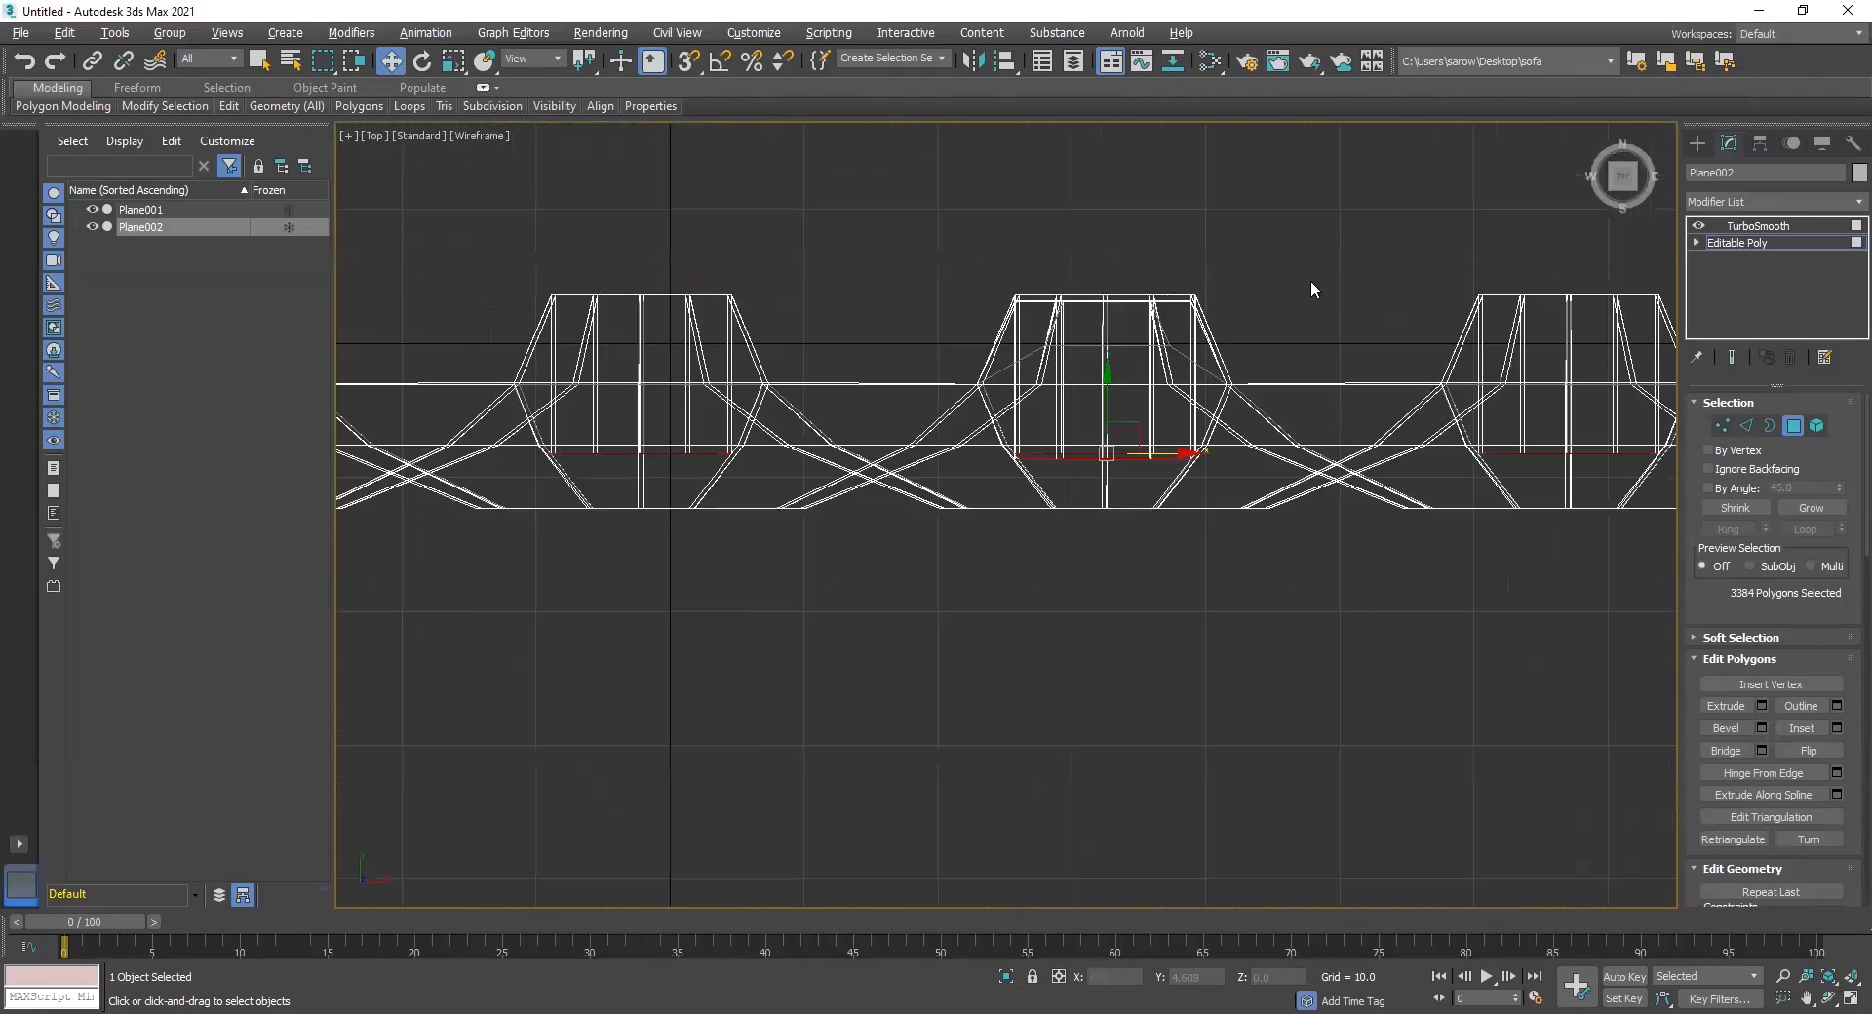
pyautogui.moveTo(1107, 363); pyautogui.dragTo(1106, 335)
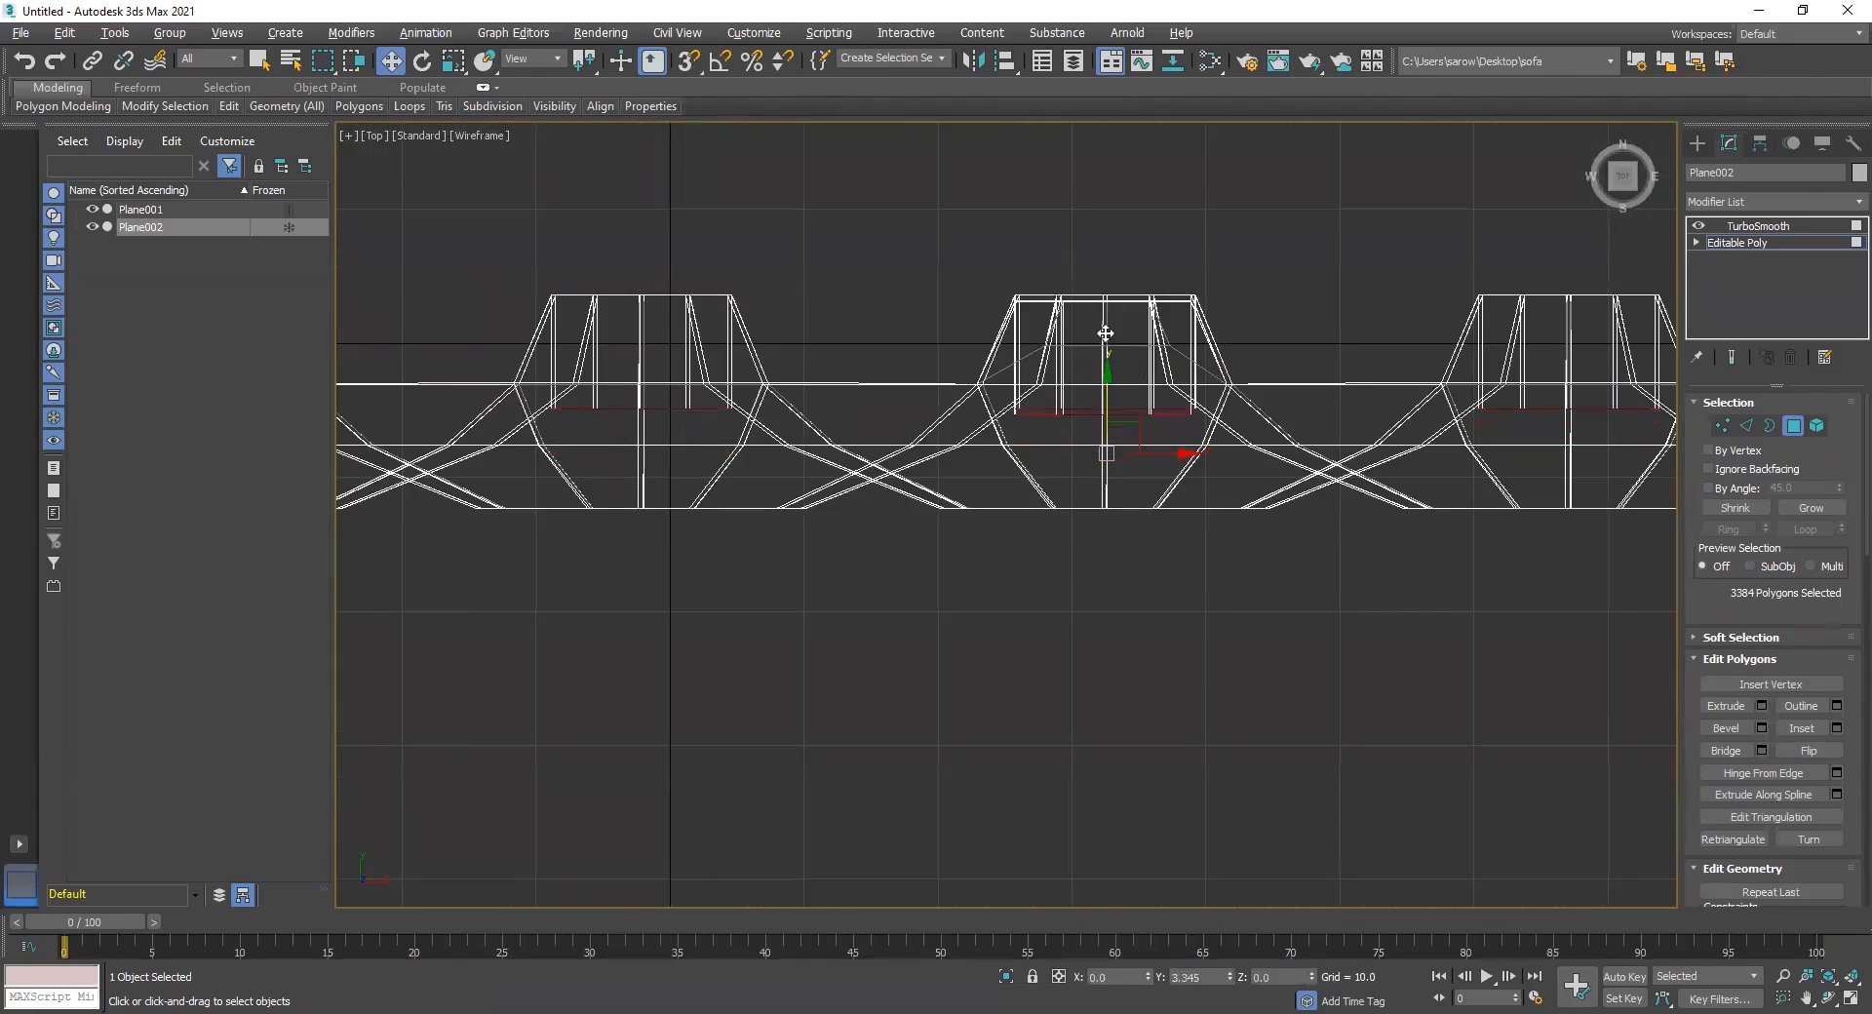
# Return to the Perspective view, leave the polygon level, and show the panel at its TurboSmooth level
pyautogui.hotkey('alt', 'w')
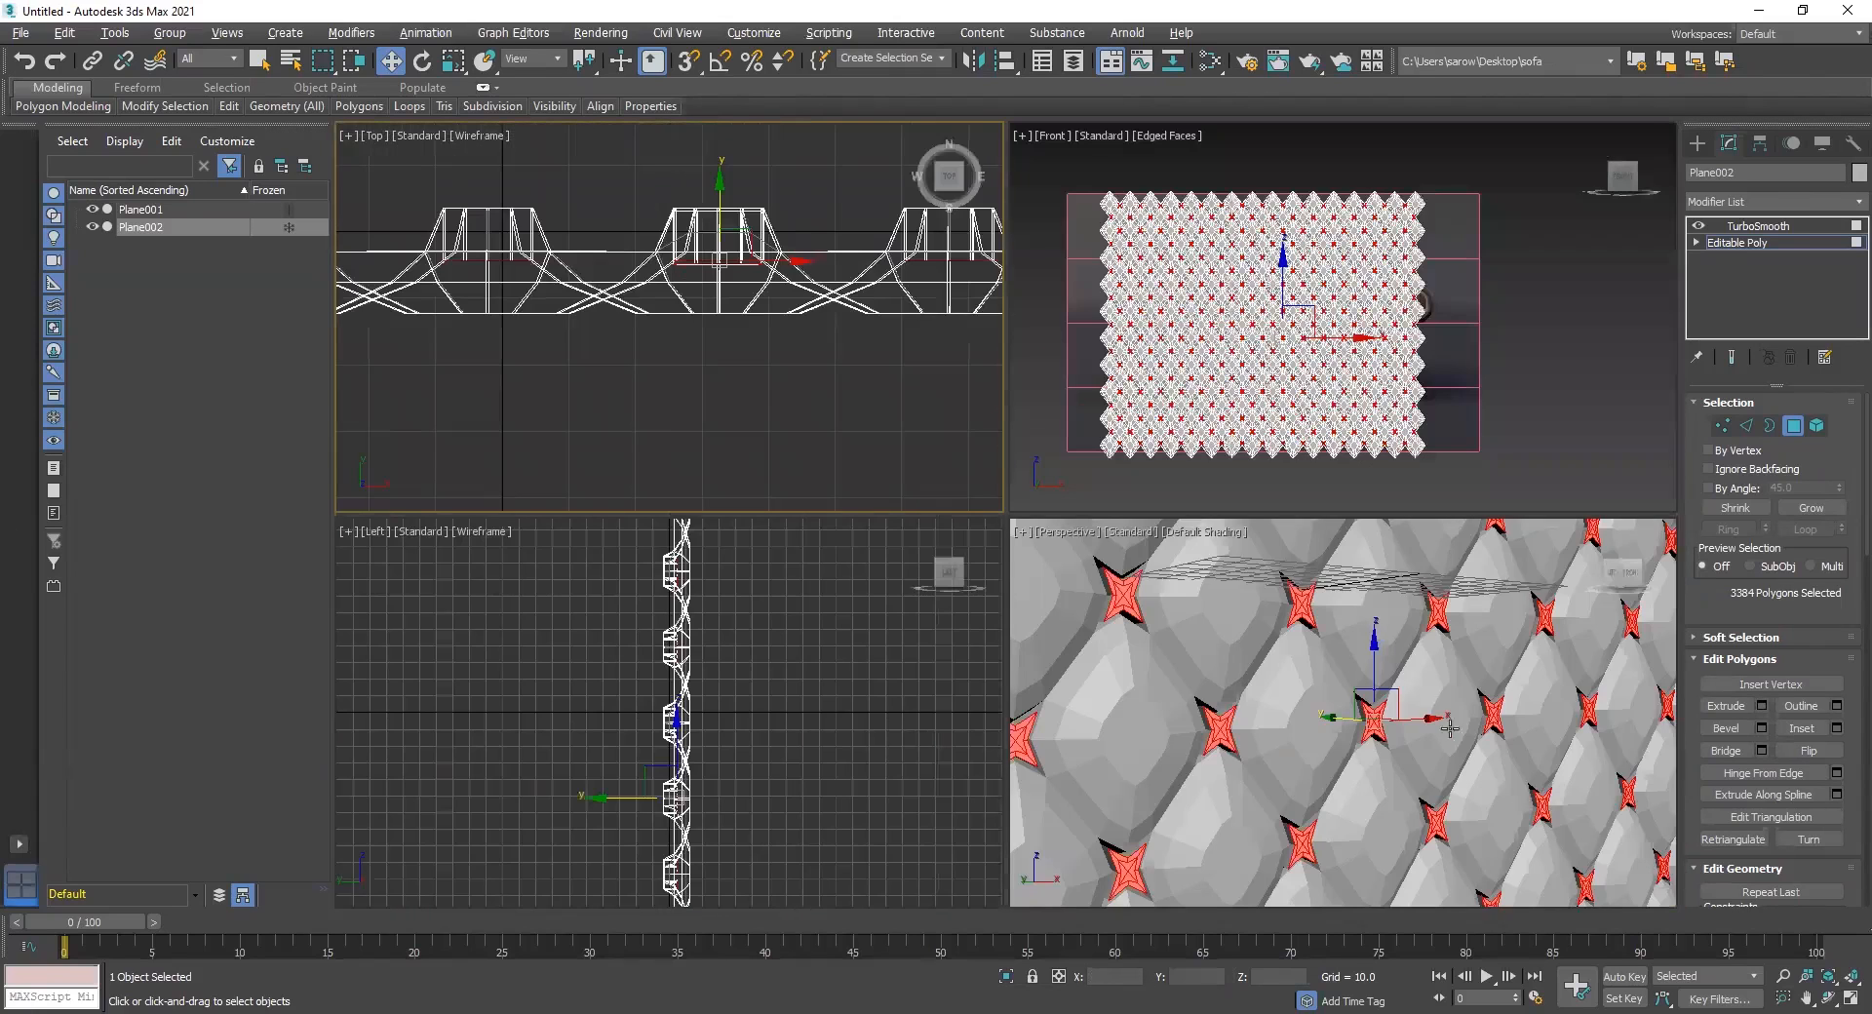
pyautogui.hotkey('alt', 'w')
pyautogui.keyDown('alt'); pyautogui.moveTo(1115, 585); pyautogui.dragTo(1367, 442, button='middle'); pyautogui.keyUp('alt')
pyautogui.click(1735, 244)
pyautogui.click(1758, 225)
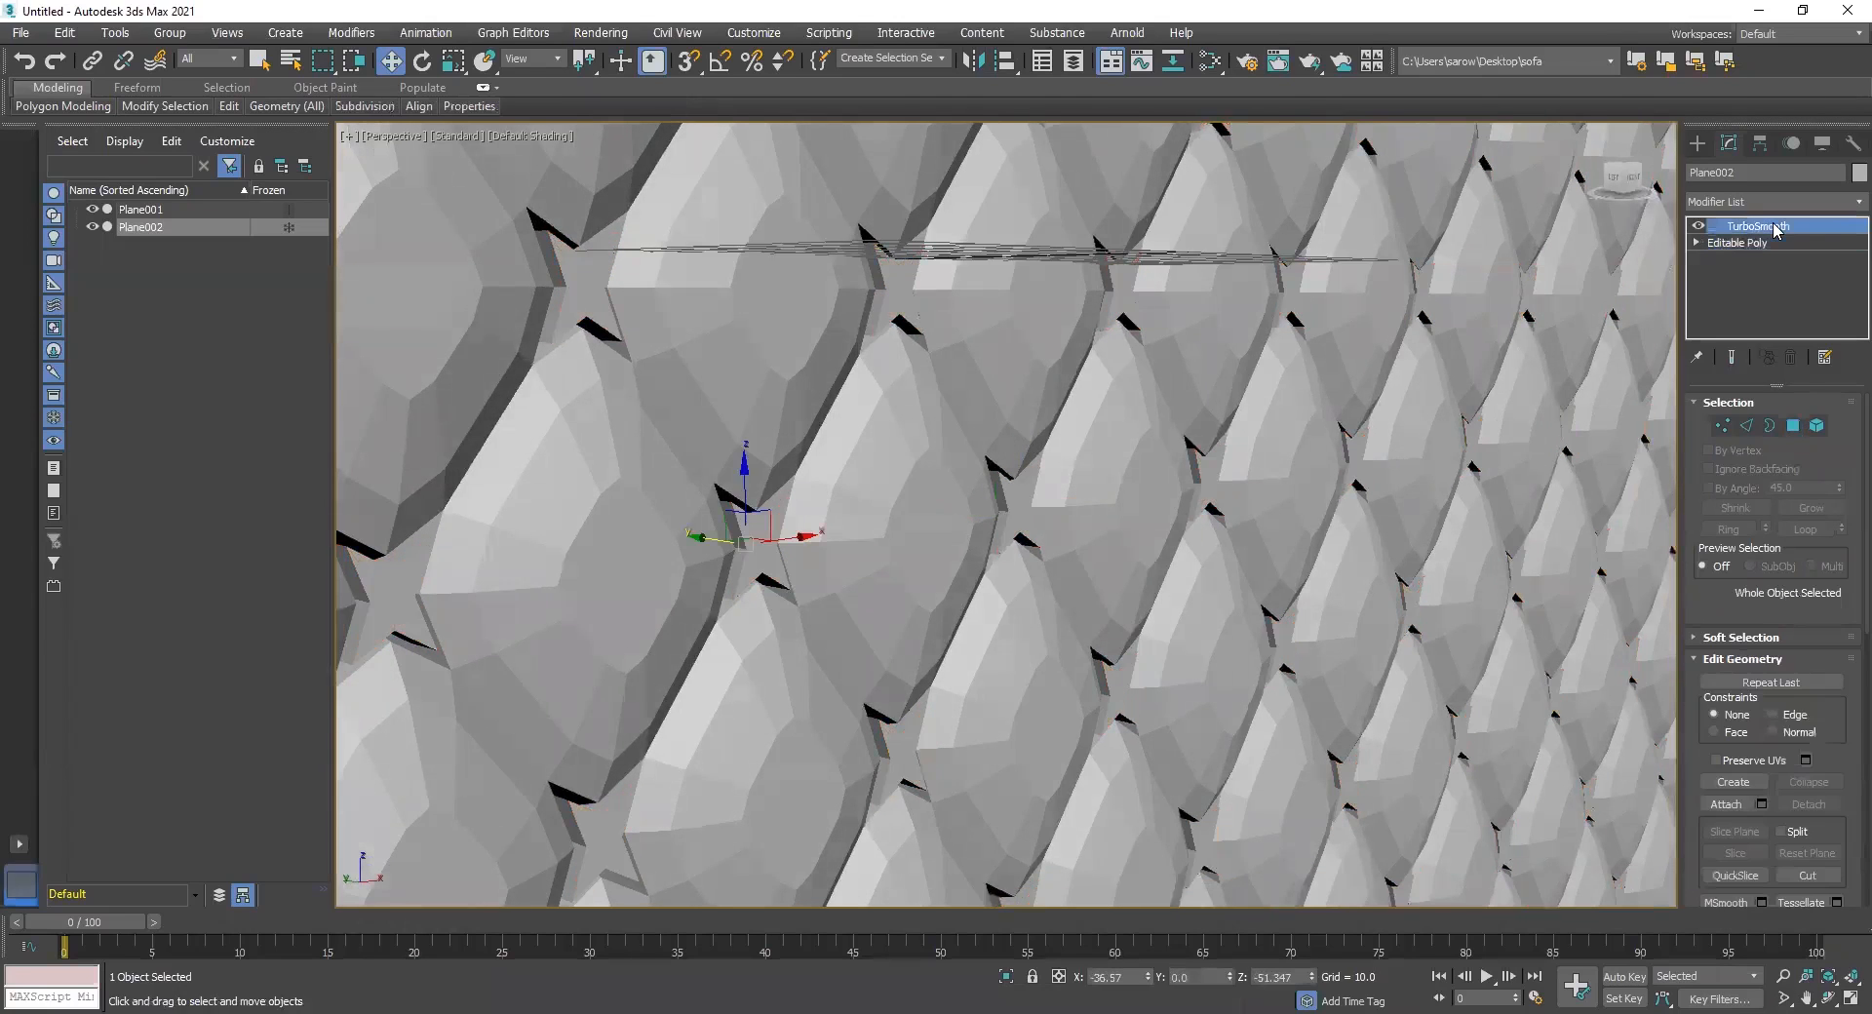
# Deselect the panel and compare its smoothed tufts and button recesses with the reference sofa image
pyautogui.scroll(-3, 917, 628)
pyautogui.scroll(-3, 917, 628)
pyautogui.keyDown('alt'); pyautogui.moveTo(917, 628); pyautogui.dragTo(804, 627, button='middle'); pyautogui.keyUp('alt')
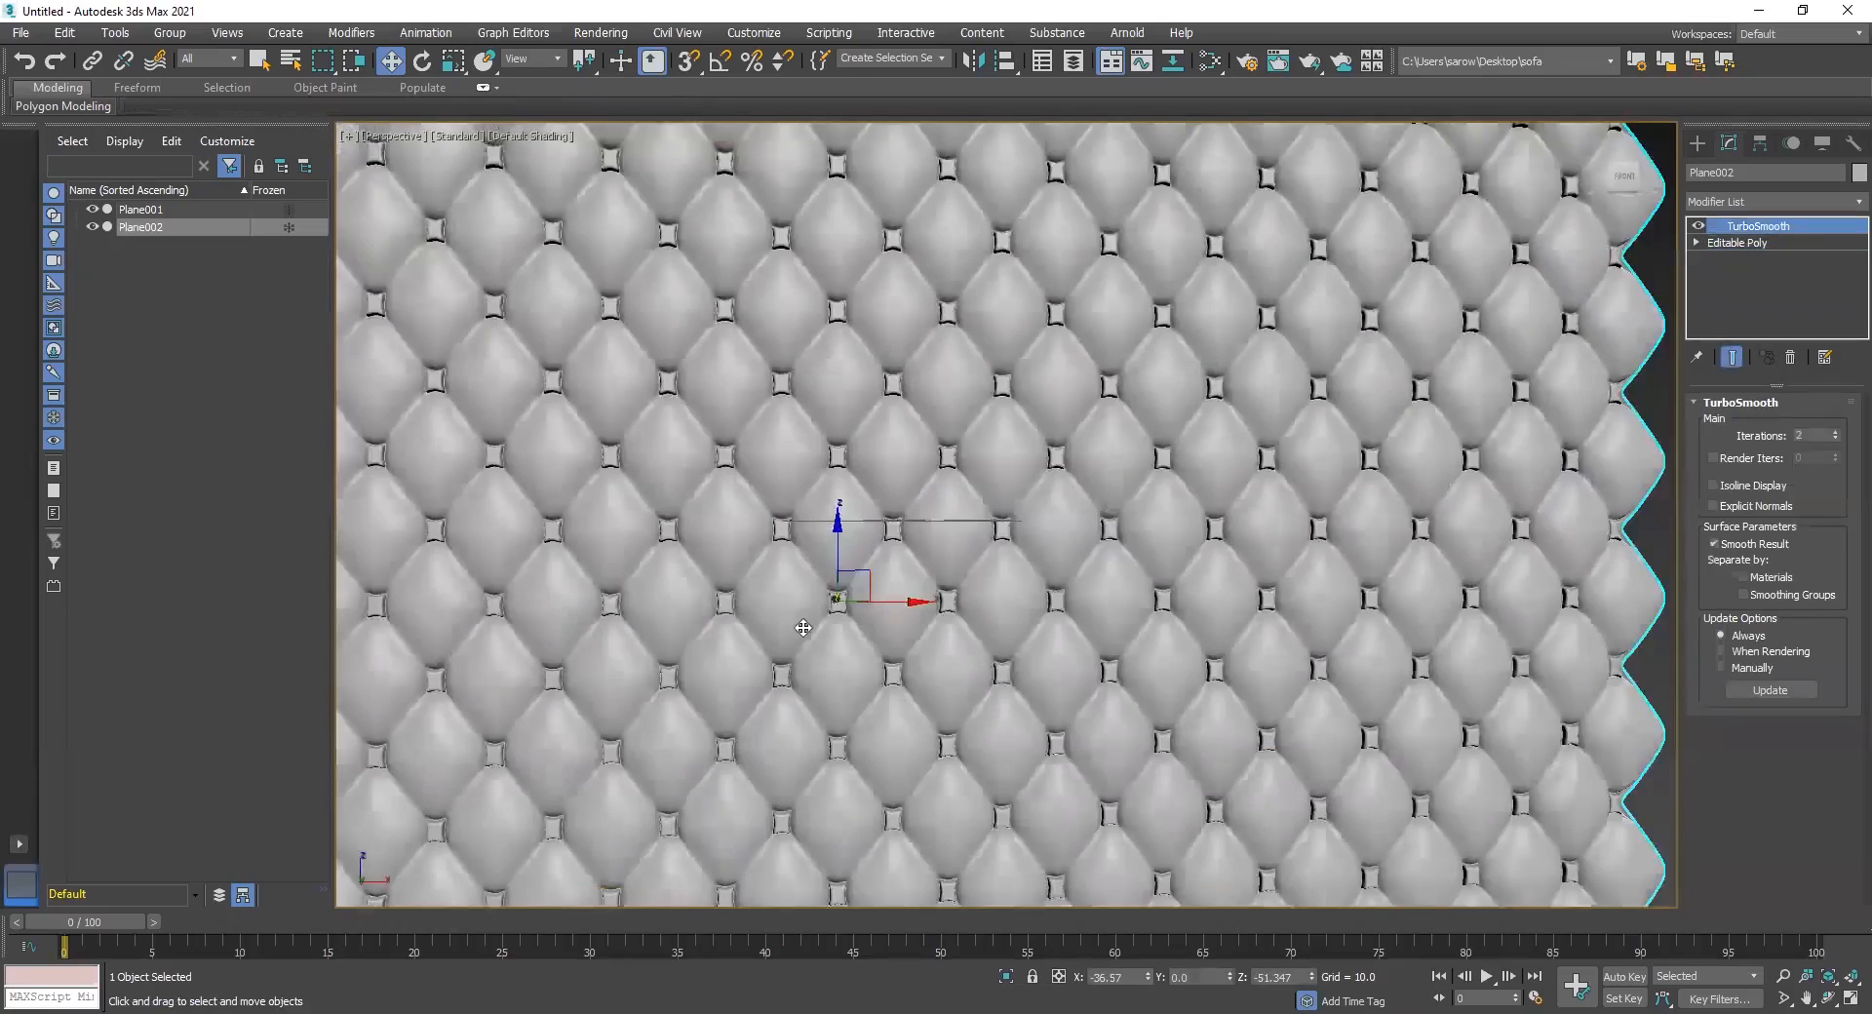
pyautogui.scroll(-2, 780, 622)
pyautogui.moveTo(624, 634); pyautogui.dragTo(752, 610, button='middle')
pyautogui.moveTo(365, 637); pyautogui.dragTo(590, 588, button='middle')
pyautogui.click(588, 588)
pyautogui.keyDown('alt'); pyautogui.moveTo(777, 510); pyautogui.dragTo(840, 565, button='middle'); pyautogui.keyUp('alt')
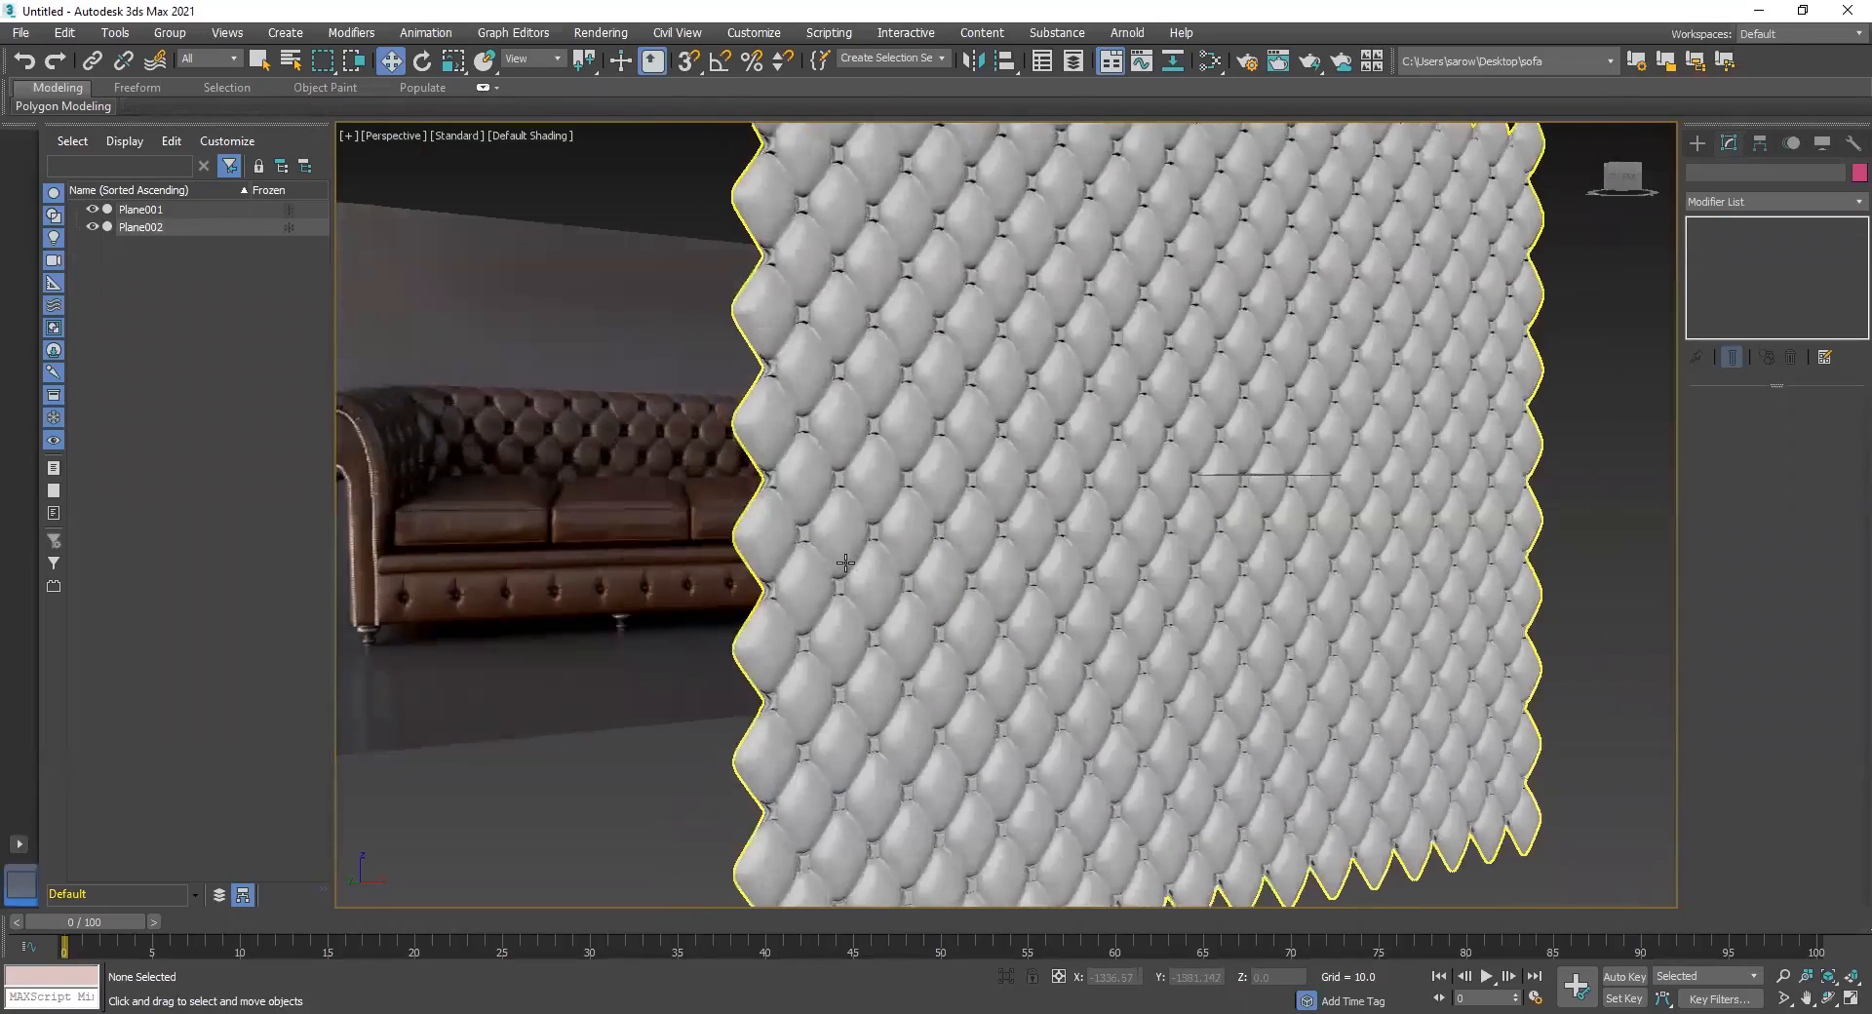
pyautogui.keyDown('alt'); pyautogui.moveTo(689, 625); pyautogui.dragTo(762, 617, button='middle'); pyautogui.keyUp('alt')
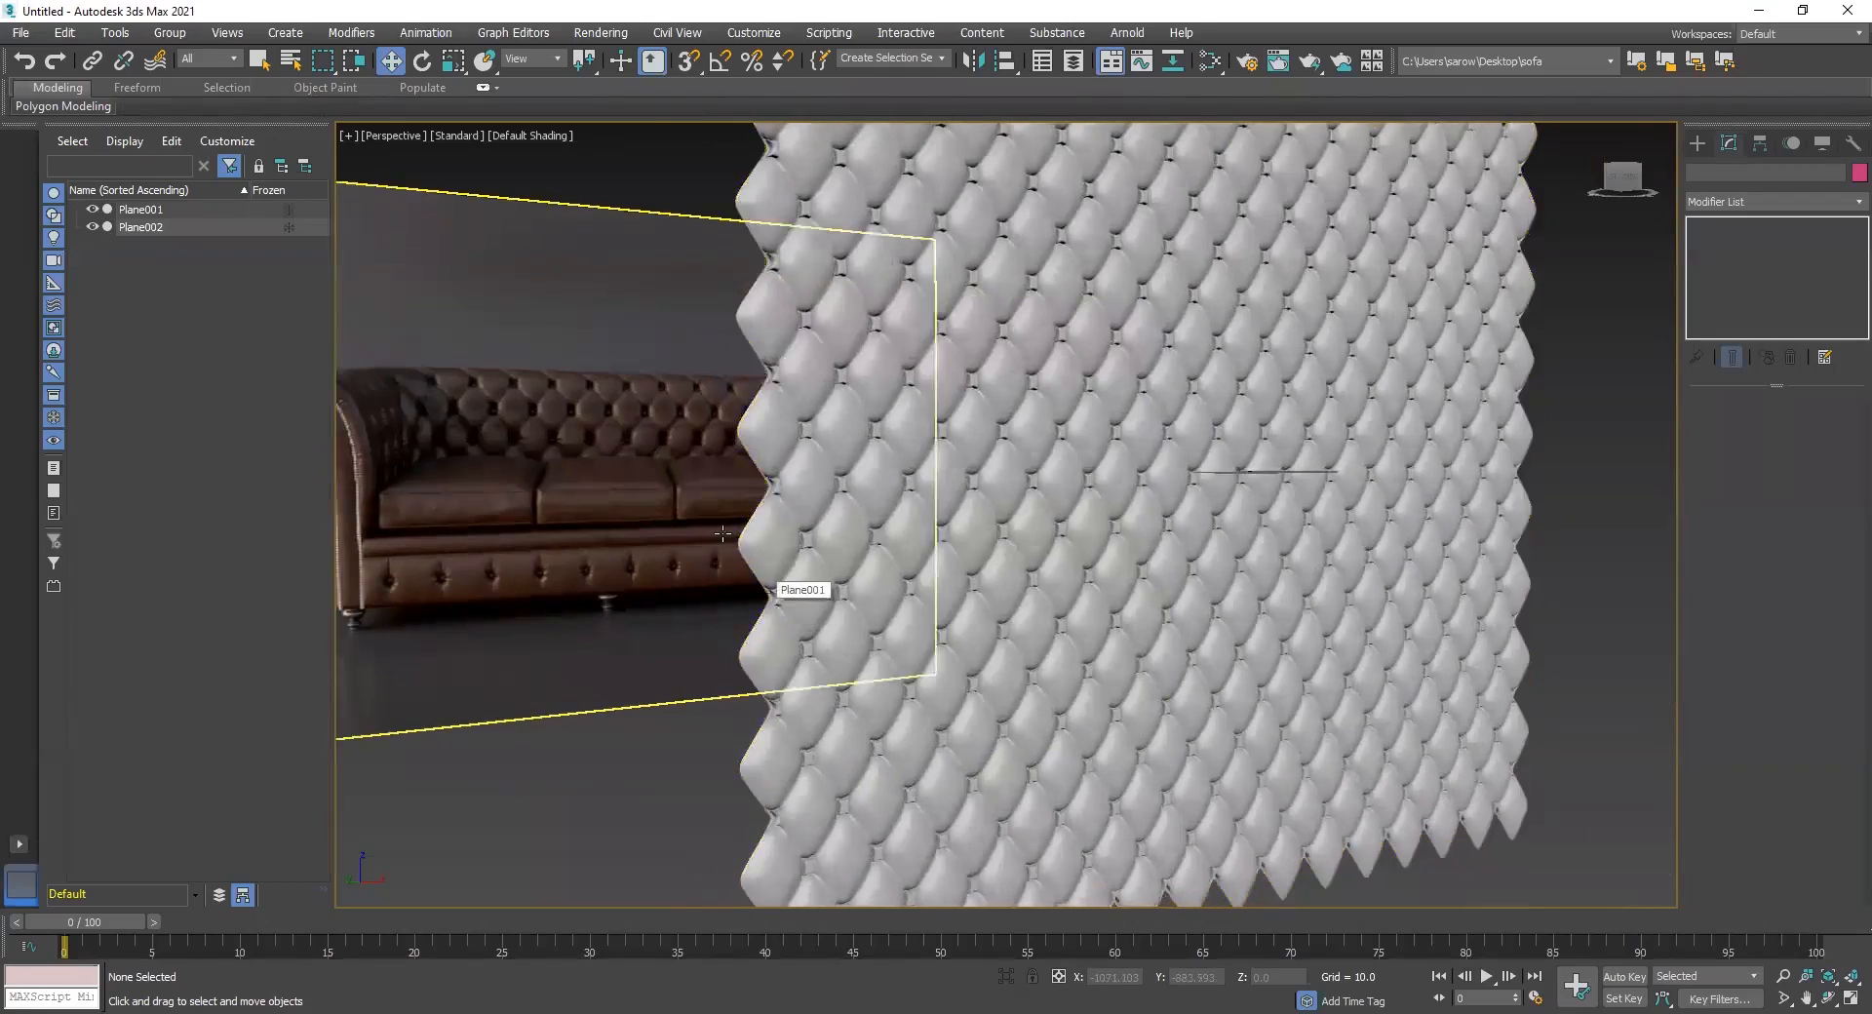
# Examine the smoothed mesh's wireframe around the tufts in the Front view, reselecting the tufted panel
pyautogui.hotkey('alt', 'w')
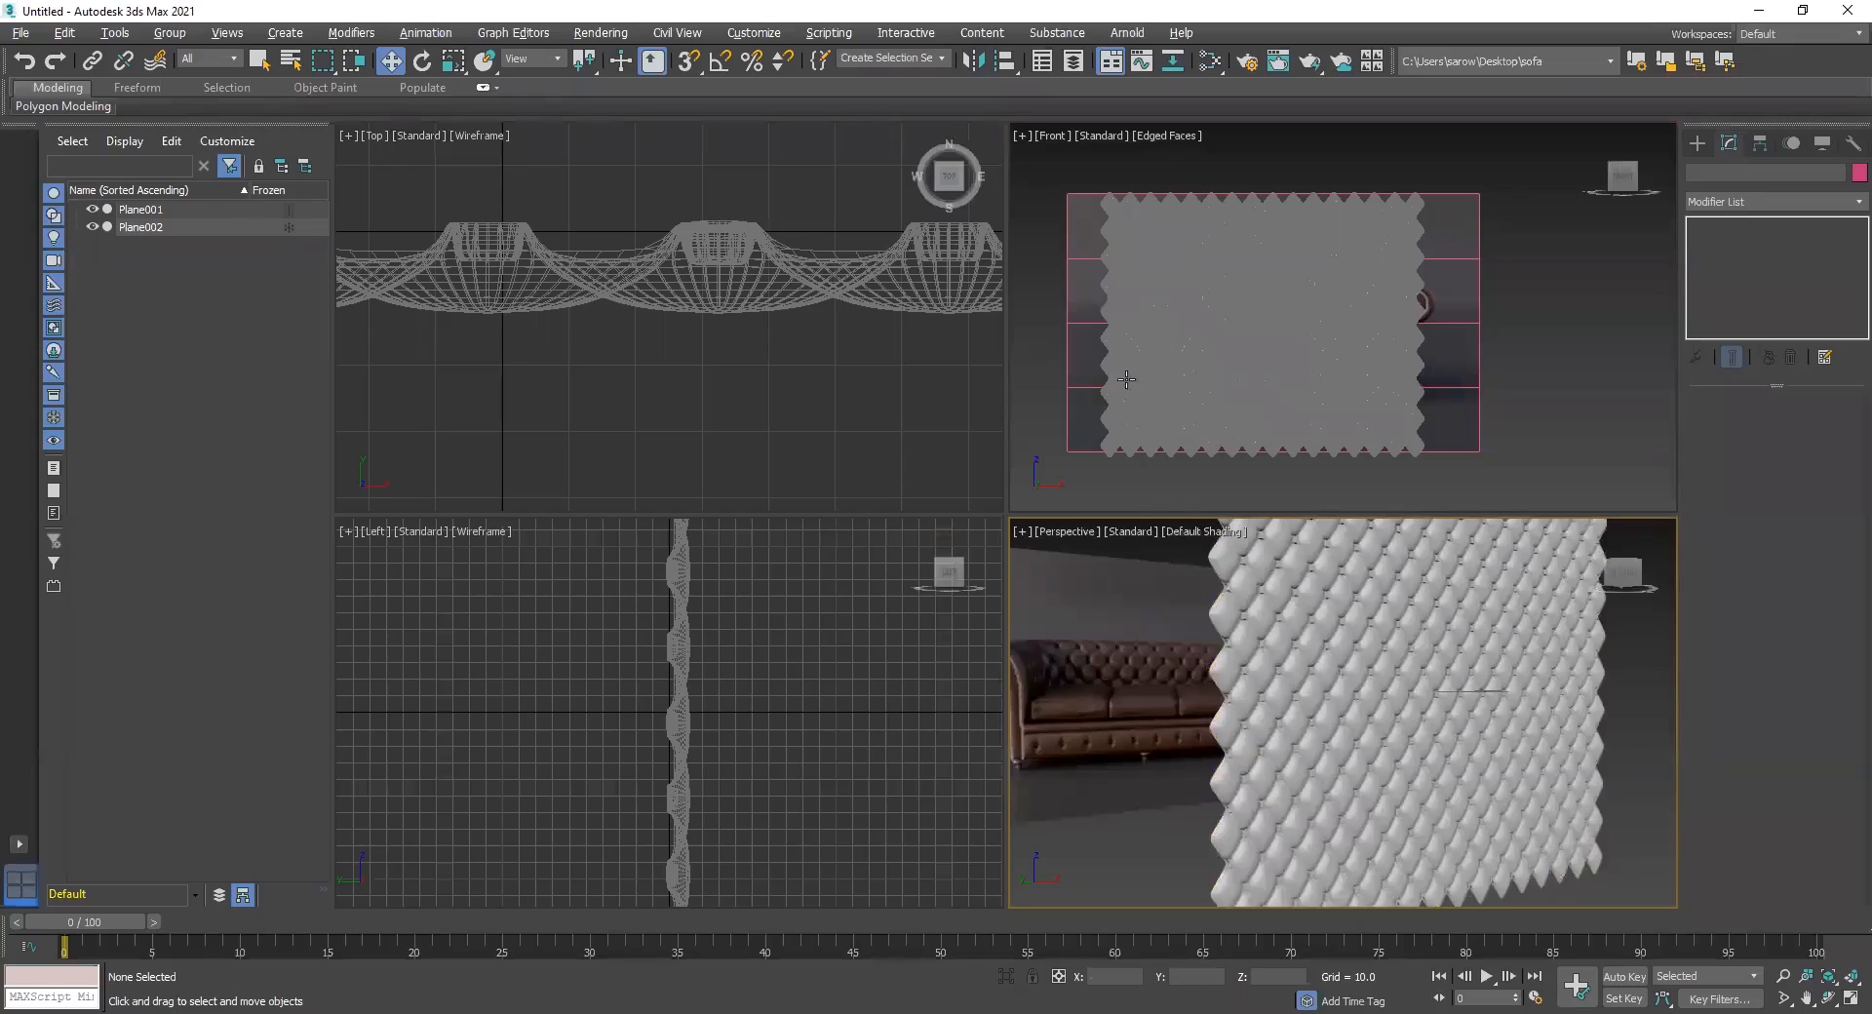
pyautogui.hotkey('alt', 'w')
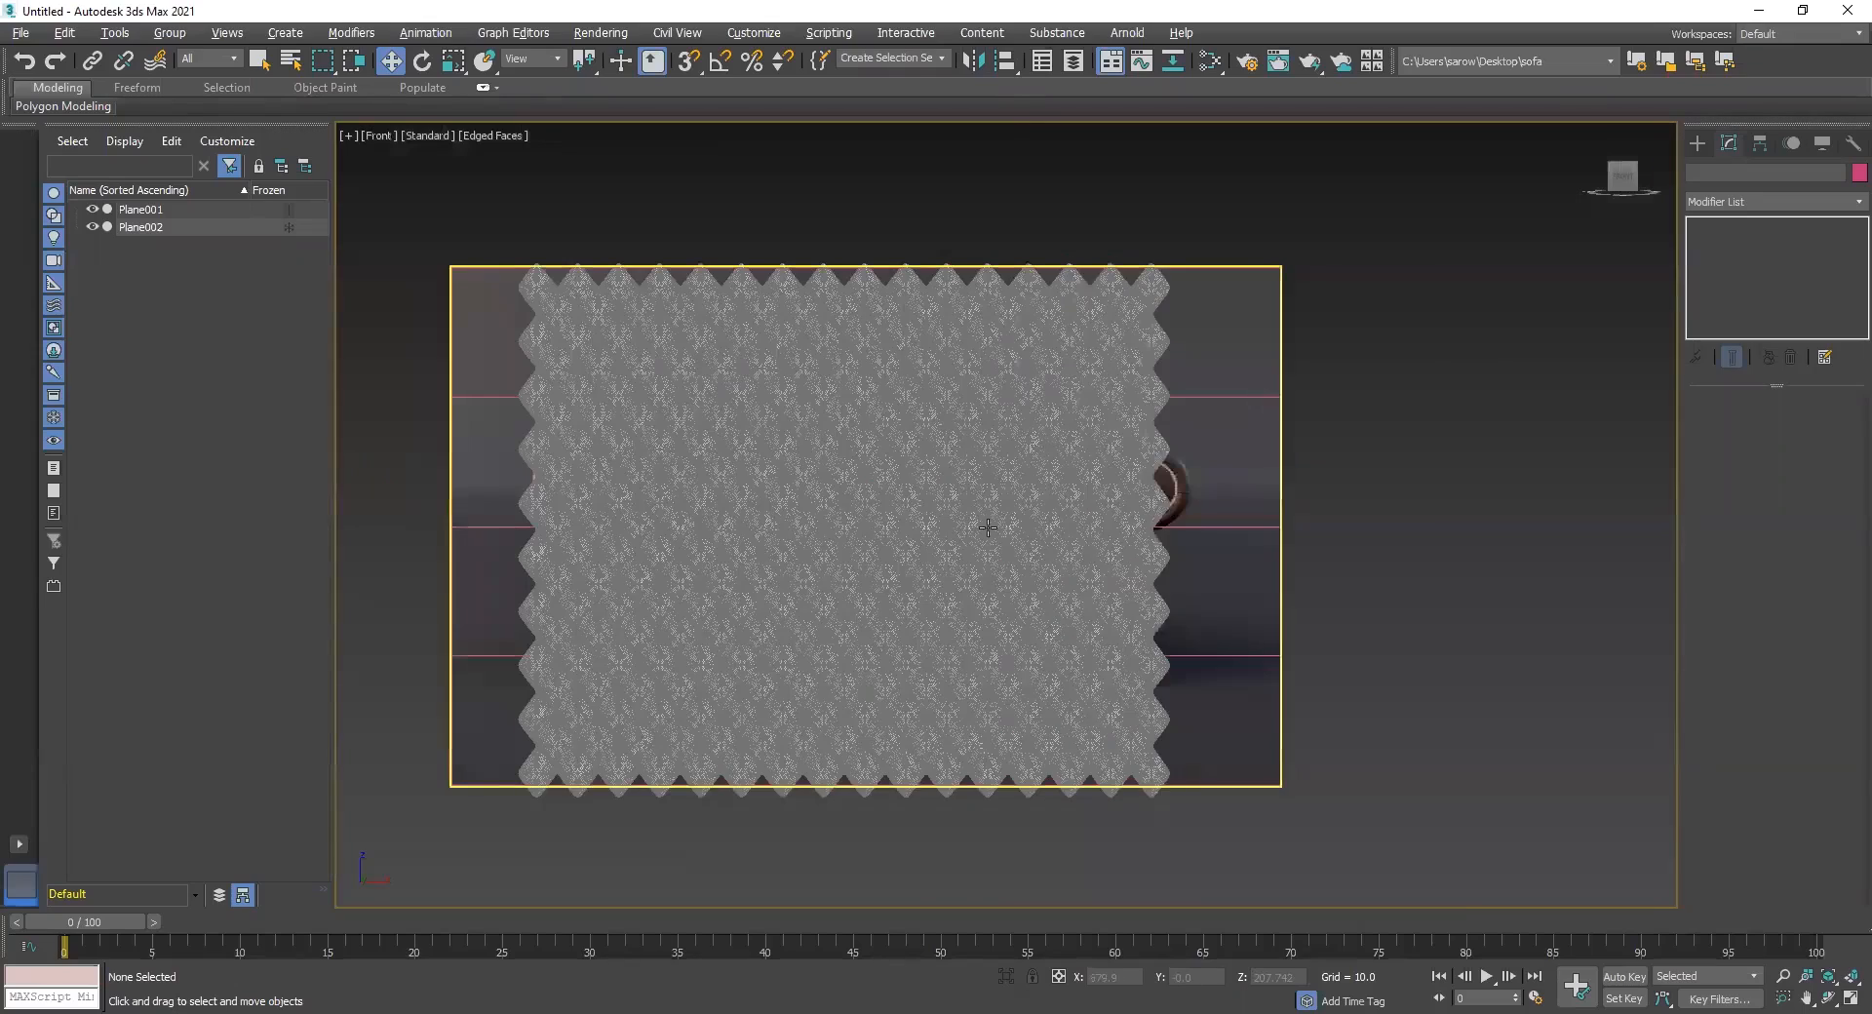
pyautogui.scroll(5, 791, 569)
pyautogui.scroll(3, 1013, 572)
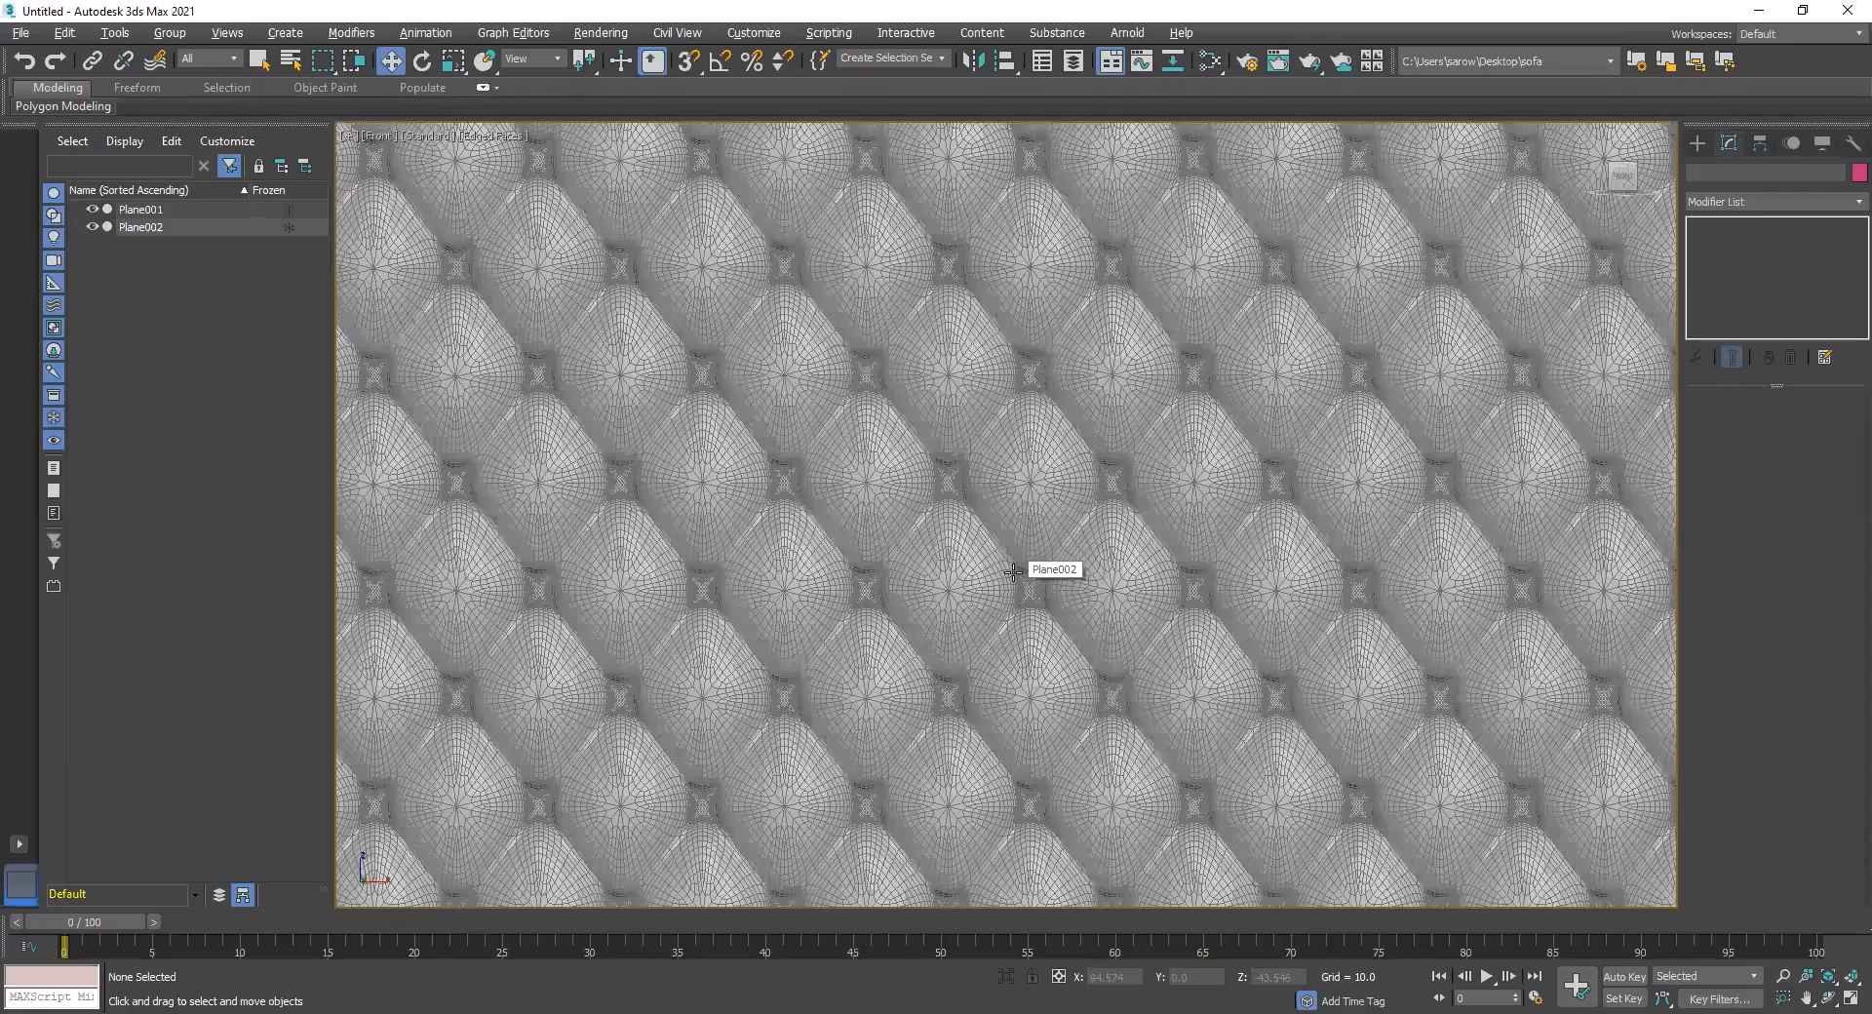
pyautogui.scroll(4, 1013, 541)
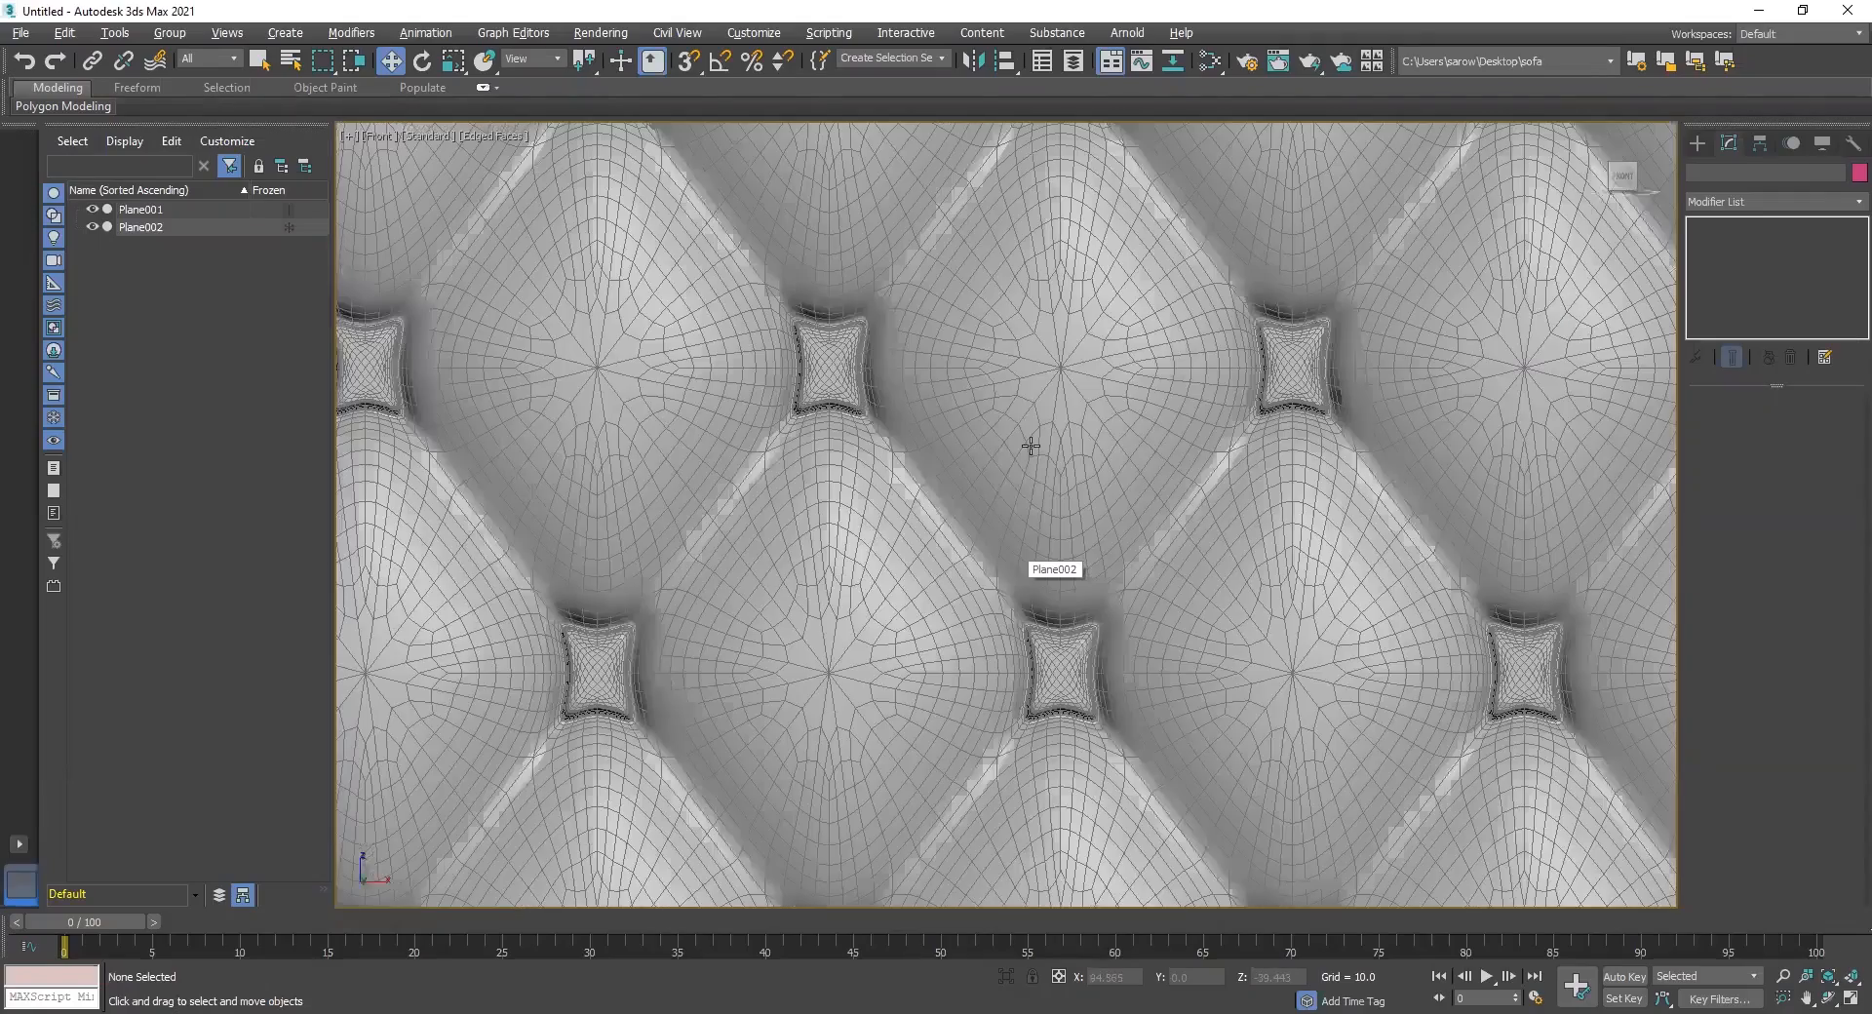
pyautogui.scroll(3, 1030, 446)
pyautogui.click(1054, 485)
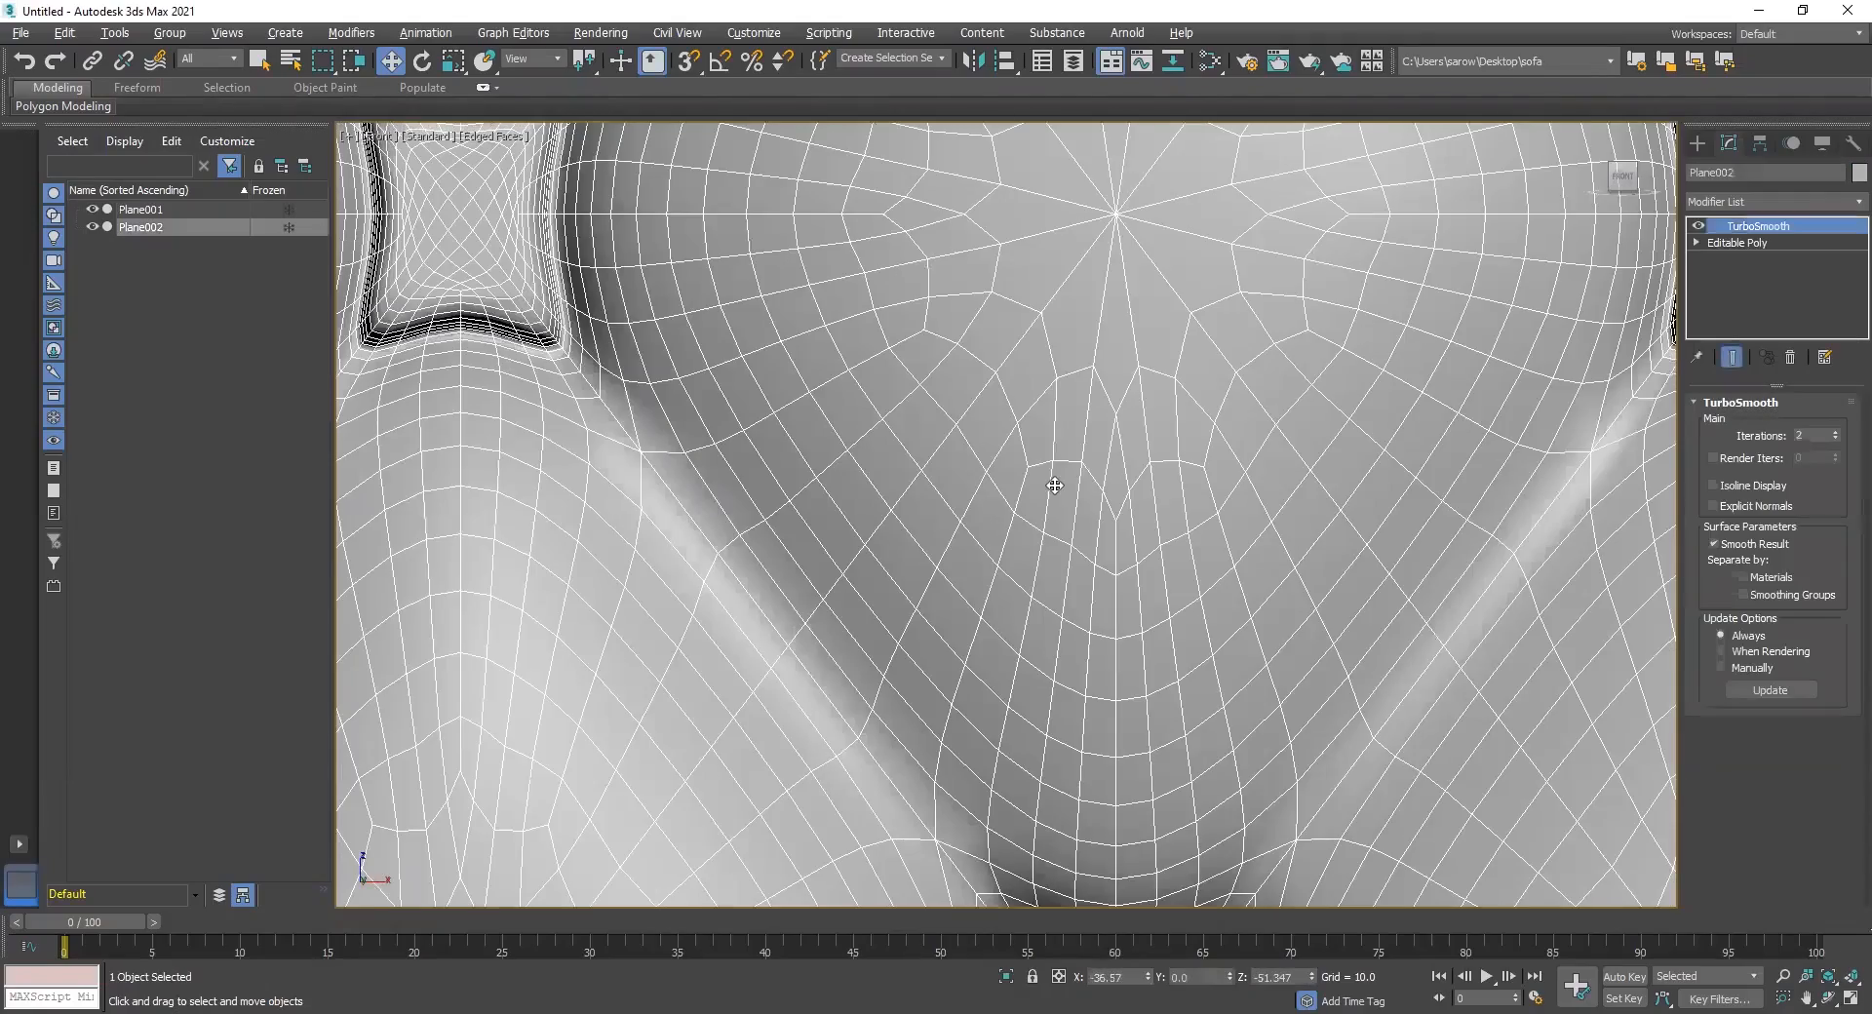
pyautogui.scroll(-3, 1050, 493)
pyautogui.scroll(3, 1048, 502)
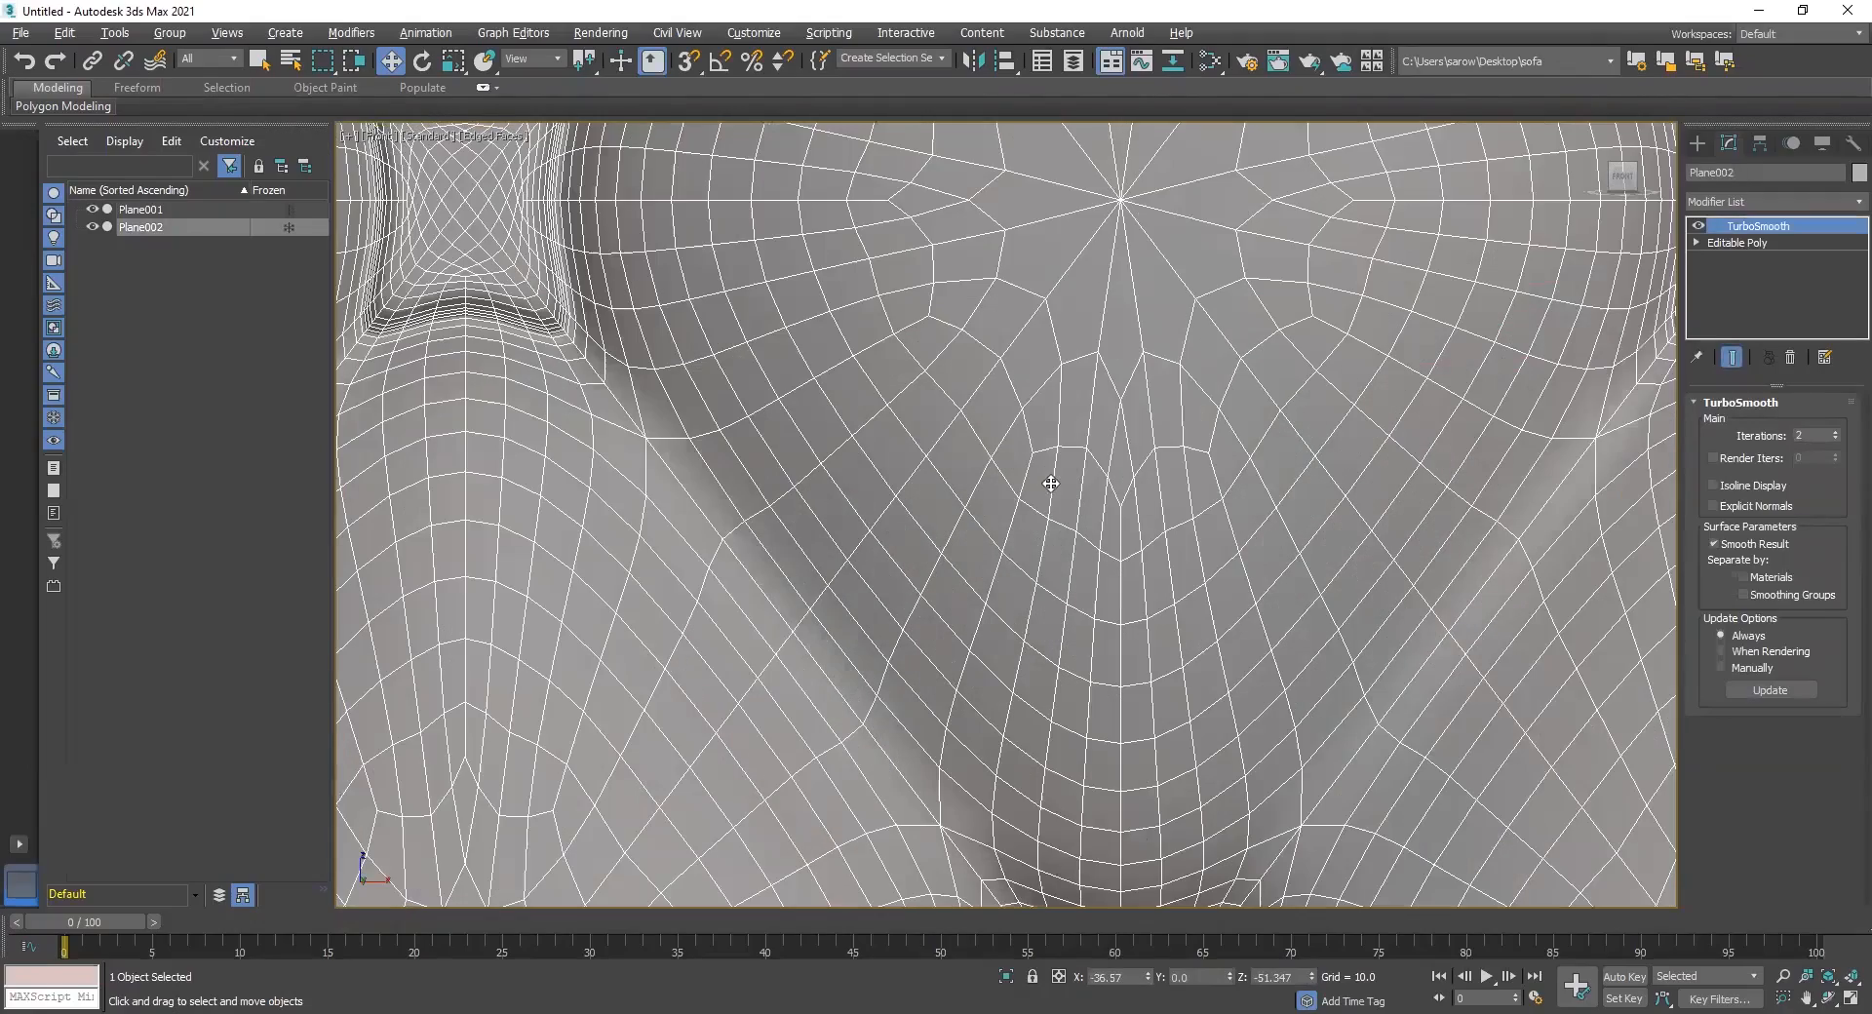
pyautogui.scroll(-6, 1050, 483)
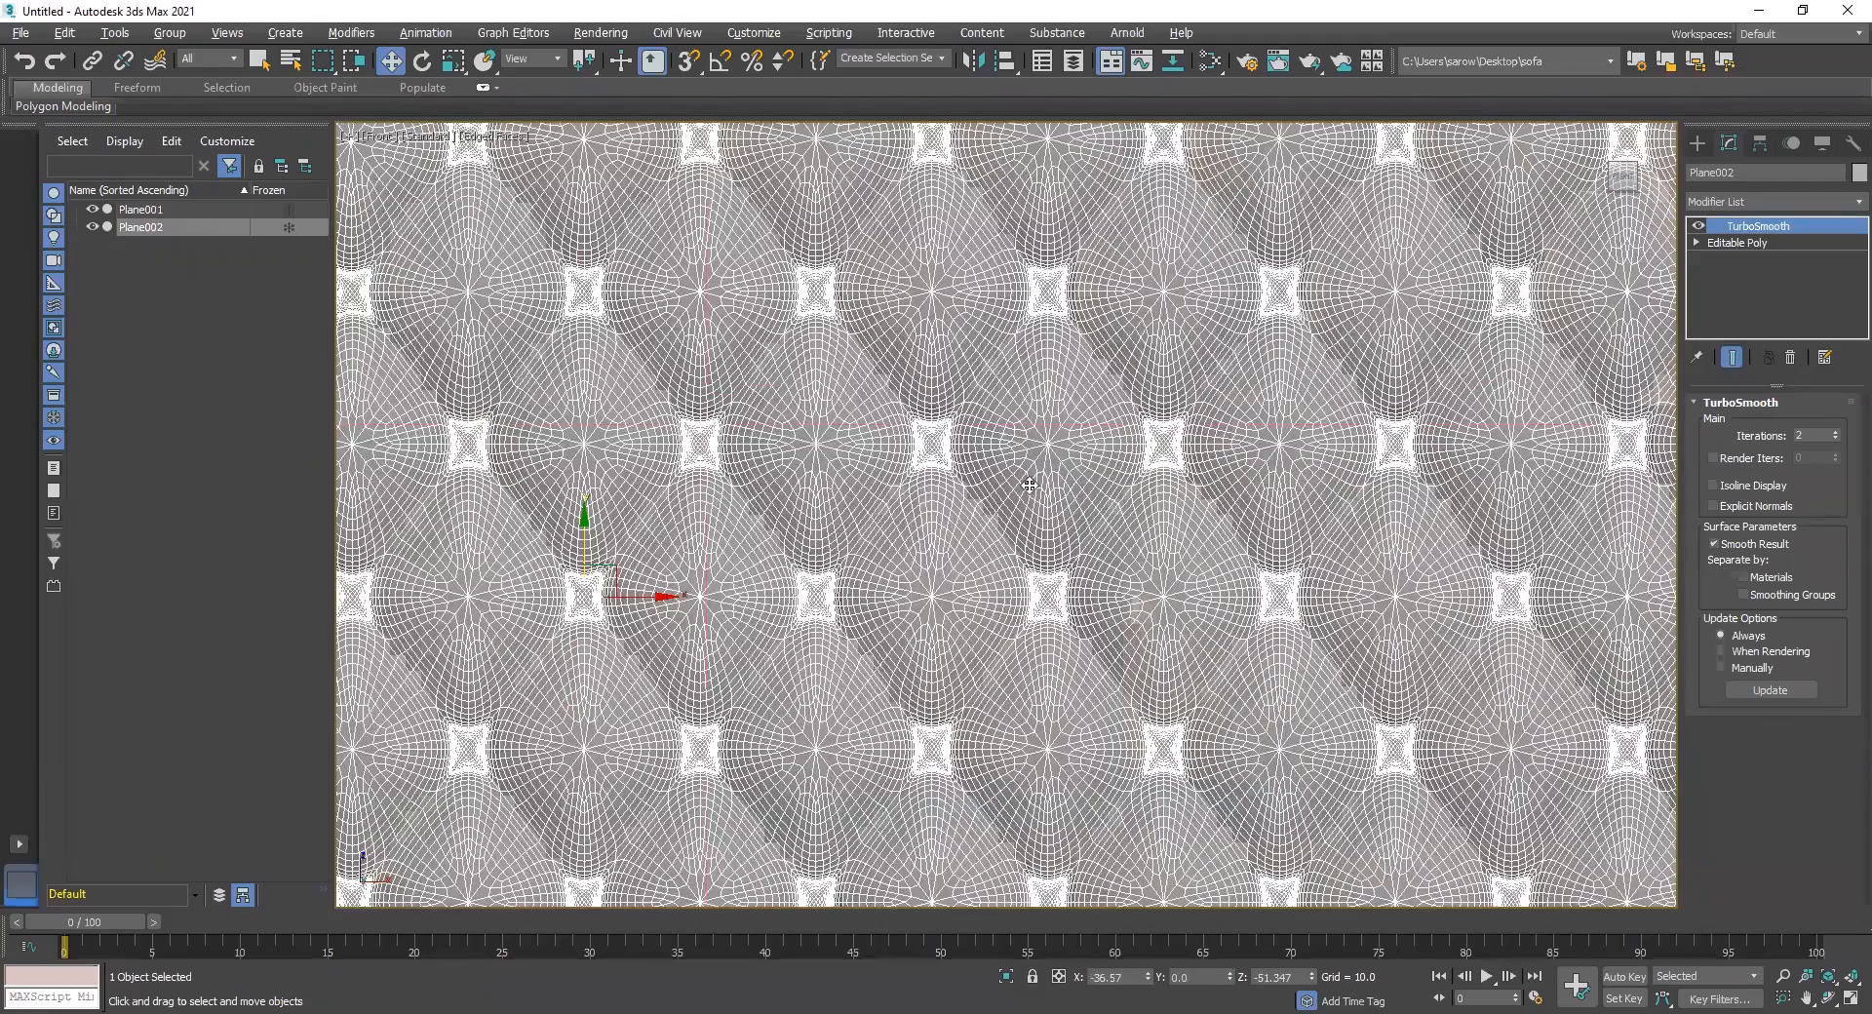
pyautogui.scroll(-4, 1028, 526)
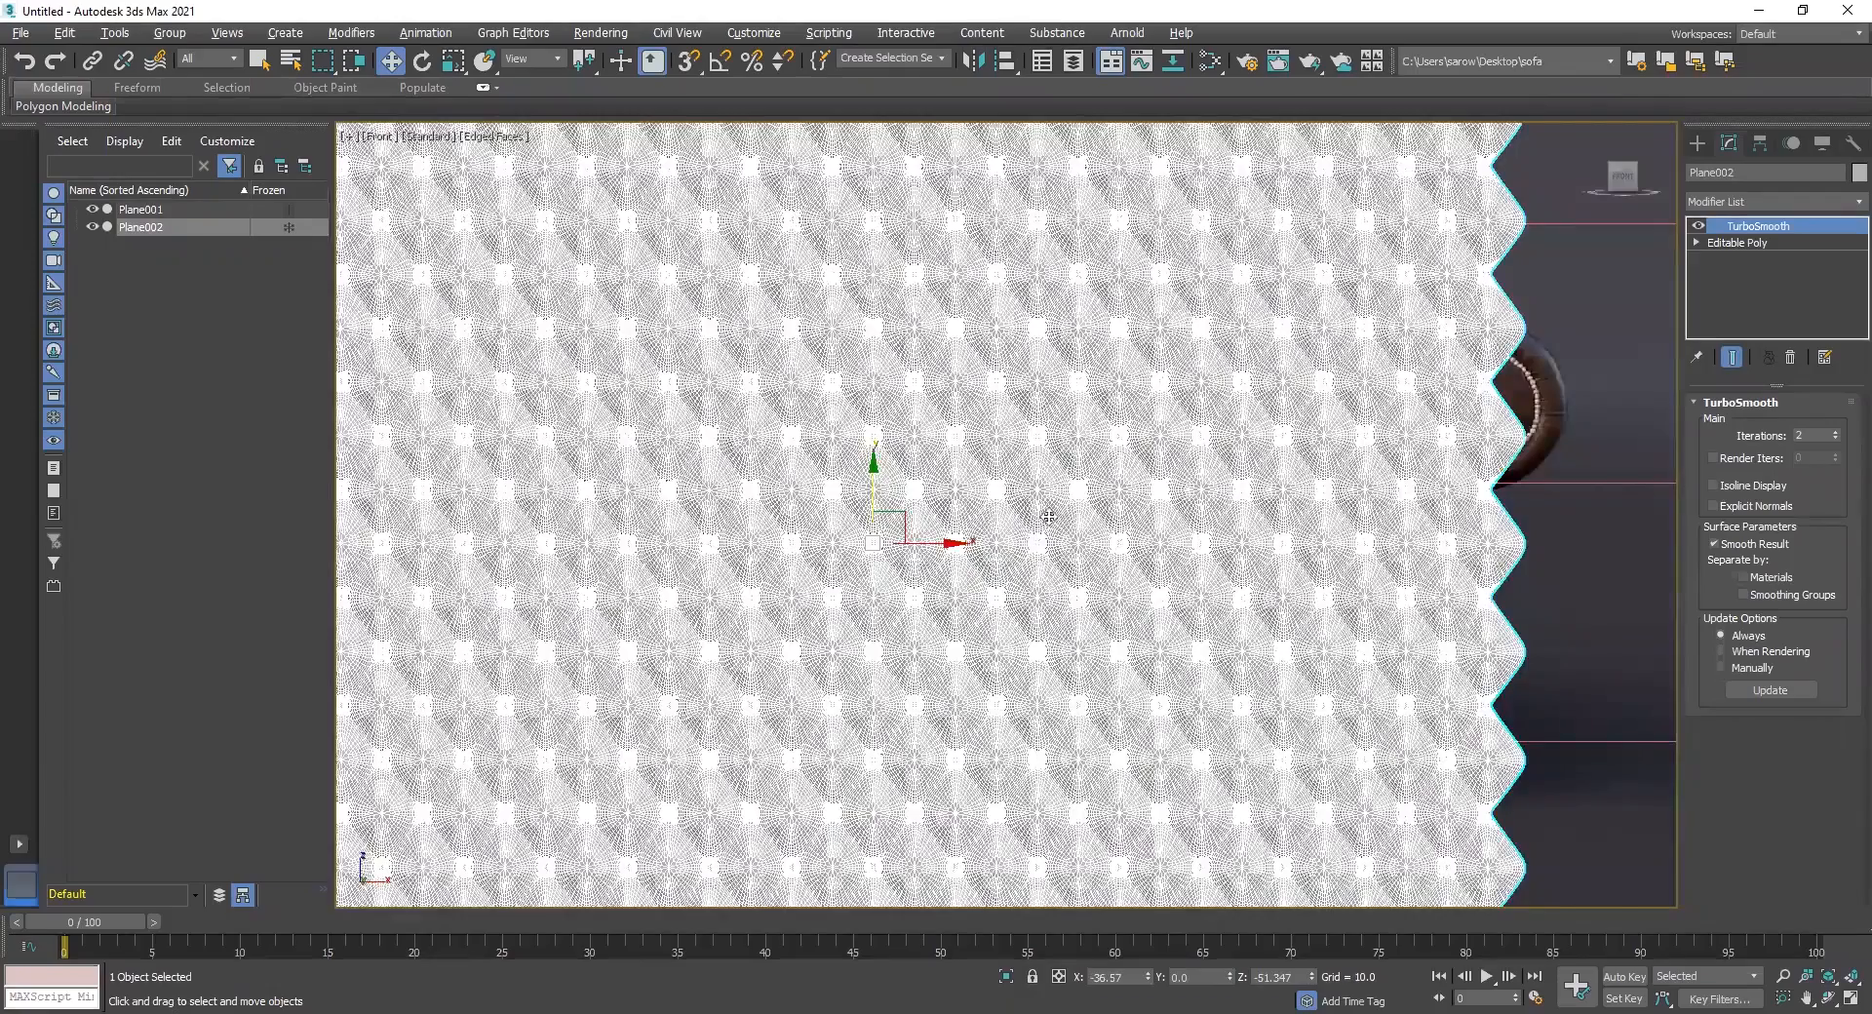
pyautogui.scroll(-1, 1071, 511)
pyautogui.scroll(-3, 1191, 510)
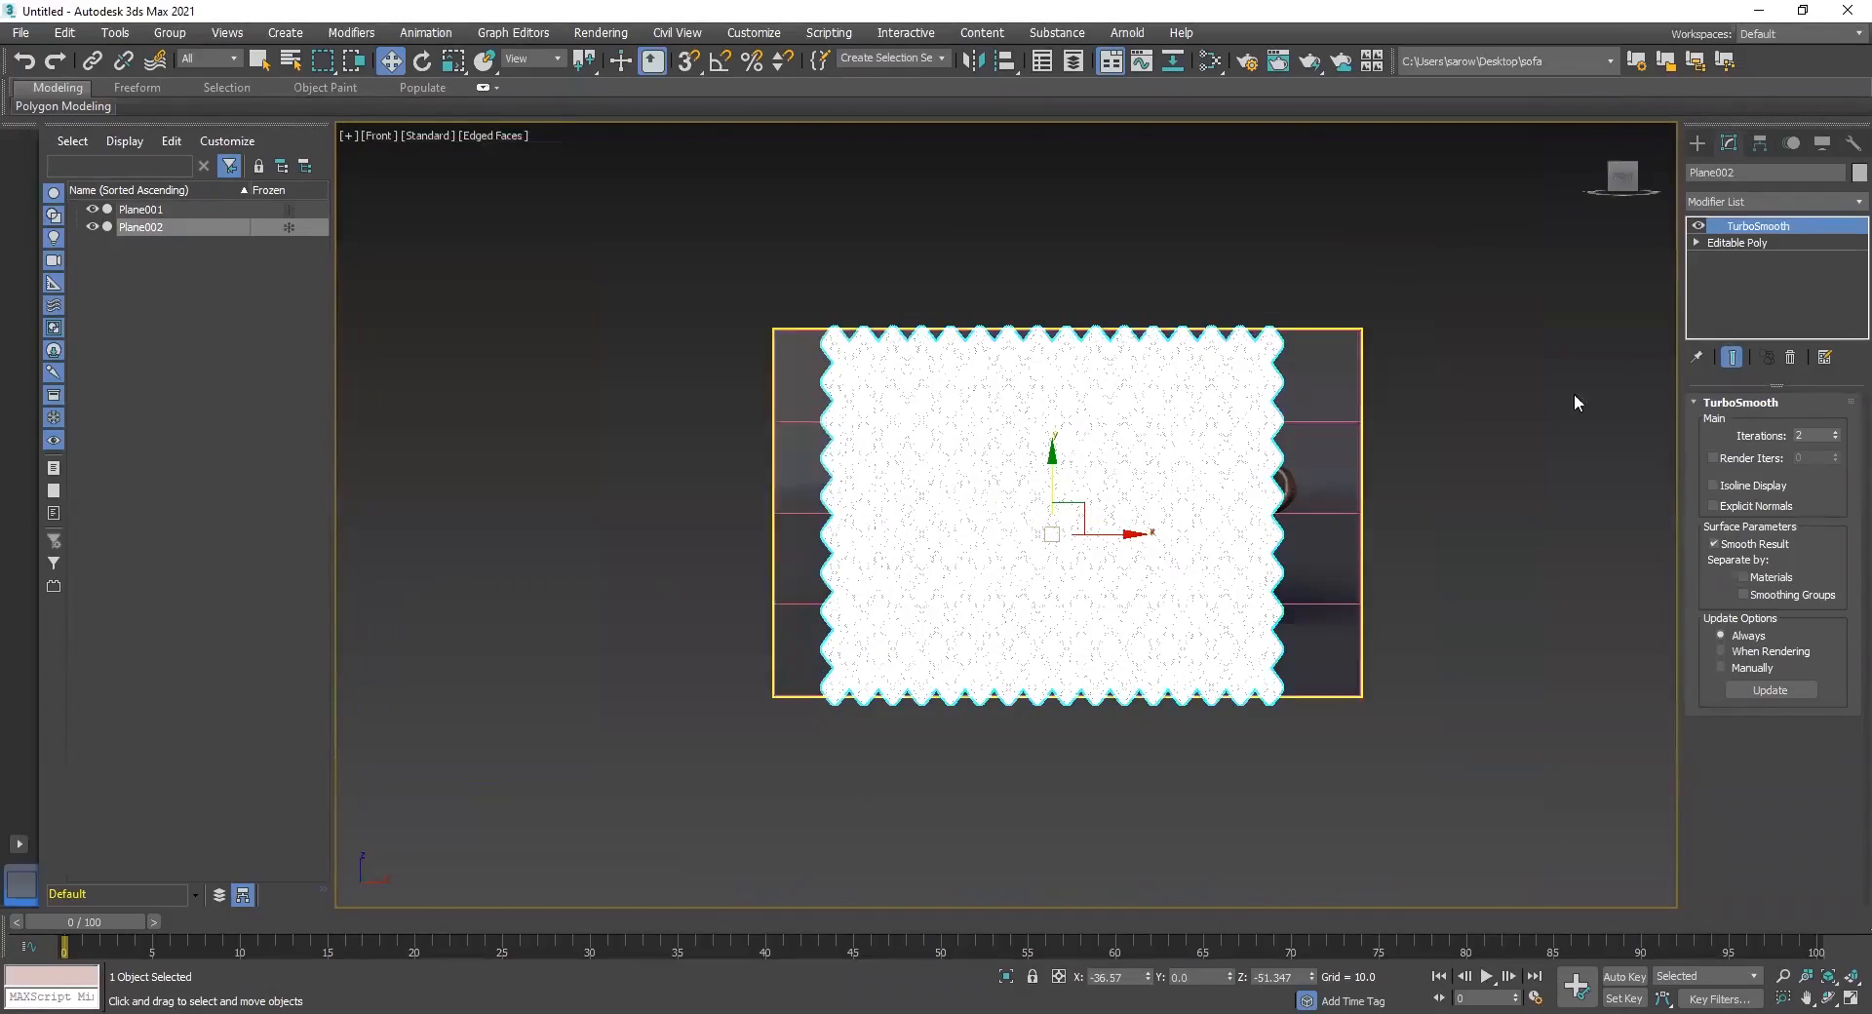
# Add a Bend modifier above TurboSmooth and try a bend angle of about -107 on the Z axis
pyautogui.click(1784, 200)
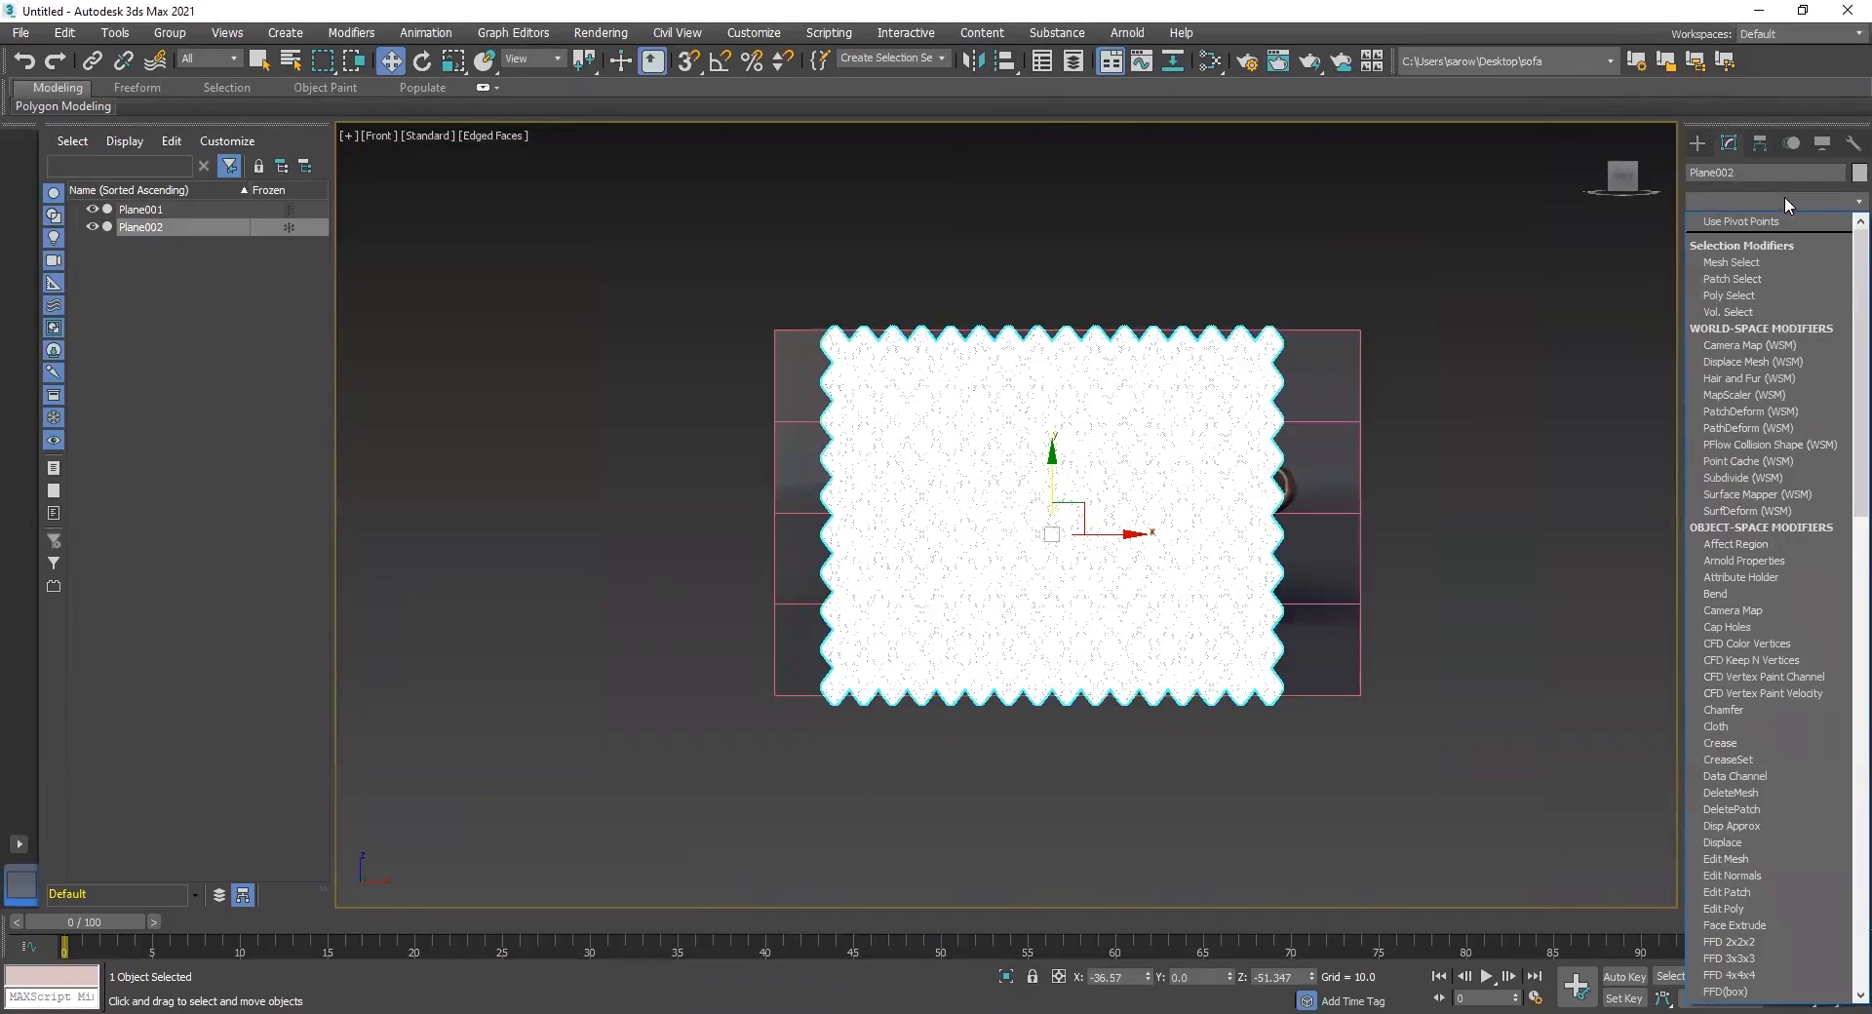
pyautogui.write('tu')
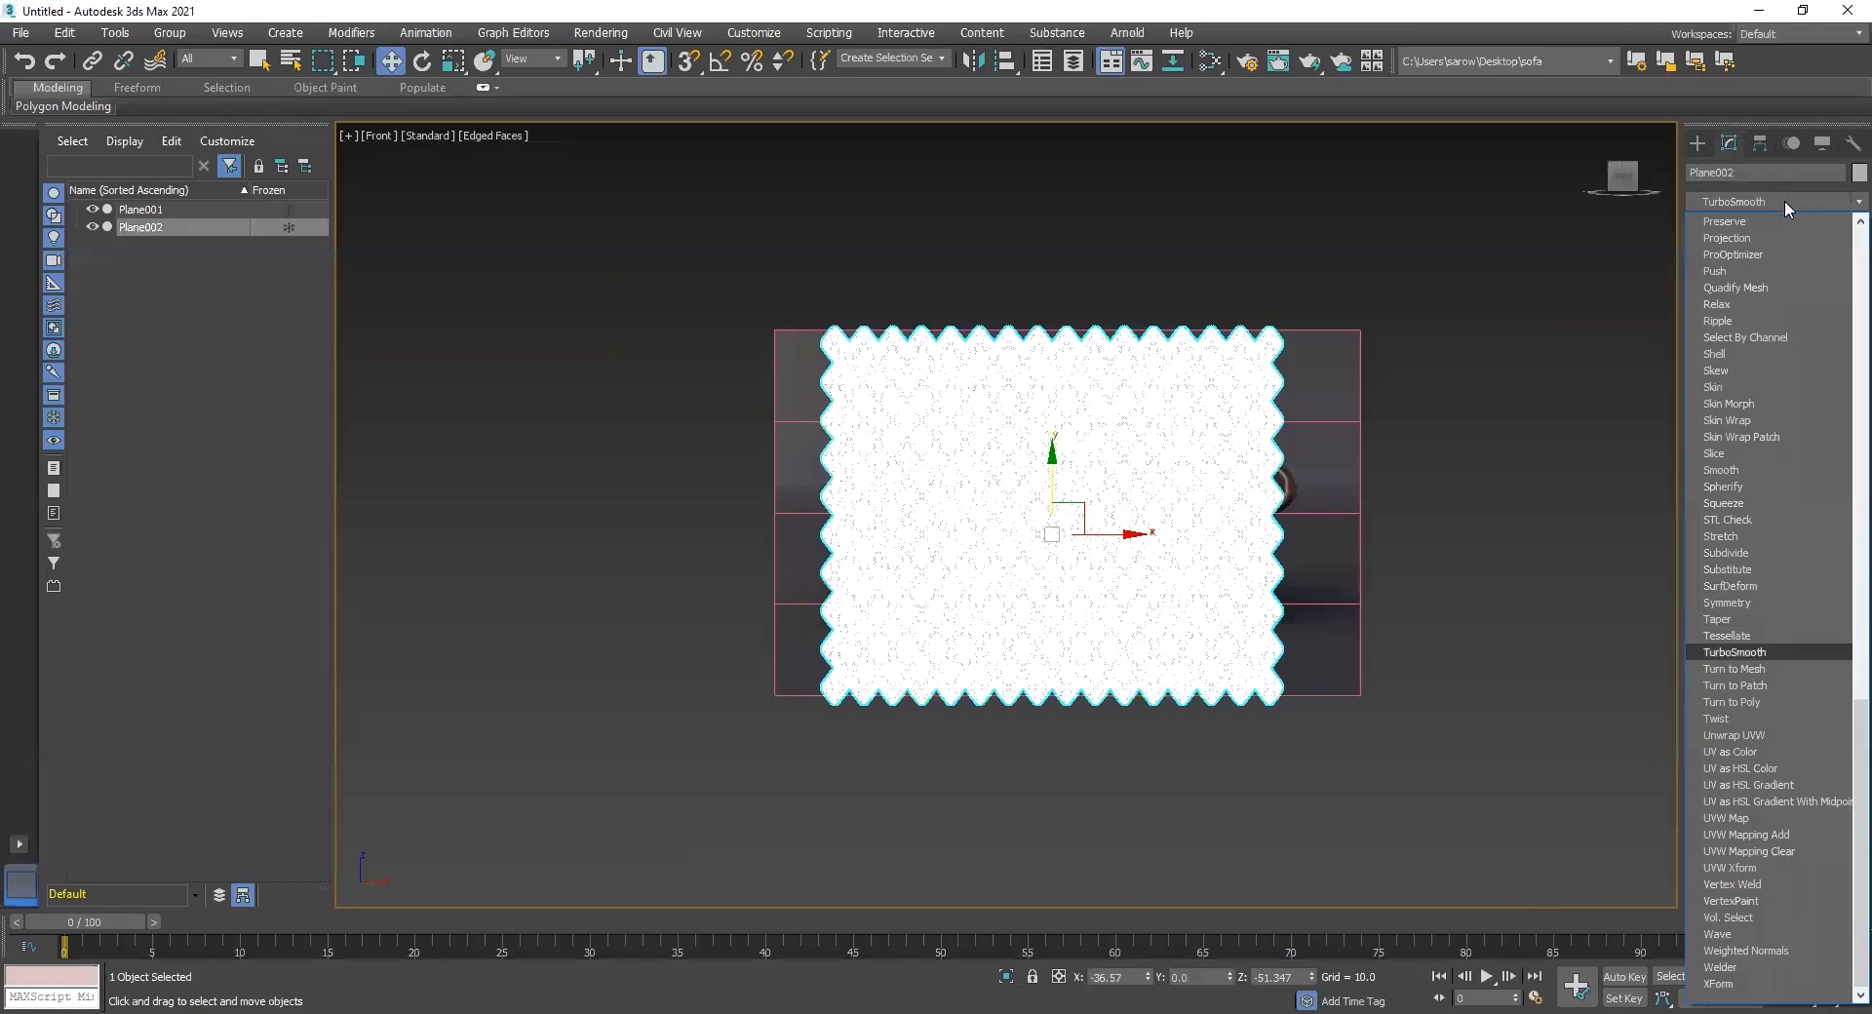
pyautogui.press('Return')
pyautogui.click(1771, 199)
pyautogui.write('b')
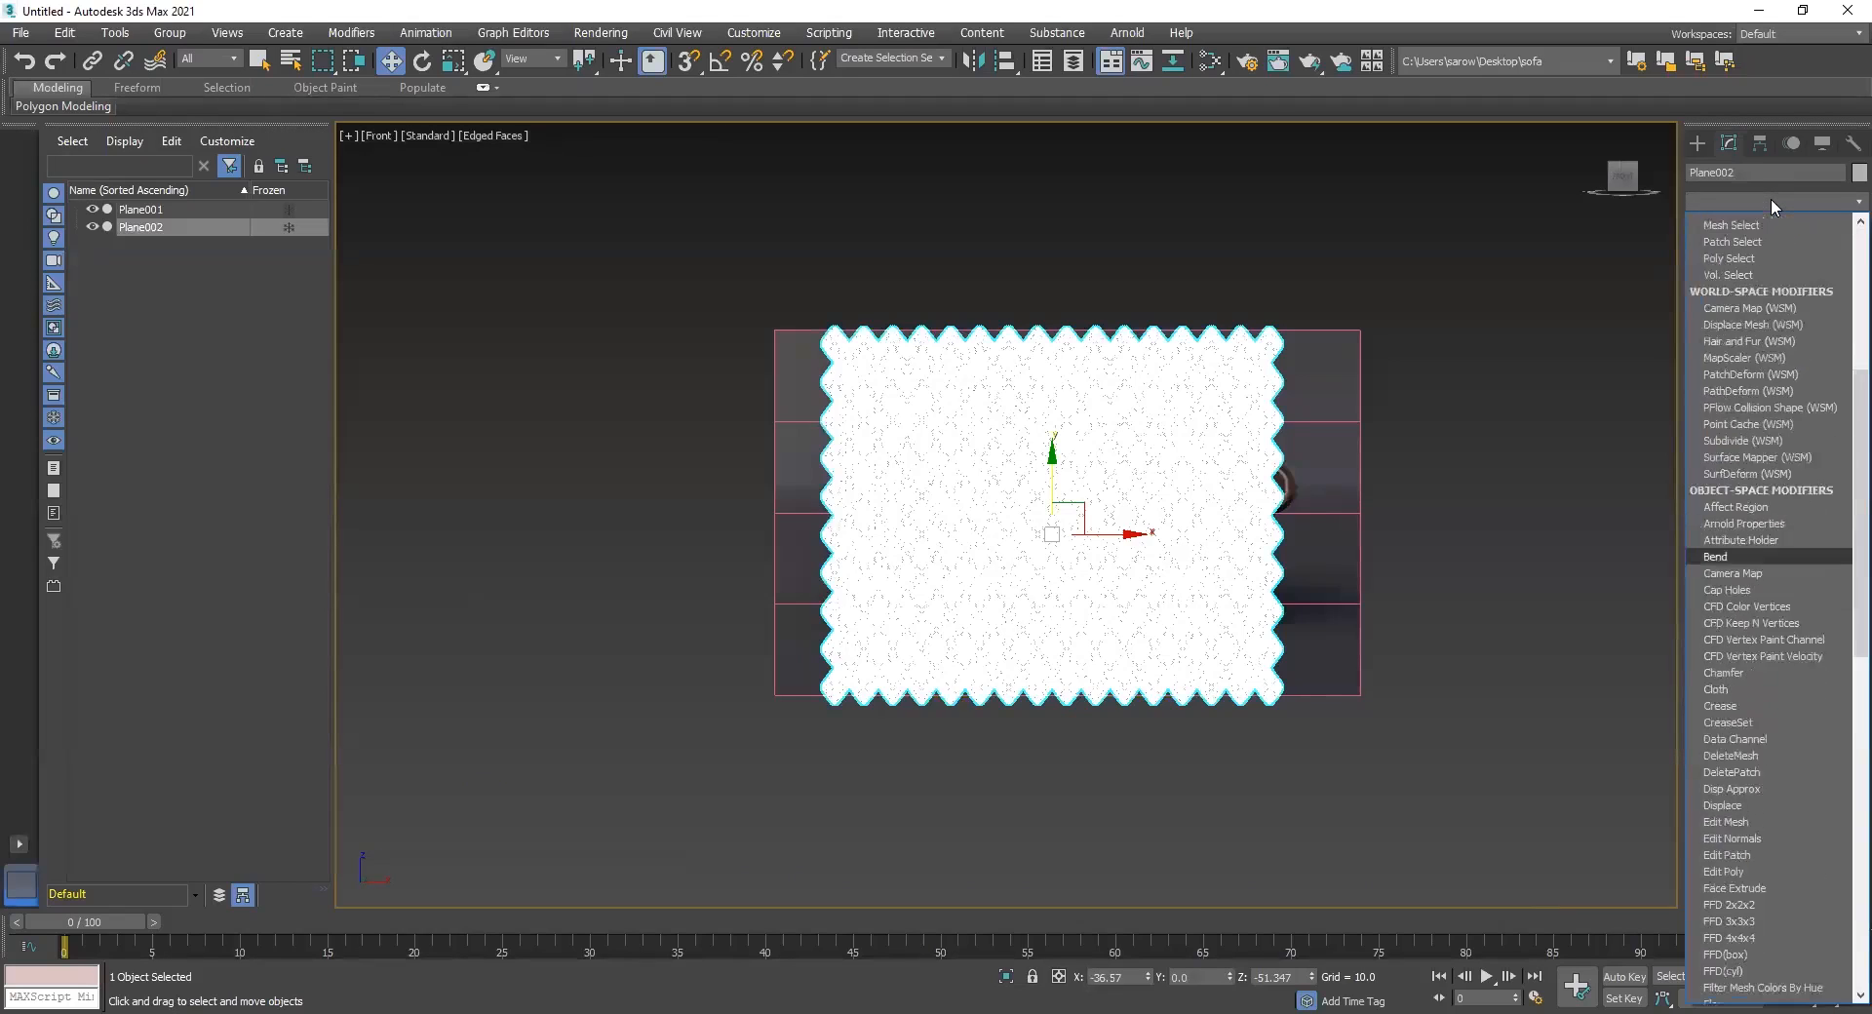
pyautogui.click(1744, 223)
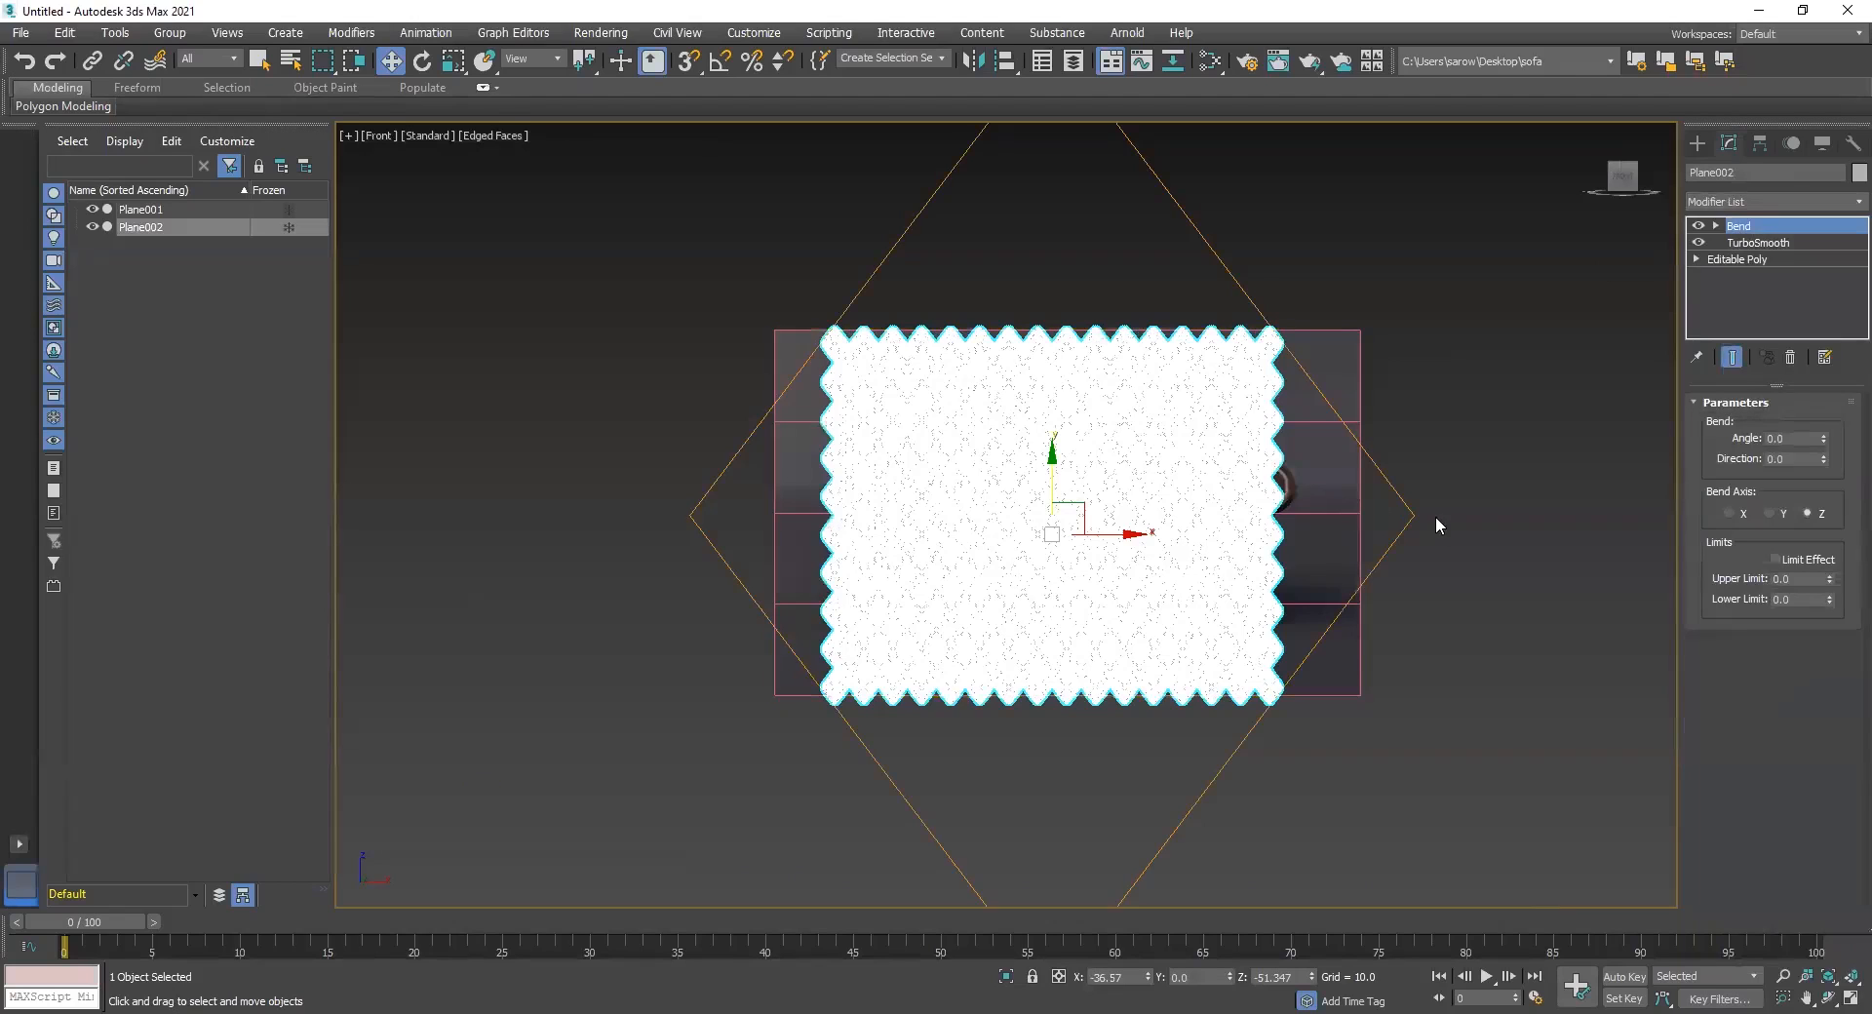
pyautogui.moveTo(1824, 444); pyautogui.dragTo(1816, 629)
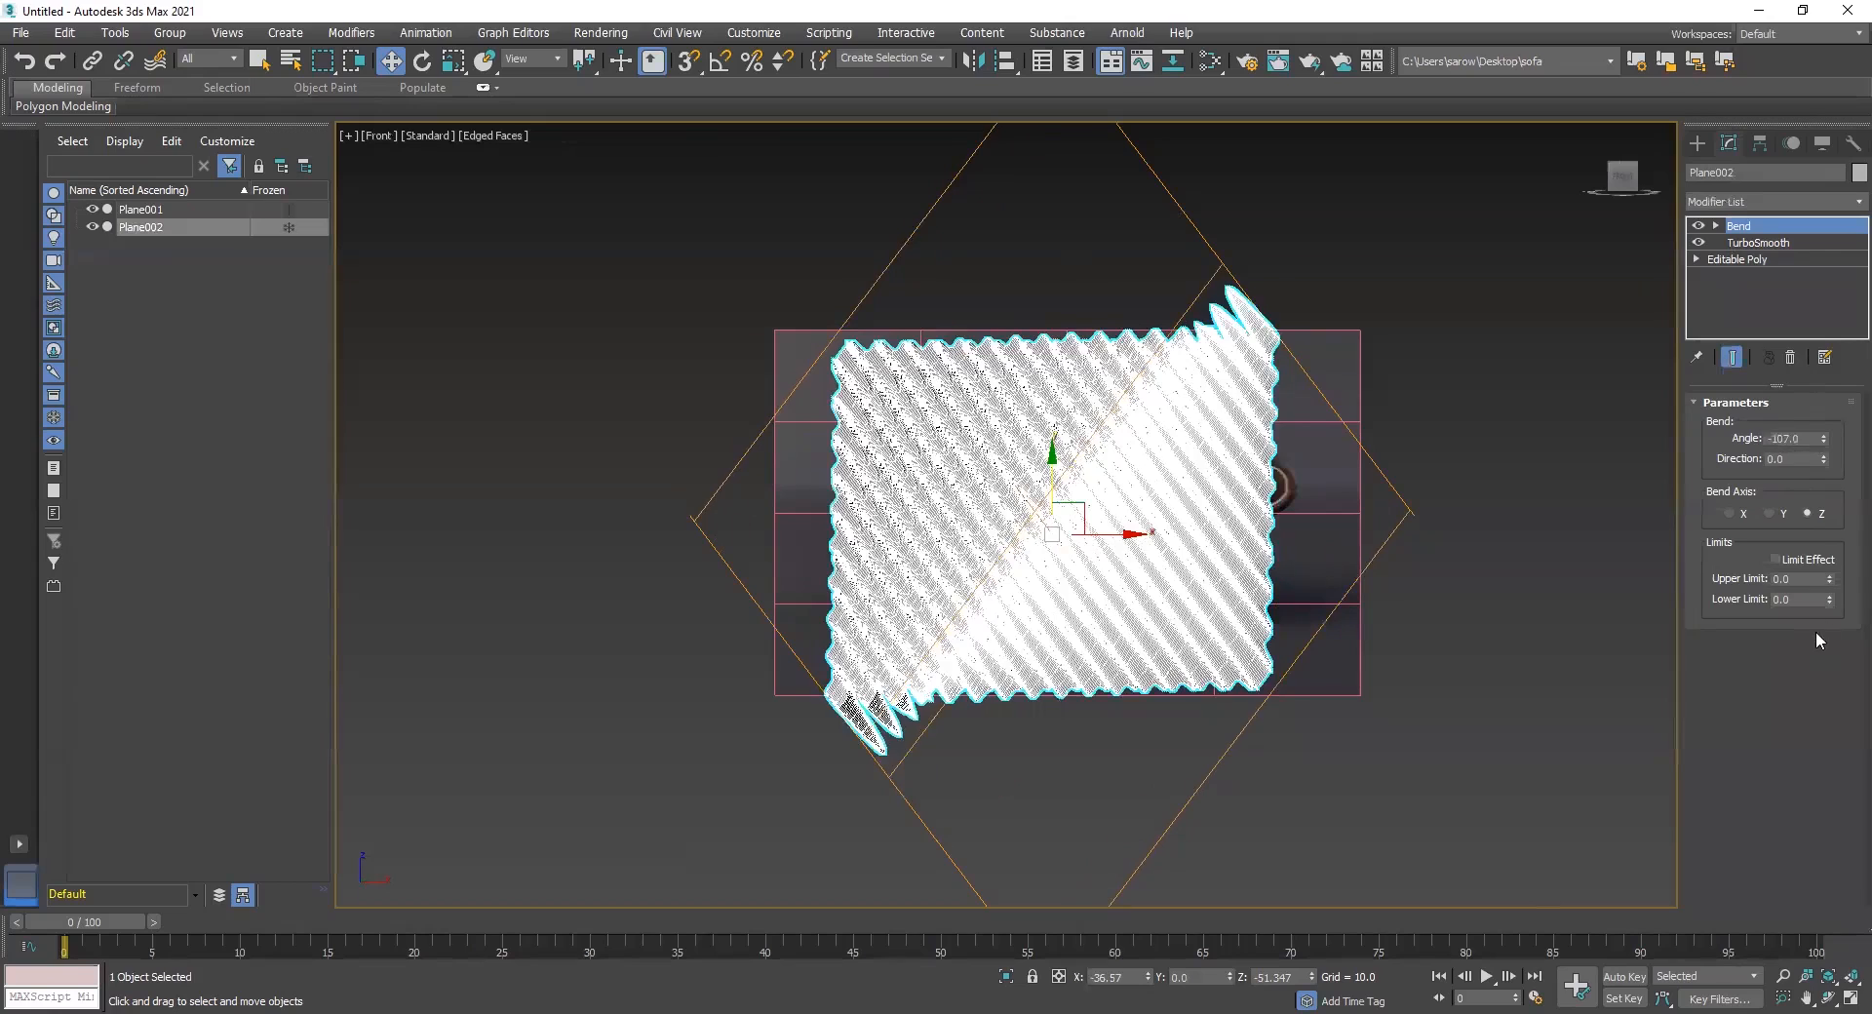
pyautogui.rightClick(1816, 630)
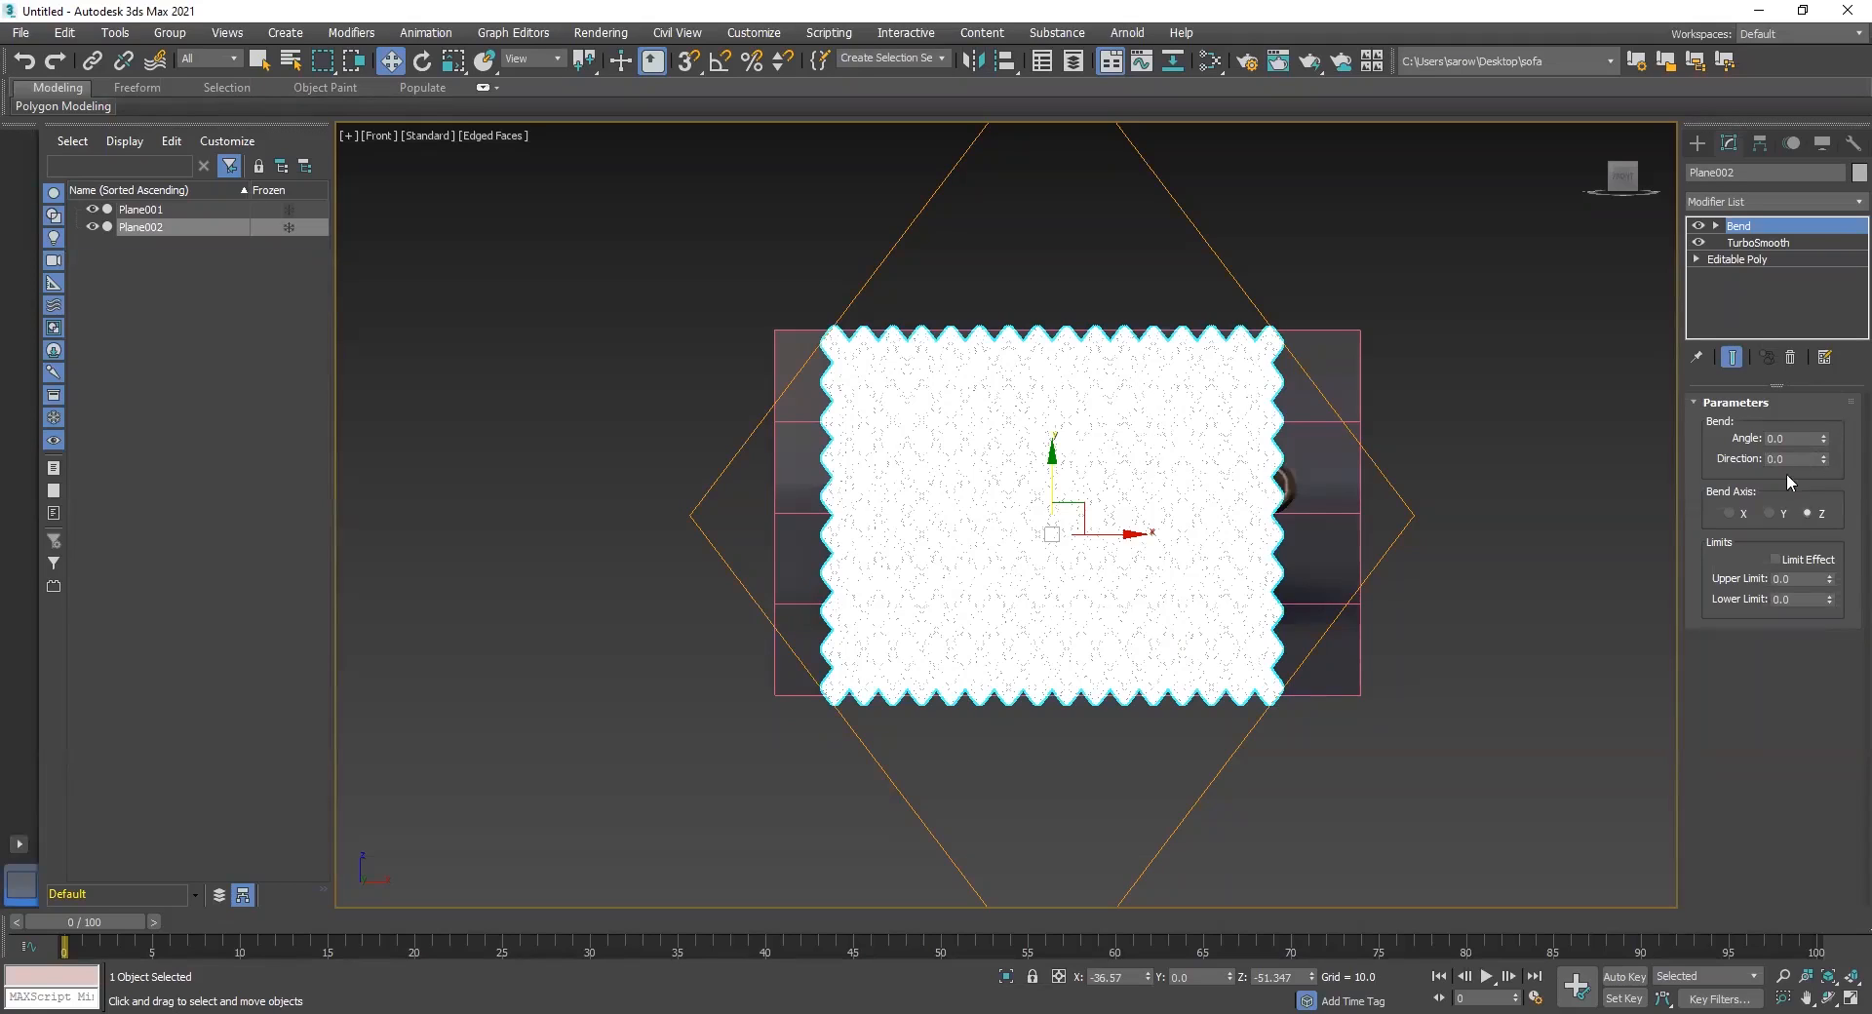
# Enter the Bend modifier's Gizmo sub-level and activate the Rotate tool
pyautogui.click(1715, 225)
pyautogui.click(1752, 246)
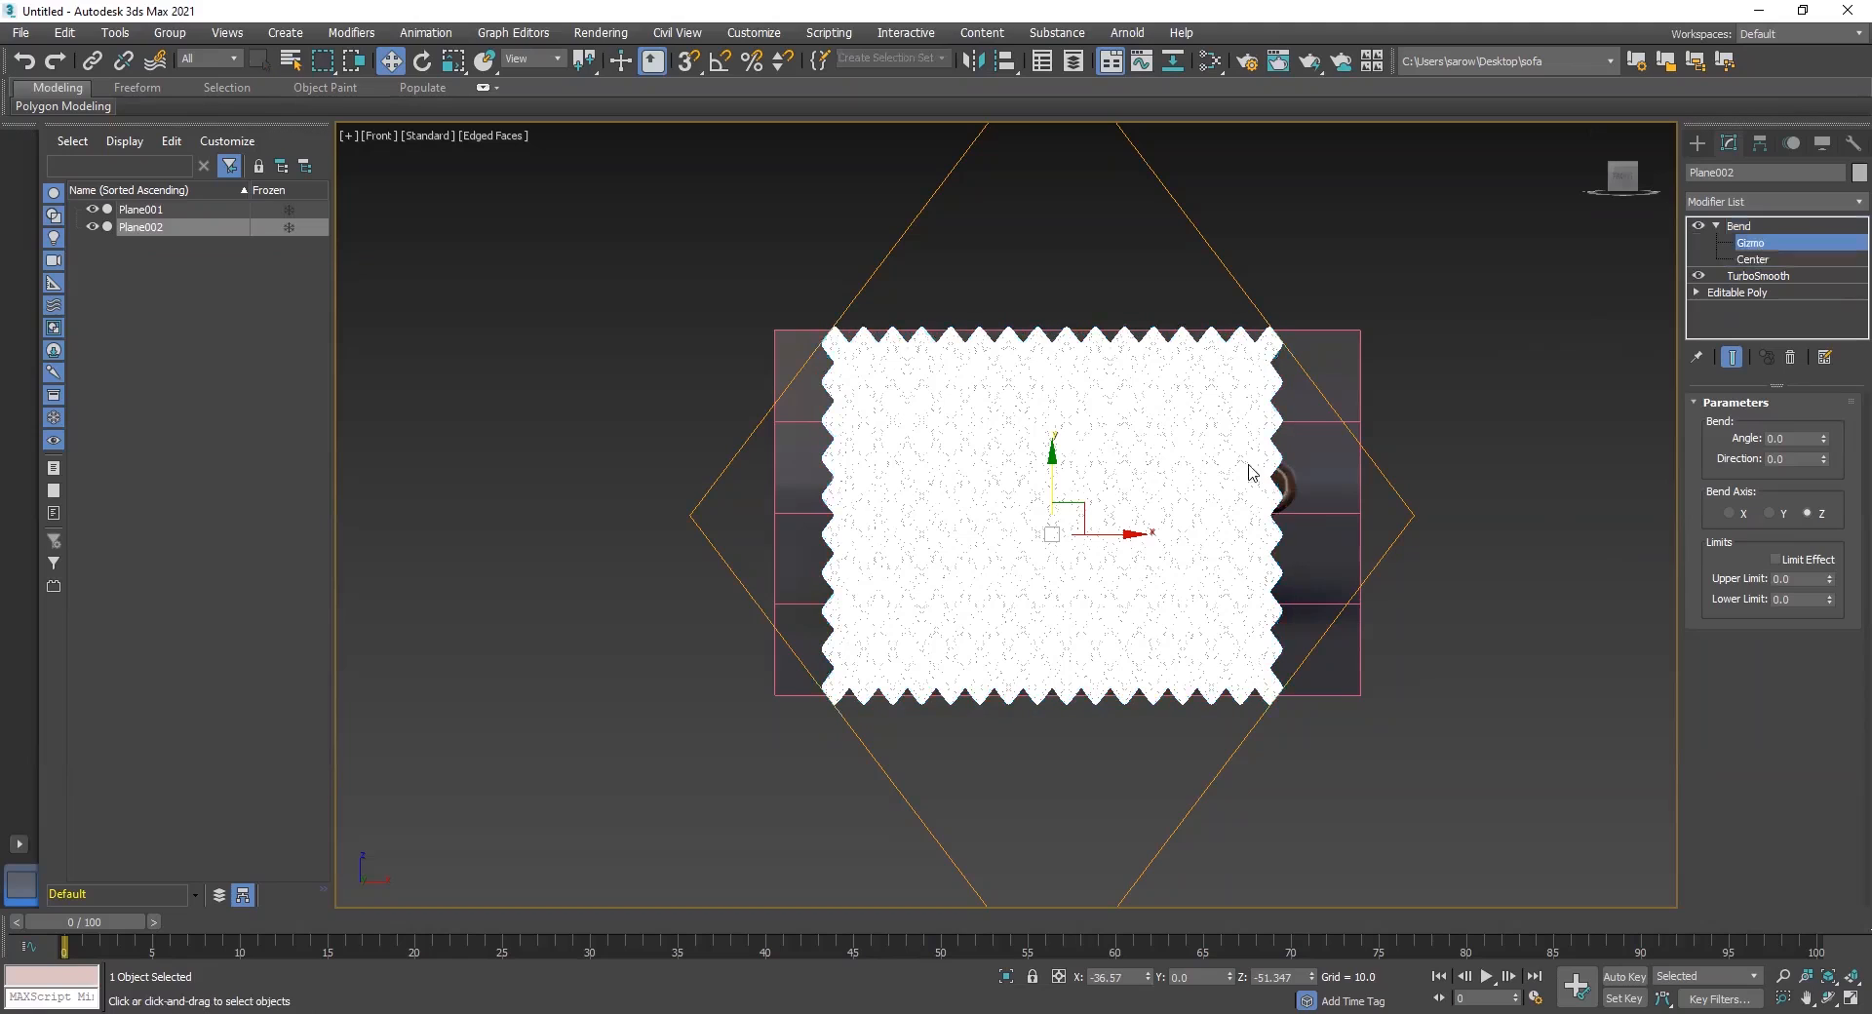
pyautogui.press('e')
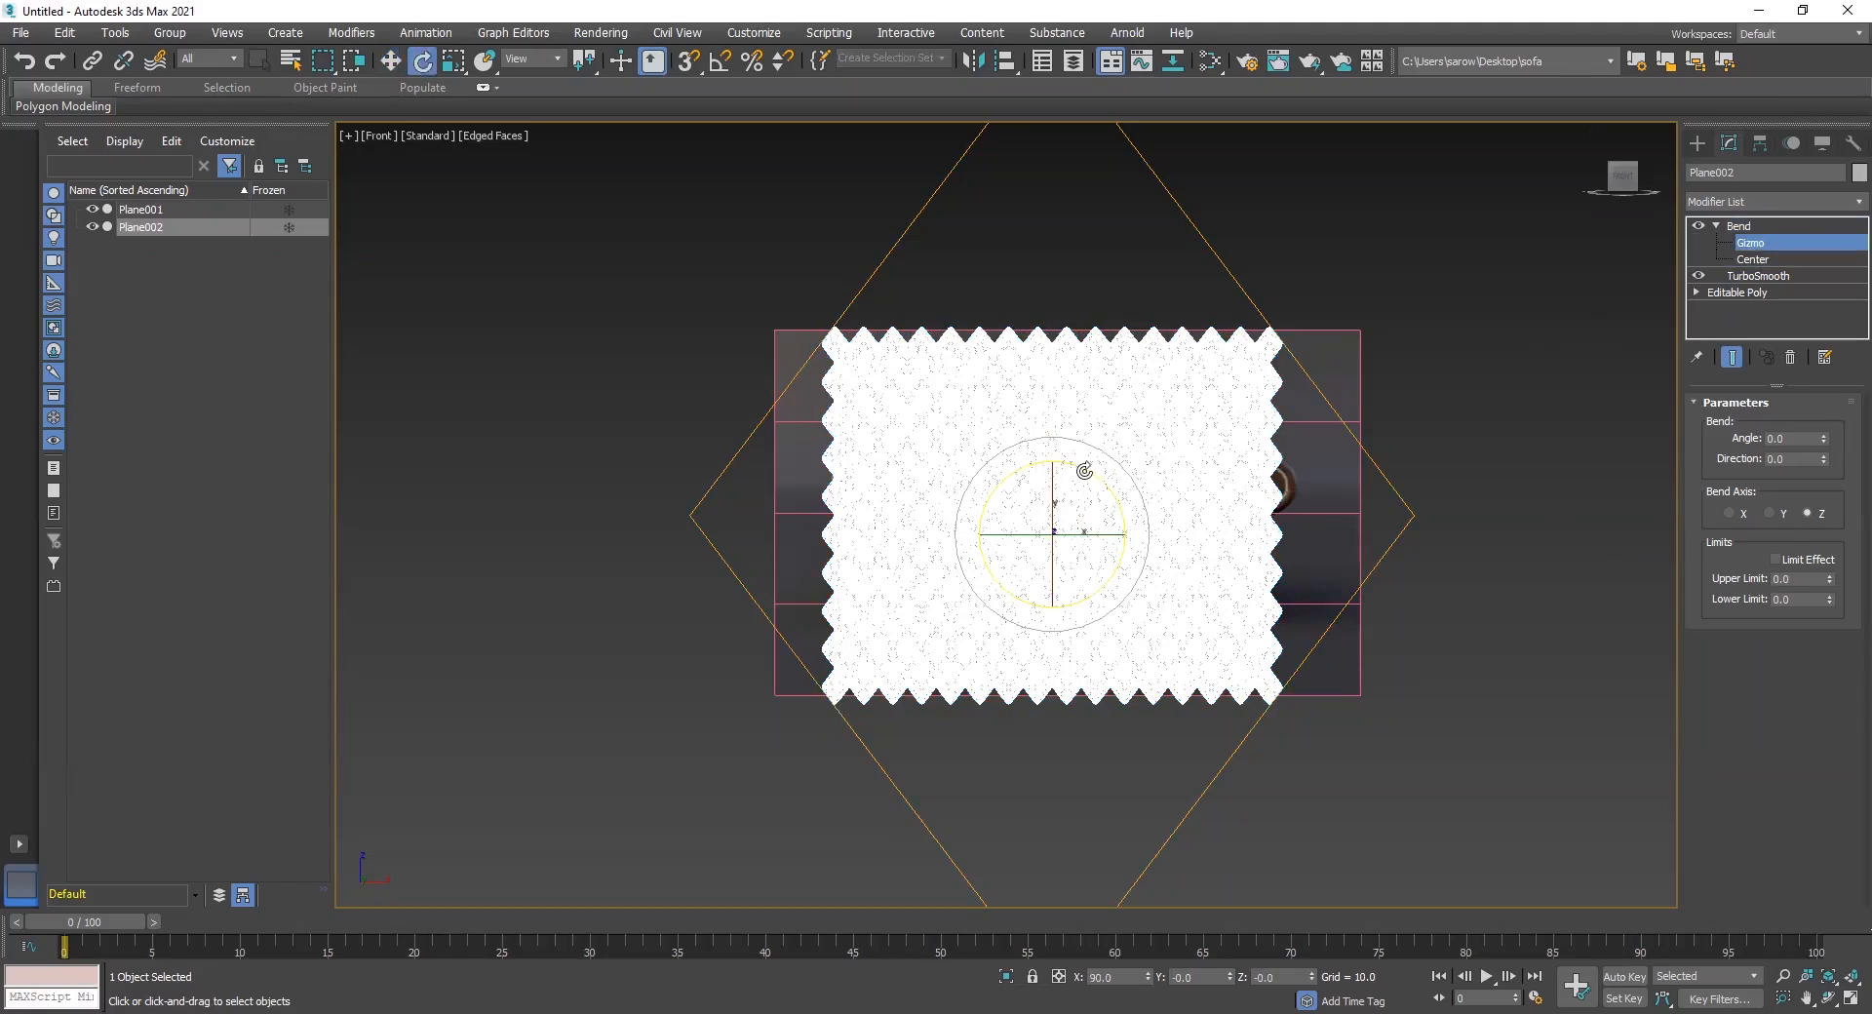
# Try rotating the Bend gizmo freehand by about -45.6 degrees around Z, undoing the rotations
pyautogui.moveTo(1104, 466); pyautogui.dragTo(1168, 500)
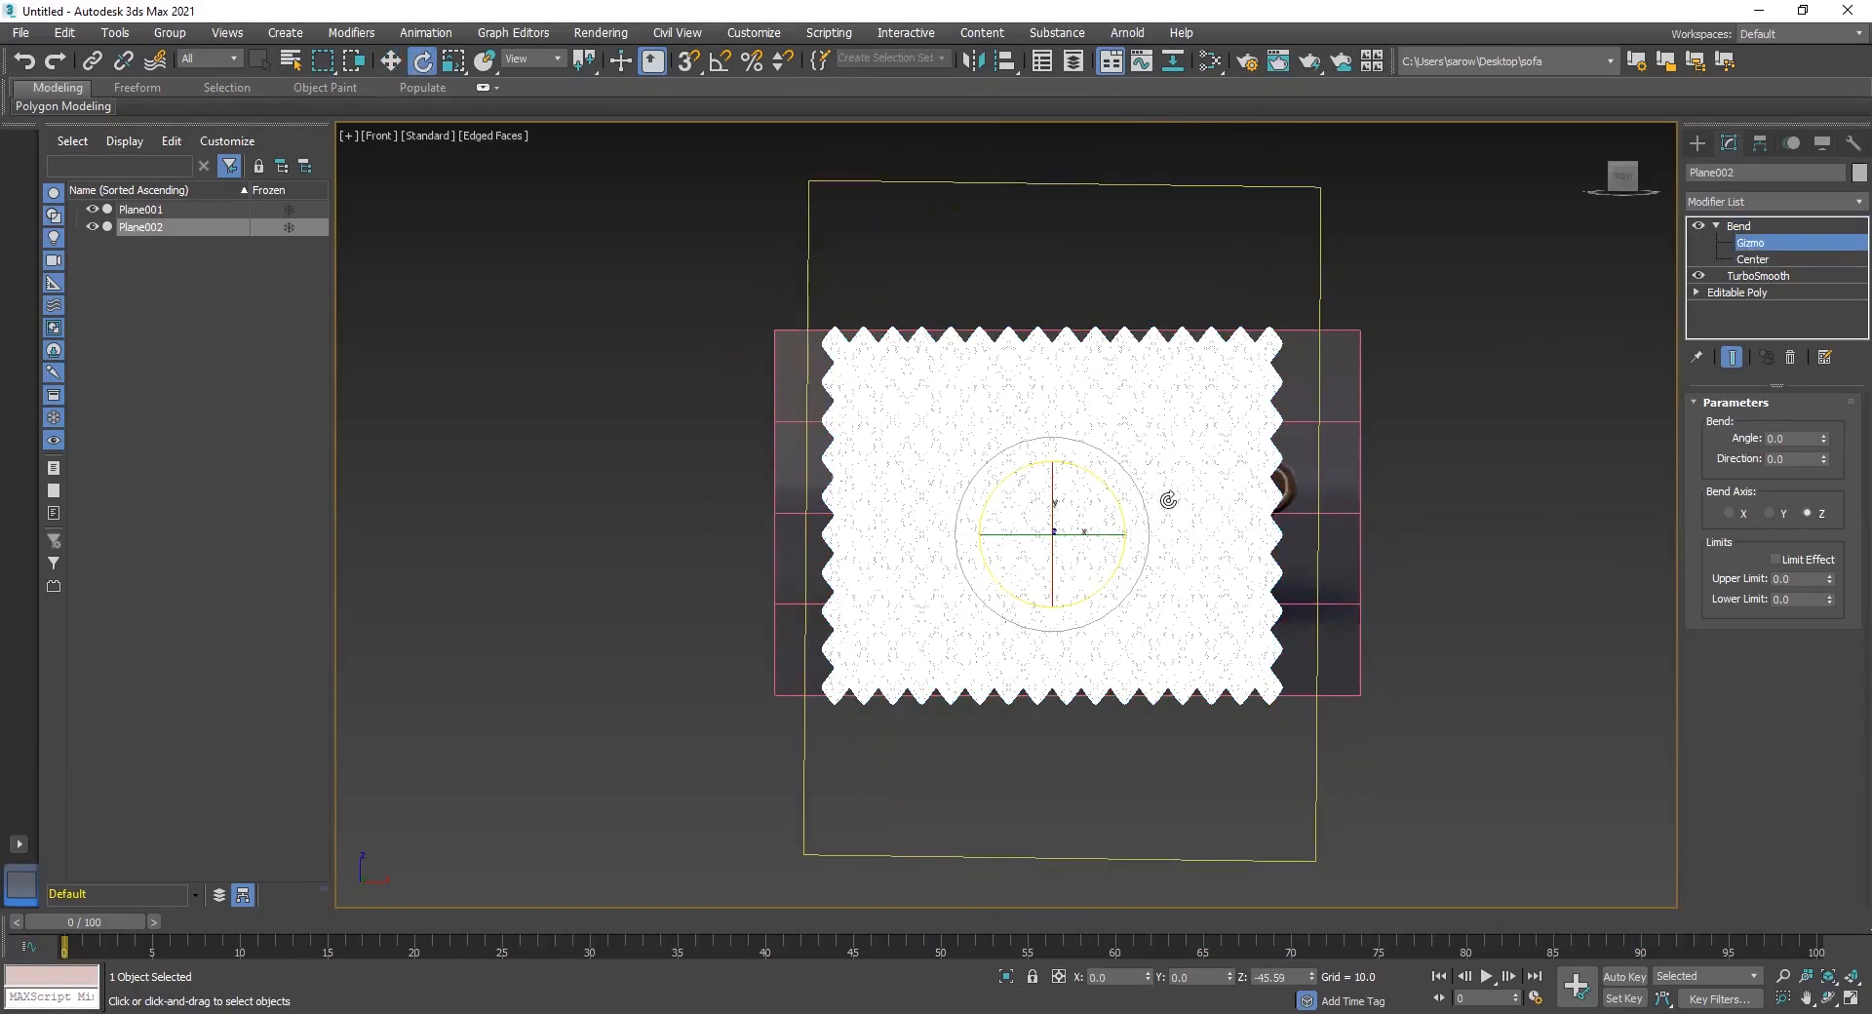
pyautogui.moveTo(1168, 500); pyautogui.dragTo(1169, 500)
pyautogui.hotkey('ctrl', 'z')
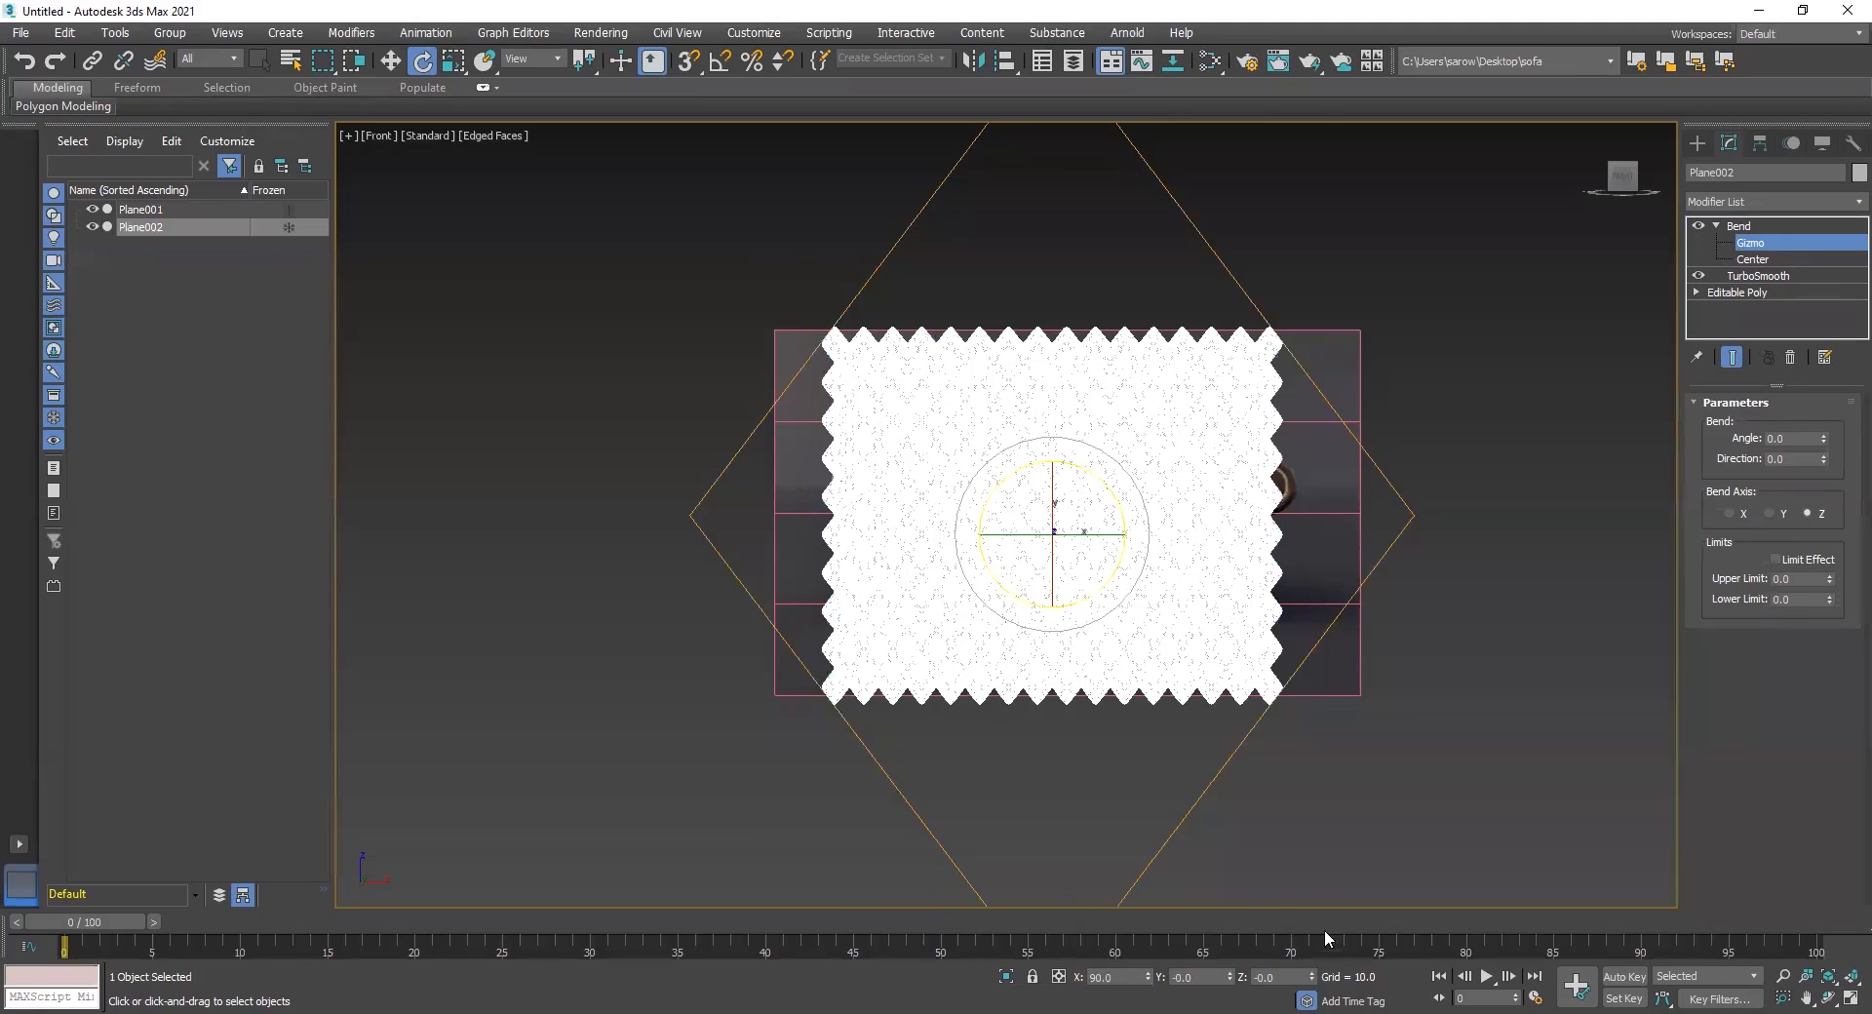
pyautogui.moveTo(1096, 477); pyautogui.dragTo(1170, 539)
pyautogui.hotkey('ctrl', 'z')
# Rotate the Bend gizmo around Z by an exact value so its frame aligns with the panel's straight sides
pyautogui.click(1285, 977)
pyautogui.press('Return')
pyautogui.moveTo(1443, 643); pyautogui.dragTo(1402, 663, button='middle')
pyautogui.scroll(2, 1214, 527)
pyautogui.moveTo(1216, 594); pyautogui.dragTo(1342, 623, button='middle')
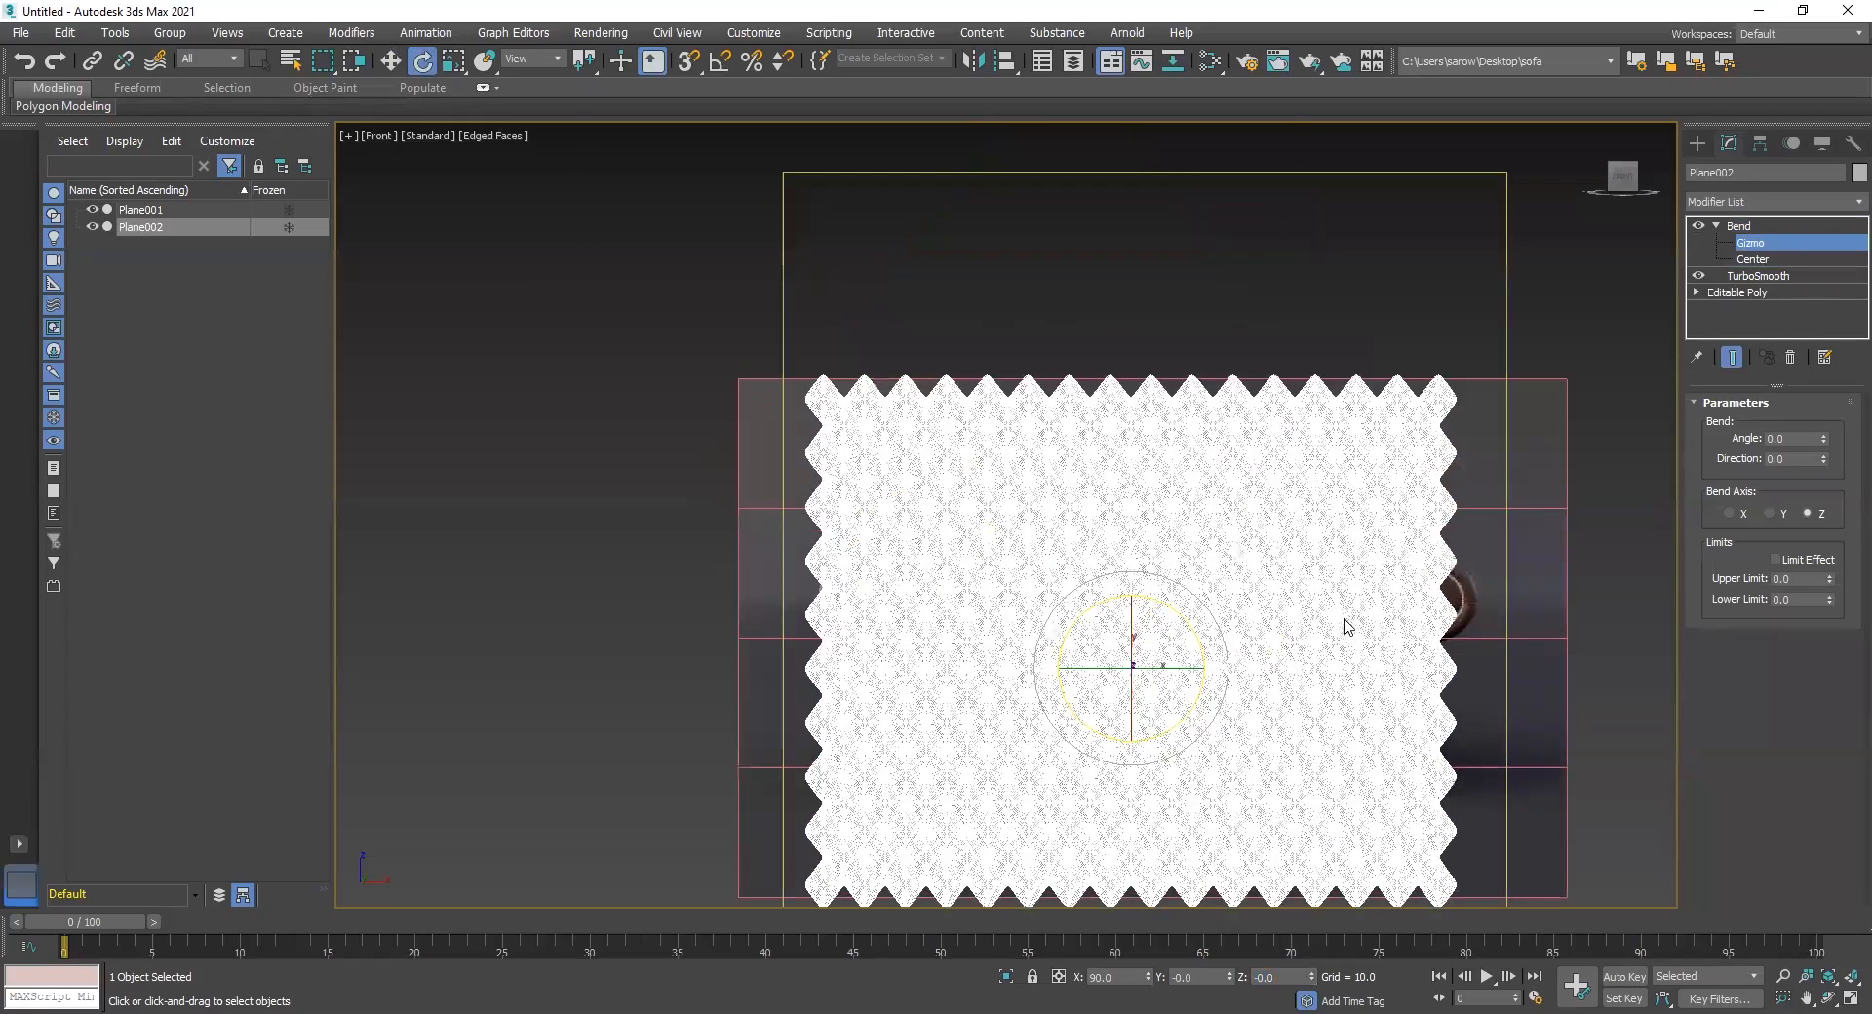
# Try changing the Bend angle in the Front view, undo it, and switch to the Perspective view
pyautogui.moveTo(1824, 436); pyautogui.dragTo(1800, 303)
pyautogui.hotkey('ctrl', 'z')
pyautogui.hotkey('alt', 'w')
pyautogui.click(1390, 786)
pyautogui.hotkey('alt', 'w')
pyautogui.scroll(-6, 1341, 606)
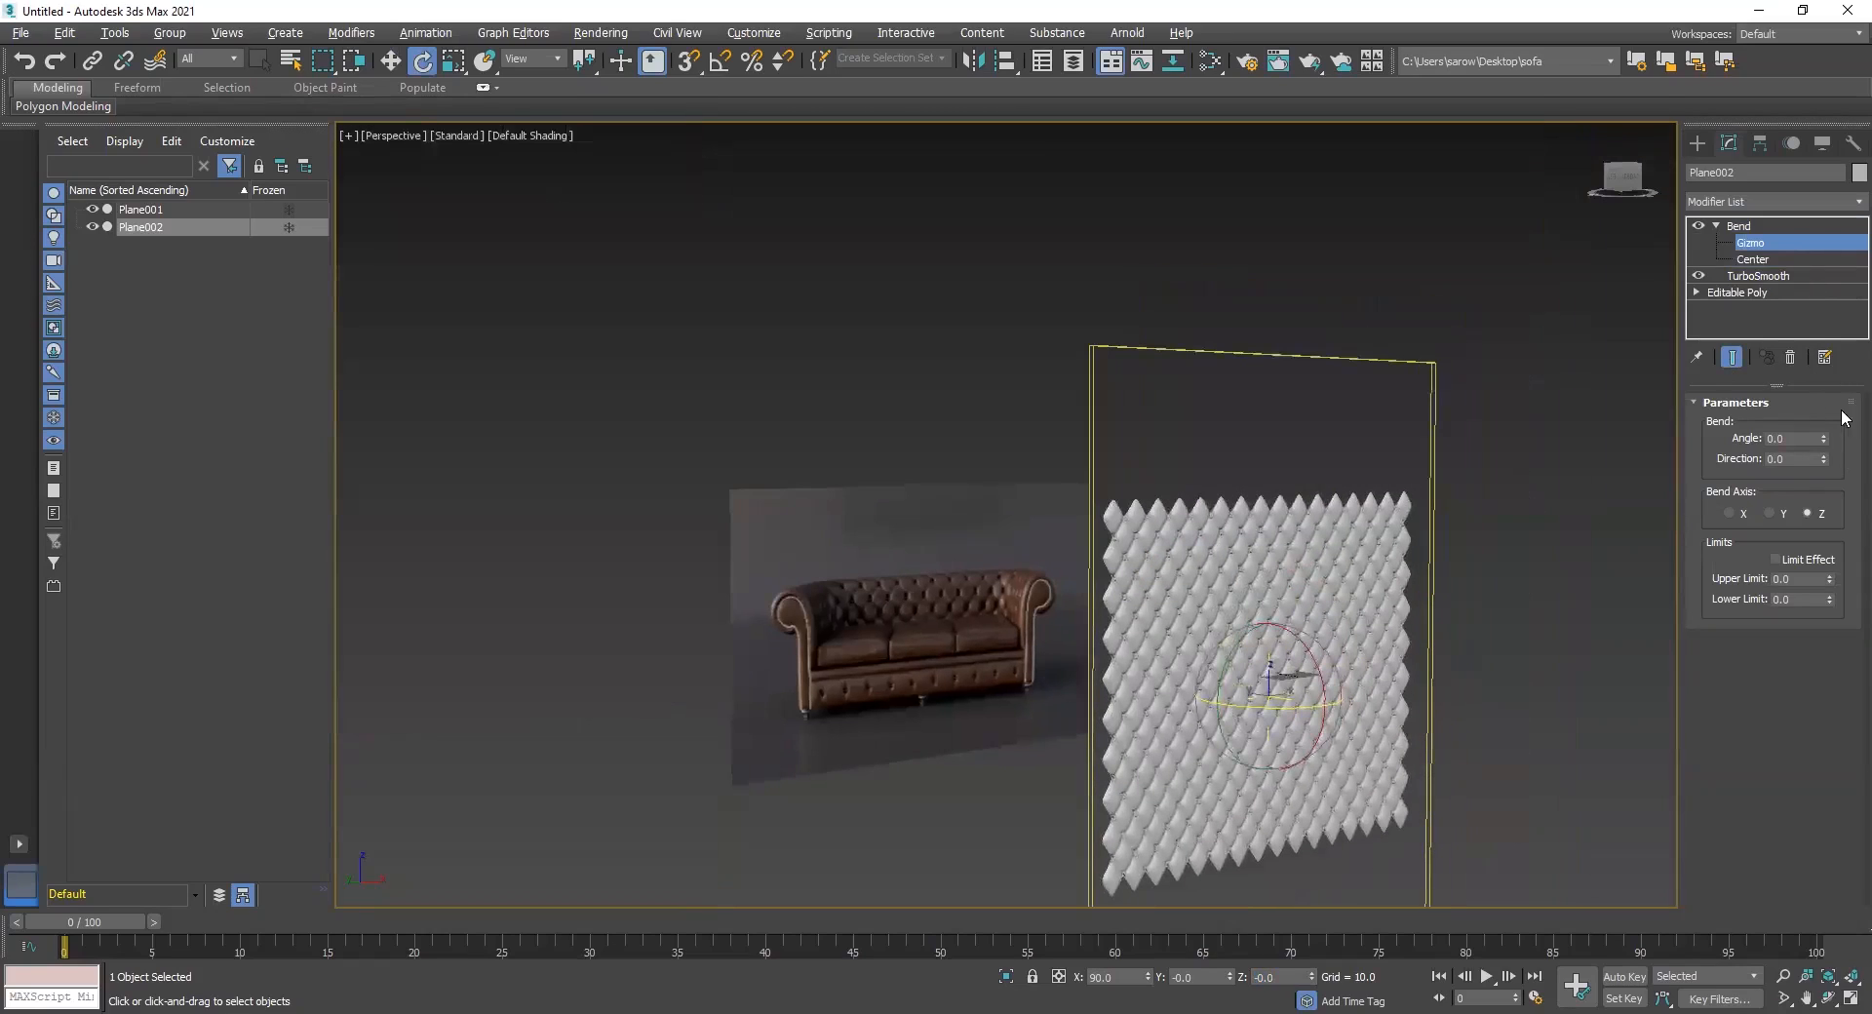
# Switch the Bend axis to X and try out different bend angles up to about 241.5
pyautogui.moveTo(1824, 441); pyautogui.dragTo(1809, 499)
pyautogui.moveTo(1822, 437)
pyautogui.mouseDown()
pyautogui.moveTo(1822, 401)
pyautogui.moveTo(1815, 467)
pyautogui.mouseUp()
pyautogui.hotkey('ctrl', 'z')
pyautogui.moveTo(1829, 445); pyautogui.dragTo(1763, 965)
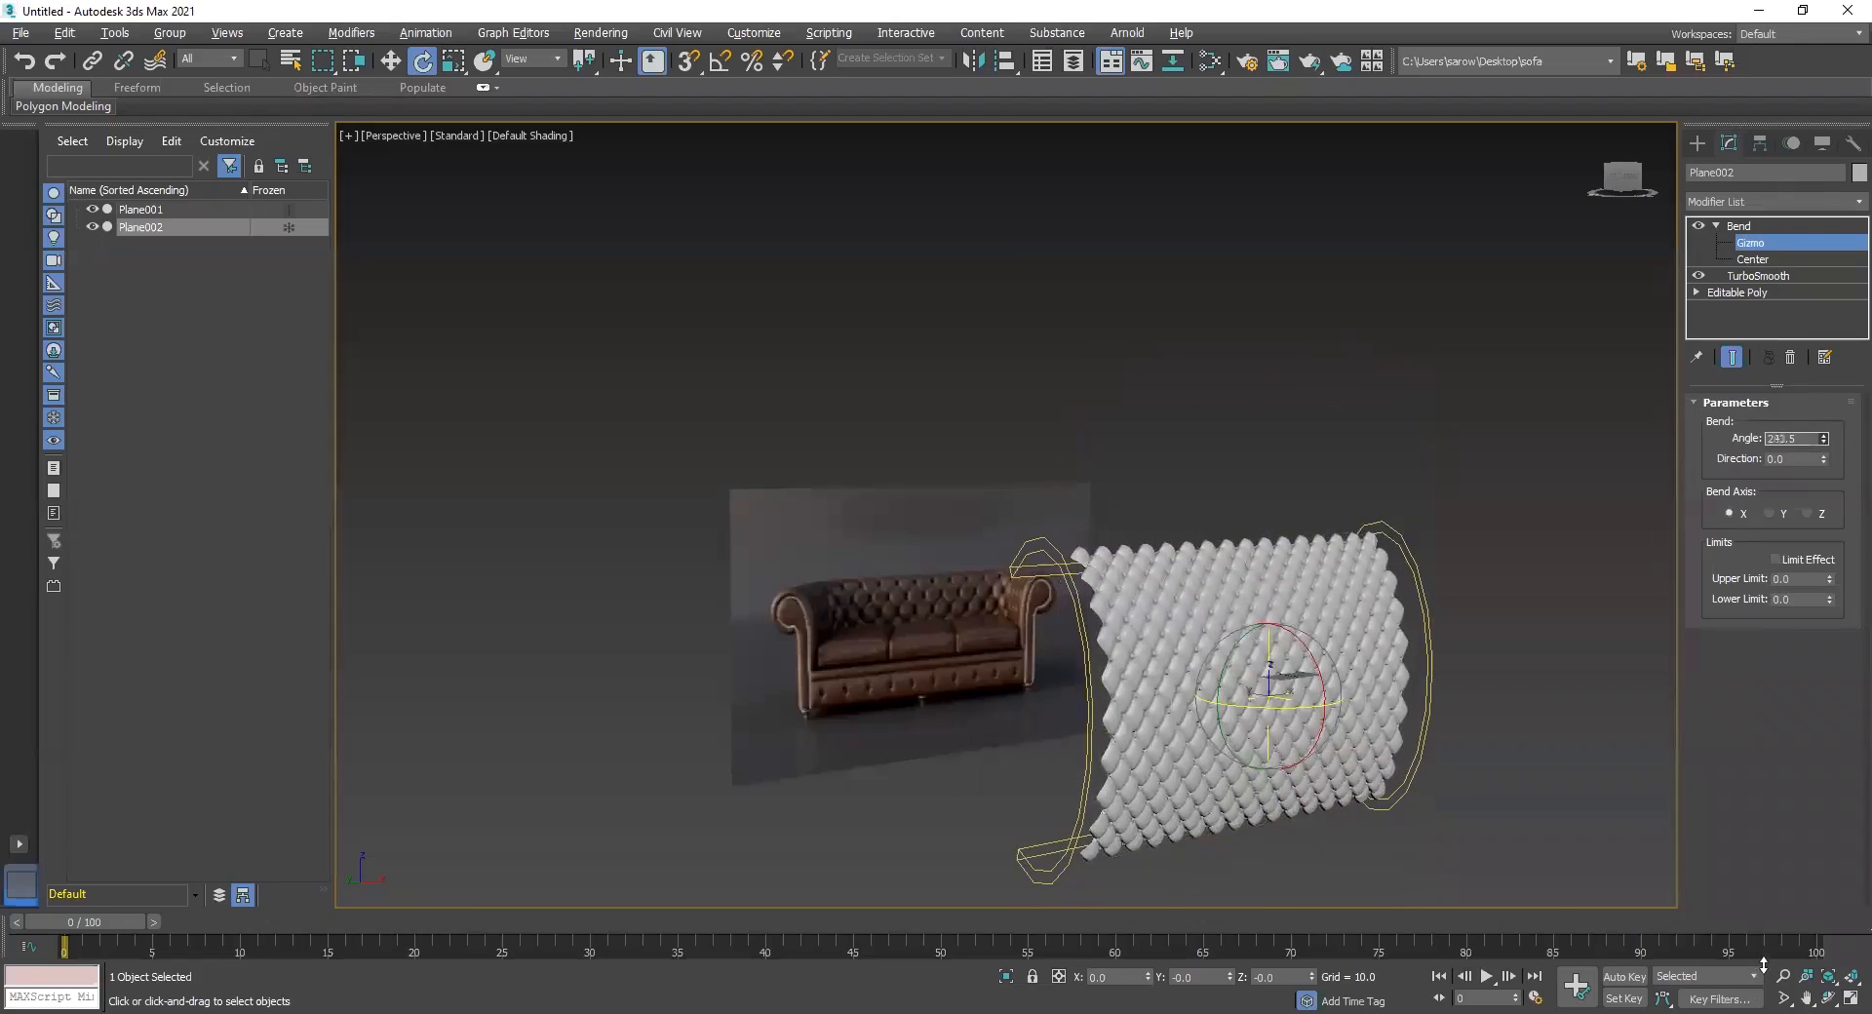
pyautogui.rightClick(1763, 965)
# Set the Bend angle to 225 on the X axis and enable Limit Effect
pyautogui.scroll(3, 1250, 741)
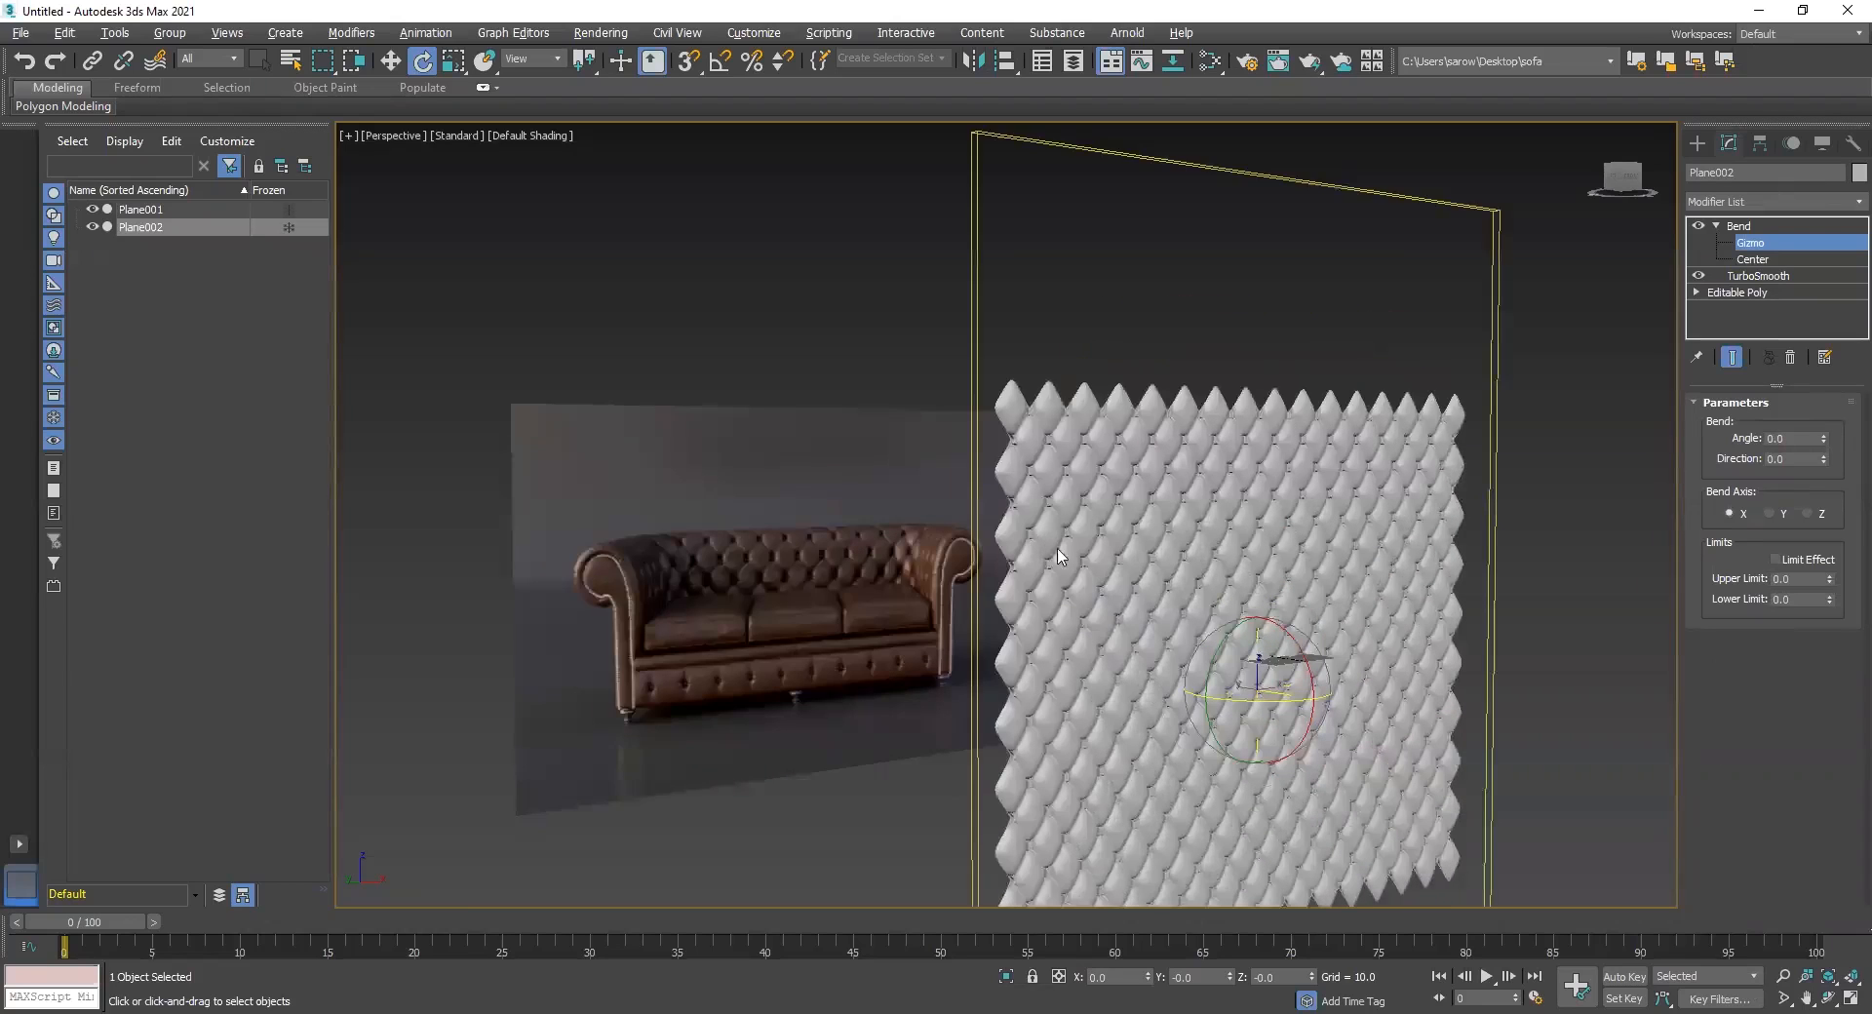
pyautogui.moveTo(1134, 648); pyautogui.dragTo(1091, 593, button='middle')
pyautogui.moveTo(1264, 627); pyautogui.dragTo(1265, 587, button='middle')
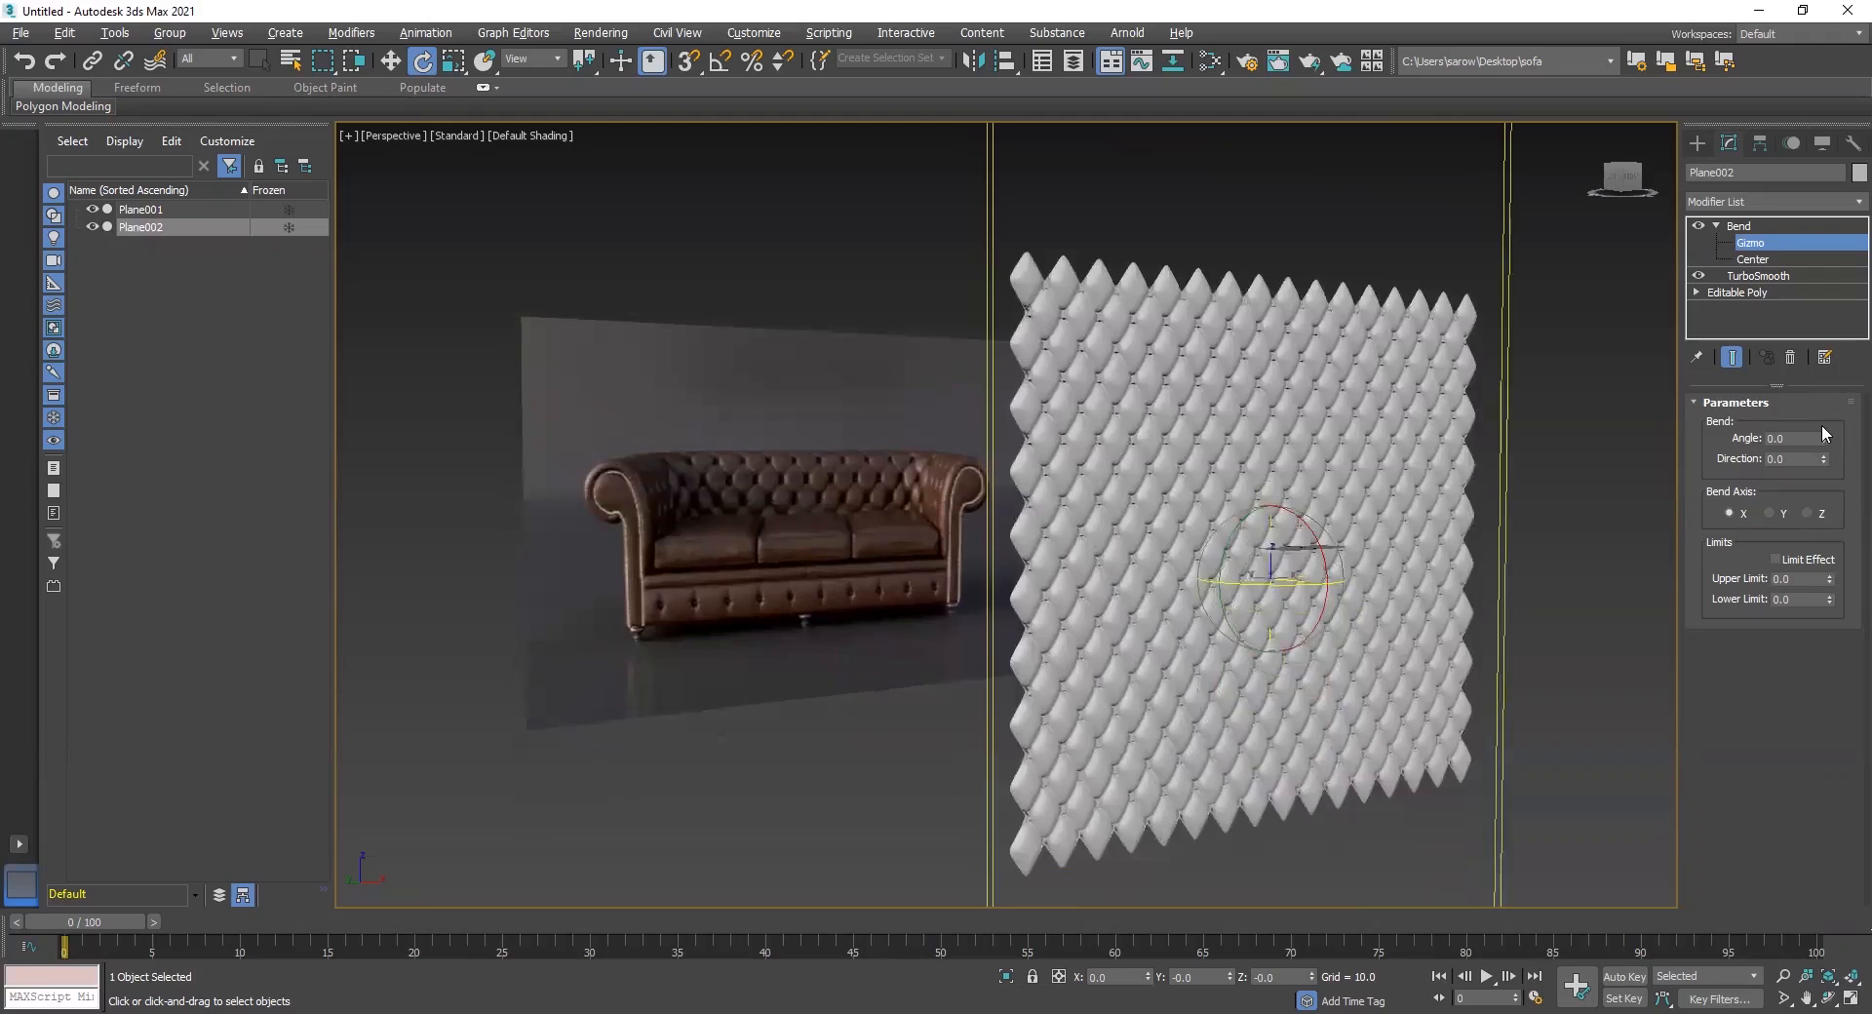
pyautogui.moveTo(1823, 439); pyautogui.dragTo(1773, 365)
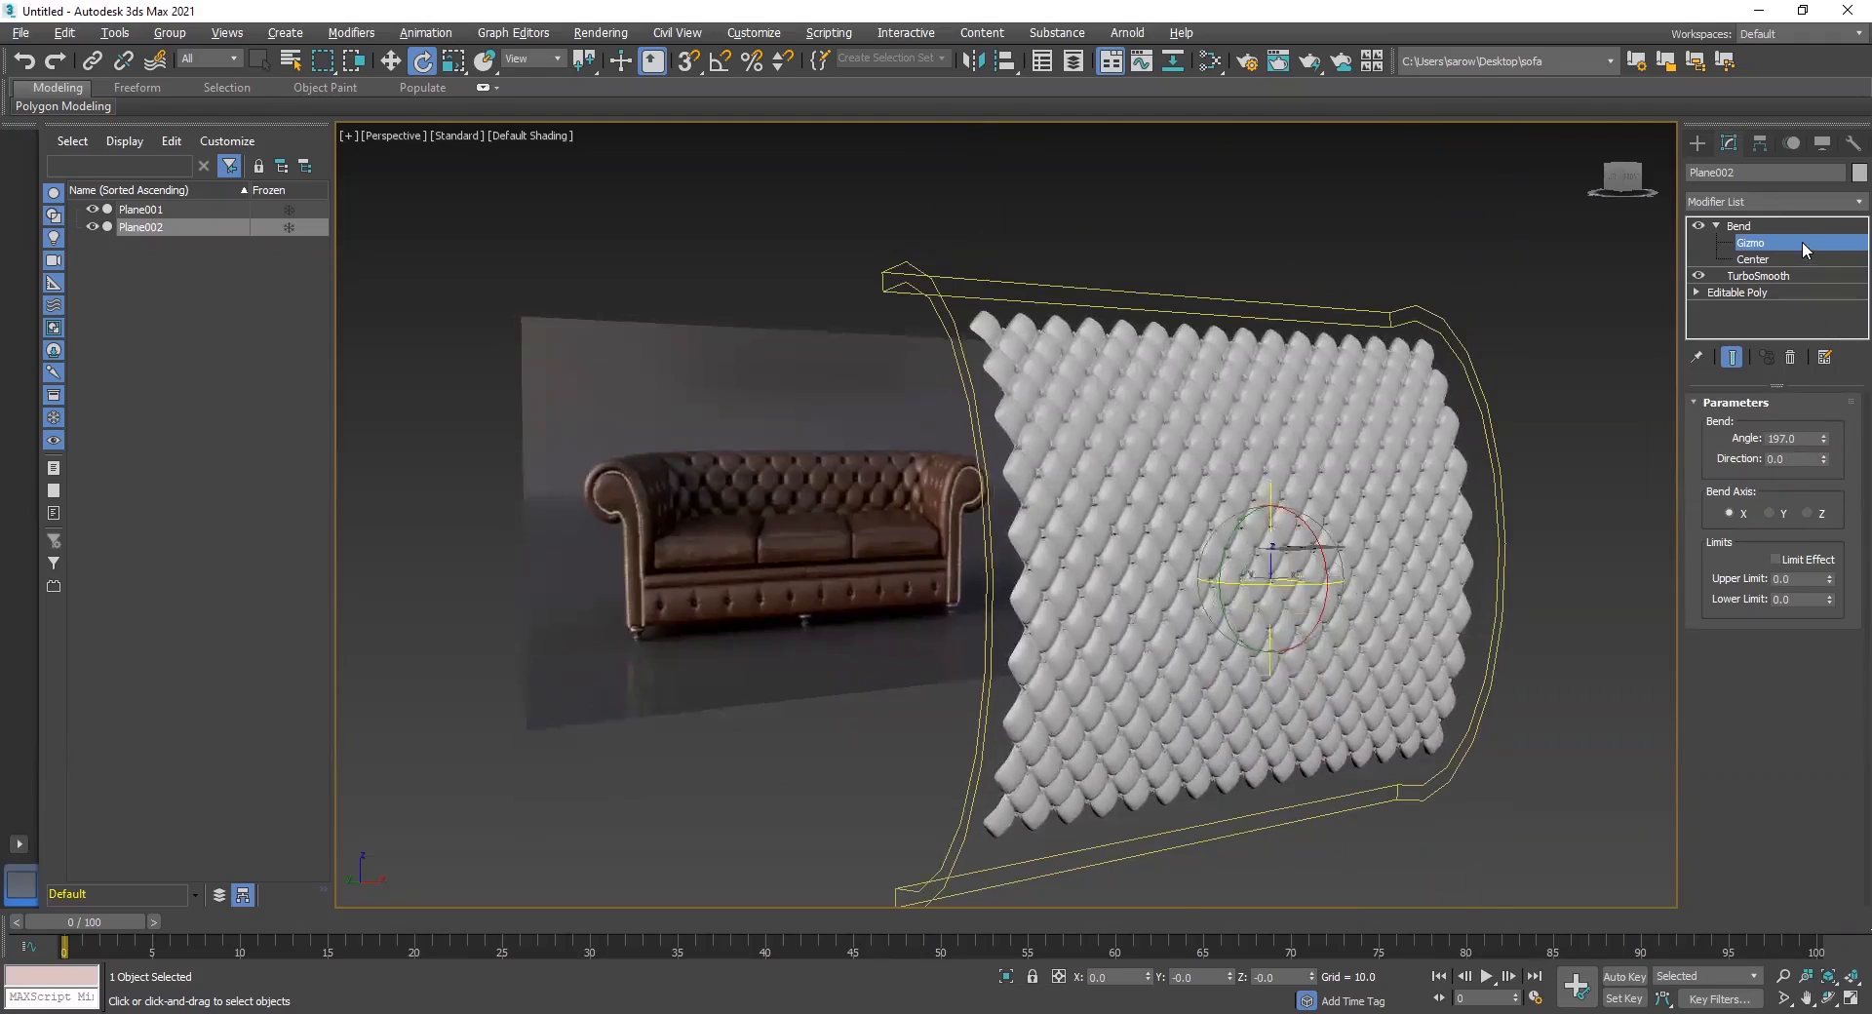
pyautogui.moveTo(1823, 439); pyautogui.dragTo(1825, 382)
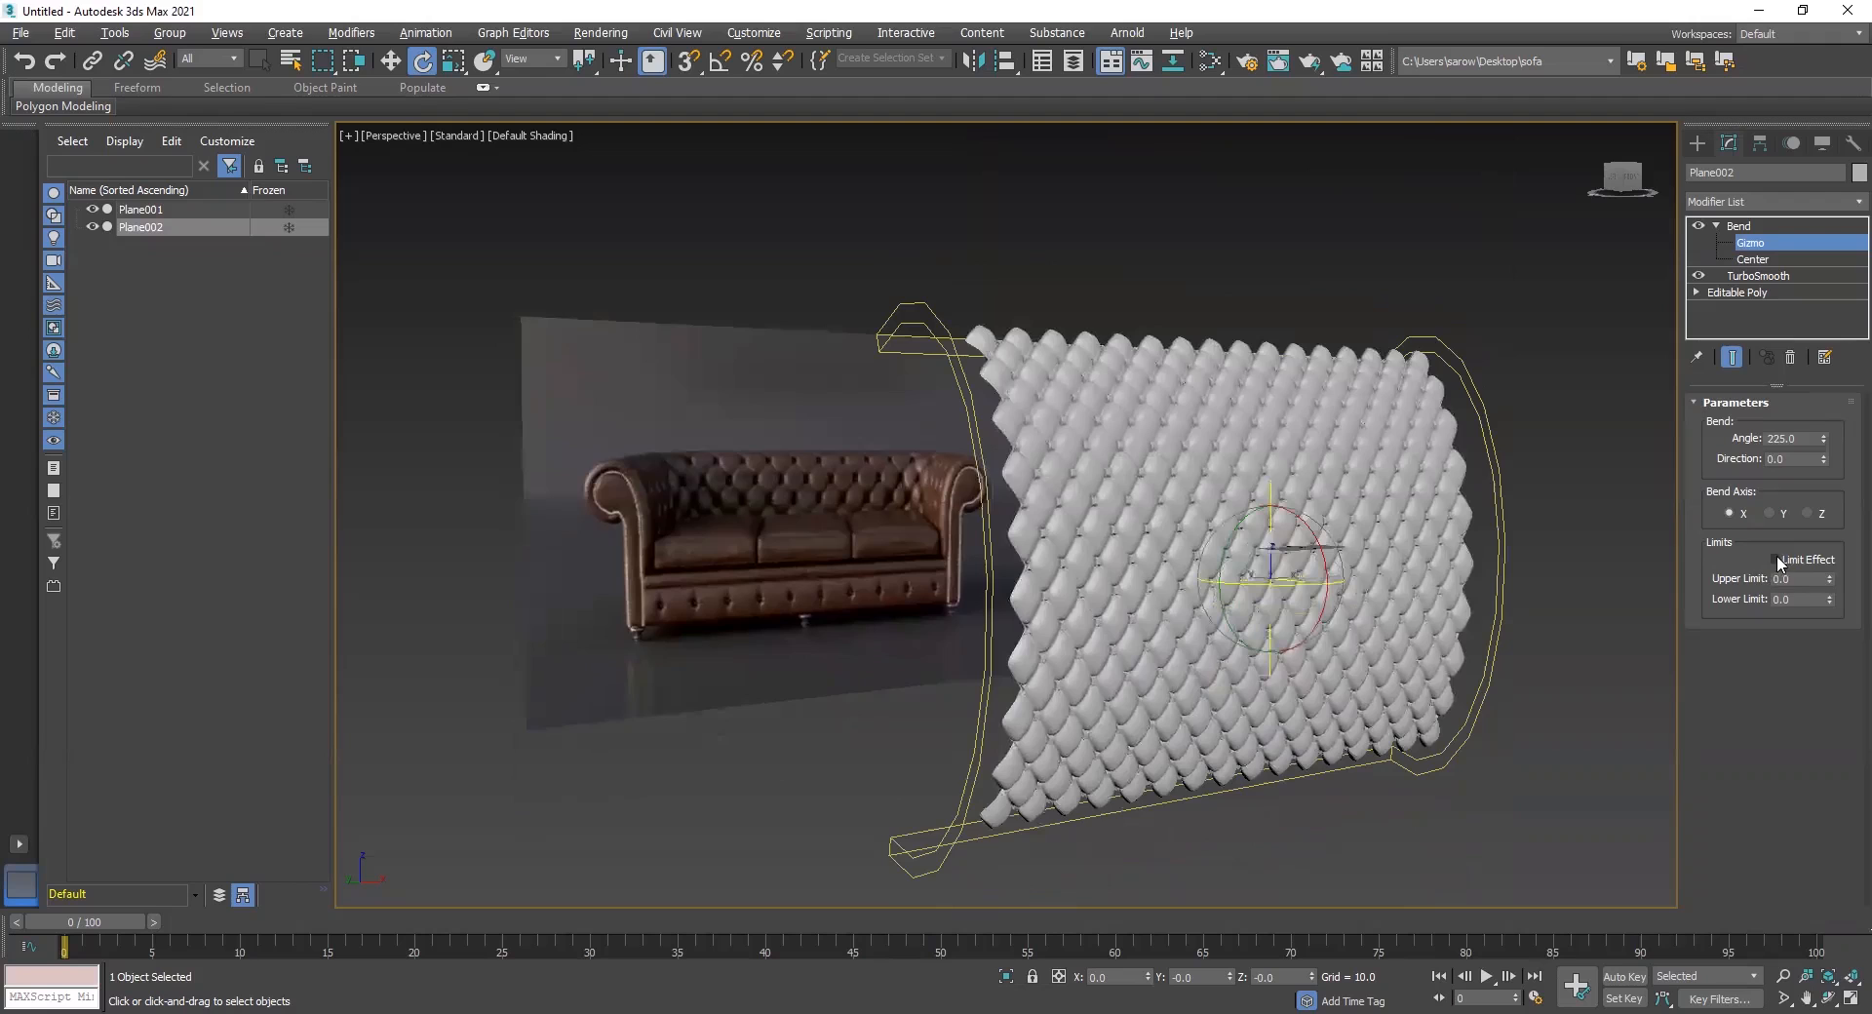
pyautogui.click(1775, 559)
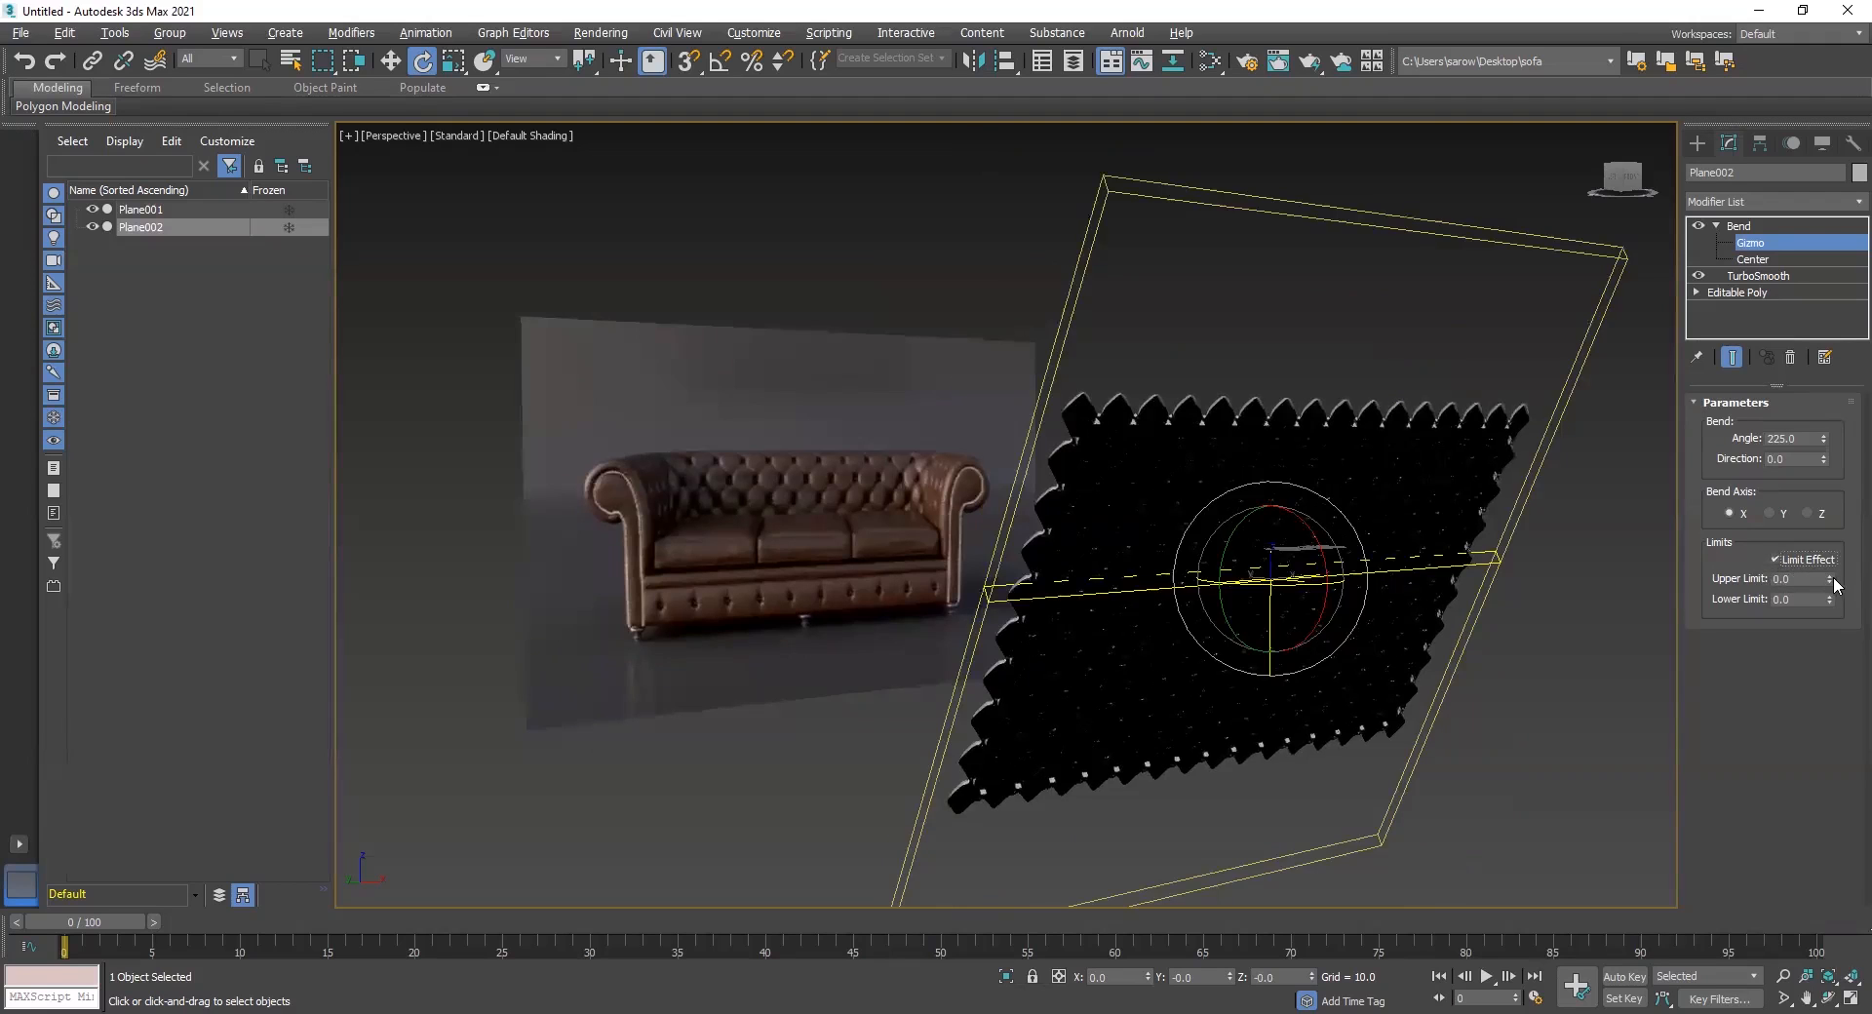
# Try small upper and lower limits for the Bend on the tufted panel, then undo them
pyautogui.moveTo(1830, 579); pyautogui.dragTo(1714, 600)
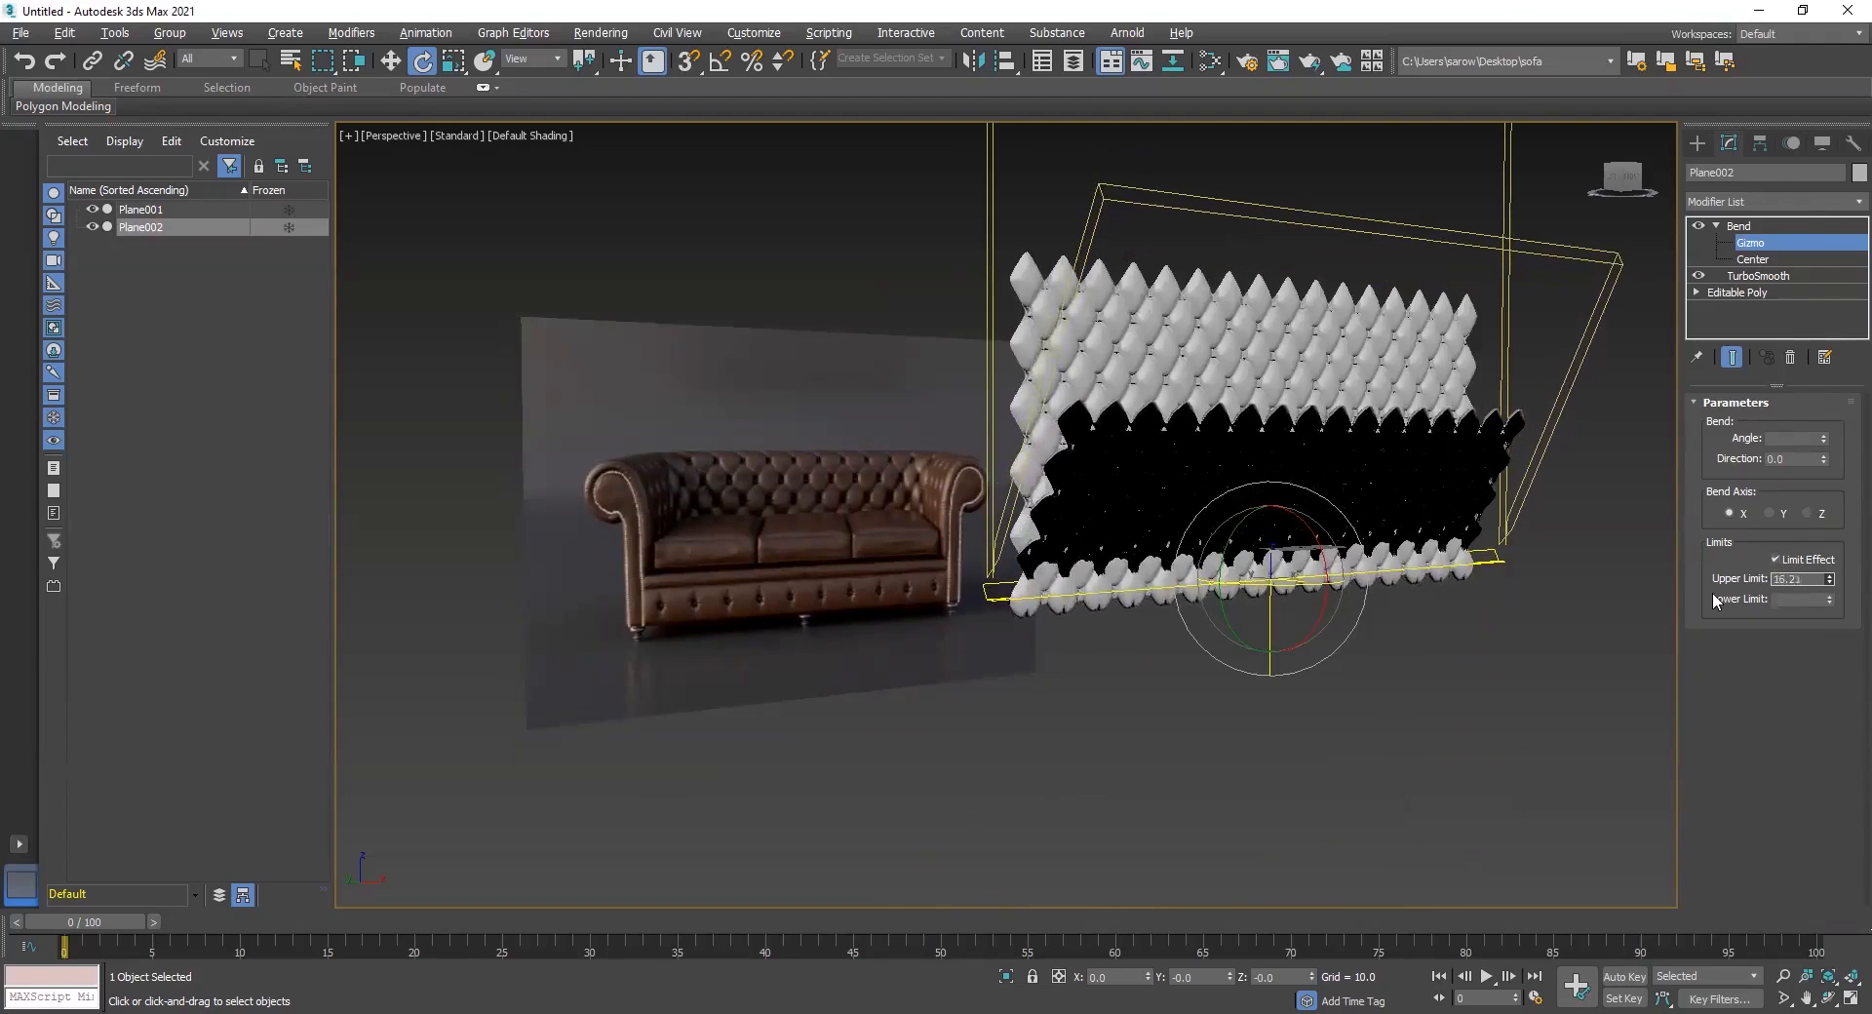
pyautogui.rightClick(1714, 599)
pyautogui.moveTo(1831, 603); pyautogui.dragTo(120, 558)
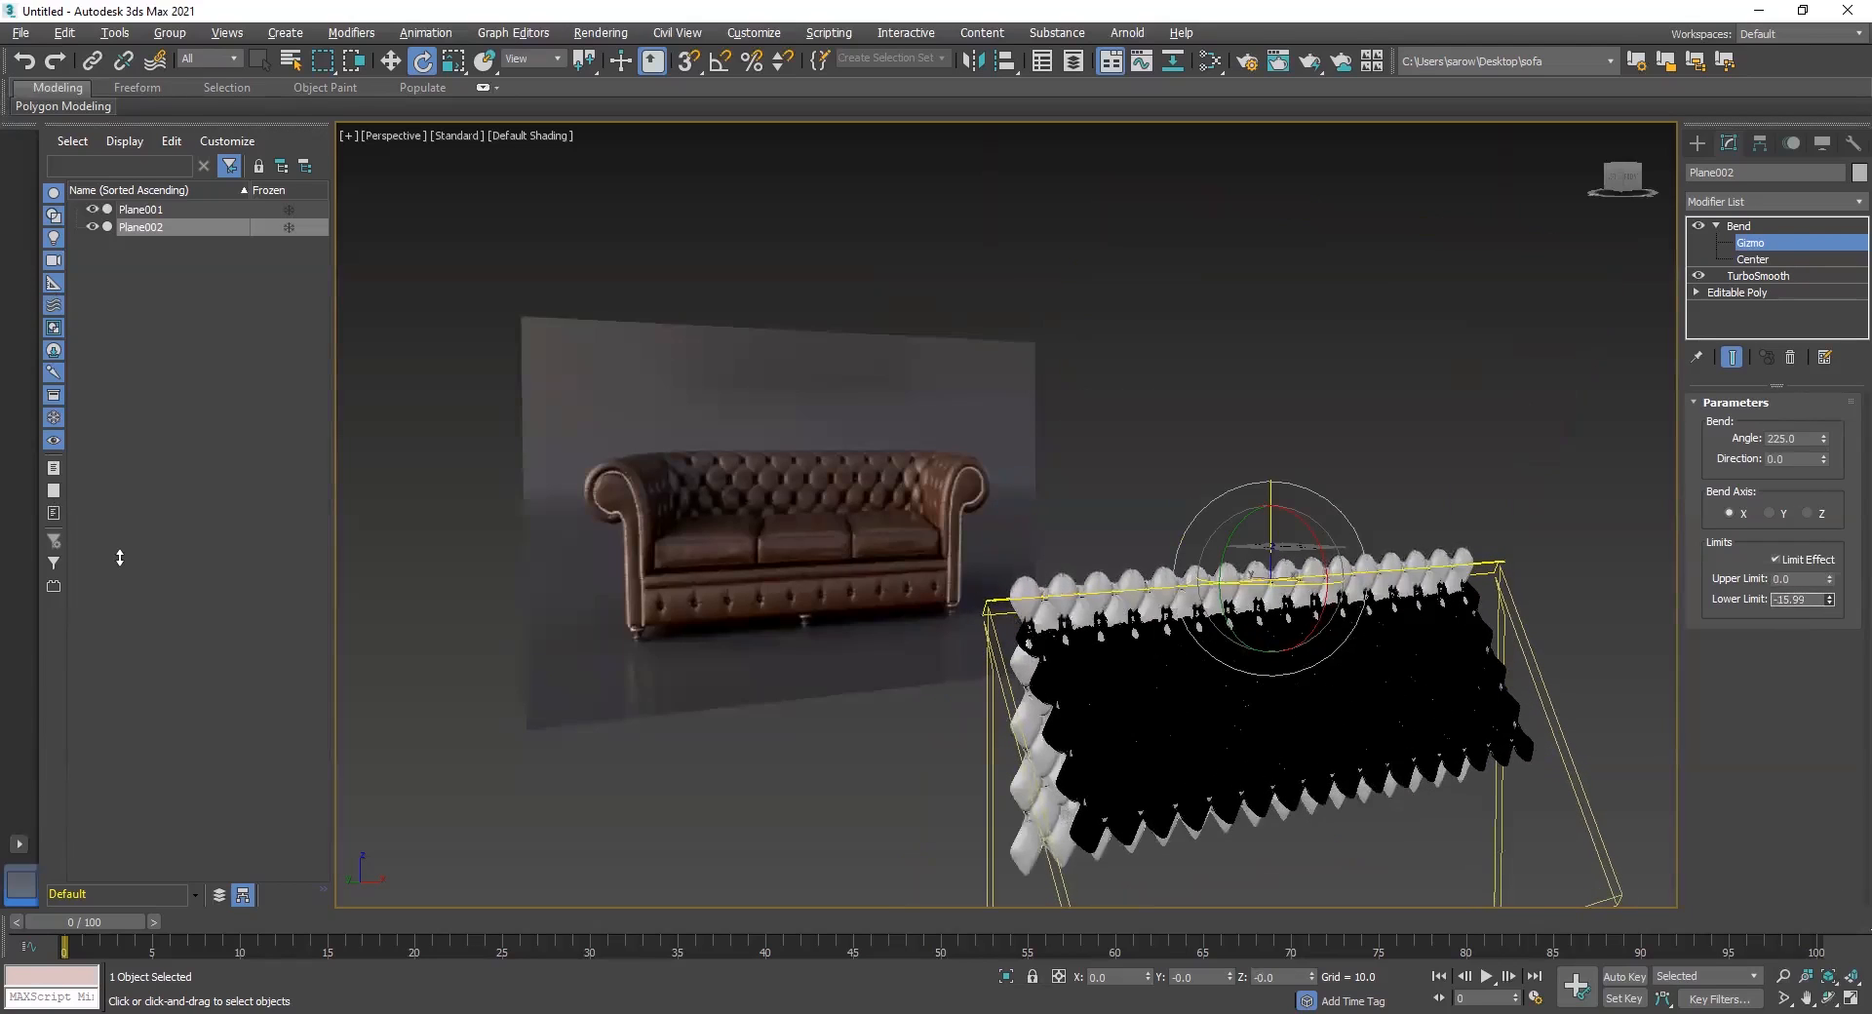
pyautogui.hotkey('ctrl', 'z')
# Try Bend upper limits of 1000 and 5000, then set the upper limit to 500
pyautogui.click(1798, 579)
pyautogui.write('10')
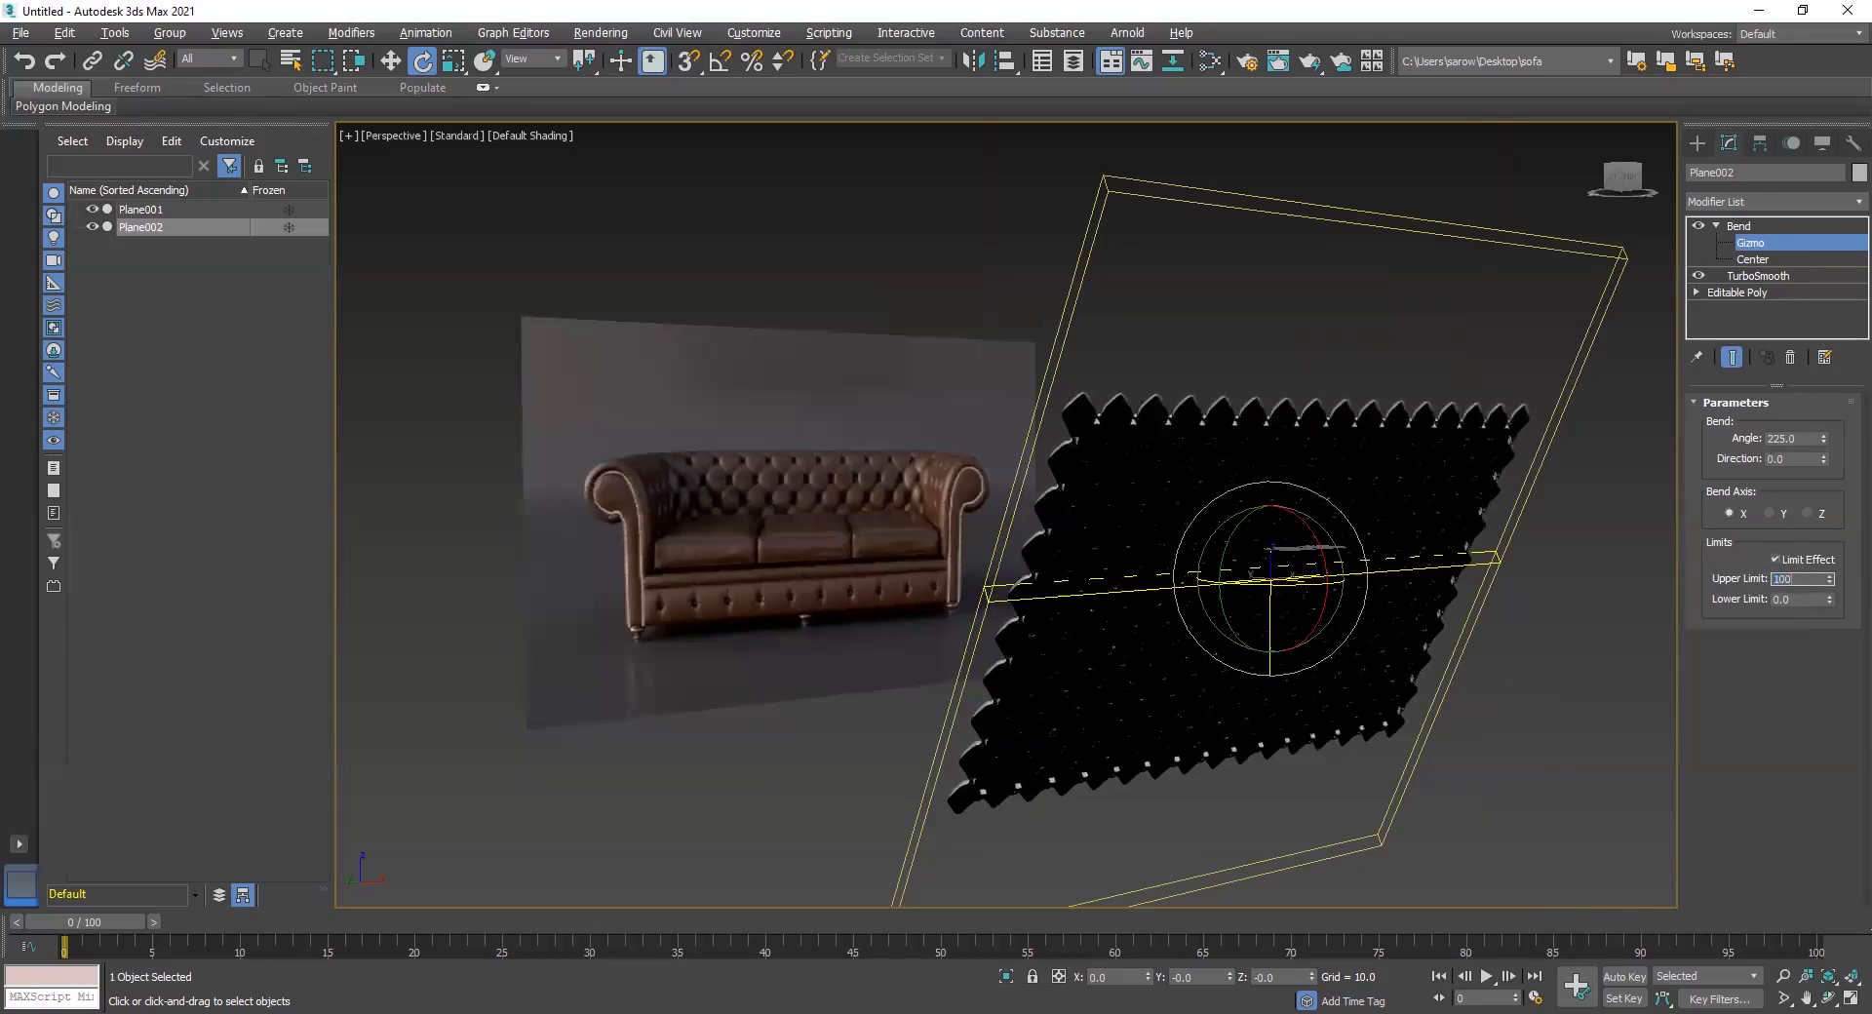
pyautogui.write('0')
pyautogui.press('Return')
pyautogui.write('1')
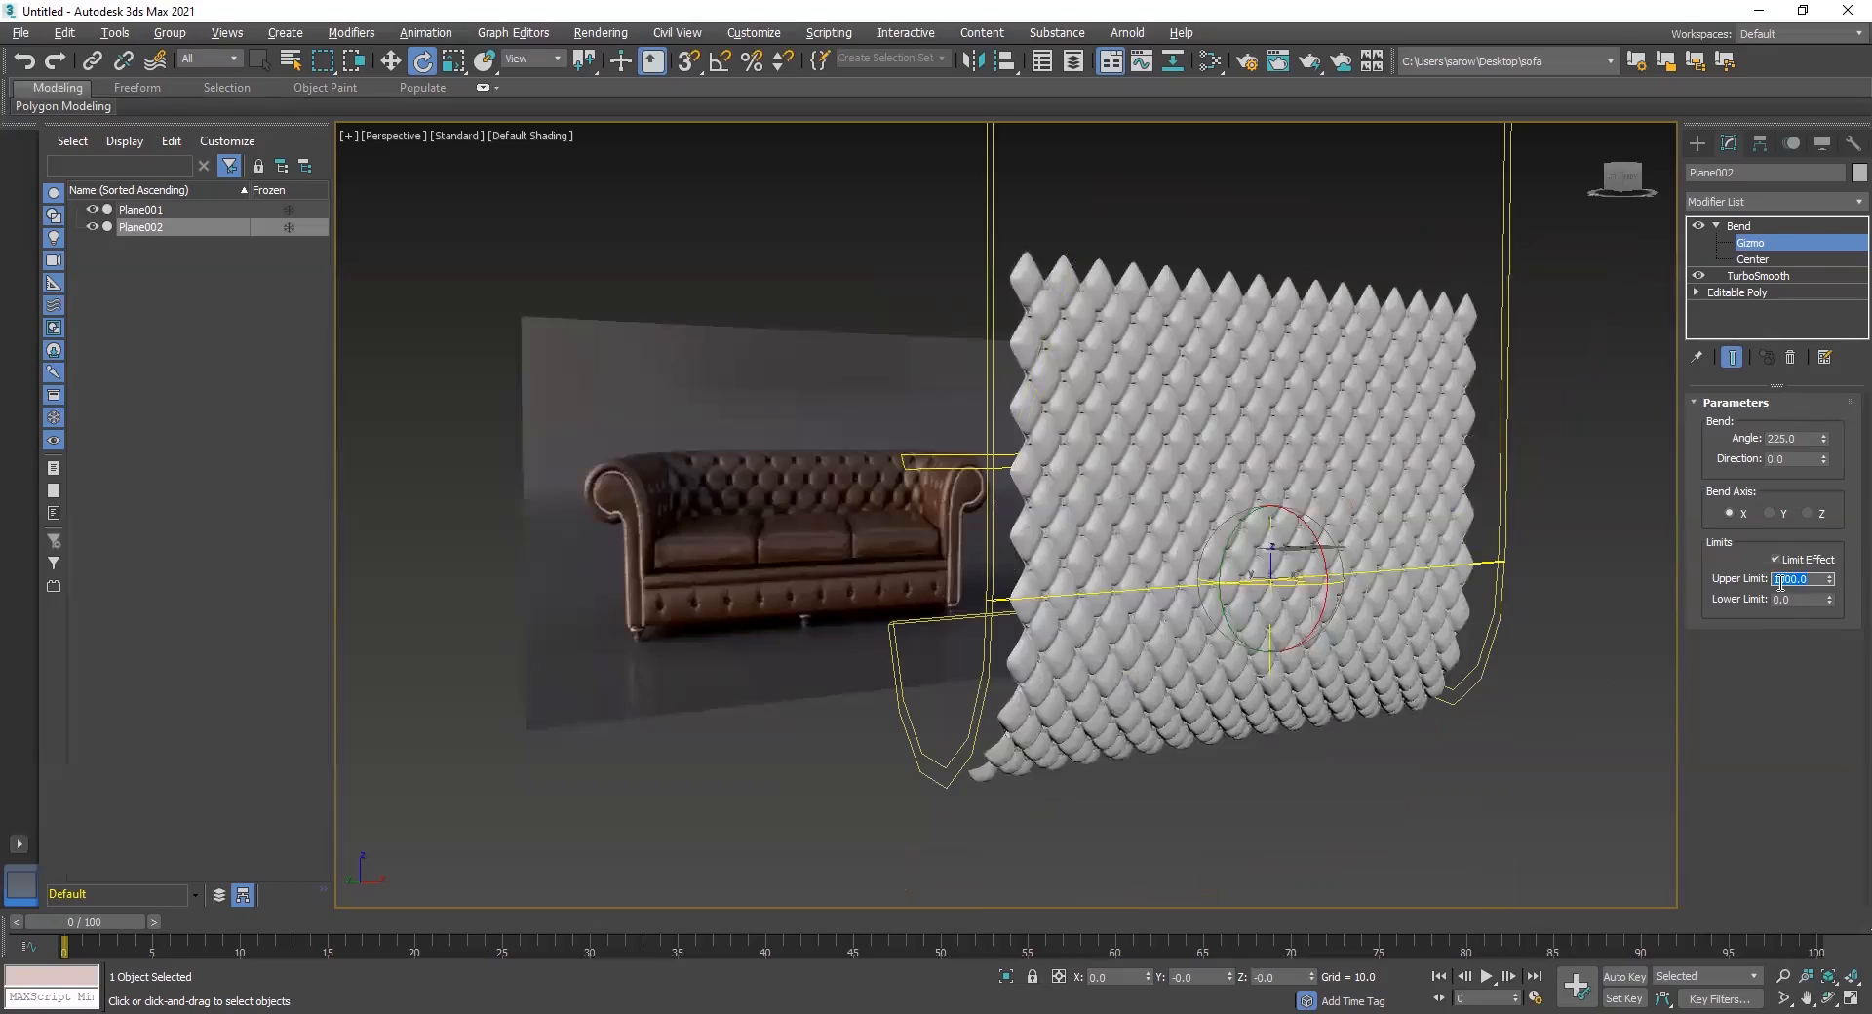
pyautogui.rightClick(1830, 582)
pyautogui.moveTo(1800, 601); pyautogui.dragTo(1707, 603)
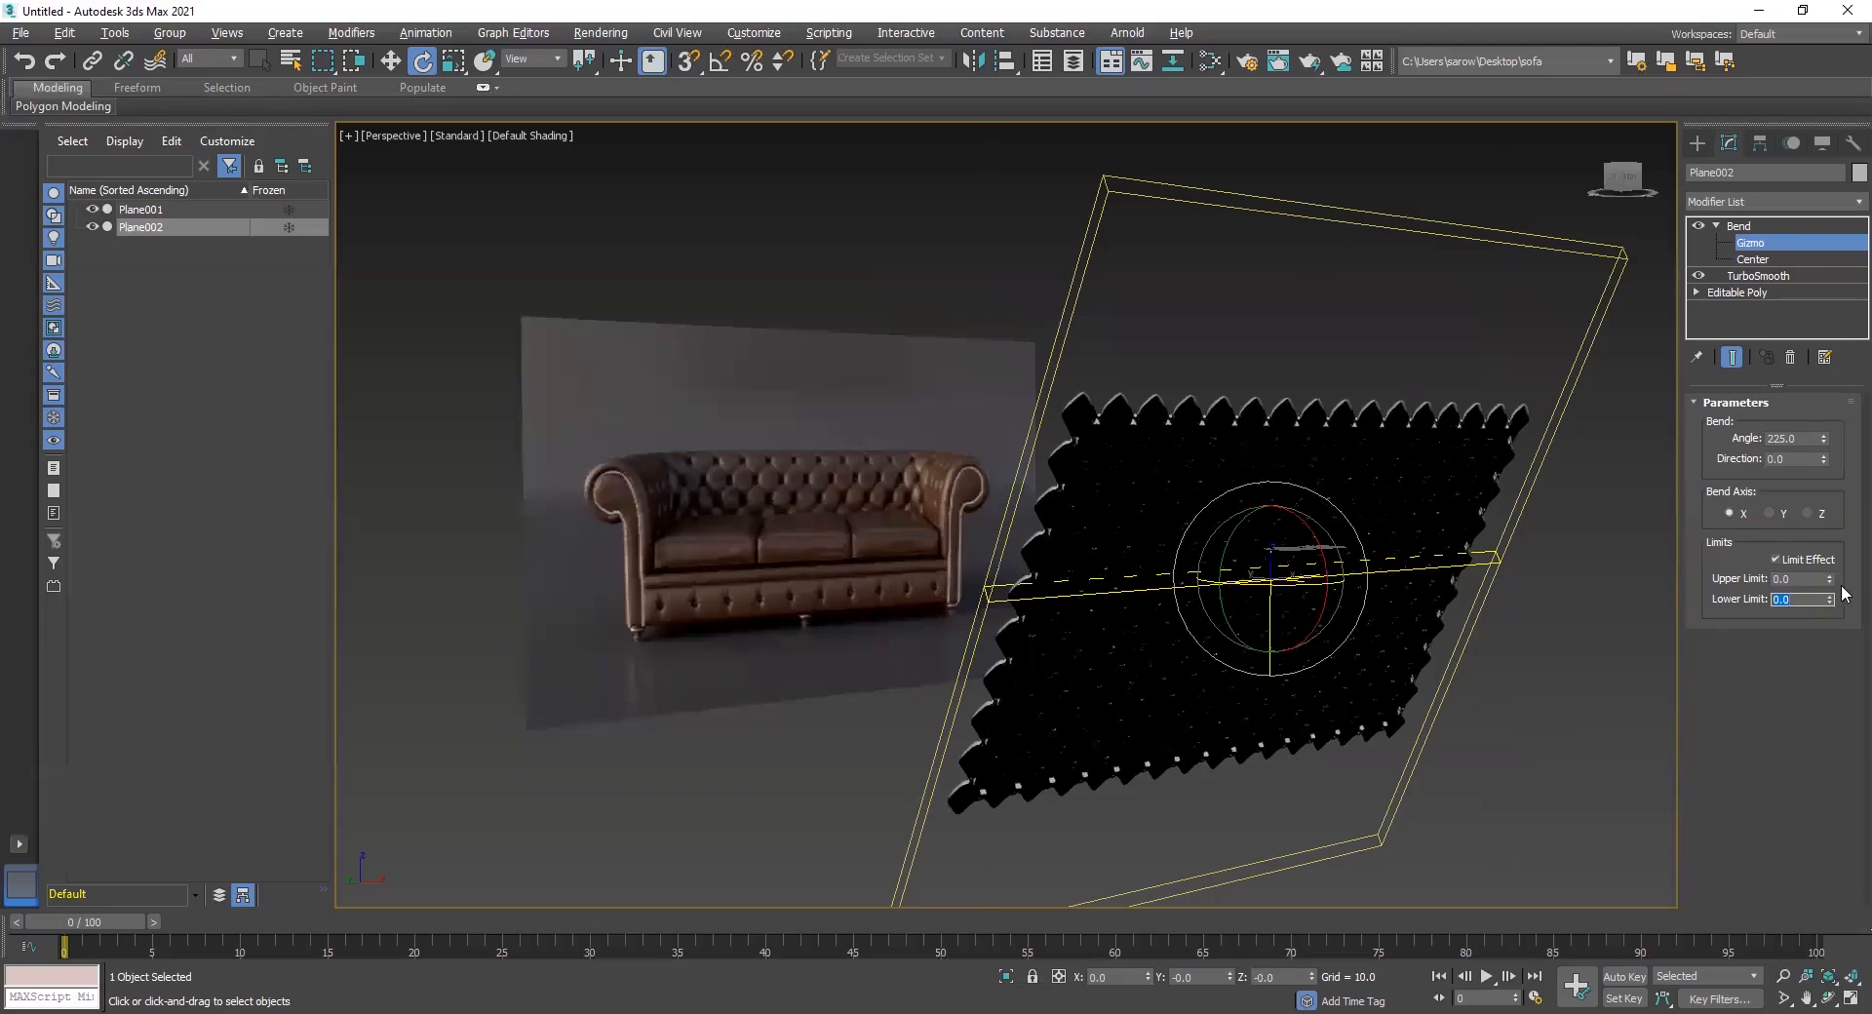
pyautogui.moveTo(1799, 581); pyautogui.dragTo(1644, 593)
pyautogui.write('-1')
pyautogui.press('Return')
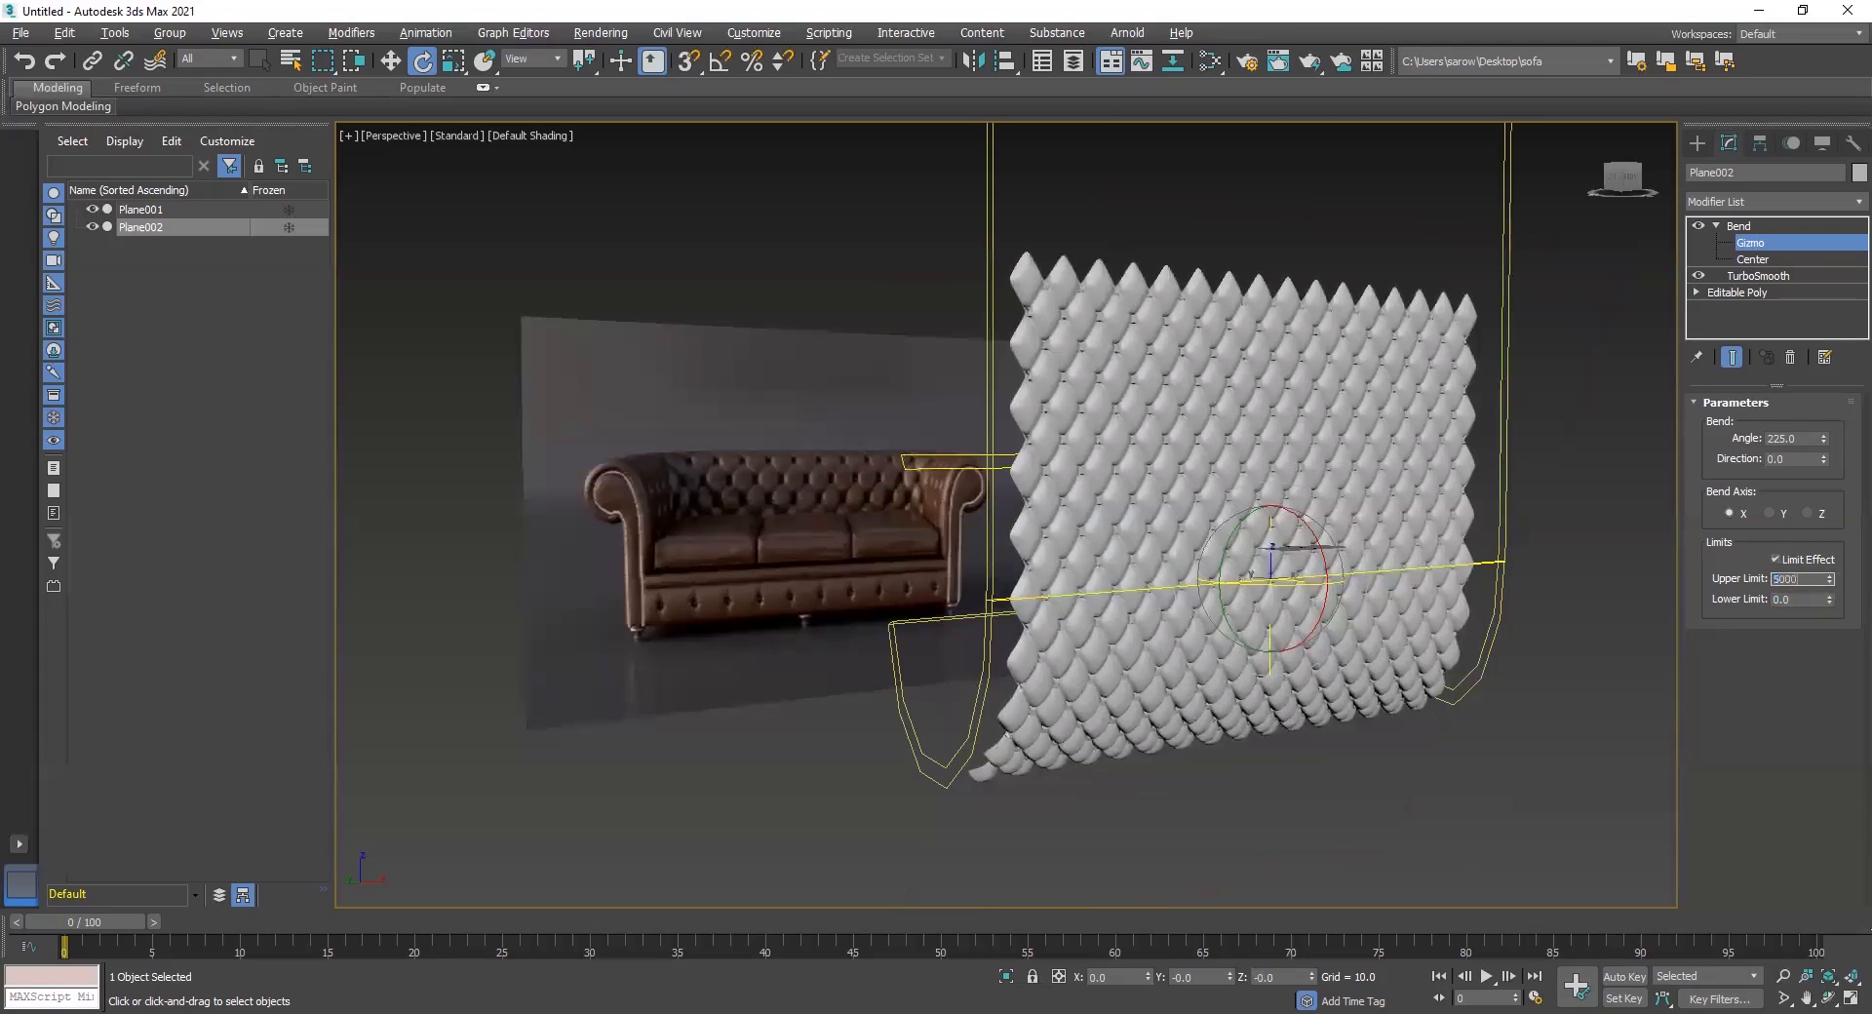
pyautogui.press('Return')
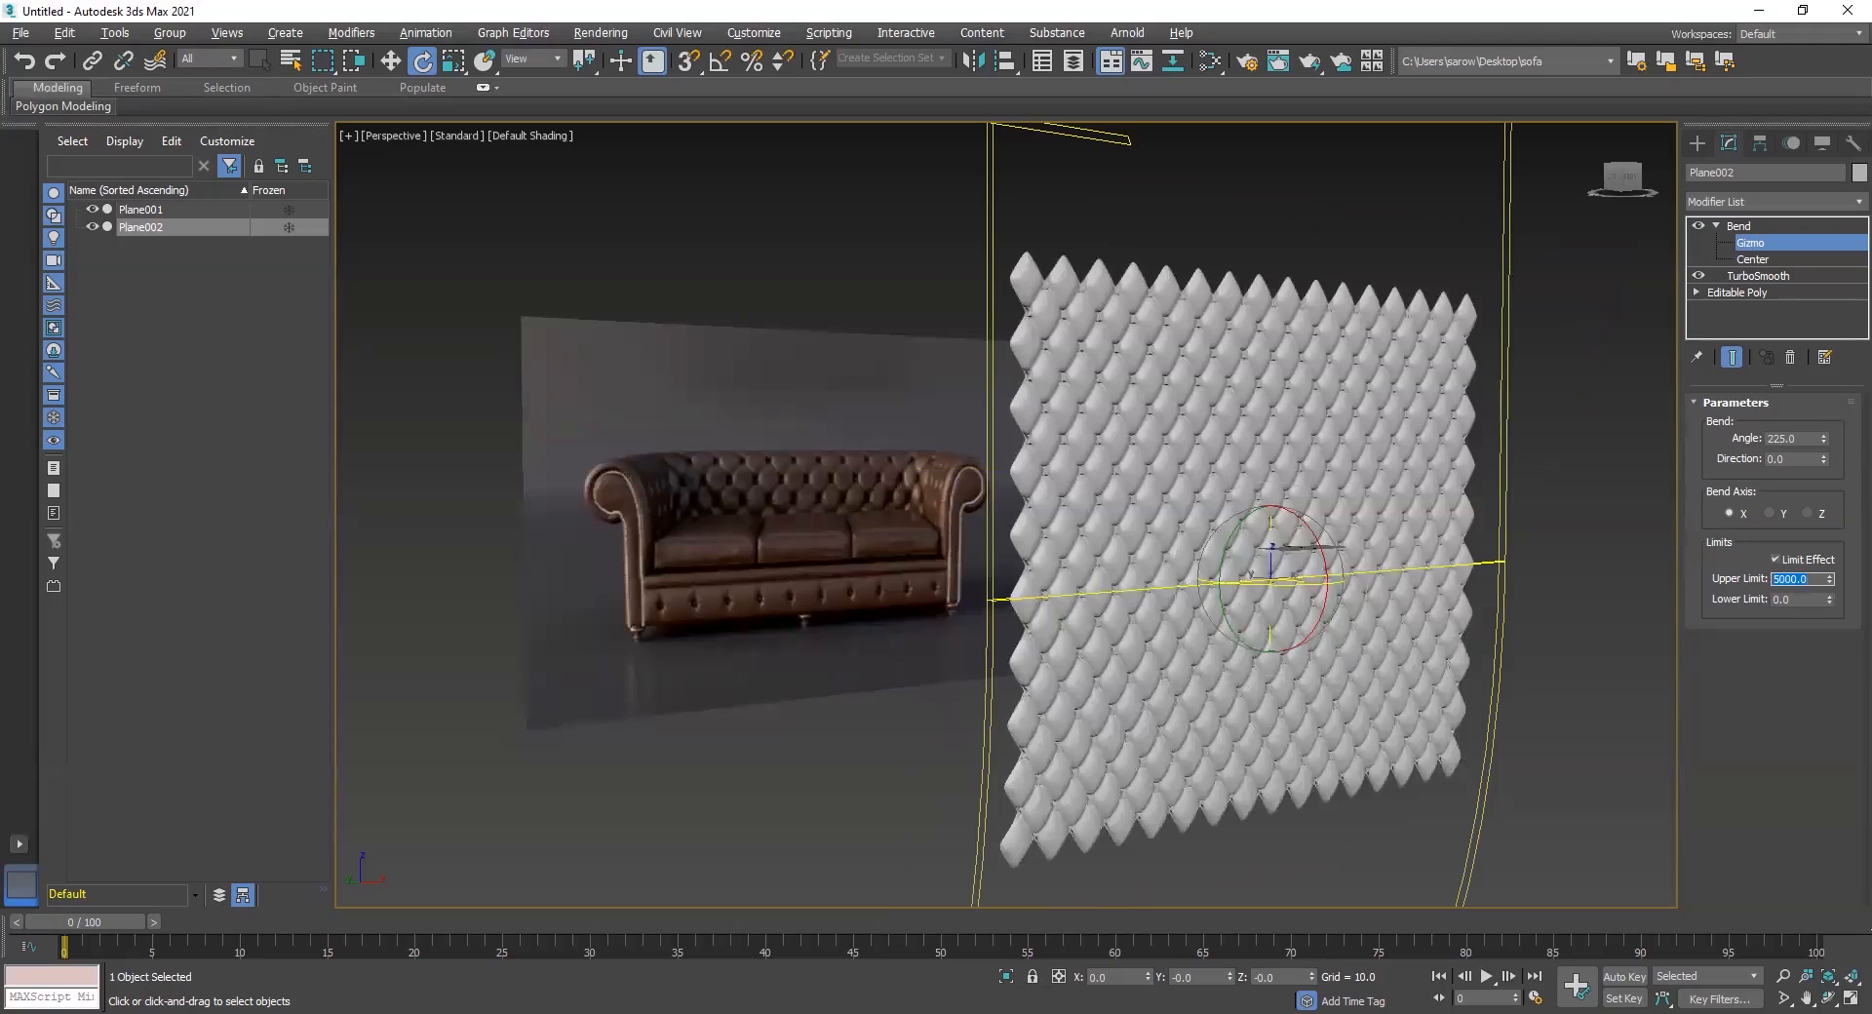
pyautogui.press('Return')
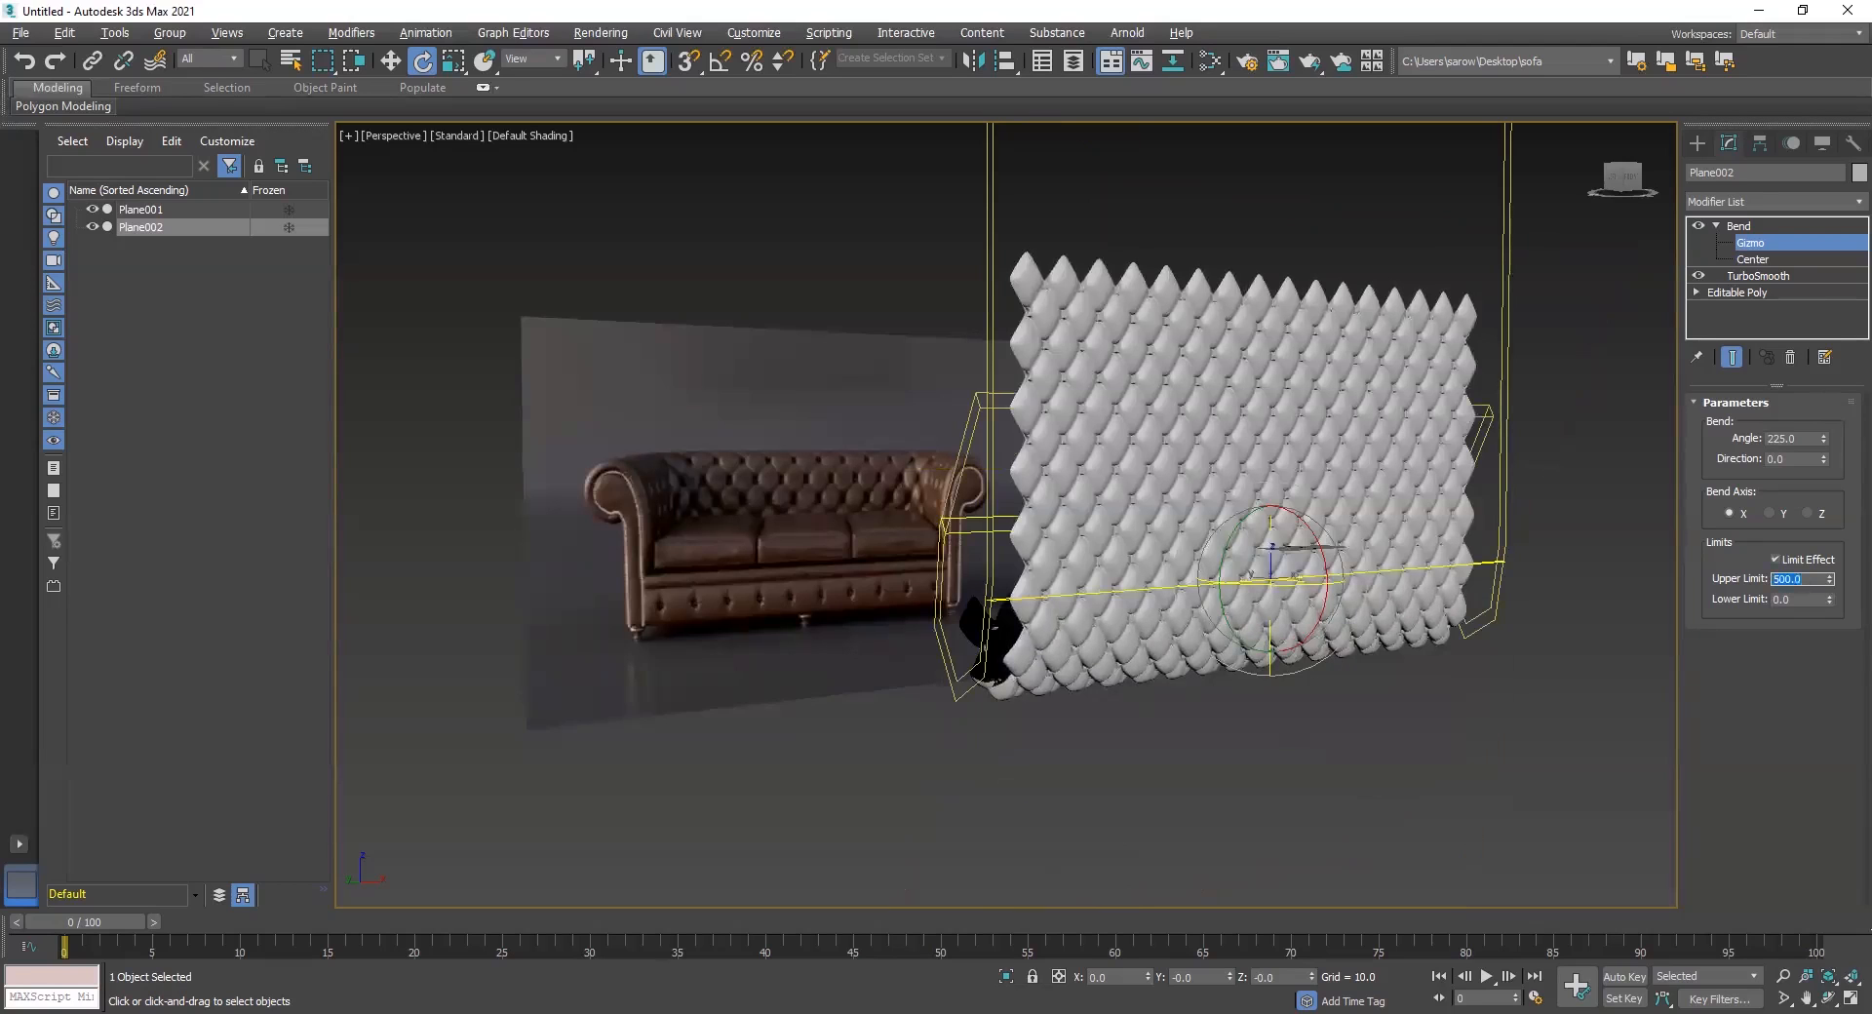
# Rotate the Bend gizmo around Y by an exact value so the panel's upper edge curls backward instead of the lower one
pyautogui.keyDown('alt'); pyautogui.moveTo(1131, 719); pyautogui.dragTo(1031, 744, button='middle'); pyautogui.keyUp('alt')
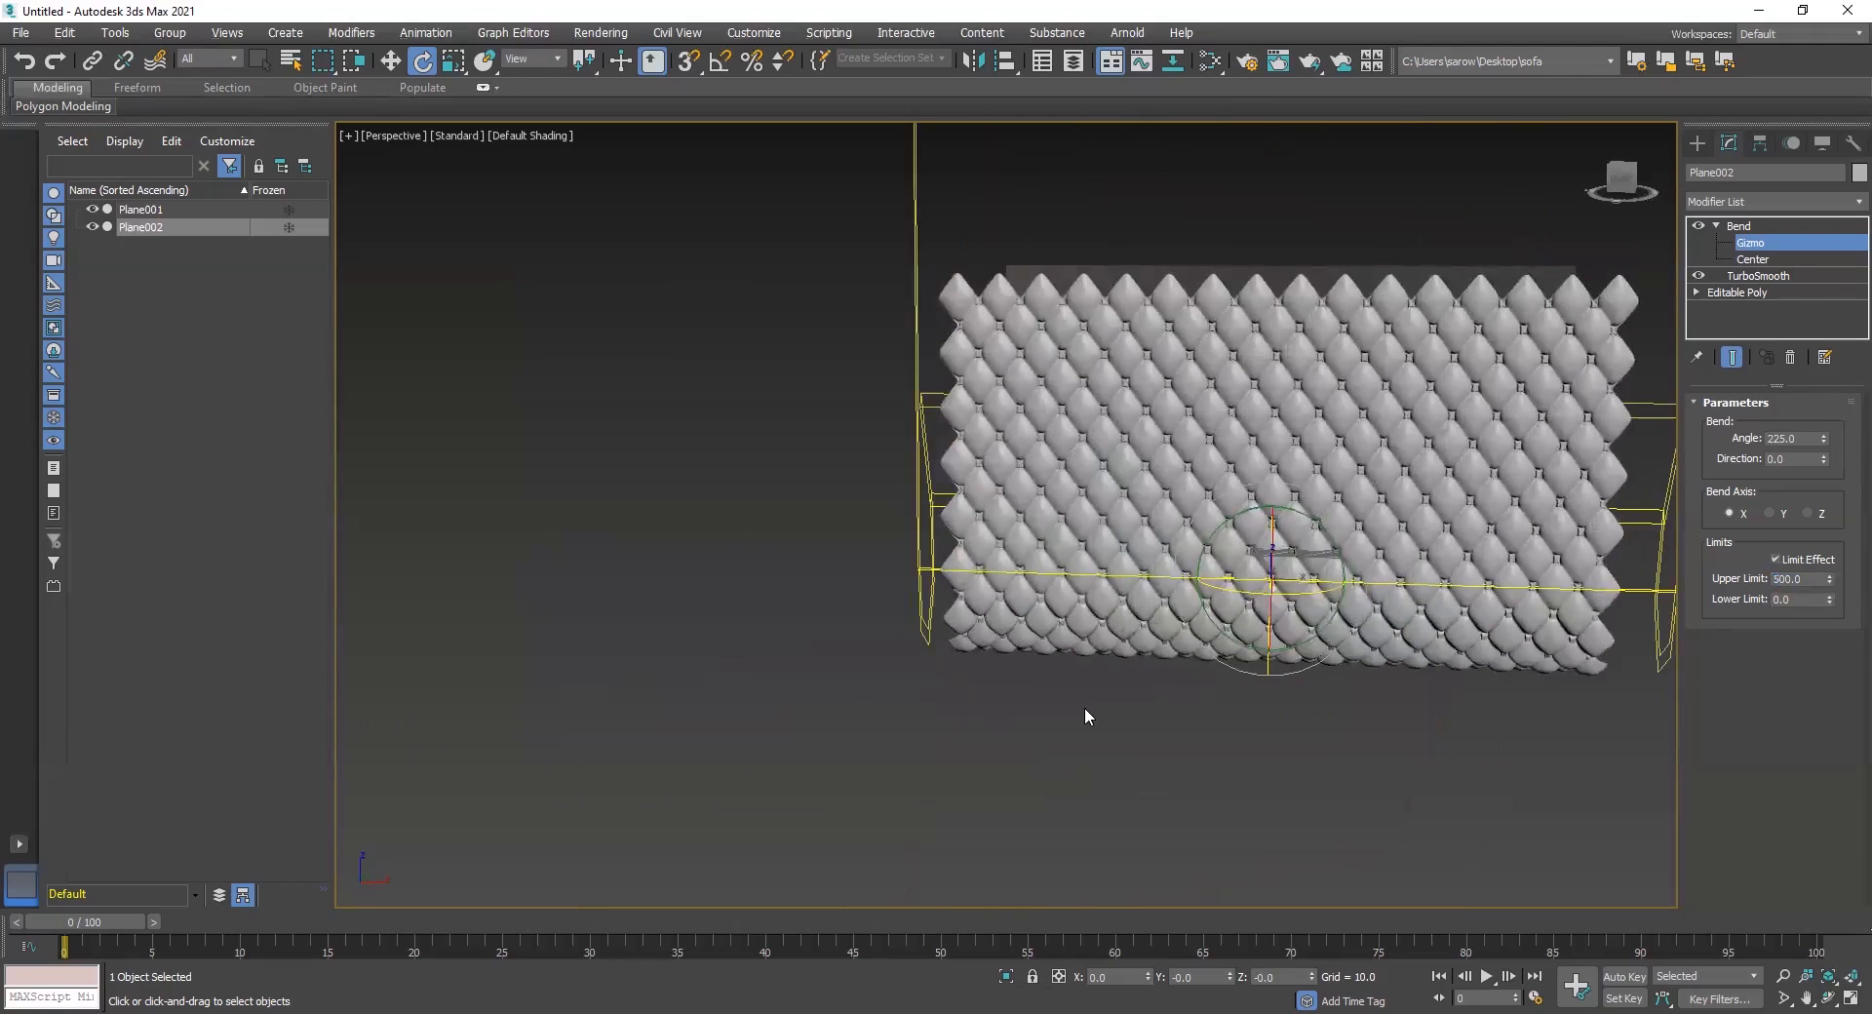
pyautogui.moveTo(1212, 541); pyautogui.dragTo(985, 563, button='middle')
pyautogui.moveTo(1082, 543); pyautogui.dragTo(1303, 824)
pyautogui.hotkey('ctrl', 'z')
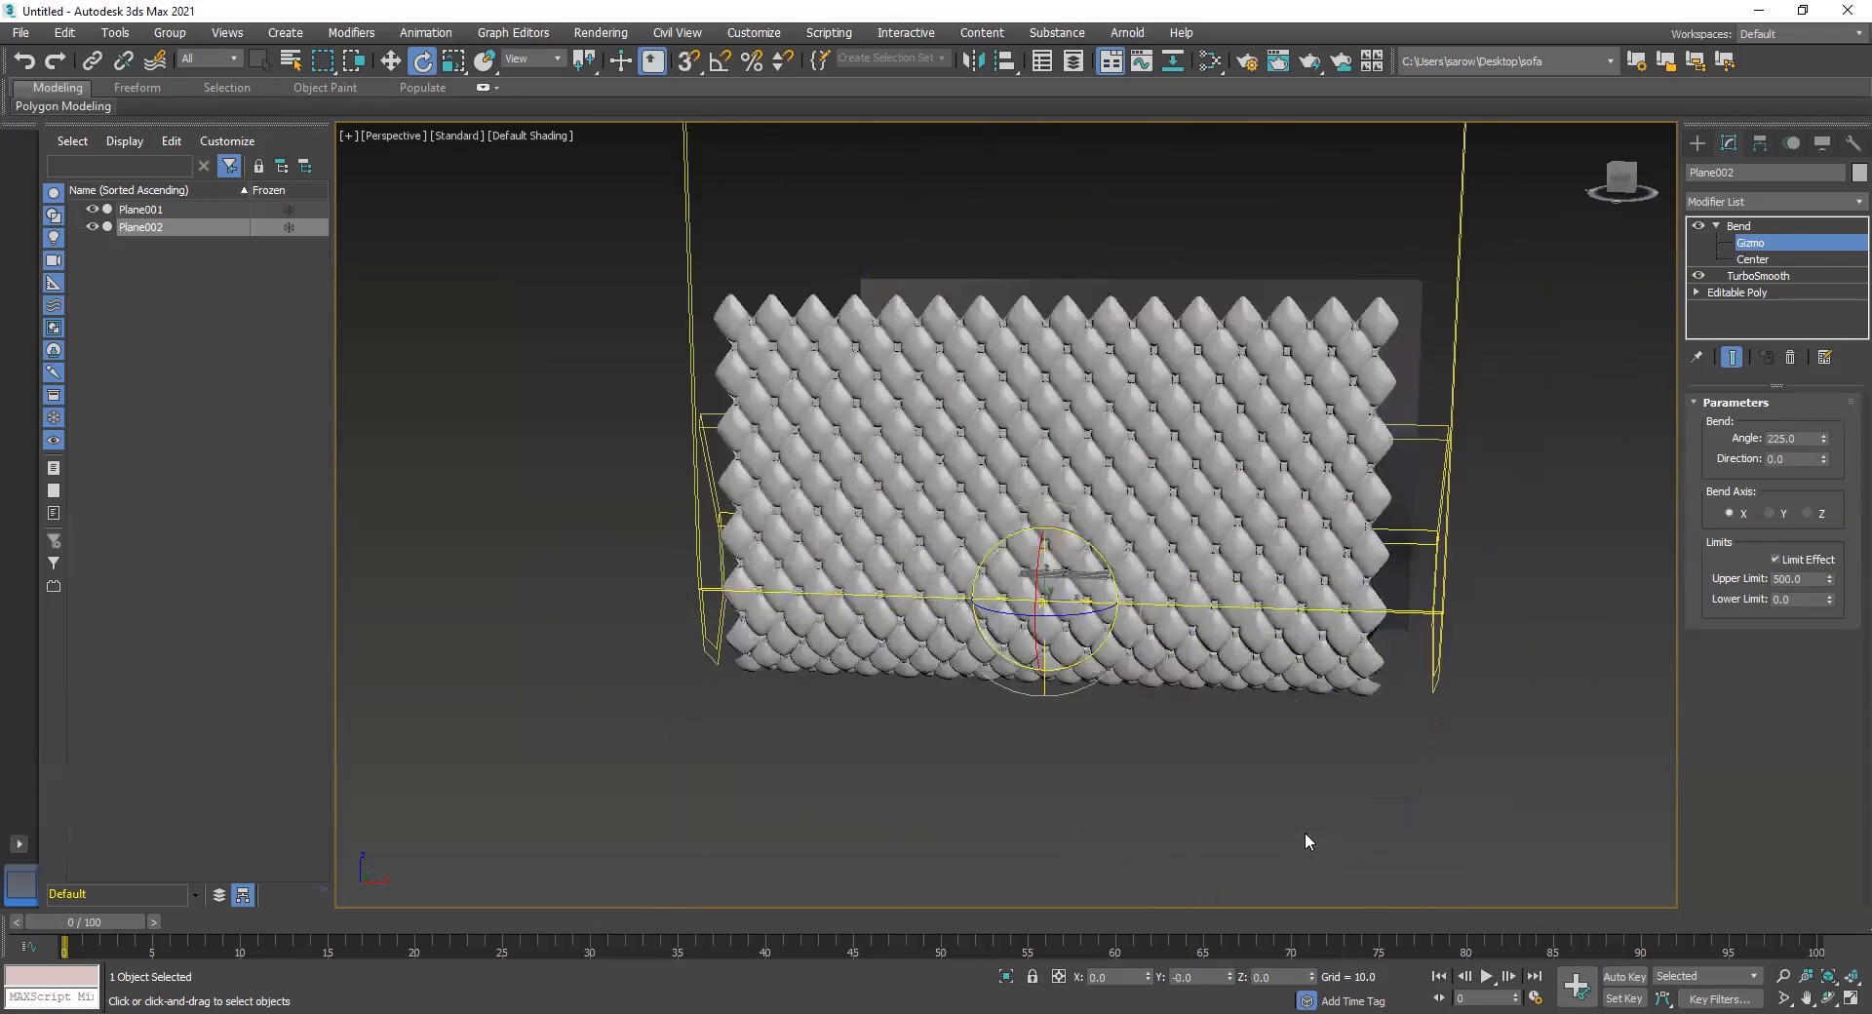
pyautogui.doubleClick(1202, 977)
pyautogui.hotkey('ctrl', 'z')
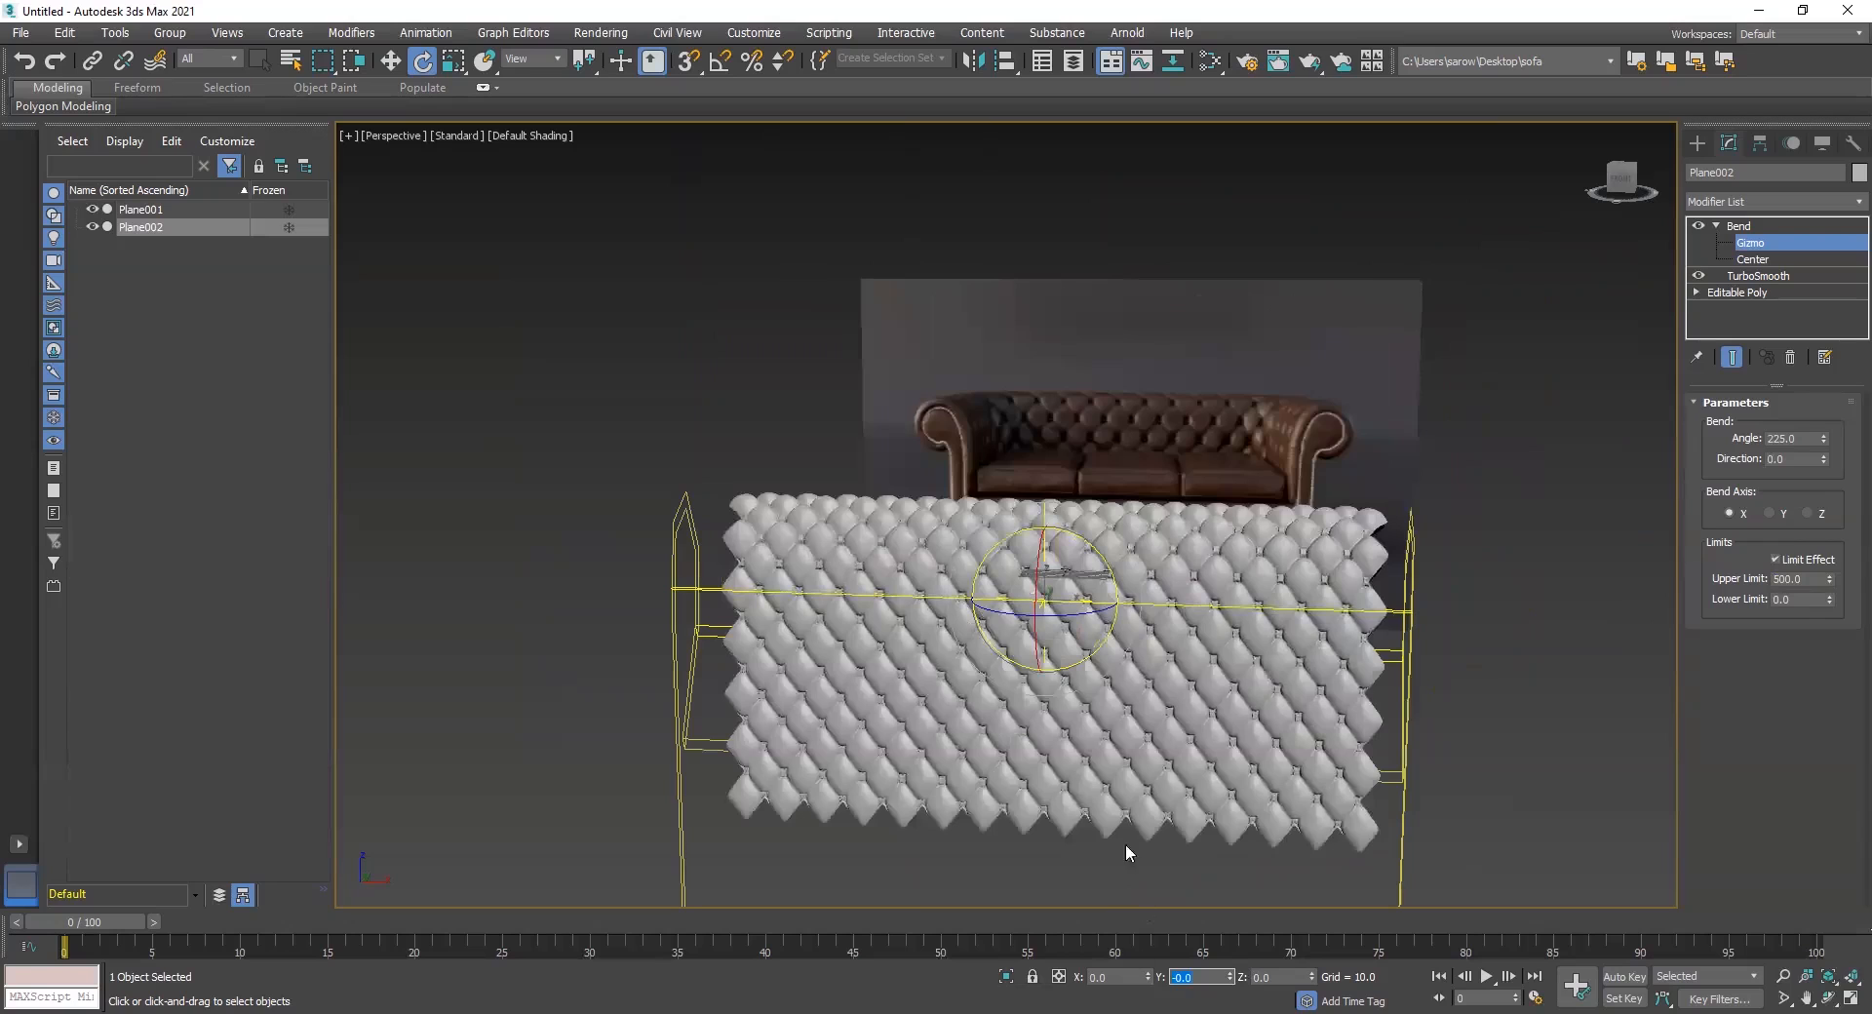
pyautogui.keyDown('alt'); pyautogui.moveTo(1009, 663); pyautogui.dragTo(939, 663, button='middle'); pyautogui.keyUp('alt')
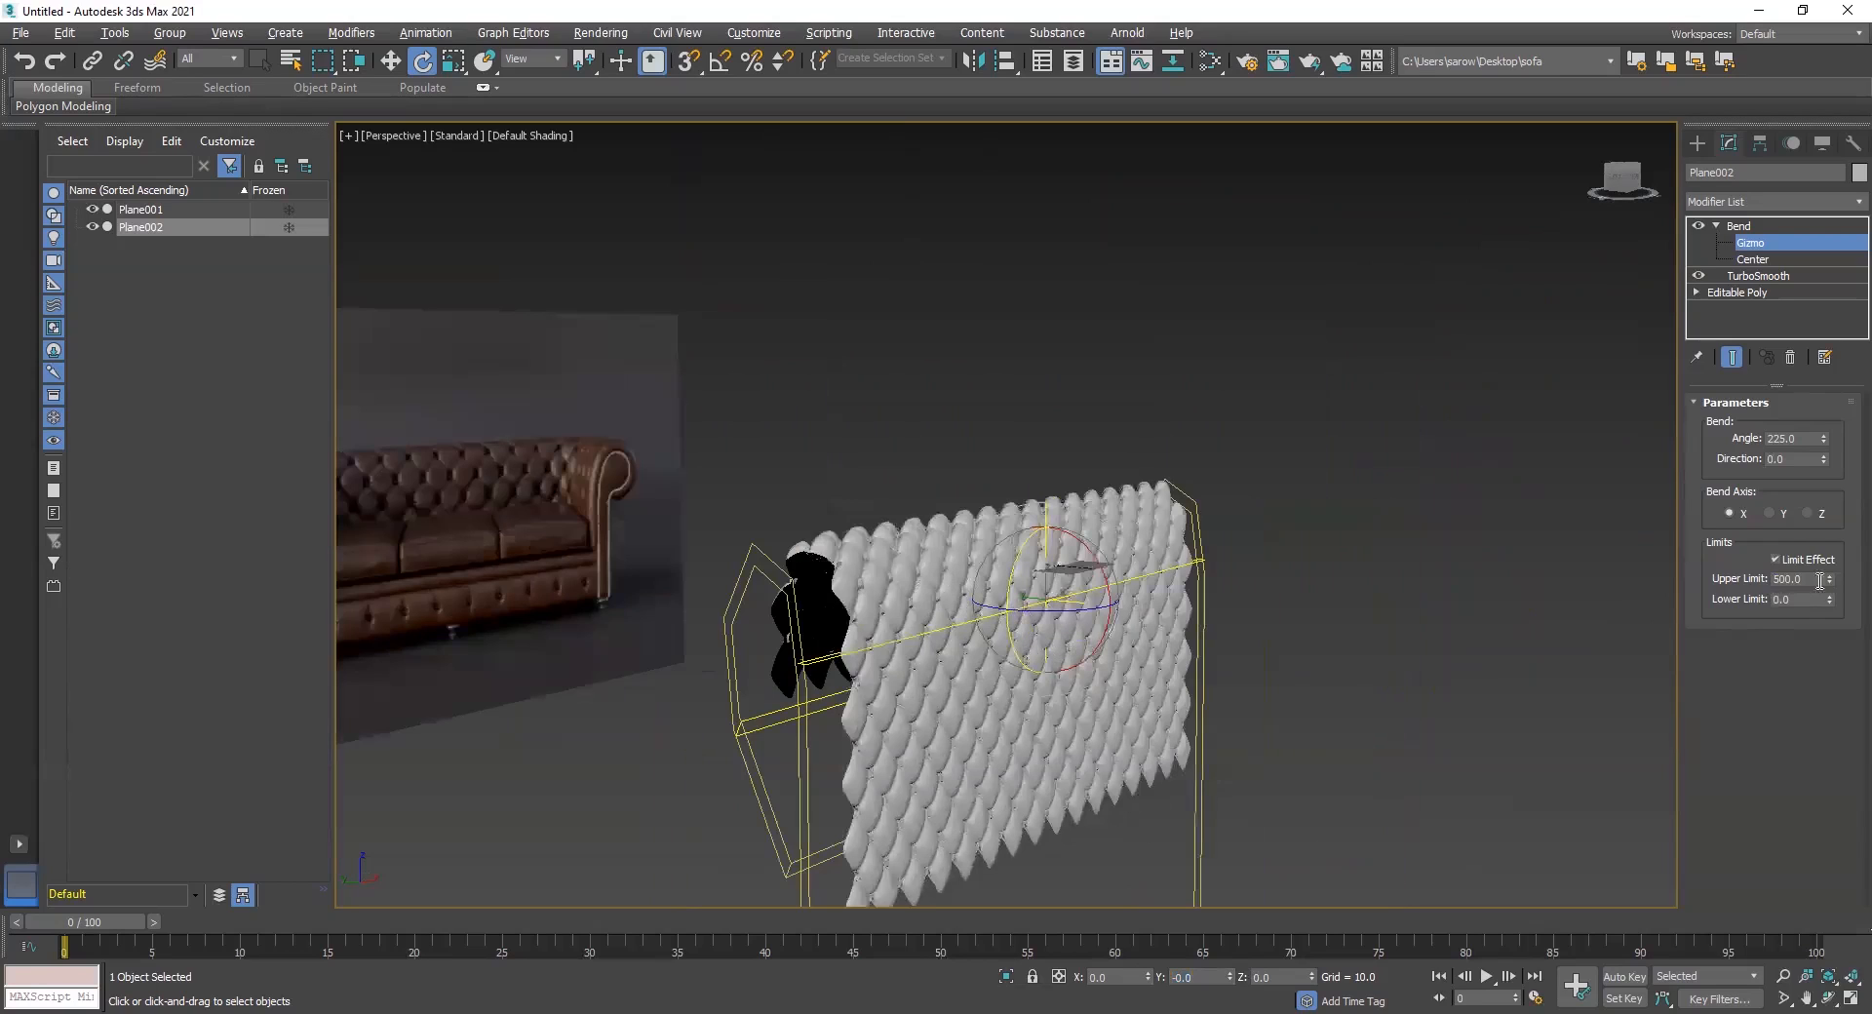
# Try Bend upper limits of about 845 and 608.4 on the panel's rolled upper edge
pyautogui.moveTo(1831, 583); pyautogui.dragTo(1830, 515)
pyautogui.moveTo(1039, 607)
pyautogui.keyDown('alt'); pyautogui.mouseDown(button='middle')
pyautogui.moveTo(1074, 593)
pyautogui.moveTo(1009, 609)
pyautogui.mouseUp(button='middle'); pyautogui.keyUp('alt')
pyautogui.scroll(4, 1225, 520)
pyautogui.keyDown('alt'); pyautogui.moveTo(1224, 520); pyautogui.dragTo(1619, 523, button='middle'); pyautogui.keyUp('alt')
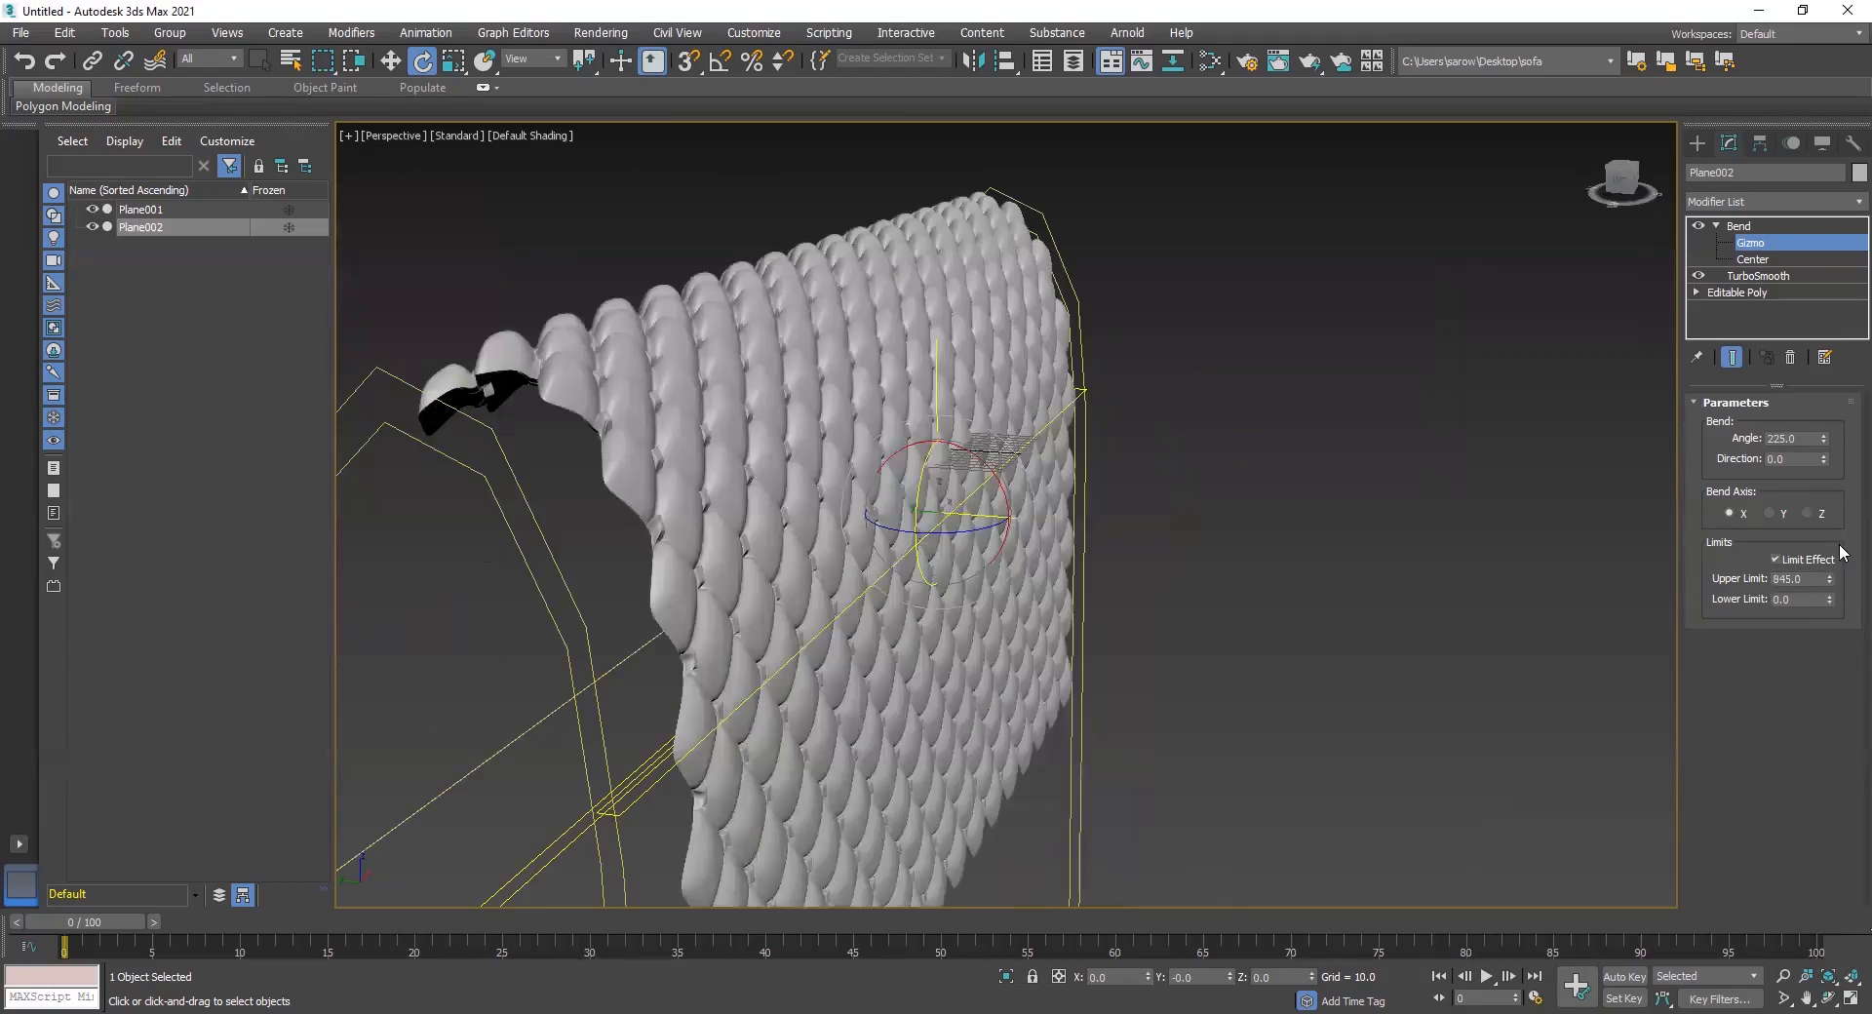
pyautogui.moveTo(1828, 582); pyautogui.dragTo(1828, 609)
pyautogui.keyDown('alt'); pyautogui.moveTo(1265, 667); pyautogui.dragTo(1024, 660, button='middle'); pyautogui.keyUp('alt')
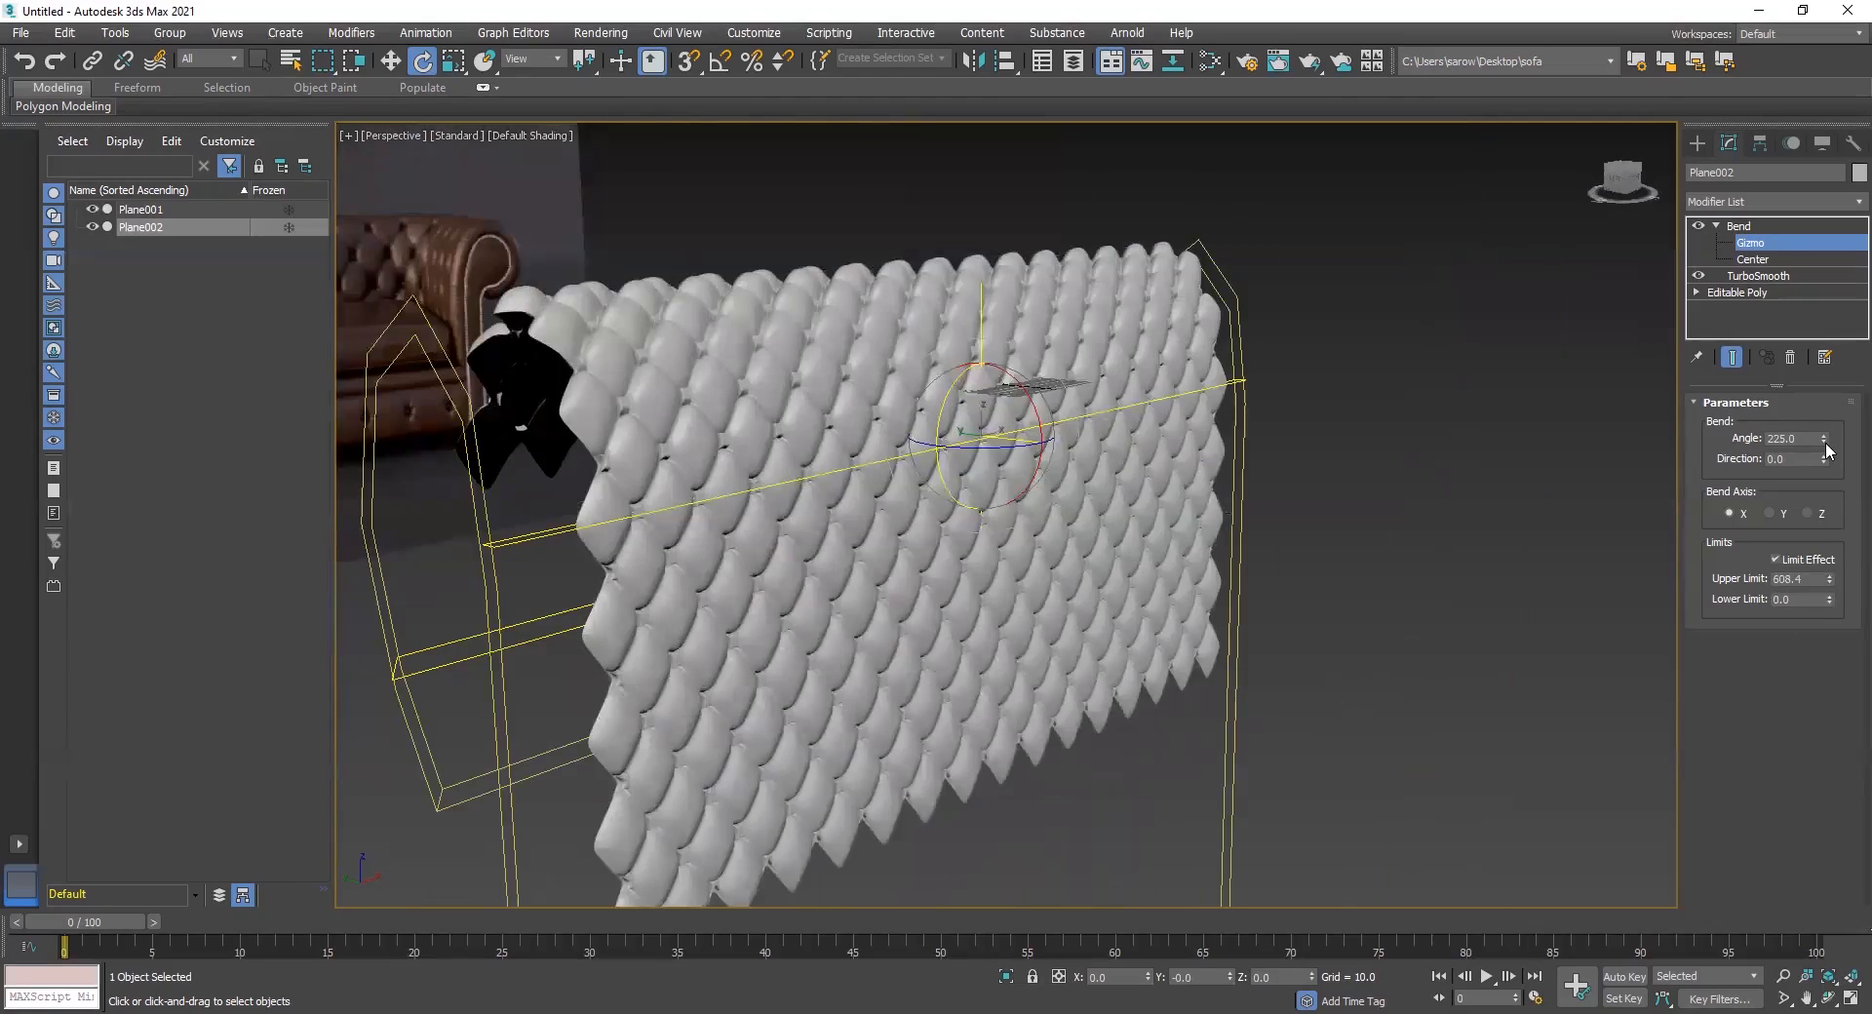
# Tighten the roll by setting the Bend's upper limit to about 352.87 and its angle to 143
pyautogui.moveTo(1824, 441); pyautogui.dragTo(1826, 442)
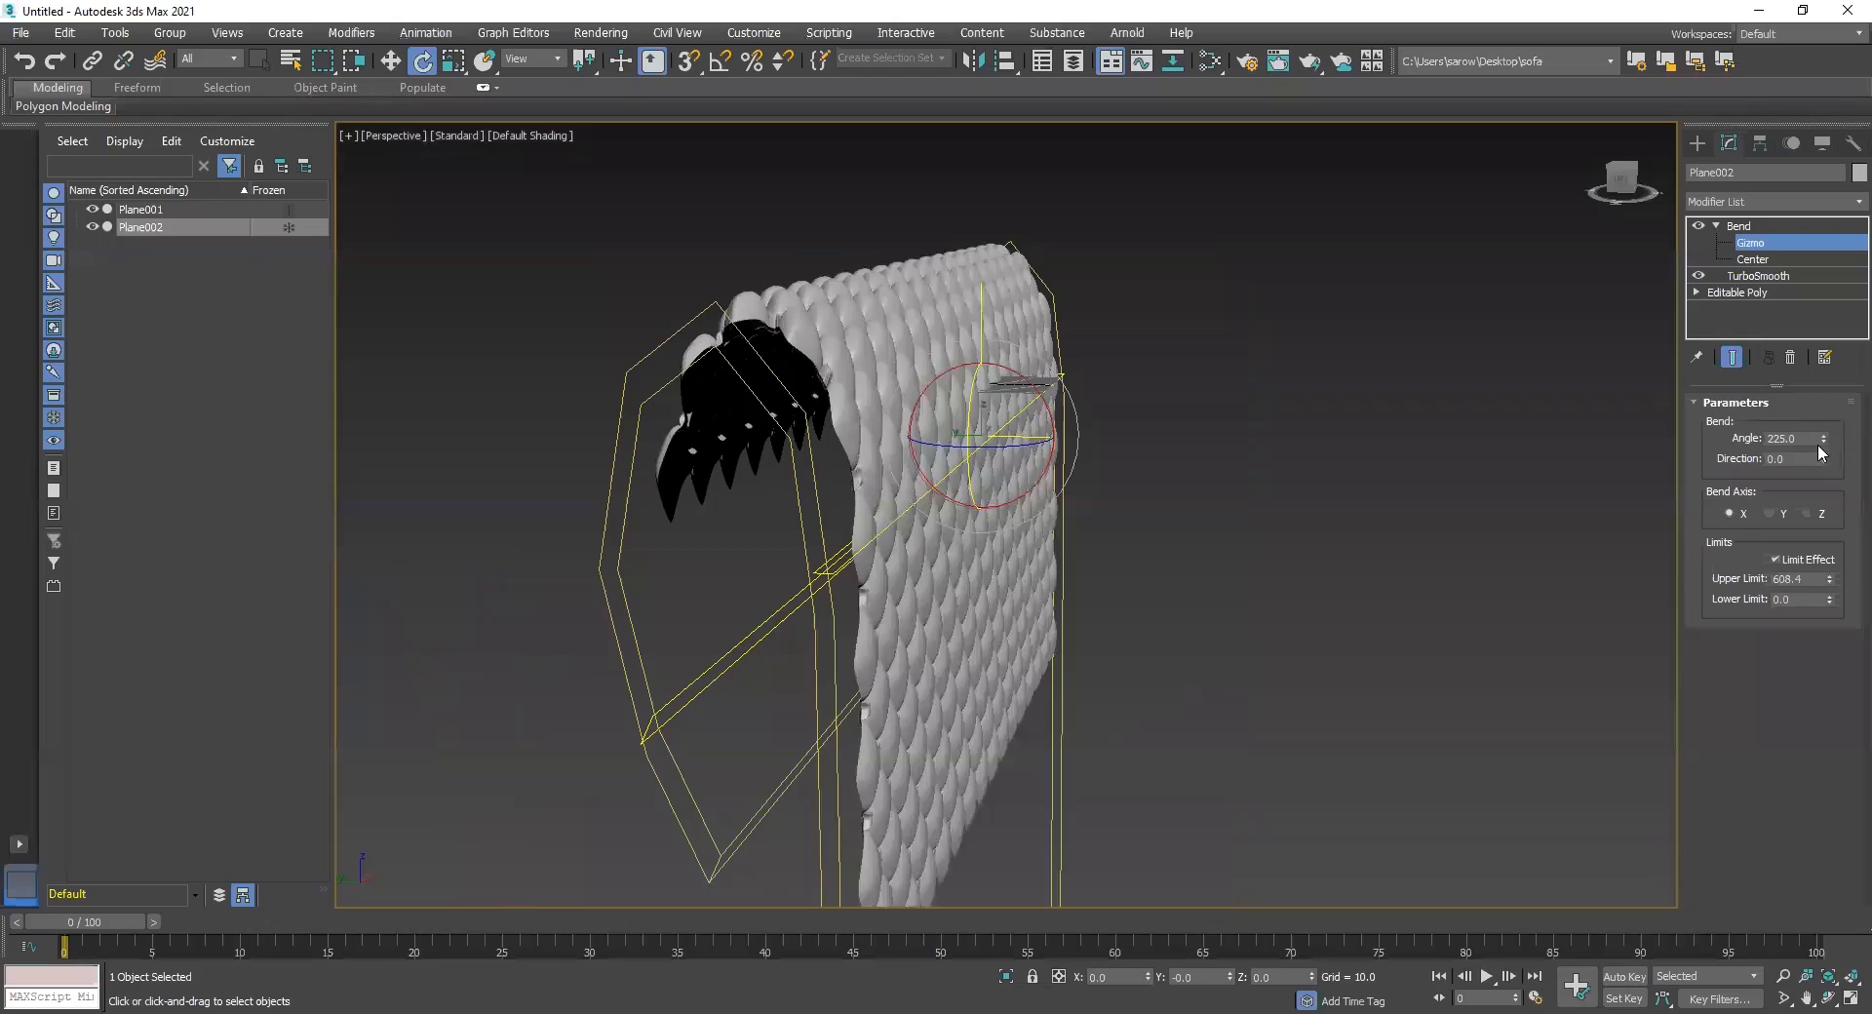
pyautogui.moveTo(1824, 441); pyautogui.dragTo(69, 602)
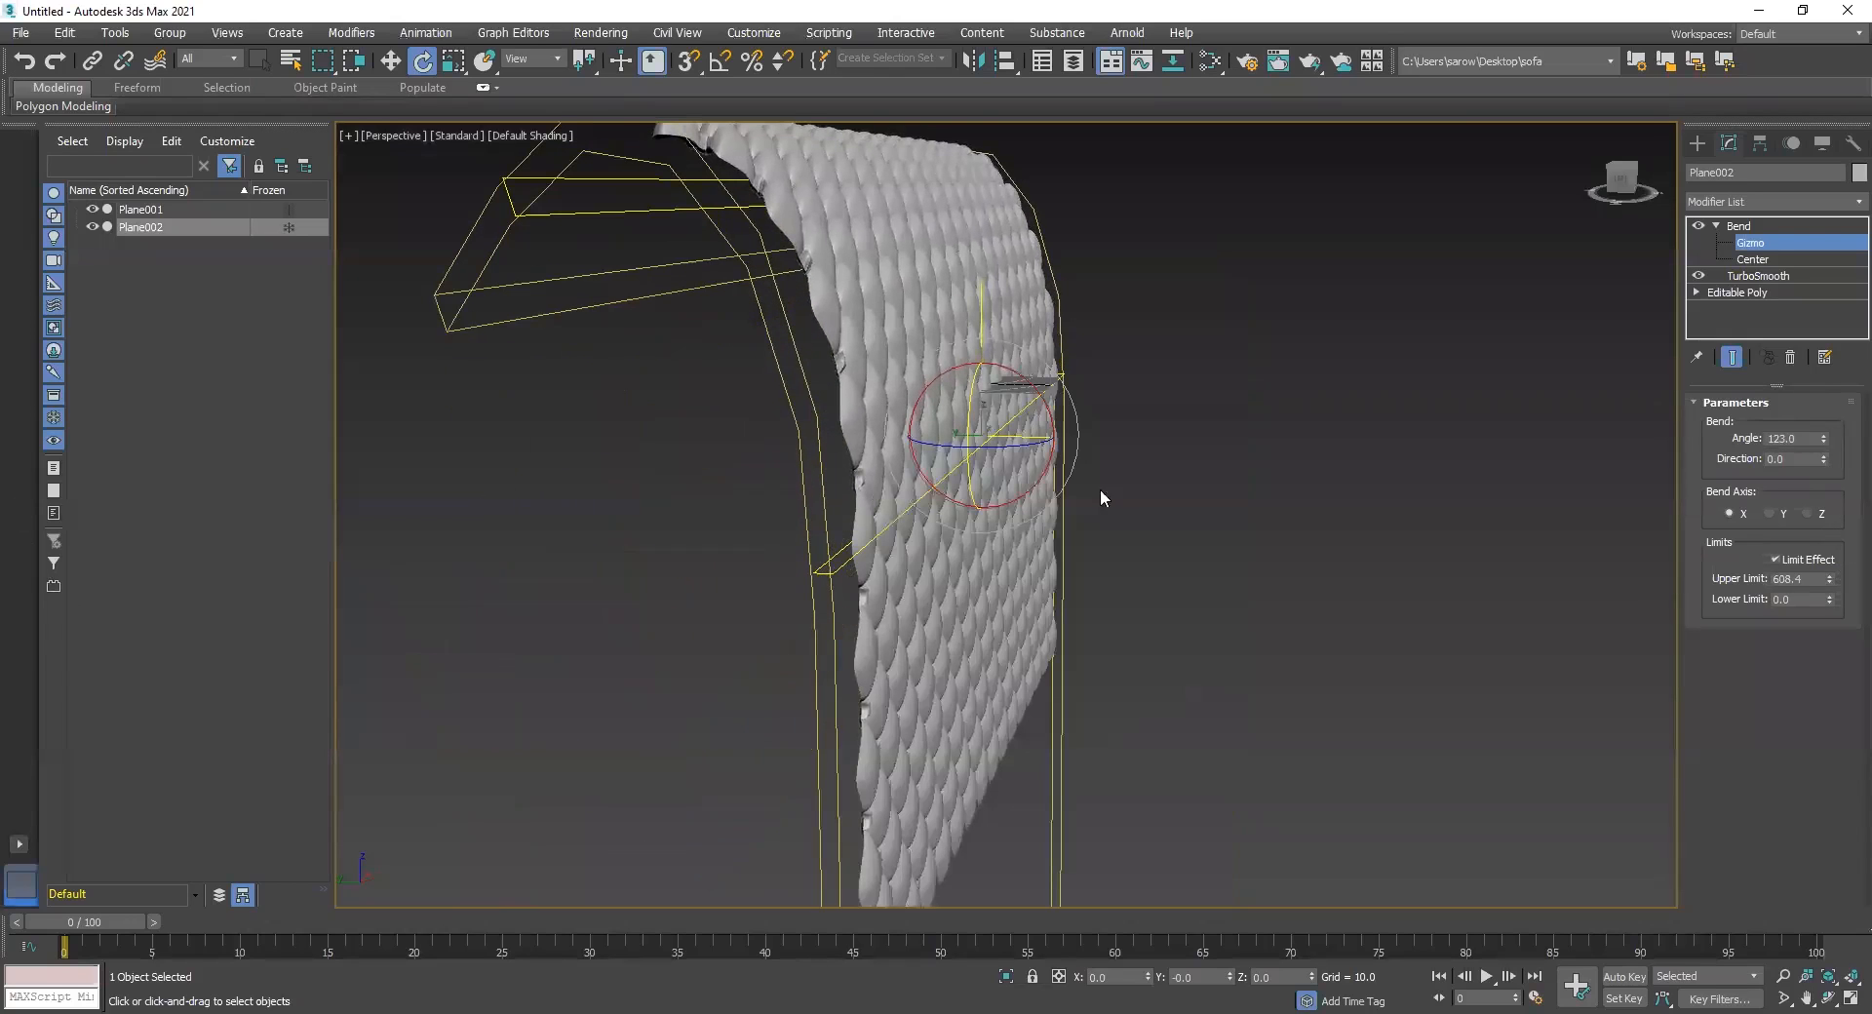
pyautogui.moveTo(1217, 594); pyautogui.dragTo(1312, 666, button='middle')
pyautogui.moveTo(1832, 583)
pyautogui.mouseDown()
pyautogui.moveTo(1846, 621)
pyautogui.moveTo(1842, 604)
pyautogui.mouseUp()
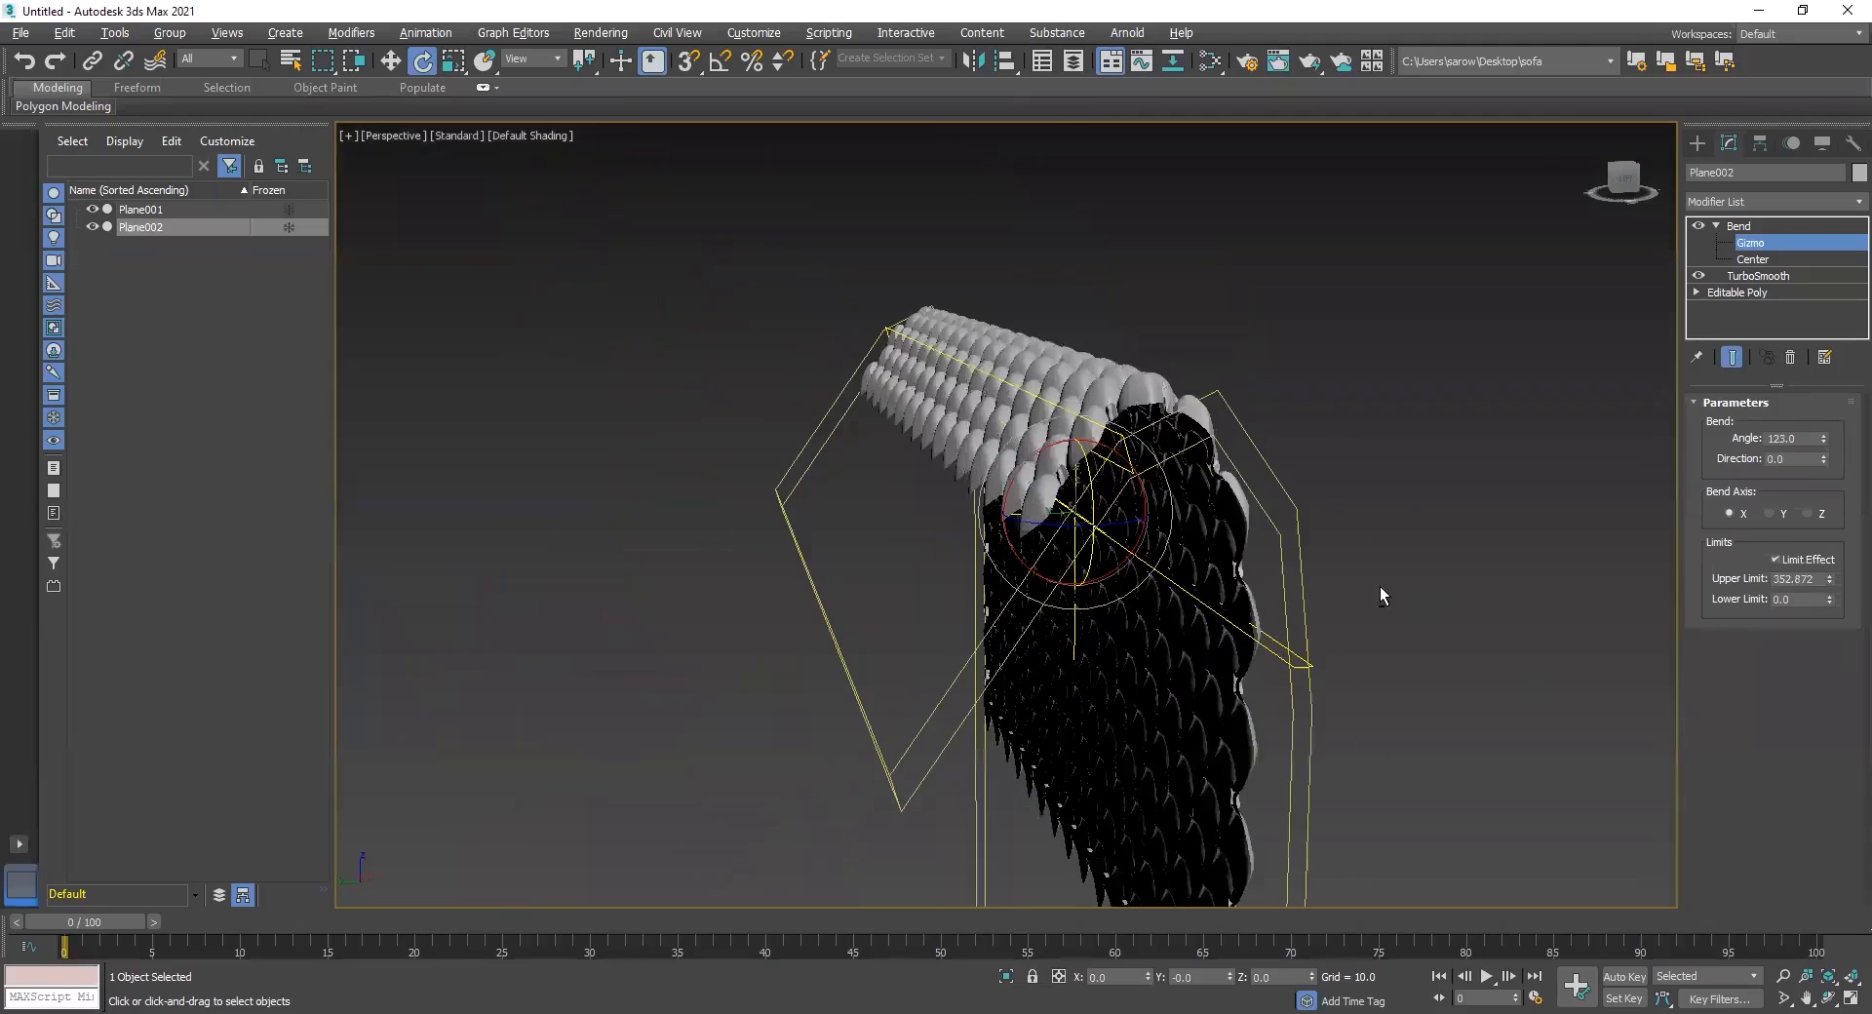
pyautogui.keyDown('alt'); pyautogui.moveTo(1379, 587); pyautogui.dragTo(1844, 501, button='middle'); pyautogui.keyUp('alt')
pyautogui.moveTo(1823, 439); pyautogui.dragTo(1815, 388)
pyautogui.moveTo(1243, 600)
pyautogui.keyDown('alt'); pyautogui.mouseDown(button='middle')
pyautogui.moveTo(1098, 615)
pyautogui.moveTo(1237, 612)
pyautogui.mouseUp(button='middle'); pyautogui.keyUp('alt')
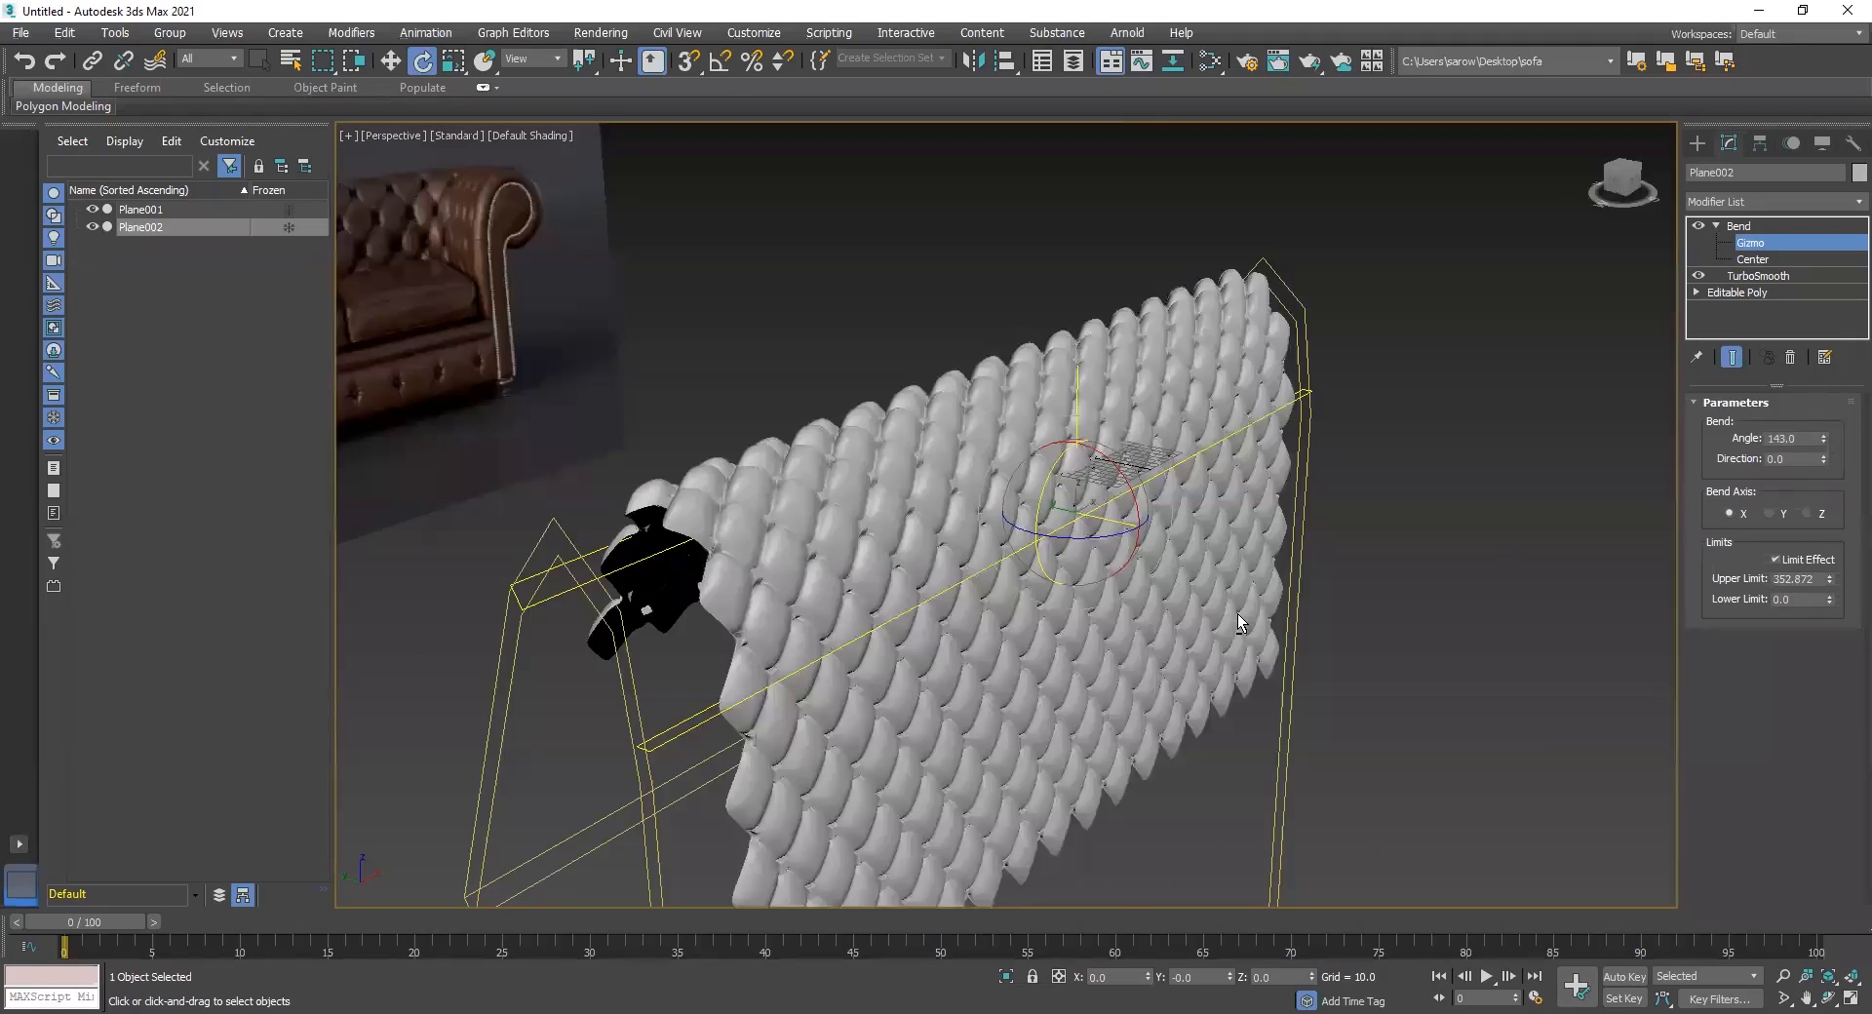
# Compare the rolled panel with the reference sofa's back and set the Bend angle to 145
pyautogui.keyDown('alt'); pyautogui.moveTo(1351, 590); pyautogui.dragTo(1197, 589, button='middle'); pyautogui.keyUp('alt')
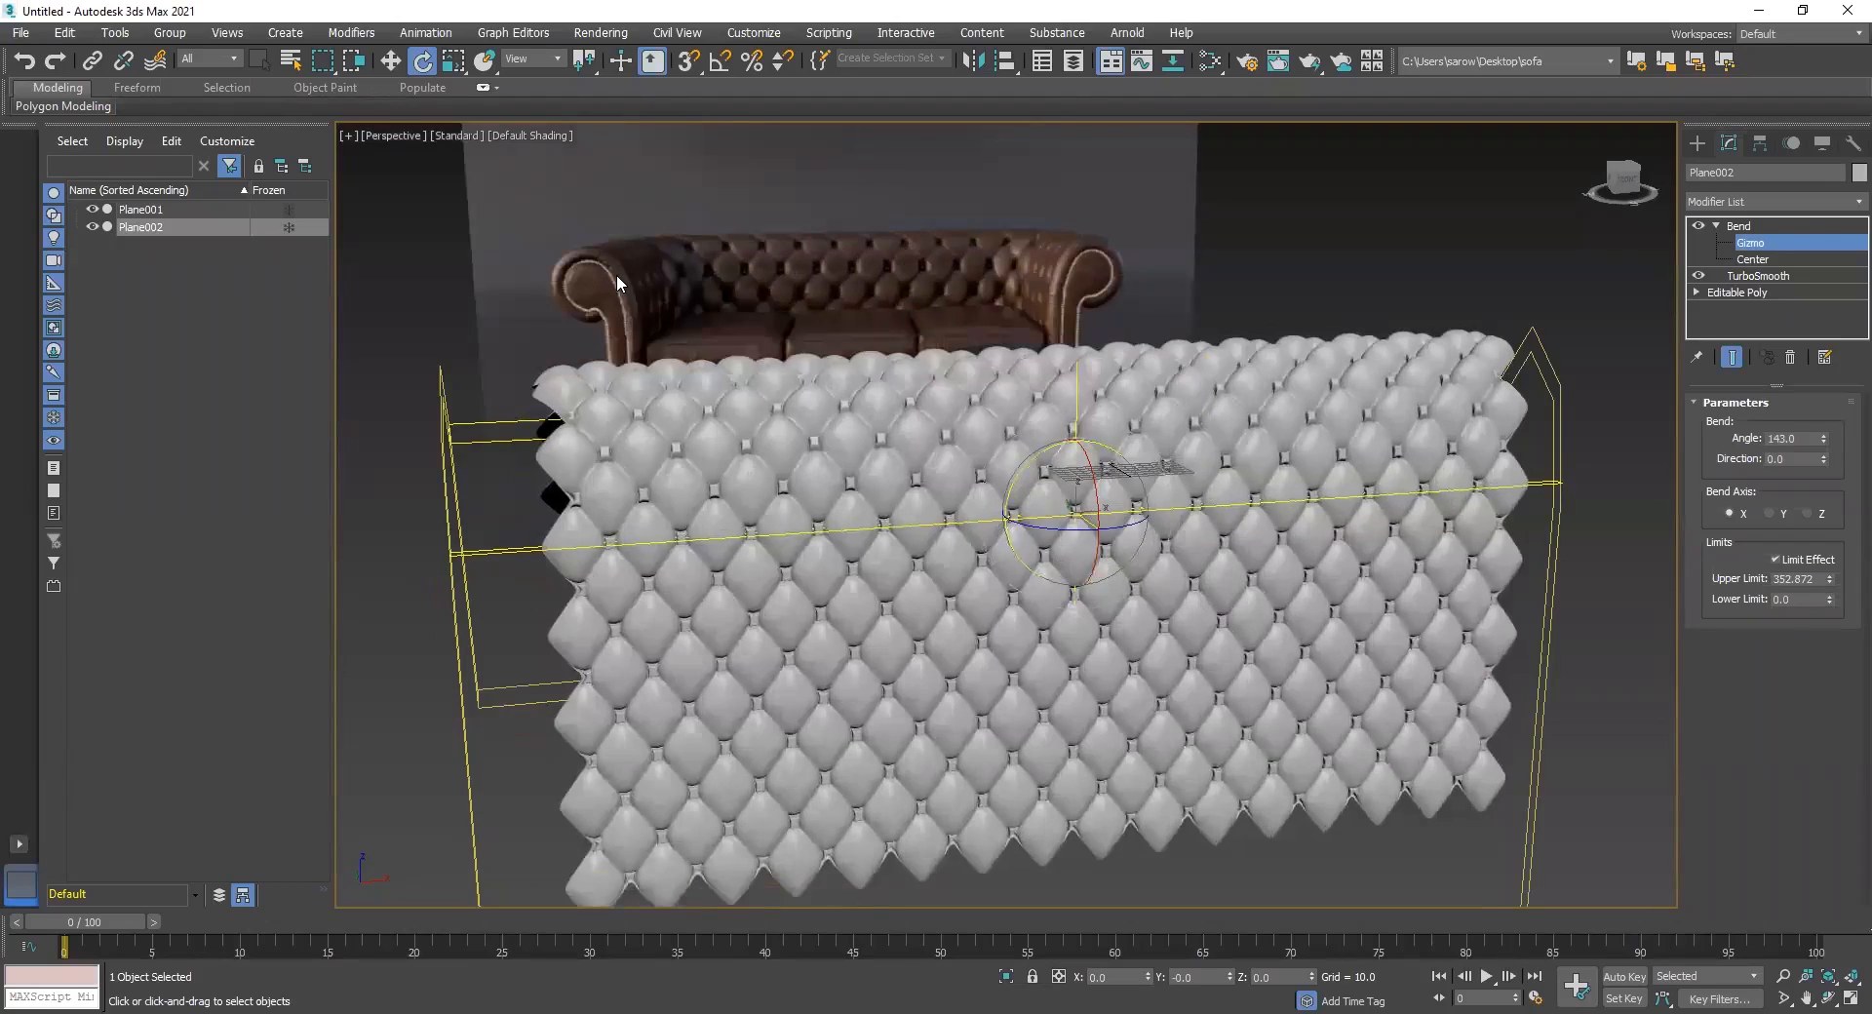
pyautogui.keyDown('alt'); pyautogui.moveTo(1194, 507); pyautogui.dragTo(1191, 476, button='middle'); pyautogui.keyUp('alt')
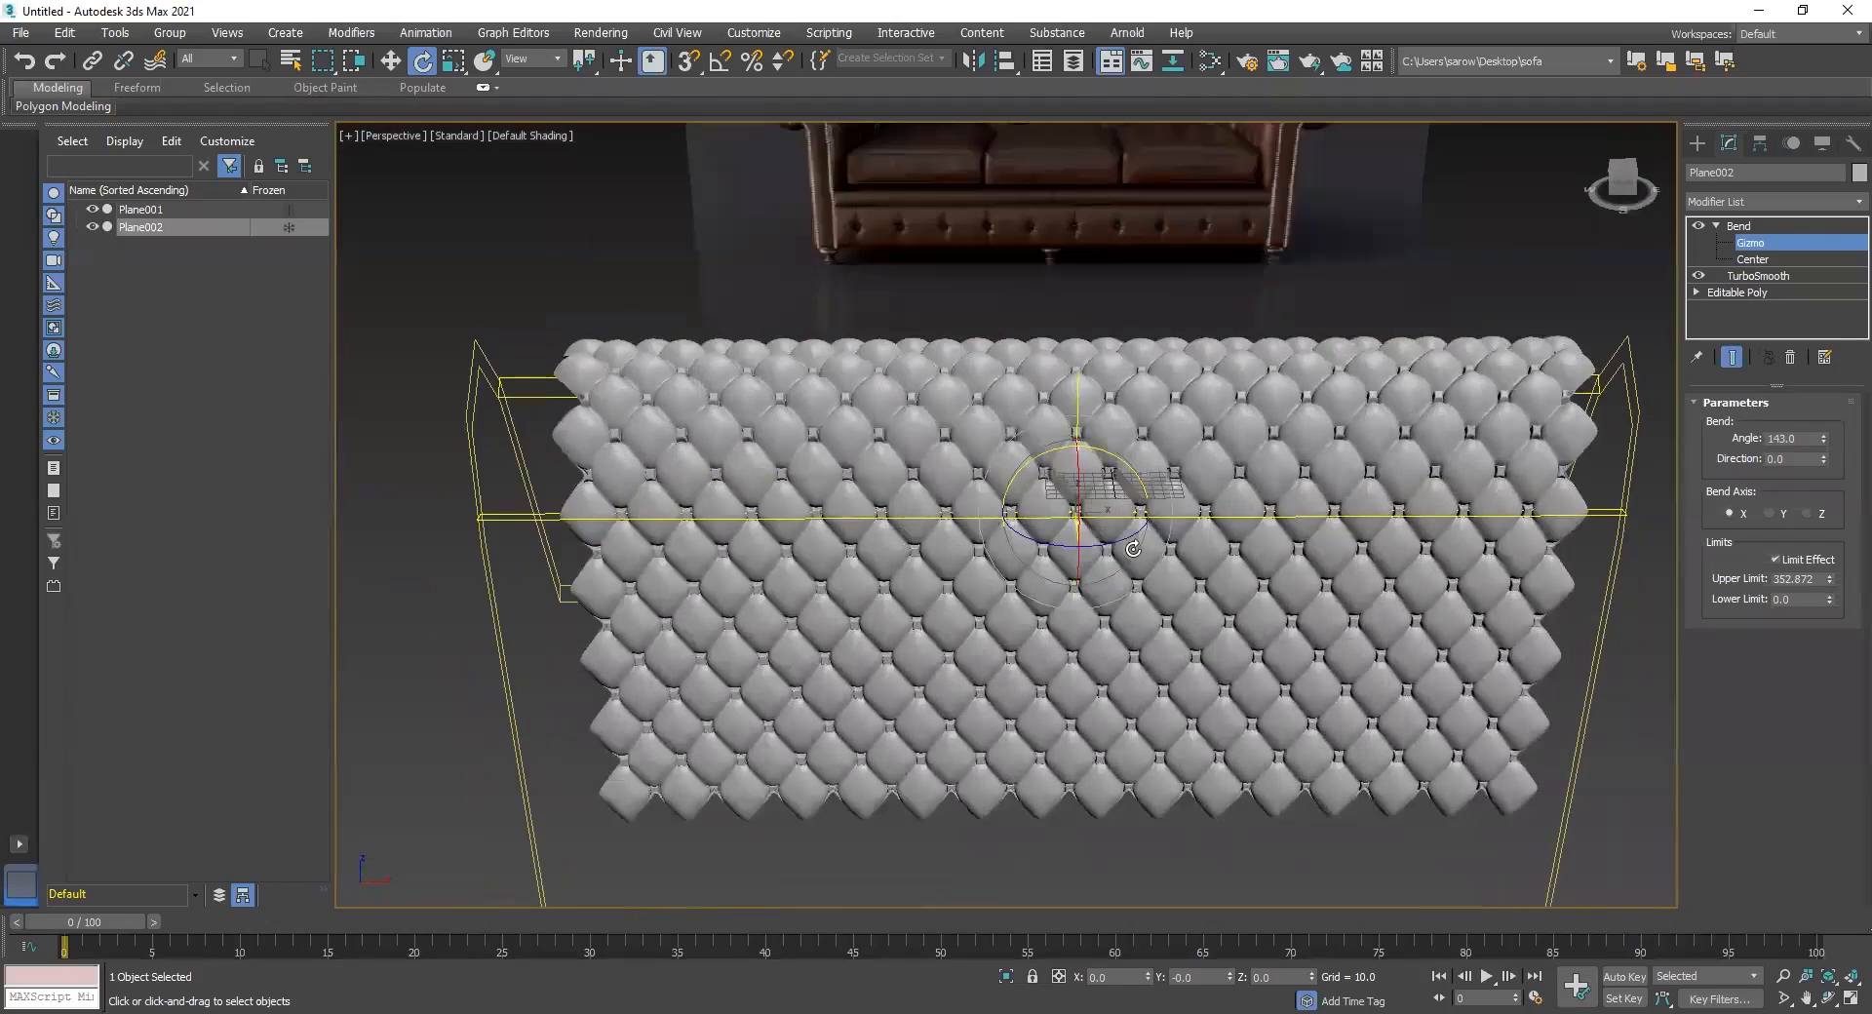
pyautogui.scroll(-4, 1160, 516)
pyautogui.scroll(3, 1141, 575)
pyautogui.keyDown('alt'); pyautogui.moveTo(1139, 535); pyautogui.dragTo(1169, 563, button='middle'); pyautogui.keyUp('alt')
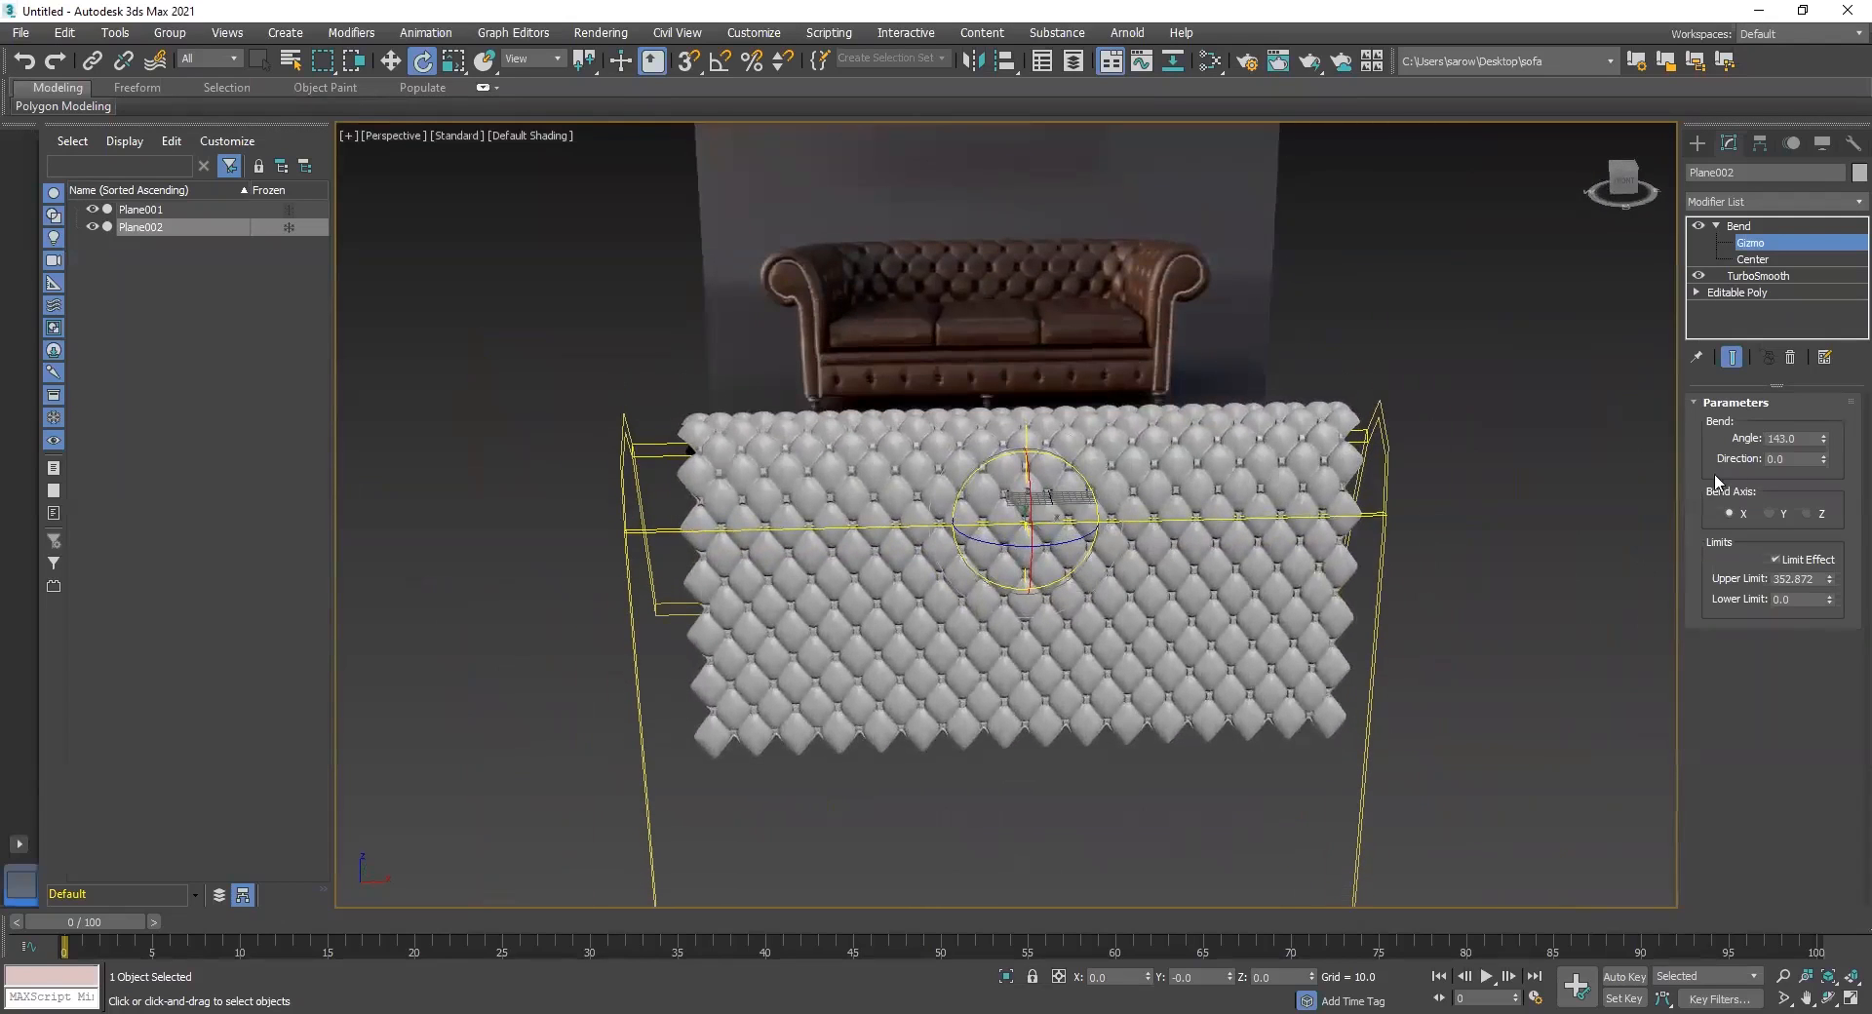
pyautogui.doubleClick(1808, 438)
pyautogui.write('145')
pyautogui.press('Return')
pyautogui.moveTo(1287, 597)
pyautogui.keyDown('alt'); pyautogui.mouseDown(button='middle')
pyautogui.moveTo(1254, 683)
pyautogui.moveTo(1344, 589)
pyautogui.moveTo(1285, 576)
pyautogui.mouseUp(button='middle'); pyautogui.keyUp('alt')
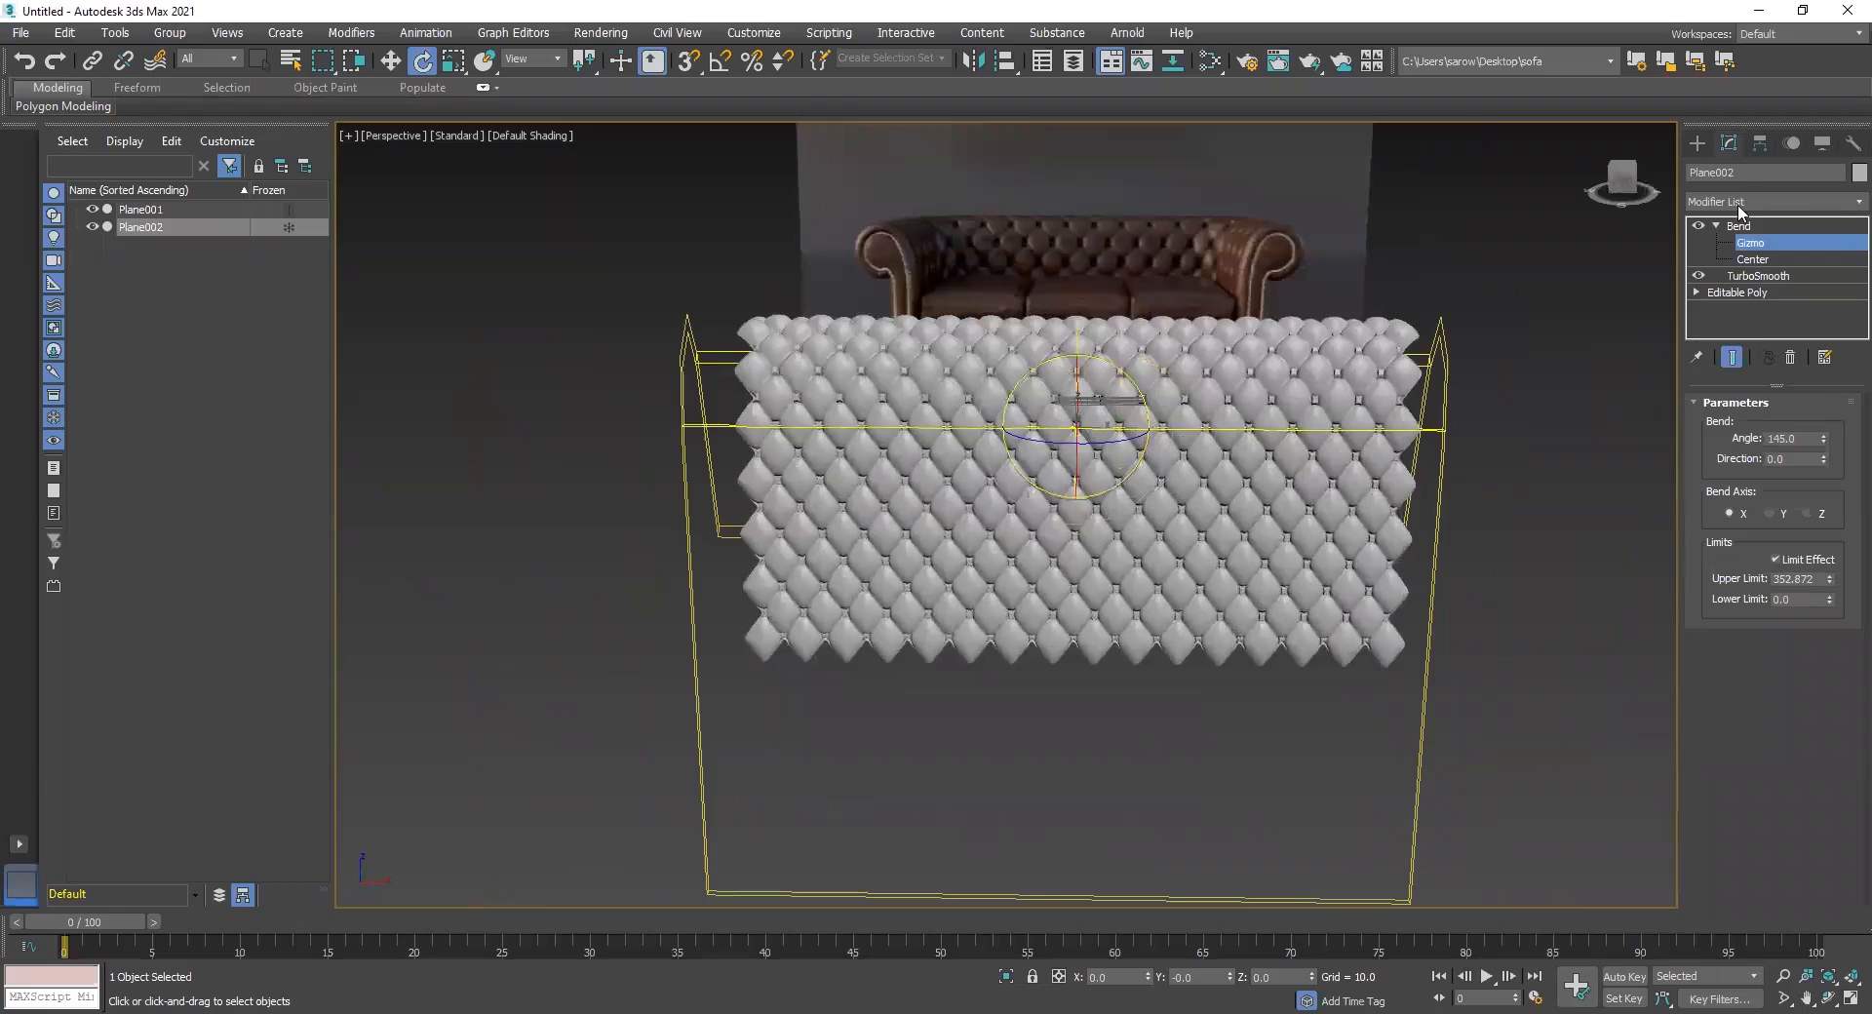
# Add a second Bend modifier to the panel and activate its Gizmo sub-object
pyautogui.click(1739, 202)
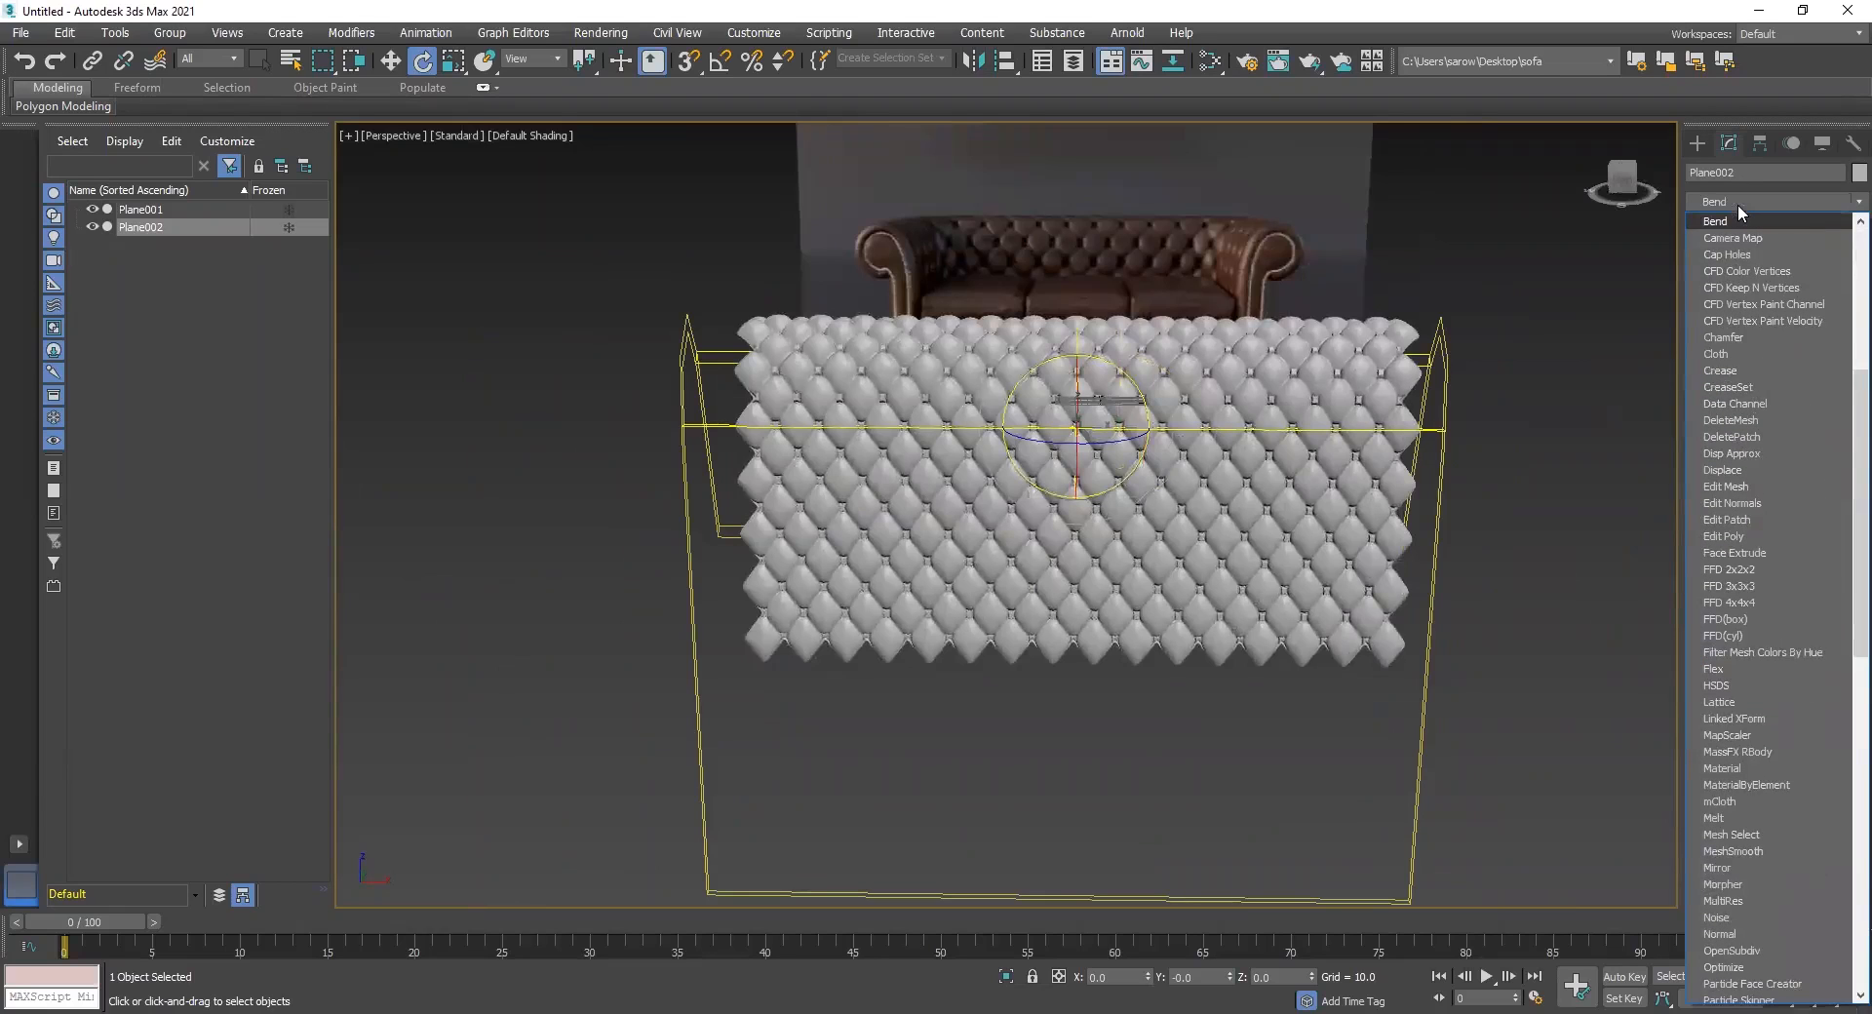
pyautogui.click(1725, 221)
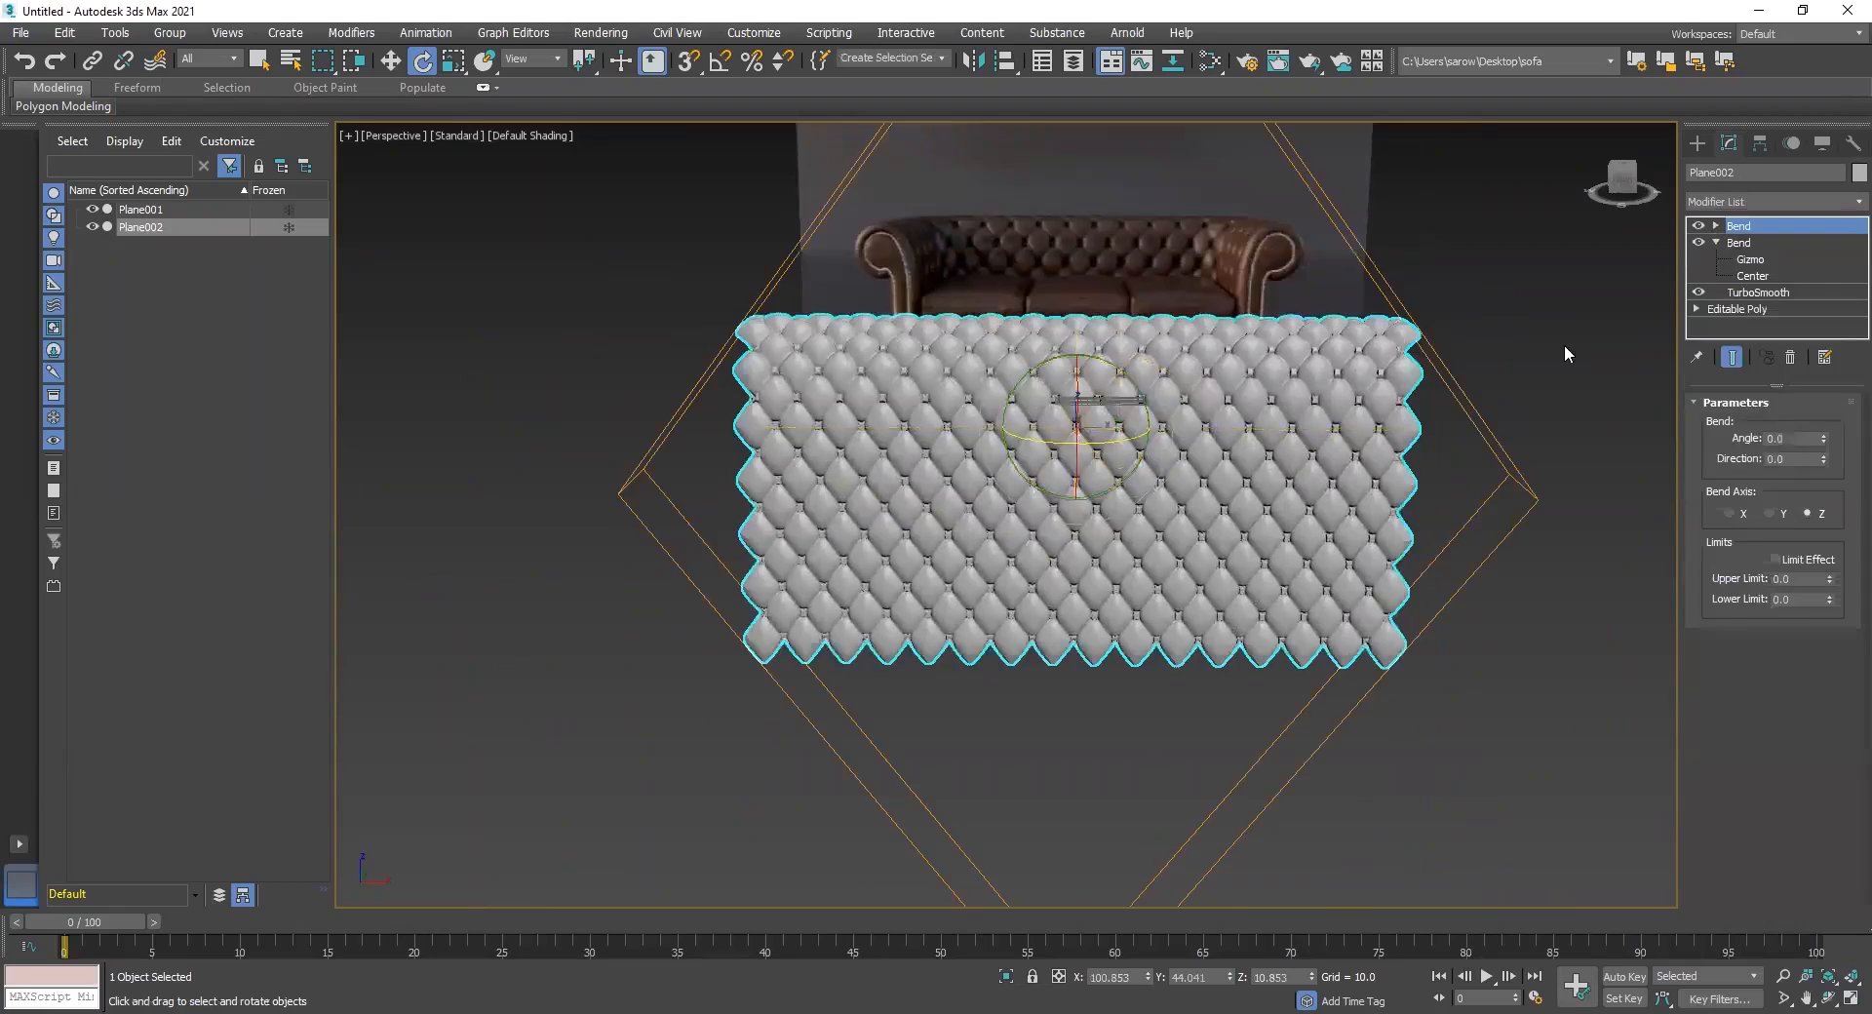
pyautogui.moveTo(1497, 407); pyautogui.dragTo(1421, 459, button='middle')
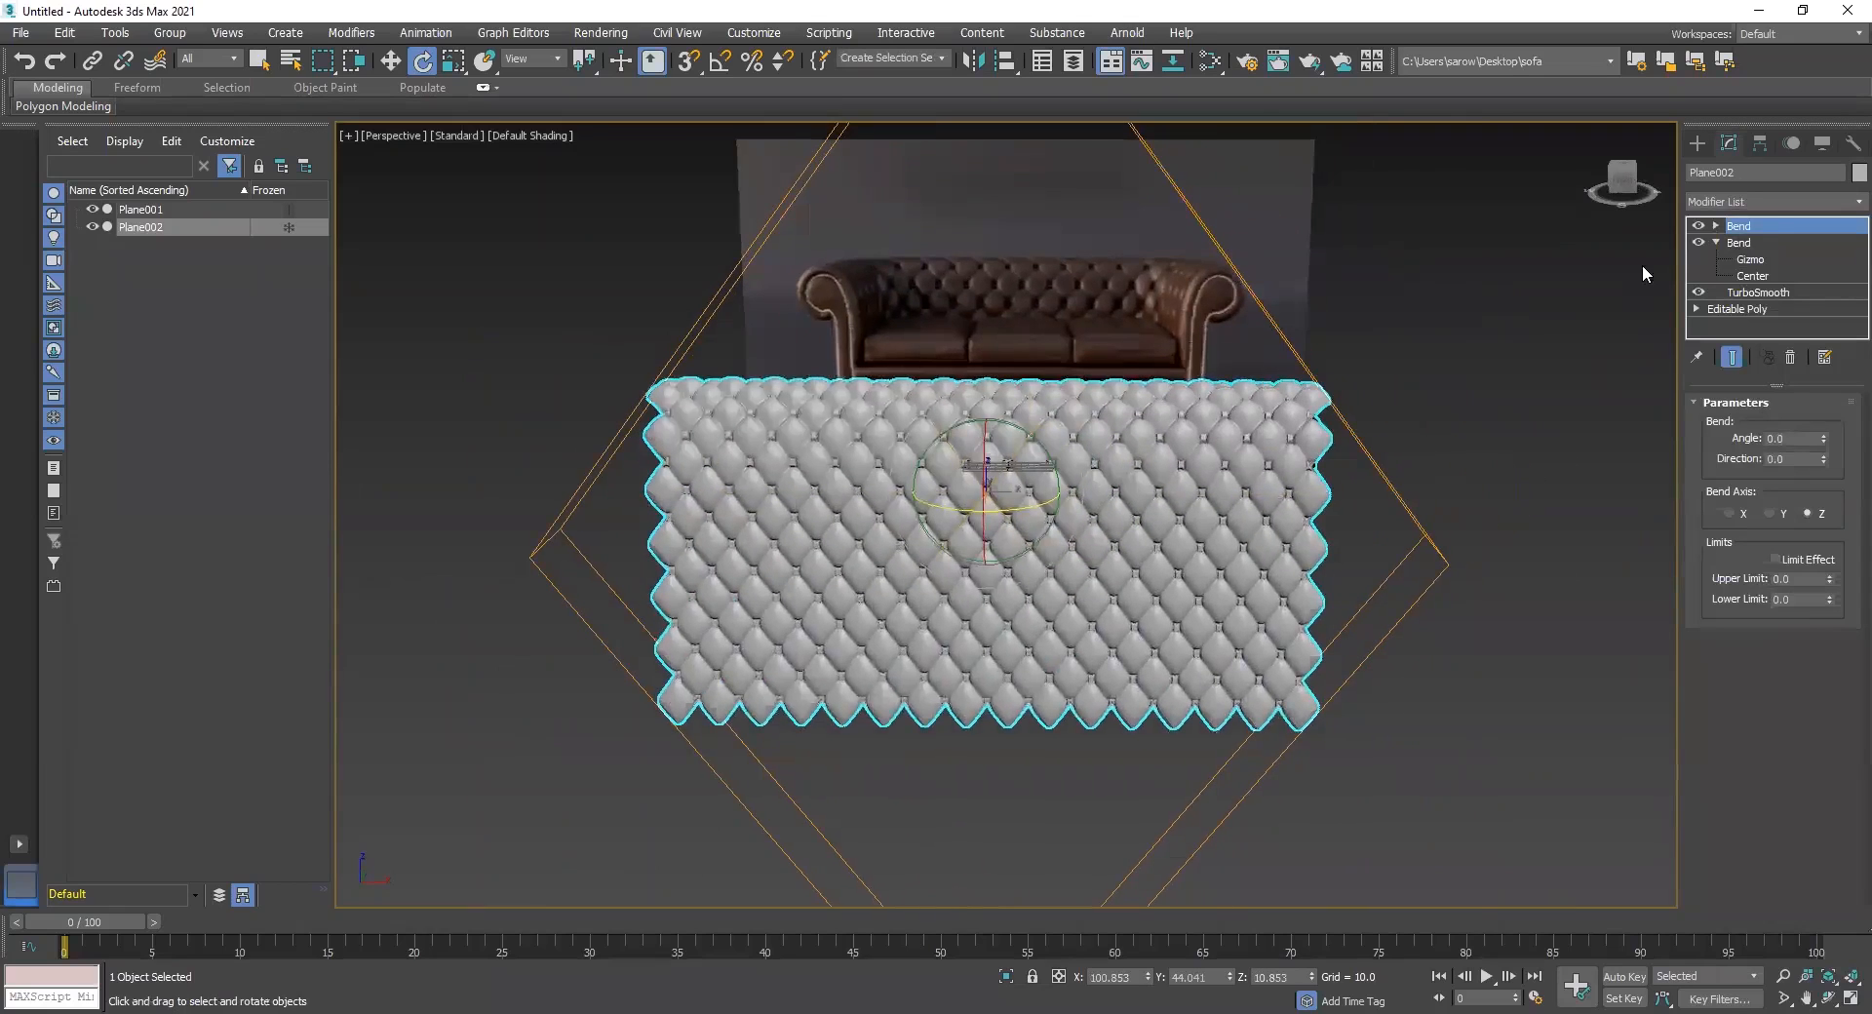
pyautogui.click(1716, 225)
pyautogui.click(1752, 240)
pyautogui.click(1755, 241)
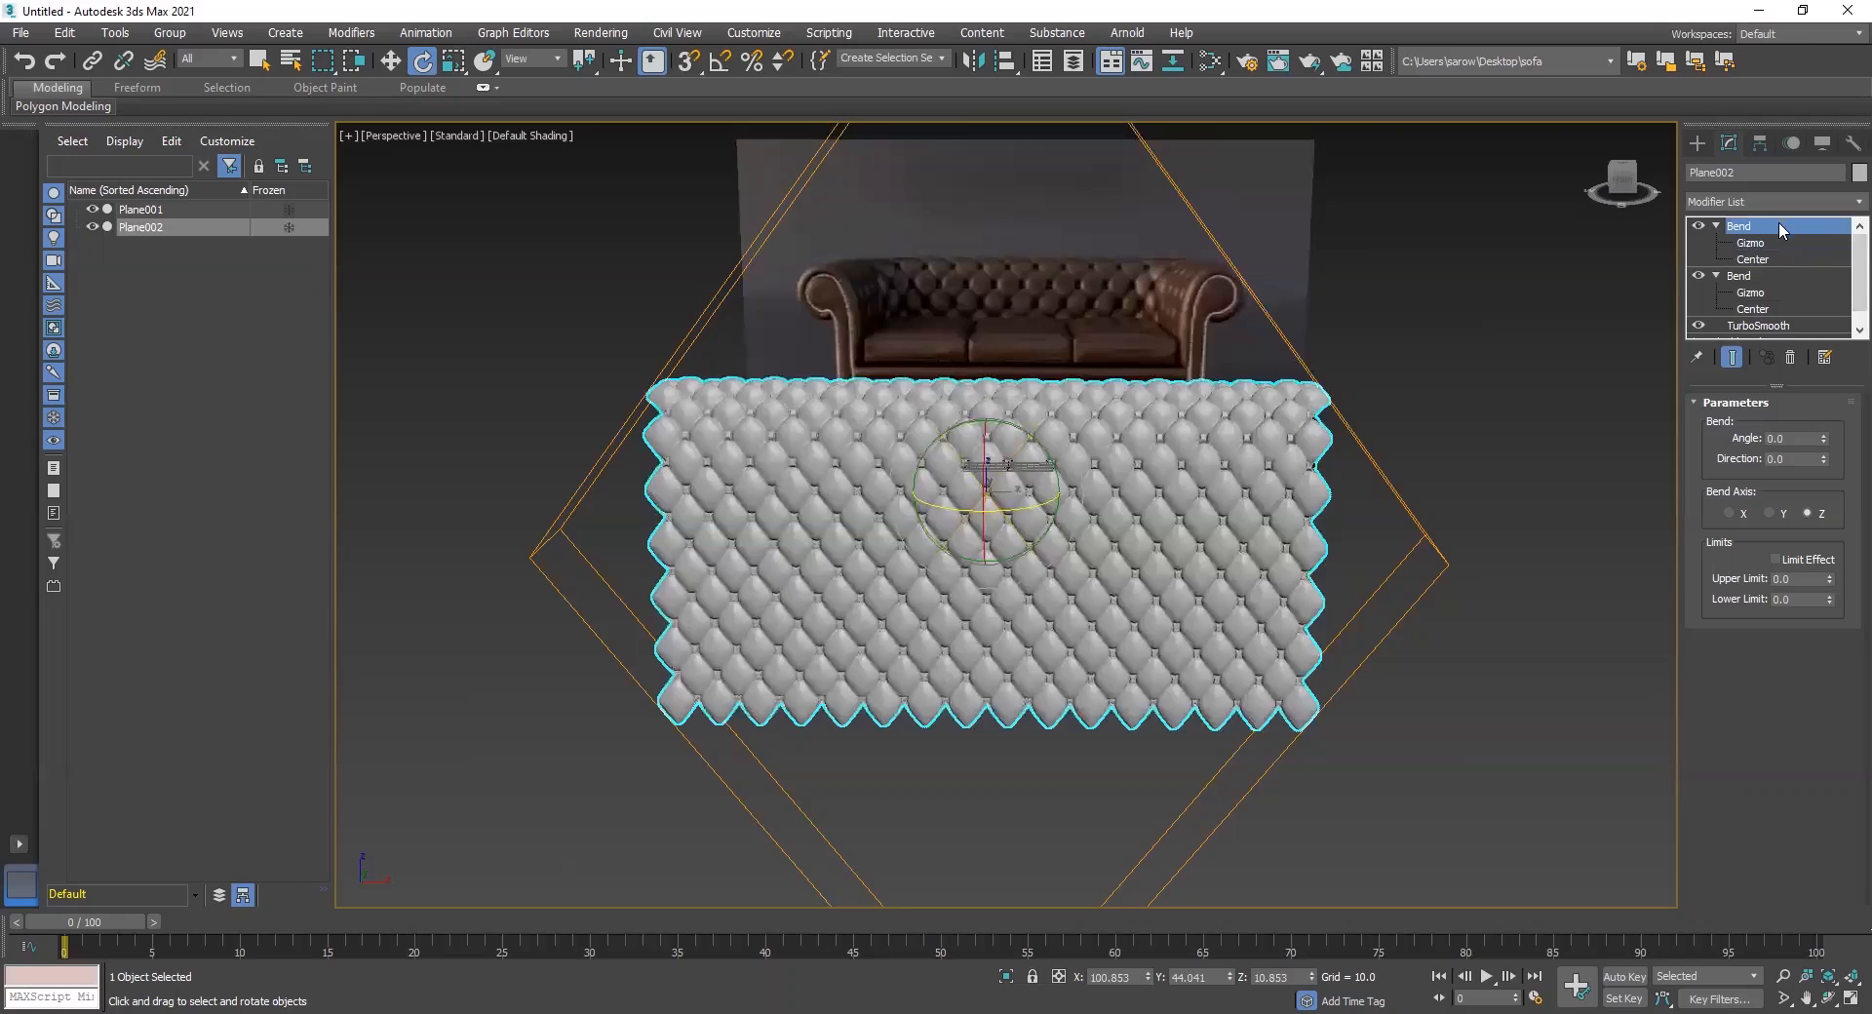
pyautogui.click(1752, 243)
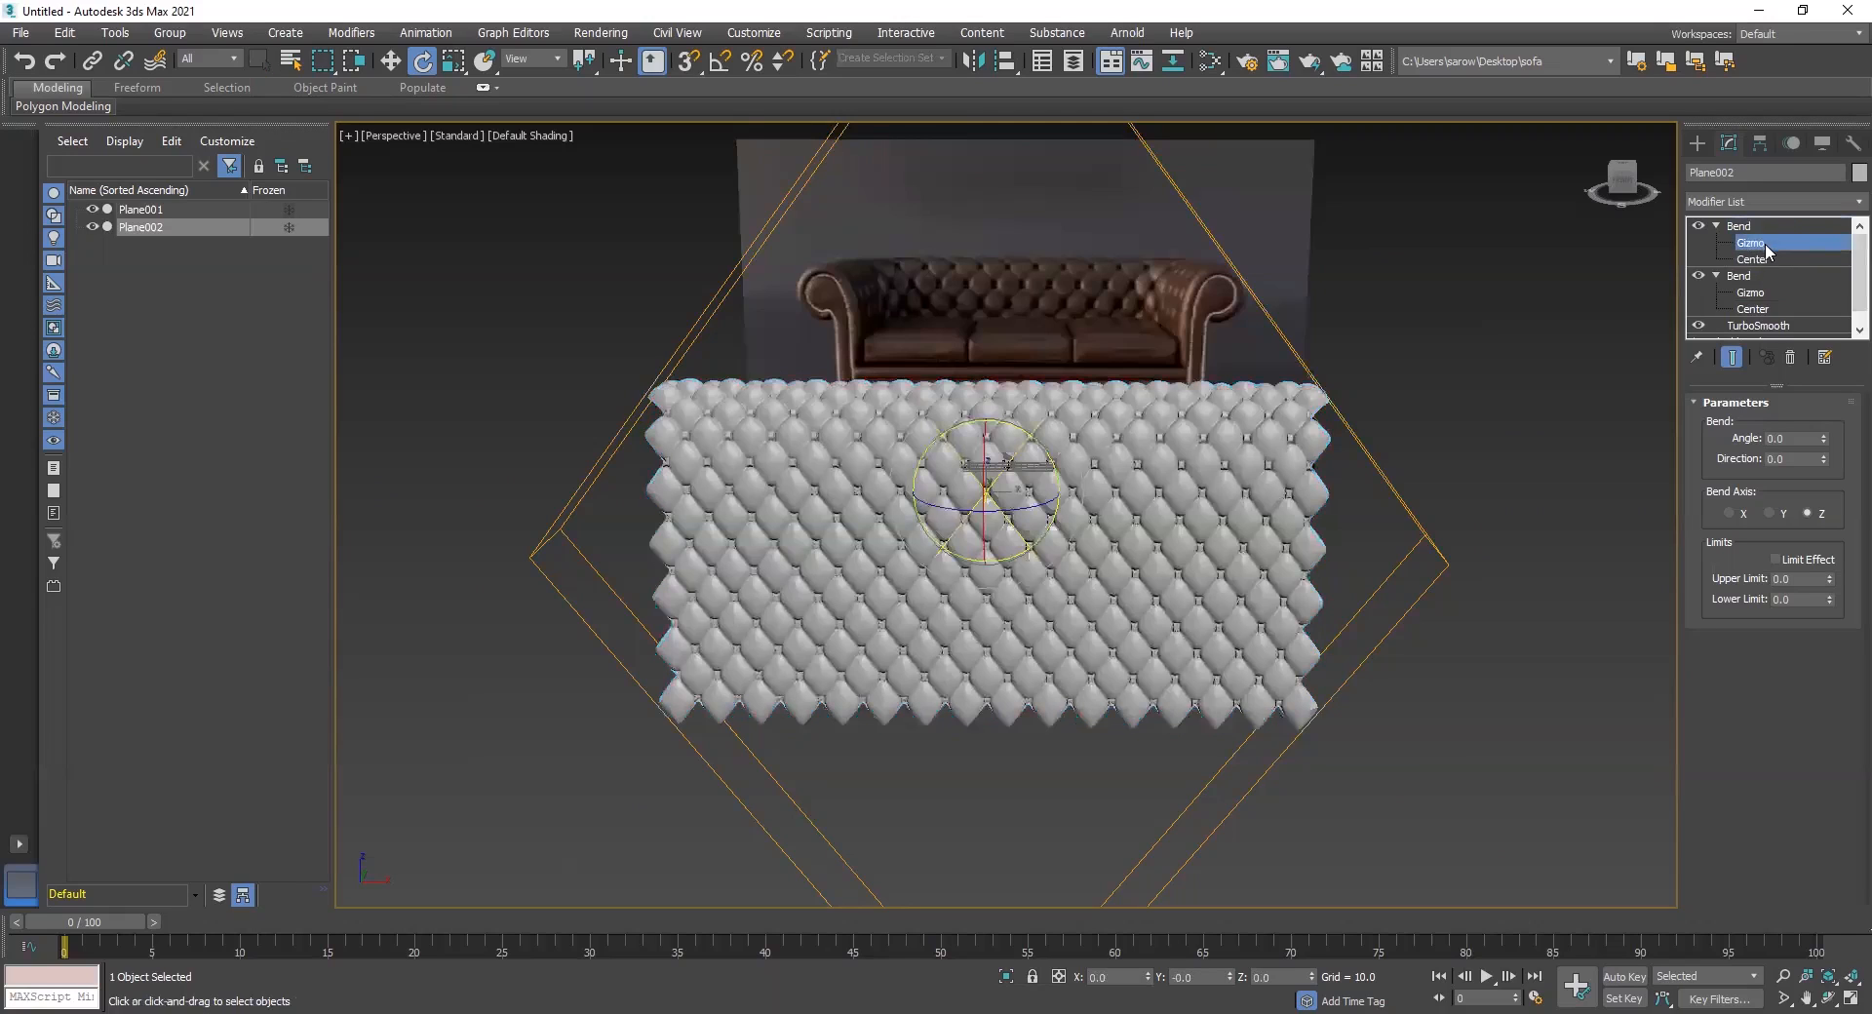
# Try rotating the second Bend's gizmo 45 degrees around Z
pyautogui.click(1267, 976)
pyautogui.write('45')
pyautogui.press('Return')
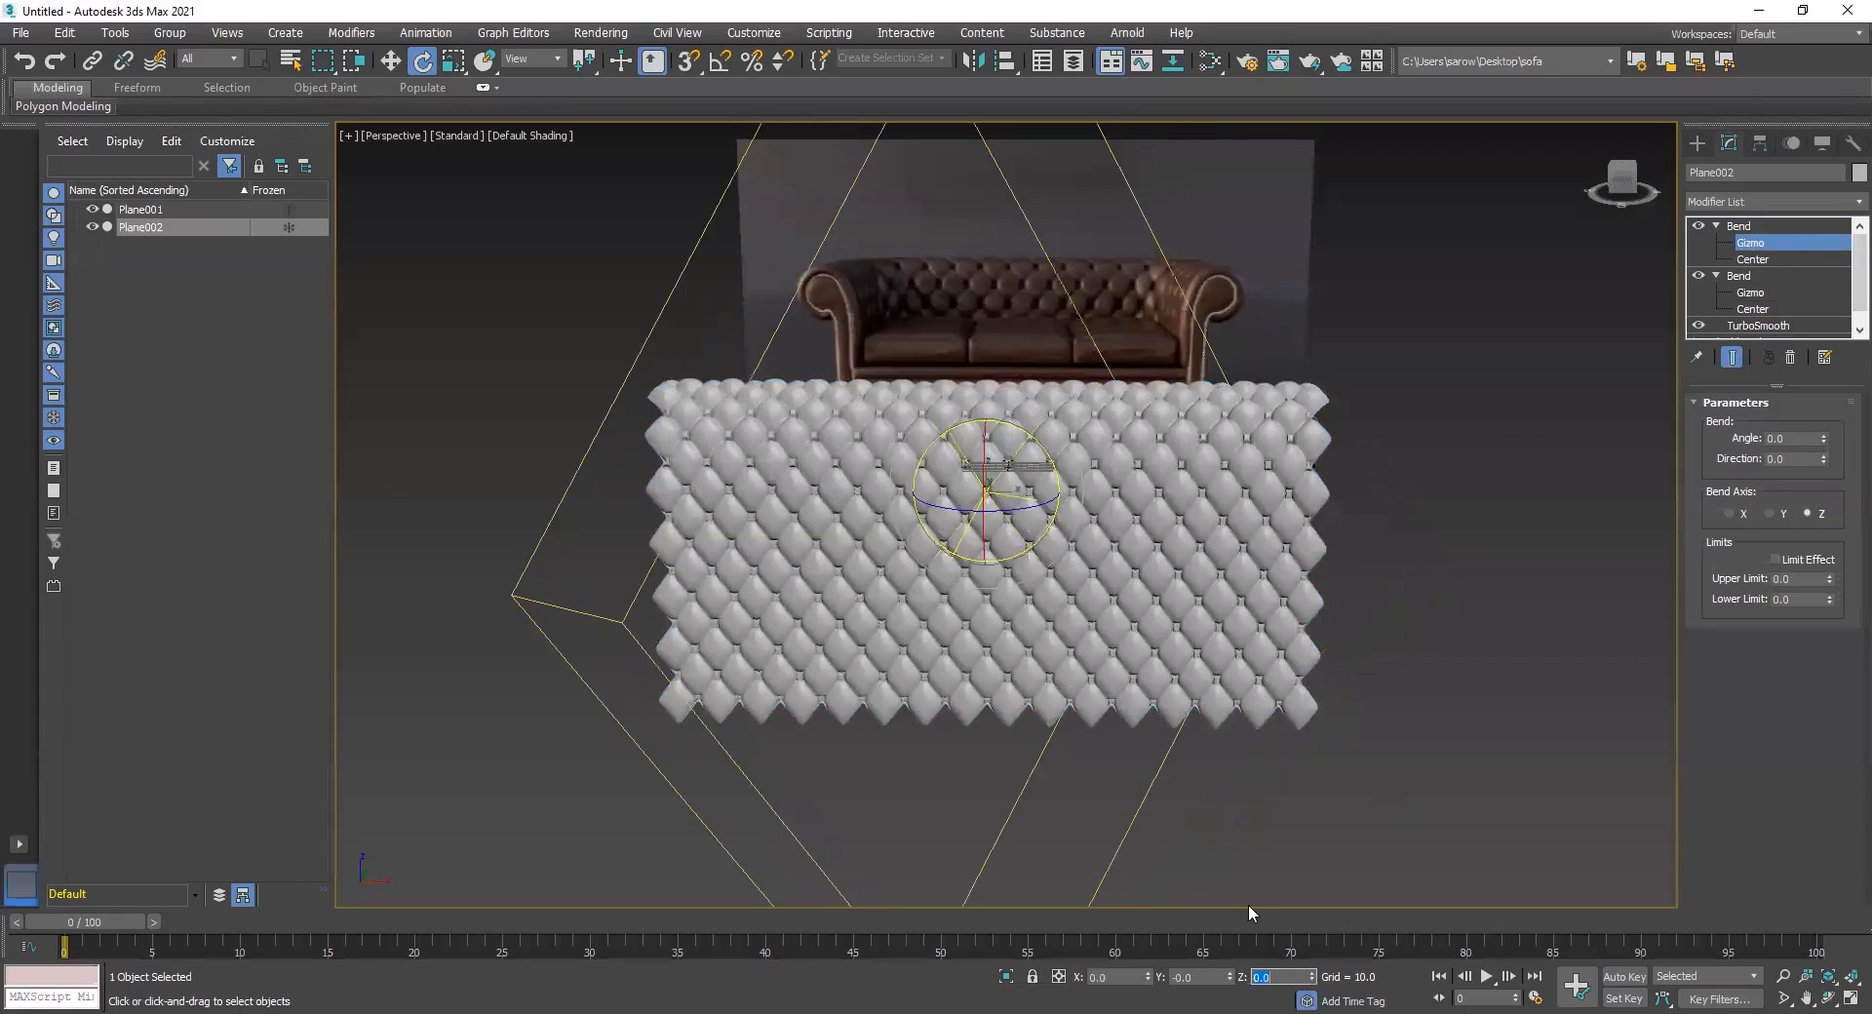
pyautogui.write('45')
pyautogui.press('Return')
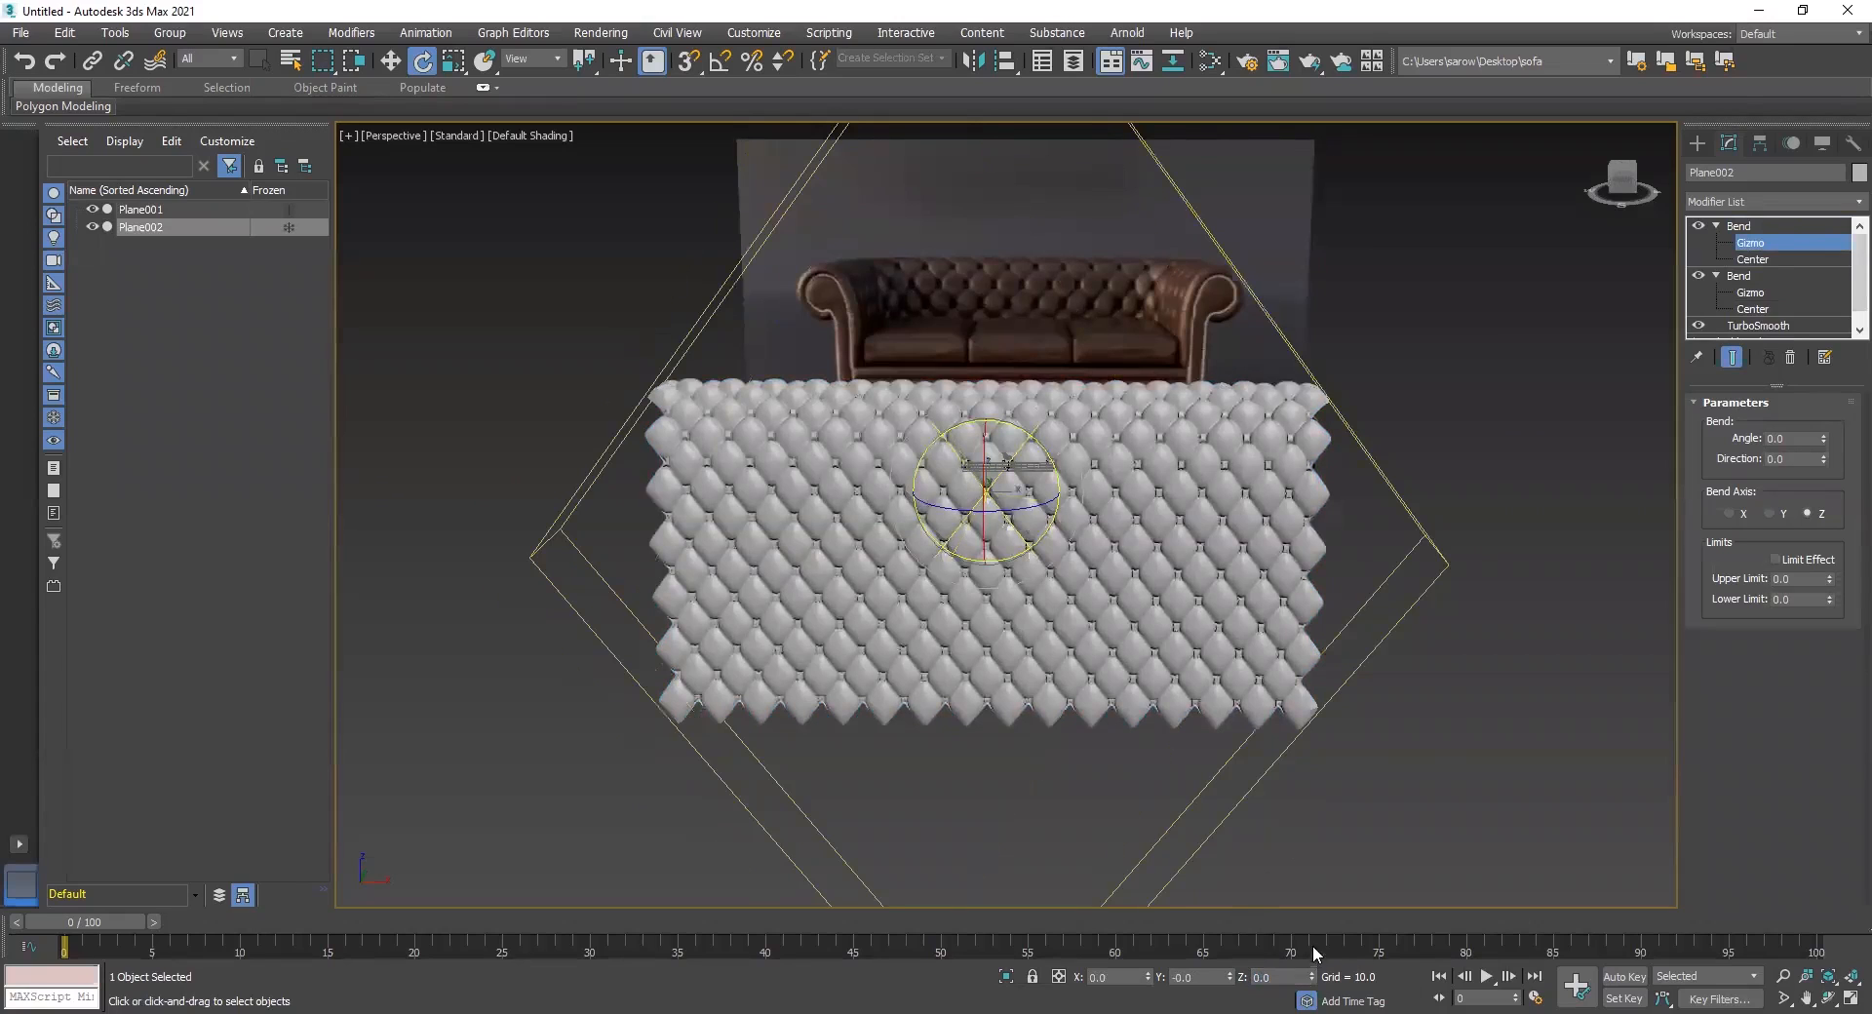
# Rotate the second Bend's gizmo 45 degrees around Y to align its frame with the panel's sides
pyautogui.doubleClick(1182, 977)
pyautogui.write('45')
pyautogui.press('Return')
pyautogui.keyDown('alt'); pyautogui.moveTo(1191, 619); pyautogui.dragTo(1194, 473, button='middle'); pyautogui.keyUp('alt')
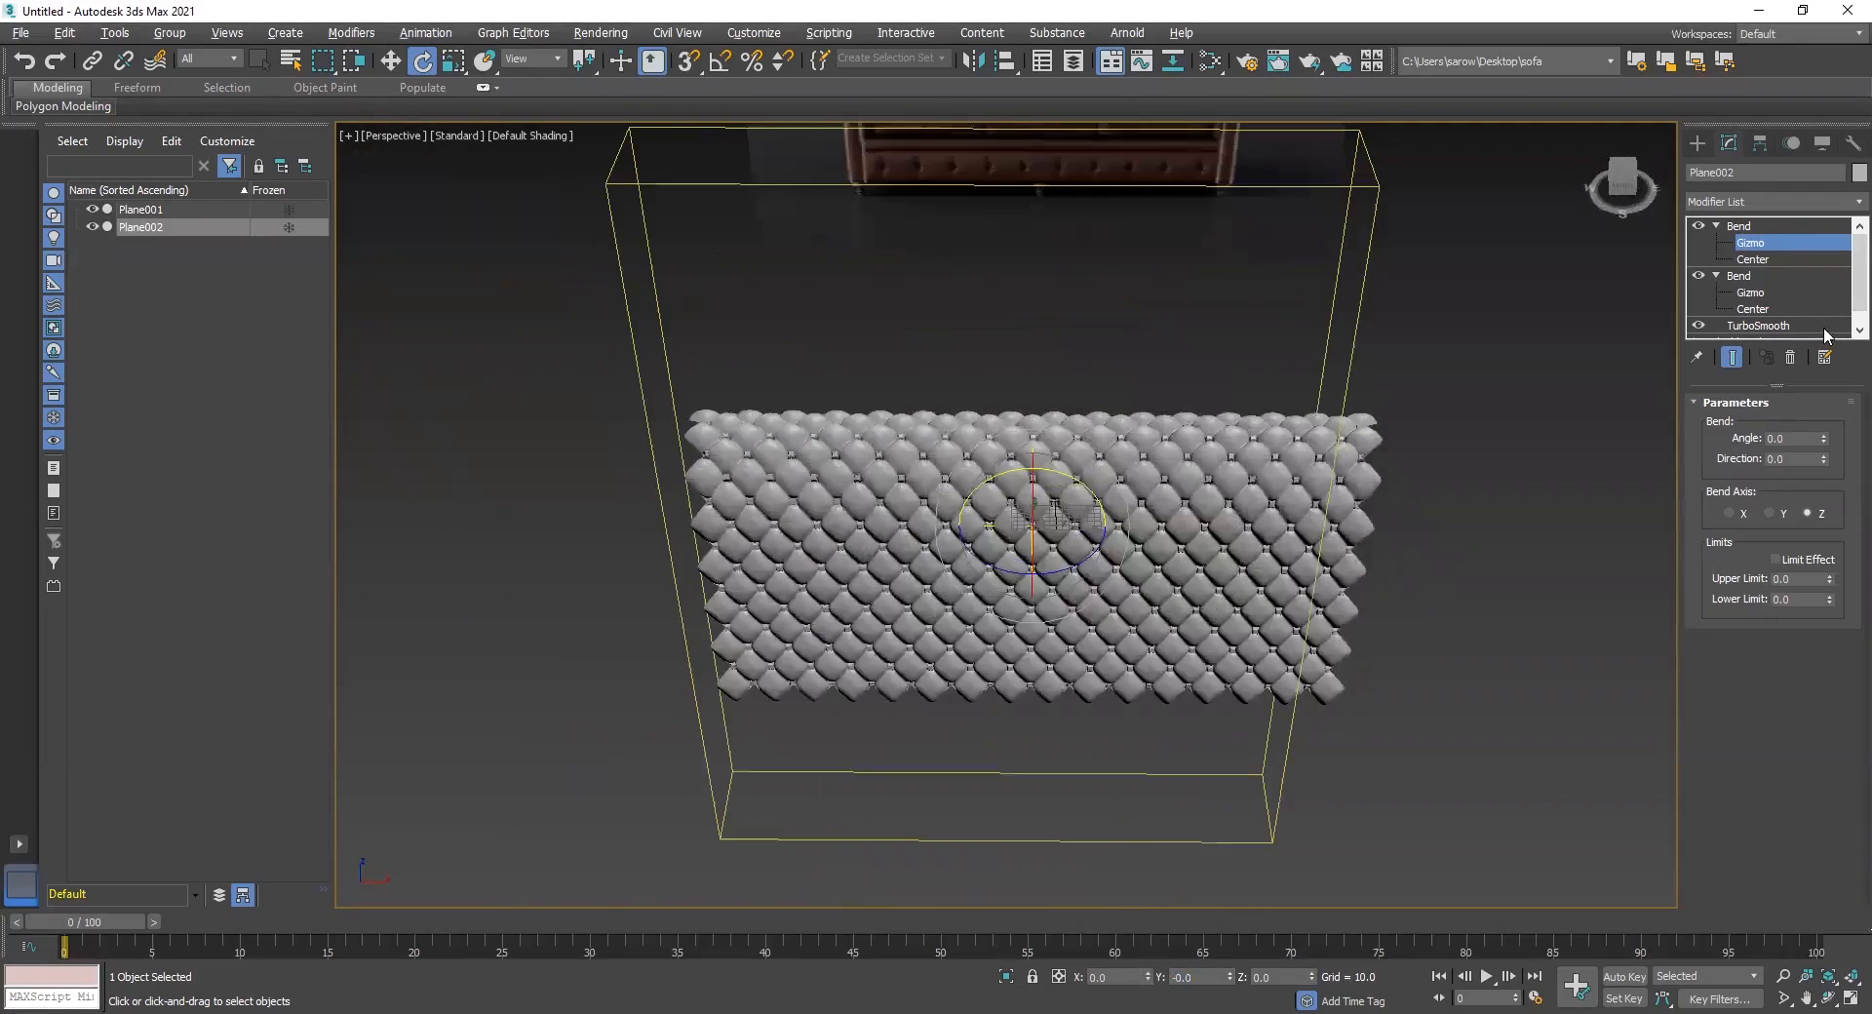
# Test bend angles on the Z, Y and X axes of the second Bend, undo them, and set its axis to Y
pyautogui.moveTo(1823, 439); pyautogui.dragTo(1813, 373)
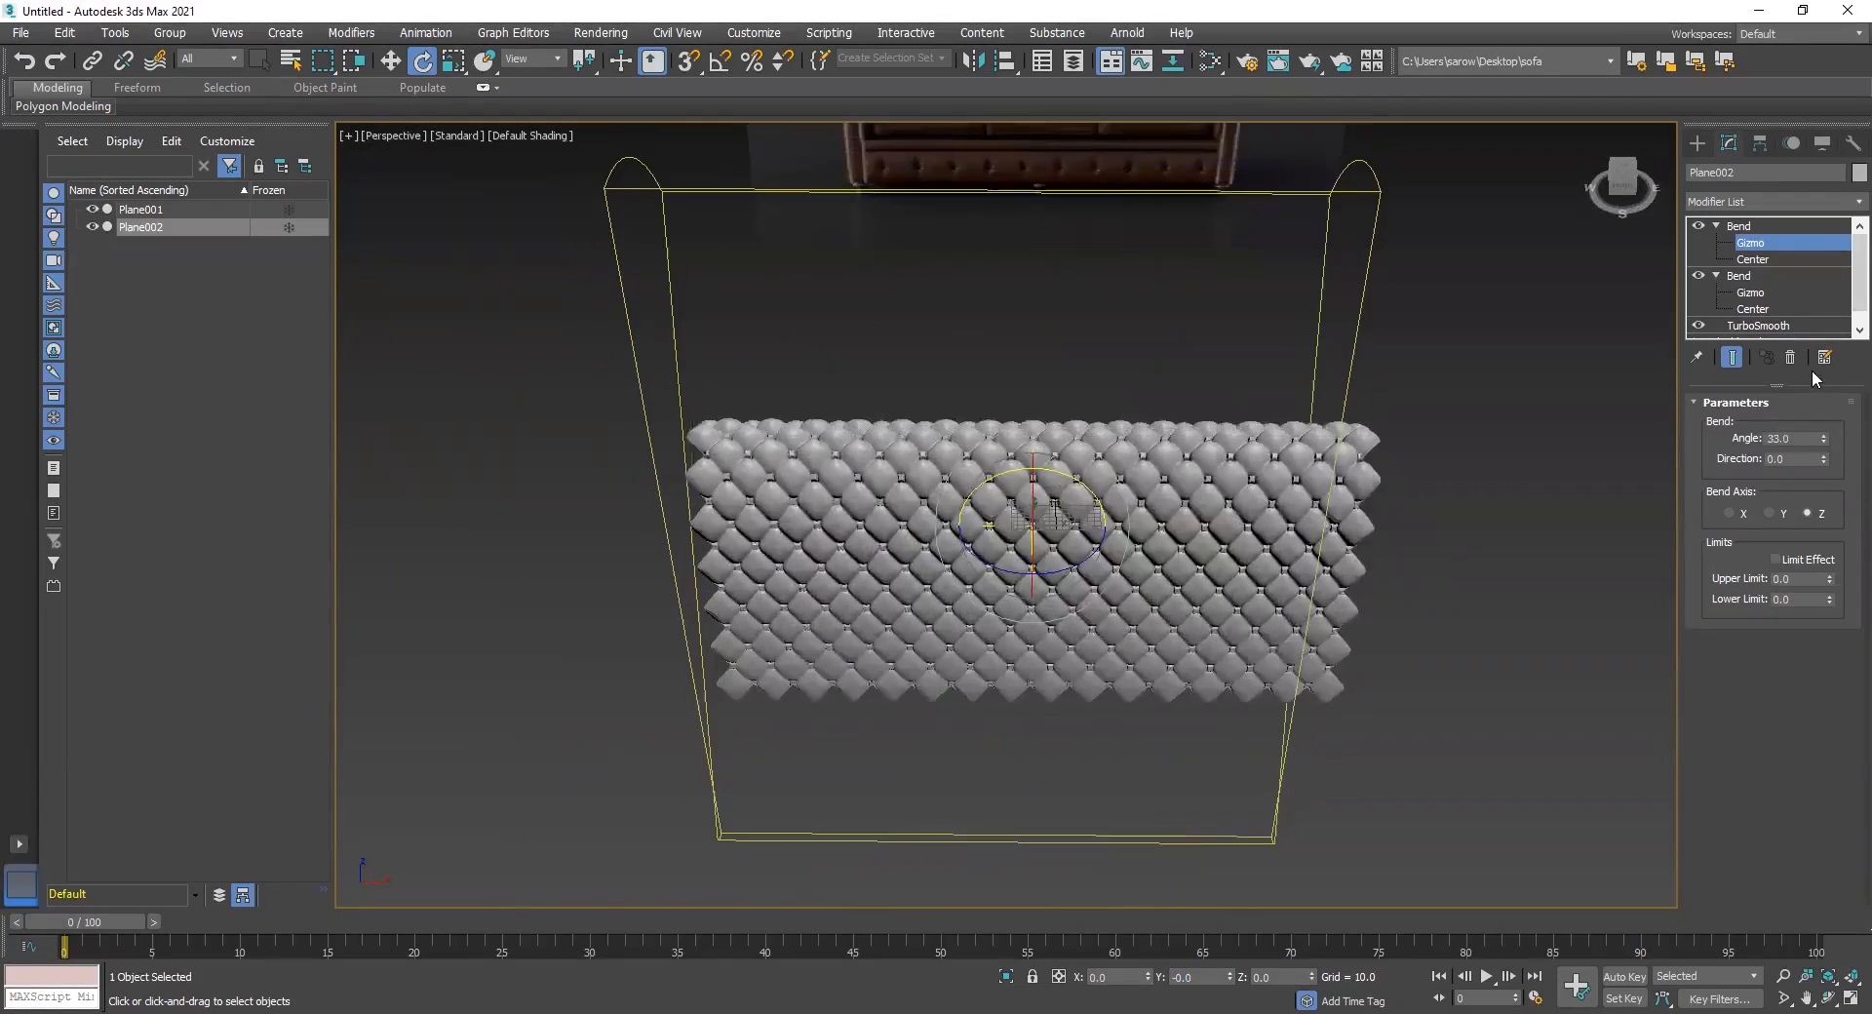
pyautogui.rightClick(1813, 375)
pyautogui.click(1778, 513)
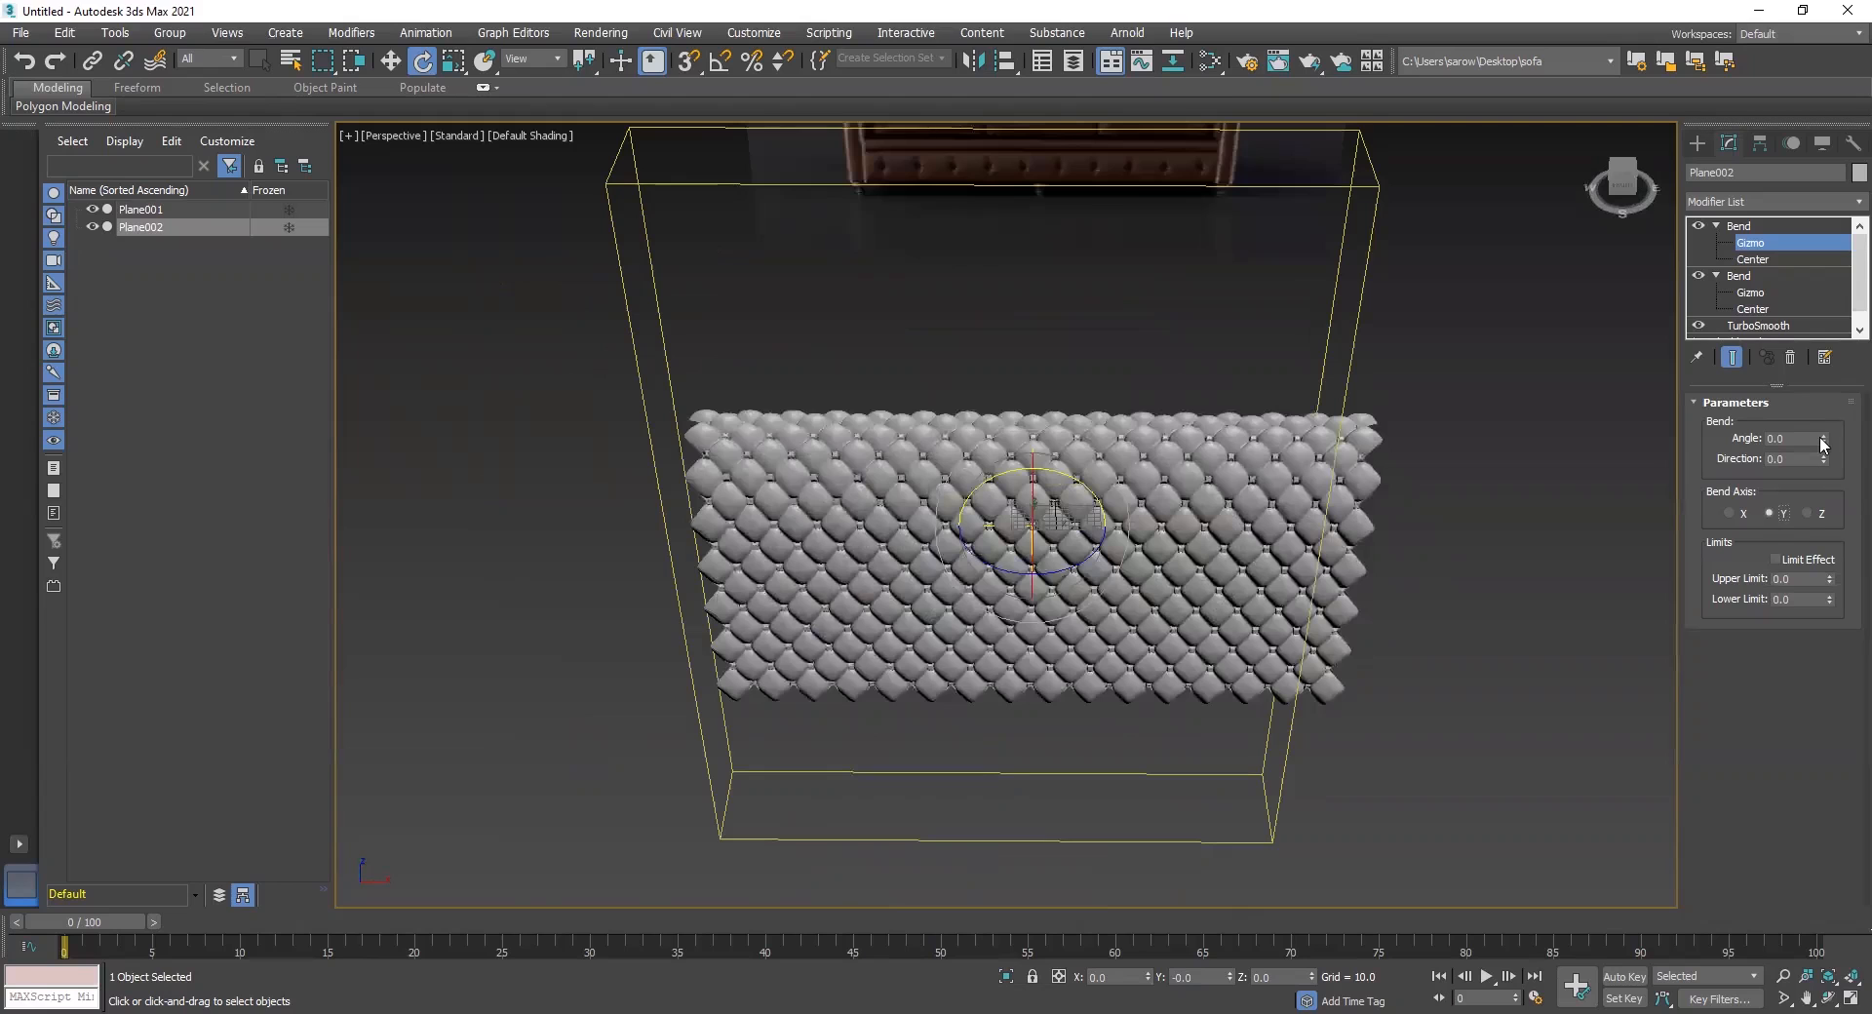
pyautogui.moveTo(1823, 441); pyautogui.dragTo(1813, 363)
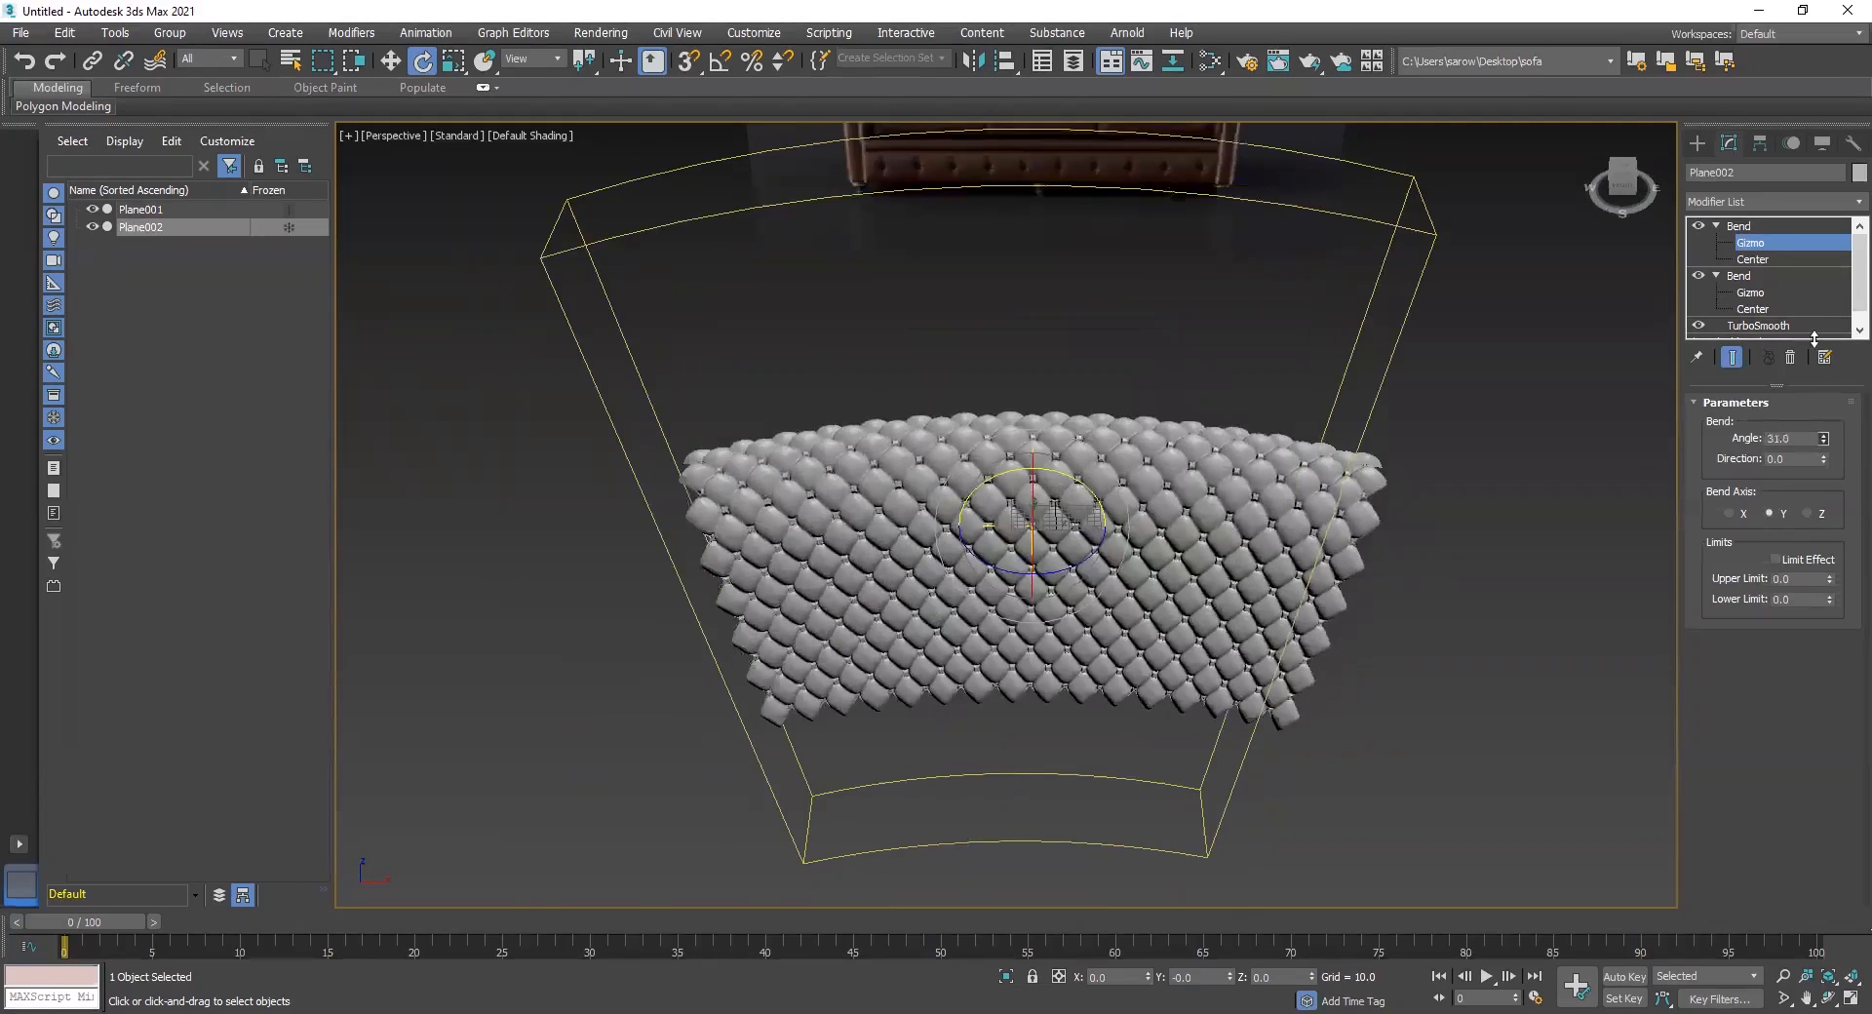
pyautogui.rightClick(1813, 338)
pyautogui.click(1729, 513)
pyautogui.moveTo(1823, 441); pyautogui.dragTo(1816, 495)
pyautogui.click(1779, 512)
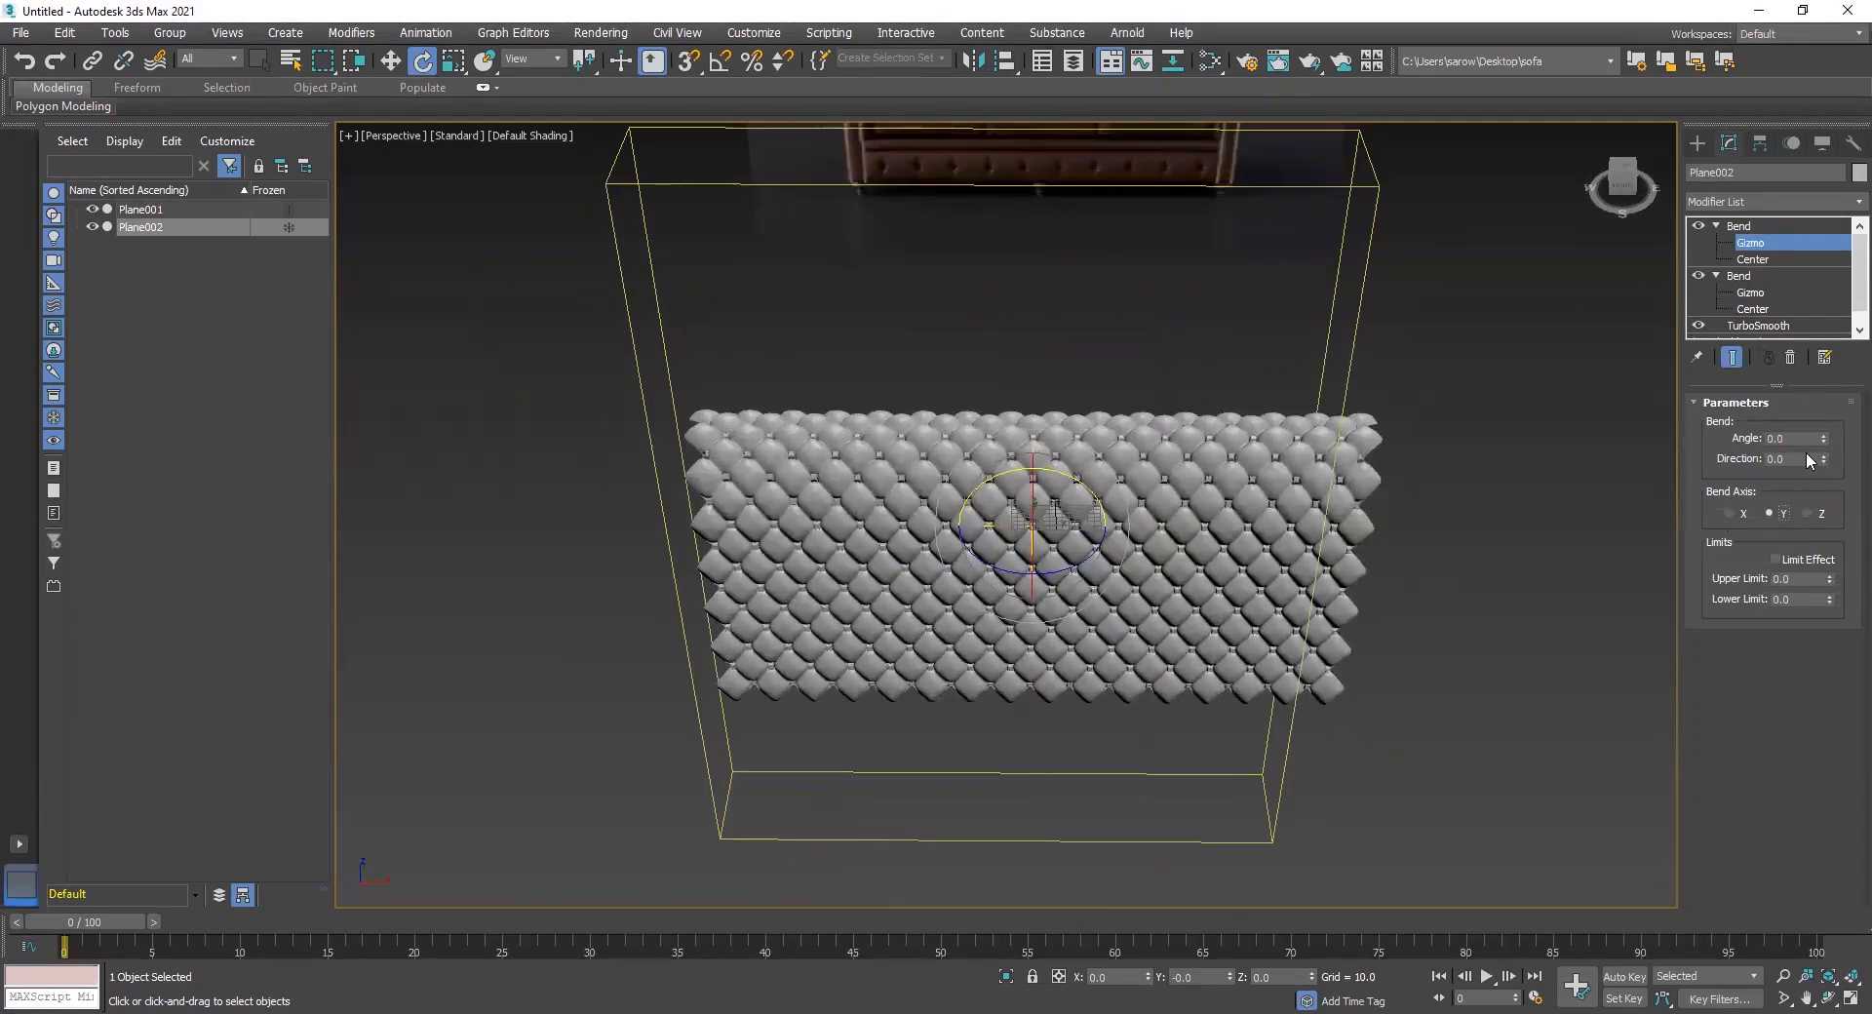
pyautogui.moveTo(1826, 441); pyautogui.dragTo(1818, 296)
pyautogui.hotkey('ctrl', 'z')
# Try scaling the second Bend's gizmo along its Y axis
pyautogui.press('r')
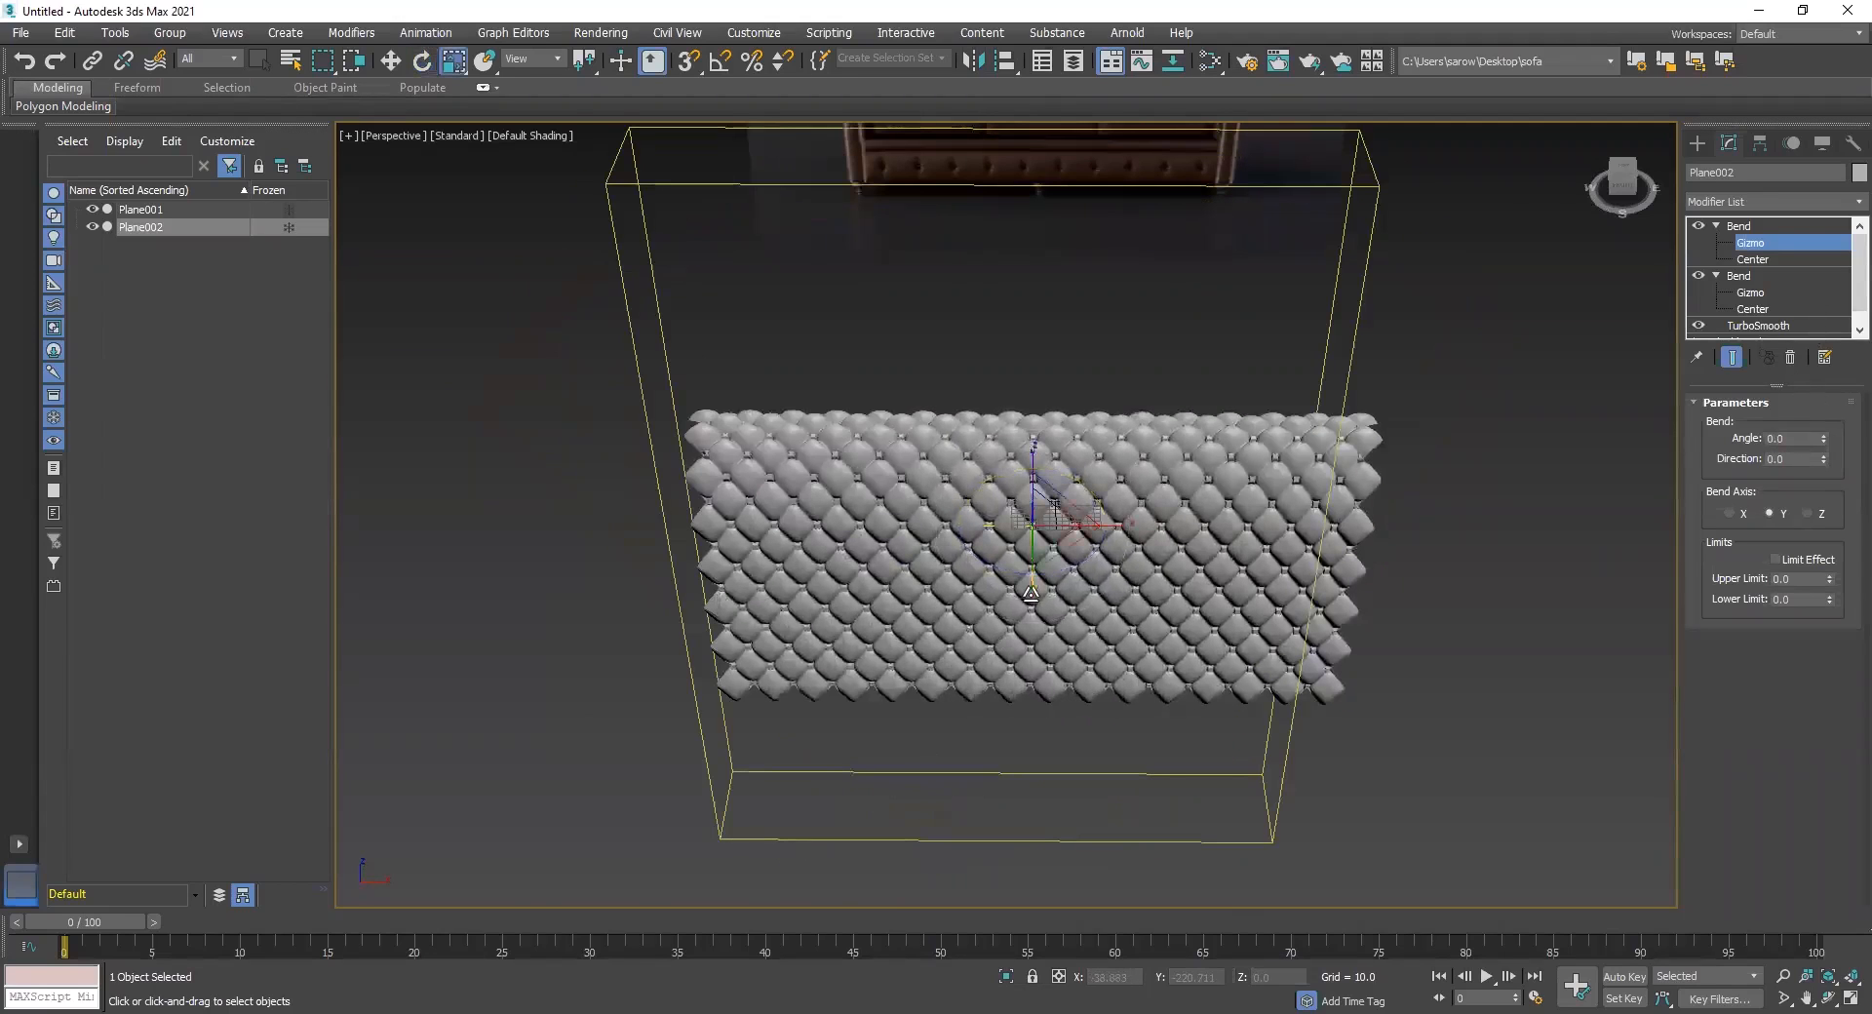
pyautogui.moveTo(1036, 615); pyautogui.dragTo(1044, 817)
pyautogui.moveTo(978, 672)
pyautogui.keyDown('alt'); pyautogui.mouseDown(button='middle')
pyautogui.moveTo(1174, 529)
pyautogui.moveTo(1201, 540)
pyautogui.moveTo(1160, 531)
pyautogui.moveTo(1111, 558)
pyautogui.mouseUp(button='middle'); pyautogui.keyUp('alt')
# Increase the first Bend's angle to 247.5 to curl the panel's rolled top tighter, and inspect the roll from the side
pyautogui.click(1742, 294)
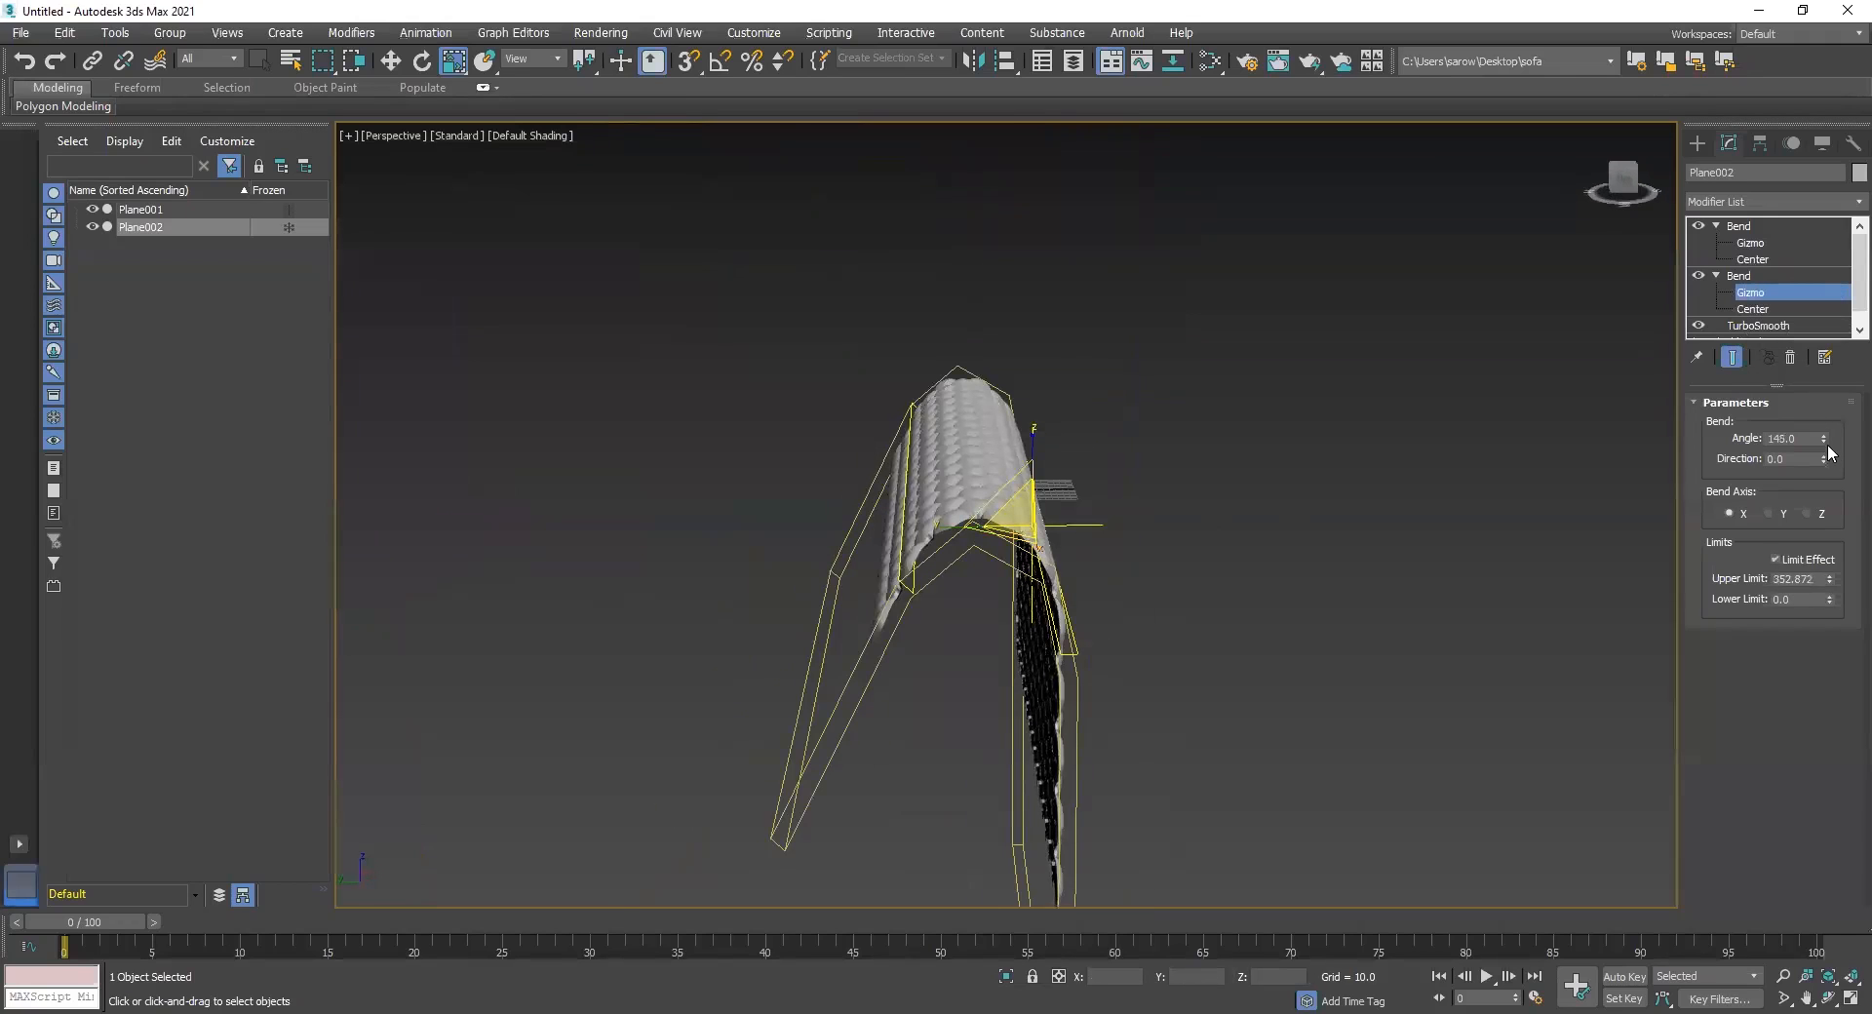
pyautogui.moveTo(1827, 443); pyautogui.dragTo(1770, 228)
pyautogui.keyDown('alt'); pyautogui.moveTo(1346, 624); pyautogui.dragTo(1183, 621, button='middle'); pyautogui.keyUp('alt')
pyautogui.scroll(4, 1160, 635)
pyautogui.moveTo(1826, 446); pyautogui.dragTo(1826, 457)
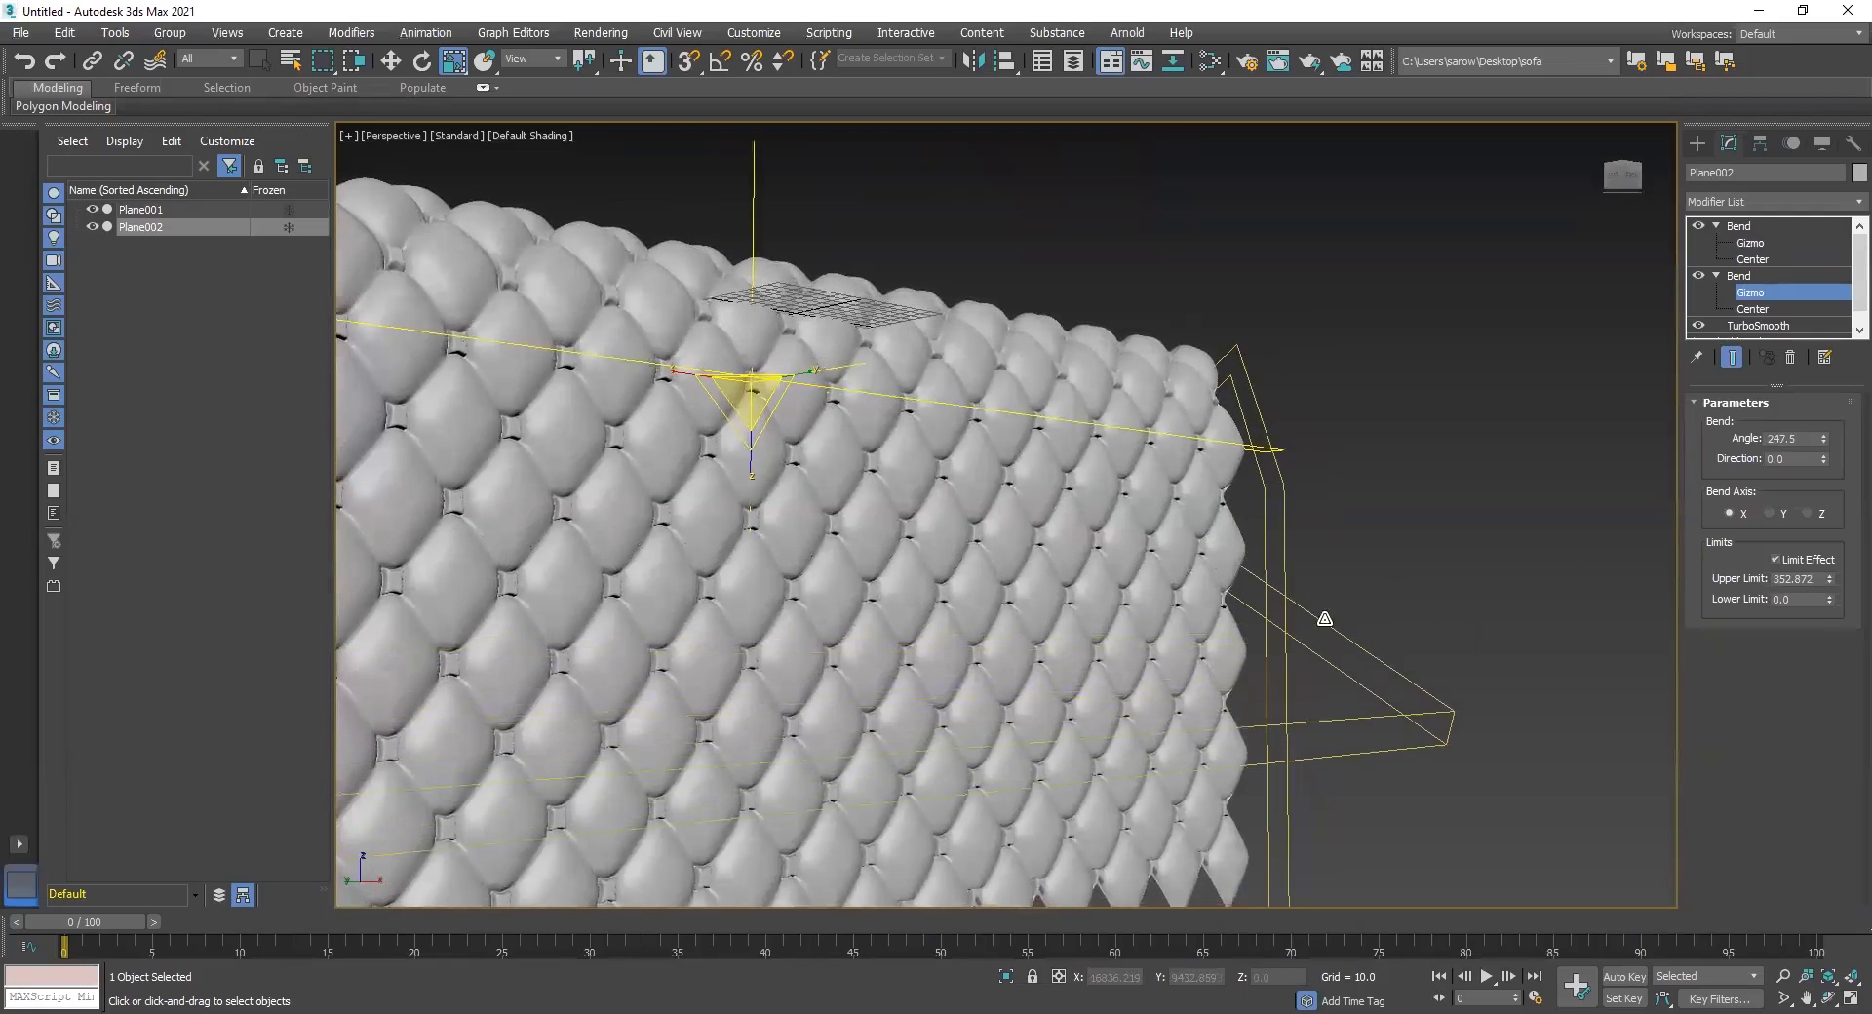
pyautogui.scroll(-5, 1325, 618)
pyautogui.keyDown('alt'); pyautogui.moveTo(1166, 630); pyautogui.dragTo(1200, 579, button='middle'); pyautogui.keyUp('alt')
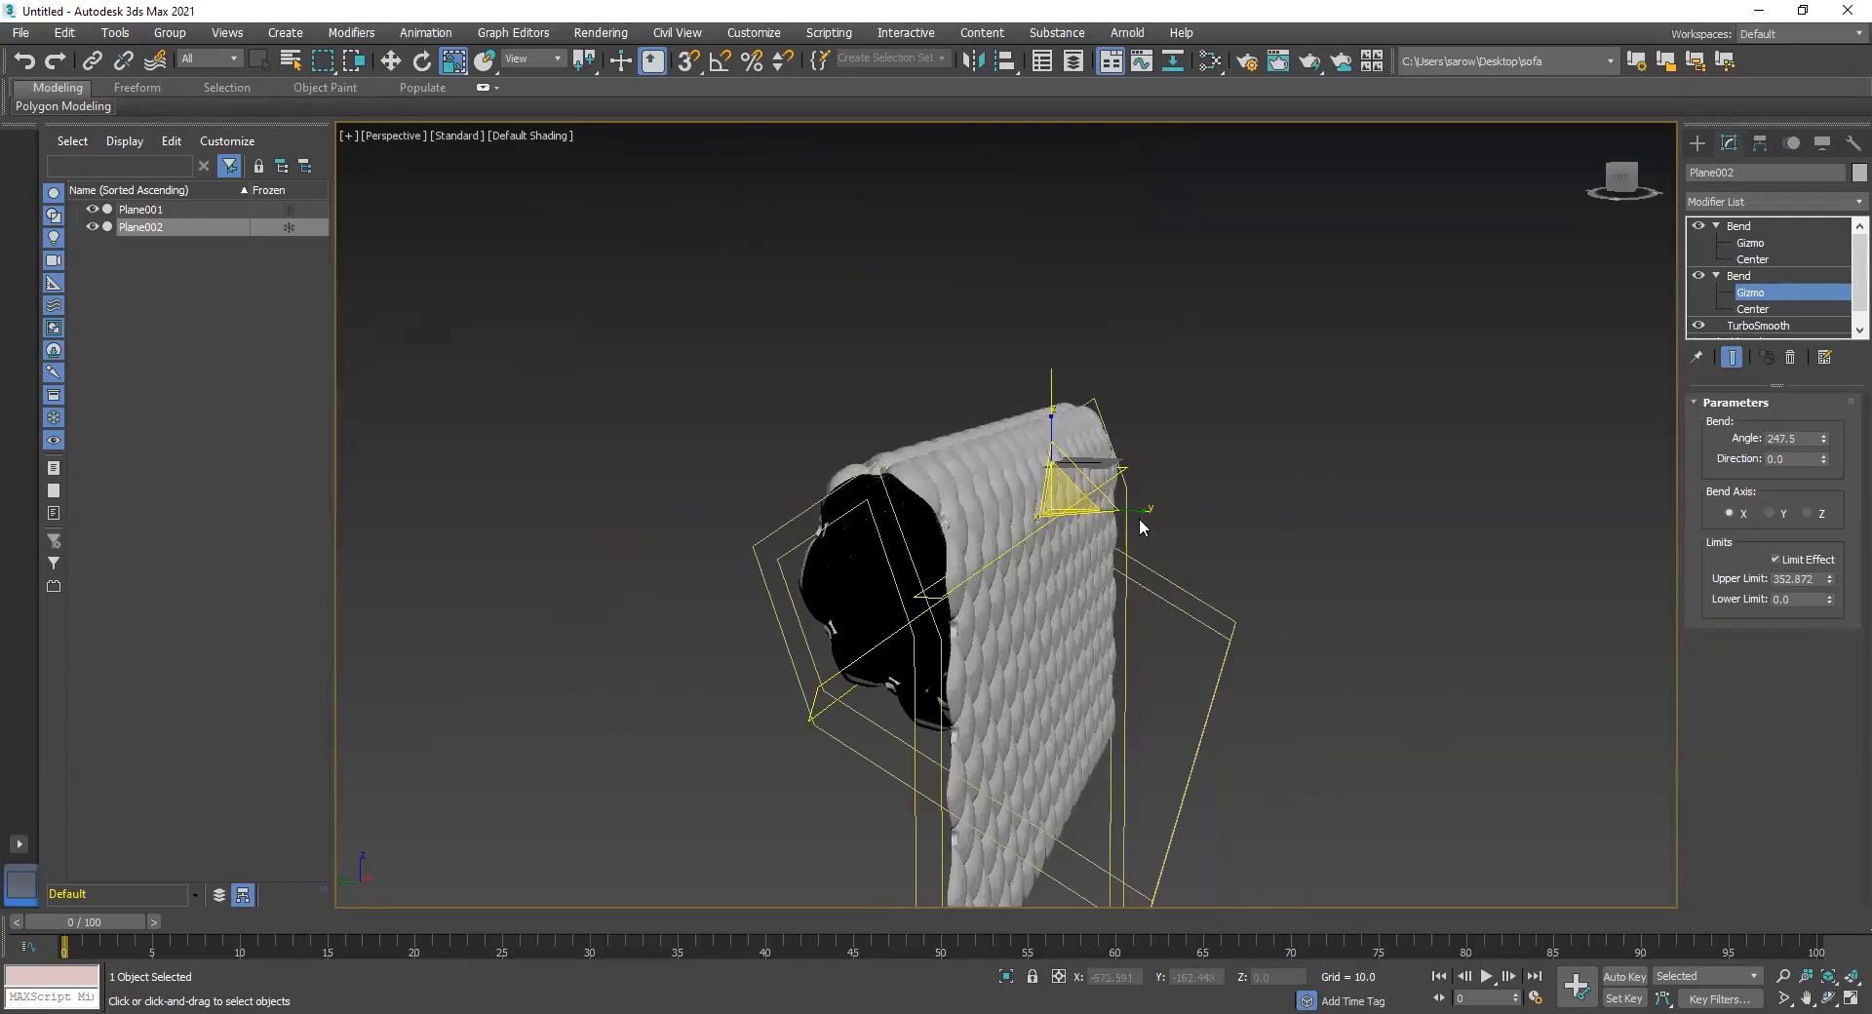
pyautogui.keyDown('alt'); pyautogui.moveTo(1141, 522); pyautogui.dragTo(1073, 571, button='middle'); pyautogui.keyUp('alt')
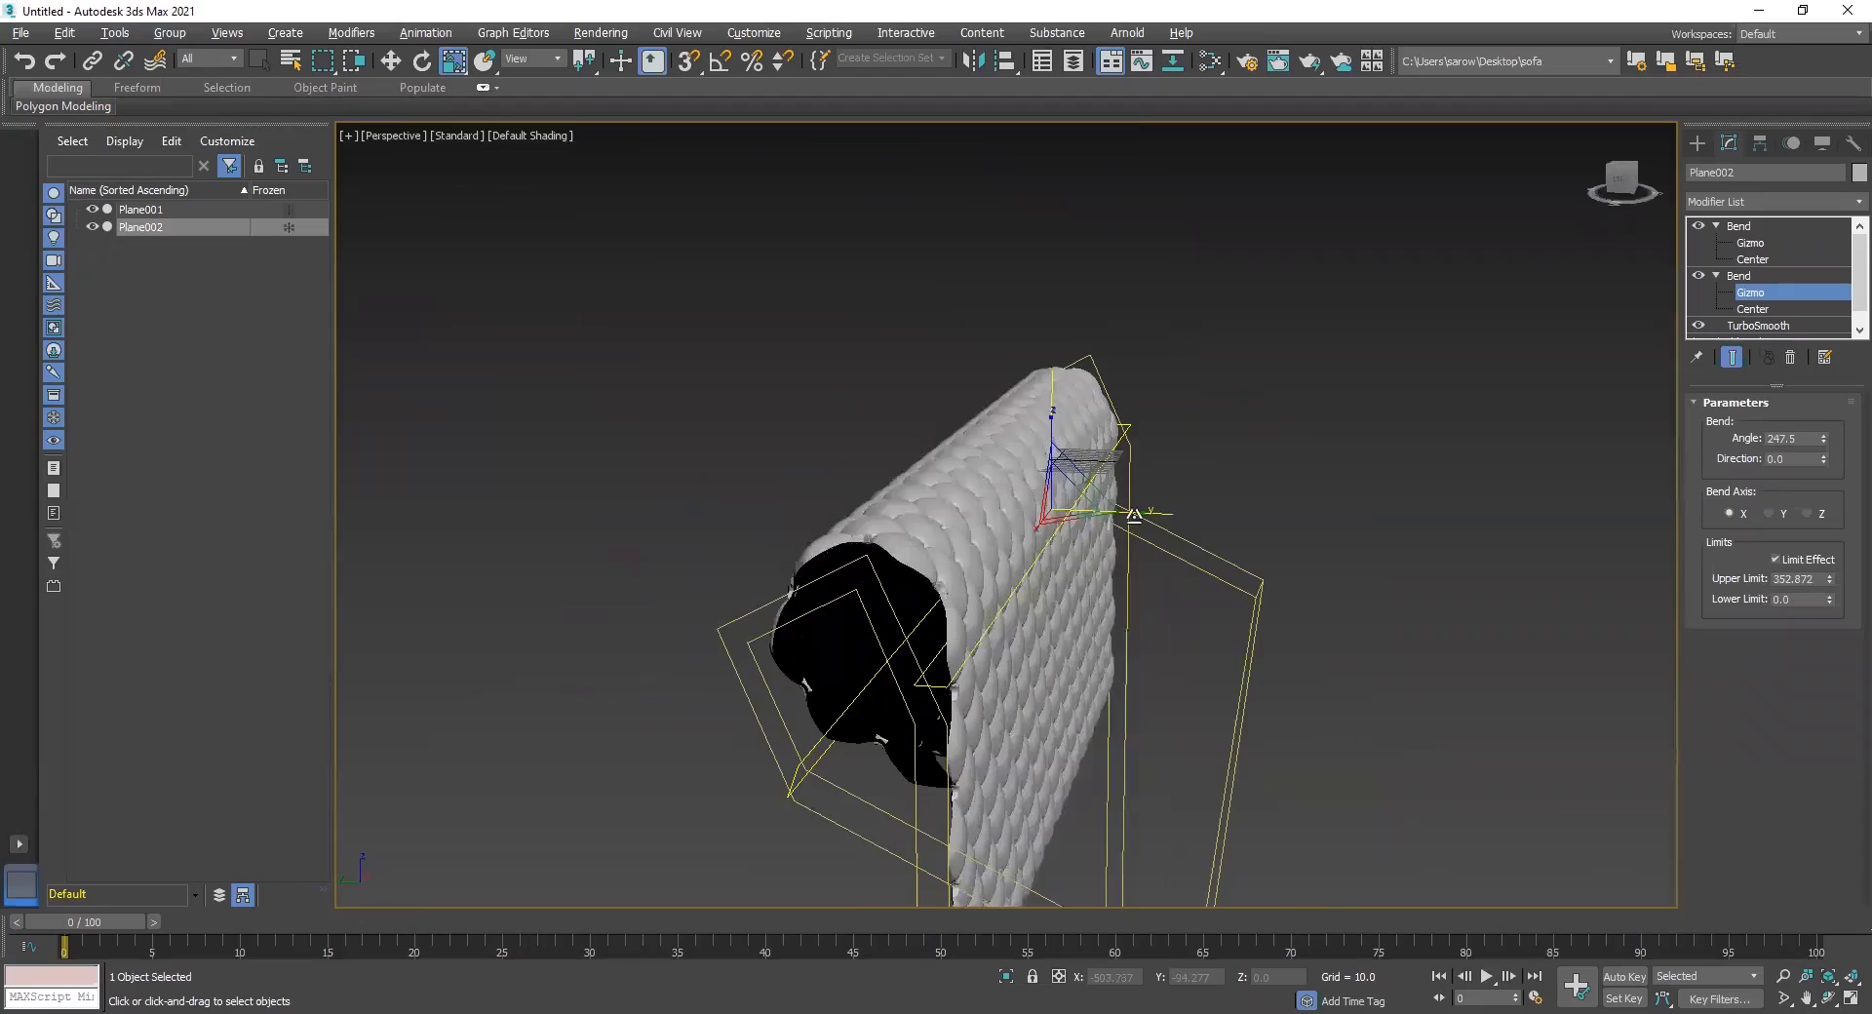
pyautogui.keyDown('alt'); pyautogui.moveTo(1147, 512); pyautogui.dragTo(1121, 565, button='middle'); pyautogui.keyUp('alt')
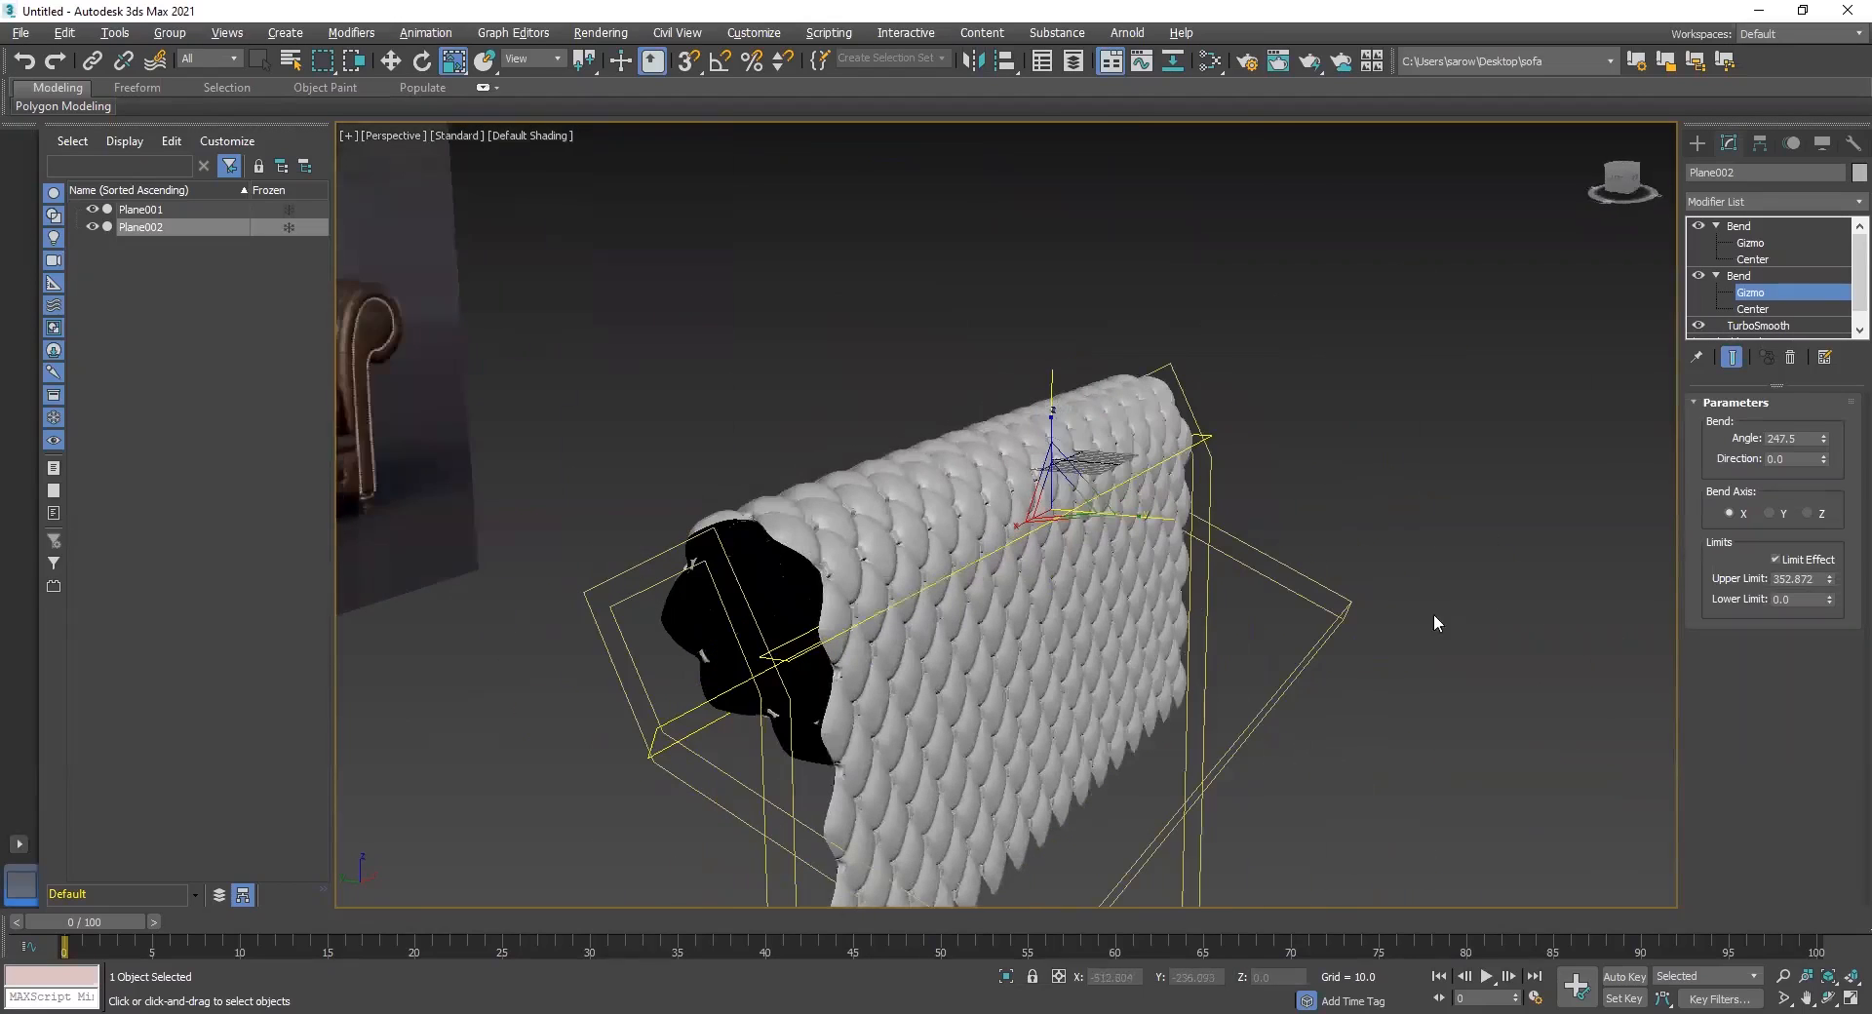
# Test a bend angle and a freehand gizmo rotation on the second Bend, undoing both
pyautogui.click(1748, 242)
pyautogui.keyDown('alt'); pyautogui.moveTo(1523, 460); pyautogui.dragTo(1482, 541, button='middle'); pyautogui.keyUp('alt')
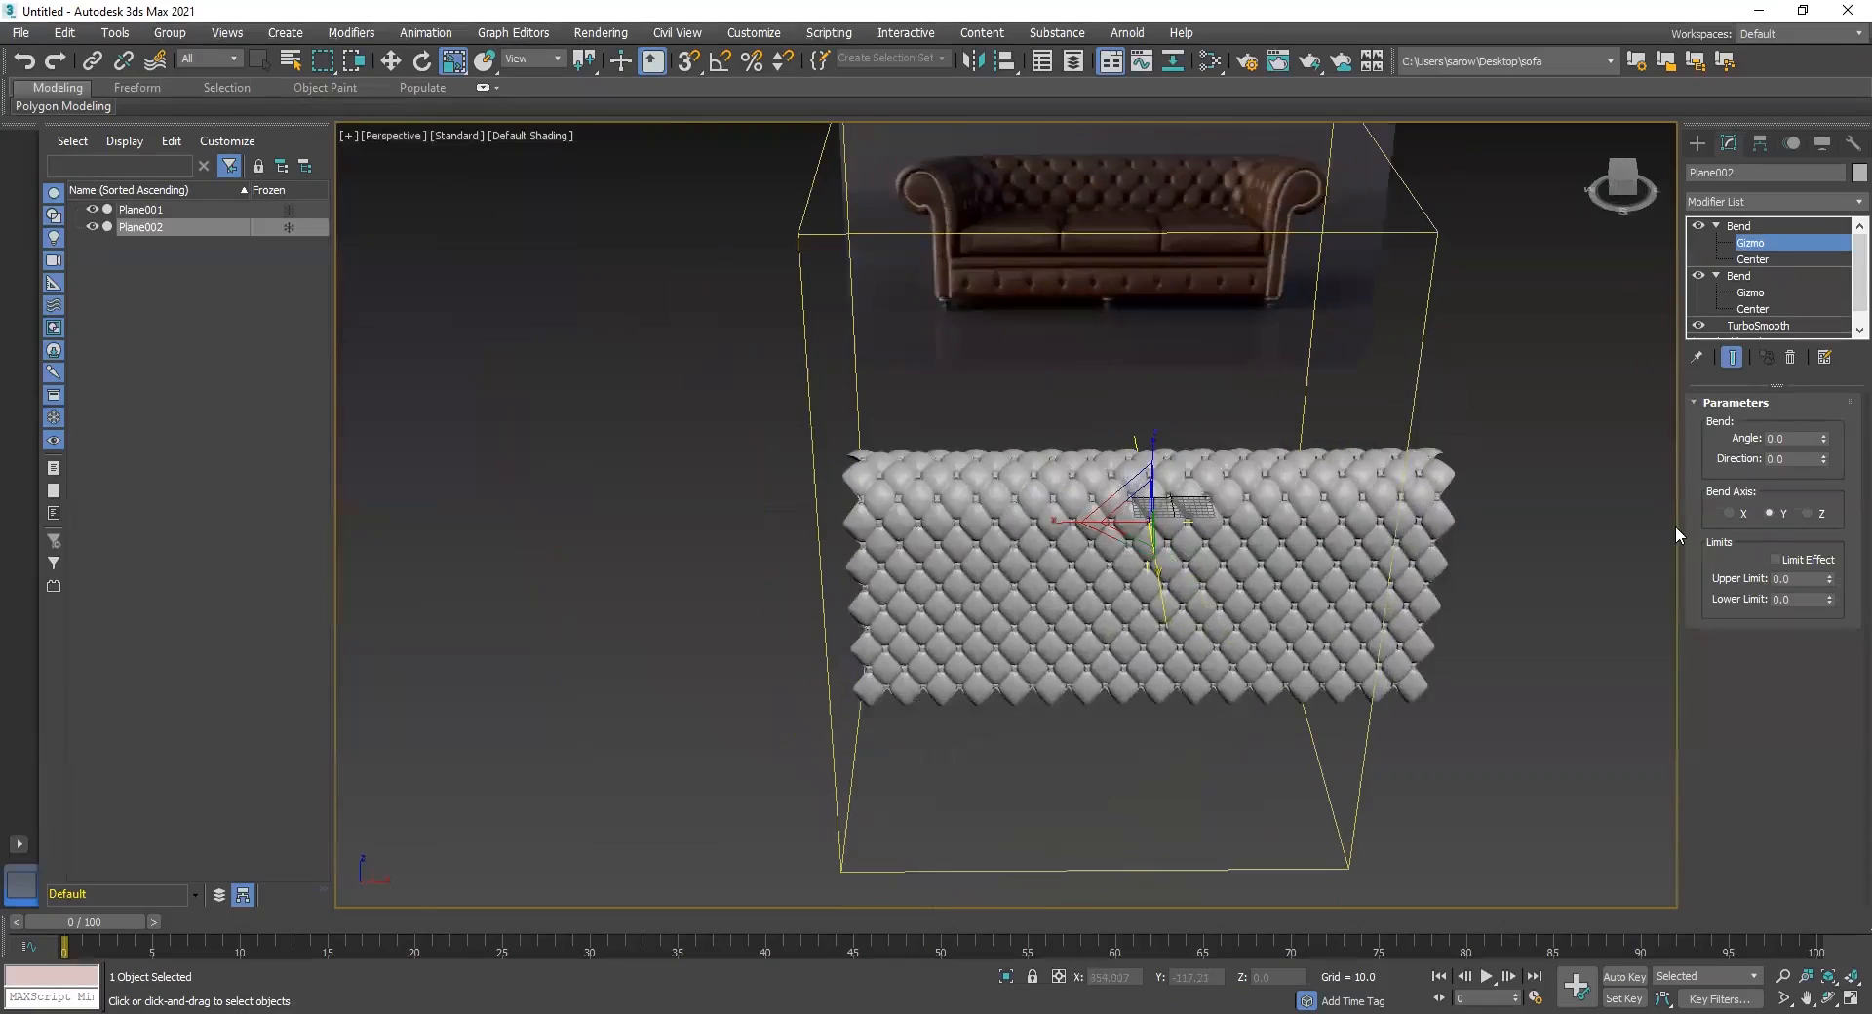
pyautogui.keyDown('alt'); pyautogui.moveTo(1443, 616); pyautogui.dragTo(1394, 615, button='middle'); pyautogui.keyUp('alt')
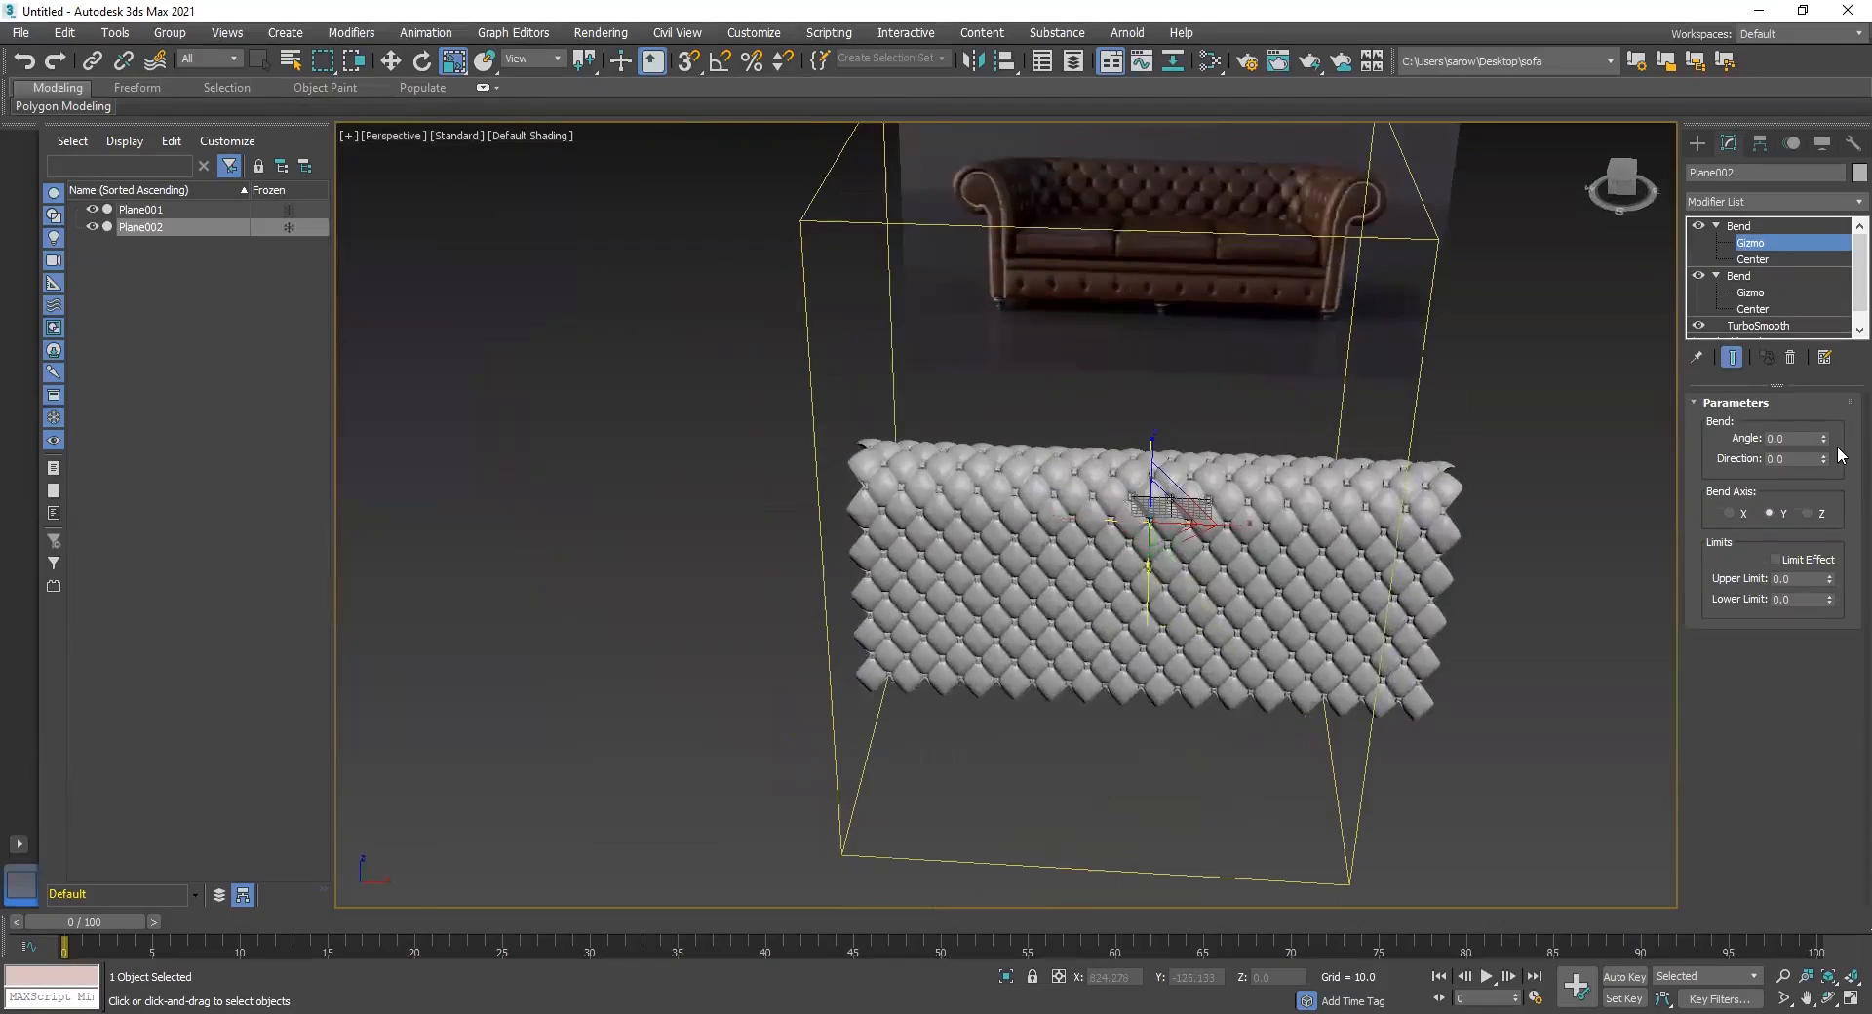
pyautogui.moveTo(1823, 438); pyautogui.dragTo(1817, 387)
pyautogui.hotkey('ctrl', 'z')
pyautogui.press('e')
pyautogui.moveTo(1109, 554); pyautogui.dragTo(1183, 573)
pyautogui.hotkey('ctrl', 'z')
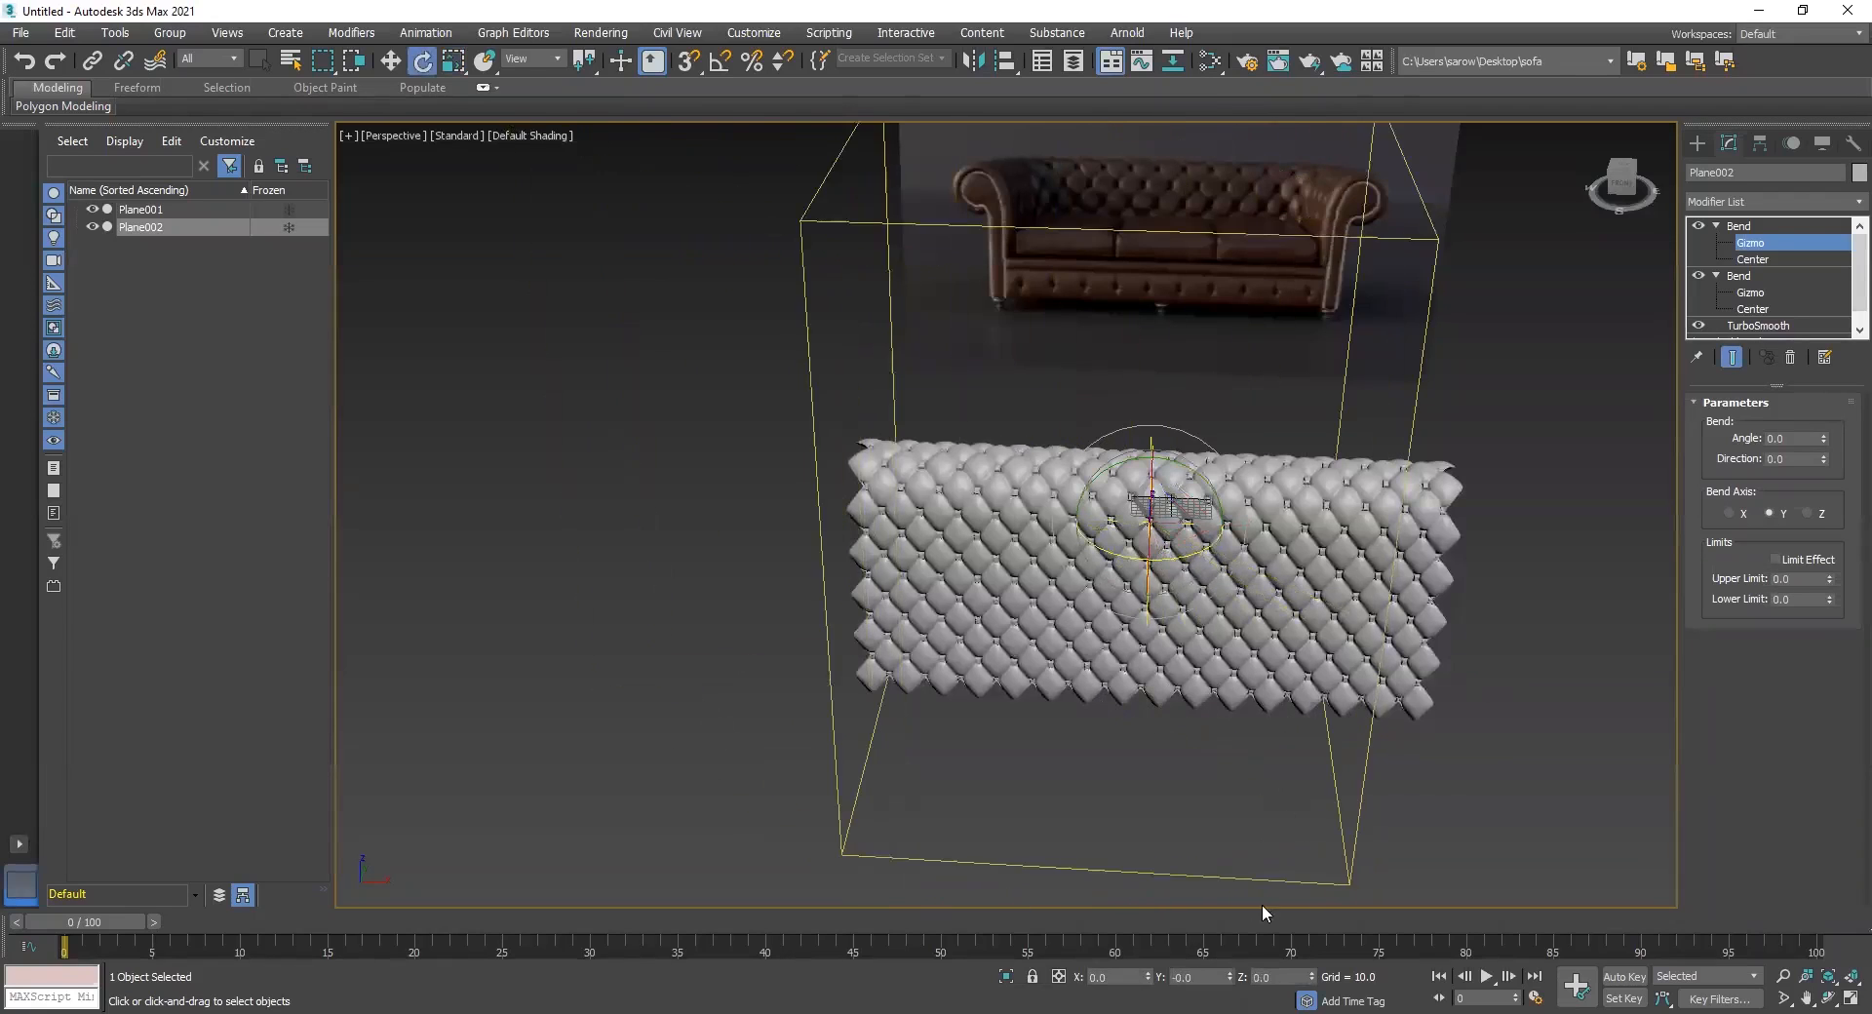
# Try rotating the second Bend's gizmo 90 degrees around Z and test bend angles on the Y and X axes
pyautogui.click(1268, 977)
pyautogui.write('90')
pyautogui.press('Return')
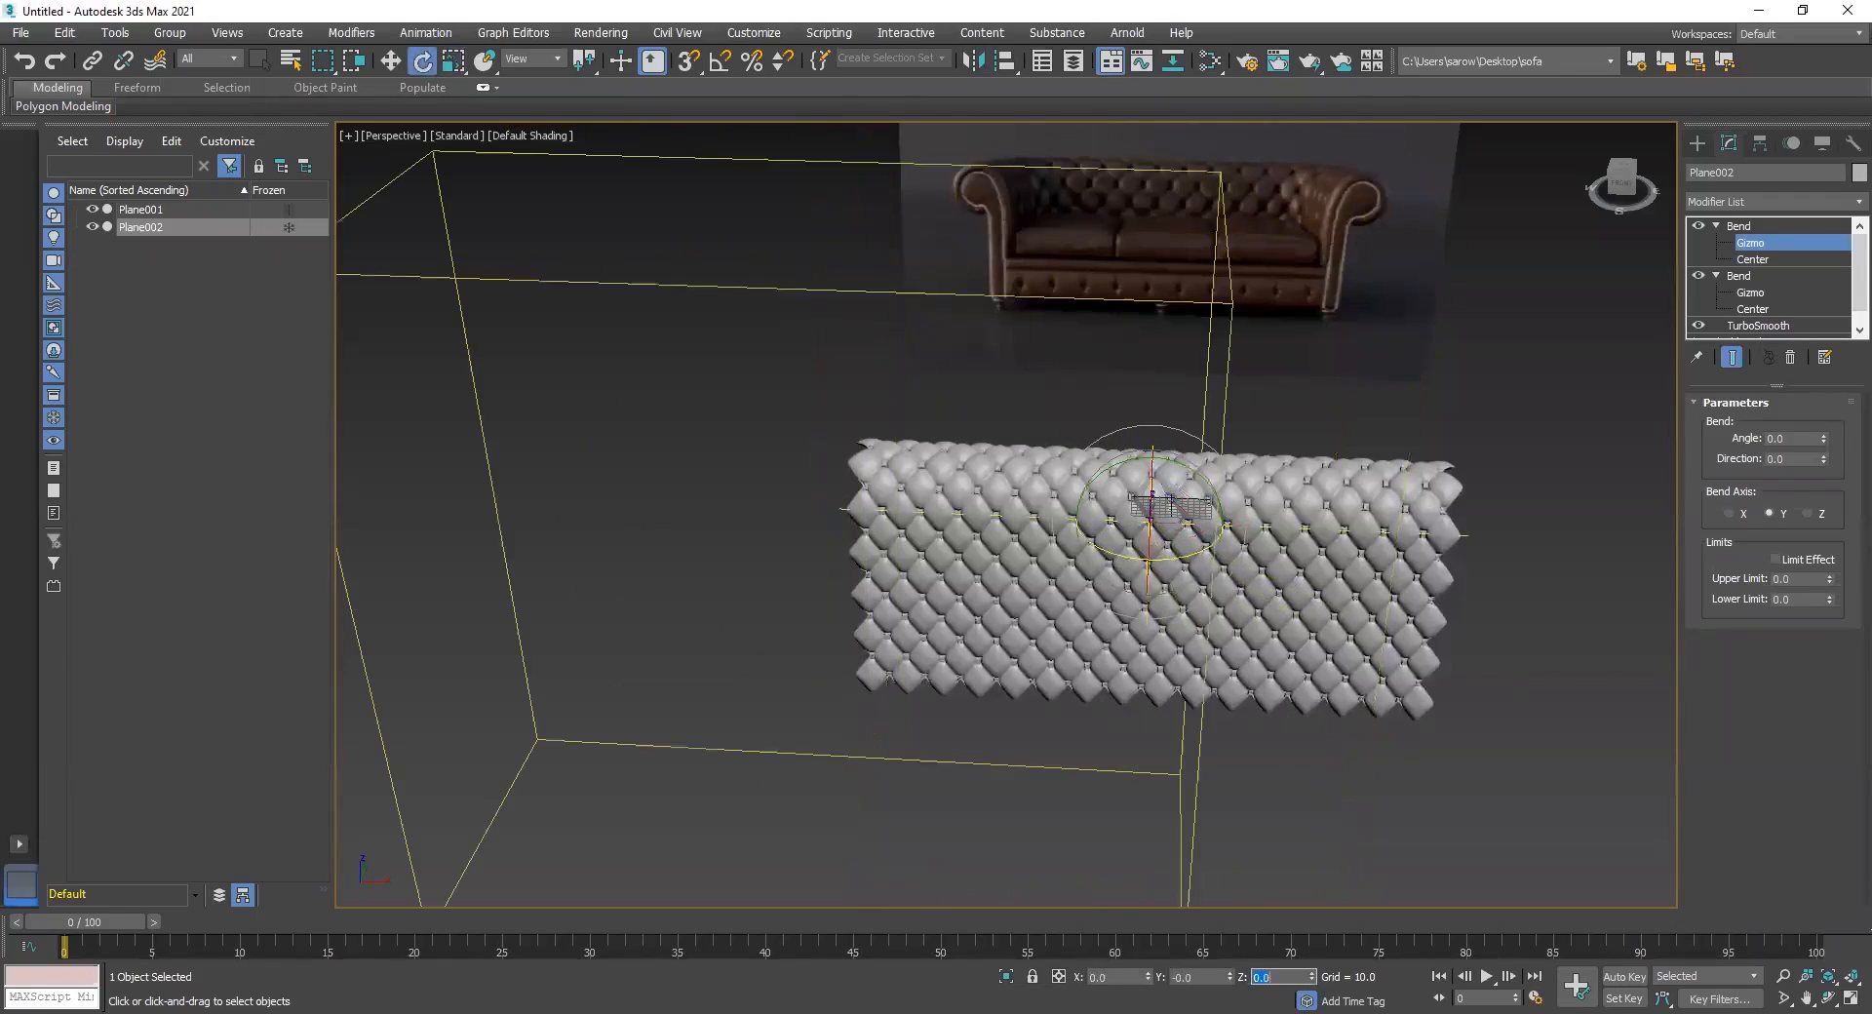
pyautogui.moveTo(1260, 619); pyautogui.dragTo(1264, 571, button='middle')
pyautogui.moveTo(1825, 444); pyautogui.dragTo(1846, 360)
pyautogui.rightClick(1824, 442)
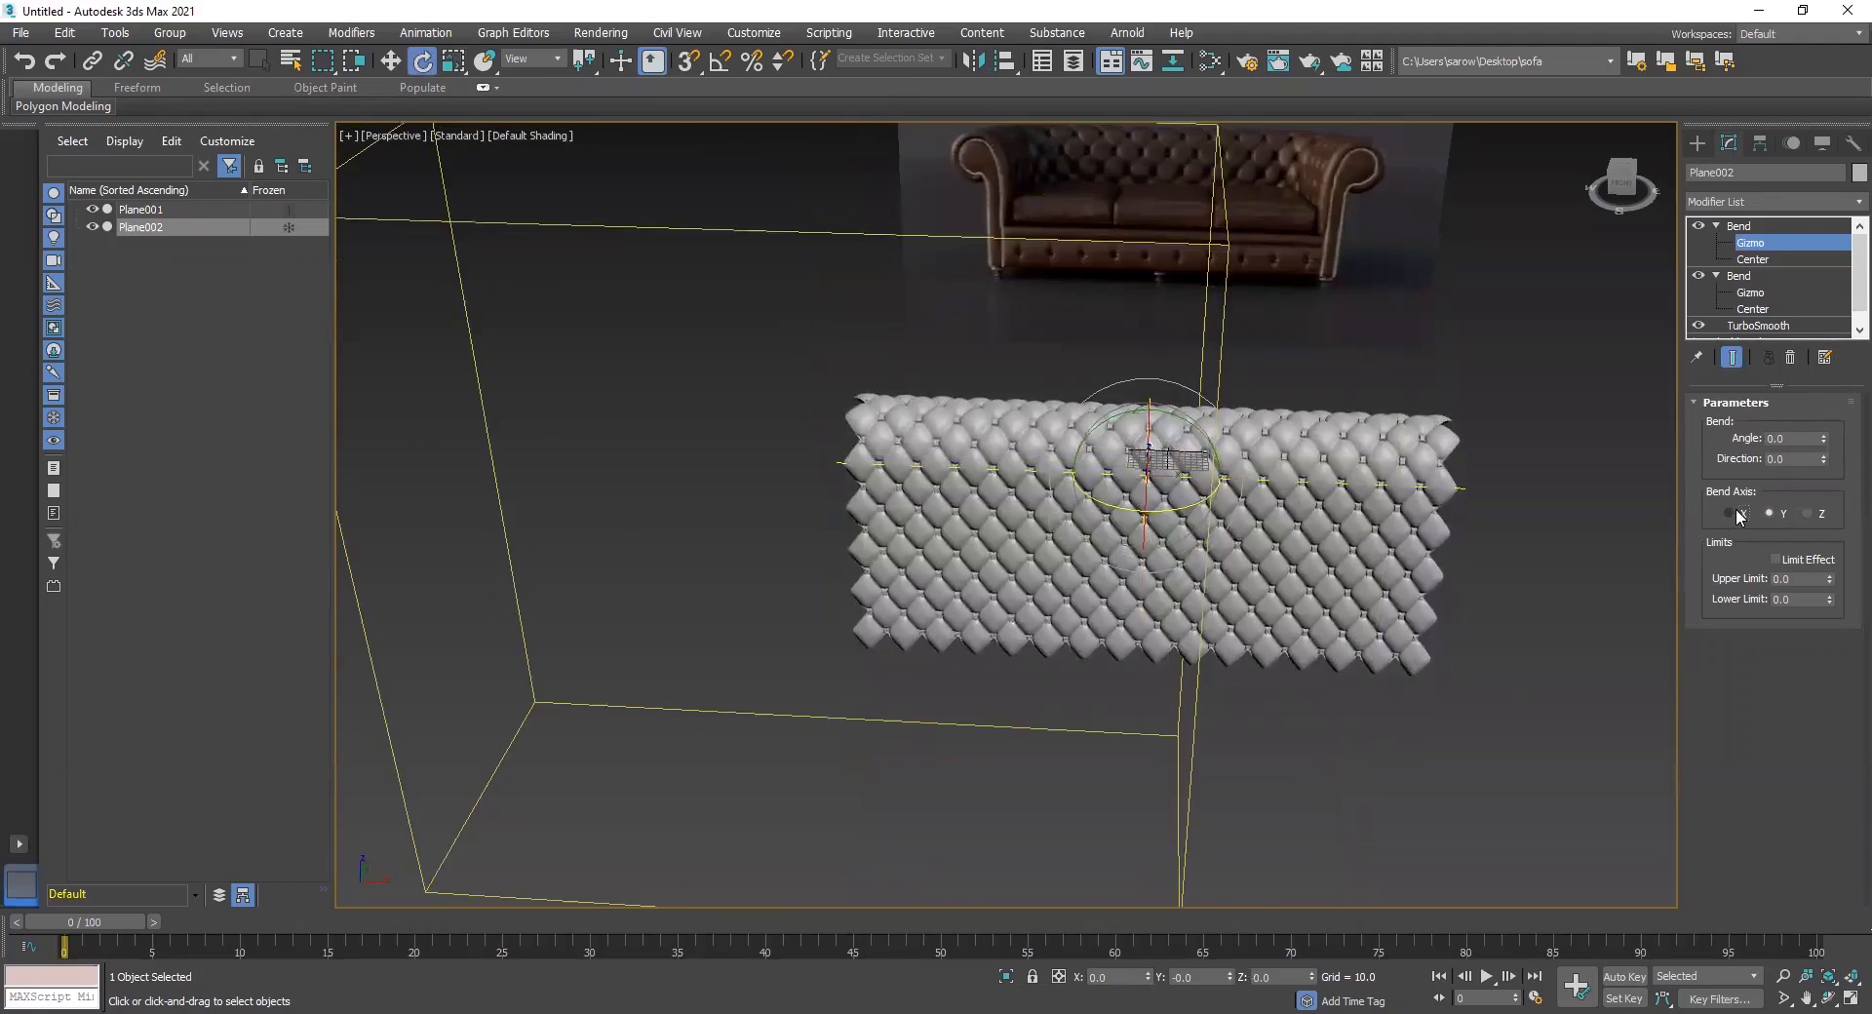
pyautogui.moveTo(1825, 440); pyautogui.dragTo(1839, 489)
pyautogui.click(1769, 509)
pyautogui.moveTo(1824, 438)
pyautogui.mouseDown()
pyautogui.moveTo(1824, 385)
pyautogui.moveTo(1830, 482)
pyautogui.moveTo(1834, 465)
pyautogui.mouseUp()
pyautogui.hotkey('ctrl', 'z')
# Replace the second Bend with a fresh Bend modifier above the first one and activate its Gizmo sub-object
pyautogui.click(1740, 225)
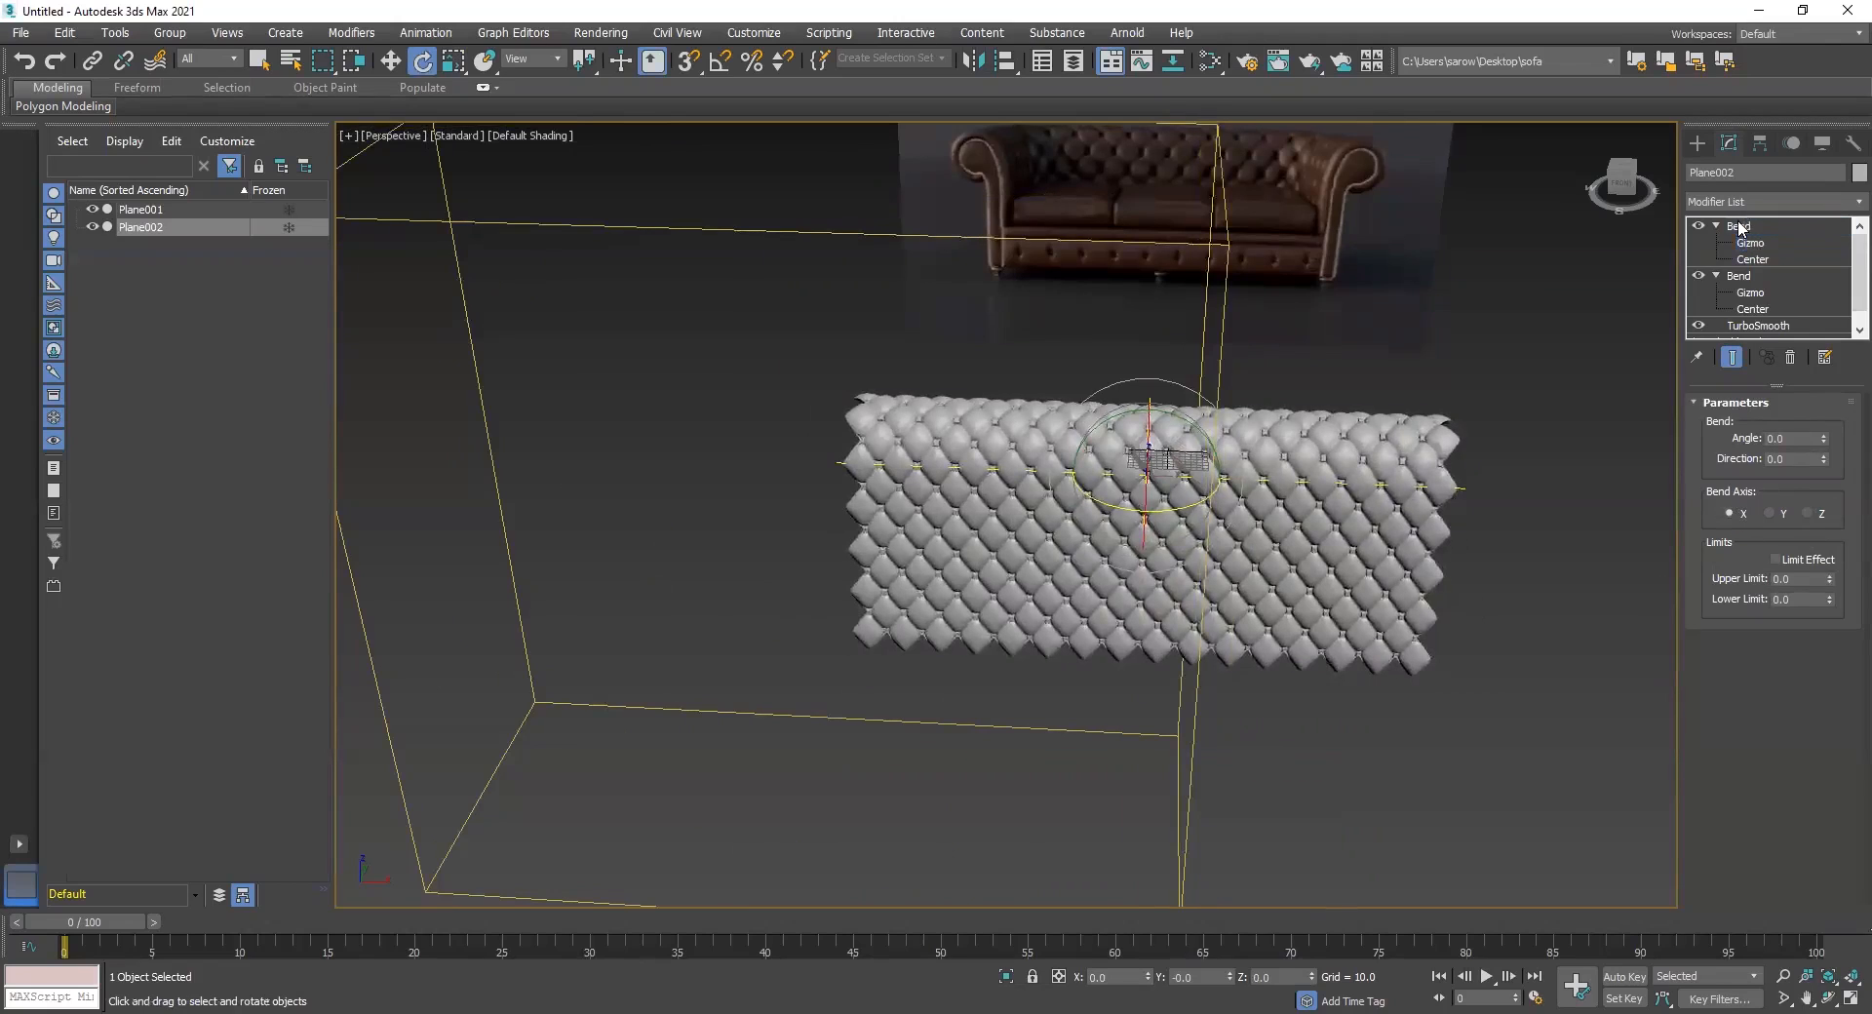
pyautogui.click(1791, 357)
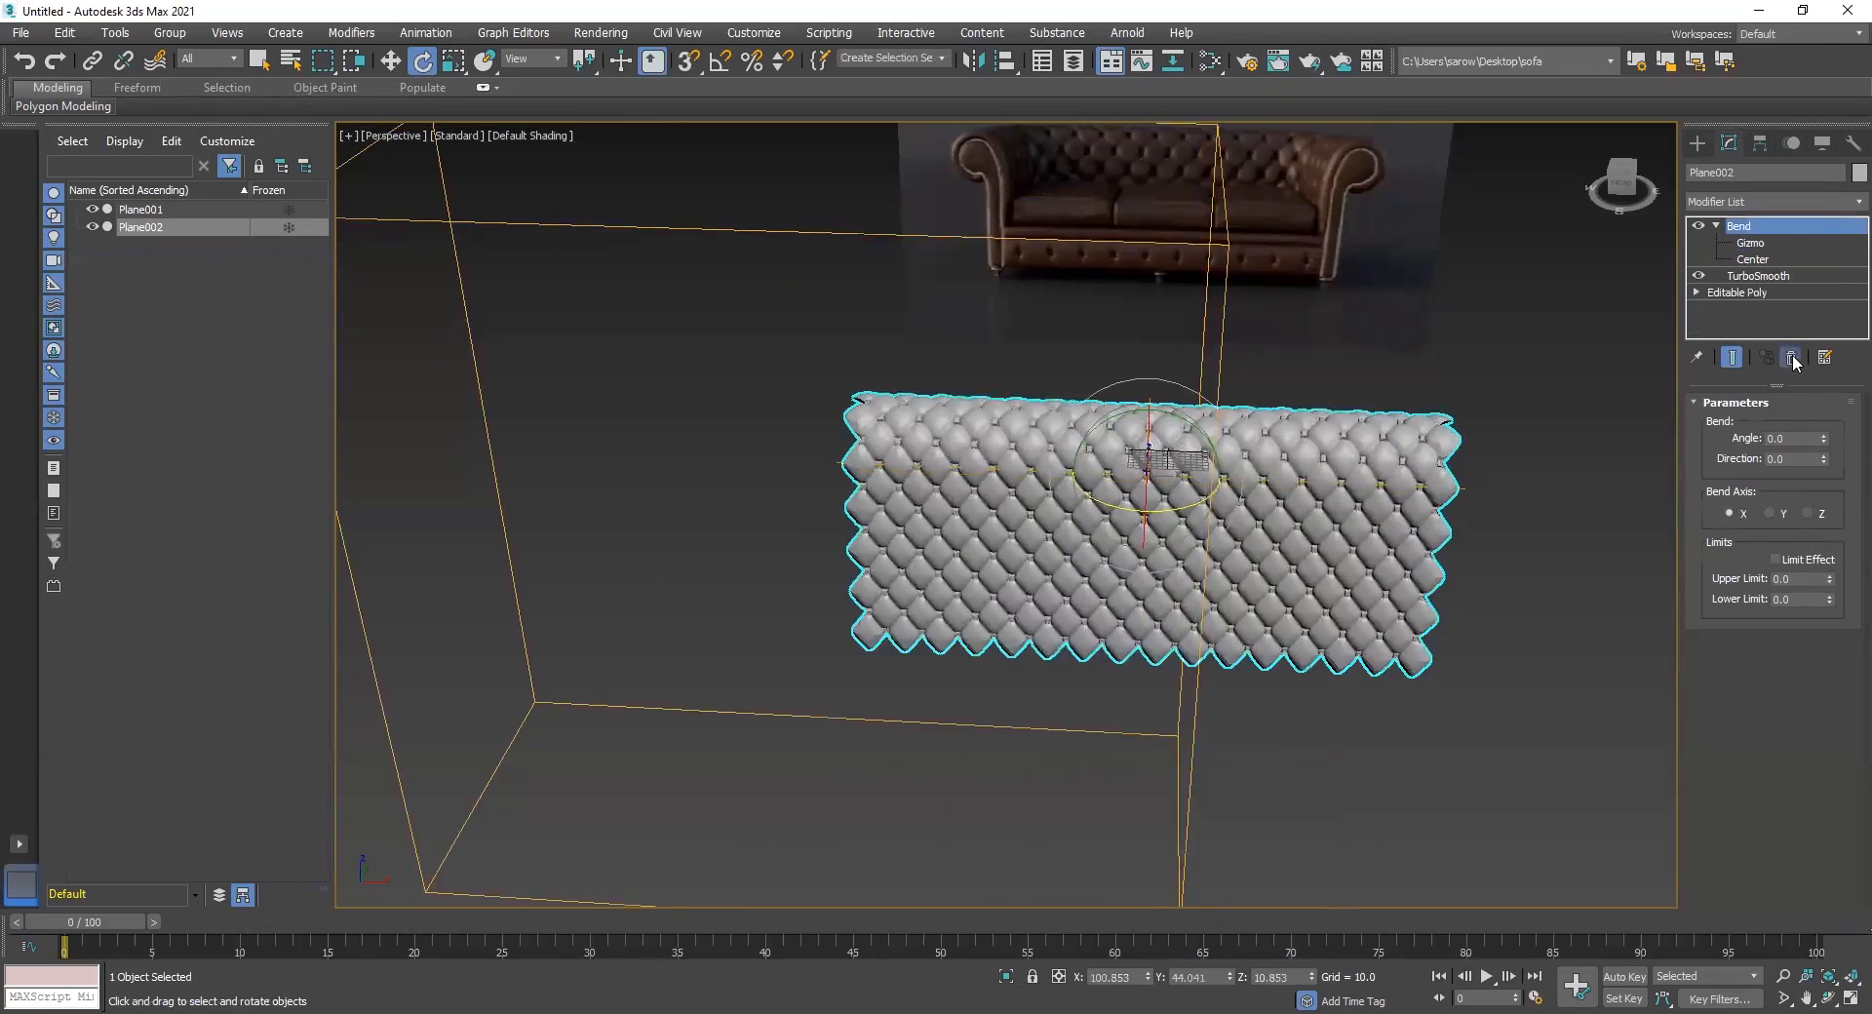
pyautogui.keyDown('alt'); pyautogui.moveTo(1156, 538); pyautogui.dragTo(1652, 332, button='middle'); pyautogui.keyUp('alt')
pyautogui.click(1763, 203)
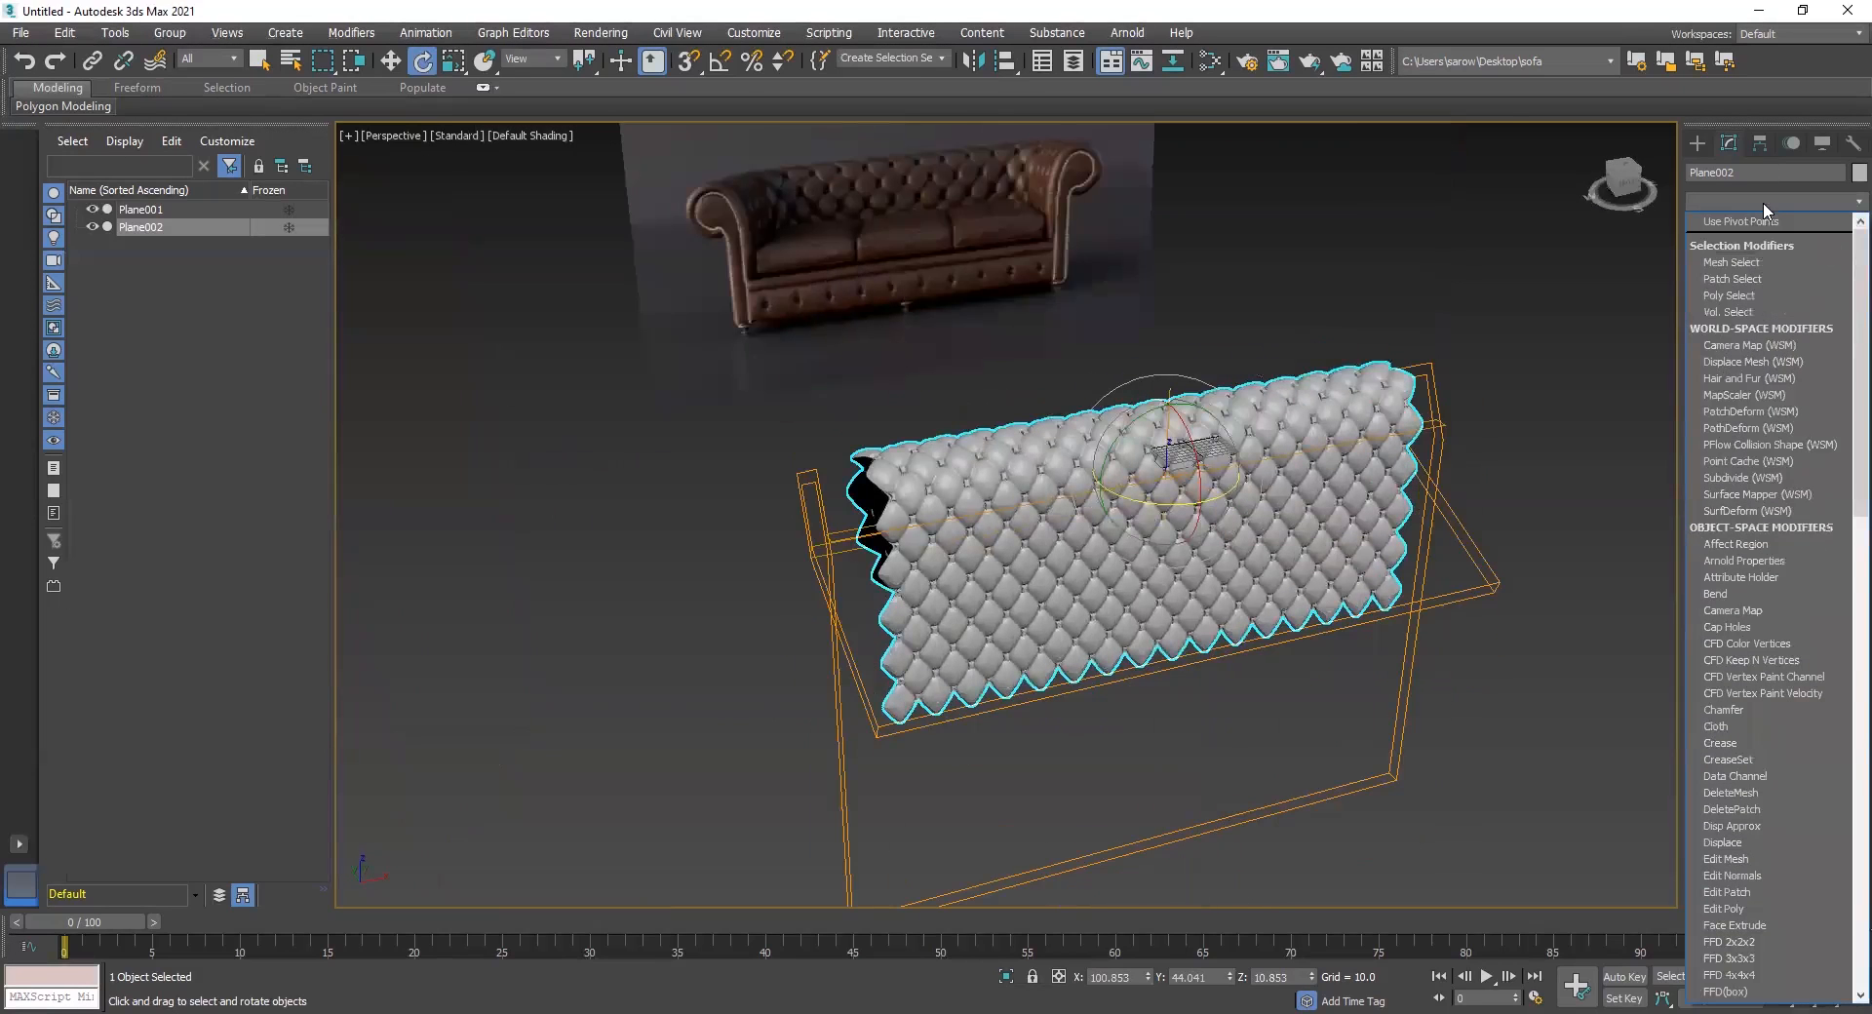
pyautogui.press('b')
pyautogui.click(1751, 222)
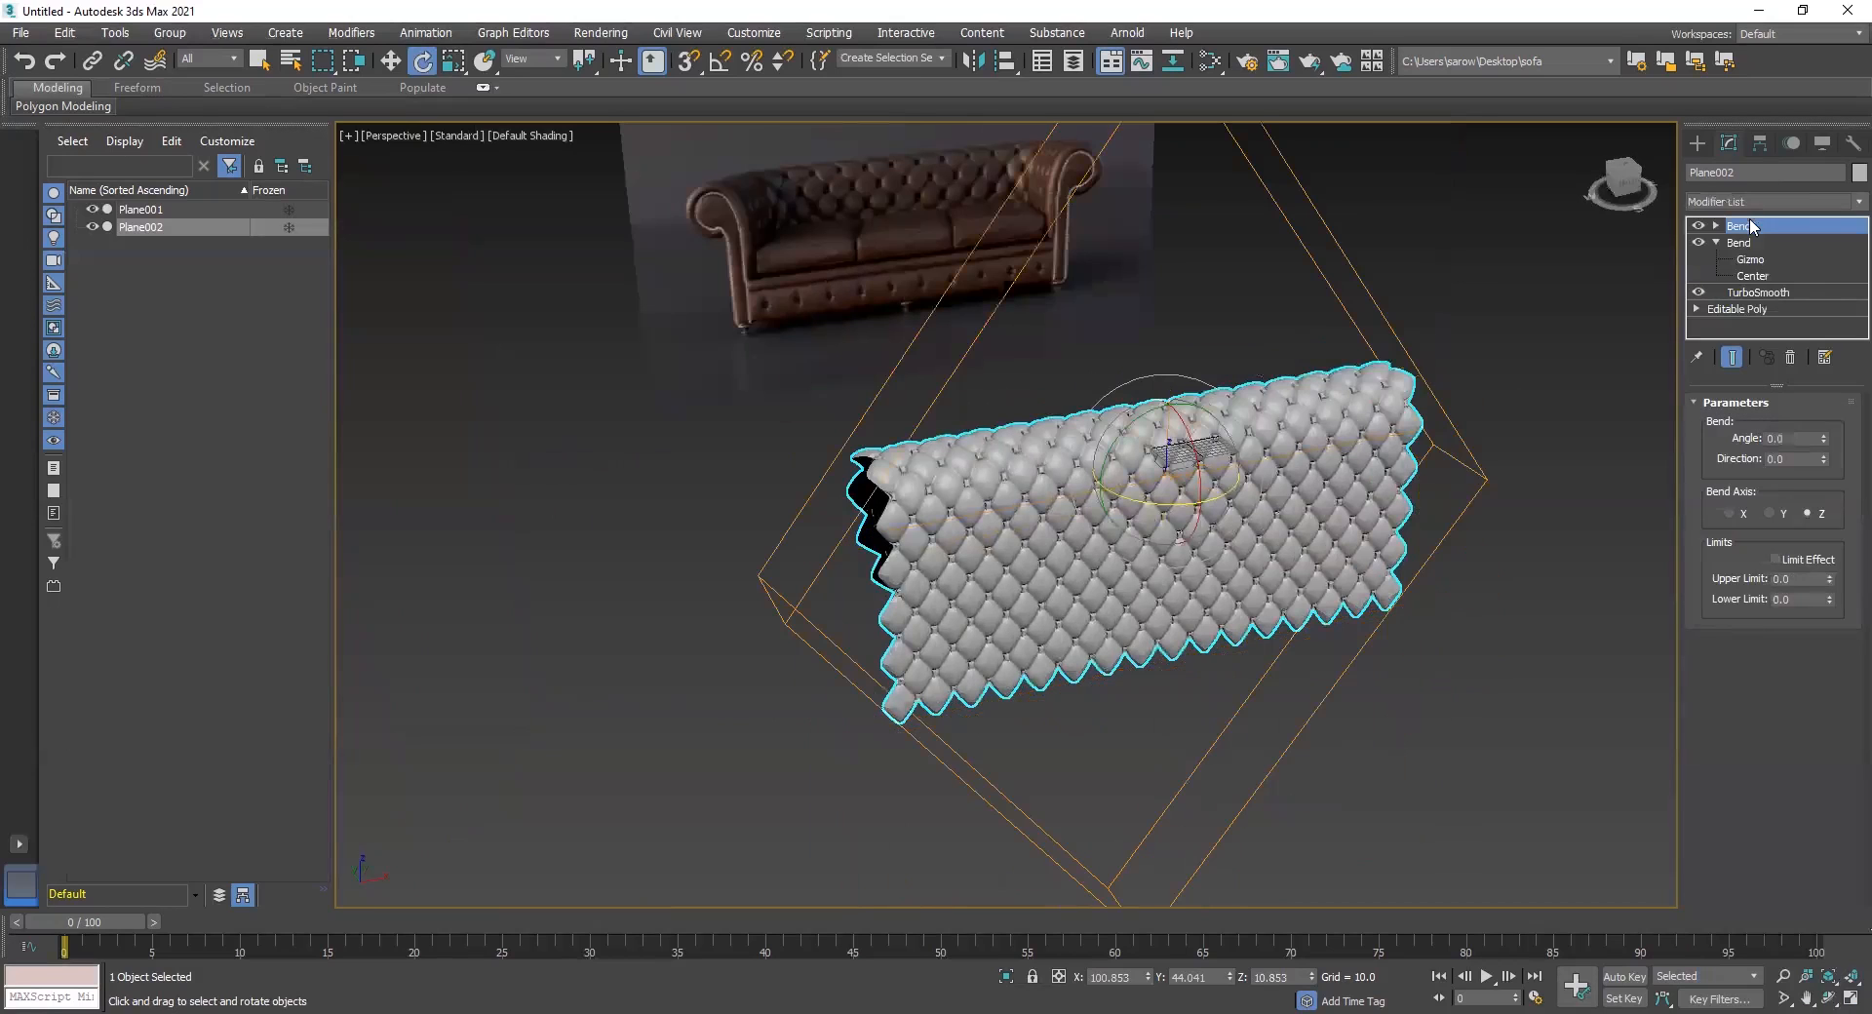
pyautogui.keyDown('alt'); pyautogui.moveTo(1366, 453); pyautogui.dragTo(1227, 486, button='middle'); pyautogui.keyUp('alt')
pyautogui.click(1716, 226)
pyautogui.click(1767, 243)
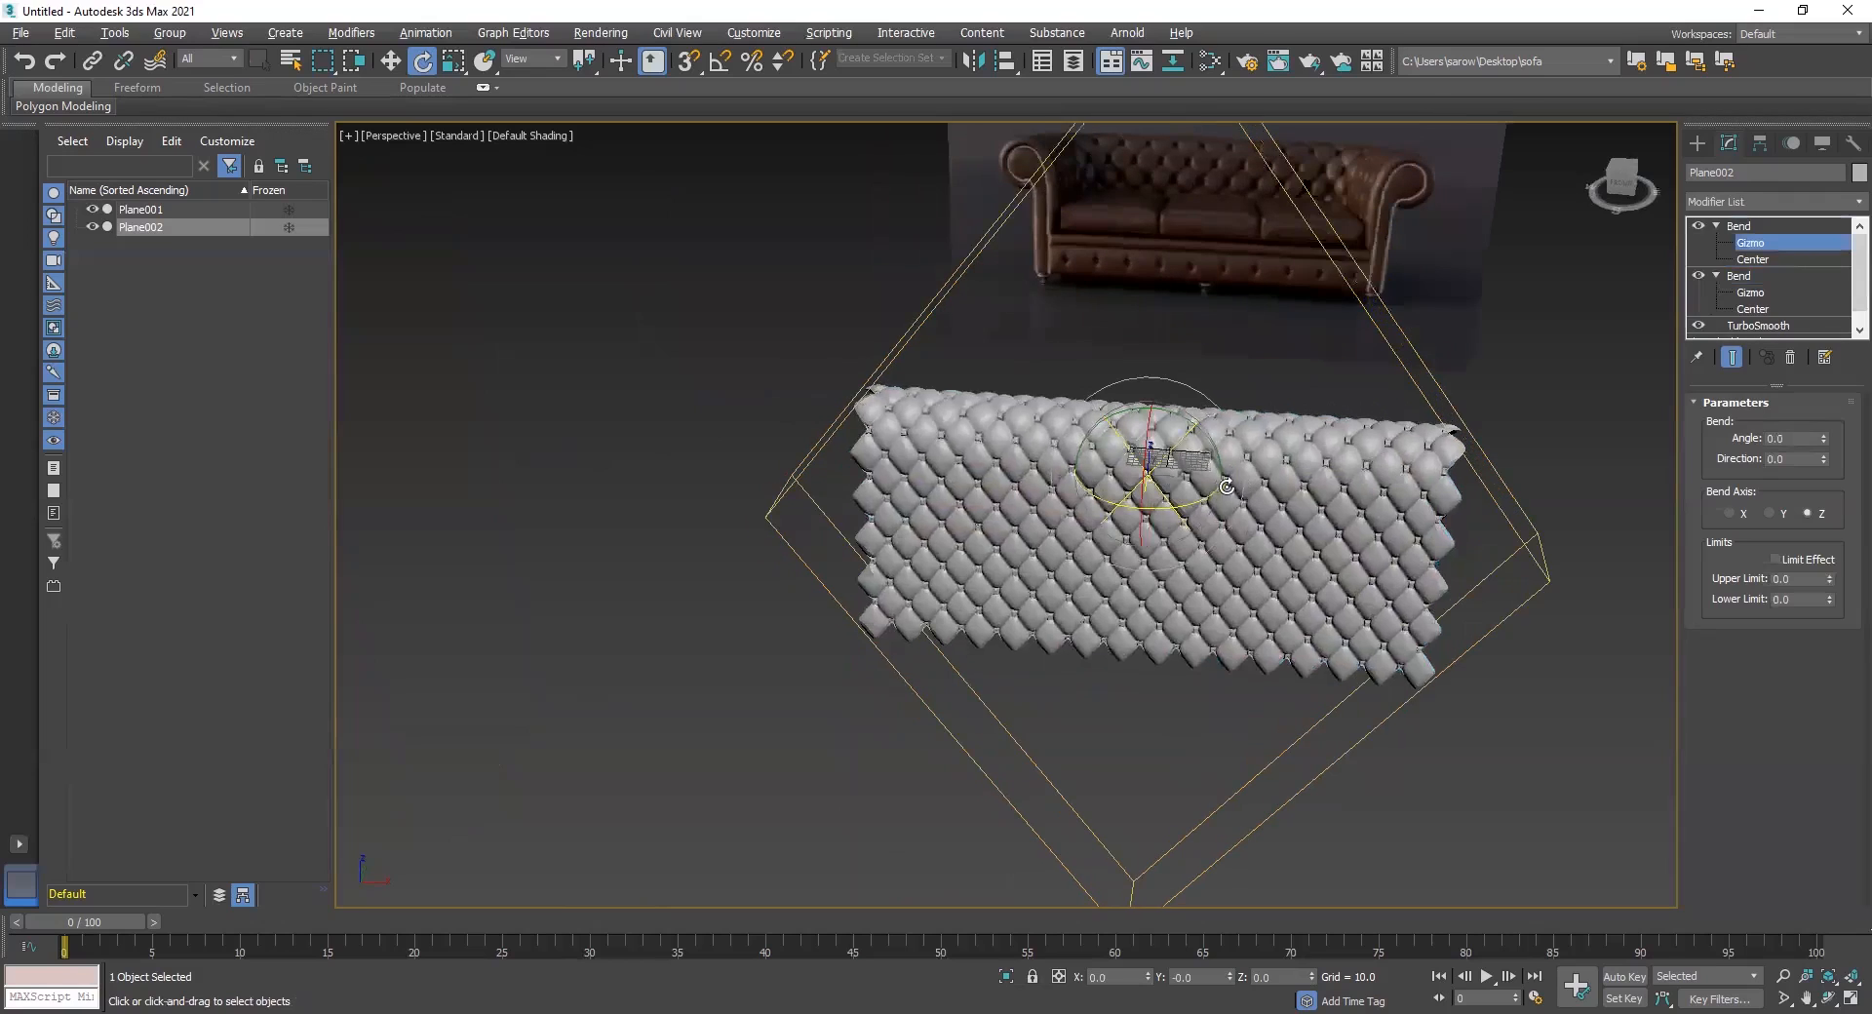
# Rotate the new Bend's gizmo -45 degrees around Y to square its frame with the panel
pyautogui.moveTo(1191, 429); pyautogui.dragTo(1073, 383)
pyautogui.hotkey('ctrl', 'z')
pyautogui.doubleClick(1184, 976)
pyautogui.write('-45')
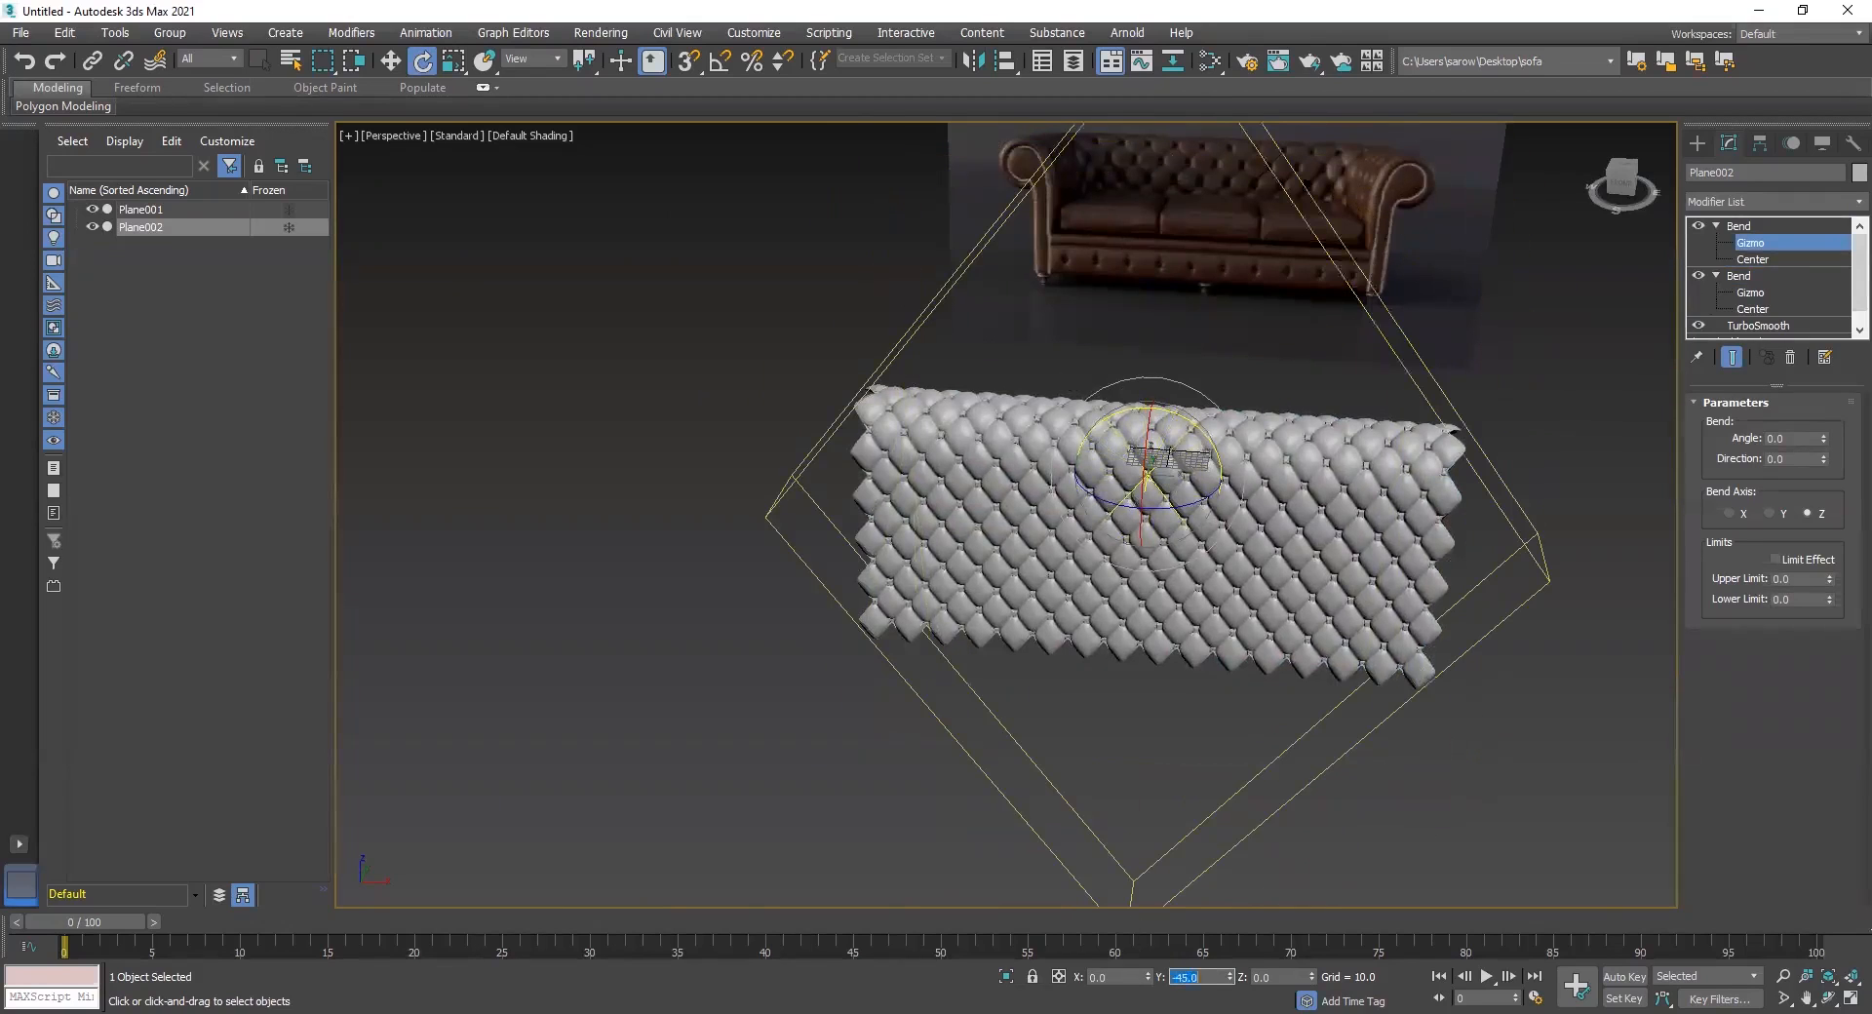
pyautogui.press('Return')
# Test positive and negative angles on the new Bend's Z axis and cancel them
pyautogui.moveTo(1824, 440); pyautogui.dragTo(1809, 548)
pyautogui.moveTo(1822, 436)
pyautogui.mouseDown()
pyautogui.moveTo(1826, 451)
pyautogui.moveTo(1842, 405)
pyautogui.mouseUp()
pyautogui.rightClick(1842, 409)
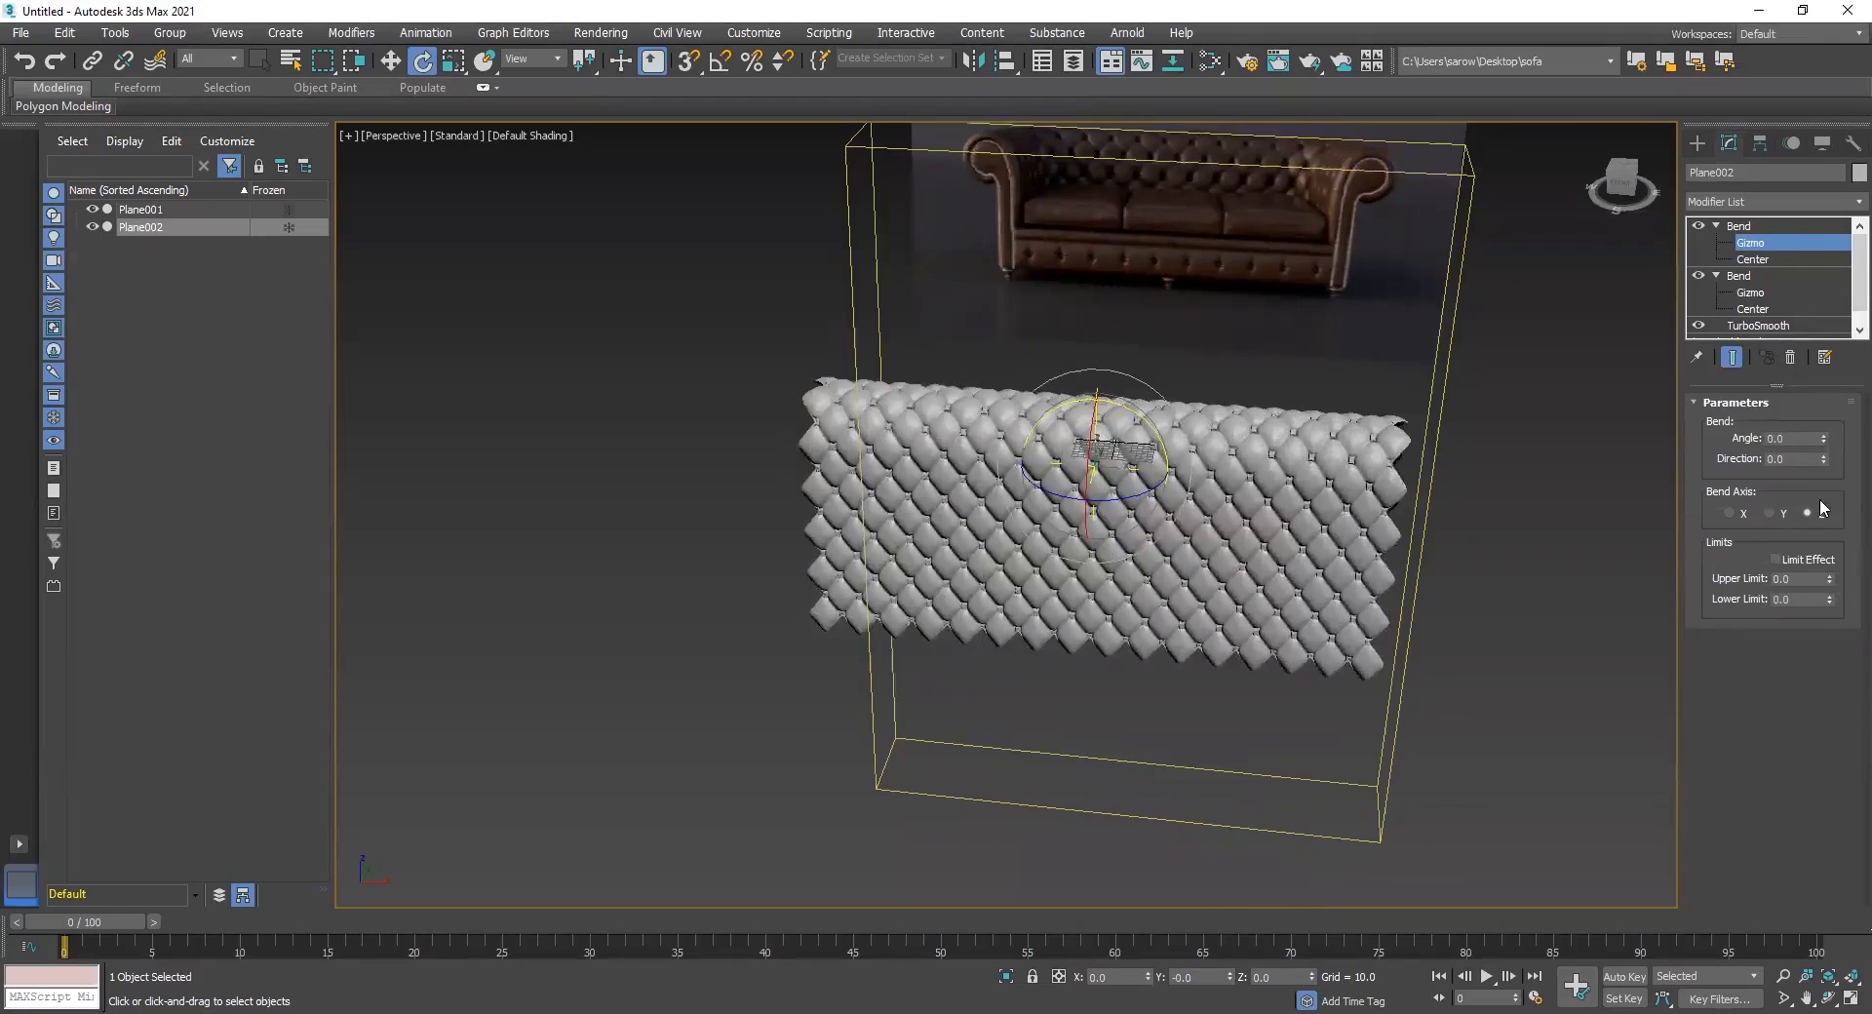
# Try limiting the Z-axis bend at an angle of 39 with various upper limits, and revert the values
pyautogui.click(1775, 559)
pyautogui.moveTo(1824, 438); pyautogui.dragTo(1819, 351)
pyautogui.moveTo(1830, 579); pyautogui.dragTo(1827, 461)
pyautogui.moveTo(1742, 23); pyautogui.dragTo(1672, 676)
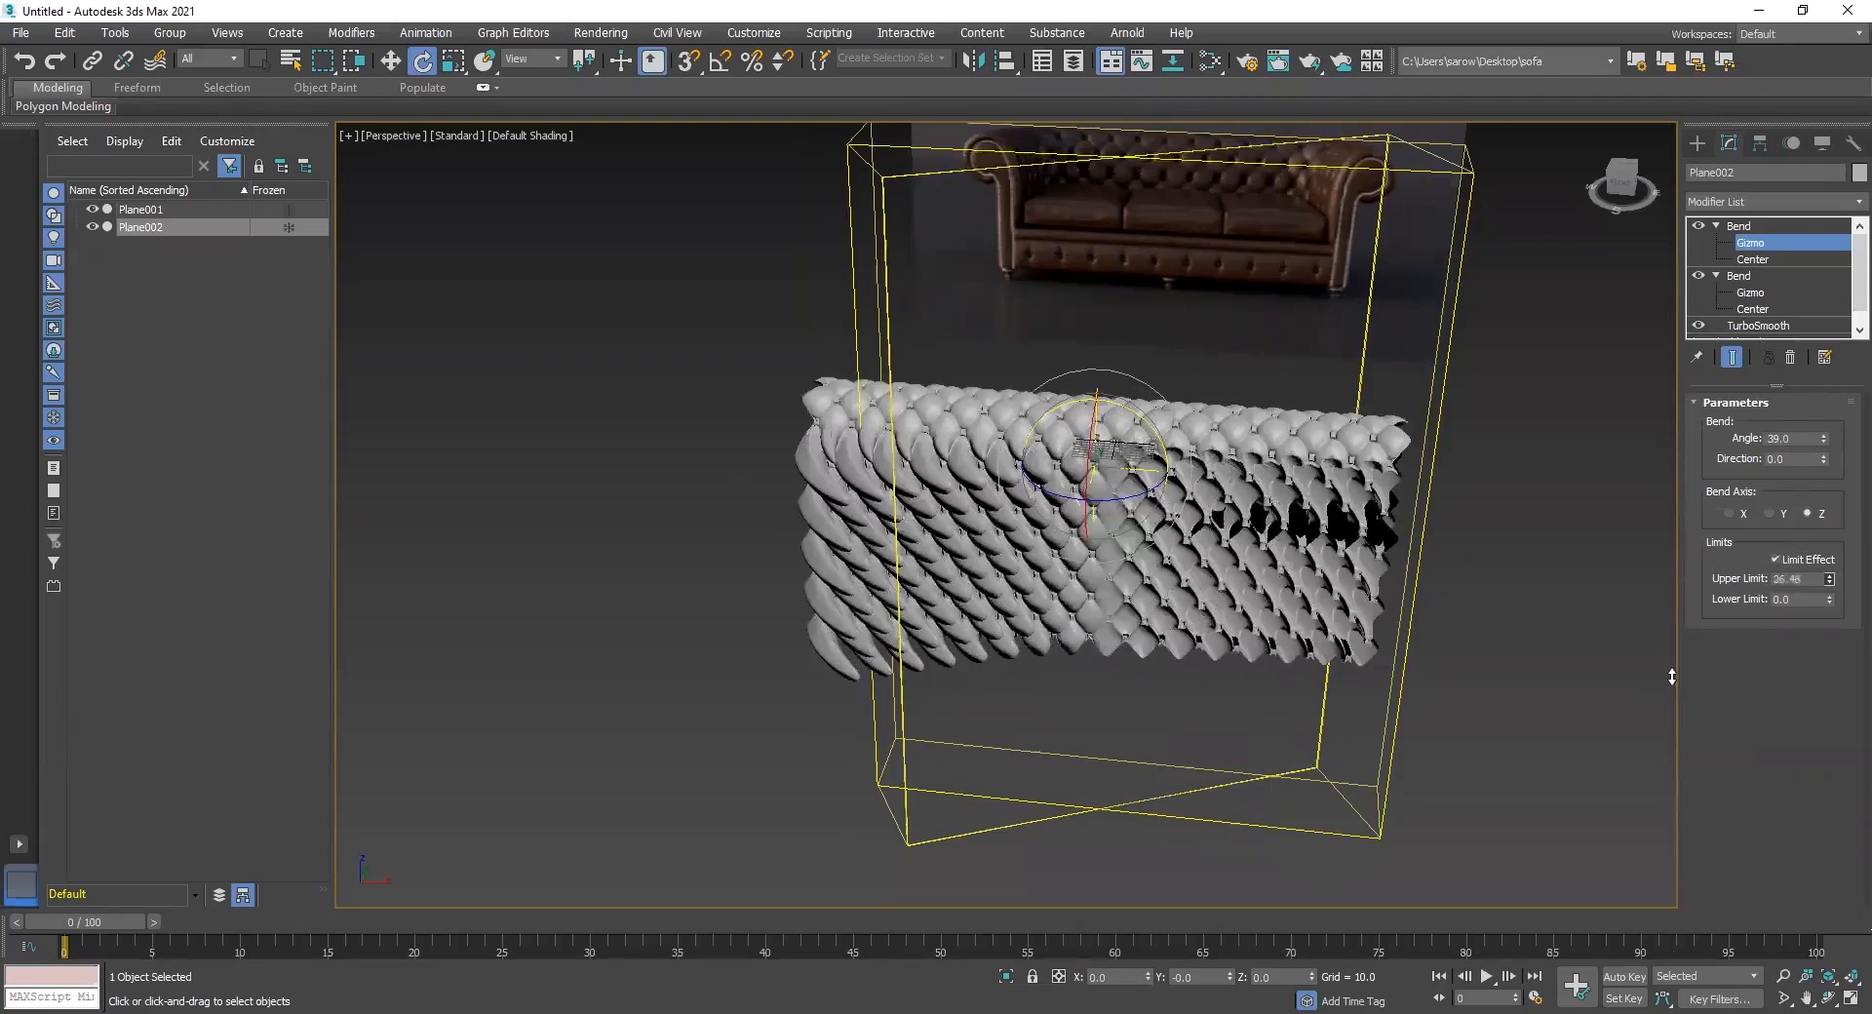
pyautogui.moveTo(1658, 593); pyautogui.dragTo(1727, 429)
pyautogui.moveTo(1711, 317); pyautogui.dragTo(140, 732)
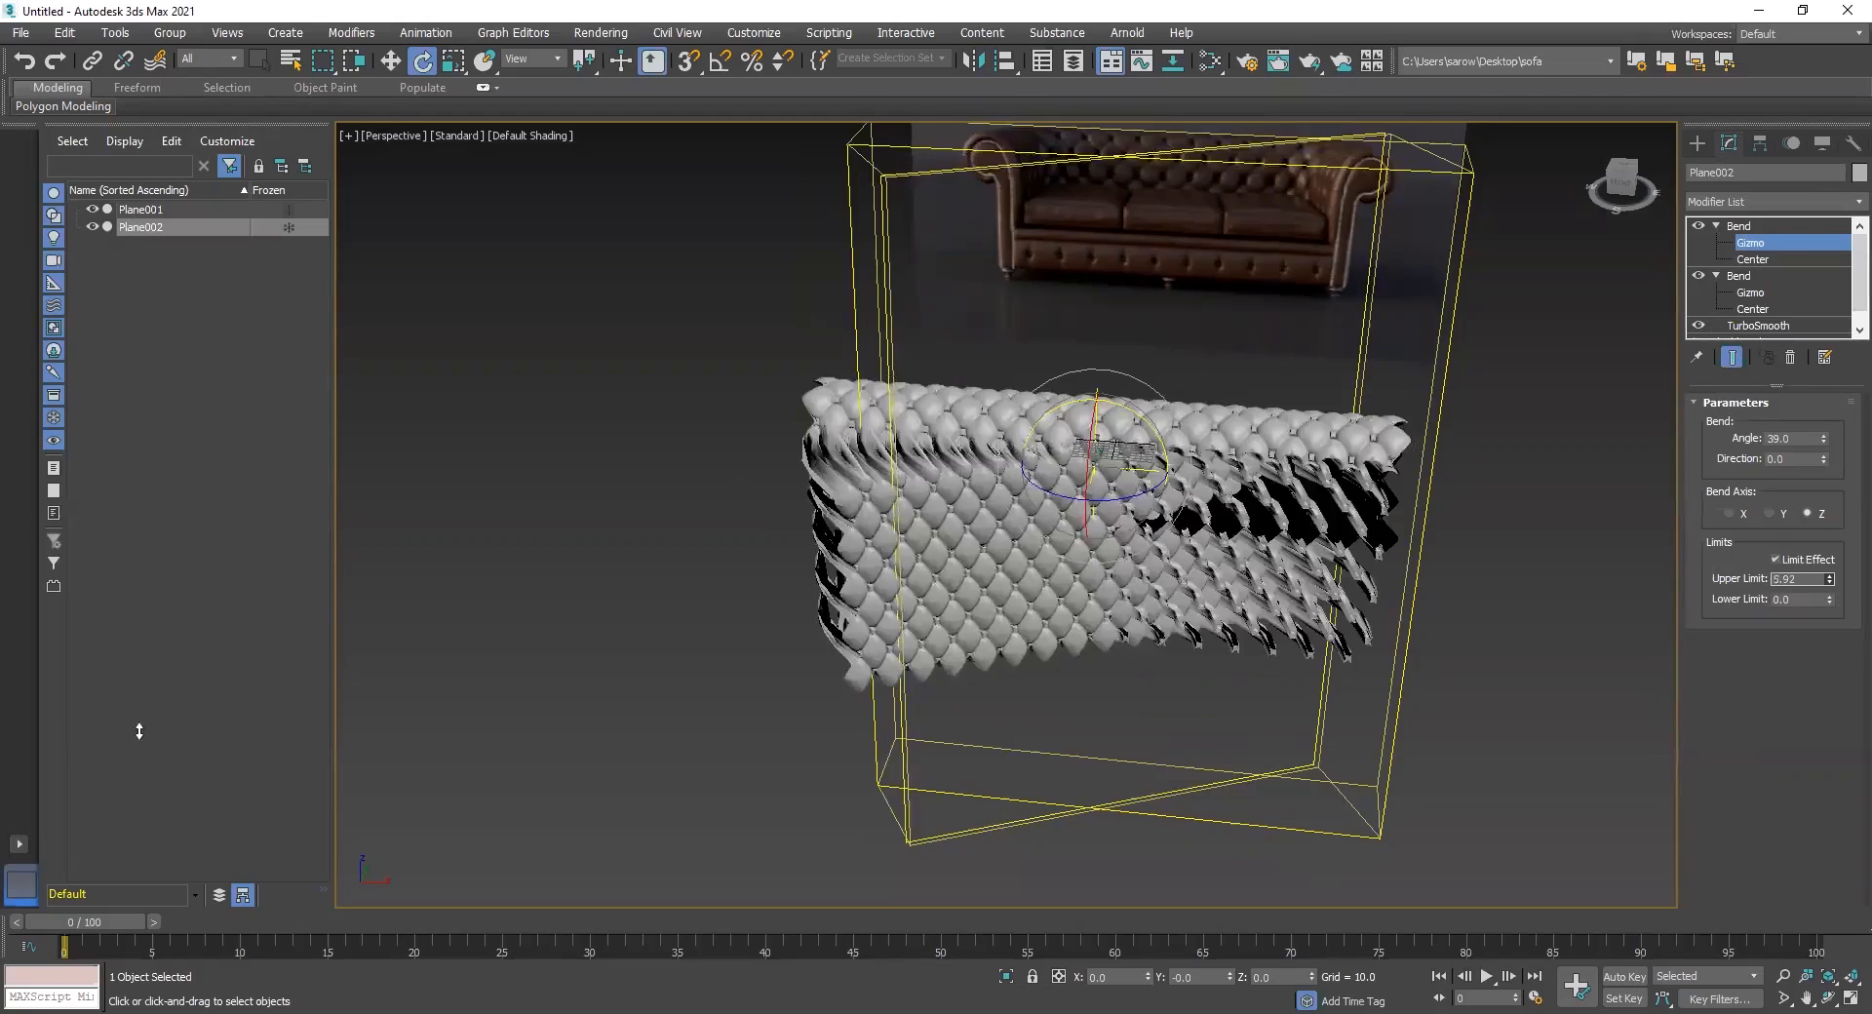
pyautogui.moveTo(197, 192); pyautogui.dragTo(190, 880)
pyautogui.moveTo(1845, 175); pyautogui.dragTo(1007, 499)
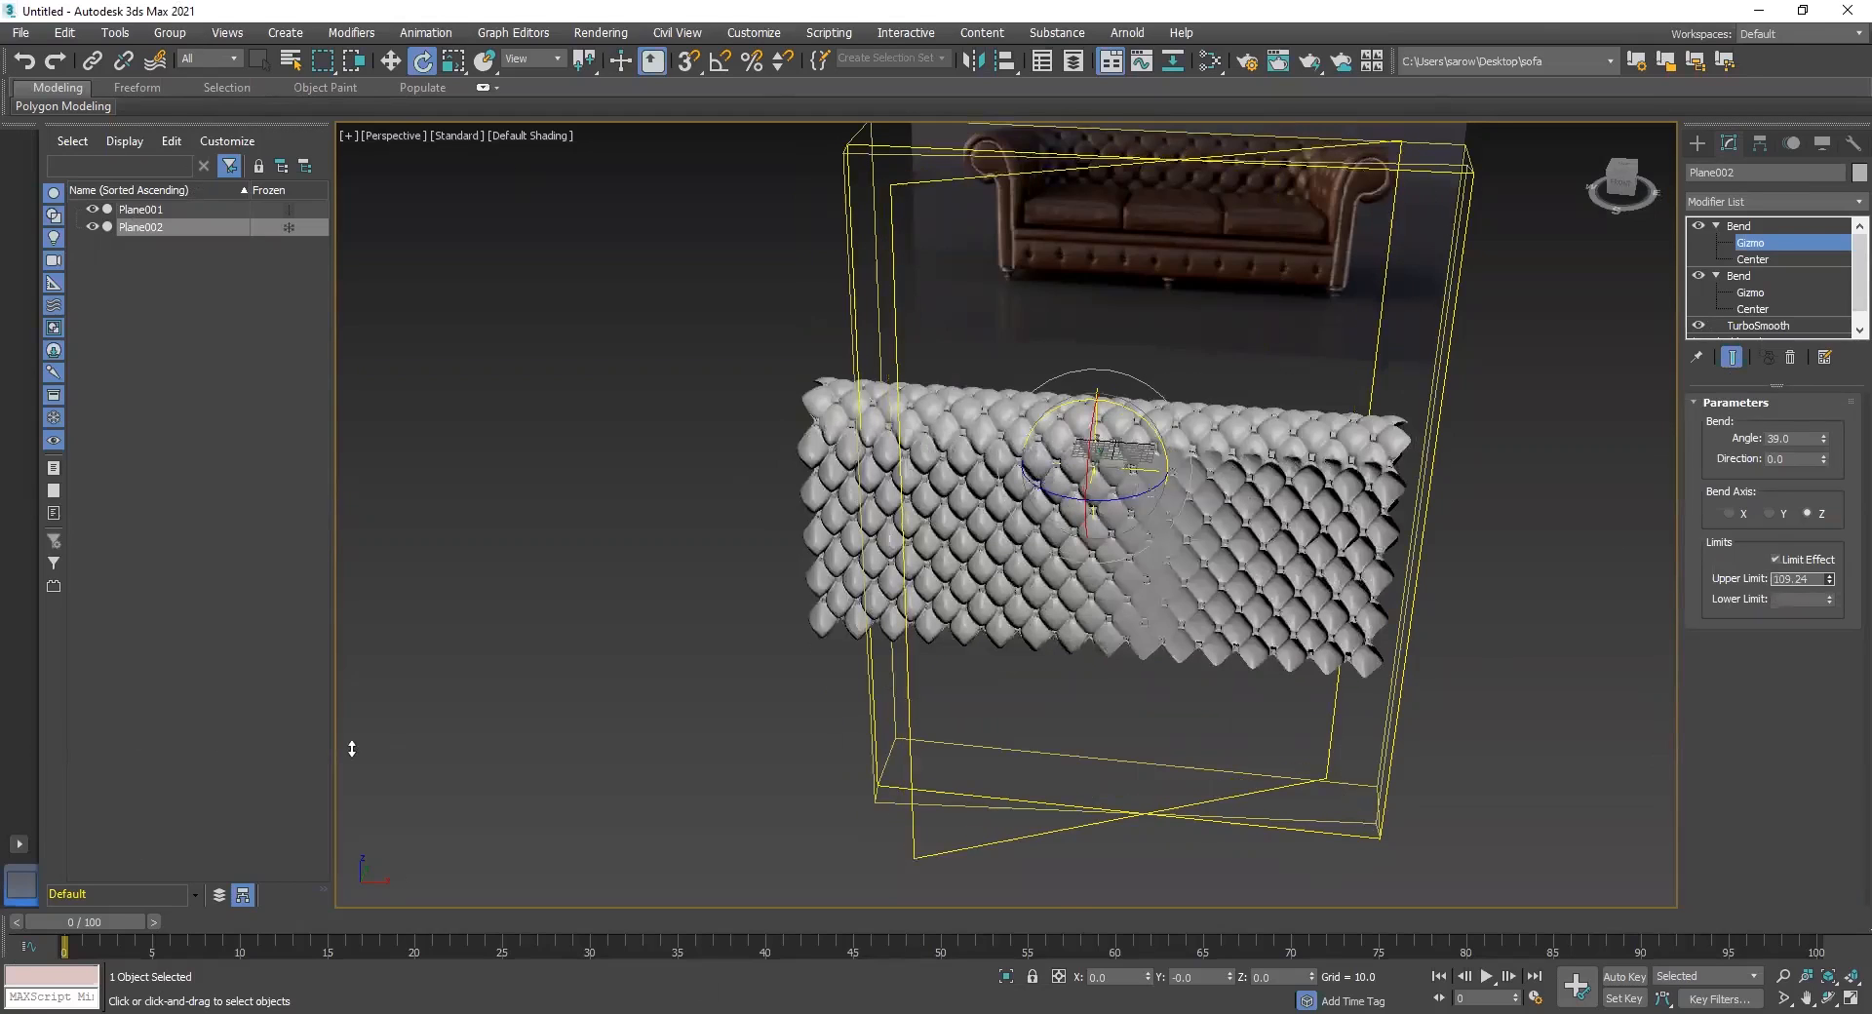
pyautogui.moveTo(352, 749); pyautogui.dragTo(531, 345)
pyautogui.moveTo(1541, 712); pyautogui.dragTo(1635, 956)
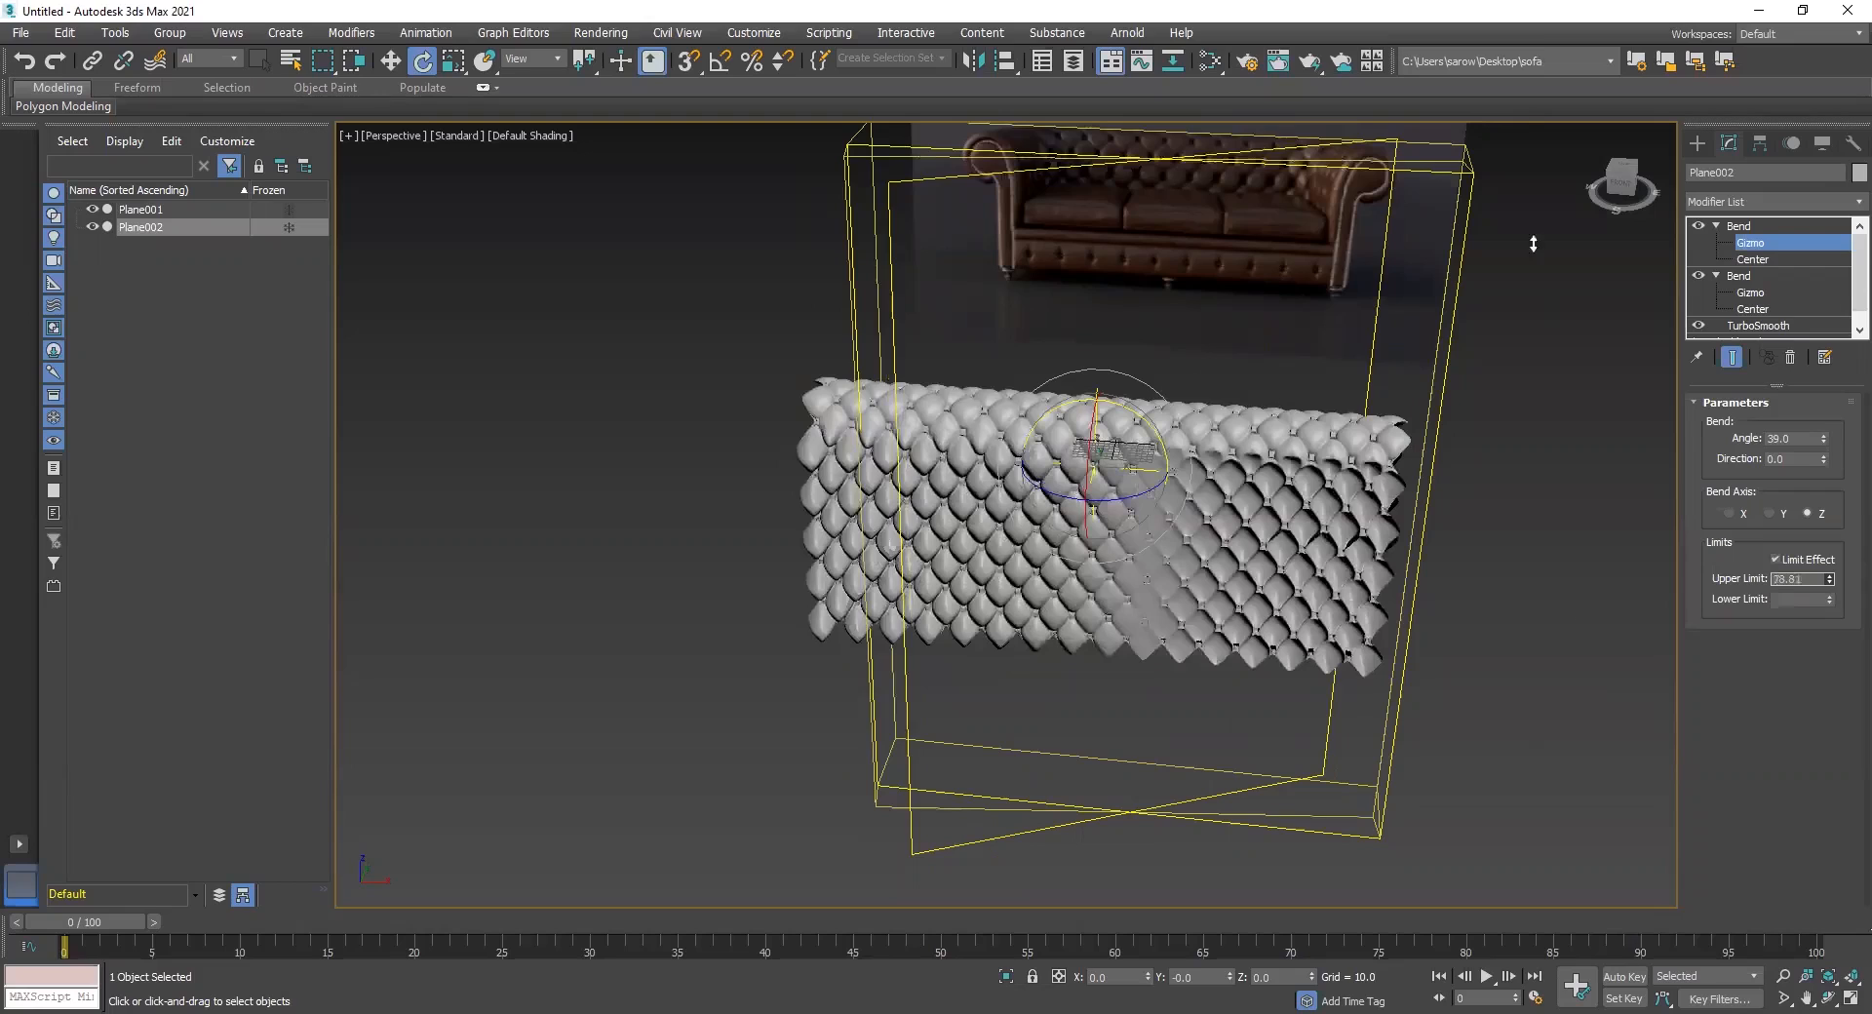
pyautogui.moveTo(1540, 902); pyautogui.dragTo(1524, 916)
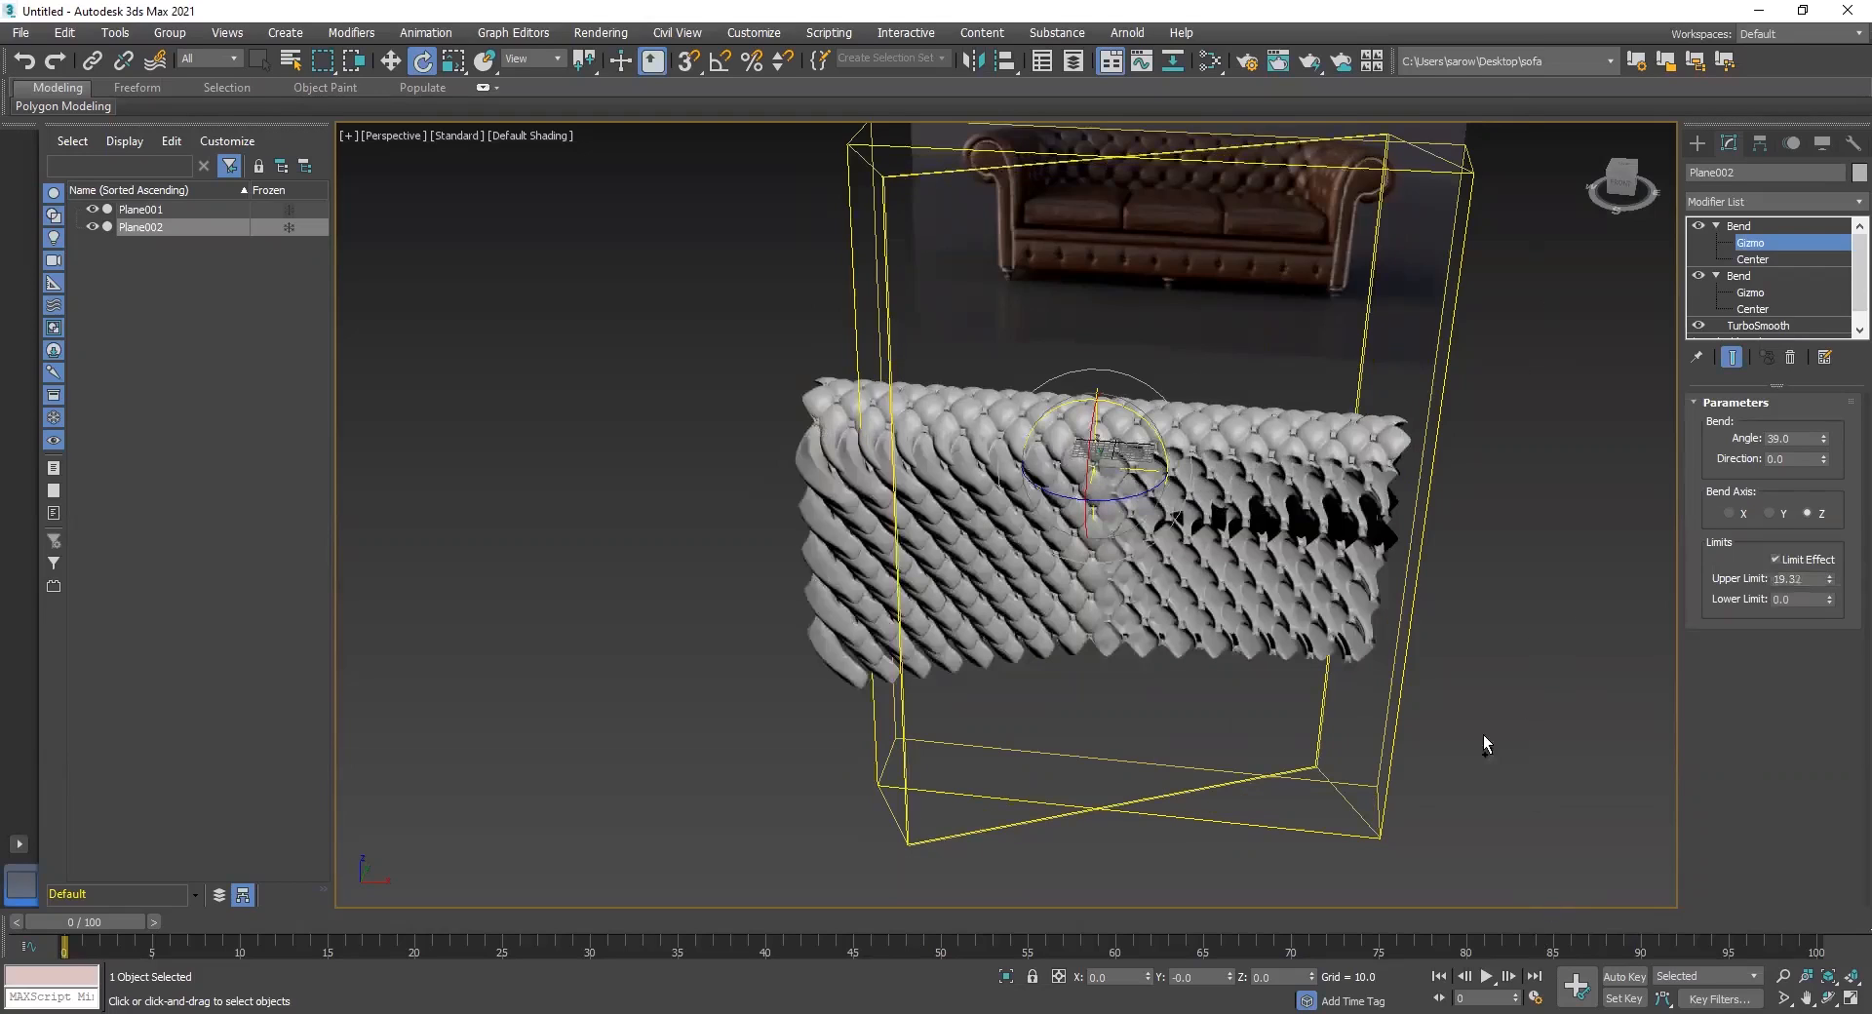
pyautogui.moveTo(1483, 734); pyautogui.dragTo(1367, 687)
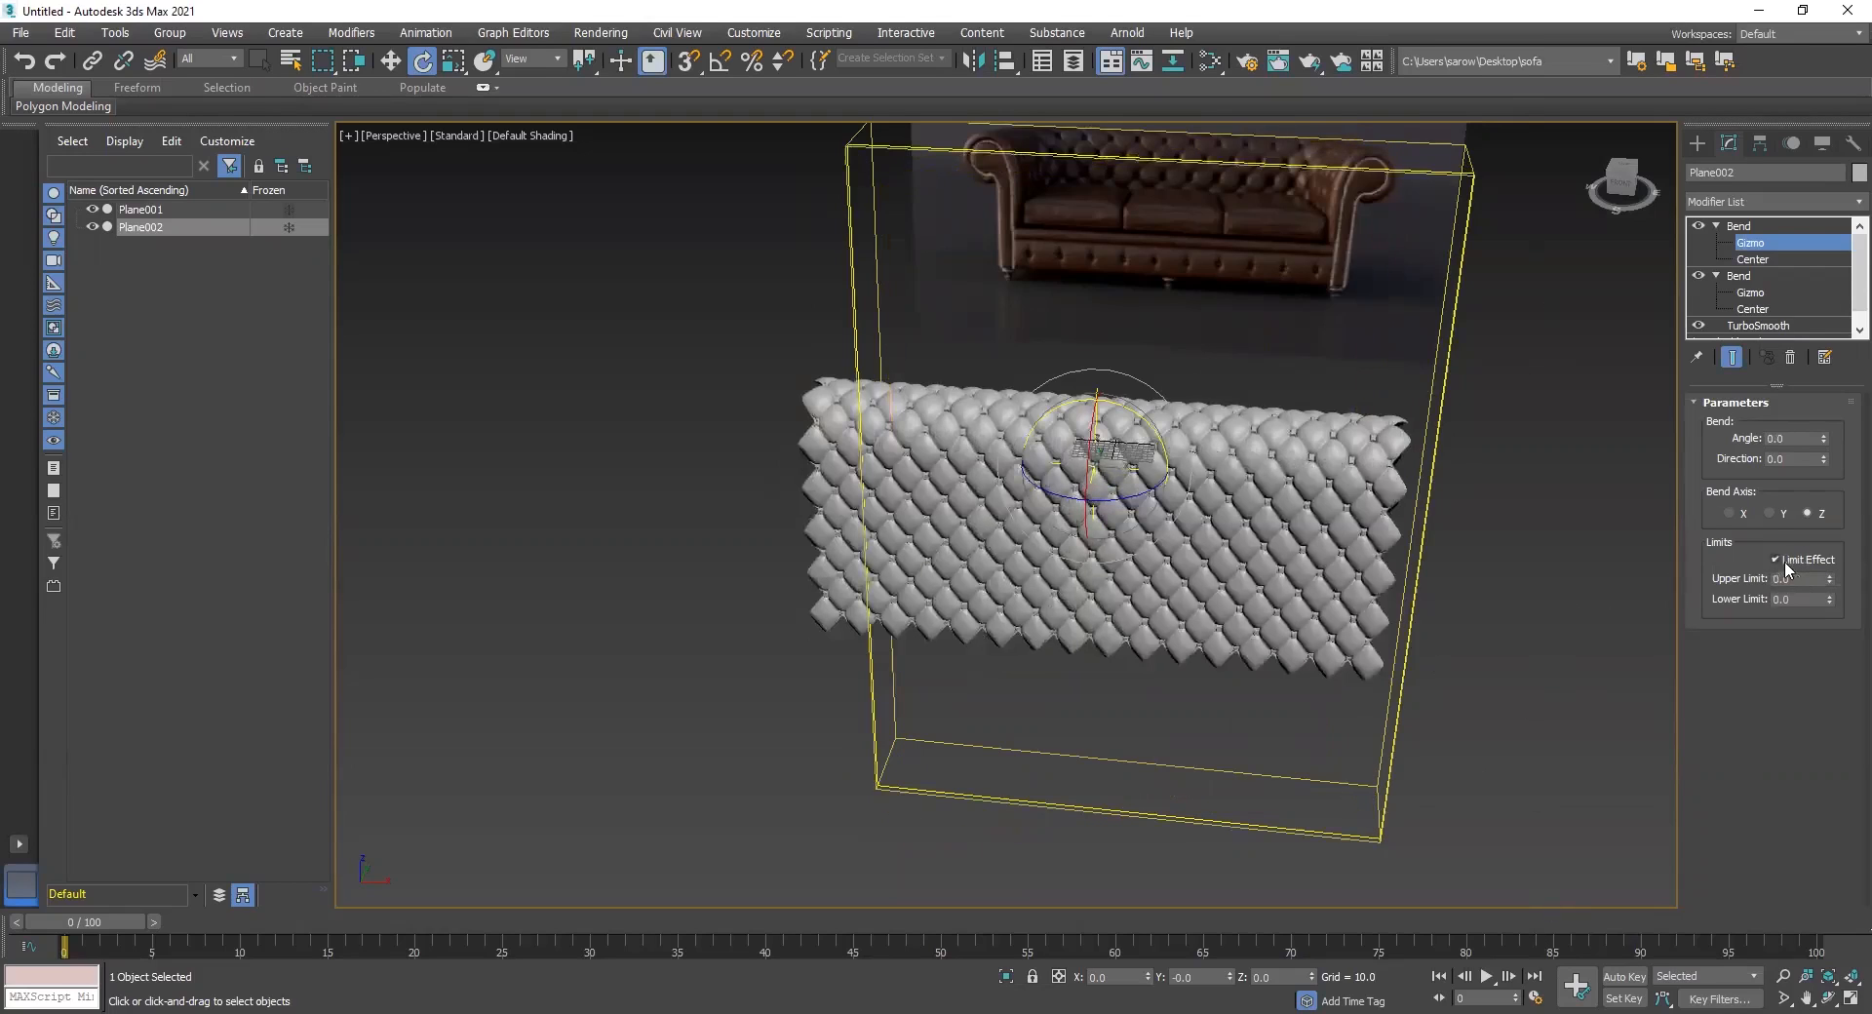
# Turn off the upper Bend's Limit Effect, switch its axis to X, and set its angle to -180
pyautogui.click(1776, 560)
pyautogui.click(1732, 514)
pyautogui.moveTo(1826, 582); pyautogui.dragTo(1846, 764)
pyautogui.rightClick(1829, 579)
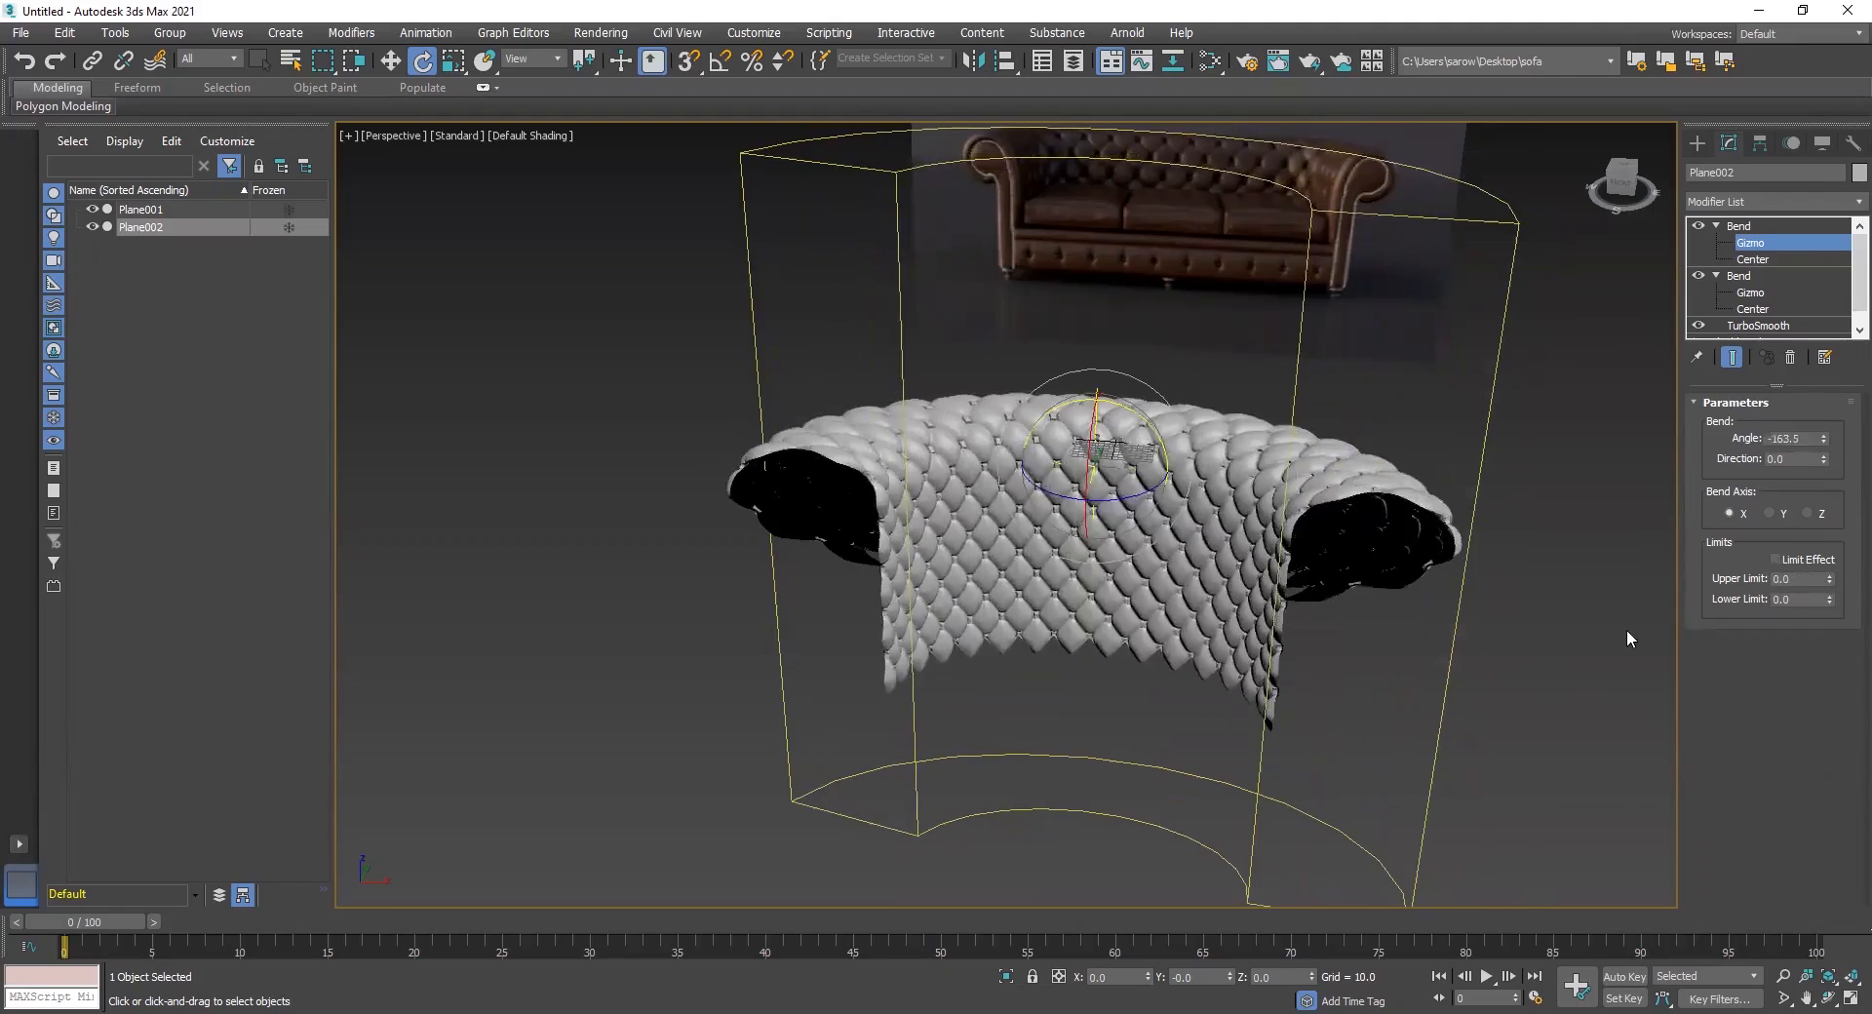
pyautogui.doubleClick(1806, 434)
pyautogui.write('-180')
pyautogui.press('Return')
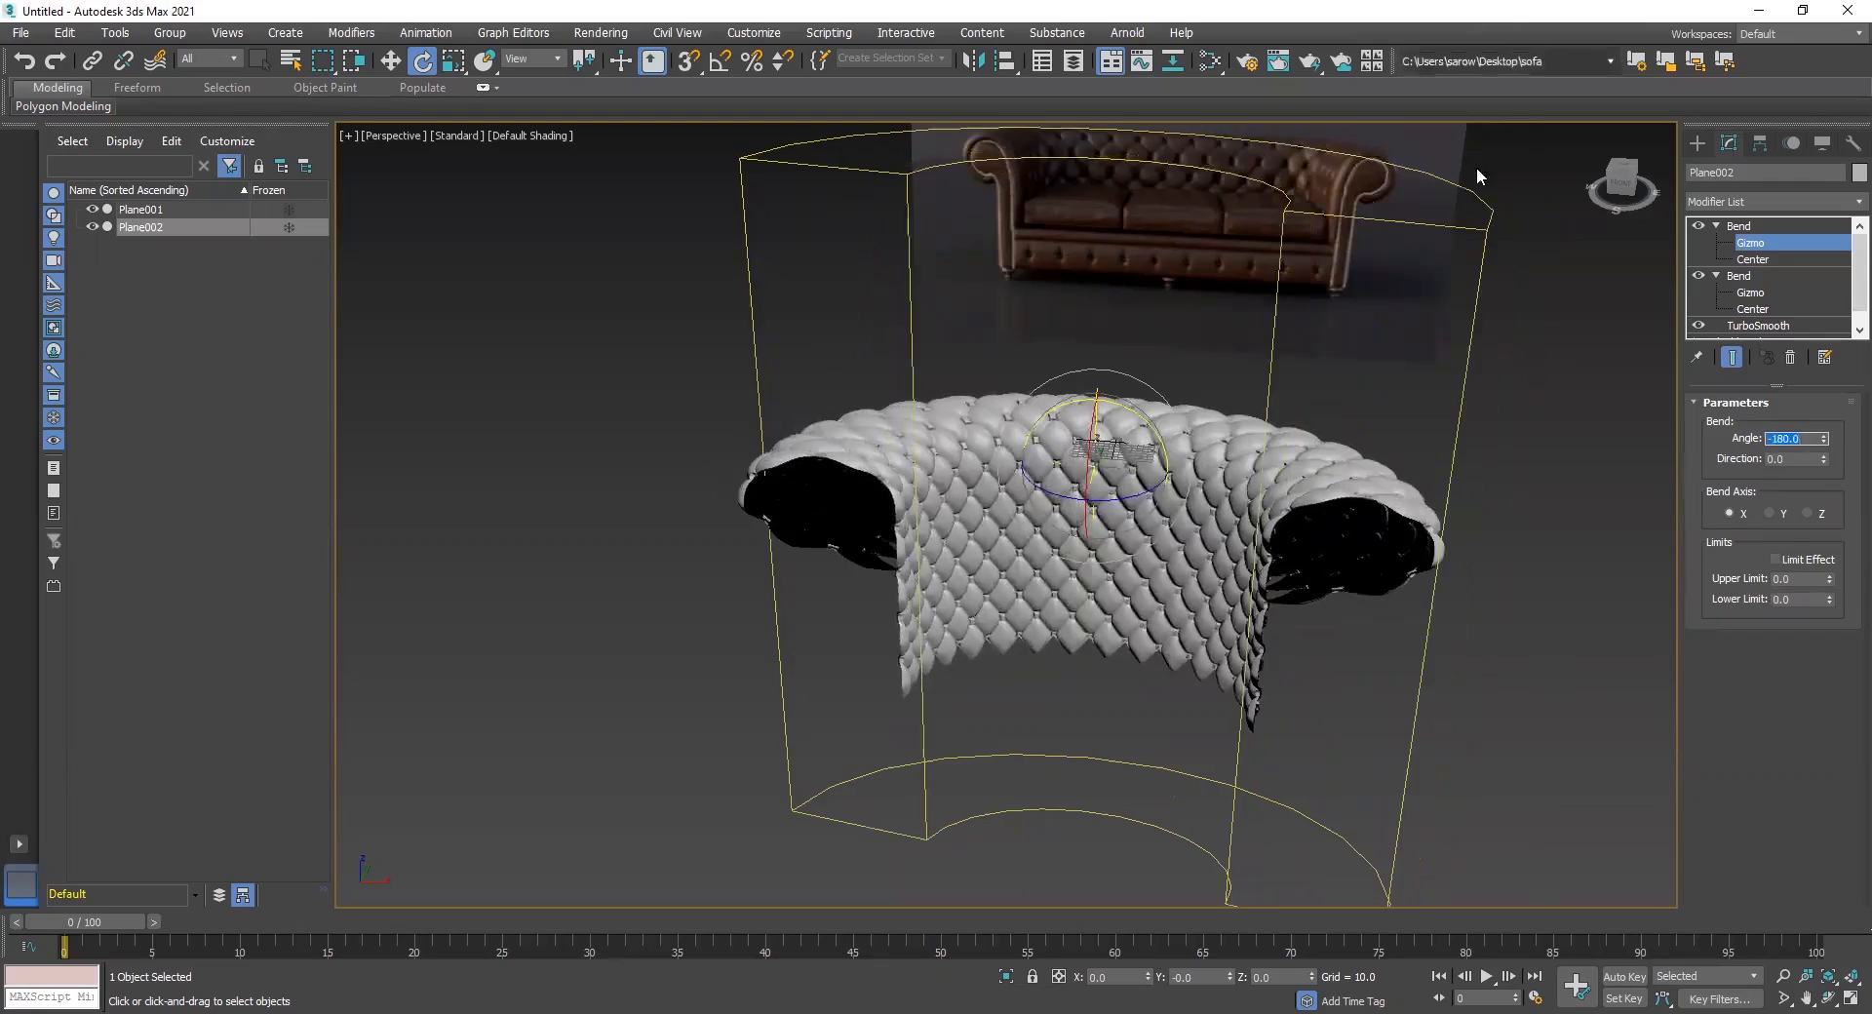
# Set the upper Bend's angle to -90
pyautogui.keyDown('alt'); pyautogui.moveTo(1350, 632); pyautogui.dragTo(1386, 678, button='middle'); pyautogui.keyUp('alt')
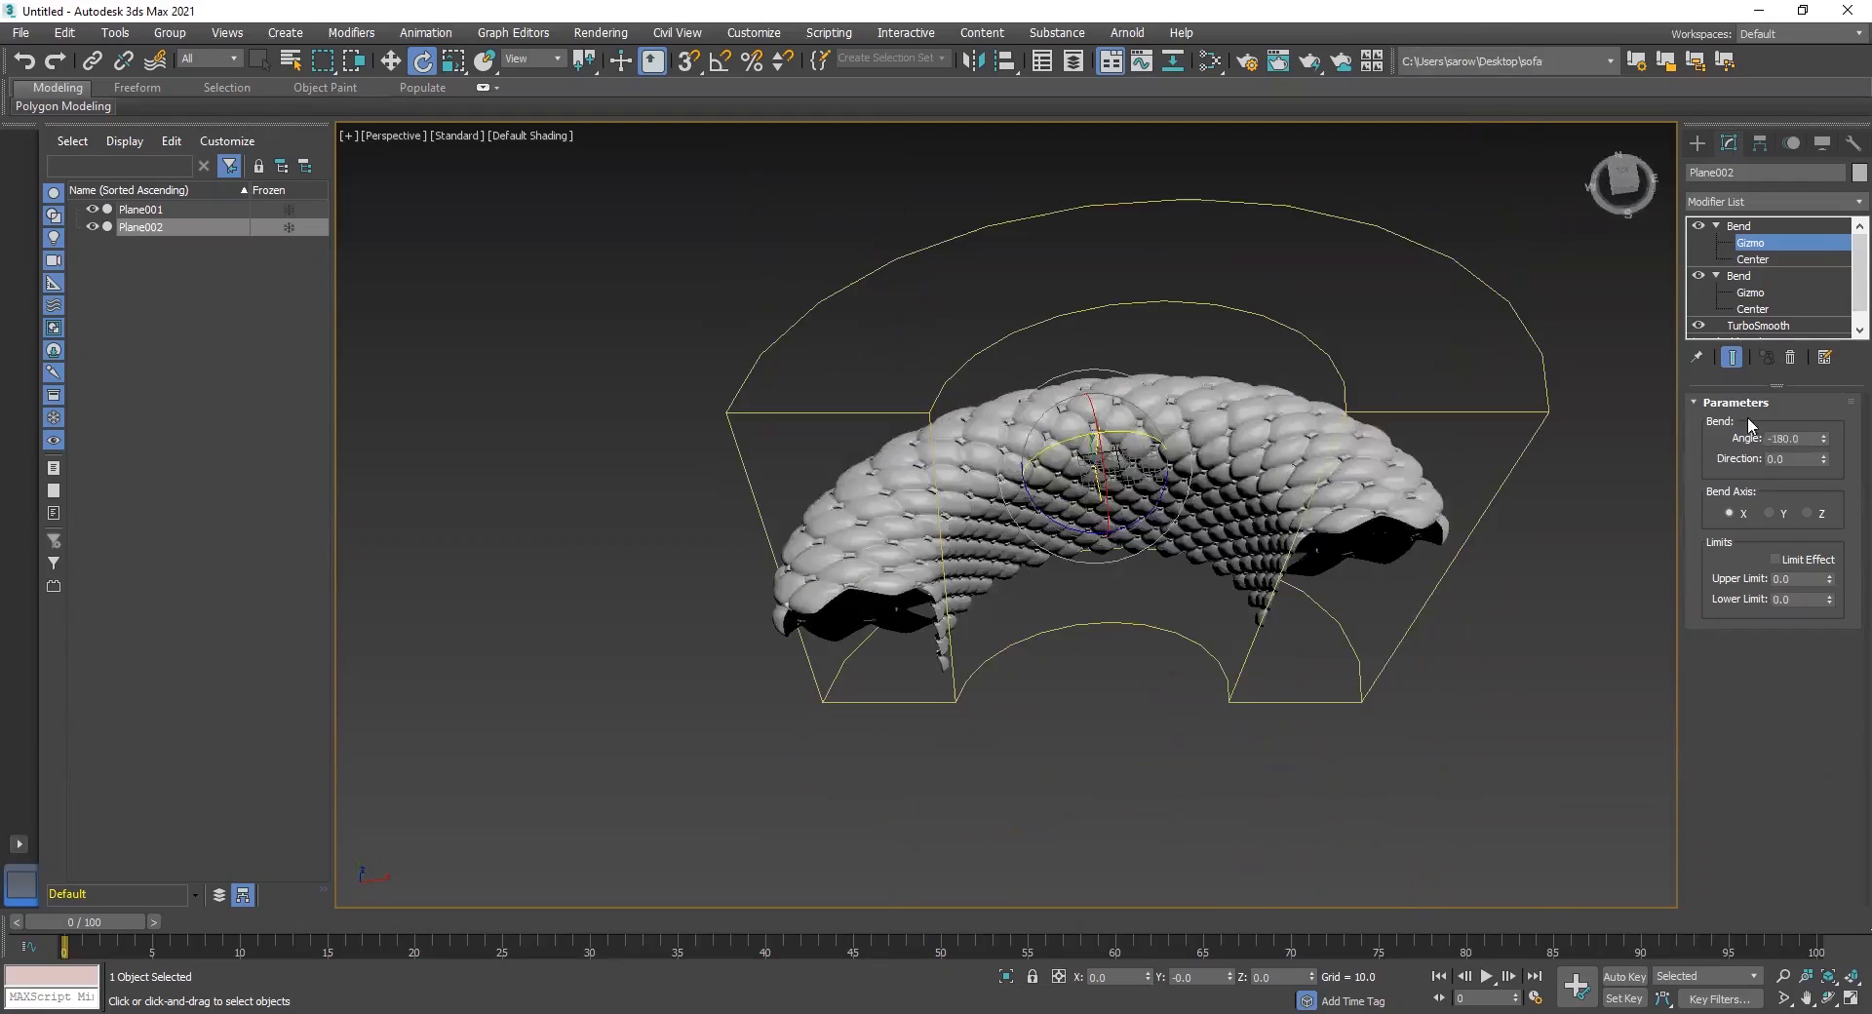
pyautogui.doubleClick(1799, 439)
pyautogui.write('-90')
pyautogui.press('Return')
pyautogui.moveTo(1203, 618)
pyautogui.keyDown('alt'); pyautogui.mouseDown(button='middle')
pyautogui.moveTo(1186, 673)
pyautogui.moveTo(1145, 627)
pyautogui.moveTo(1184, 635)
pyautogui.moveTo(1201, 585)
pyautogui.mouseUp(button='middle'); pyautogui.keyUp('alt')
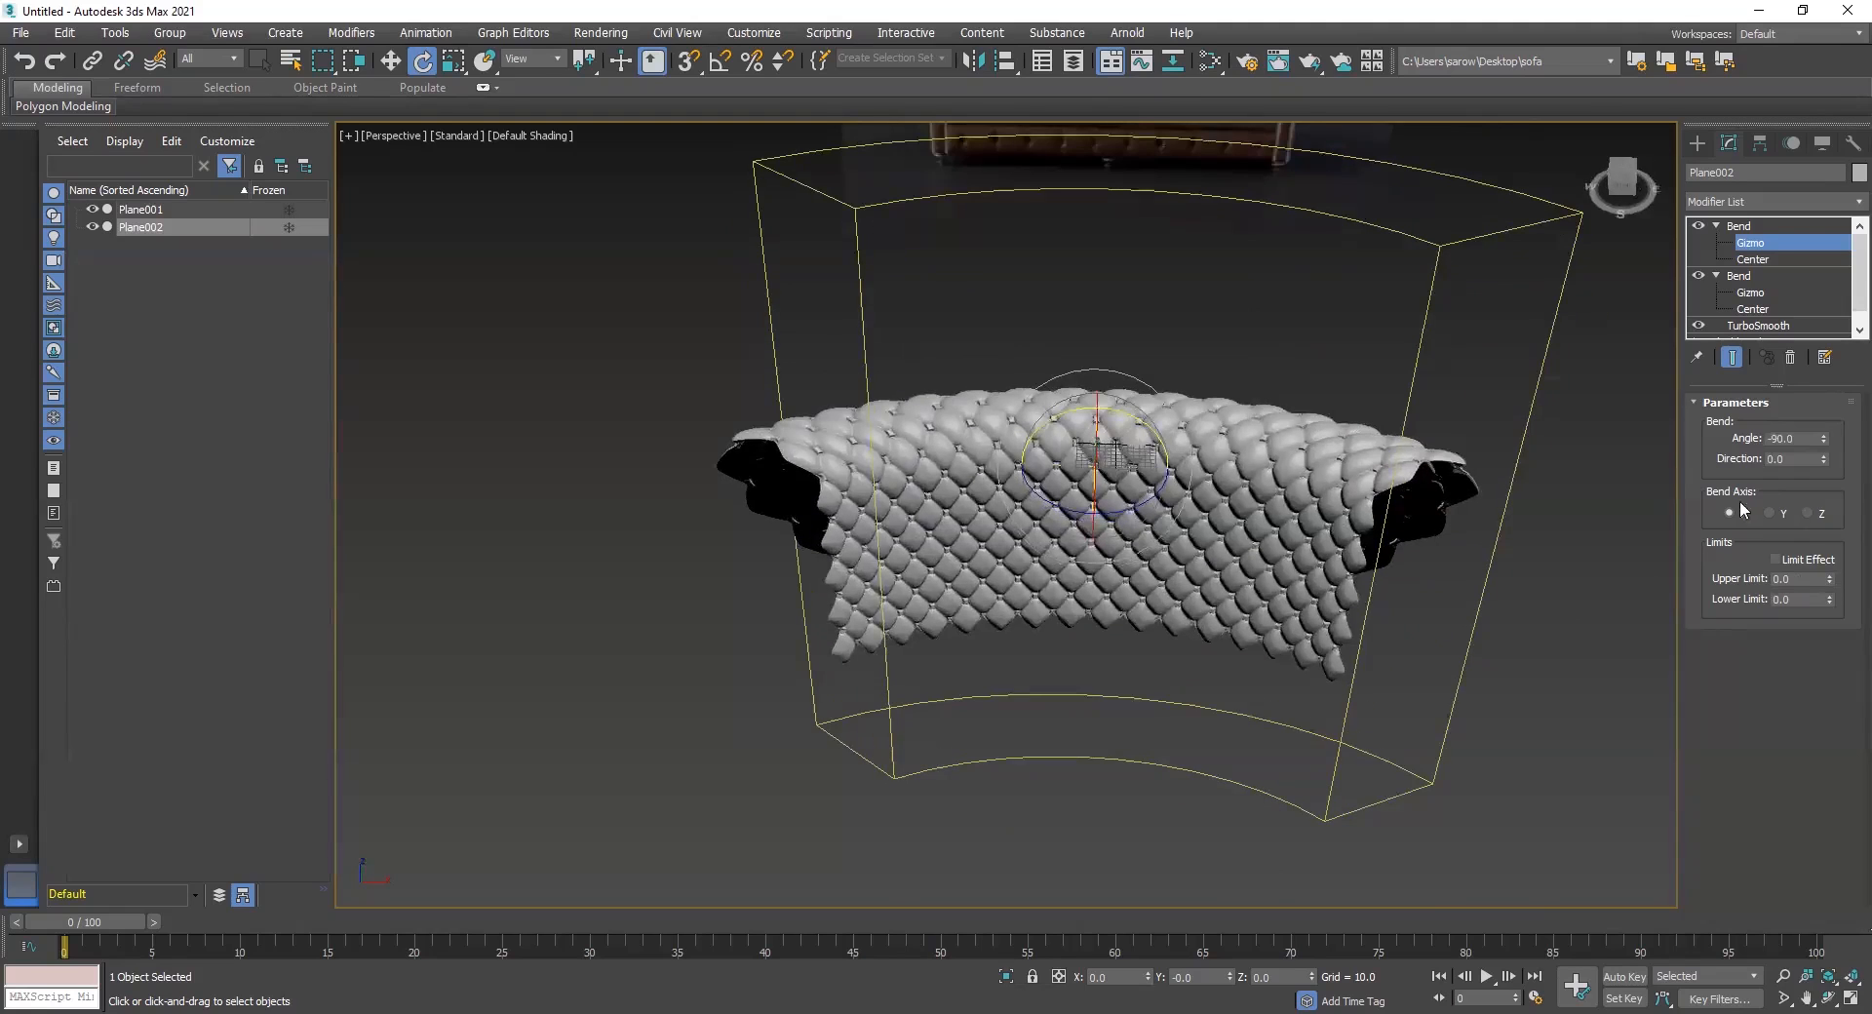
# Enable Limit Effect on the upper Bend, raise its upper limit to 575.2, and inspect the curved corner
pyautogui.click(1775, 560)
pyautogui.moveTo(1830, 579); pyautogui.dragTo(1843, 395)
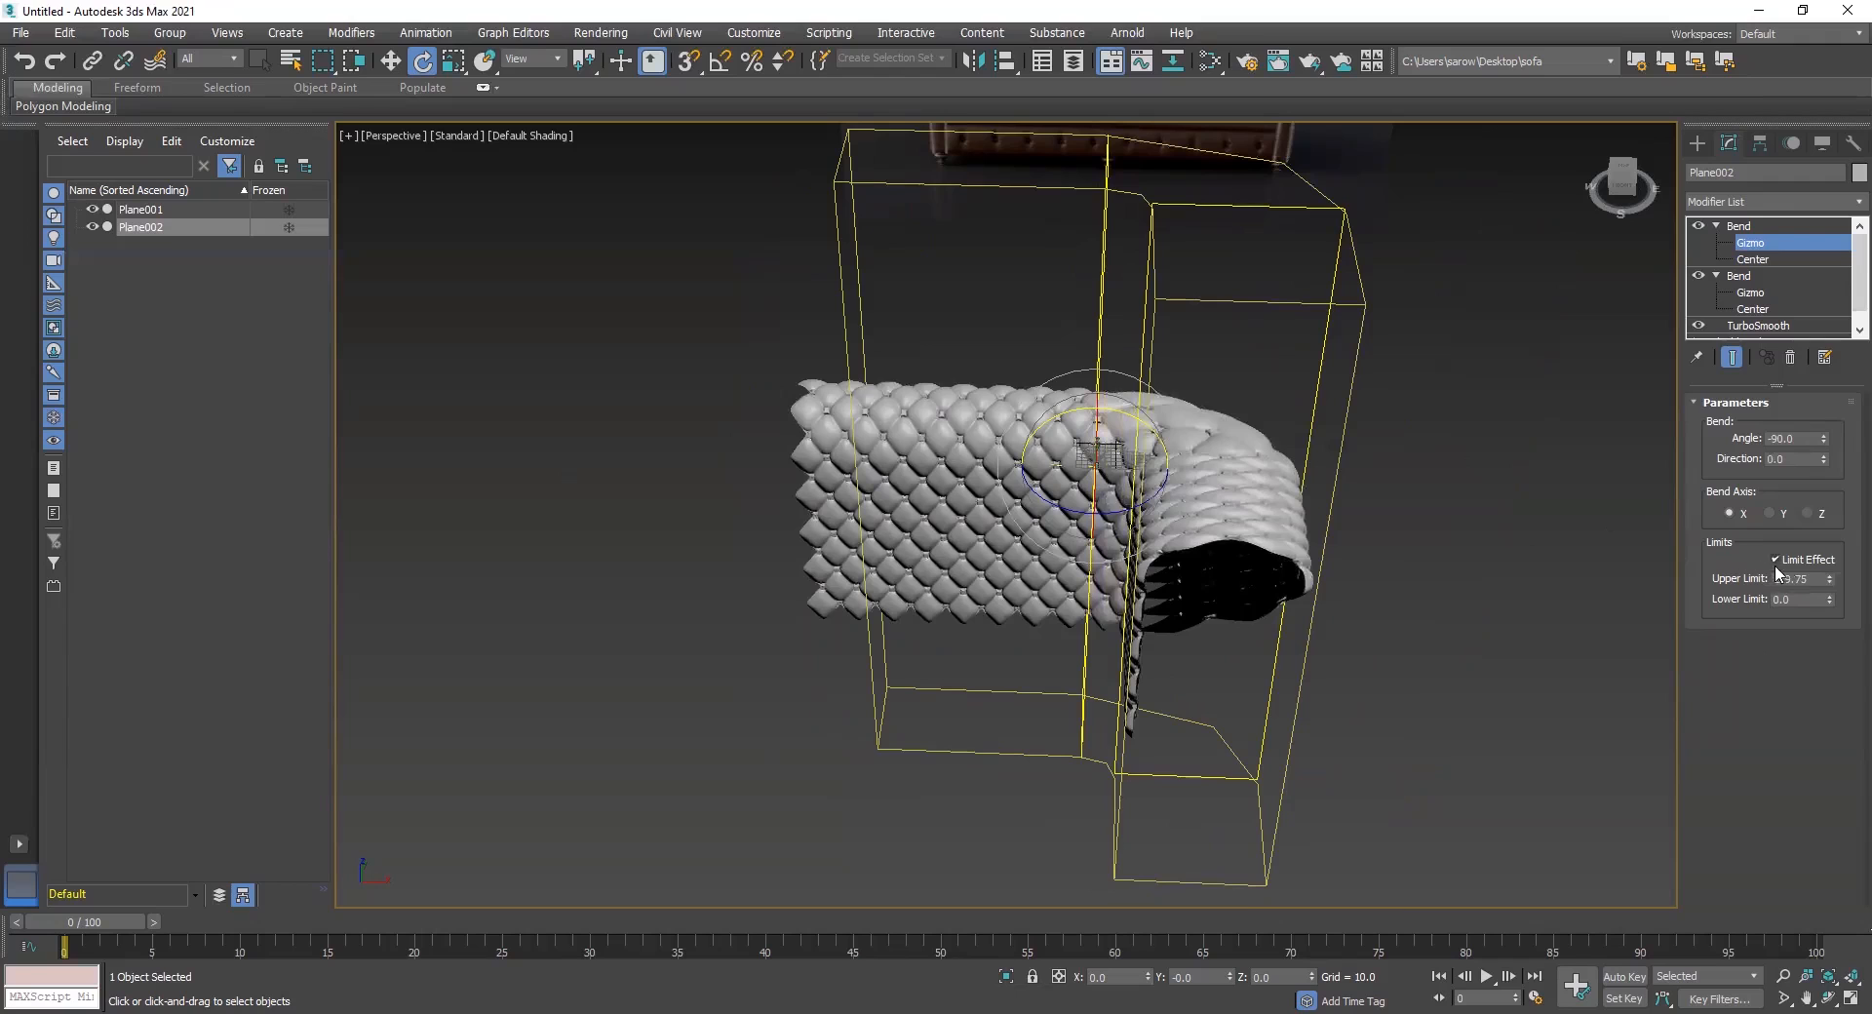
pyautogui.moveTo(1830, 583); pyautogui.dragTo(1709, 453)
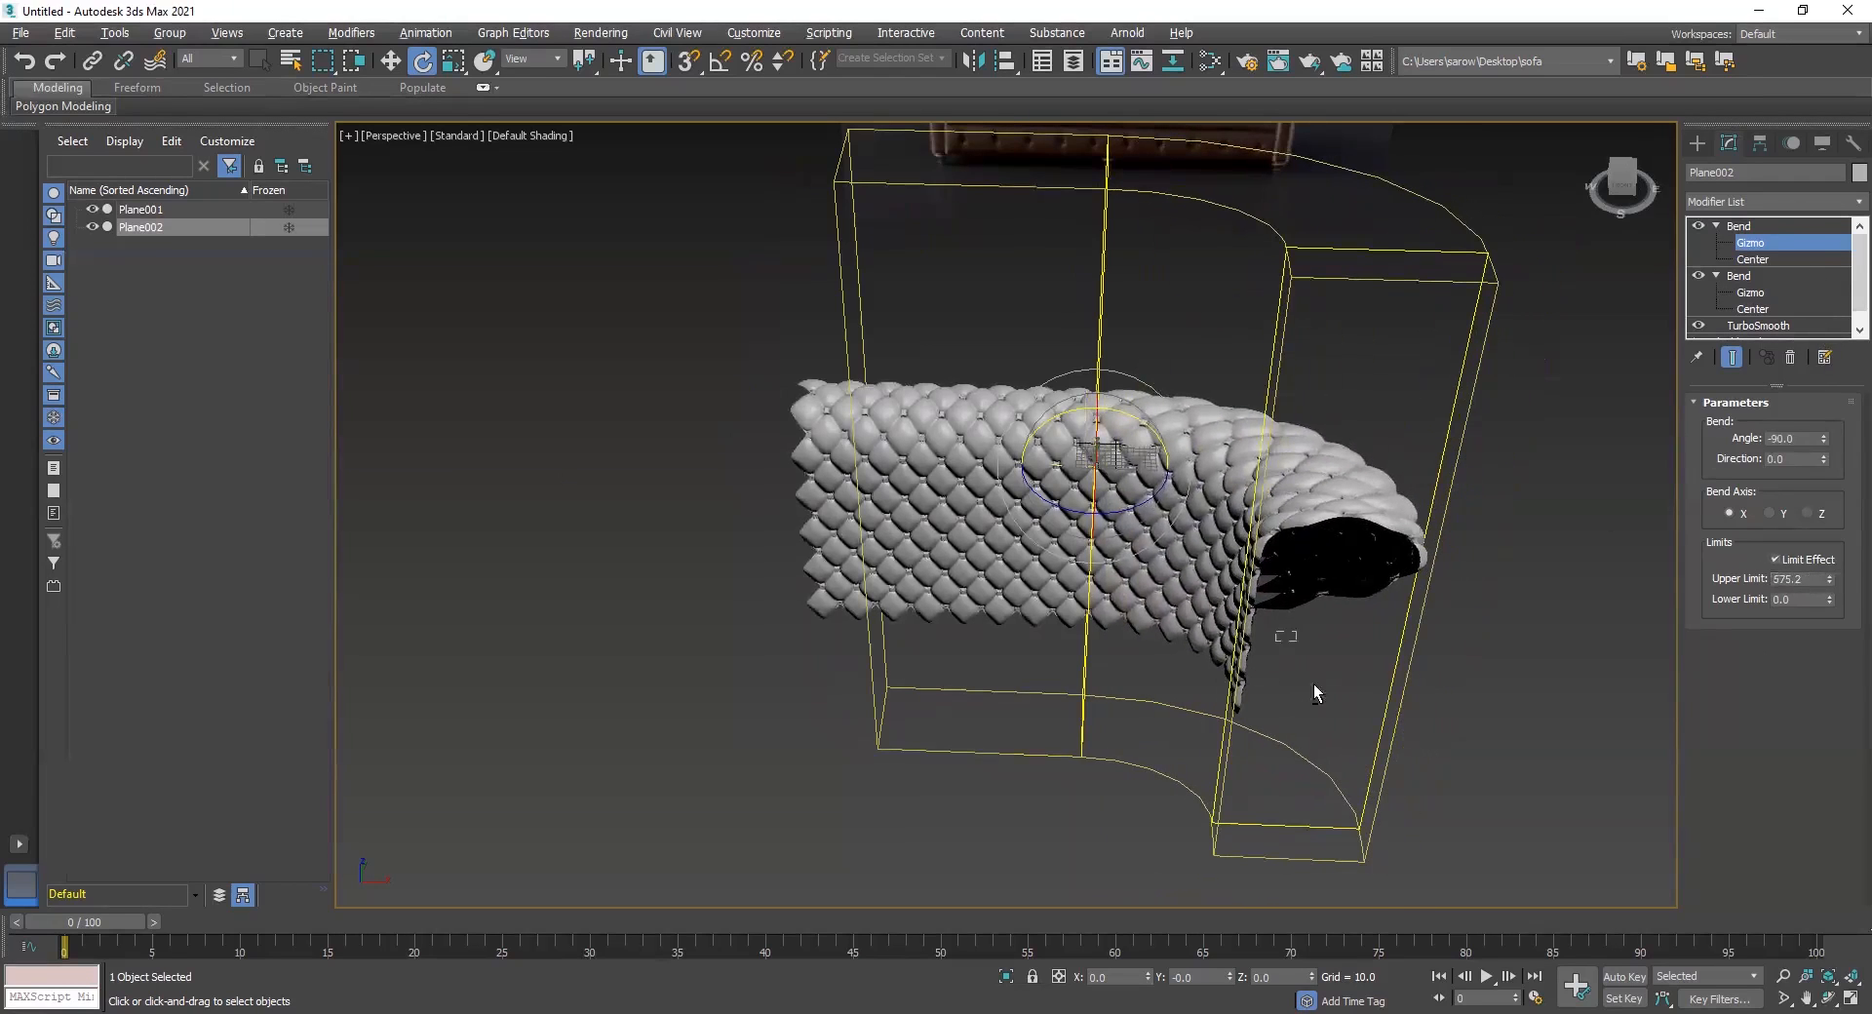
pyautogui.moveTo(1334, 721)
pyautogui.keyDown('alt'); pyautogui.mouseDown(button='middle')
pyautogui.moveTo(1459, 758)
pyautogui.moveTo(1316, 768)
pyautogui.moveTo(1306, 738)
pyautogui.moveTo(1258, 756)
pyautogui.moveTo(1353, 758)
pyautogui.moveTo(1316, 711)
pyautogui.mouseUp(button='middle'); pyautogui.keyUp('alt')
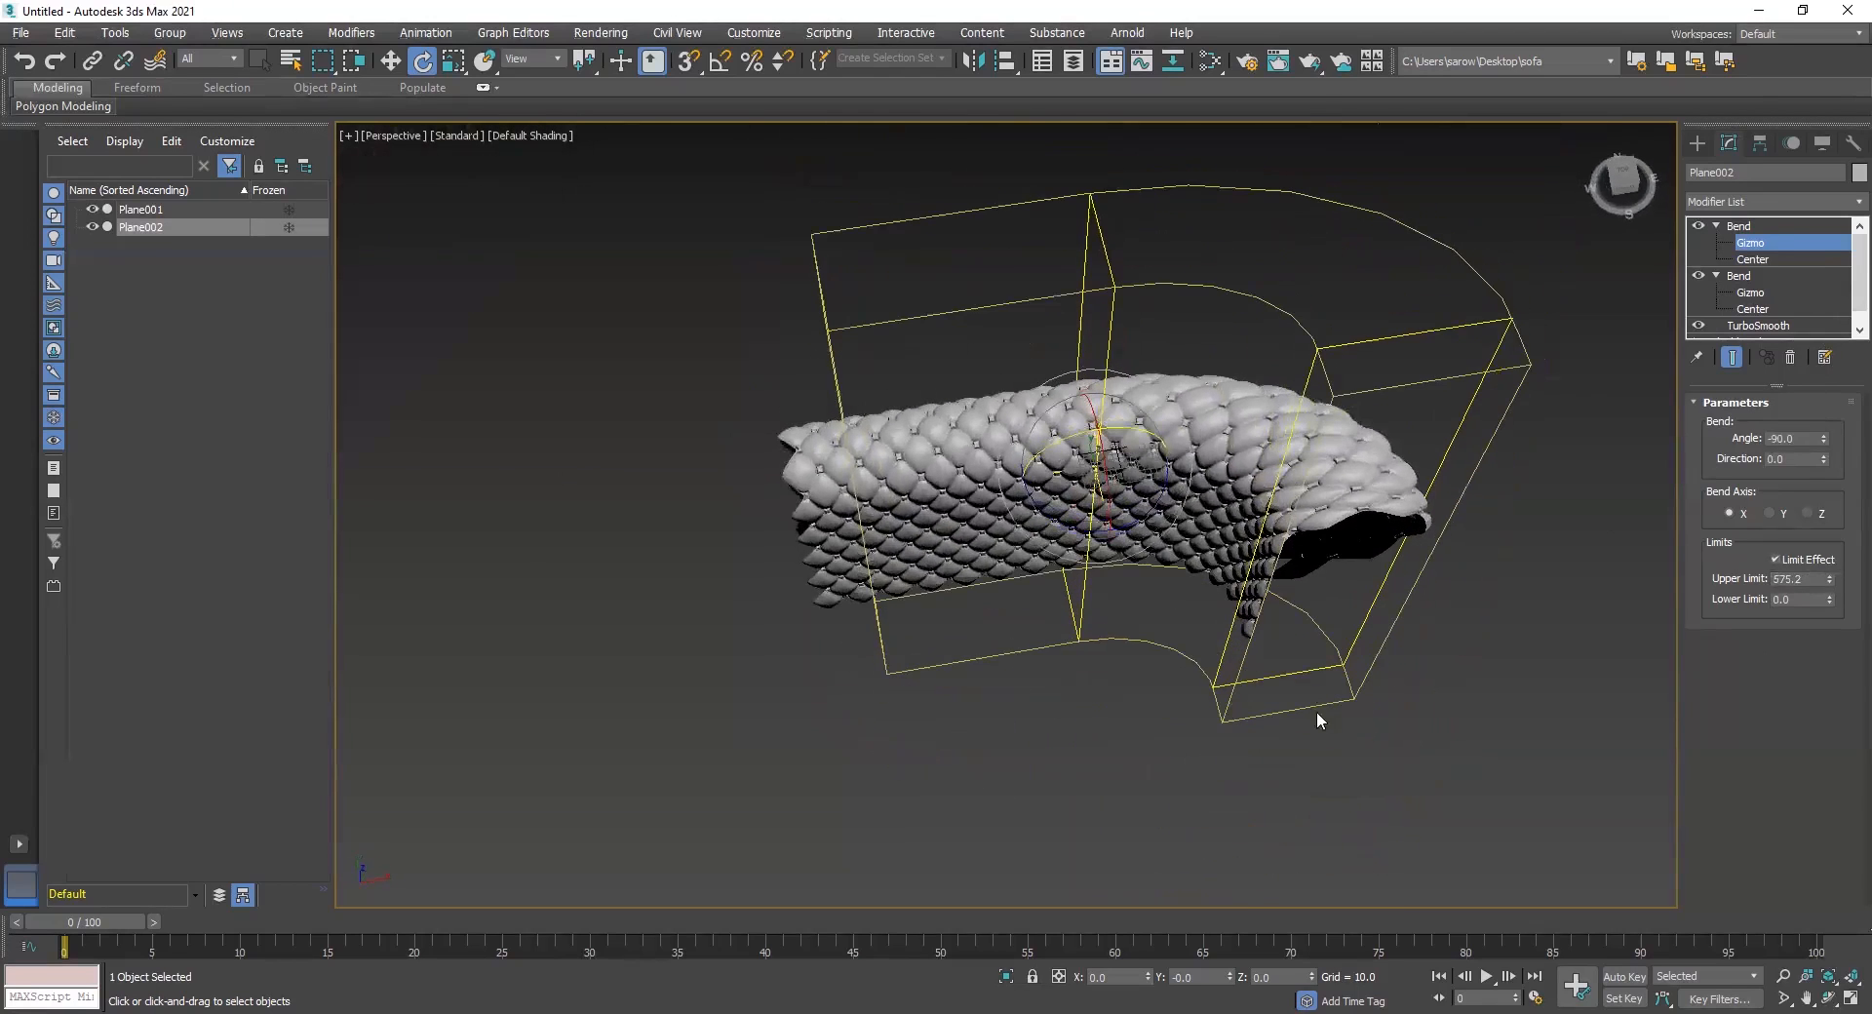
pyautogui.scroll(3, 1289, 613)
pyautogui.scroll(3, 1350, 597)
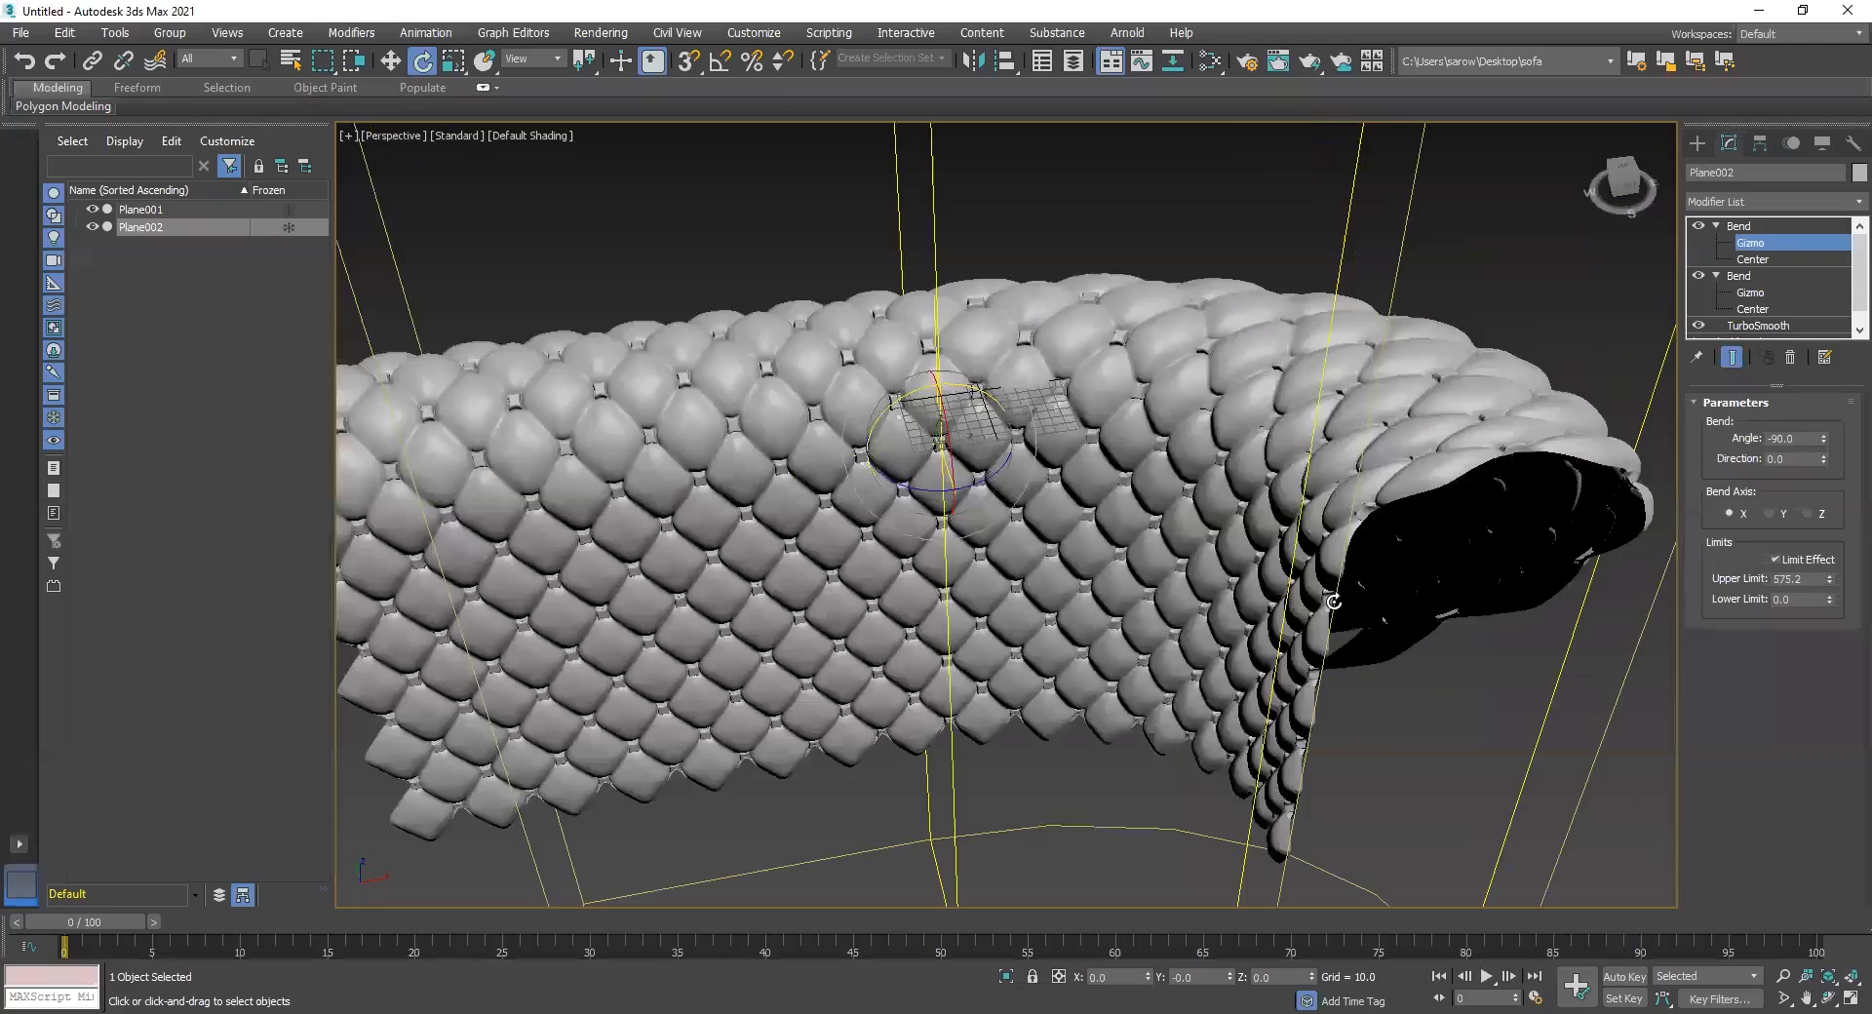
pyautogui.scroll(-2, 1264, 650)
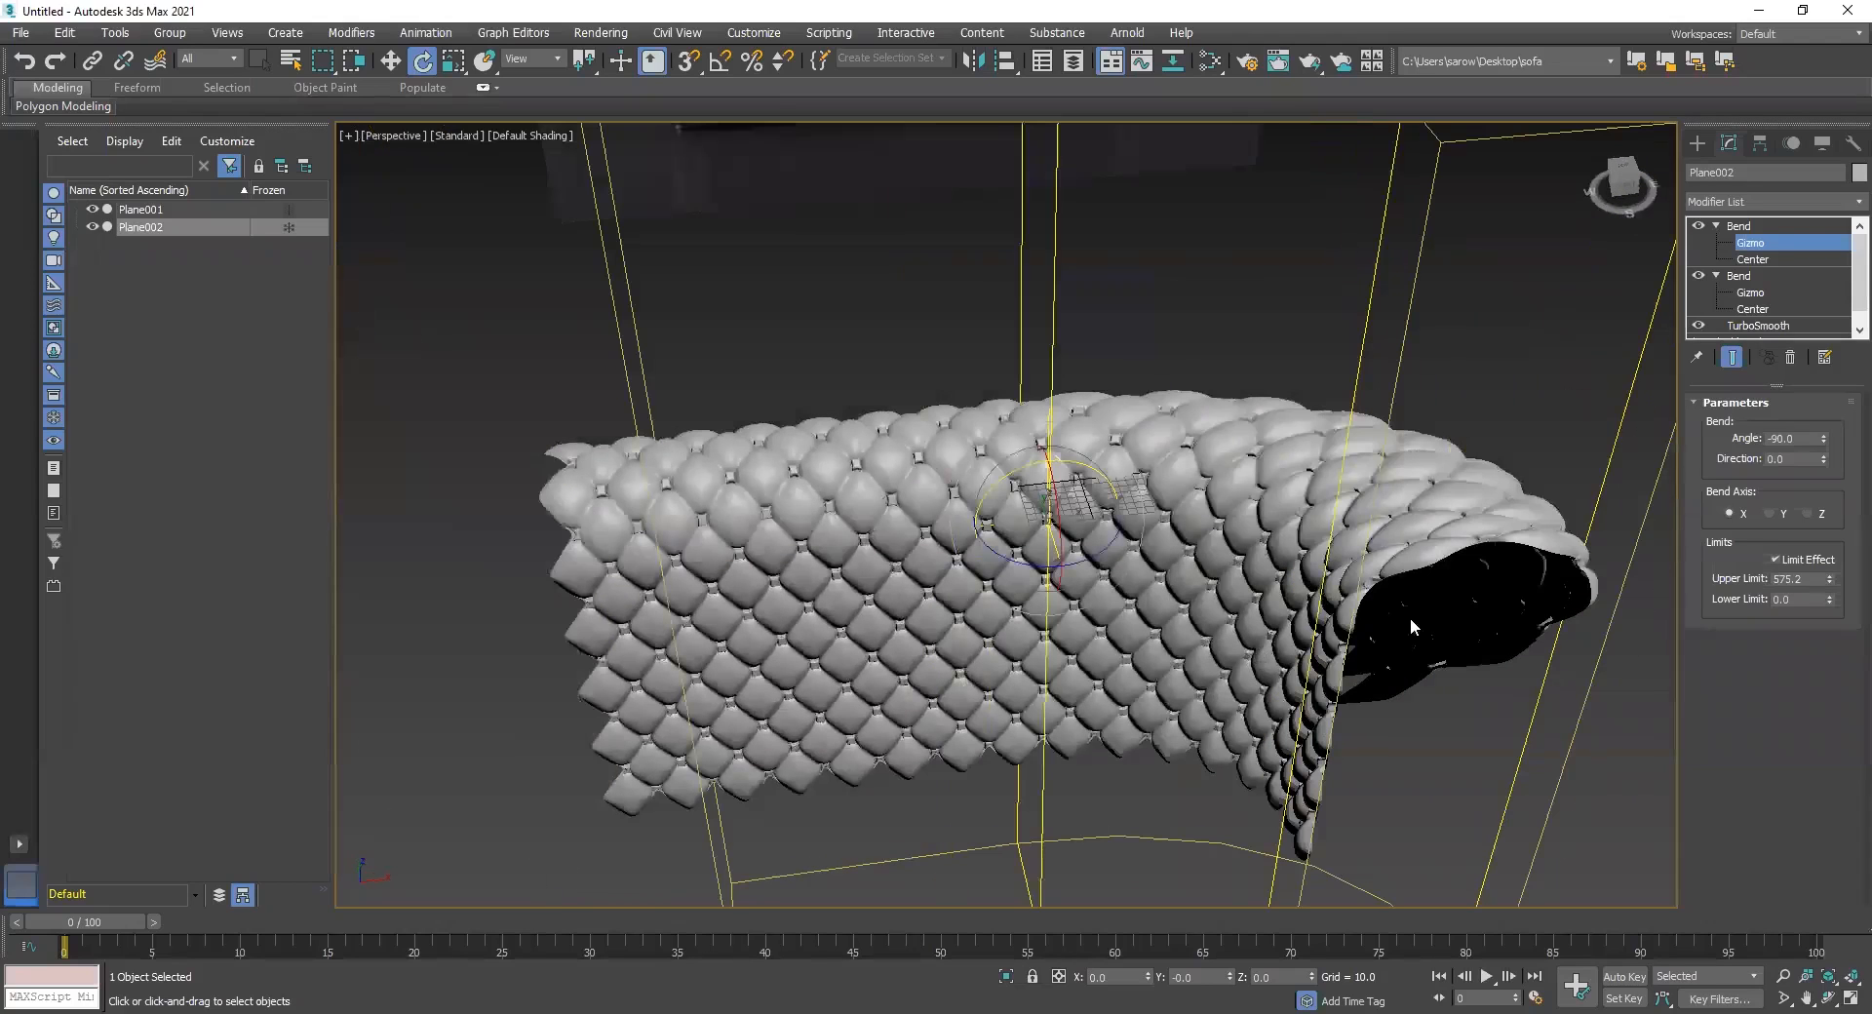
# Reduce the upper Bend's upper limit to 195.568 to tighten the corner, and compare it with the sofa reference
pyautogui.moveTo(1829, 580); pyautogui.dragTo(1813, 641)
pyautogui.keyDown('alt'); pyautogui.moveTo(1420, 677); pyautogui.dragTo(1433, 600, button='middle'); pyautogui.keyUp('alt')
pyautogui.keyDown('alt'); pyautogui.moveTo(1528, 689); pyautogui.dragTo(1474, 682, button='middle'); pyautogui.keyUp('alt')
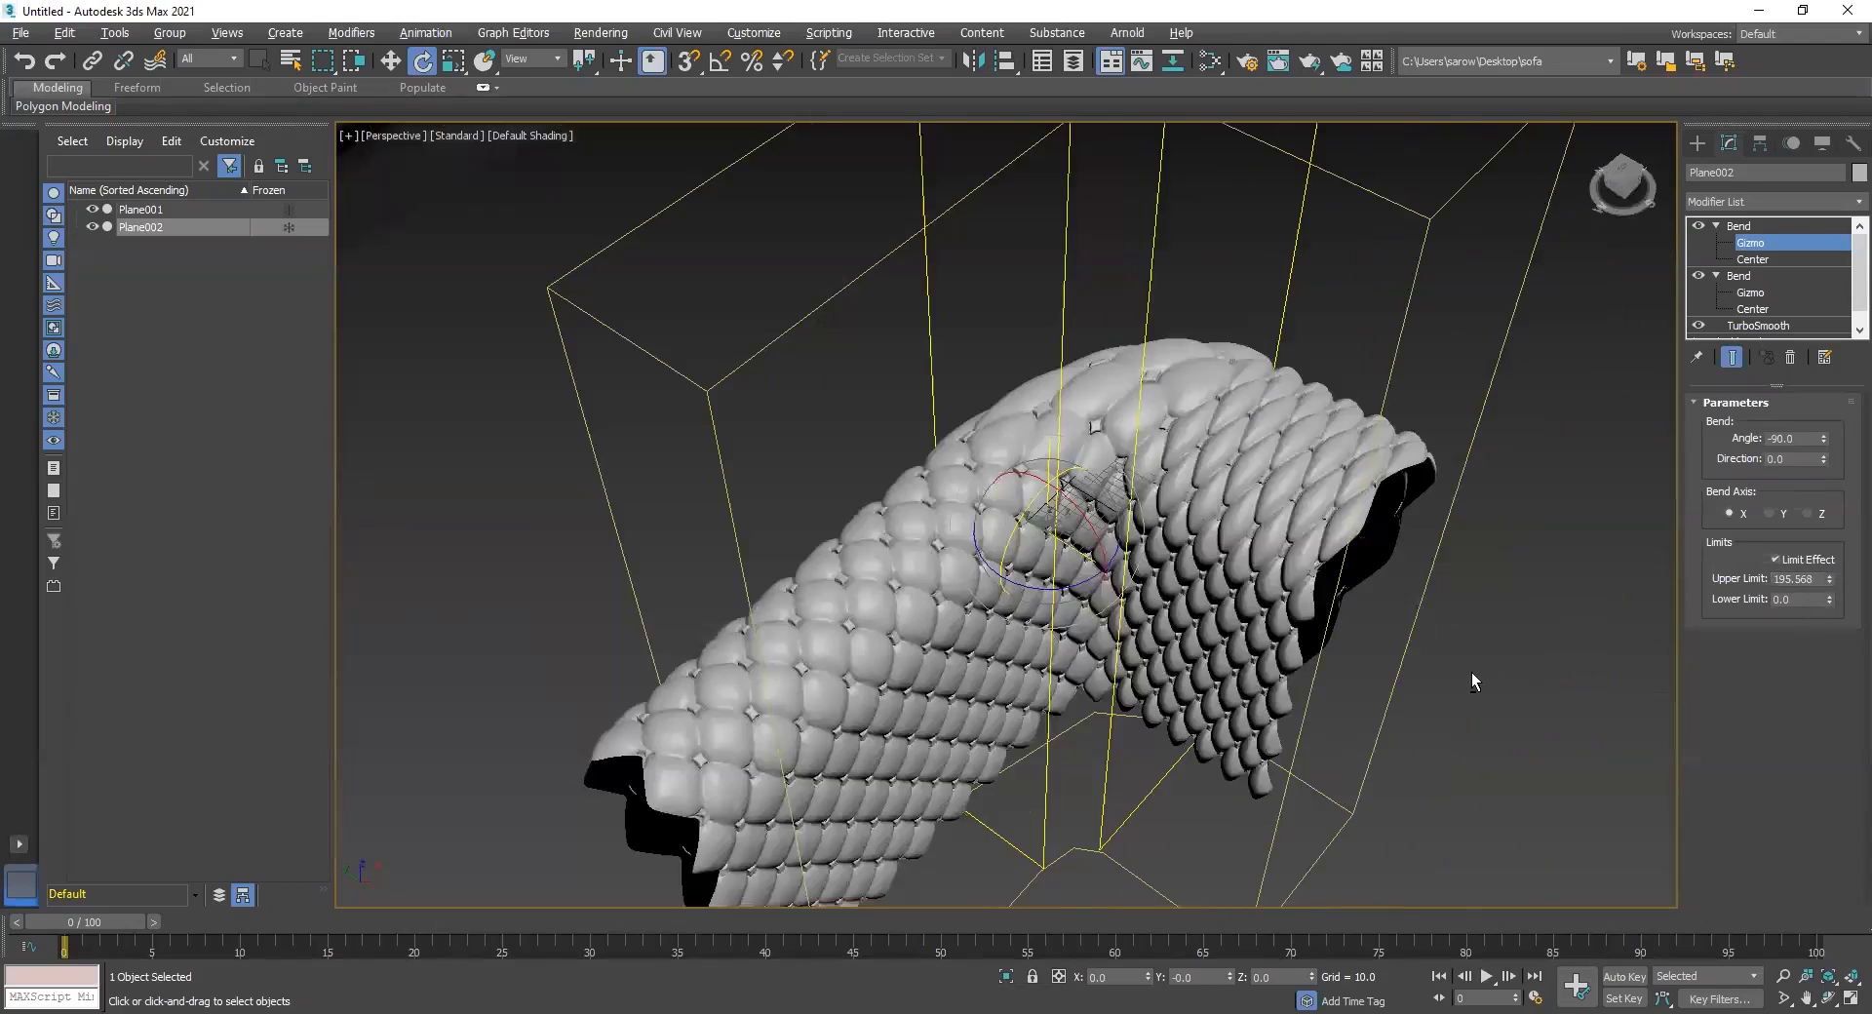
pyautogui.moveTo(1276, 618)
pyautogui.keyDown('alt'); pyautogui.mouseDown(button='middle')
pyautogui.moveTo(1260, 565)
pyautogui.moveTo(1260, 612)
pyautogui.mouseUp(button='middle'); pyautogui.keyUp('alt')
pyautogui.press('r')
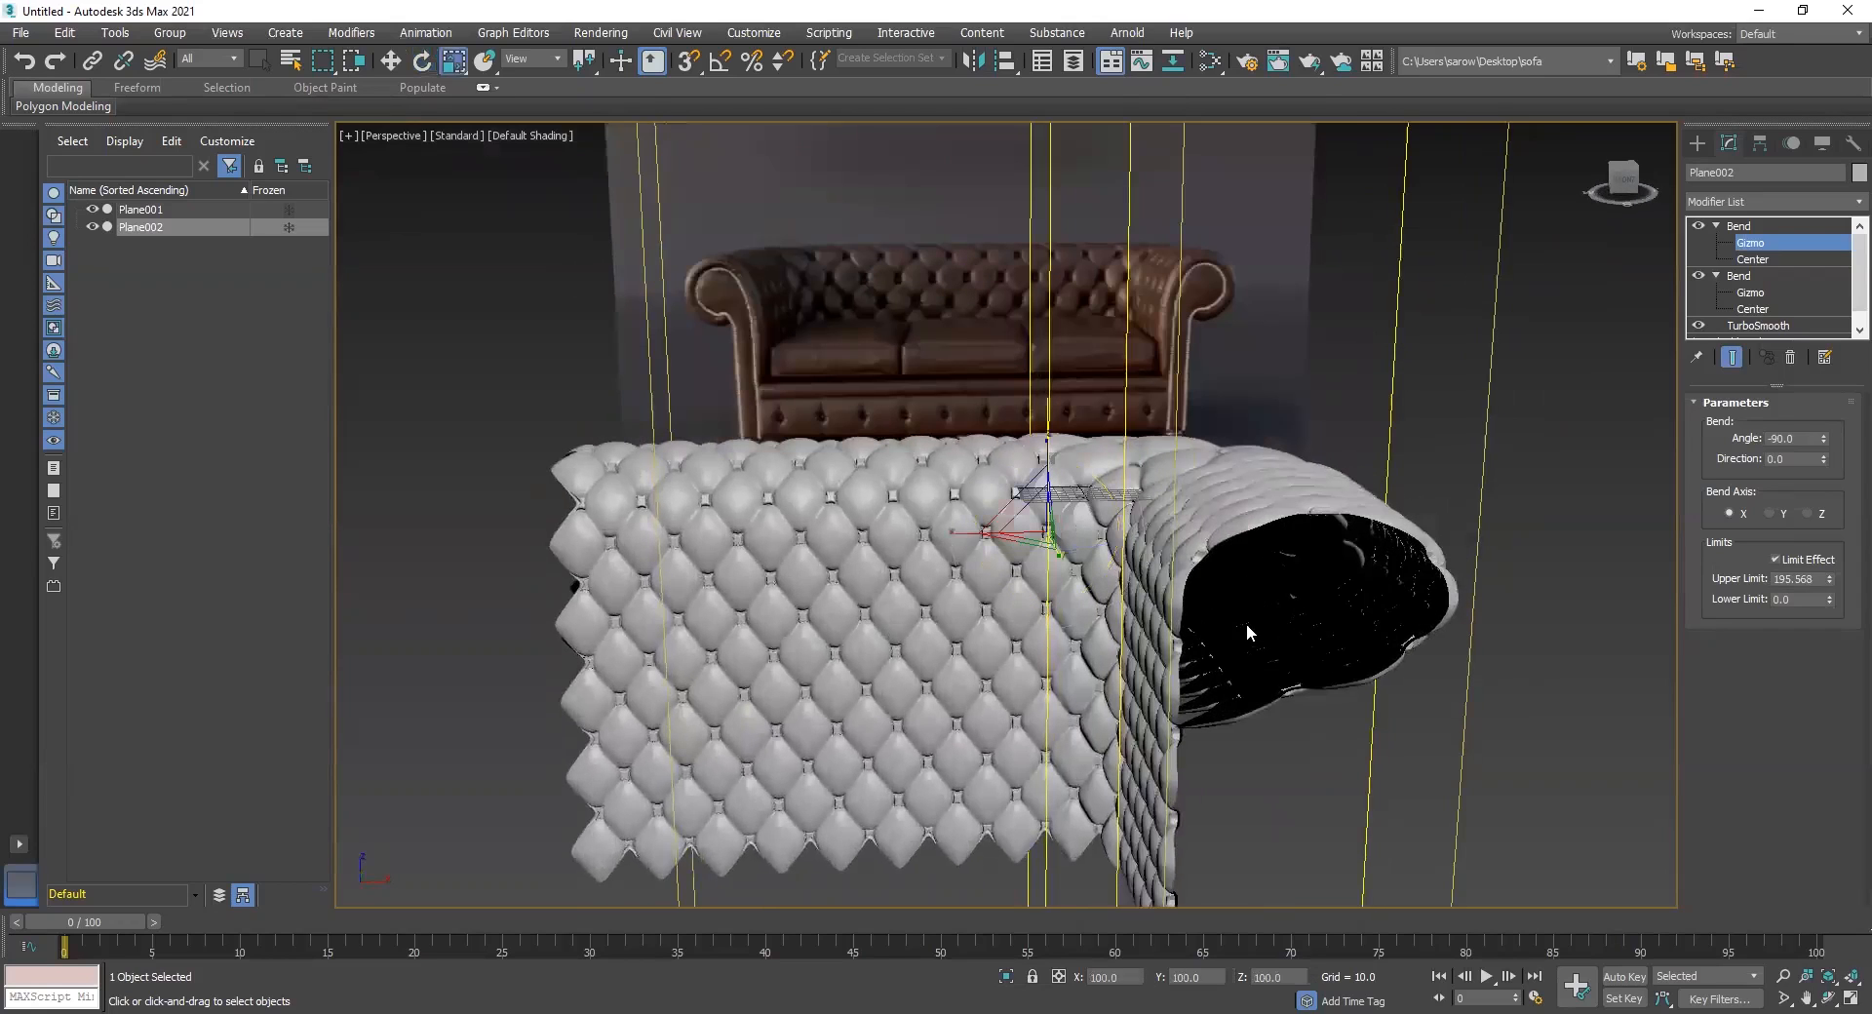
# Scale the upper Bend's gizmo slightly along the X axis and check the curved corner against the sofa reference
pyautogui.moveTo(979, 532); pyautogui.dragTo(993, 533)
pyautogui.keyDown('alt'); pyautogui.moveTo(1115, 562); pyautogui.dragTo(1205, 689, button='middle'); pyautogui.keyUp('alt')
pyautogui.keyDown('alt'); pyautogui.moveTo(1395, 569); pyautogui.dragTo(1073, 601, button='middle'); pyautogui.keyUp('alt')
pyautogui.keyDown('alt'); pyautogui.moveTo(1161, 542); pyautogui.dragTo(1159, 531, button='middle'); pyautogui.keyUp('alt')
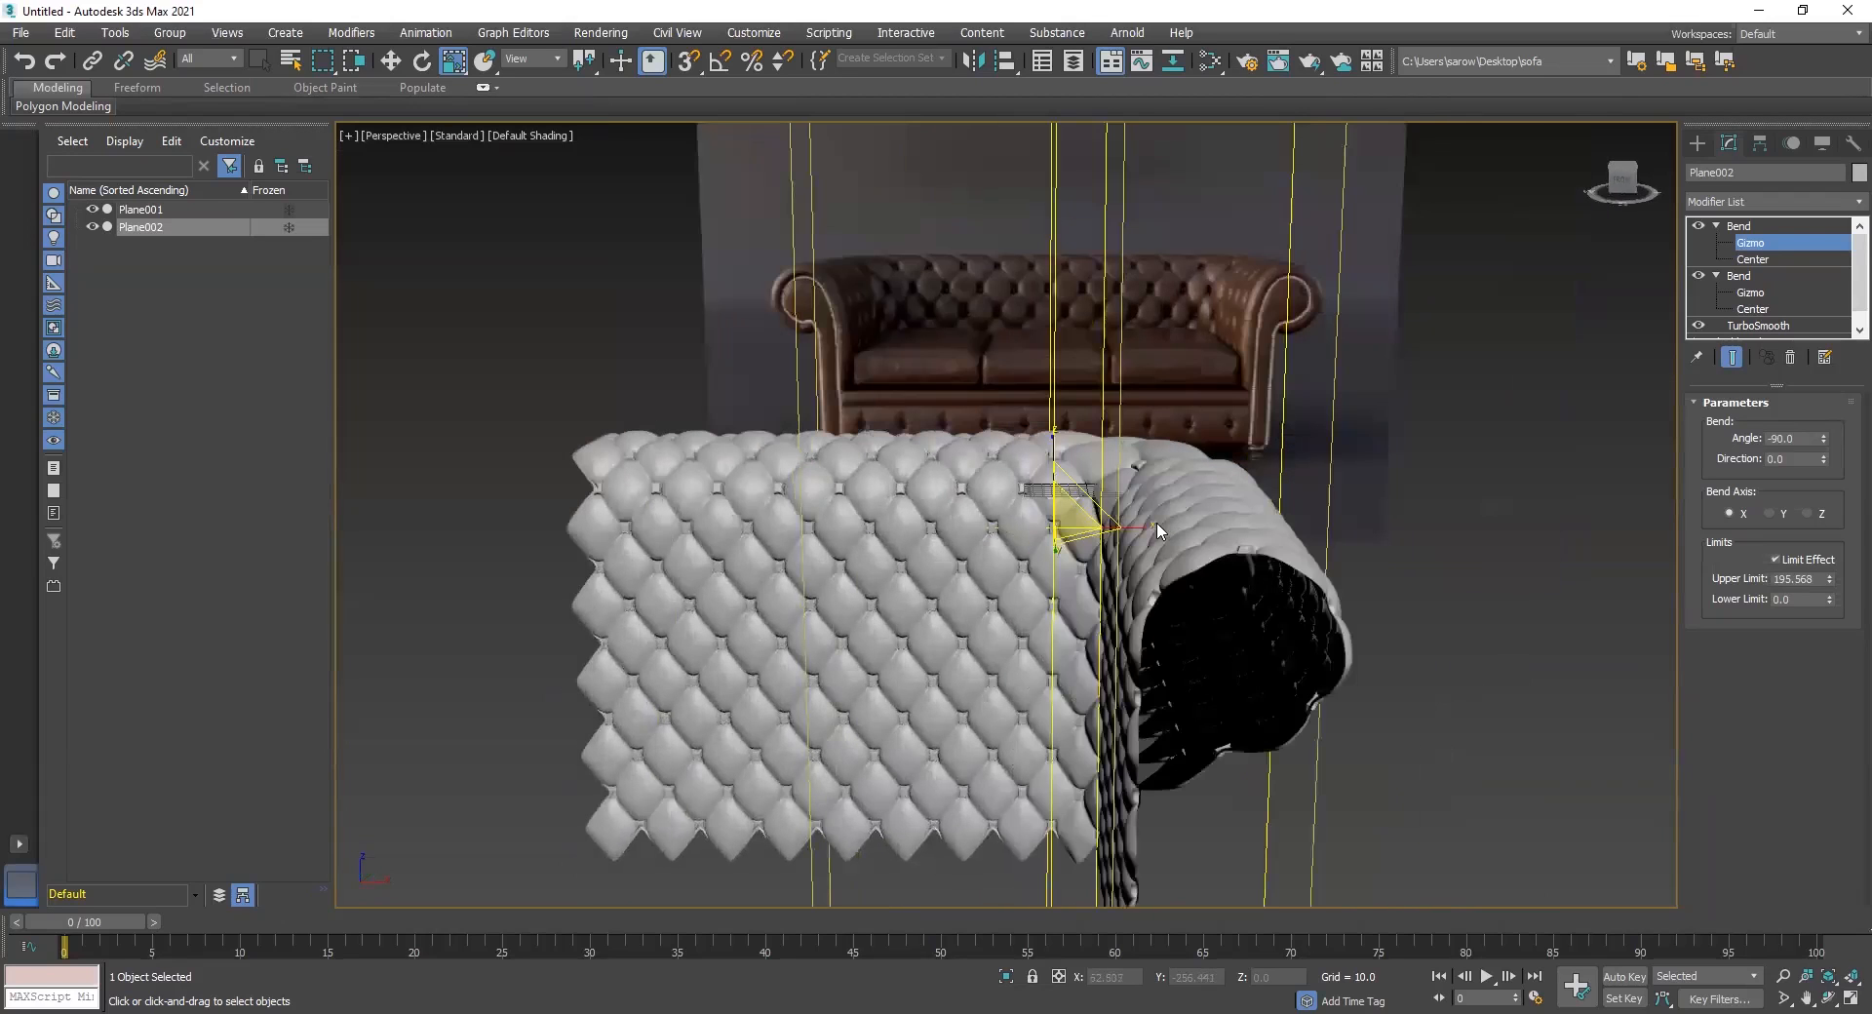
pyautogui.moveTo(1154, 527); pyautogui.dragTo(1147, 532)
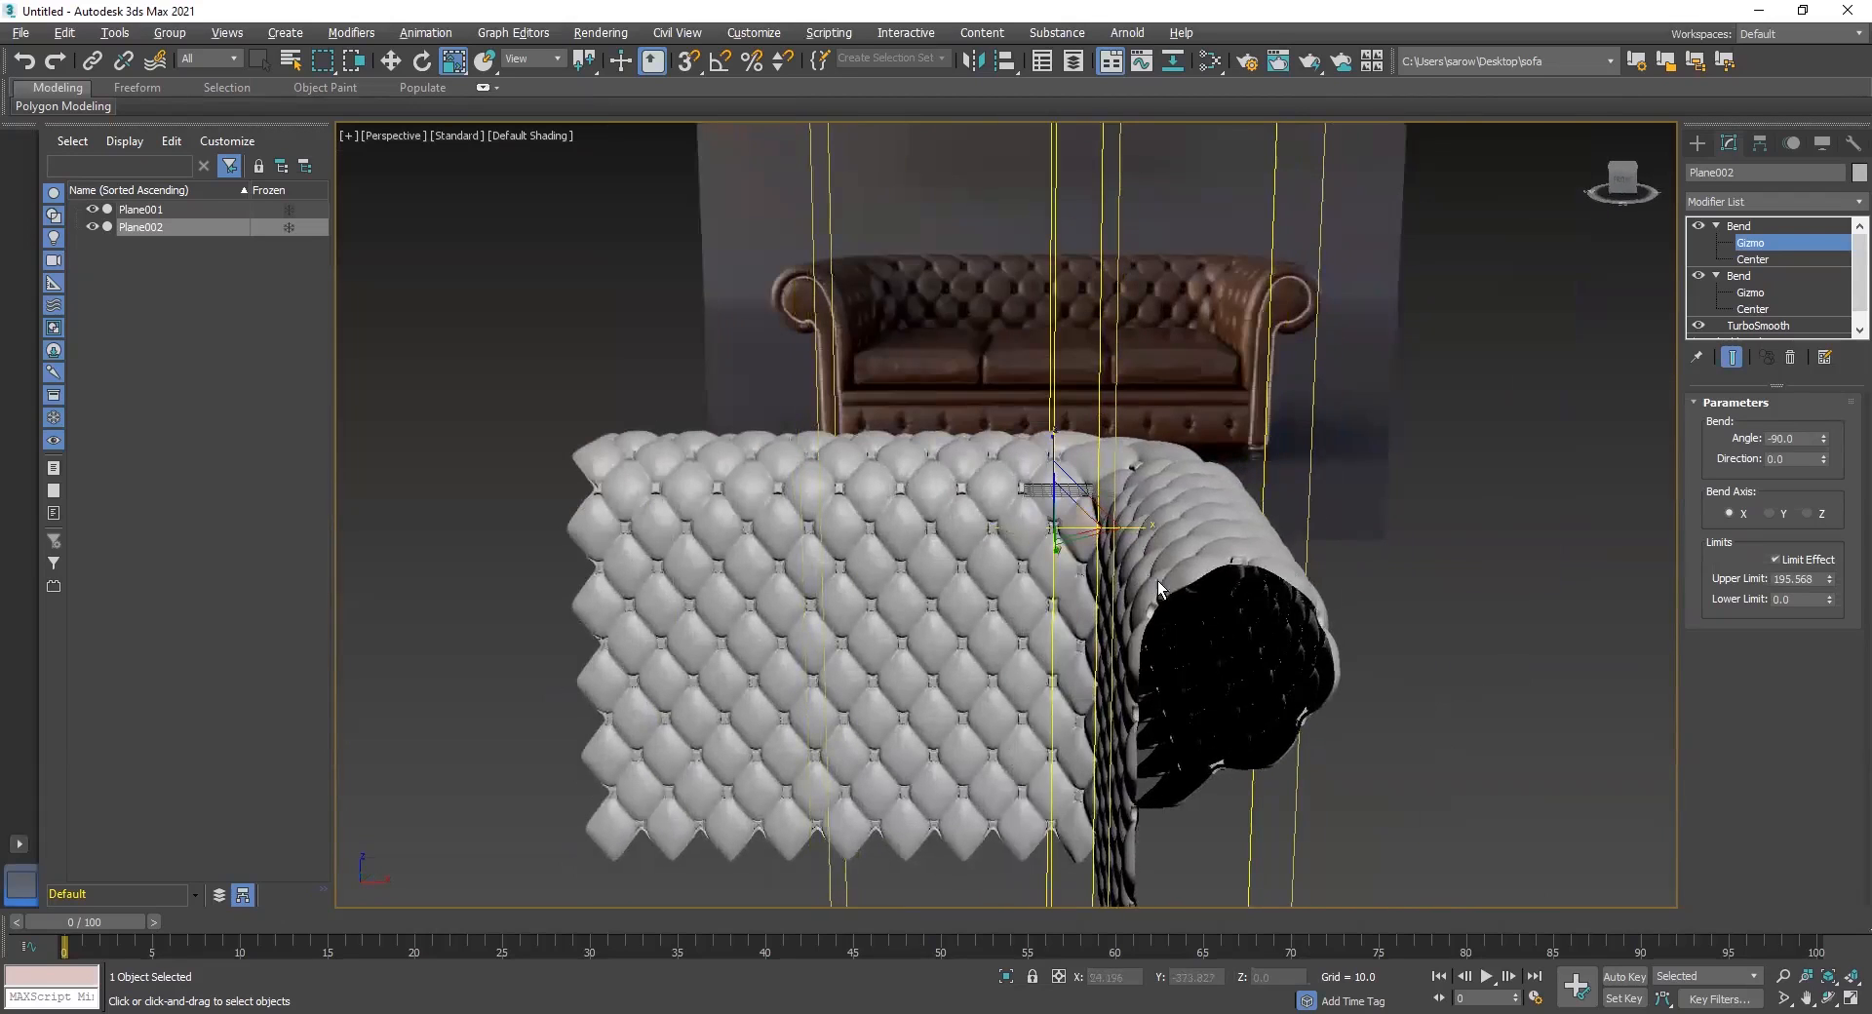
pyautogui.keyDown('alt'); pyautogui.moveTo(1147, 533); pyautogui.dragTo(1192, 577, button='middle'); pyautogui.keyUp('alt')
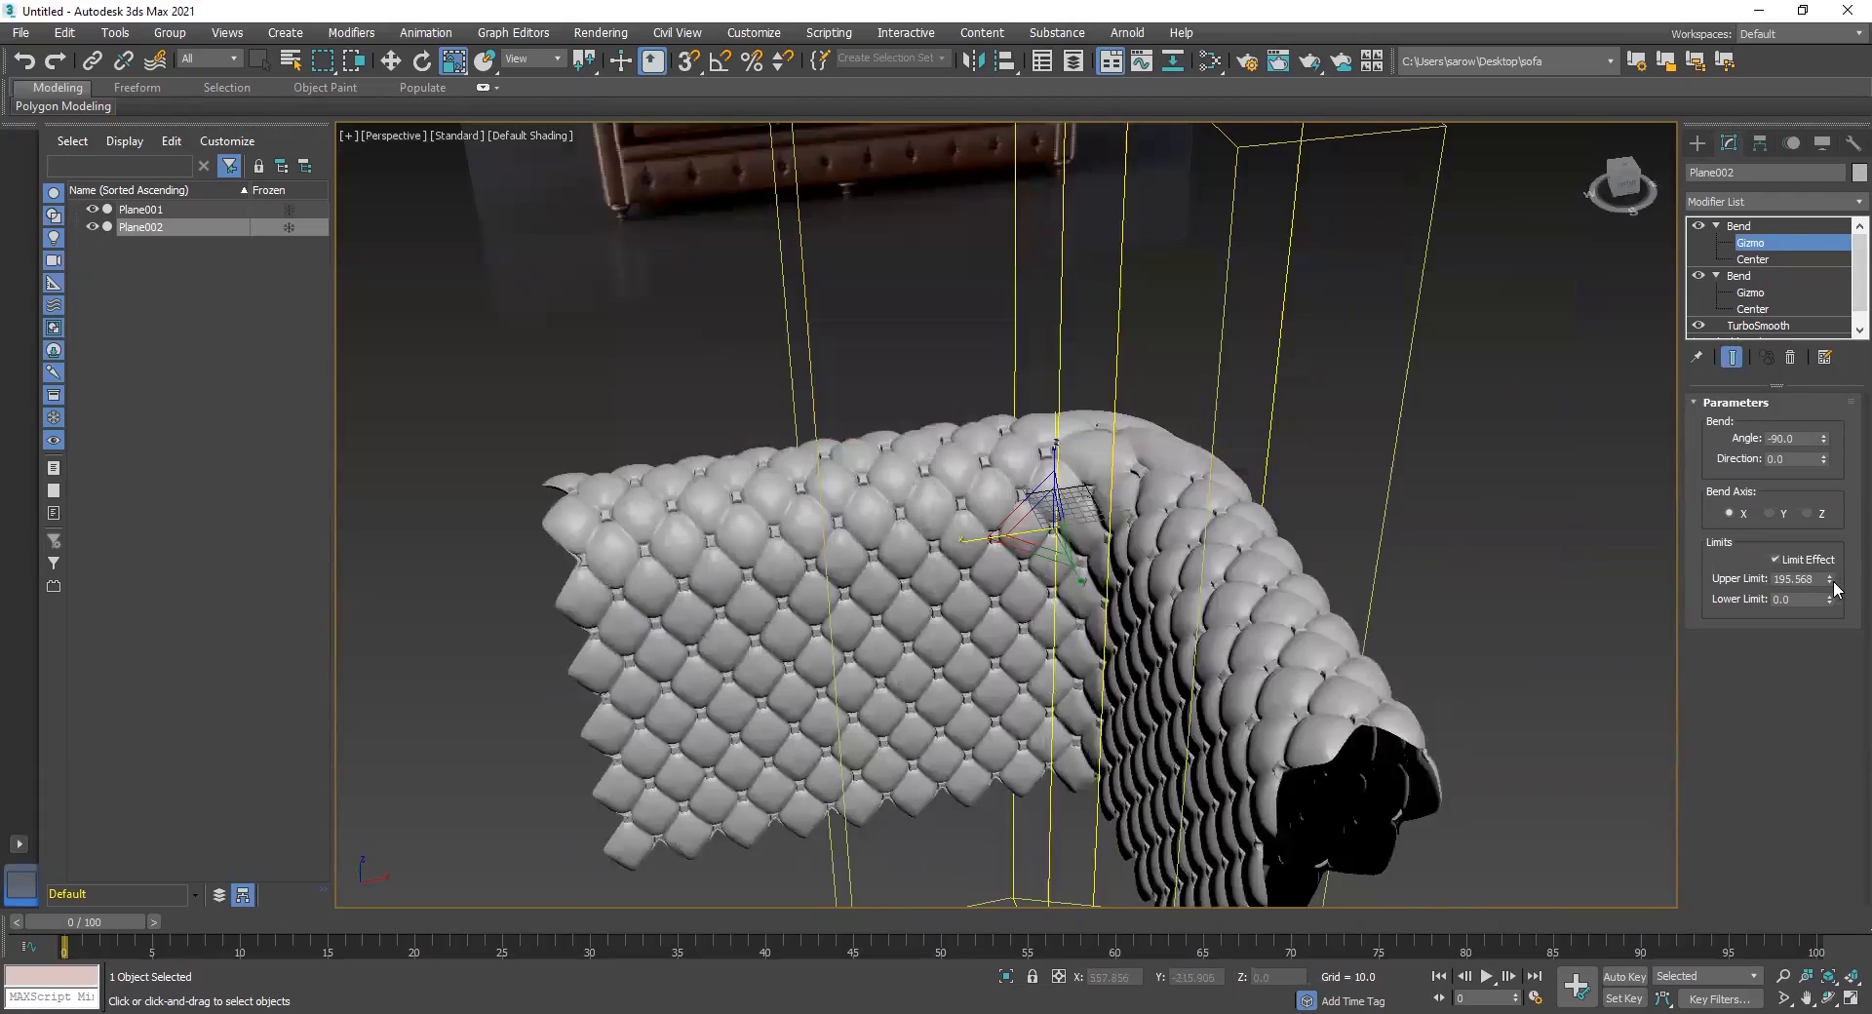
# Raise the upper Bend's upper limit to 848.765 to widen the corner curve
pyautogui.moveTo(1831, 586); pyautogui.dragTo(1749, 287)
pyautogui.keyDown('alt'); pyautogui.moveTo(1429, 442); pyautogui.dragTo(1216, 566, button='middle'); pyautogui.keyUp('alt')
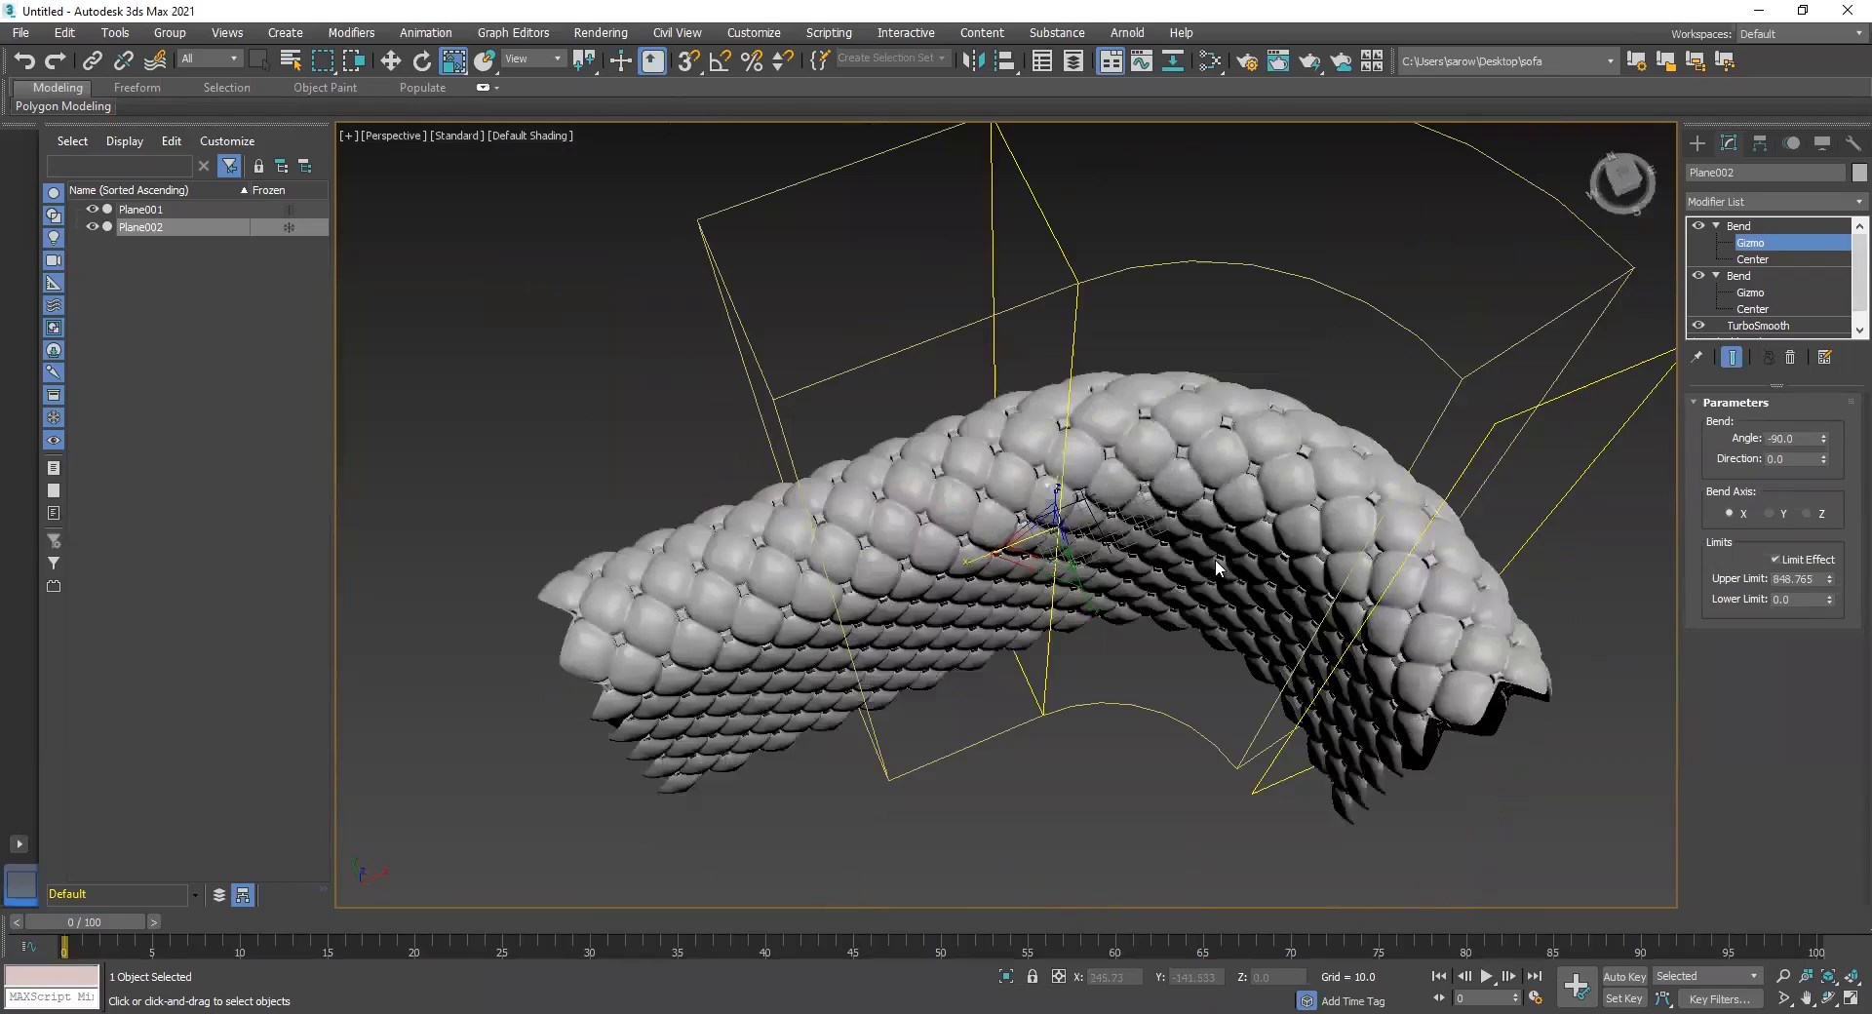
pyautogui.moveTo(1226, 476)
pyautogui.keyDown('alt'); pyautogui.mouseDown(button='middle')
pyautogui.moveTo(1208, 454)
pyautogui.moveTo(1204, 478)
pyautogui.mouseUp(button='middle'); pyautogui.keyUp('alt')
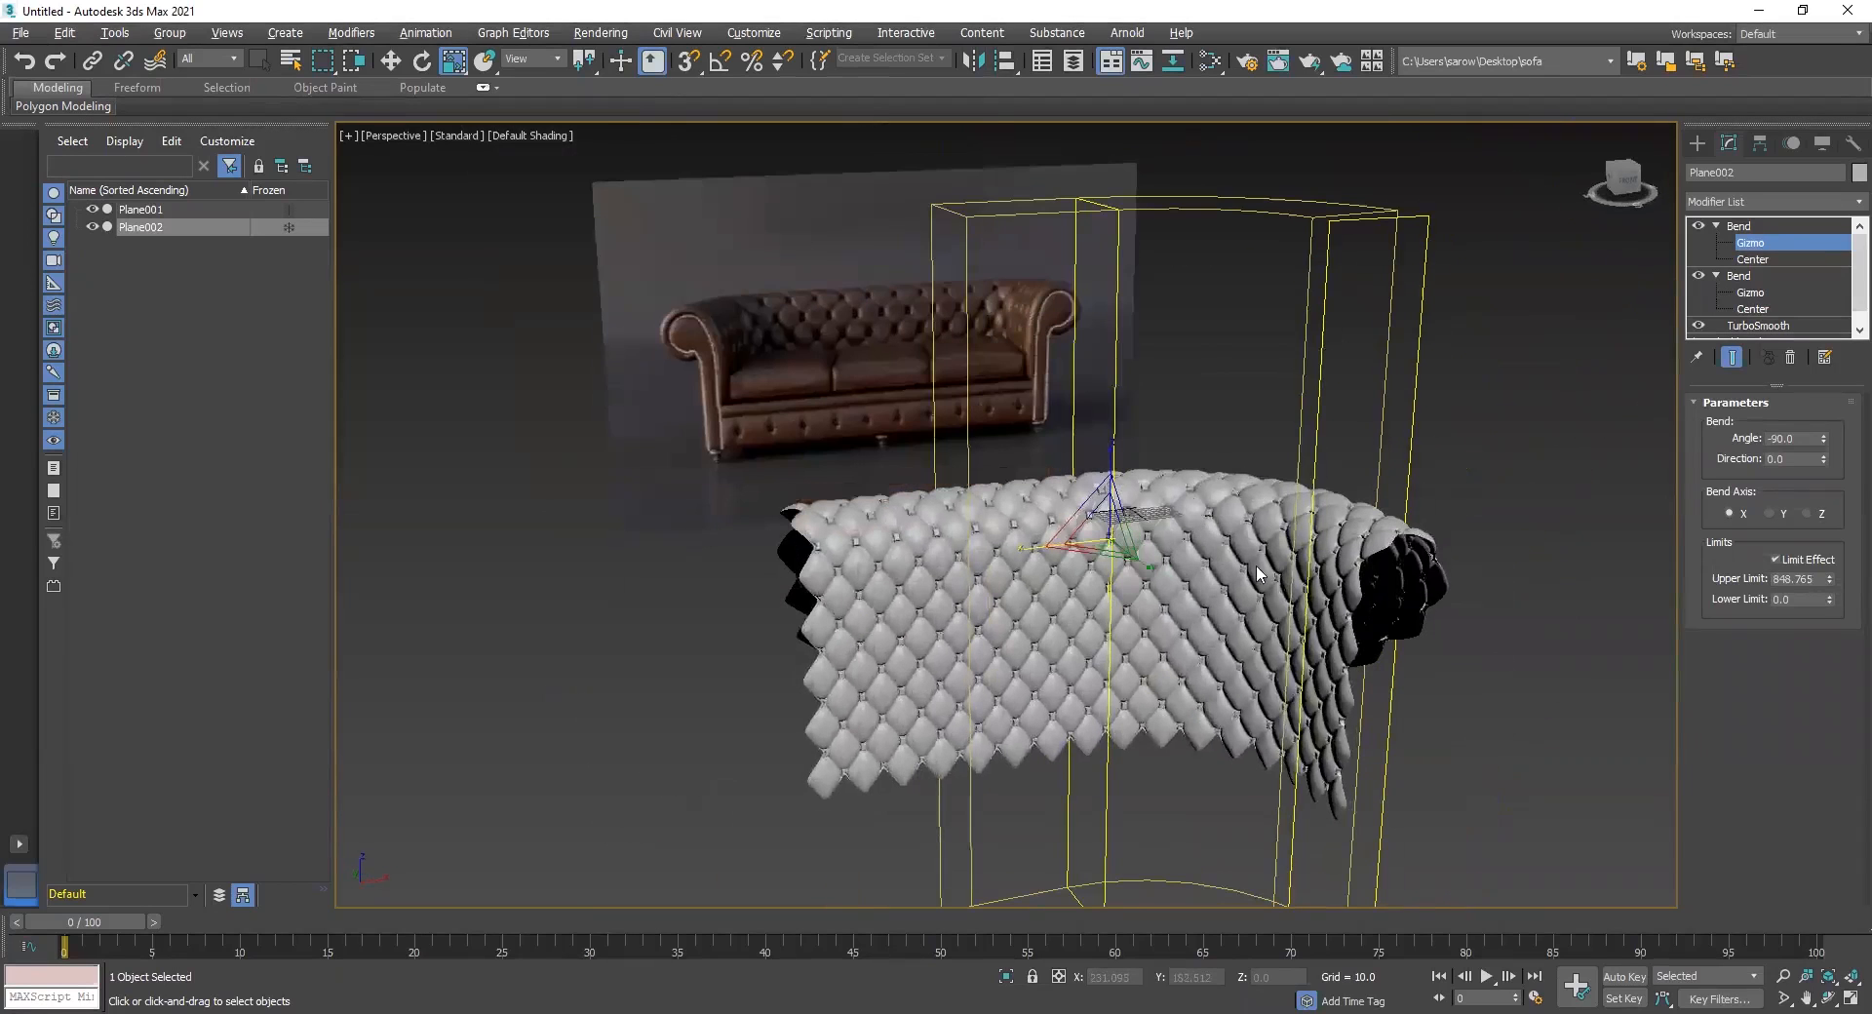
# Try different lower limit and angle values on the upper Bend, and undo the angle change
pyautogui.moveTo(1829, 601); pyautogui.dragTo(1834, 672)
pyautogui.moveTo(1840, 843); pyautogui.dragTo(1233, 417)
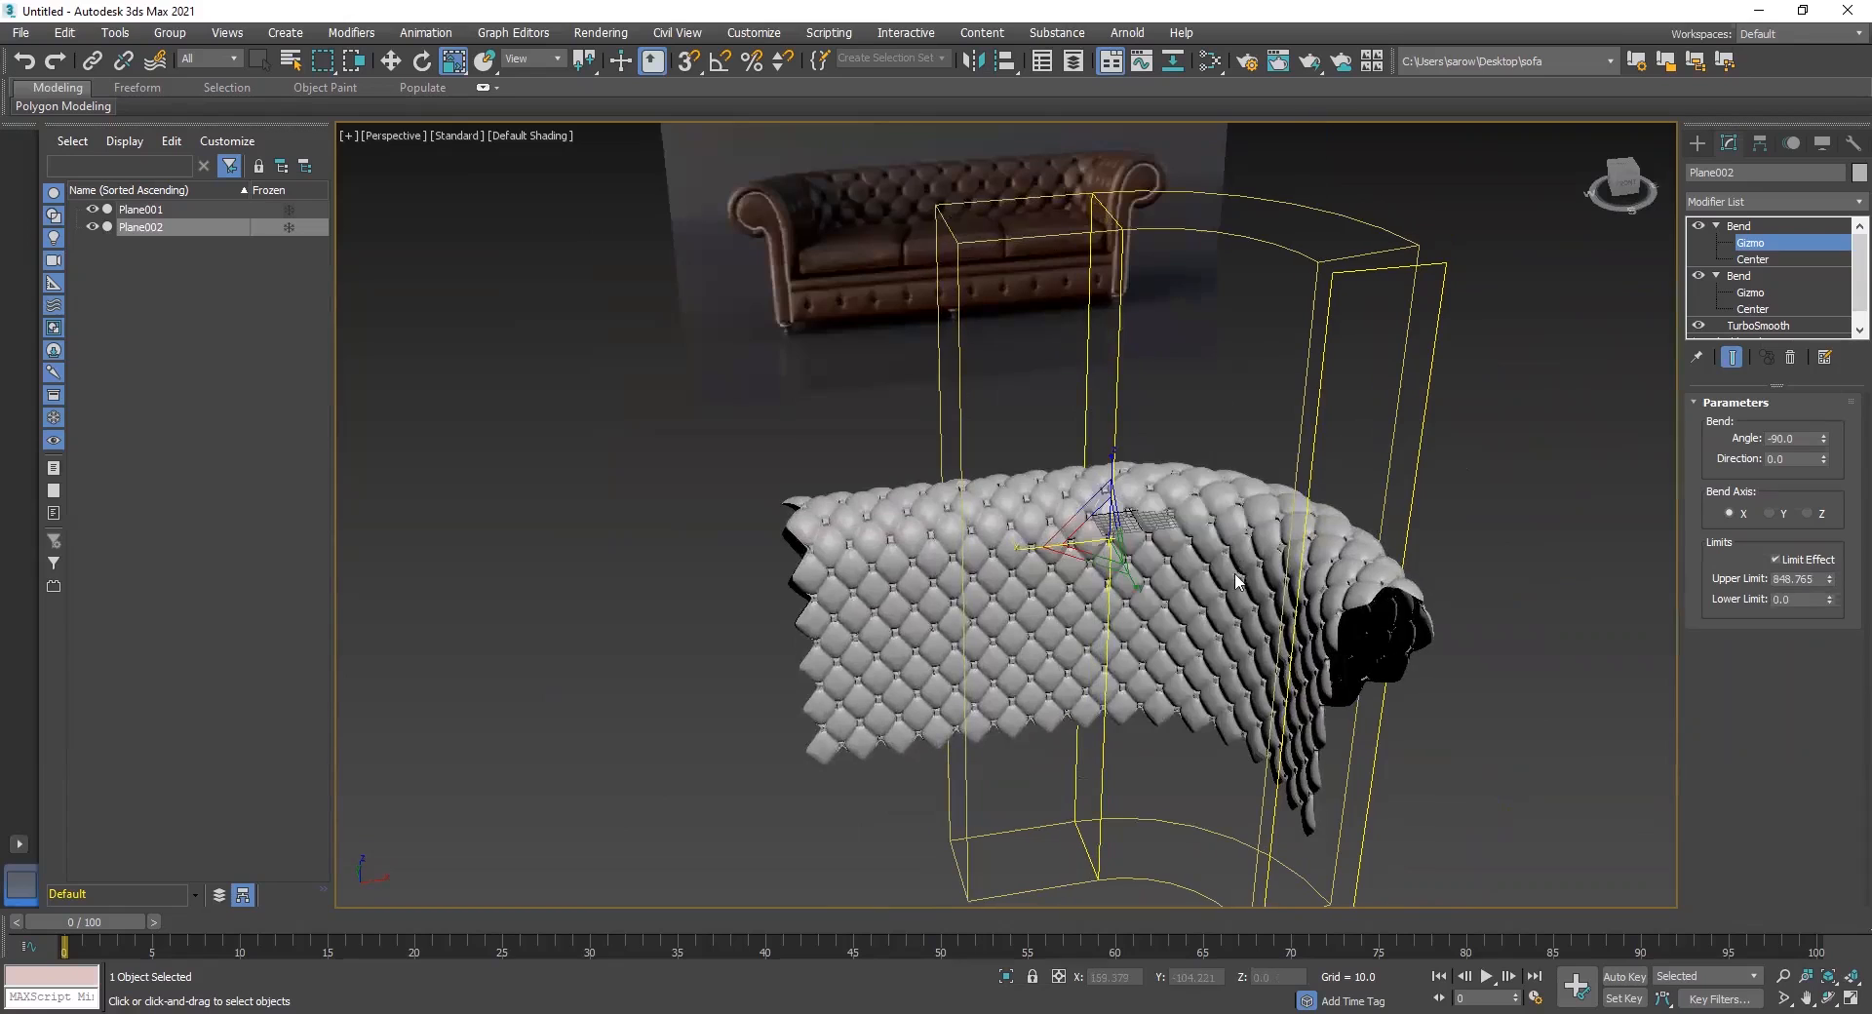
pyautogui.keyDown('alt'); pyautogui.moveTo(901, 858); pyautogui.dragTo(1537, 506, button='middle'); pyautogui.keyUp('alt')
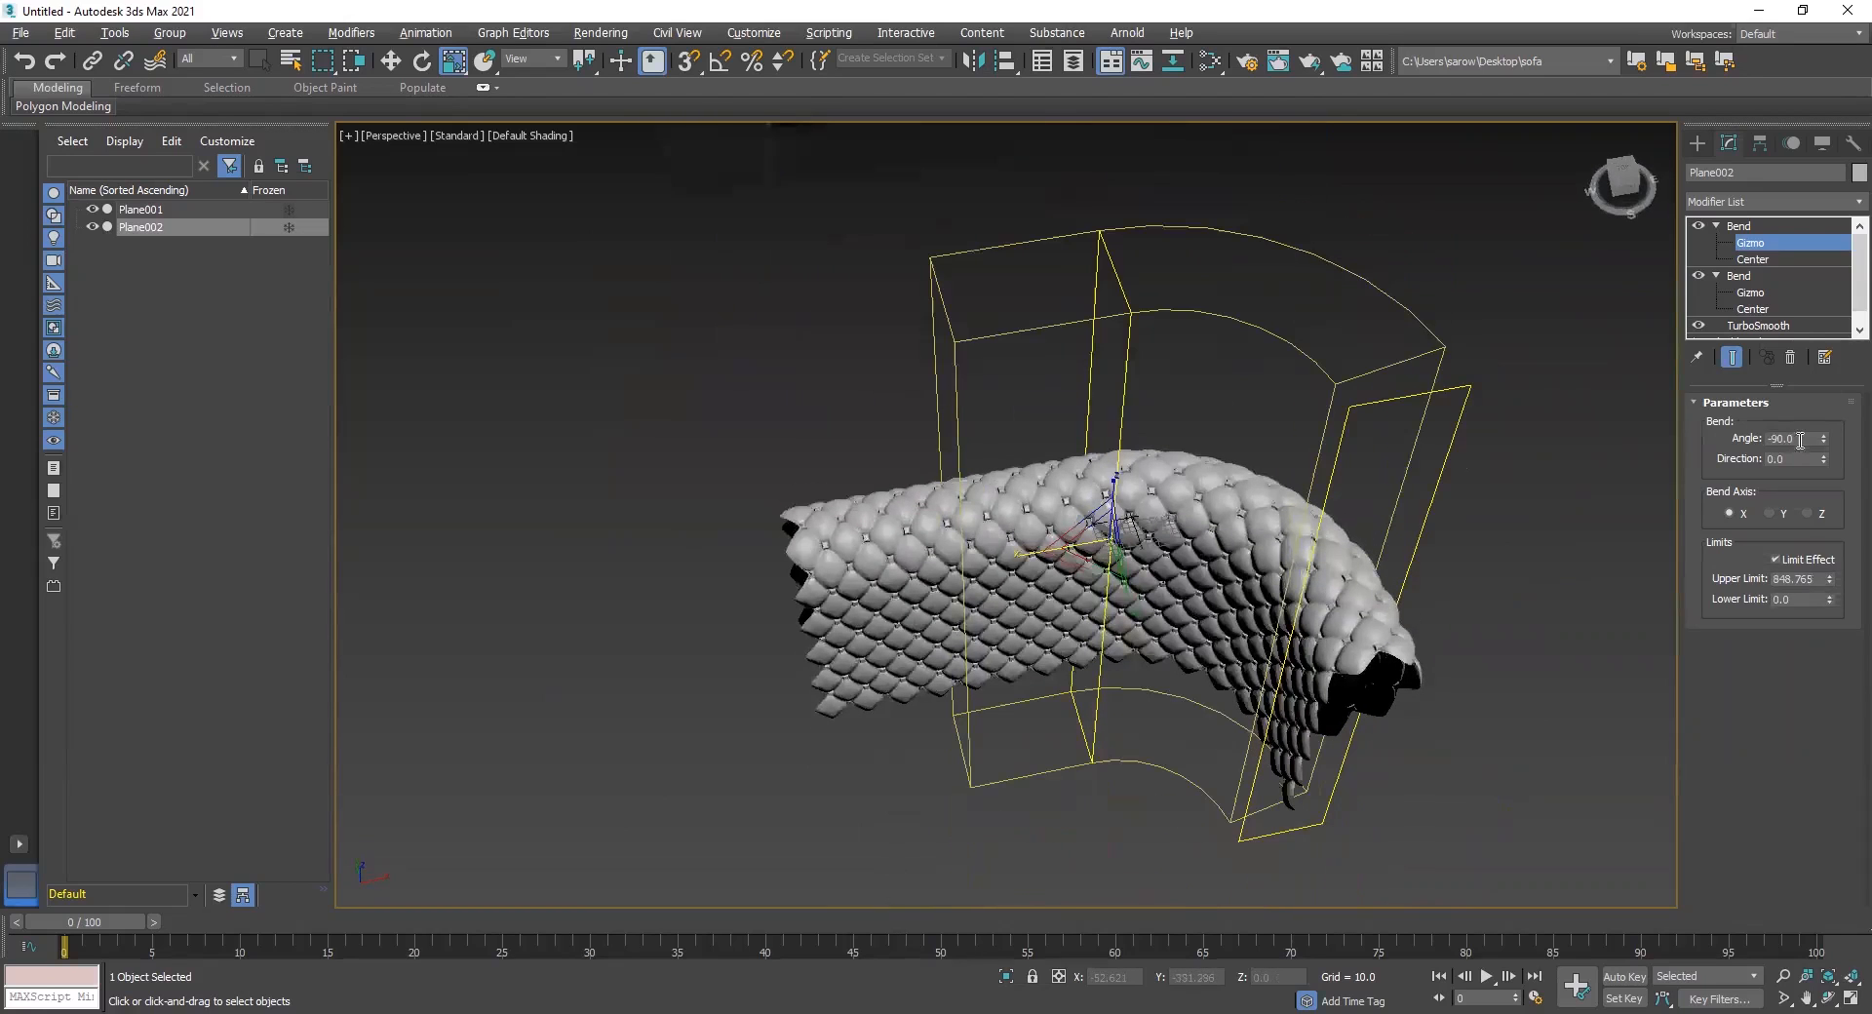
pyautogui.moveTo(1823, 445)
pyautogui.mouseDown()
pyautogui.moveTo(1824, 526)
pyautogui.moveTo(1823, 451)
pyautogui.mouseUp()
pyautogui.hotkey('ctrl', 'z')
# Leave the upper Bend's gizmo editing, review the settings of both Bend modifiers, and deselect the panel
pyautogui.keyDown('alt'); pyautogui.moveTo(1412, 700); pyautogui.dragTo(1123, 529, button='middle'); pyautogui.keyUp('alt')
pyautogui.keyDown('alt'); pyautogui.moveTo(1312, 667); pyautogui.dragTo(1433, 708, button='middle'); pyautogui.keyUp('alt')
pyautogui.keyDown('alt'); pyautogui.moveTo(1257, 723); pyautogui.dragTo(1306, 750, button='middle'); pyautogui.keyUp('alt')
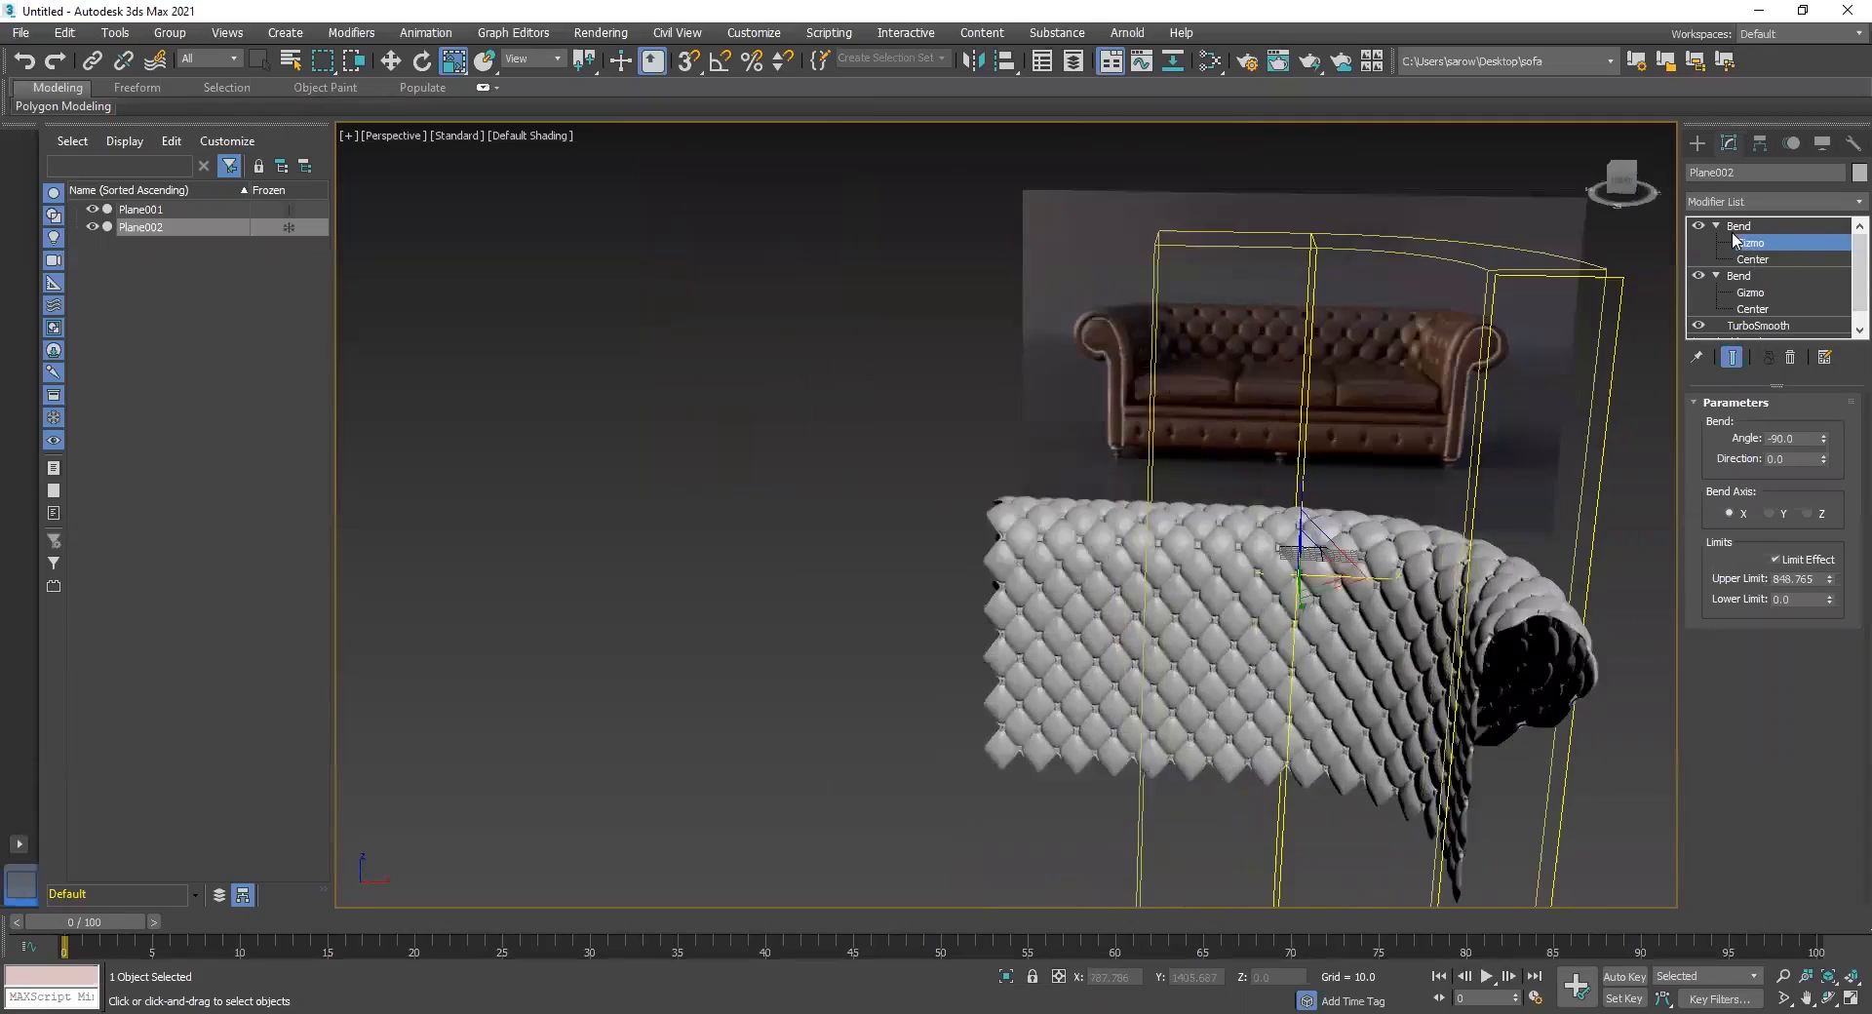
pyautogui.click(1739, 226)
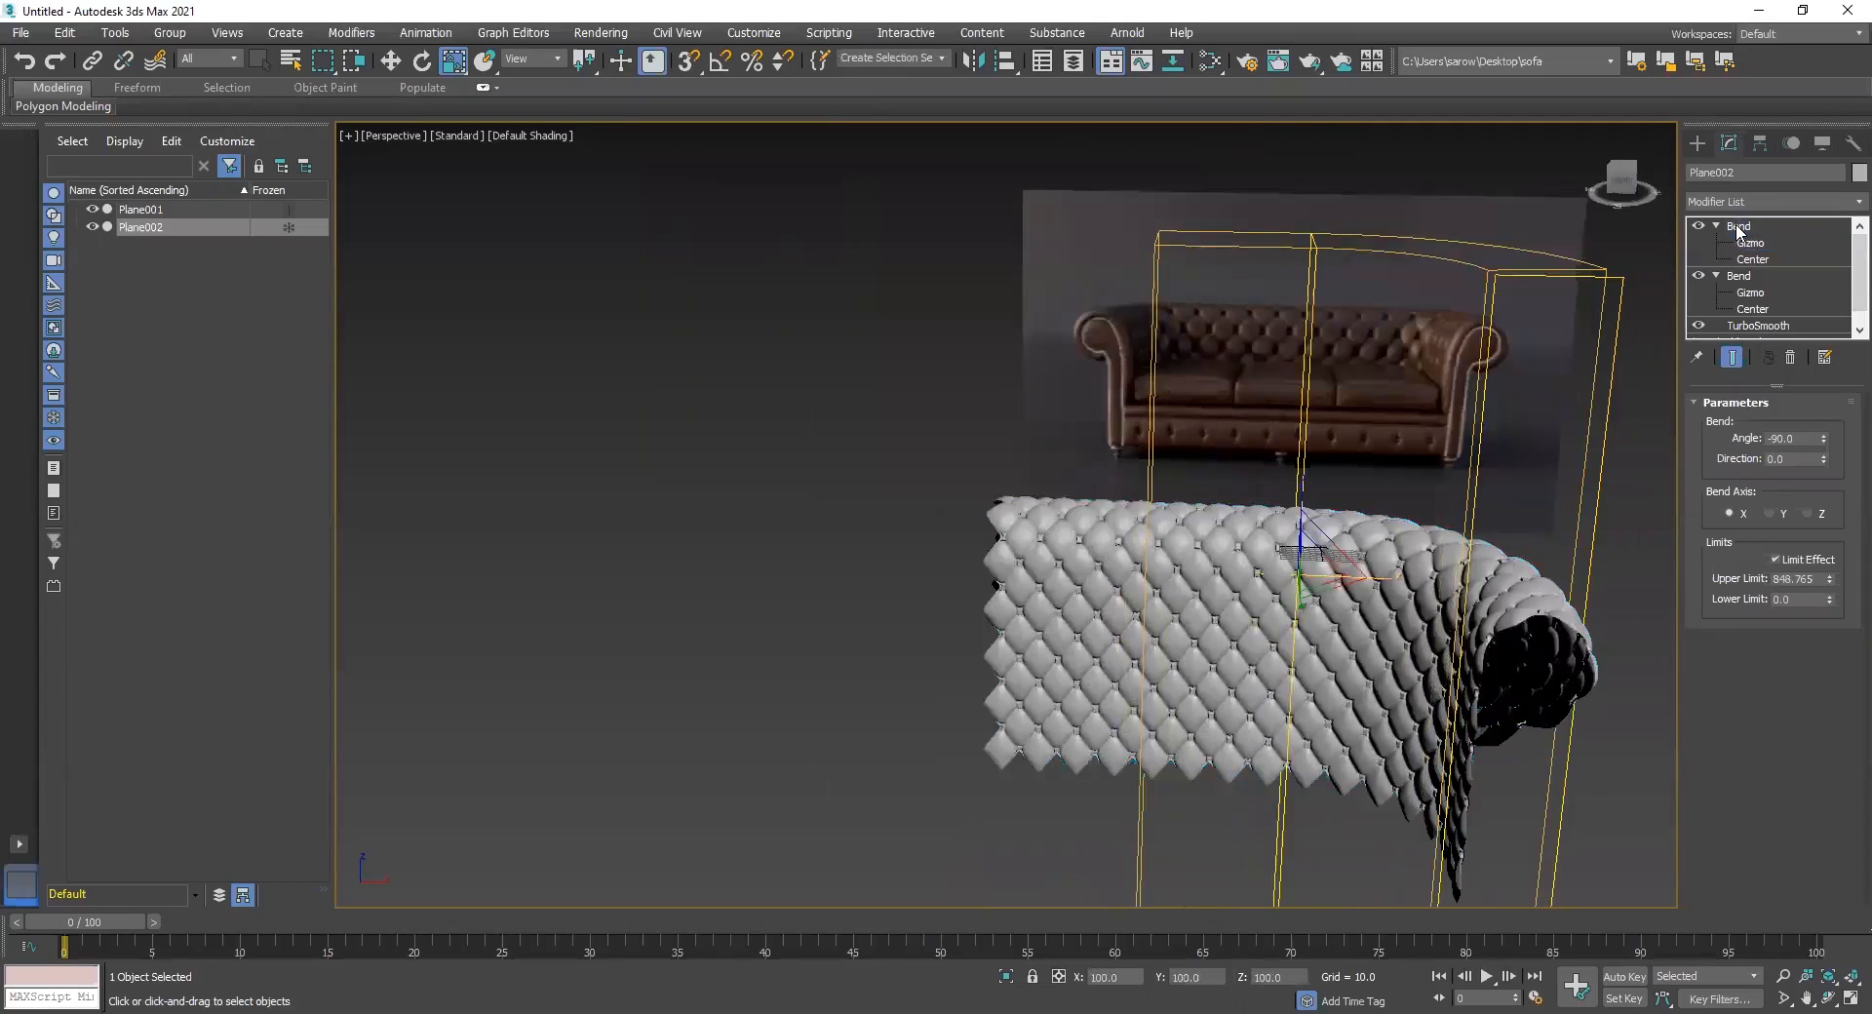
pyautogui.click(1739, 228)
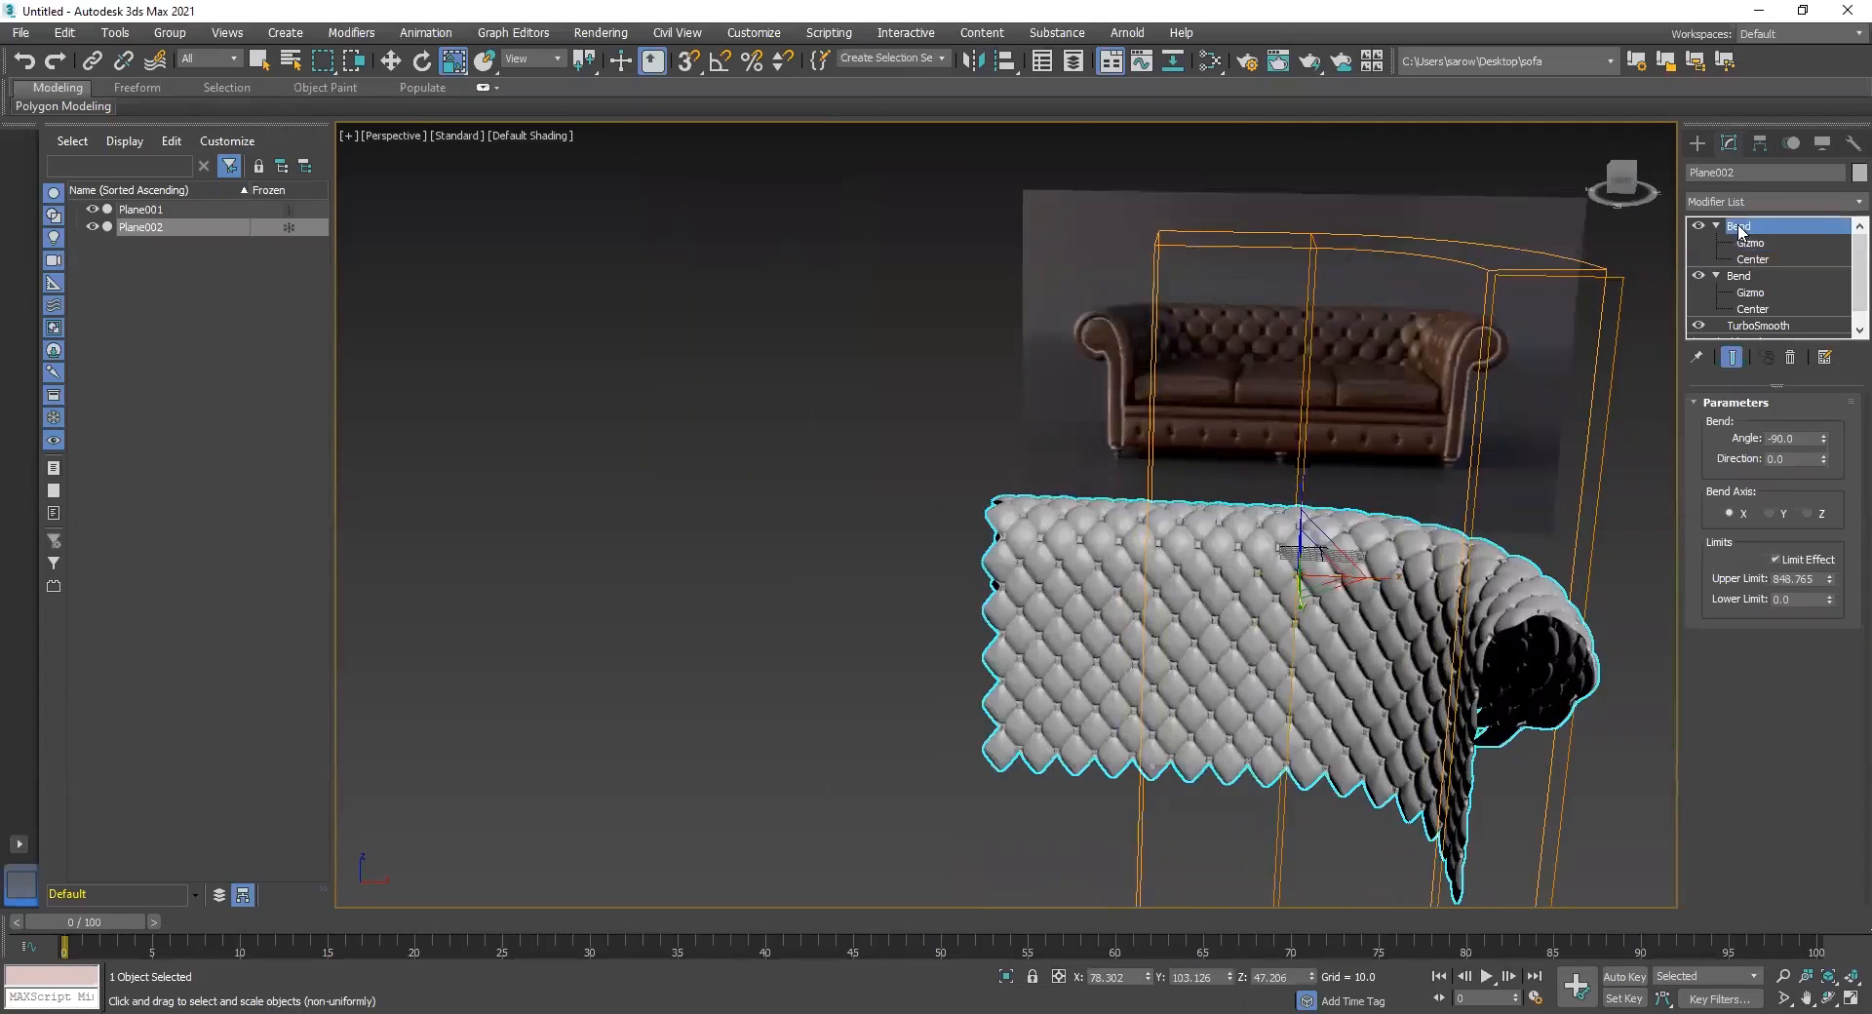
pyautogui.click(1747, 278)
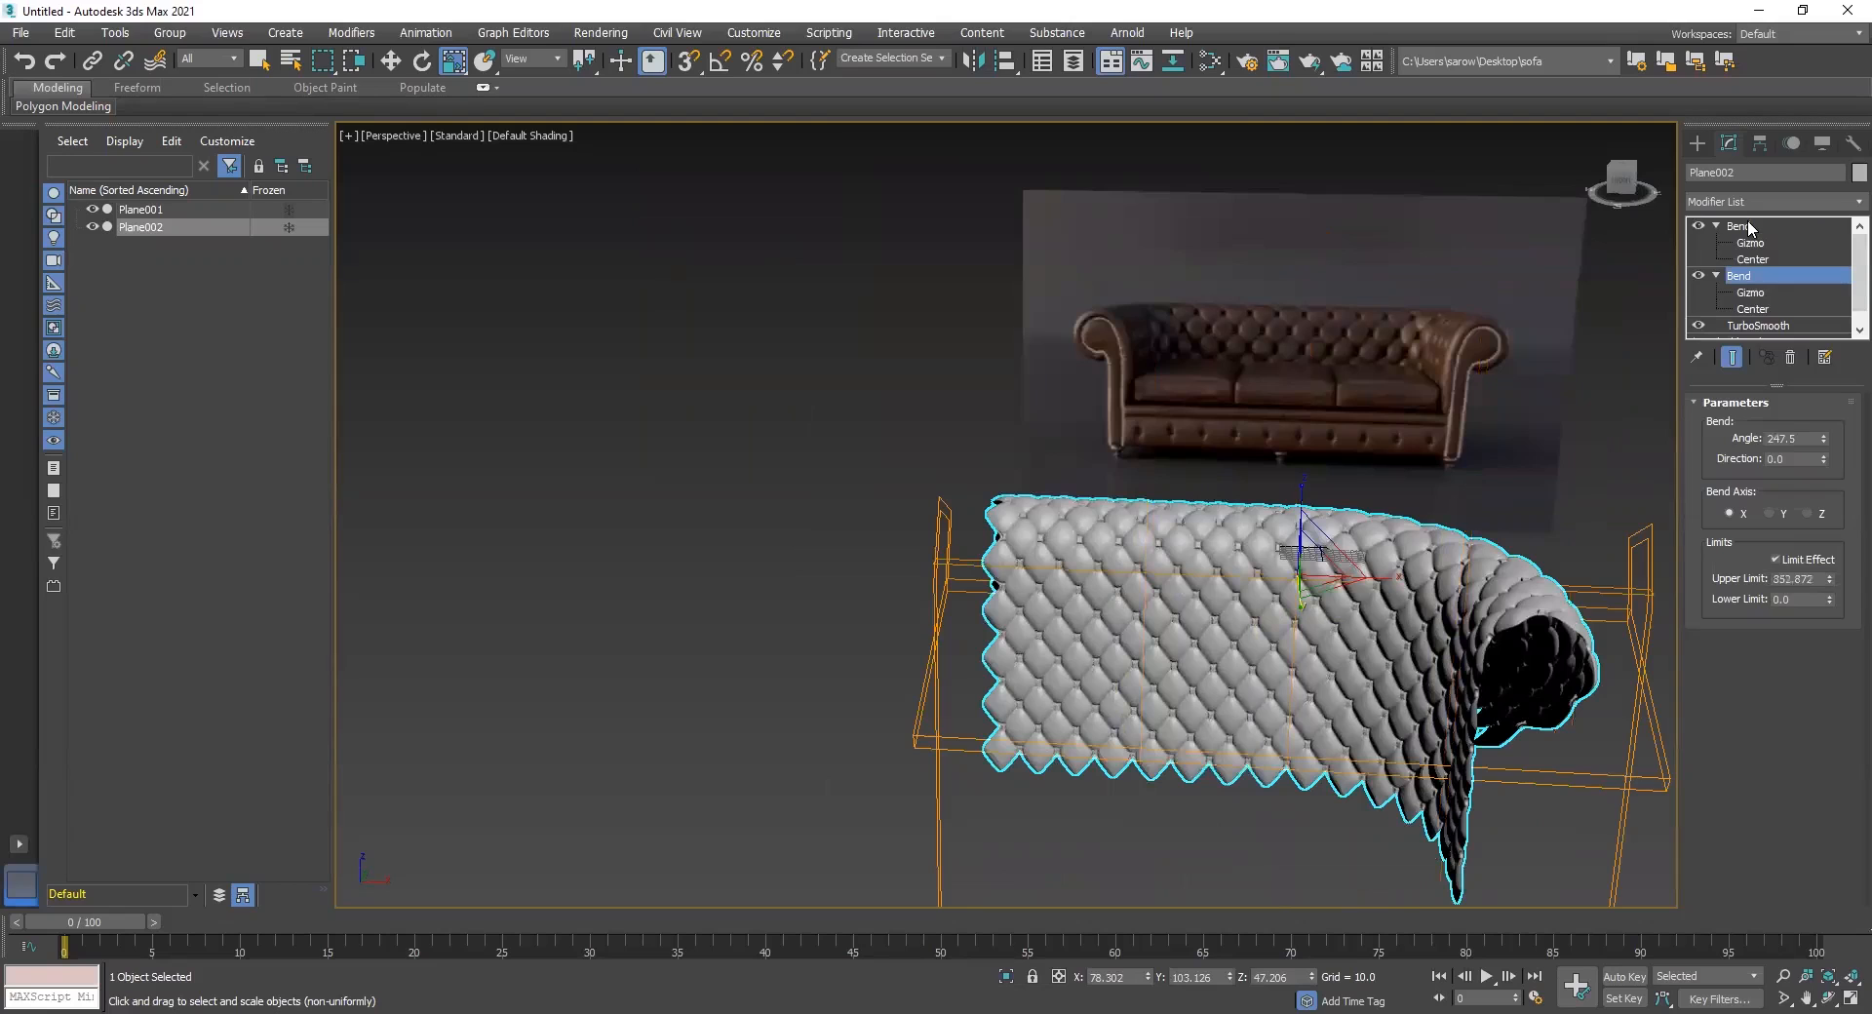
pyautogui.click(1748, 227)
pyautogui.click(918, 606)
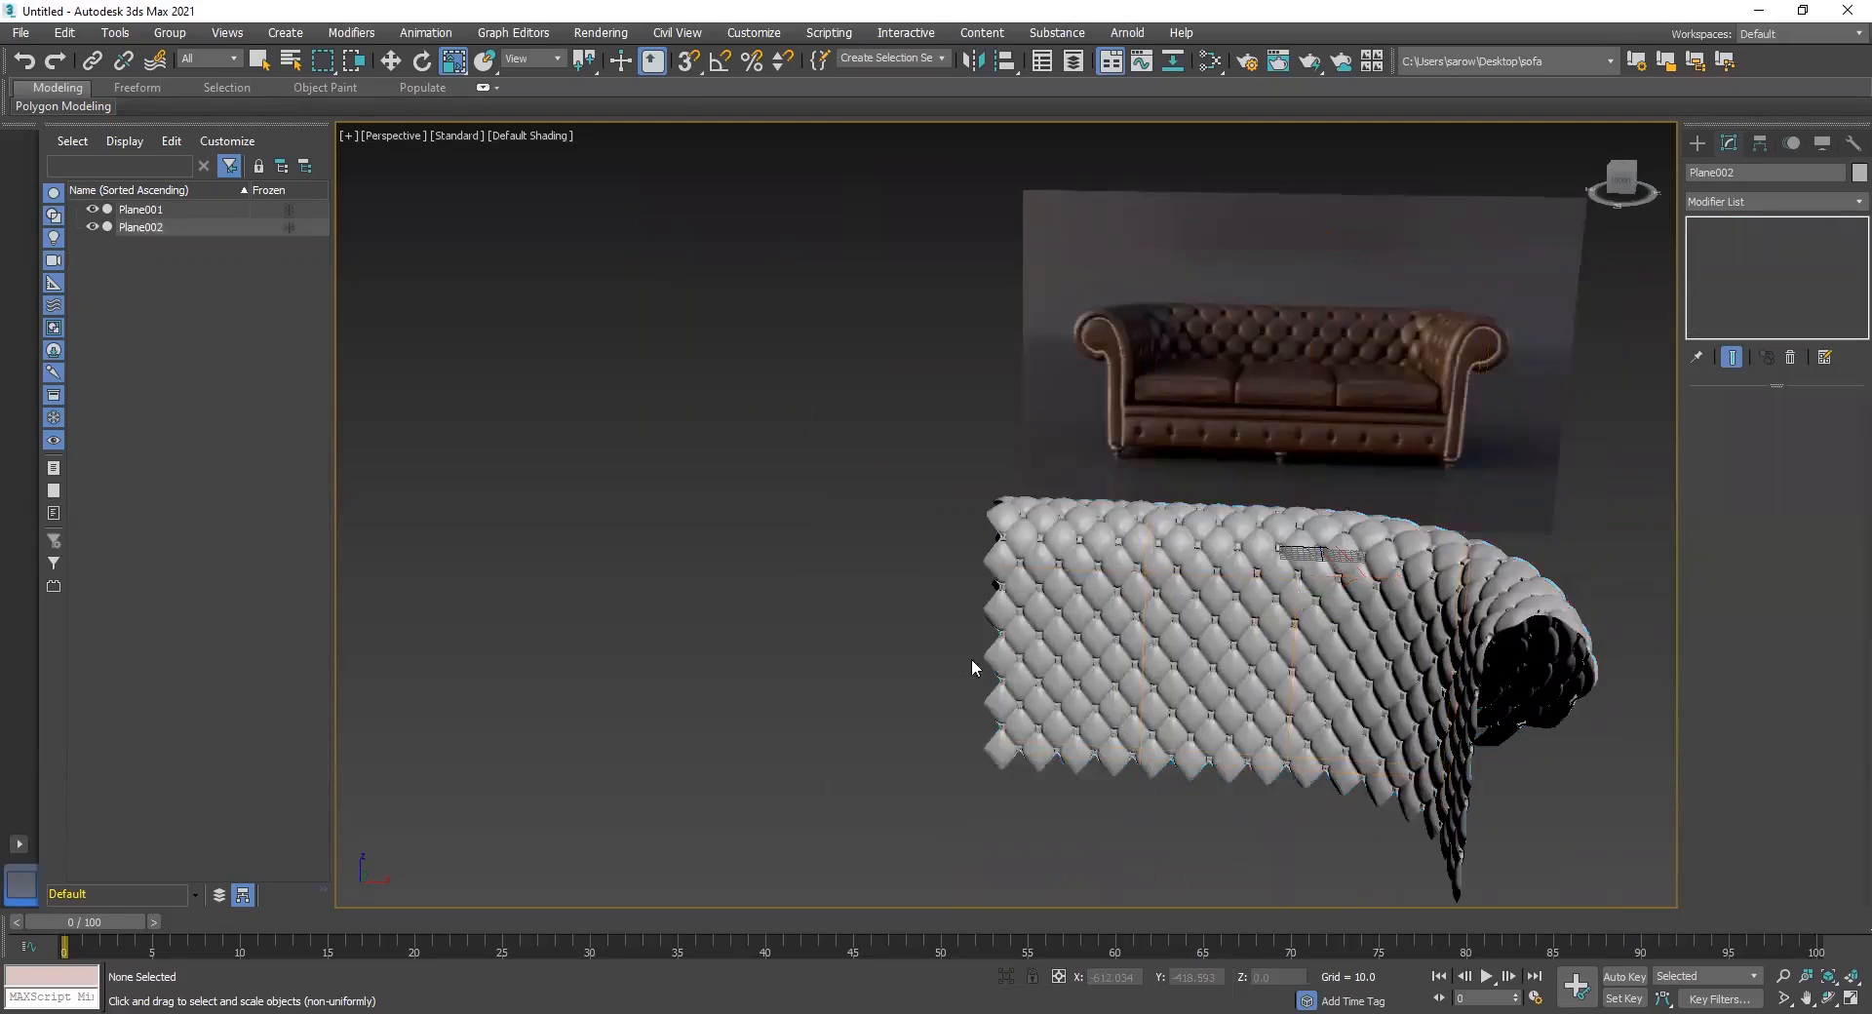
pyautogui.moveTo(1044, 652); pyautogui.dragTo(966, 621, button='middle')
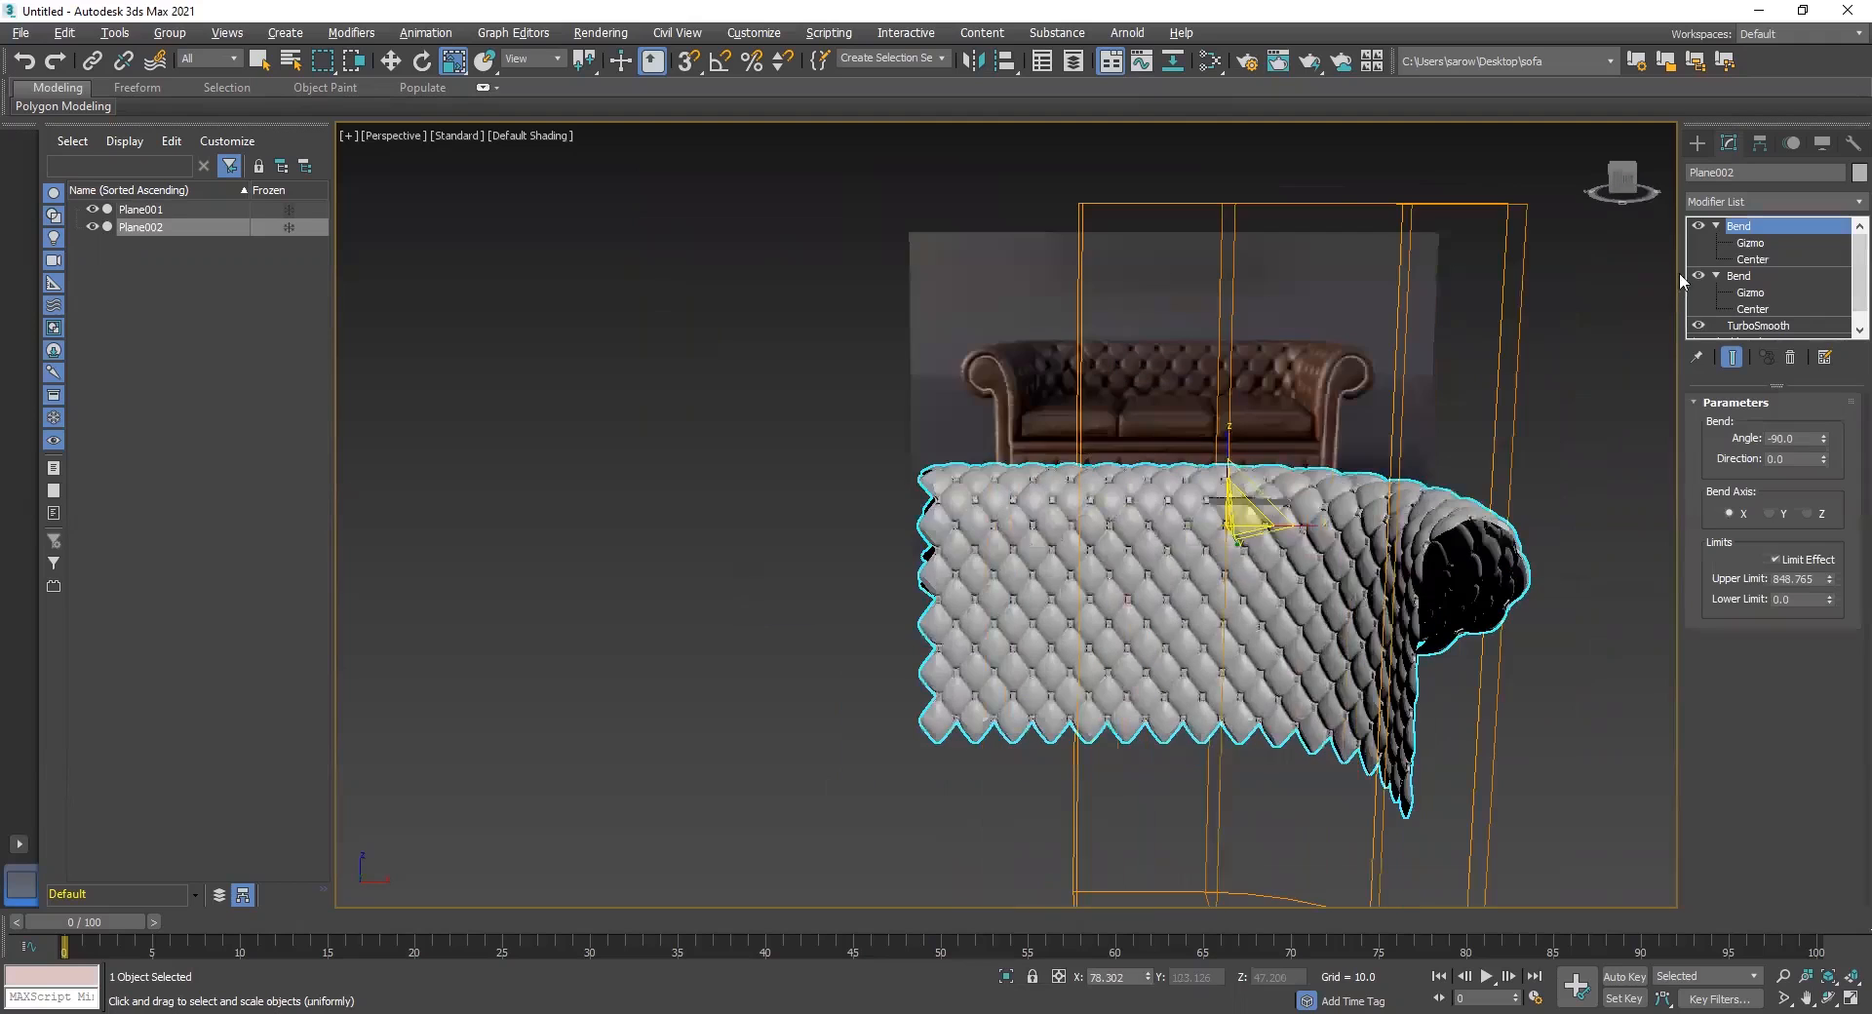
# Add a Mirror modifier on the X axis with Copy and offset 3.514, and move its mirror center to X -555.736
pyautogui.click(1748, 201)
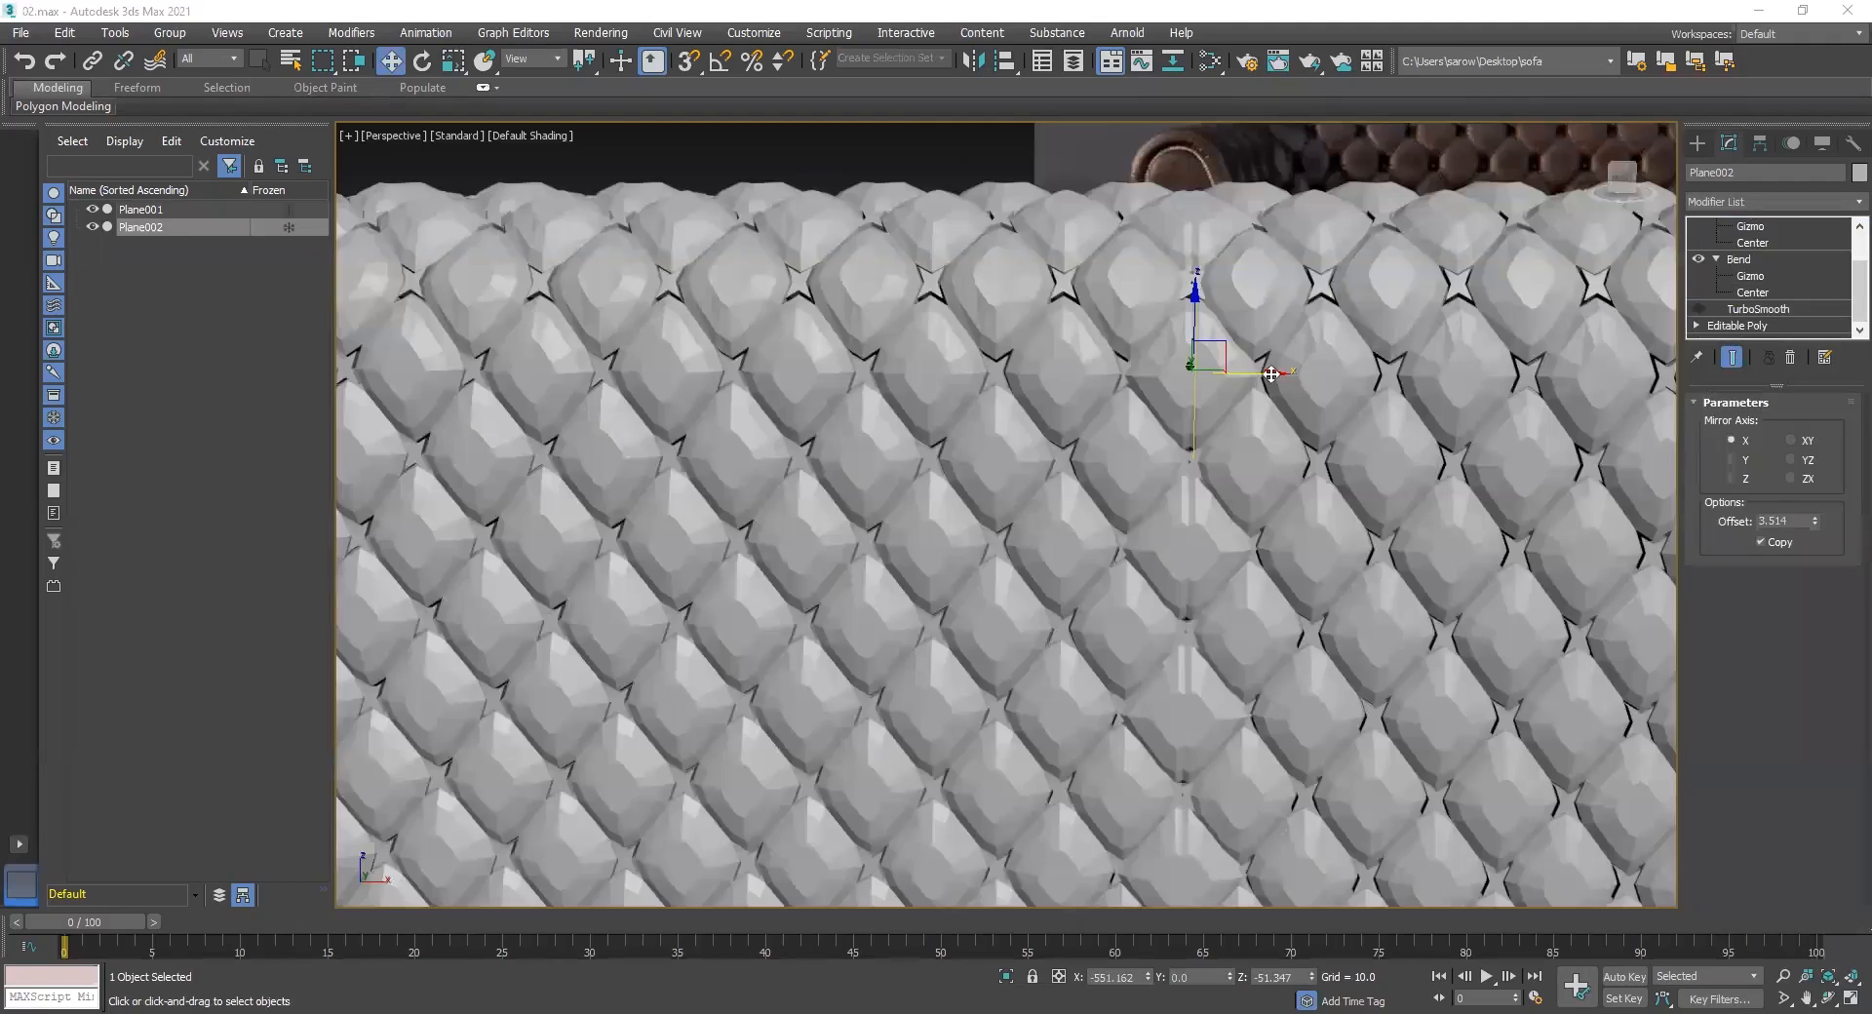
pyautogui.moveTo(1271, 374); pyautogui.dragTo(1249, 374)
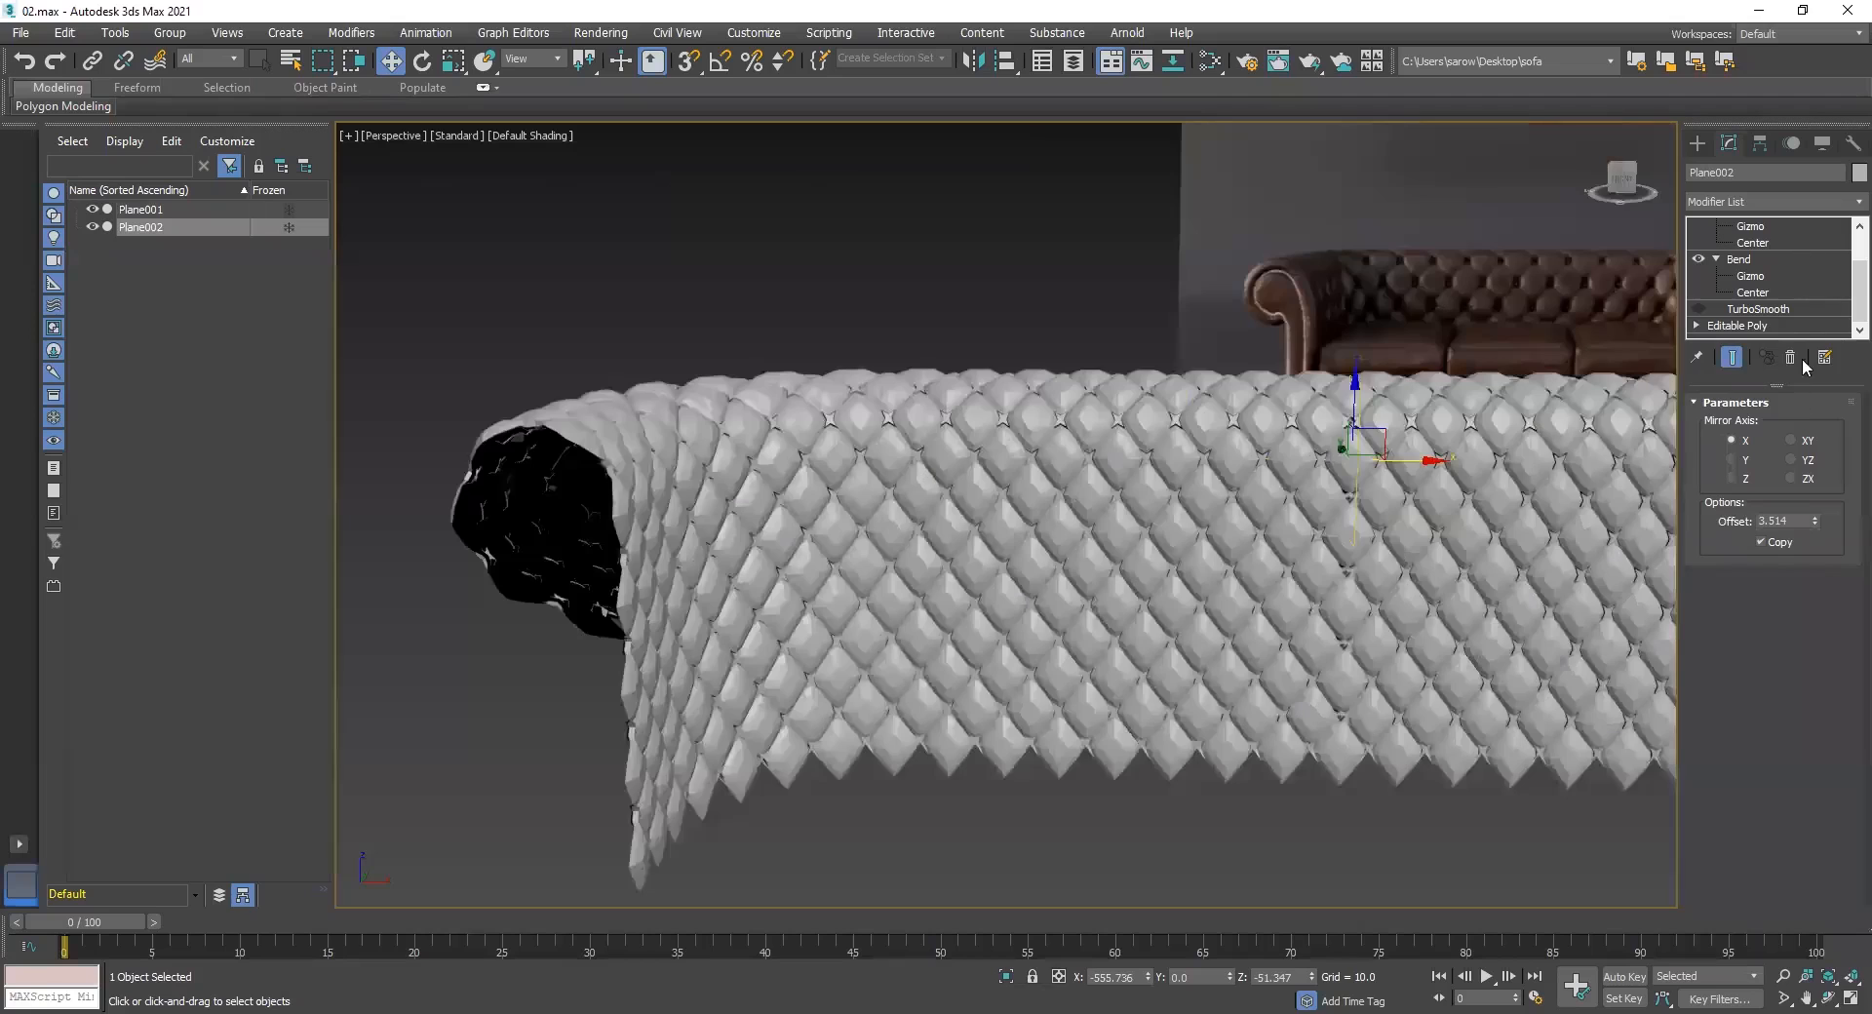
pyautogui.scroll(1, 1741, 245)
pyautogui.moveTo(1283, 653); pyautogui.dragTo(1208, 638, button='middle')
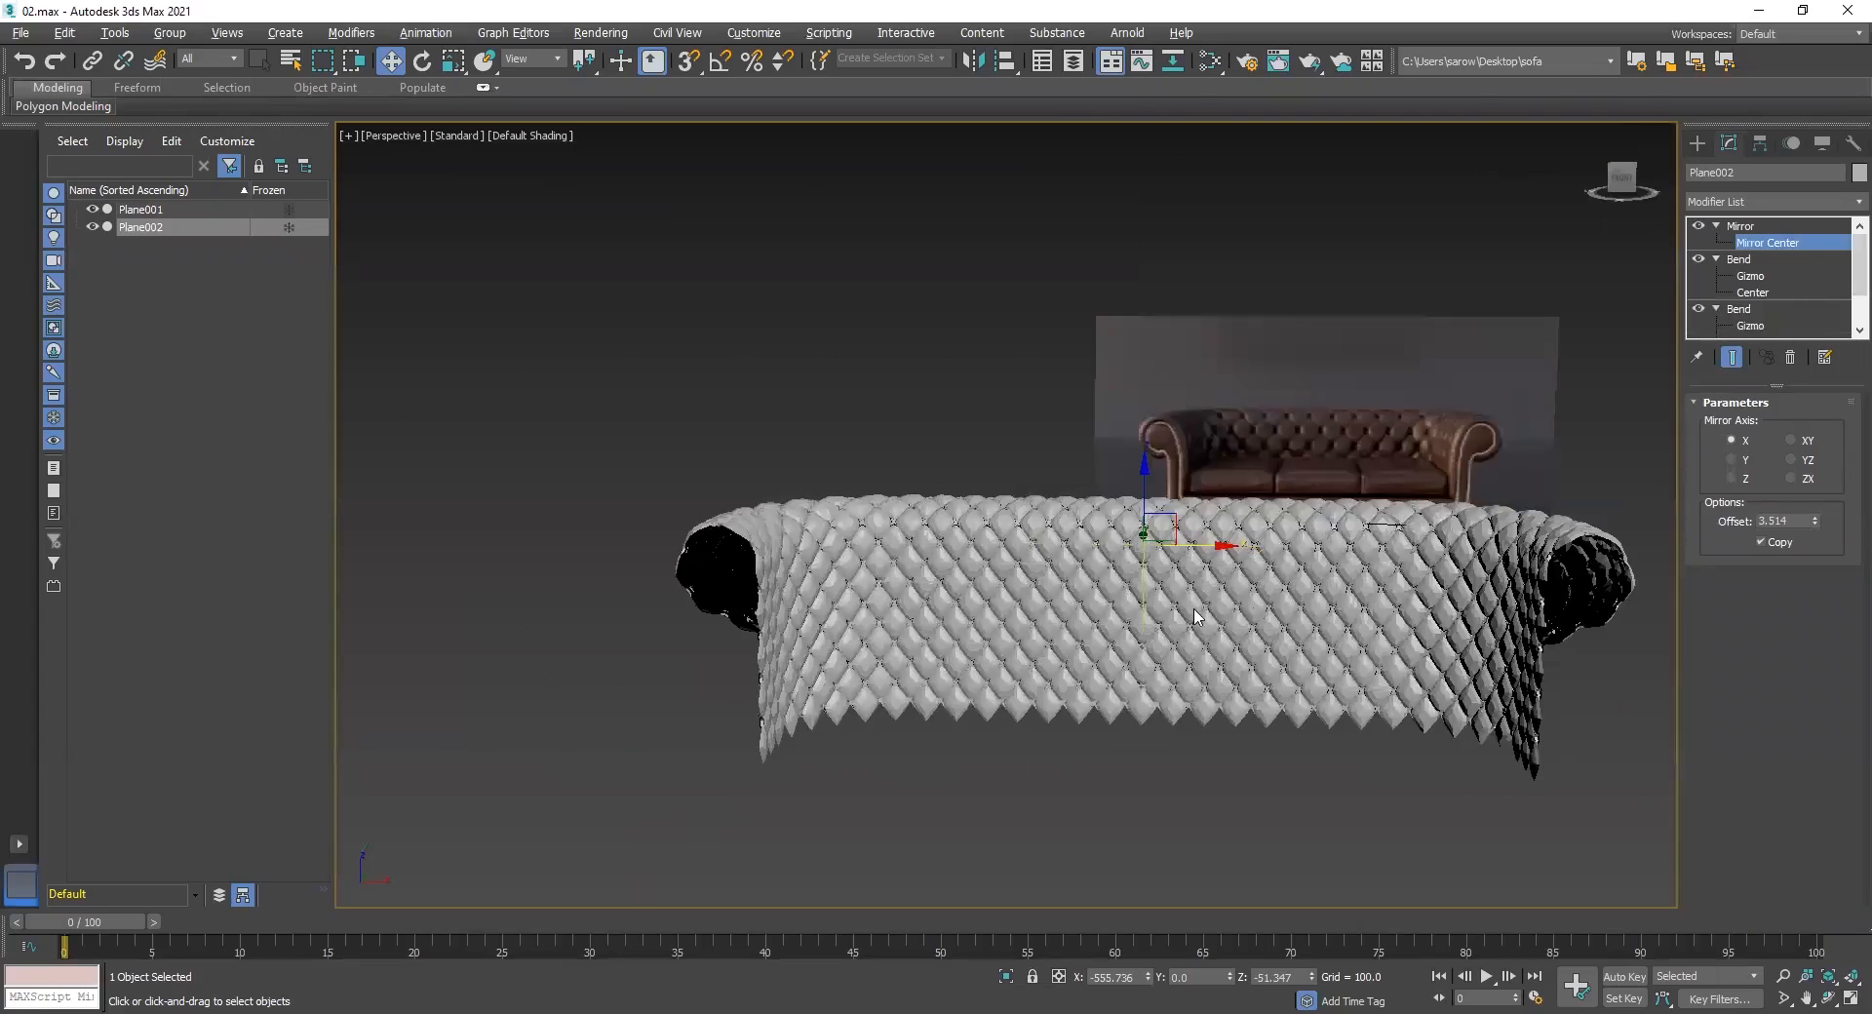
pyautogui.keyDown('alt'); pyautogui.moveTo(968, 636); pyautogui.dragTo(1137, 669, button='middle'); pyautogui.keyUp('alt')
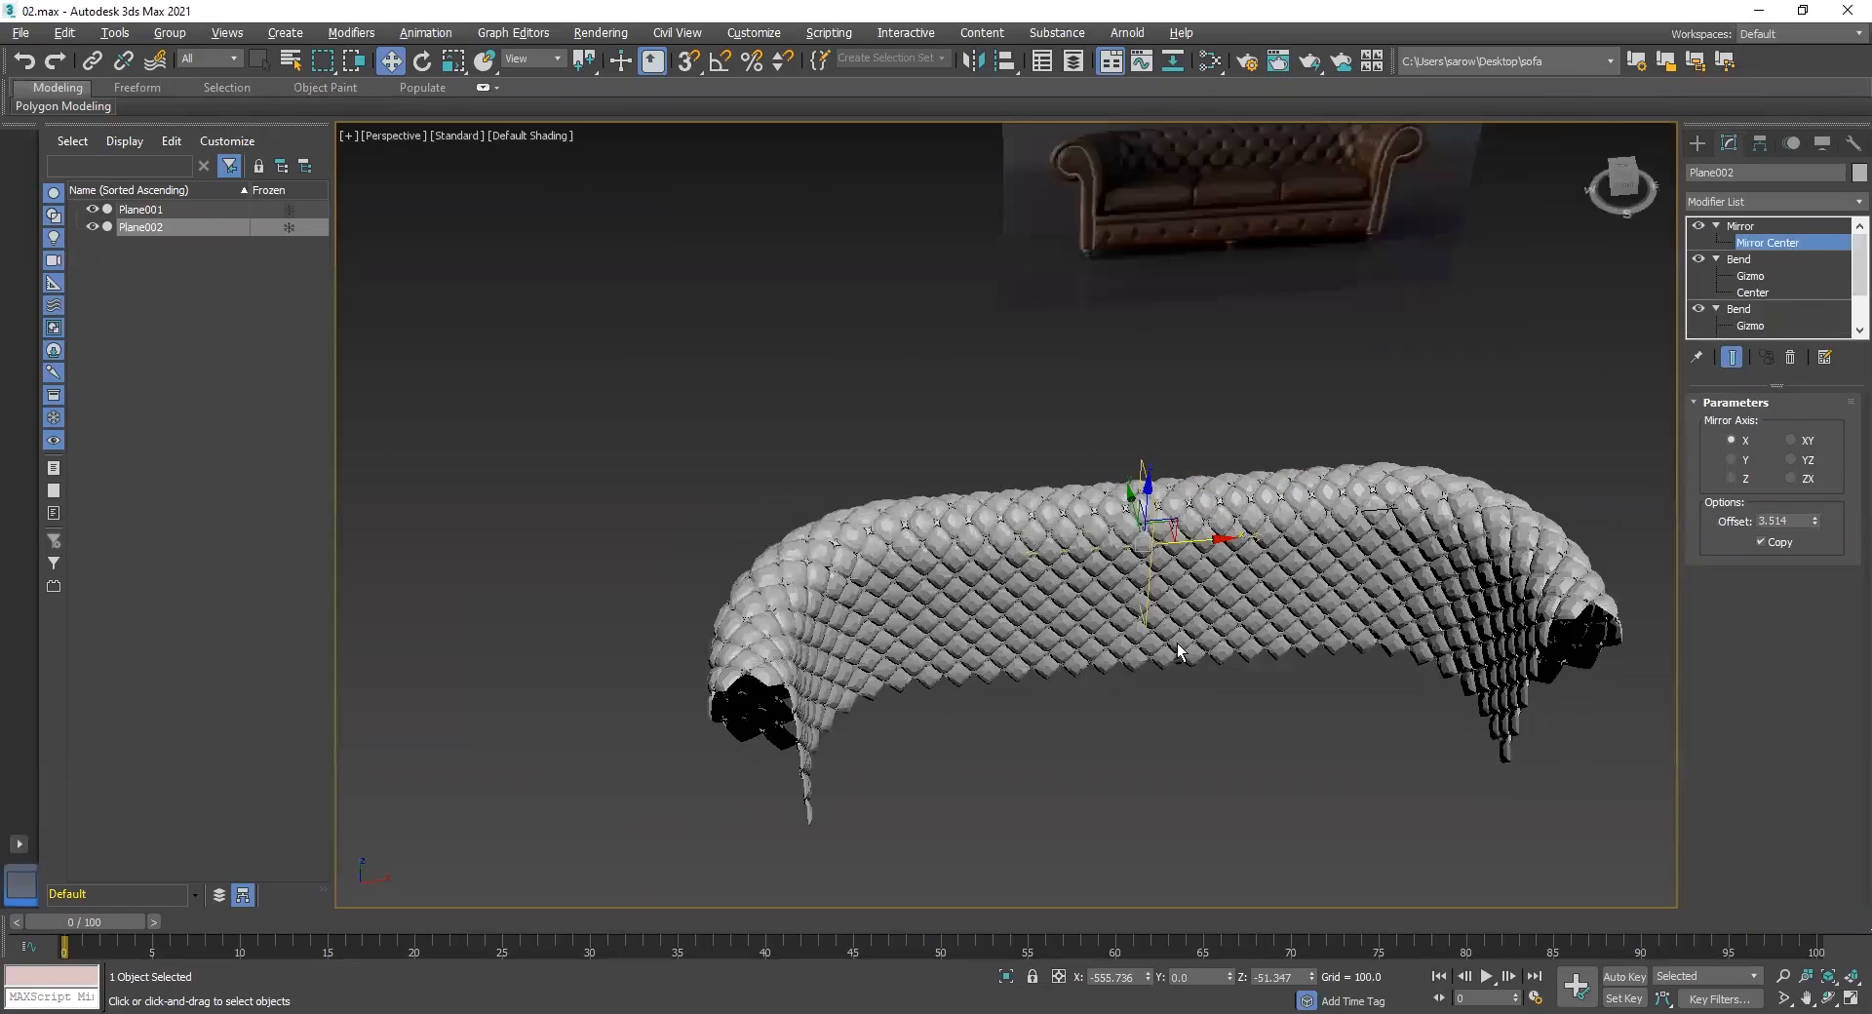
pyautogui.scroll(3, 999, 619)
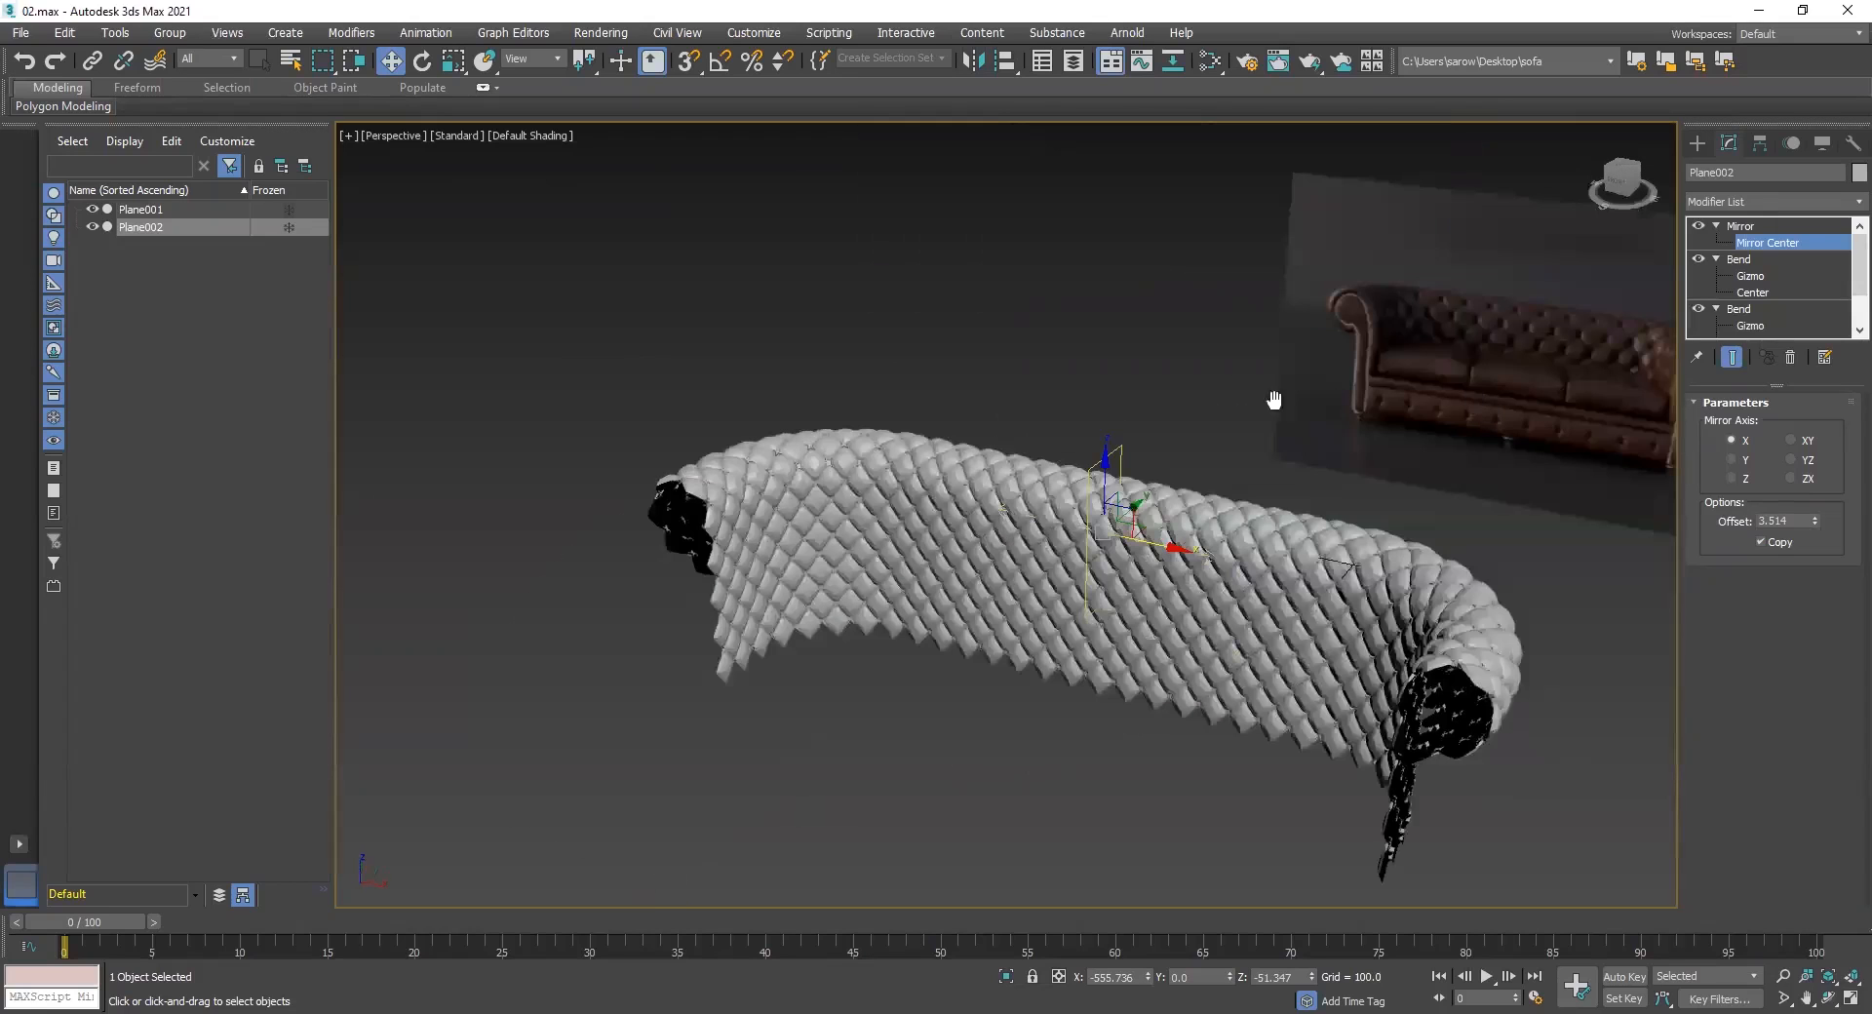
# Examine the reference sofa's arms, cushions, tufted base and legs, and compare its proportions with the mirrored panel
pyautogui.scroll(5, 1285, 390)
pyautogui.moveTo(1285, 390); pyautogui.dragTo(1194, 366, button='middle')
pyautogui.keyDown('alt'); pyautogui.moveTo(828, 362); pyautogui.dragTo(1185, 349, button='middle'); pyautogui.keyUp('alt')
pyautogui.scroll(4, 1020, 342)
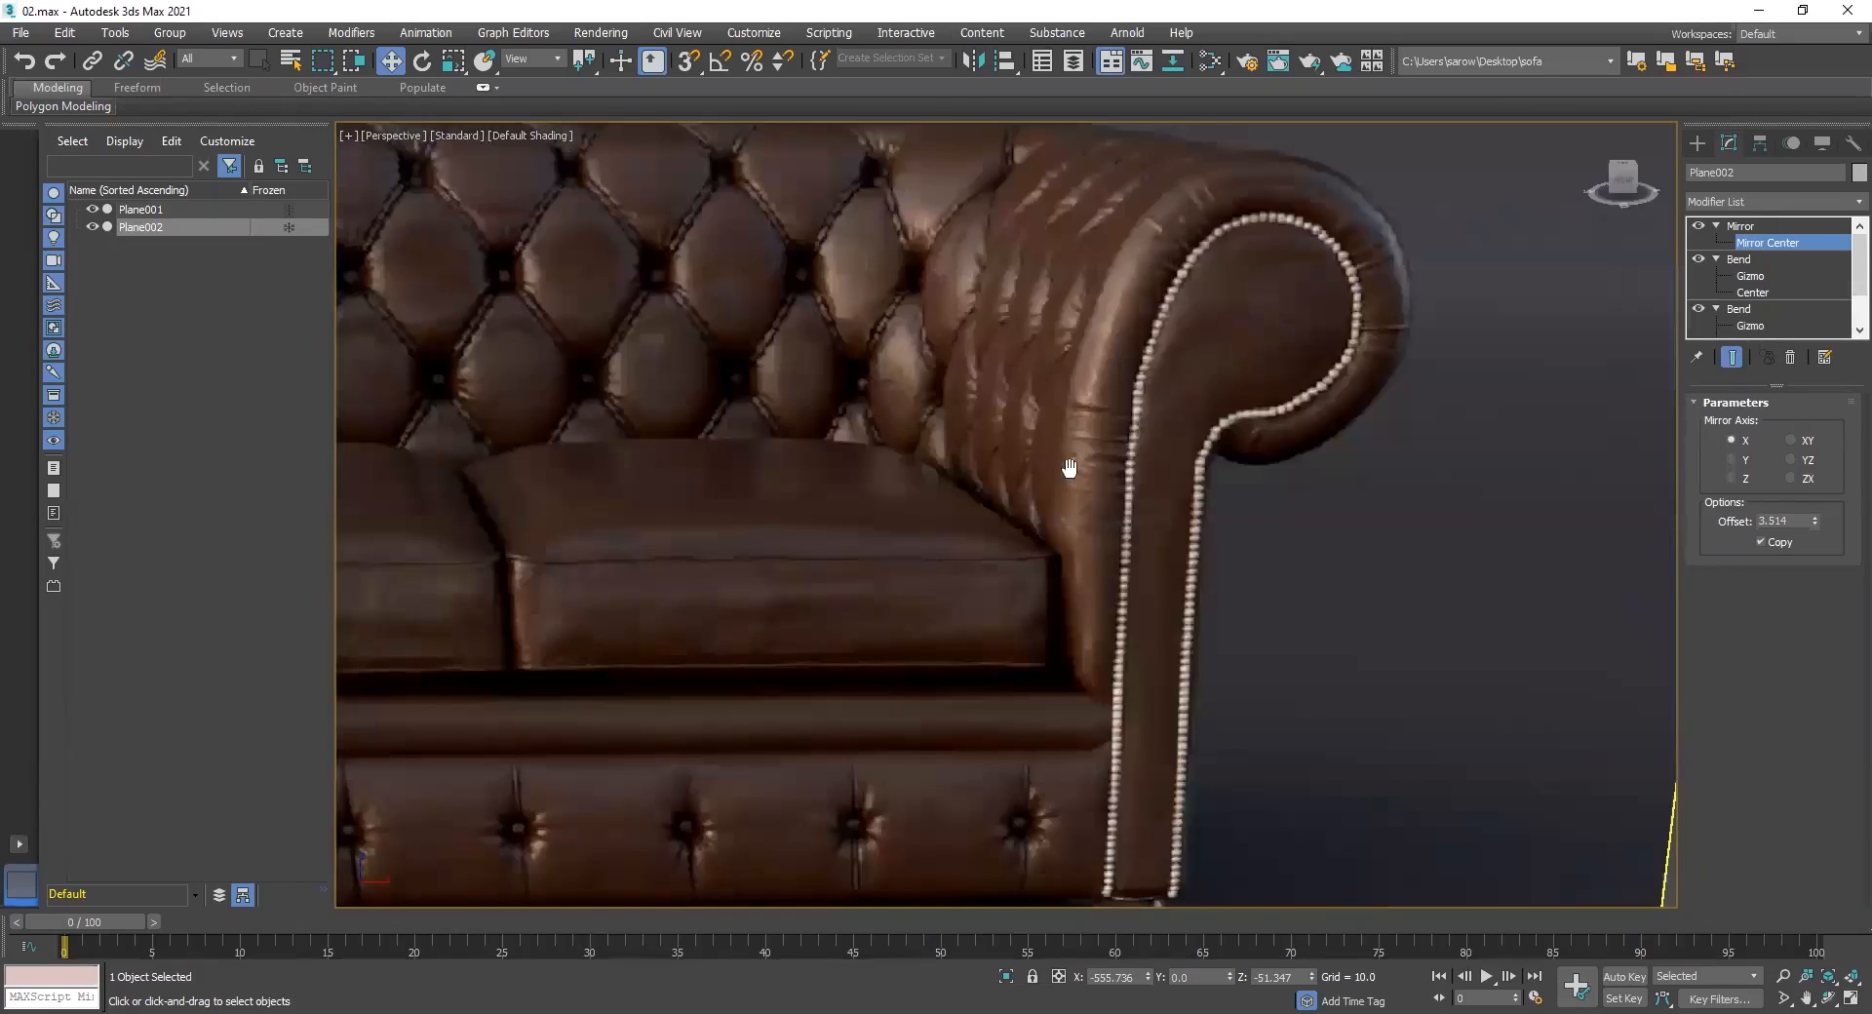
pyautogui.moveTo(1070, 468); pyautogui.dragTo(1379, 419, button='middle')
pyautogui.scroll(-3, 1379, 419)
pyautogui.moveTo(1655, 202); pyautogui.dragTo(1556, 291)
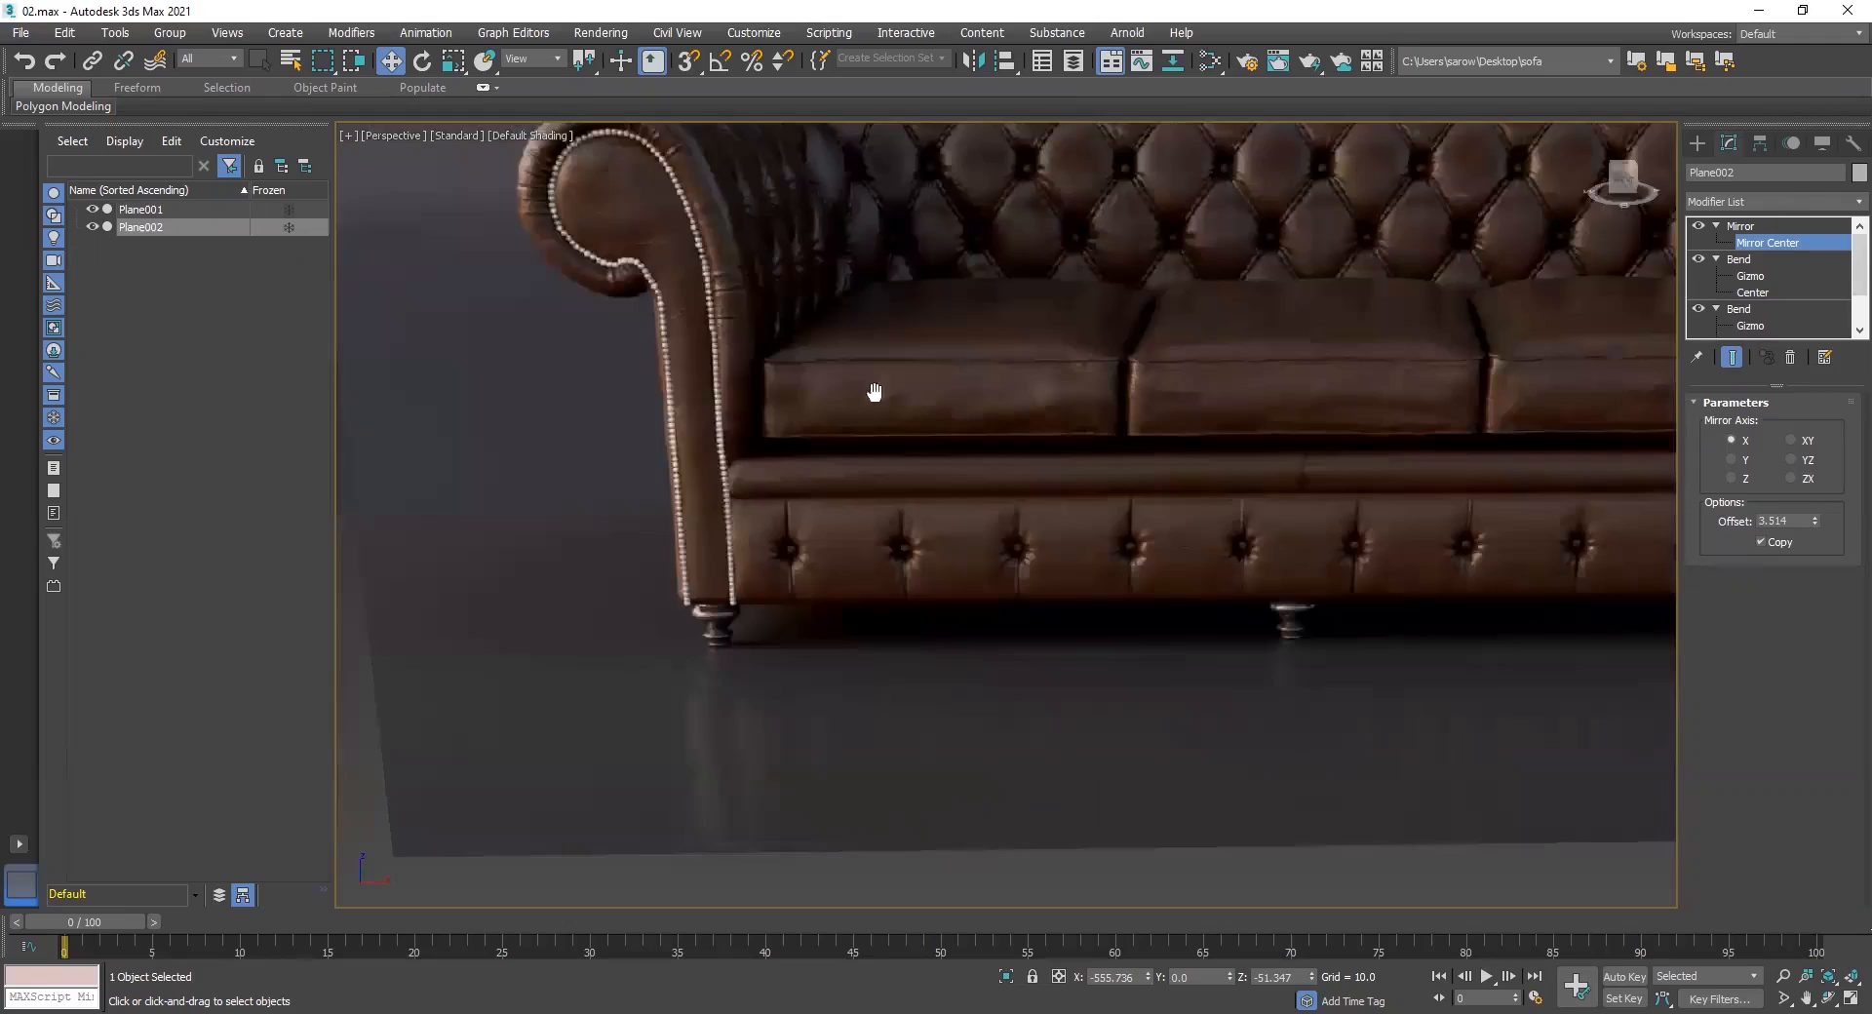
pyautogui.moveTo(875, 392); pyautogui.dragTo(768, 435, button='middle')
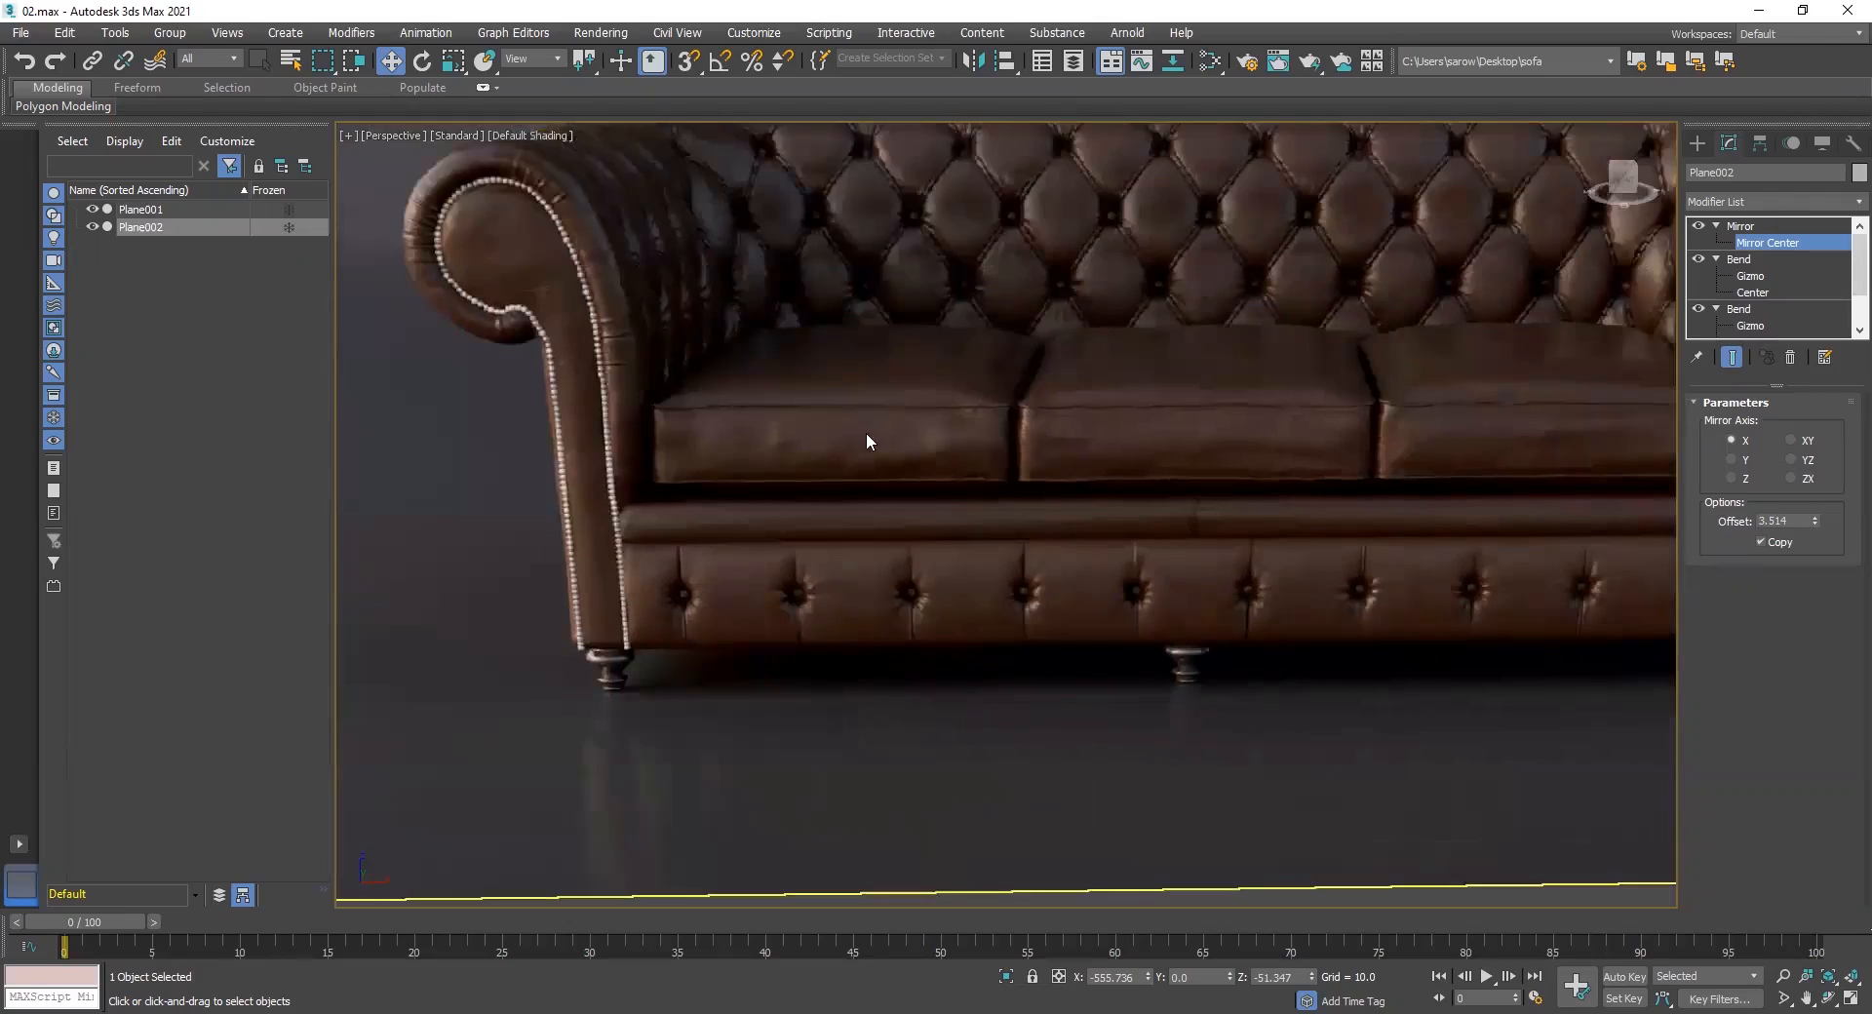
pyautogui.moveTo(1157, 411); pyautogui.dragTo(992, 437, button='middle')
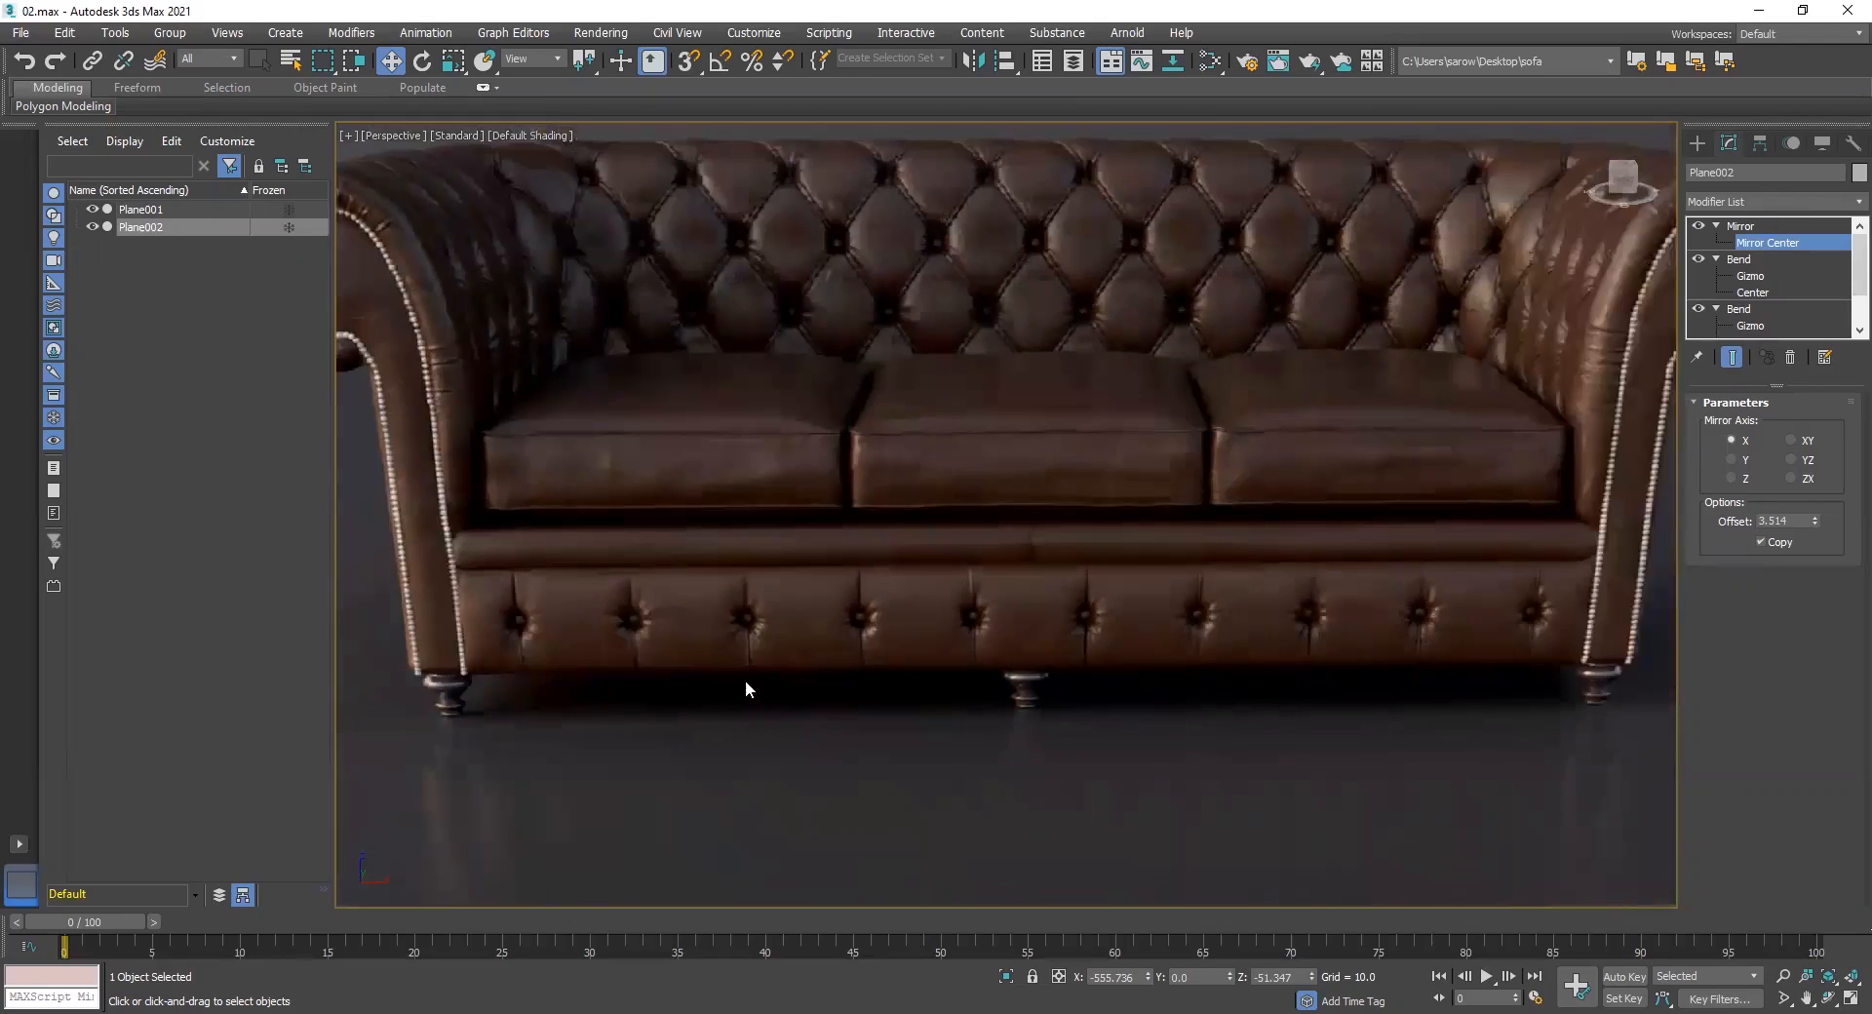
pyautogui.scroll(-3, 968, 602)
pyautogui.moveTo(1010, 540); pyautogui.dragTo(978, 588, button='middle')
pyautogui.moveTo(1074, 651); pyautogui.dragTo(1008, 552, button='middle')
pyautogui.scroll(3, 951, 559)
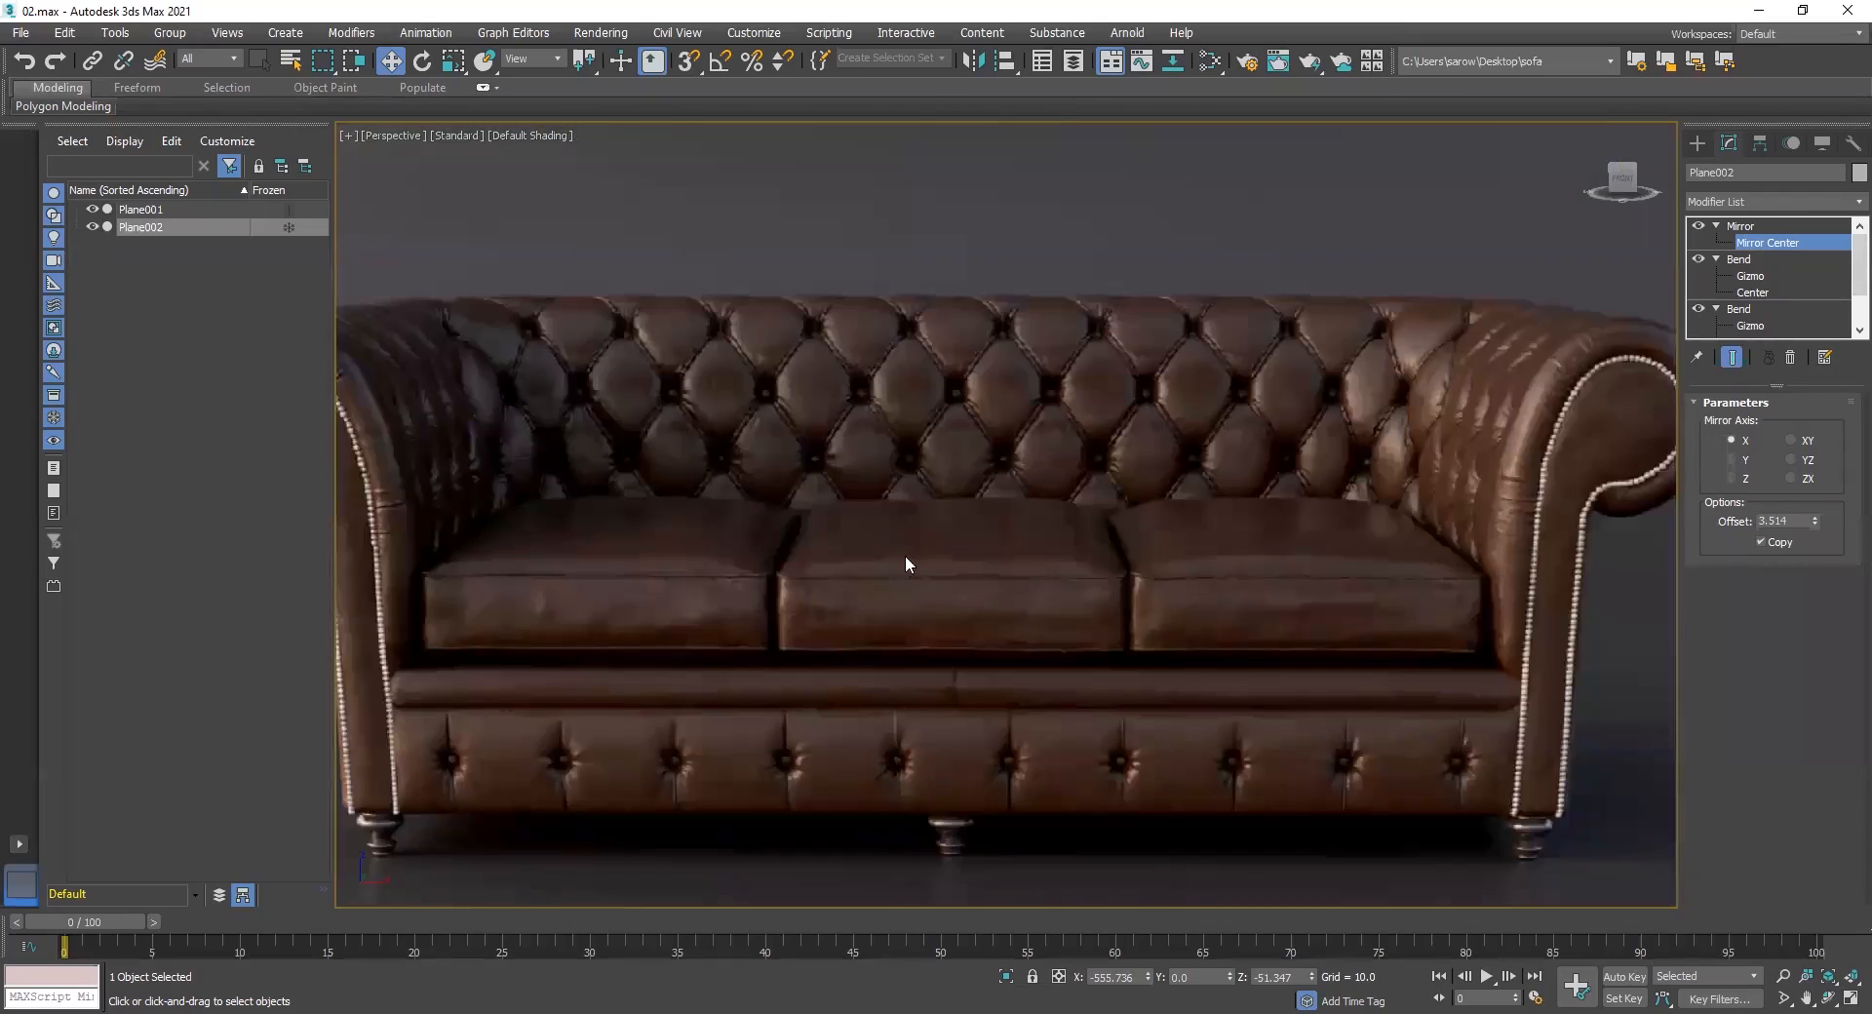
pyautogui.scroll(-3, 775, 471)
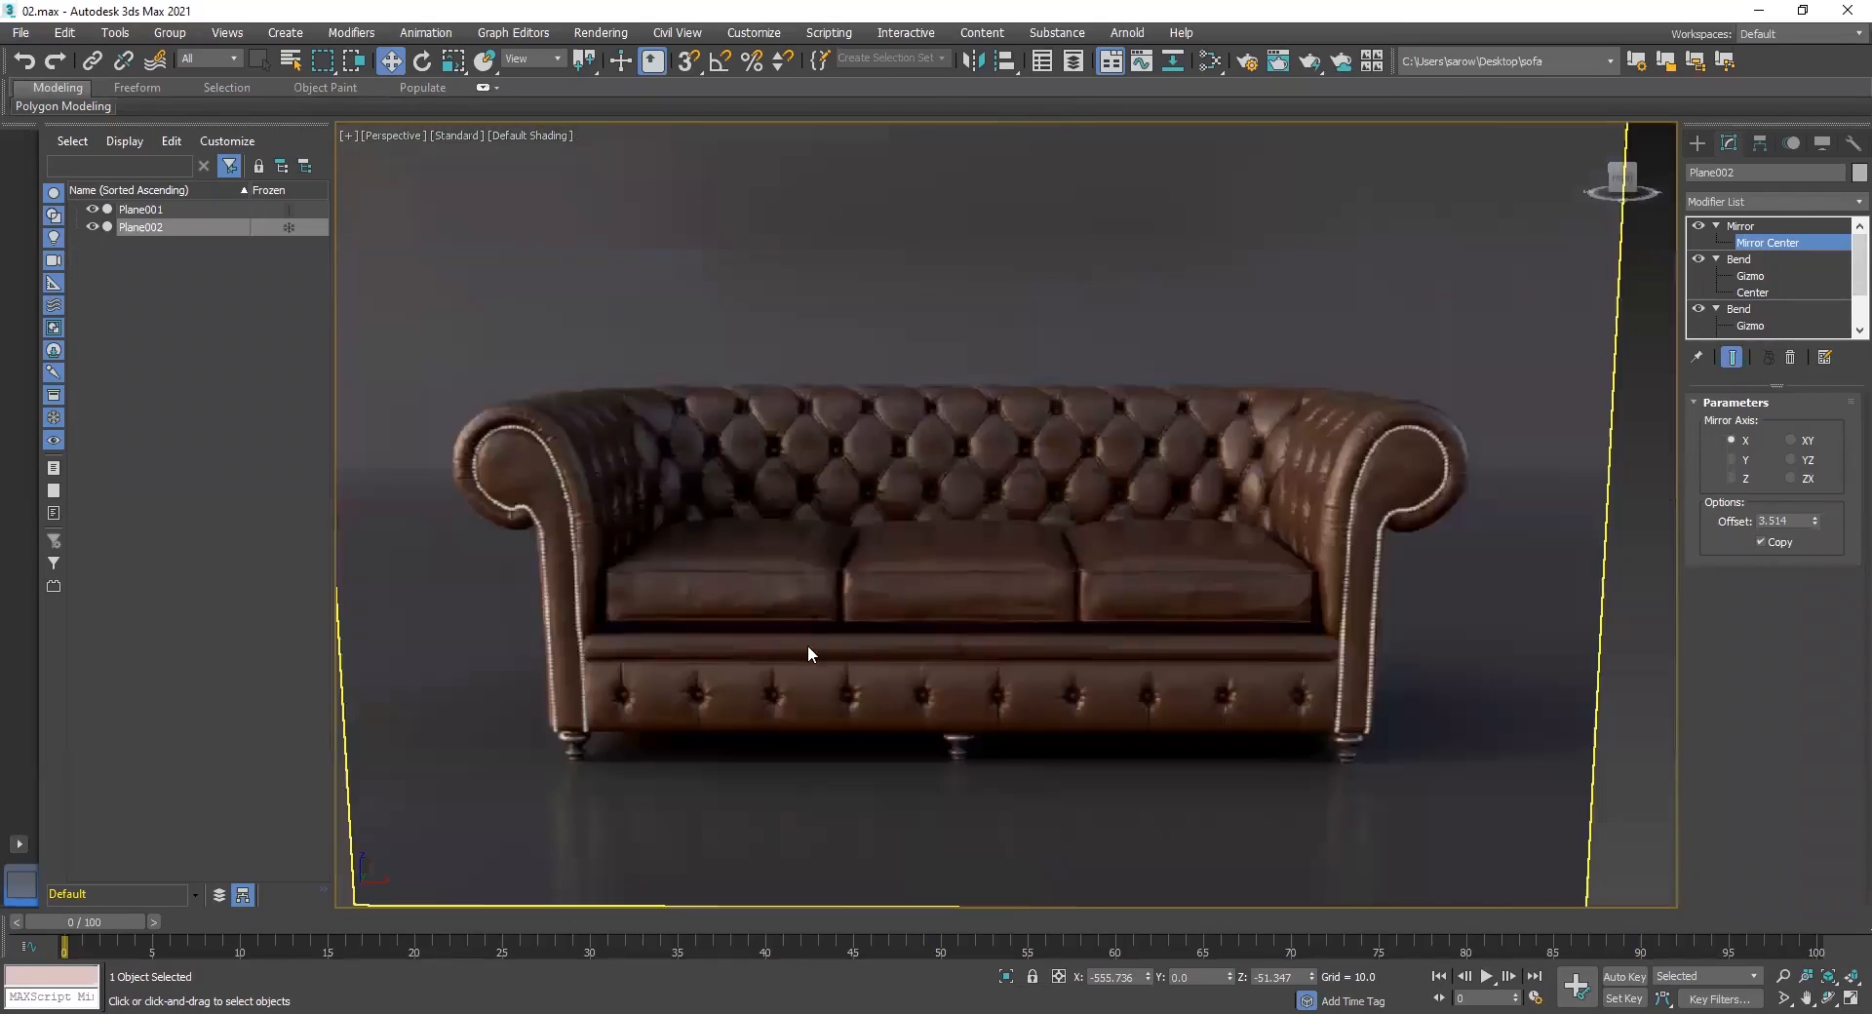
pyautogui.scroll(-3, 808, 650)
pyautogui.scroll(-3, 795, 675)
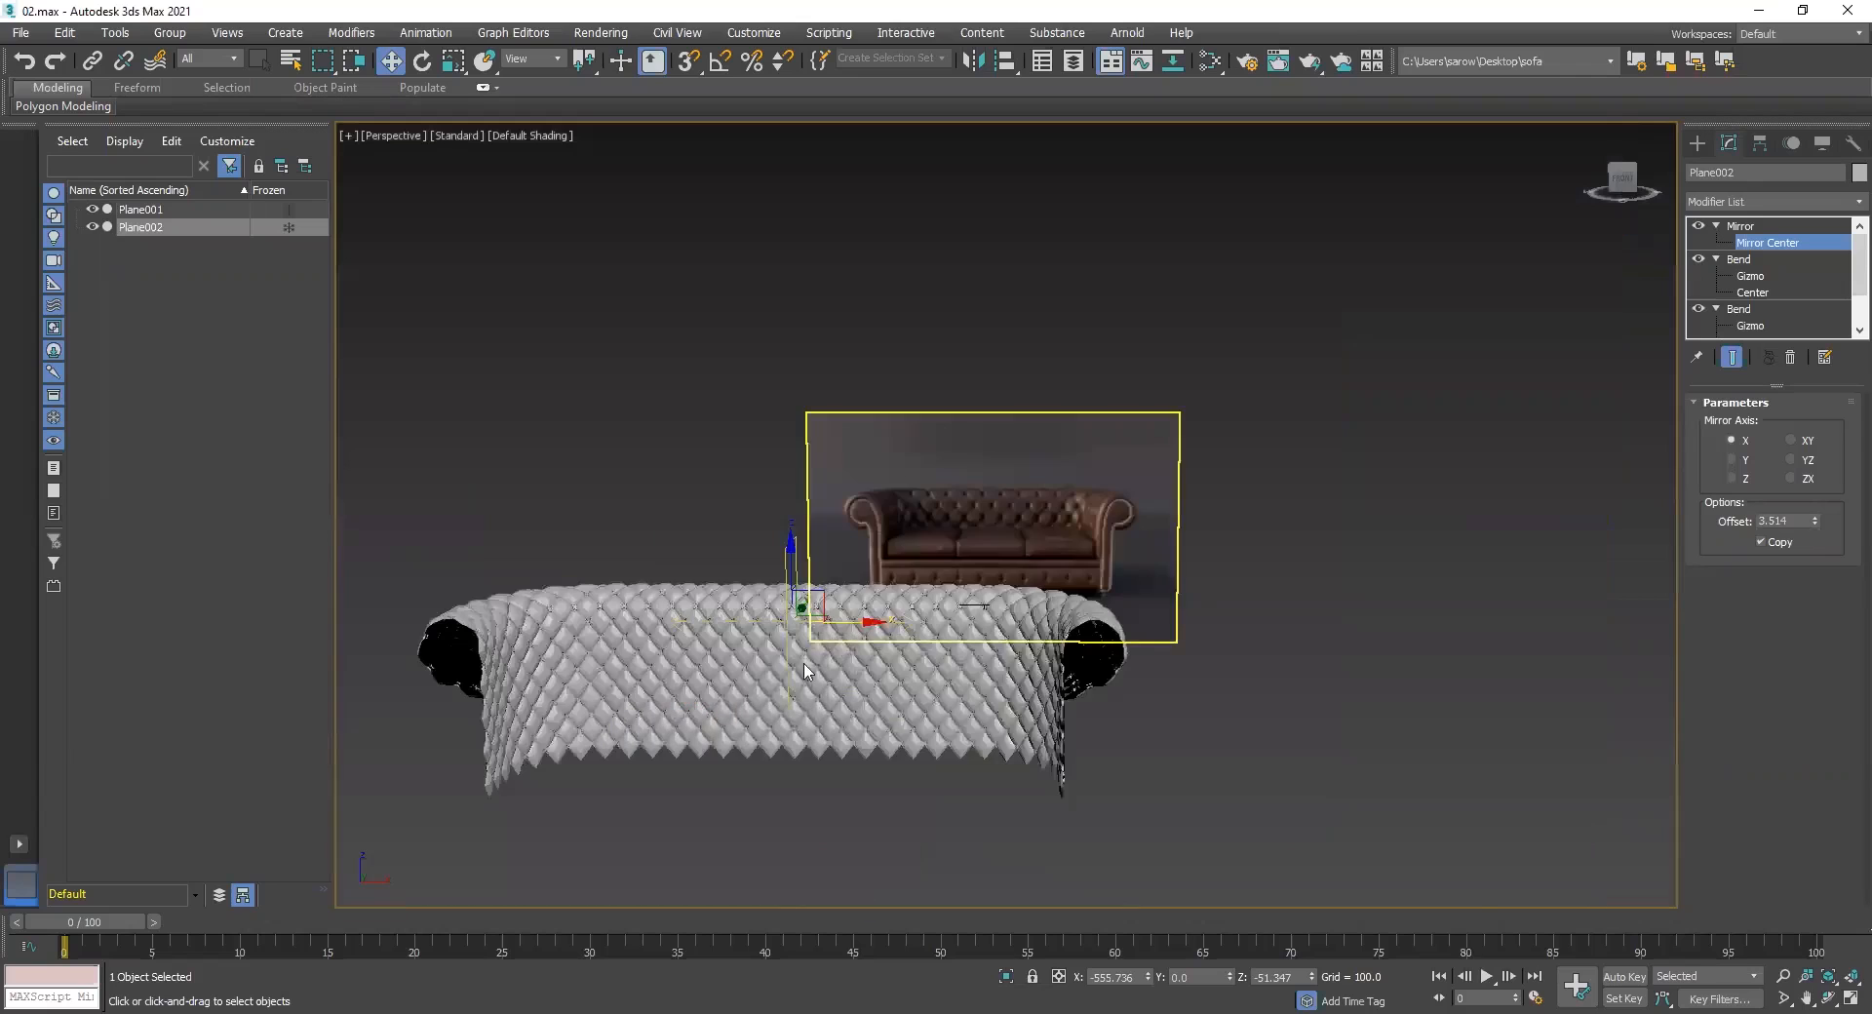
pyautogui.scroll(4, 774, 669)
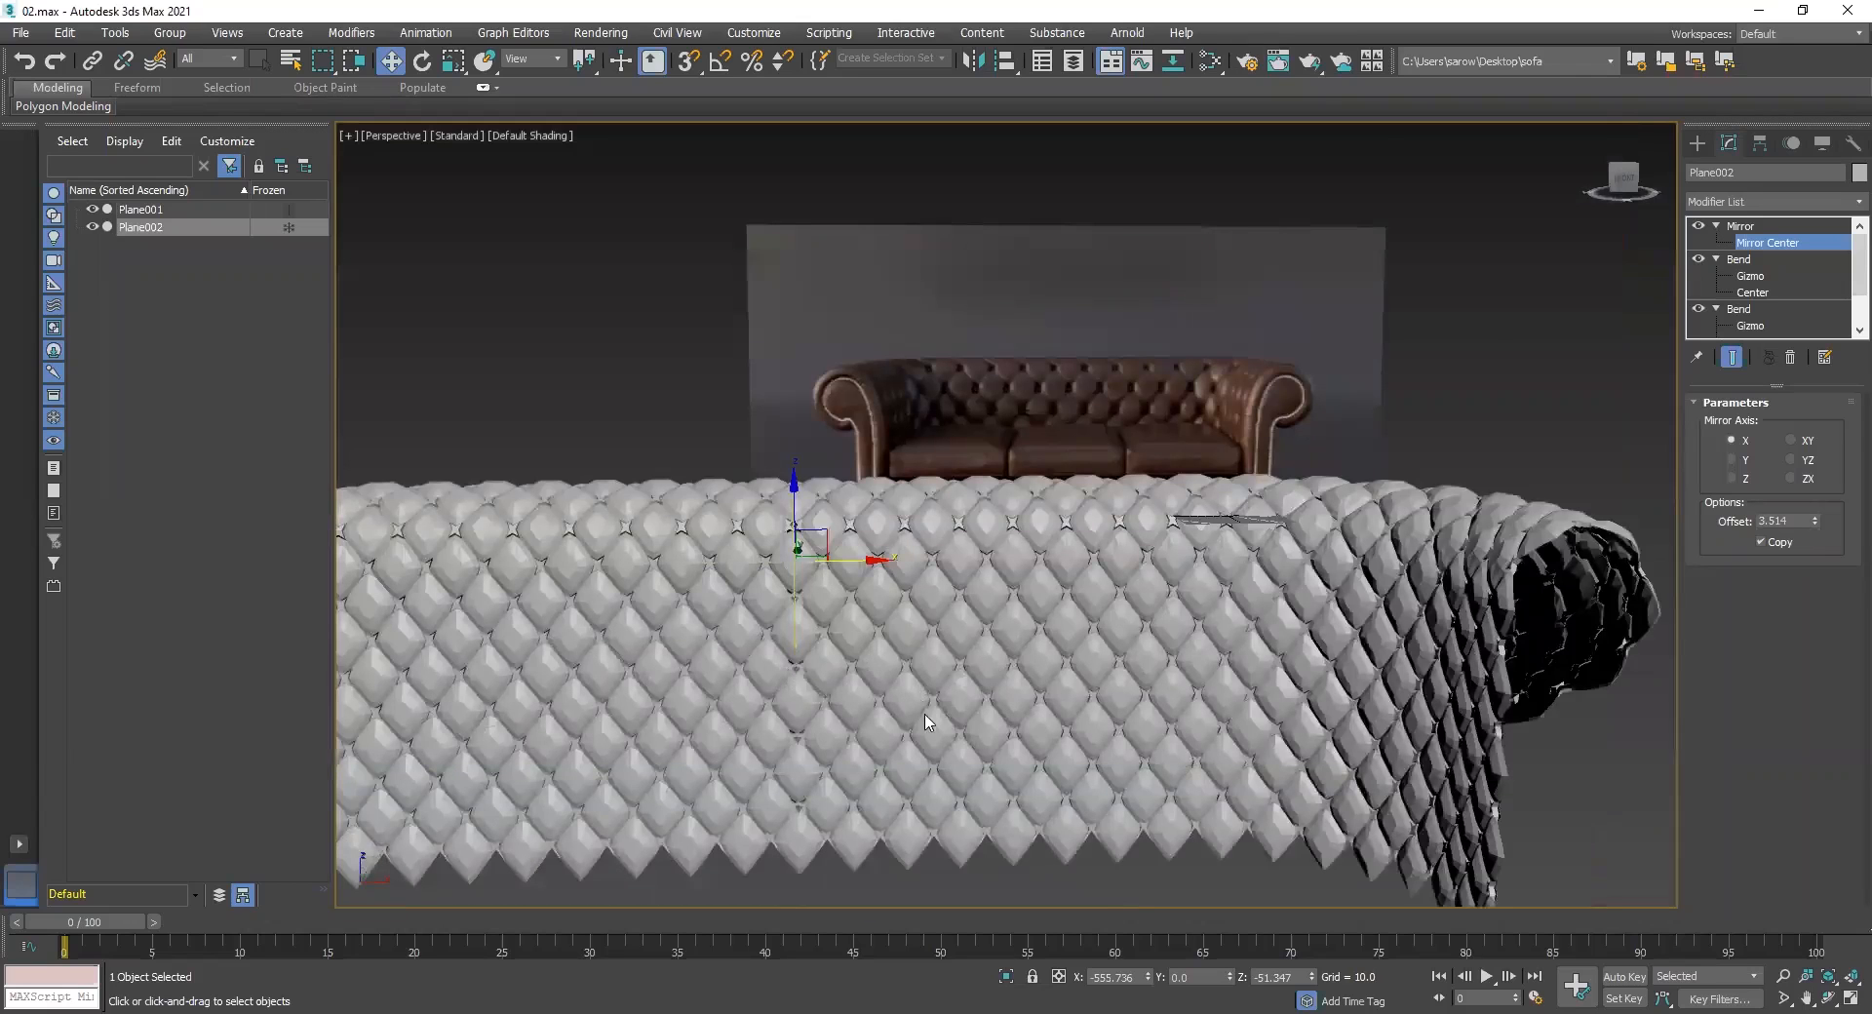
pyautogui.keyDown('alt'); pyautogui.moveTo(767, 710); pyautogui.dragTo(746, 732, button='middle'); pyautogui.keyUp('alt')
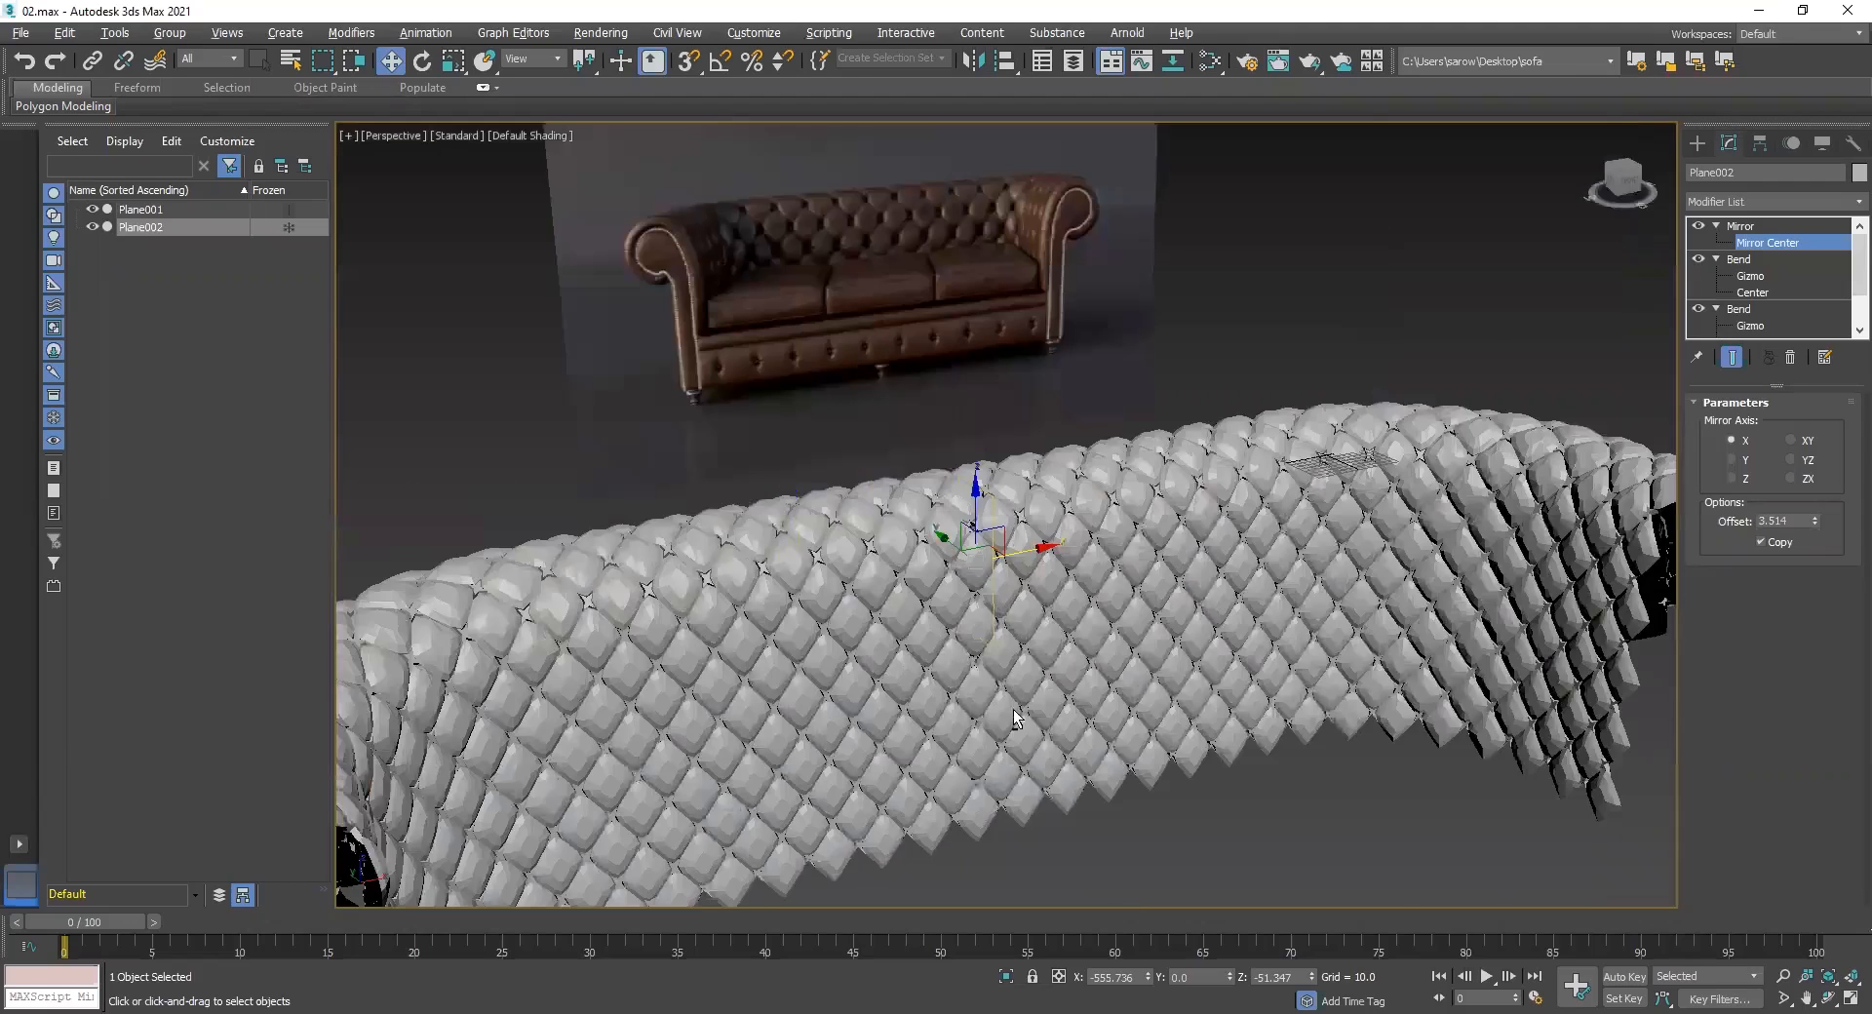
pyautogui.scroll(-2, 1047, 596)
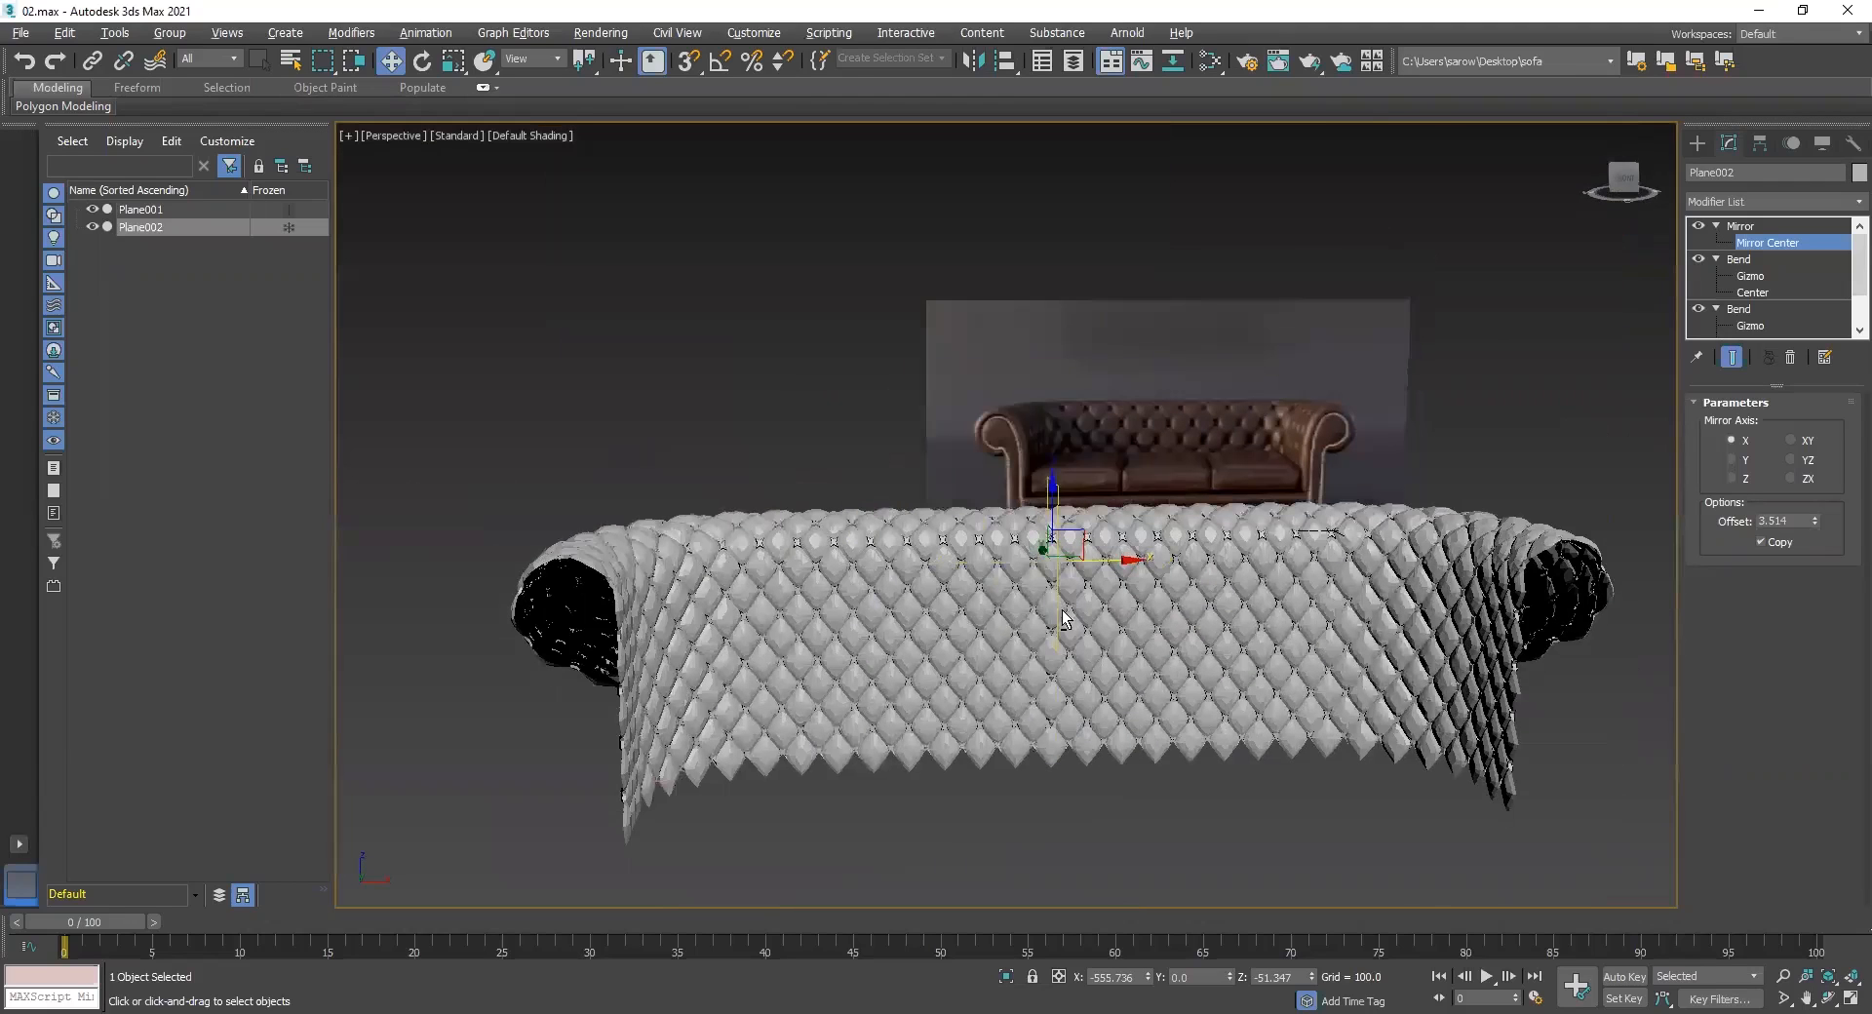